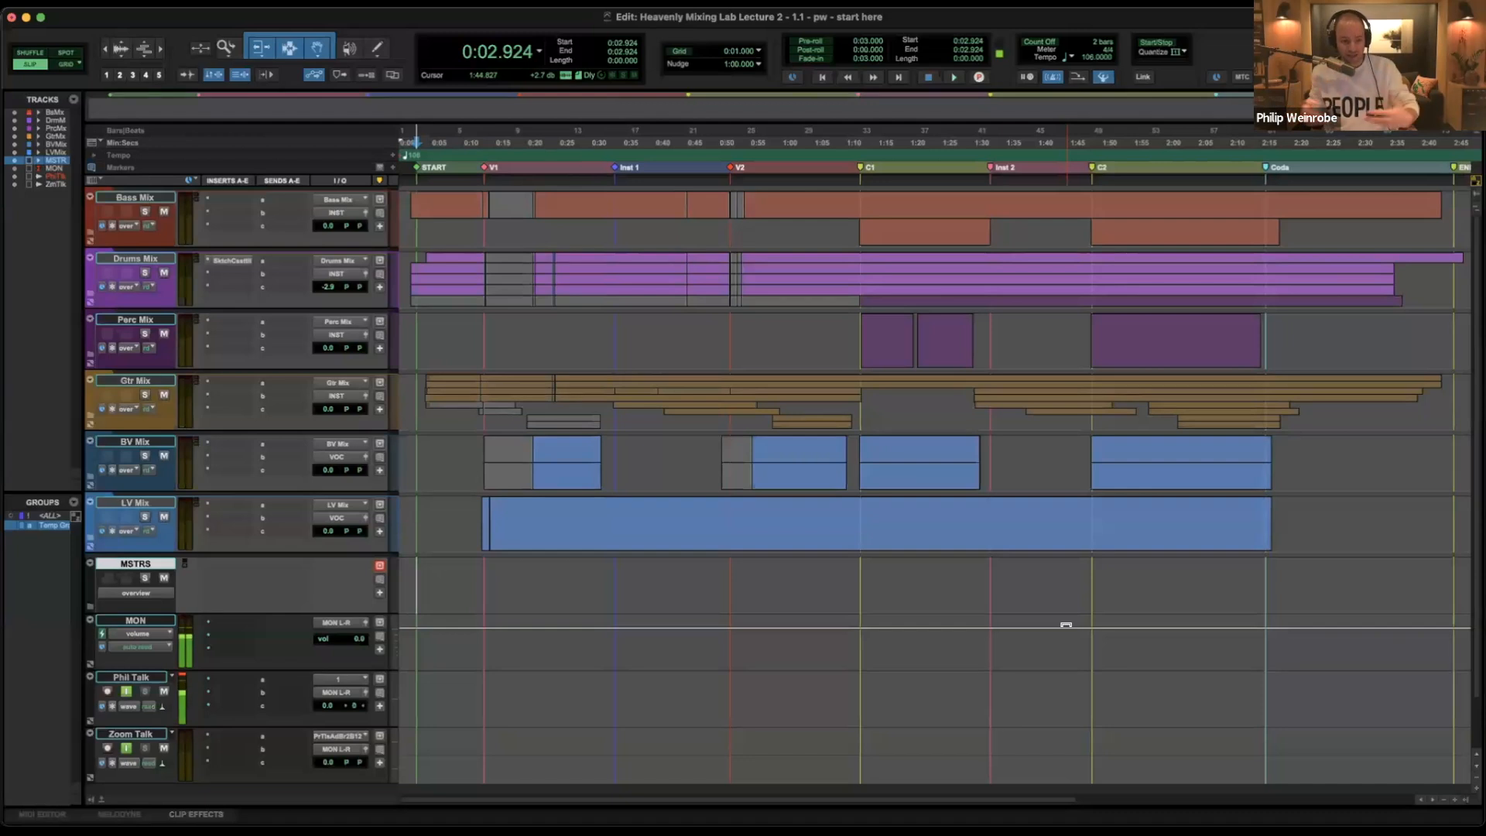
# Show the schoolofsong.org/listen slide, and close the Audiomovers plug-in window of the 2MIX track back in the Pro Tools session.
pyautogui.click(725, 515)
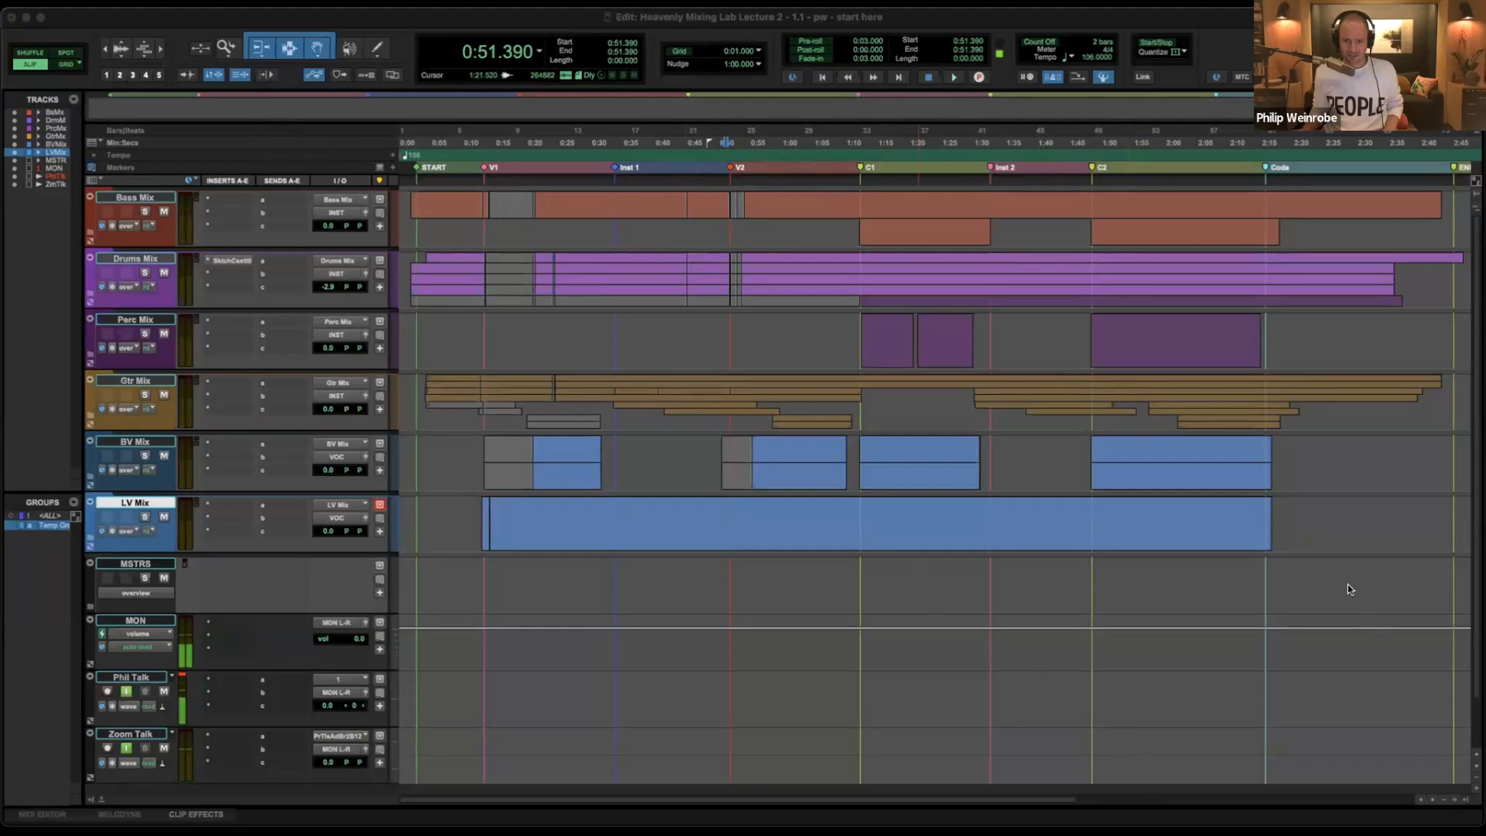
pyautogui.press('super+Tab')
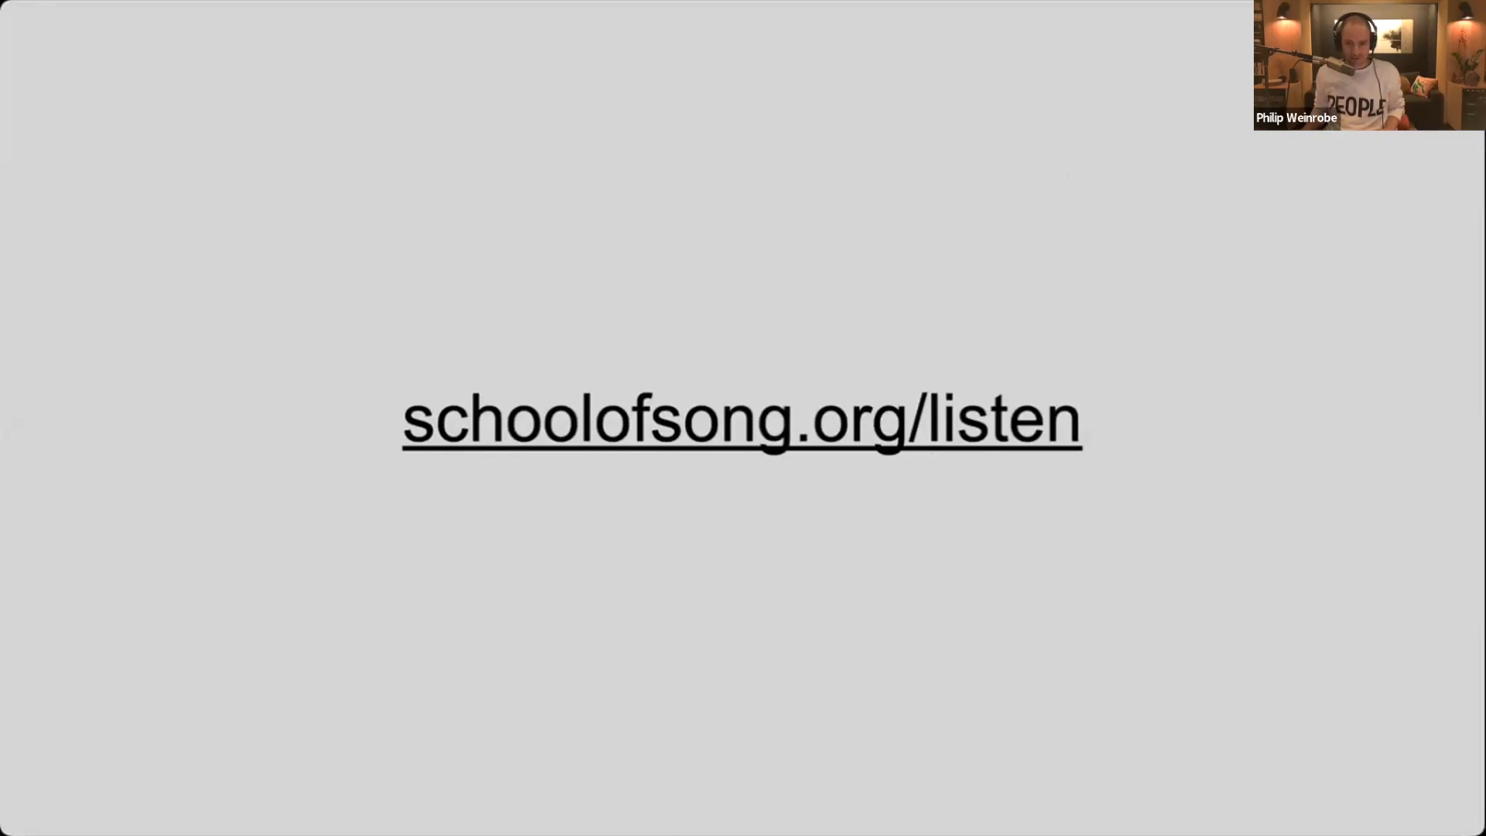
pyautogui.press('super+Tab')
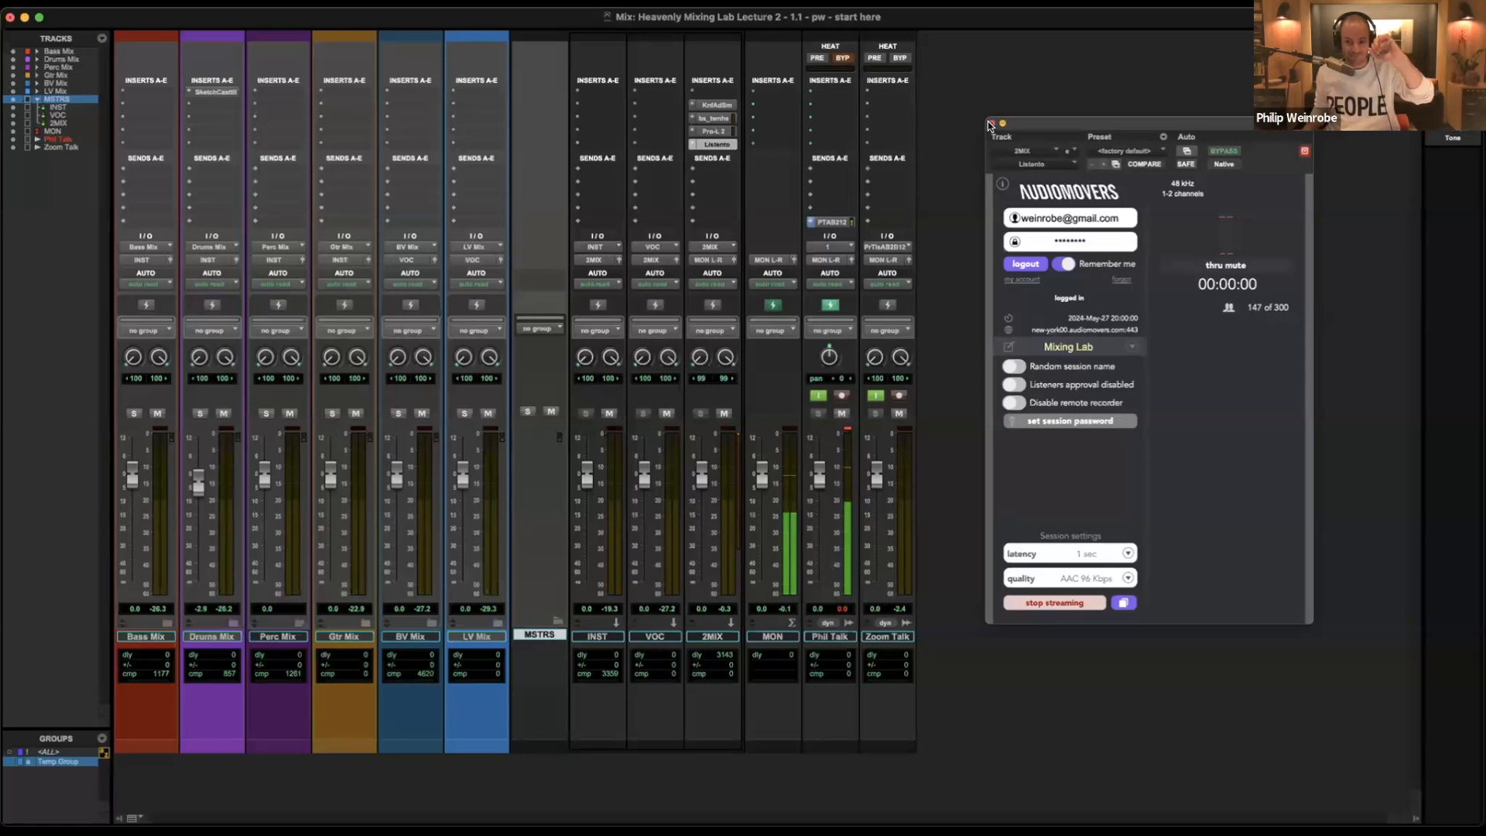
pyautogui.click(990, 125)
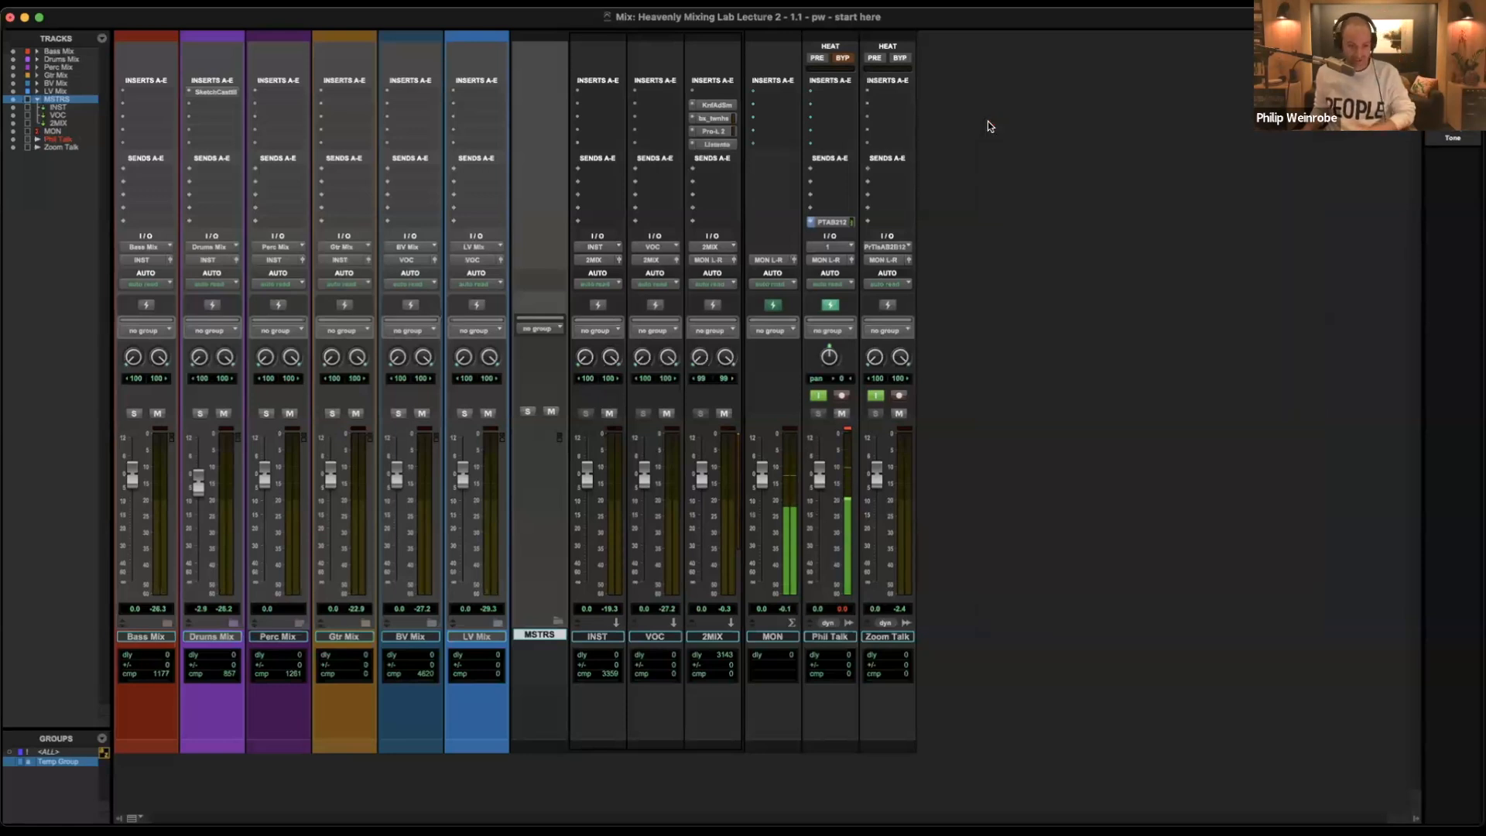
pyautogui.press('super+equal')
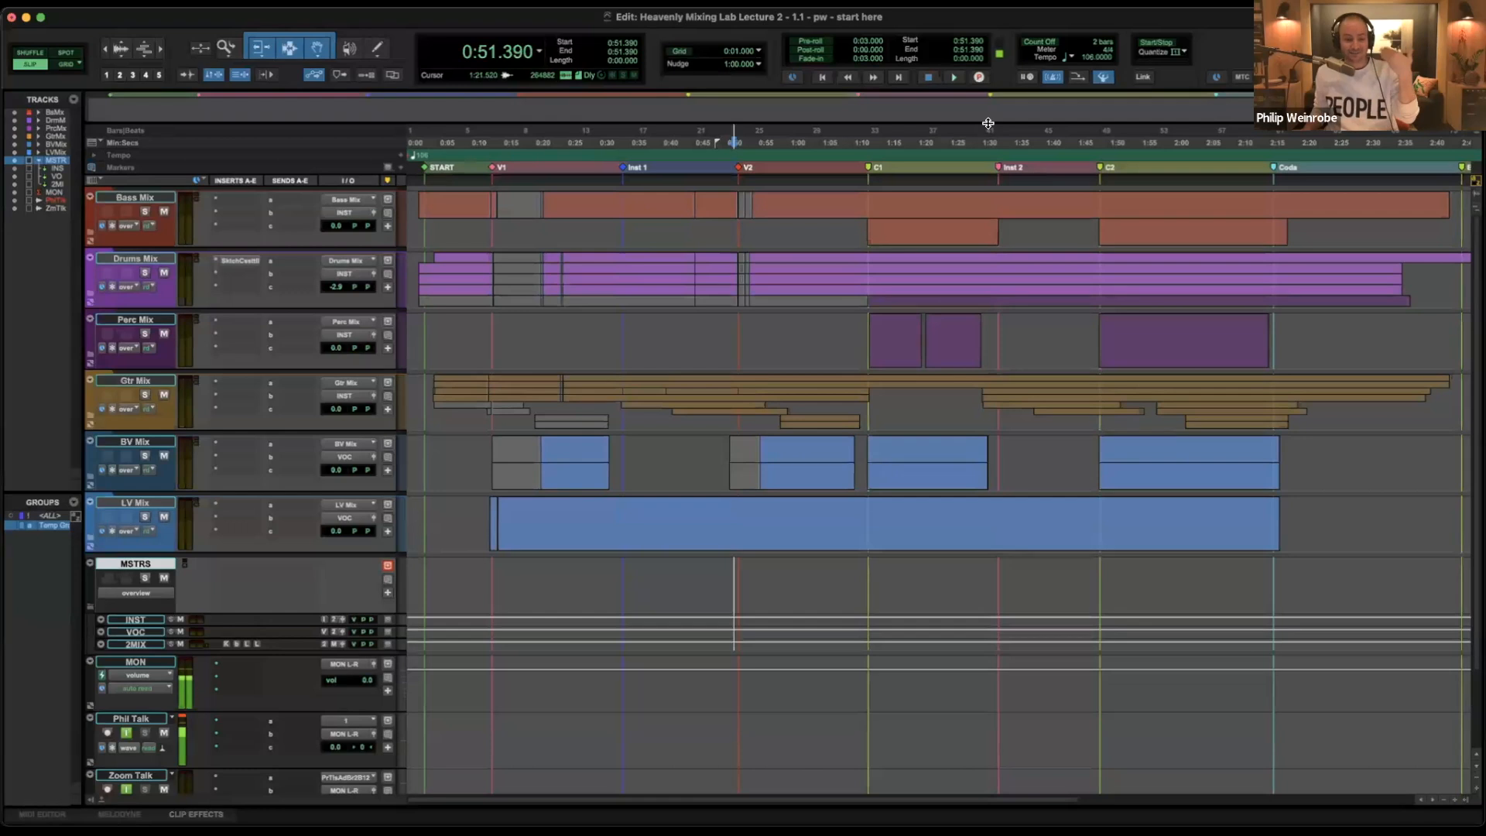
# Play back the full mix from just before the V2 marker through the first chorus.
pyautogui.click(735, 515)
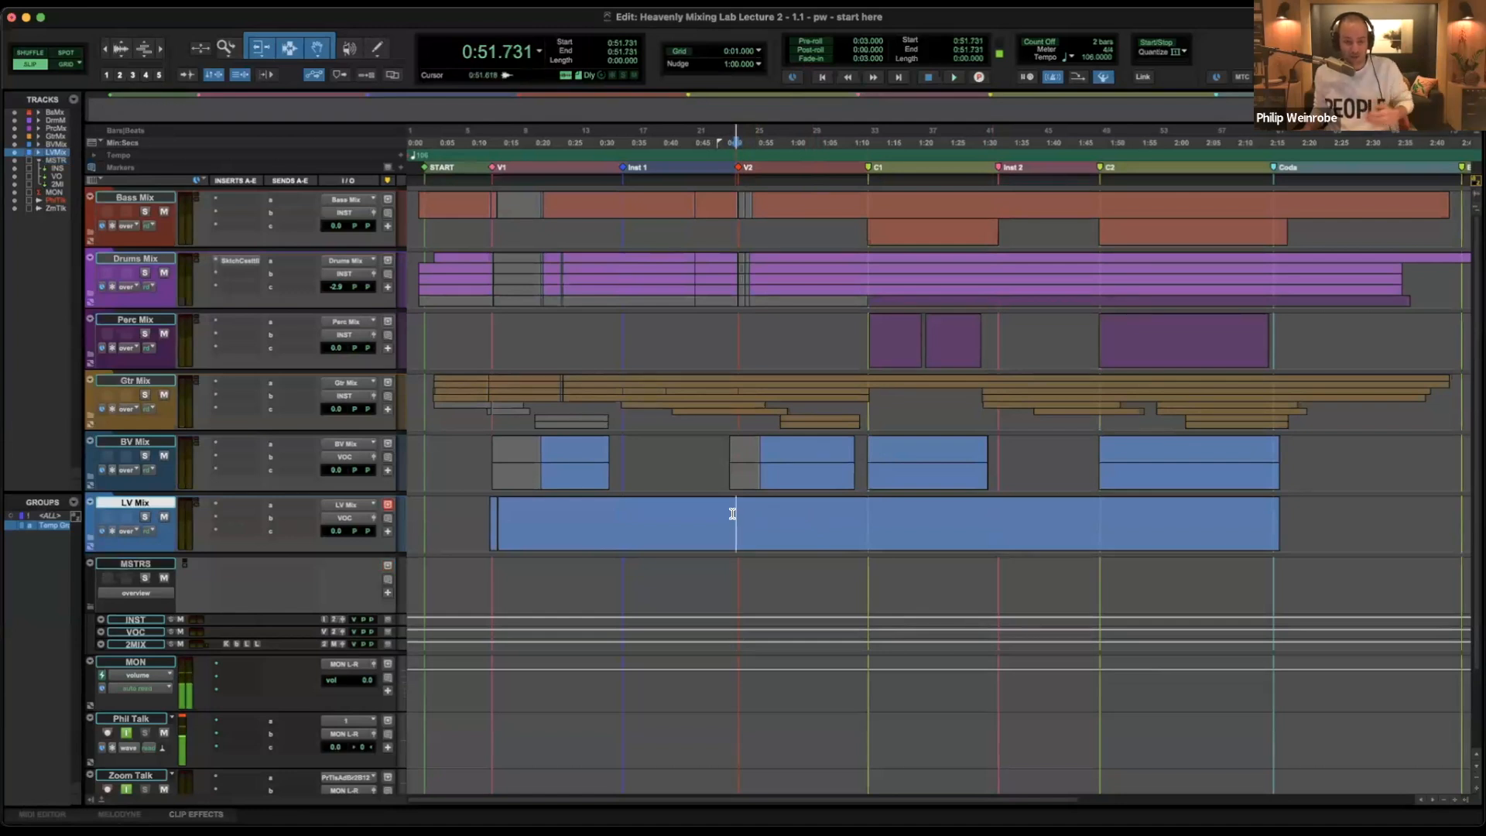
pyautogui.press('space')
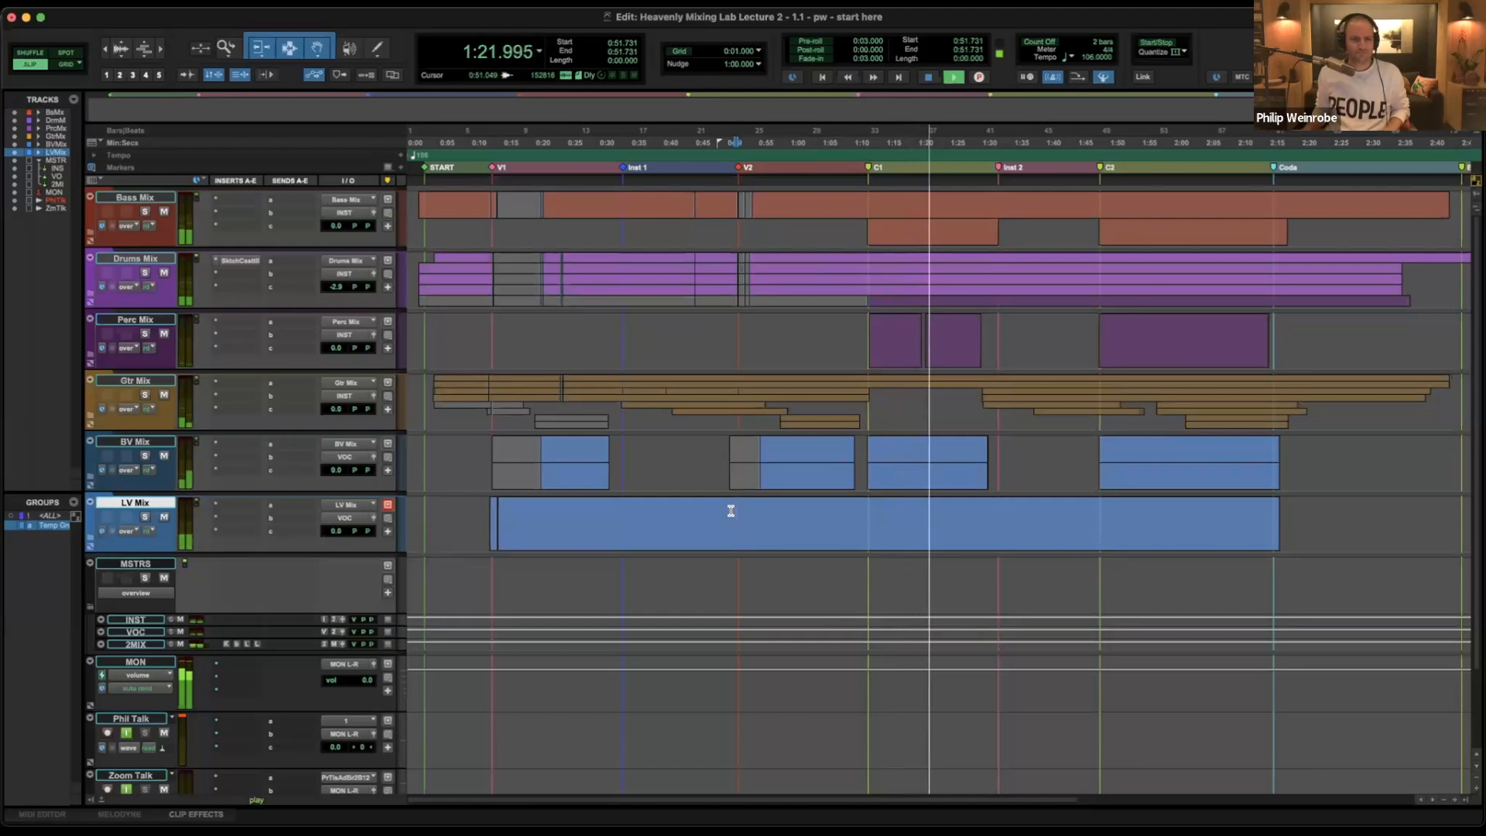
pyautogui.press('space')
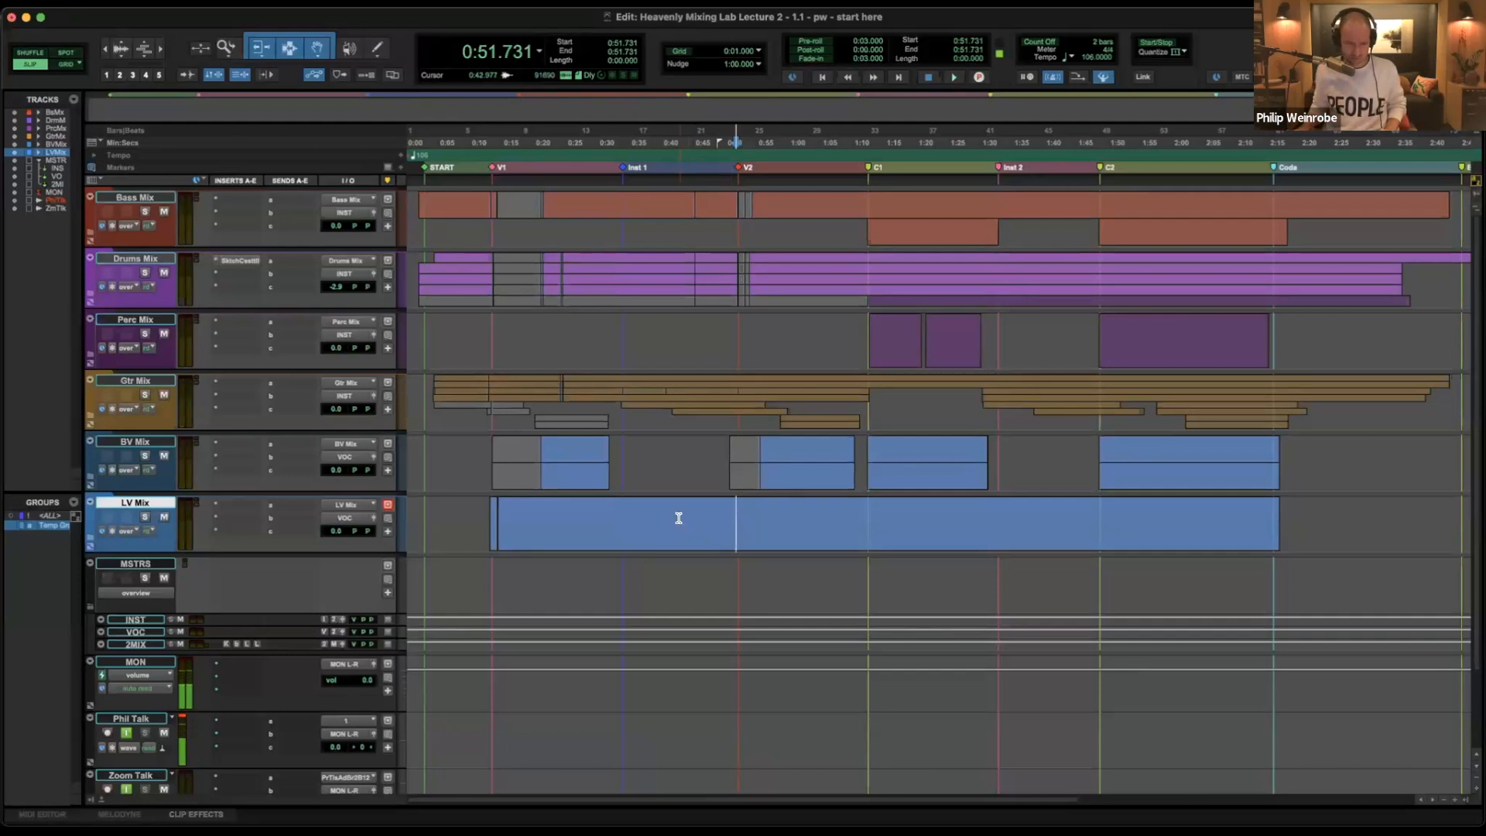
# Expand the LV Mix folder track and enlarge its LV Lim track to show the inserts and sends.
pyautogui.hotkey('shift', 'f')
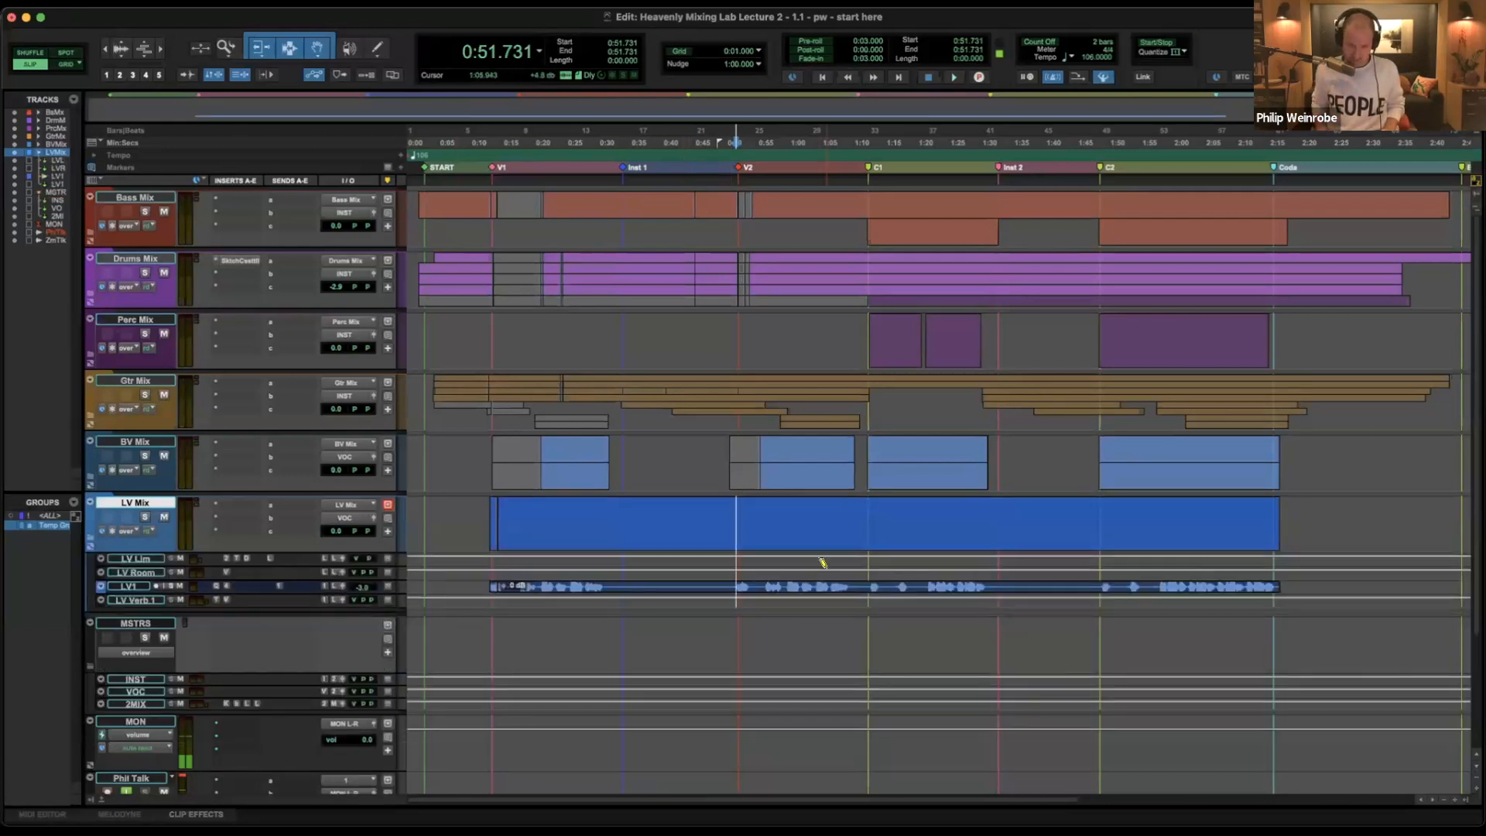
pyautogui.press('e')
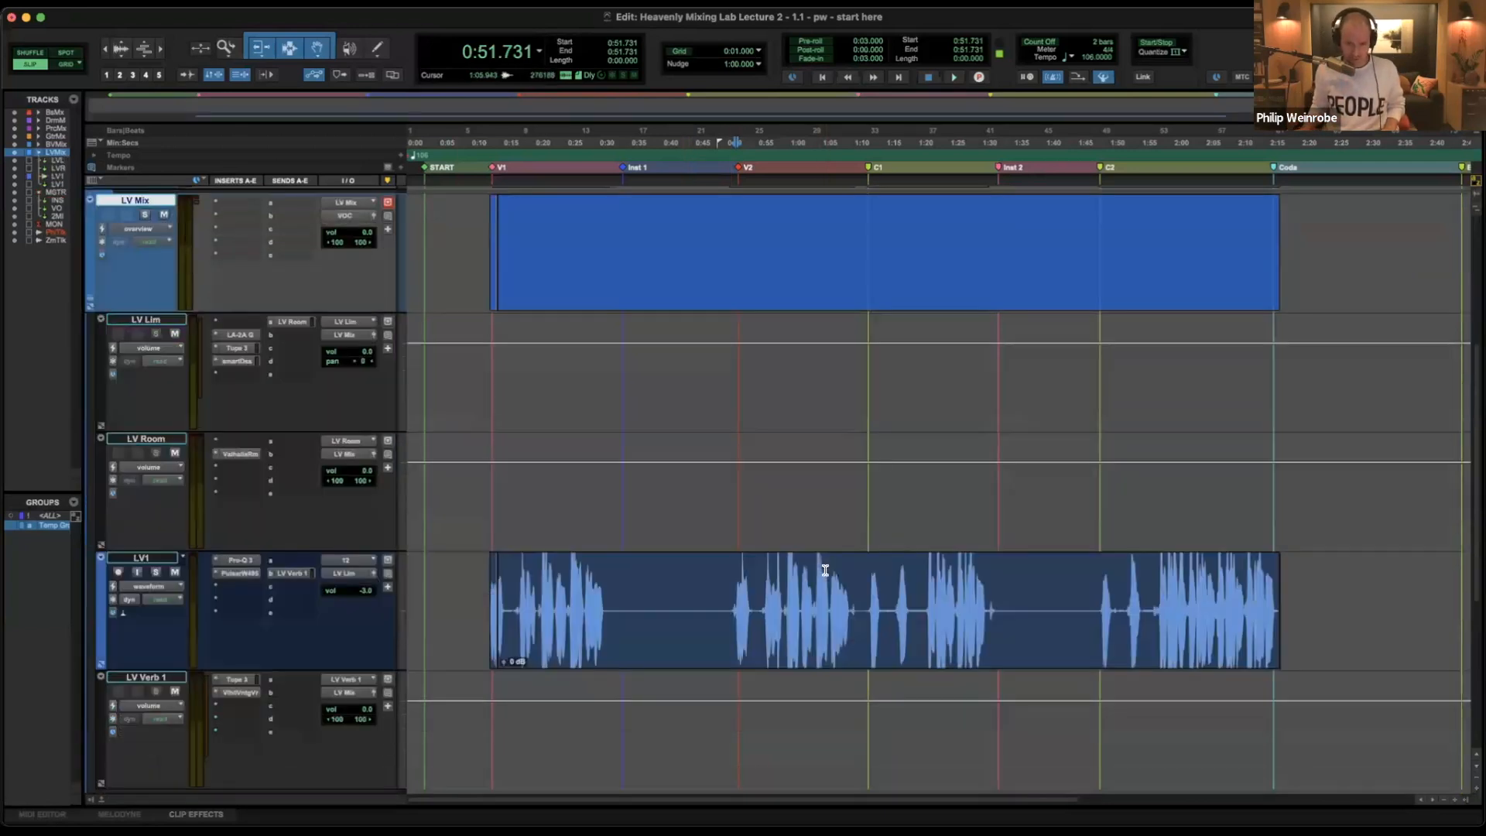
pyautogui.click(148, 322)
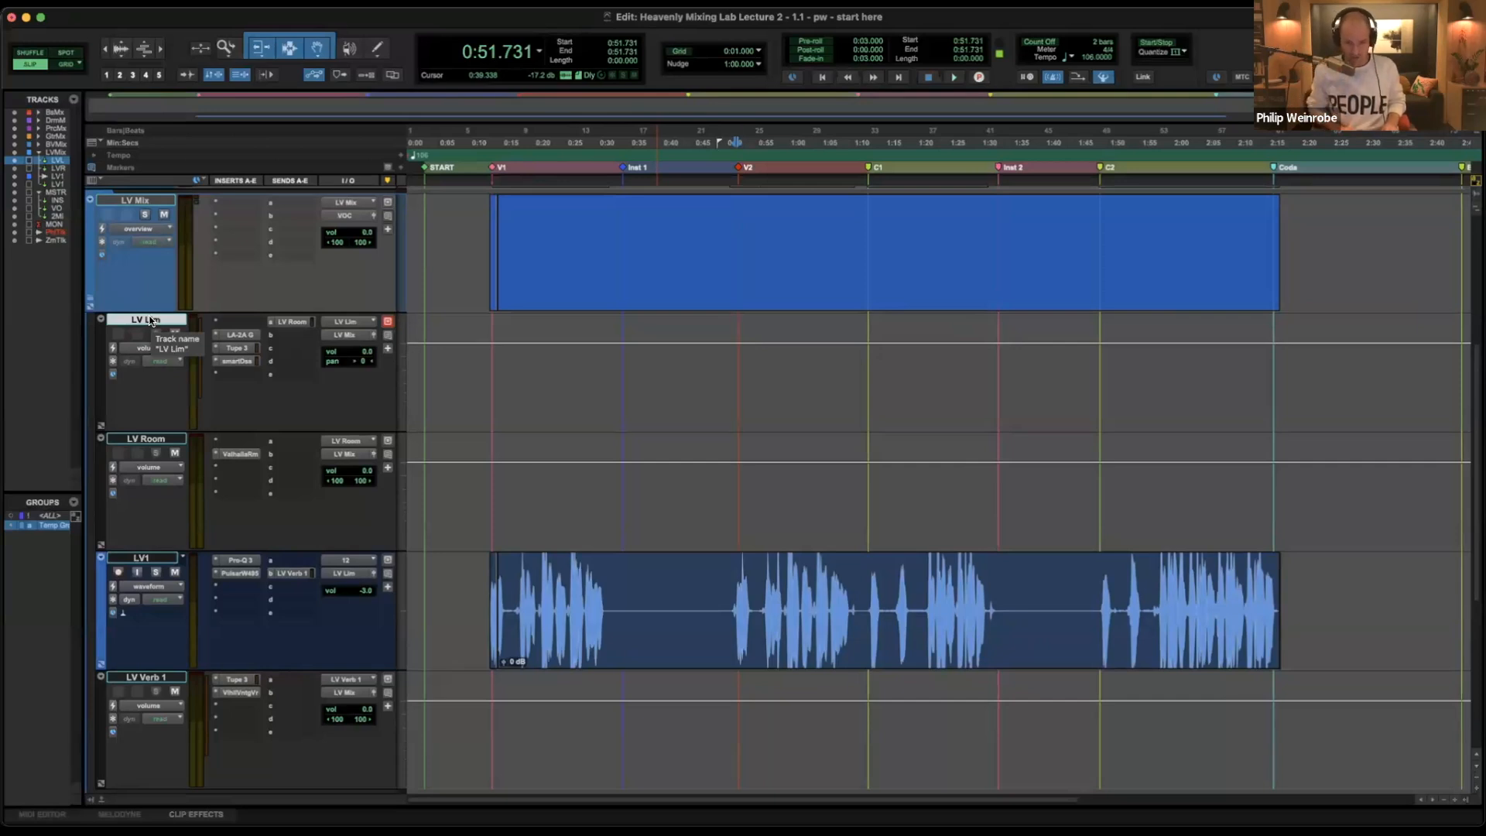
pyautogui.press('e')
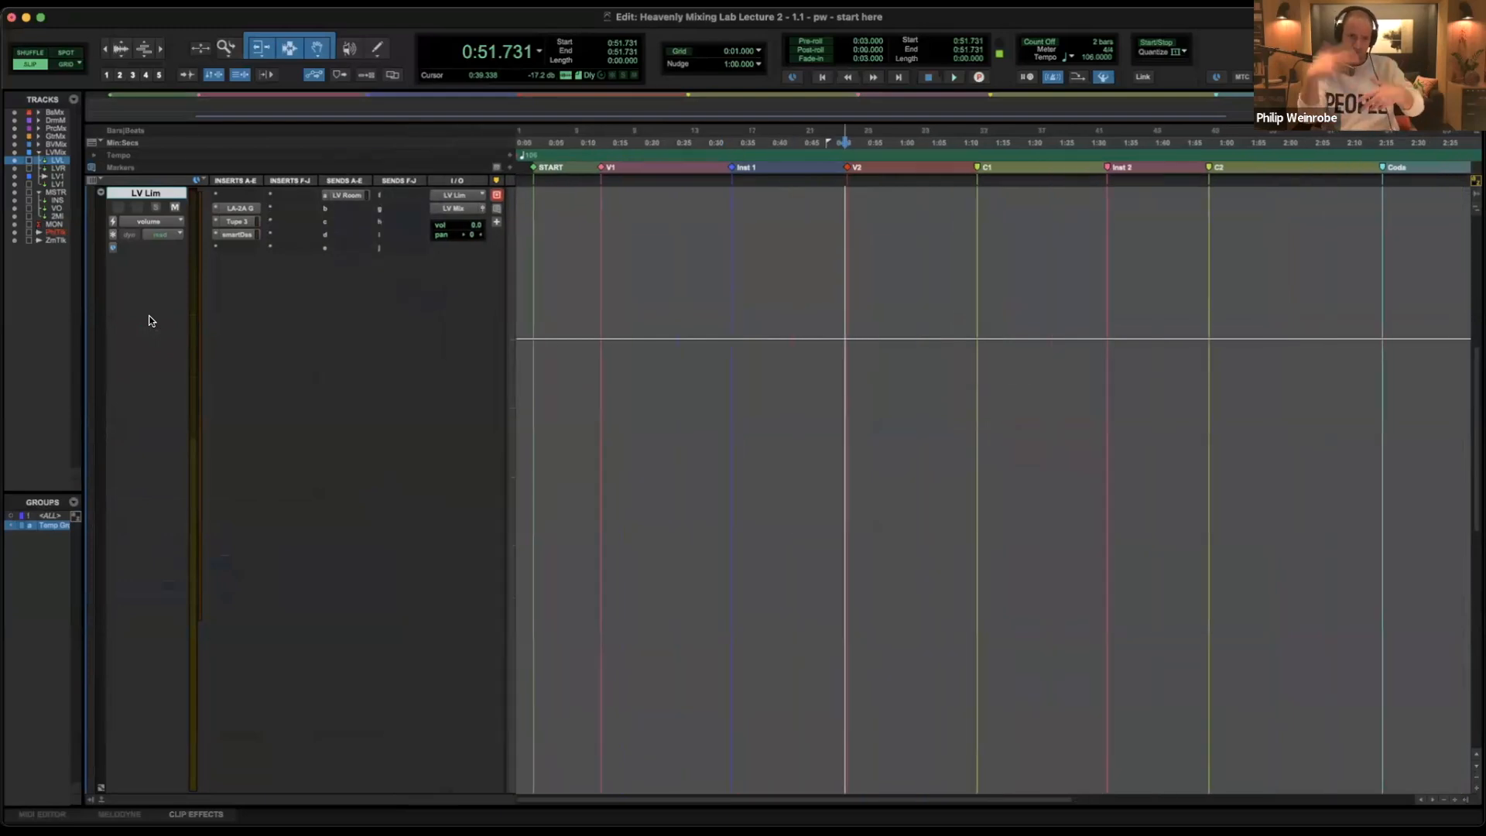
# Create a stereo Aux Input track named LV Slap next to LV Lim, fed by send b of LV Lim.
pyautogui.press('super+shift+n')
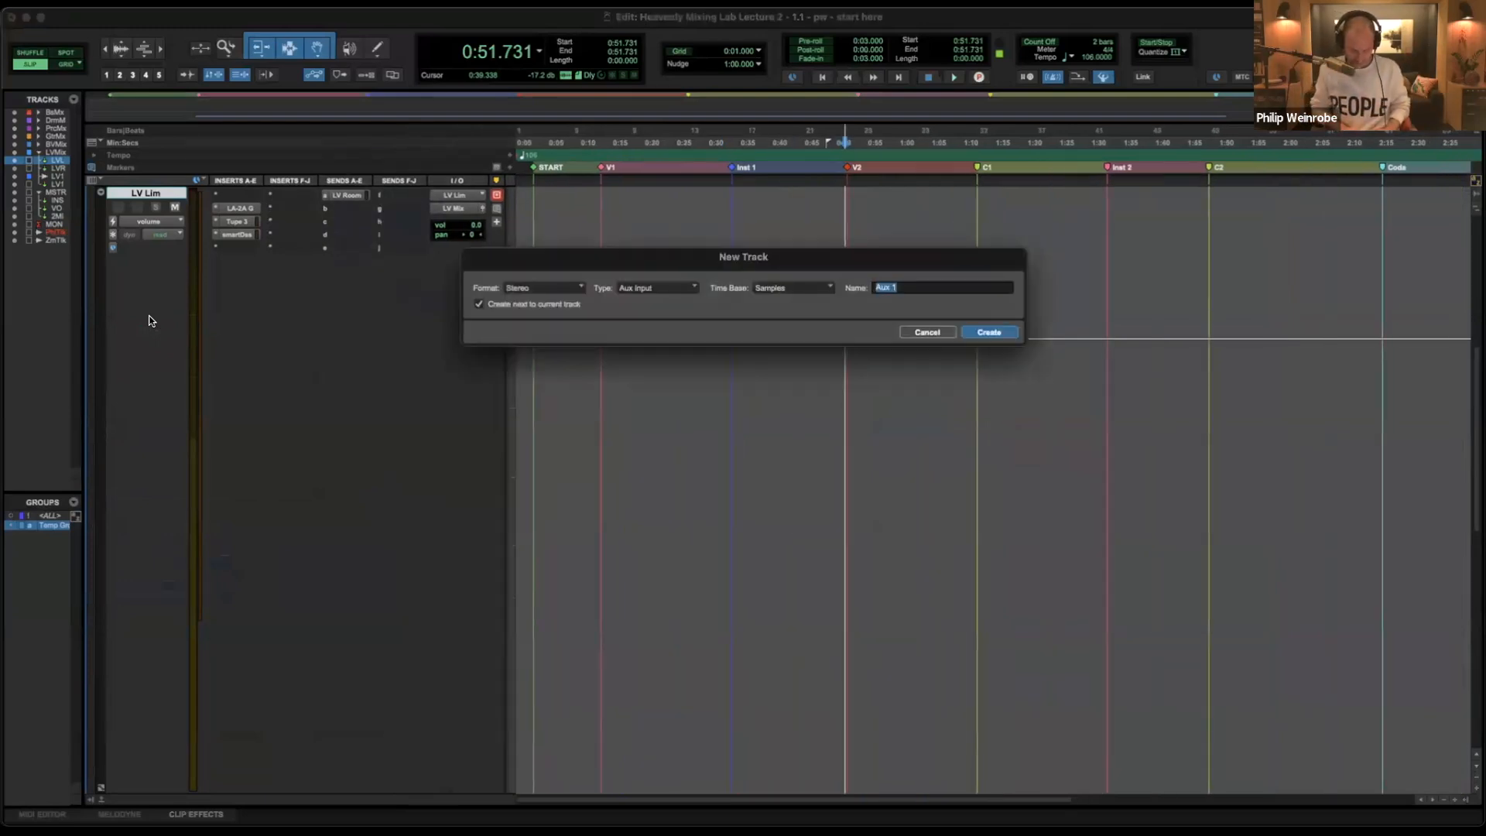
pyautogui.write('LV Slap')
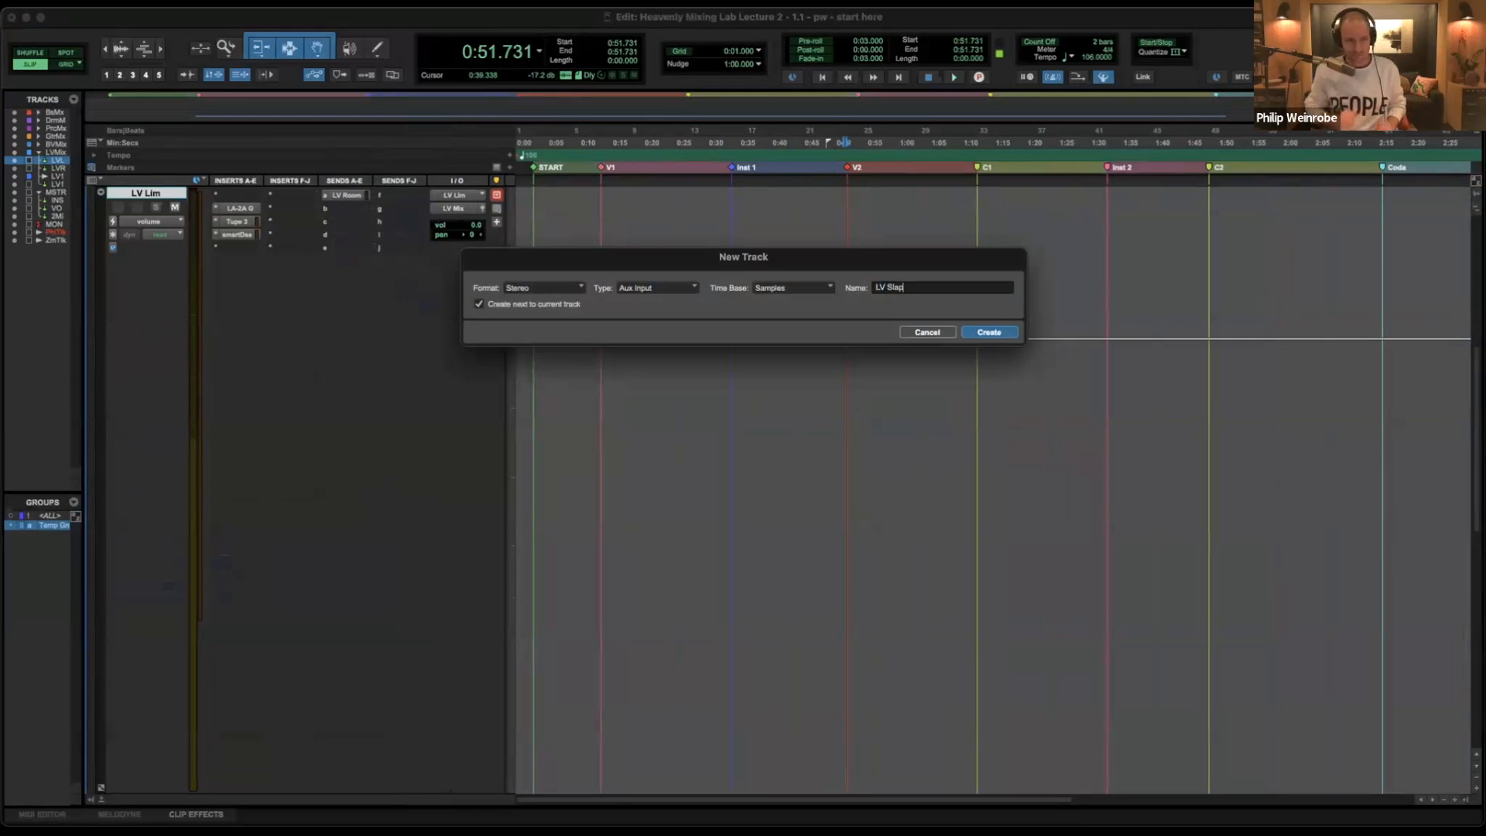
pyautogui.press('Return')
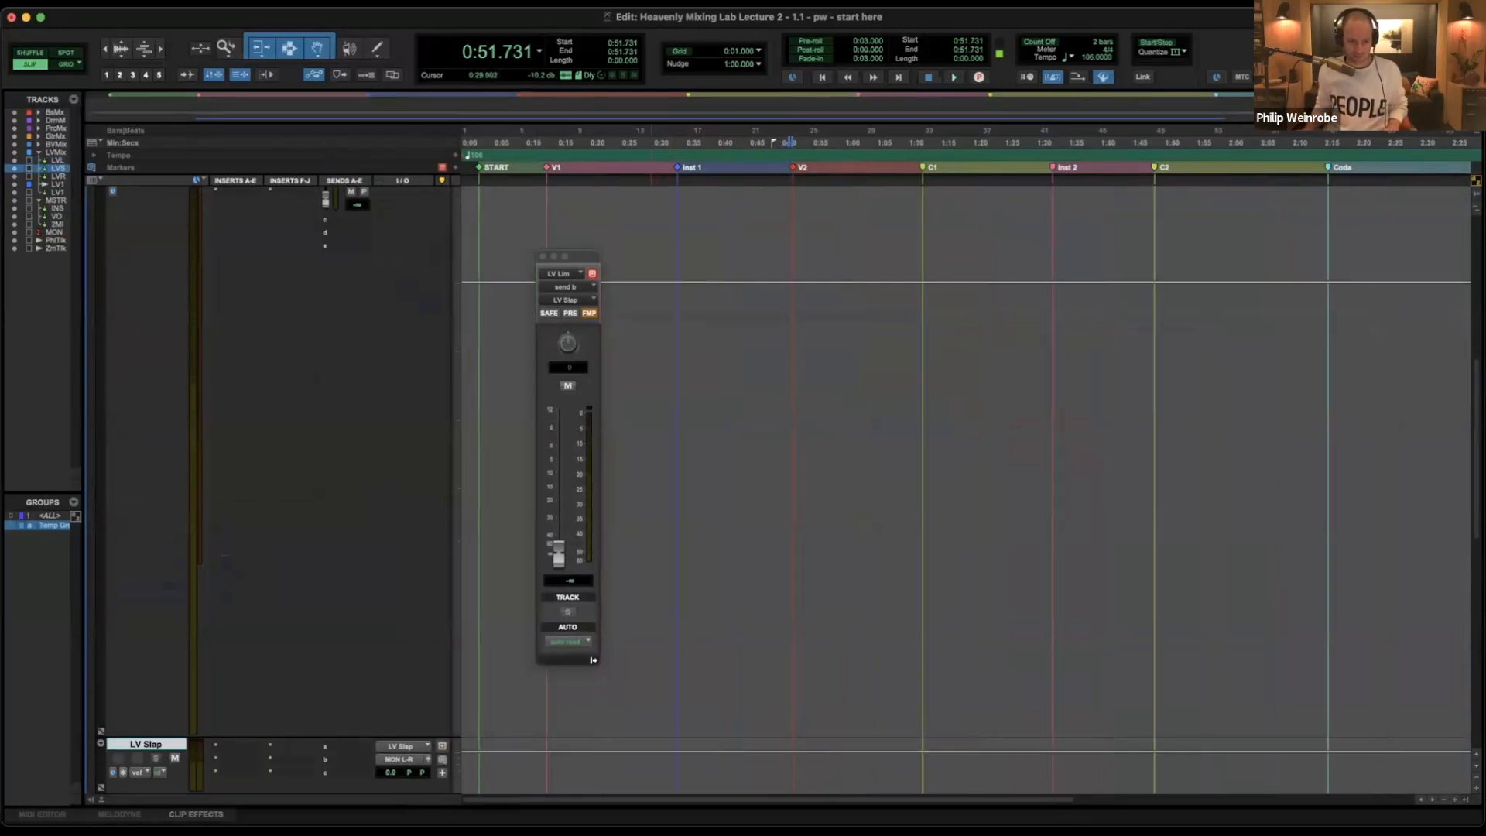
# Insert the stereo EchoBoy plug-in on the second insert slot of the LV Slap track.
pyautogui.doubleClick(152, 745)
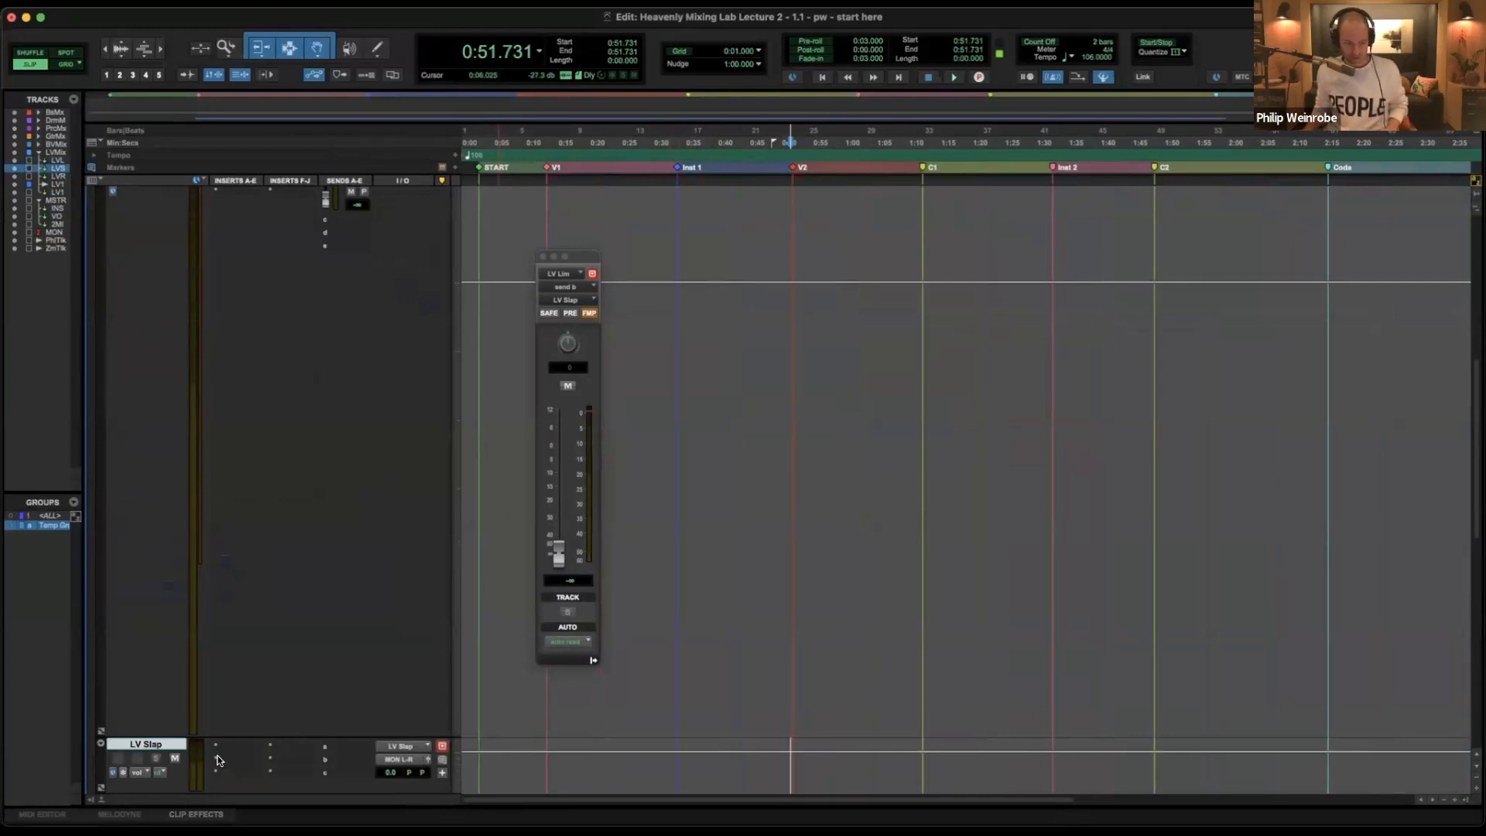
pyautogui.click(218, 761)
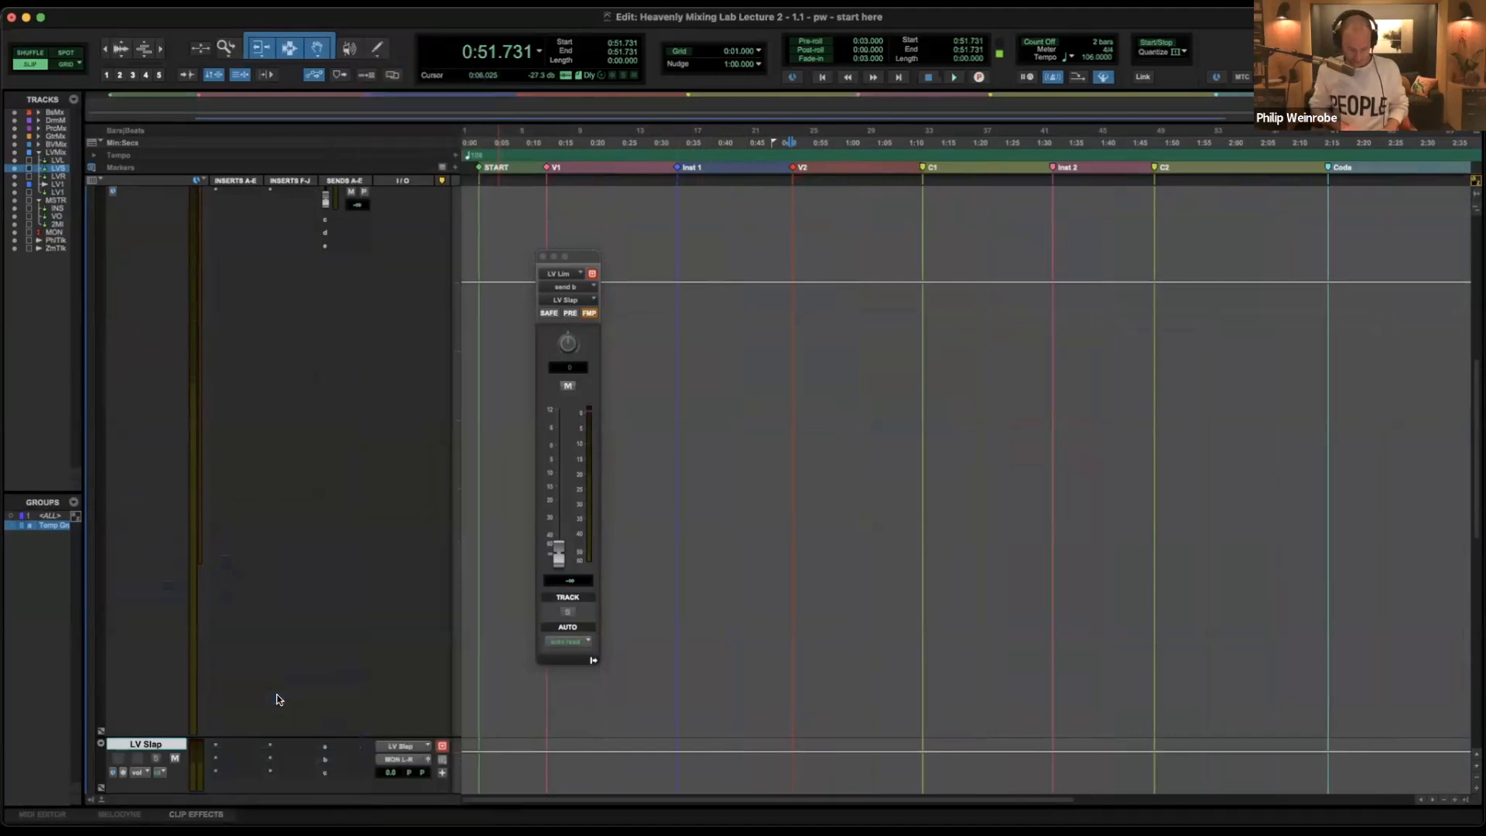
pyautogui.write('echjo')
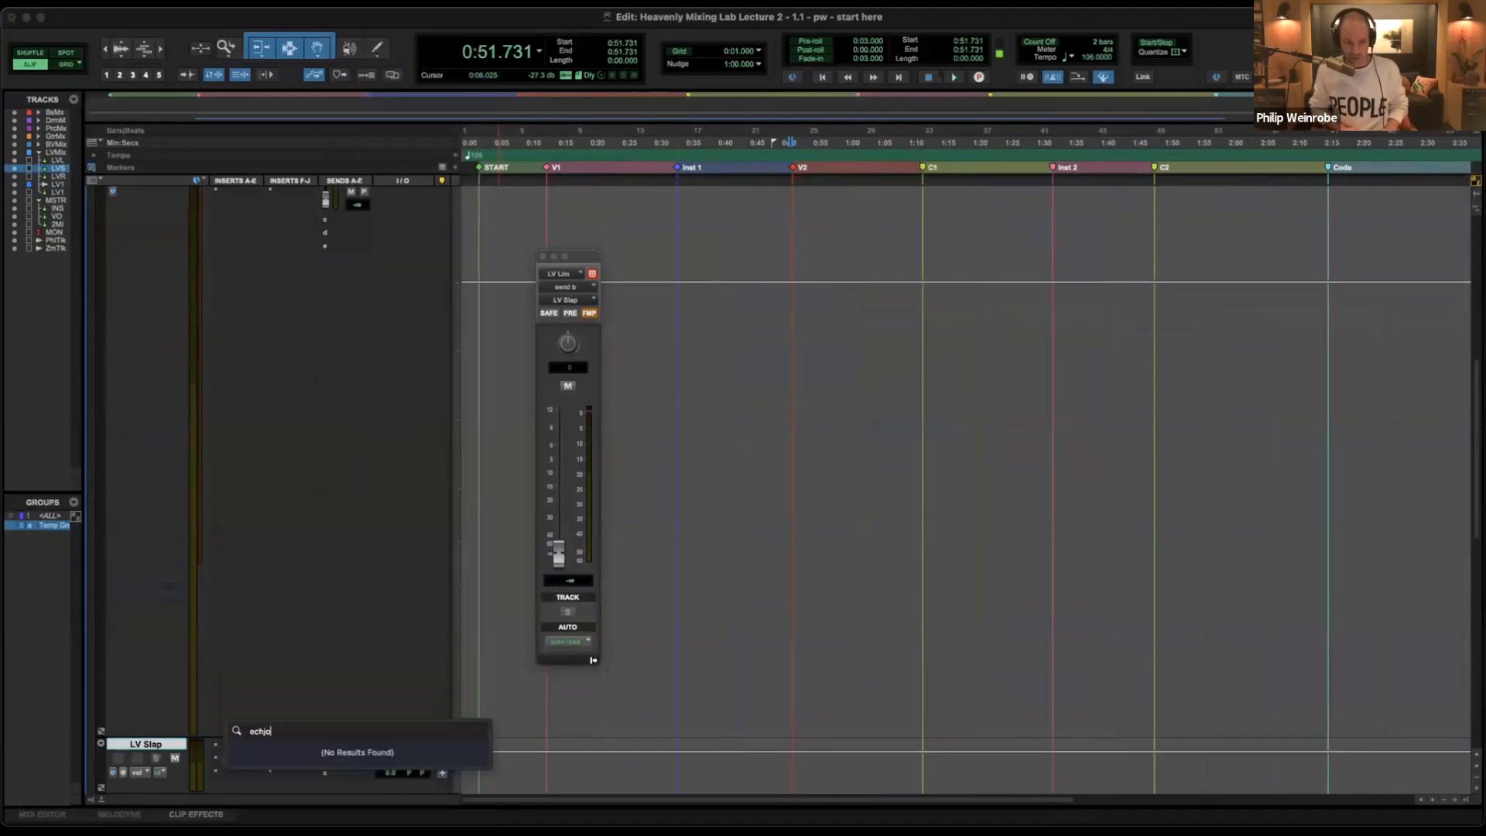
pyautogui.press('BackSpace')
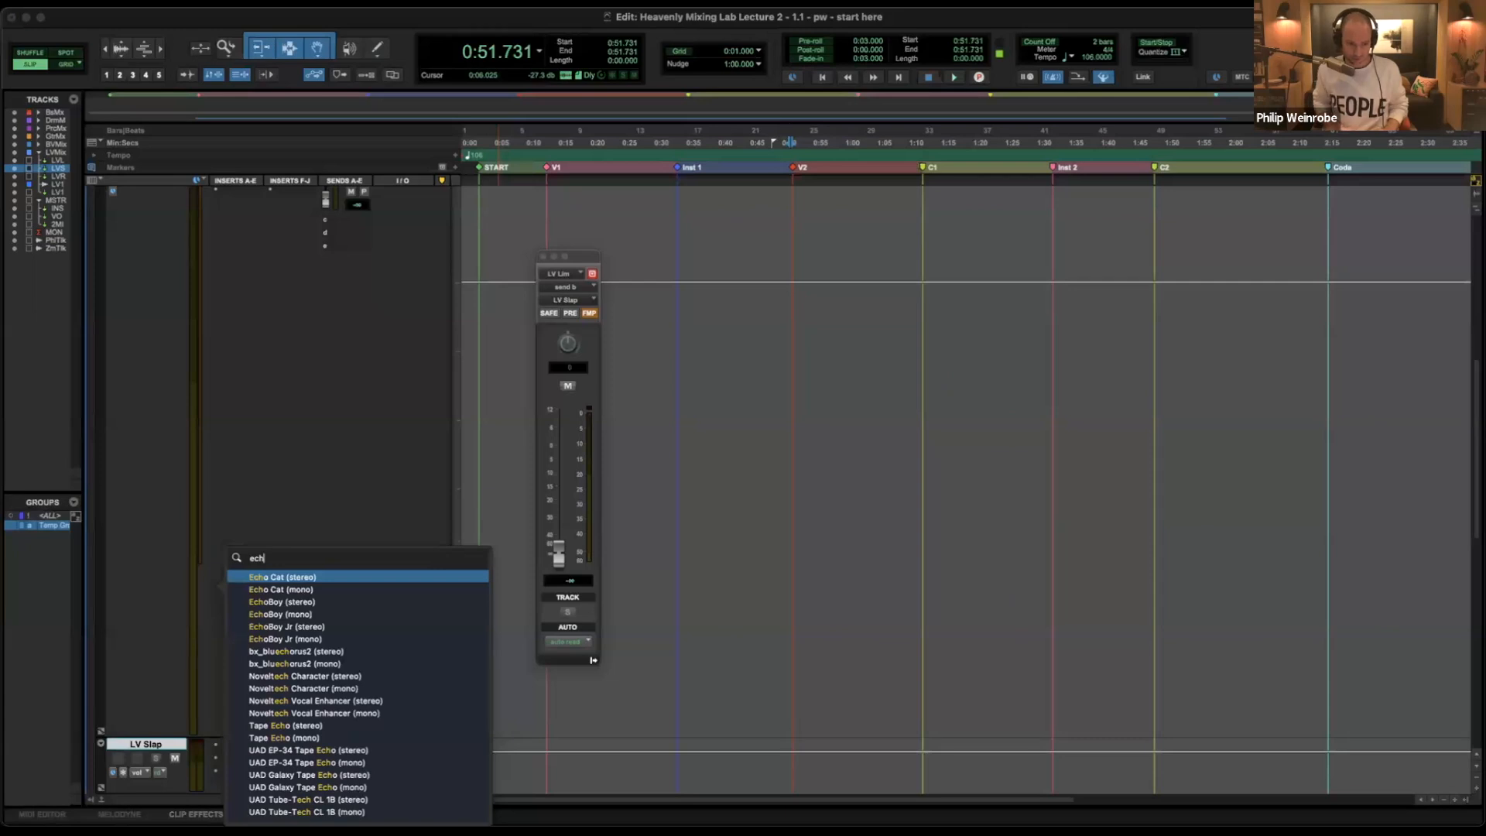
pyautogui.press('Down')
pyautogui.press('Down')
pyautogui.press('Return')
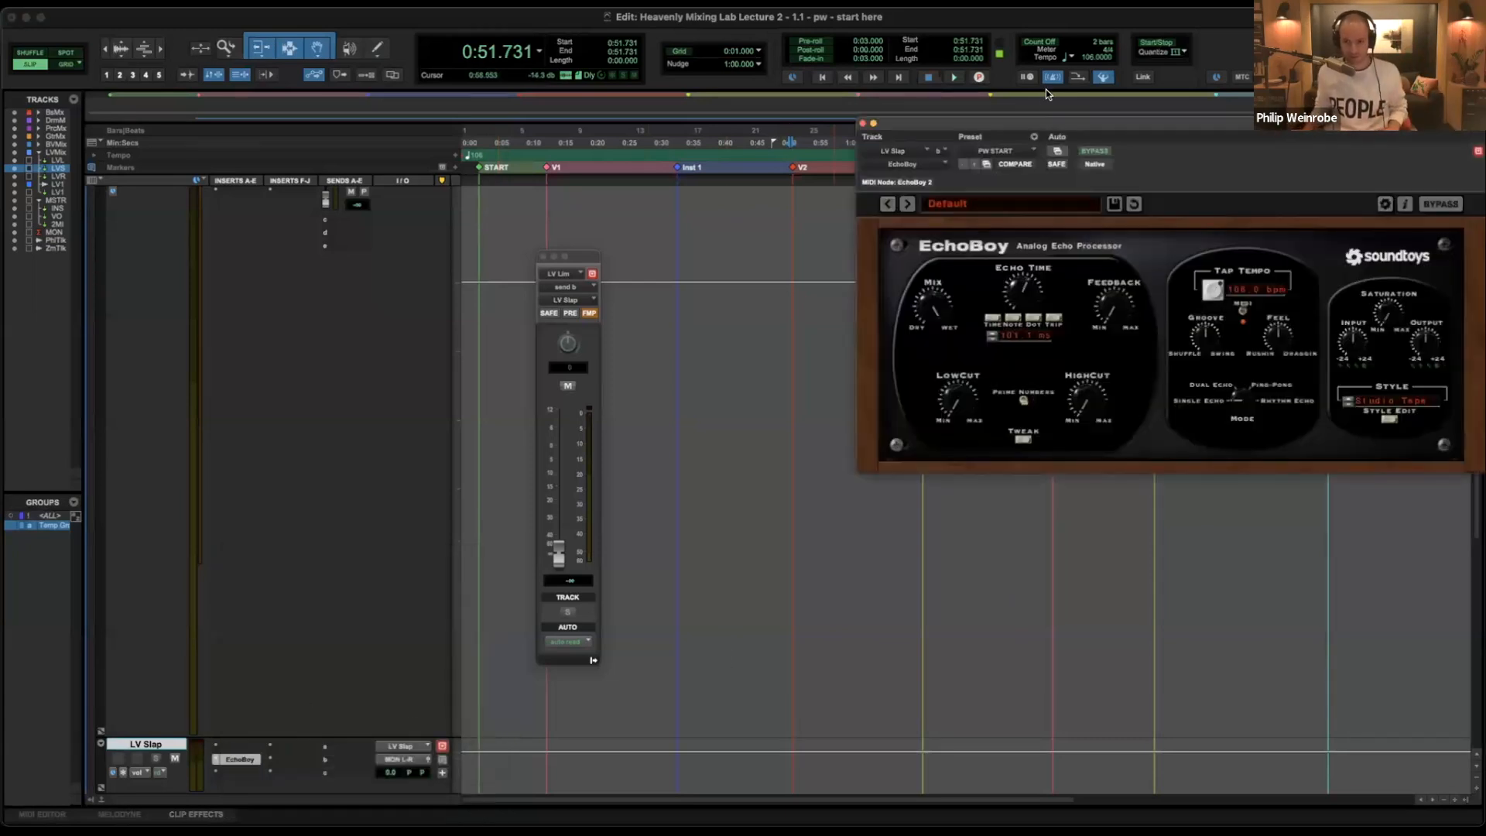
# Route the output of the LV Slap track to LV Mix (Stereo), moving the EchoBoy window clear.
pyautogui.moveTo(1041, 123); pyautogui.dragTo(807, 219)
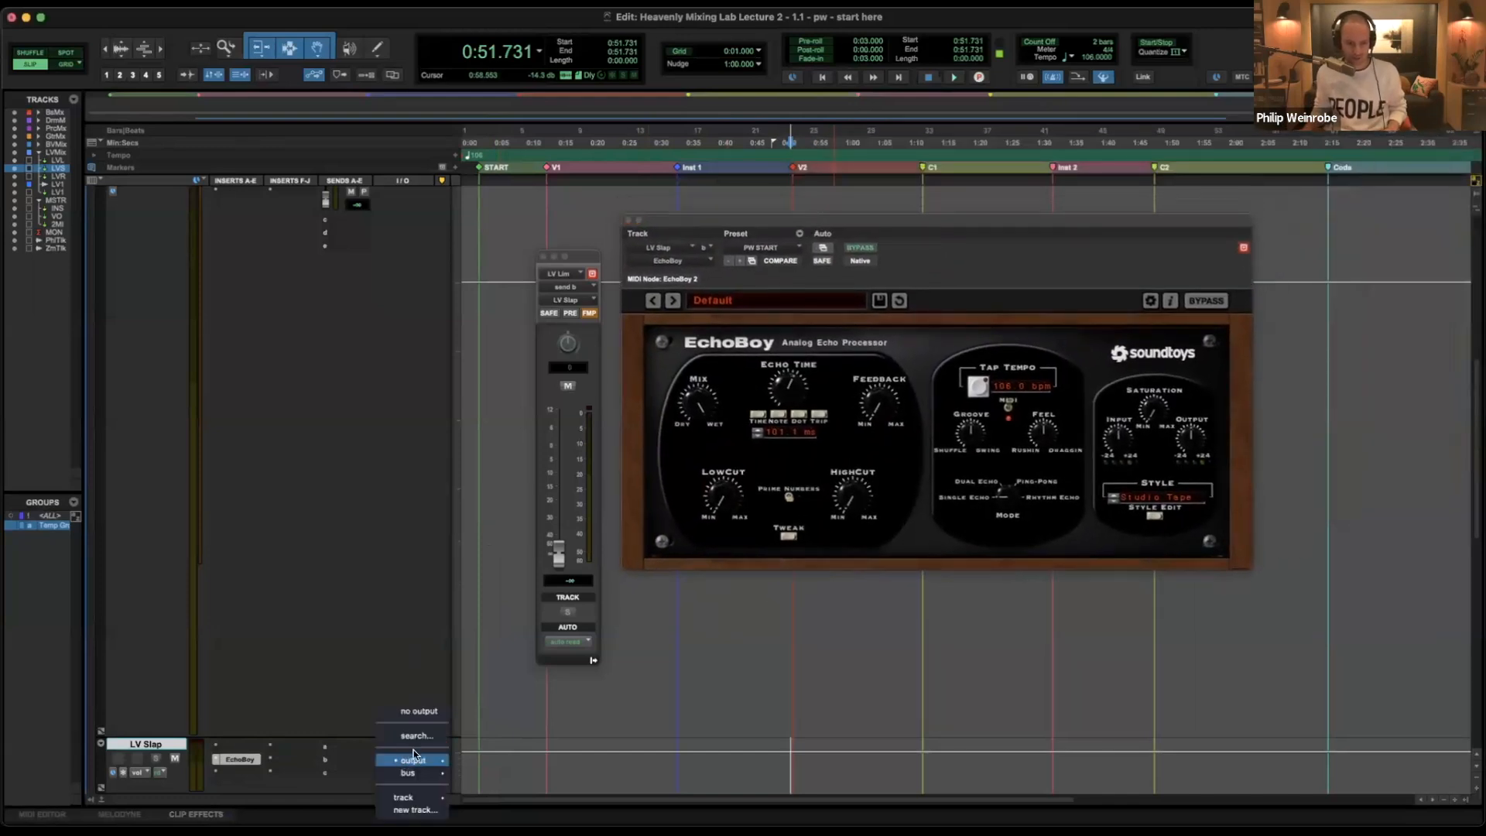
pyautogui.click(400, 760)
pyautogui.write('lv mi')
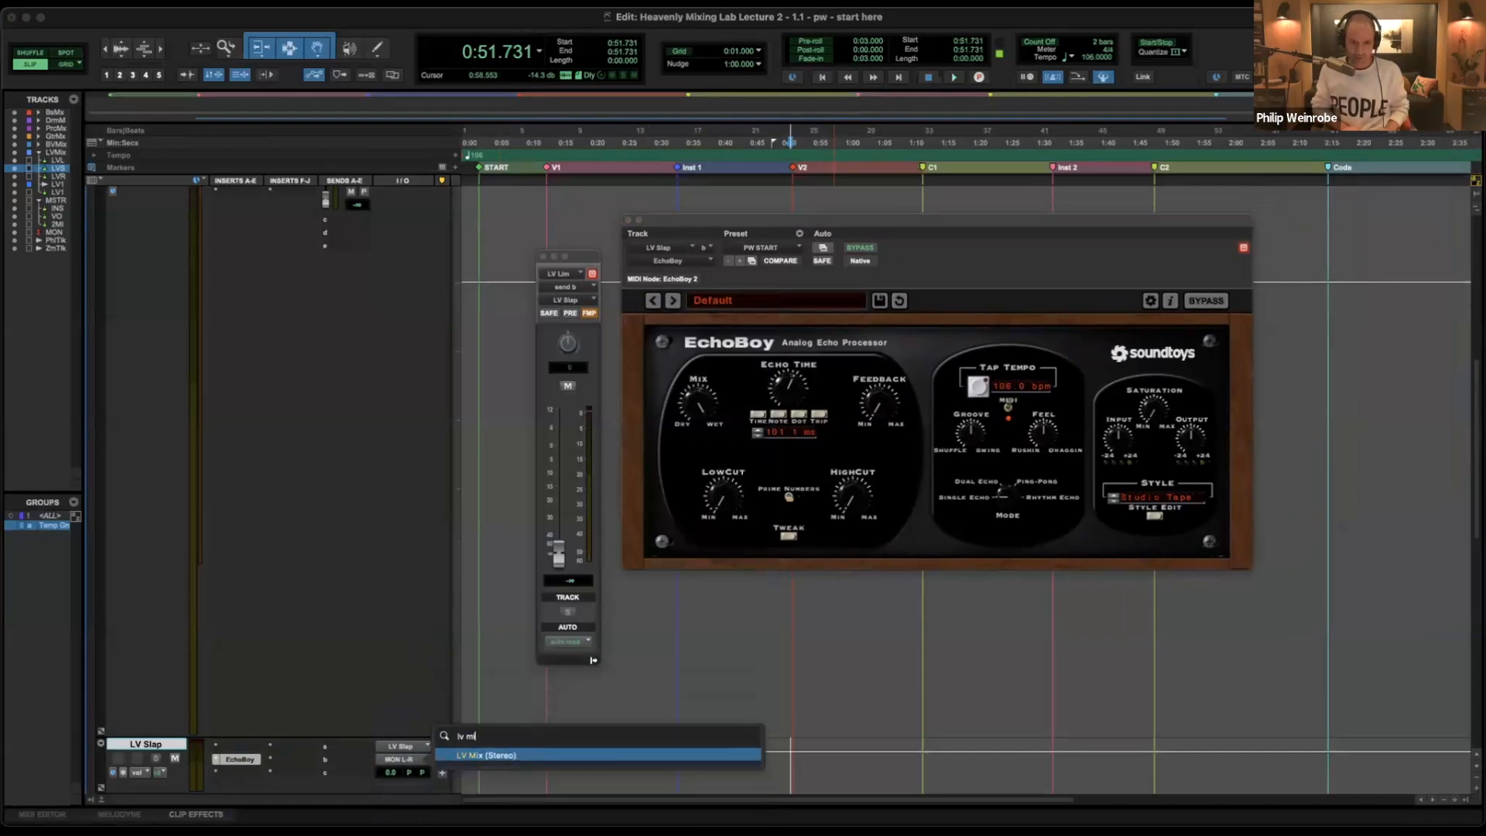
pyautogui.press('Return')
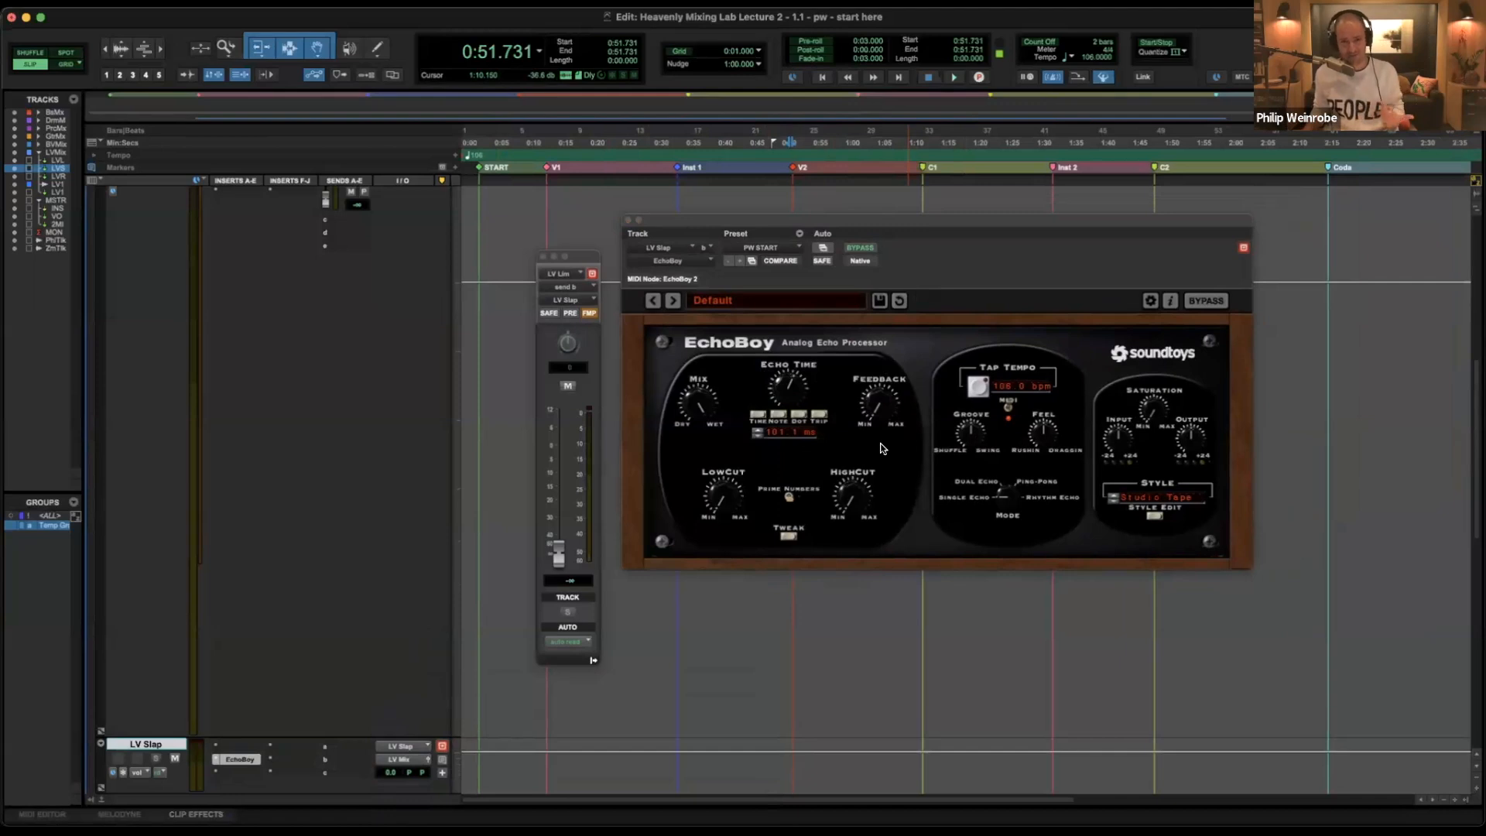
# Set the EchoBoy echo style to Binsonette and reposition the plug-in window lower.
pyautogui.moveTo(967, 219); pyautogui.dragTo(964, 319)
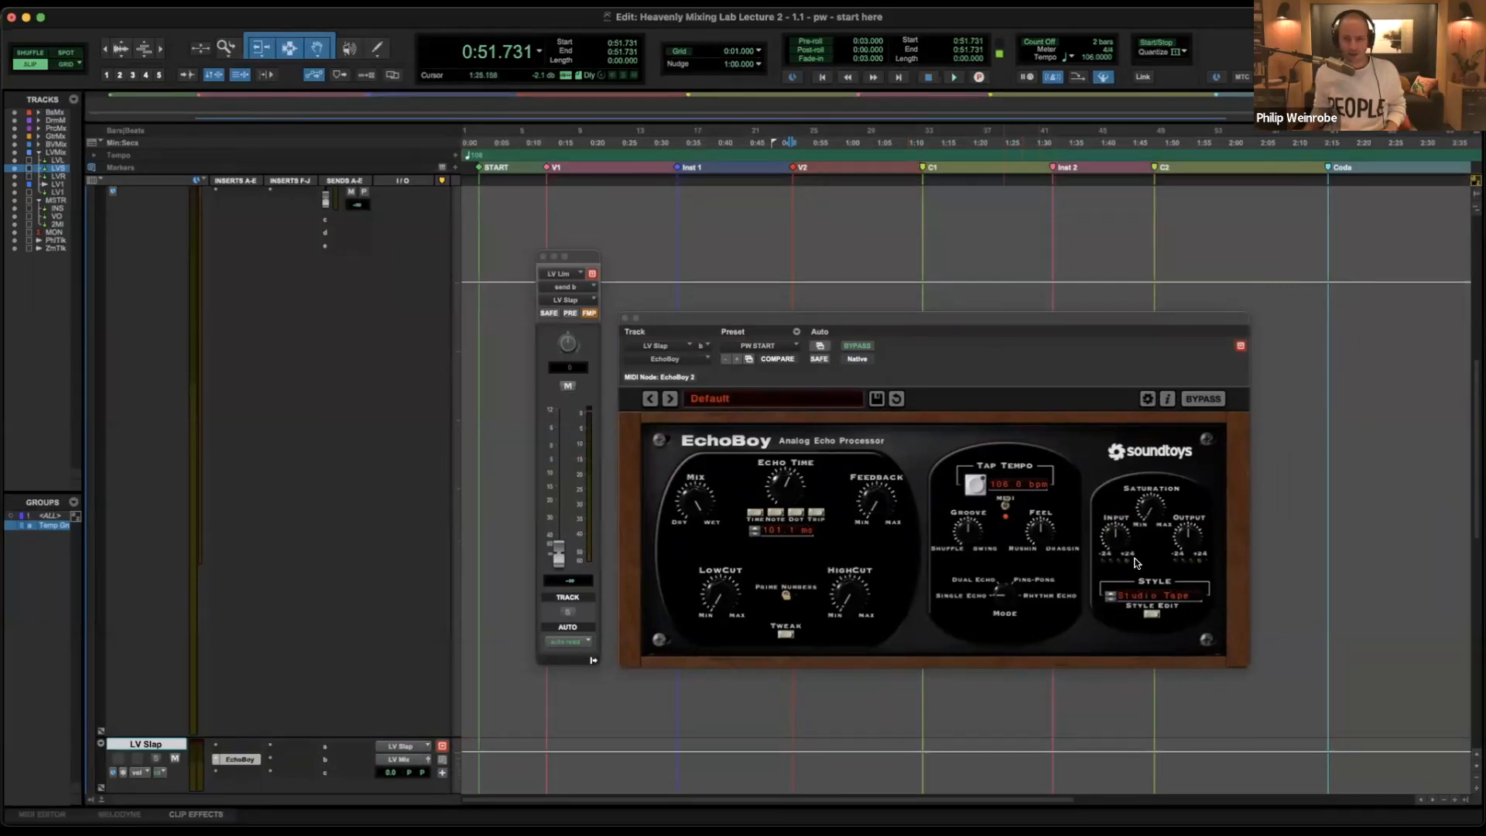
pyautogui.click(1144, 600)
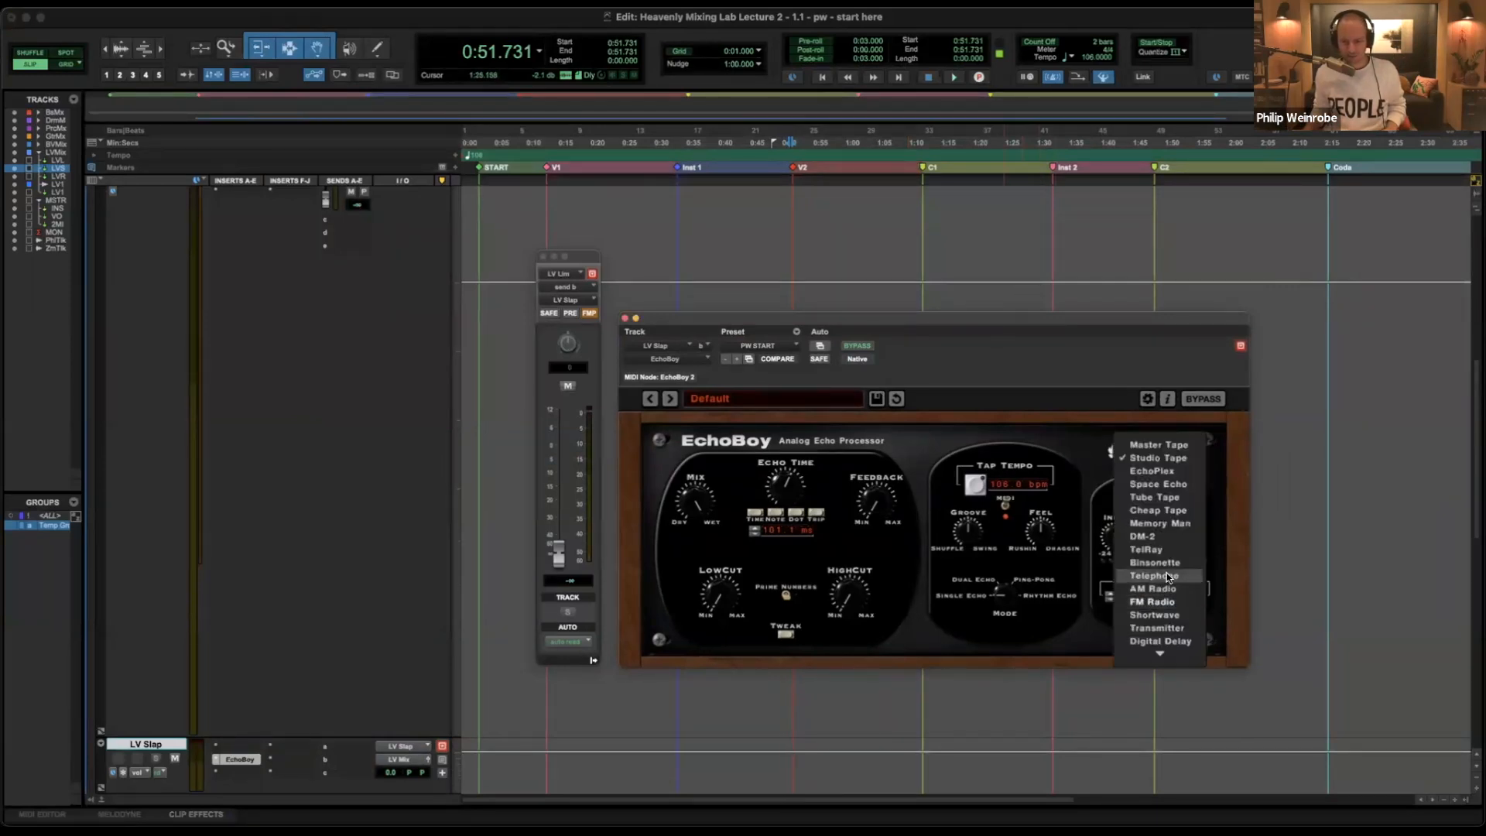
pyautogui.click(1157, 565)
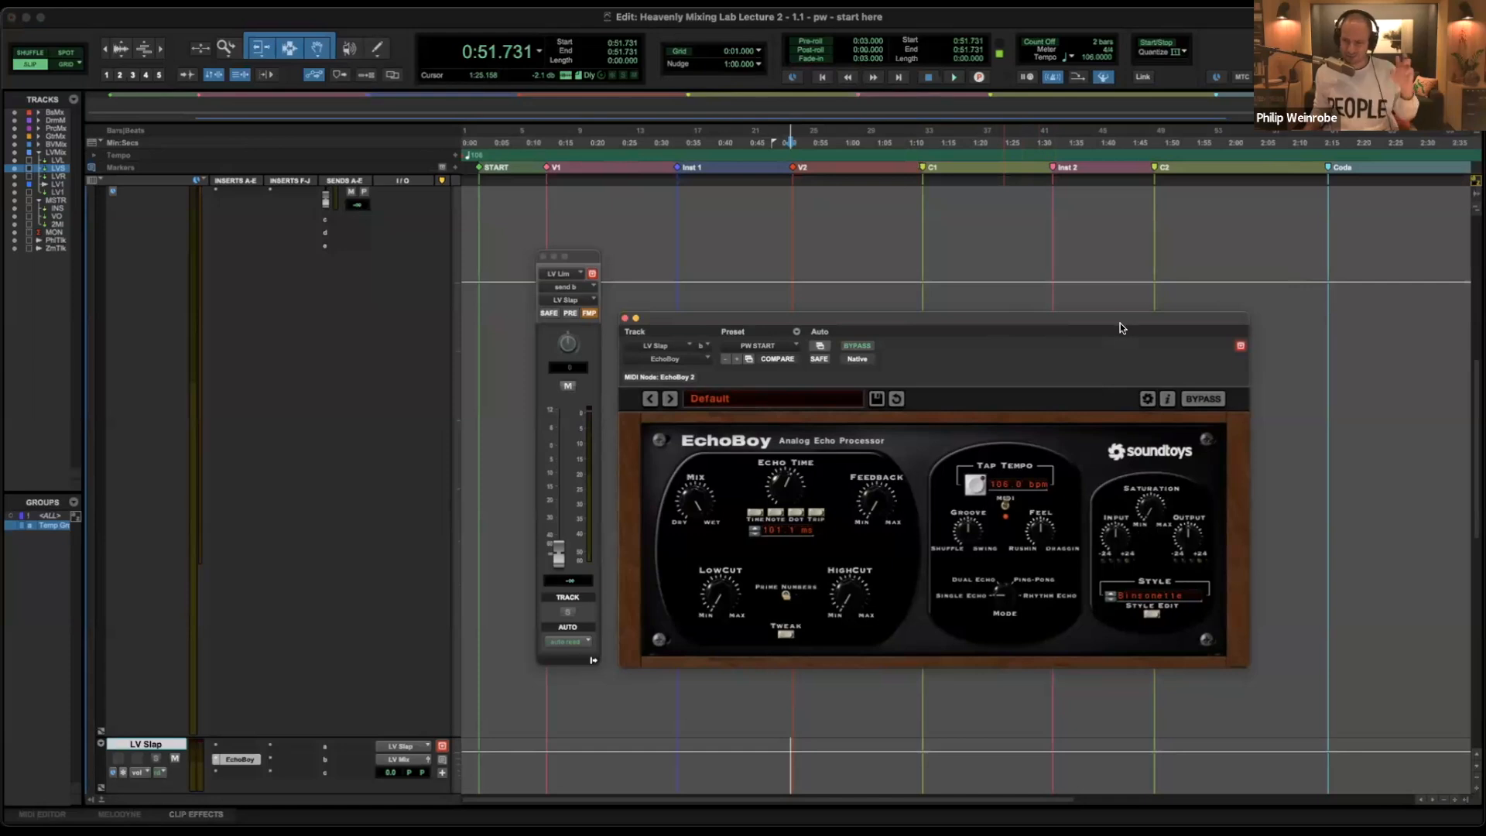
pyautogui.moveTo(1124, 327); pyautogui.dragTo(1130, 380)
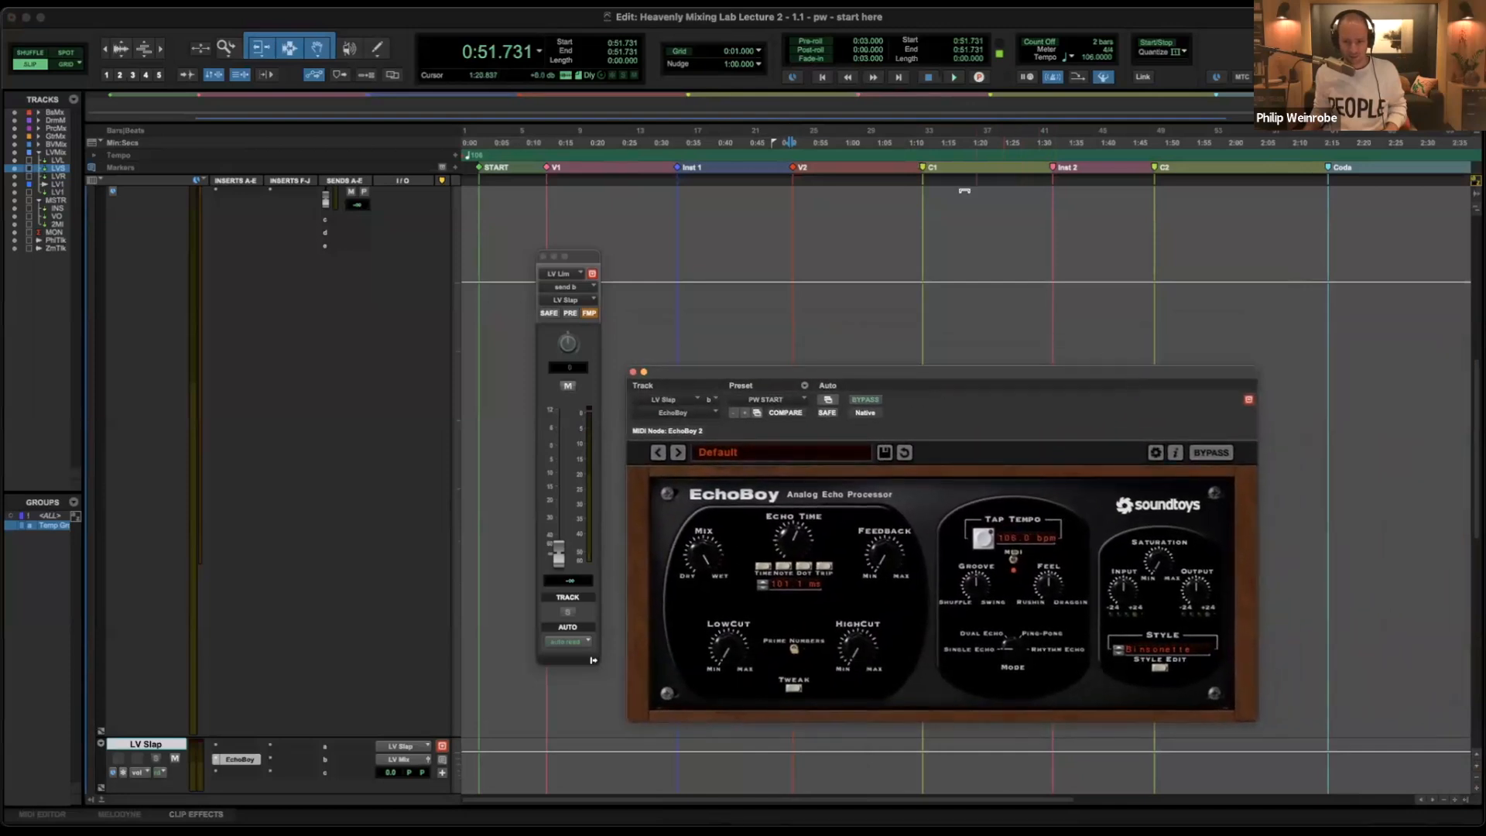
# Raise the LV Lim send to LV Slap to about -12.3 dB, mute it, and close the EchoBoy window.
pyautogui.click(926, 168)
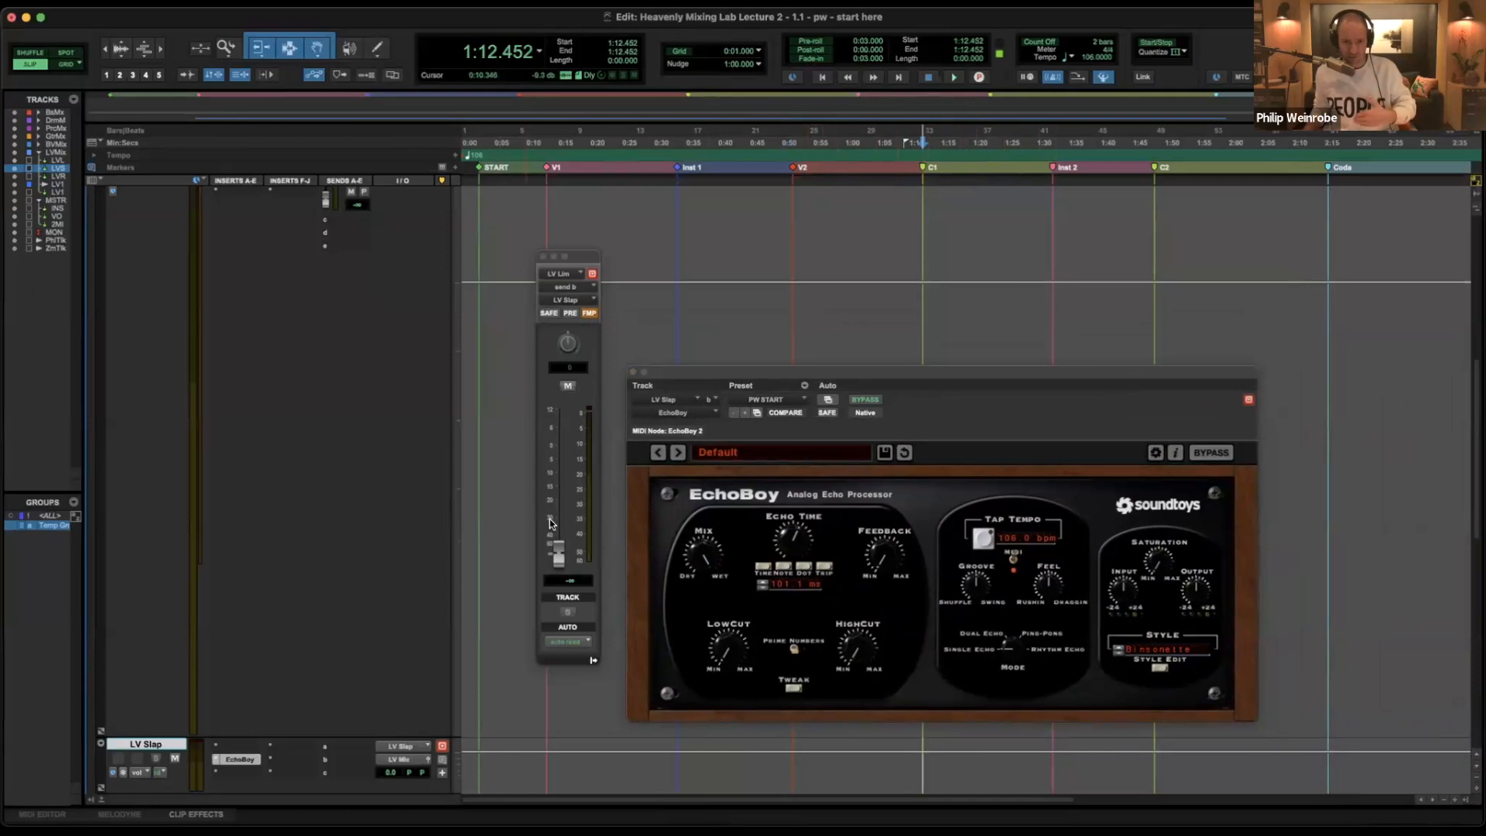
pyautogui.moveTo(558, 553); pyautogui.dragTo(558, 475)
pyautogui.press('super+w')
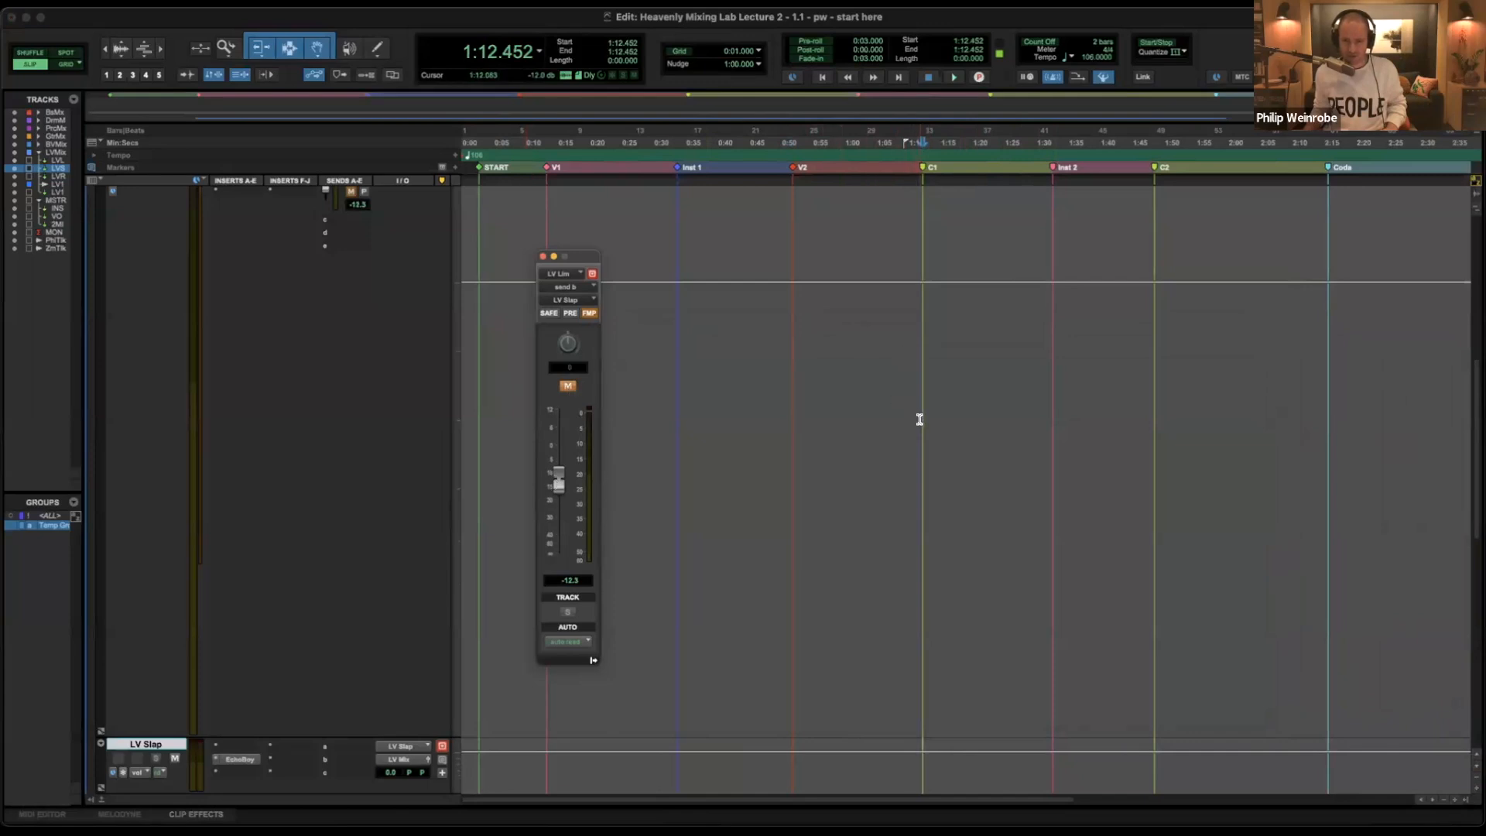
# Play chorus 1 with the LV Slap send muted for comparison, and unmute the send after stopping.
pyautogui.click(920, 419)
pyautogui.press('space')
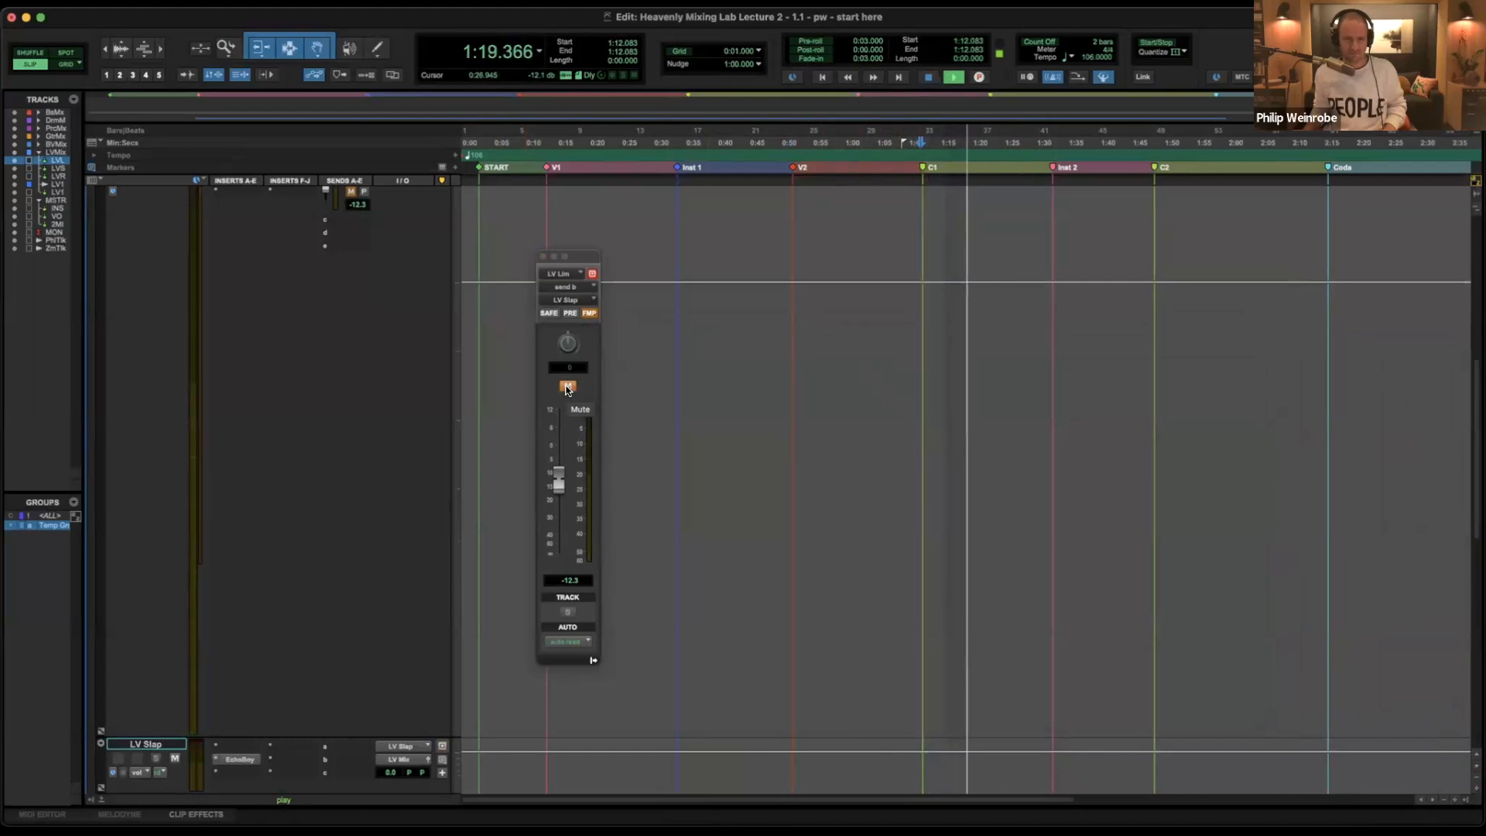
pyautogui.press('space')
pyautogui.click(567, 387)
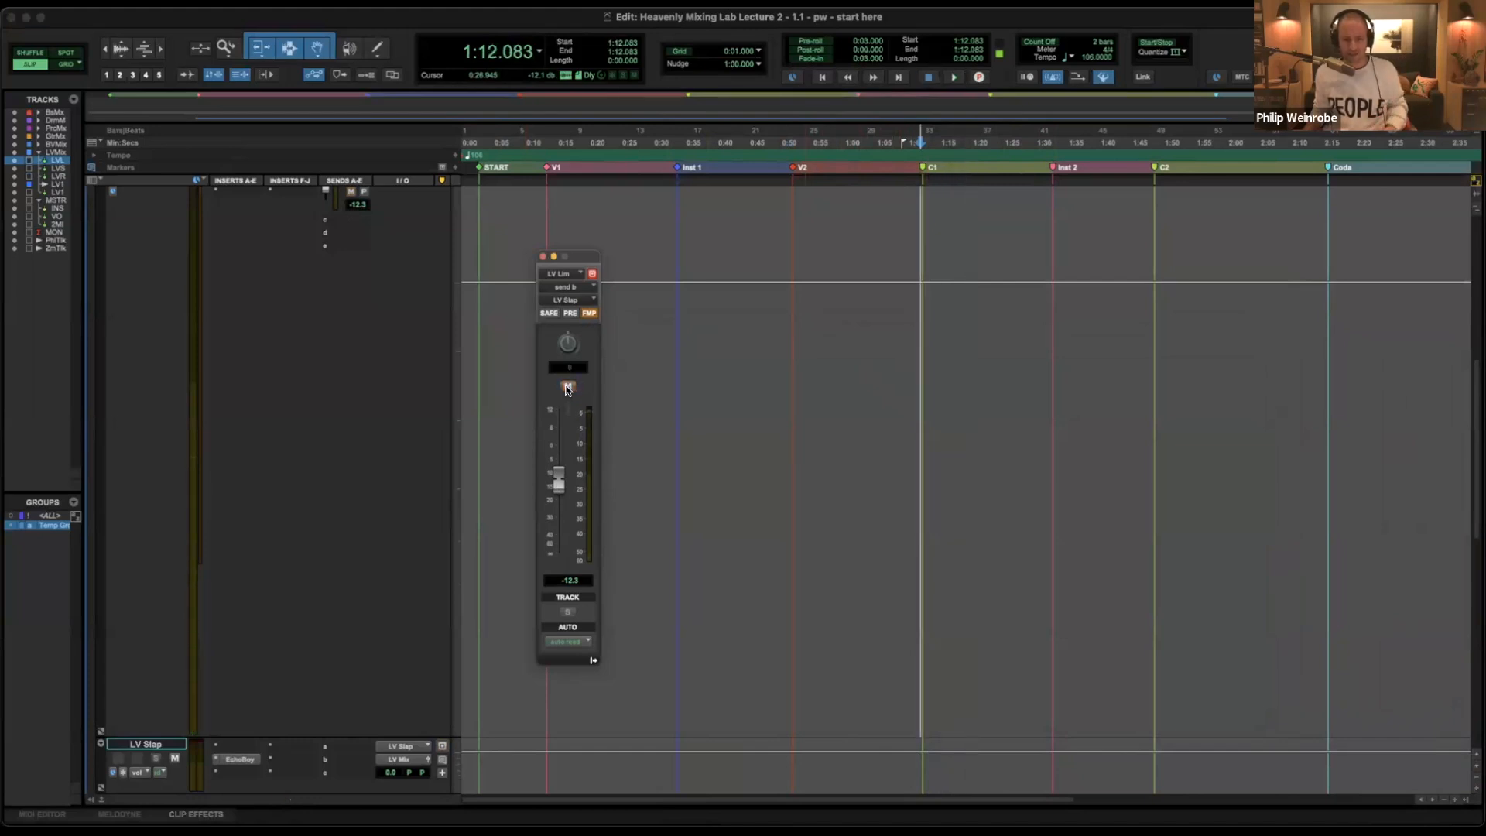
# Play chorus 1 while raising the LV Slap send from fully down to about -12.1 dB, and restore the normal track heights.
pyautogui.moveTo(558, 480); pyautogui.dragTo(556, 534)
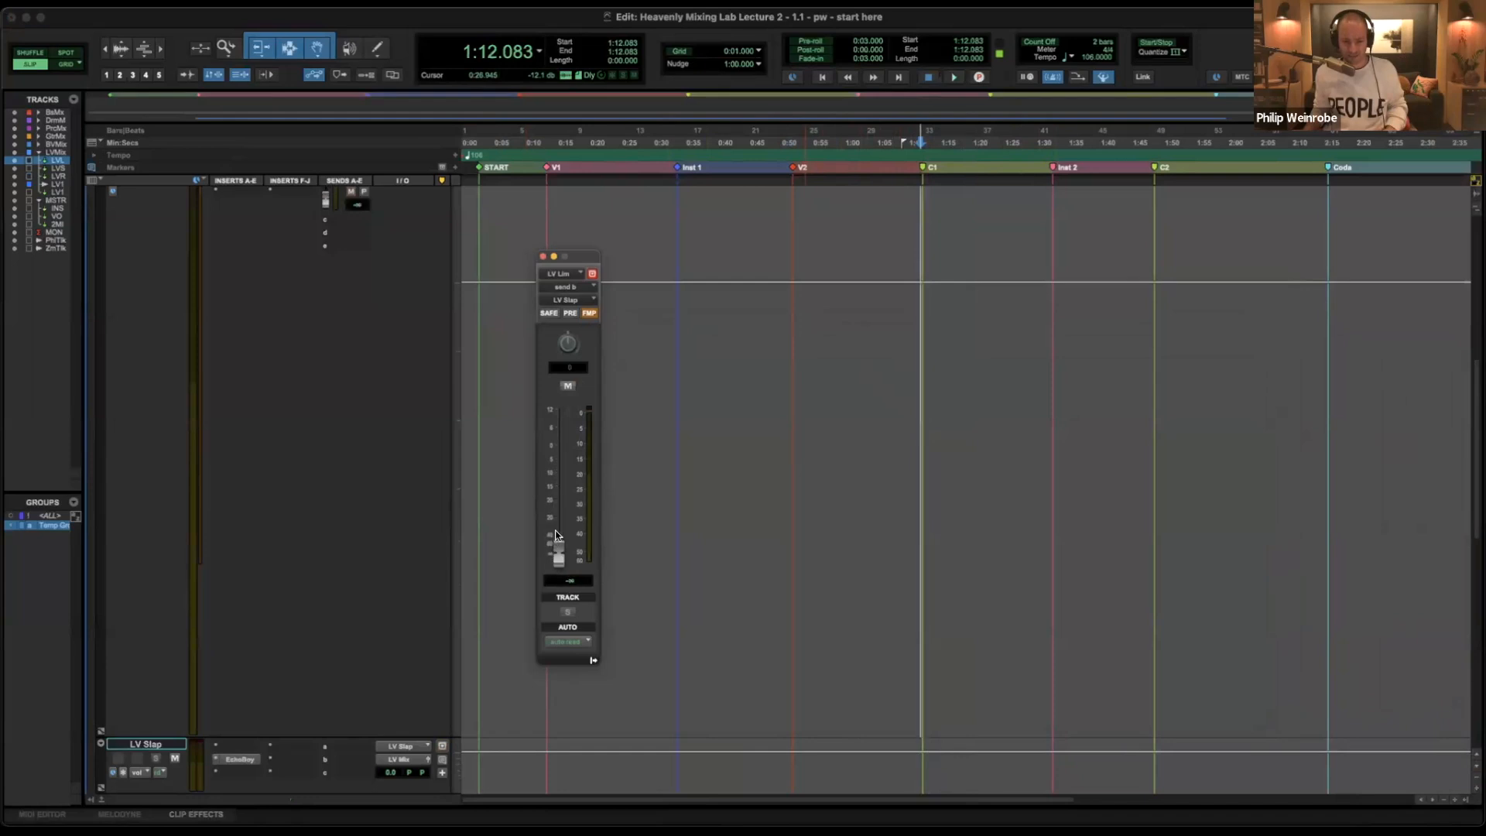
pyautogui.press('space')
pyautogui.moveTo(558, 553); pyautogui.dragTo(557, 480)
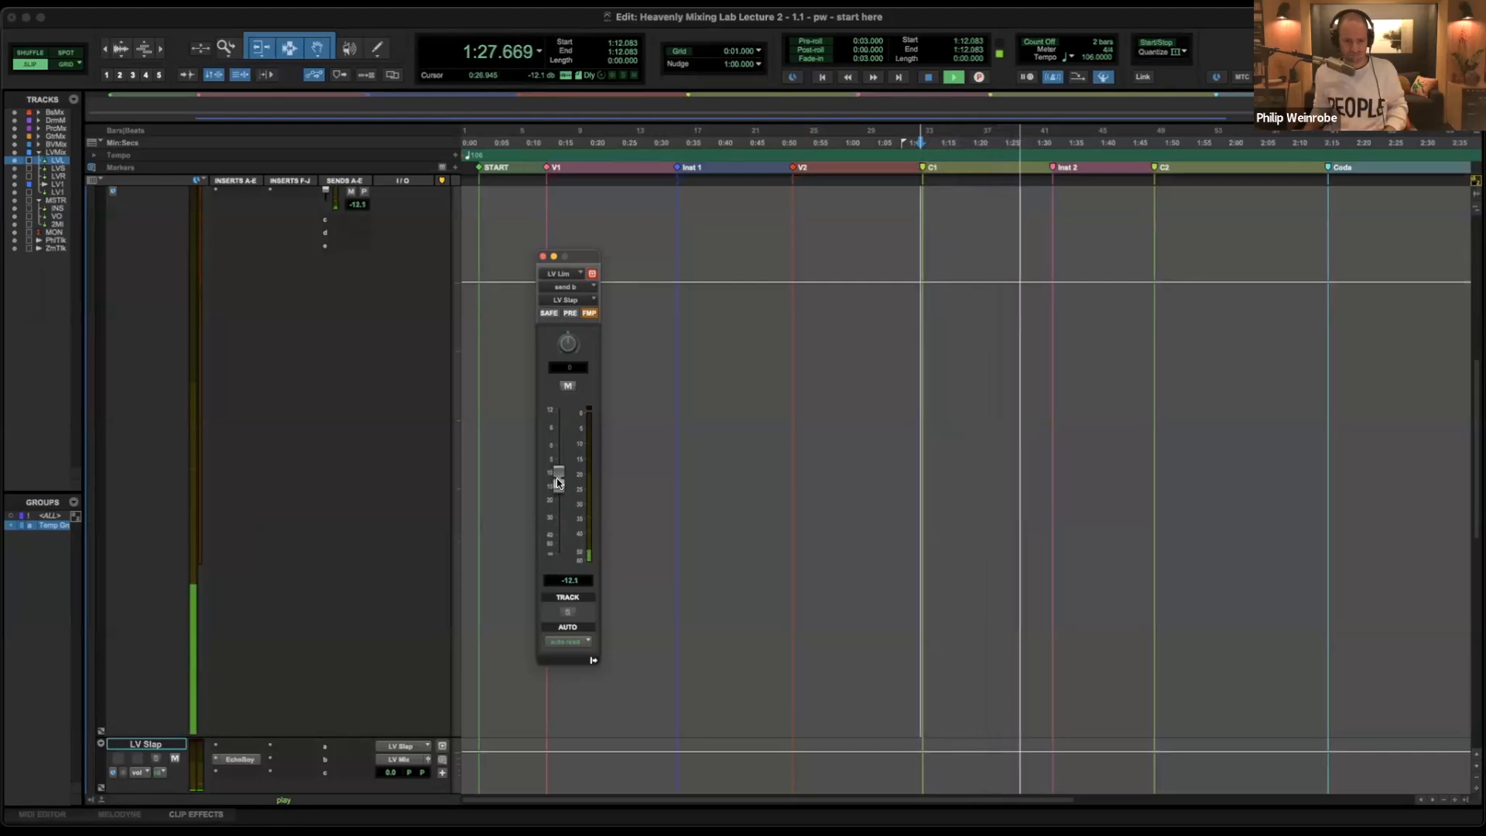
pyautogui.press('space')
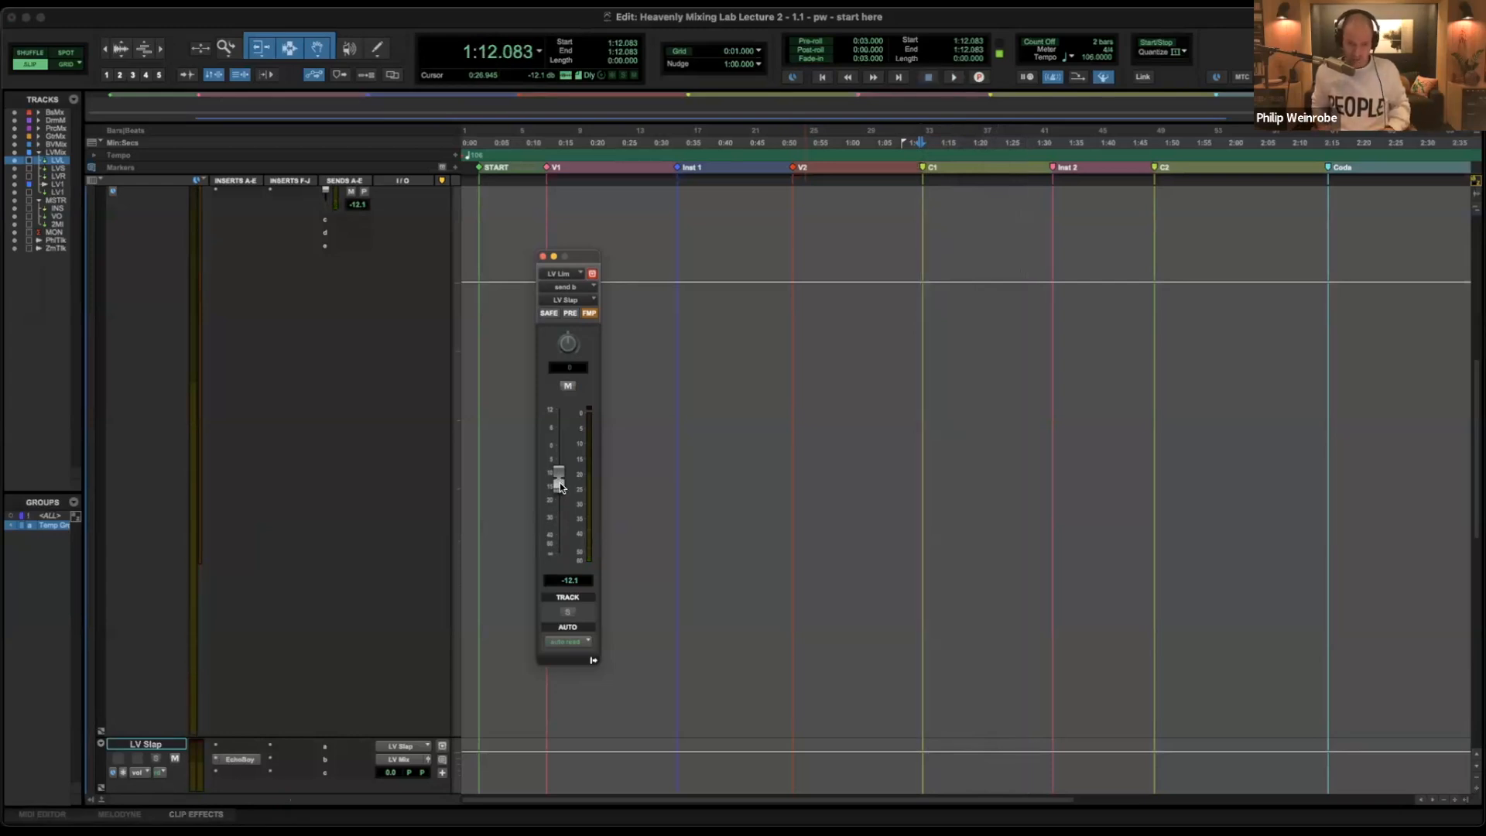
pyautogui.press('e')
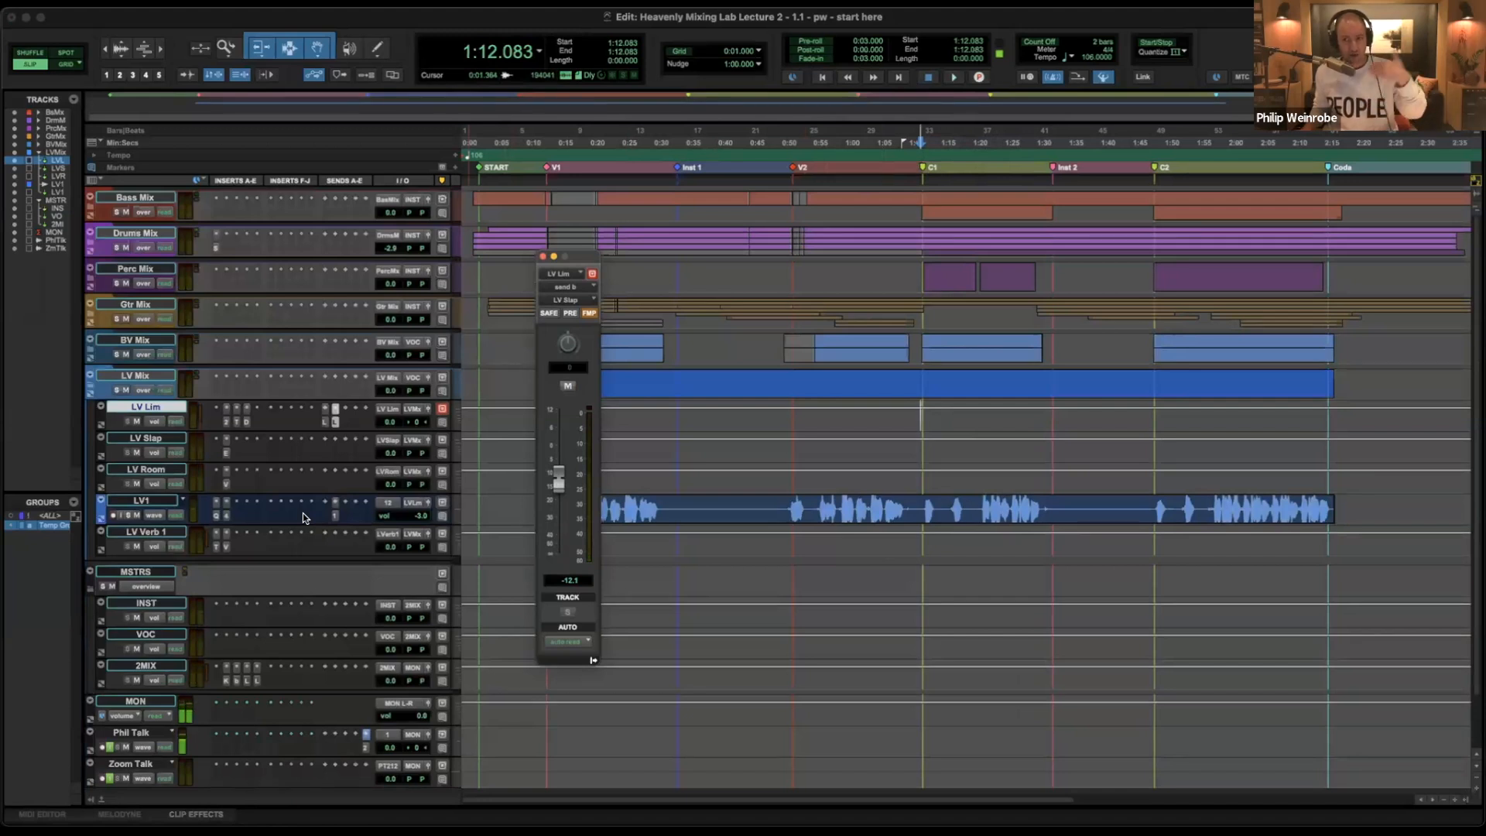
# Play chorus 1 with LV Mix soloed, switching the LV Slap track between muted and unmuted to compare the vocal.
pyautogui.click(117, 389)
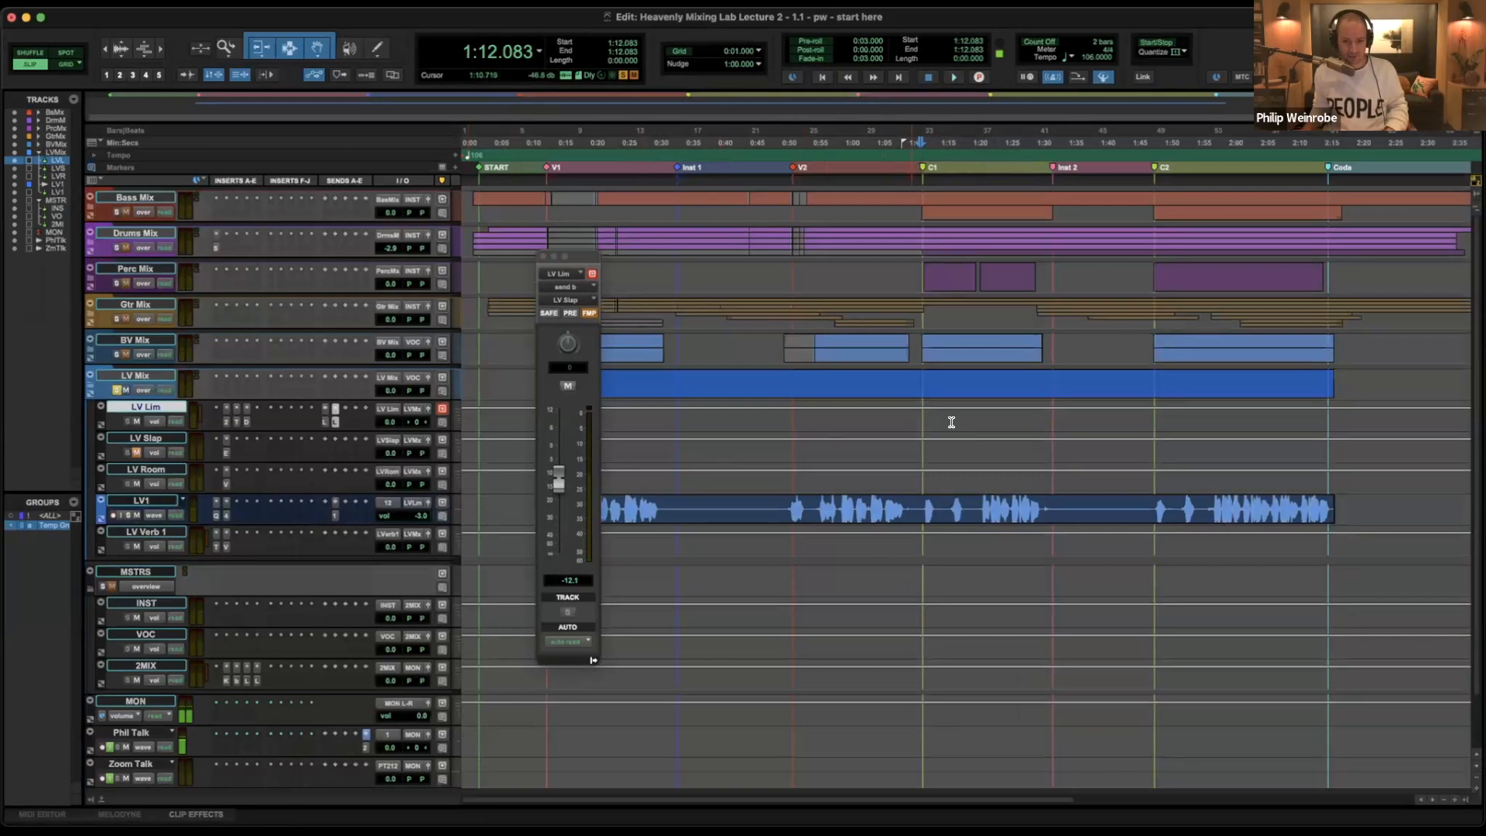
pyautogui.press('space')
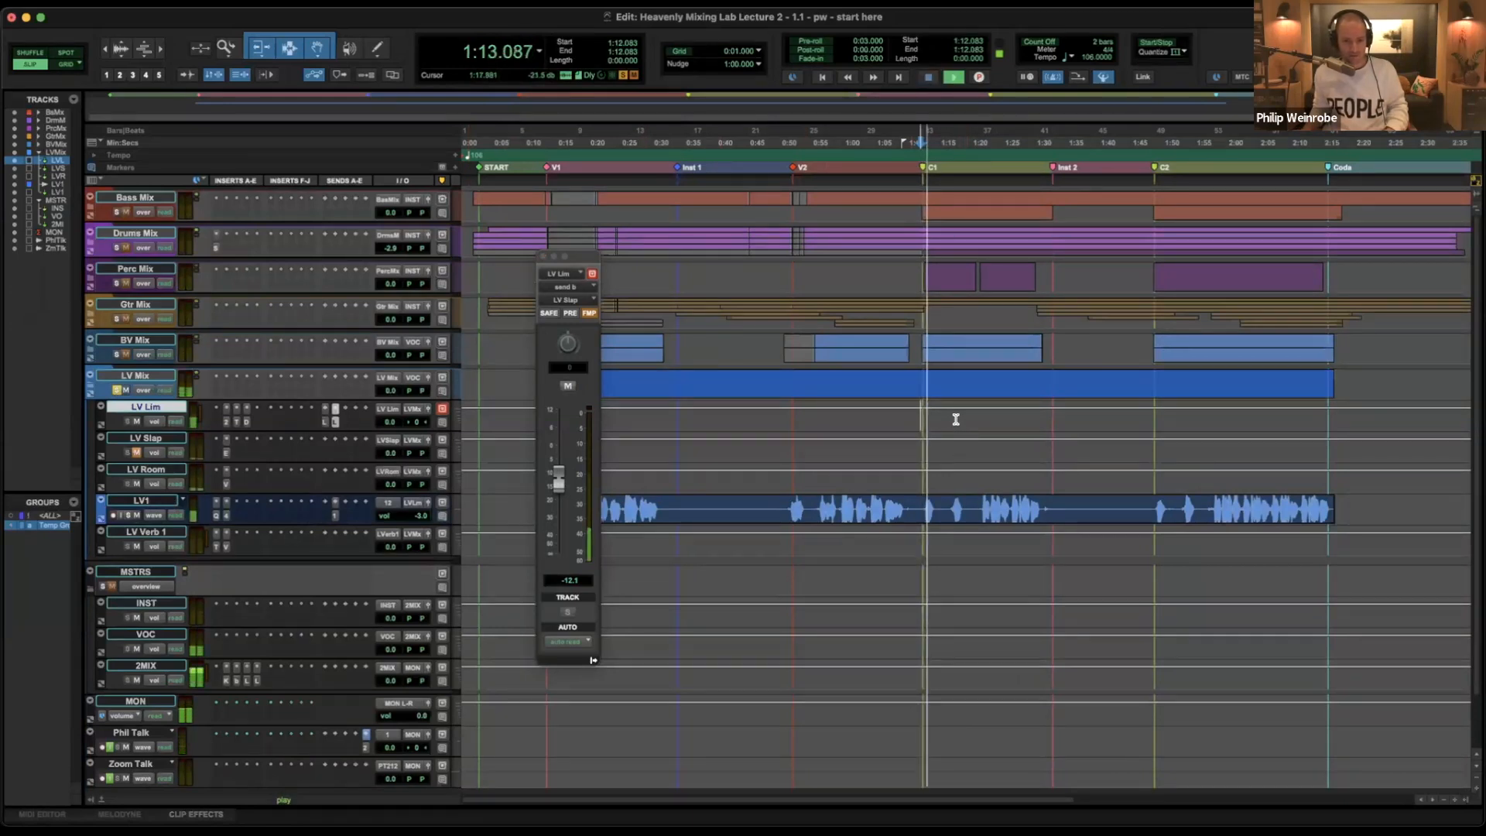
pyautogui.click(136, 453)
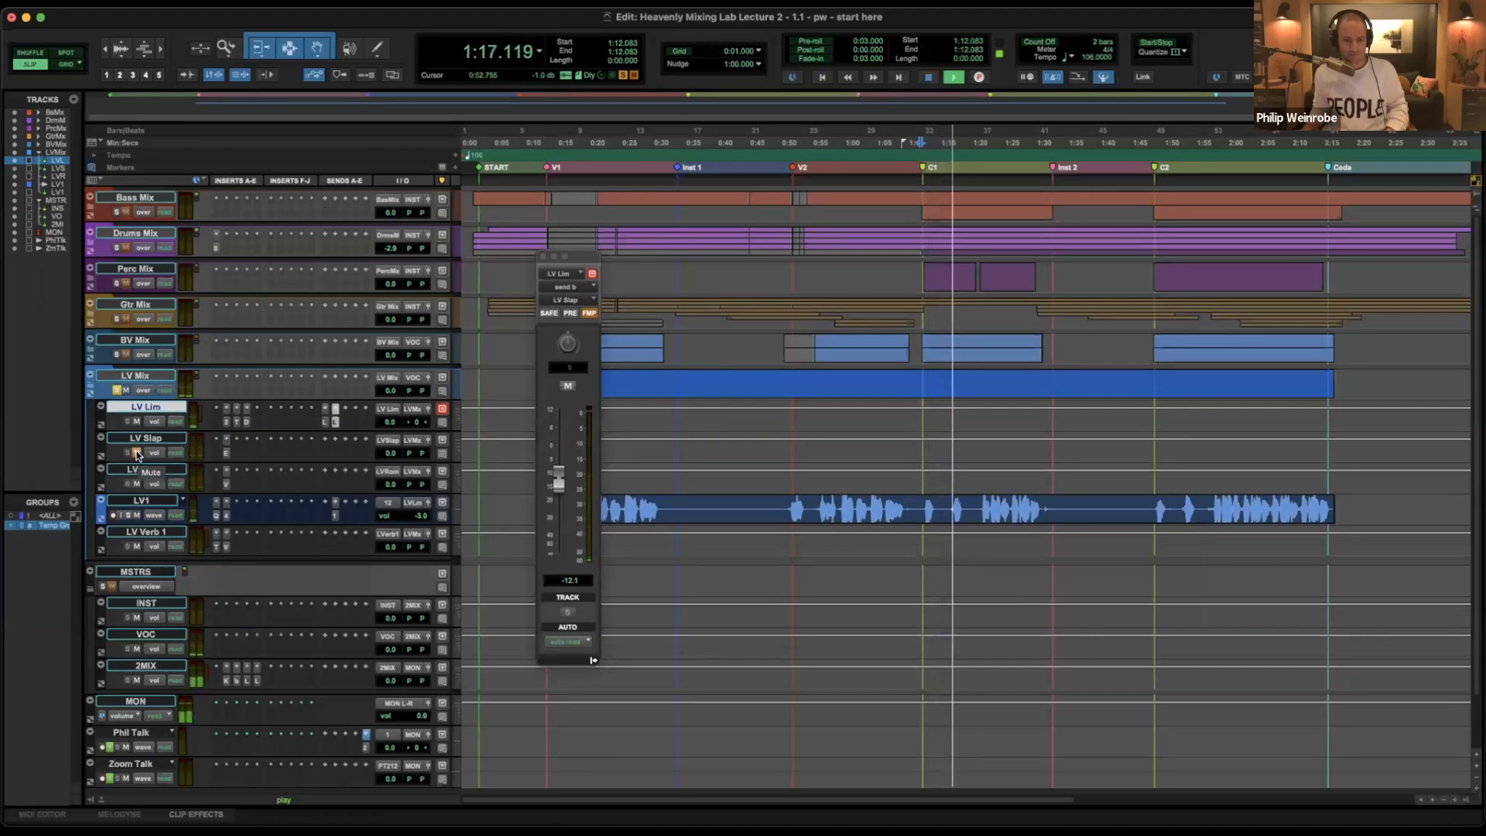
pyautogui.press('space')
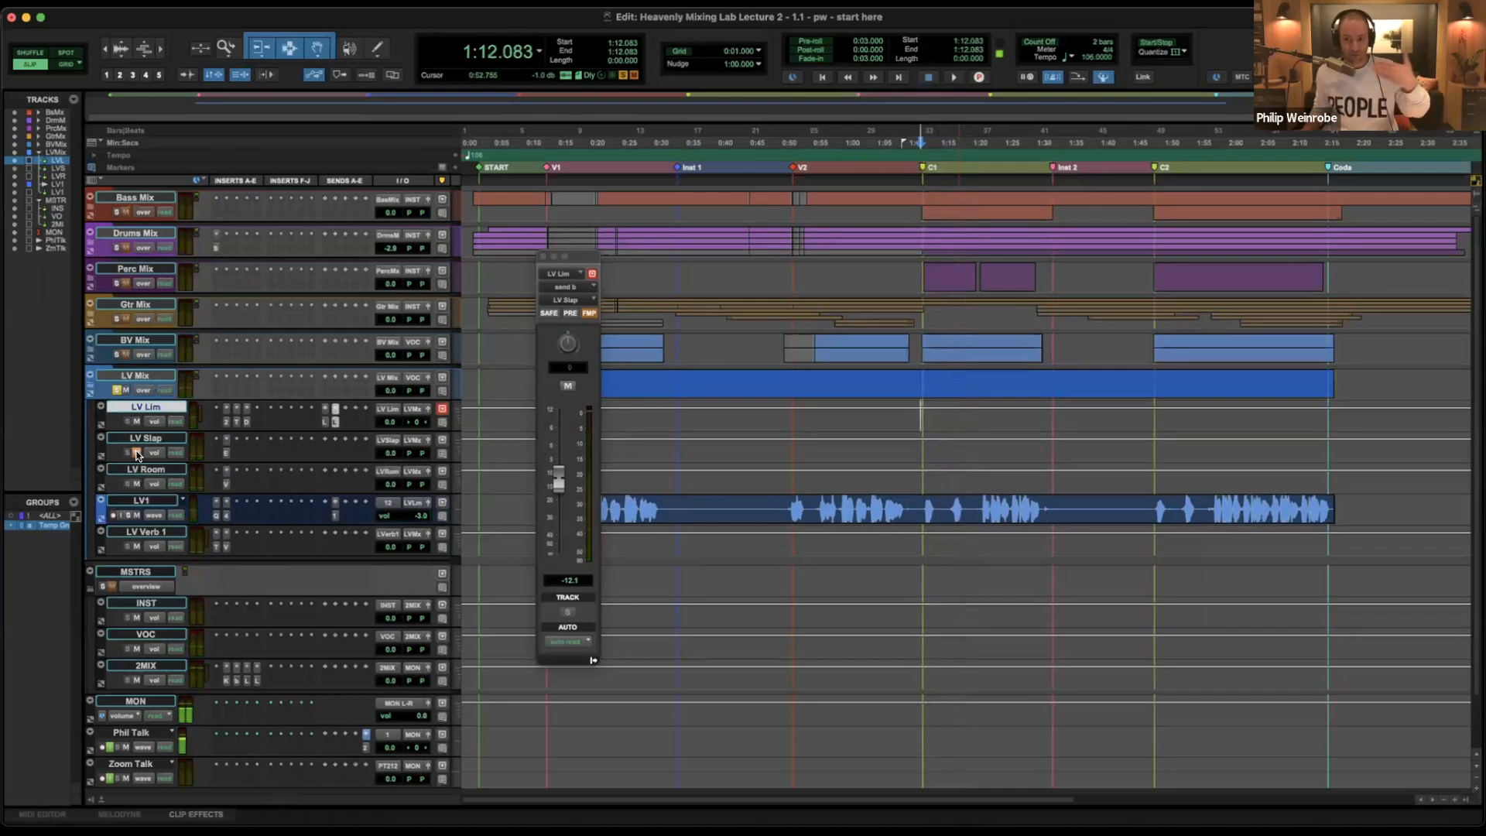
pyautogui.press('space')
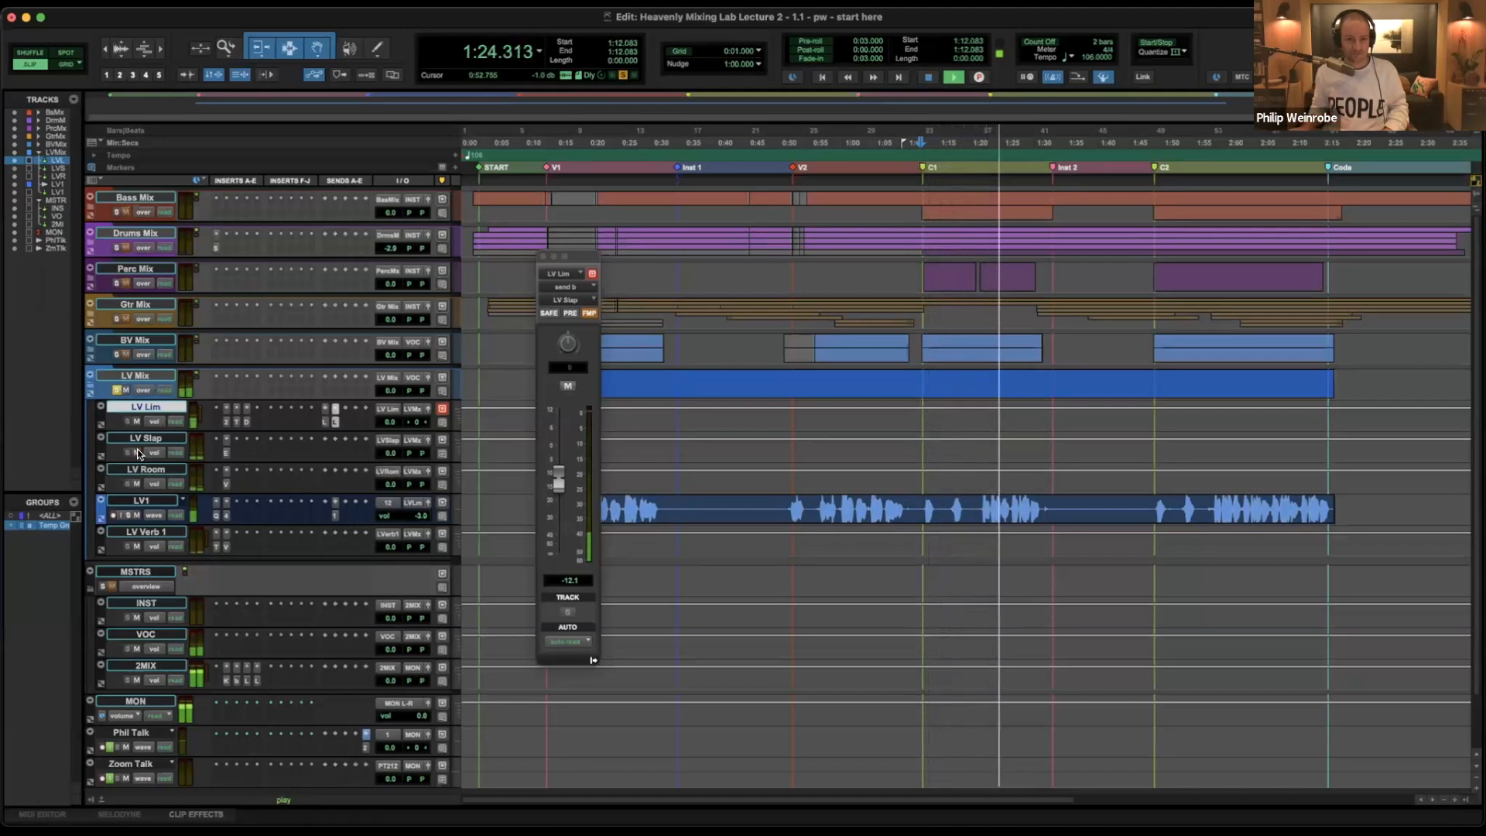
pyautogui.press('space')
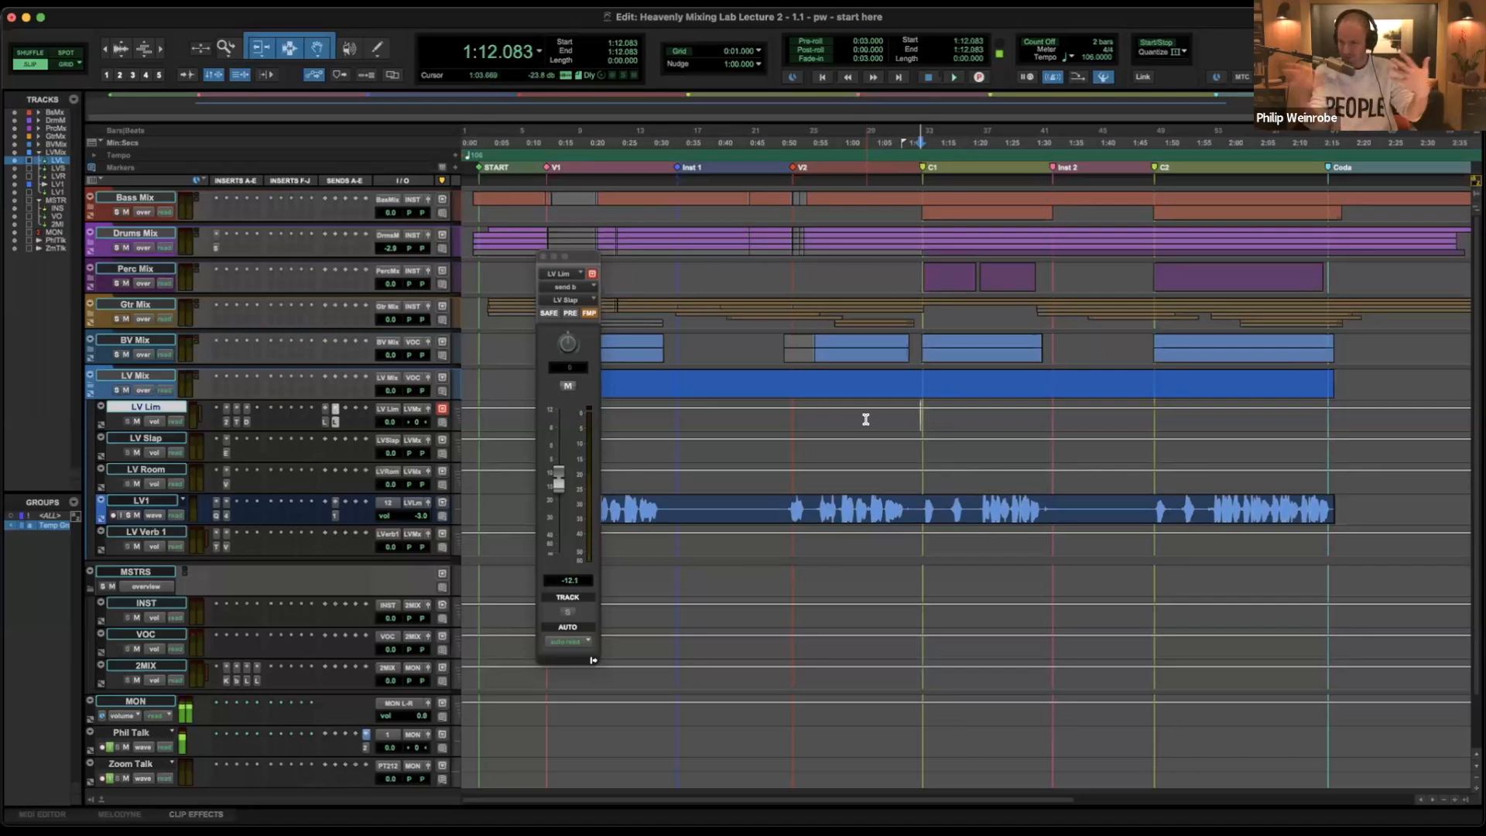
# Display the LV Slap send's mute automation on an enlarged LV Lim track and mute the send.
pyautogui.keyDown('ctrl'); pyautogui.keyDown('super'); pyautogui.click(568, 388); pyautogui.keyUp('super'); pyautogui.keyUp('ctrl')
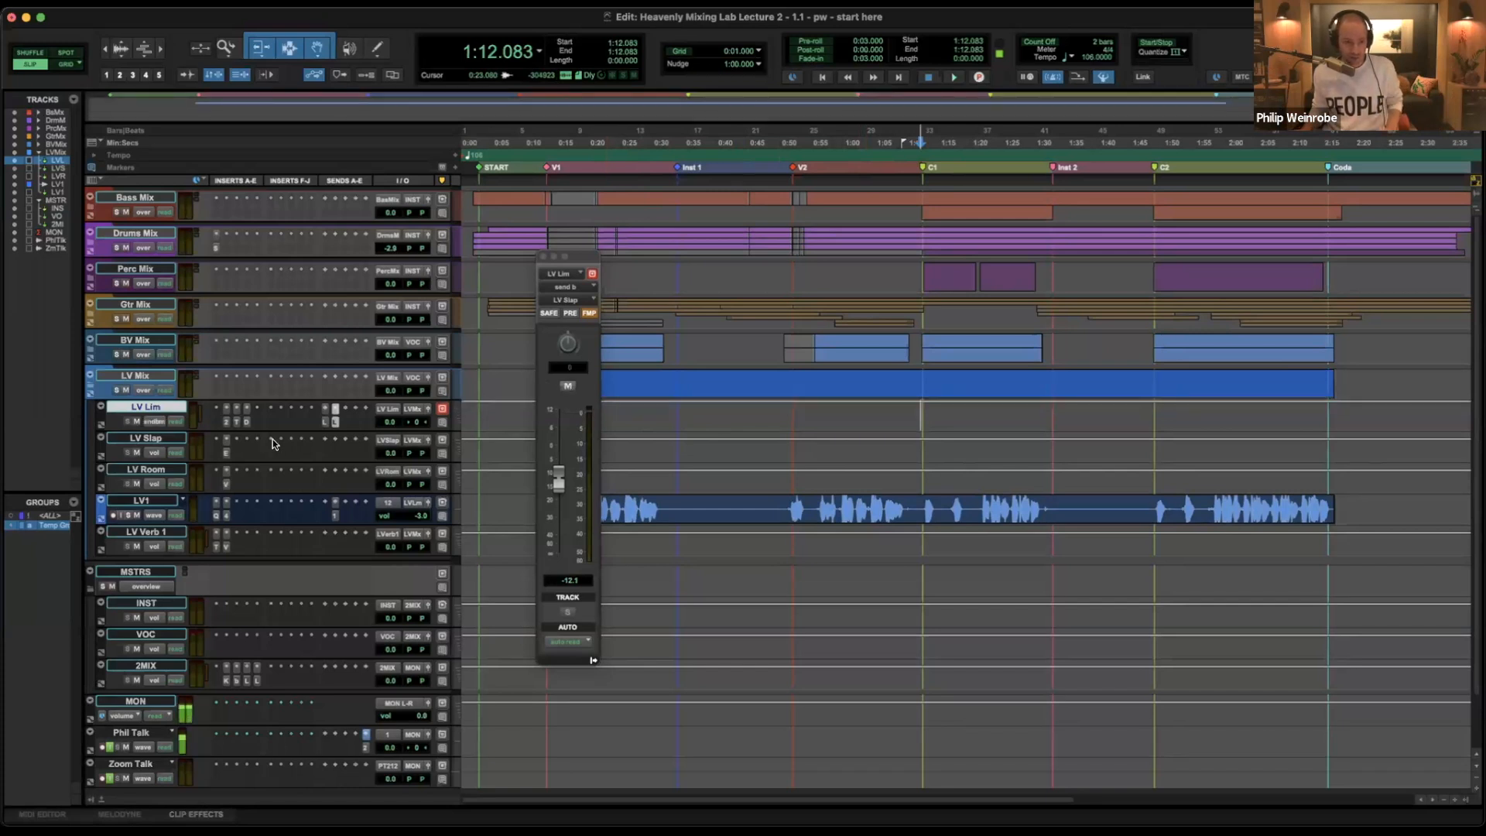
pyautogui.moveTo(160, 442); pyautogui.dragTo(154, 476)
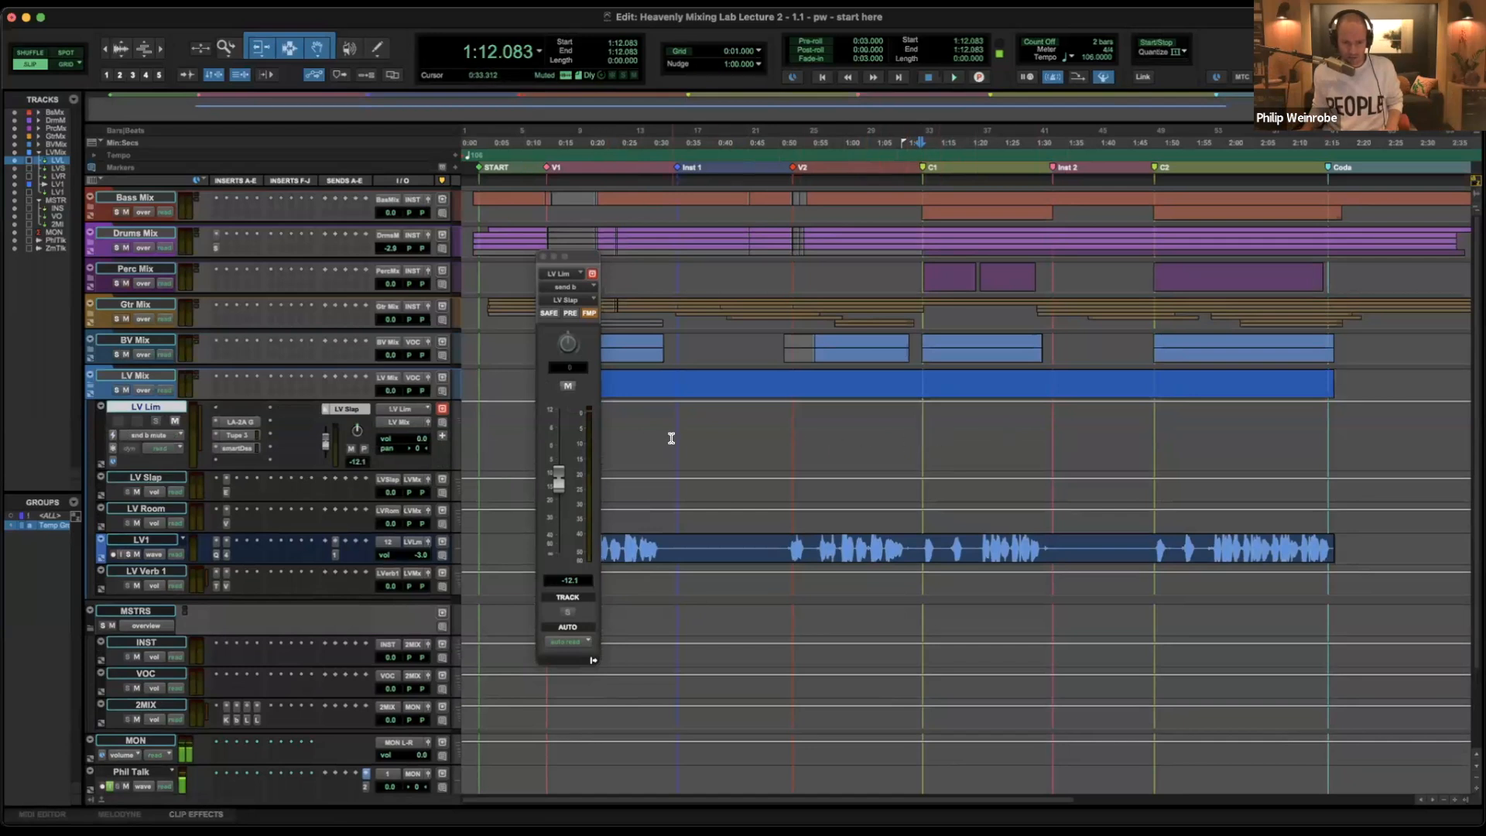
pyautogui.click(567, 389)
pyautogui.click(567, 388)
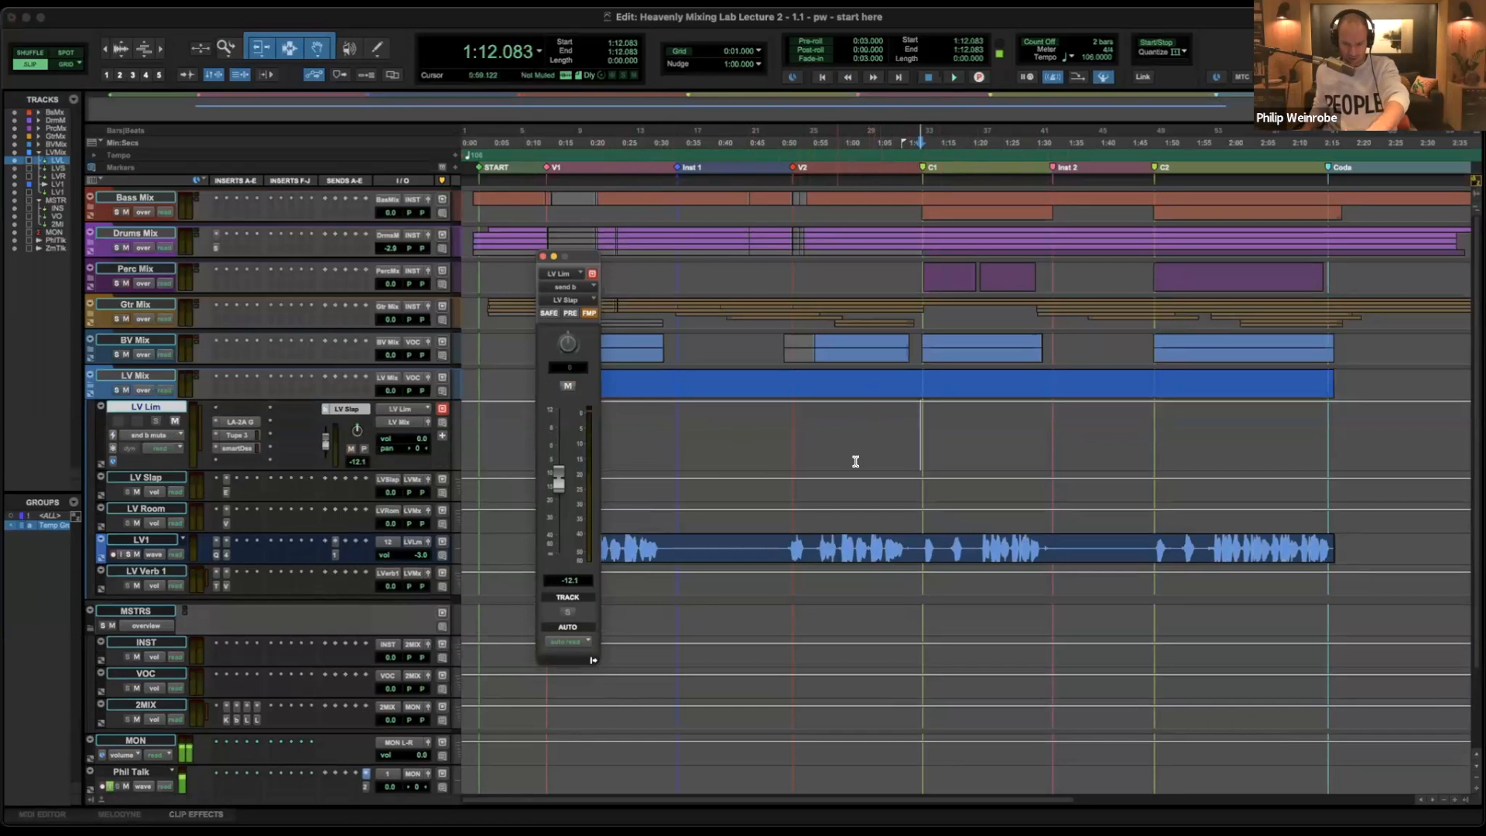
pyautogui.click(566, 386)
pyautogui.click(566, 386)
pyautogui.click(566, 387)
pyautogui.click(565, 387)
pyautogui.click(566, 387)
pyautogui.click(566, 387)
pyautogui.click(566, 387)
pyautogui.click(566, 387)
pyautogui.click(566, 387)
pyautogui.click(567, 387)
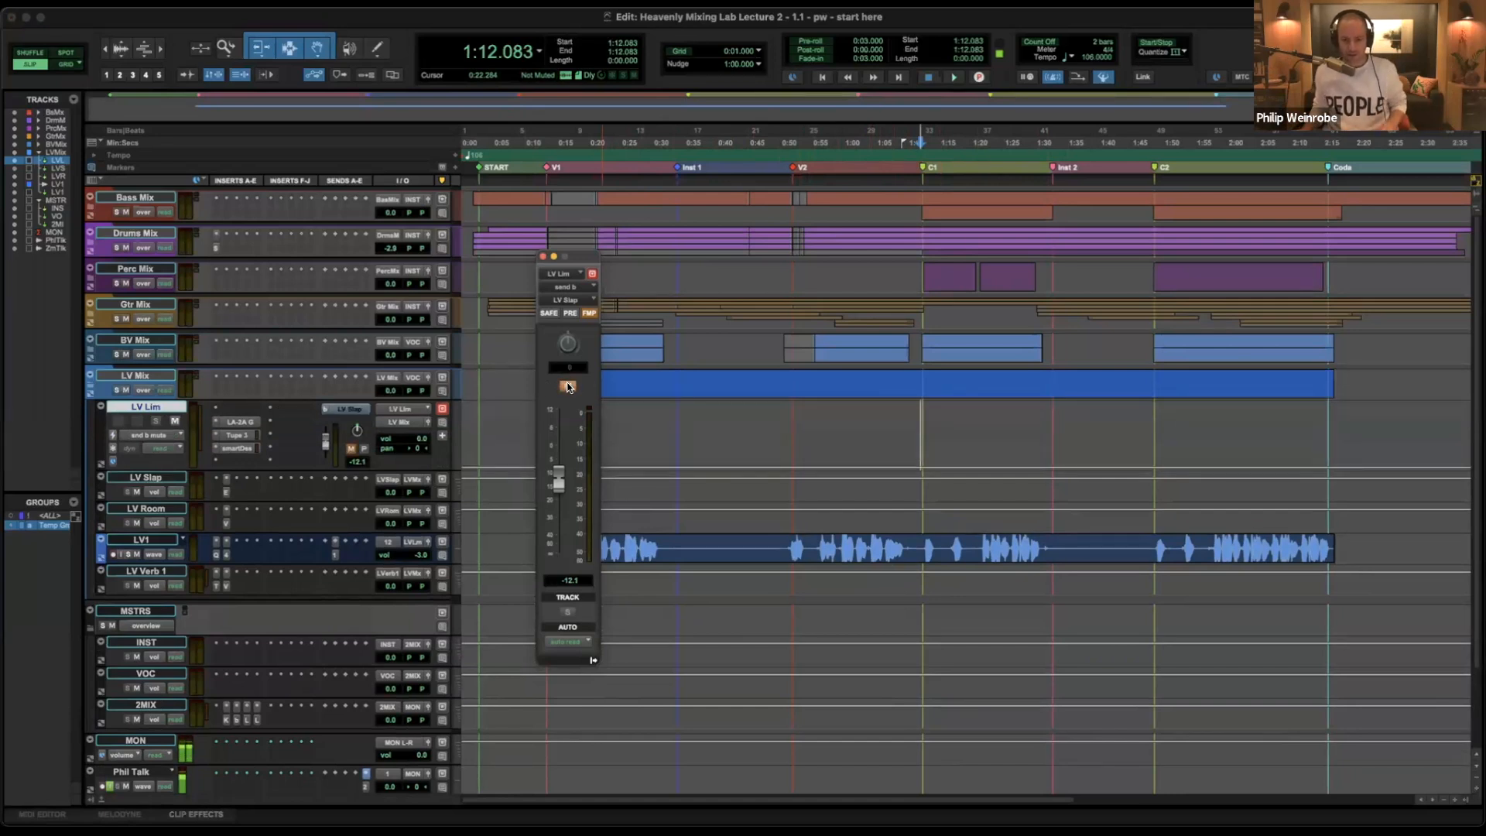
# Unmute the LV Slap send in the automation for the first half of chorus 1 and all of chorus 2.
pyautogui.moveTo(919, 438); pyautogui.dragTo(982, 445)
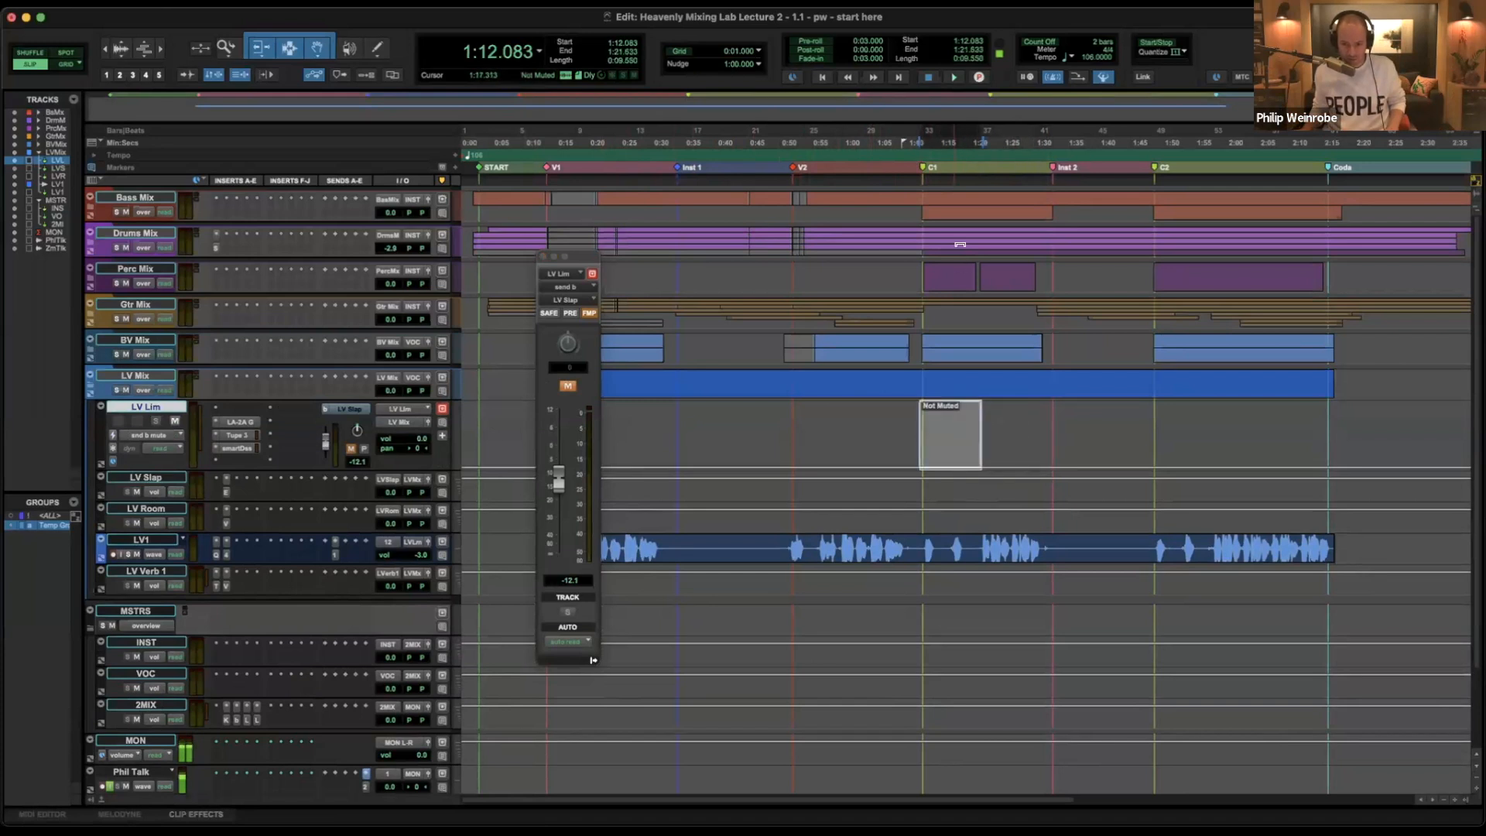
pyautogui.hscroll(3, 1052, 396)
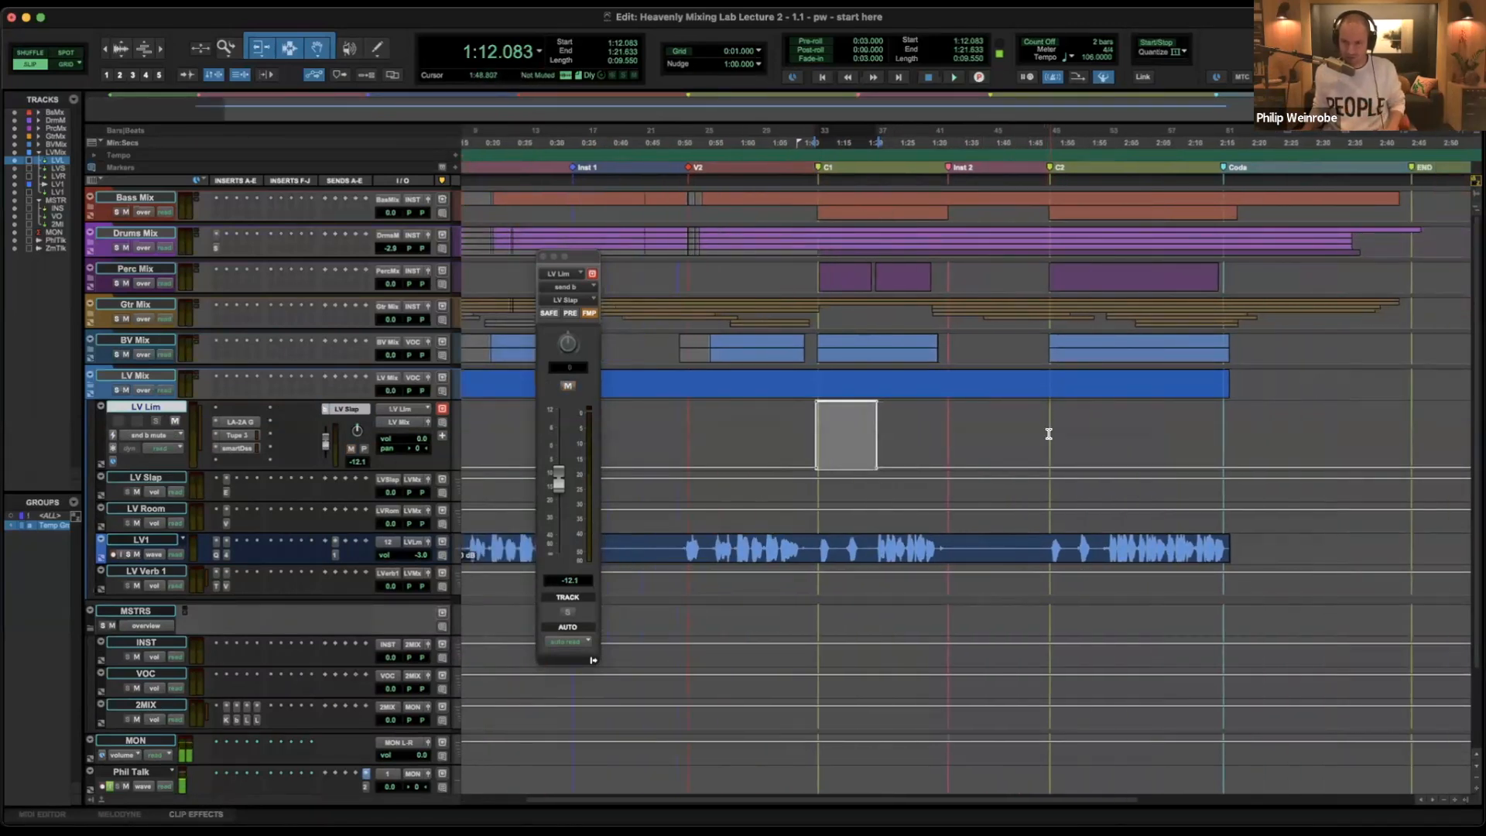
pyautogui.moveTo(1044, 434); pyautogui.dragTo(1229, 441)
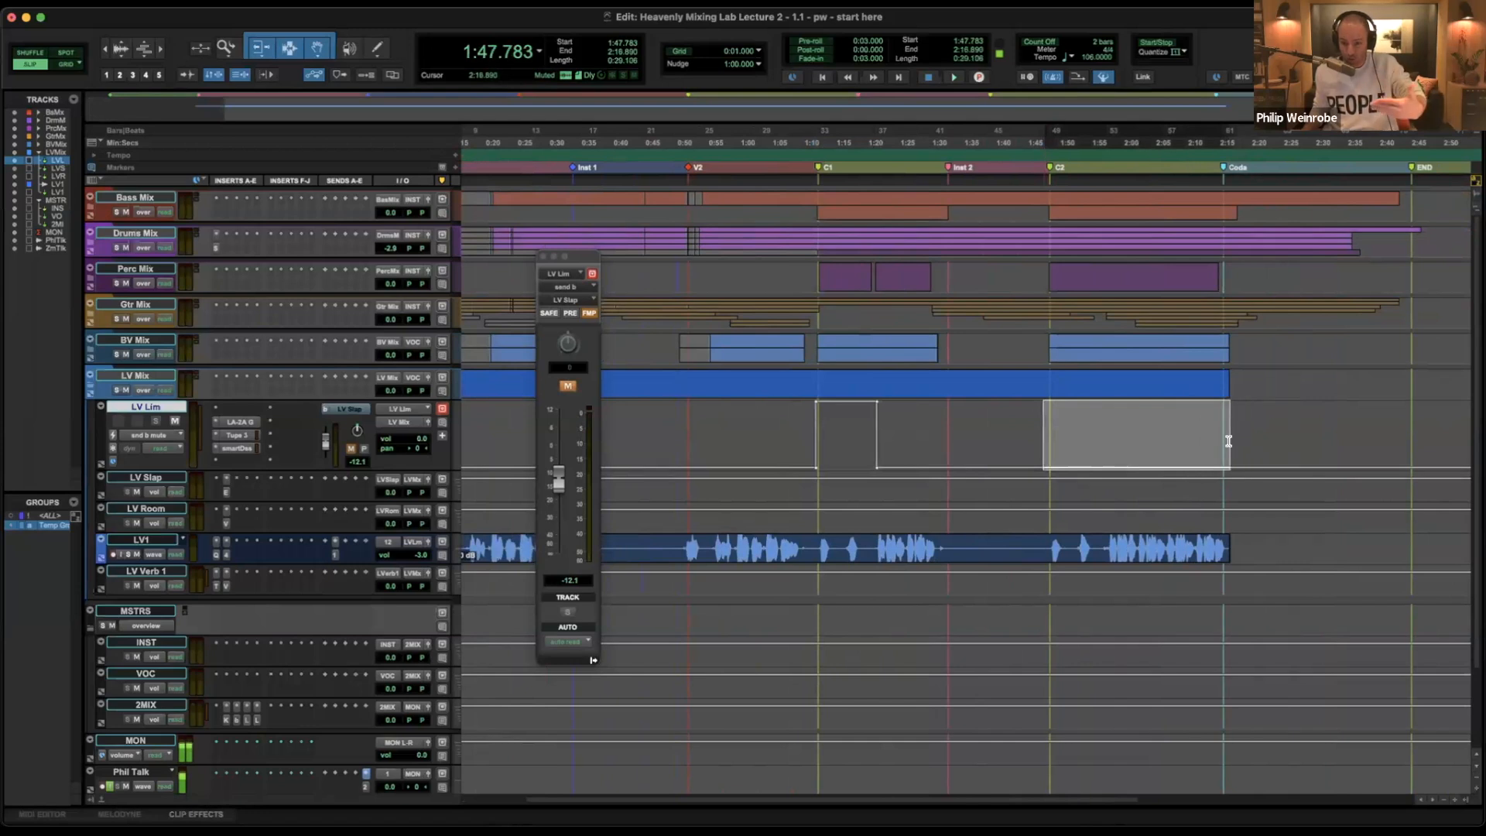
pyautogui.hscroll(-2, 1110, 459)
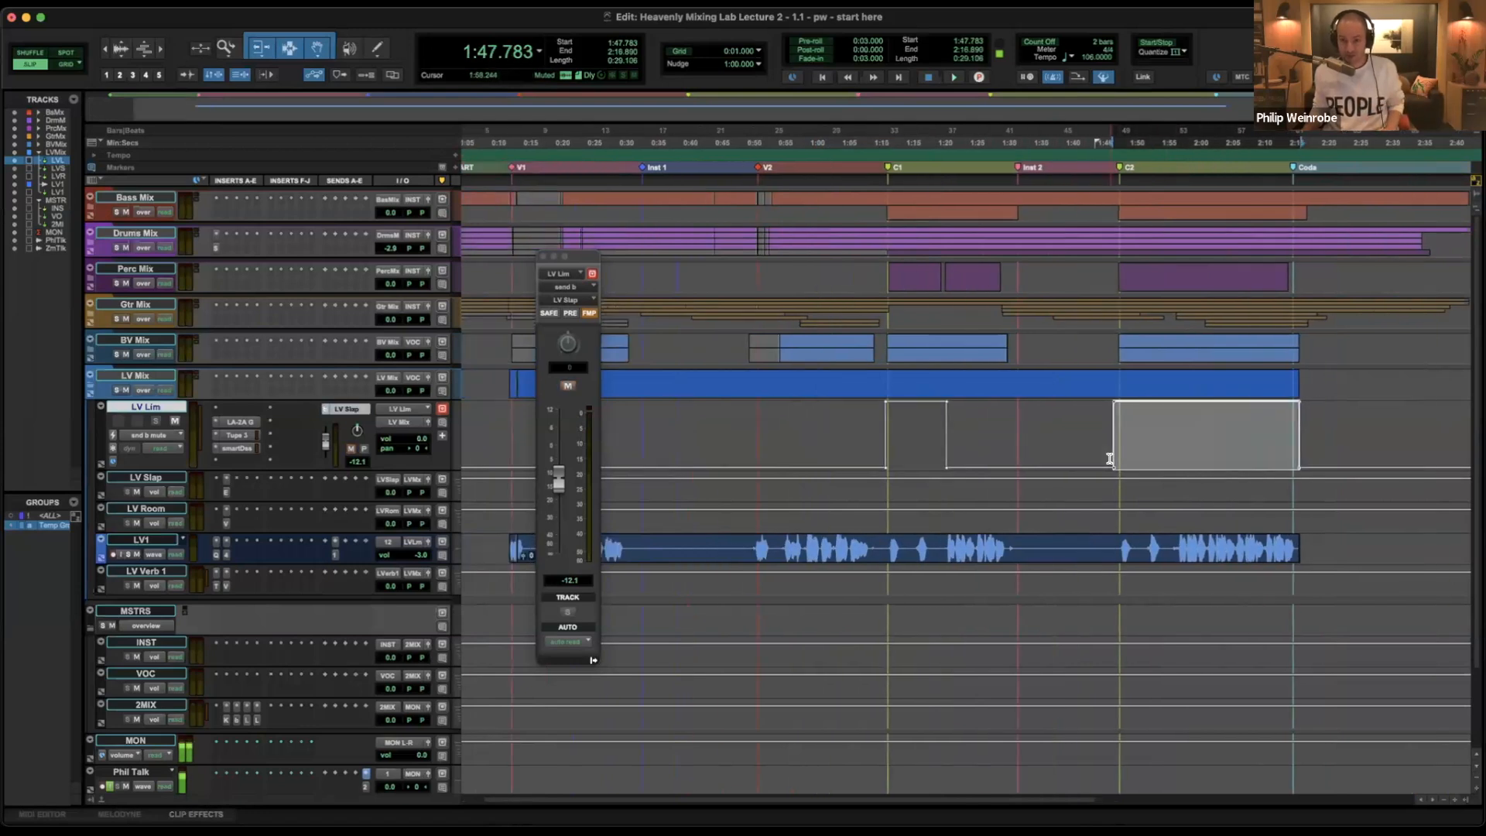
pyautogui.hscroll(1, 1110, 458)
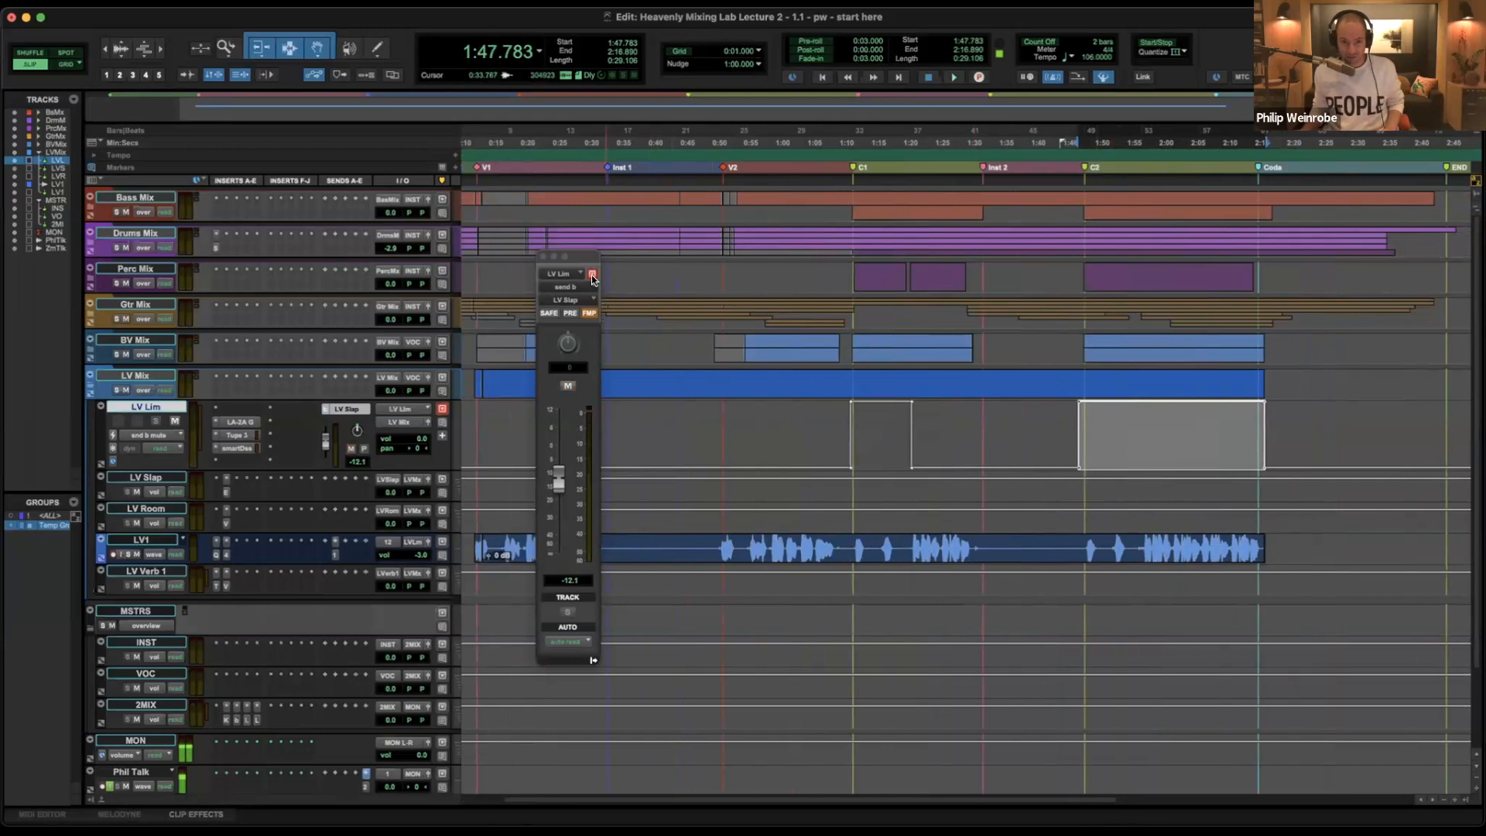
# Review the send mute sections on LV Lim and play from verse 2 through chorus 1 to hear the automation.
pyautogui.moveTo(594, 281); pyautogui.dragTo(635, 534)
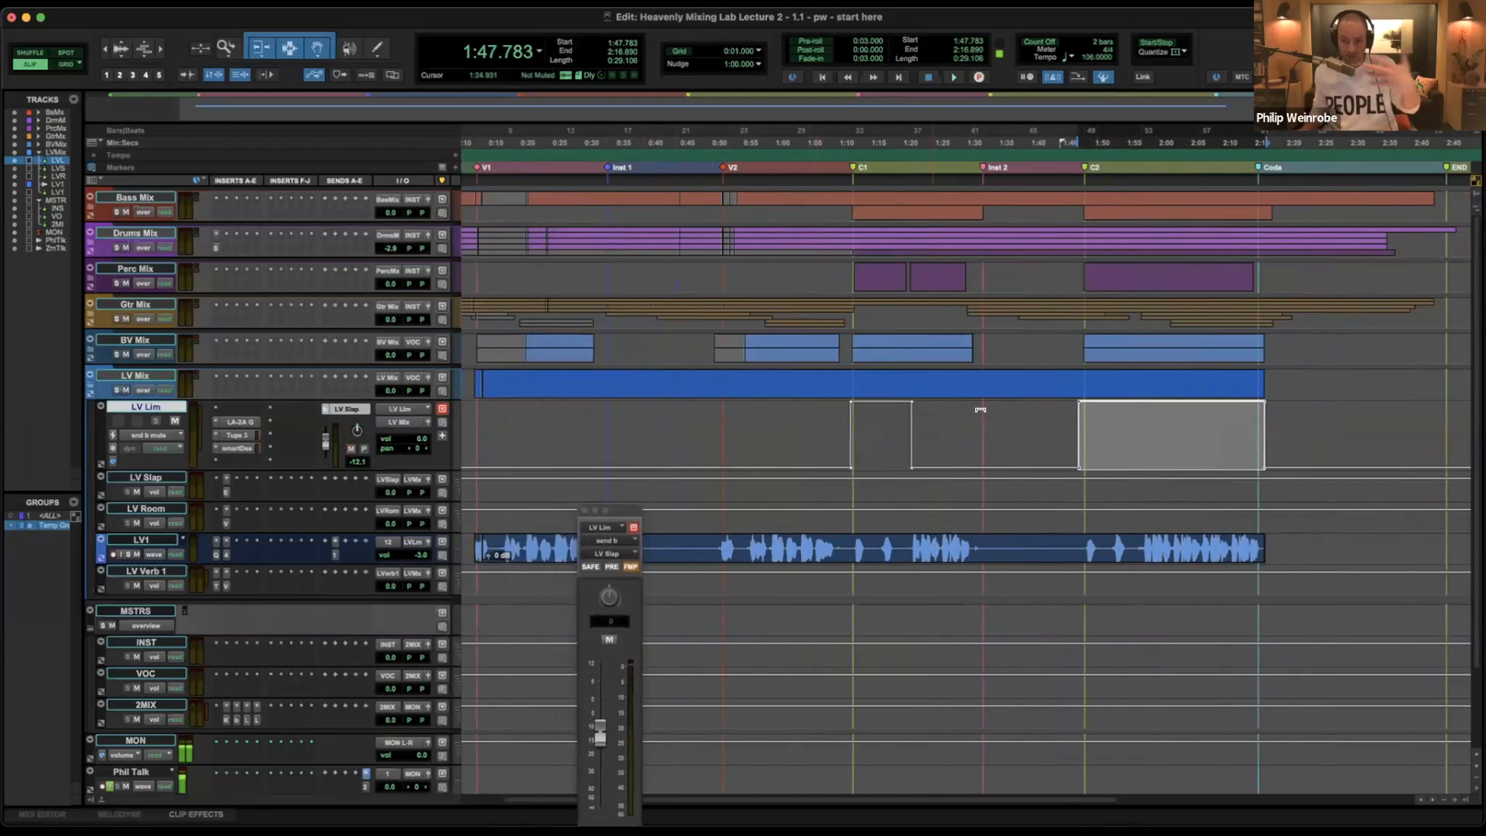
pyautogui.moveTo(479, 451); pyautogui.dragTo(960, 437)
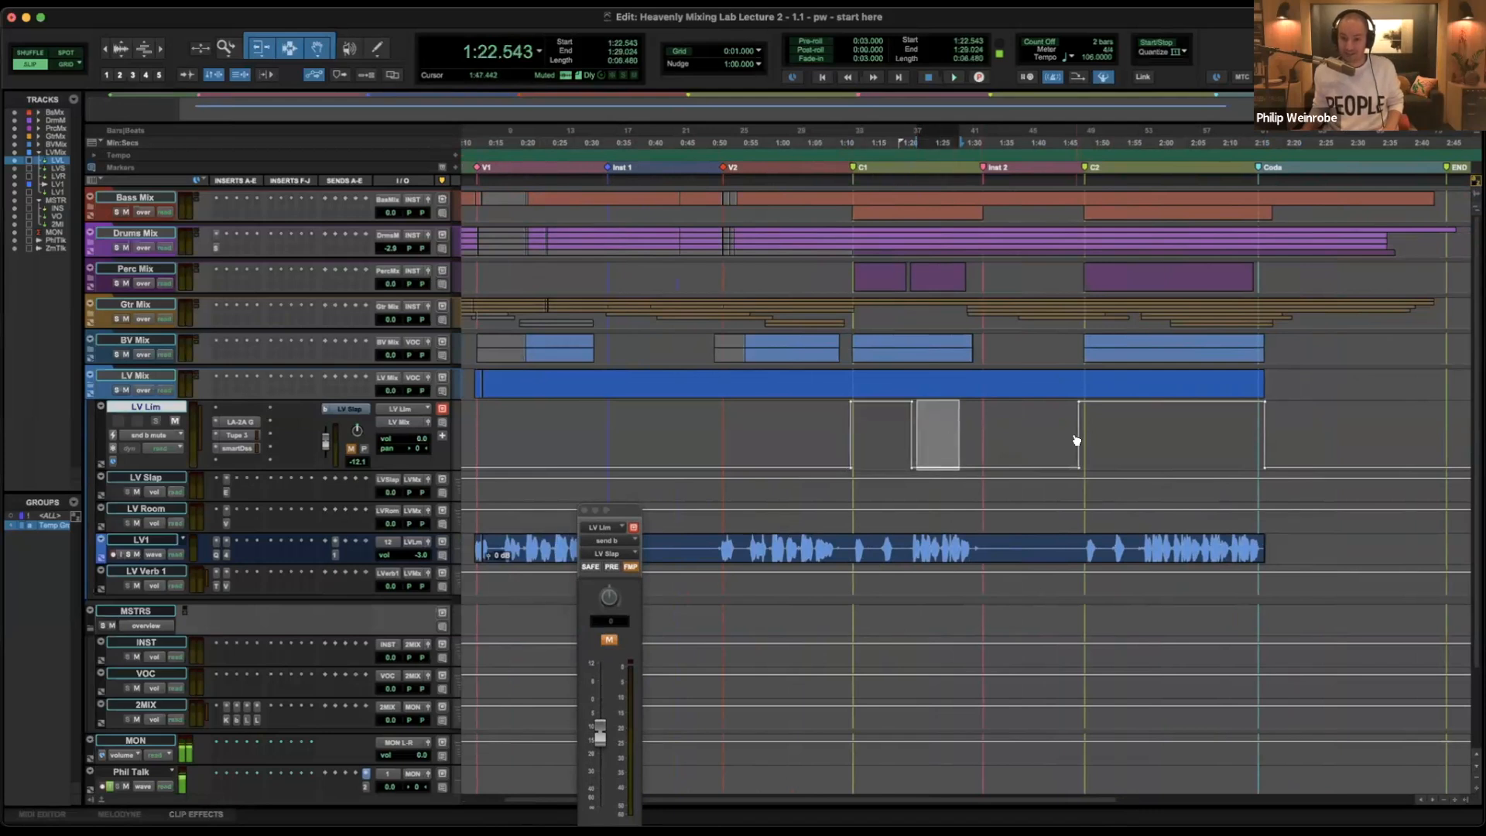
pyautogui.moveTo(1071, 436); pyautogui.dragTo(1283, 437)
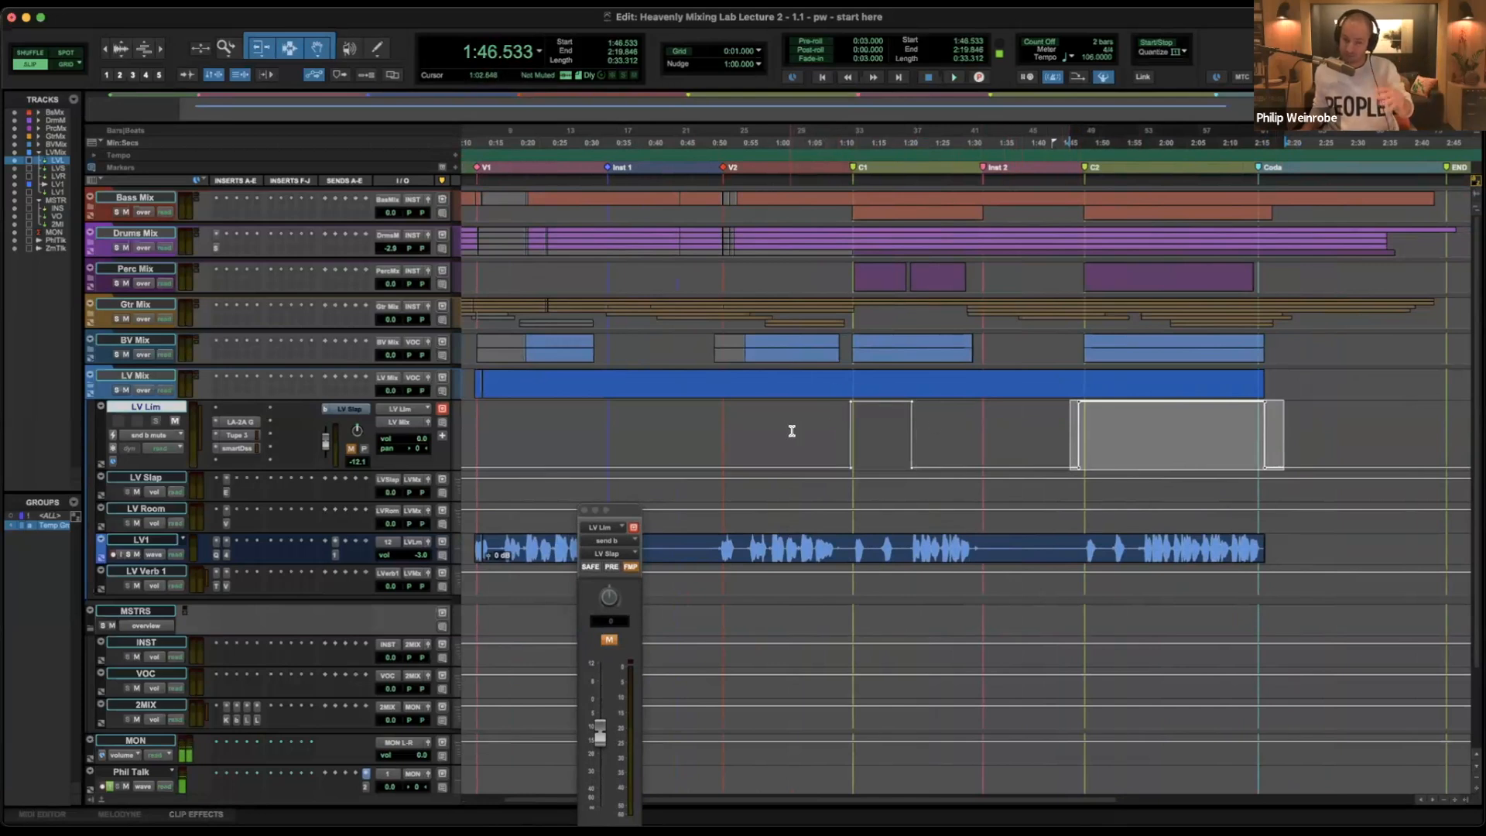
pyautogui.click(792, 431)
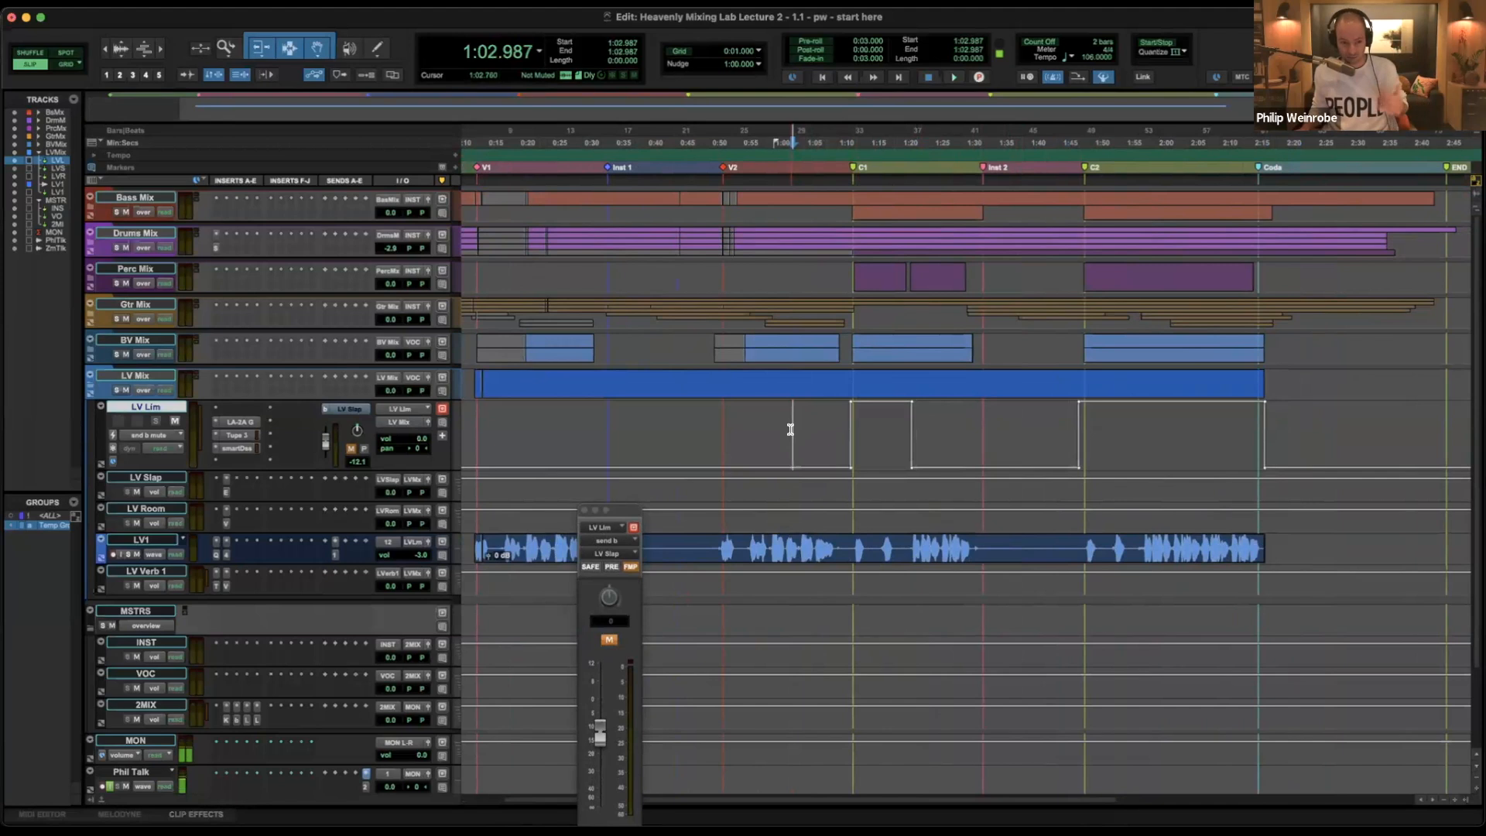
pyautogui.moveTo(628, 508); pyautogui.dragTo(661, 310)
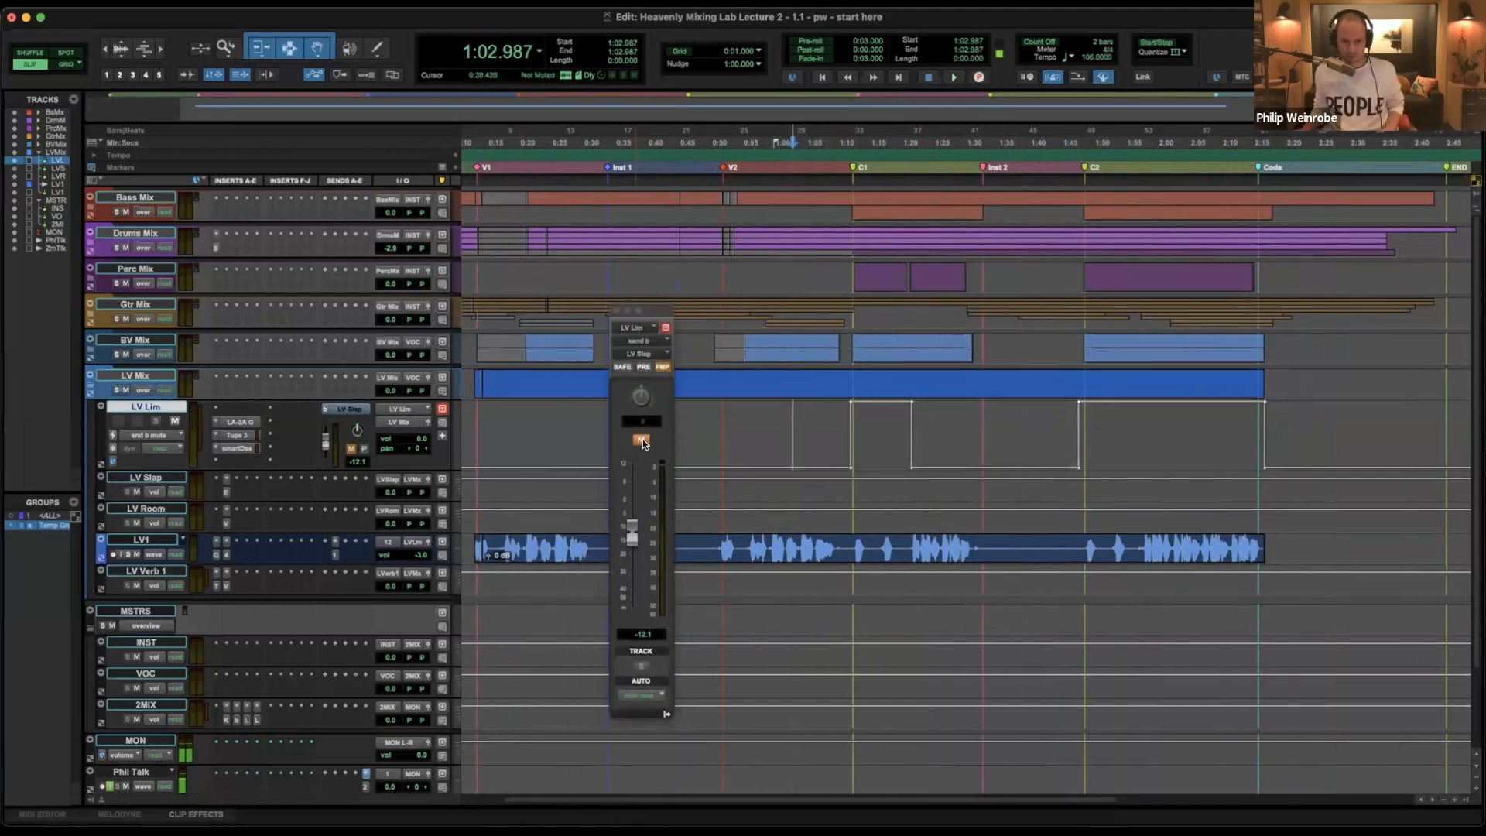
pyautogui.moveTo(664, 309); pyautogui.dragTo(759, 290)
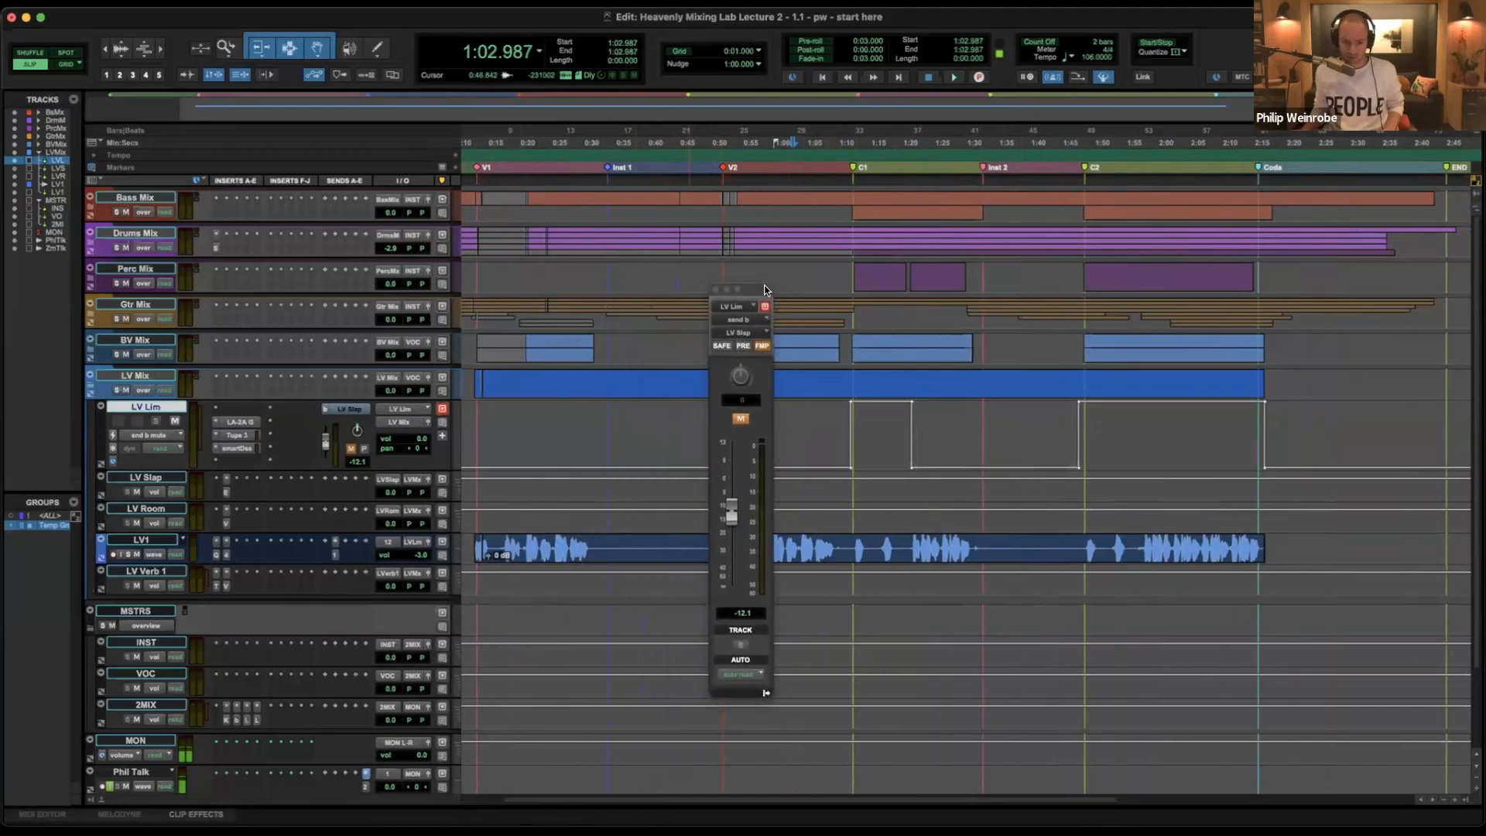
pyautogui.press('space')
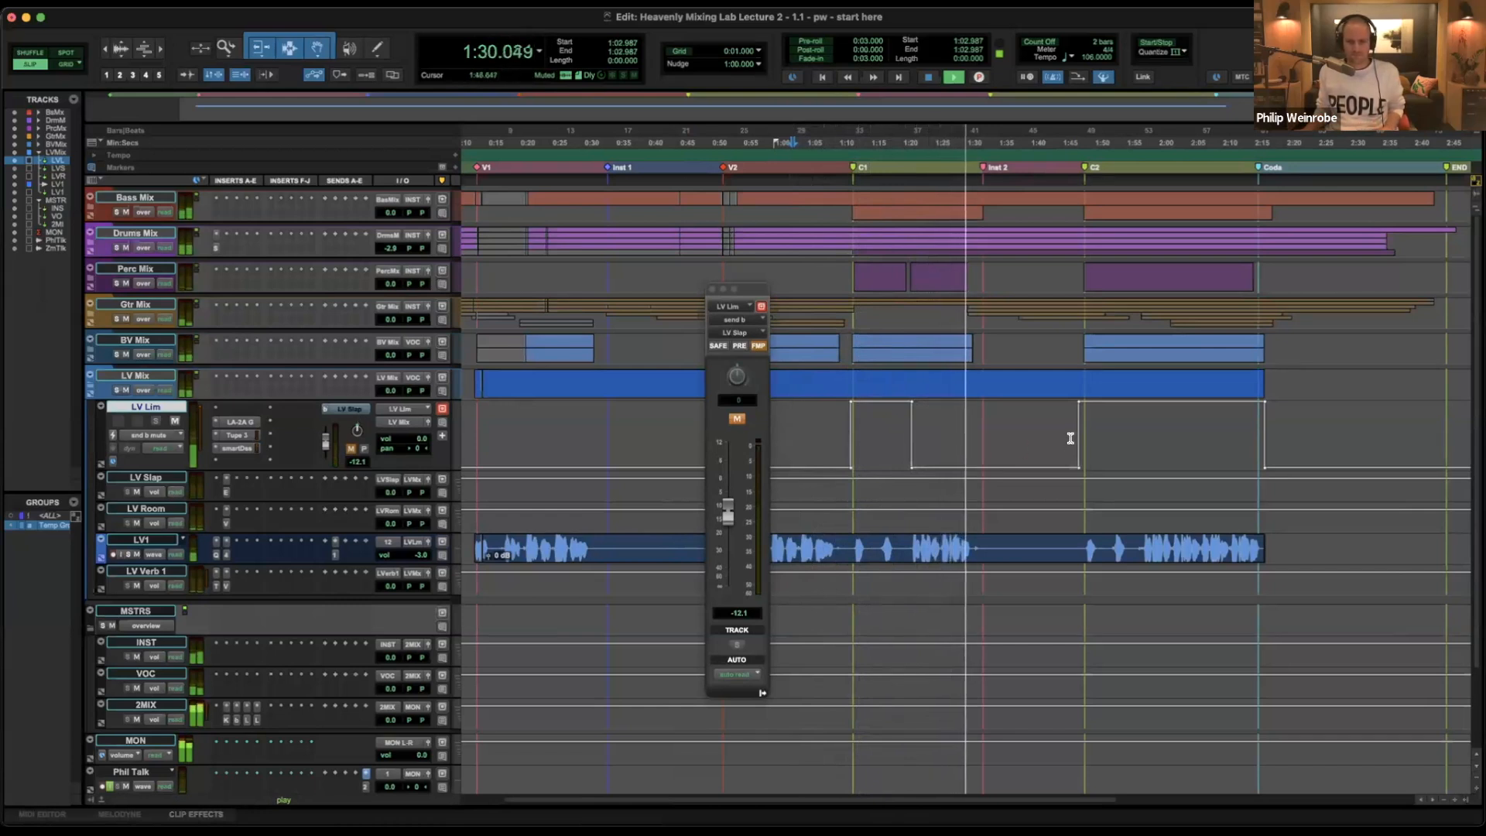
pyautogui.press('space')
# Play chorus 2 from just before its marker while raising the LV Slap send to about -8.6 dB.
pyautogui.click(1070, 438)
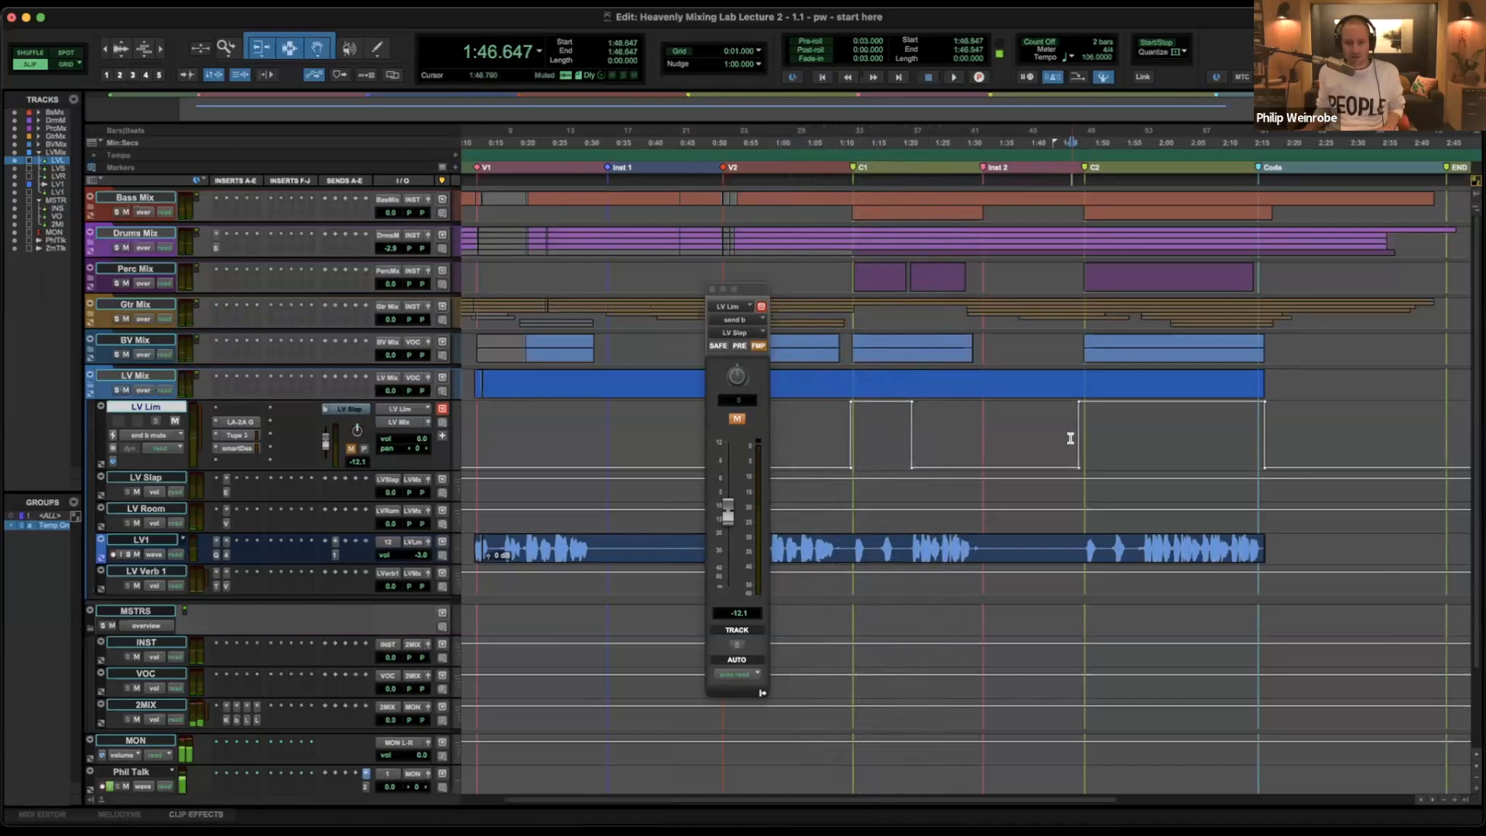
pyautogui.press('space')
pyautogui.moveTo(728, 516); pyautogui.dragTo(726, 506)
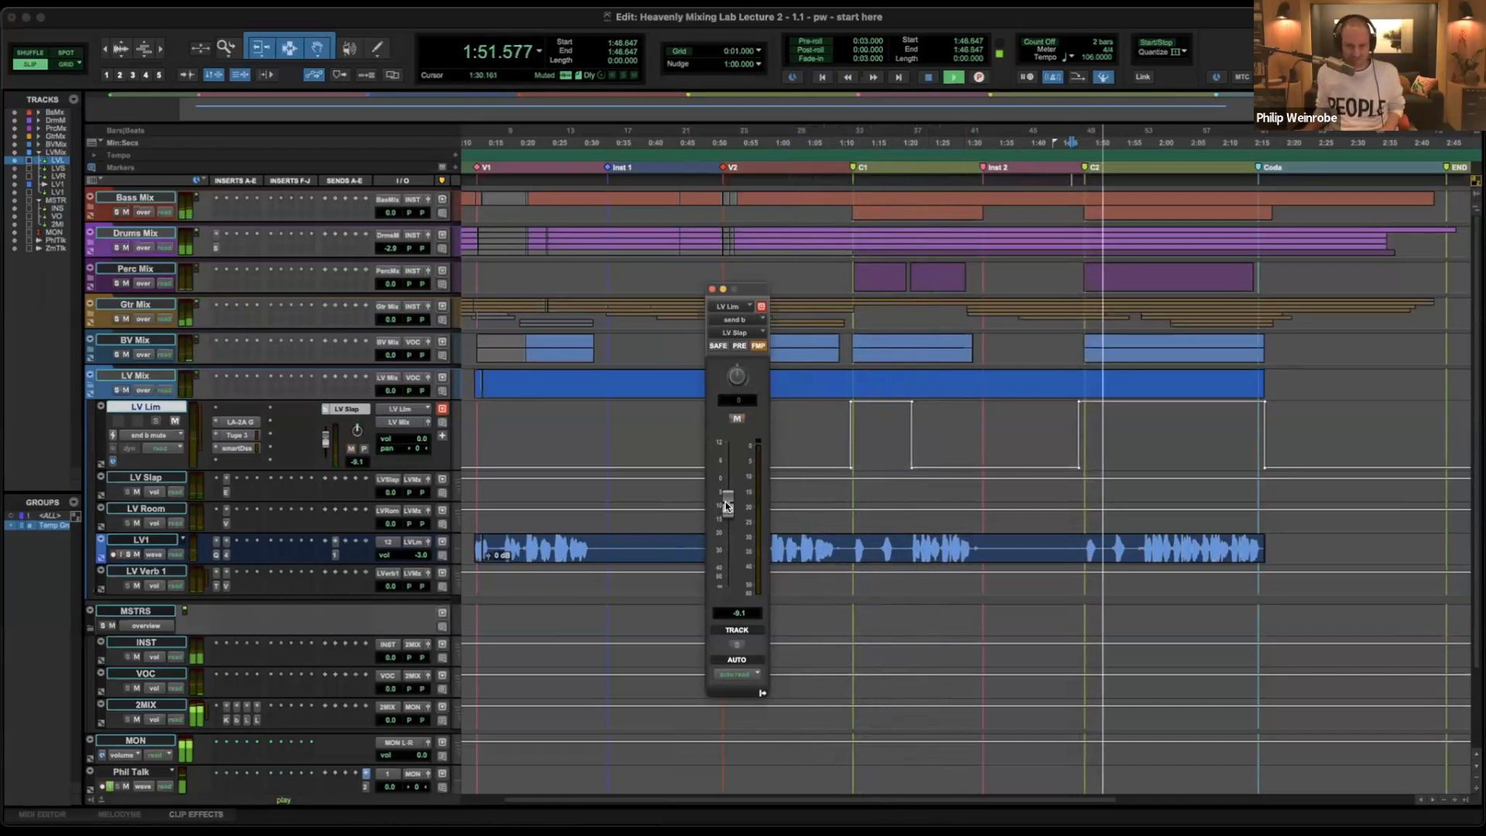
pyautogui.moveTo(726, 505); pyautogui.dragTo(727, 502)
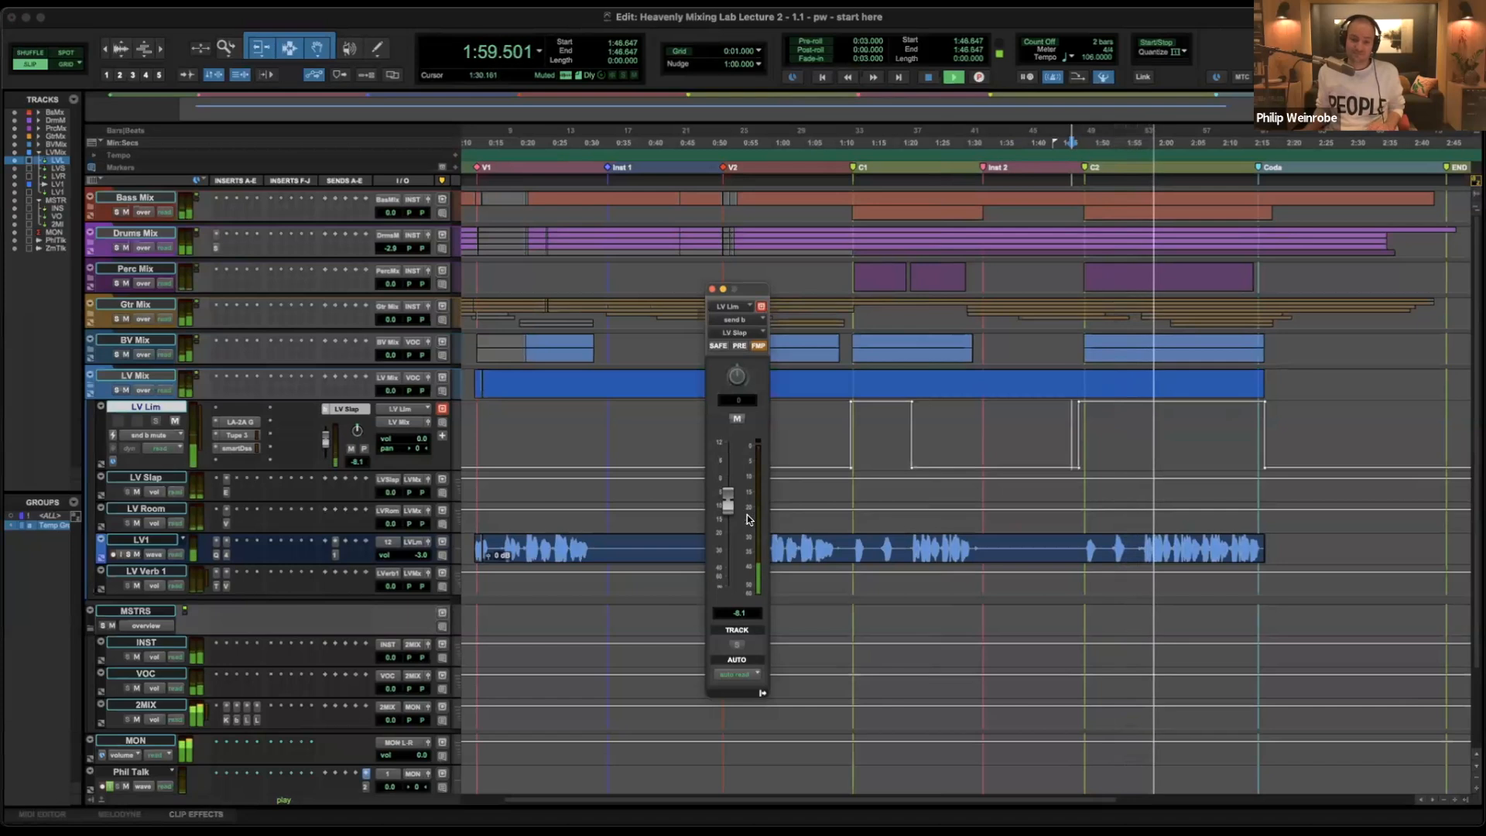
pyautogui.moveTo(730, 504); pyautogui.dragTo(731, 509)
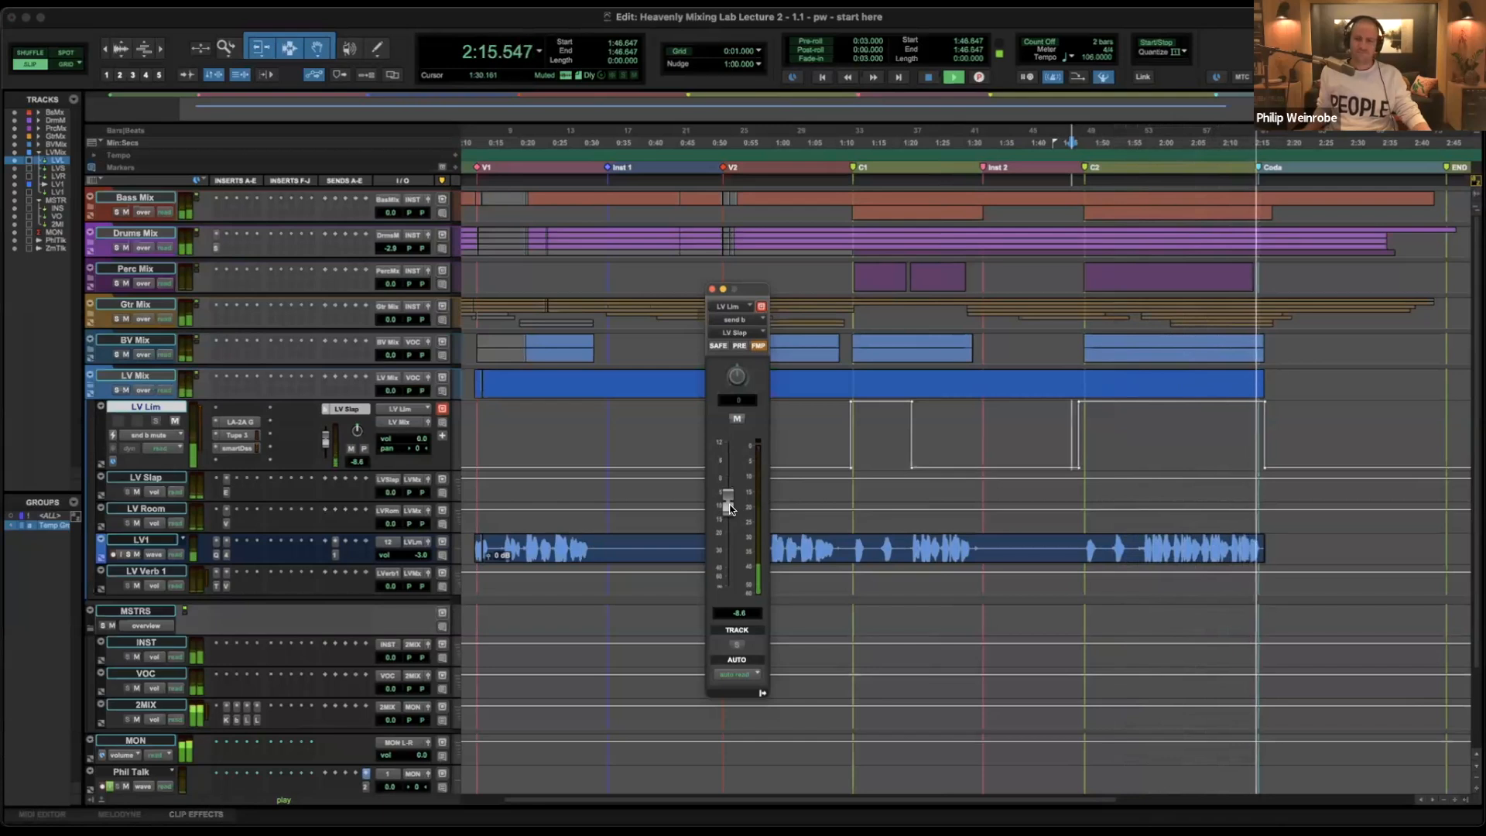
pyautogui.click(982, 23)
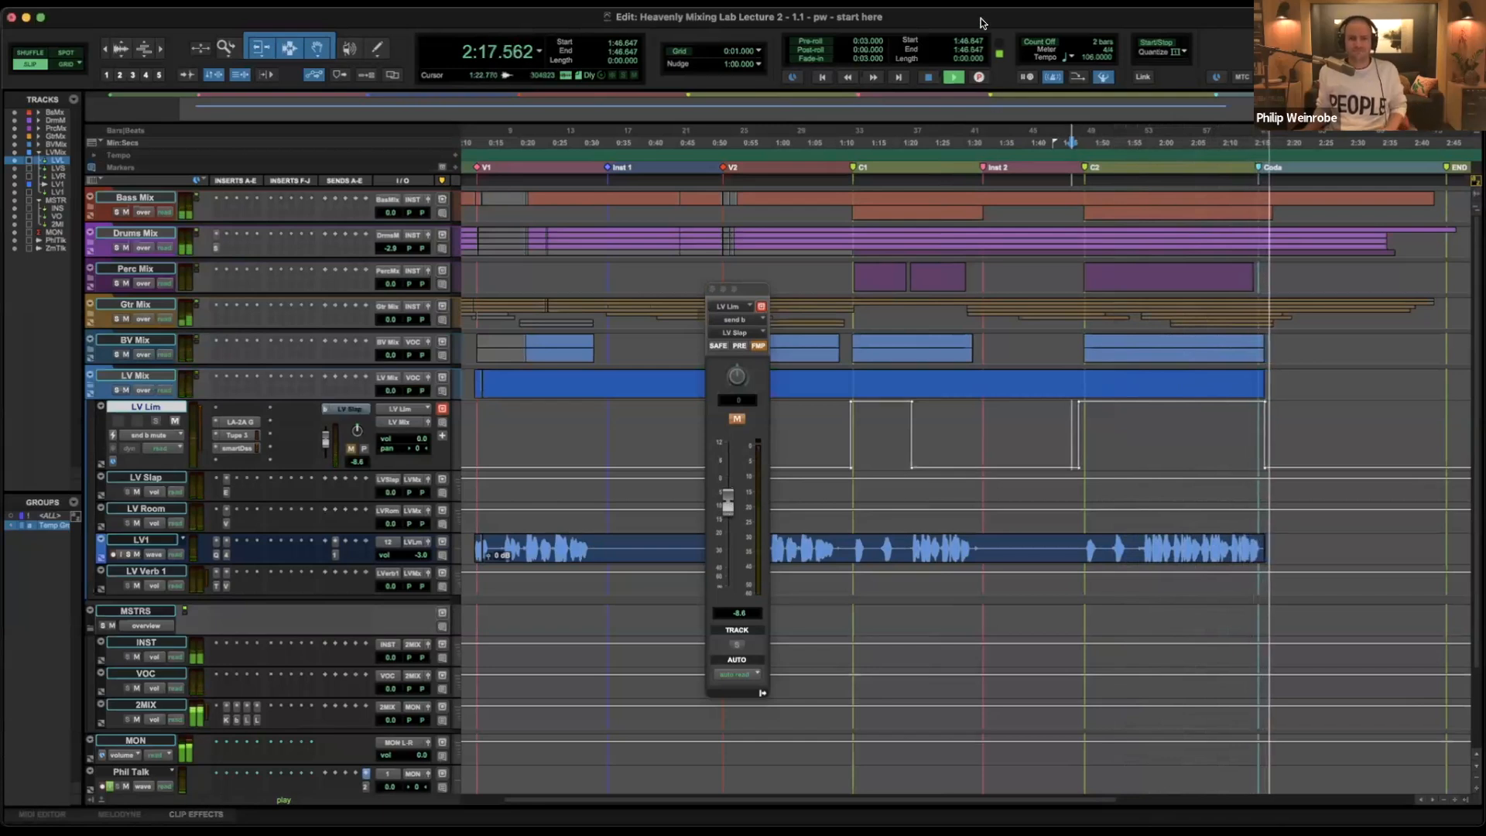
pyautogui.press('space')
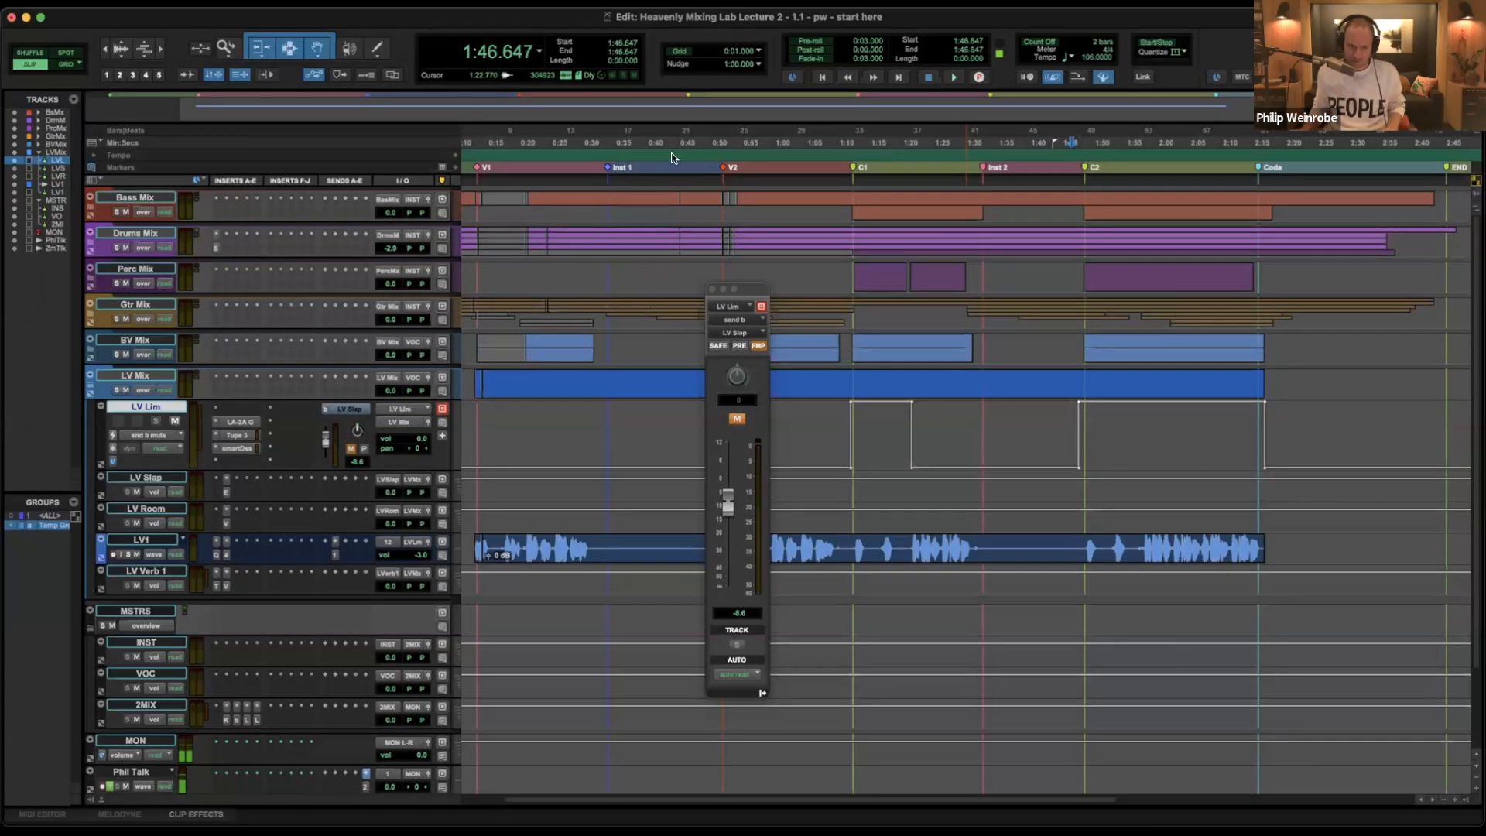
# Close the LV Slap send window and collapse the LV Mix and MSTRS folders.
pyautogui.click(713, 290)
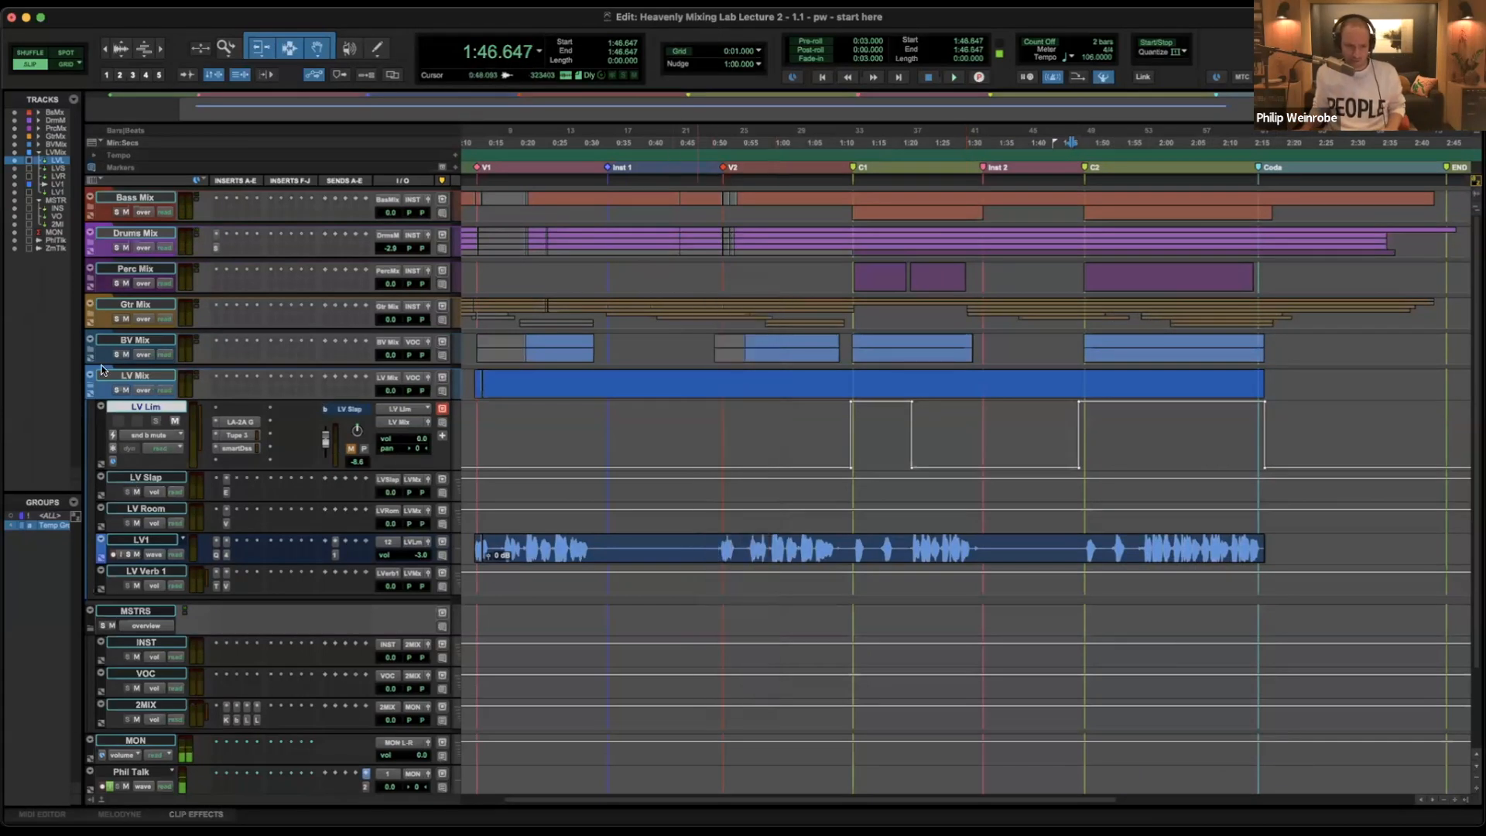
pyautogui.click(119, 376)
pyautogui.hotkey('shift', 'f')
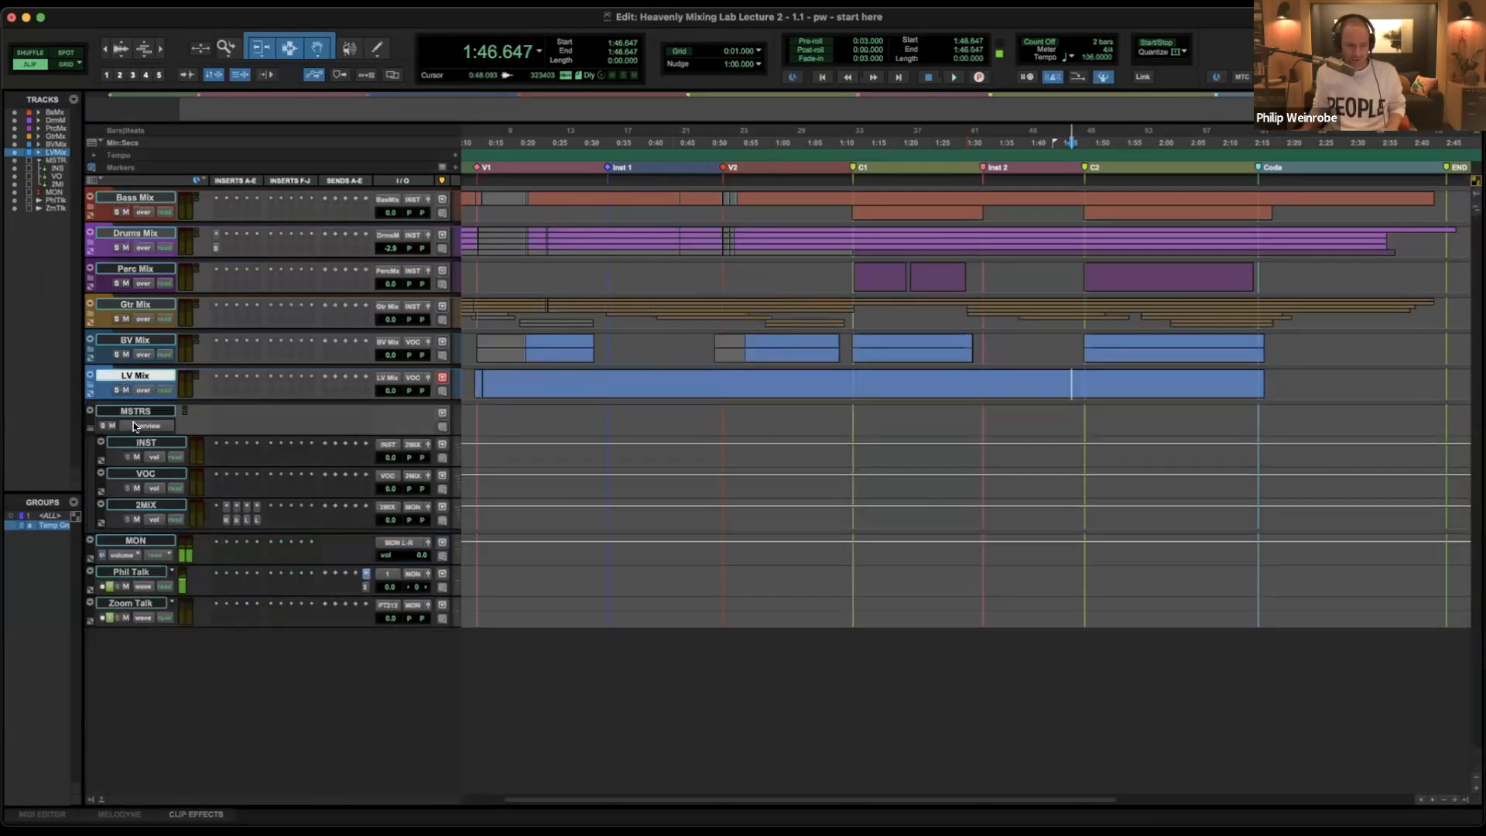
pyautogui.click(132, 411)
pyautogui.hotkey('shift', 'f')
# Open the BV Mix folder and zoom its tracks to fill the edit window.
pyautogui.click(143, 340)
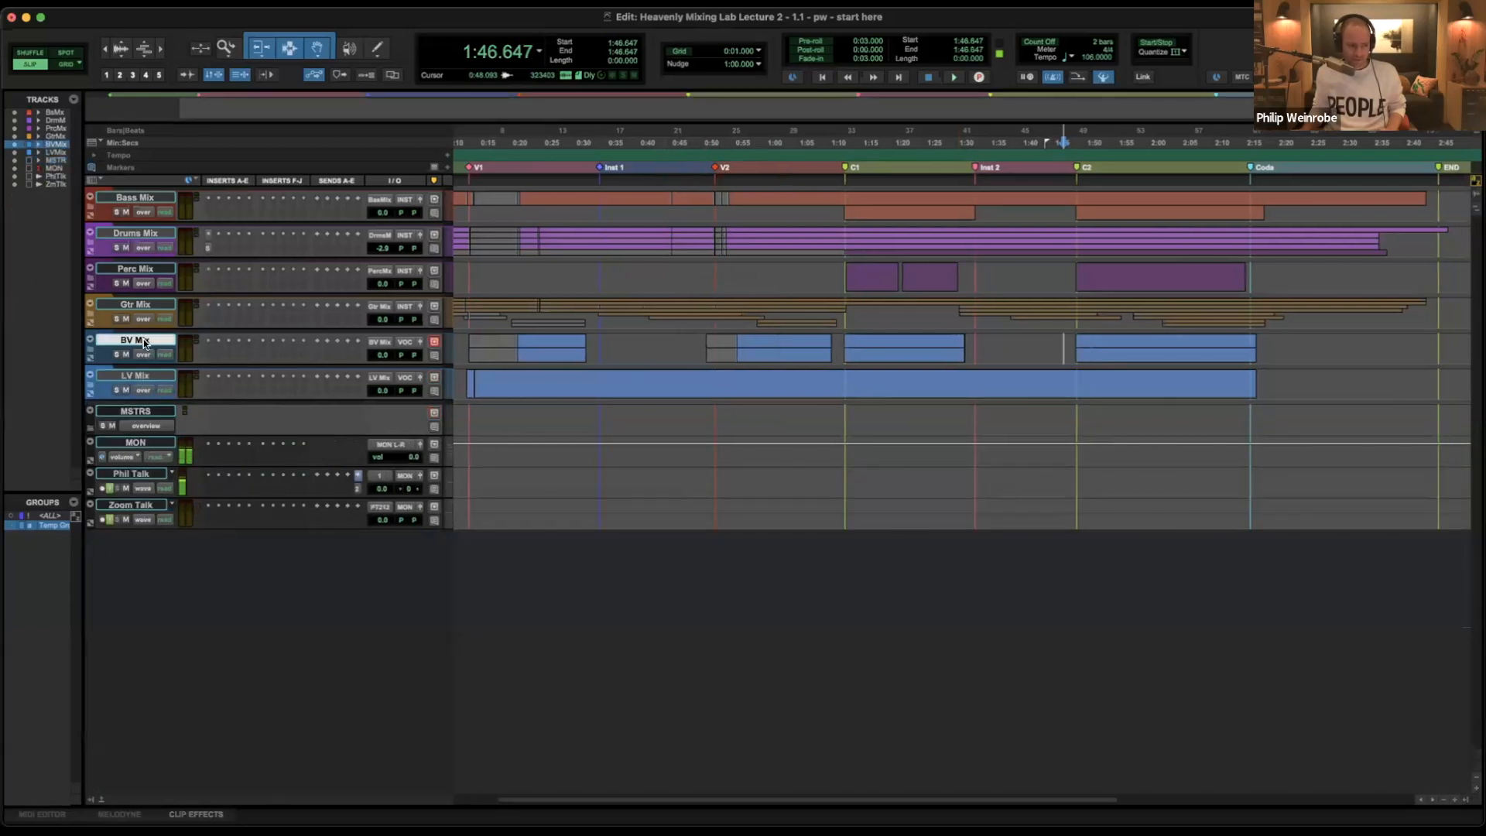
pyautogui.hotkey('shift', 'f')
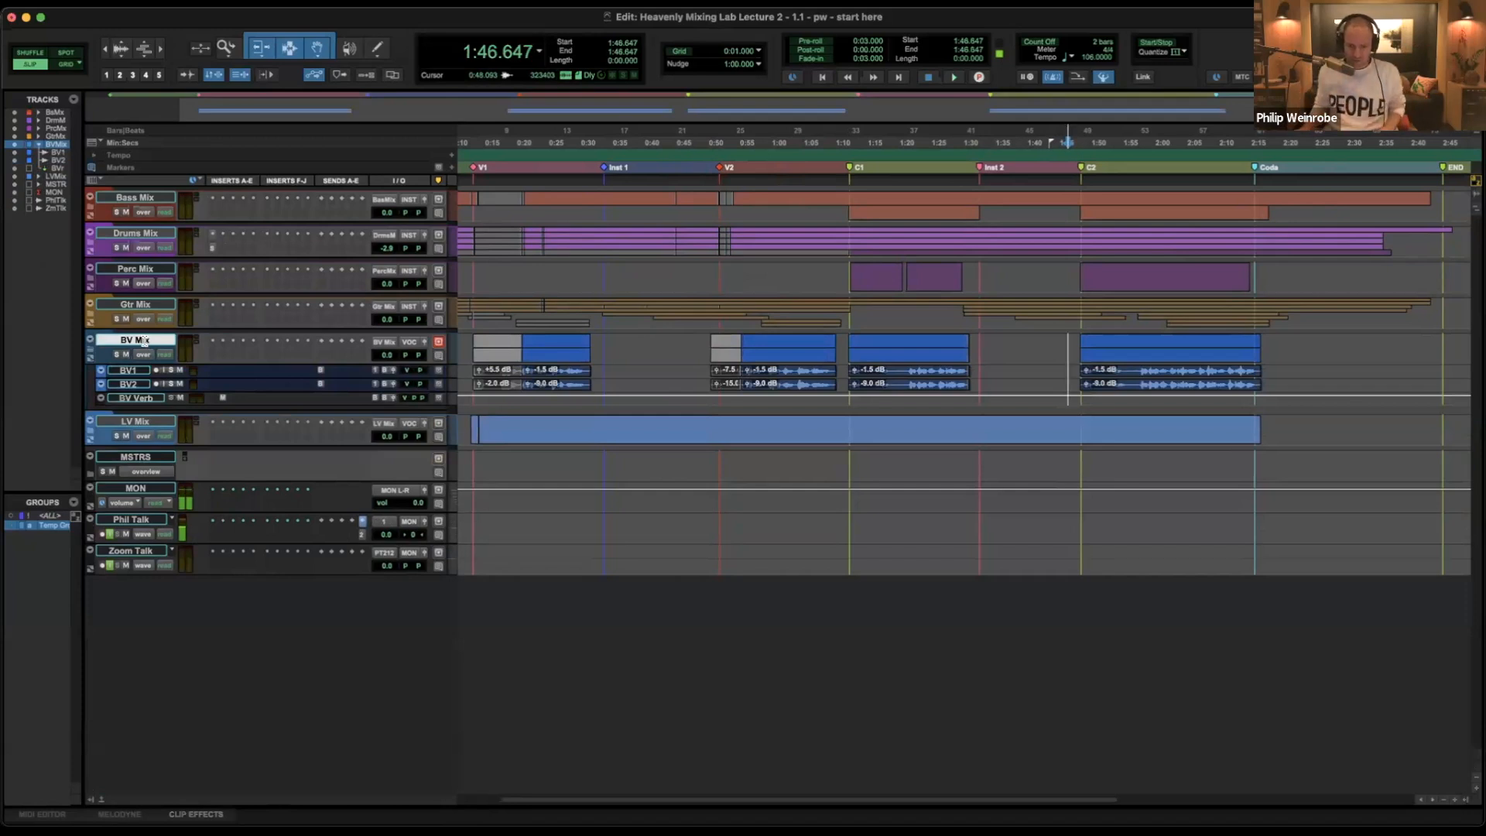
pyautogui.press('e')
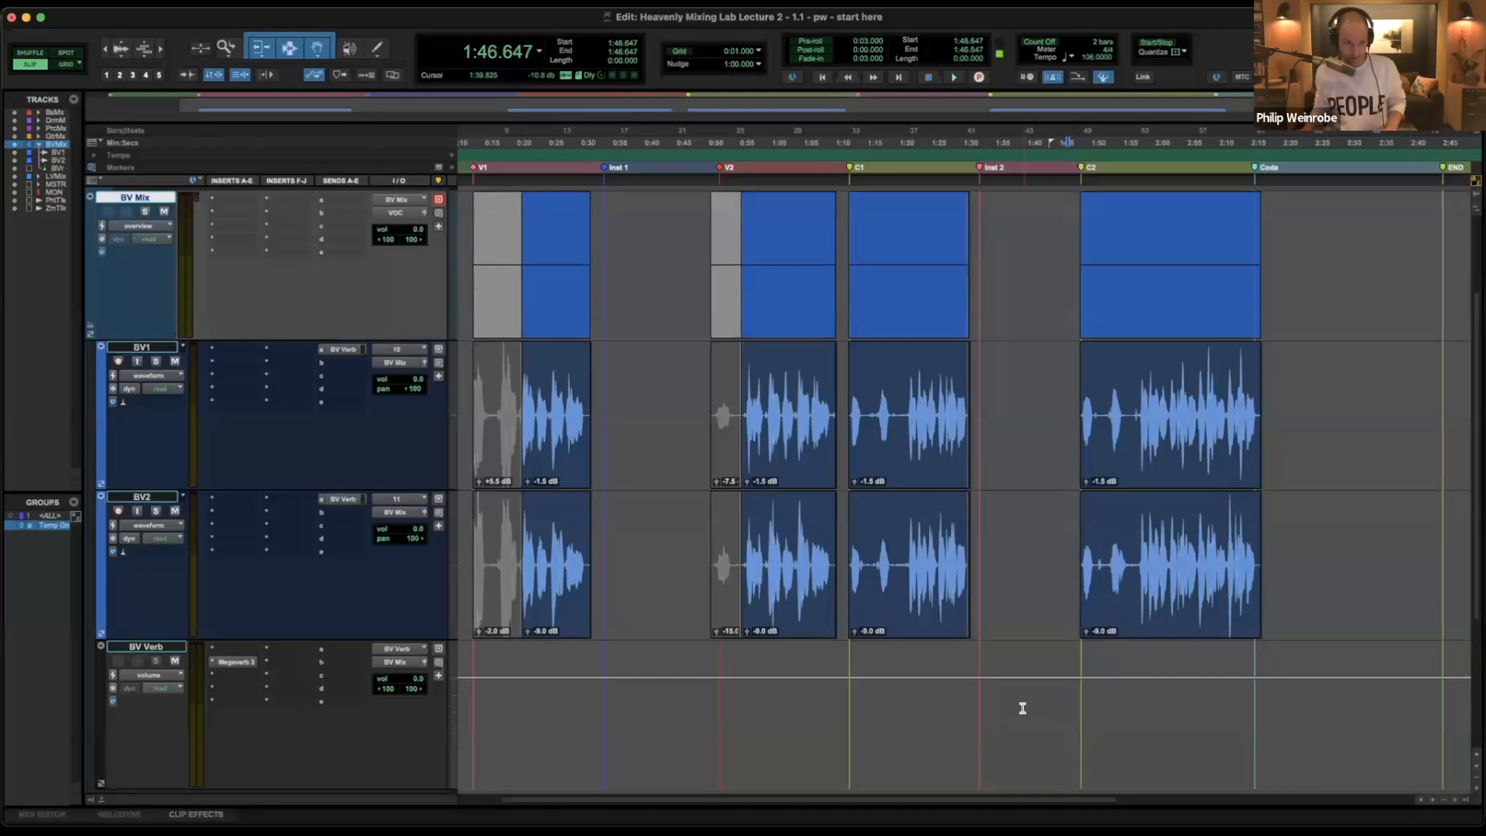
# Insert the Little AlterBoy plug-in on the second insert slot of the BV1 track.
pyautogui.click(216, 361)
pyautogui.click(277, 303)
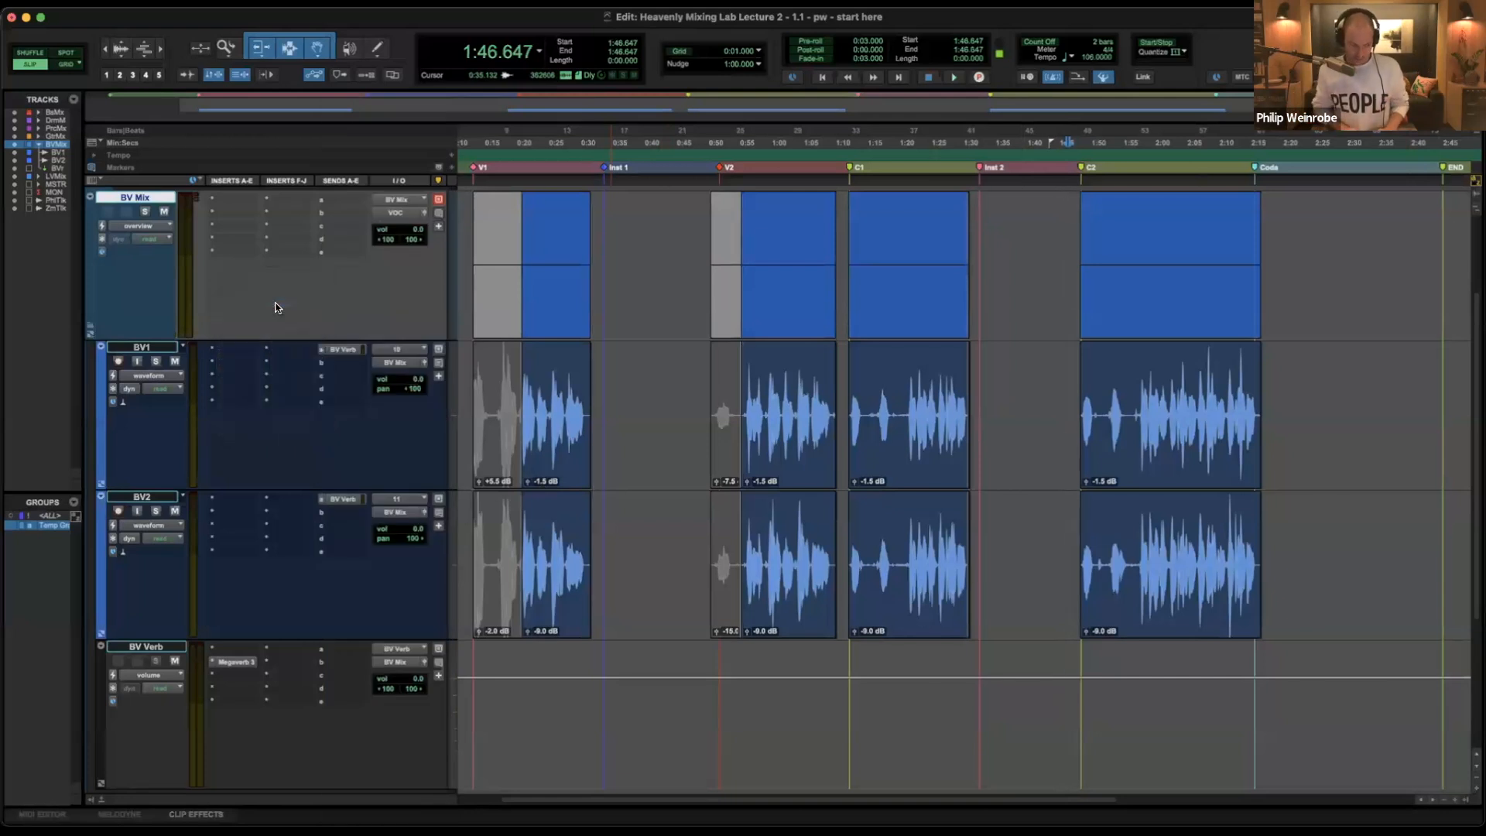
pyautogui.write('mod')
pyautogui.press('Return')
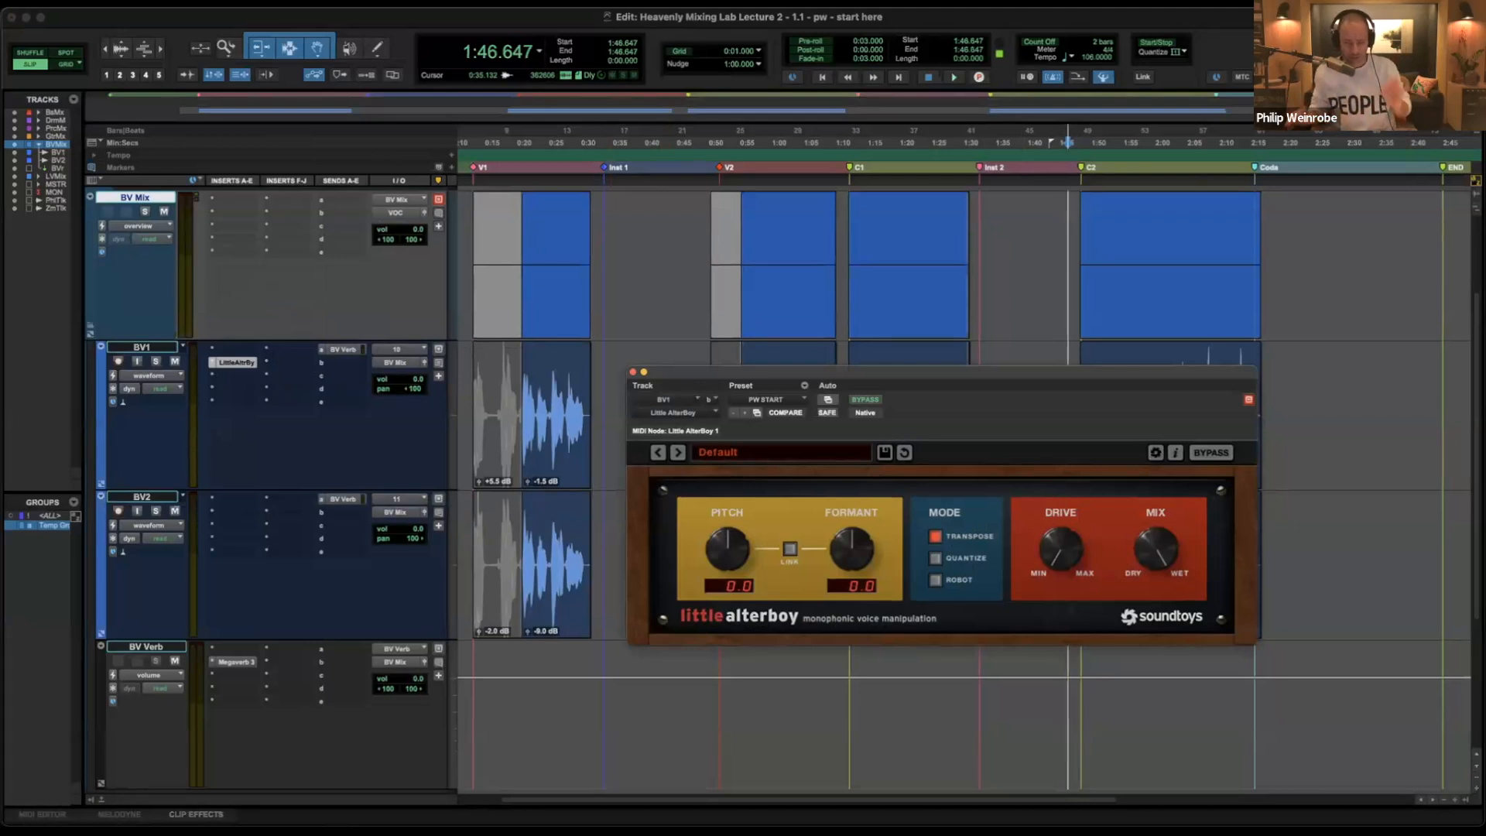
# Set Little AlterBoy to Robot mode, then solo BV1 with the playback start at 1:57.789 in chorus 2.
pyautogui.click(935, 581)
pyautogui.moveTo(958, 392); pyautogui.dragTo(982, 61)
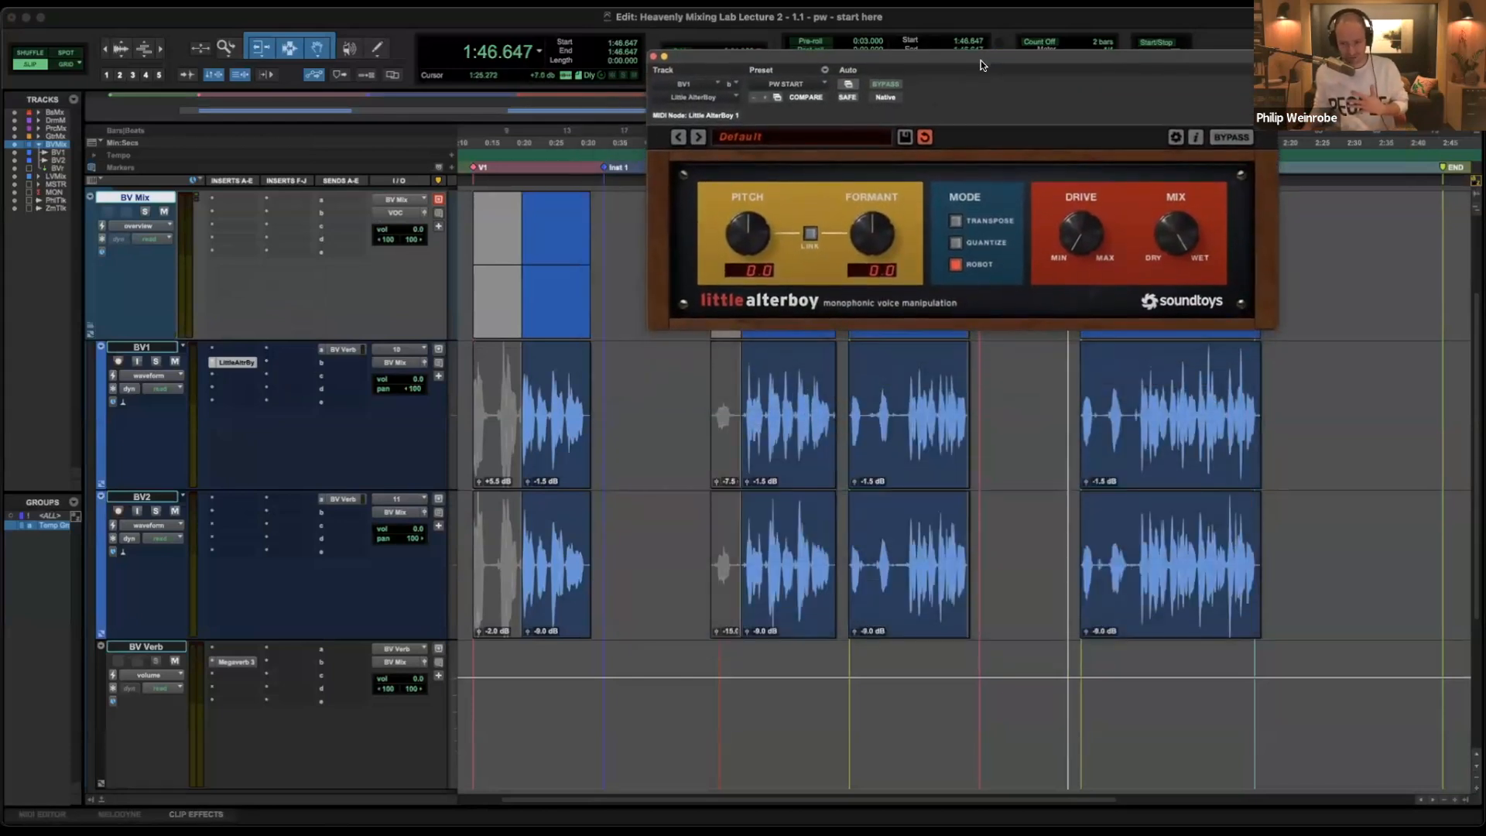
pyautogui.click(1137, 397)
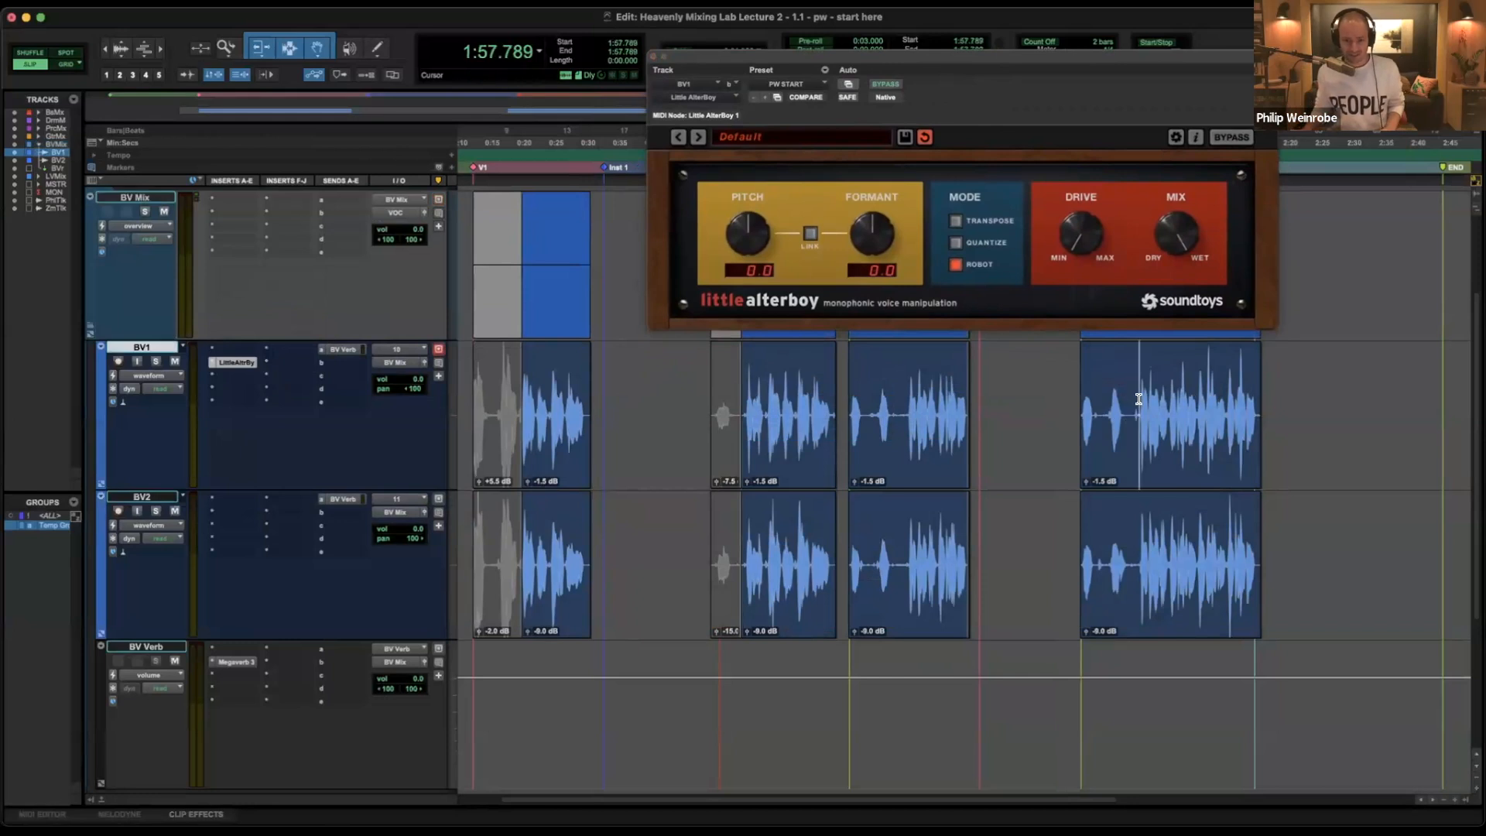
pyautogui.hotkey('shift', 's')
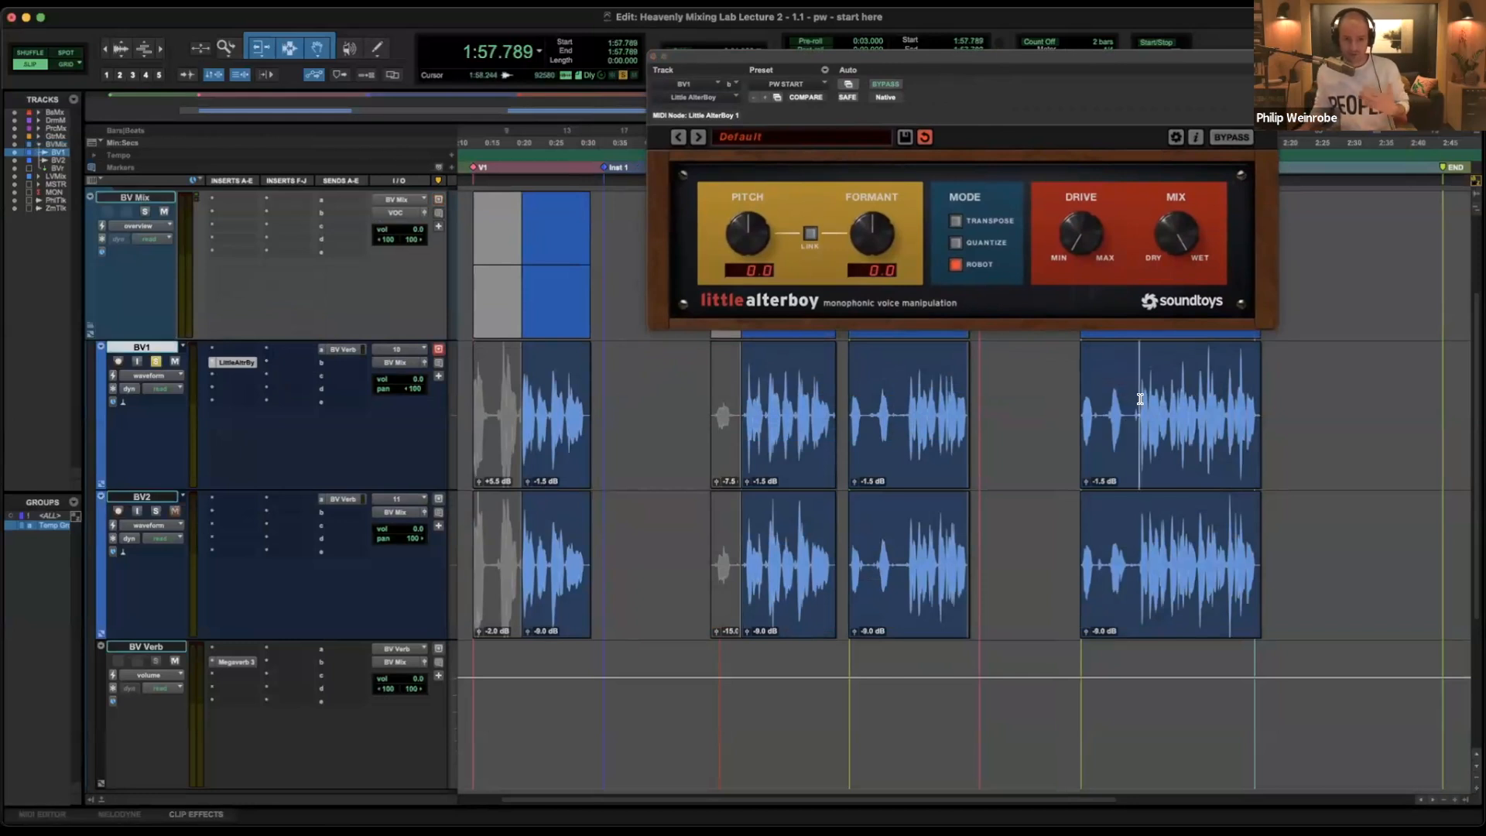
# Centre BV1's pan and play its chorus 2 vocal with Little AlterBoy bypassed.
pyautogui.click(894, 87)
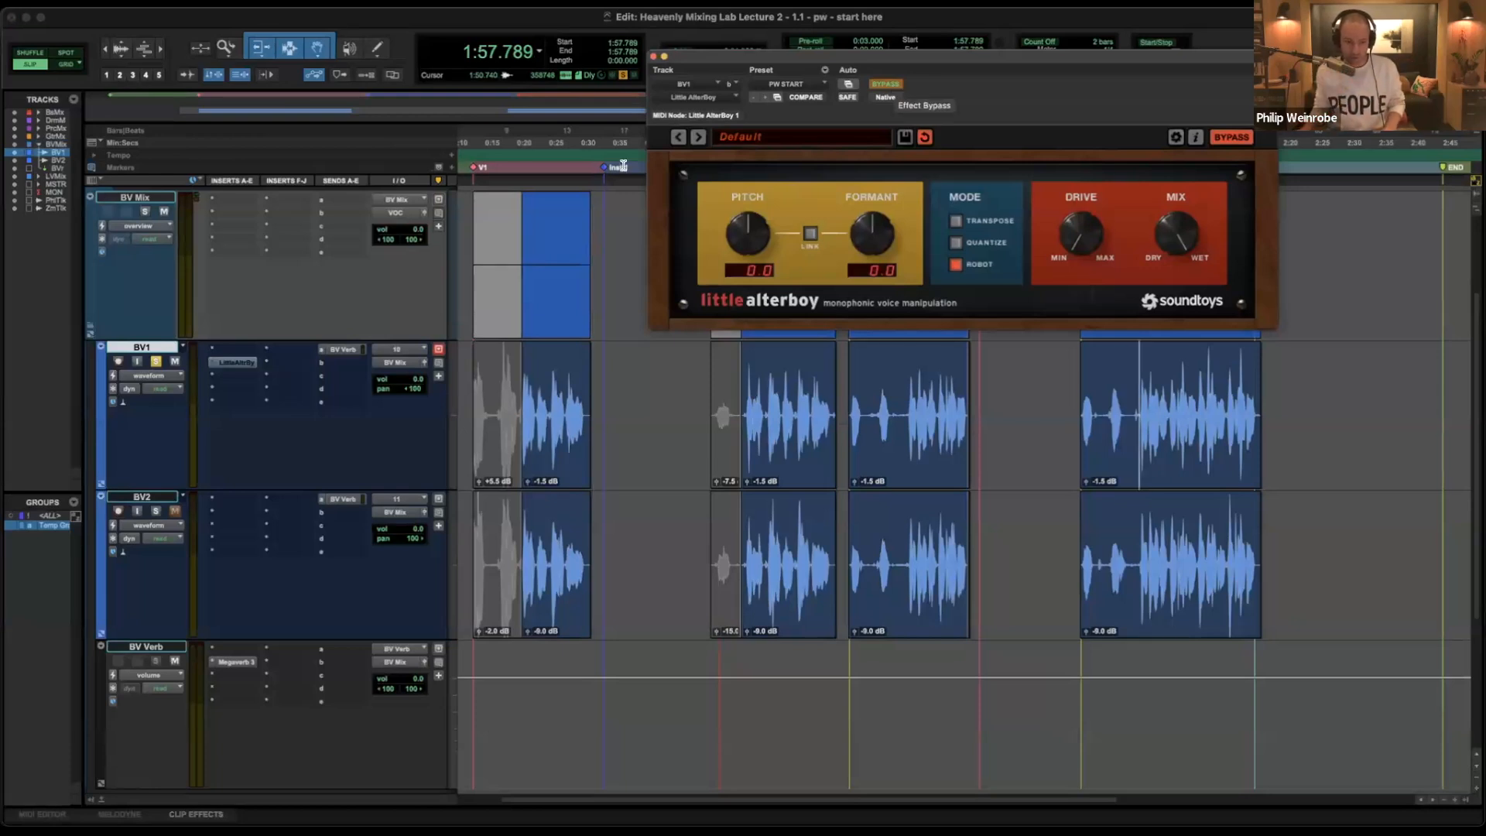
pyautogui.keyDown('alt'); pyautogui.click(408, 389); pyautogui.keyUp('alt')
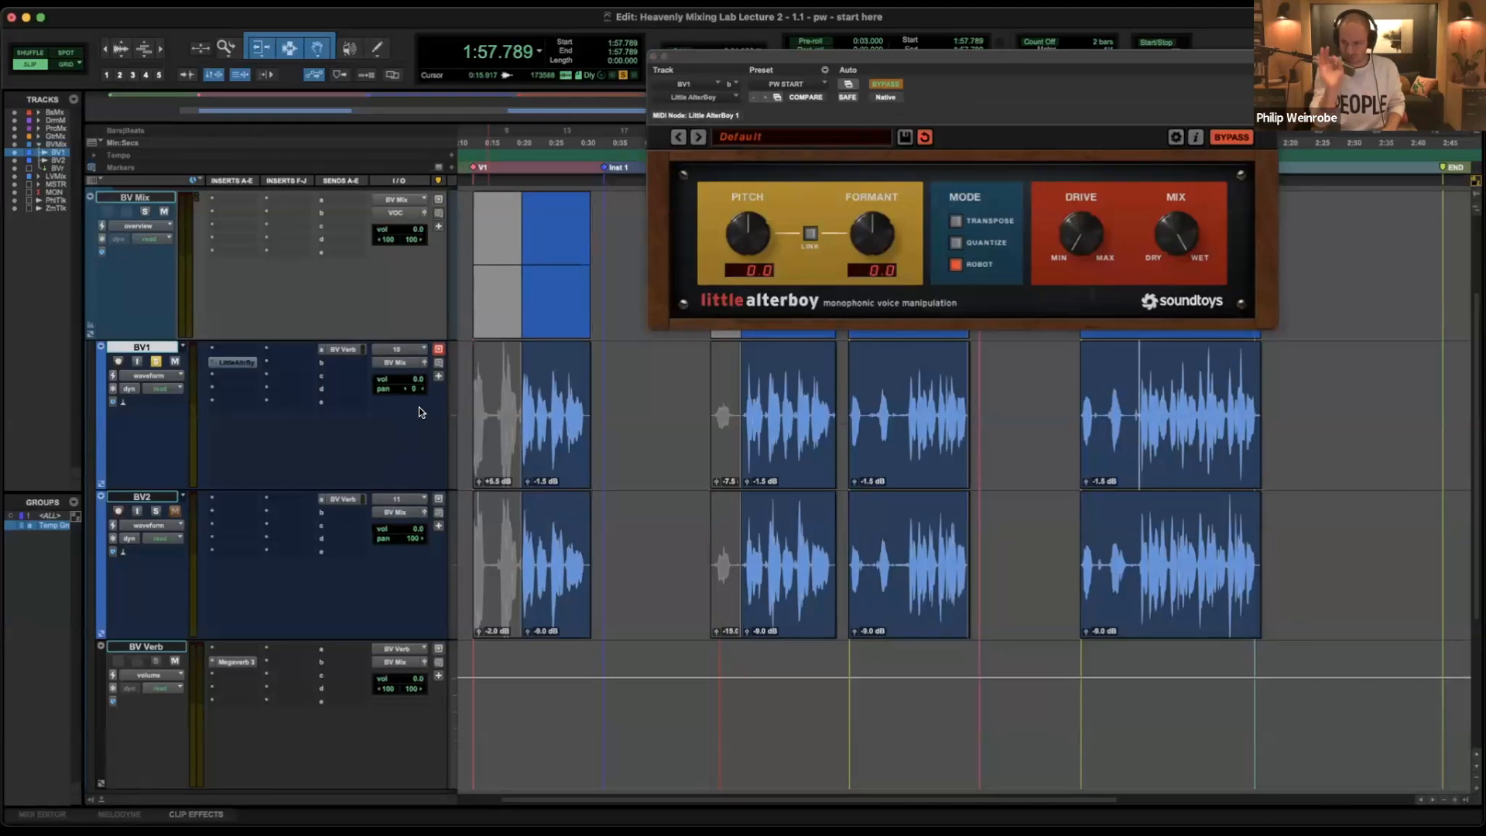
pyautogui.press('space')
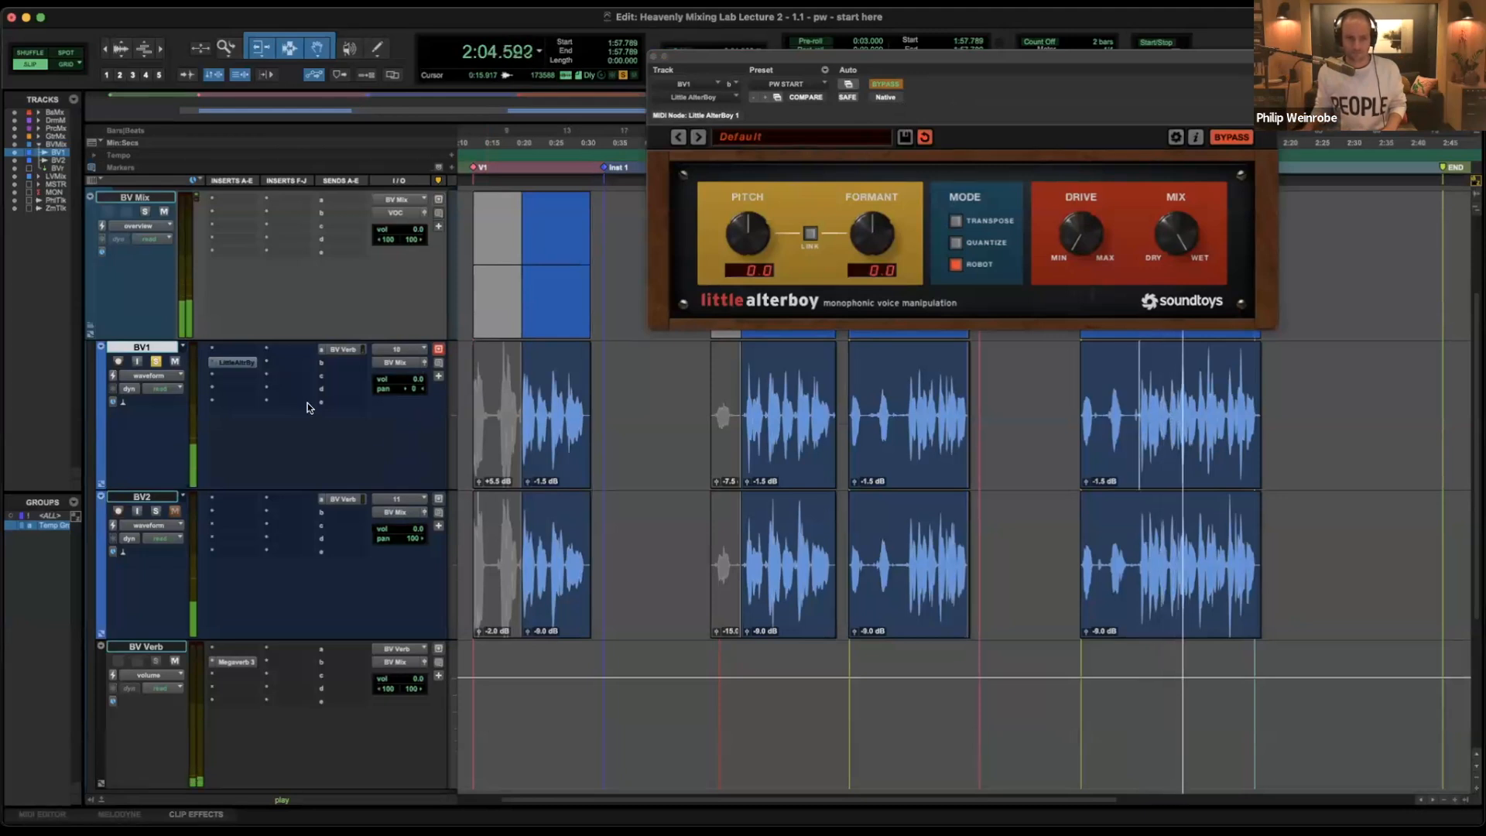
pyautogui.press('space')
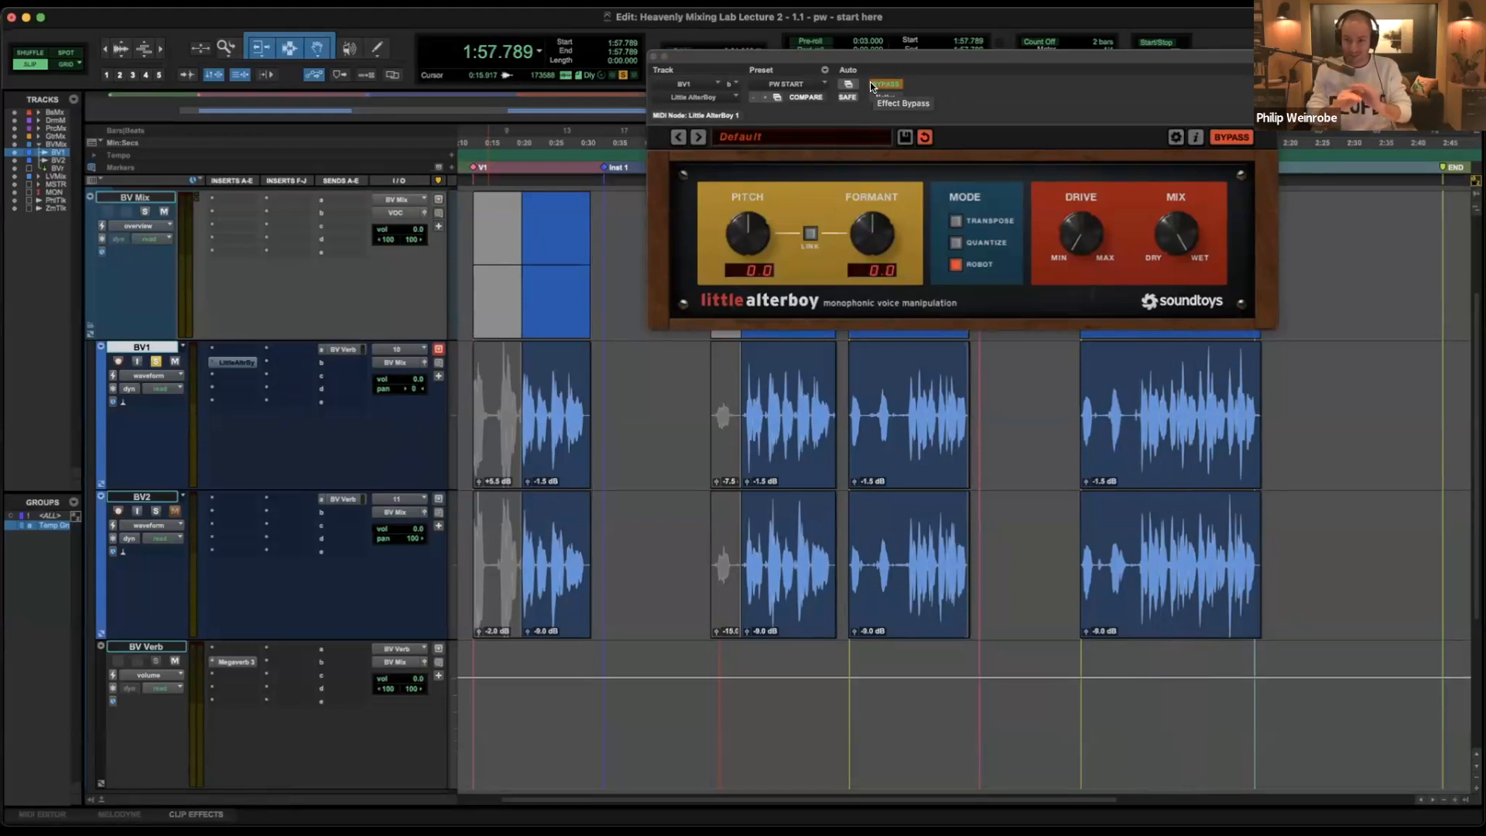
# Set Little AlterBoy's pitch to 1.0 and play BV1's chorus 2 vocal with the effect active.
pyautogui.click(741, 240)
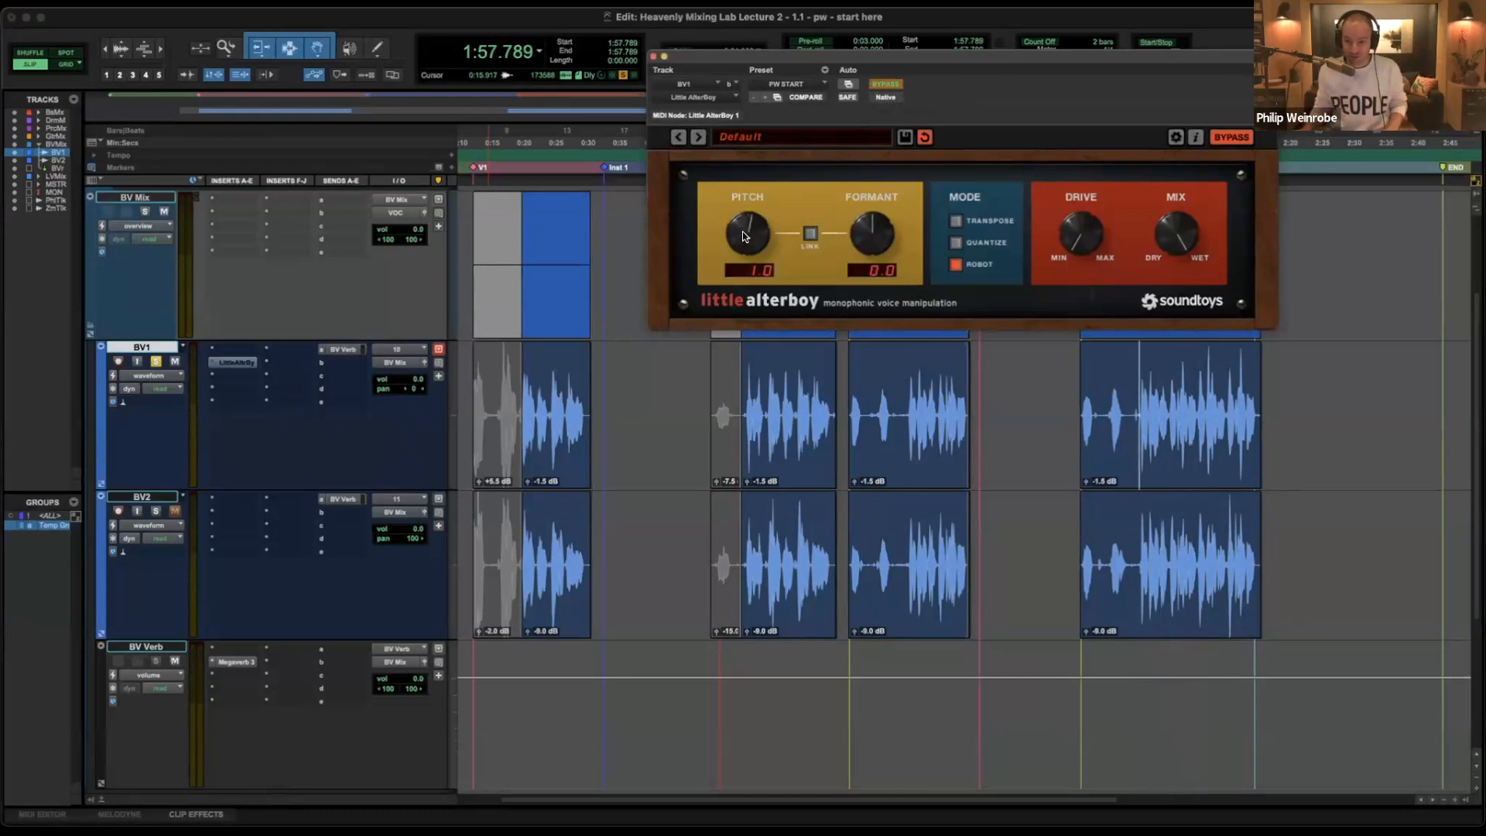
pyautogui.click(873, 85)
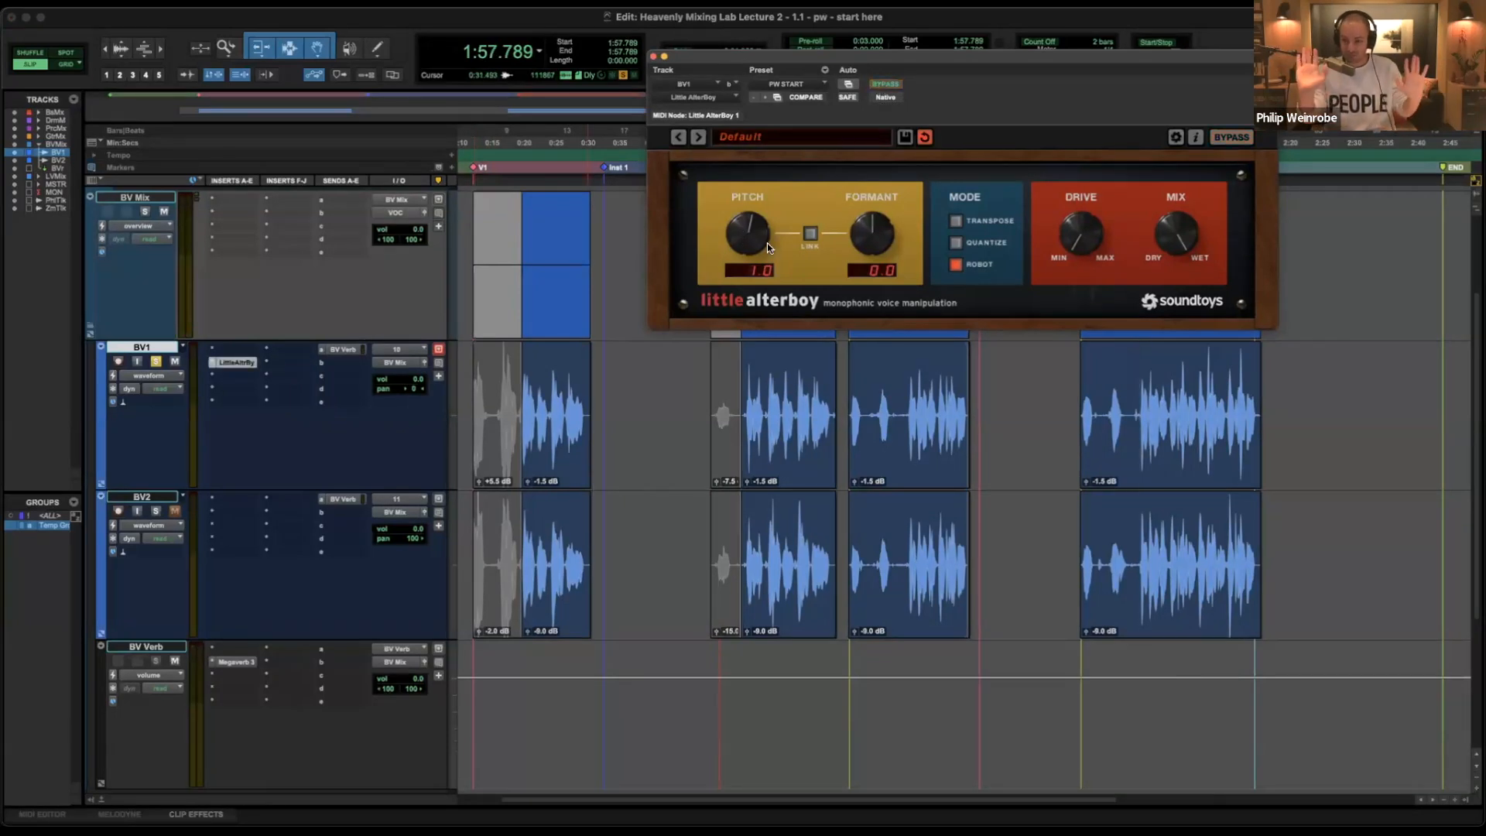
pyautogui.press('space')
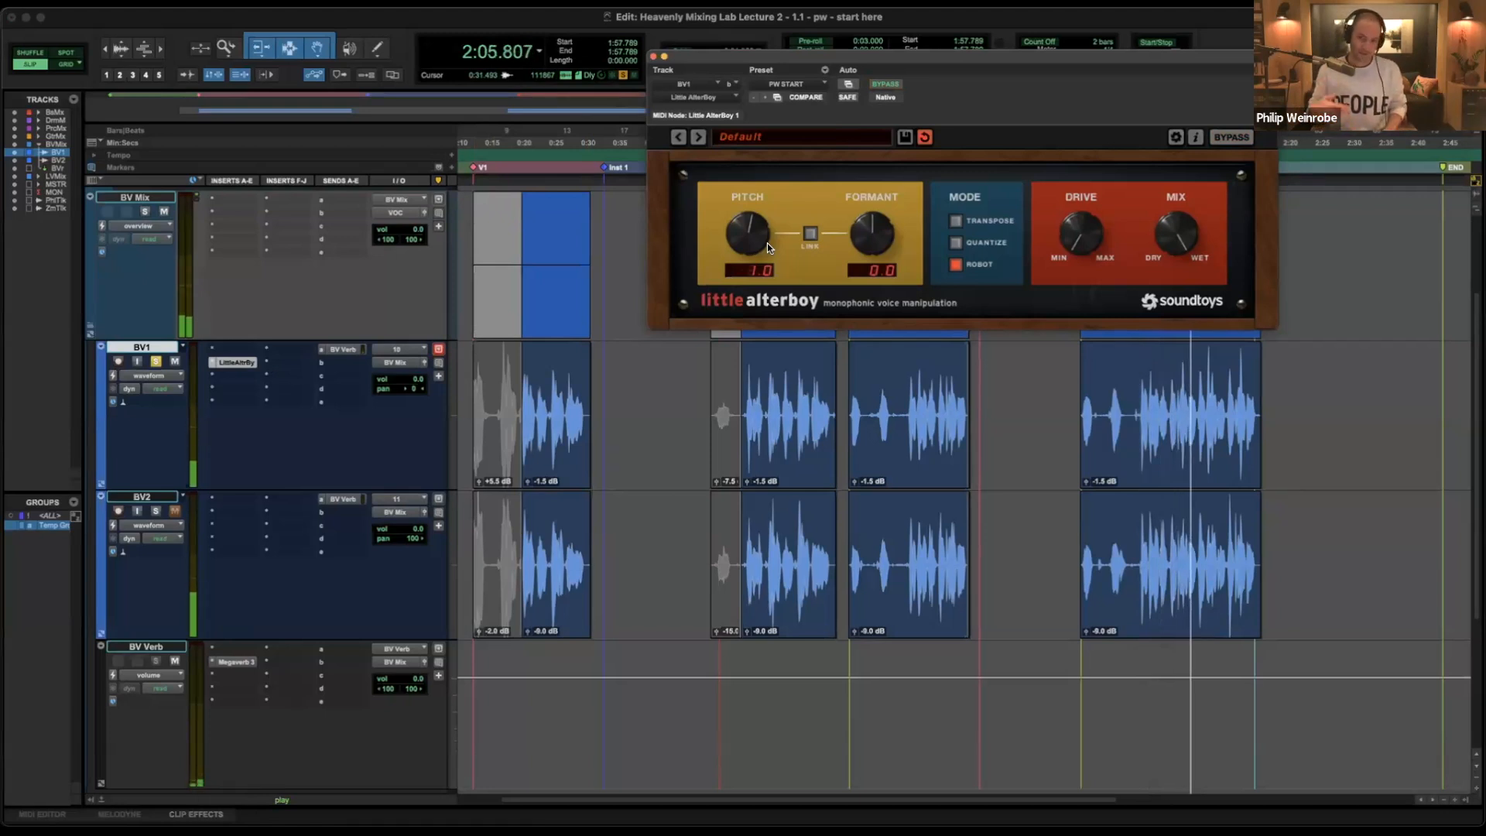
pyautogui.press('space')
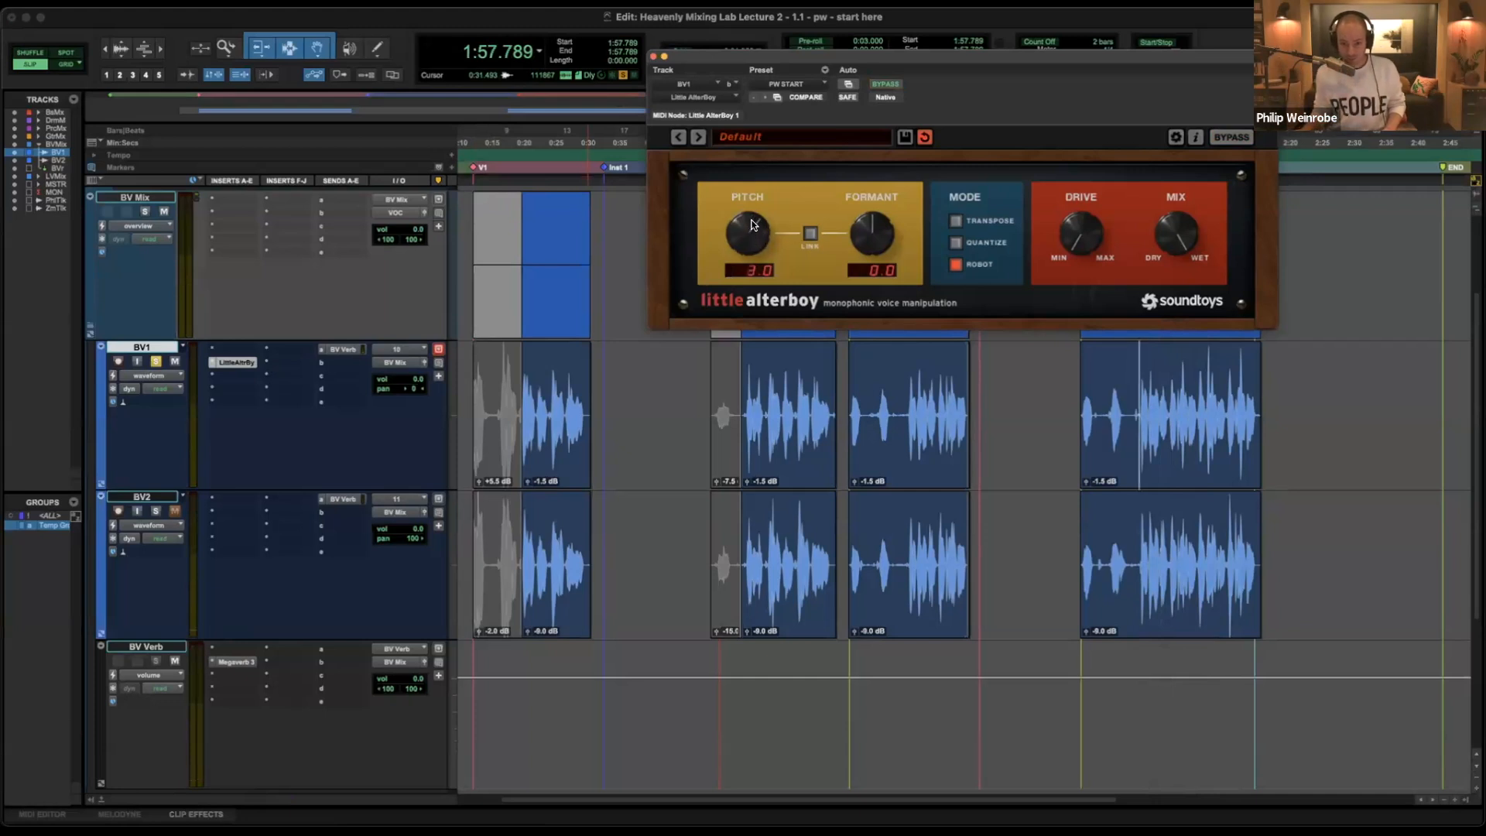
# Return Little AlterBoy's pitch to 1.0 and show its pitch automation on the BV1 track.
pyautogui.moveTo(750, 241); pyautogui.dragTo(751, 234)
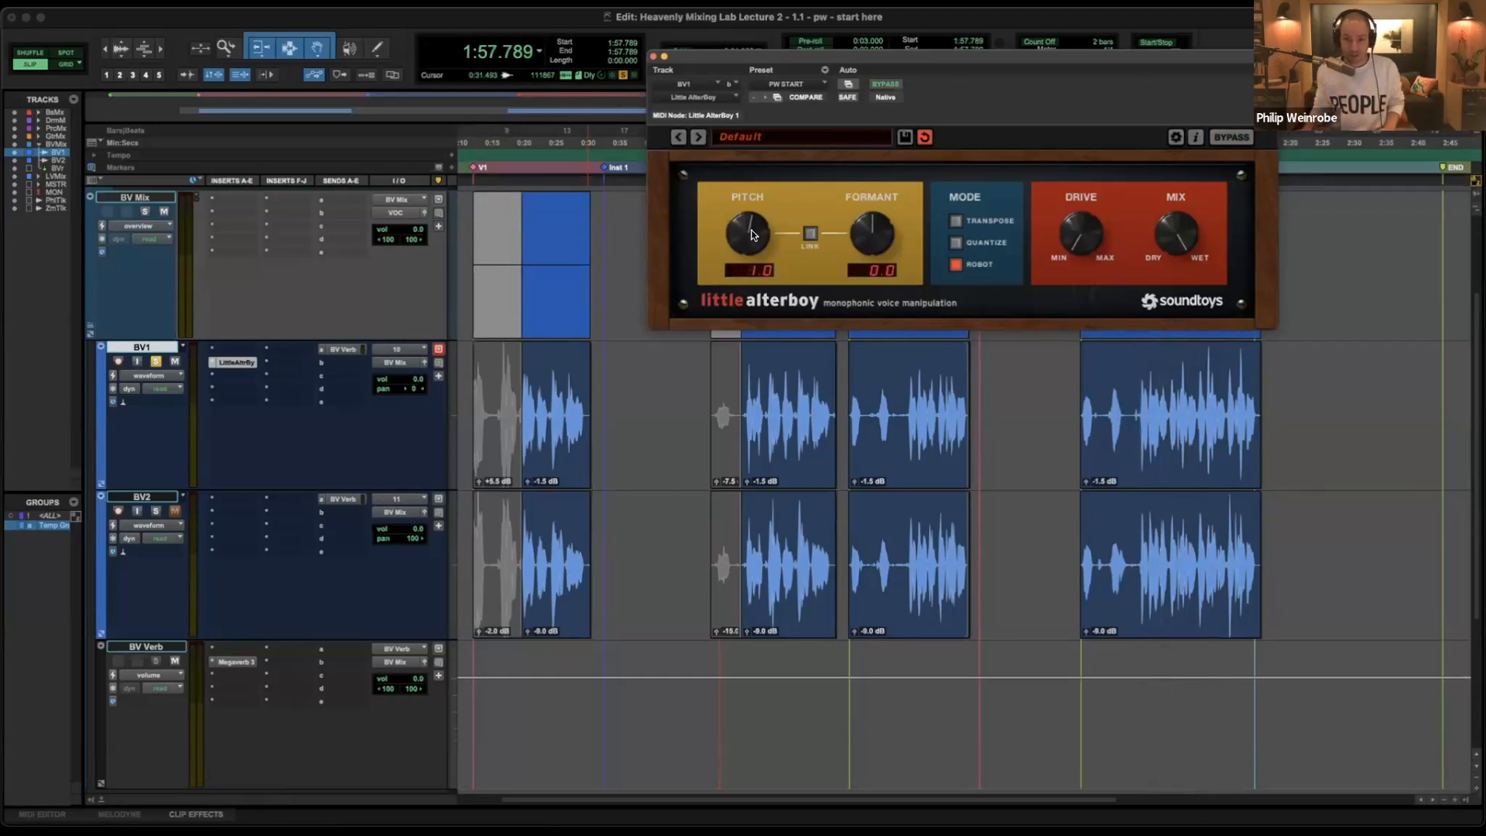
pyautogui.keyDown('ctrl'); pyautogui.keyDown('super'); pyautogui.click(751, 234); pyautogui.keyUp('super'); pyautogui.keyUp('ctrl')
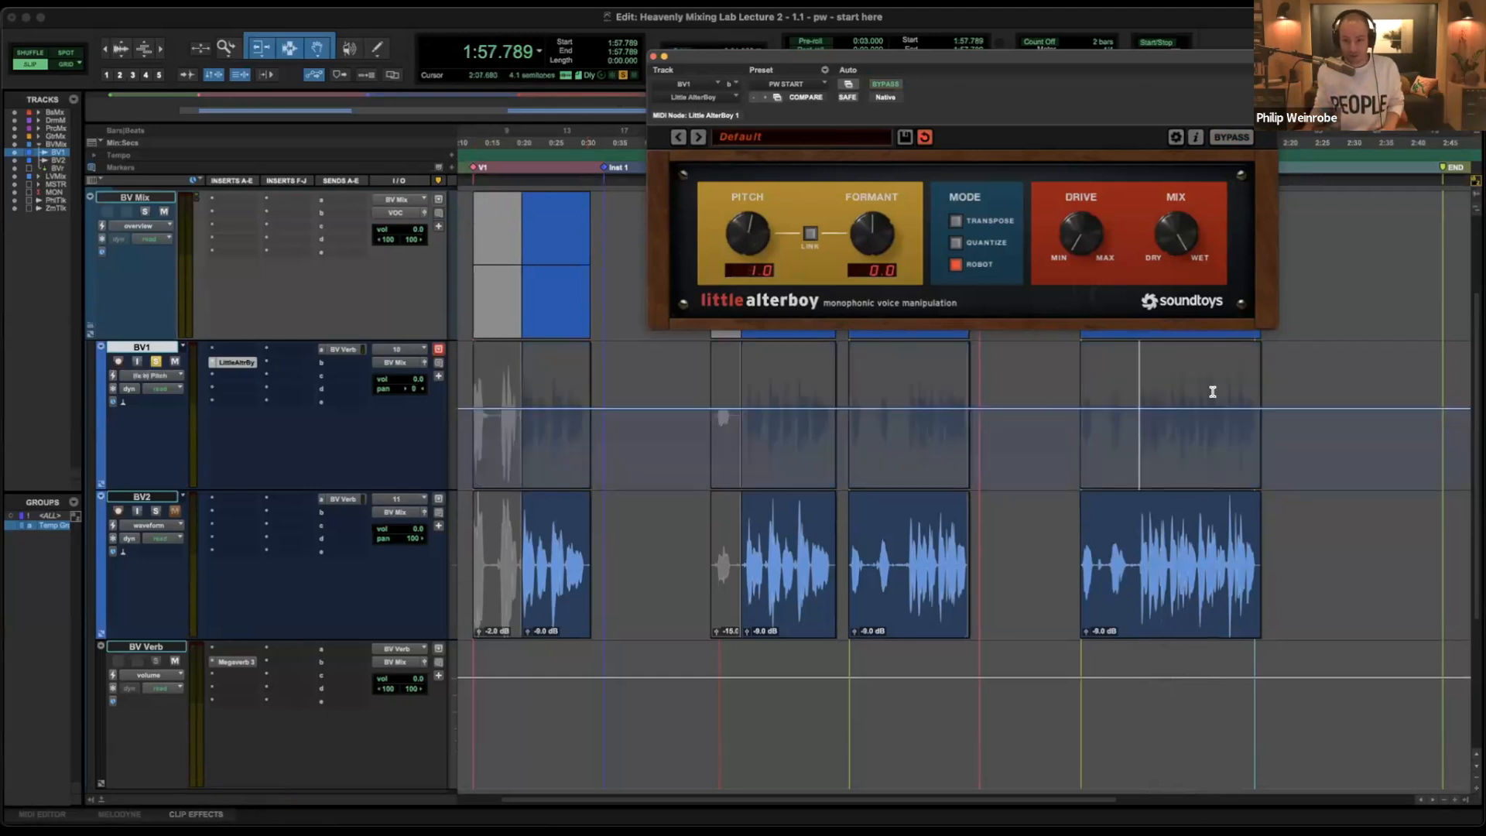
# Try drawing a raised pitch automation step on BV1 in chorus 2, then undo the breakpoint edits.
pyautogui.keyDown('super'); pyautogui.click(1163, 411); pyautogui.keyUp('super')
pyautogui.moveTo(1148, 368); pyautogui.dragTo(1172, 396)
pyautogui.keyDown('super'); pyautogui.click(1183, 411); pyautogui.keyUp('super')
pyautogui.press('super+z')
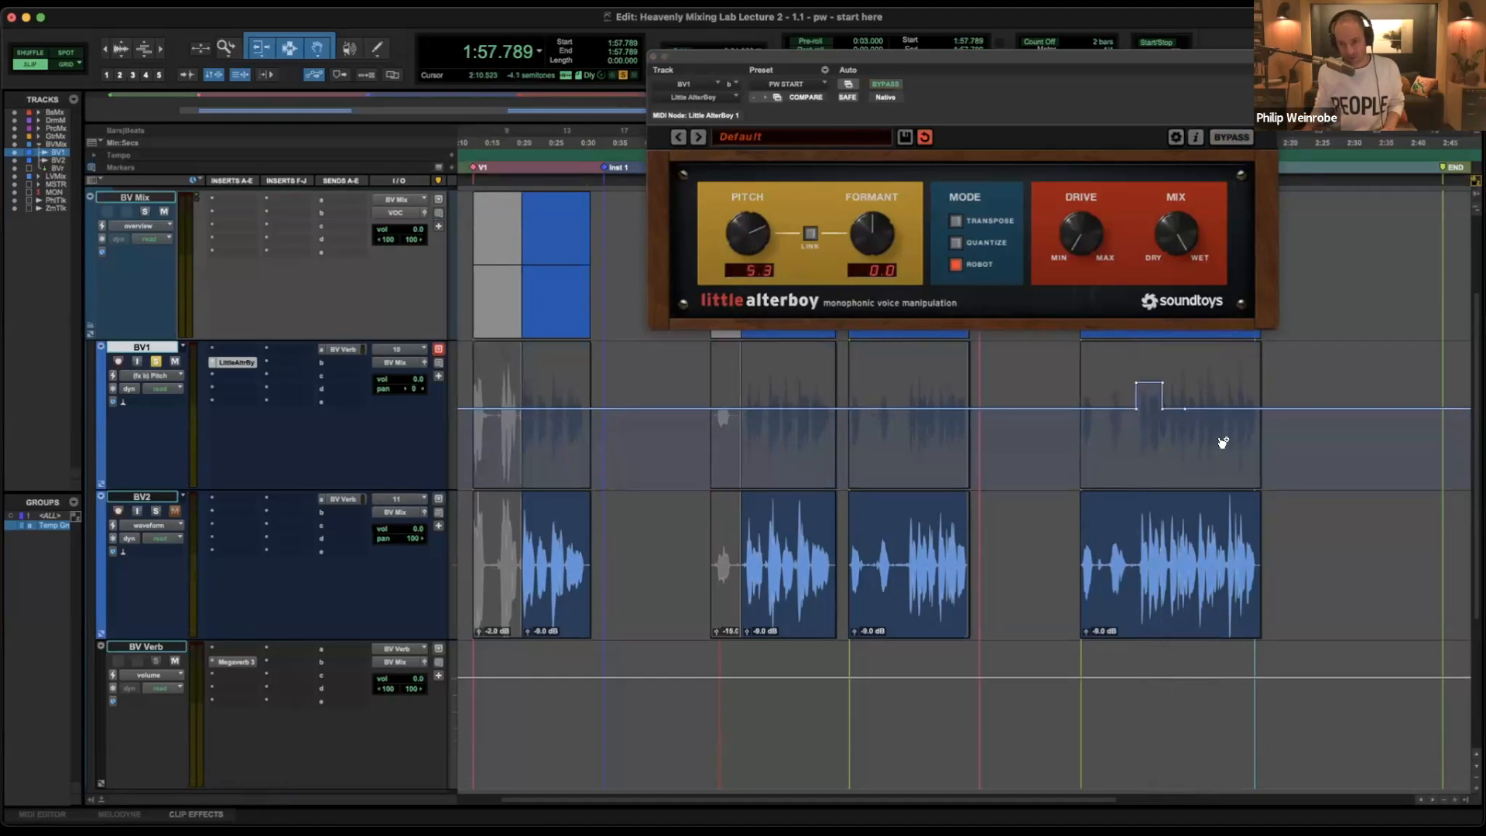
pyautogui.press('super+z')
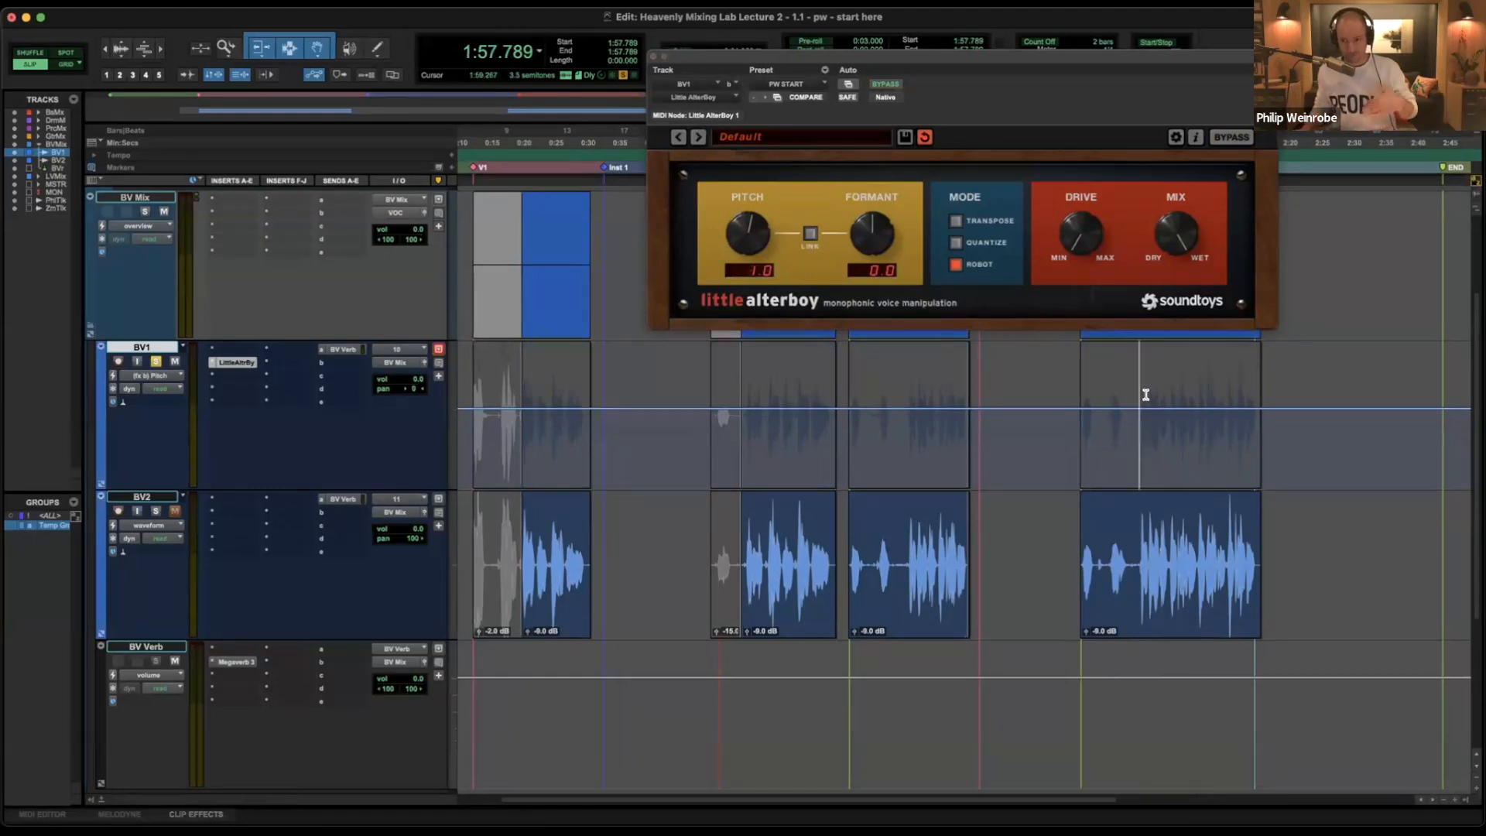
# Open the on-screen MIDI Keyboard, place it below the Little AlterBoy window and try a note.
pyautogui.click(473, 2)
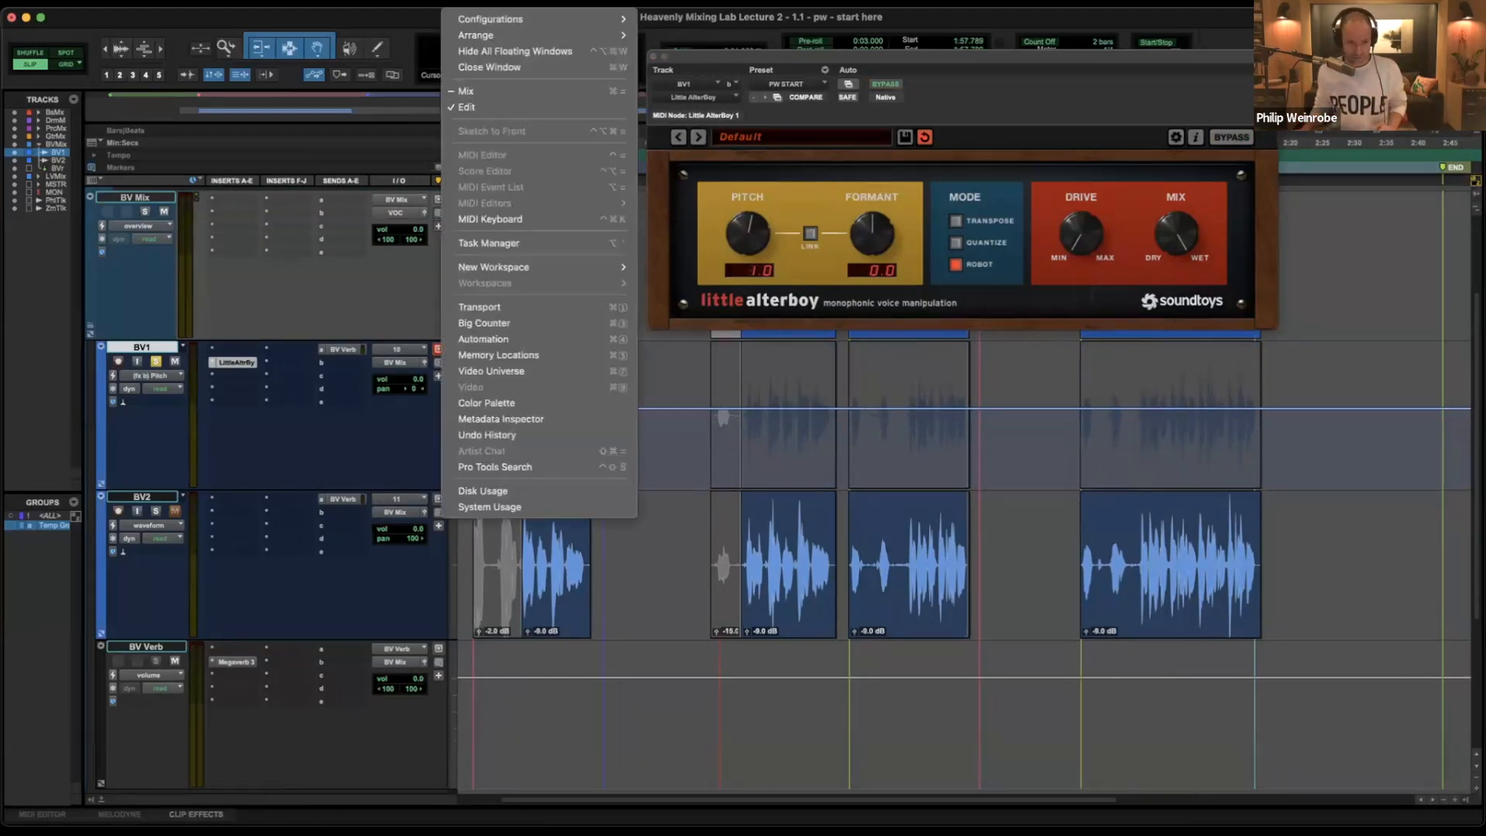
pyautogui.click(503, 219)
pyautogui.moveTo(773, 206); pyautogui.dragTo(848, 336)
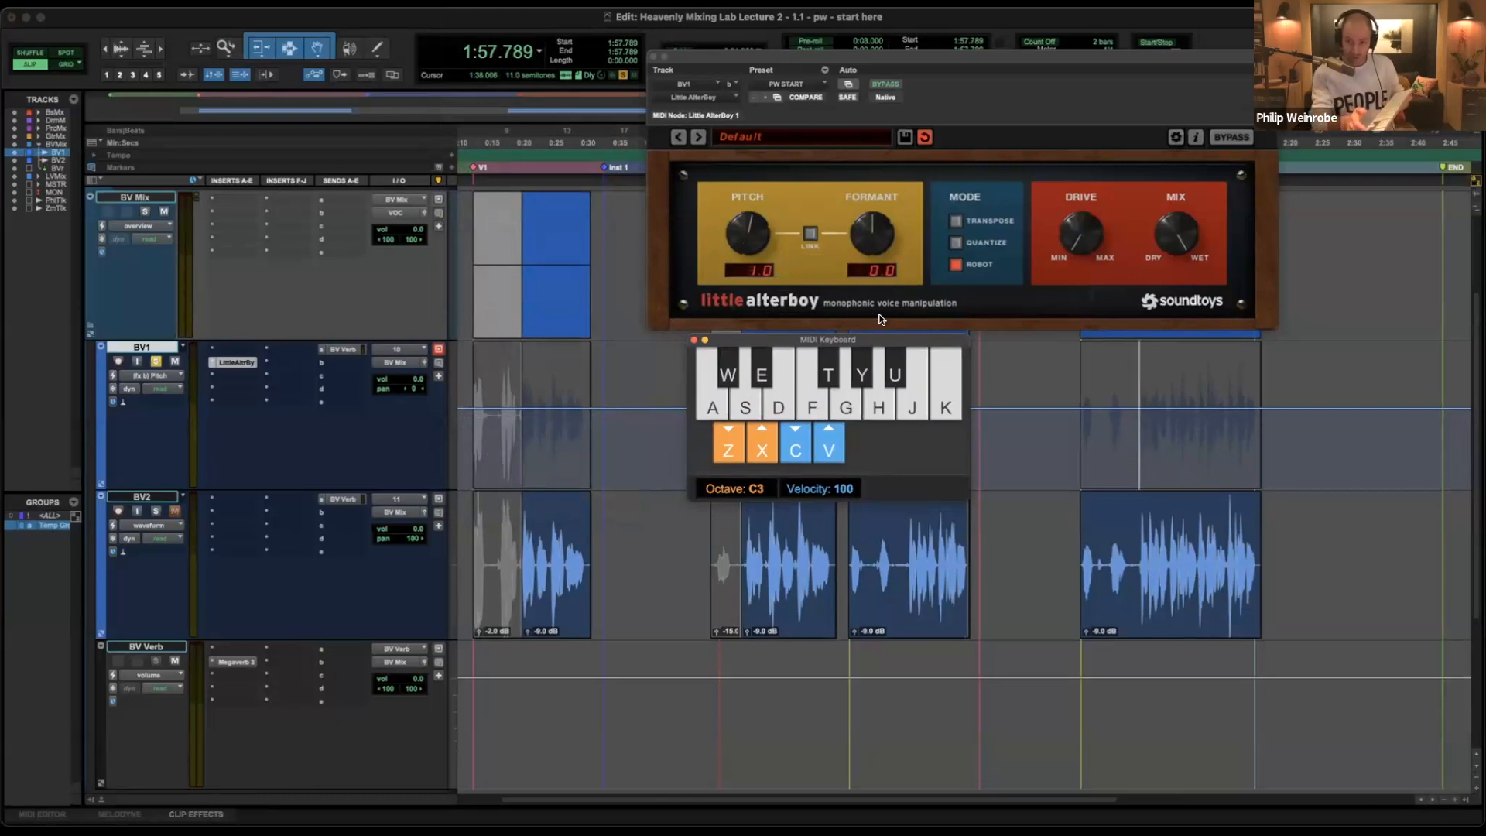
pyautogui.press('k')
pyautogui.press('k')
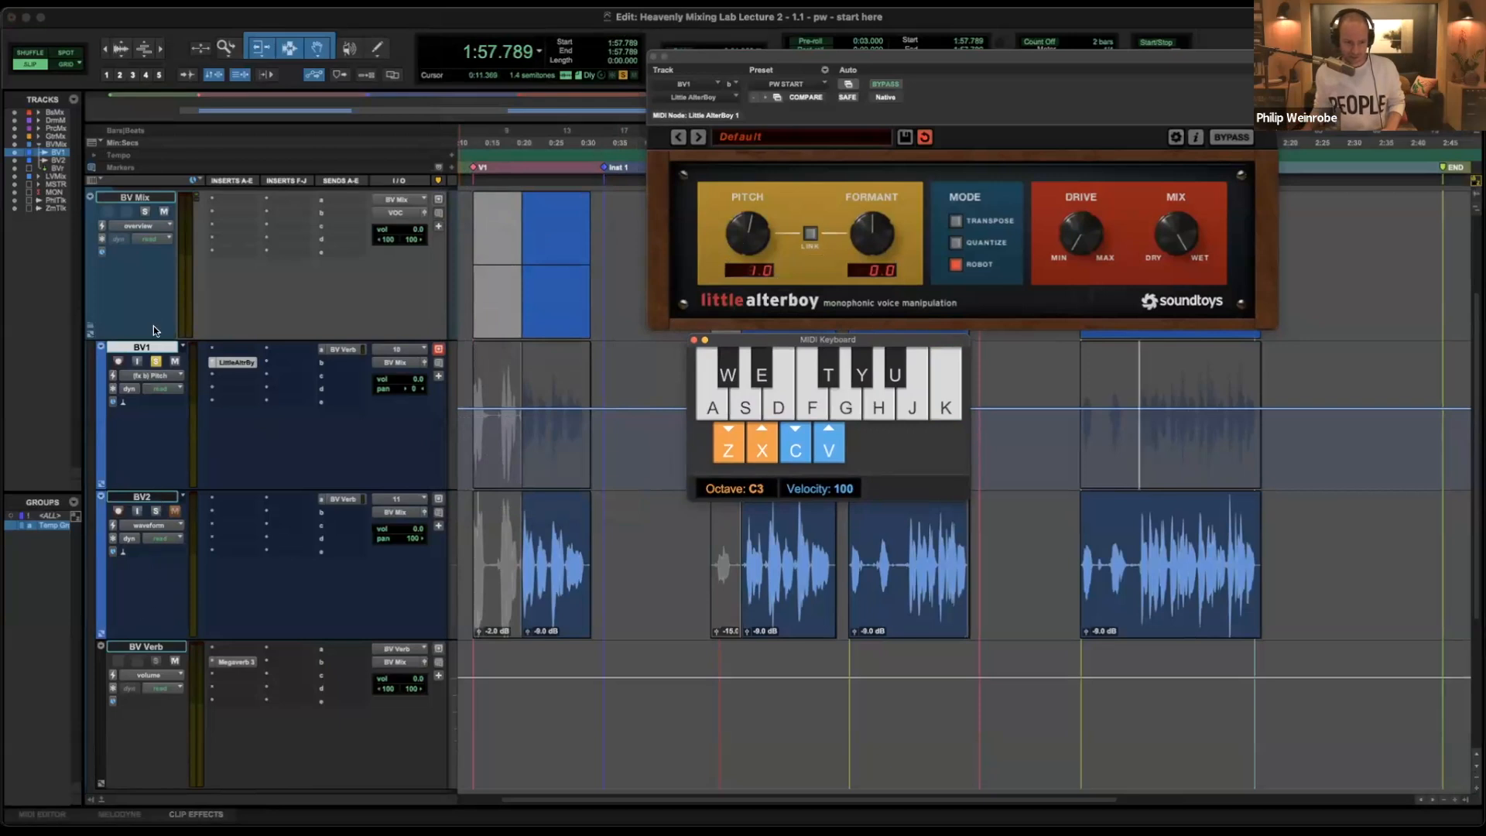
# Create one MIDI track named "Harmony Midi" directly below BV2.
pyautogui.click(148, 497)
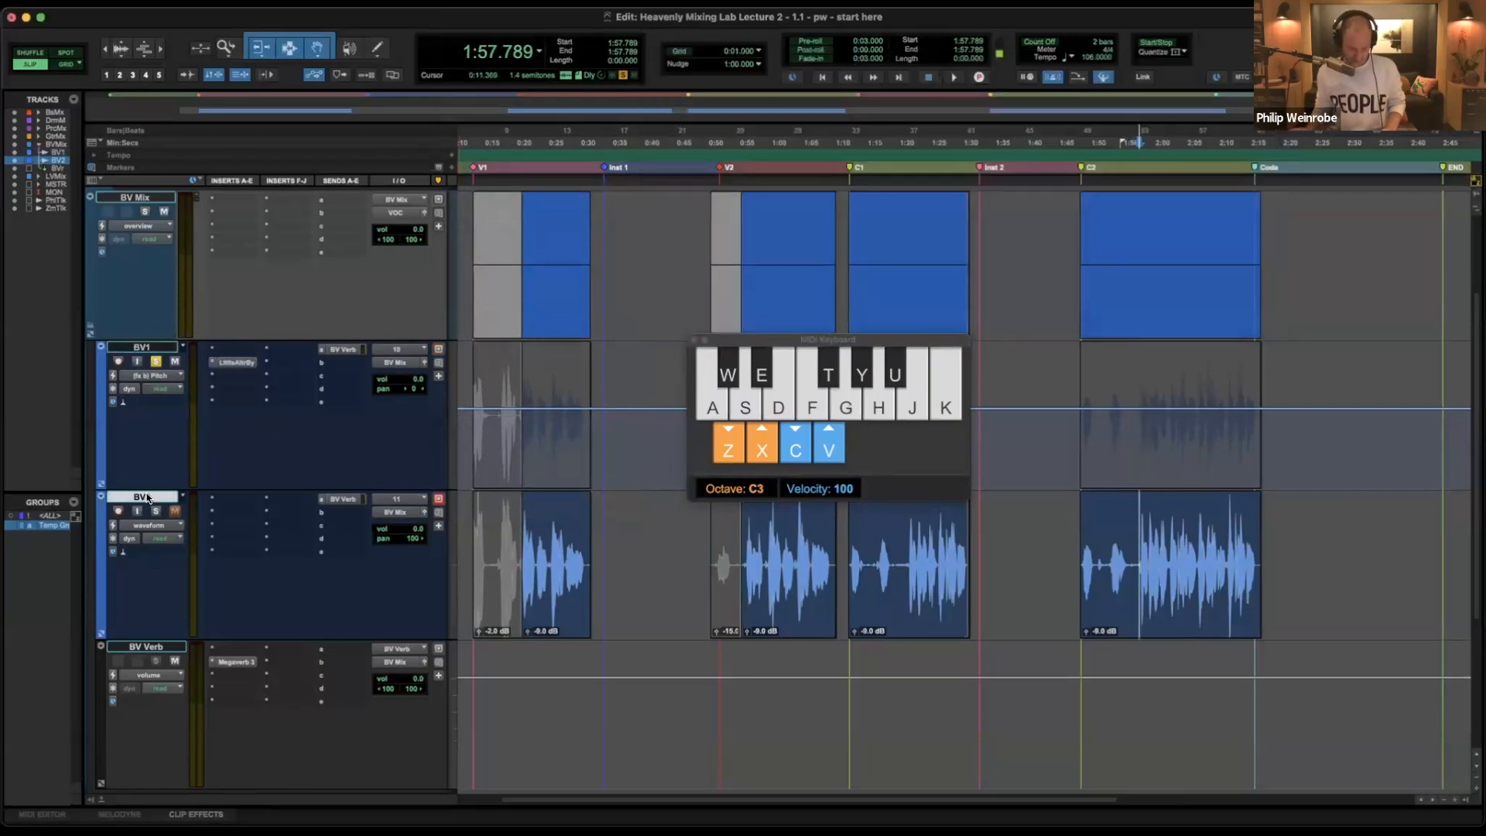
pyautogui.press('super+shift+n')
pyautogui.press('super+Down')
pyautogui.press('super+Down')
pyautogui.press('super+Down')
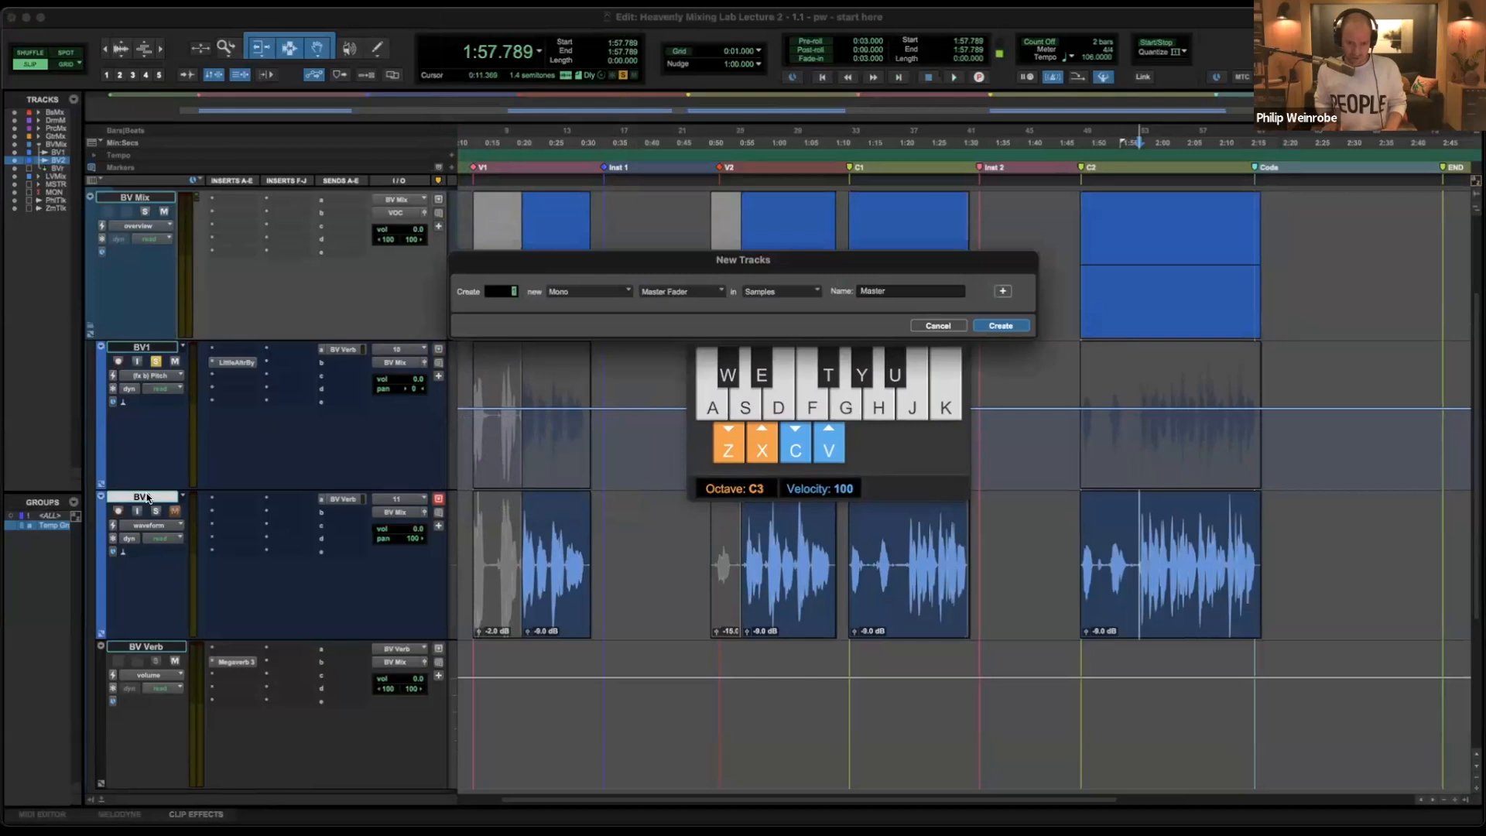
pyautogui.press('super+Down')
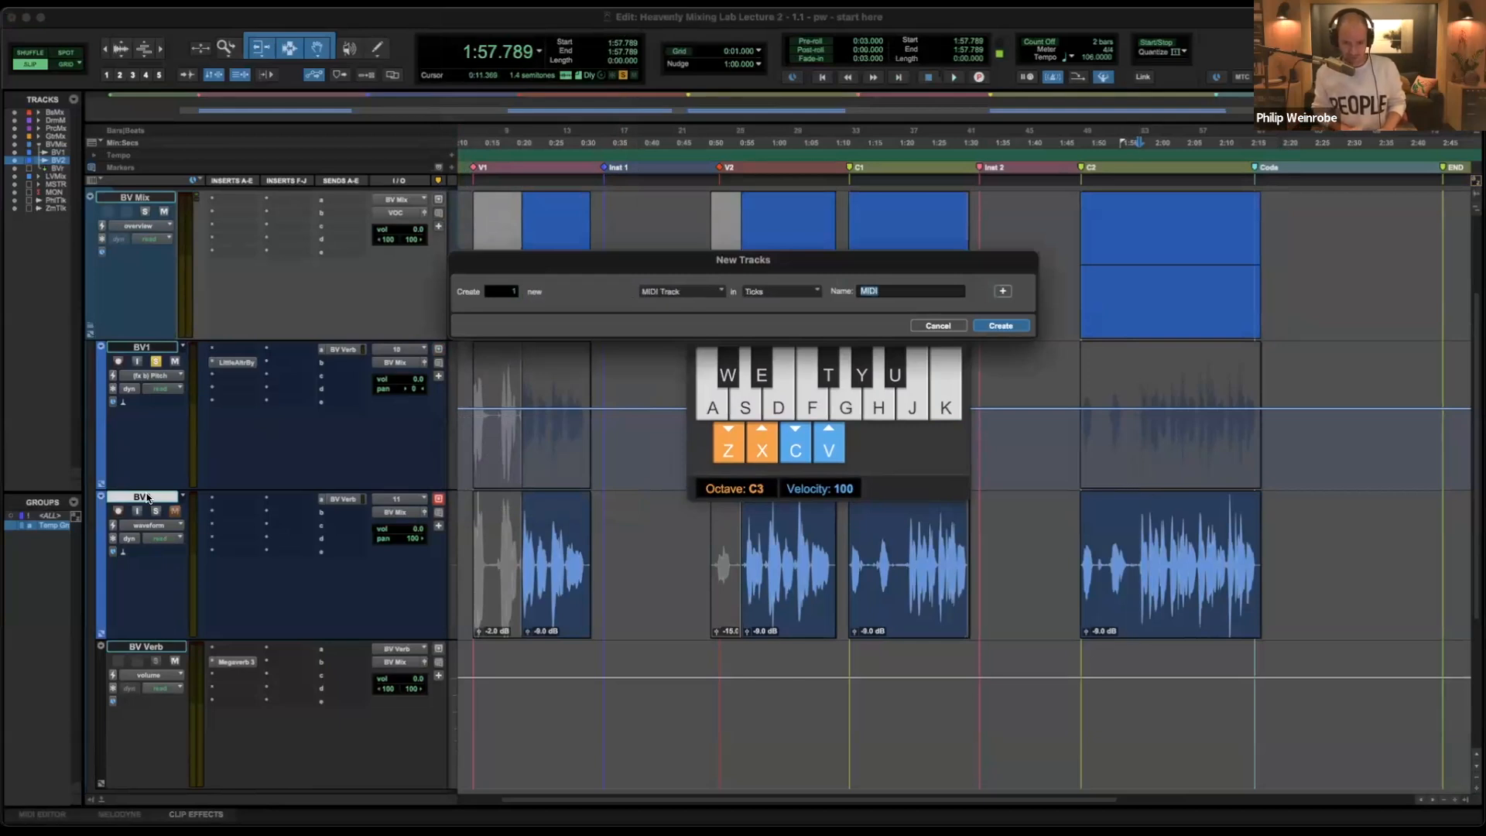
pyautogui.write('Harmony Midi')
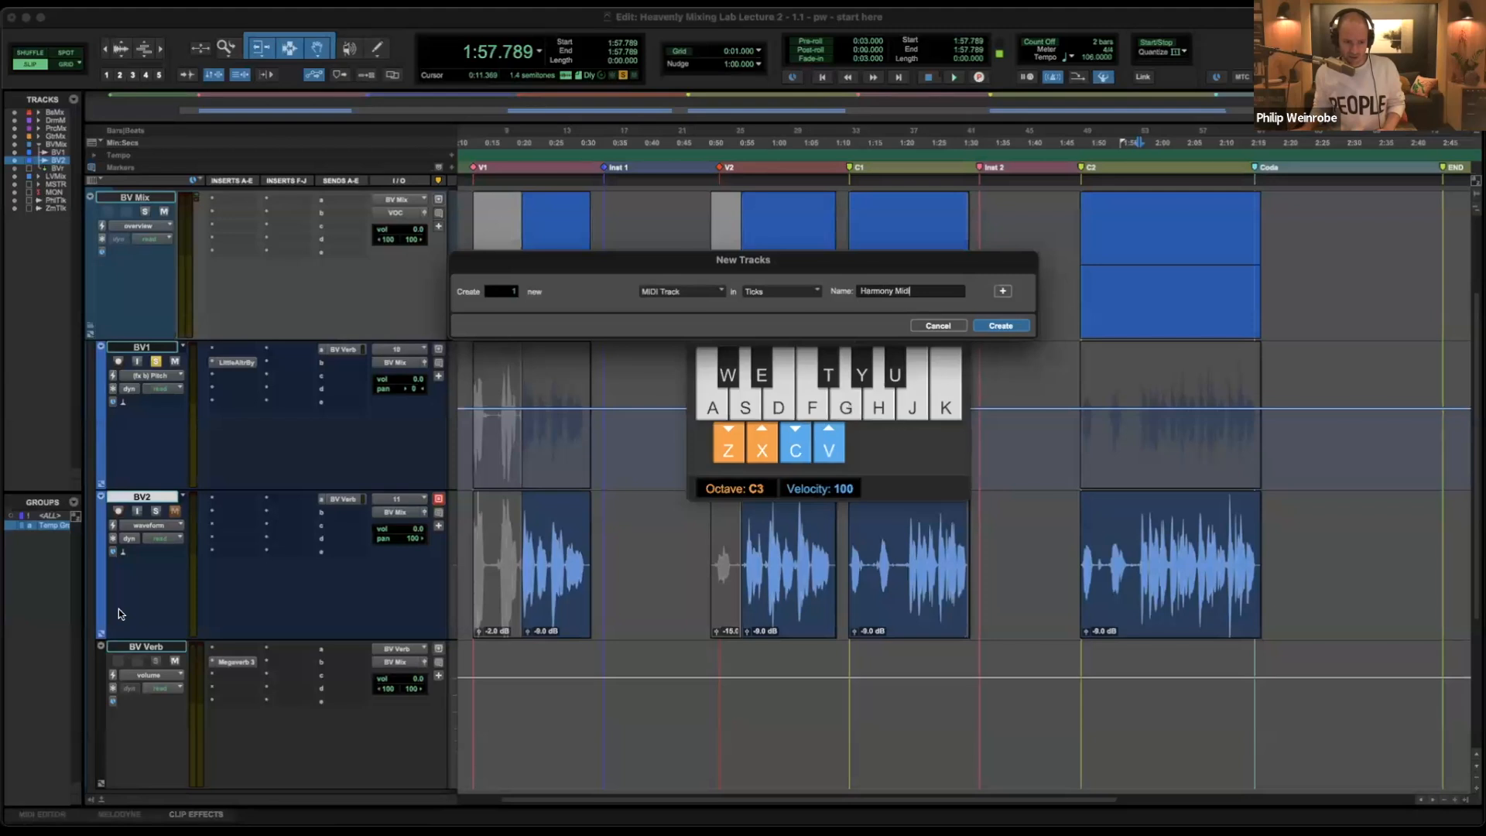
pyautogui.press('Return')
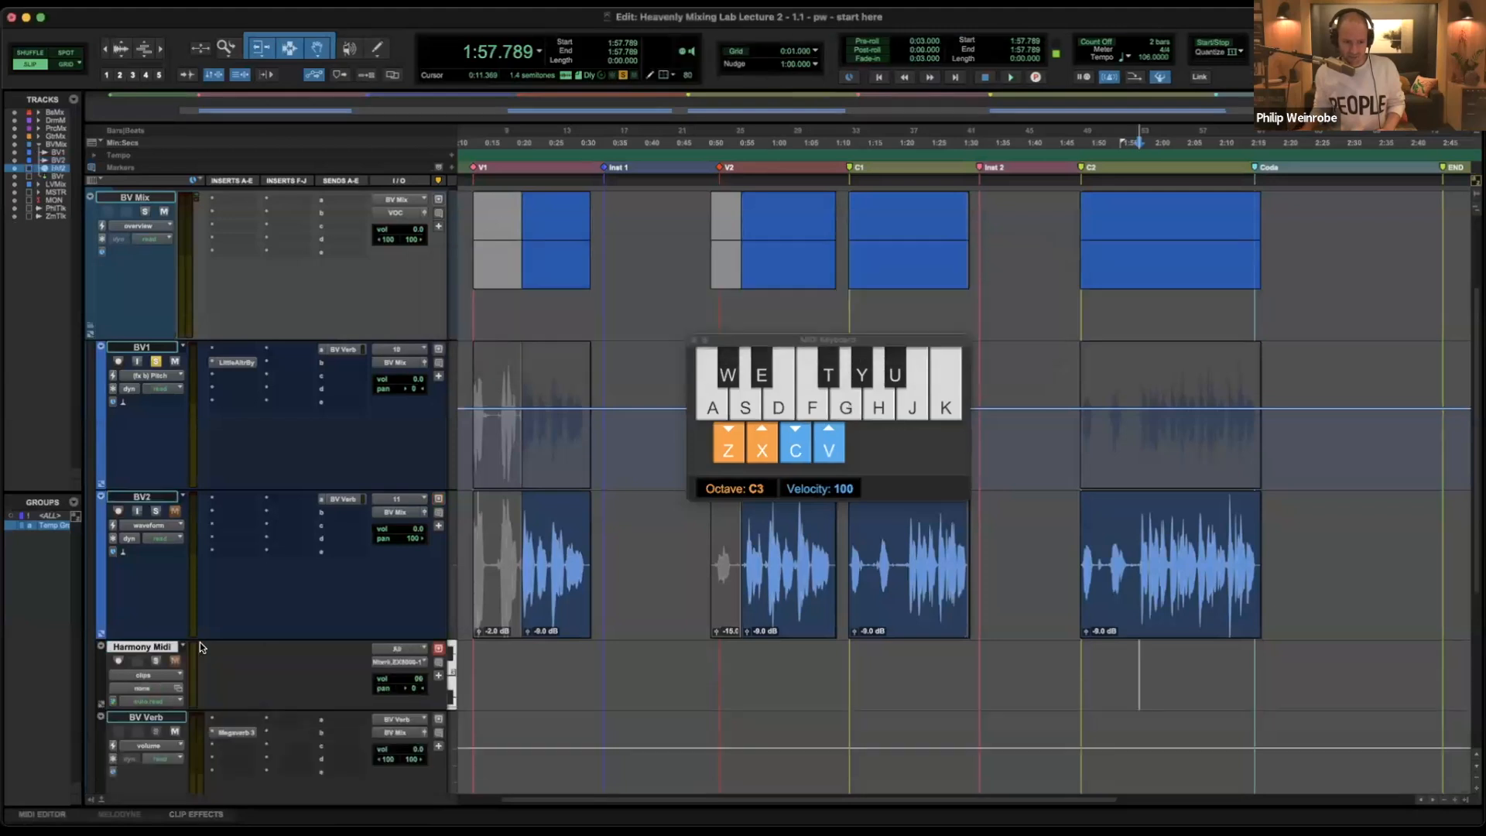
# Route the Harmony Midi track's output to Little AlterBoy 1 channel-1 and reopen the plug-in window above the MIDI Keyboard.
pyautogui.click(401, 658)
pyautogui.moveTo(448, 659)
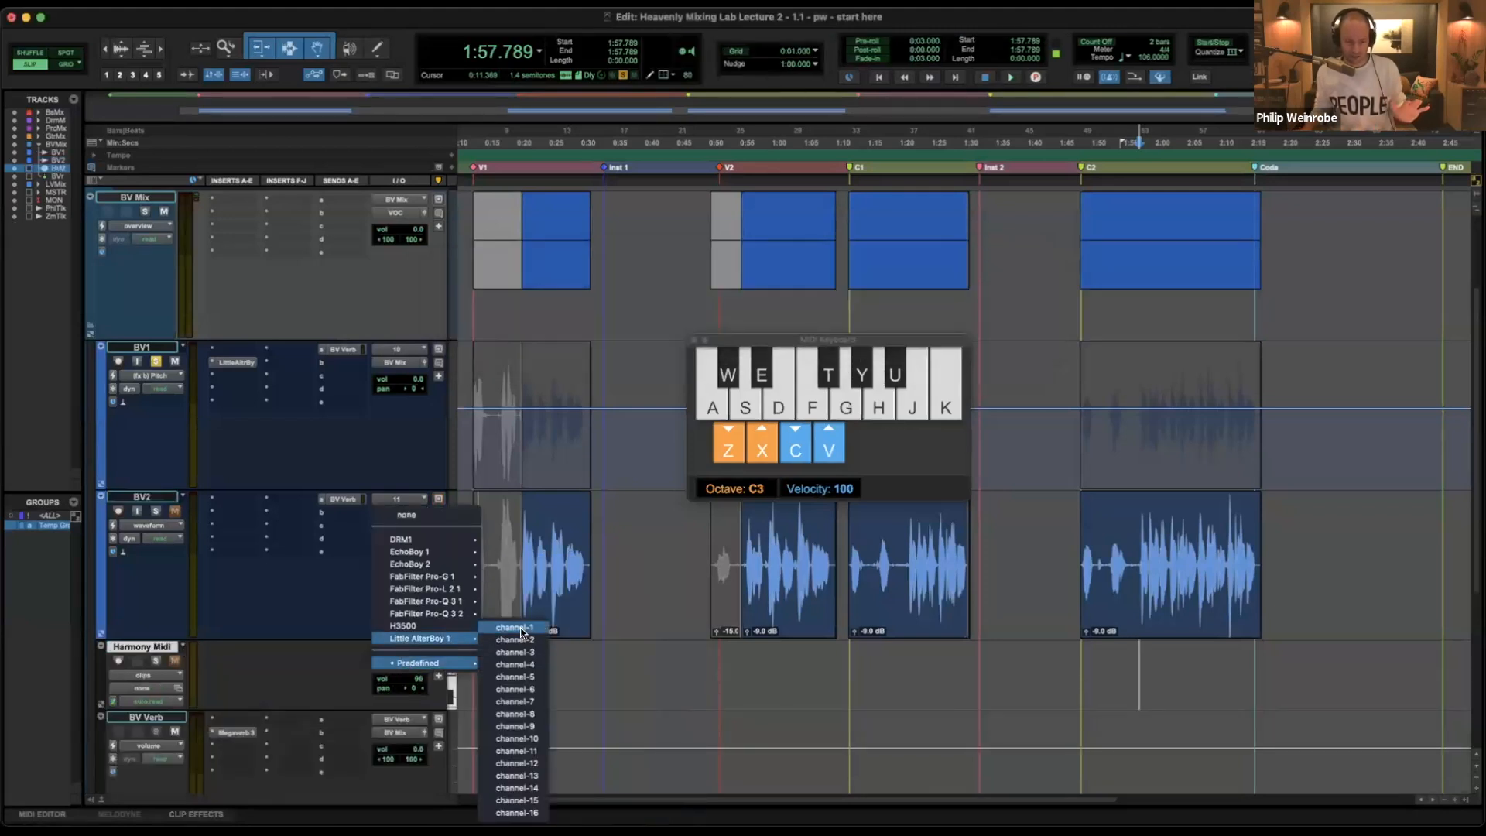
pyautogui.click(515, 638)
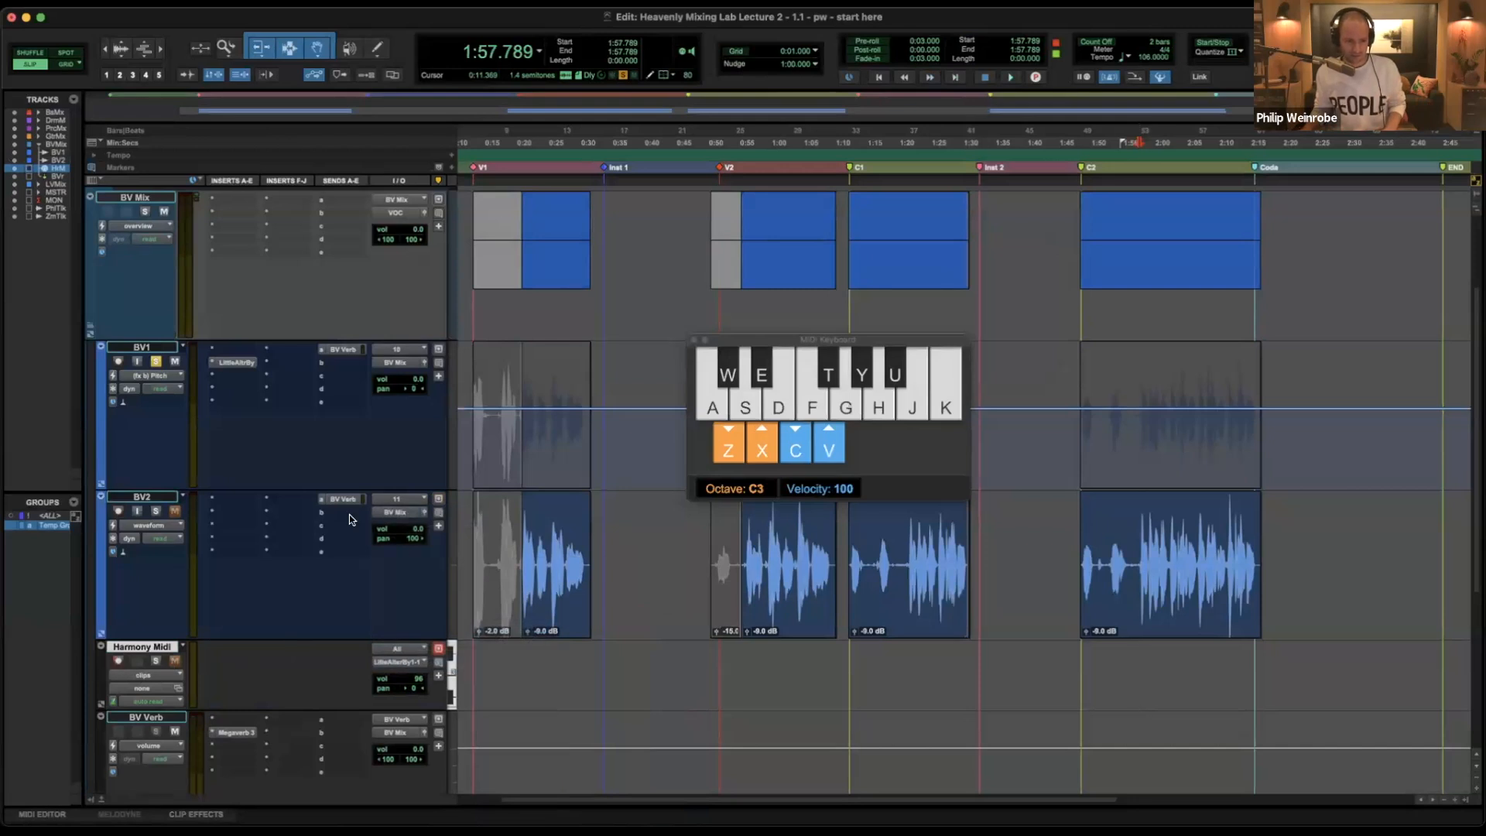
pyautogui.click(236, 363)
pyautogui.moveTo(594, 9); pyautogui.dragTo(907, 52)
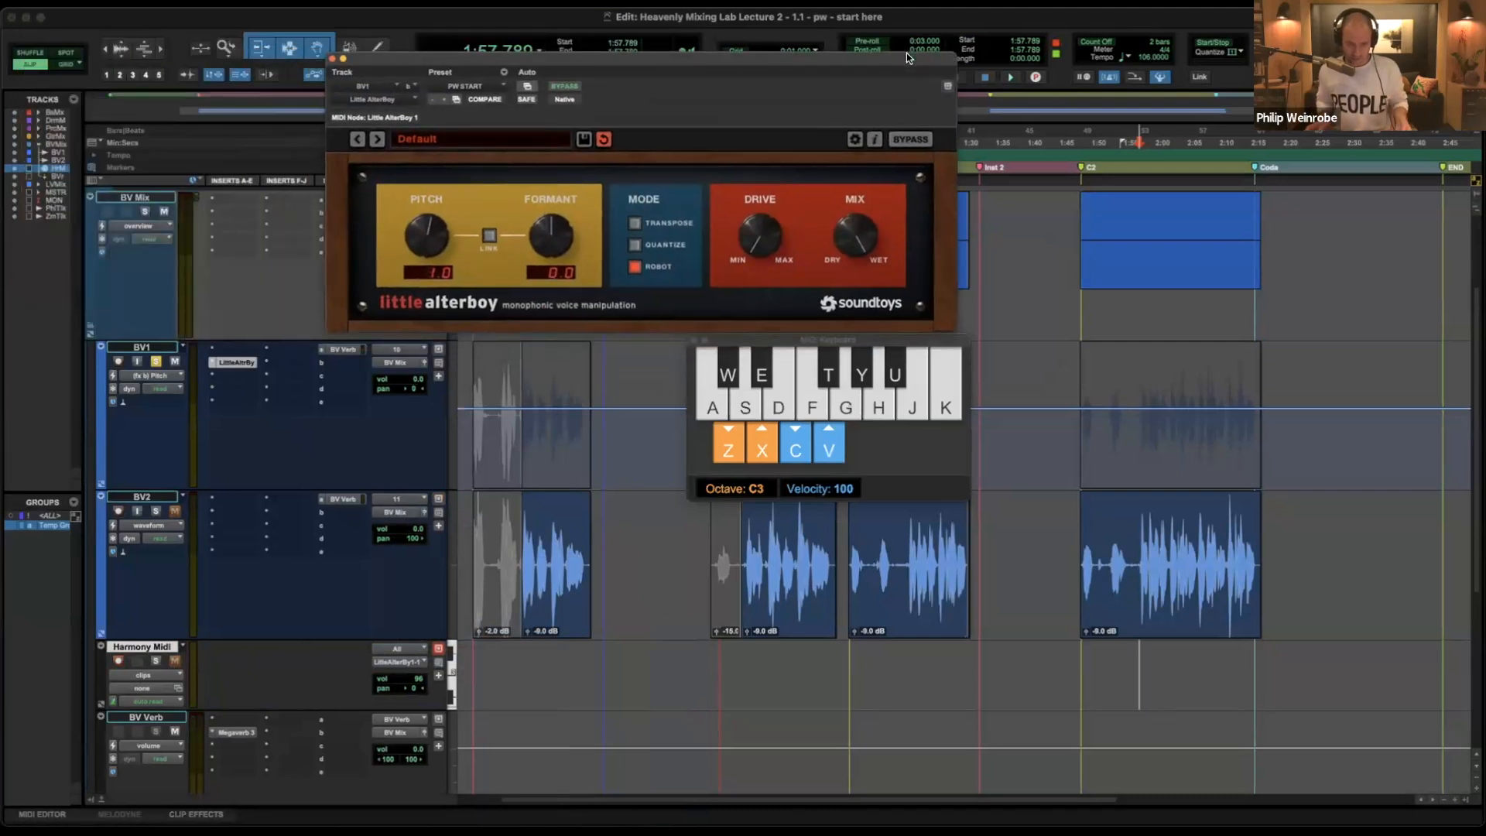
# Play various notes on the MIDI Keyboard to test their control of Little AlterBoy's pitch.
pyautogui.press('k')
pyautogui.press('t')
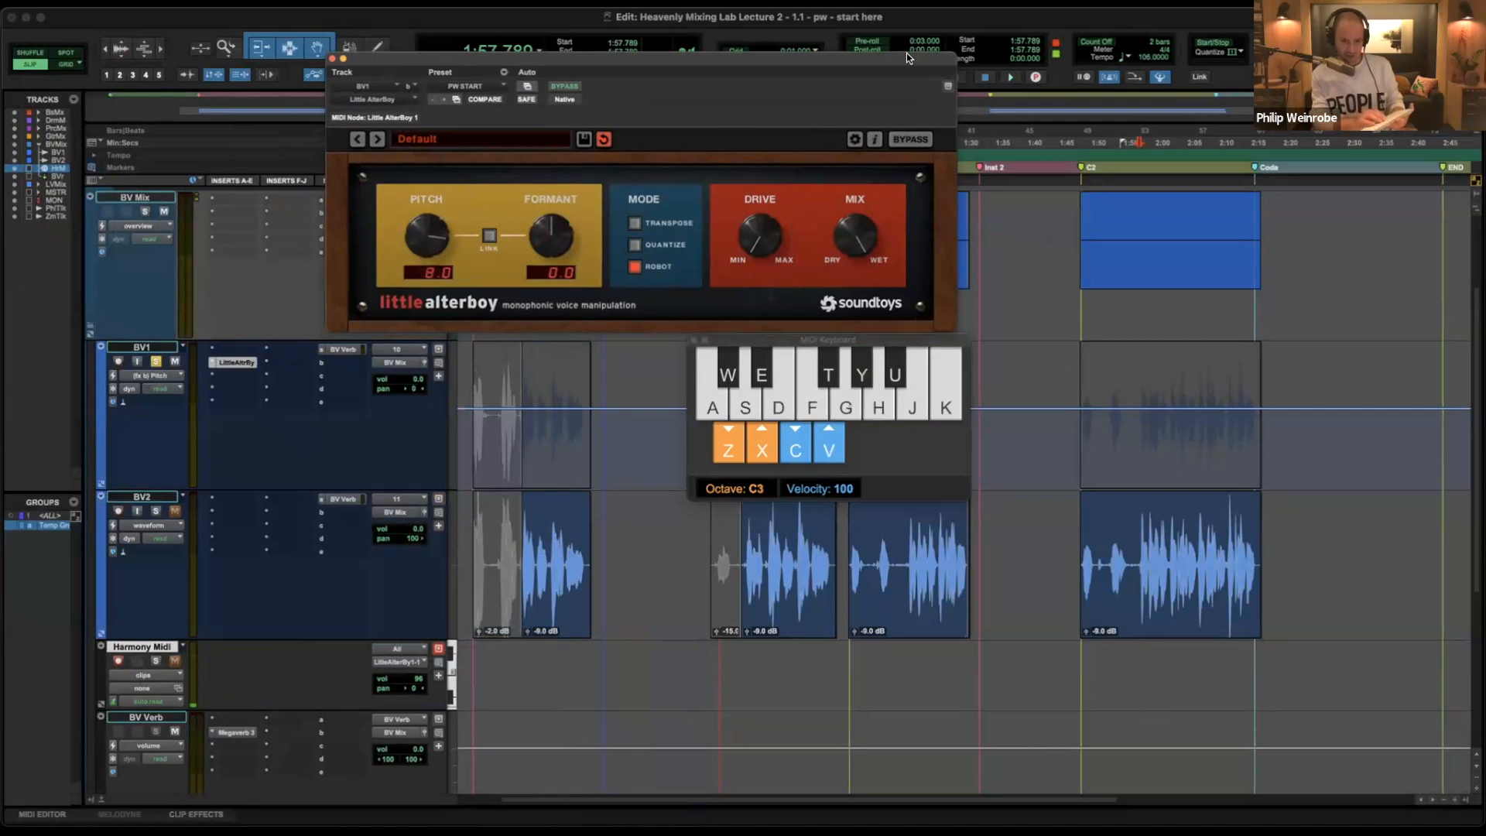
pyautogui.press('g')
pyautogui.press('e')
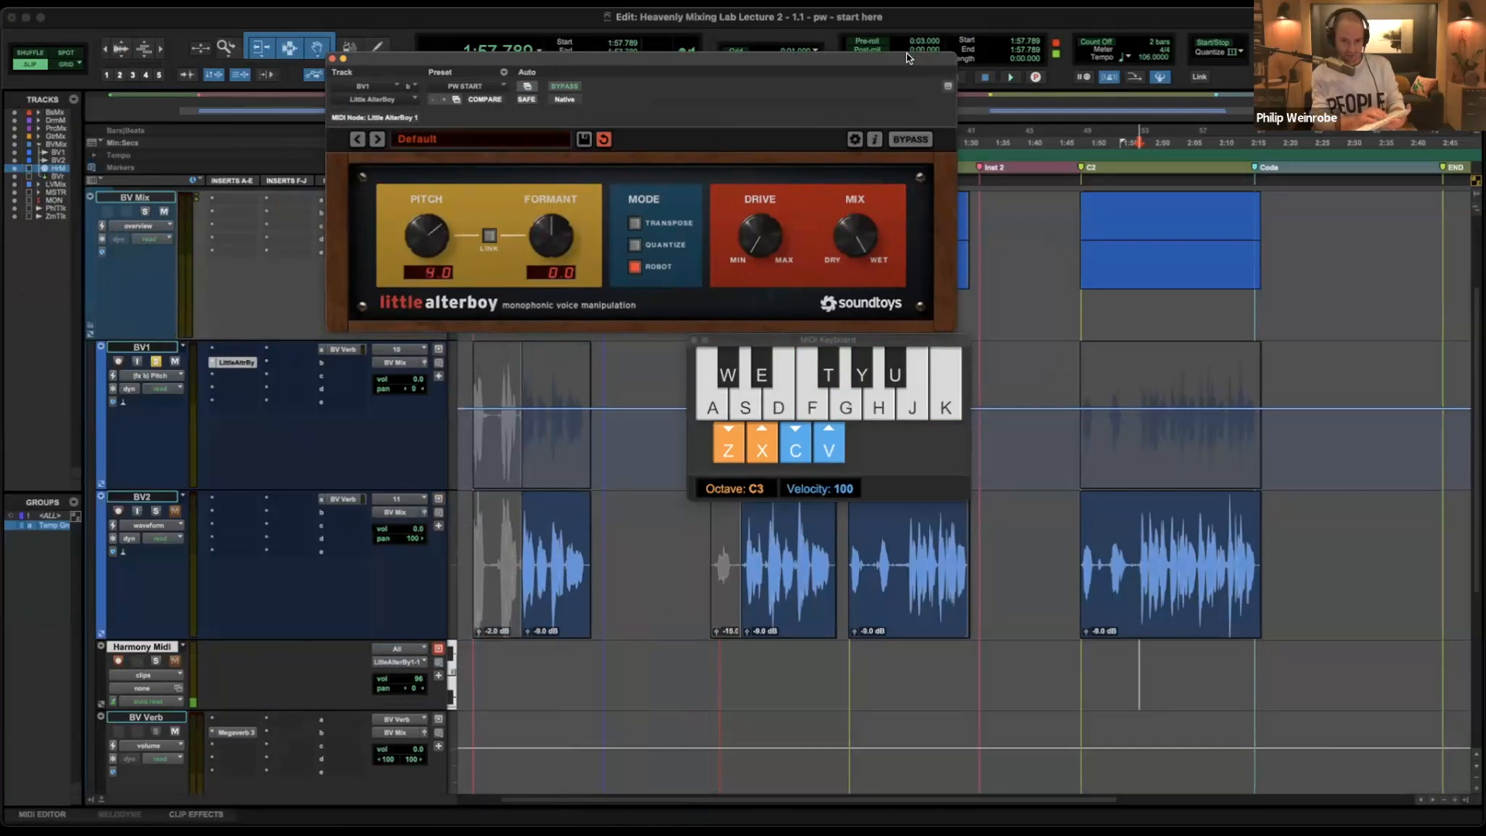
pyautogui.press('a')
pyautogui.press('s')
pyautogui.press('d')
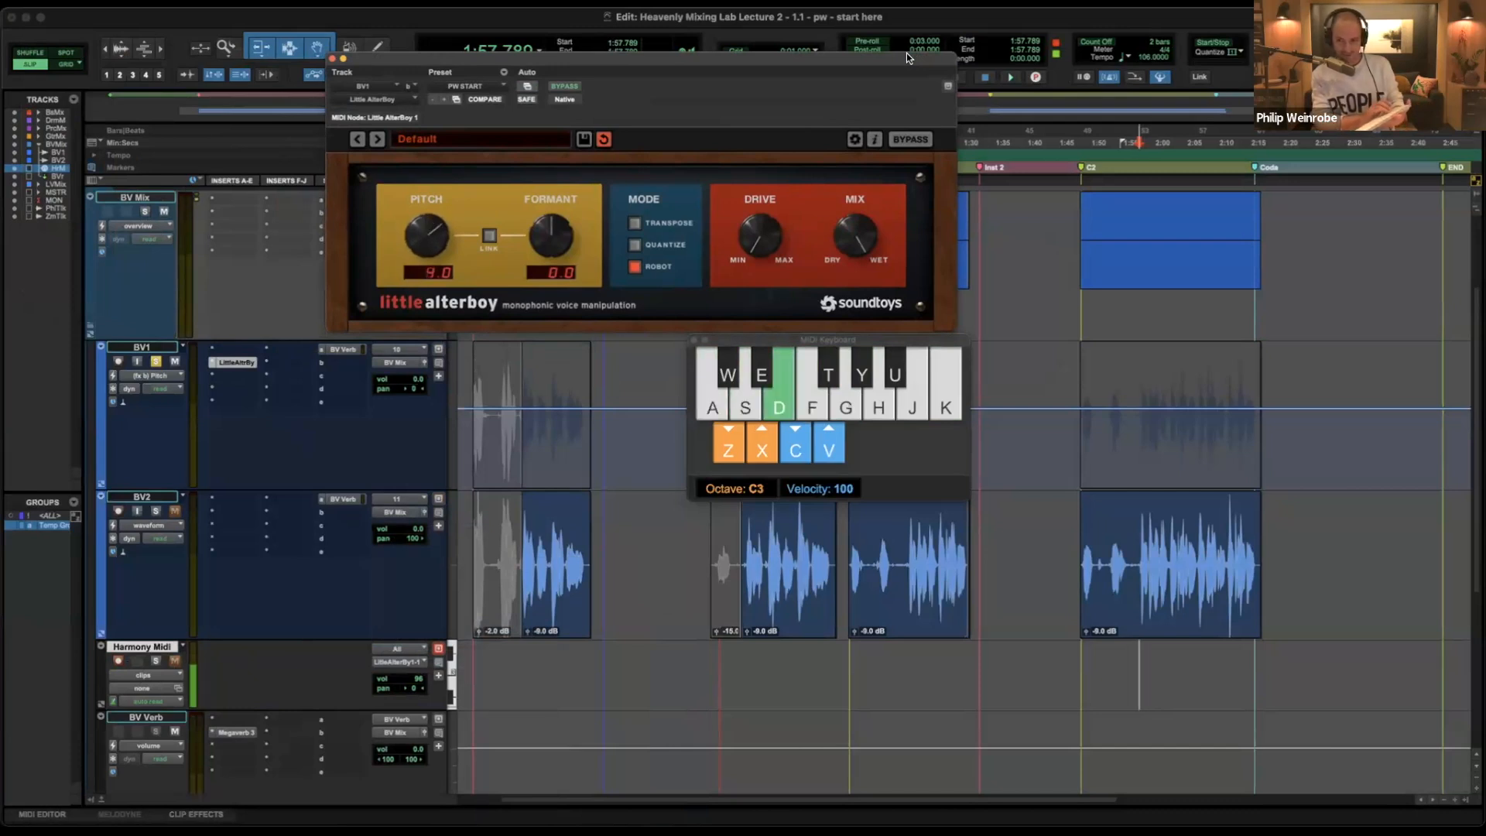
pyautogui.press('h')
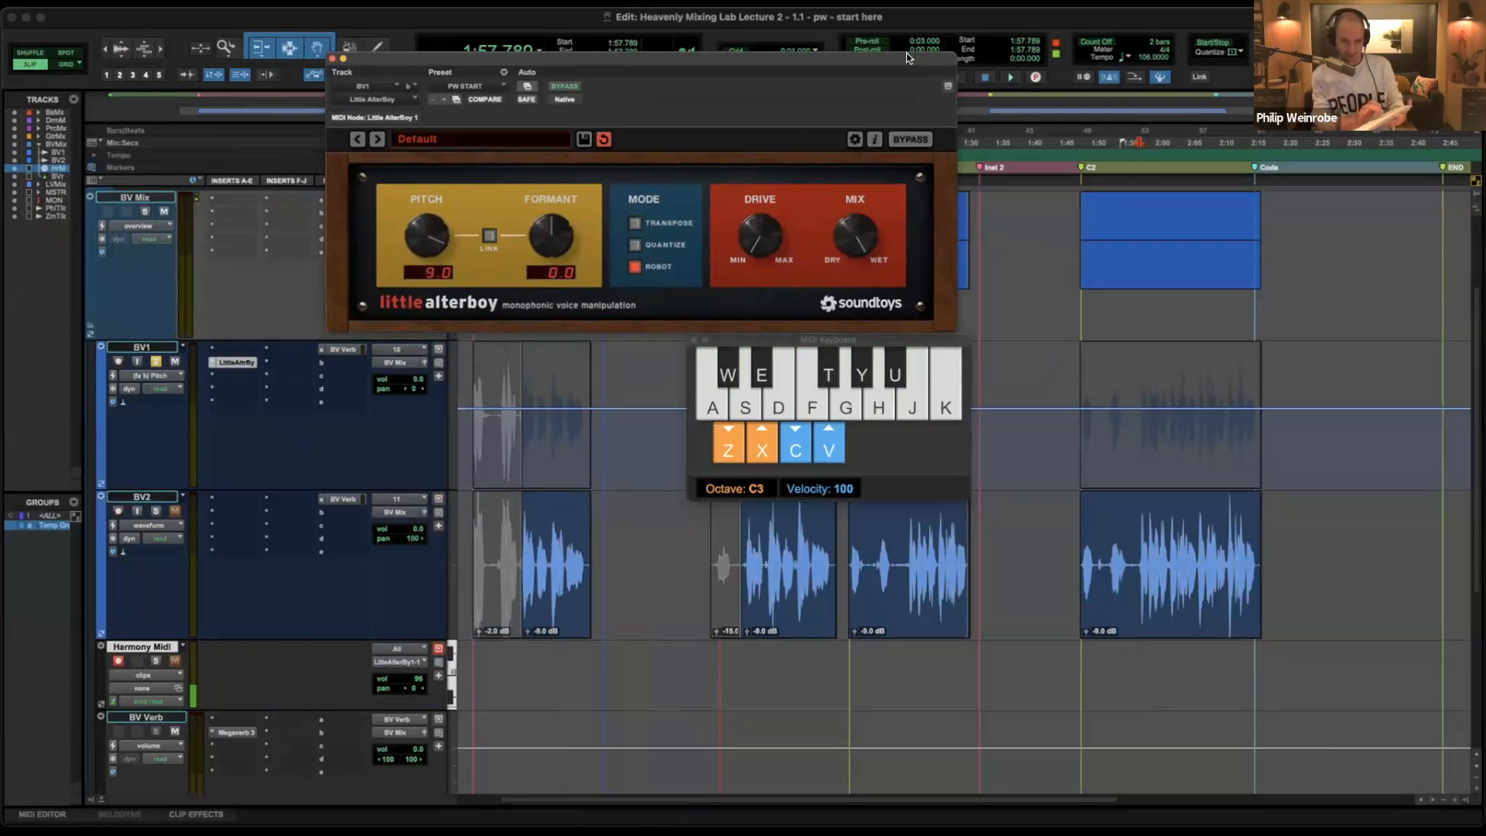
pyautogui.press('d')
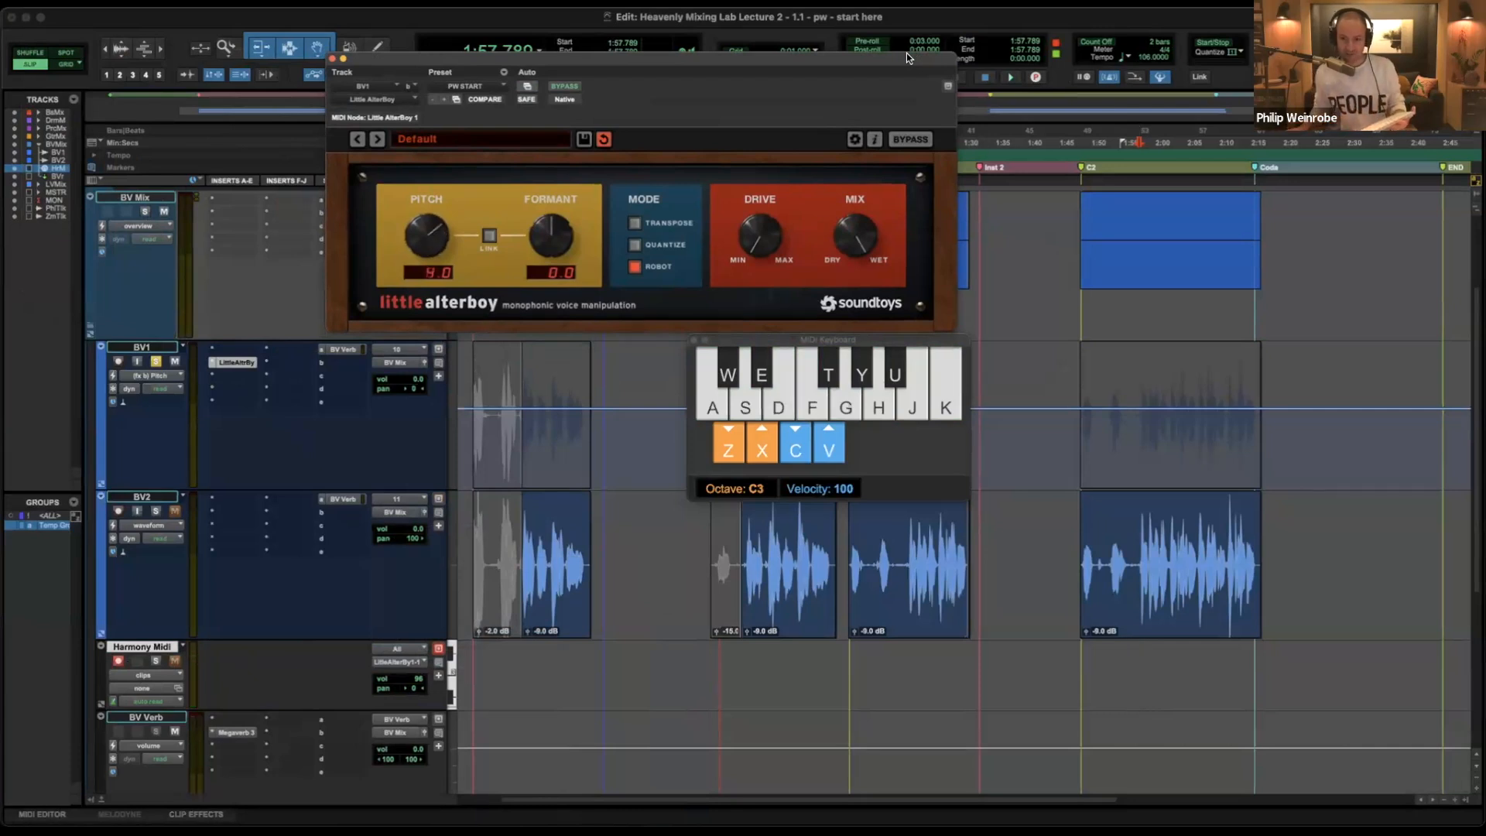
# Play chorus 2 from 1:58.016 while performing MIDI Keyboard notes across octaves to change BV1's robot pitch live.
pyautogui.click(1139, 419)
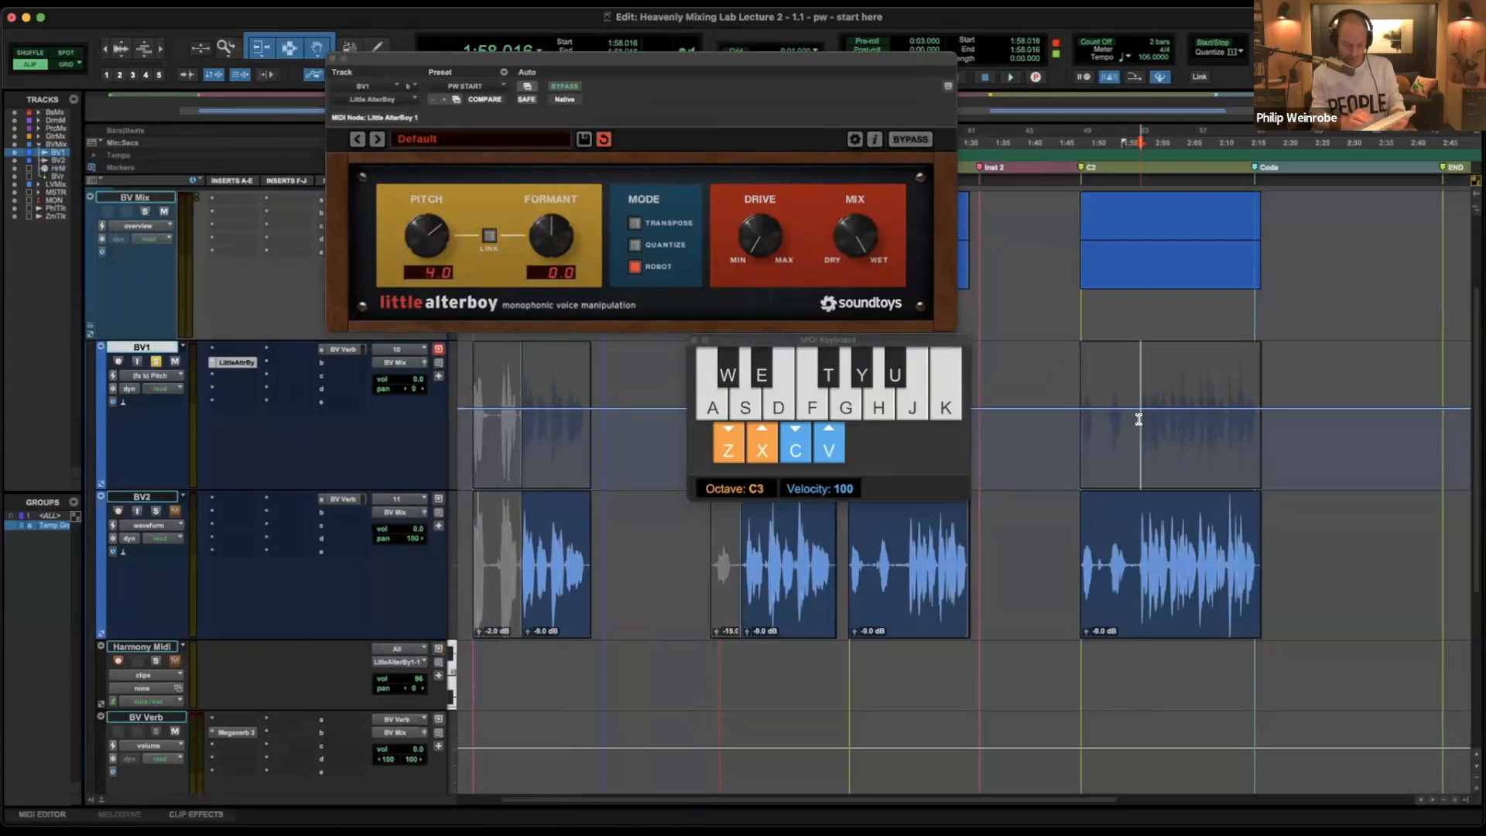
pyautogui.press('space')
pyautogui.press('d')
pyautogui.press('s')
pyautogui.press('f')
pyautogui.press('d')
pyautogui.press('h')
pyautogui.press('z')
pyautogui.press('z')
pyautogui.press('h')
pyautogui.press('g')
pyautogui.press('f')
pyautogui.press('f')
pyautogui.press('g')
pyautogui.press('h')
pyautogui.press('x')
pyautogui.press('x')
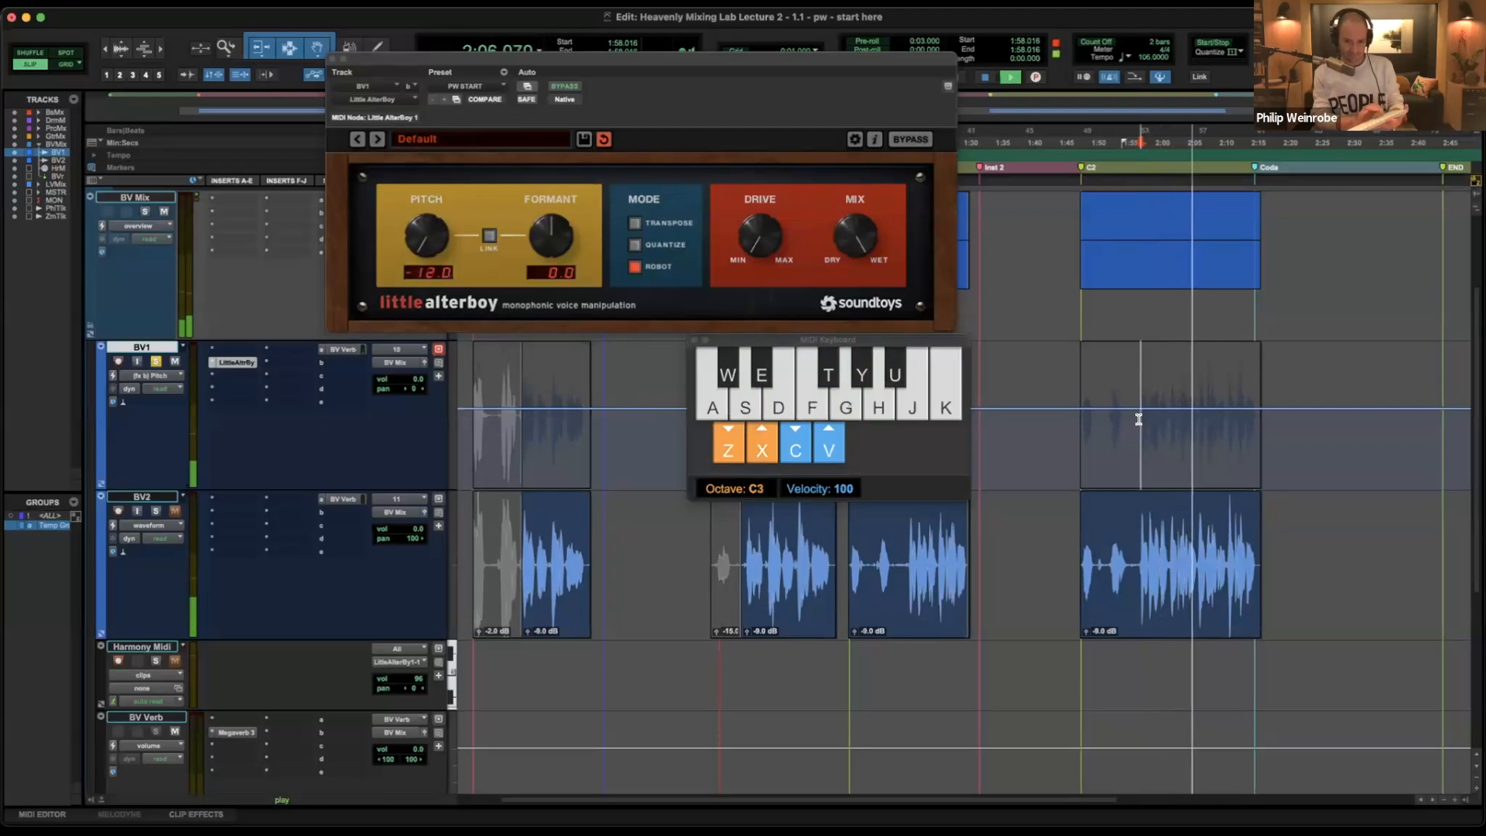
pyautogui.press('space')
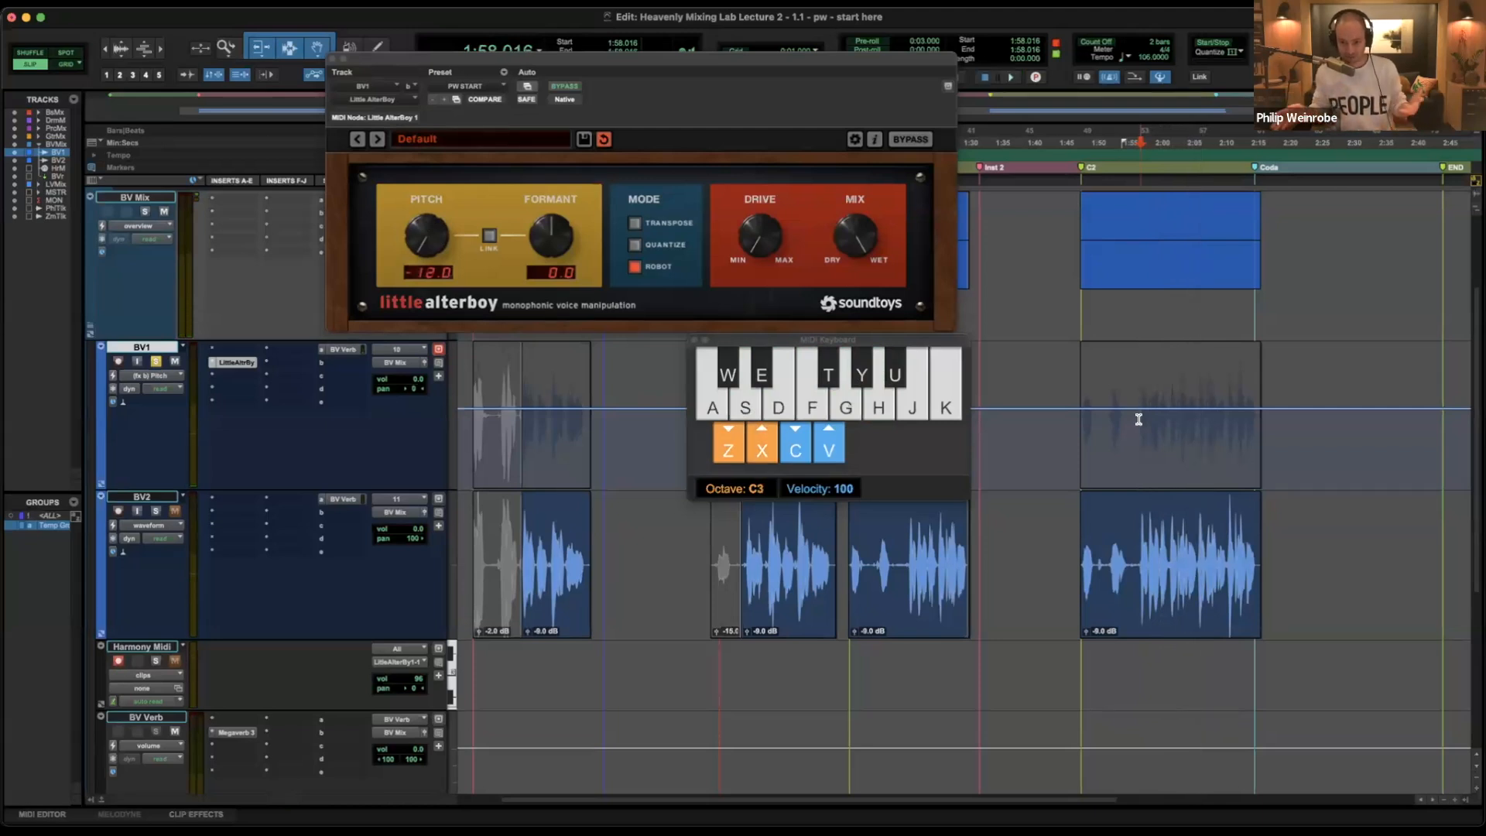
# Reset Little AlterBoy's pitch on BV1 to 0.0.
pyautogui.click(442, 247)
pyautogui.keyDown('alt'); pyautogui.click(436, 242); pyautogui.keyUp('alt')
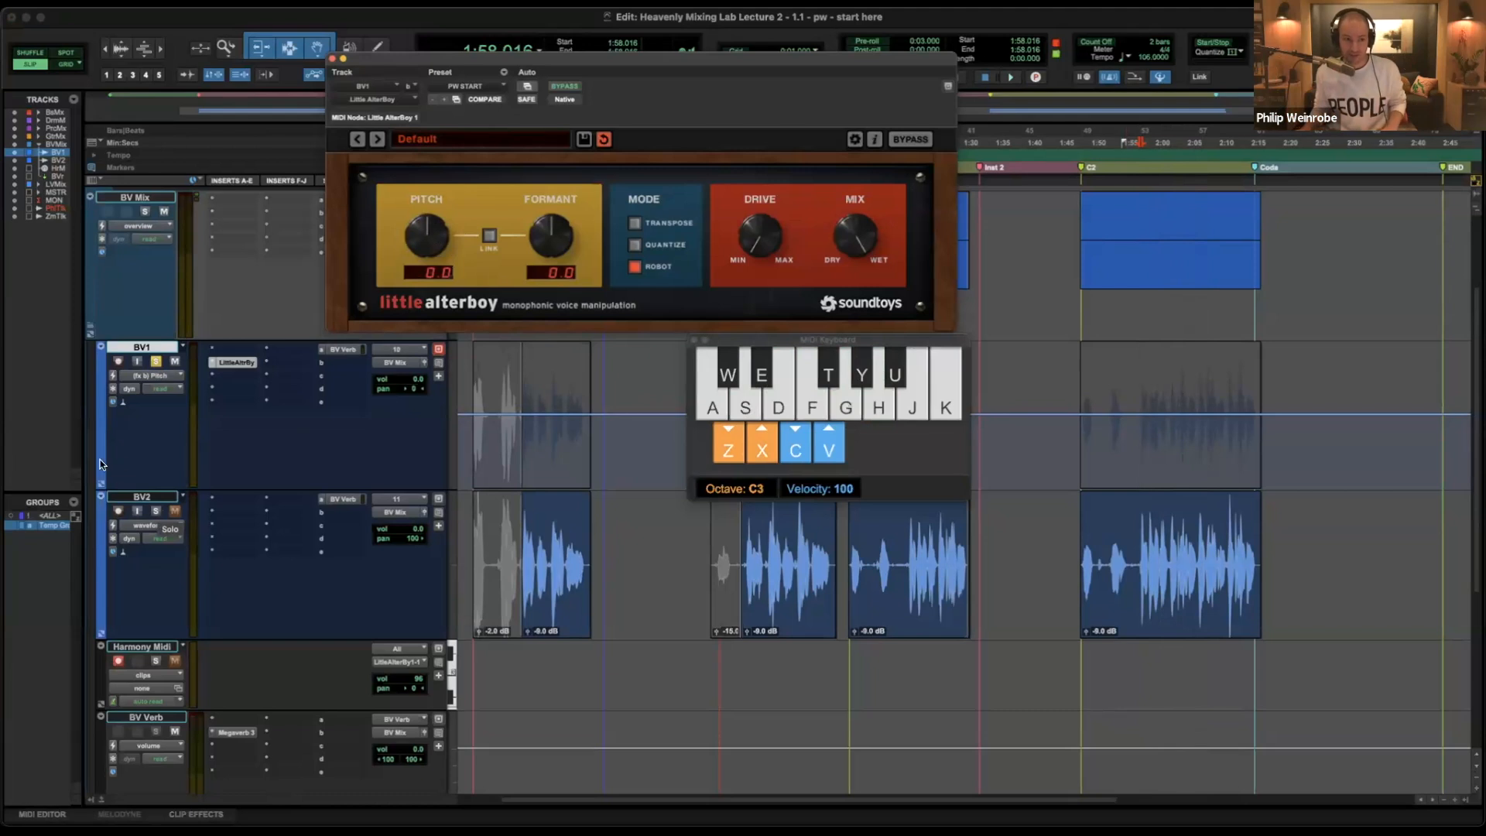
# Remove Little AlterBoy from the BV1 track and close the MIDI Keyboard with both BV1 and BV2 selected.
pyautogui.click(210, 365)
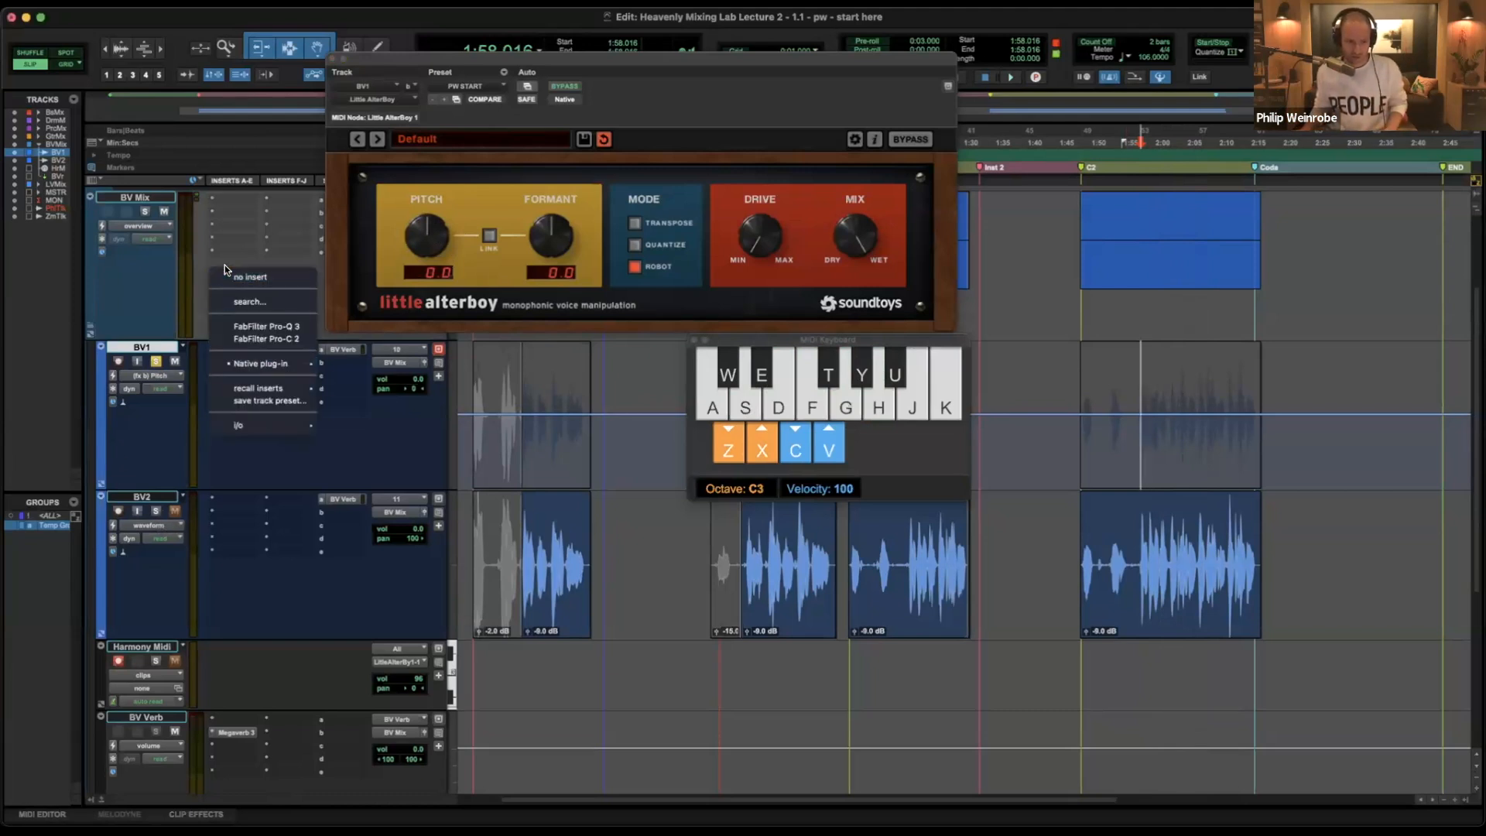
pyautogui.click(225, 277)
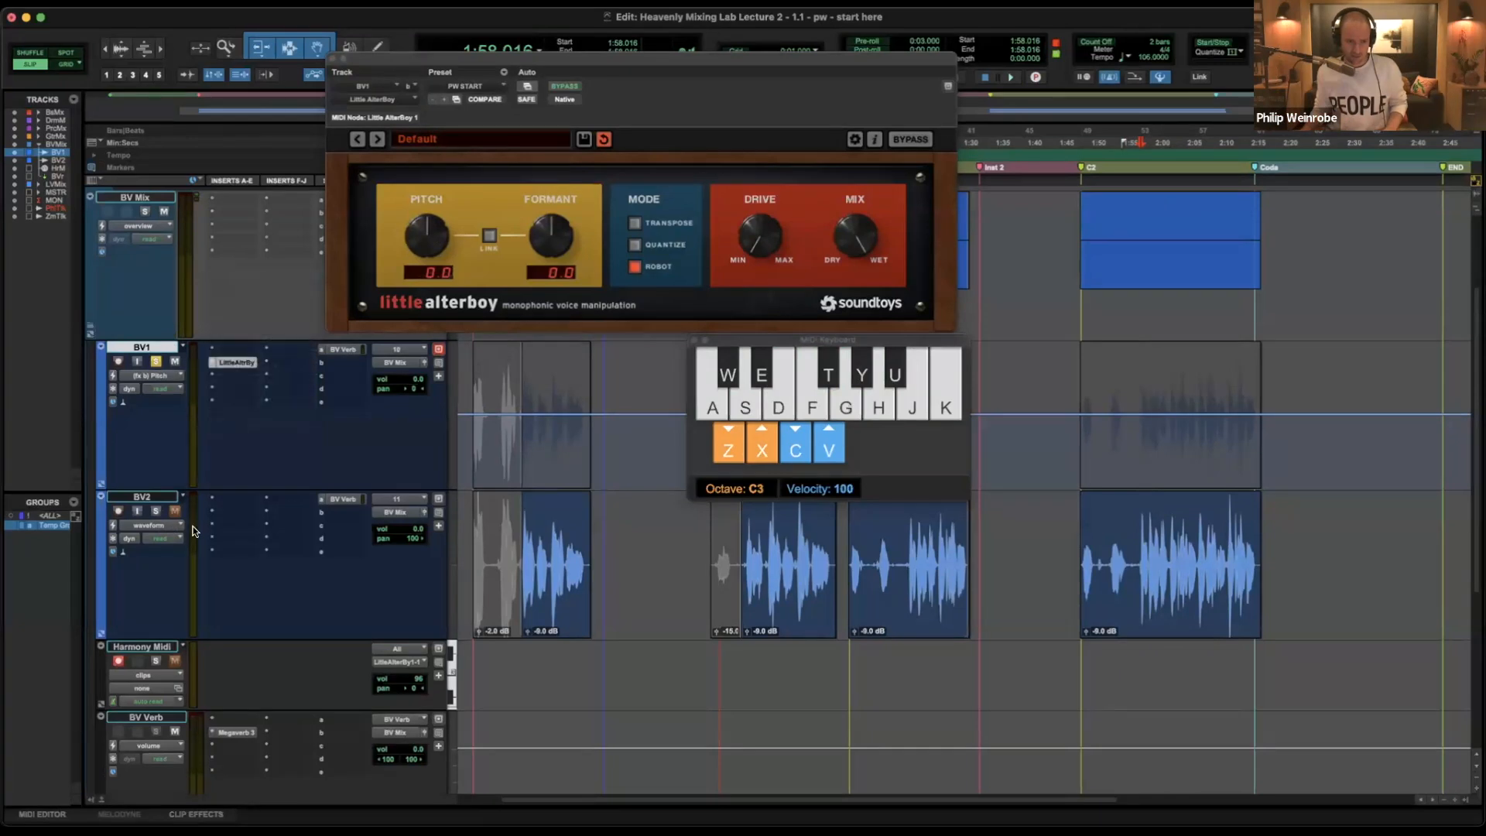
pyautogui.keyDown('shift'); pyautogui.click(158, 496); pyautogui.keyUp('shift')
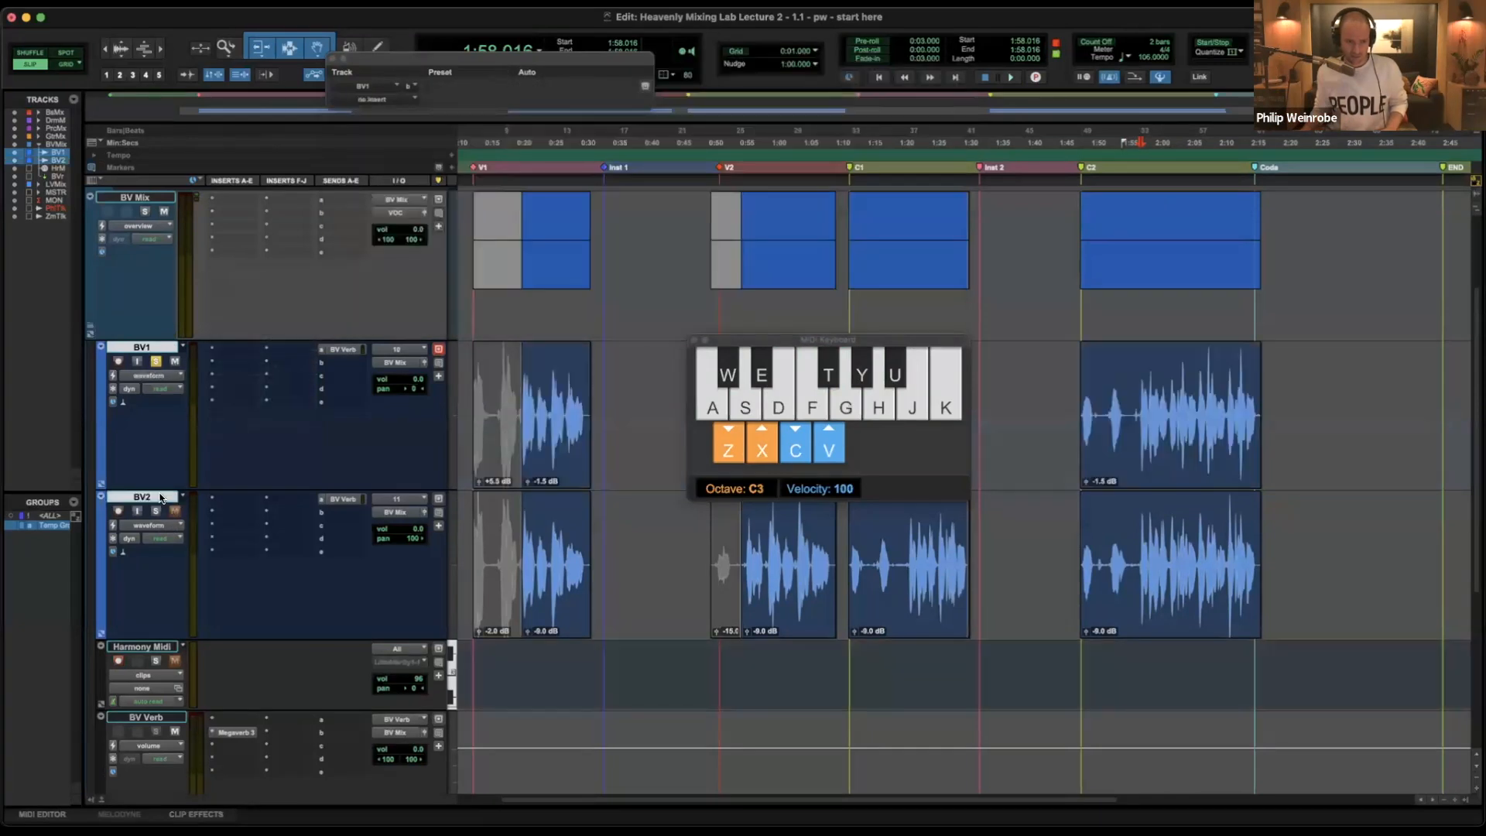
pyautogui.click(694, 340)
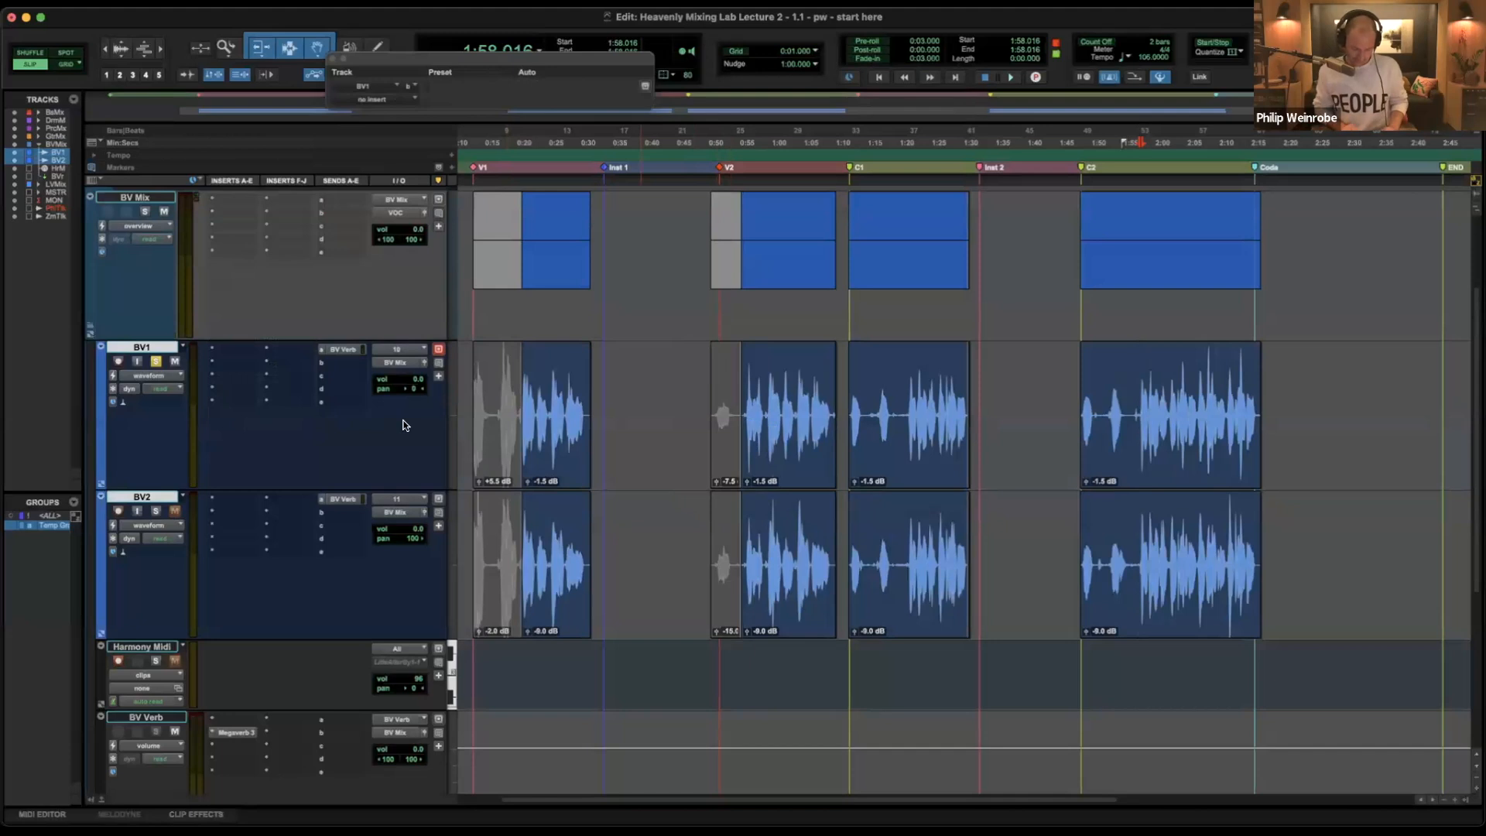
# Send BV1 and BV2 to a new stereo aux input named Alter BV and insert Little AlterBoy (stereo) on it.
pyautogui.hotkey('ctrl', 'alt', 'Up')
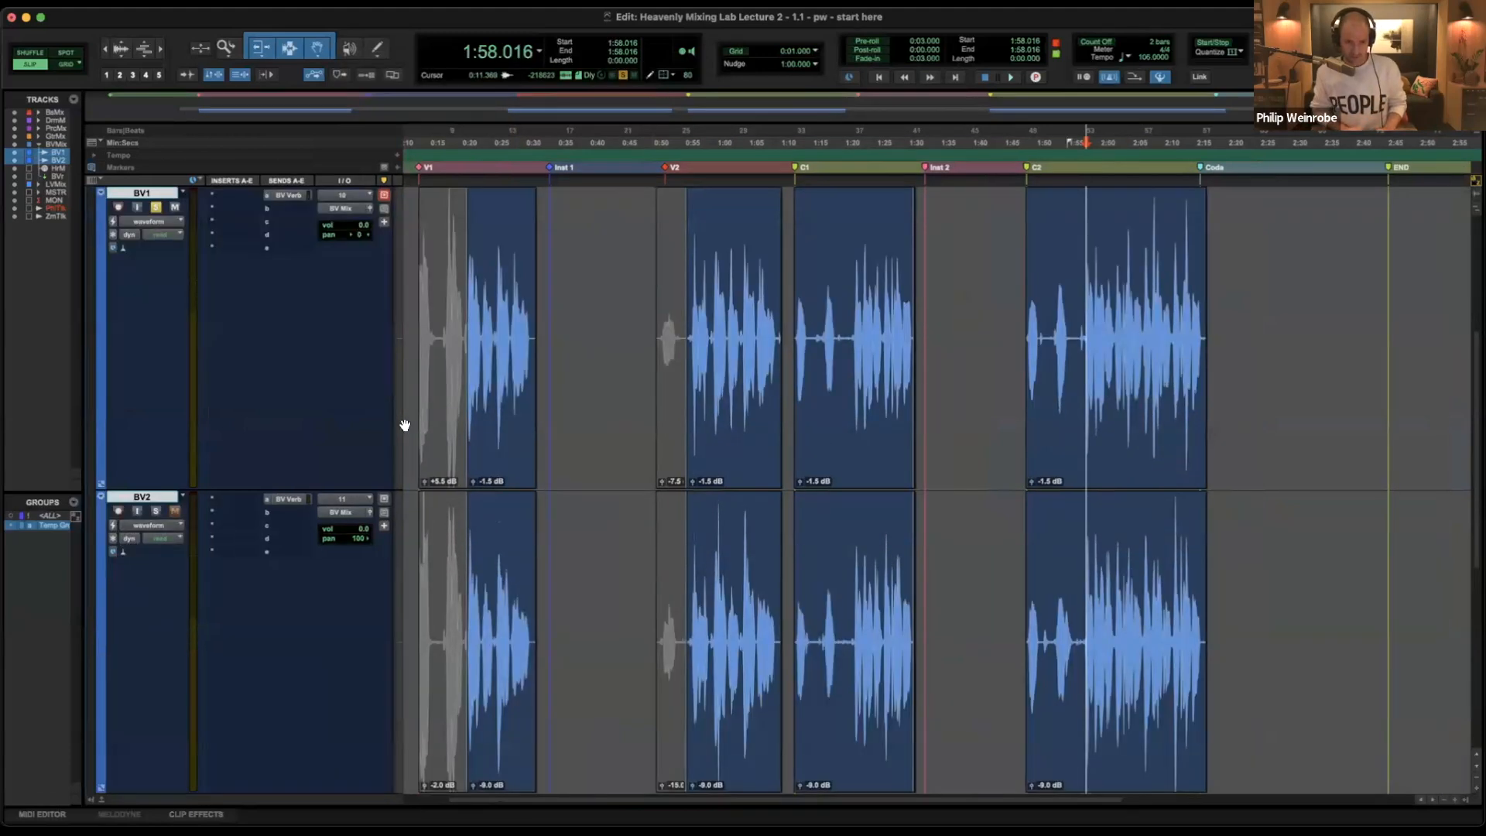
pyautogui.hotkey('ctrl', 'shift', 'n')
pyautogui.write('H')
pyautogui.write('lter BV')
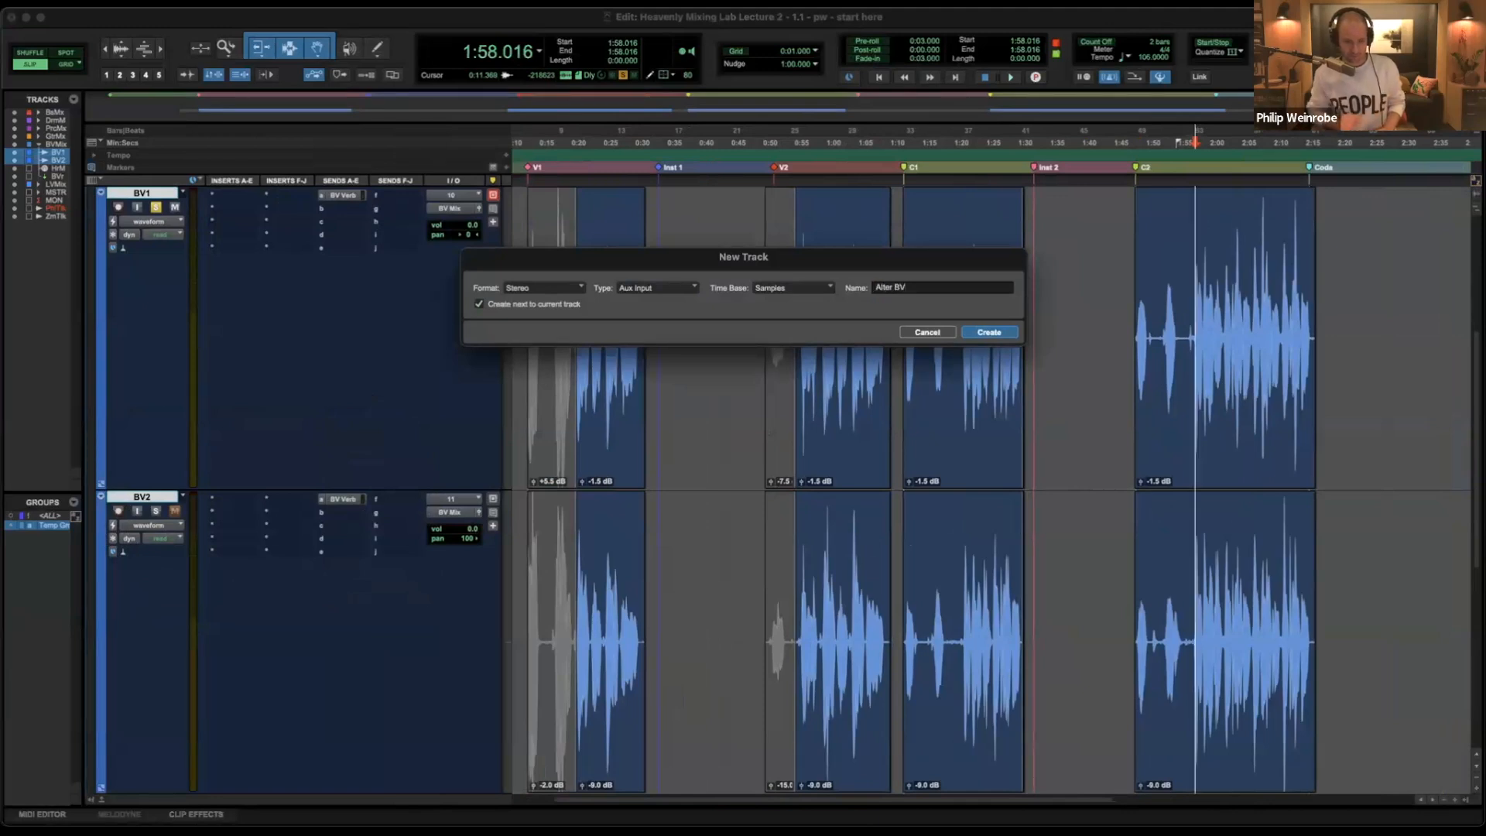
pyautogui.press('Return')
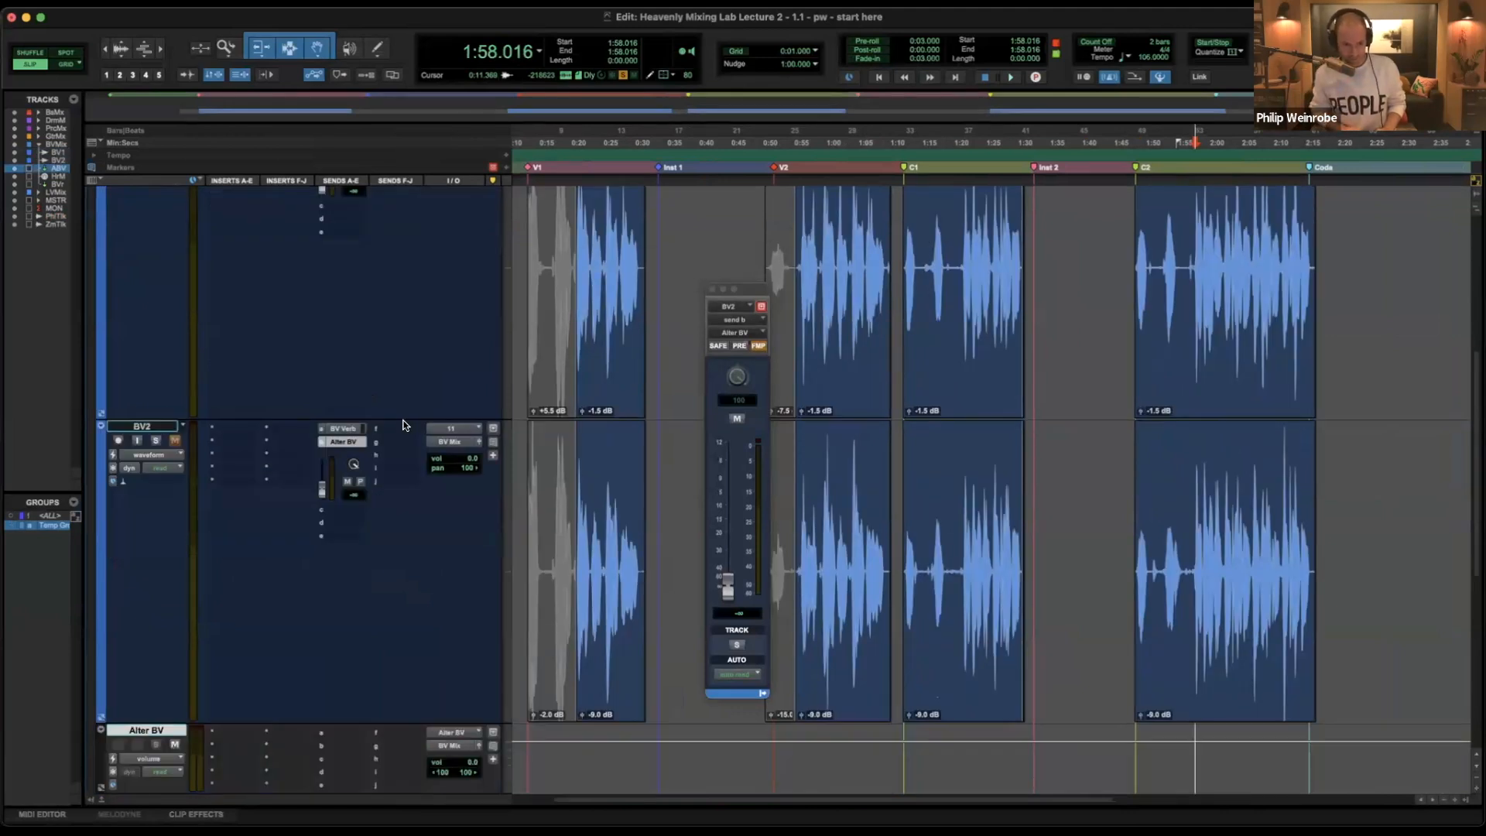
pyautogui.write('alter')
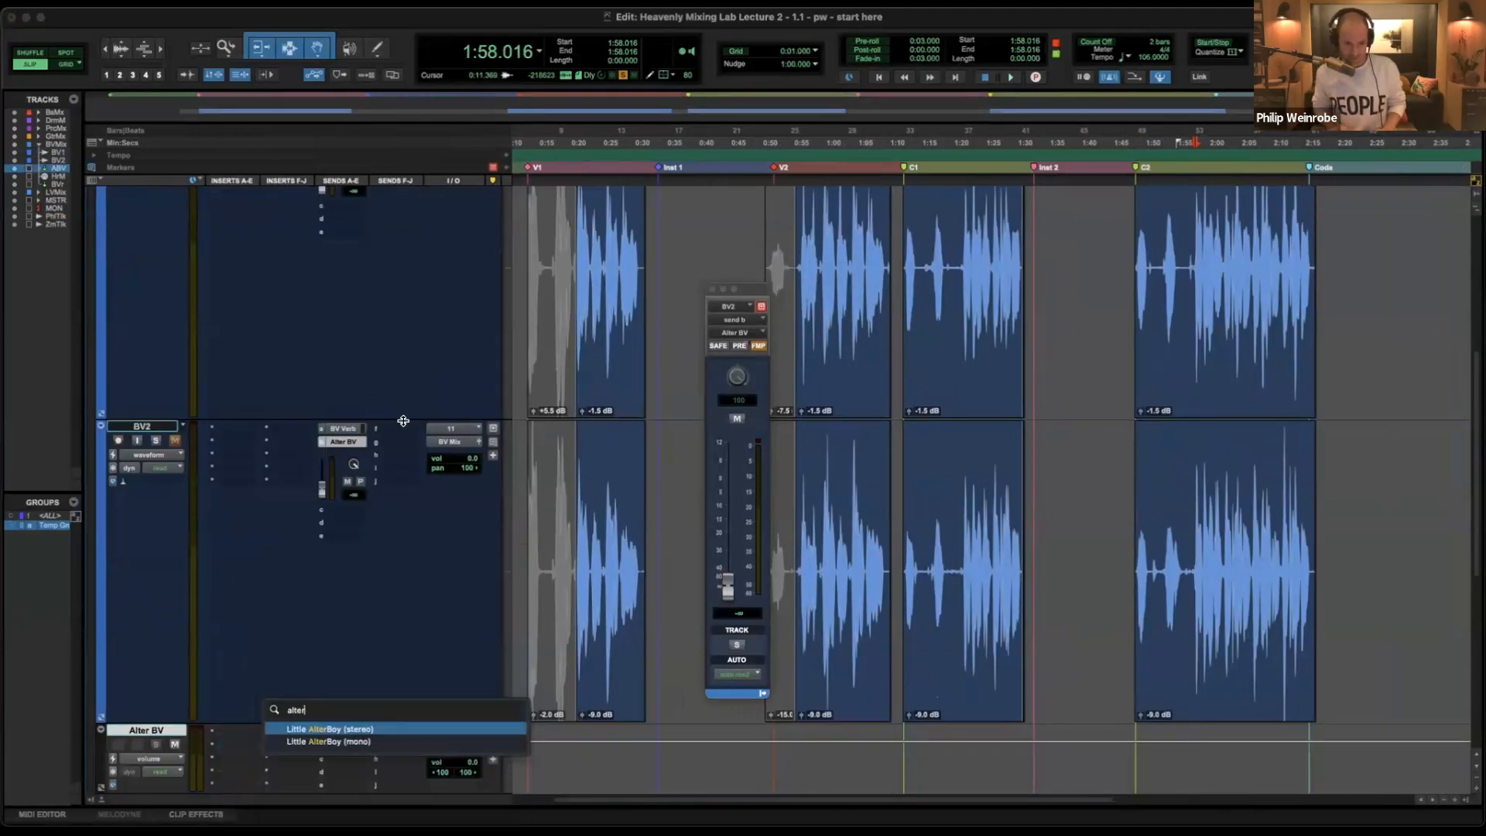
pyautogui.press('Return')
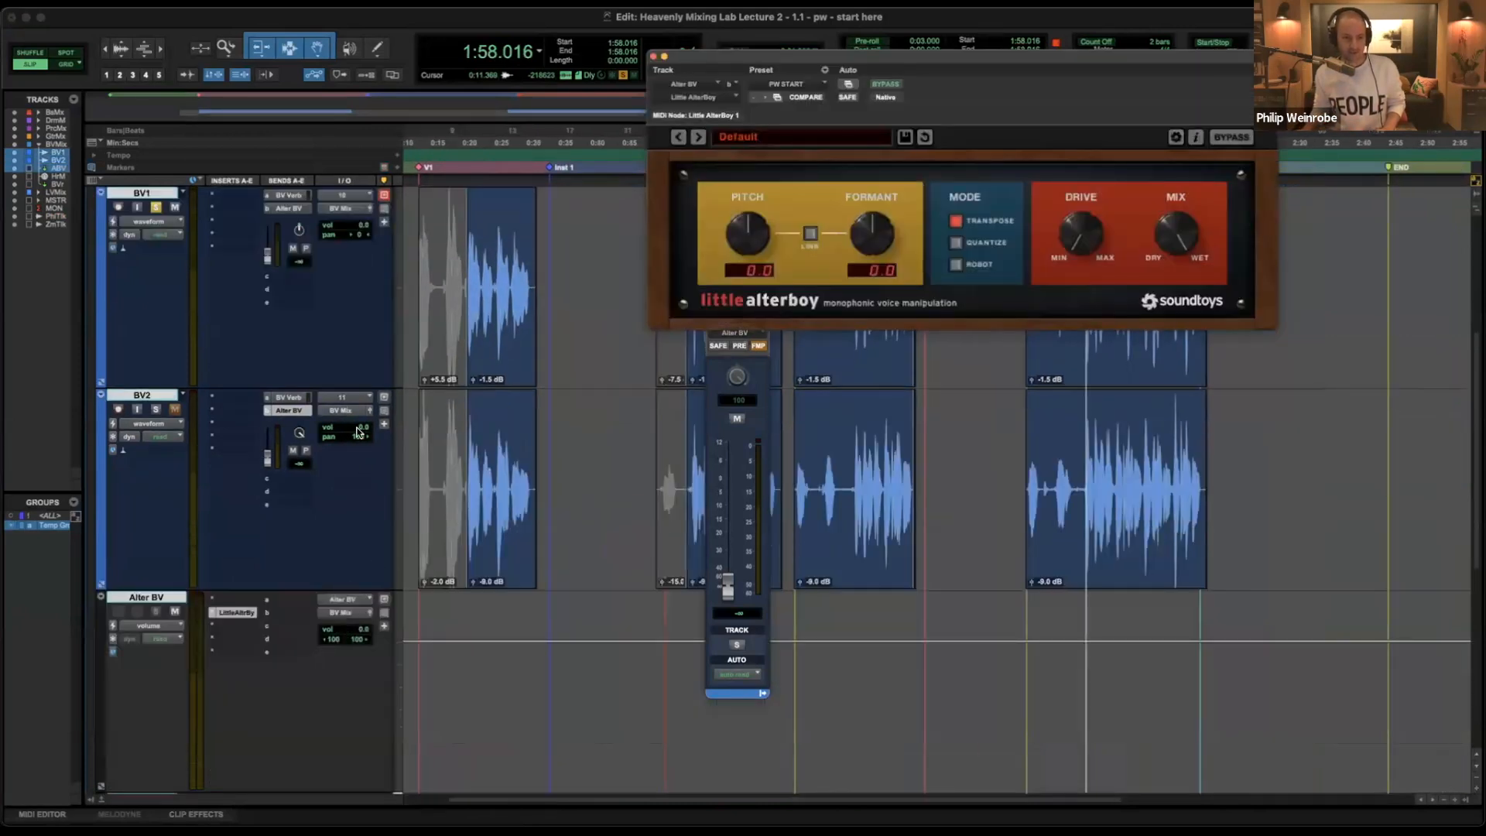
# Set the Alter BV sends on BV1 and BV2 to 0.0 dB and pan BV1's send independently to -100.
pyautogui.keyDown('alt'); pyautogui.click(268, 458); pyautogui.keyUp('alt')
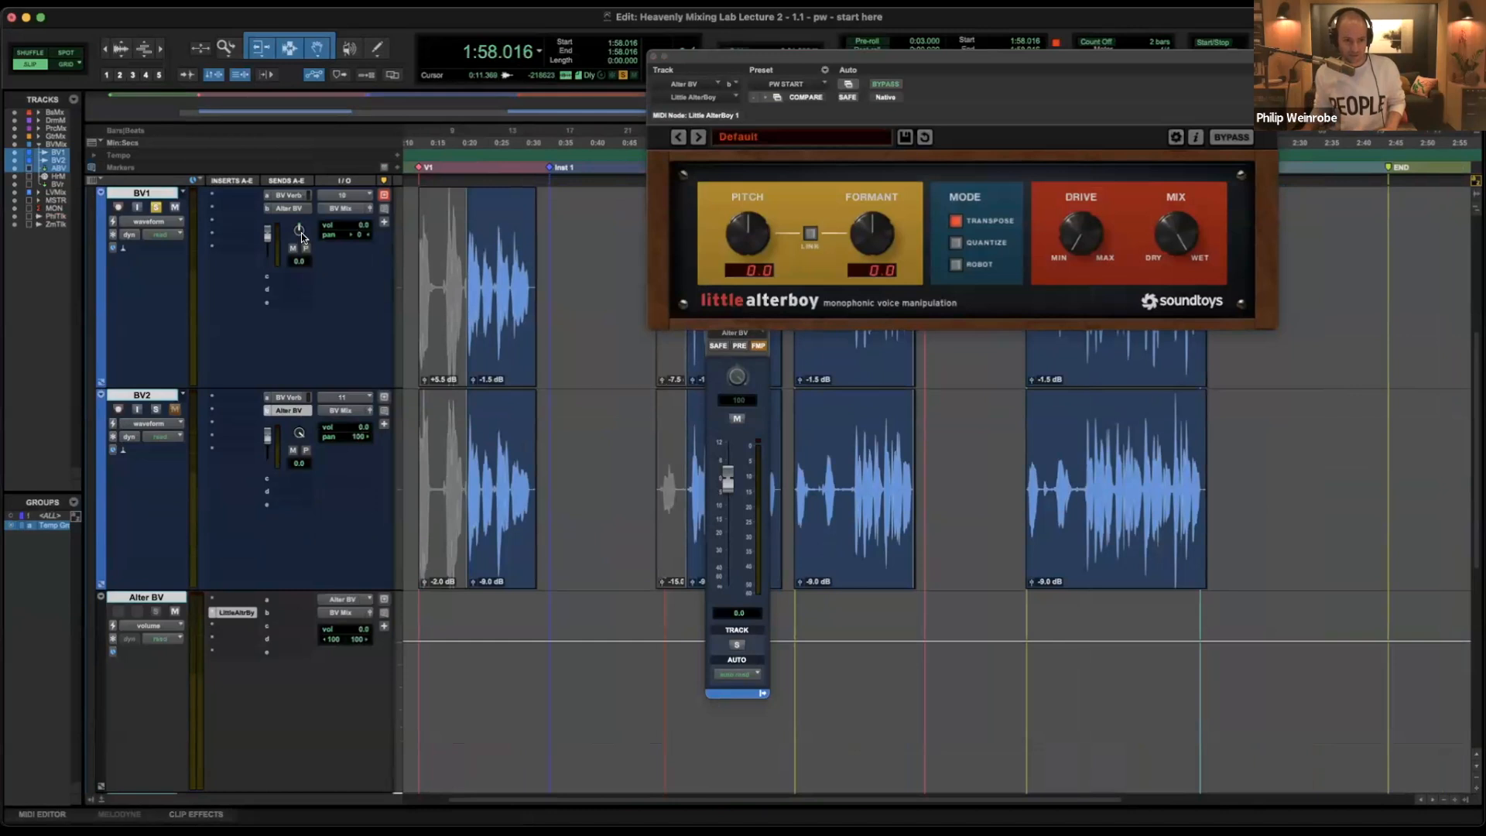
pyautogui.click(293, 206)
pyautogui.click(759, 346)
pyautogui.moveTo(738, 377); pyautogui.dragTo(731, 580)
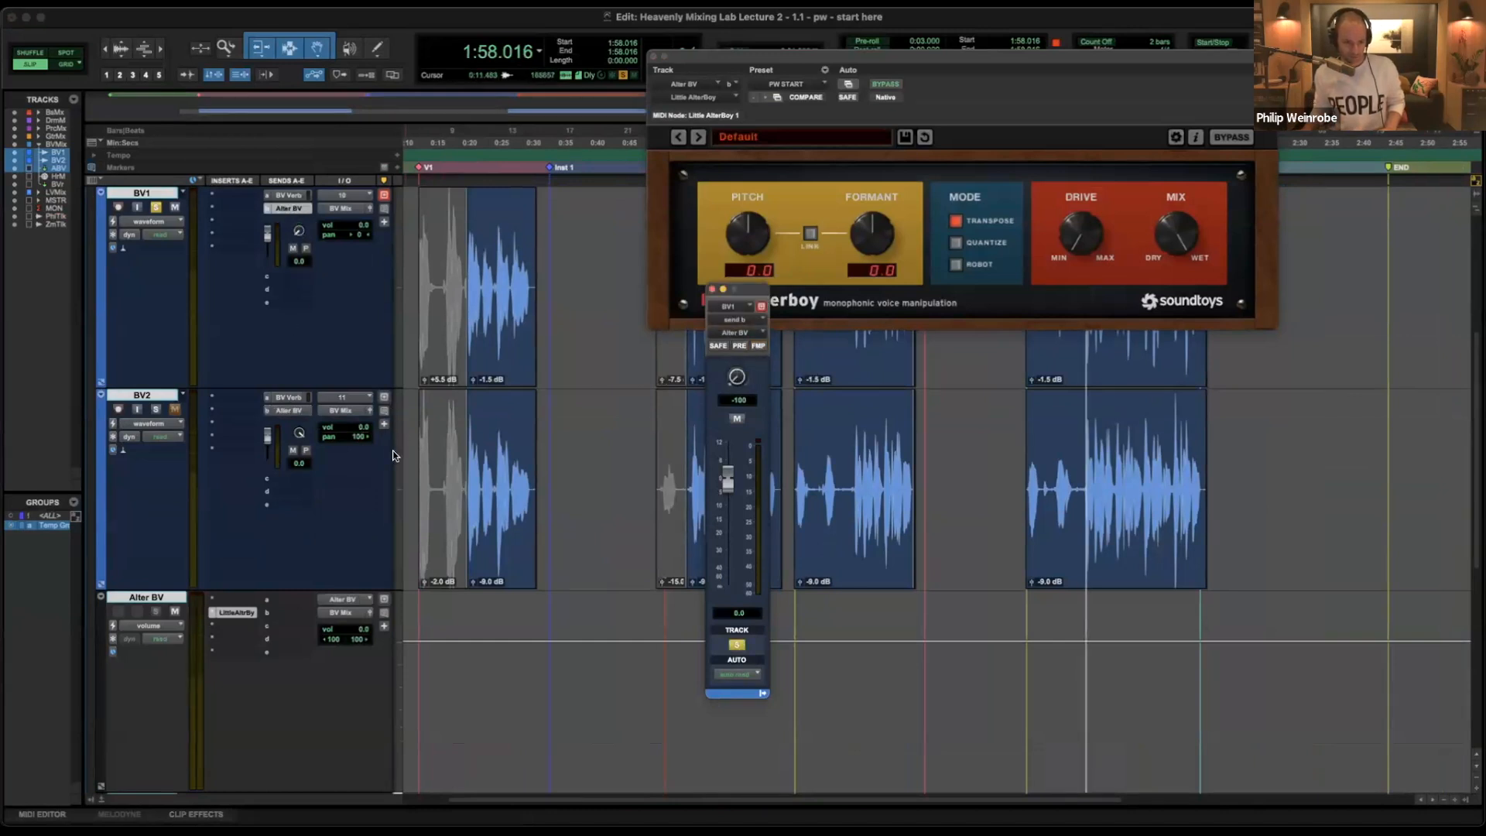
# Route the Harmony Midi track's output to the Little AlterBoy 1 plug-in on Alter BV.
pyautogui.scroll(-3, 286, 659)
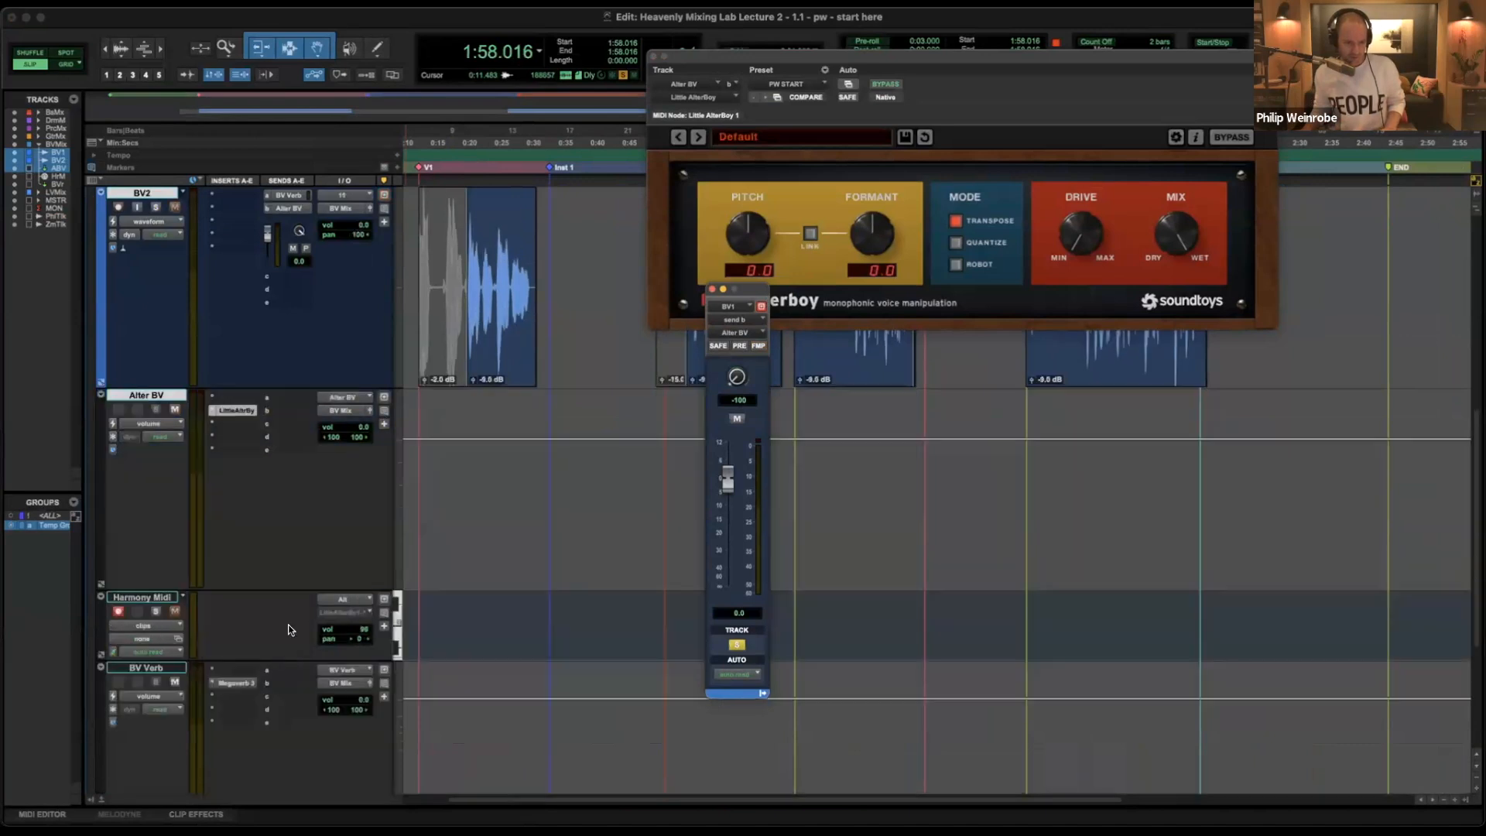
pyautogui.click(340, 610)
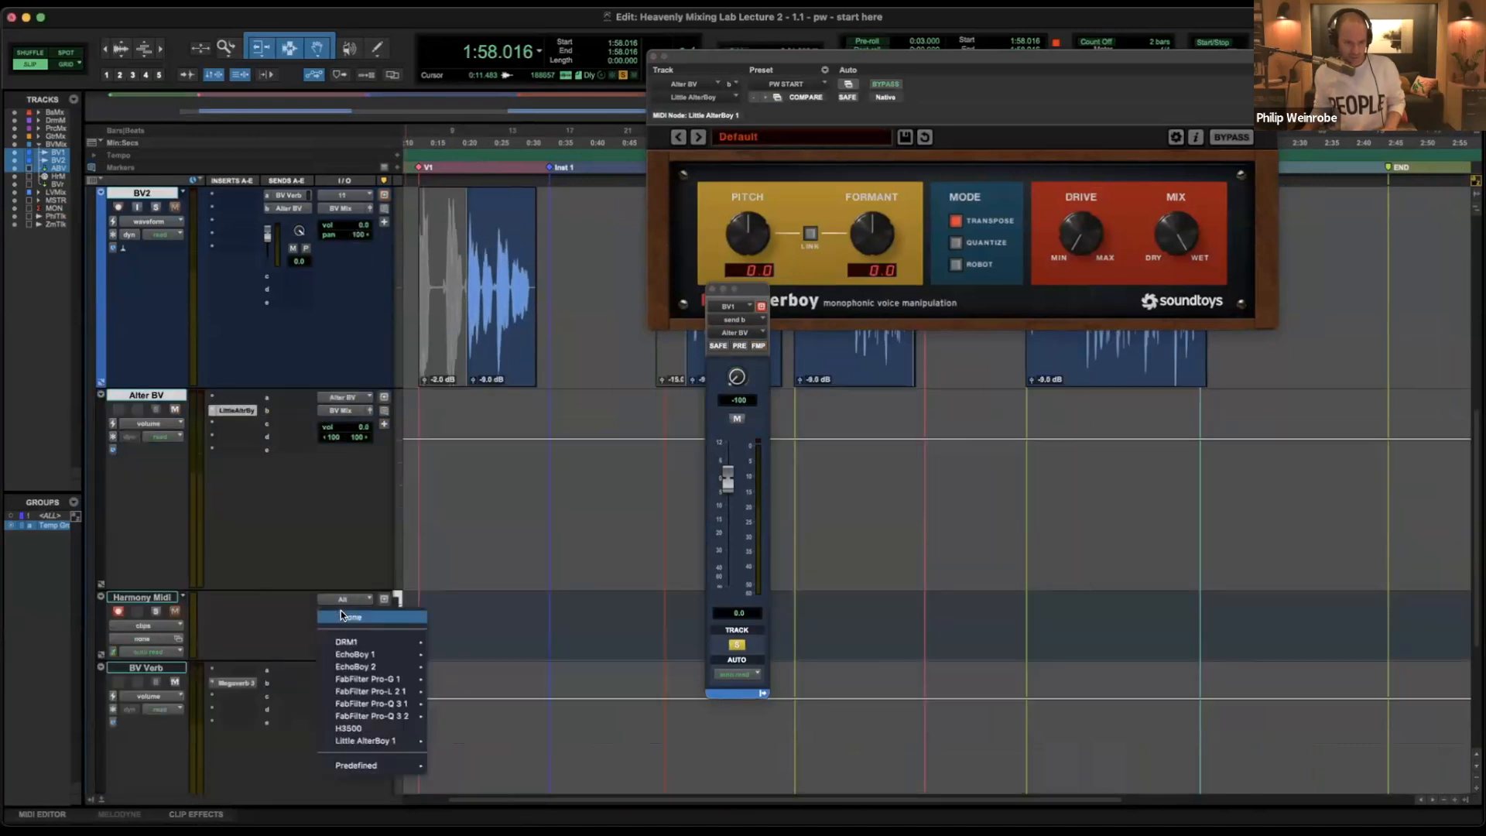
pyautogui.moveTo(351, 739)
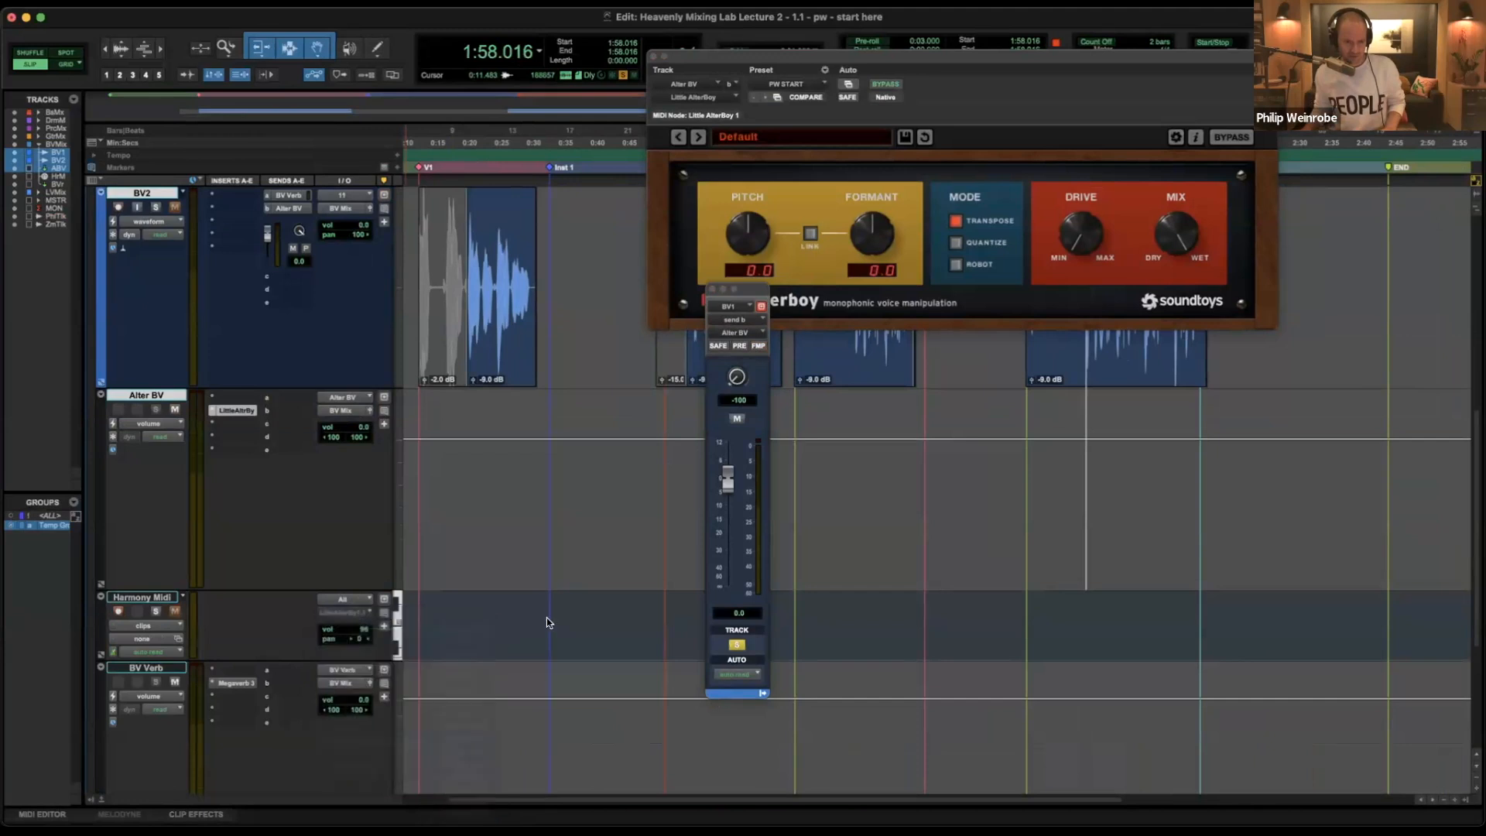
pyautogui.click(467, 627)
# Reopen the MIDI Keyboard and take the BV1 track out of solo.
pyautogui.moveTo(580, 486); pyautogui.dragTo(579, 440)
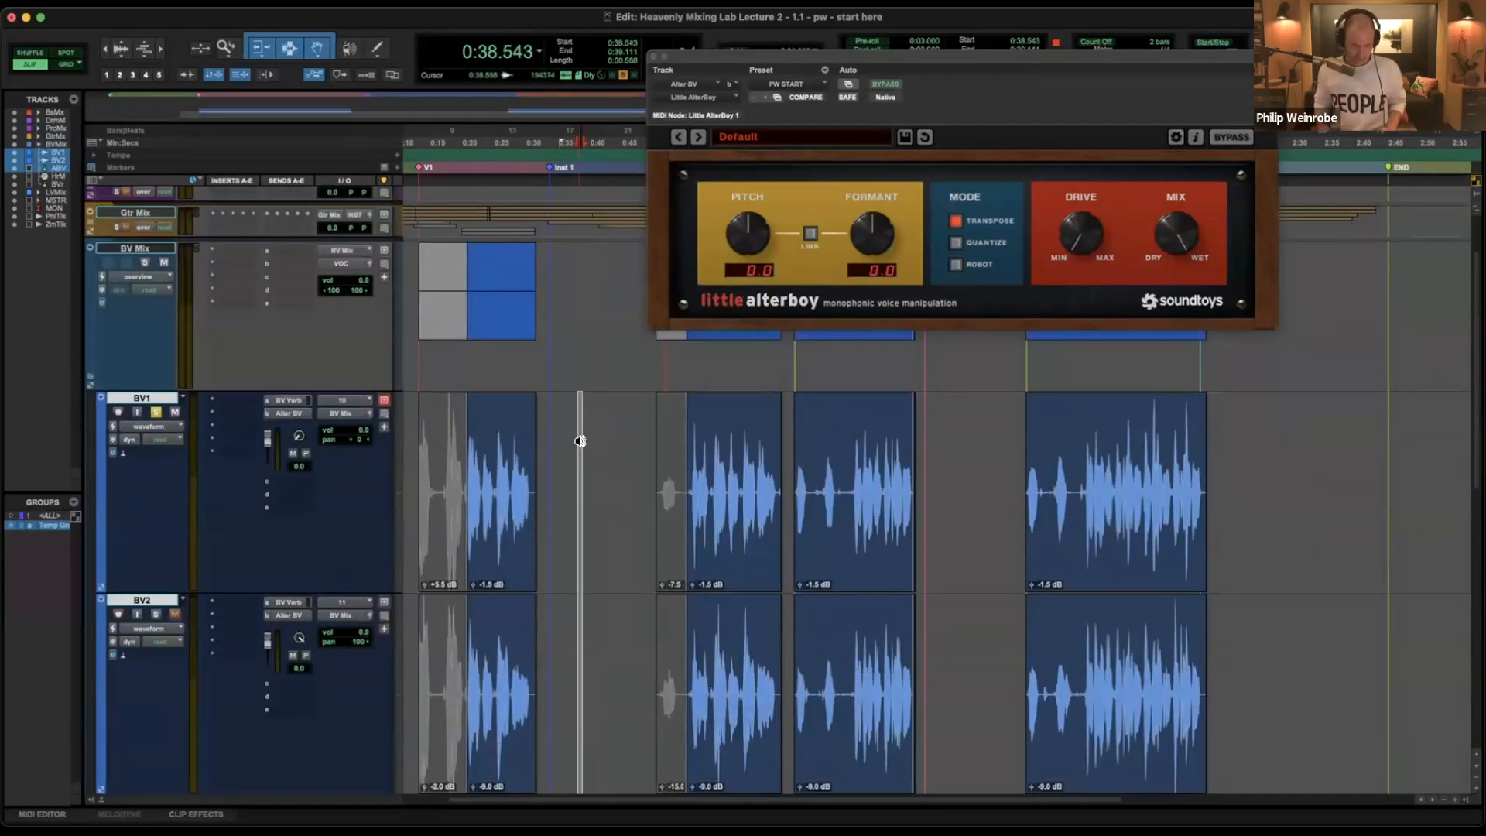
pyautogui.scroll(-3, 580, 440)
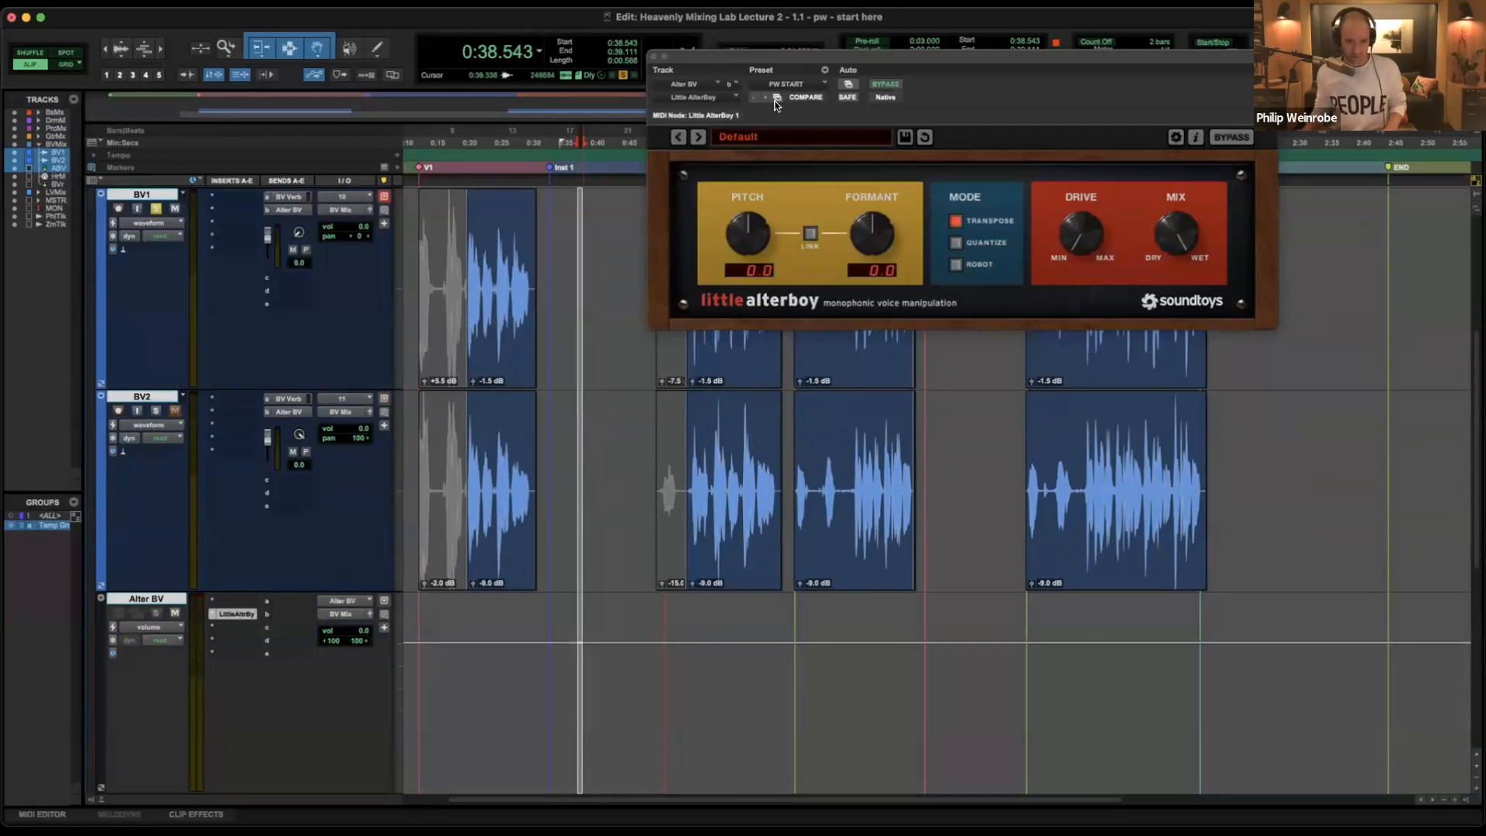
pyautogui.click(470, 3)
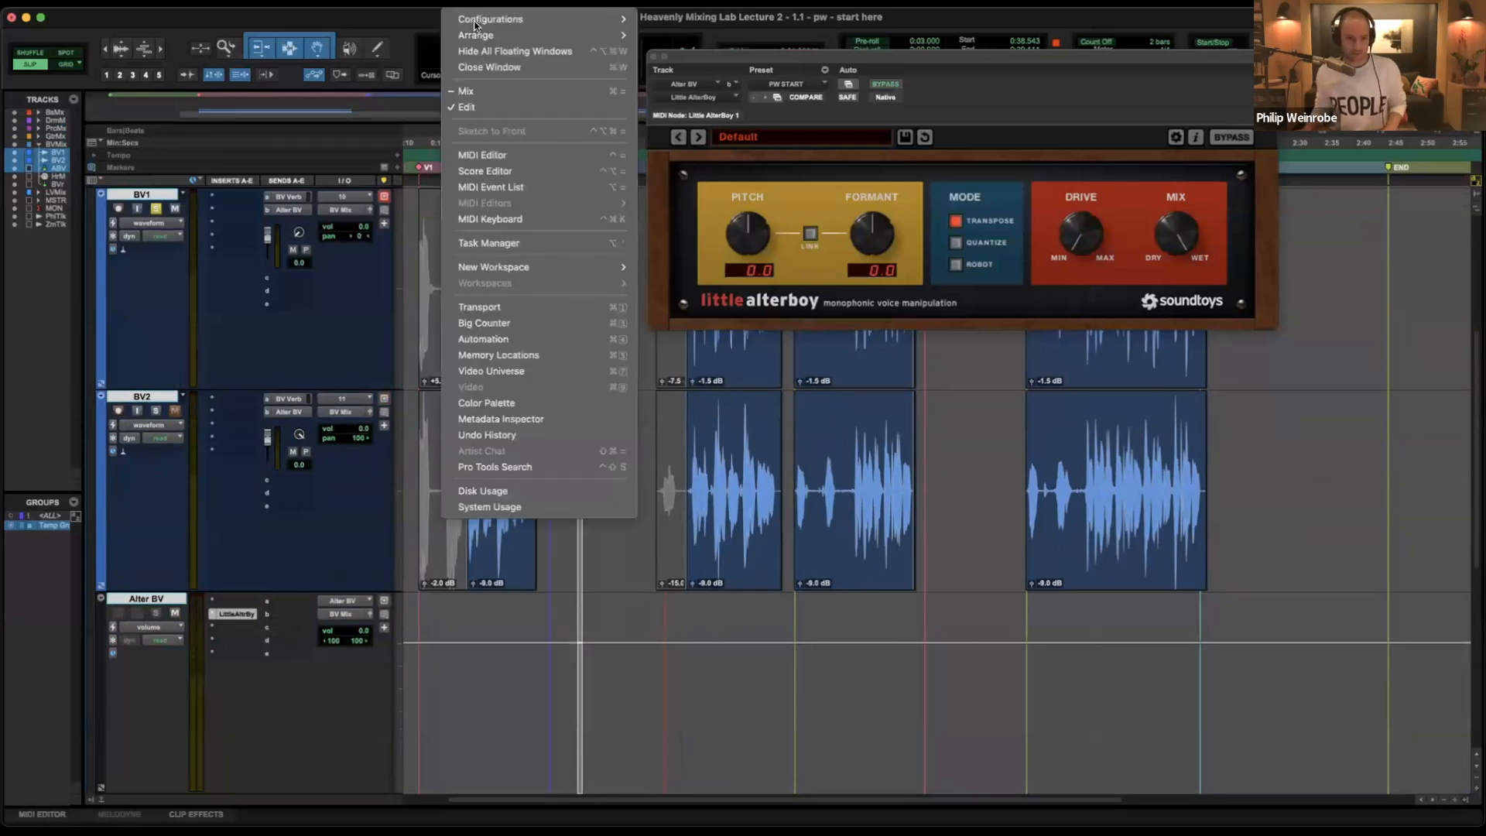
pyautogui.click(520, 223)
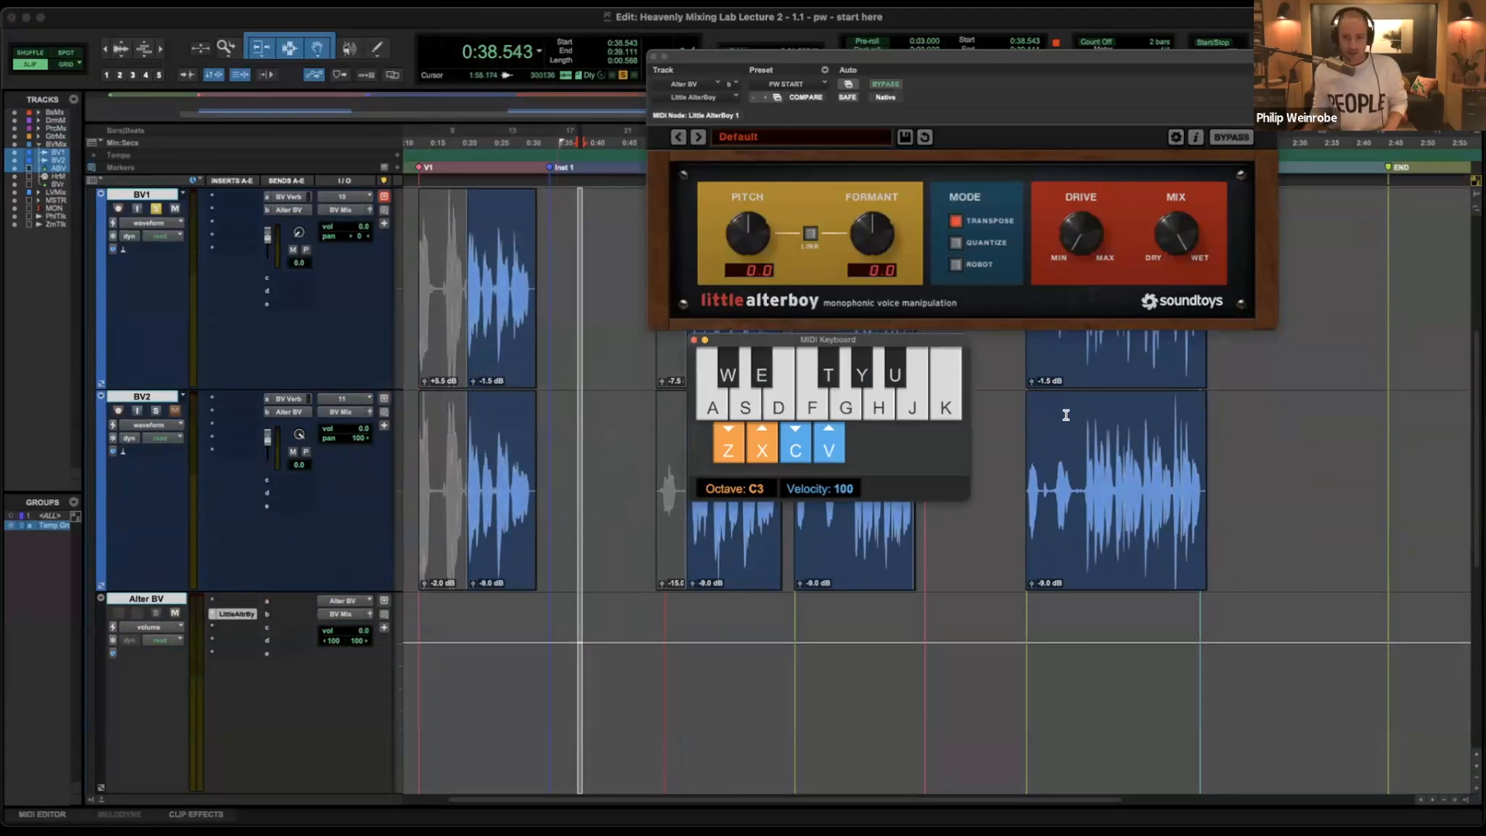
pyautogui.click(156, 208)
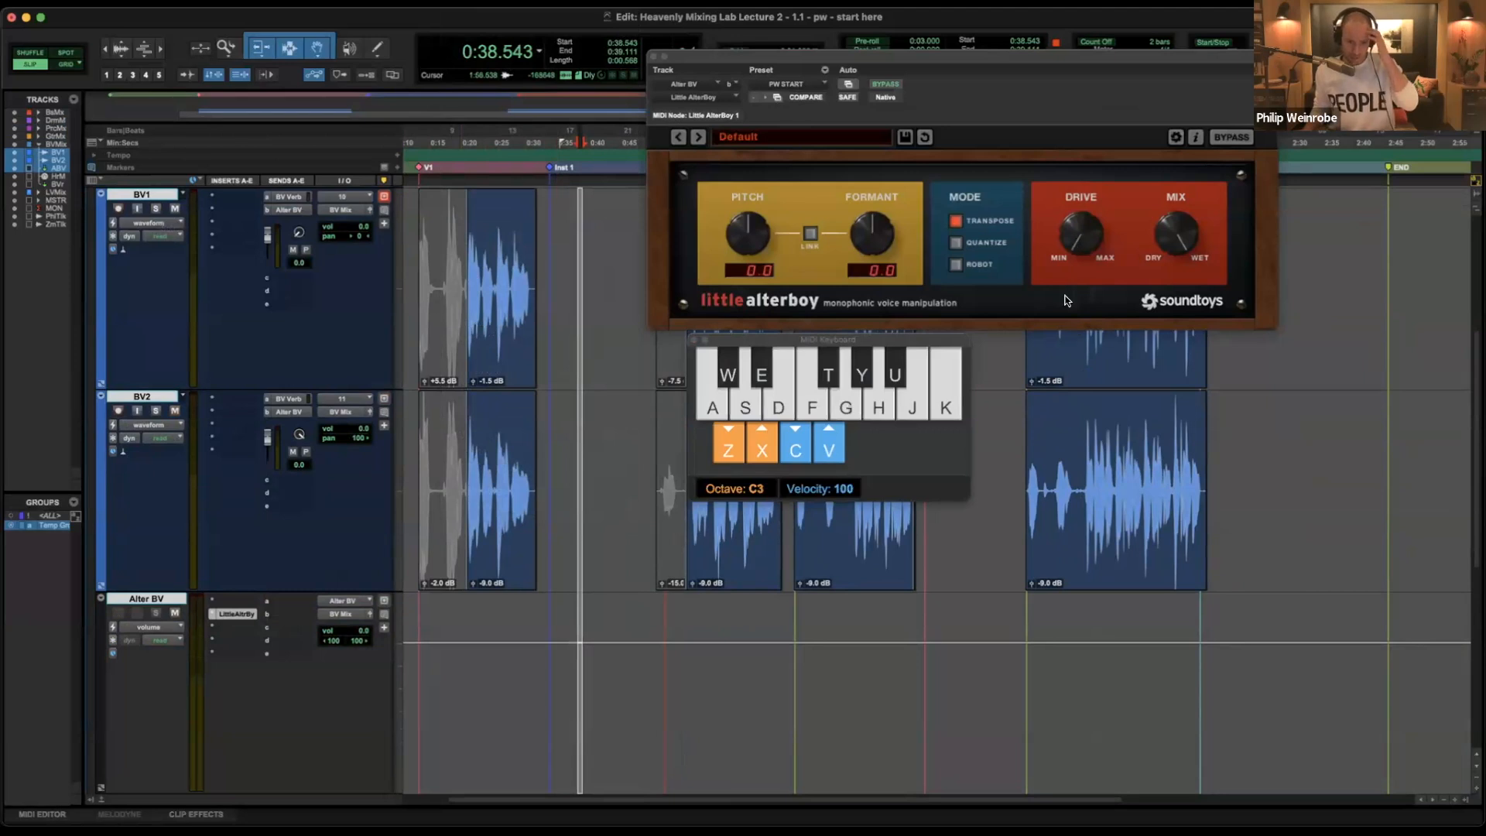
# Play the second chorus from 1:56.879 while performing MIDI Keyboard notes to audition Little AlterBoy's transposed harmony.
pyautogui.click(1077, 465)
pyautogui.press('e')
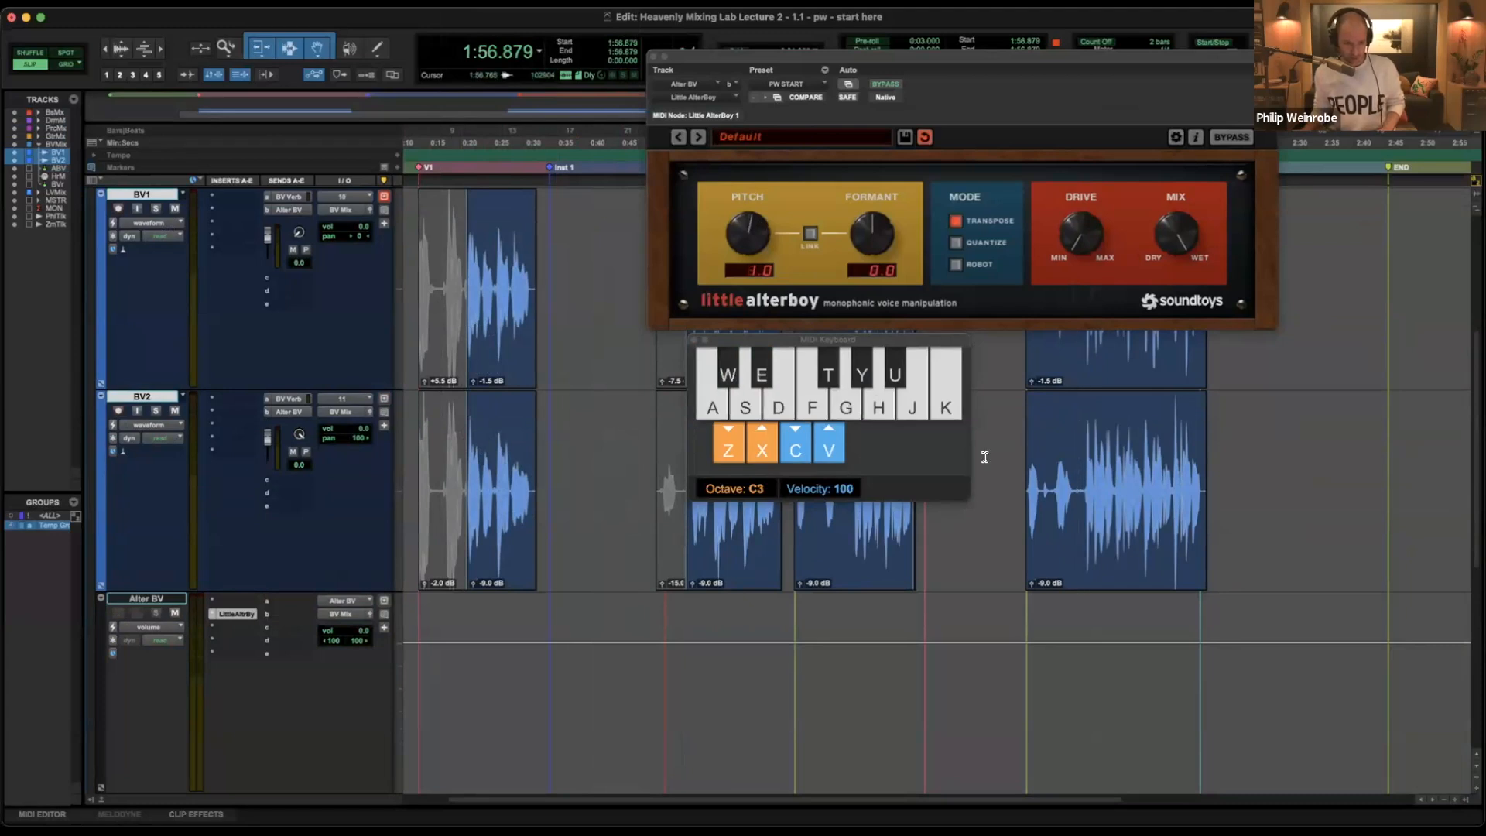
pyautogui.press('space')
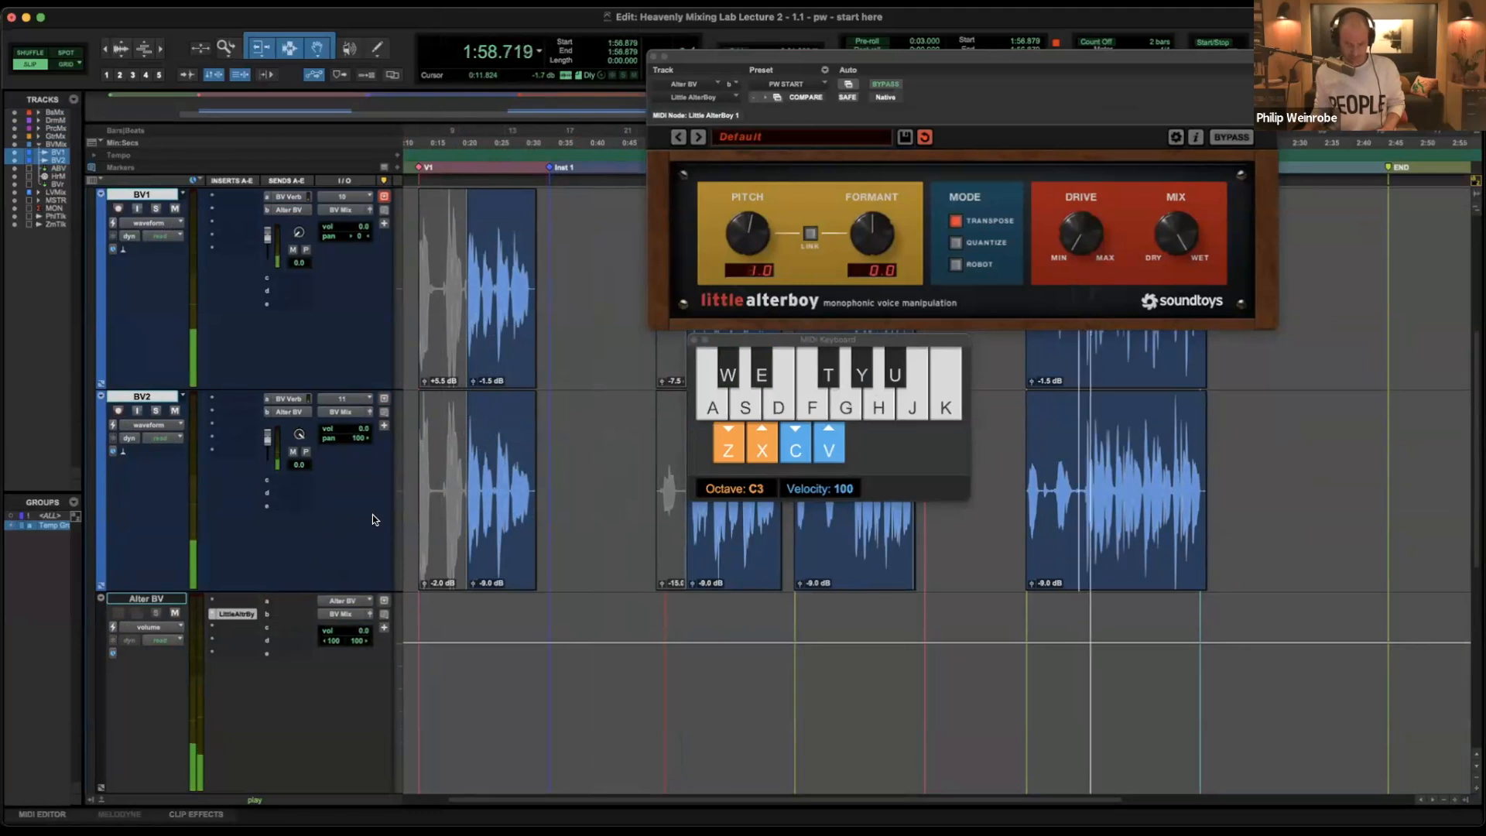
pyautogui.press('y')
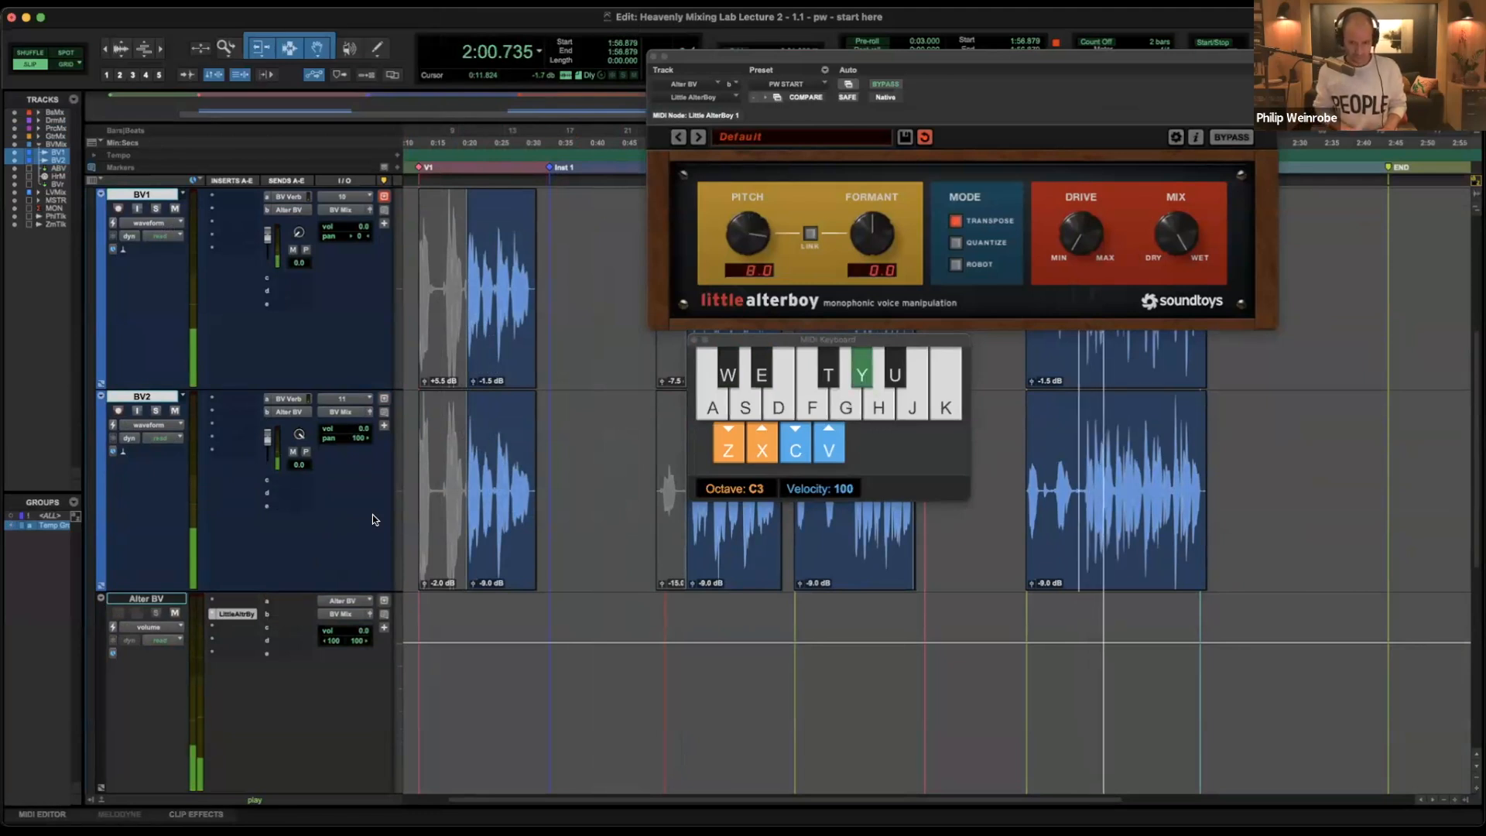
pyautogui.press('f')
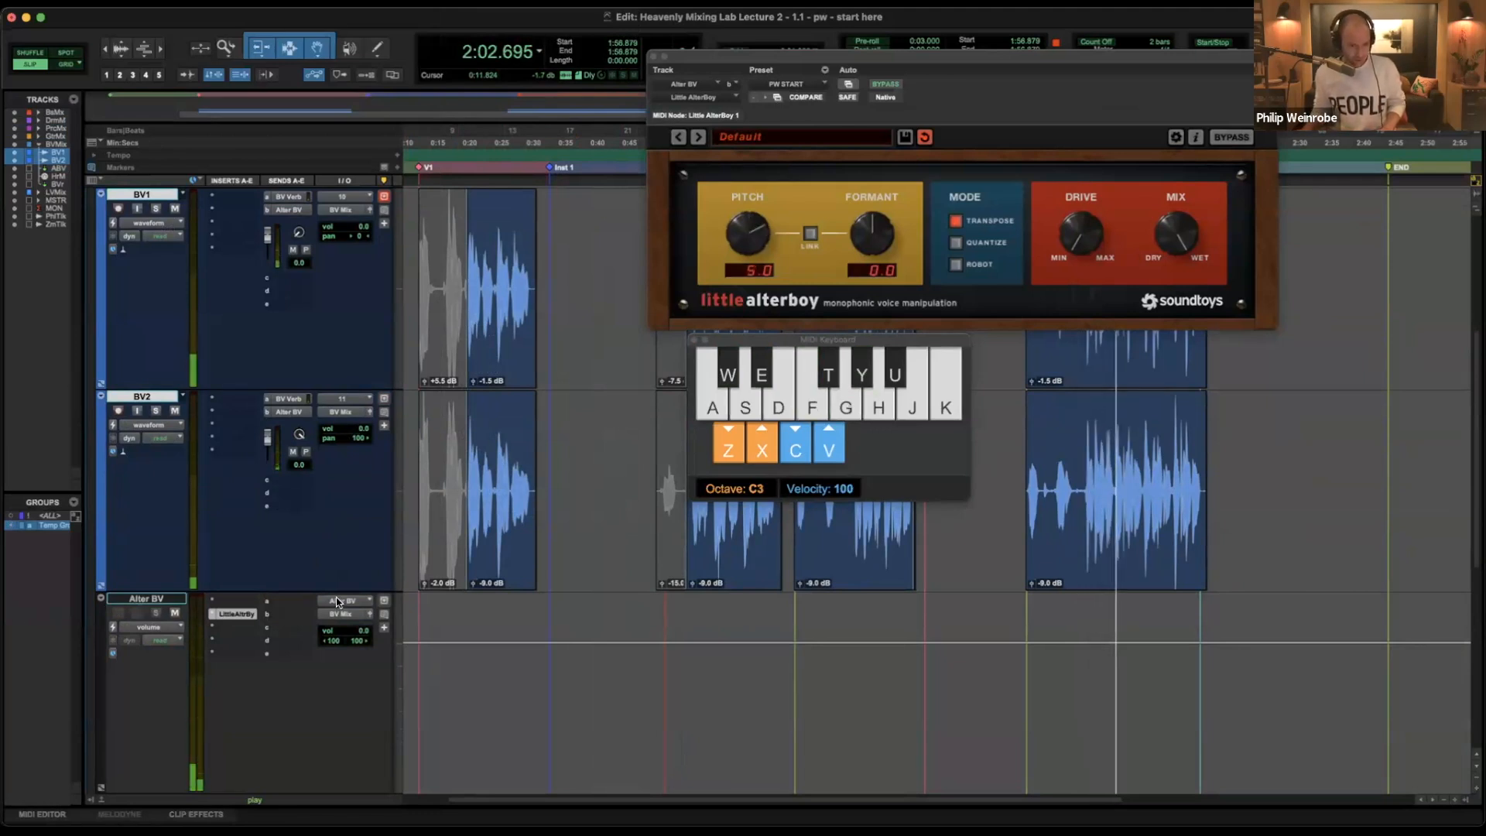
pyautogui.press('space')
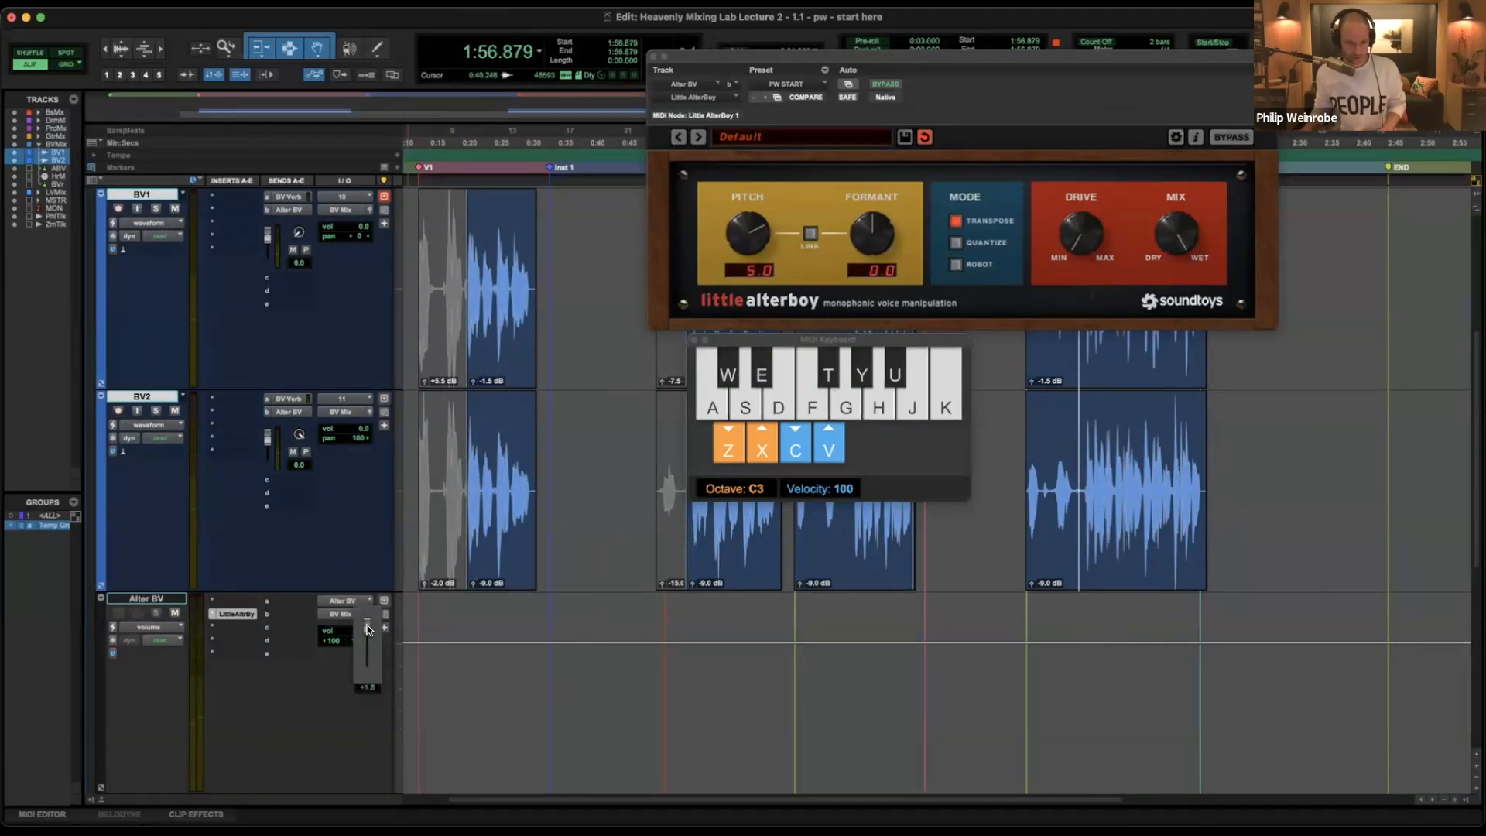
# Raise Alter BV's volume to +5.4 dB and the BV1 and BV2 sends feeding it to +3.8 dB while auditioning harmony notes.
pyautogui.moveTo(366, 624); pyautogui.dragTo(365, 629)
pyautogui.press('space')
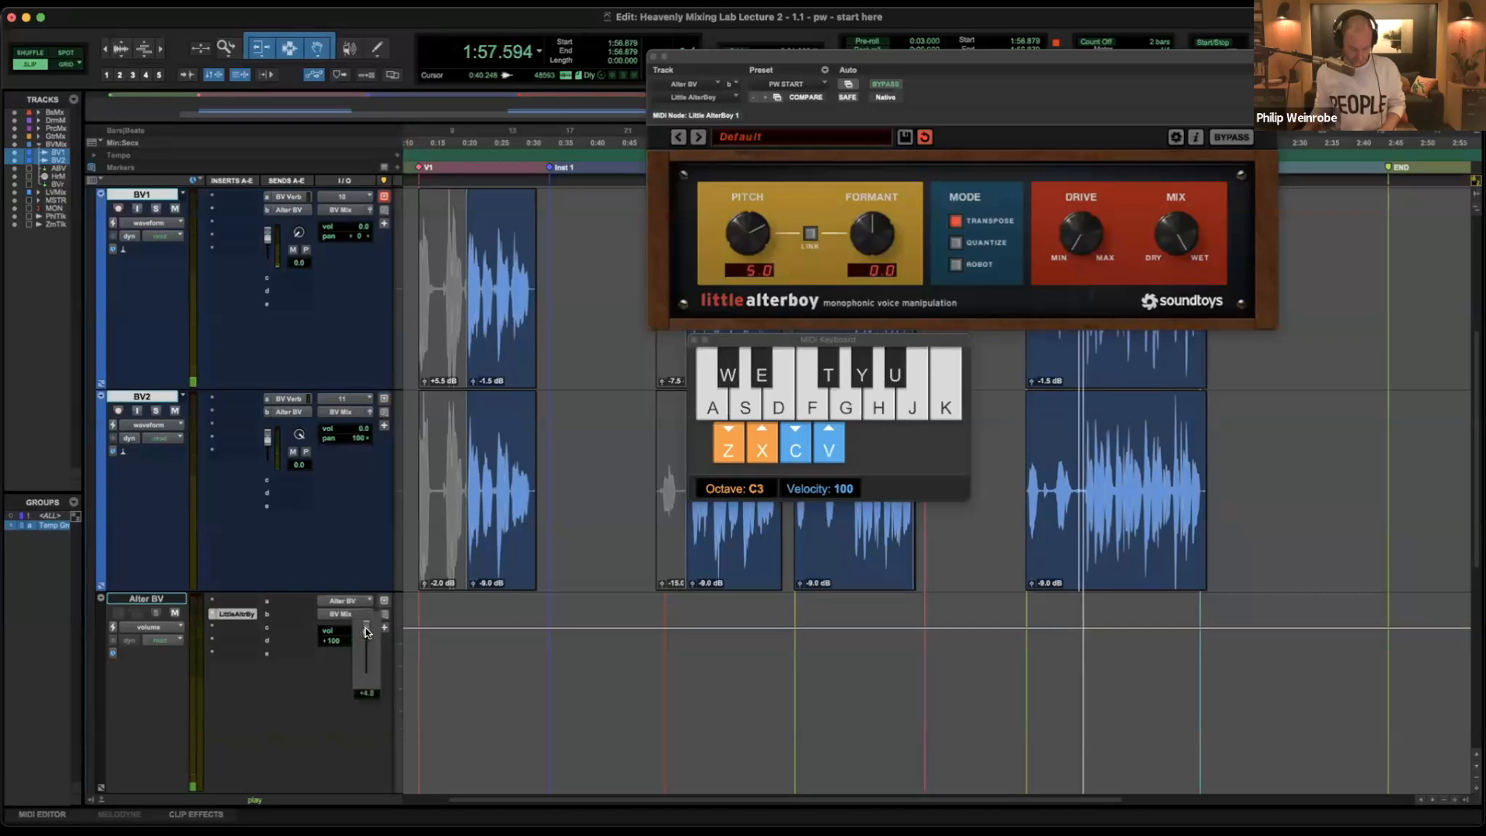
pyautogui.press('e')
pyautogui.press('w')
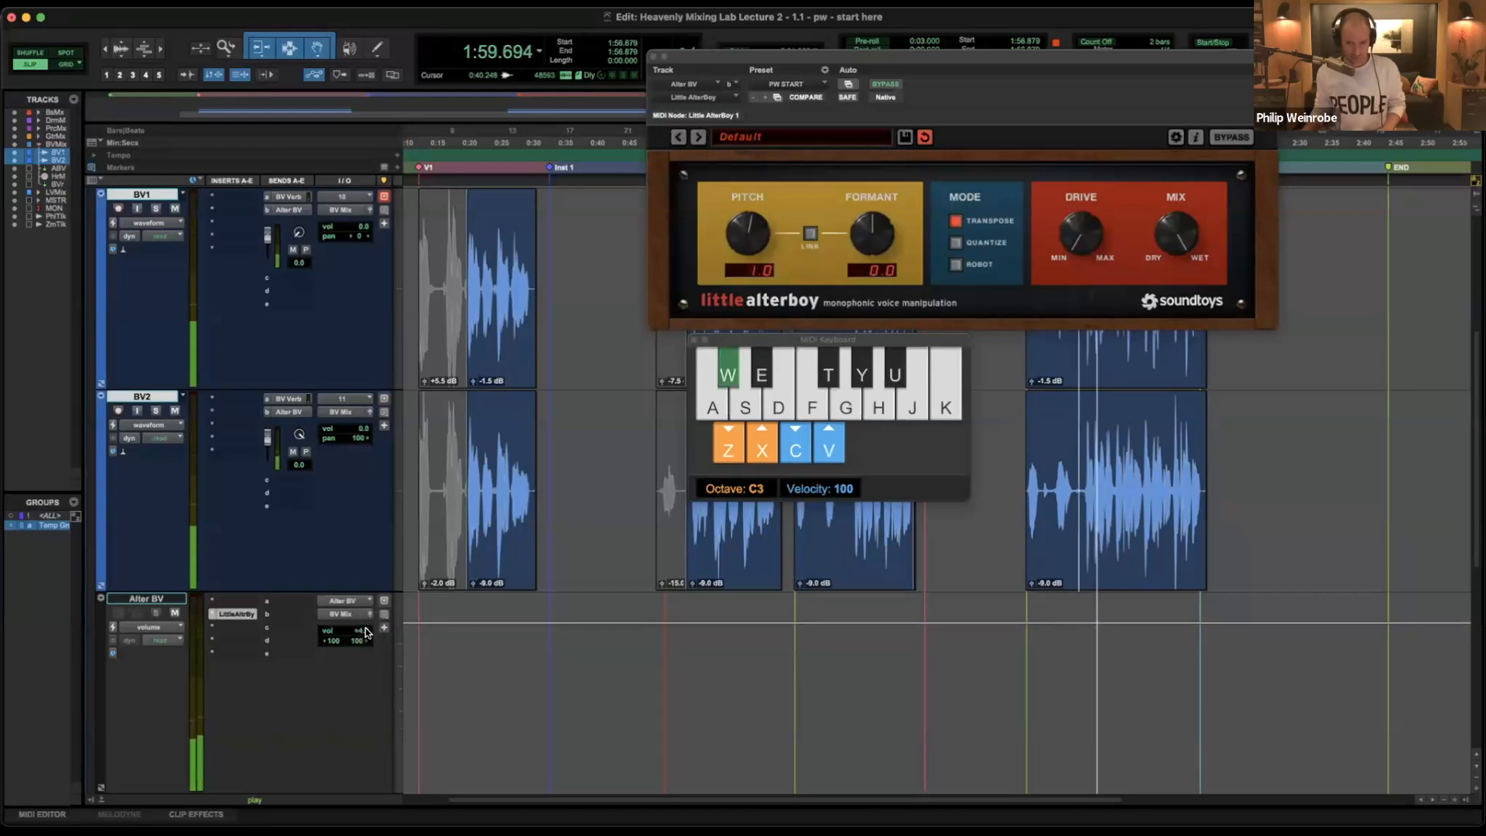
pyautogui.moveTo(365, 629); pyautogui.dragTo(367, 626)
pyautogui.press('super+equal')
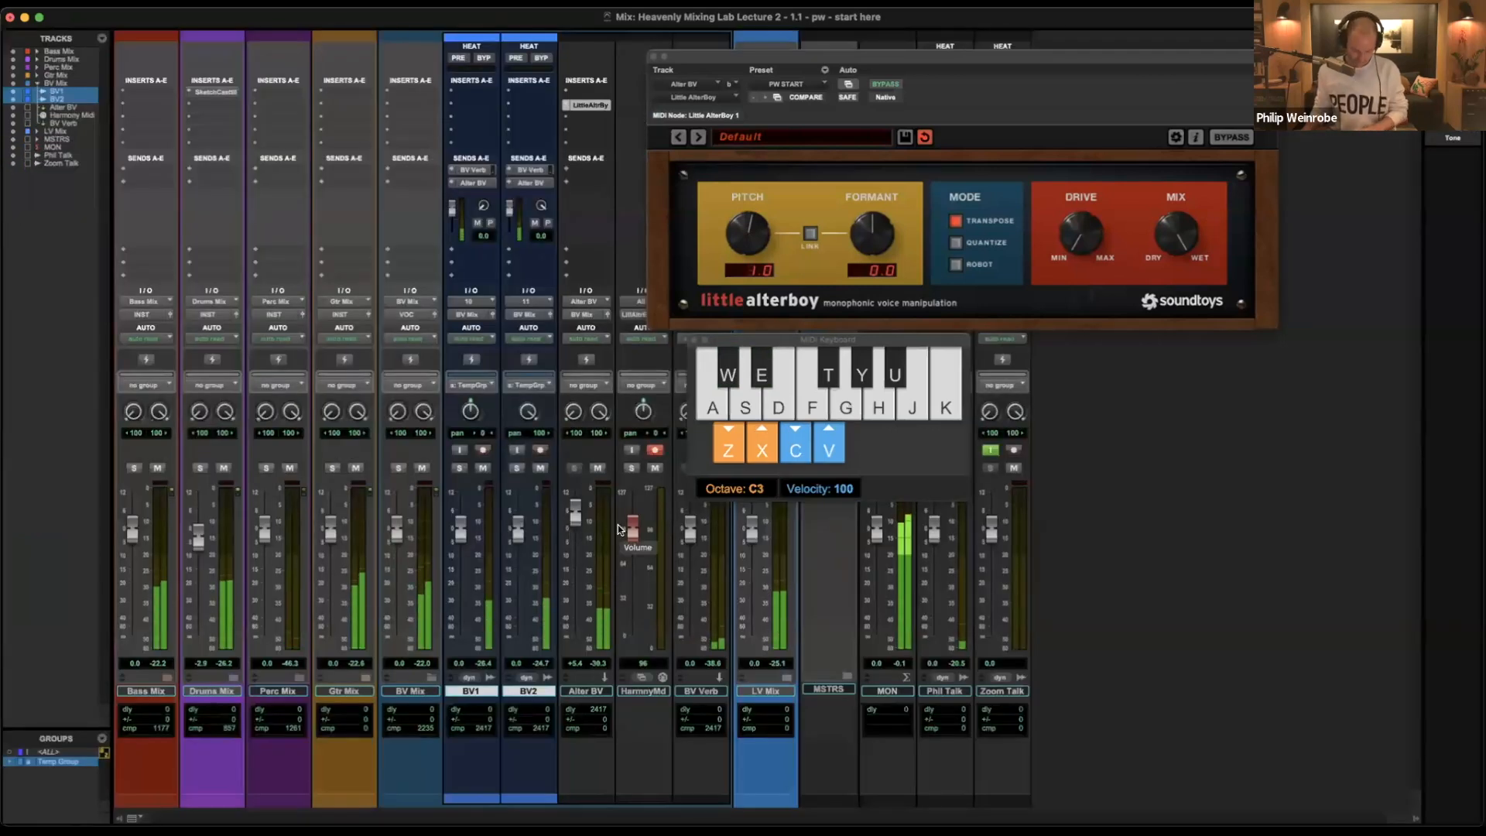
pyautogui.press('super+equal')
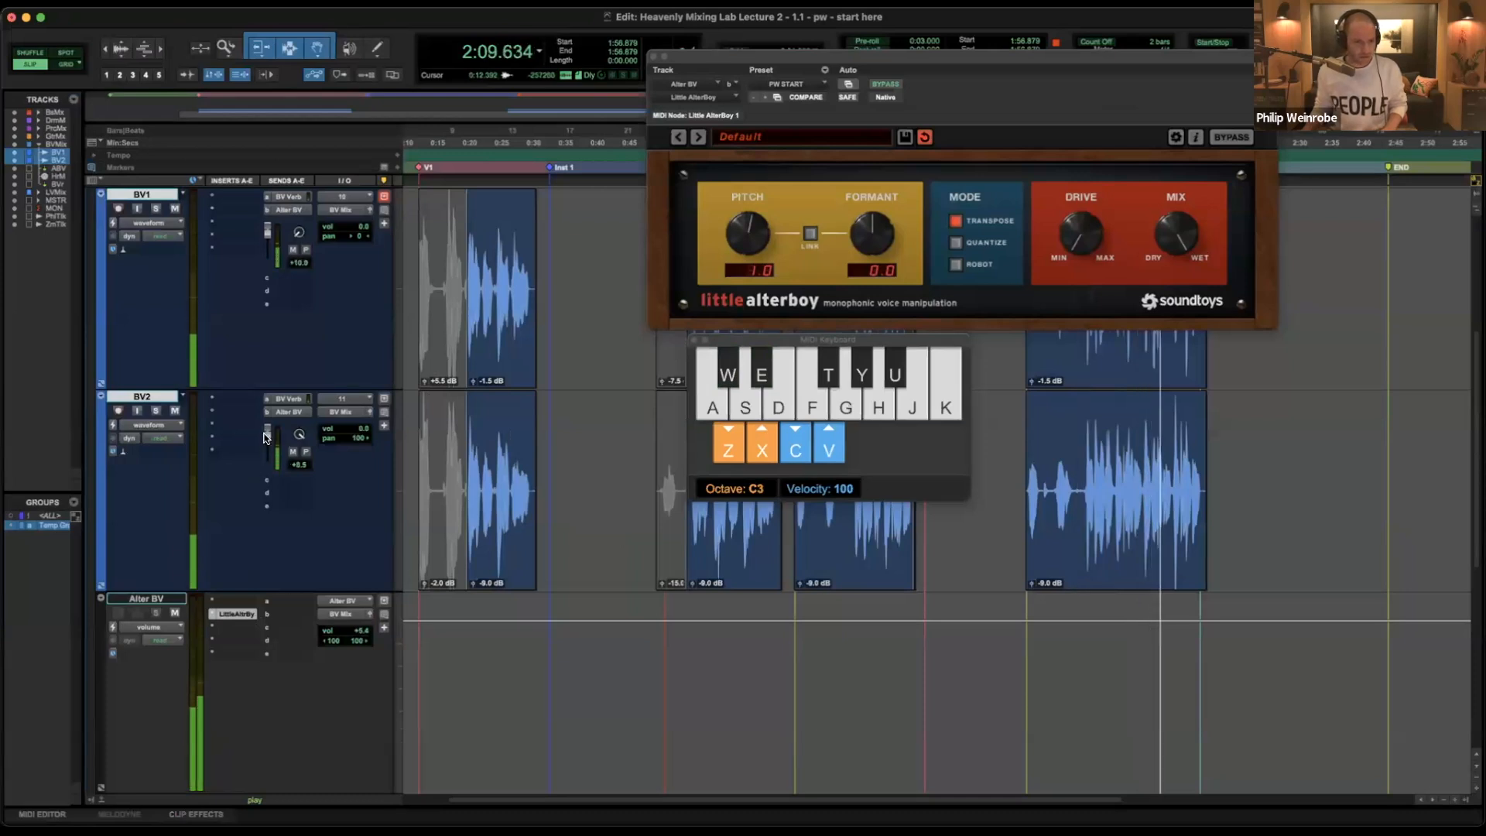
# Play from 1:56.879 and raise Little AlterBoy's pitch to 5.0 on Alter BV.
pyautogui.press('space')
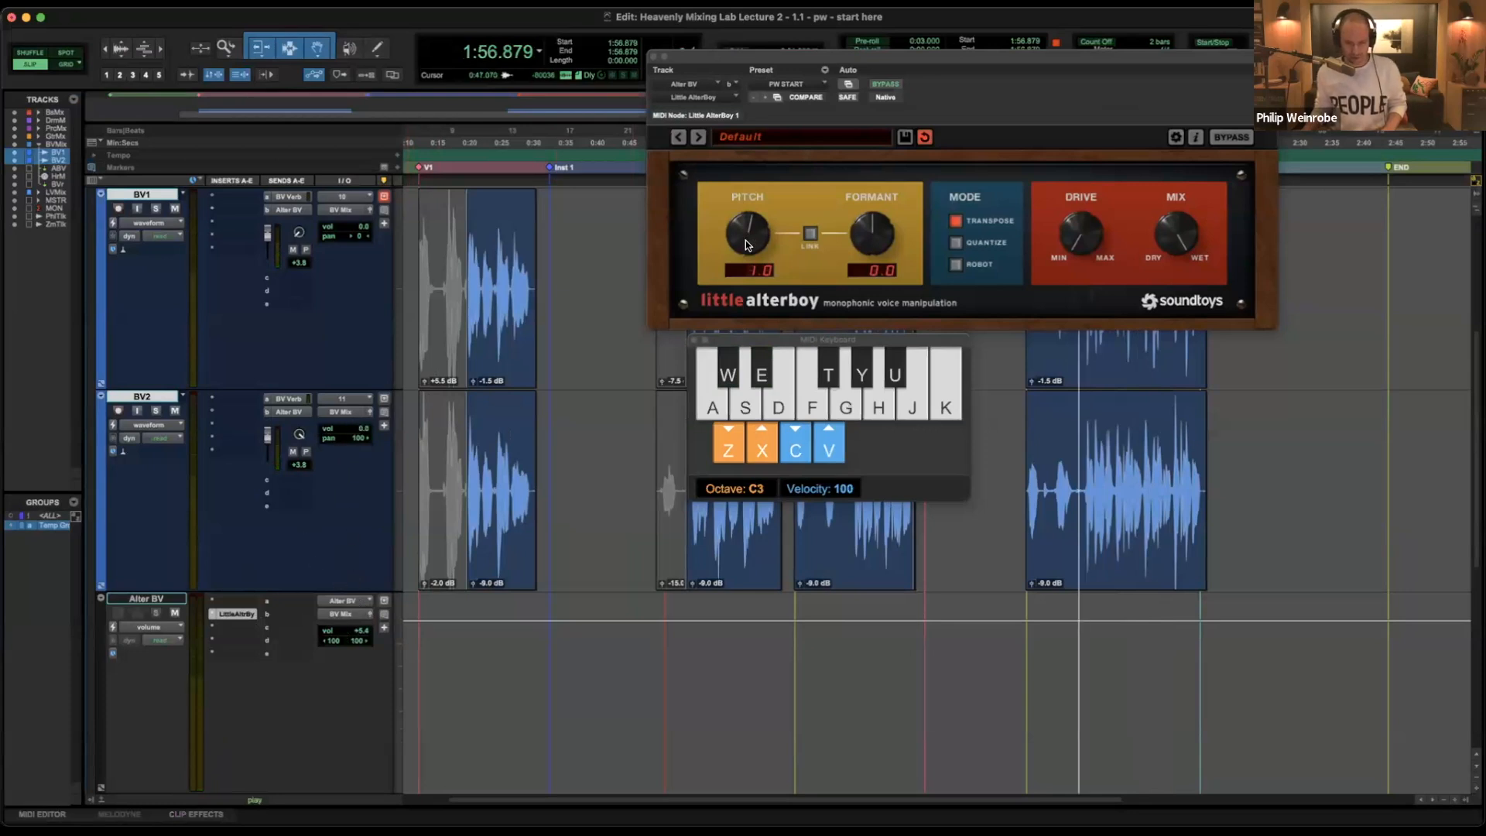
pyautogui.moveTo(745, 240); pyautogui.dragTo(746, 208)
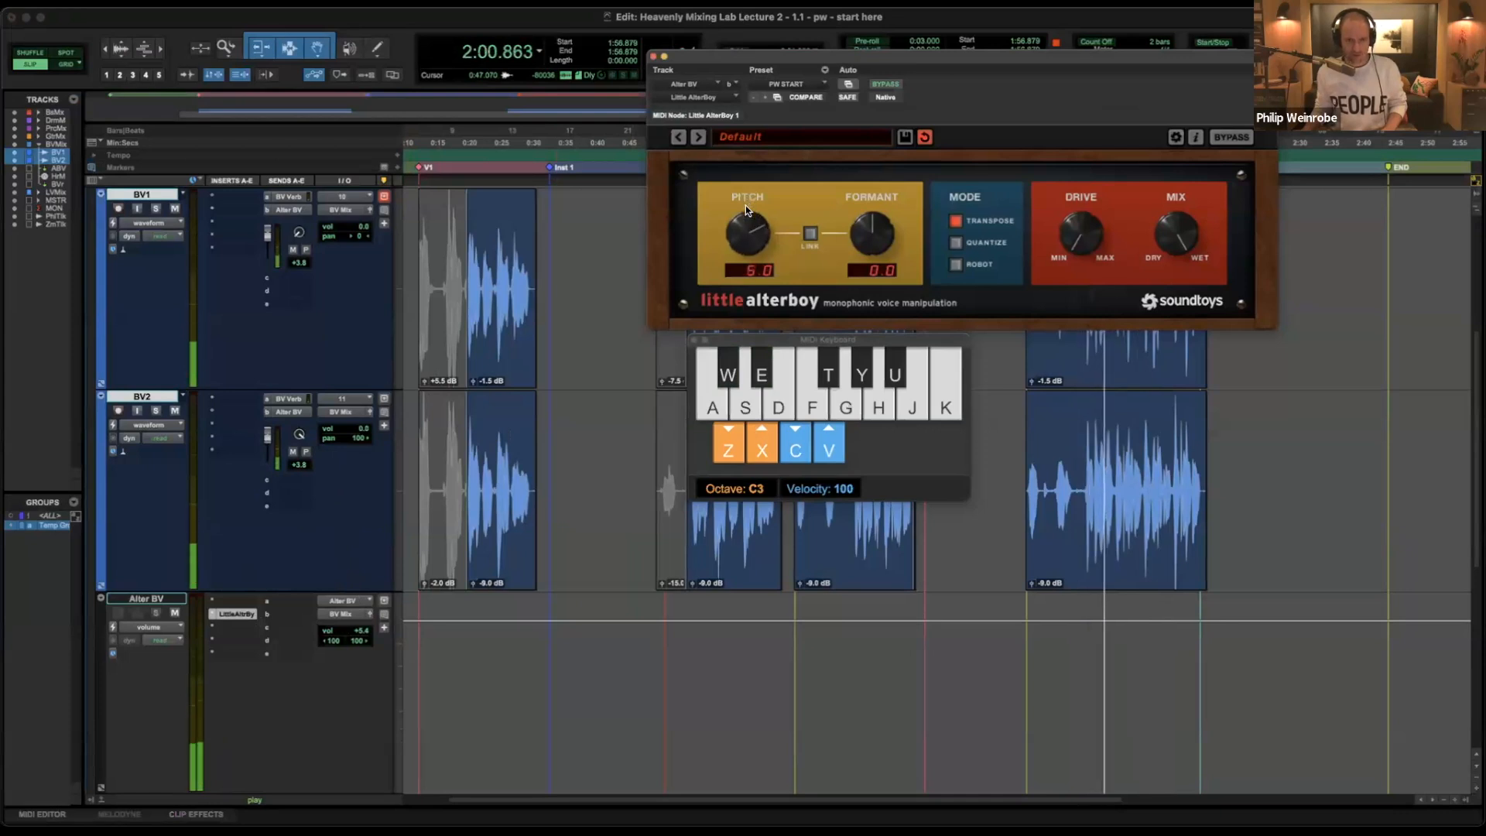
pyautogui.press('space')
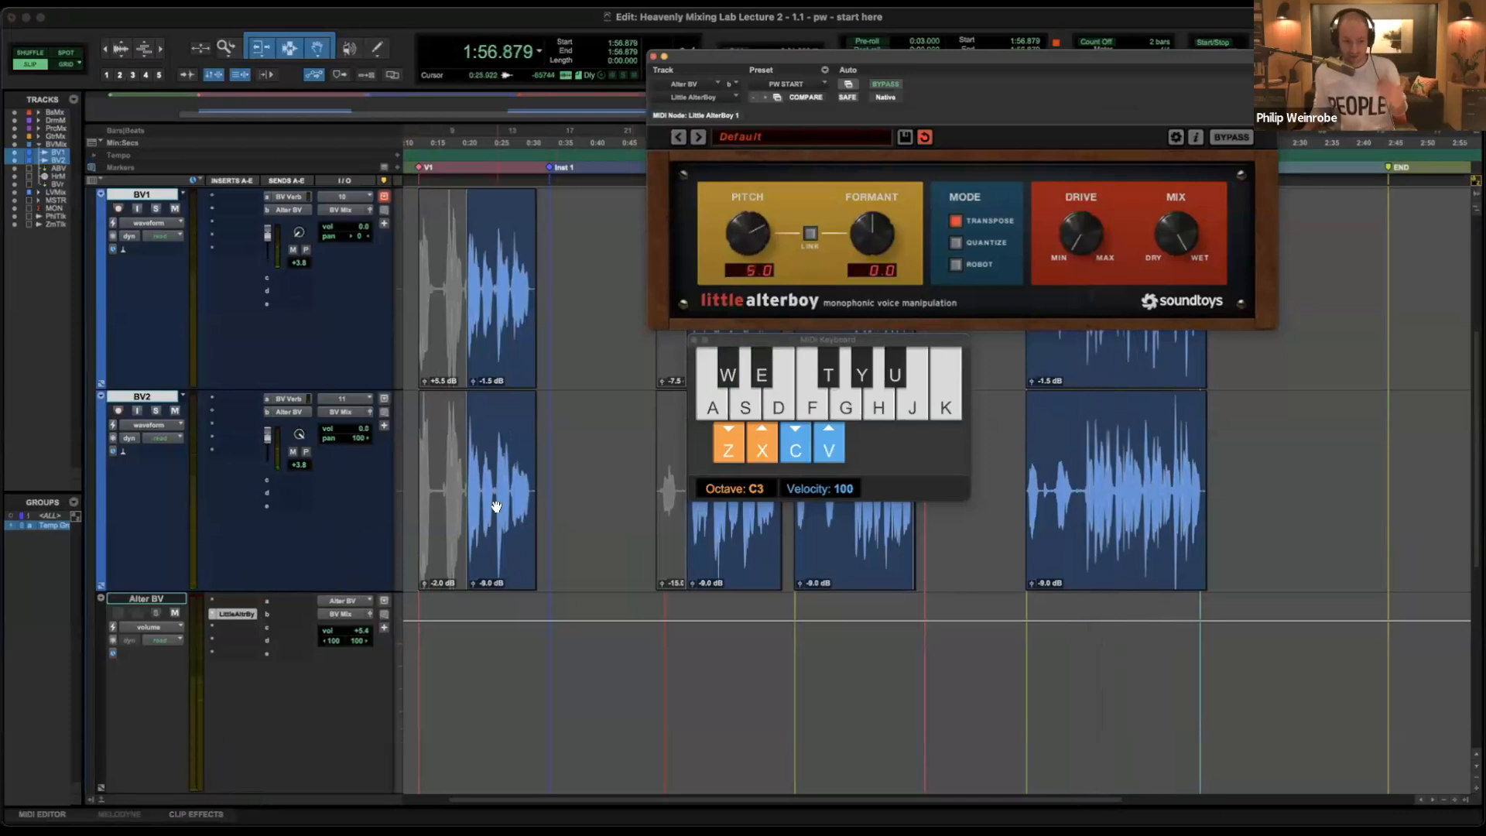
# Set Little AlterBoy's pitch to 1.0 with notes on the MIDI Keyboard and switch its mode to Robot.
pyautogui.scroll(-2, 496, 507)
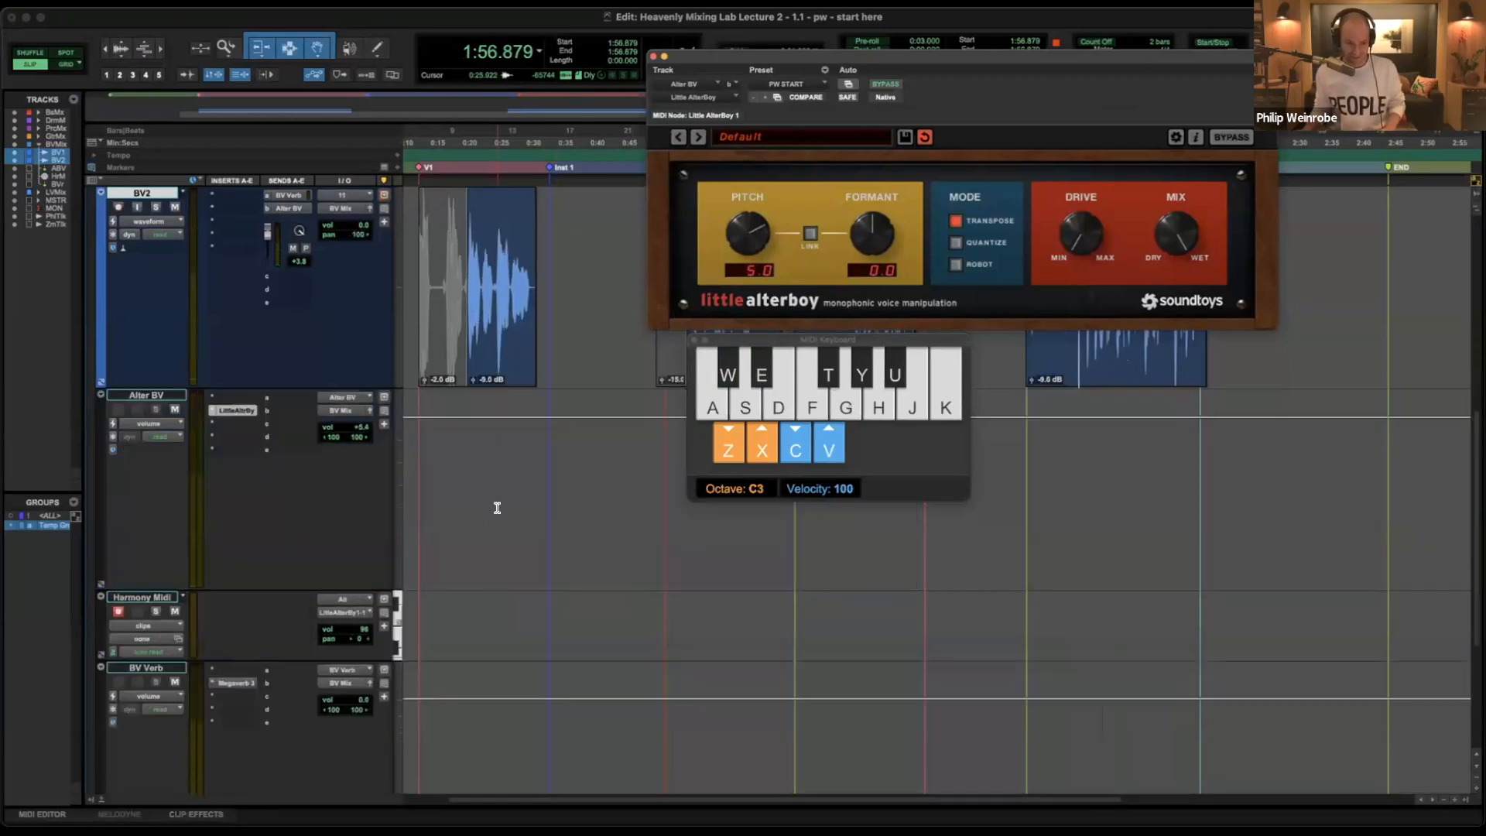
pyautogui.scroll(3, 565, 521)
pyautogui.scroll(-1, 564, 521)
pyautogui.scroll(1, 564, 521)
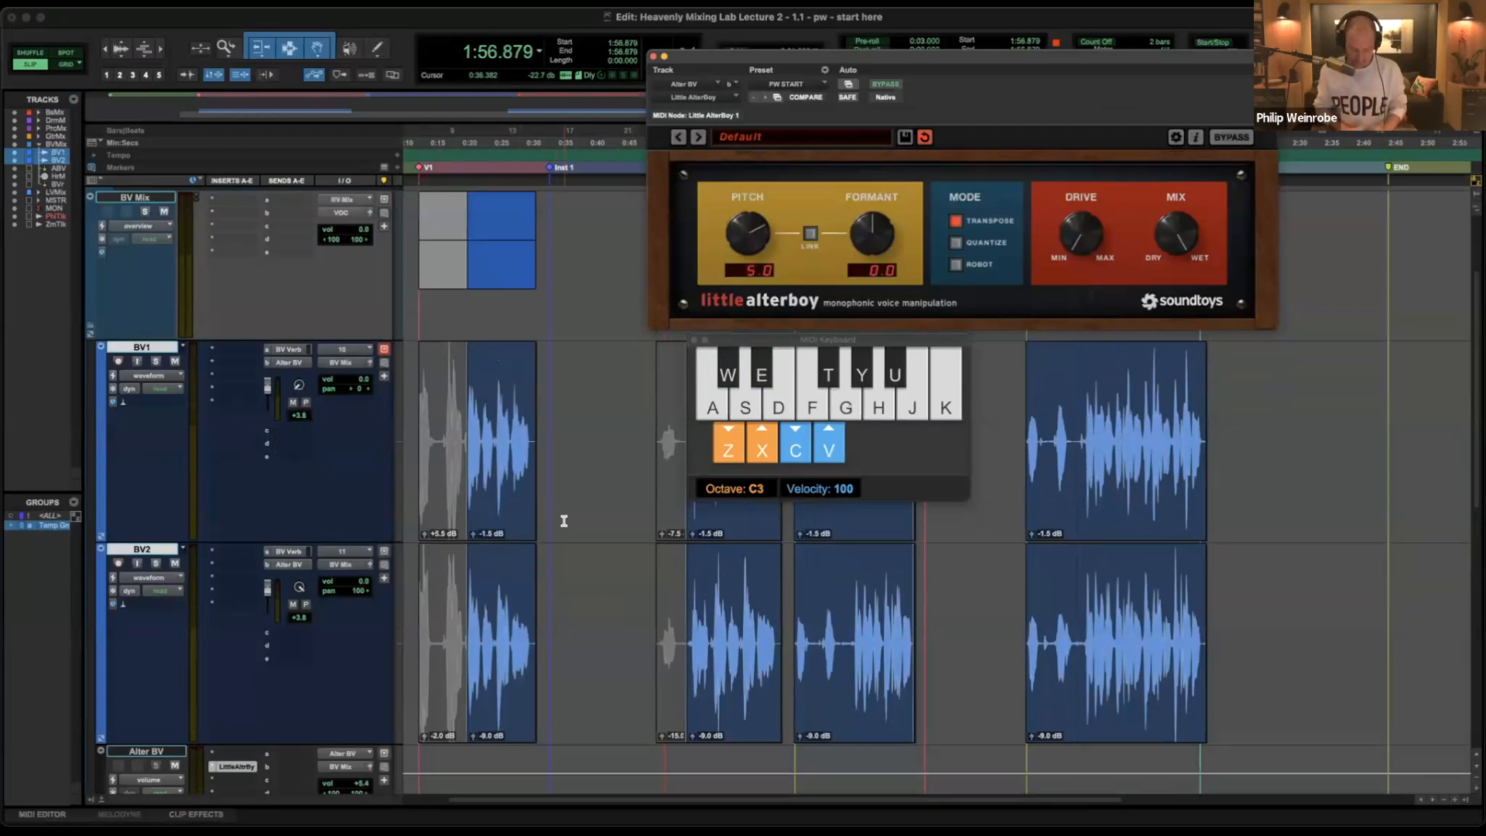
pyautogui.press('y')
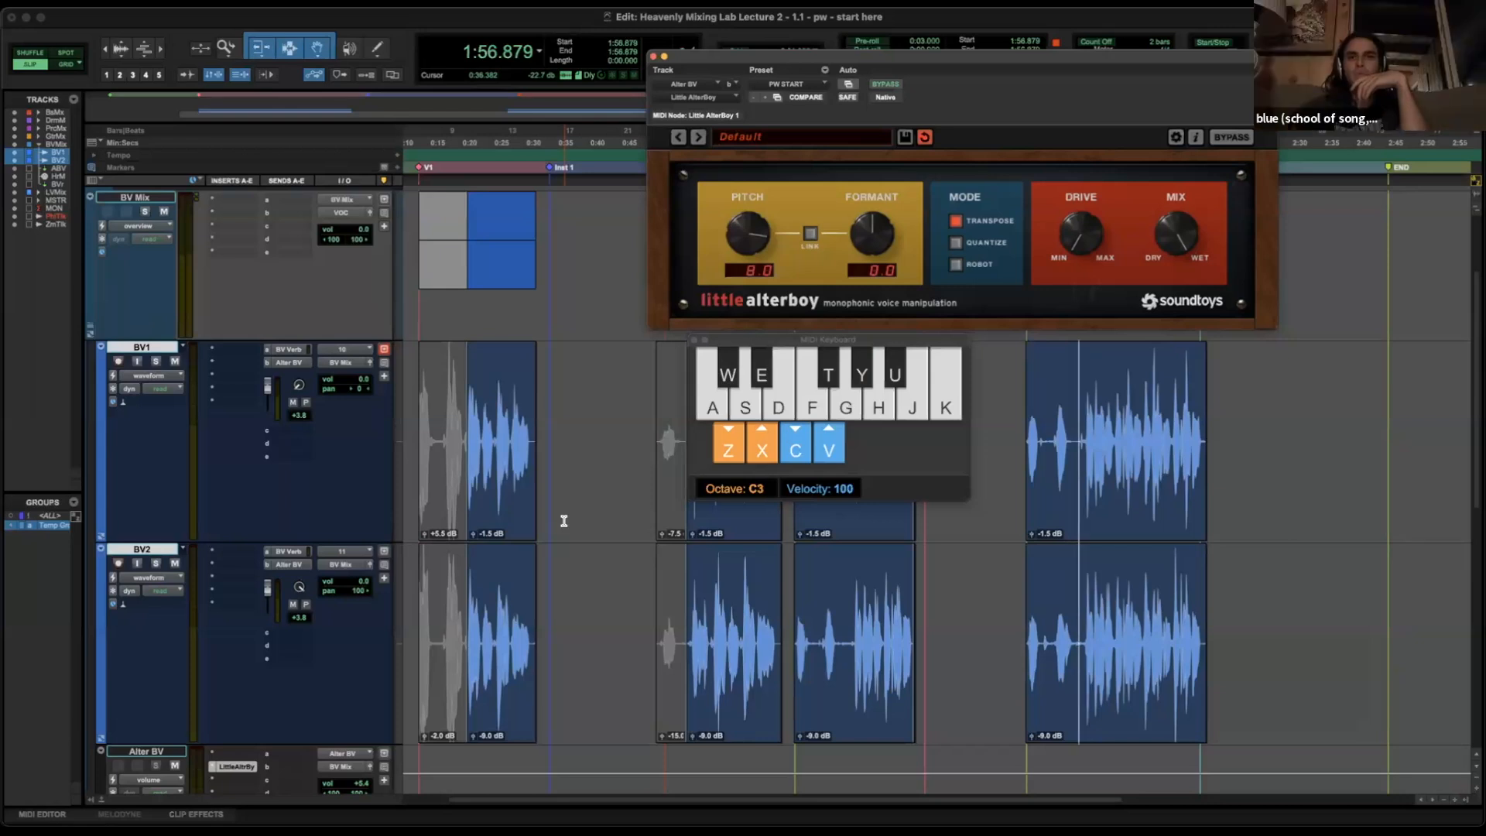
pyautogui.press('e')
pyautogui.press('w')
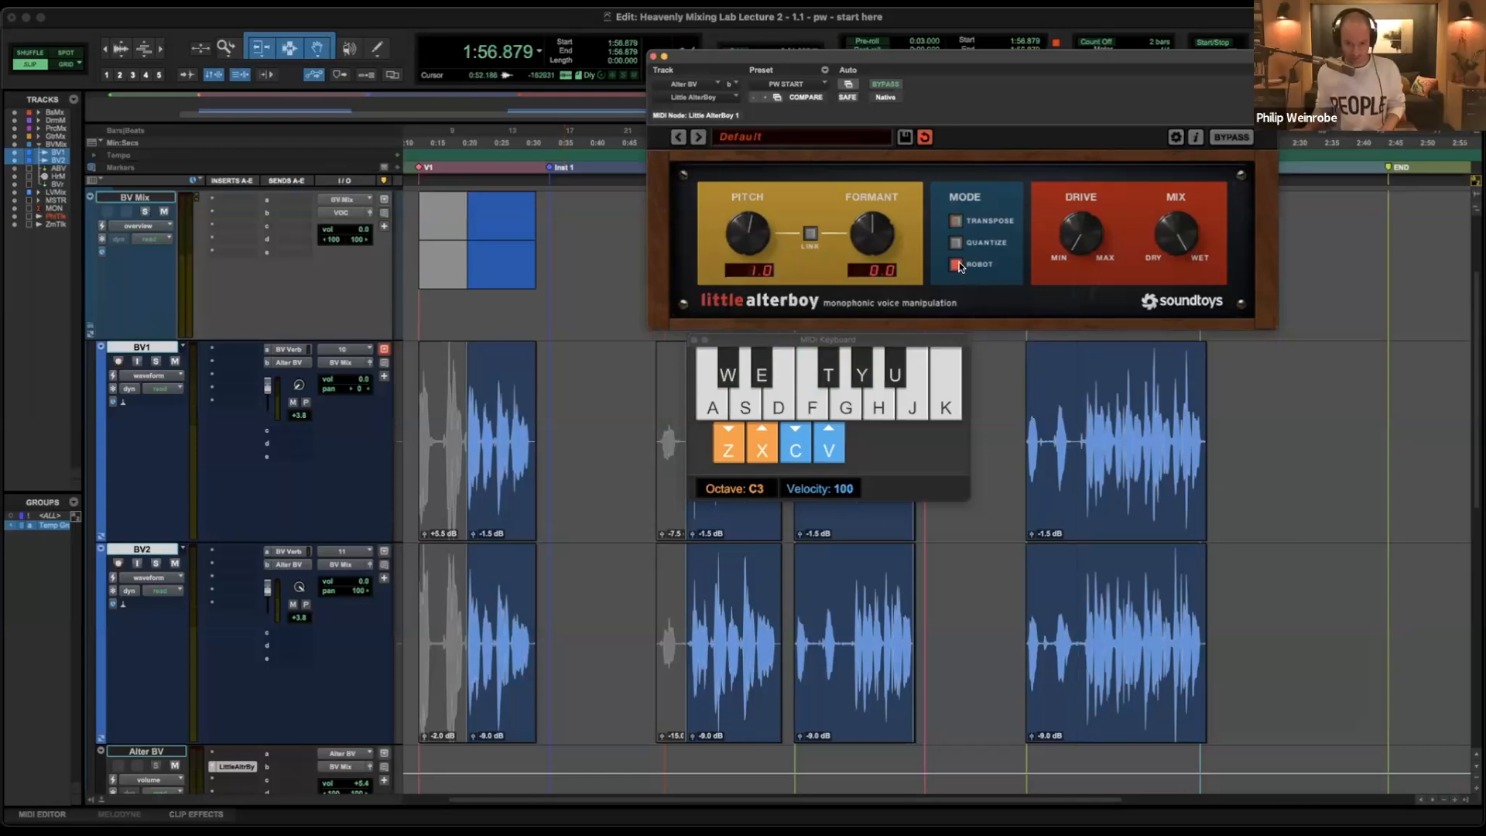
# Play from 1:56.879 with MIDI Keyboard notes to audition Robot mode and reset the BV1 and BV2 sends to Alter BV to 0.0 dB.
pyautogui.press('y')
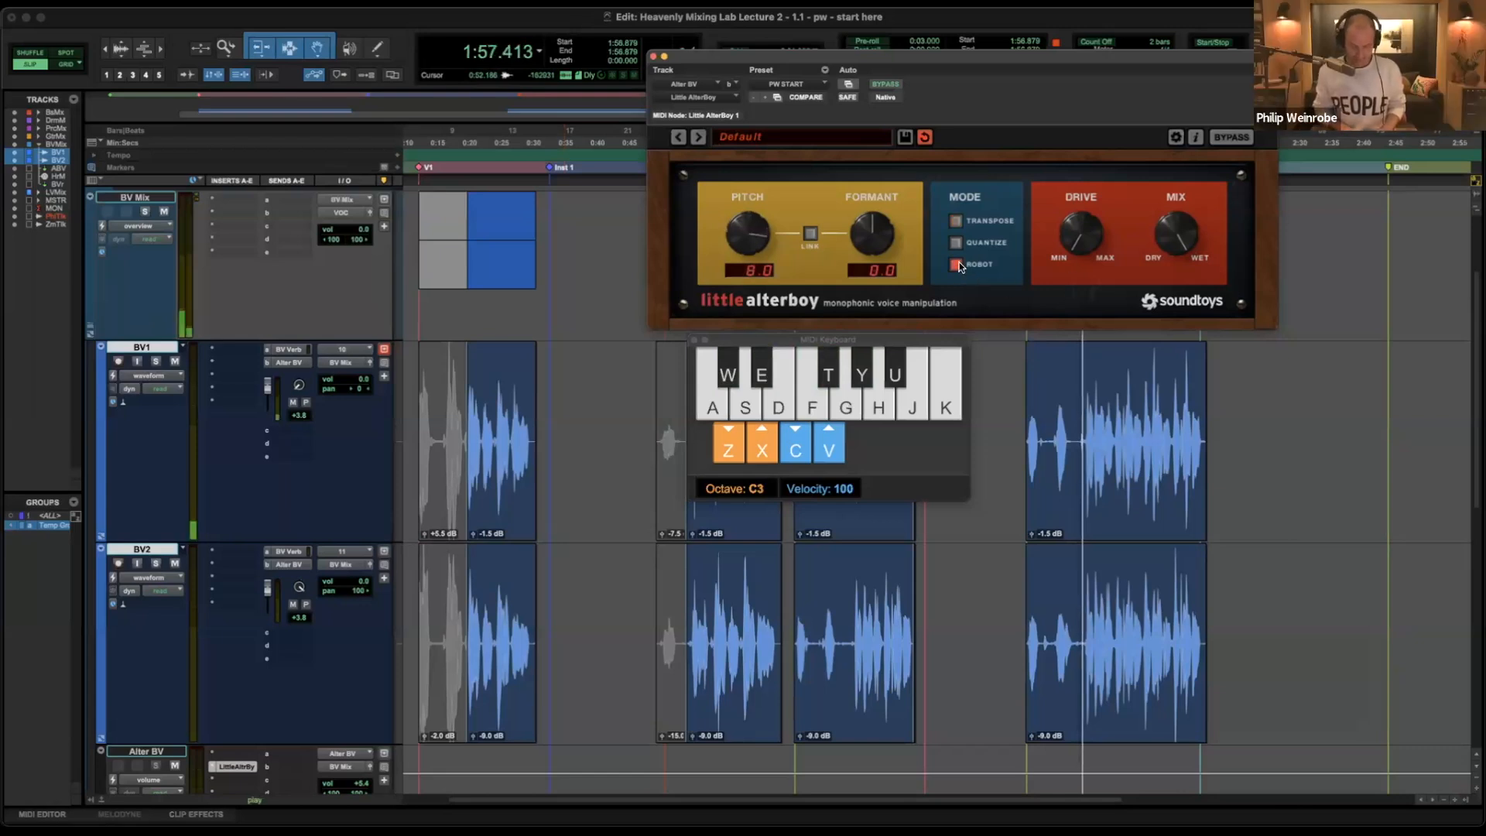
pyautogui.press('y')
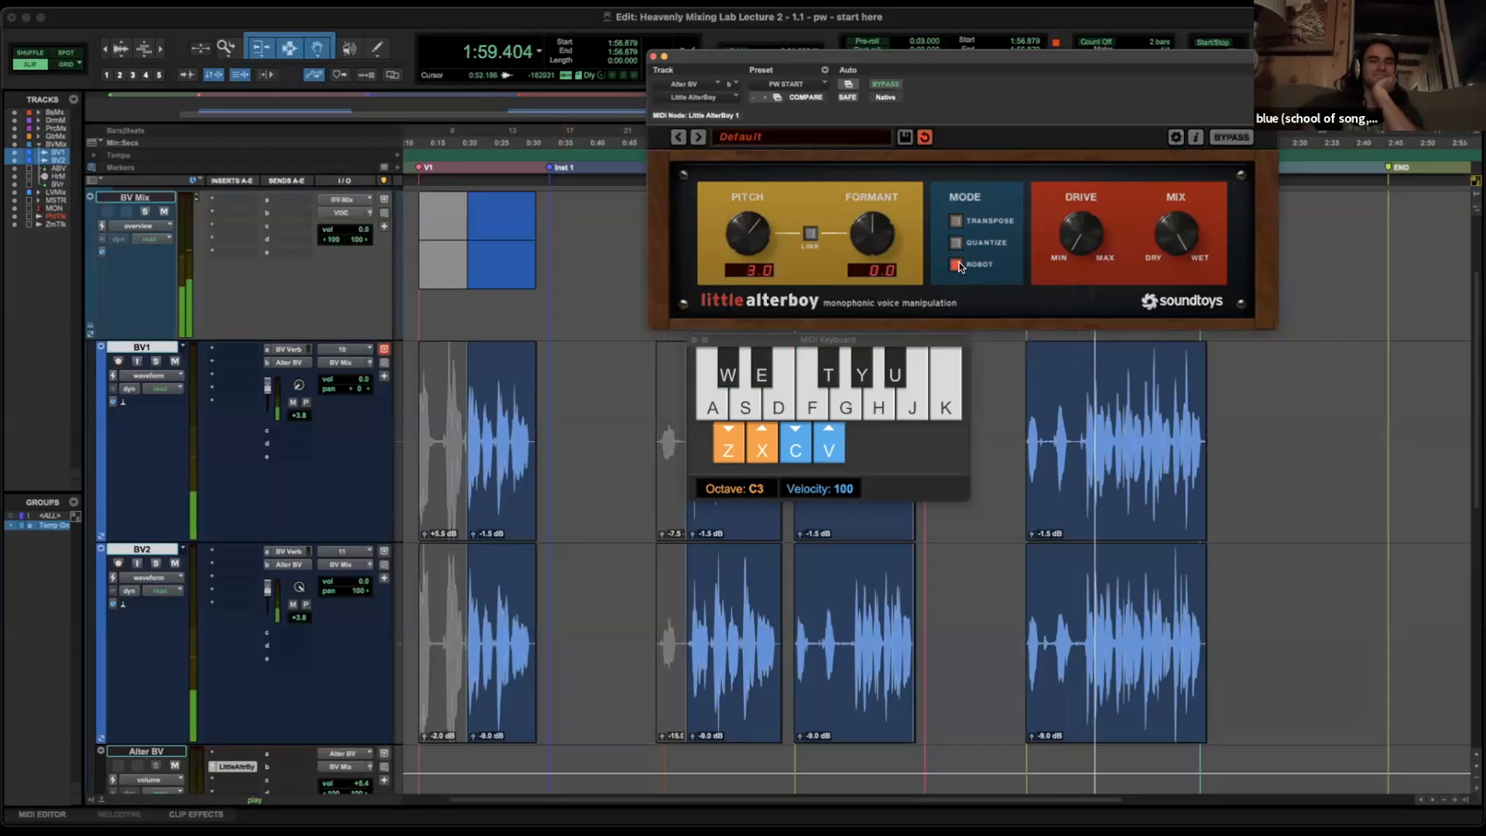
pyautogui.press('e')
pyautogui.press('e')
pyautogui.press('w')
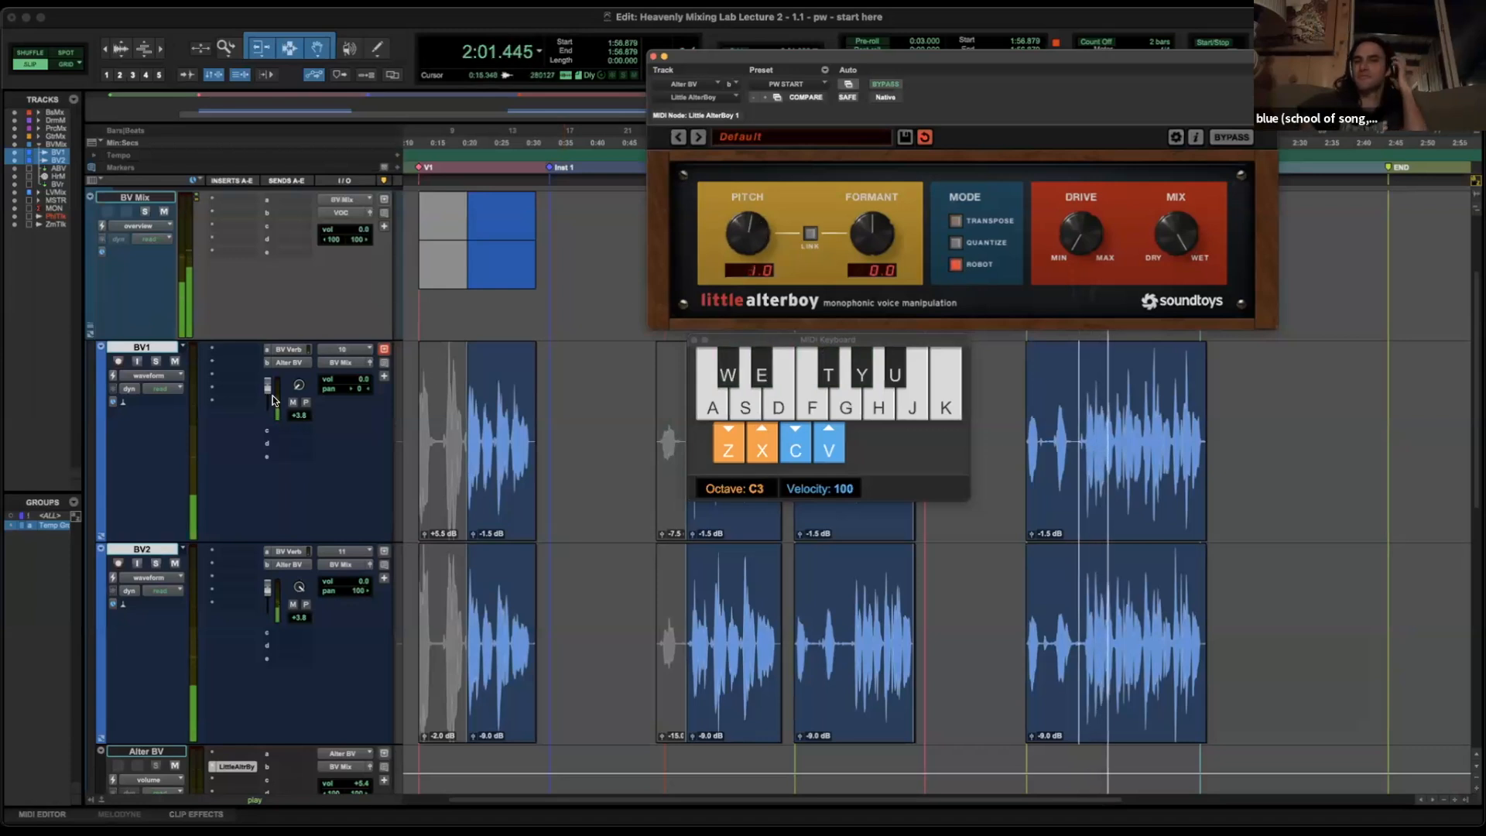
pyautogui.press('space')
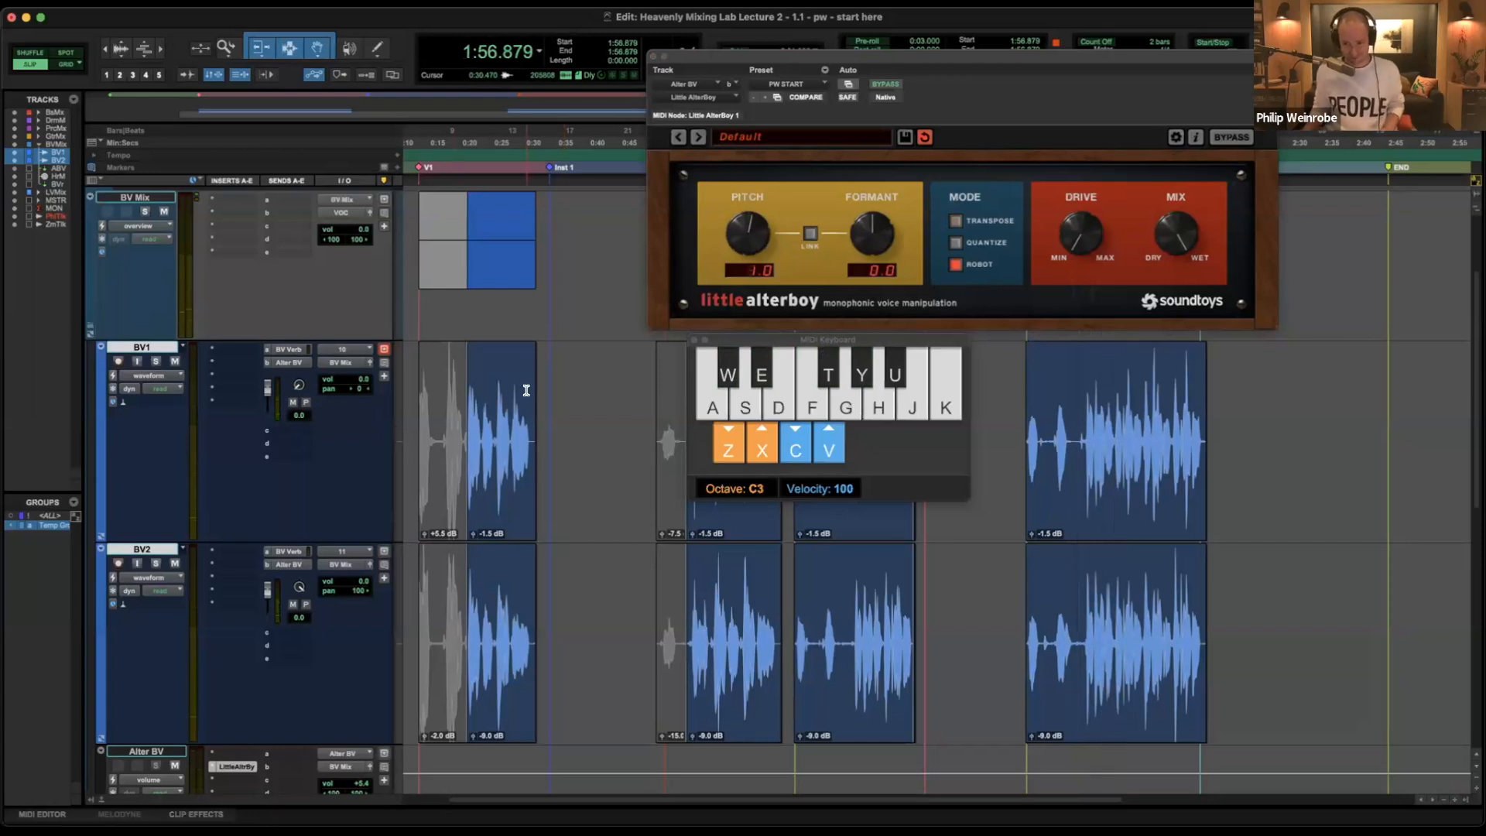
# Reduce the height of all tracks and place the edit cursor at 1:43.236, ahead of the second chorus.
pyautogui.press('y')
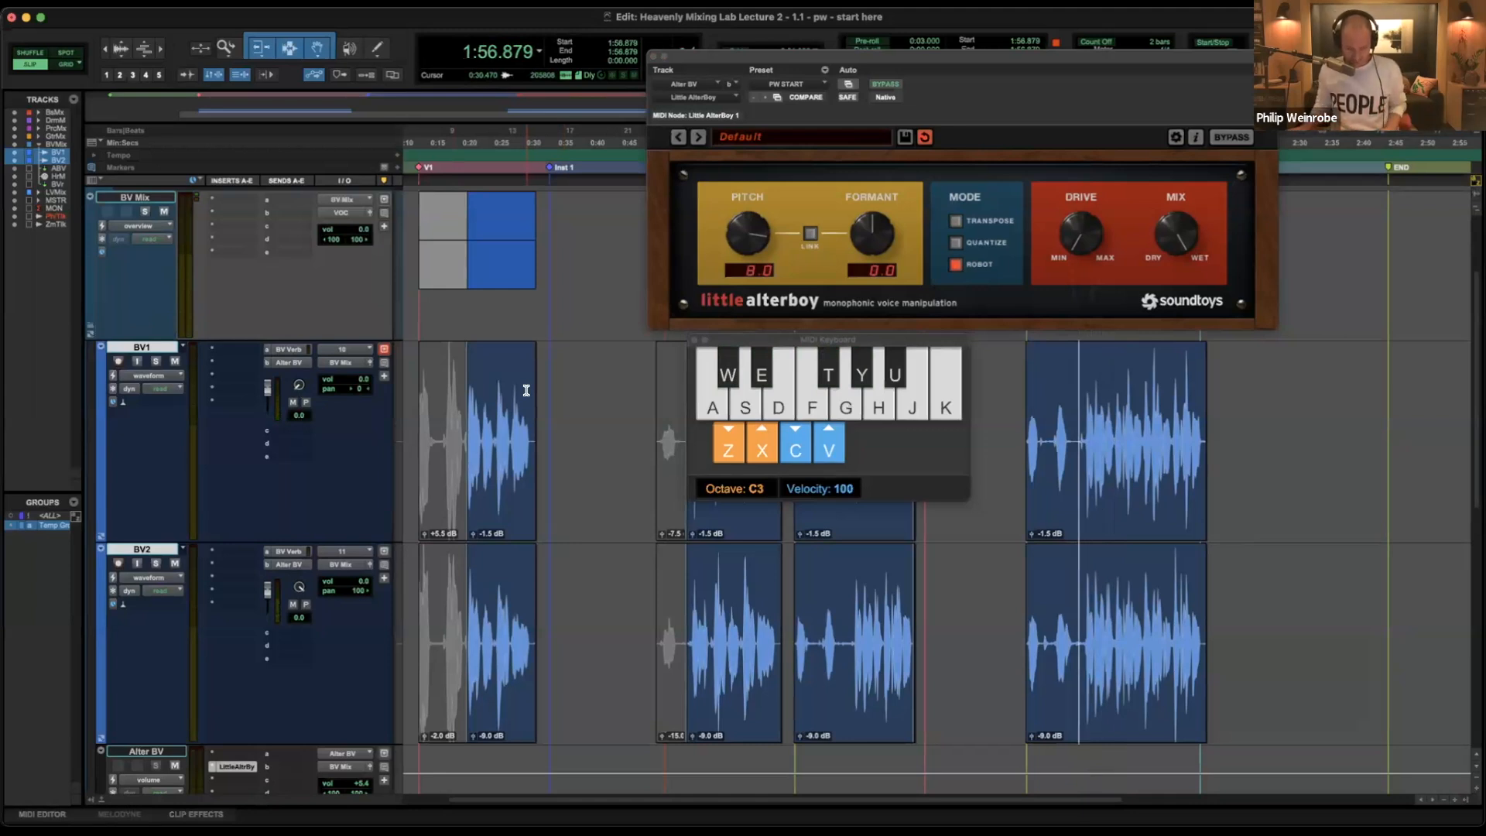
pyautogui.scroll(-5, 409, 568)
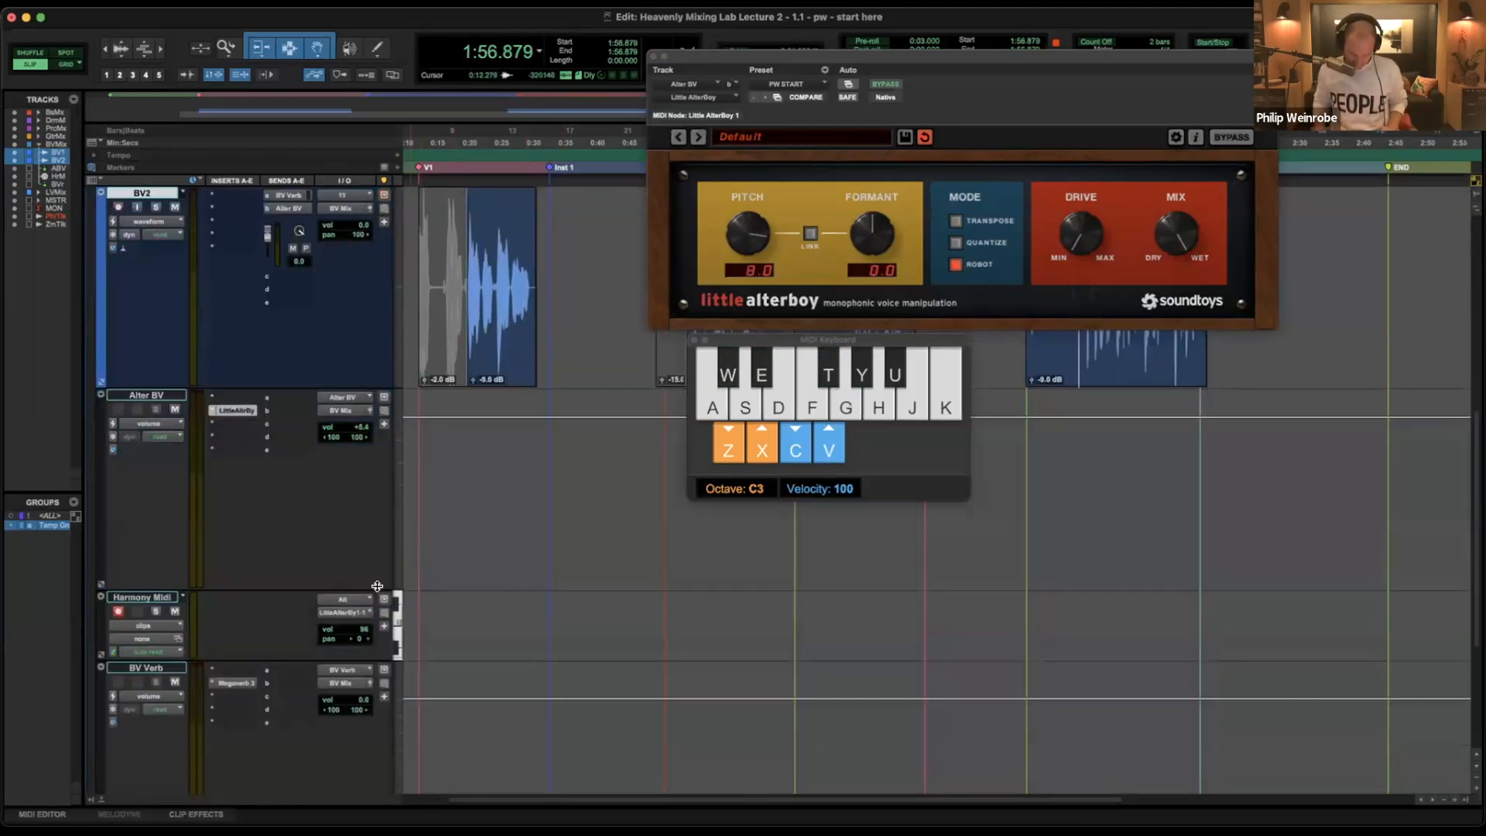
pyautogui.press('ctrl+alt+super+Up')
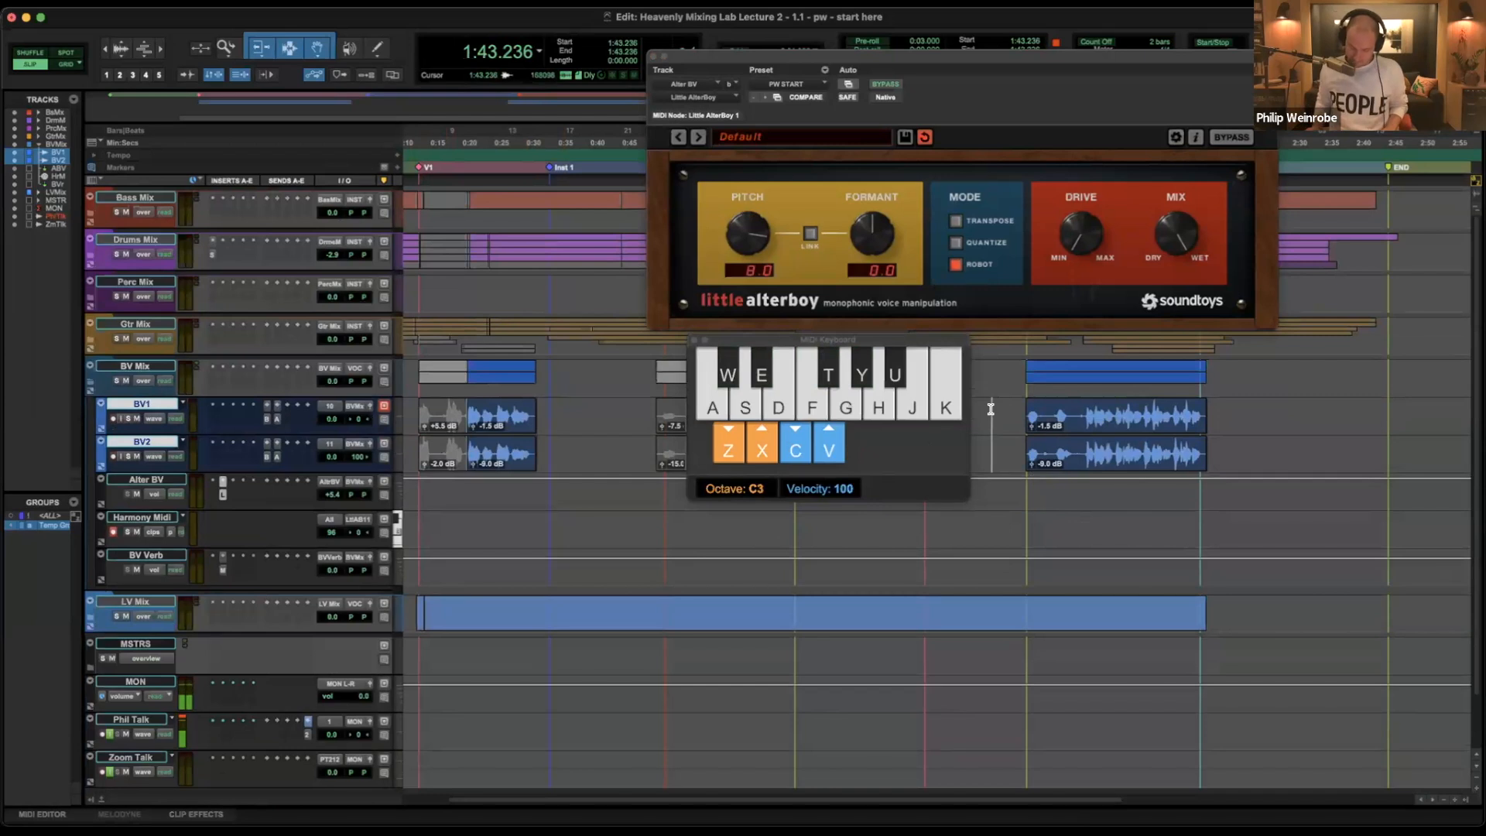
# Record a MIDI Keyboard harmony performance onto the Harmony Midi track from 1:43.236 through the end of the second chorus.
pyautogui.press('super+space')
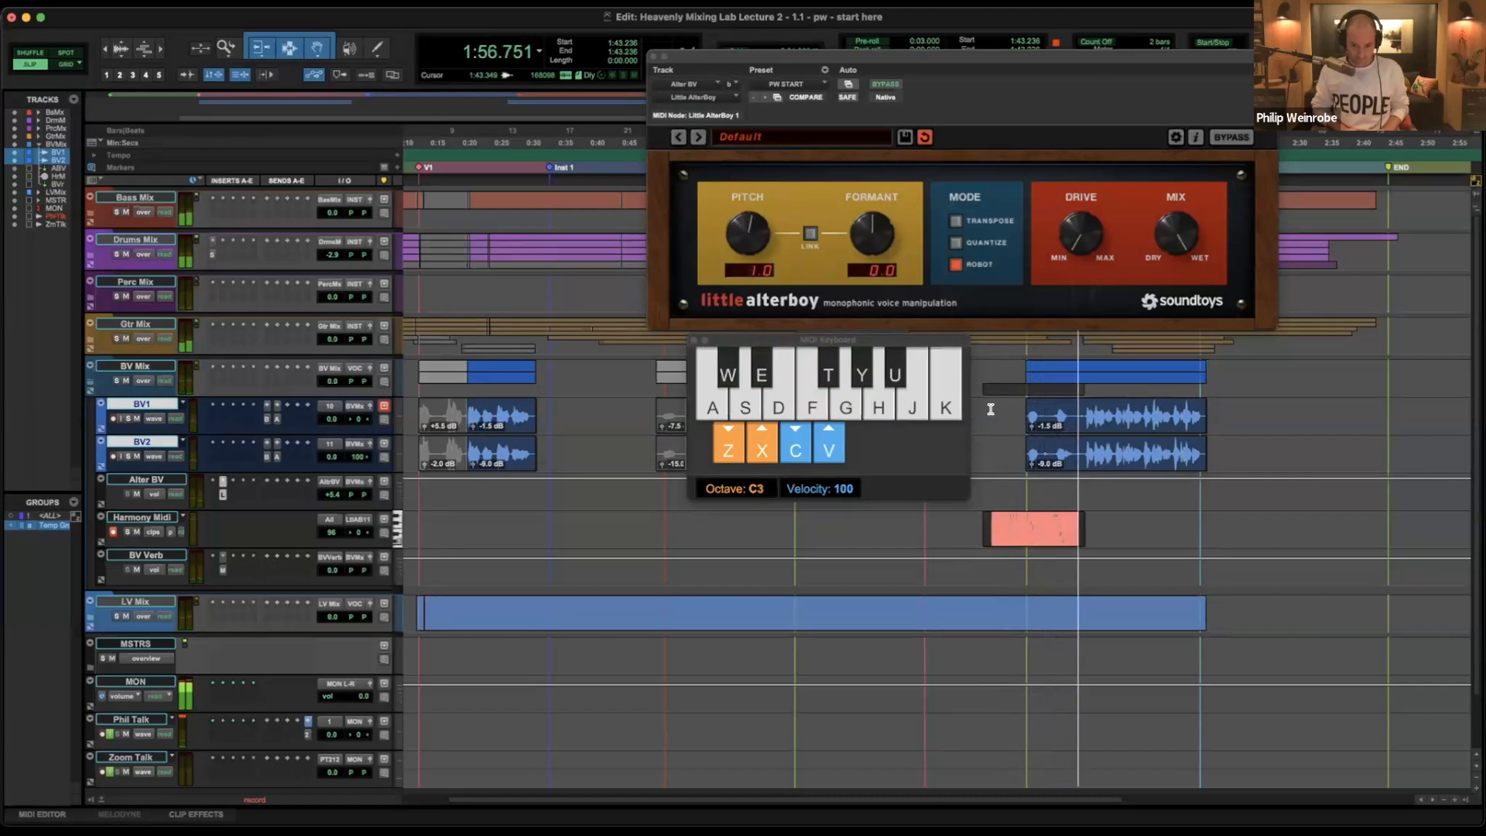
pyautogui.press('f')
pyautogui.press('y')
pyautogui.press('e')
pyautogui.press('w')
pyautogui.press('f')
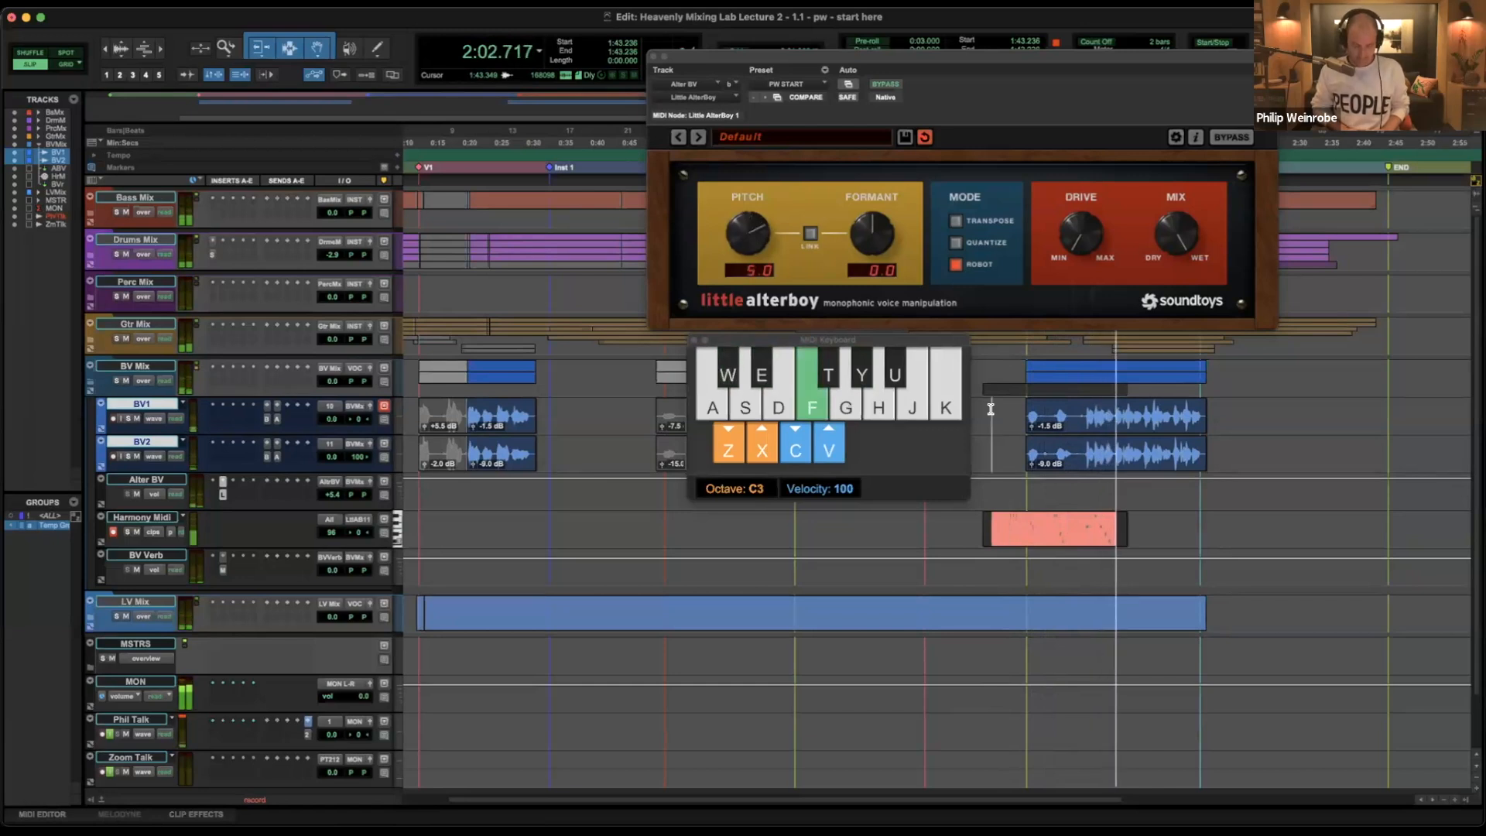
pyautogui.press('y')
pyautogui.press('f')
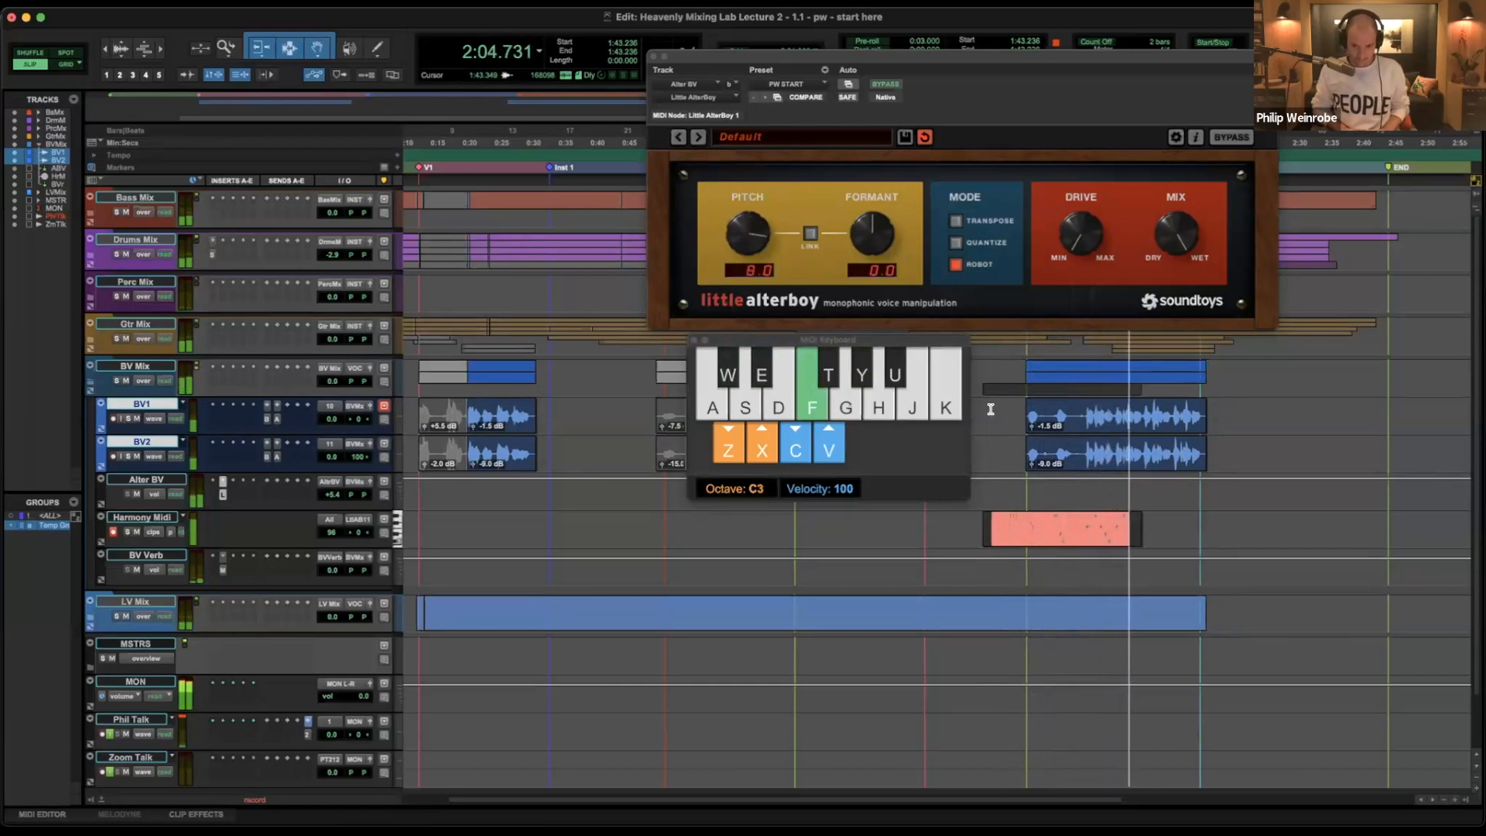
pyautogui.press('k')
pyautogui.press('y')
pyautogui.press('f')
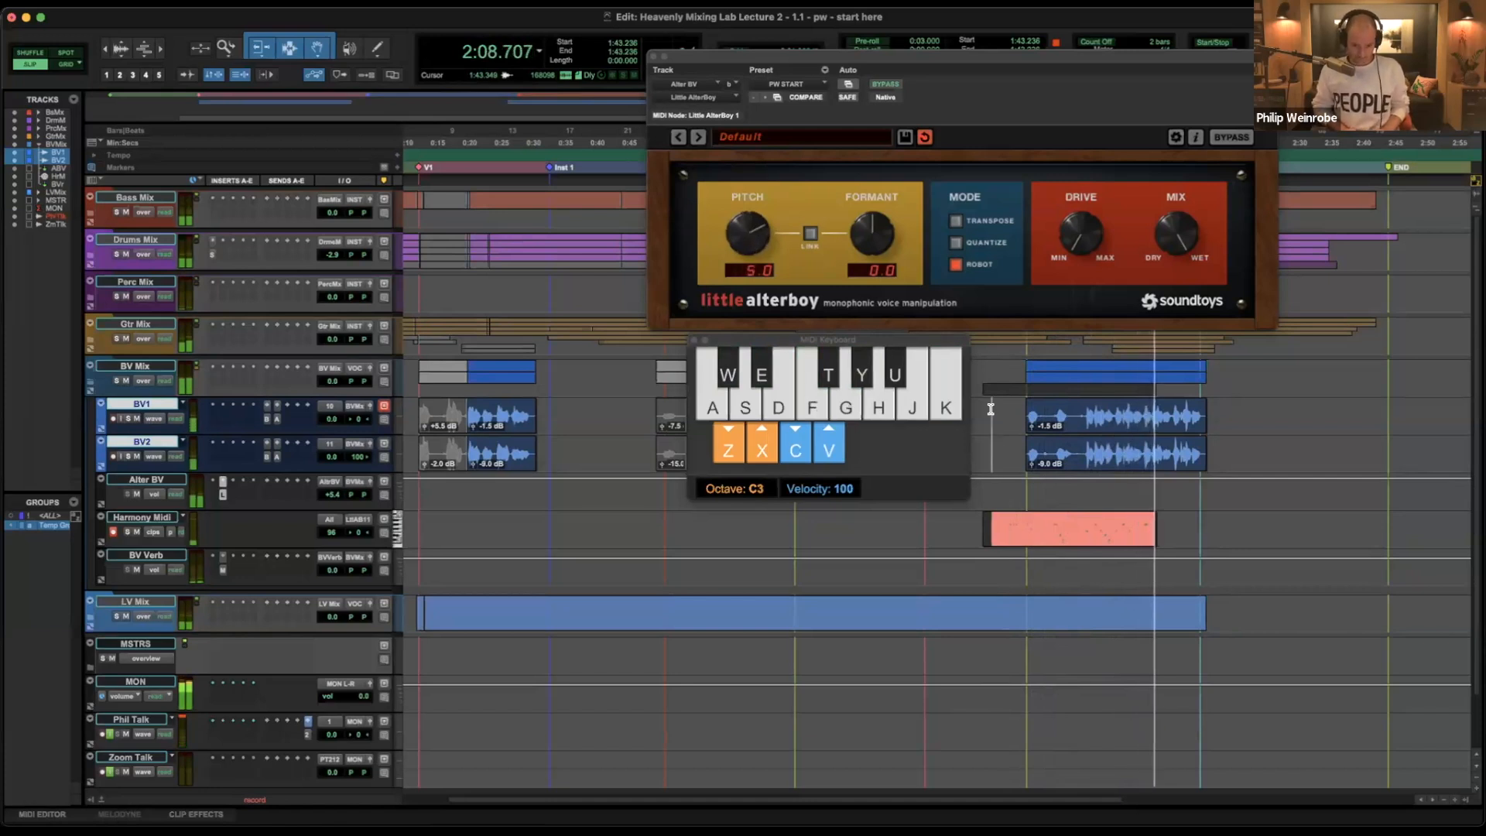
pyautogui.press('e')
pyautogui.press('w')
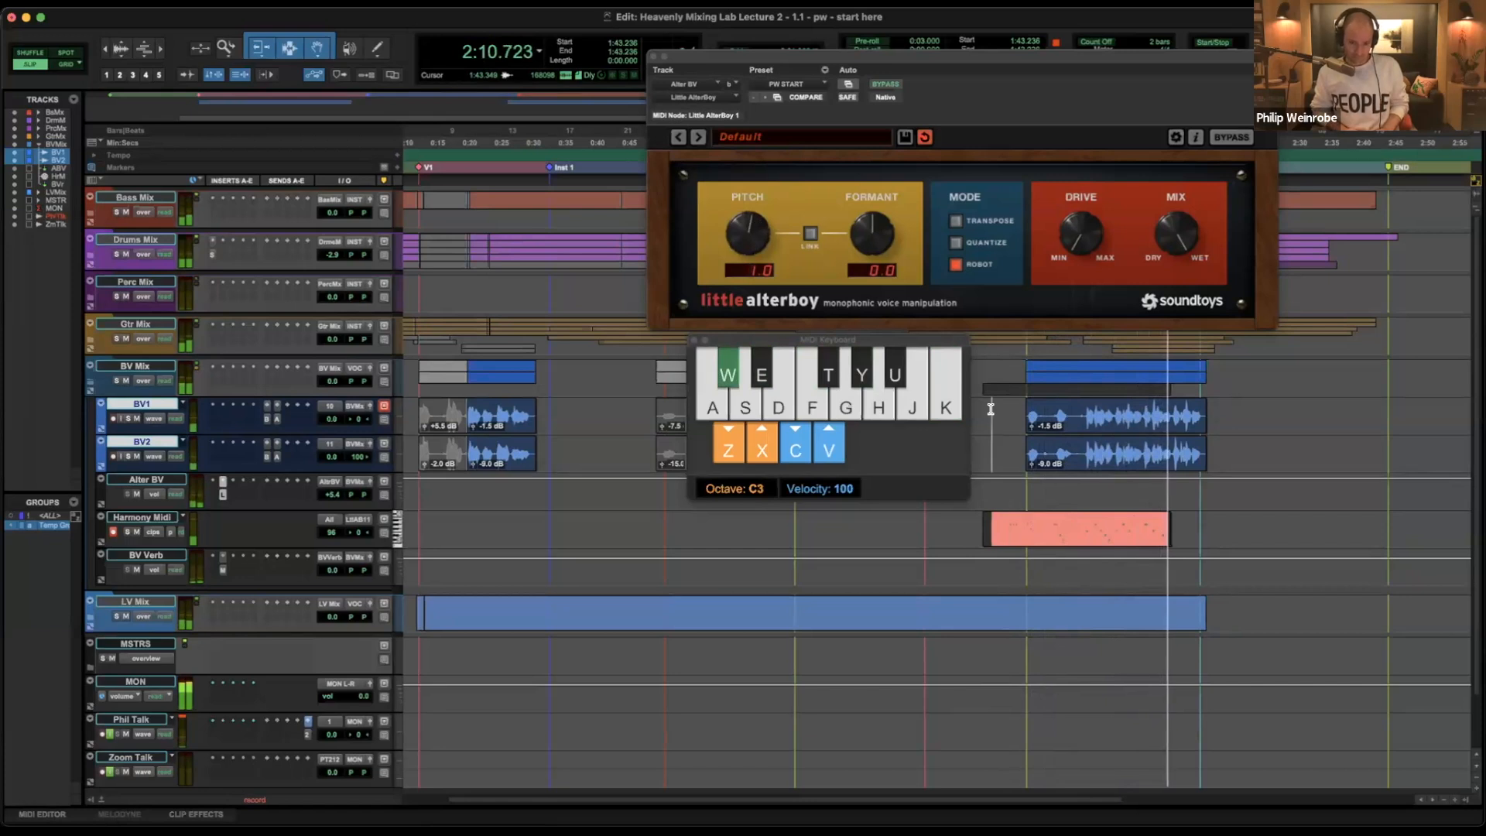
pyautogui.press('f')
pyautogui.press('y')
pyautogui.press('w')
pyautogui.press('k')
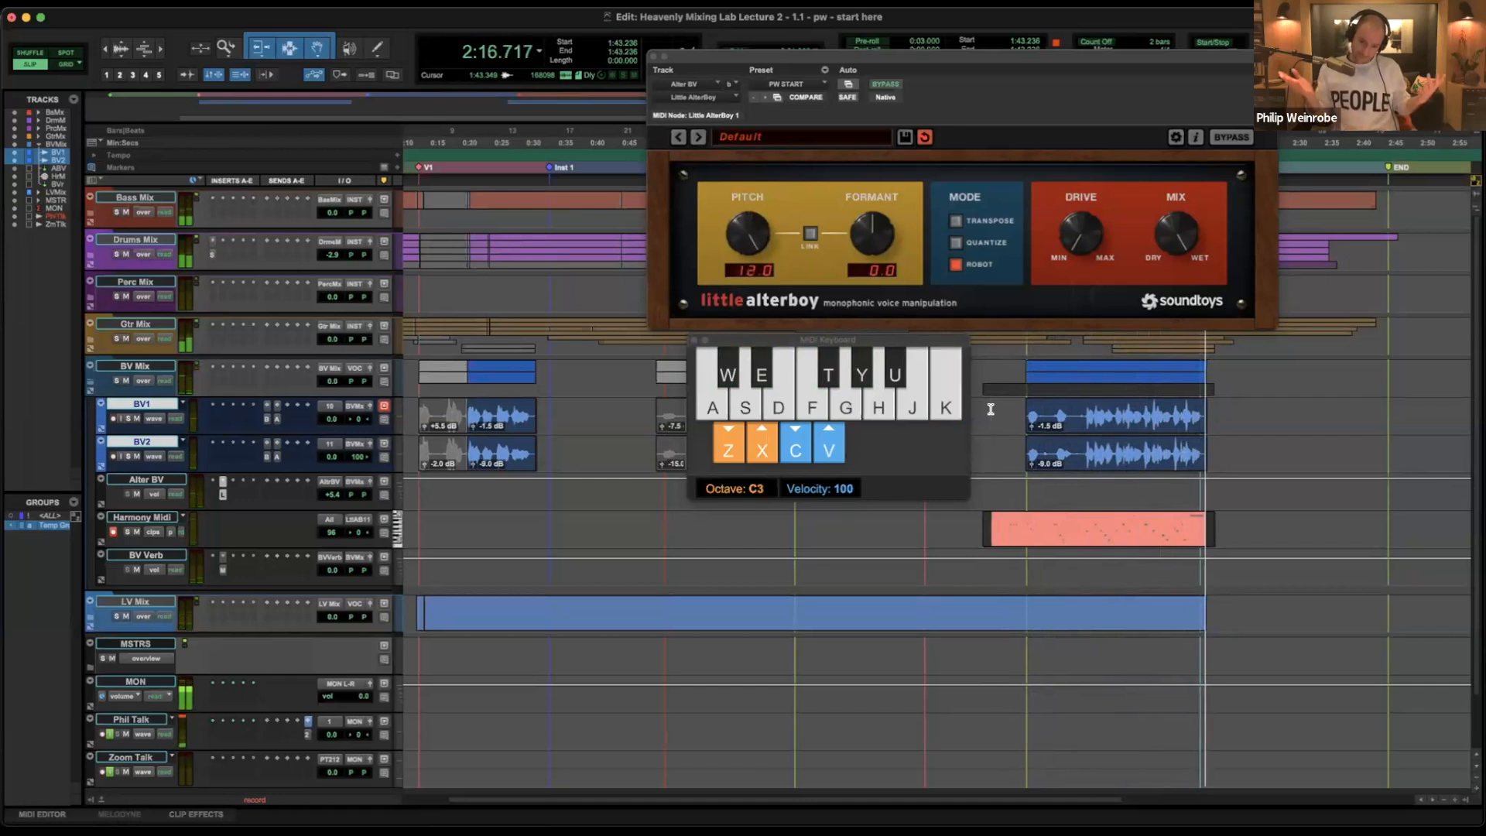
pyautogui.press('space')
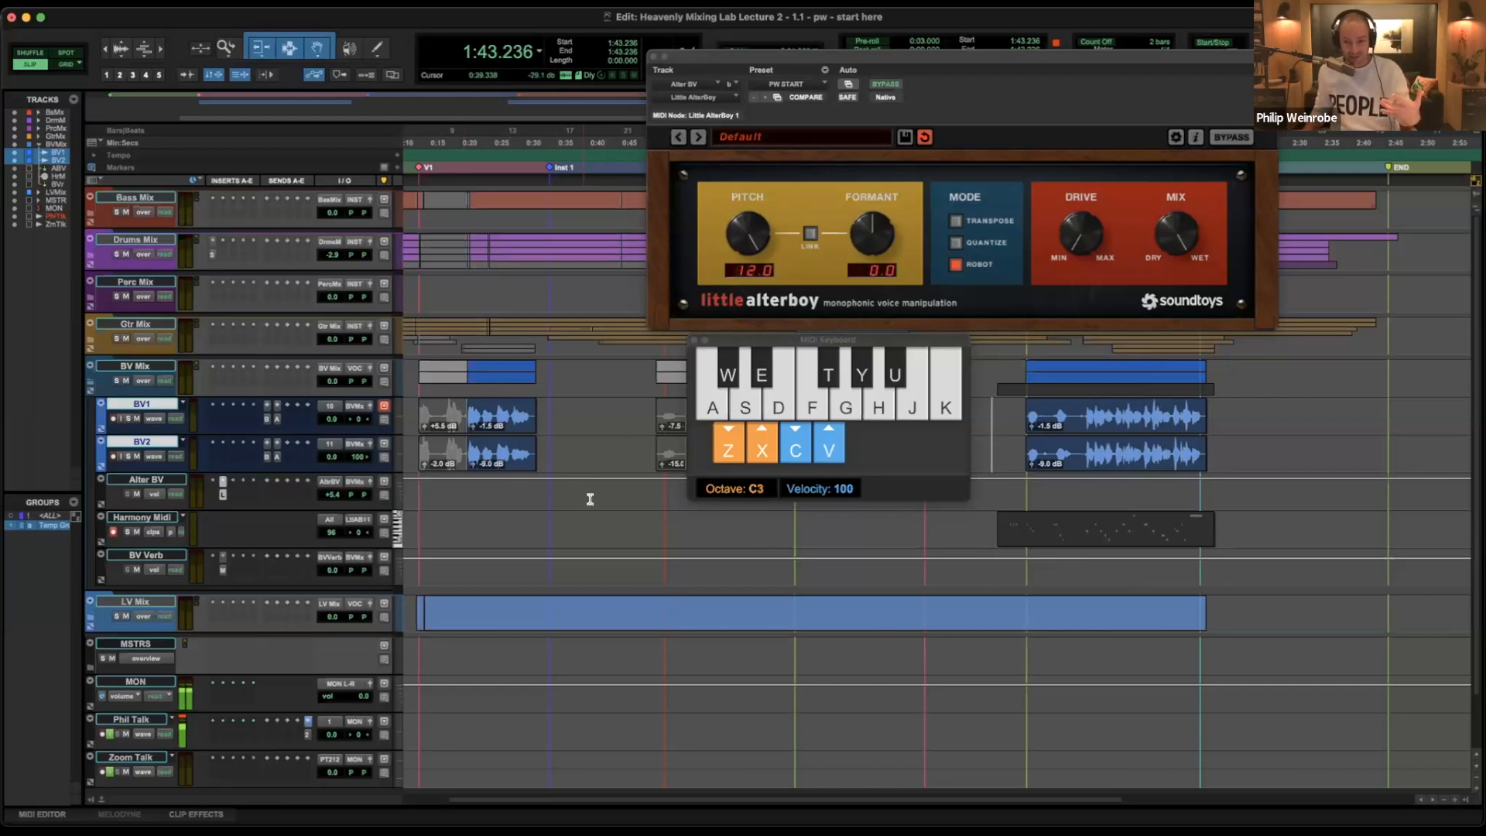
# Solo BV1 and BV2, turn off record enable on Harmony Midi, and audition playback from 1:48.579.
pyautogui.click(128, 419)
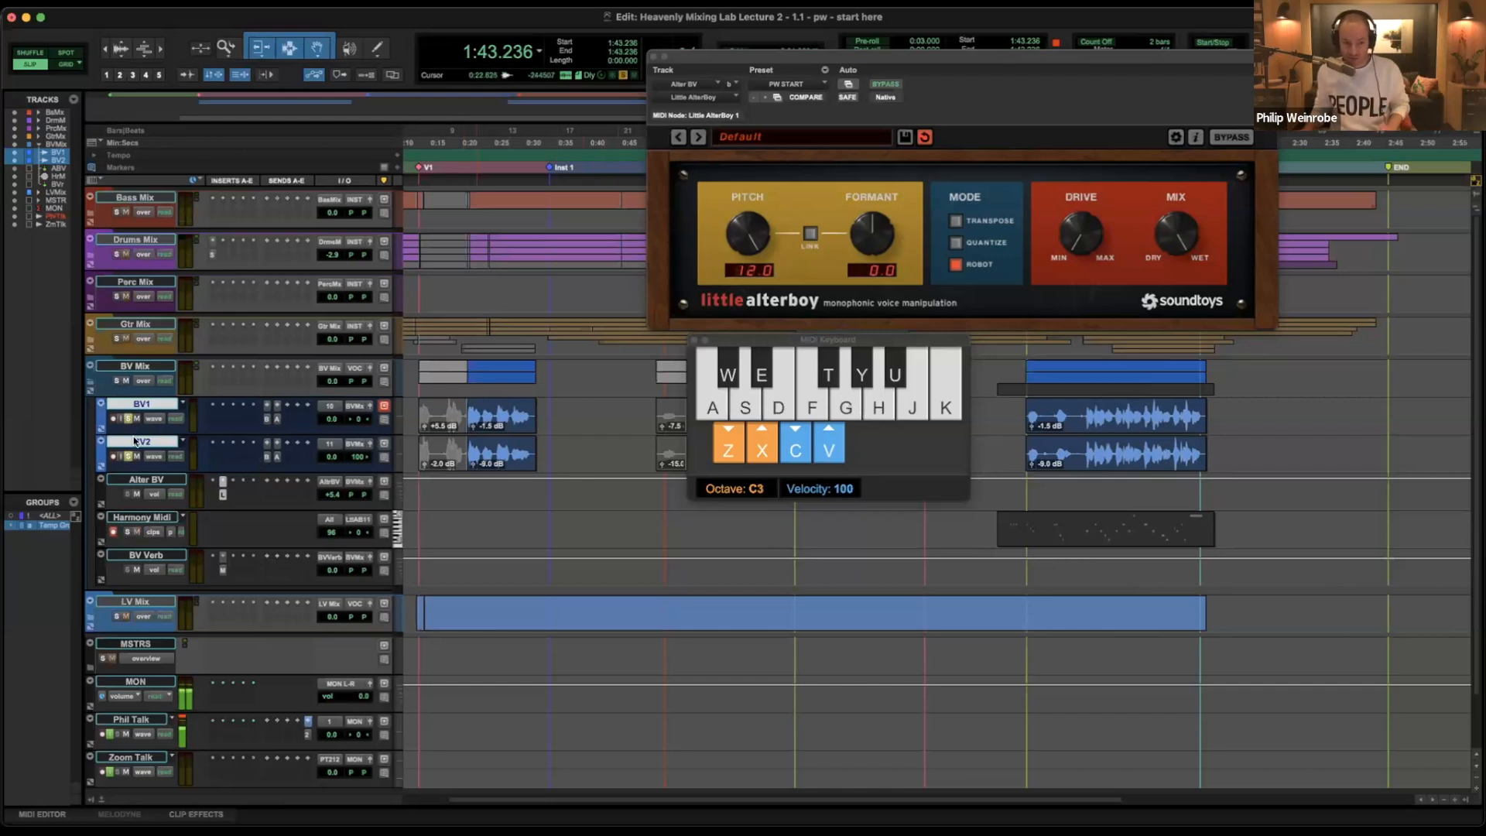
pyautogui.click(1024, 409)
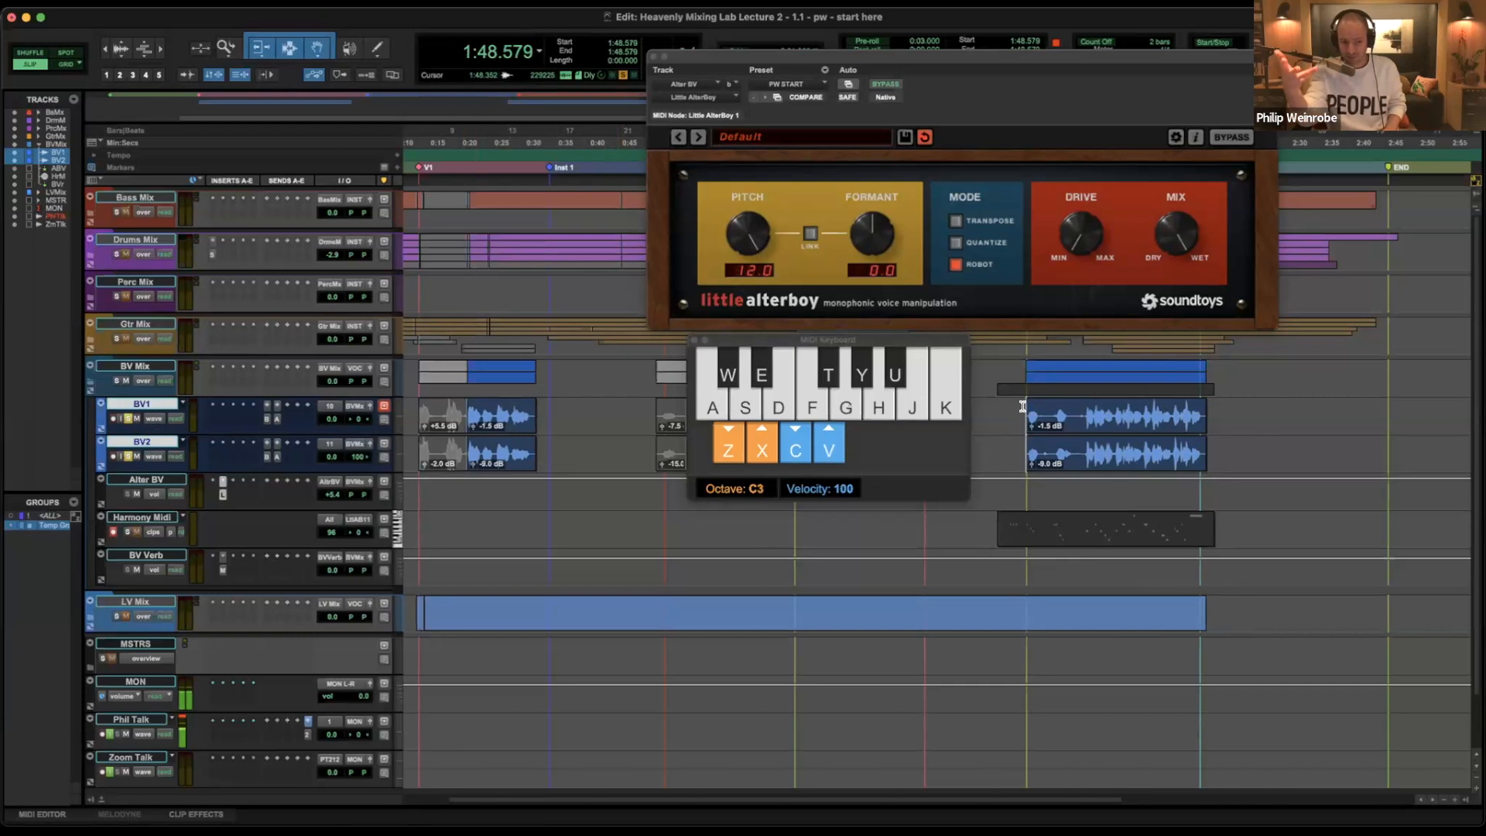
pyautogui.press('space')
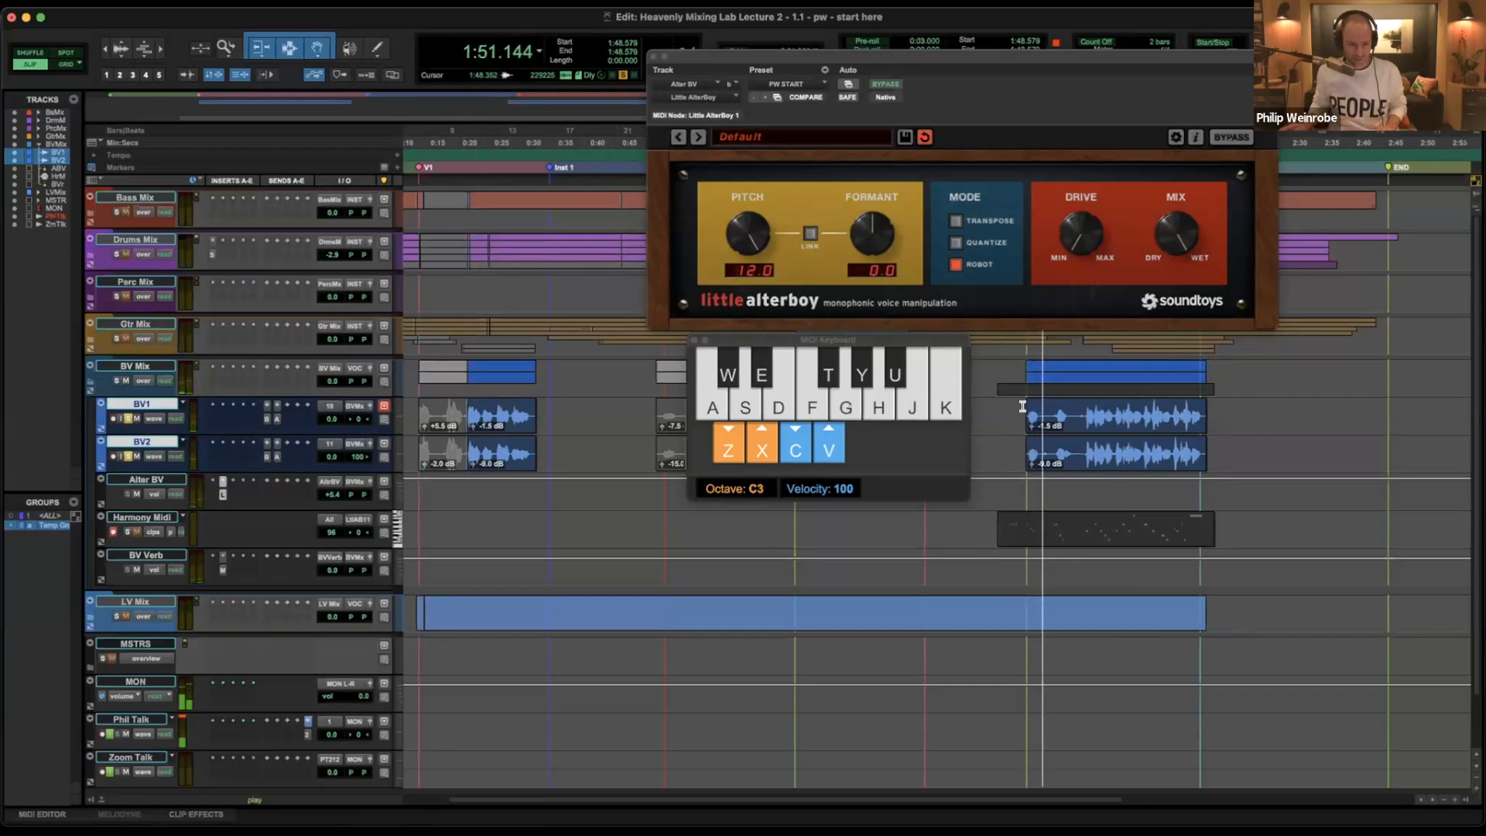
pyautogui.press('space')
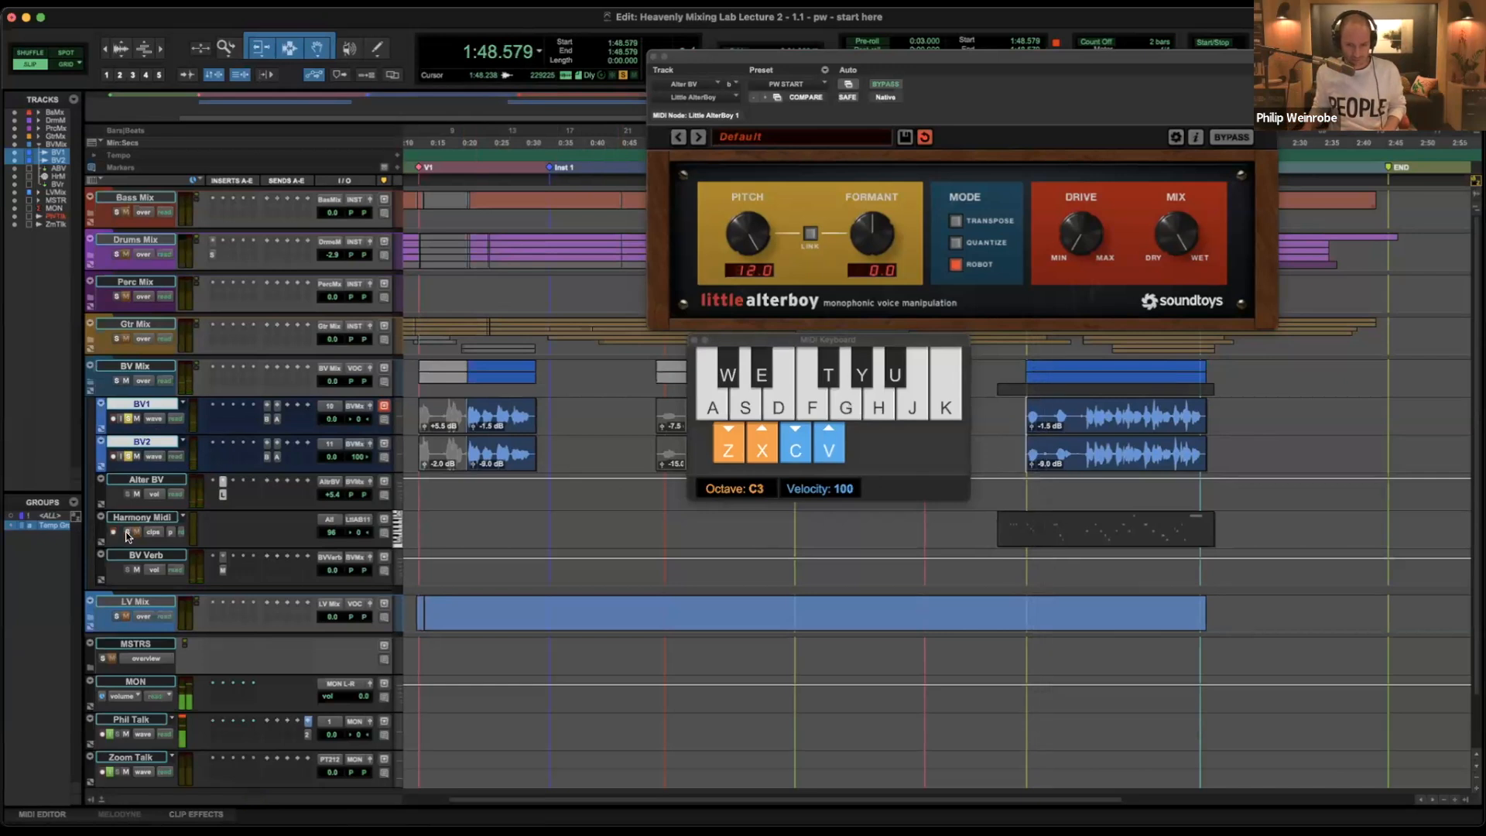
pyautogui.press('space')
pyautogui.press('space')
# Solo Harmony Midi and play back the recorded harmony with the background vocals from 1:53.127 and from 1:48.011.
pyautogui.click(1054, 522)
pyautogui.press('space')
pyautogui.press('space')
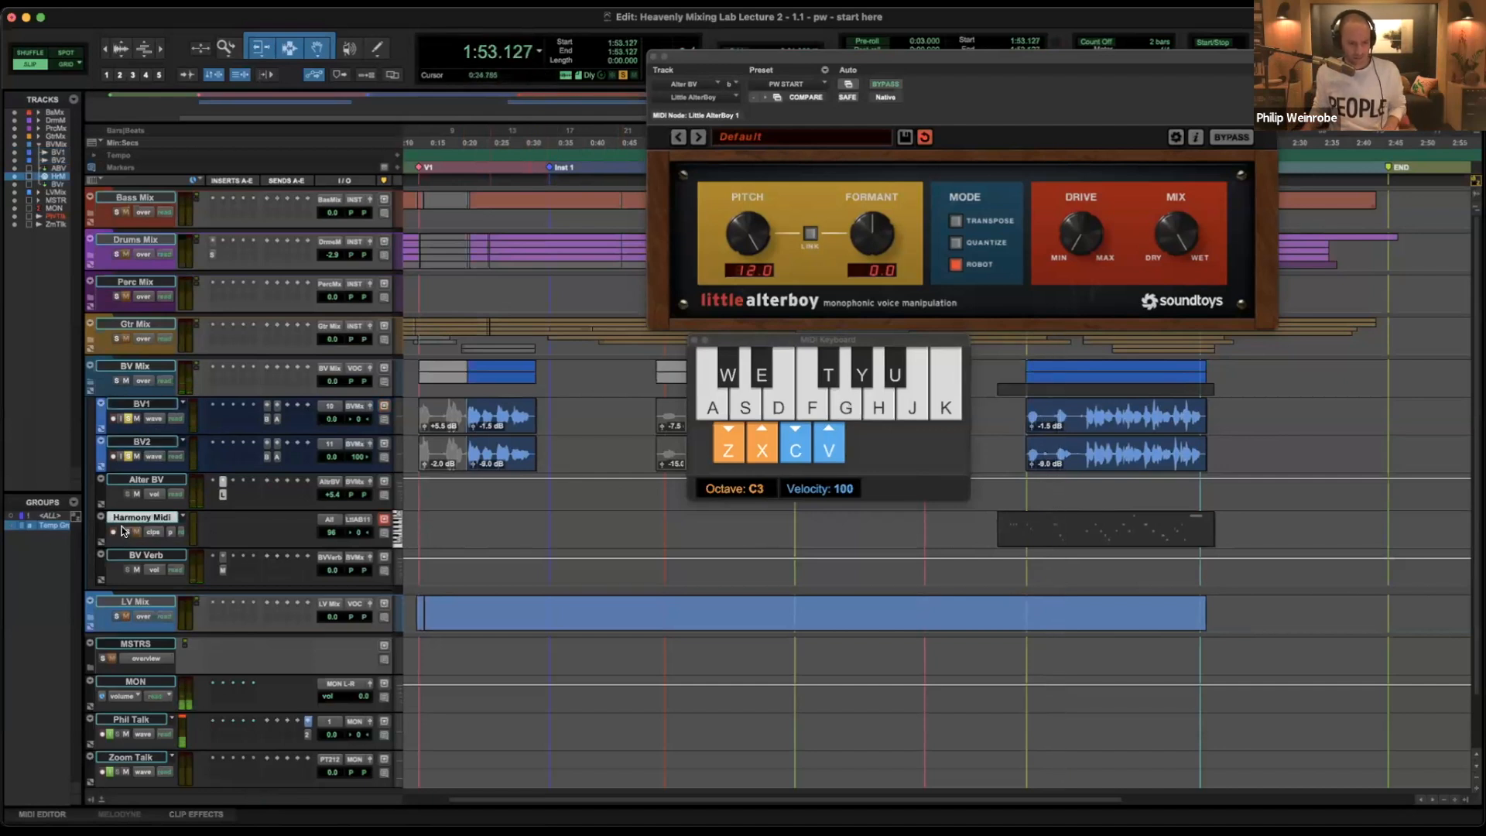
pyautogui.press('space')
pyautogui.press('space')
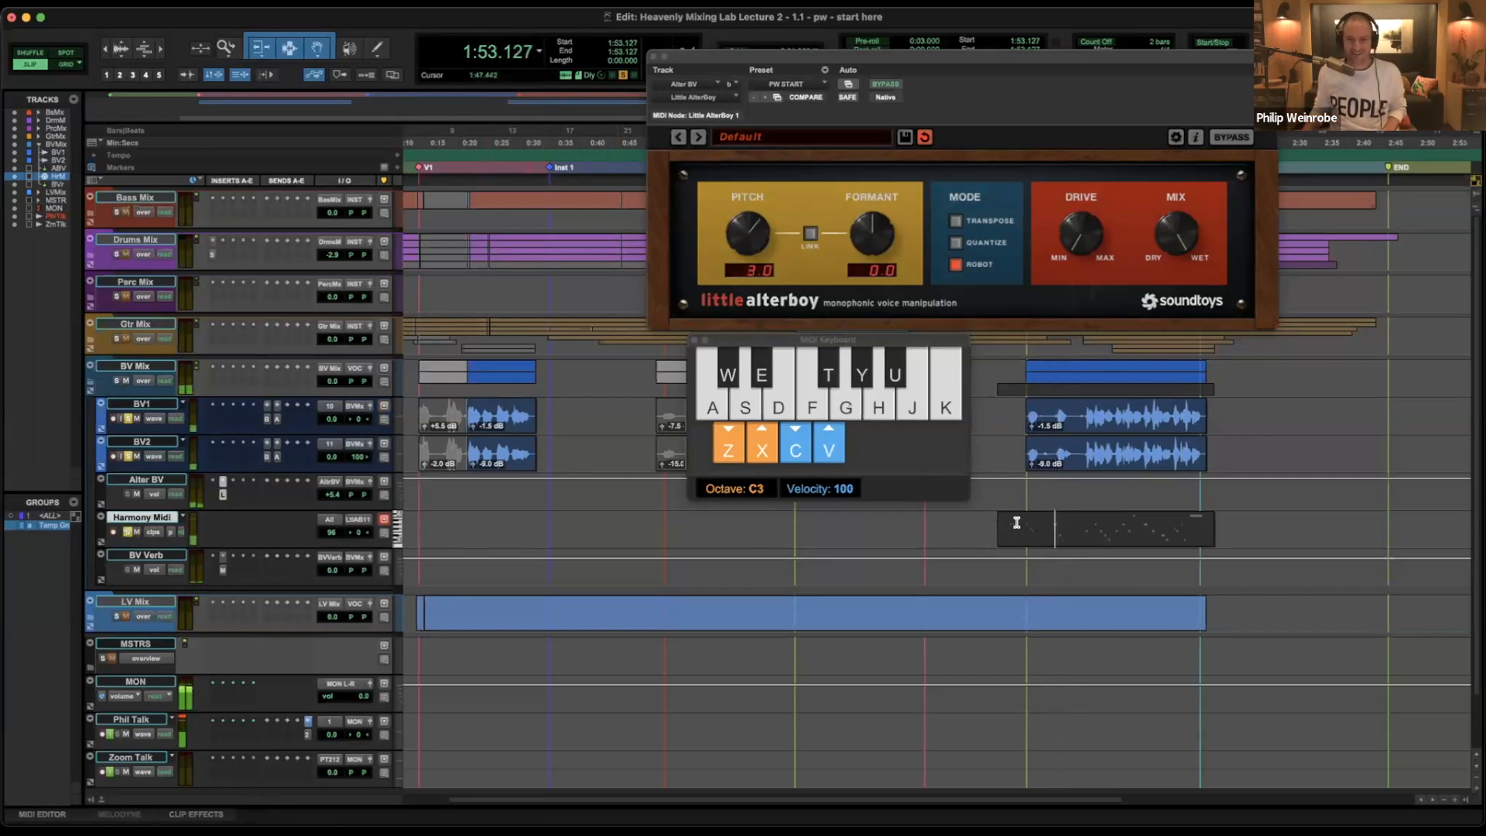
pyautogui.click(1020, 526)
pyautogui.press('space')
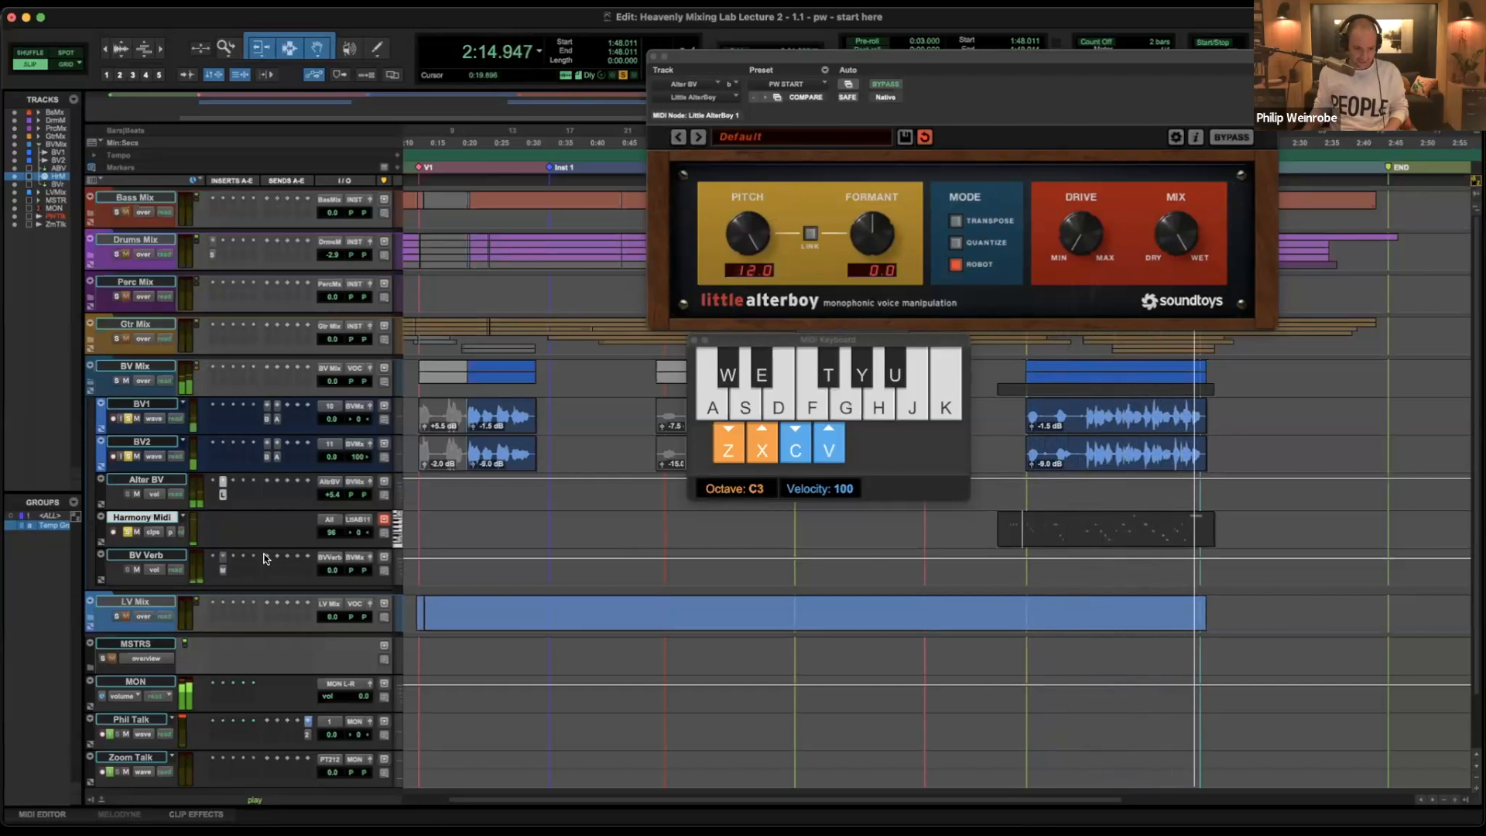
pyautogui.press('space')
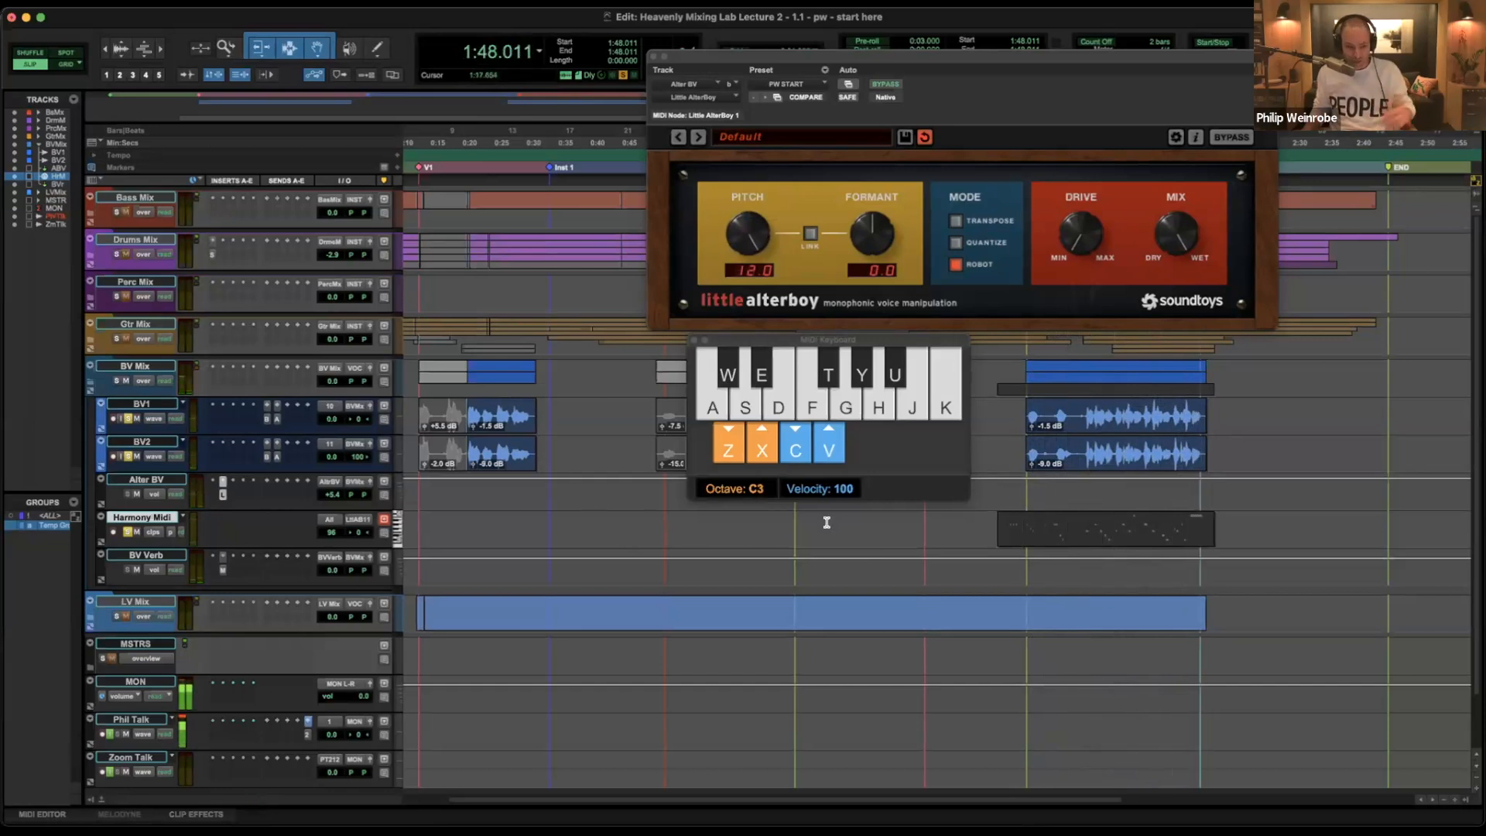
# Lower the BV1 and BV2 sends to Alter BV to -16.3 dB and add a BV Verb send on Alter BV.
pyautogui.moveTo(158, 470); pyautogui.dragTo(160, 502)
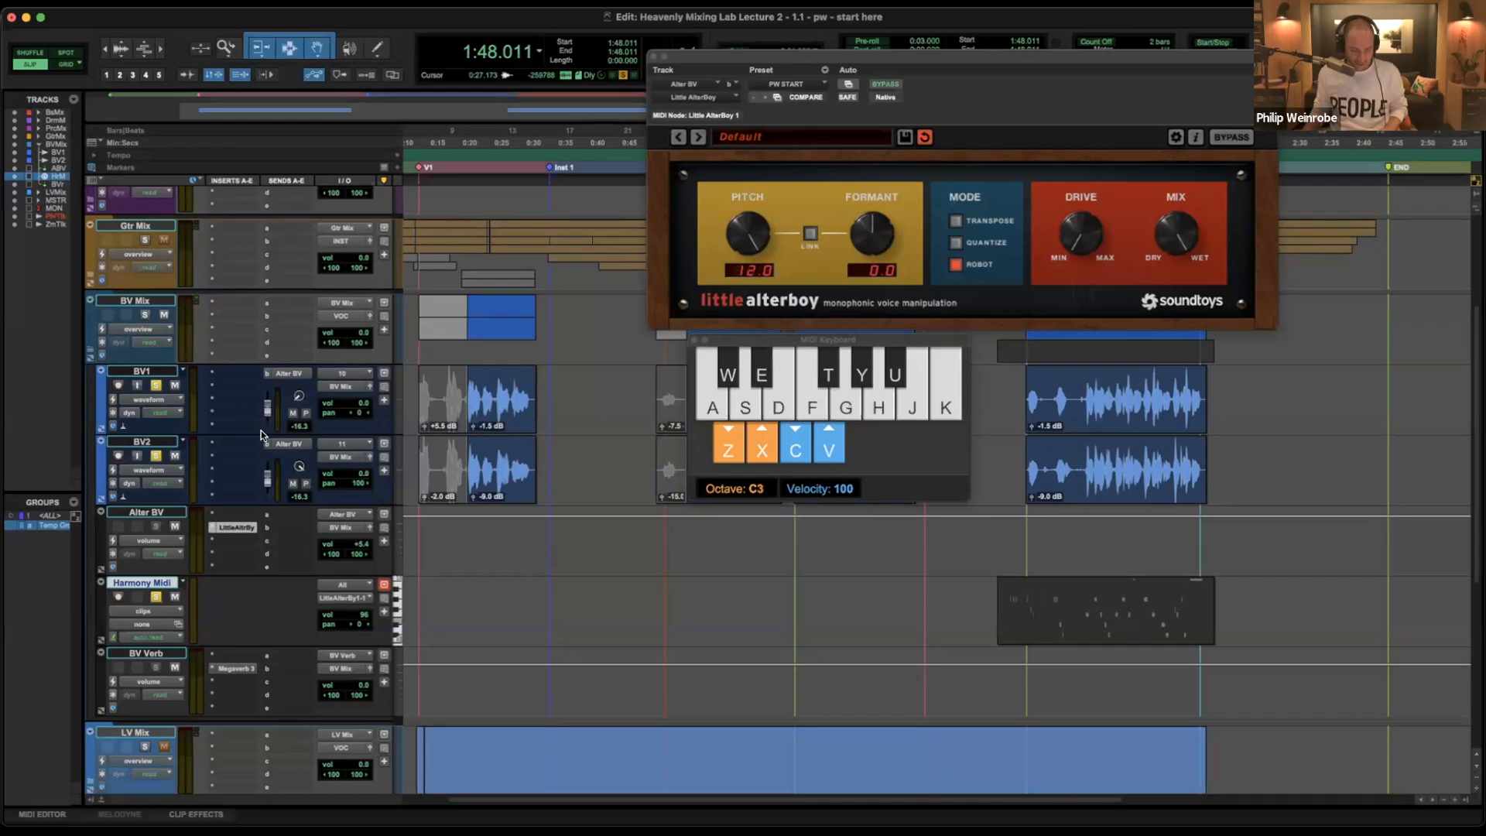
pyautogui.press('super+equal')
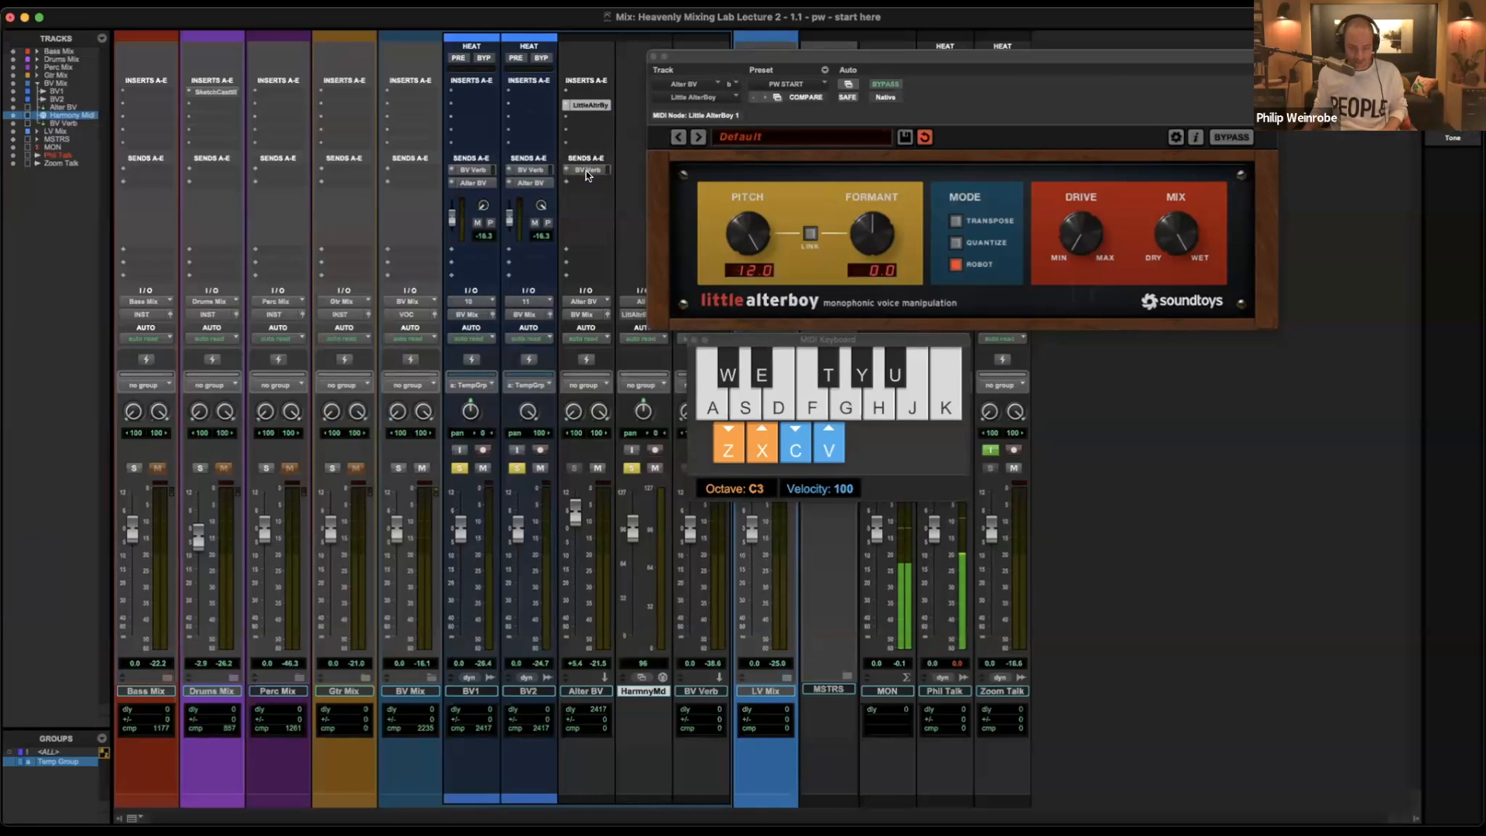
pyautogui.press('super+equal')
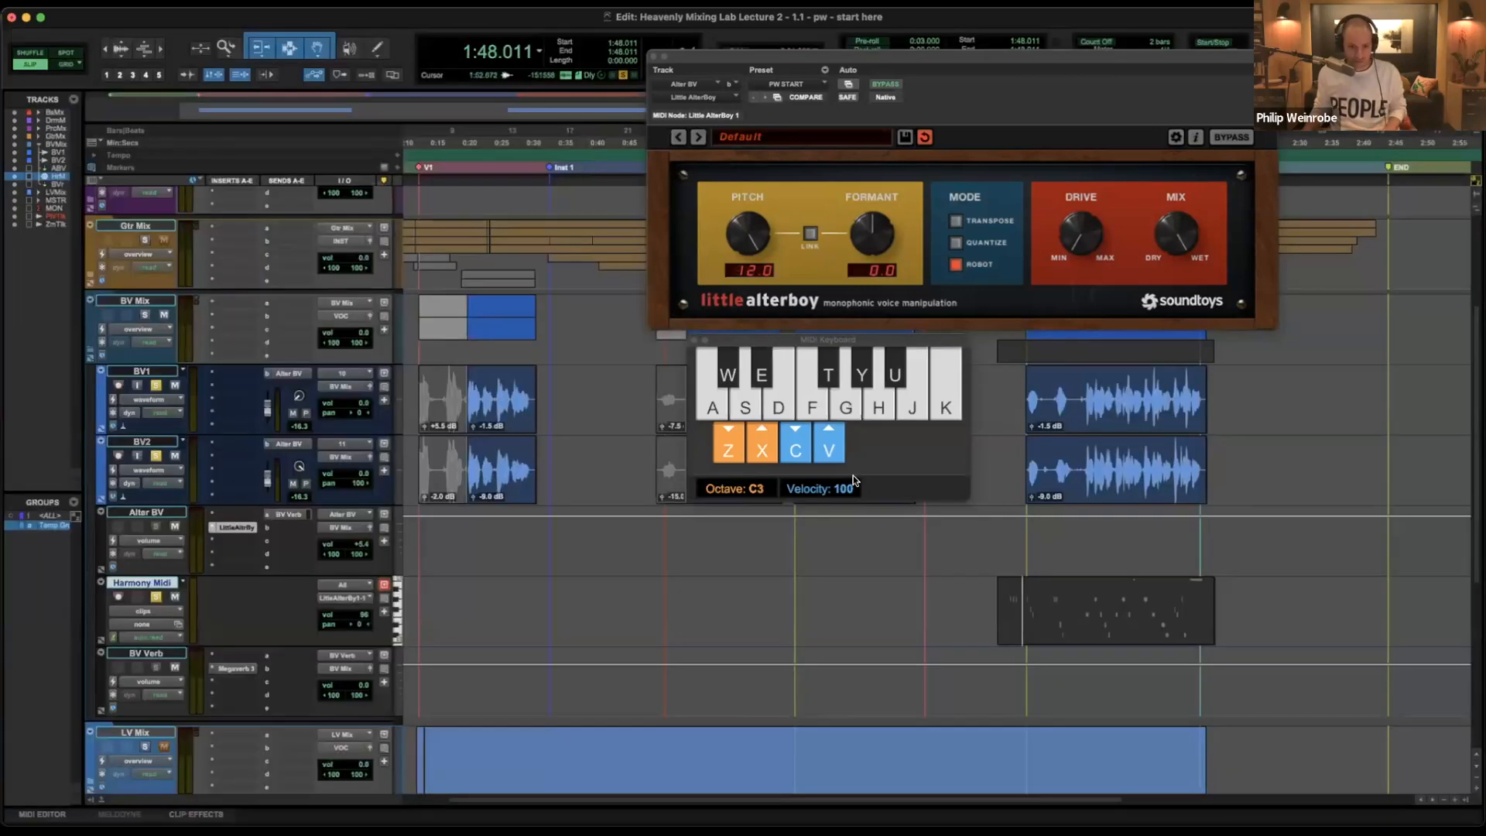
# Clear the solos and play from 1:48.011 while setting the BV1 and BV2 sends to Alter BV to -12.3 dB.
pyautogui.keyDown('alt'); pyautogui.click(157, 457); pyautogui.keyUp('alt')
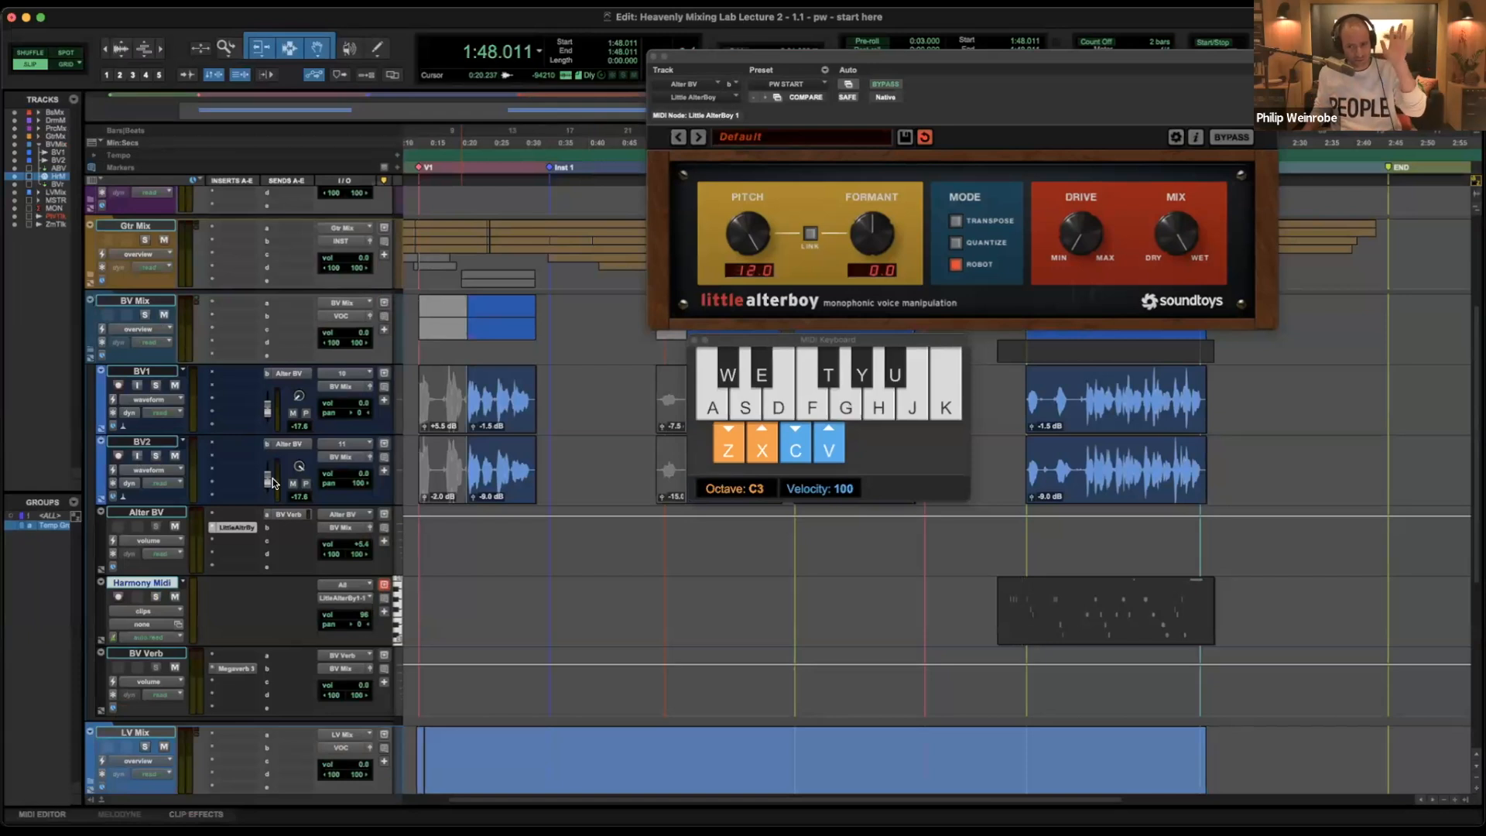
pyautogui.press('space')
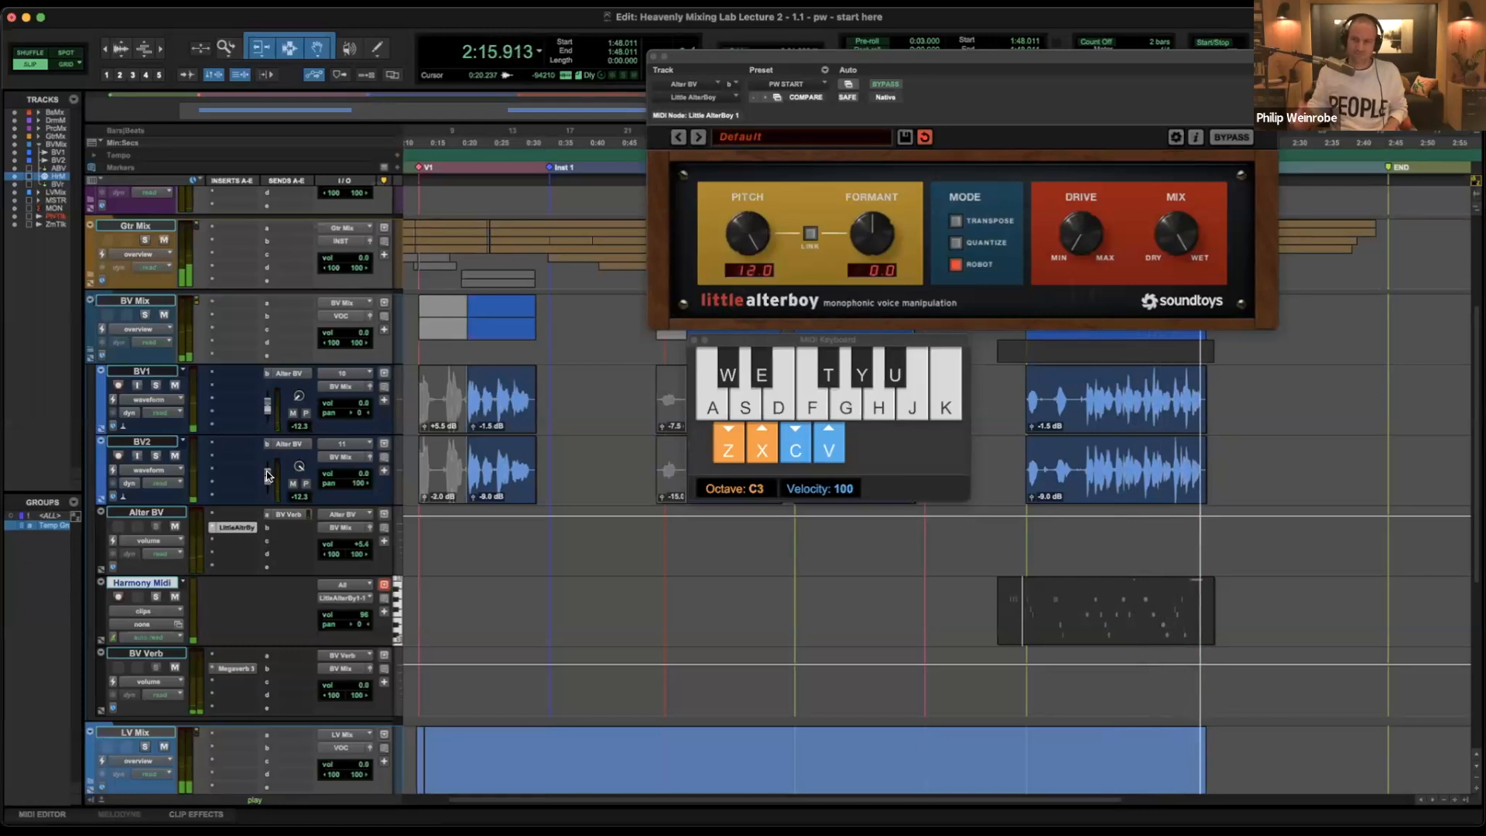
pyautogui.press('space')
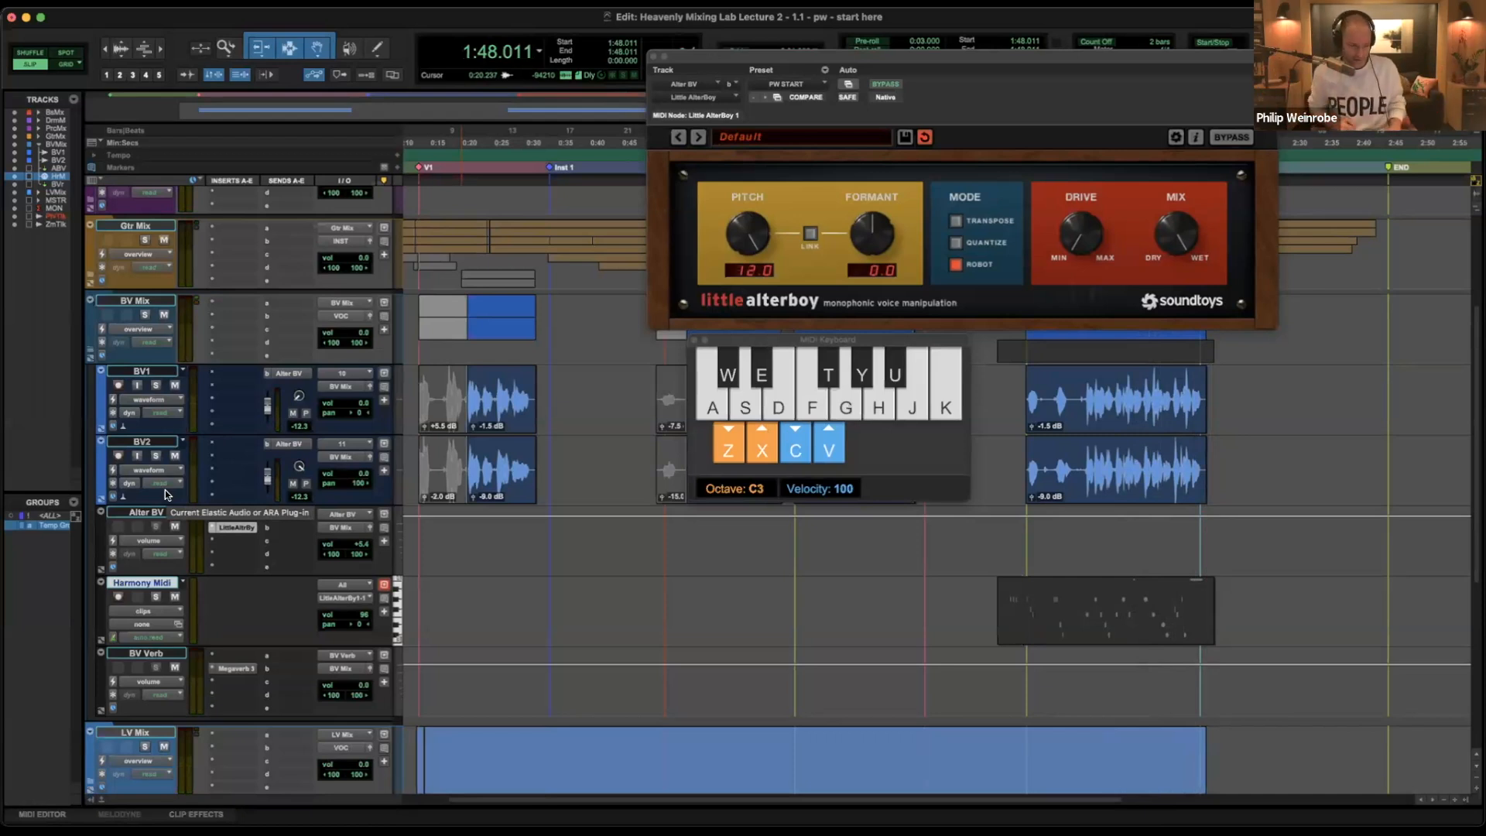
# Close the Little AlterBoy and MIDI Keyboard windows and collapse the BV Mix folder.
pyautogui.press('ctrl+alt+super+w')
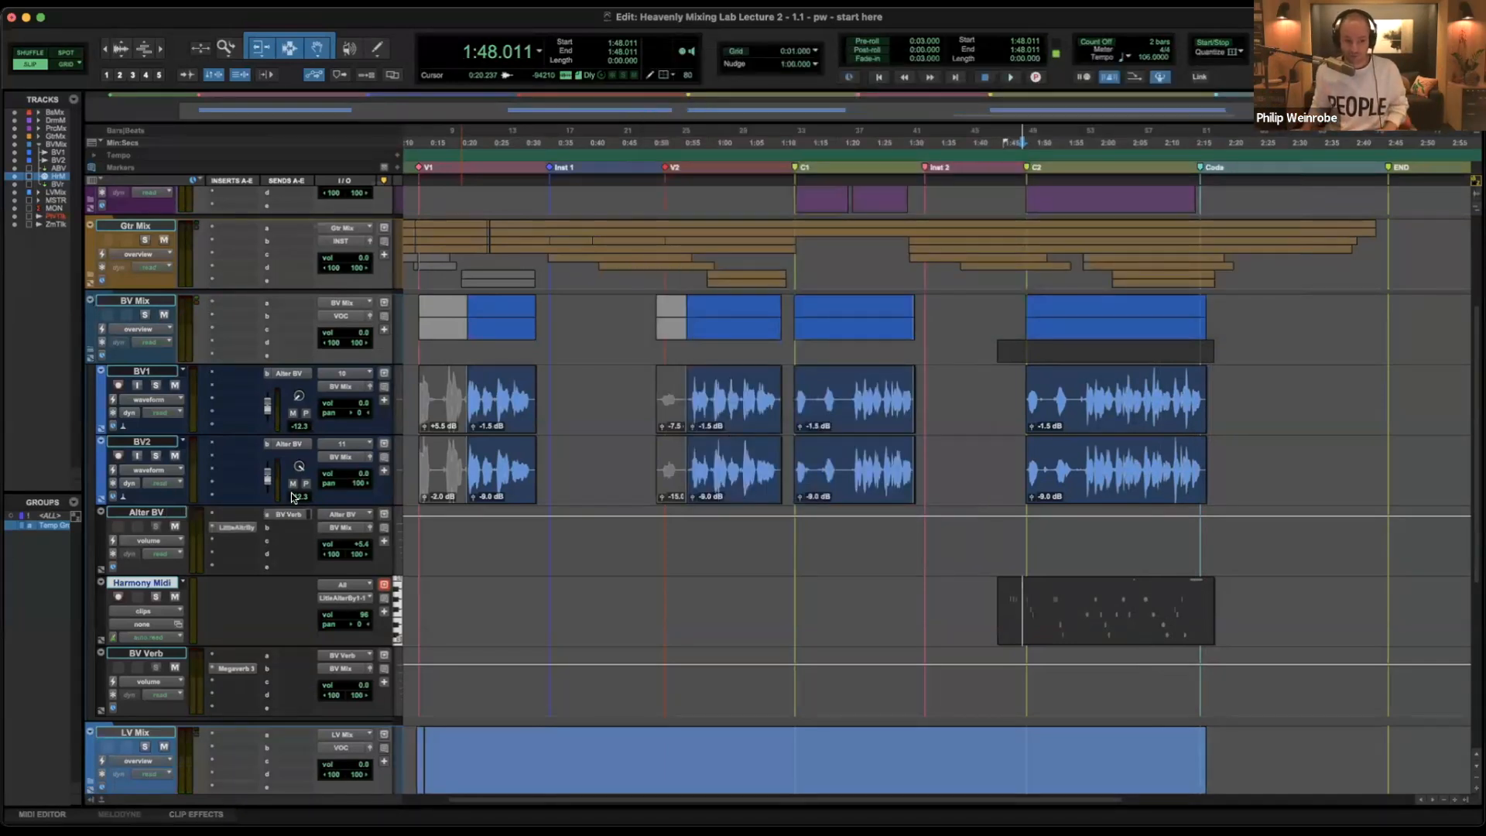
pyautogui.hotkey('shift', 'f')
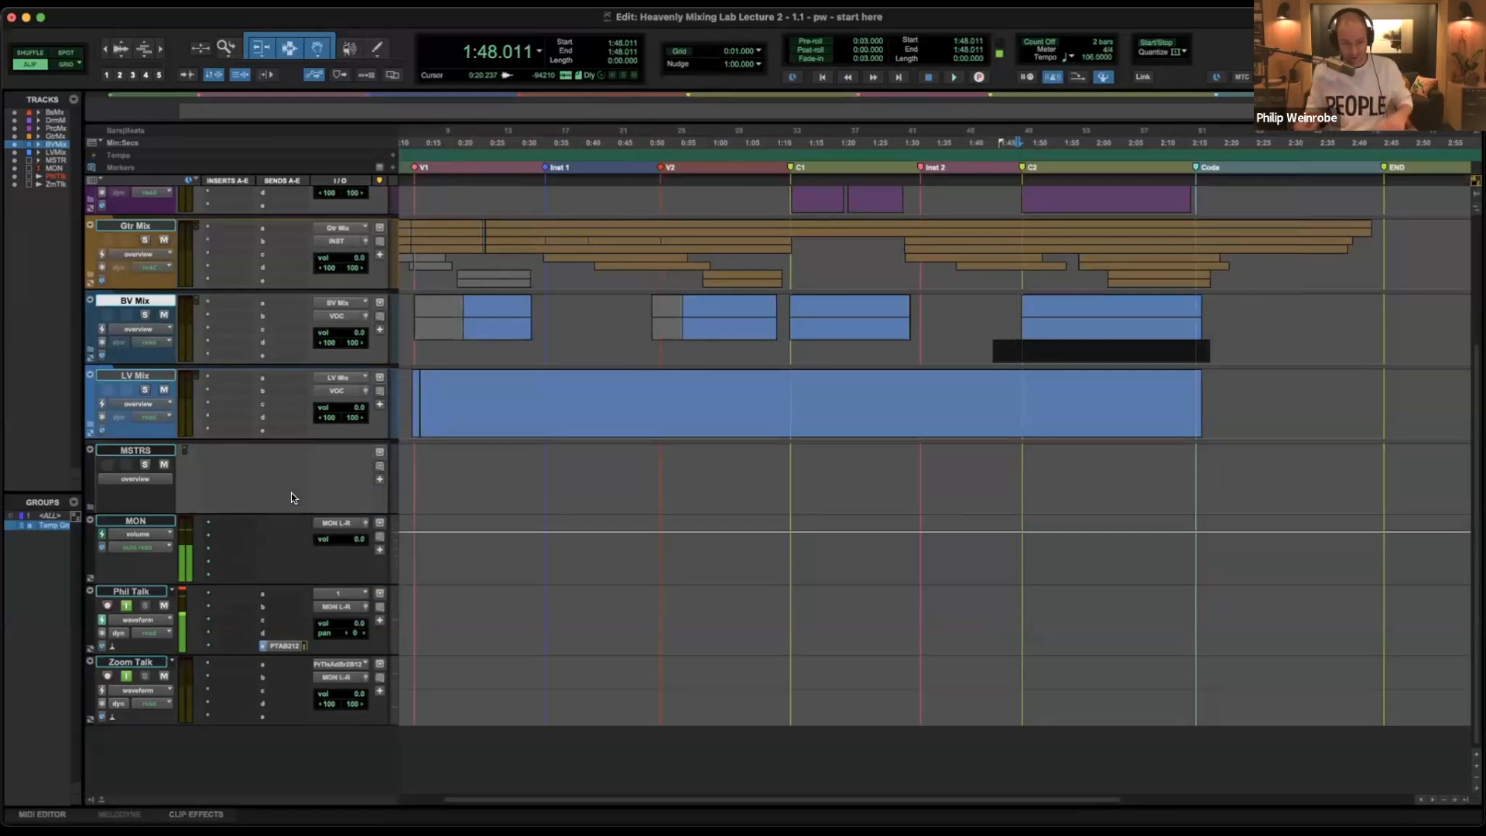
# Expand the Drums Mix folder at 1:05.147 and play the song from there into the first chorus.
pyautogui.scroll(5, 542, 434)
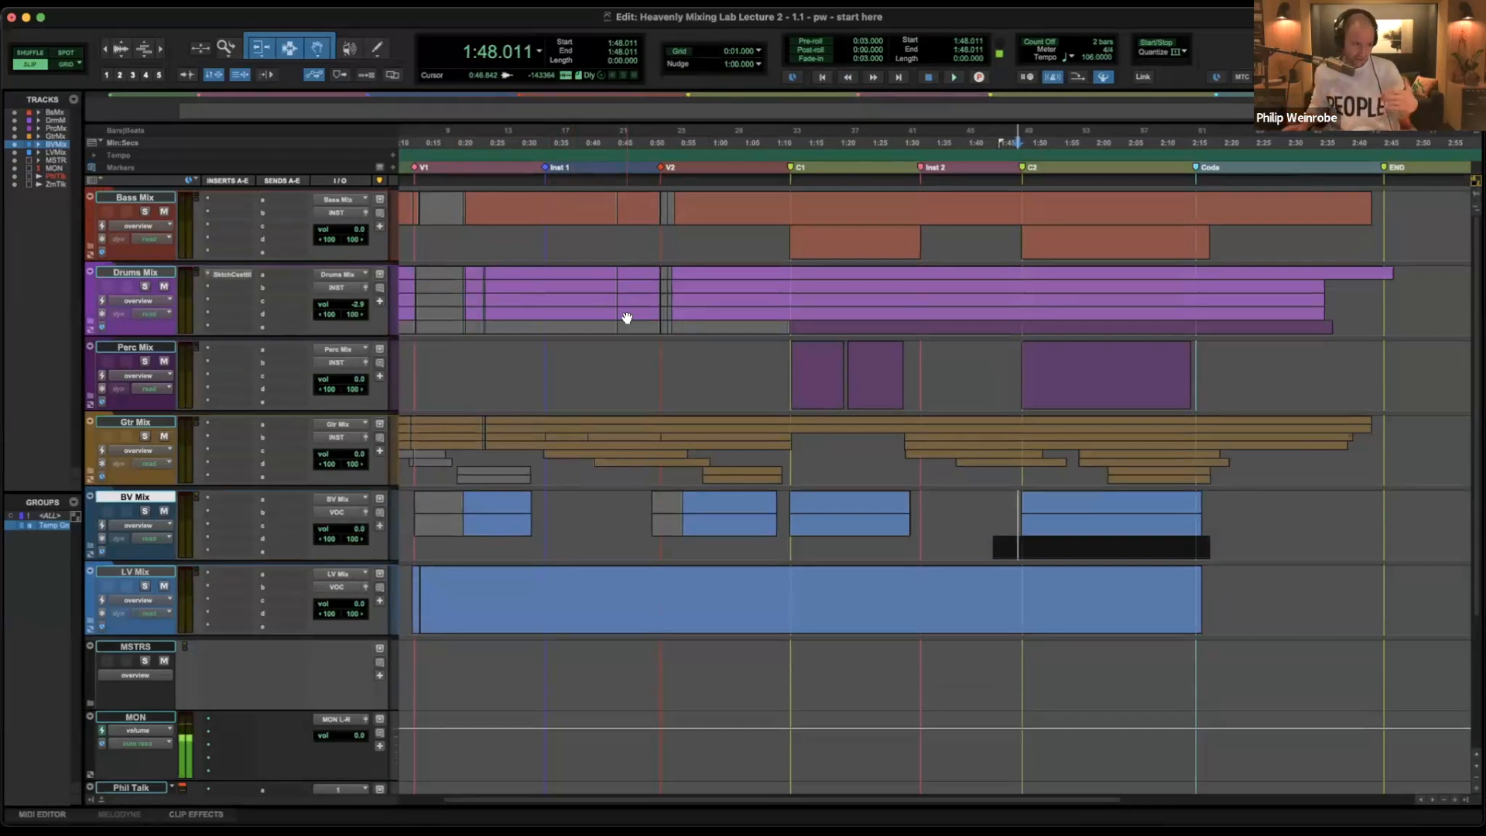
pyautogui.click(743, 285)
pyautogui.hotkey('shift', 'f')
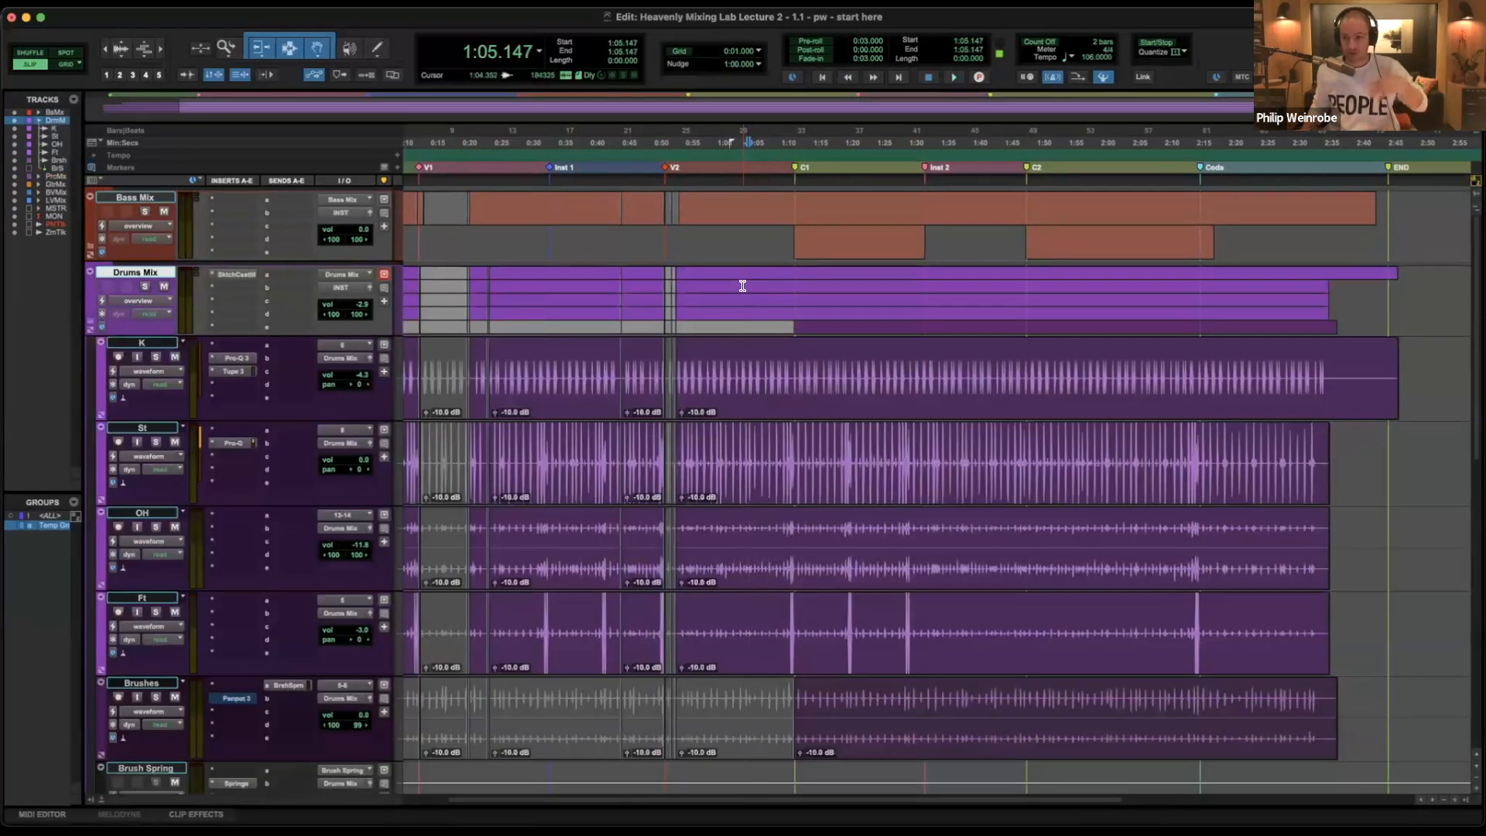
pyautogui.press('space')
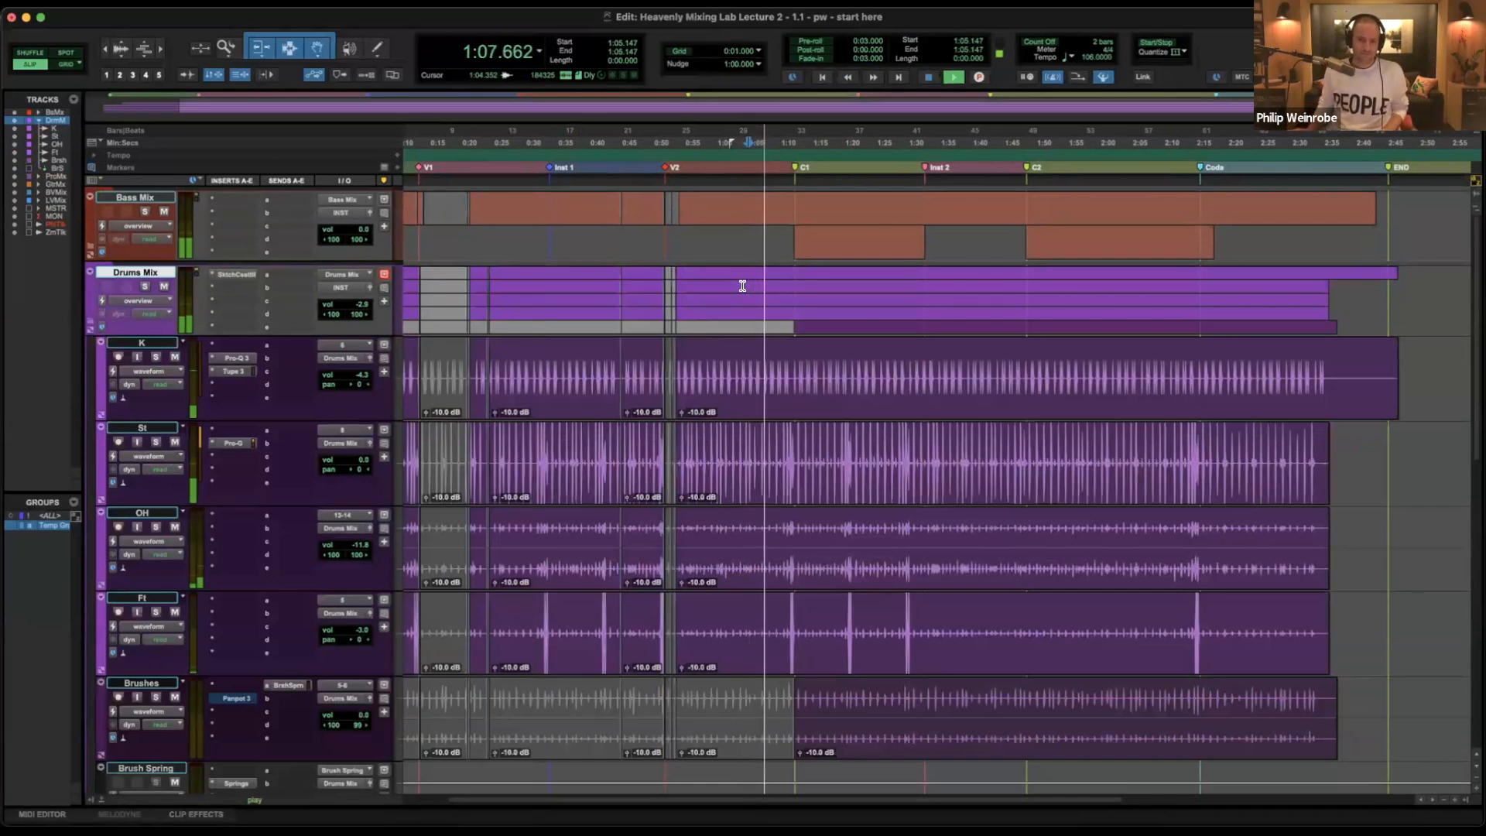
pyautogui.scroll(-5, 742, 286)
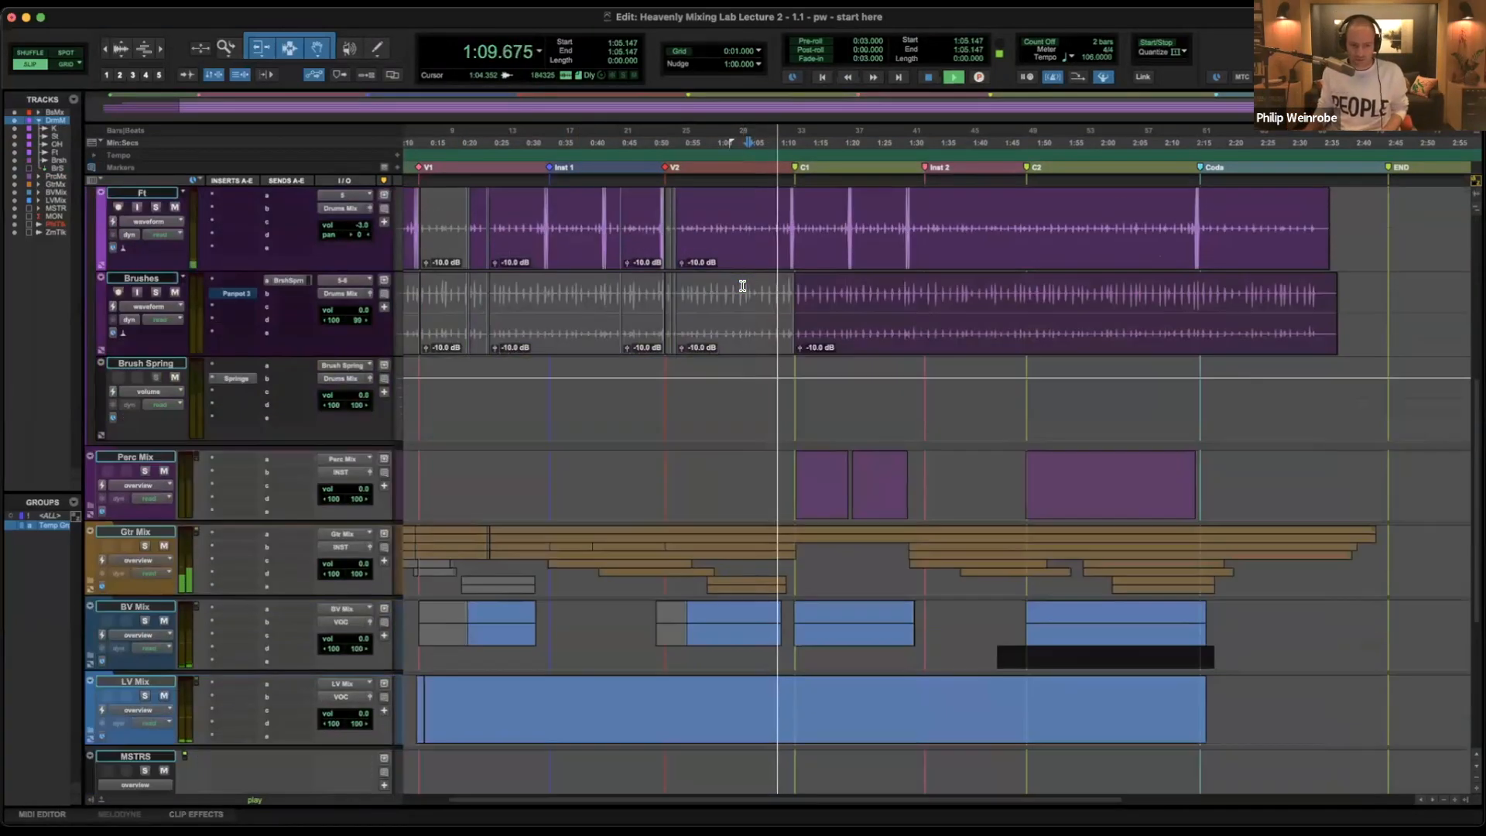
pyautogui.scroll(-4, 742, 285)
pyautogui.press('space')
# Expand the BV Mix folder and automate Alter BV's mute so the track is unmuted only from 1:47.329 to 2:19.505.
pyautogui.click(137, 296)
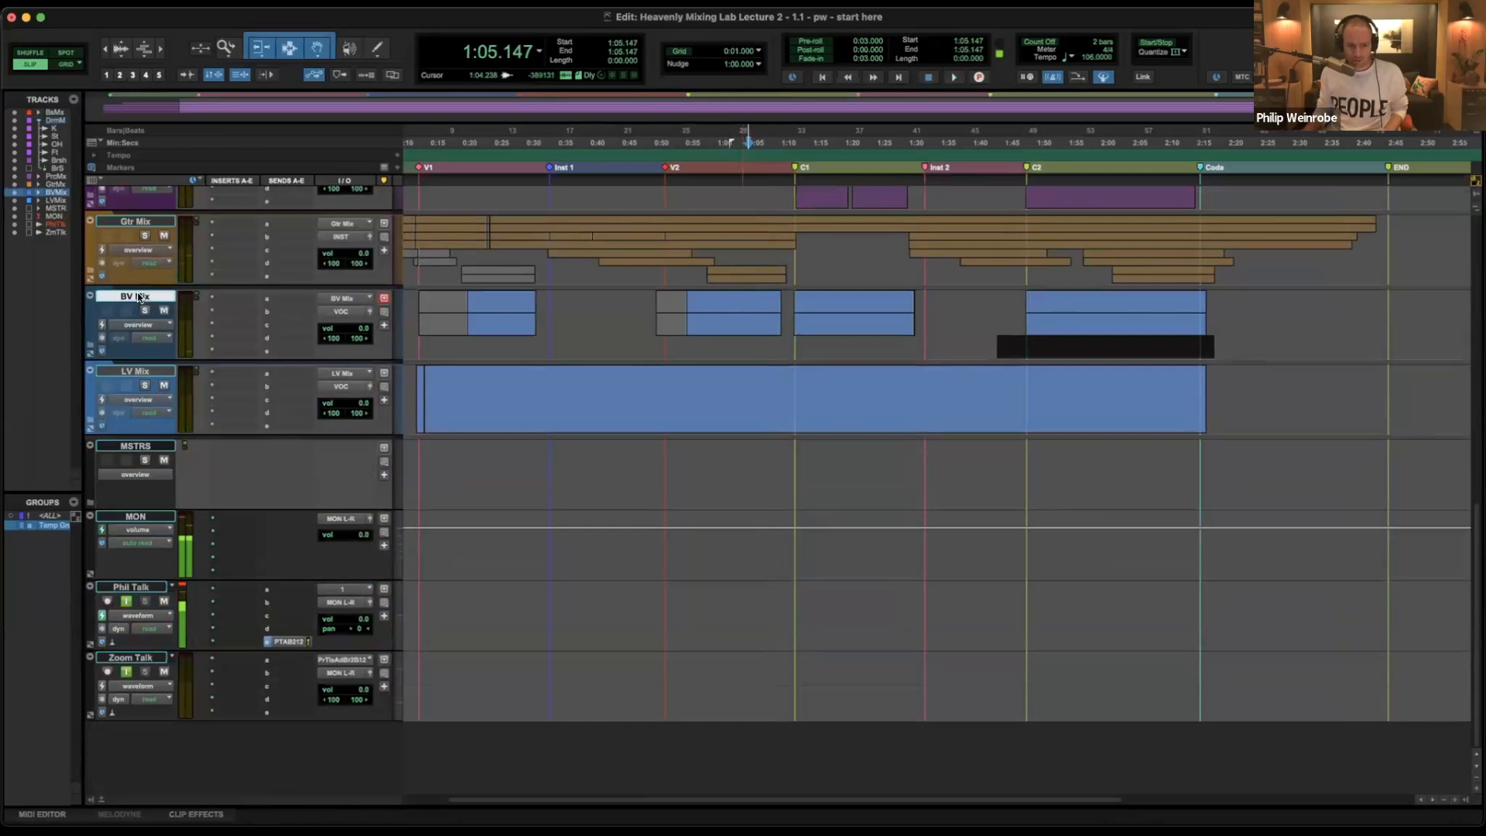
pyautogui.hotkey('shift', 'f')
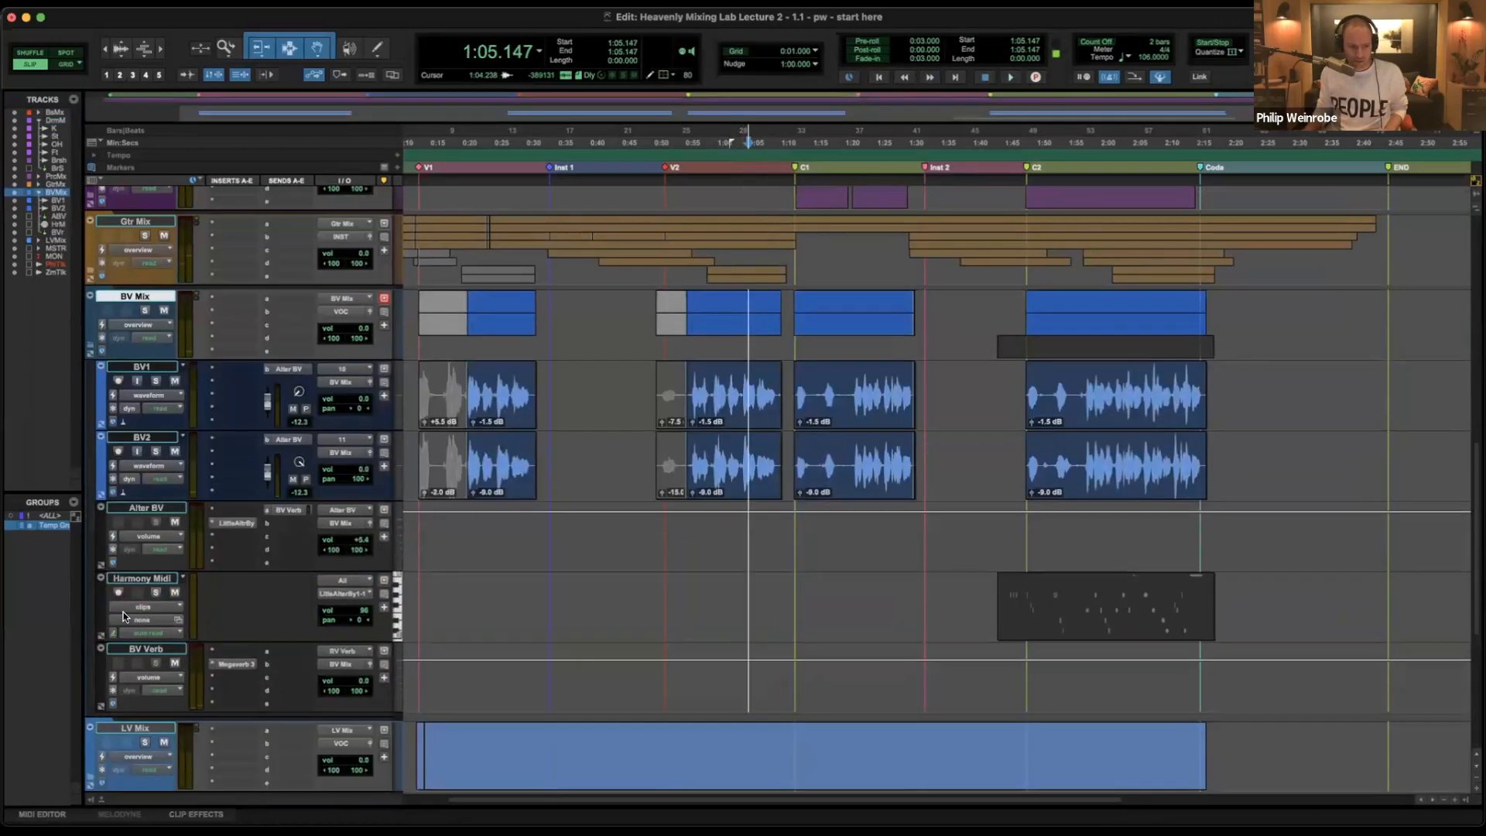
pyautogui.keyDown('ctrl'); pyautogui.keyDown('super'); pyautogui.click(173, 522); pyautogui.keyUp('super'); pyautogui.keyUp('ctrl')
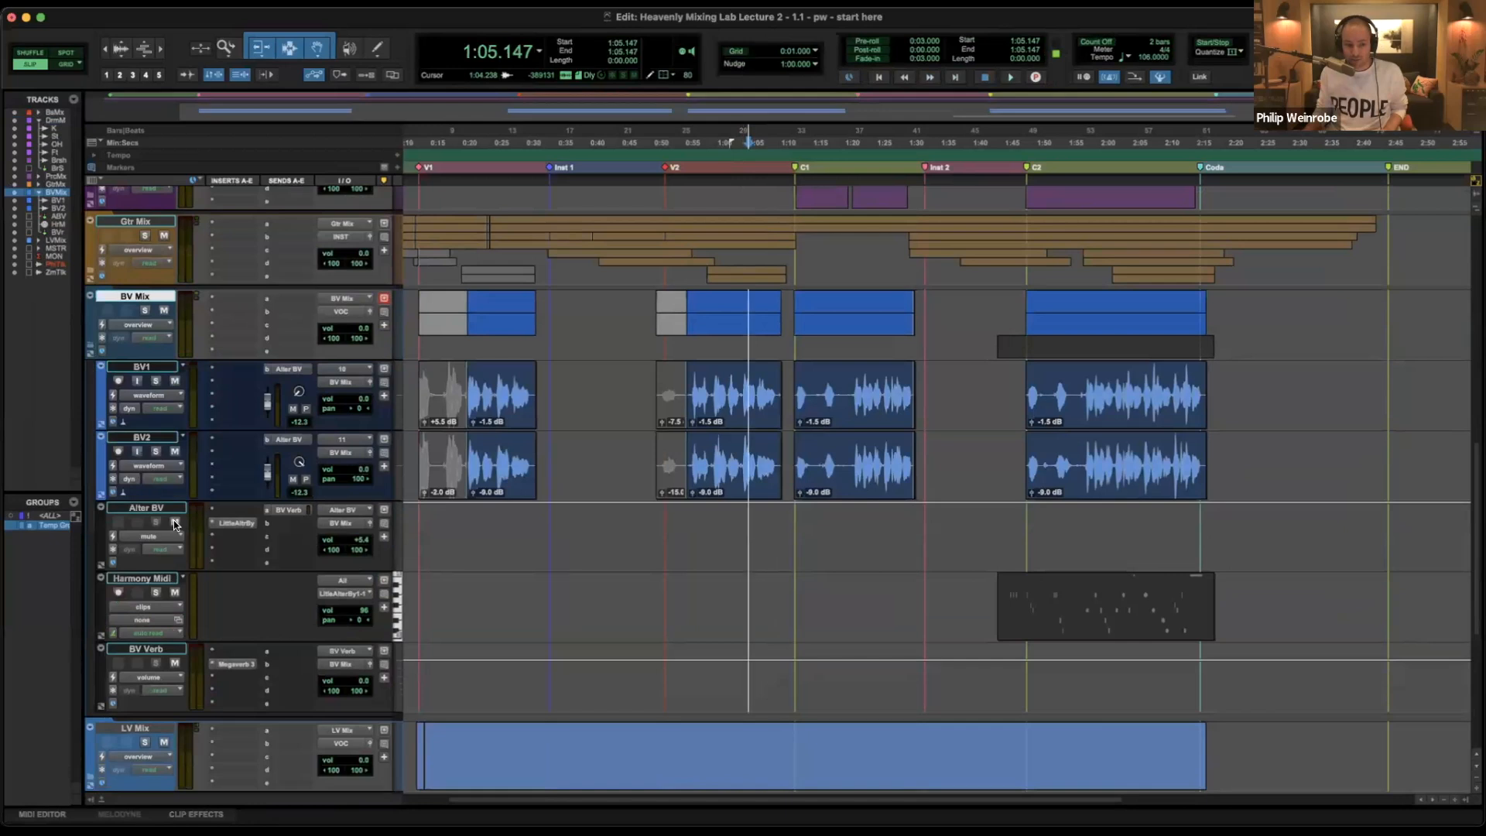
pyautogui.click(175, 523)
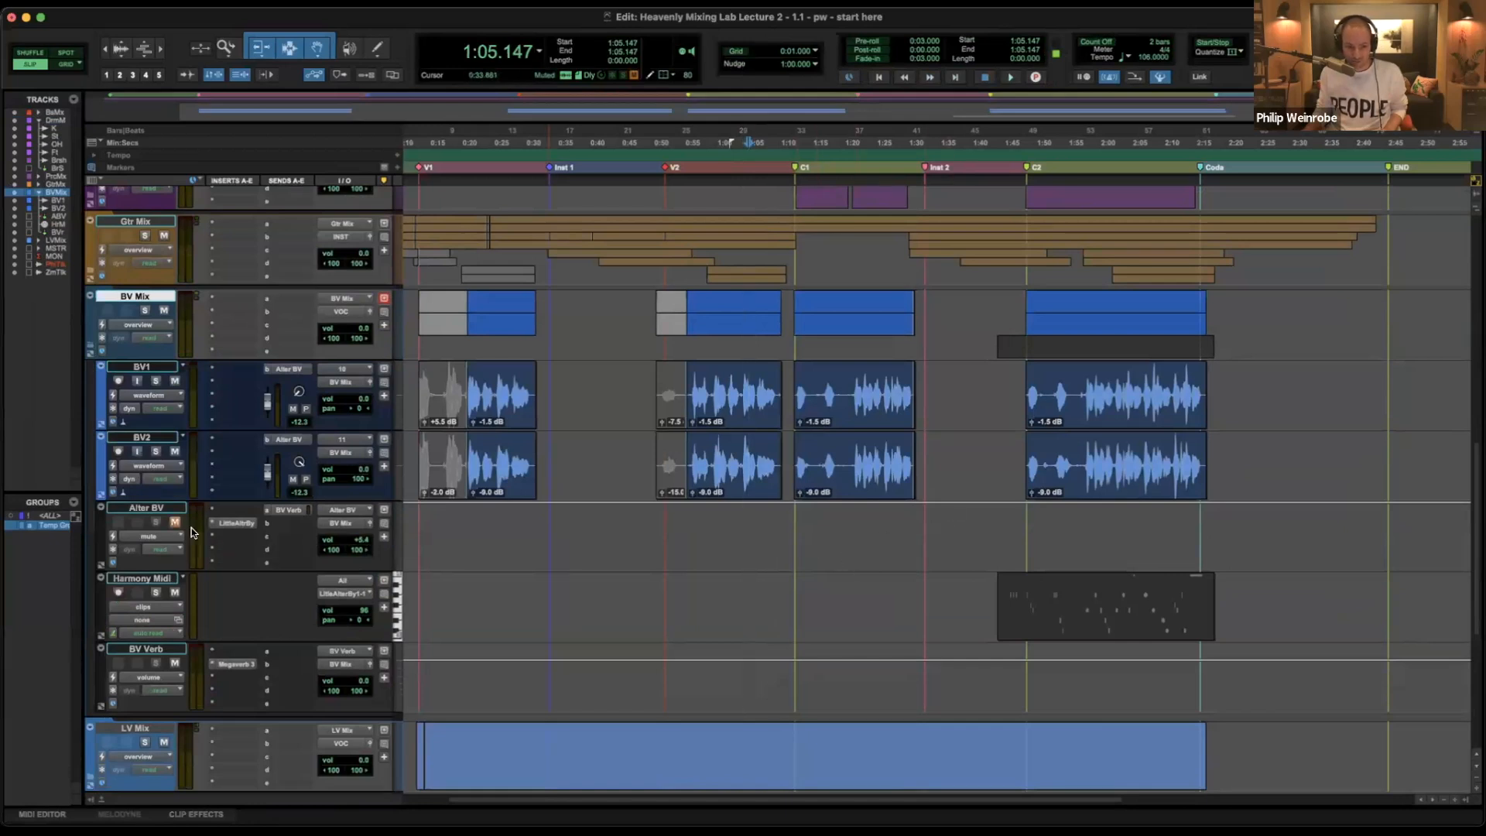
pyautogui.moveTo(1022, 531); pyautogui.dragTo(1221, 523)
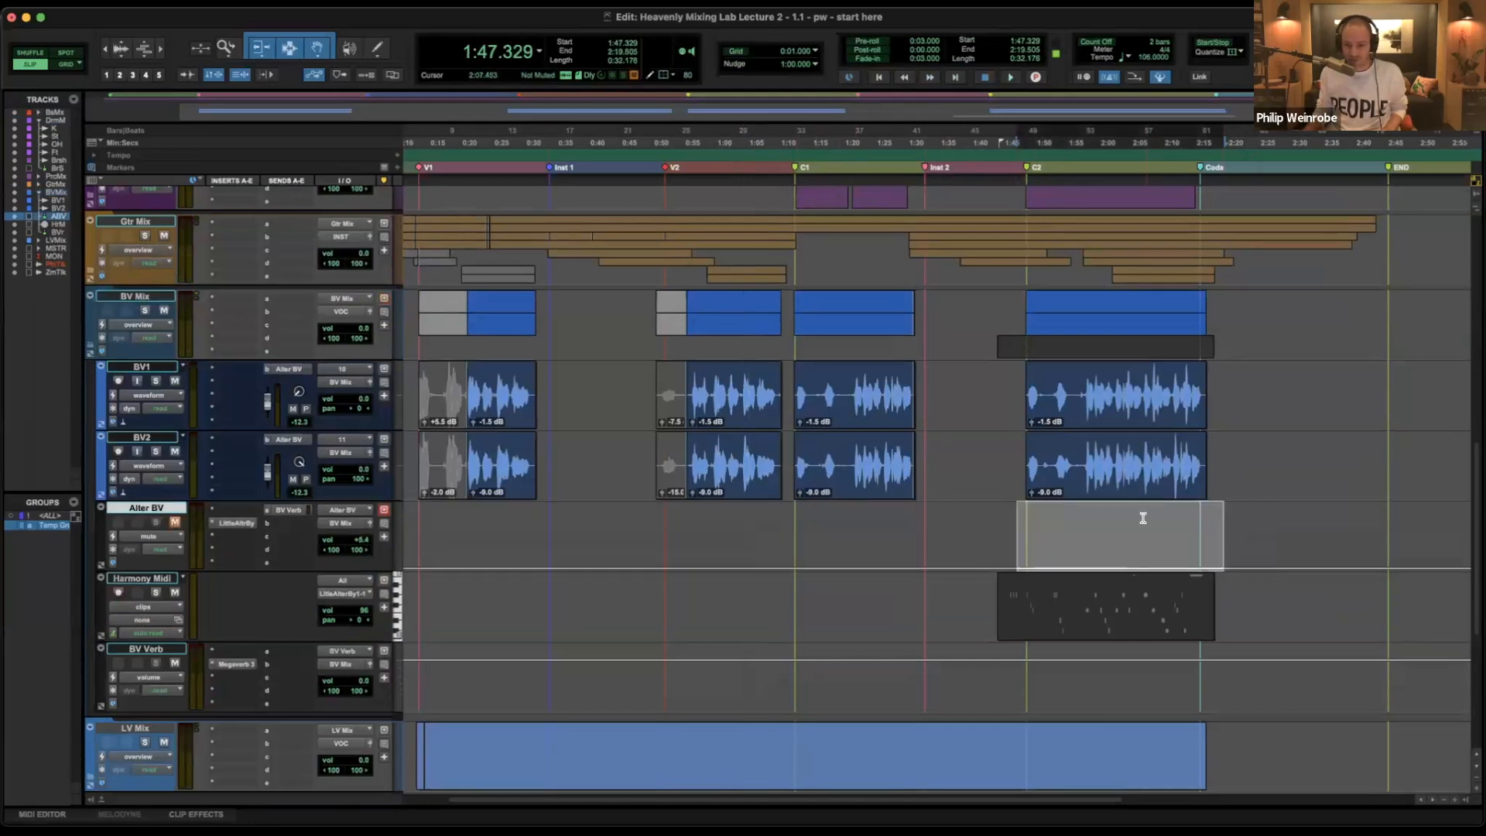
pyautogui.press('ctrl+alt+super+Down')
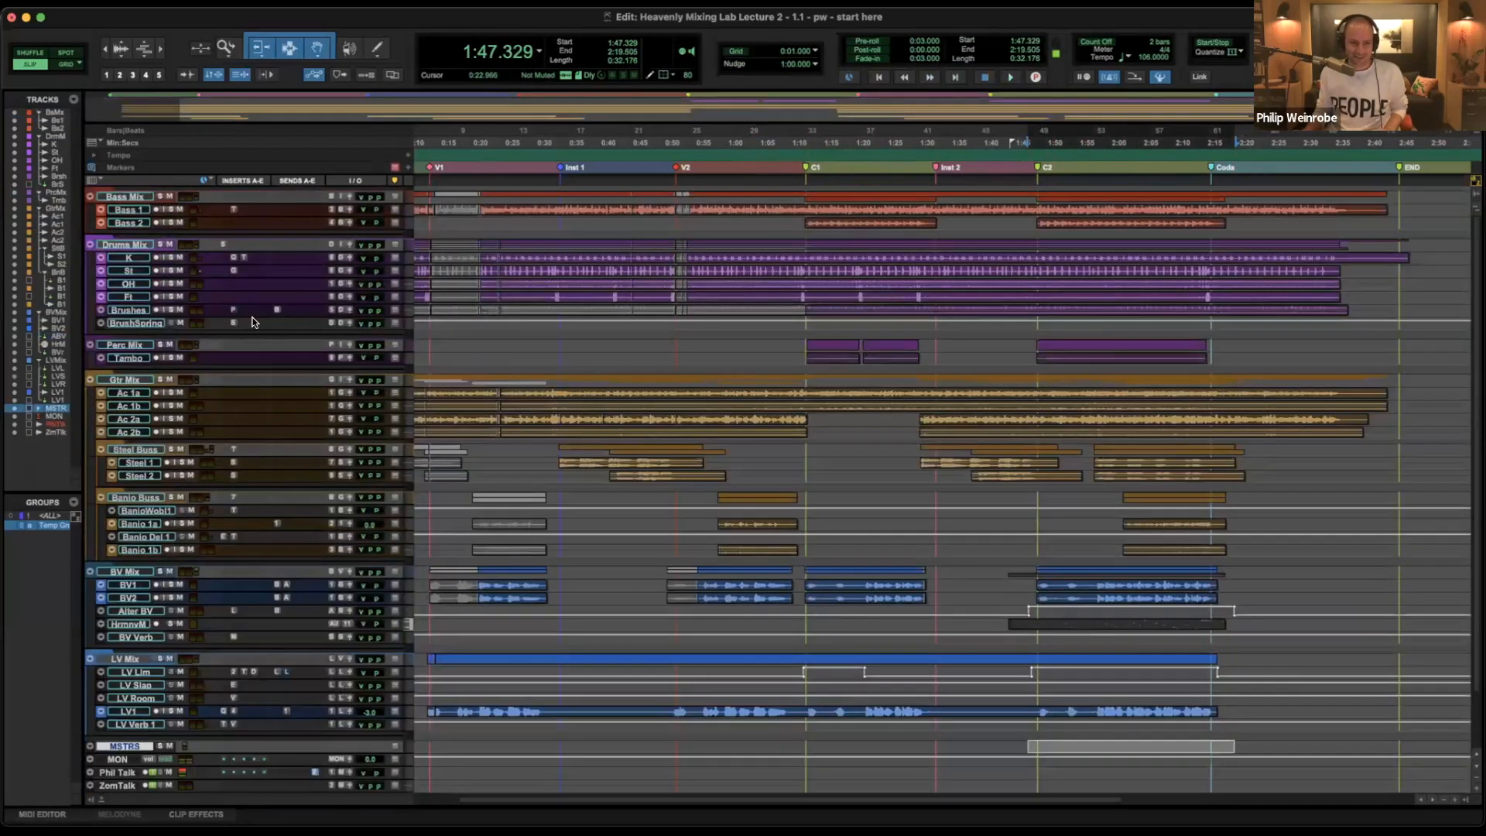
# Collapse all folder tracks, expand only Drums Mix, and play the song from 1:06.625 through the first chorus.
pyautogui.hotkey('alt', 'shift', 'f')
pyautogui.click(146, 261)
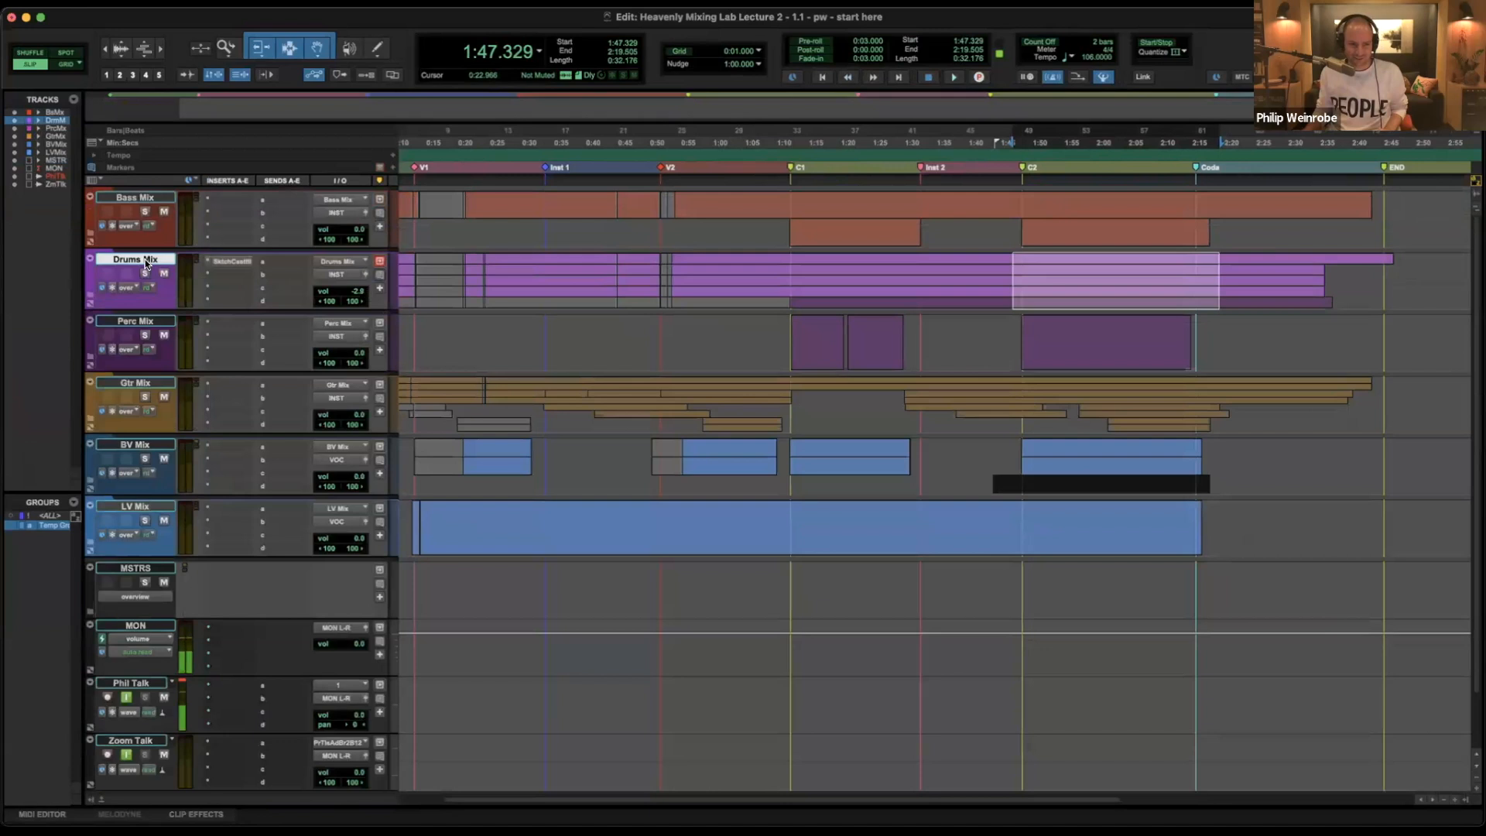
pyautogui.hotkey('shift', 'f')
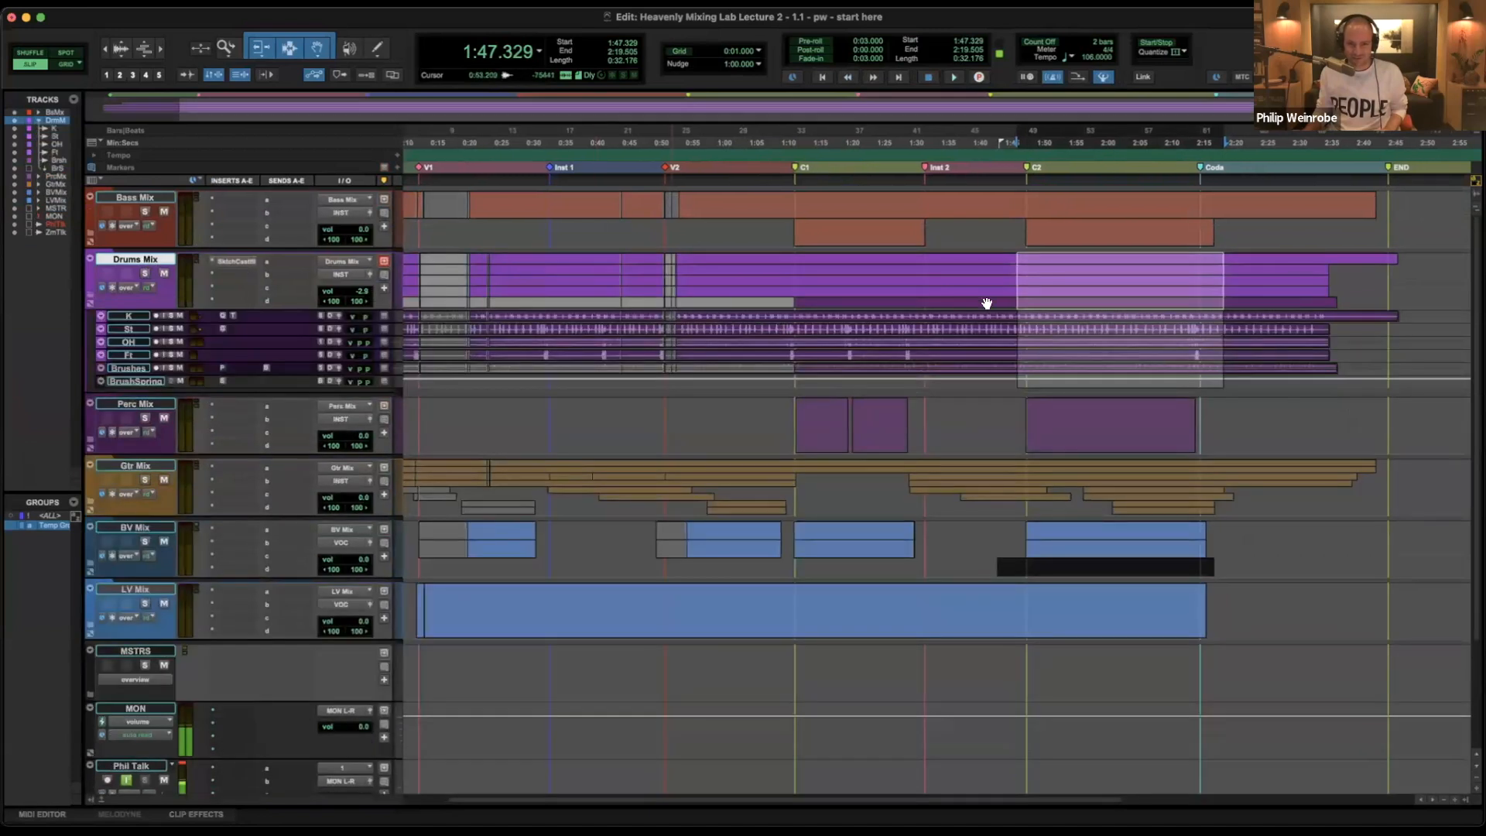
pyautogui.click(757, 325)
pyautogui.press('space')
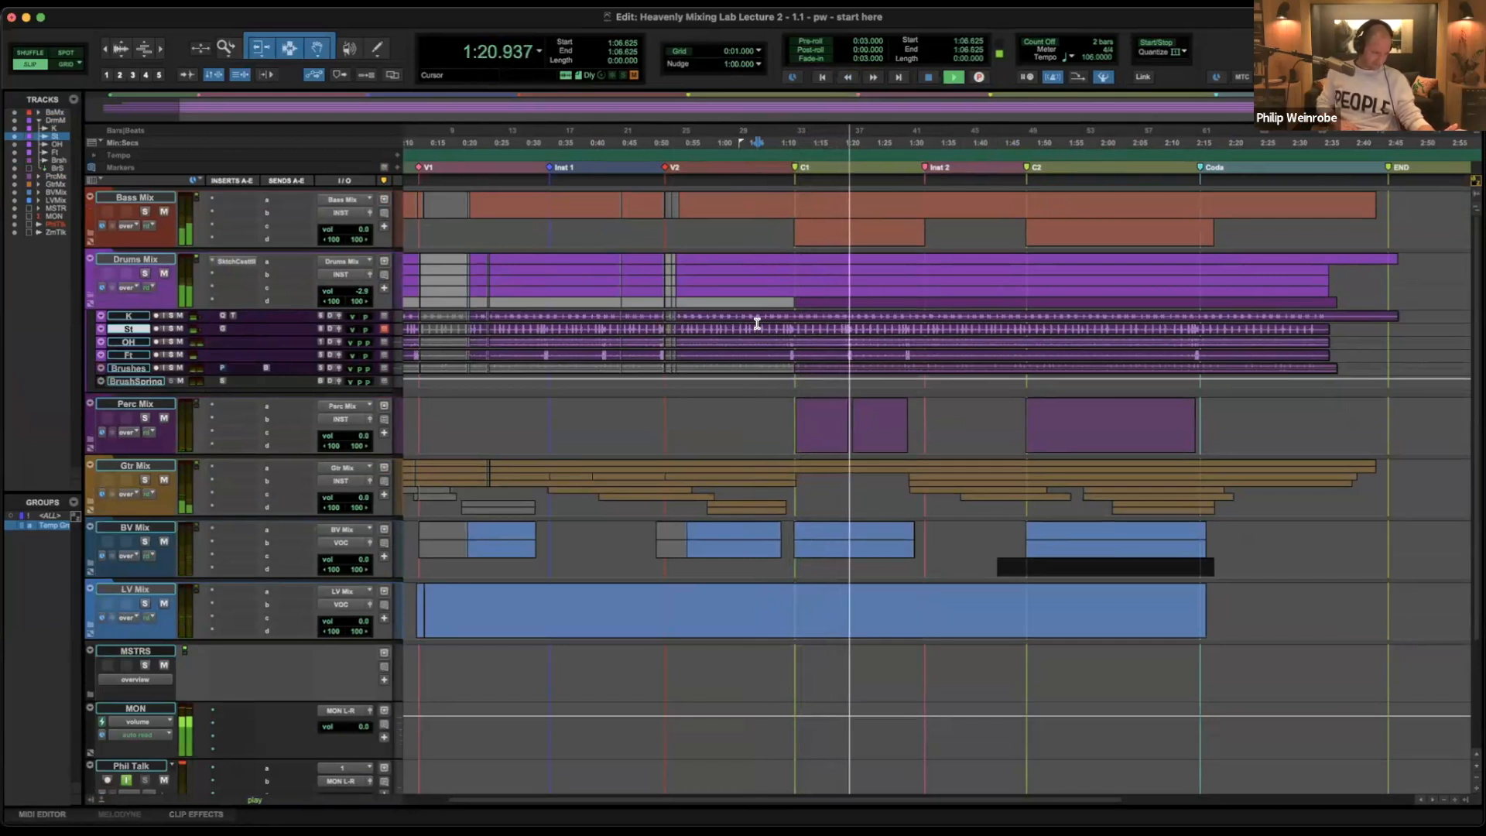
pyautogui.press('space')
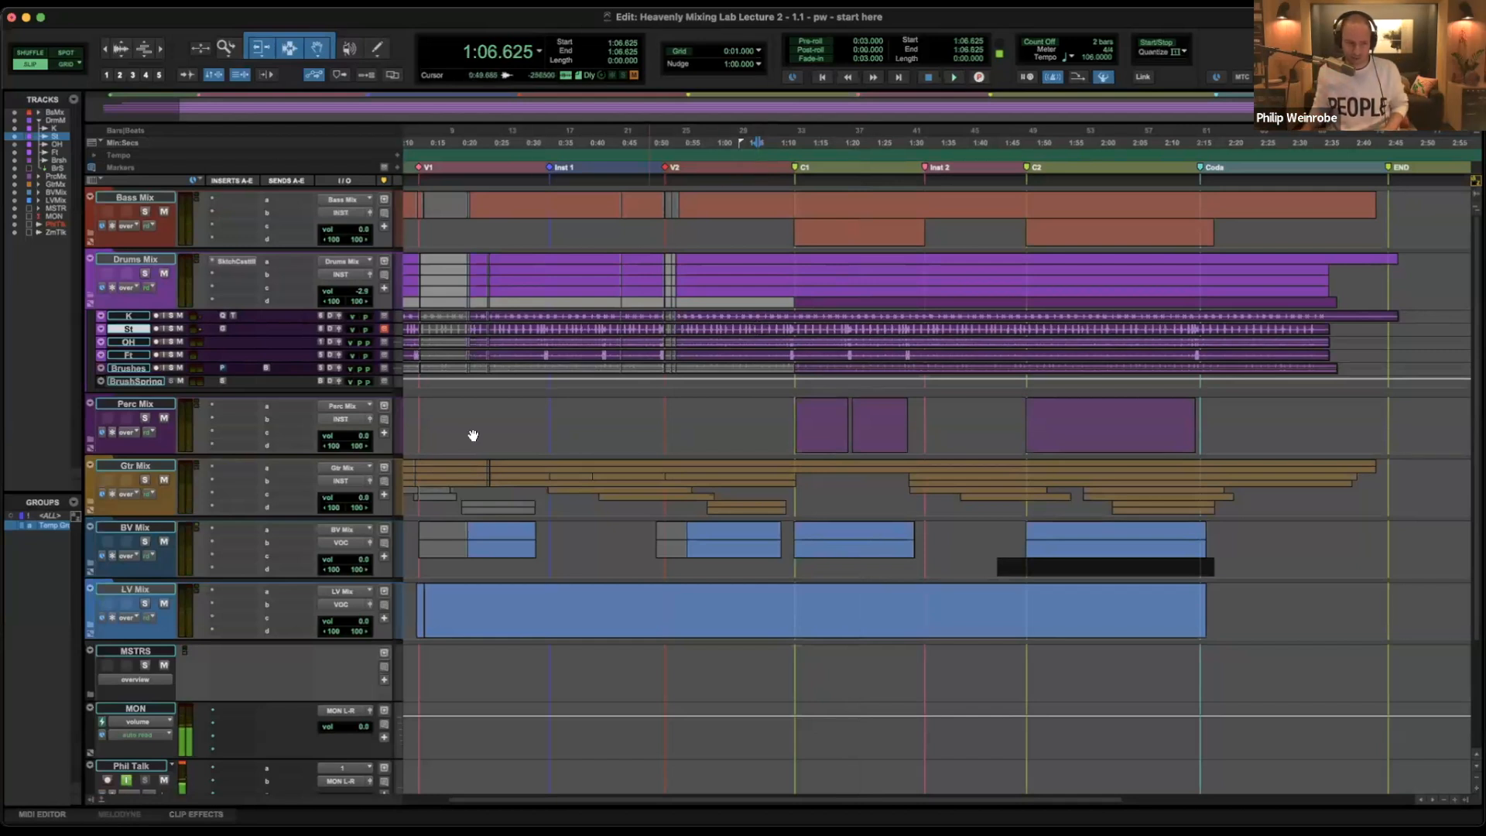
# Select the drum tracks from K through Brushes and enlarge their track heights until their sends and waveforms are easy to read.
pyautogui.click(140, 316)
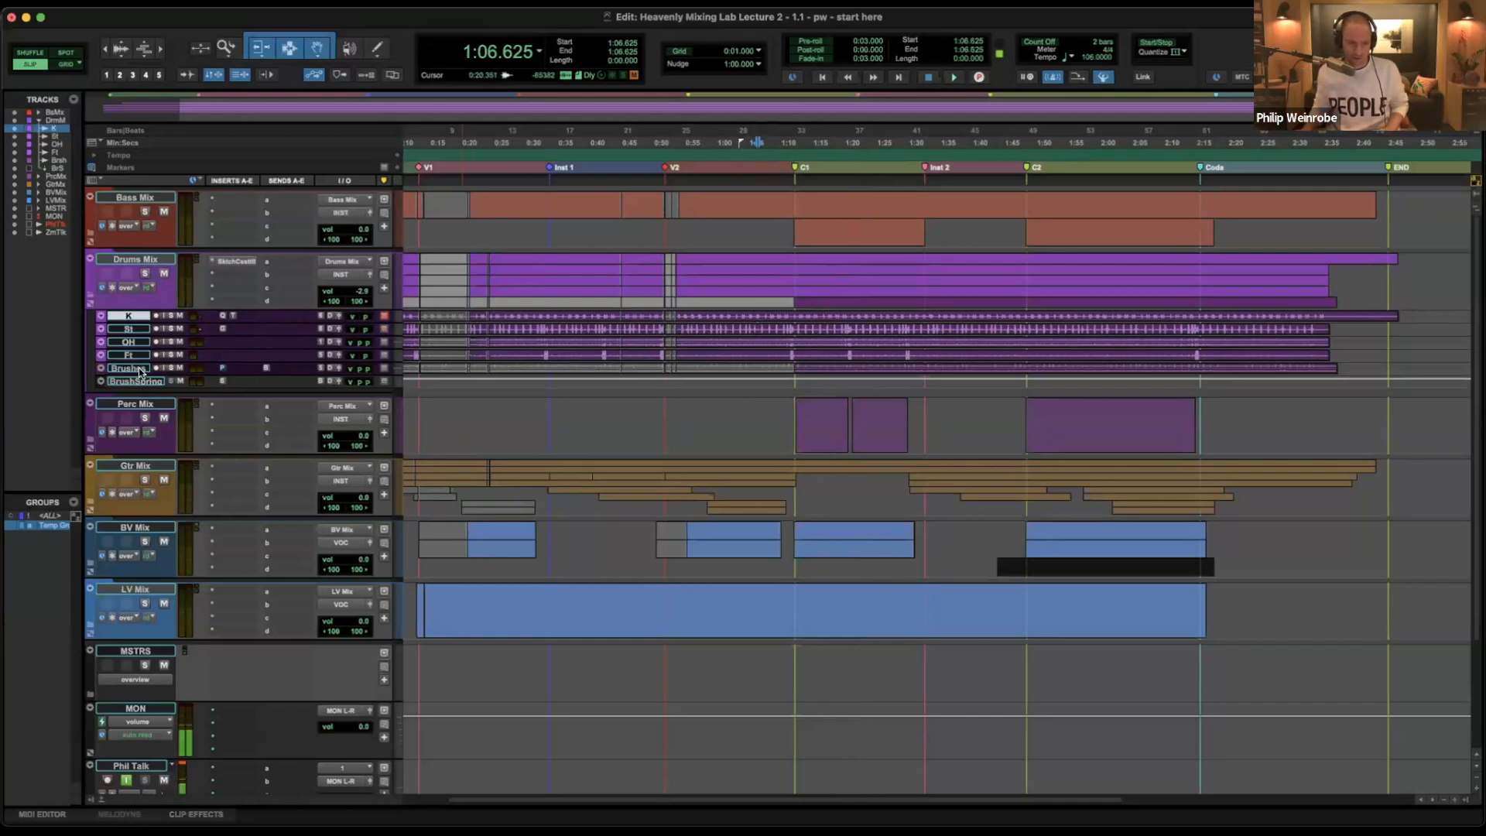
pyautogui.keyDown('shift'); pyautogui.click(140, 369); pyautogui.keyUp('shift')
pyautogui.hotkey('ctrl', 'Up')
pyautogui.hotkey('ctrl', 'Up')
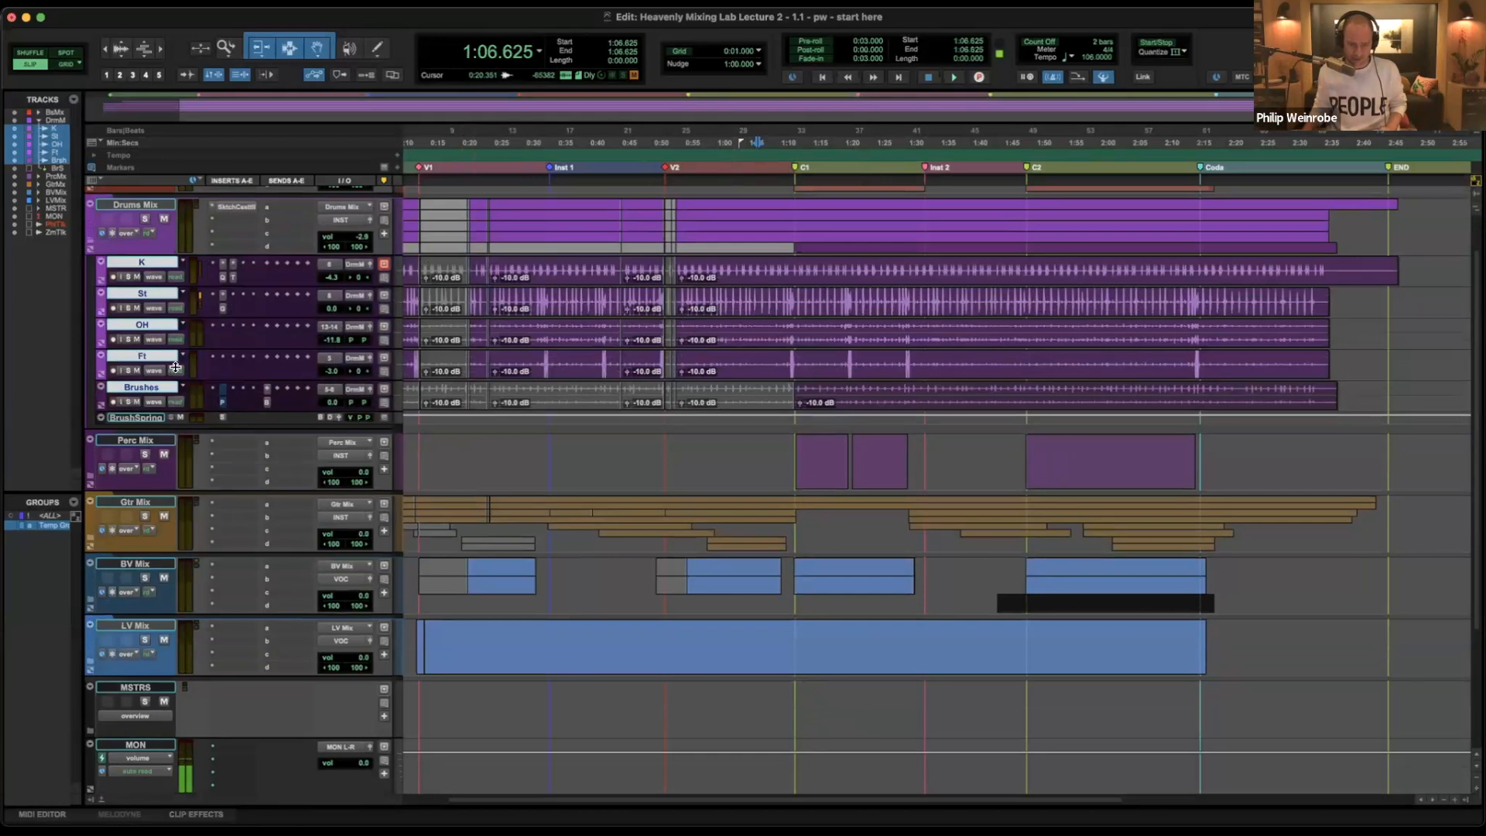
pyautogui.hotkey('ctrl', 'Up')
pyautogui.hotkey('ctrl', 'Up')
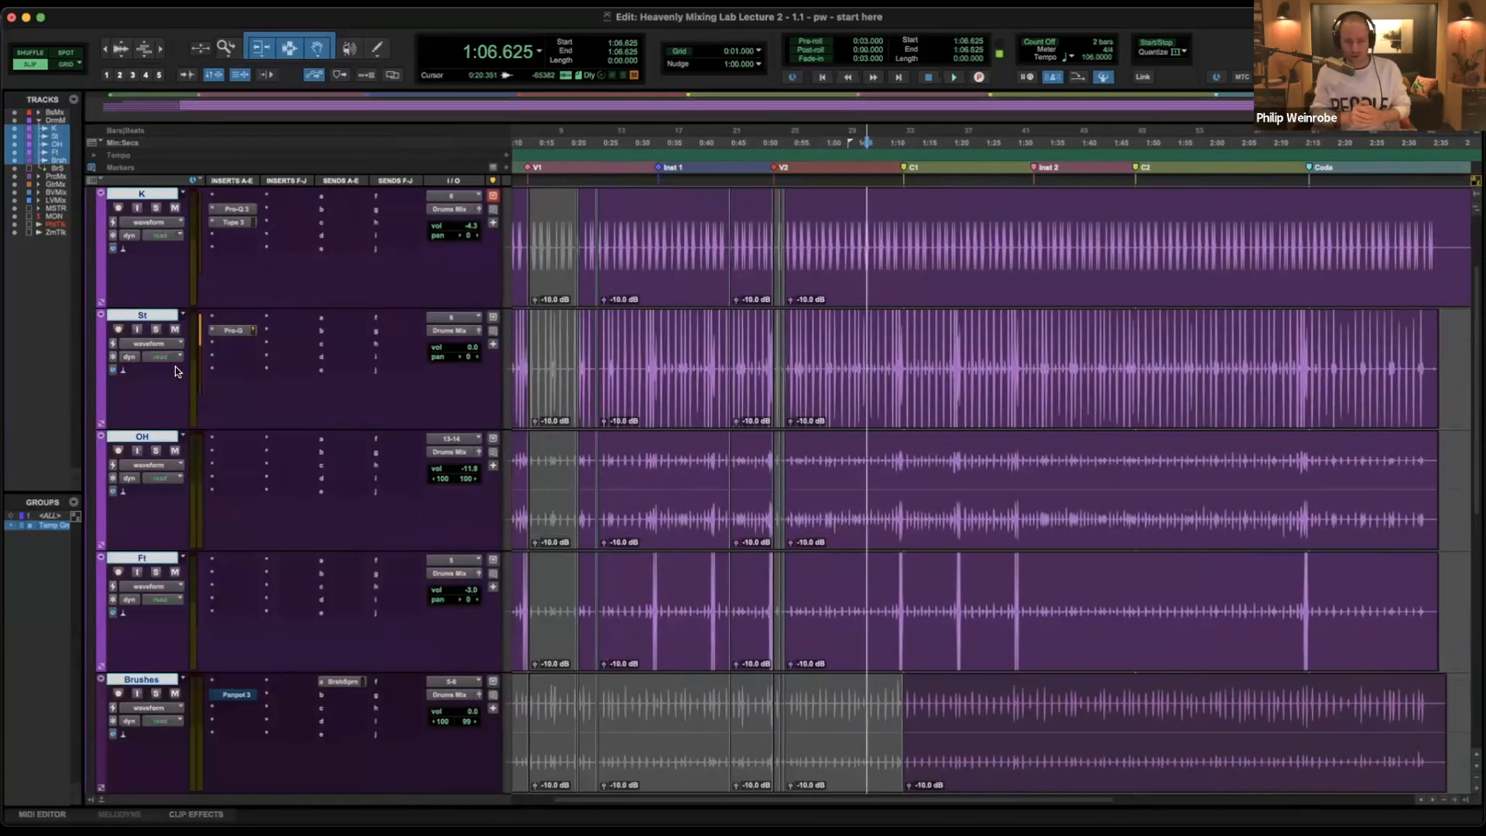
# Send the selected drum tracks to a new stereo Aux Input named "Drum Delay", created next to the current track.
pyautogui.press('super+shift+n')
pyautogui.write('D')
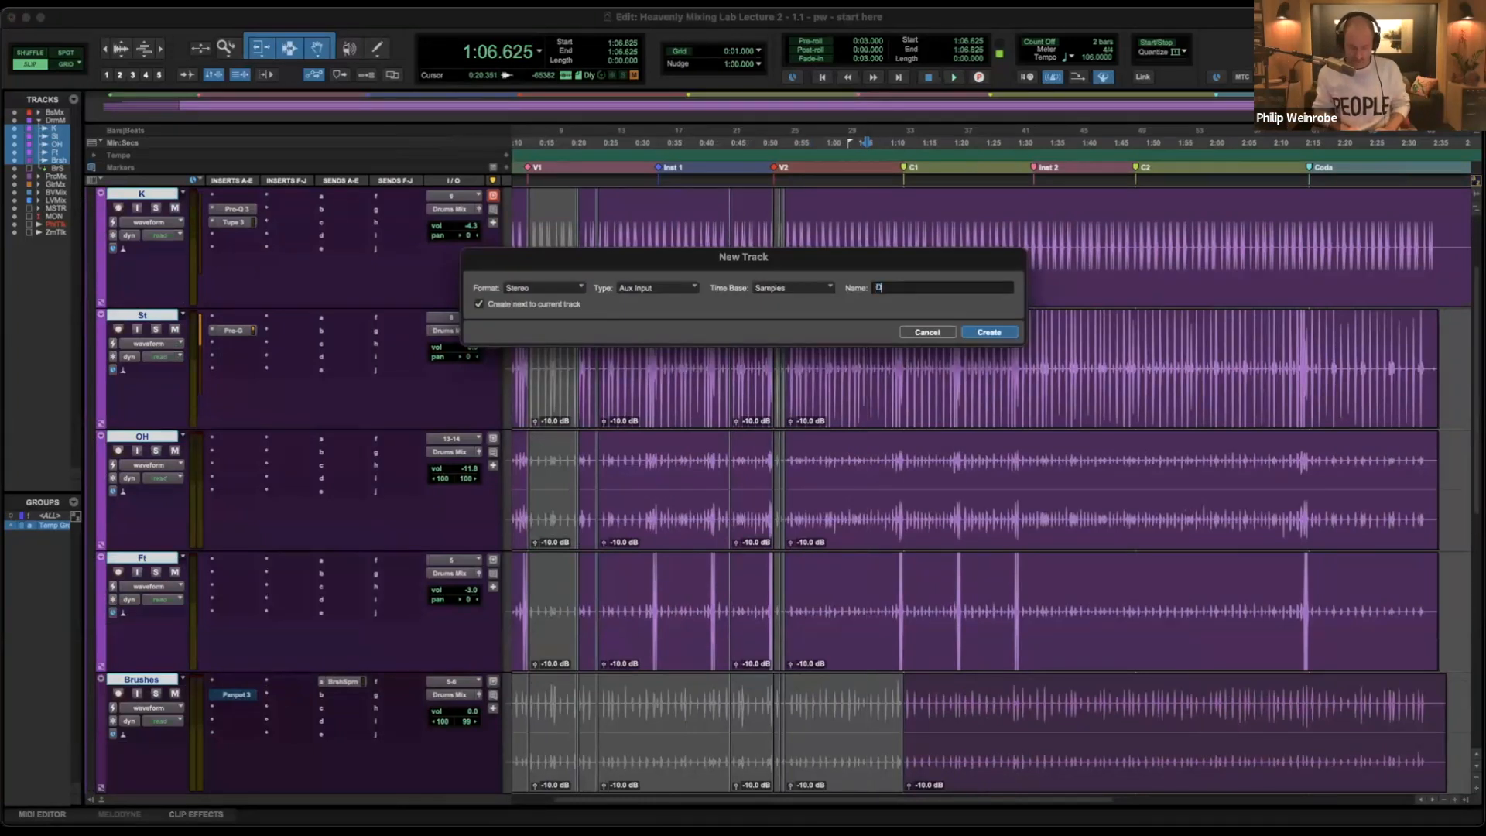
pyautogui.write('rum Delay')
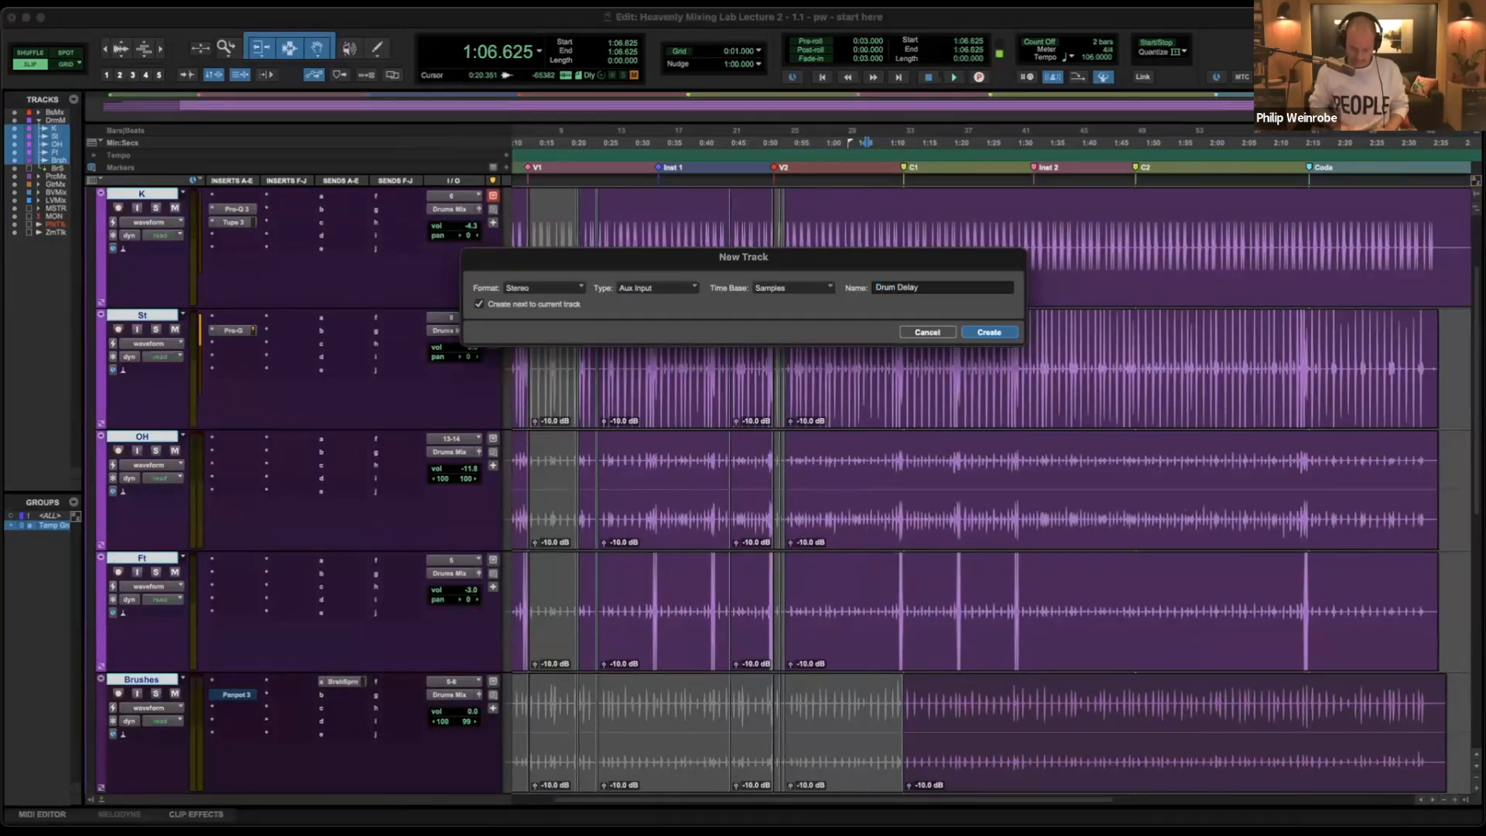
pyautogui.press('Return')
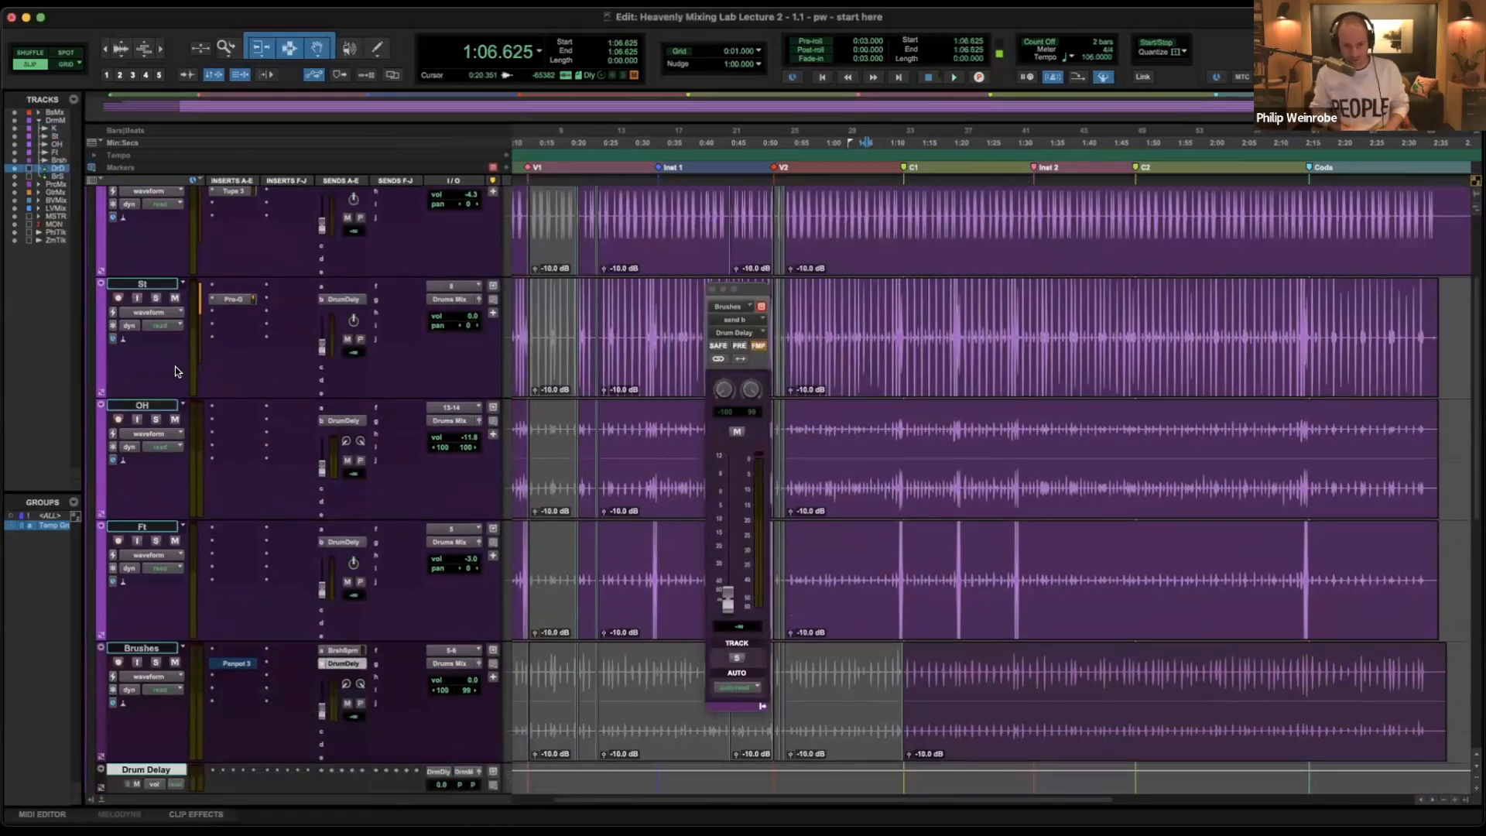
# Insert the stereo EchoBoy plug-in on the Drum Delay track.
pyautogui.click(215, 771)
pyautogui.write('echo')
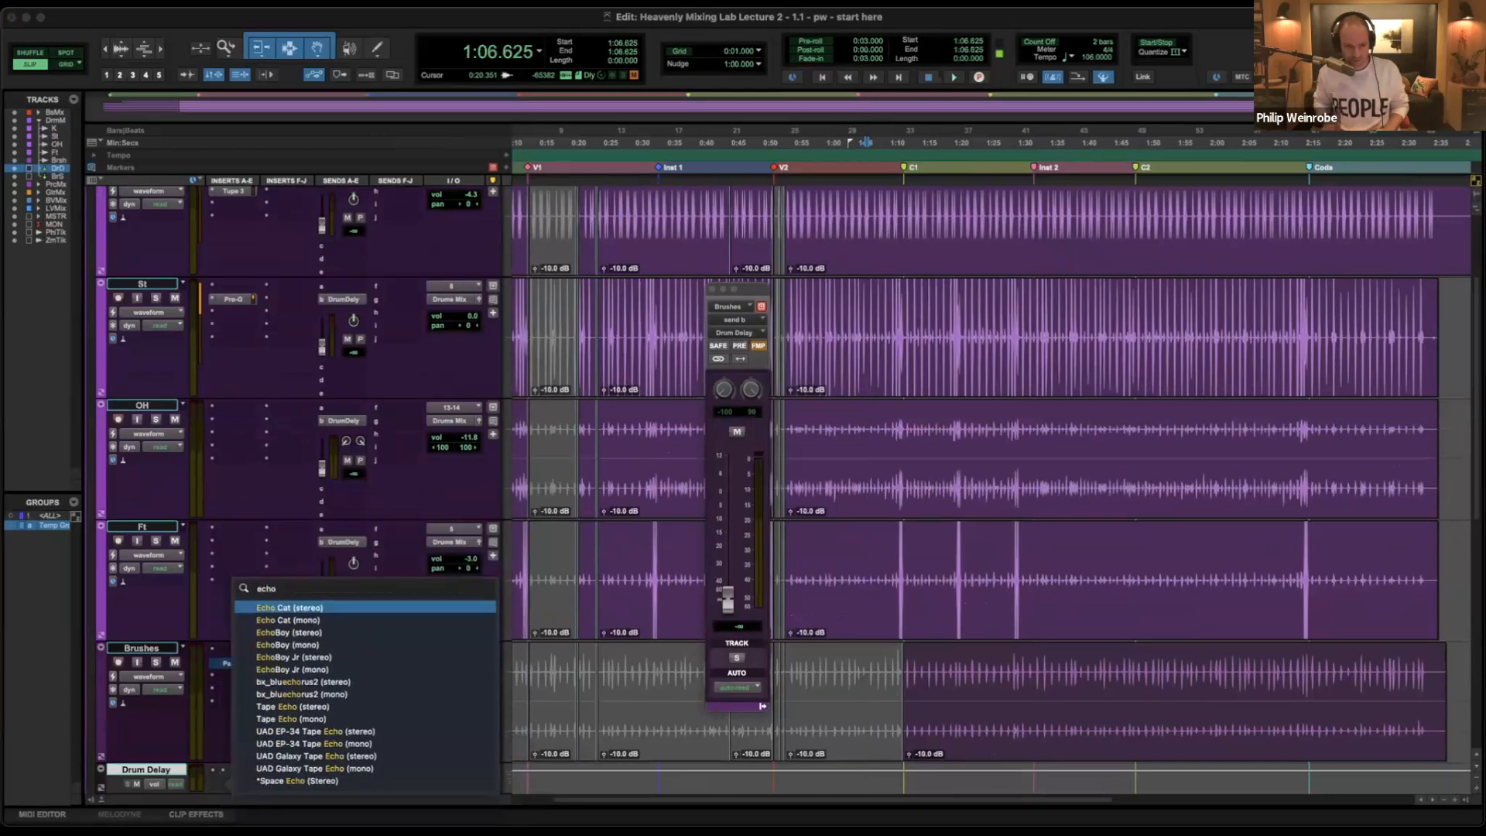
pyautogui.press('Down')
pyautogui.press('Down')
pyautogui.press('Return')
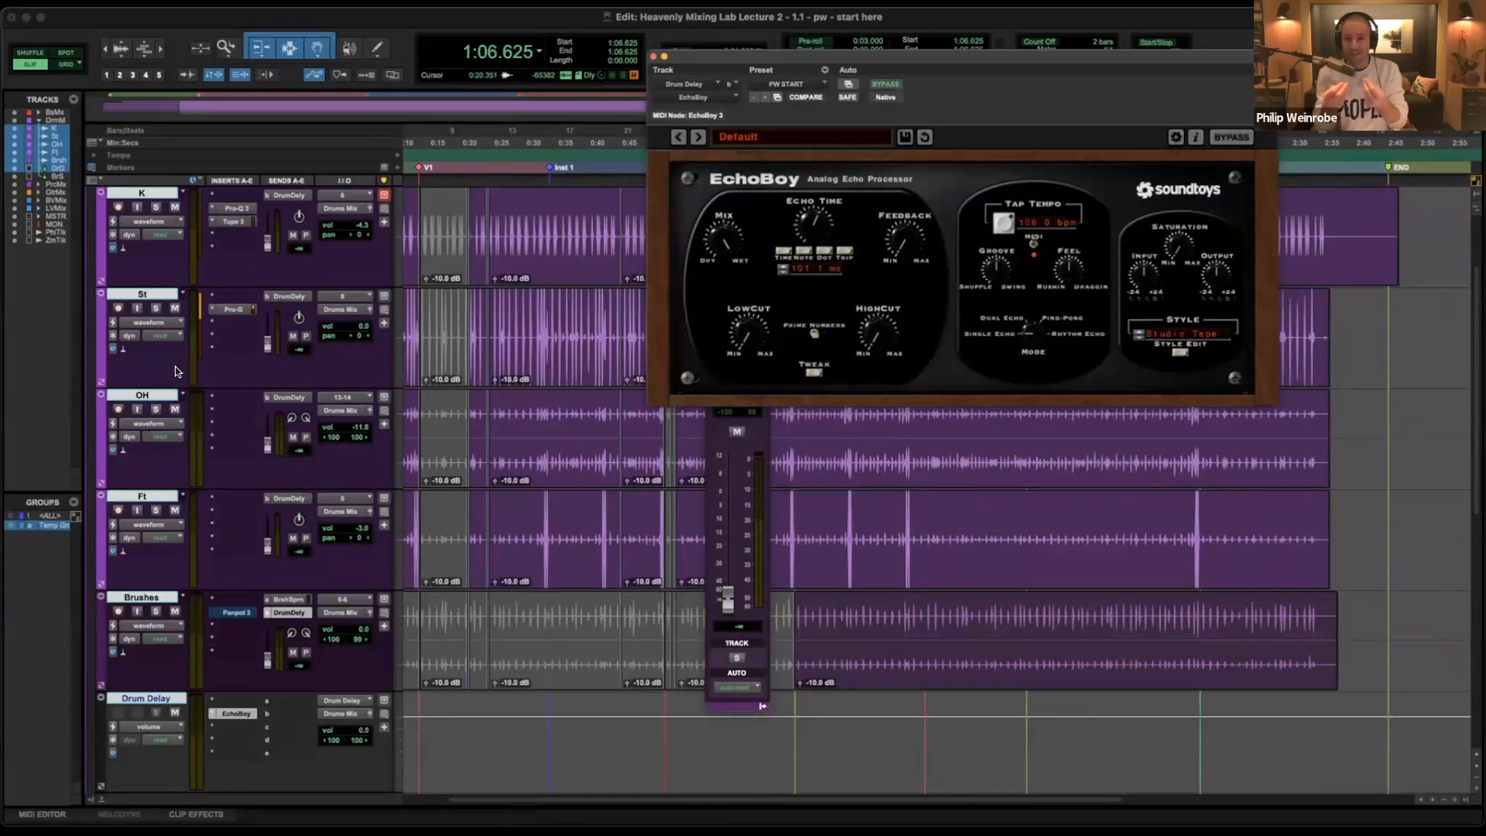
# Switch EchoBoy's echo time to a 1/32nd note, raise the Drum Delay sends to 0.0 dB and solo Drums Mix.
pyautogui.moveTo(832, 60); pyautogui.dragTo(816, 281)
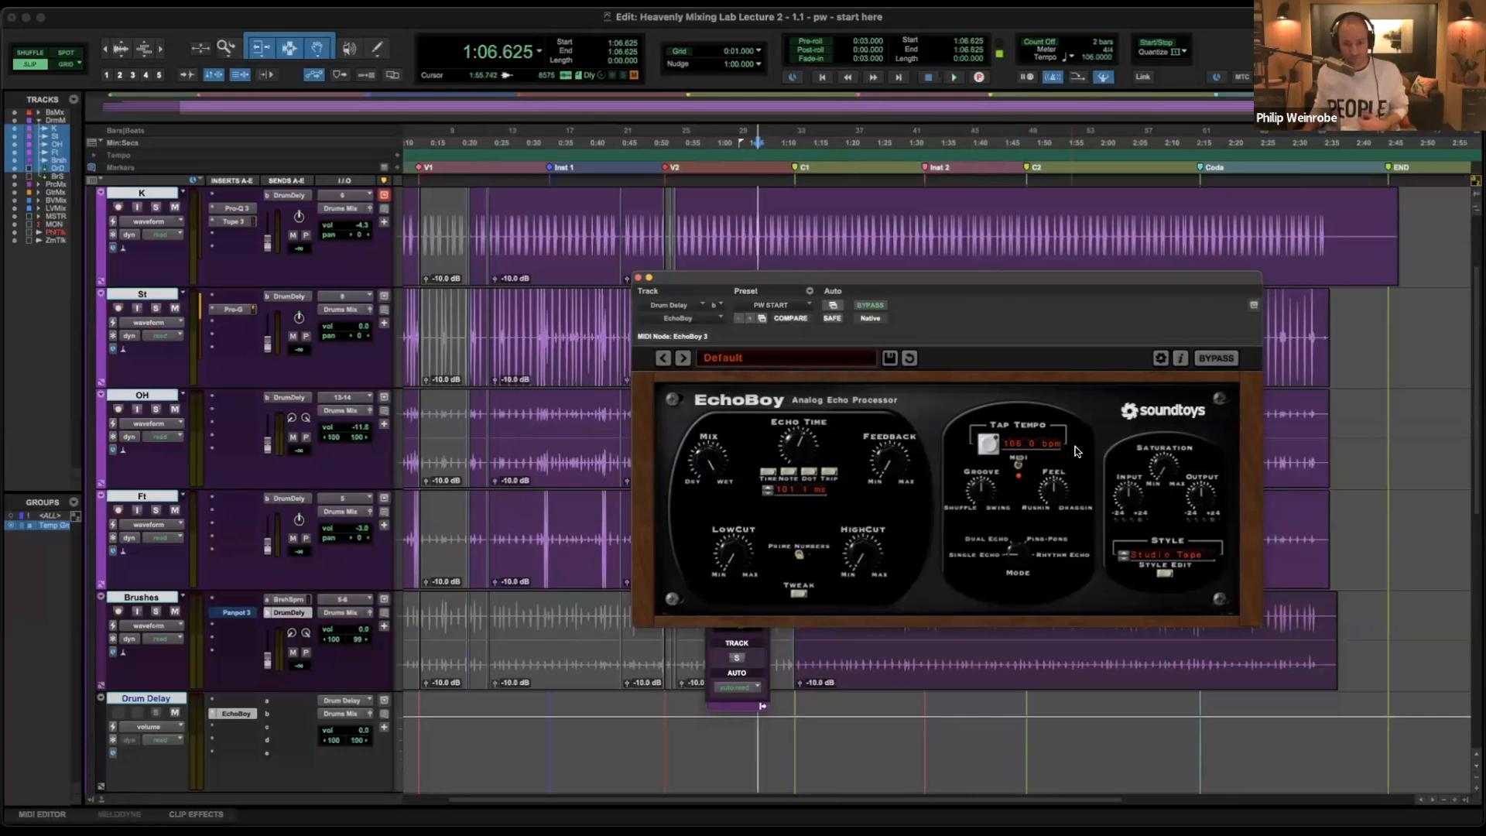
pyautogui.click(788, 472)
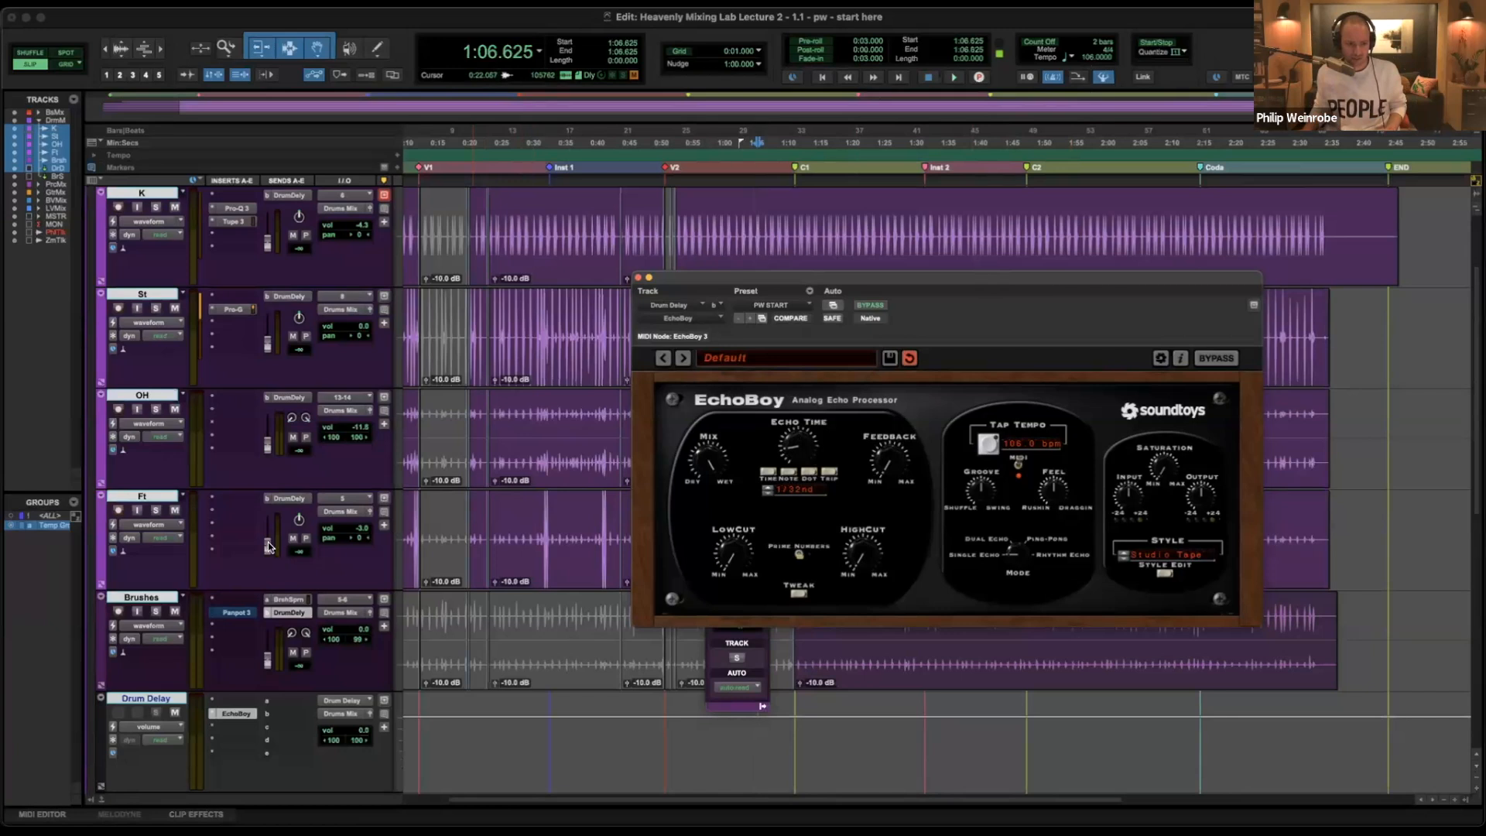
pyautogui.scroll(2, 281, 531)
pyautogui.click(145, 212)
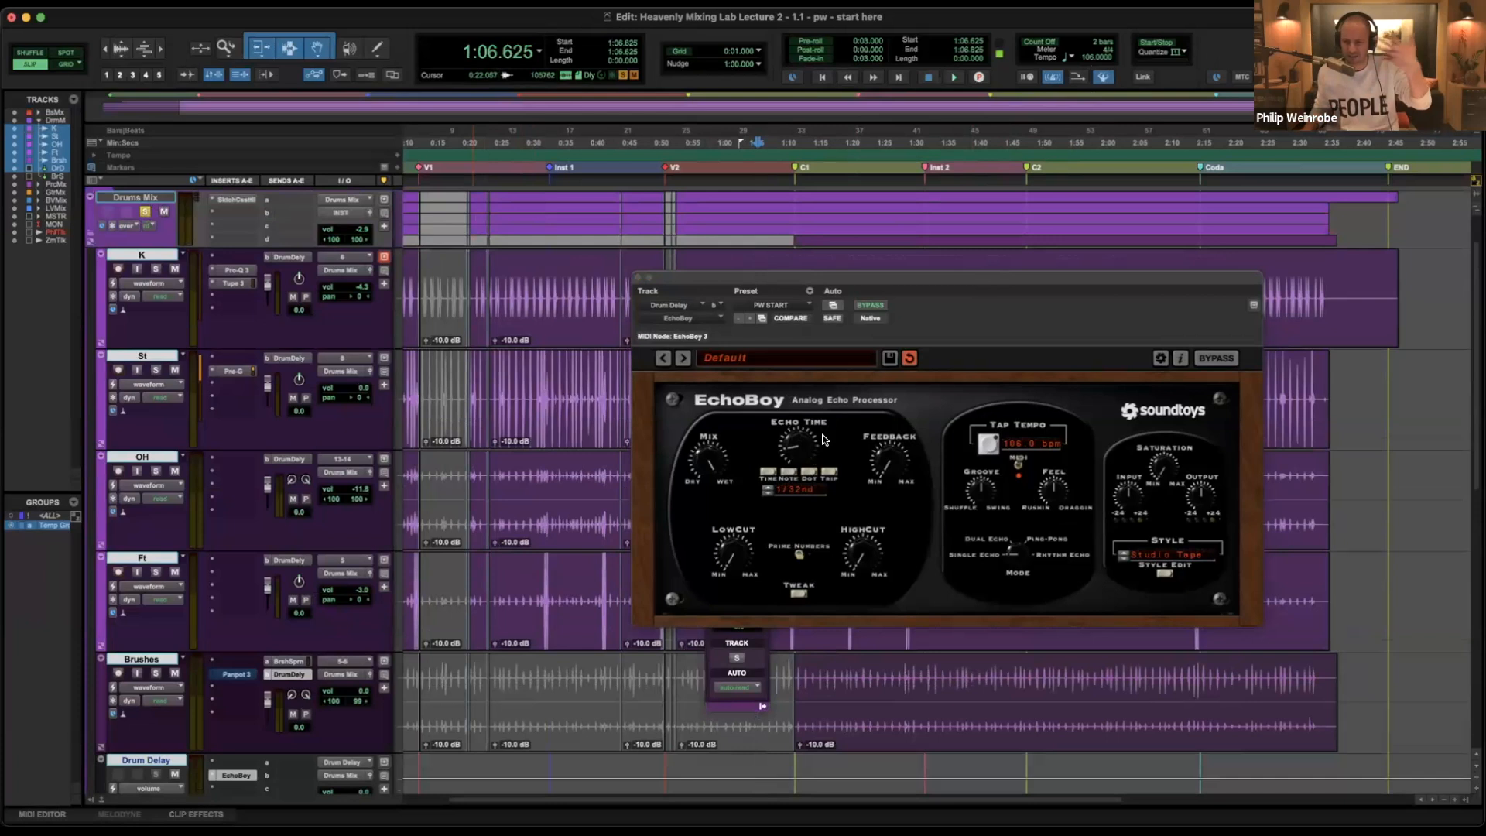
# Set EchoBoy's style to Memory Man and its feedback to 0.78.
pyautogui.click(1182, 555)
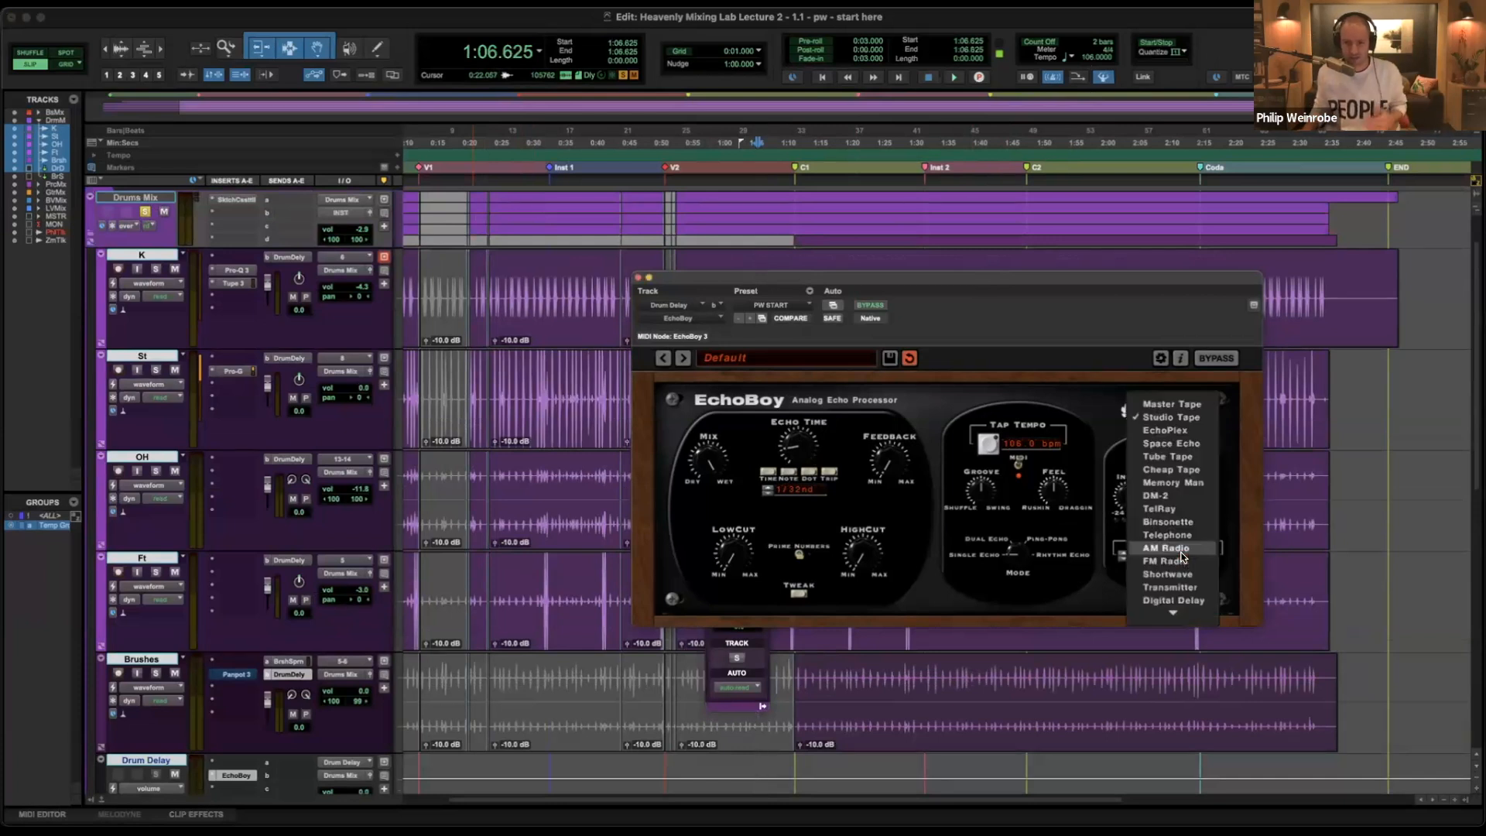
pyautogui.click(1178, 486)
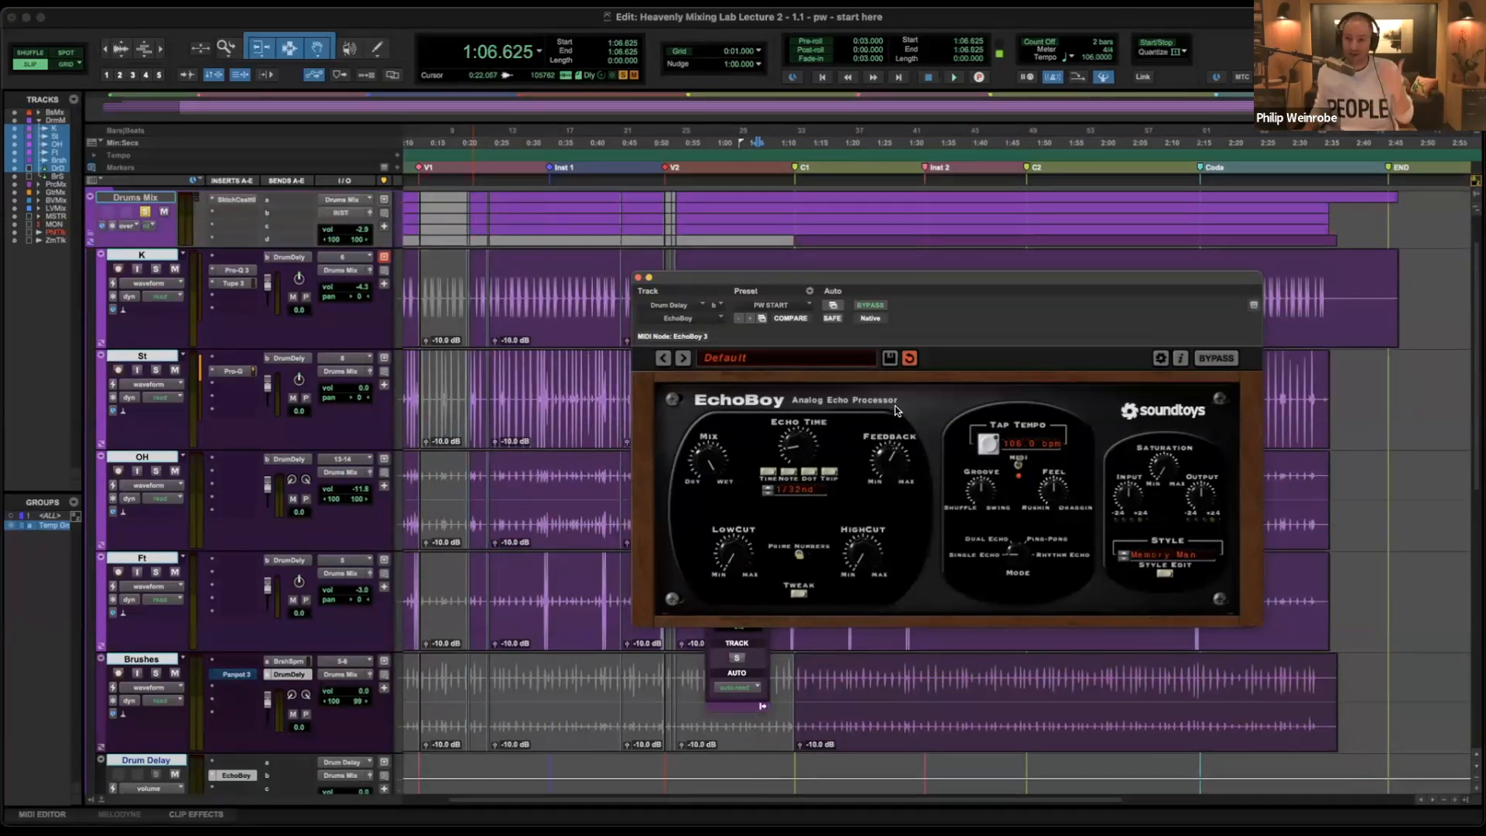
pyautogui.moveTo(895, 438)
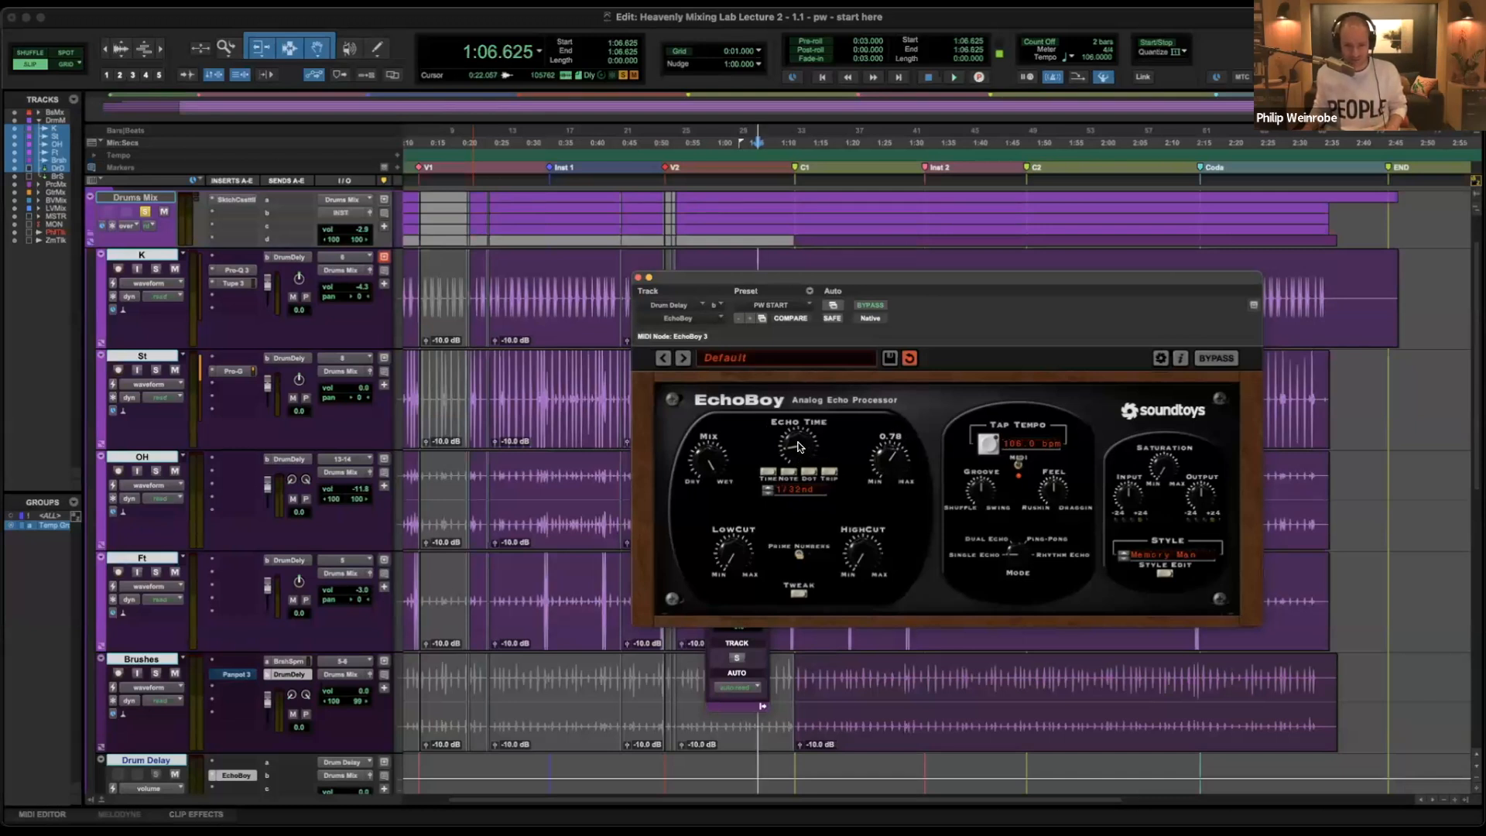
# Play the soloed drums from 1:06.625 with EchoBoy bypassed, and re-enable it during playback to compare the sound.
pyautogui.click(873, 306)
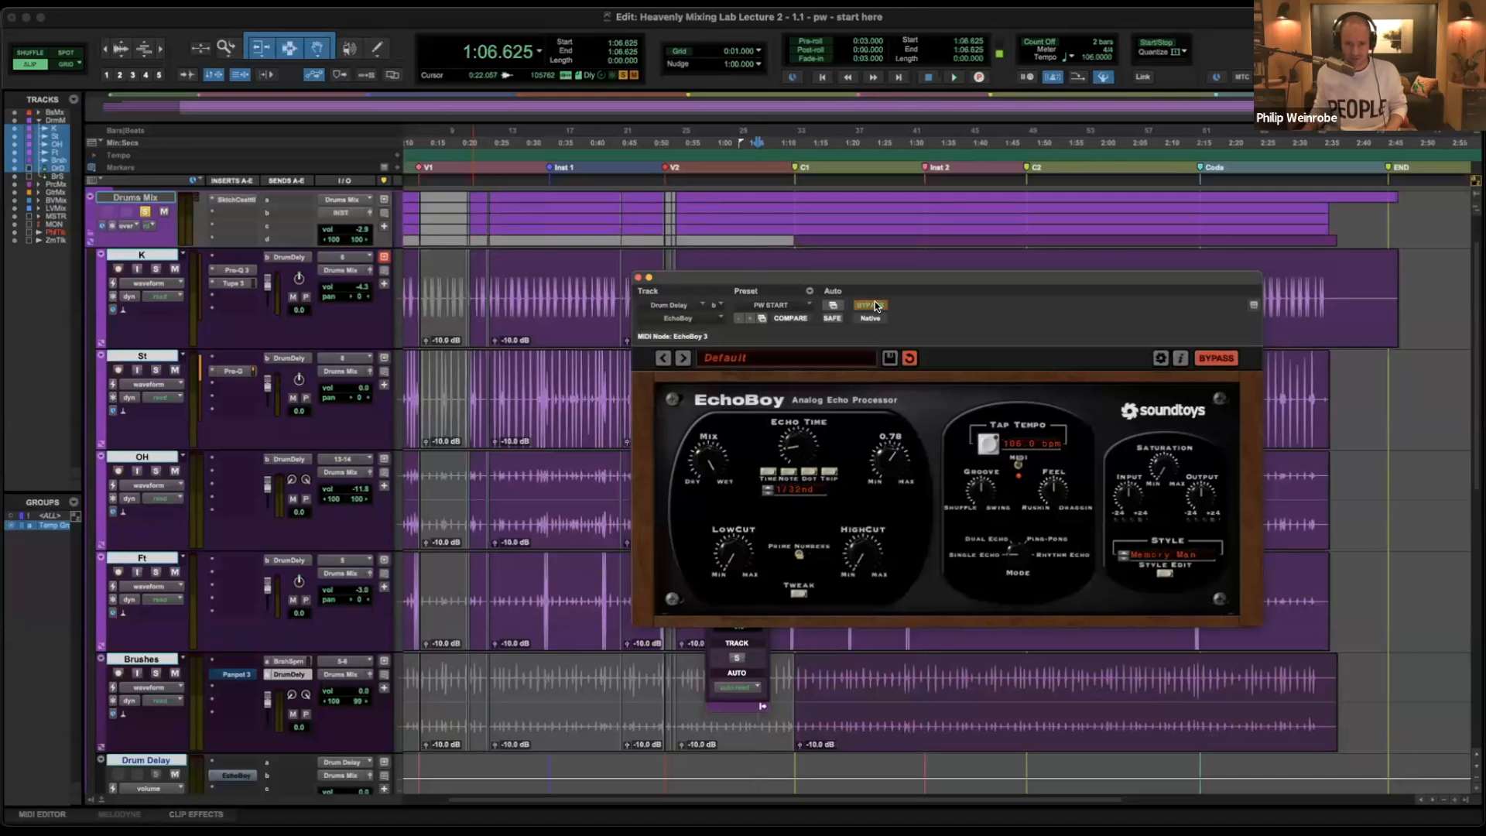
pyautogui.press('space')
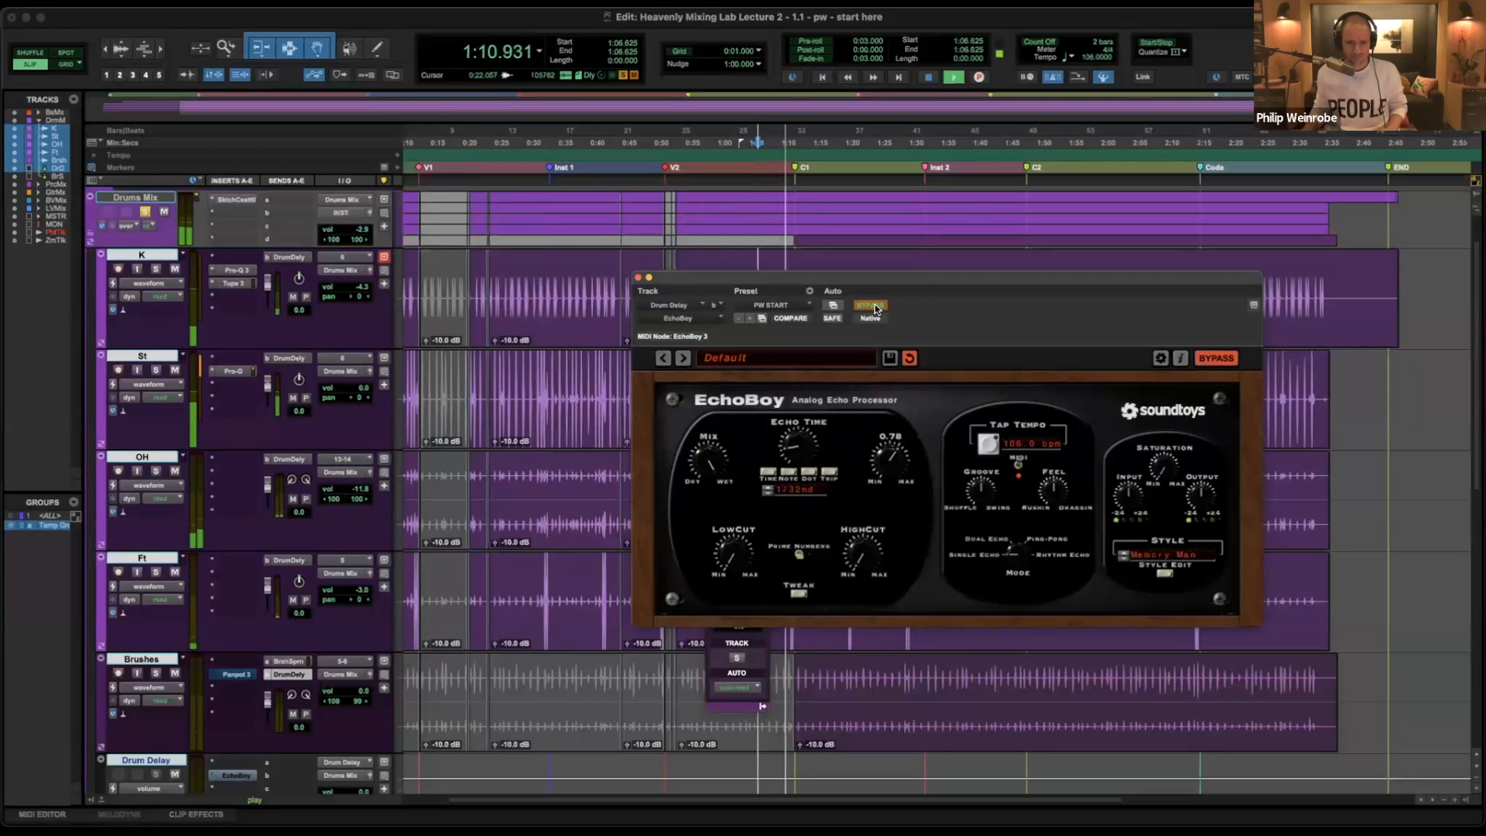
pyautogui.click(873, 307)
# Audition 1/16th, 1/8th and 1/4 triplet echo times in EchoBoy, settle on the 1/8th note, and stop playback.
pyautogui.moveTo(814, 426); pyautogui.dragTo(804, 447)
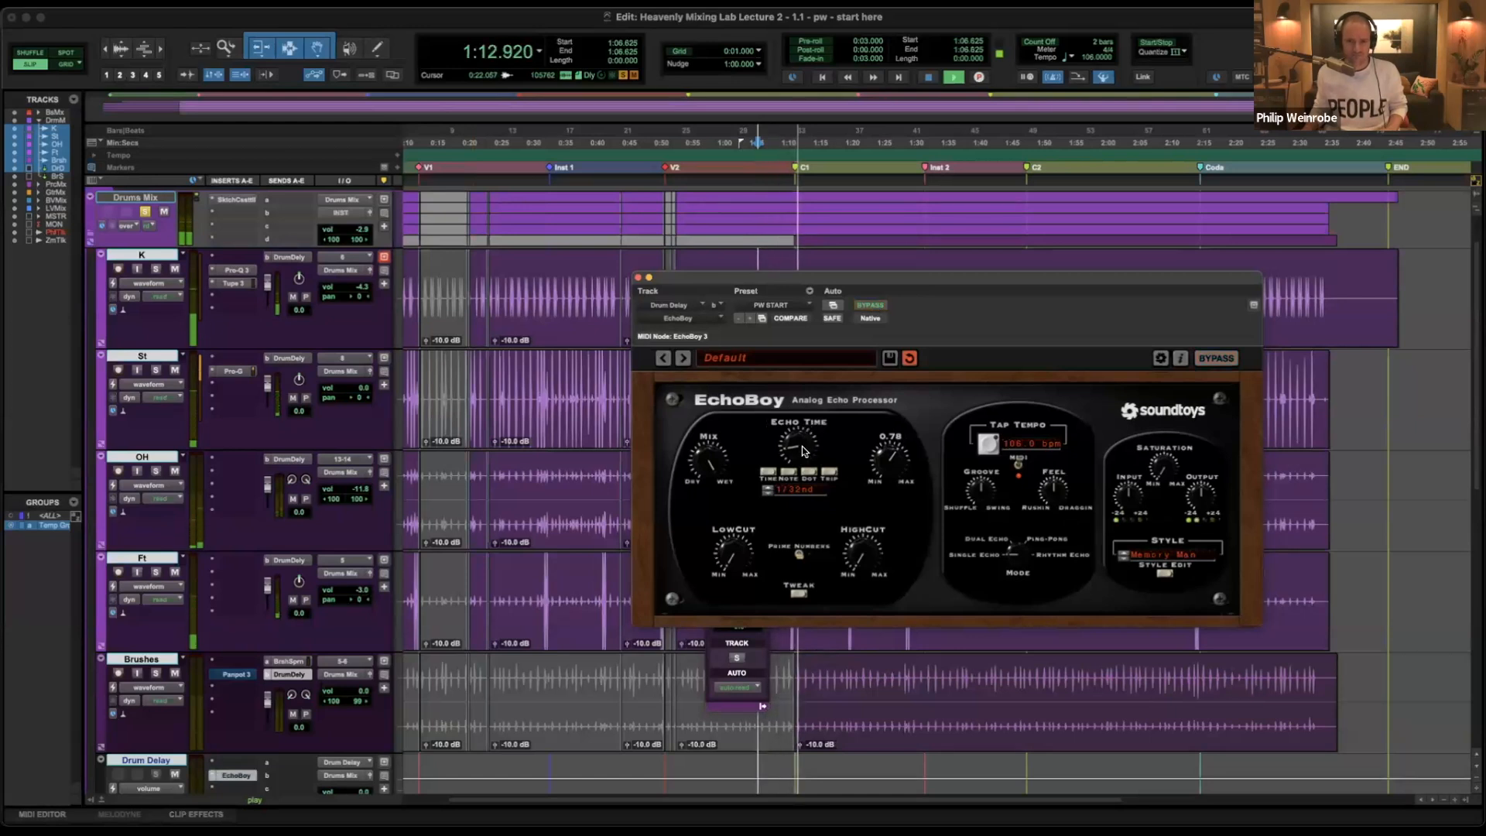
pyautogui.moveTo(803, 447); pyautogui.dragTo(799, 467)
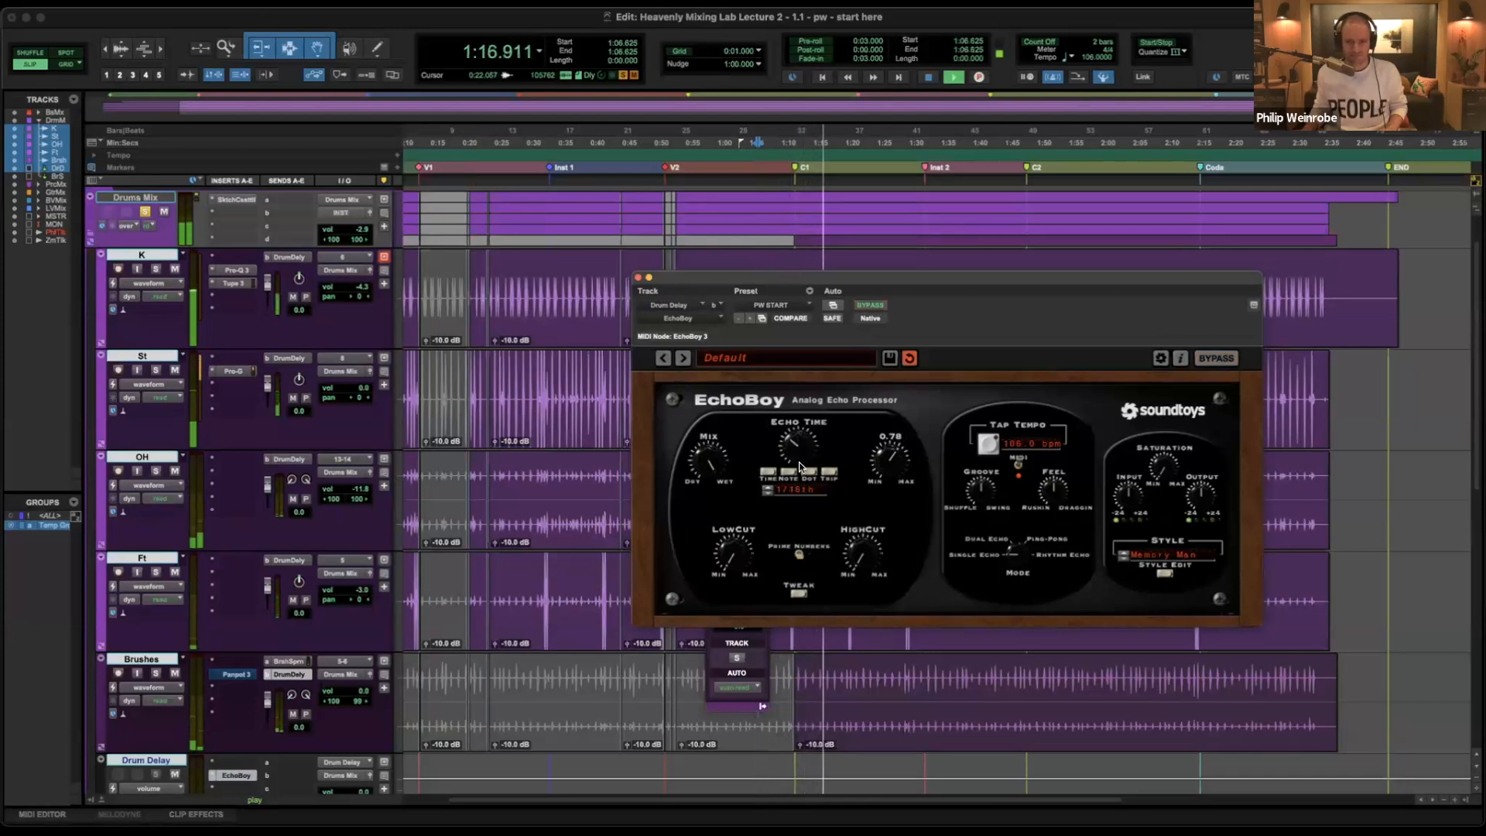
pyautogui.moveTo(801, 453); pyautogui.dragTo(805, 420)
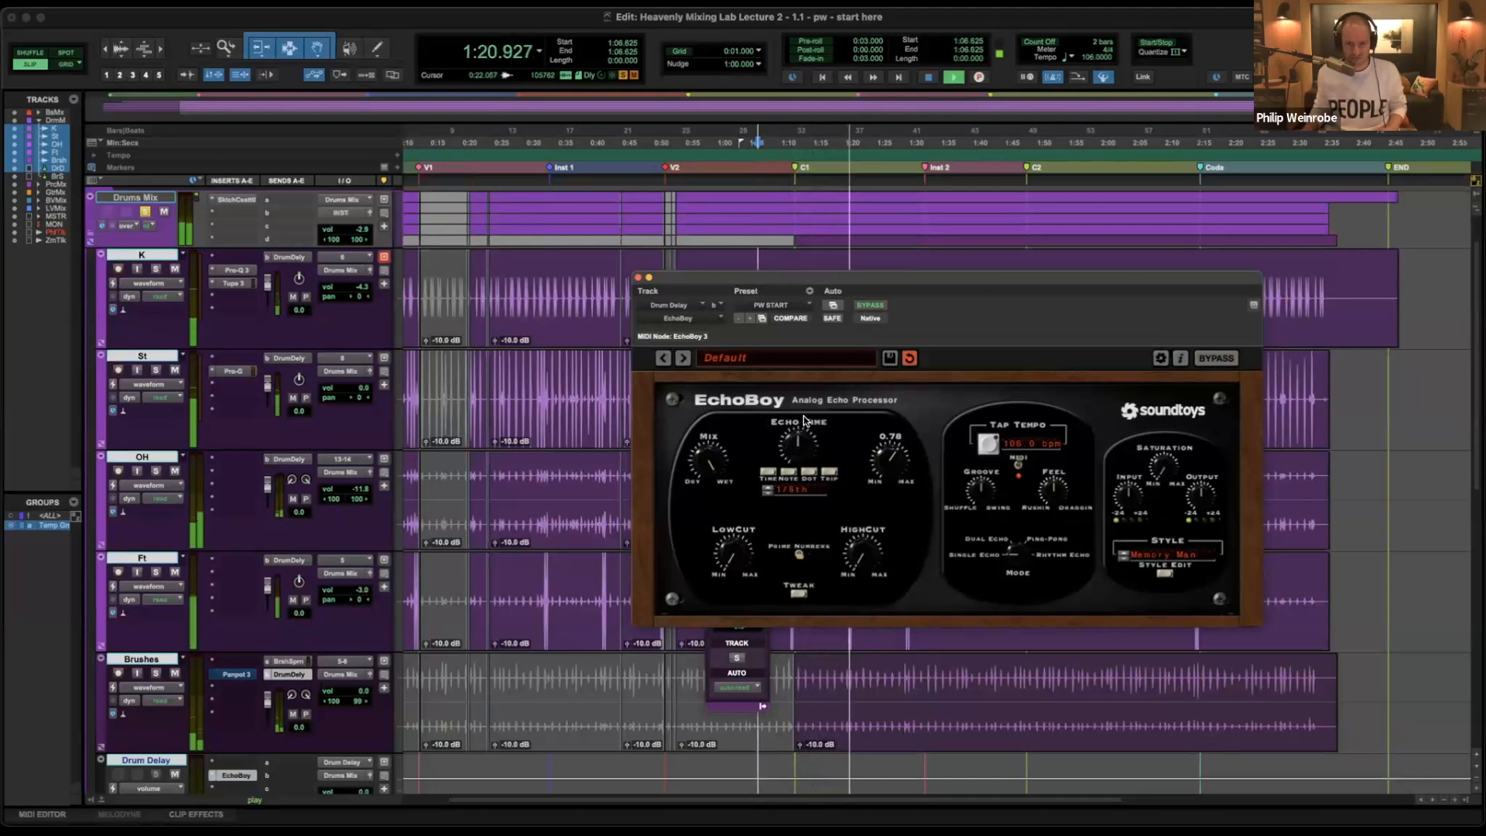
pyautogui.click(830, 472)
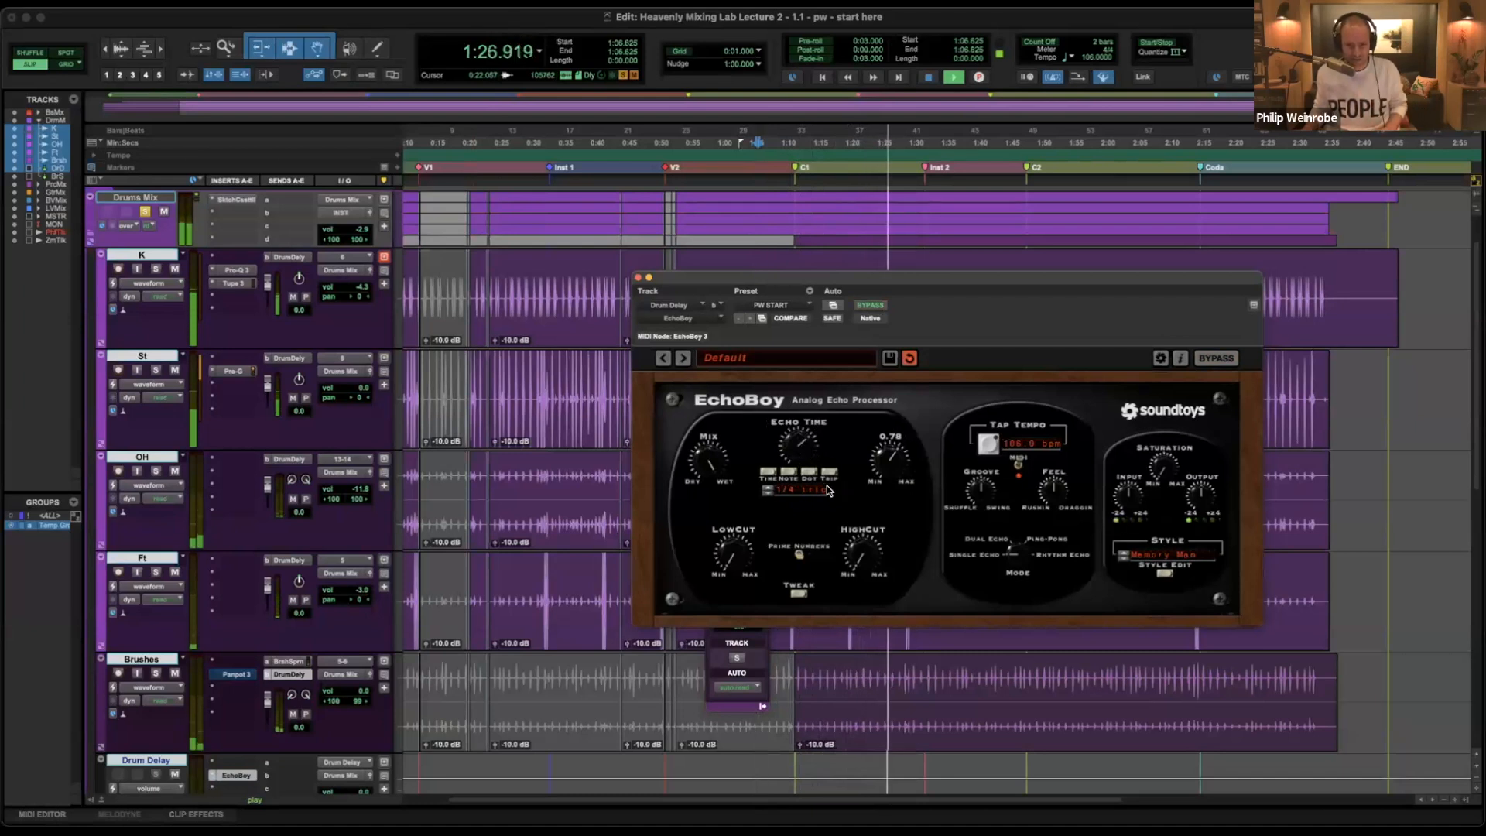
pyautogui.click(790, 472)
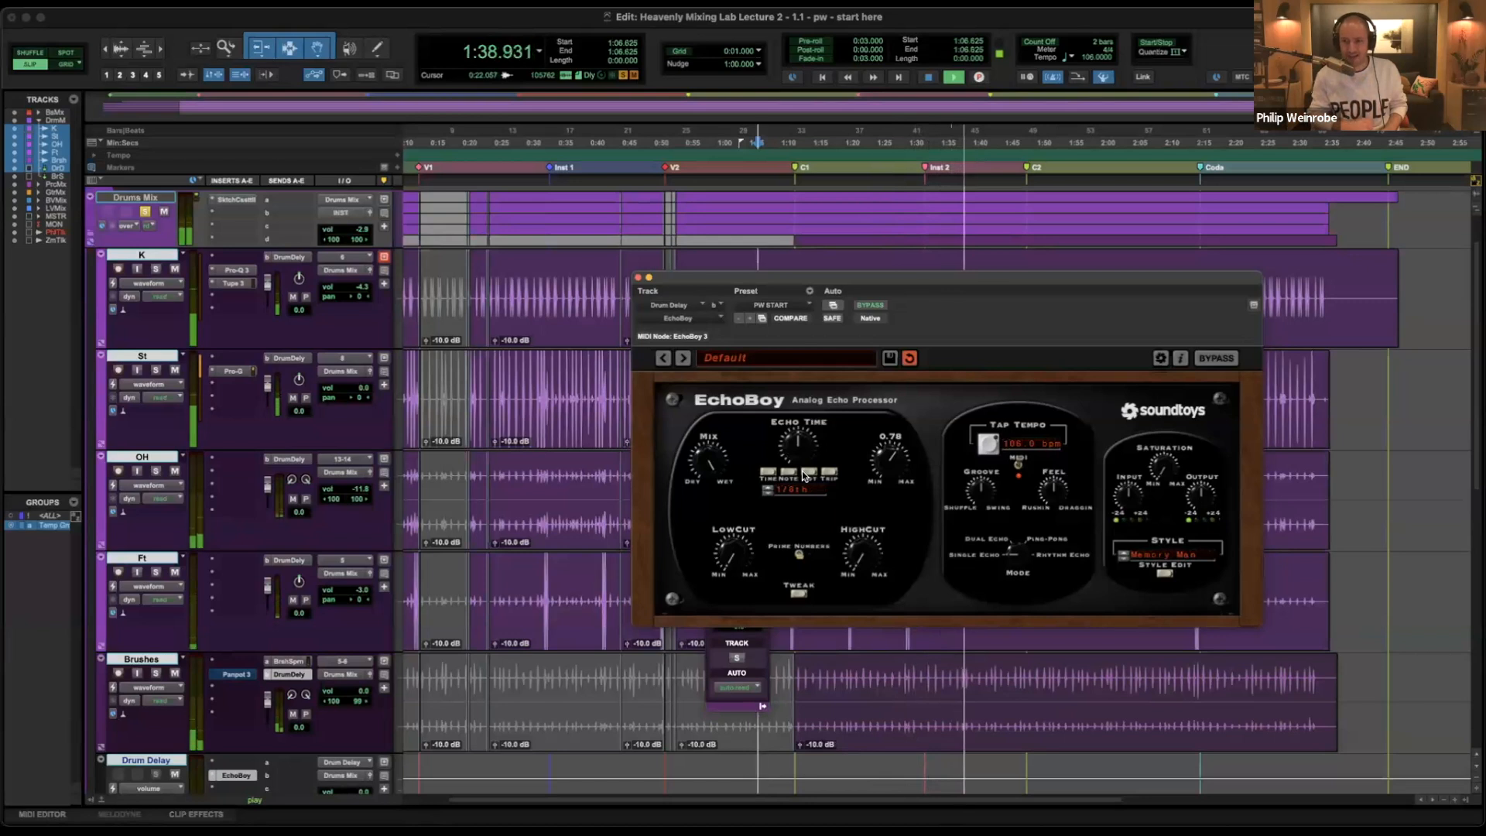
pyautogui.press('space')
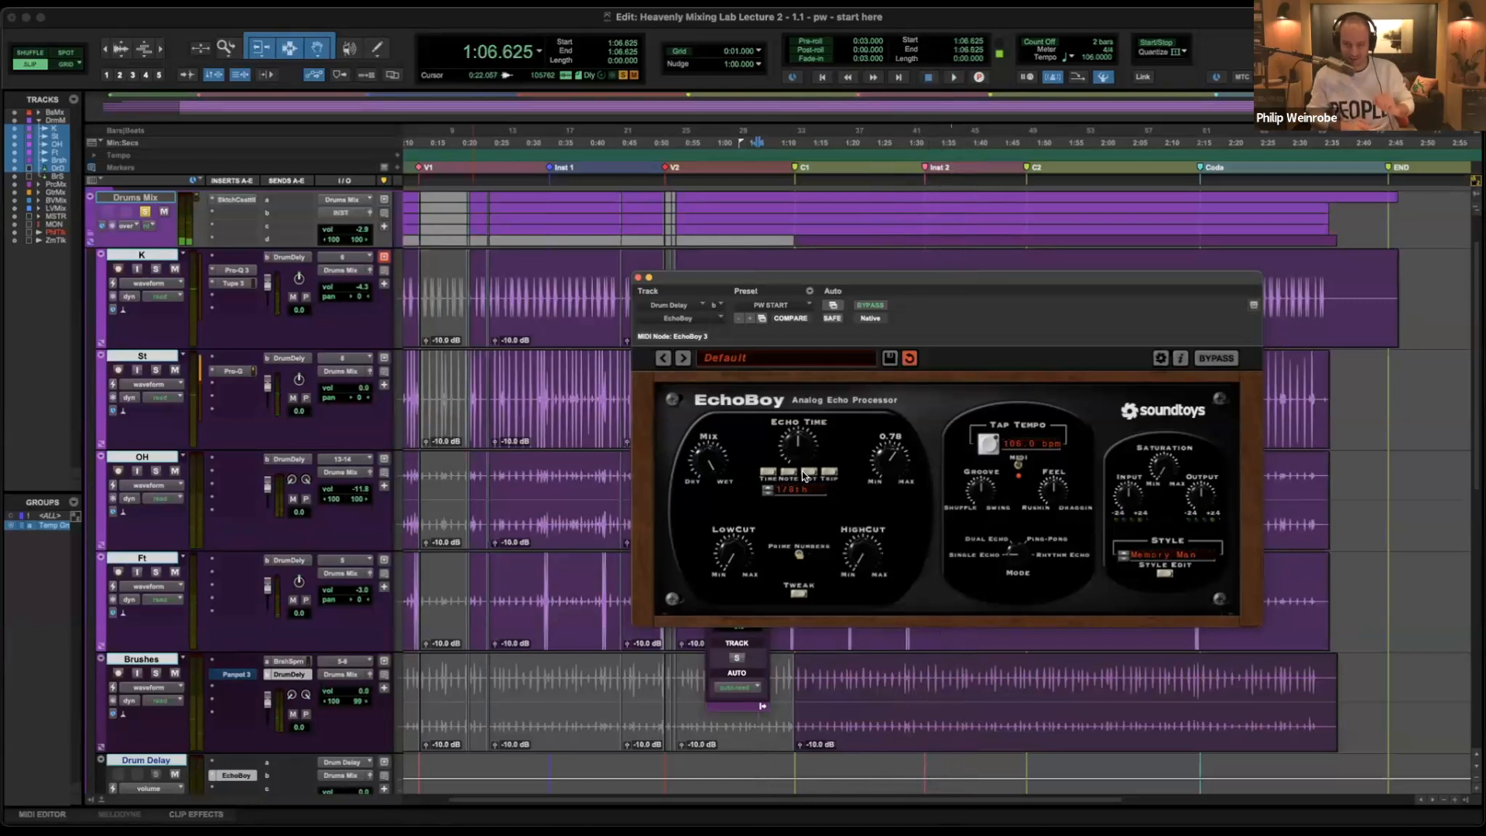
# Move EchoBoy clear of the send fader window and play from 1:12.083 while lowering its feedback to 0.73.
pyautogui.moveTo(710, 276); pyautogui.dragTo(909, 150)
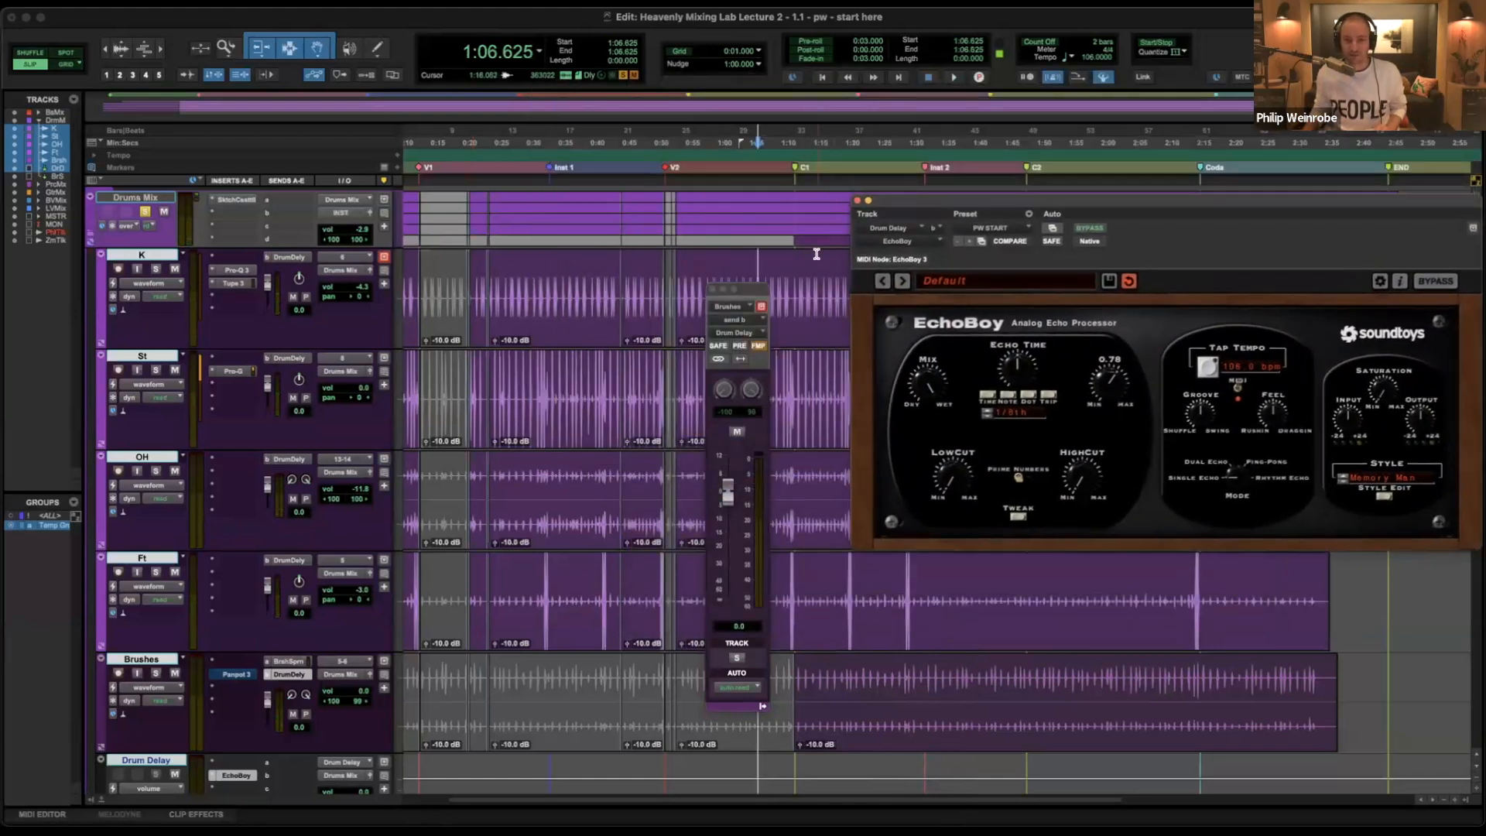
pyautogui.click(792, 279)
pyautogui.press('space')
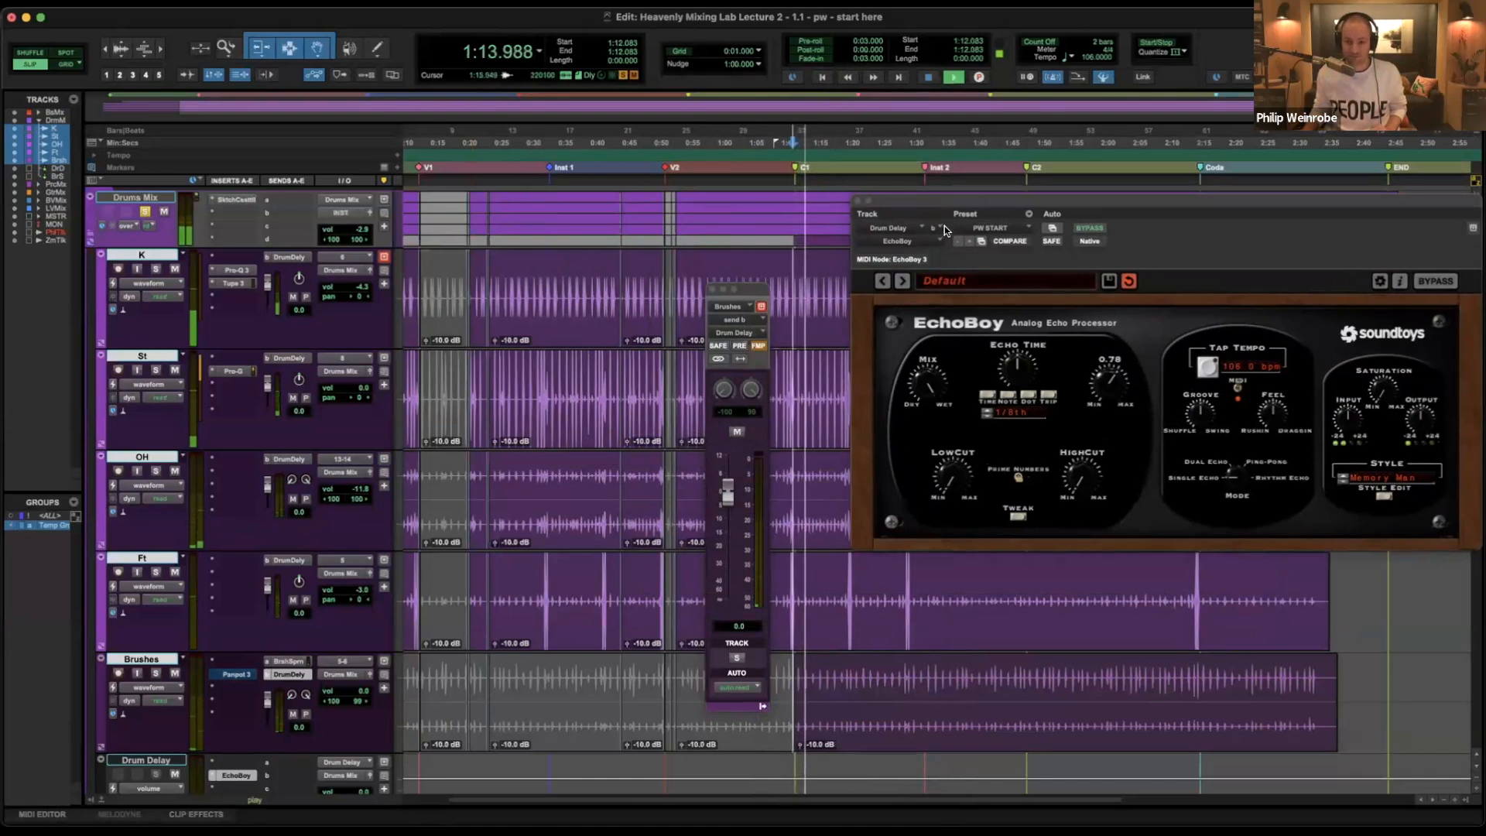
pyautogui.moveTo(946, 203); pyautogui.dragTo(907, 208)
pyautogui.moveTo(1064, 389); pyautogui.dragTo(1063, 399)
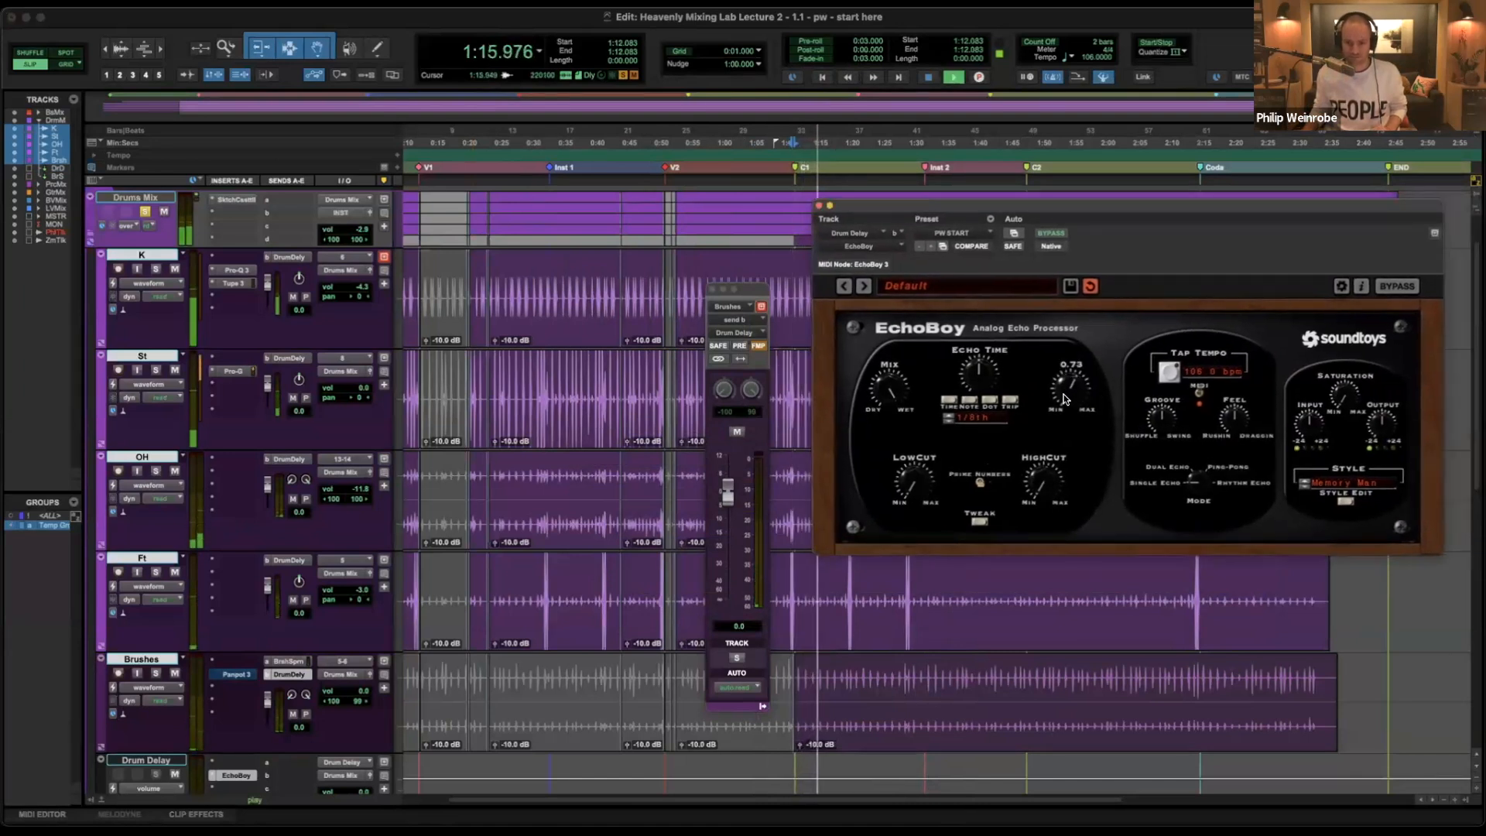
# Move EchoBoy aside and mute the drums' Drum Delay sends during playback to hear the drums without the echo, and stop.
pyautogui.moveTo(1074, 209); pyautogui.dragTo(1015, 206)
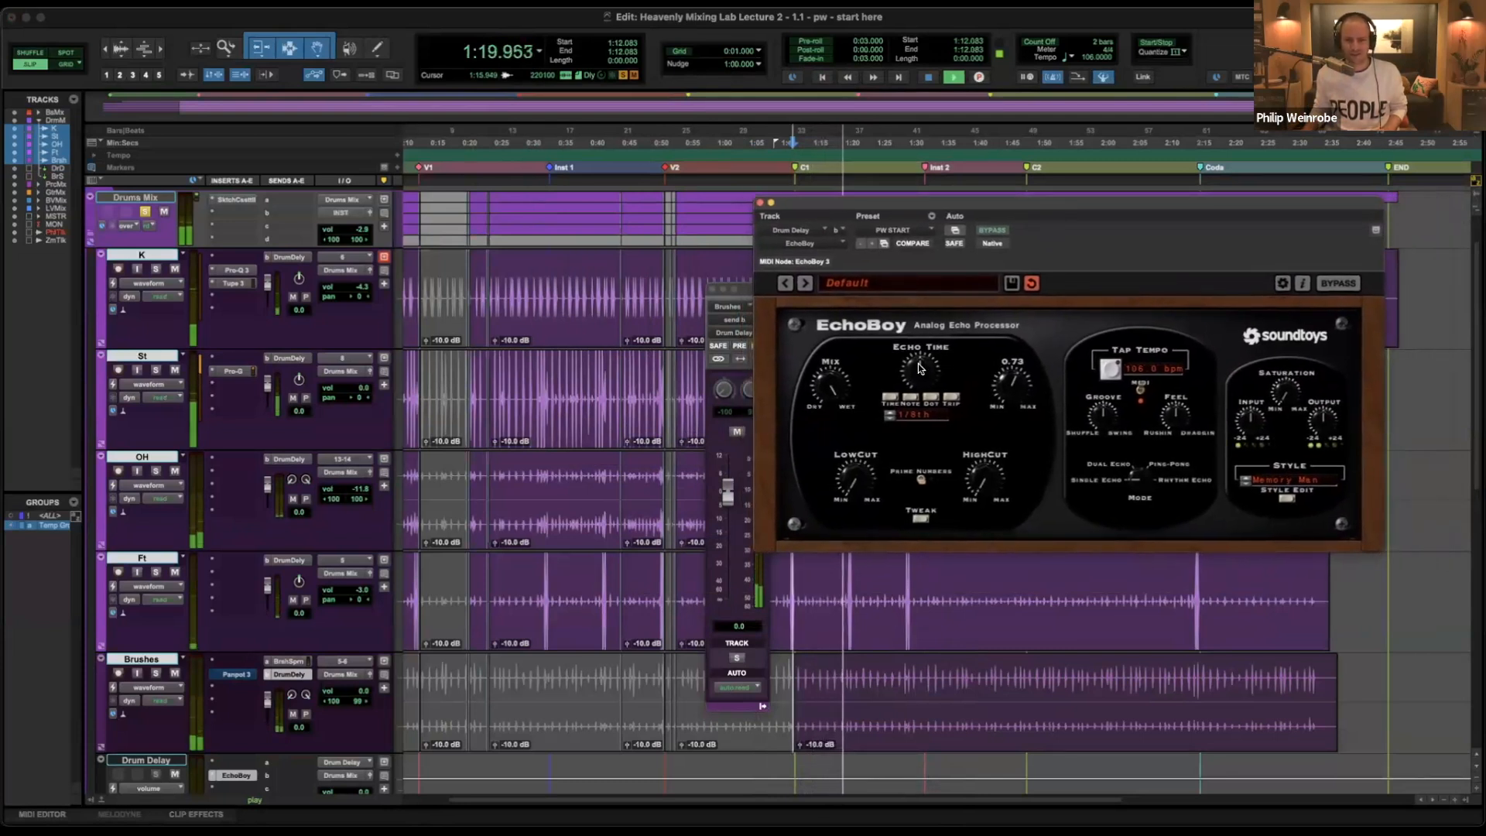
pyautogui.click(736, 433)
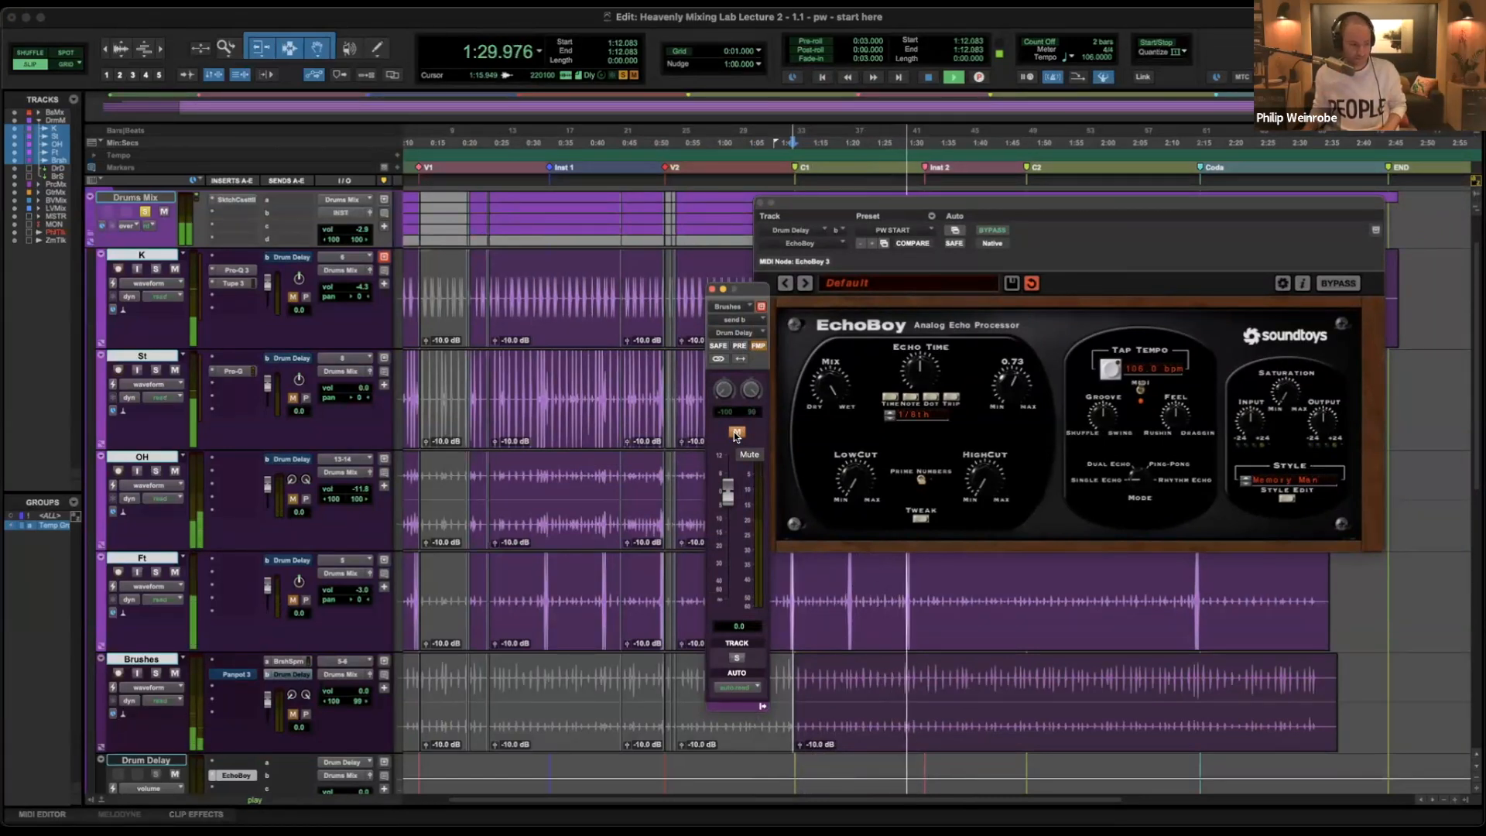
pyautogui.press('space')
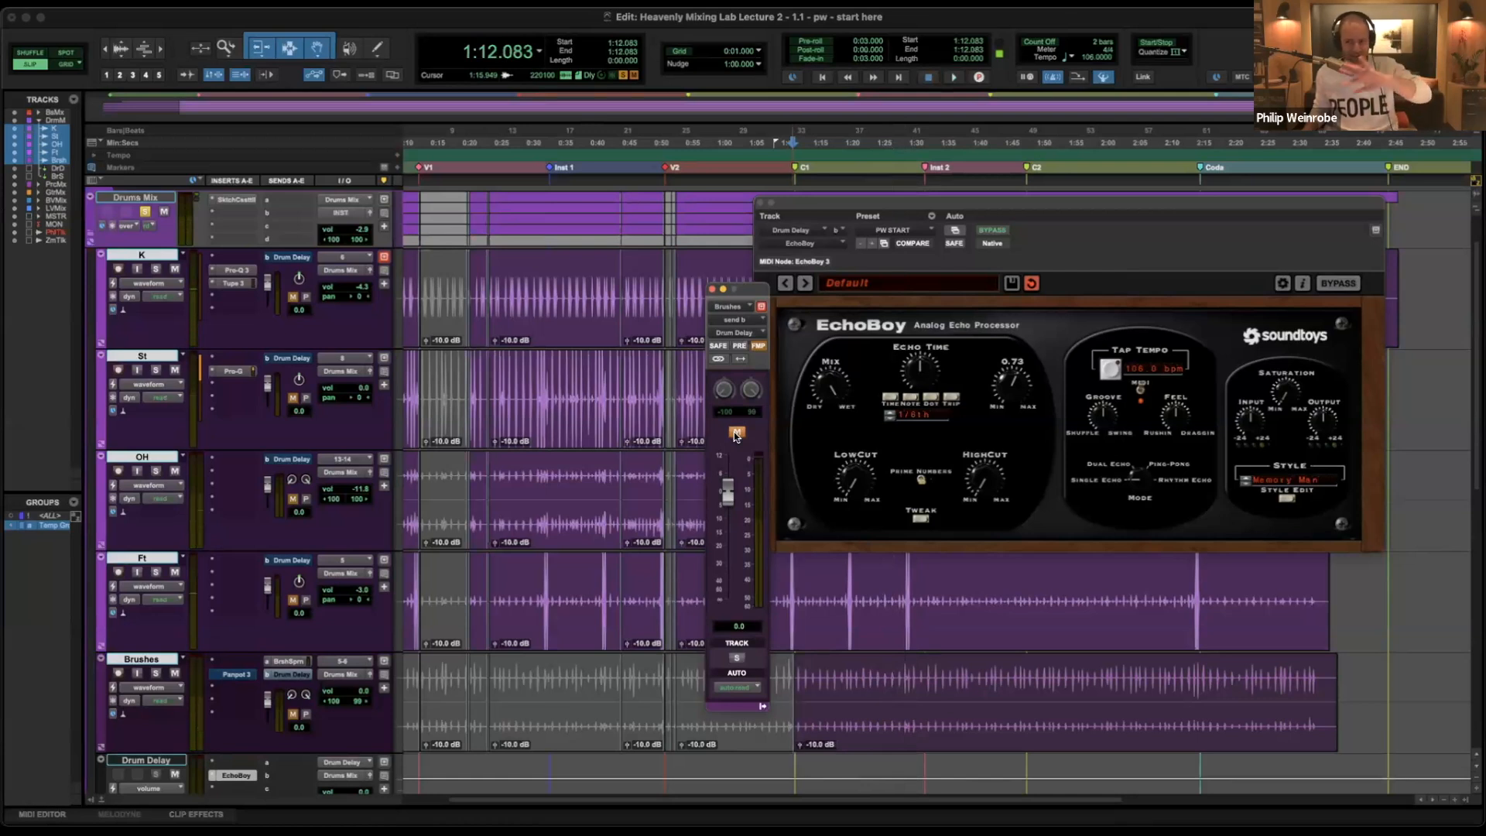
# Unmute the drums' Drum Delay sends, set their level to -13.0 dB during playback, and close EchoBoy.
pyautogui.click(736, 432)
pyautogui.moveTo(730, 502); pyautogui.dragTo(730, 551)
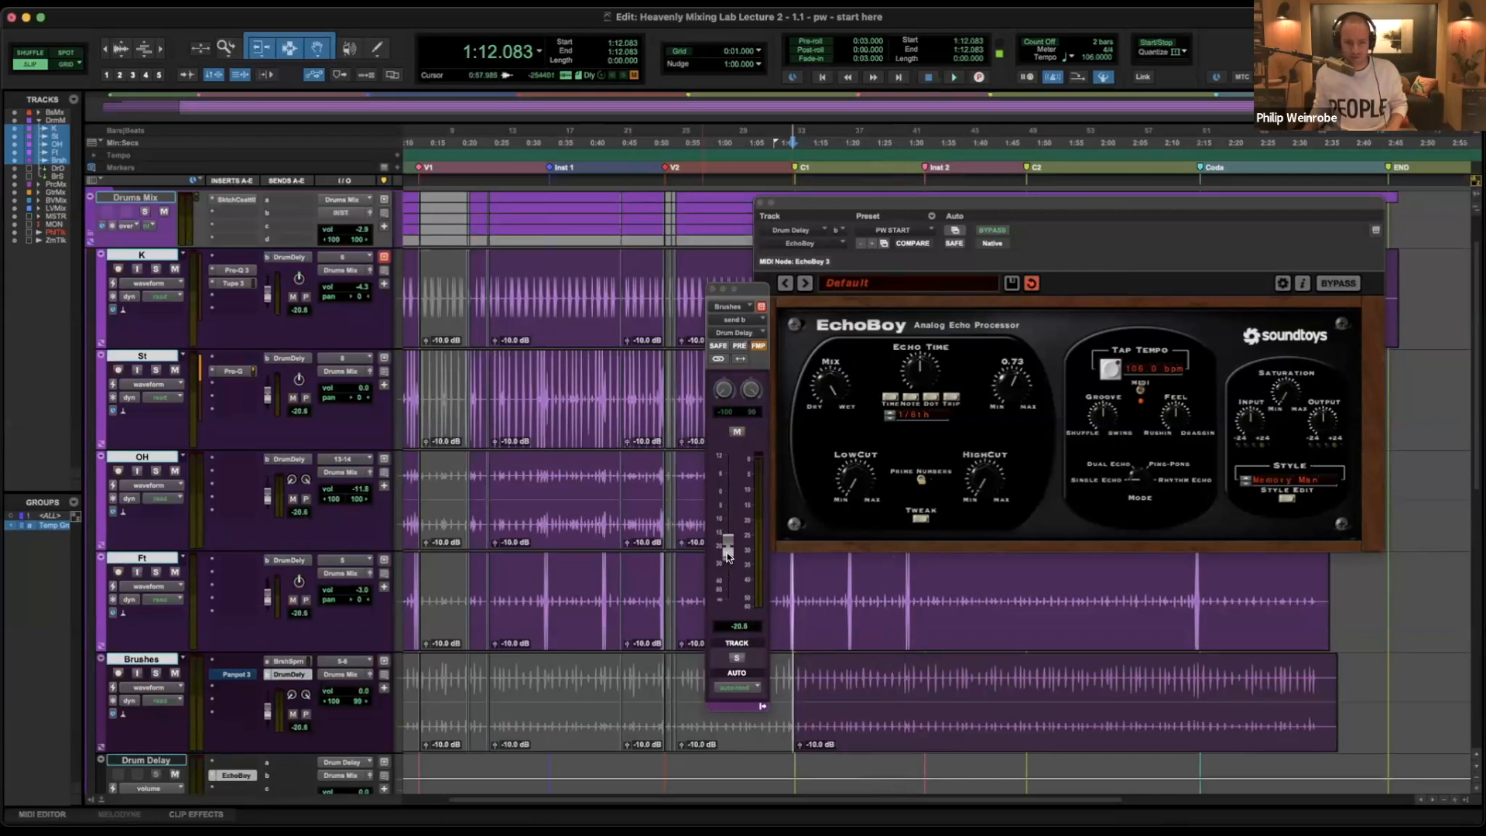
pyautogui.moveTo(729, 551)
pyautogui.mouseDown()
pyautogui.moveTo(719, 611)
pyautogui.moveTo(728, 536)
pyautogui.mouseUp()
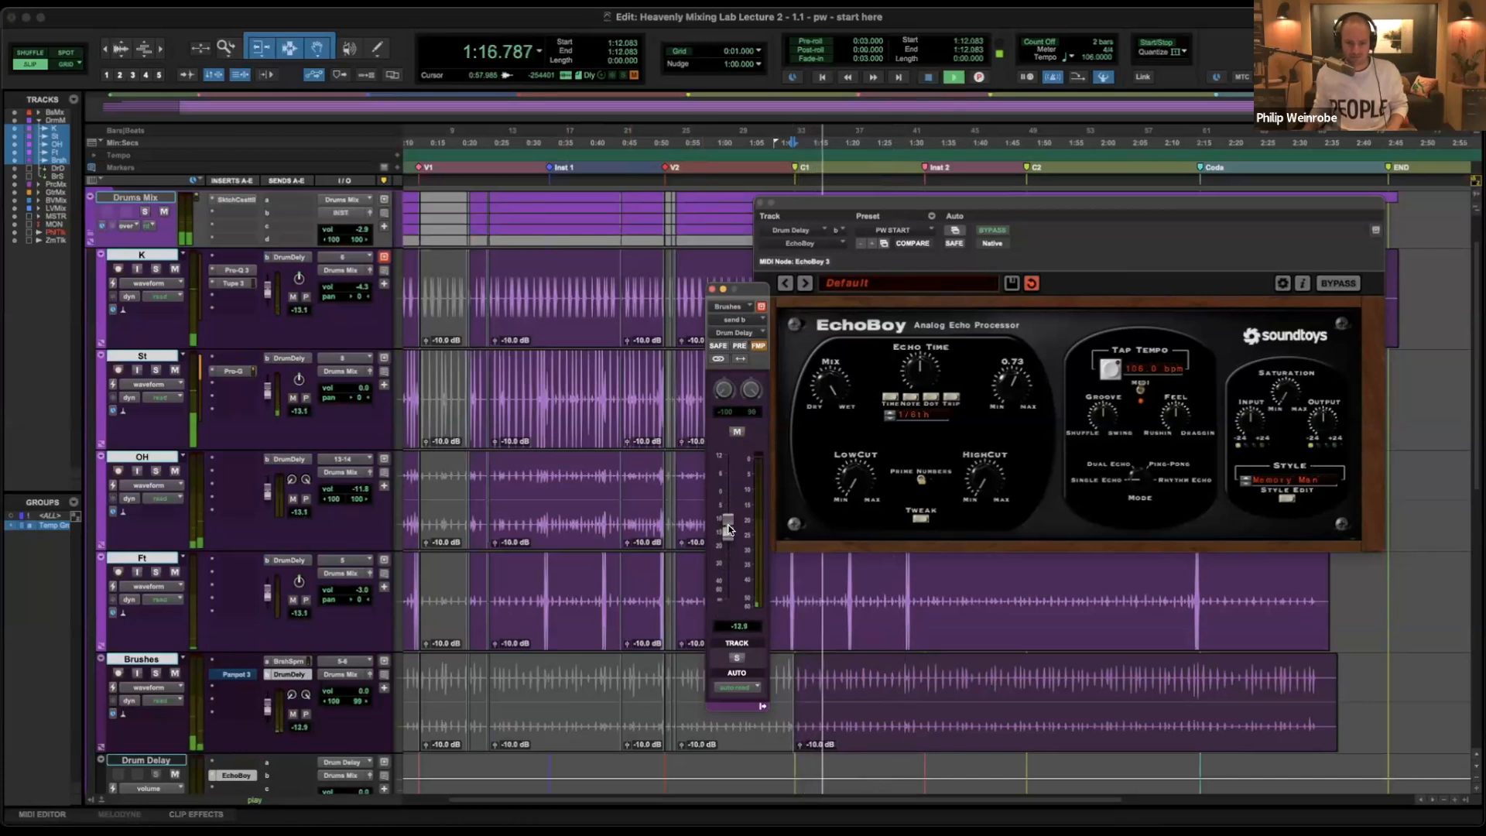
pyautogui.moveTo(728, 533); pyautogui.dragTo(730, 534)
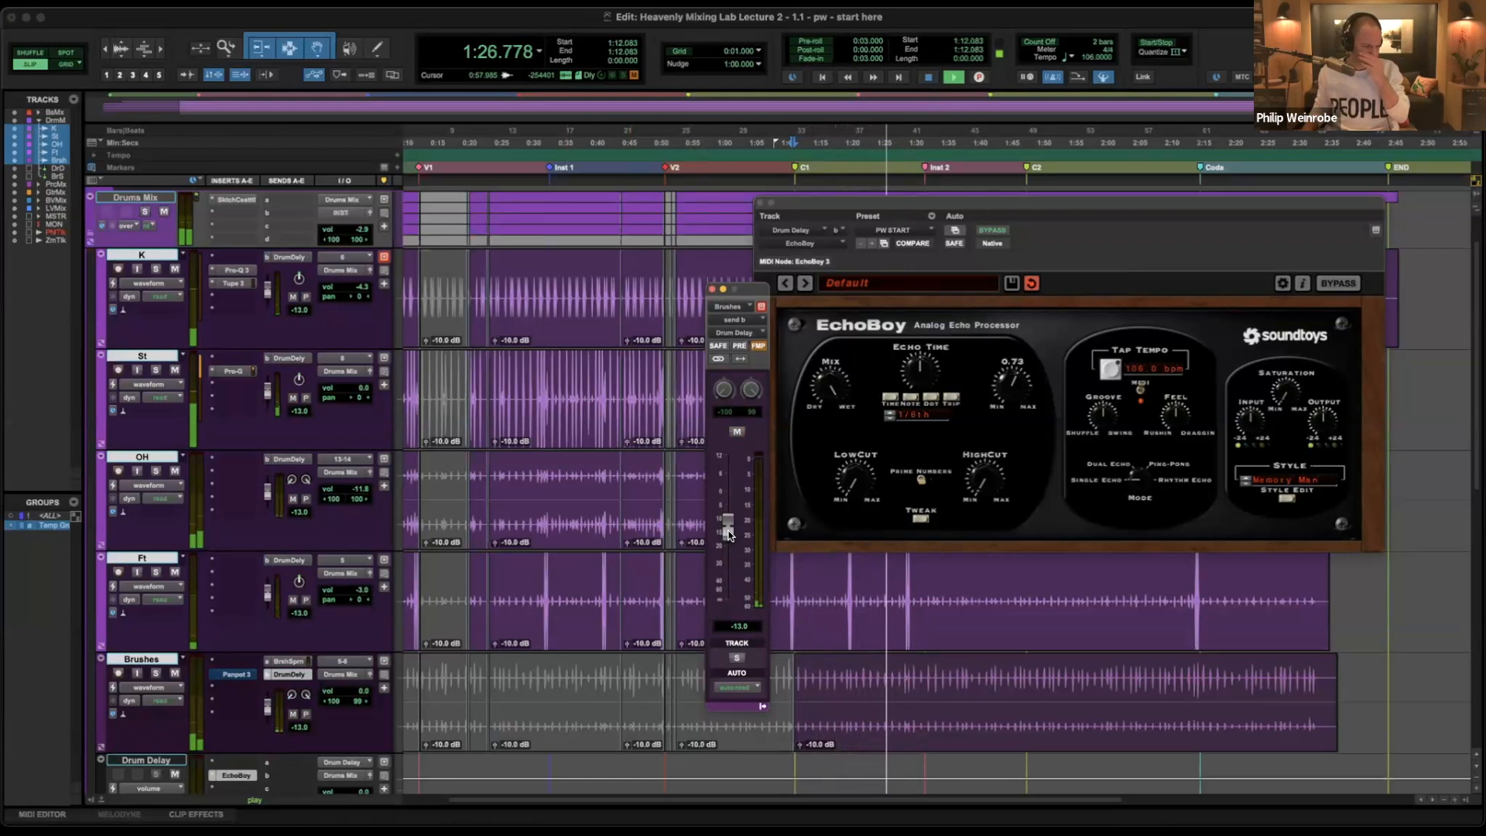
pyautogui.click(759, 204)
pyautogui.press('space')
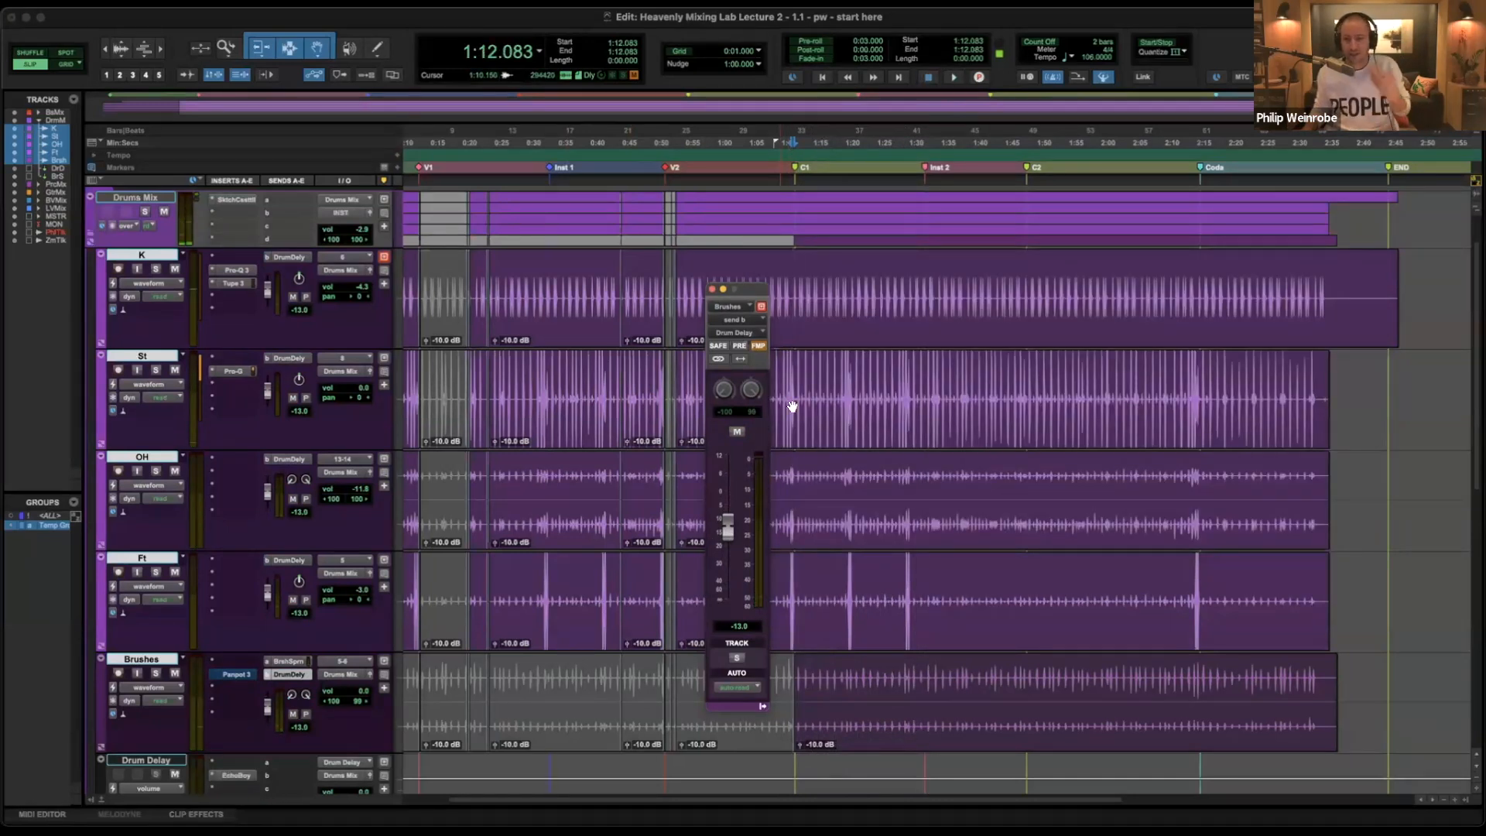
# Automate the drum tracks' Drum Delay send mutes: muted before the C1 marker, unmuted from 1:12.481 to 2:58.502.
pyautogui.keyDown('alt'); pyautogui.keyDown('shift'); pyautogui.click(737, 433); pyautogui.keyUp('shift'); pyautogui.keyUp('alt')
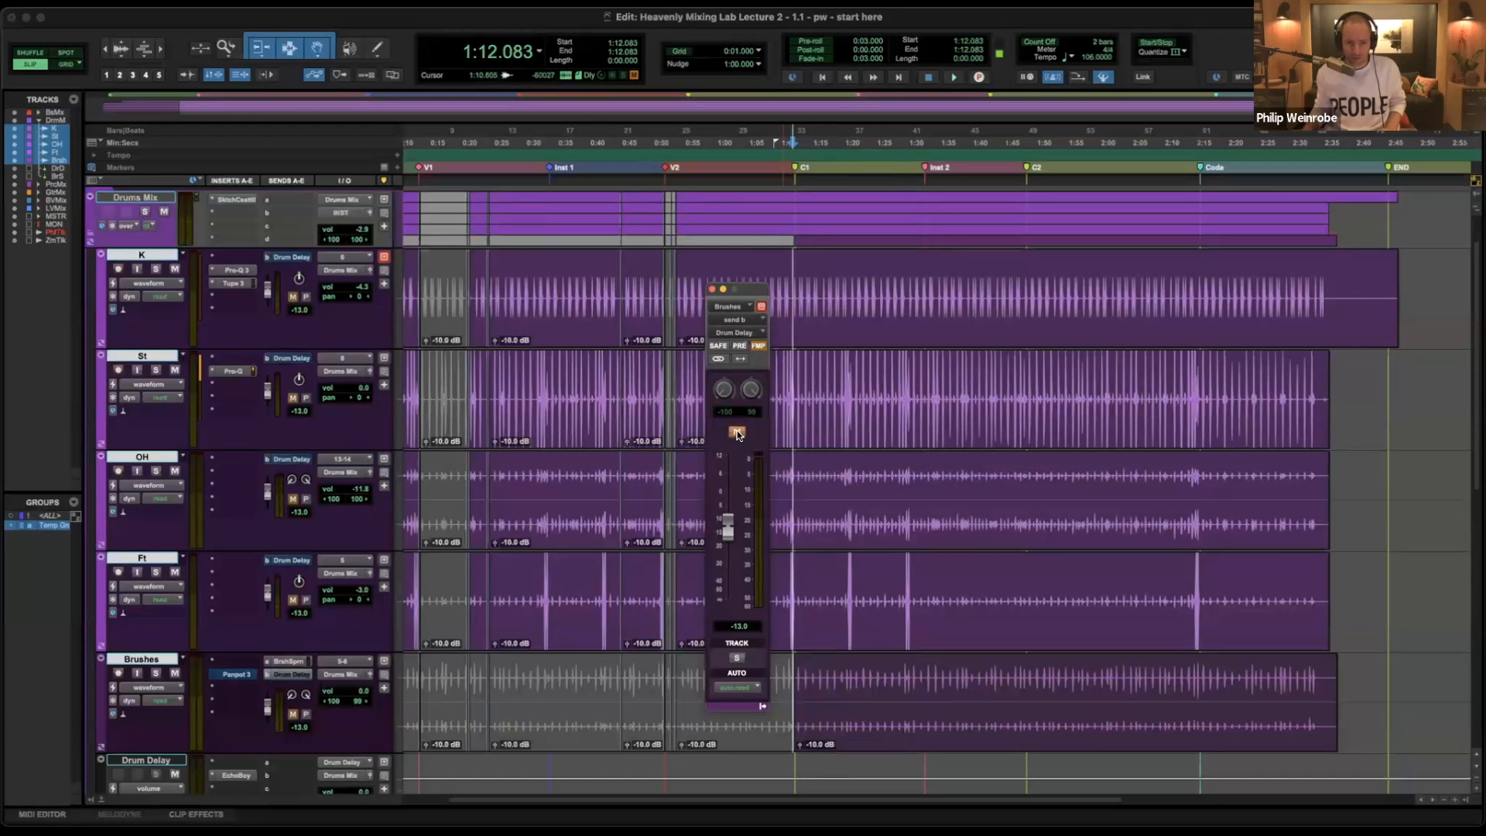
pyautogui.keyDown('ctrl'); pyautogui.keyDown('super'); pyautogui.click(738, 435); pyautogui.keyUp('super'); pyautogui.keyUp('ctrl')
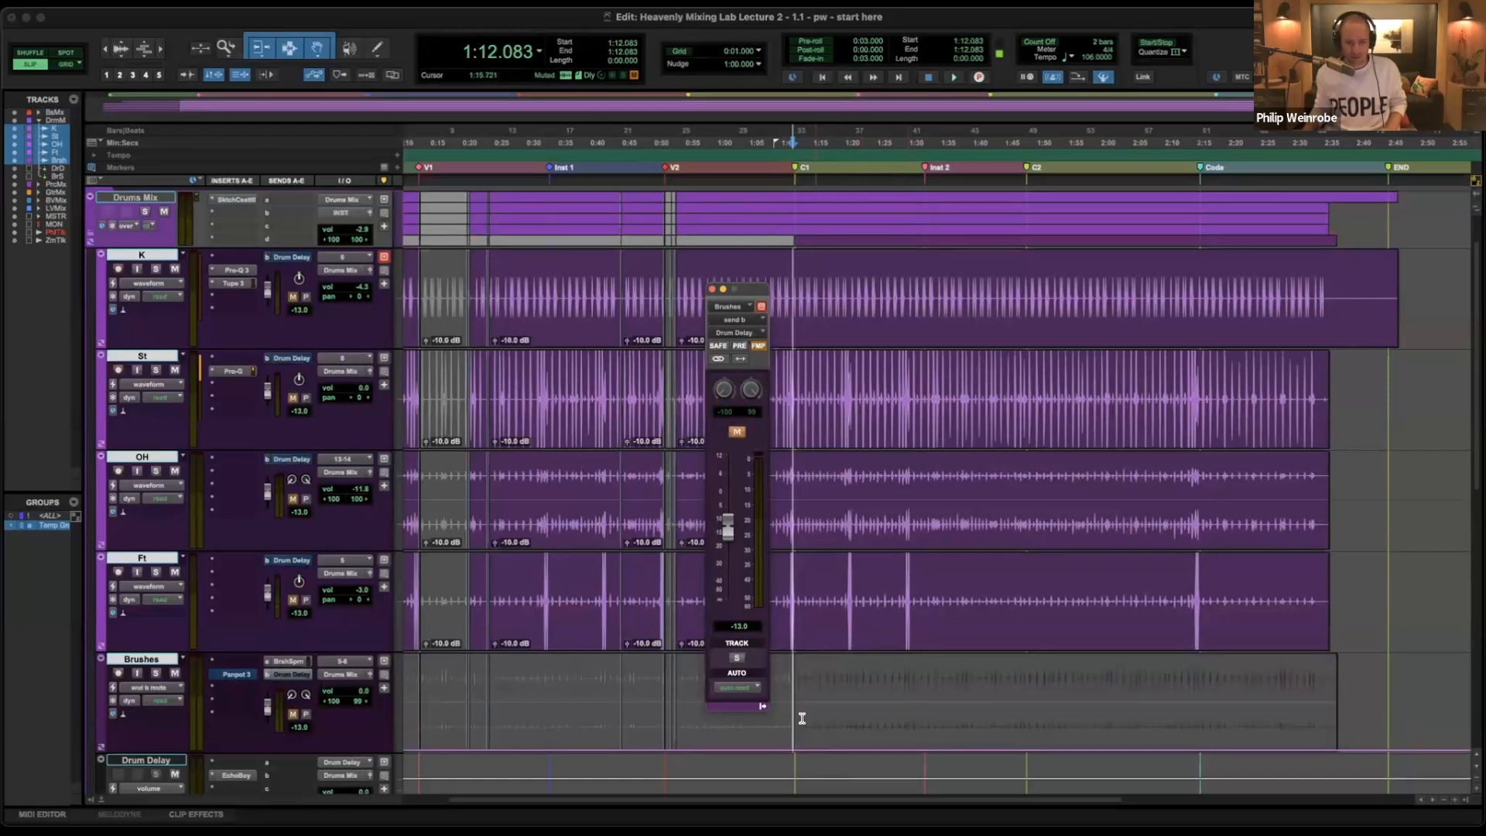
pyautogui.press('t')
pyautogui.press('t')
pyautogui.hscroll(1, 795, 705)
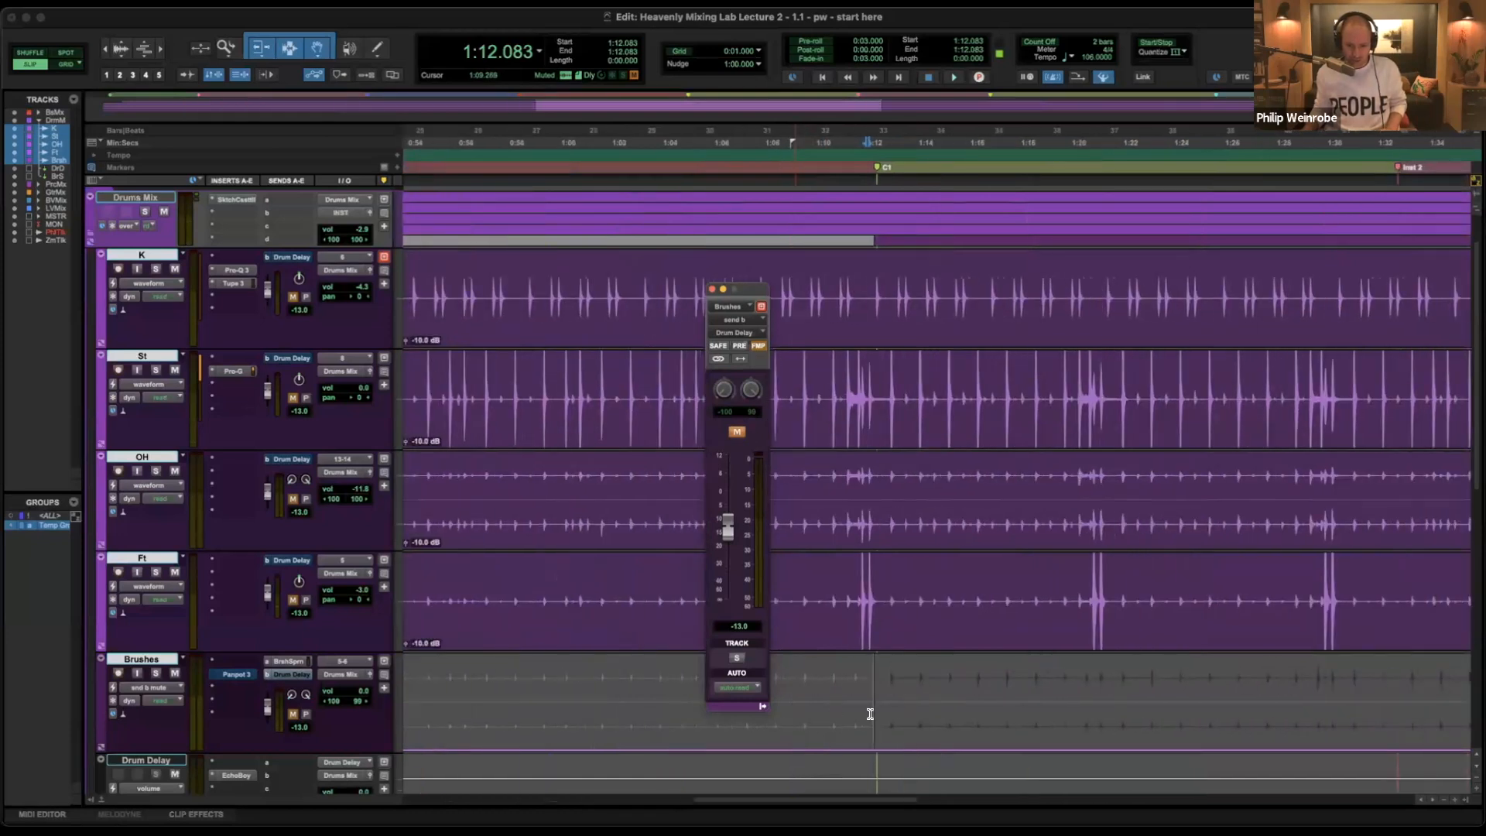
pyautogui.moveTo(879, 702); pyautogui.dragTo(978, 706)
pyautogui.press('r')
pyautogui.press('r')
pyautogui.press('r')
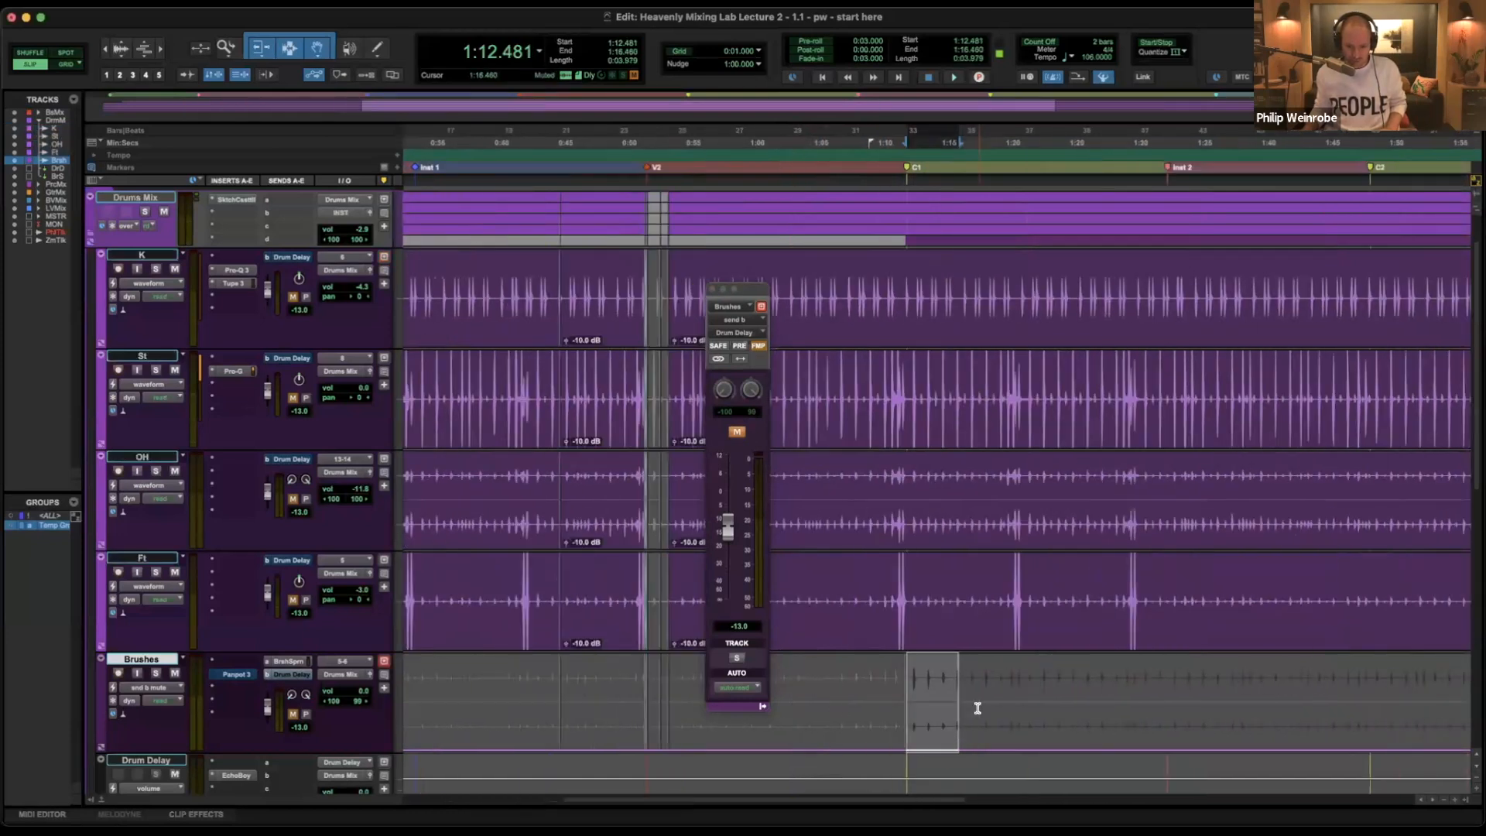
pyautogui.keyDown('shift'); pyautogui.click(977, 707); pyautogui.keyUp('shift')
pyautogui.keyDown('shift'); pyautogui.click(842, 504); pyautogui.keyUp('shift')
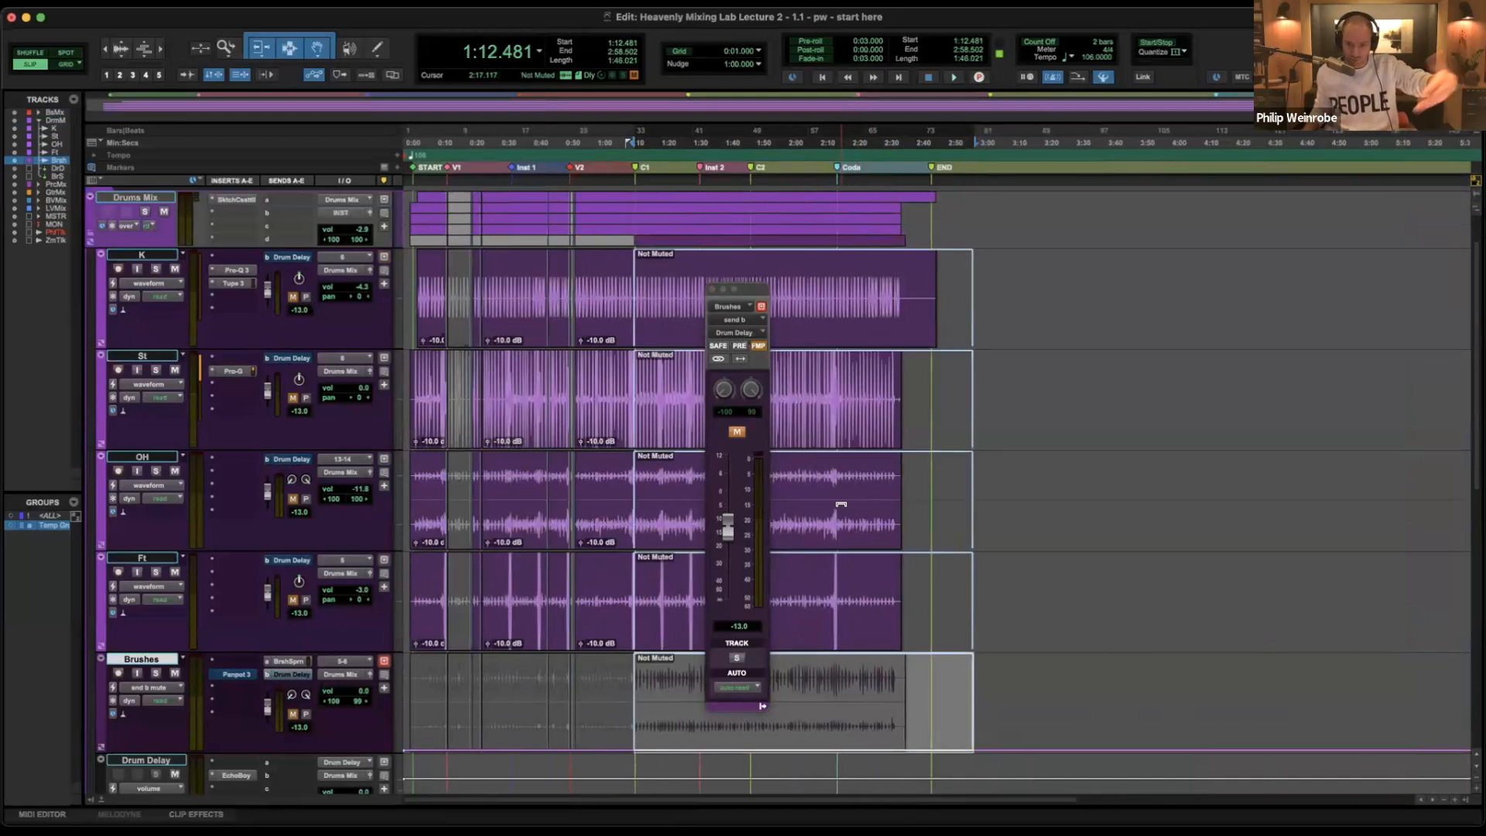
pyautogui.moveTo(842, 504); pyautogui.dragTo(841, 504)
pyautogui.press('t')
pyautogui.press('t')
pyautogui.press('t')
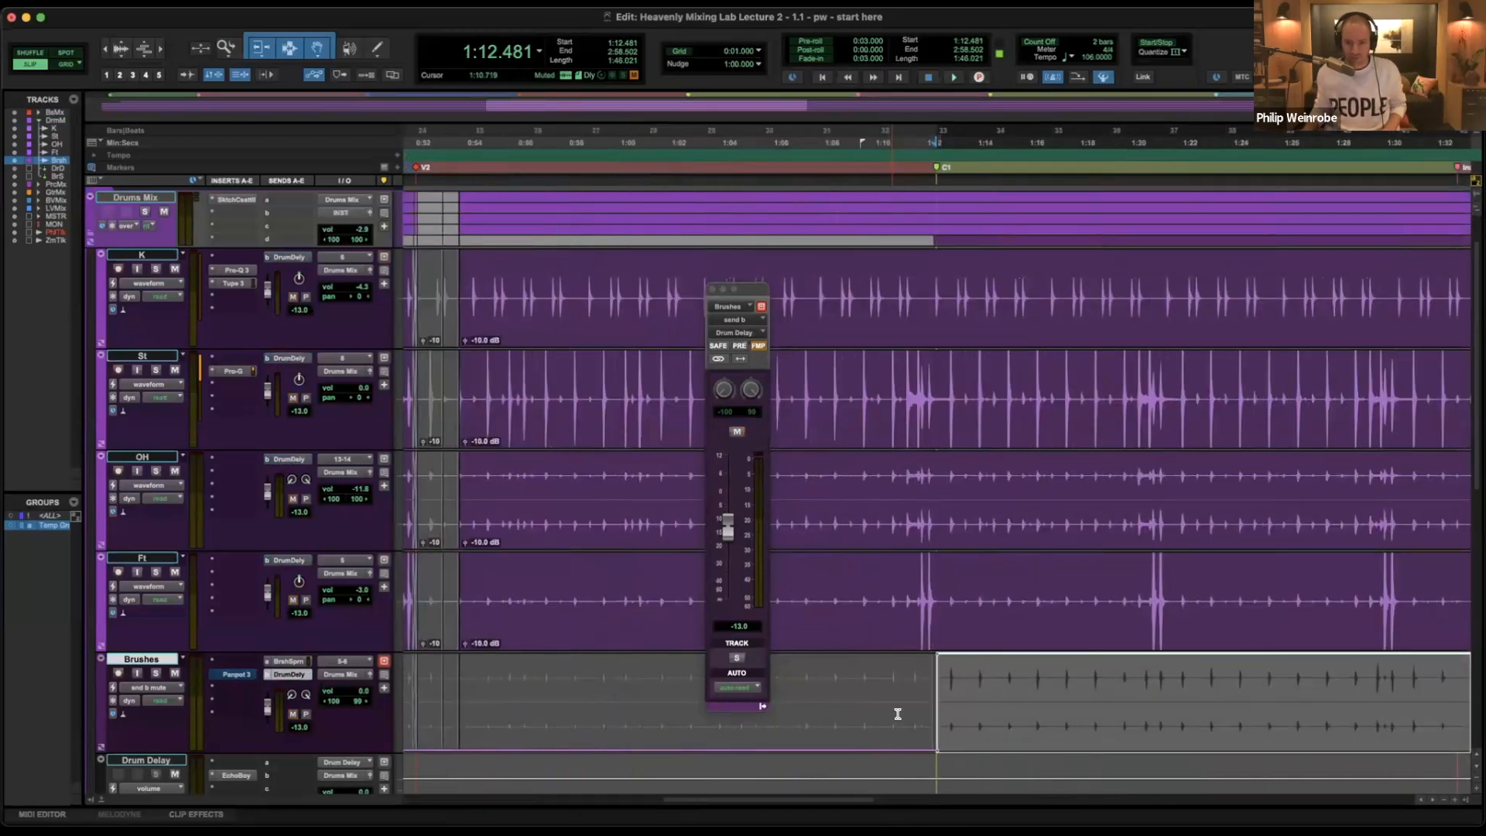
# Play the drums from 1:00.600 through the first chorus to check where the Drum Delay sends come in, and stop.
pyautogui.click(632, 692)
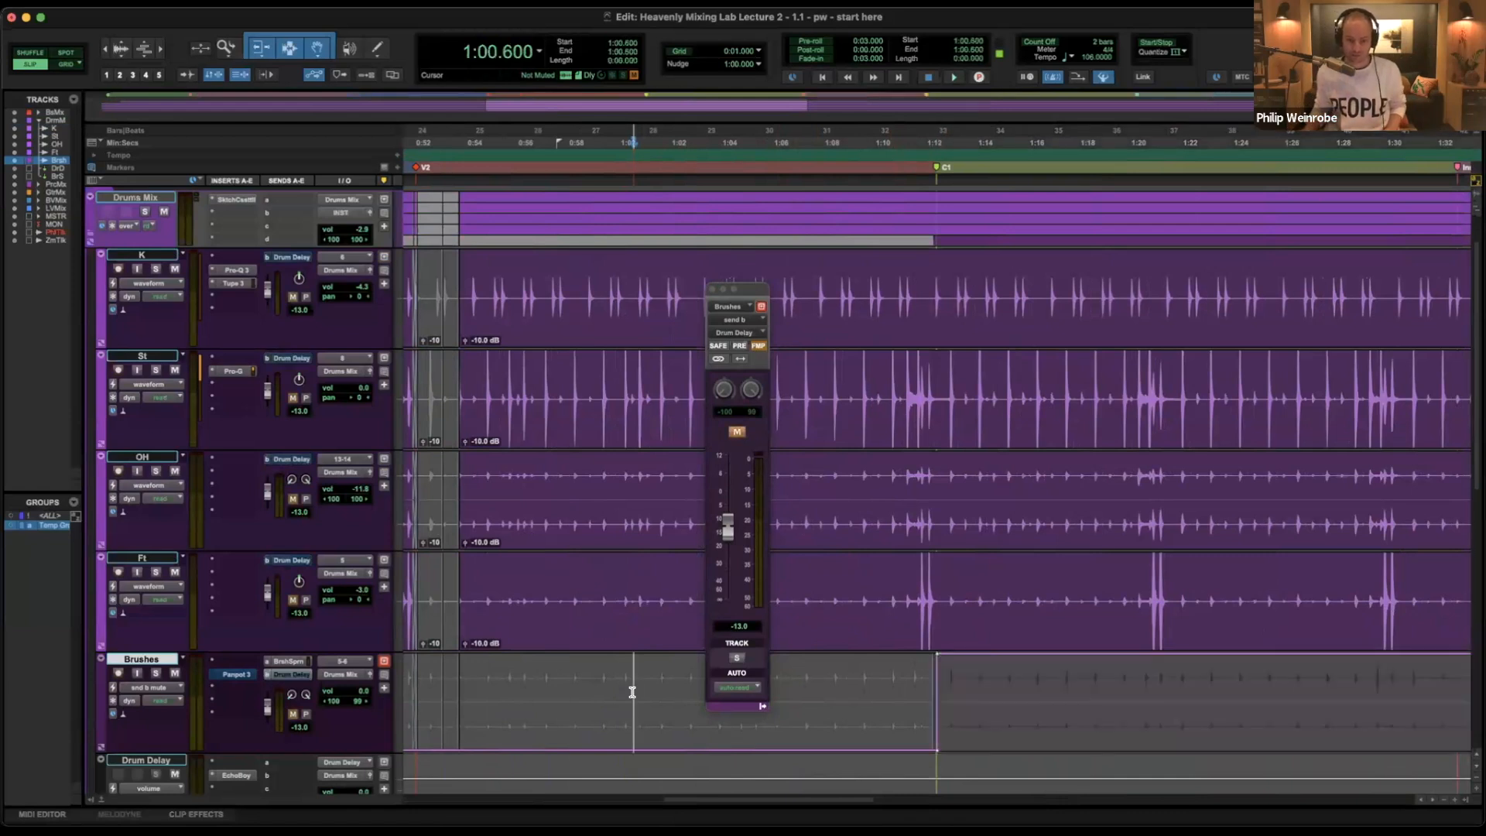
pyautogui.press('space')
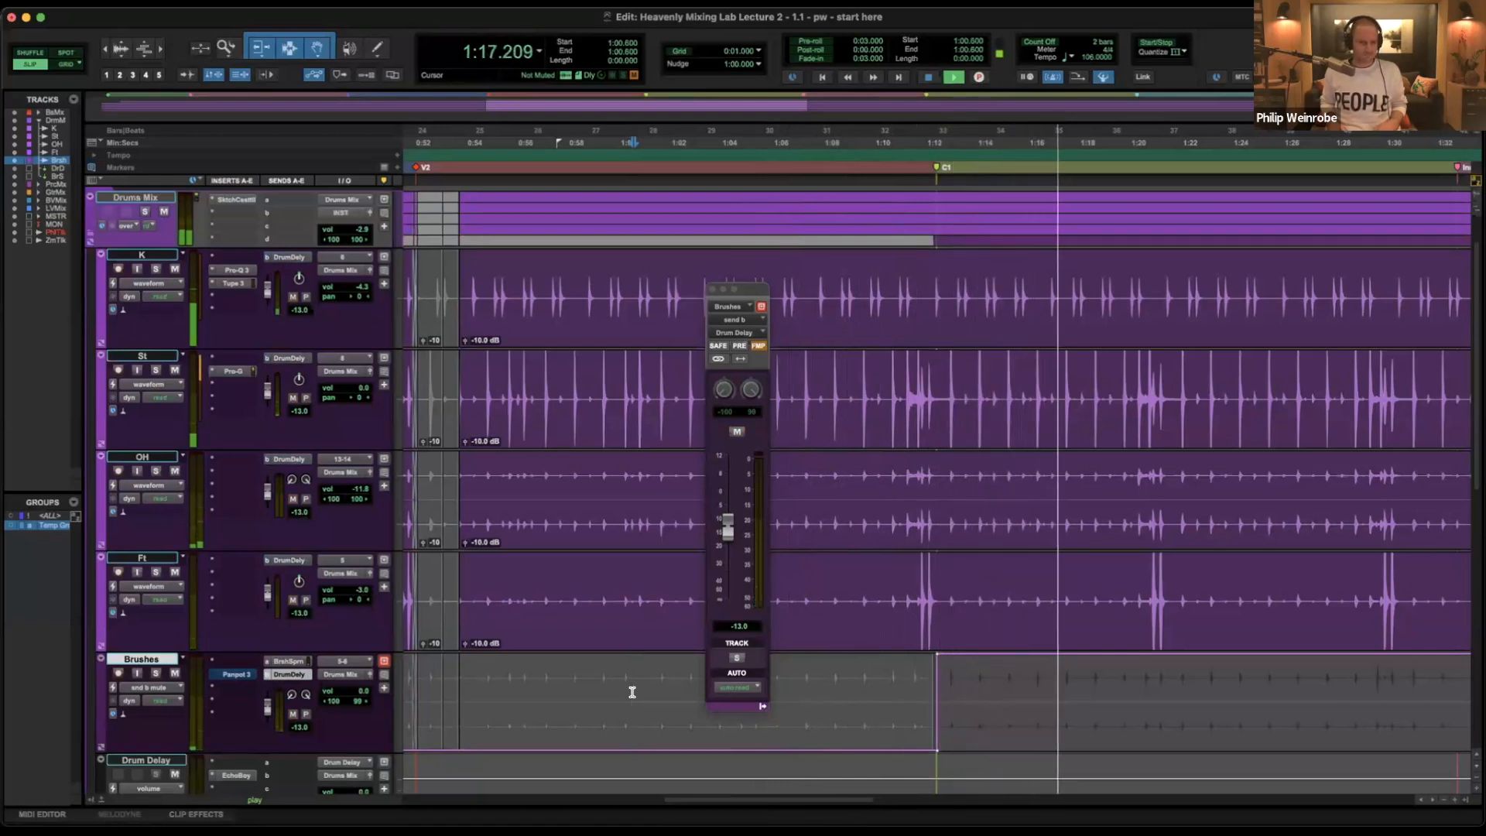
pyautogui.click(632, 692)
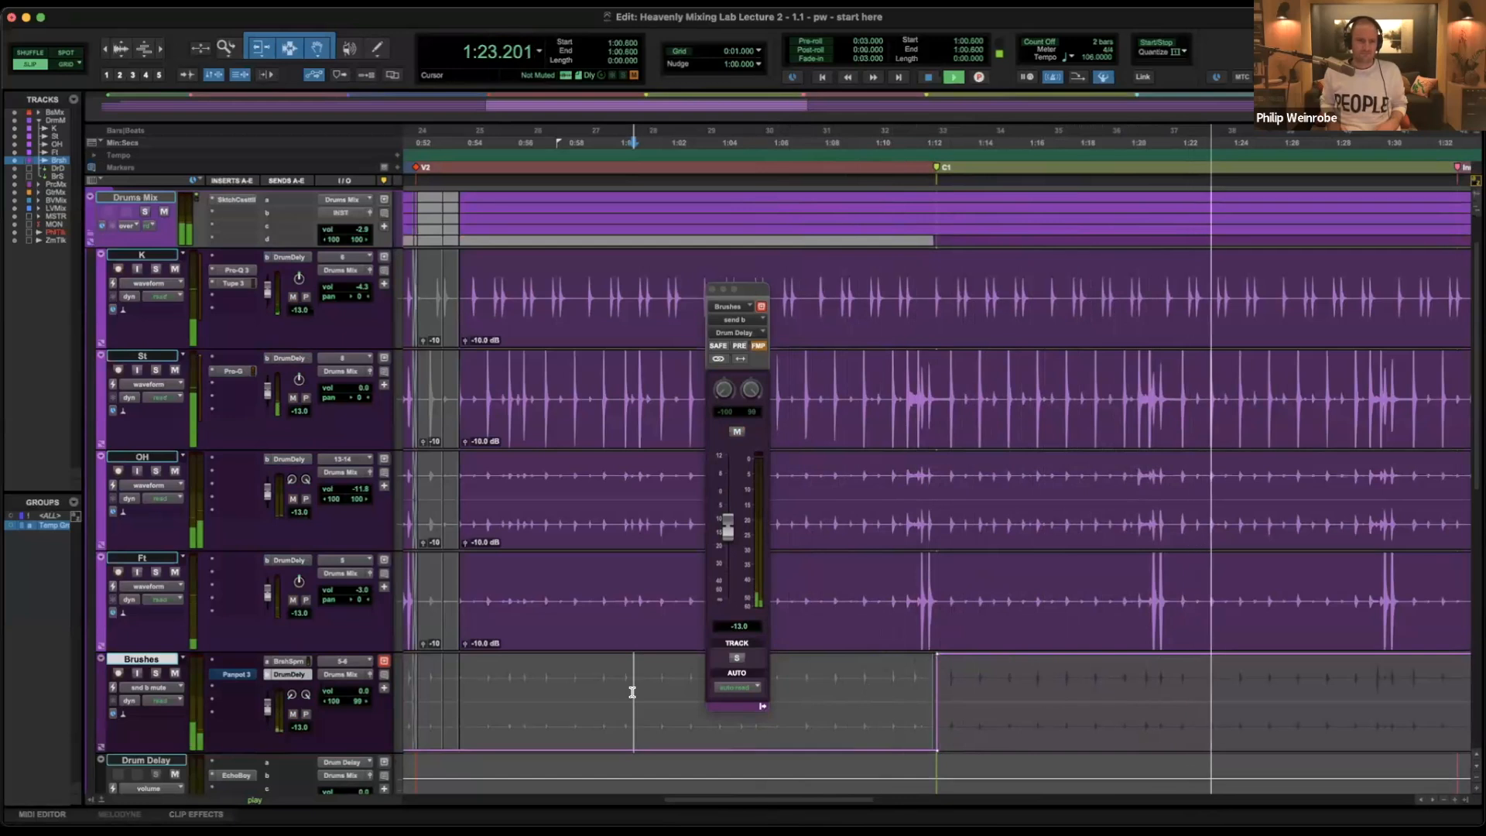
pyautogui.press('r')
pyautogui.press('r')
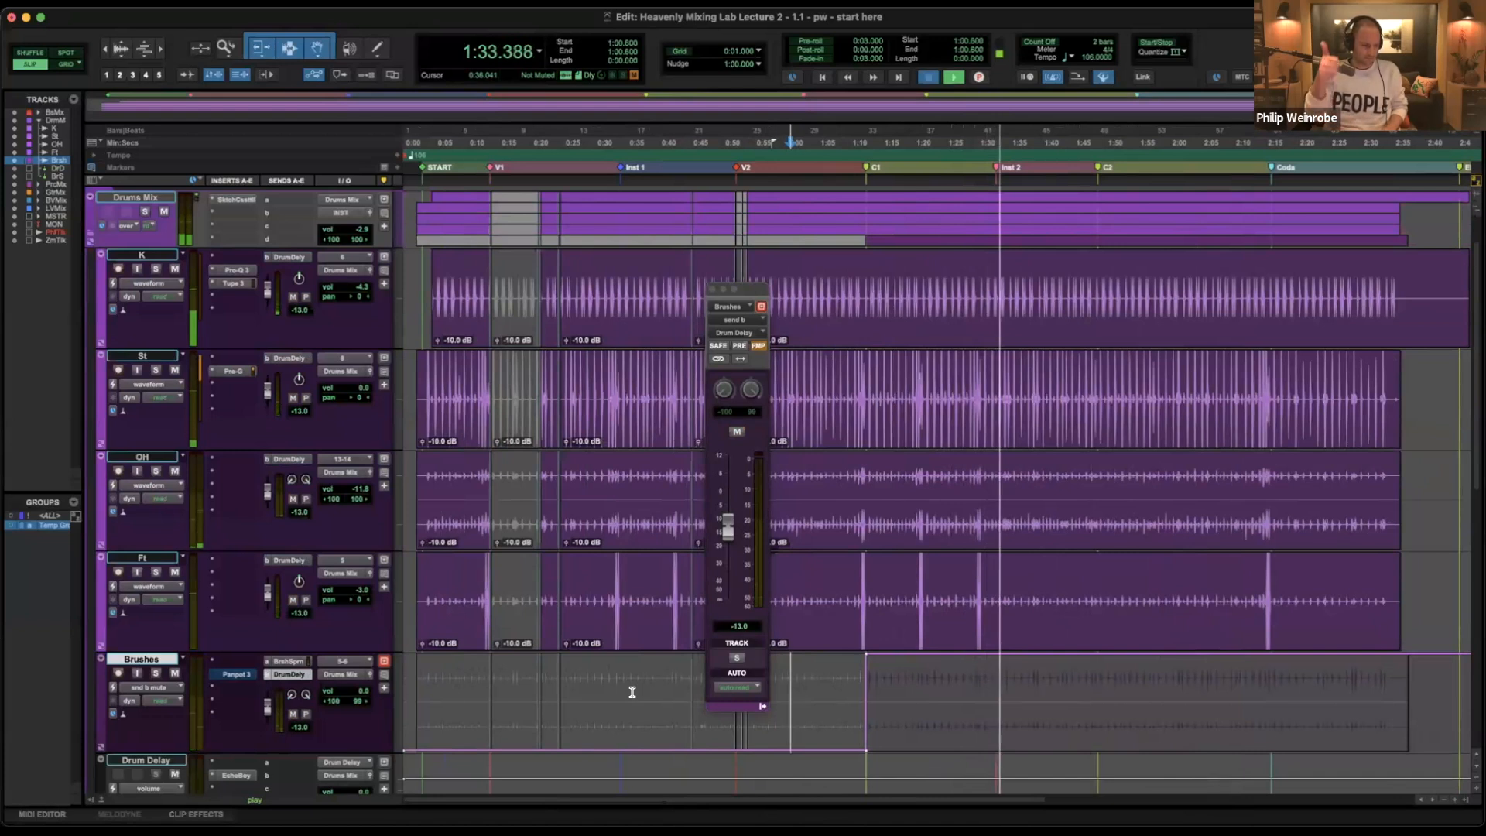
pyautogui.press('space')
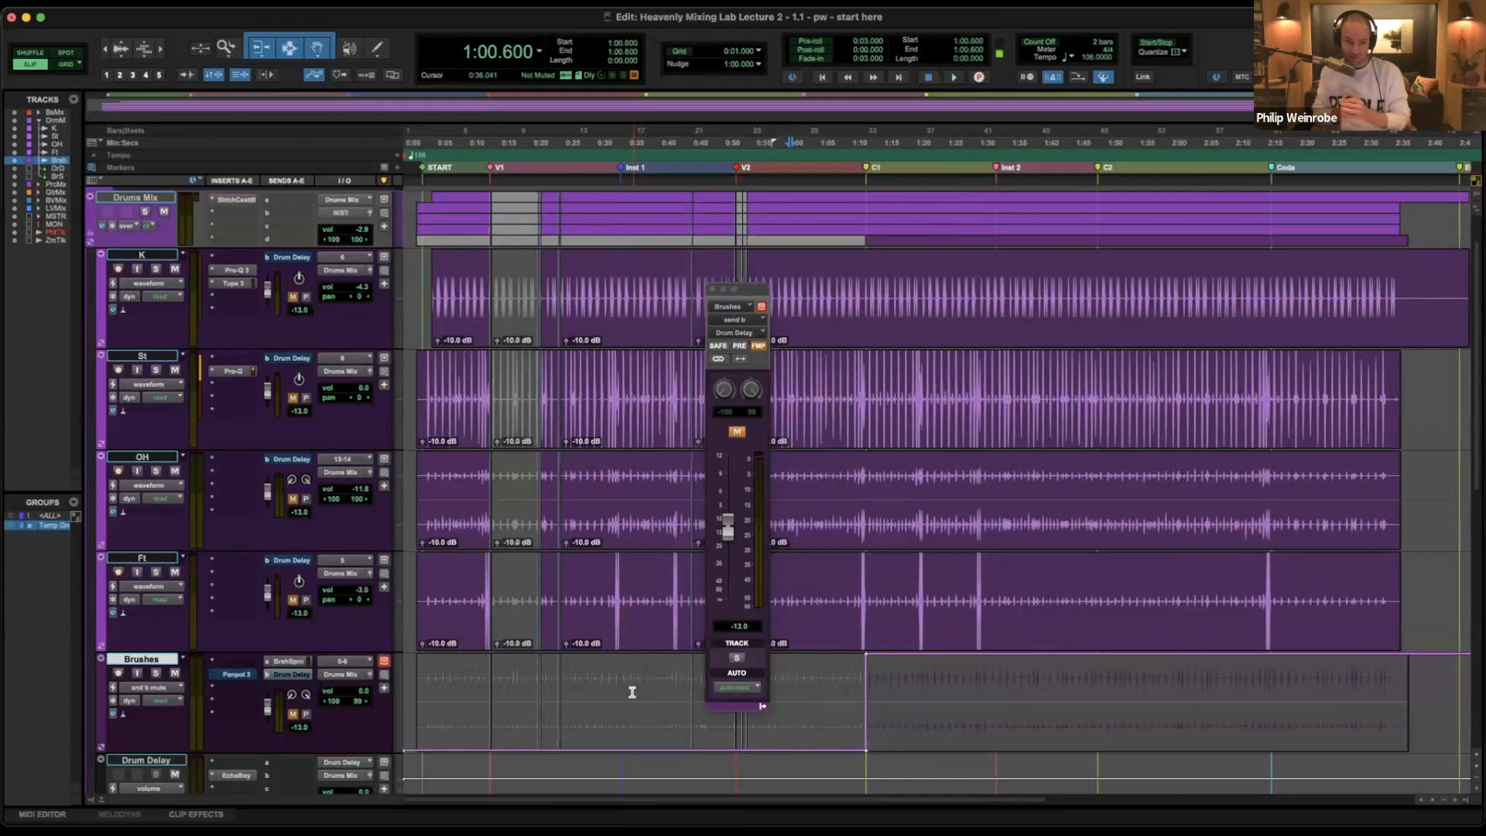
# Recall window configuration 1 and reduce all track heights so the whole session fits in the Edit window.
pyautogui.press('KP_Decimal')
pyautogui.press('KP_1')
pyautogui.press('KP_Multiply')
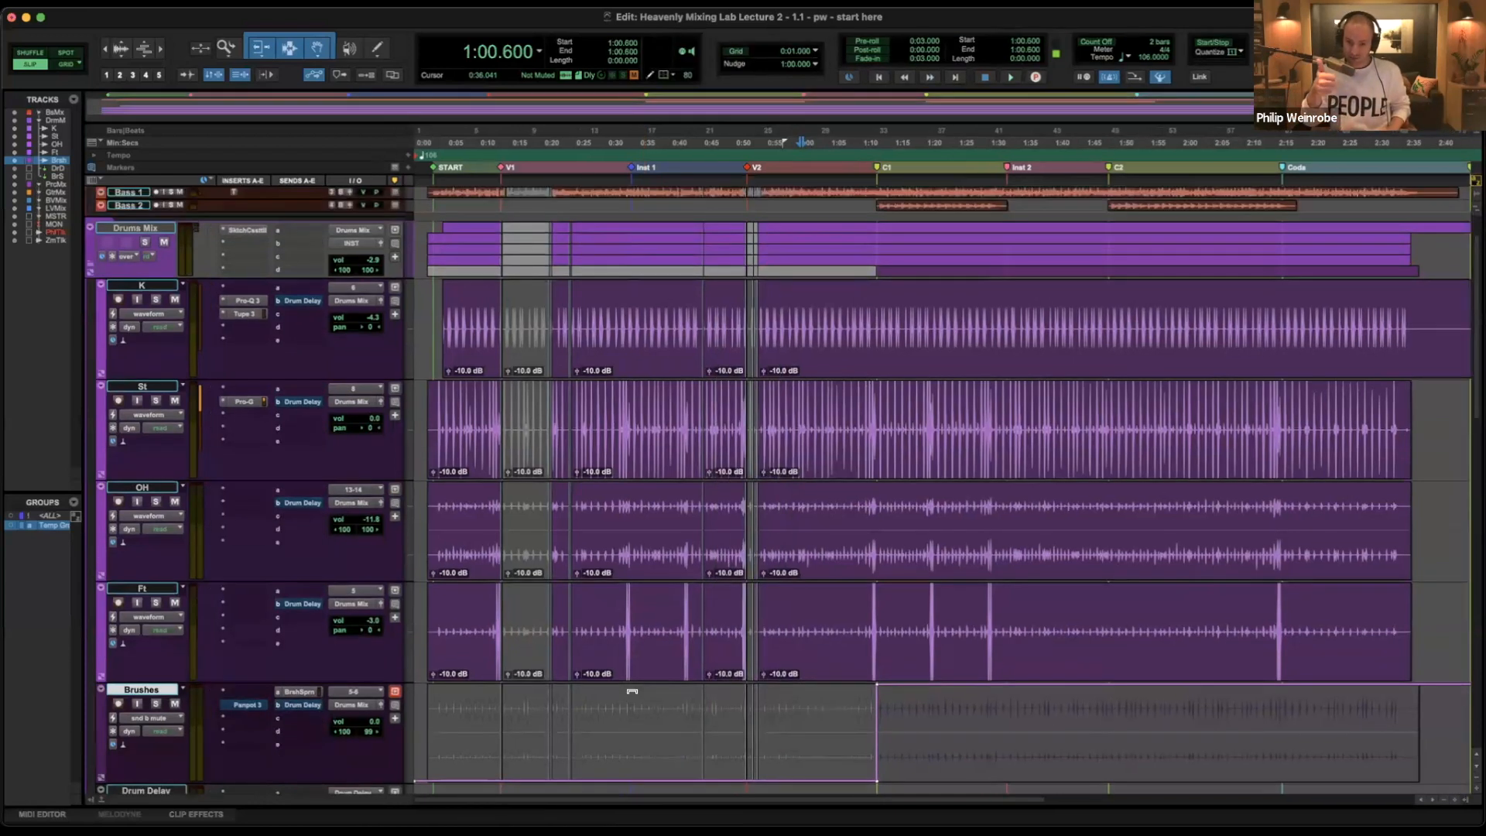
pyautogui.press('ctrl+alt+super+Down')
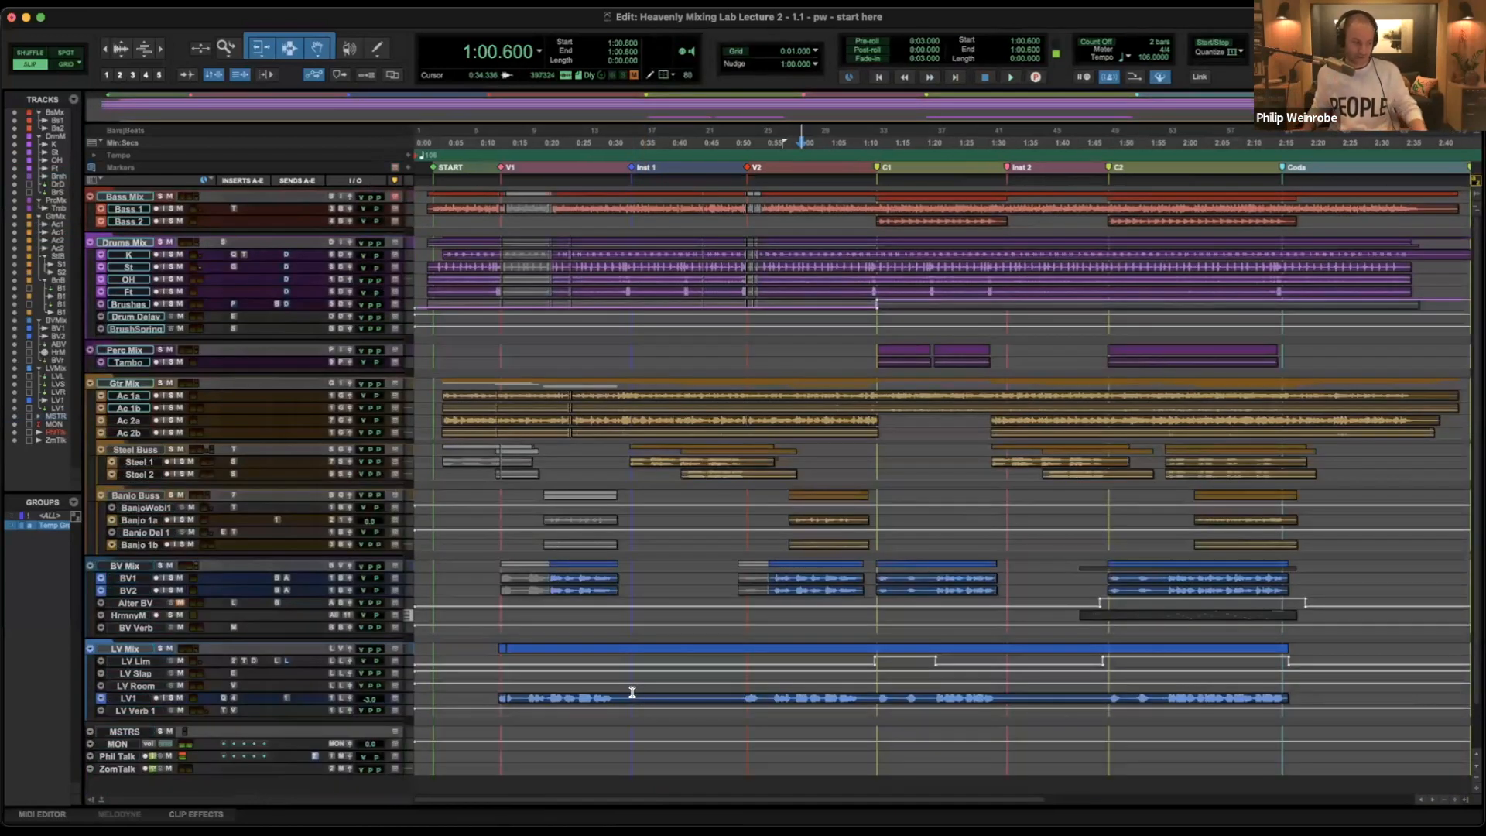
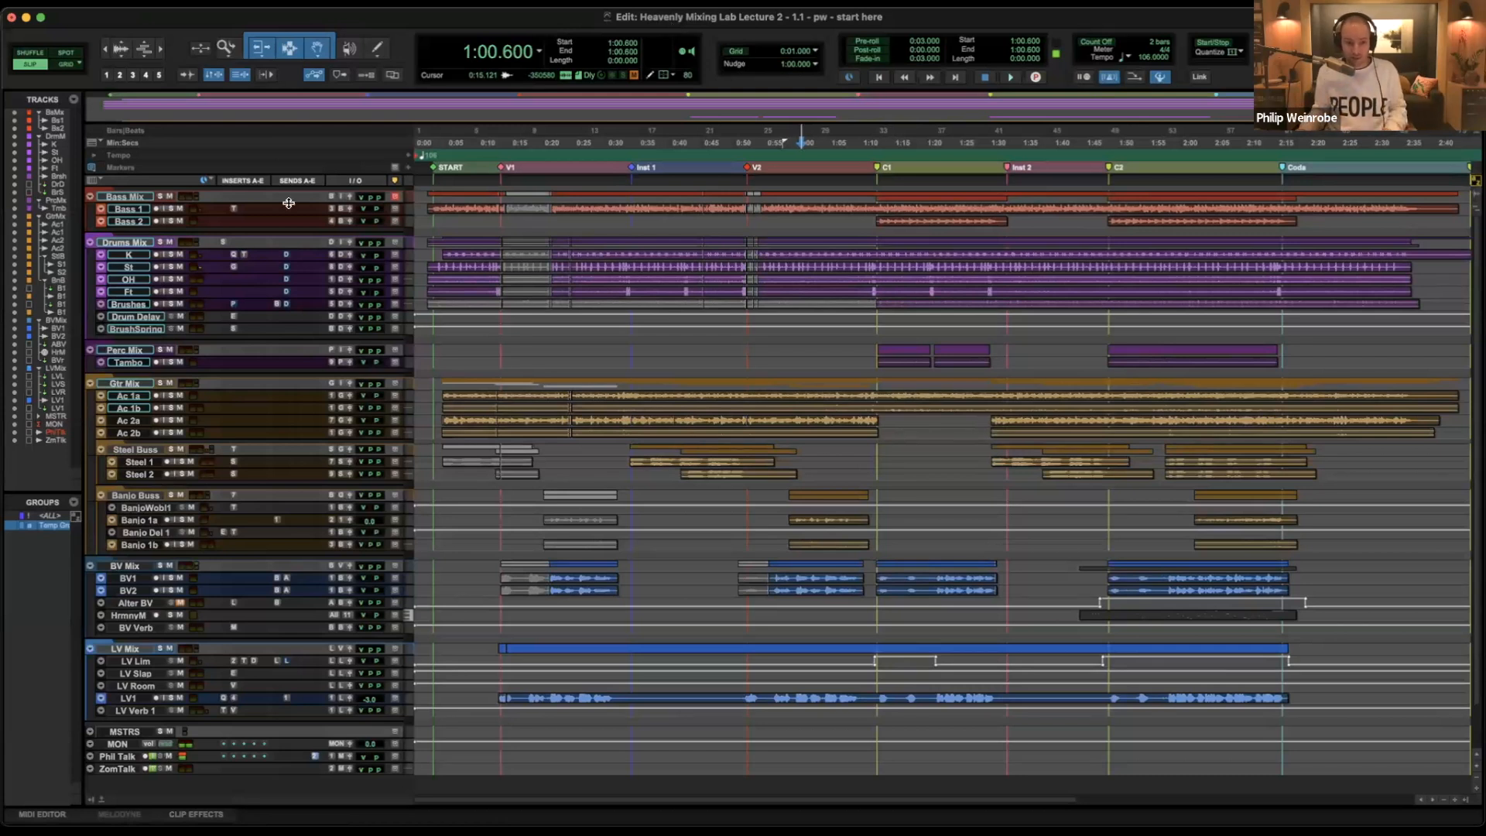
# Select the Steel 1 and Steel 2 intro clips from 0:04.383 to 0:24.672 and examine their enlarged waveforms.
pyautogui.click(465, 463)
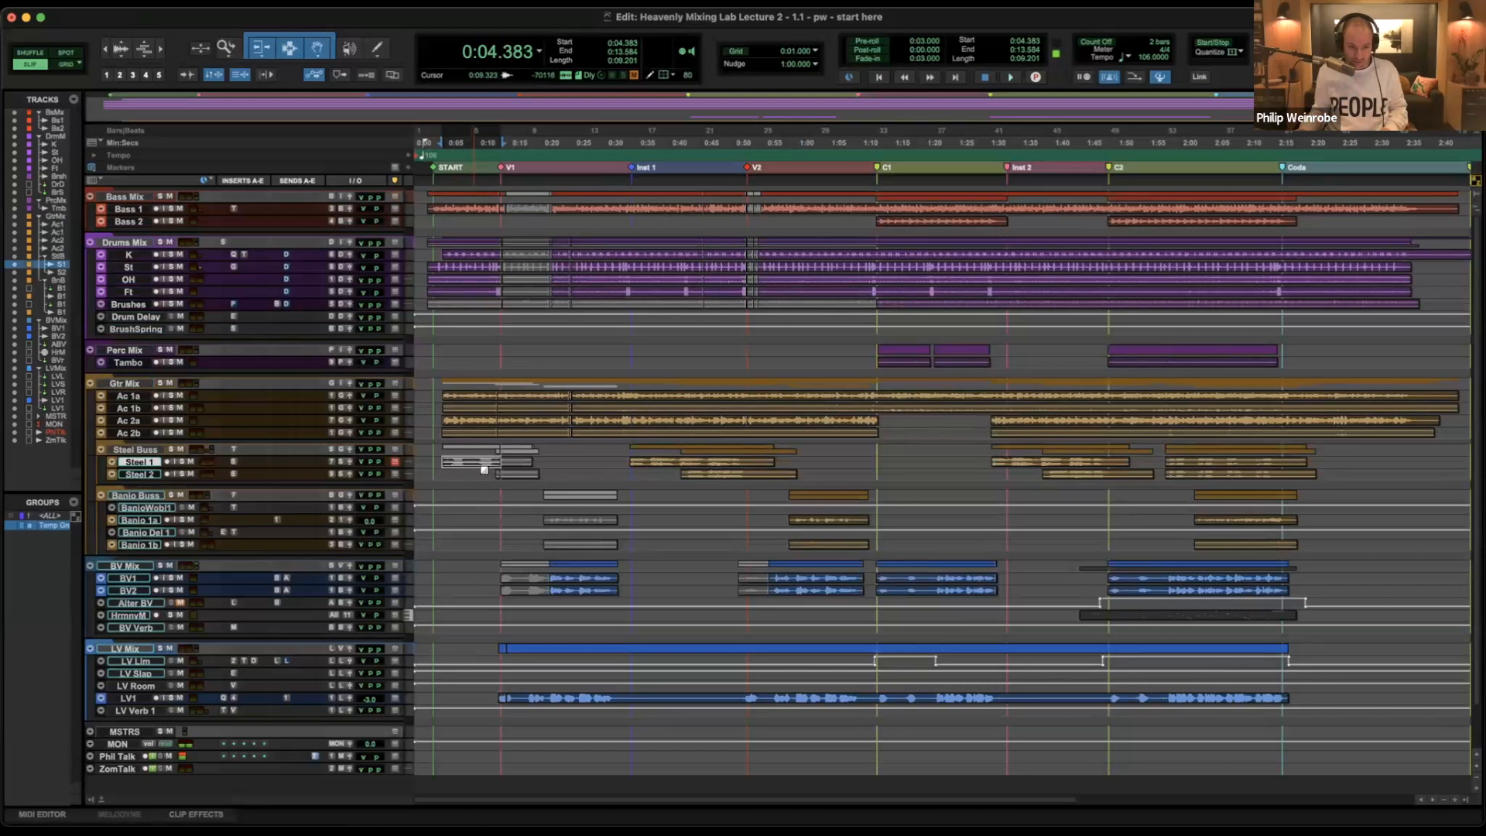
pyautogui.keyDown('shift'); pyautogui.click(555, 476); pyautogui.keyUp('shift')
pyautogui.keyDown('shift'); pyautogui.click(569, 471); pyautogui.keyUp('shift')
pyautogui.keyDown('shift'); pyautogui.click(572, 473); pyautogui.keyUp('shift')
pyautogui.hotkey('ctrl', 'e')
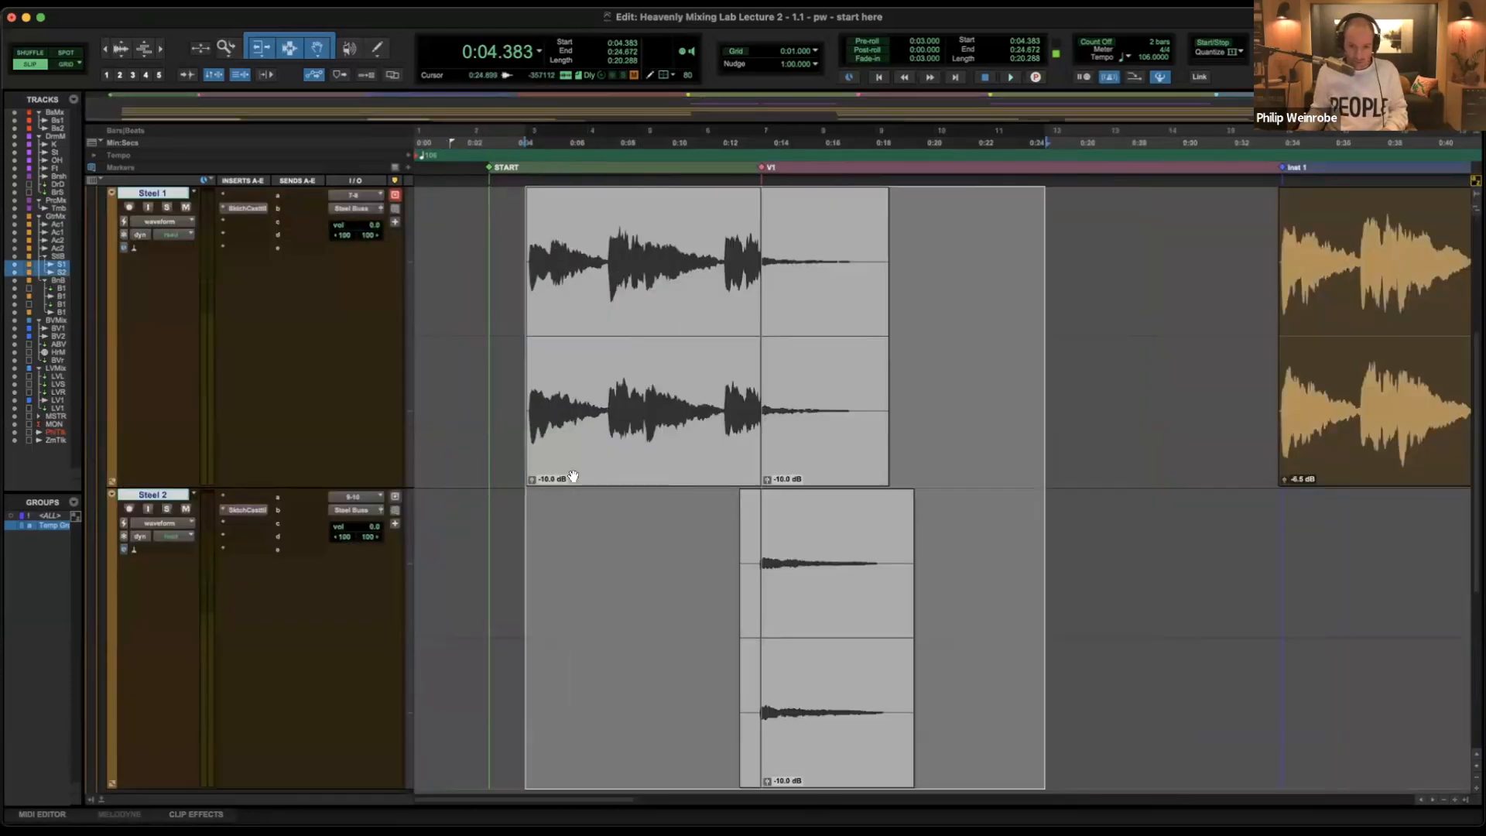
pyautogui.hscroll(3, 572, 477)
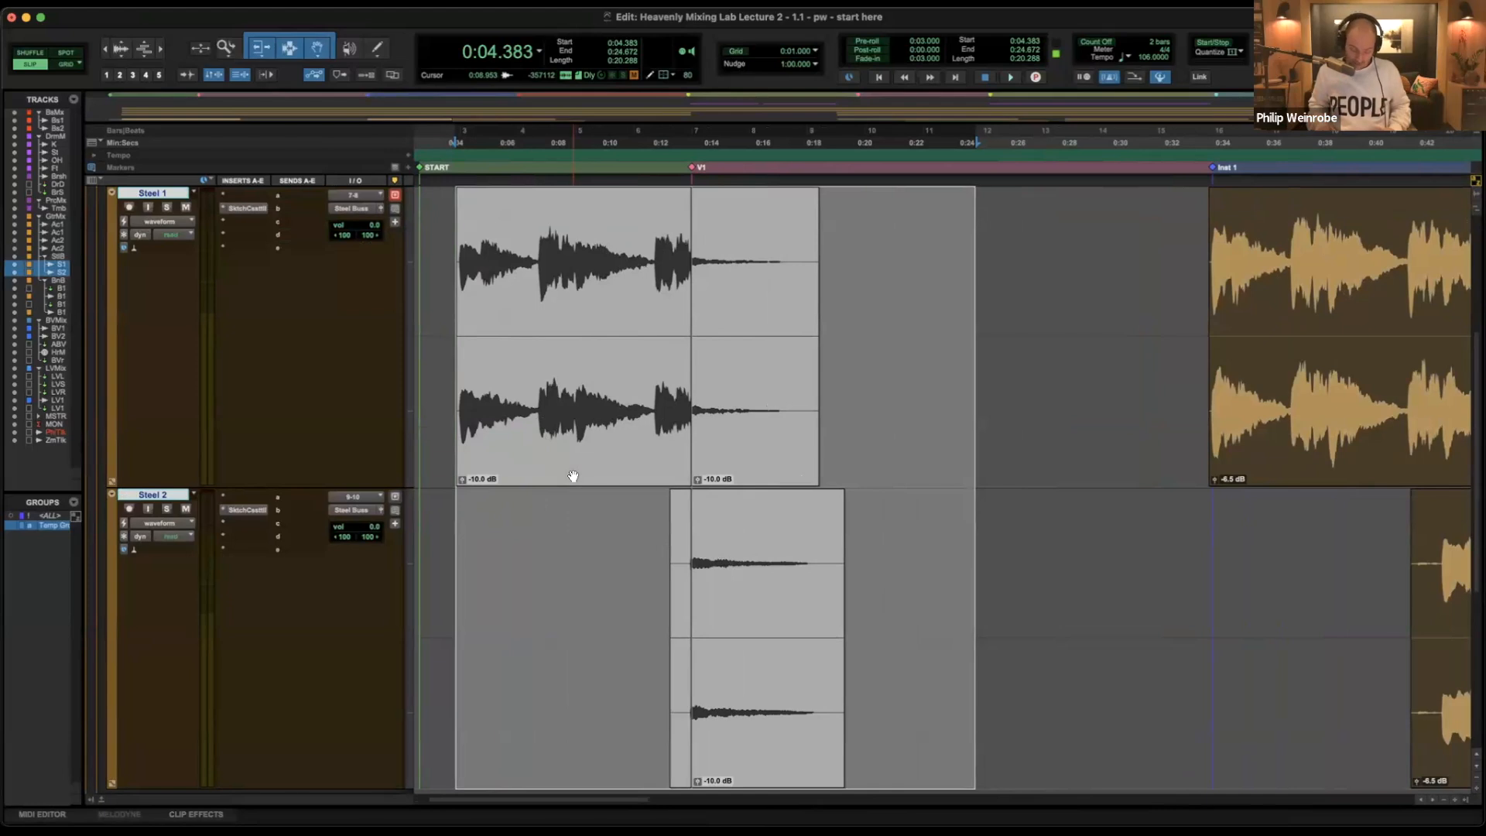
pyautogui.hotkey('ctrl', 'e')
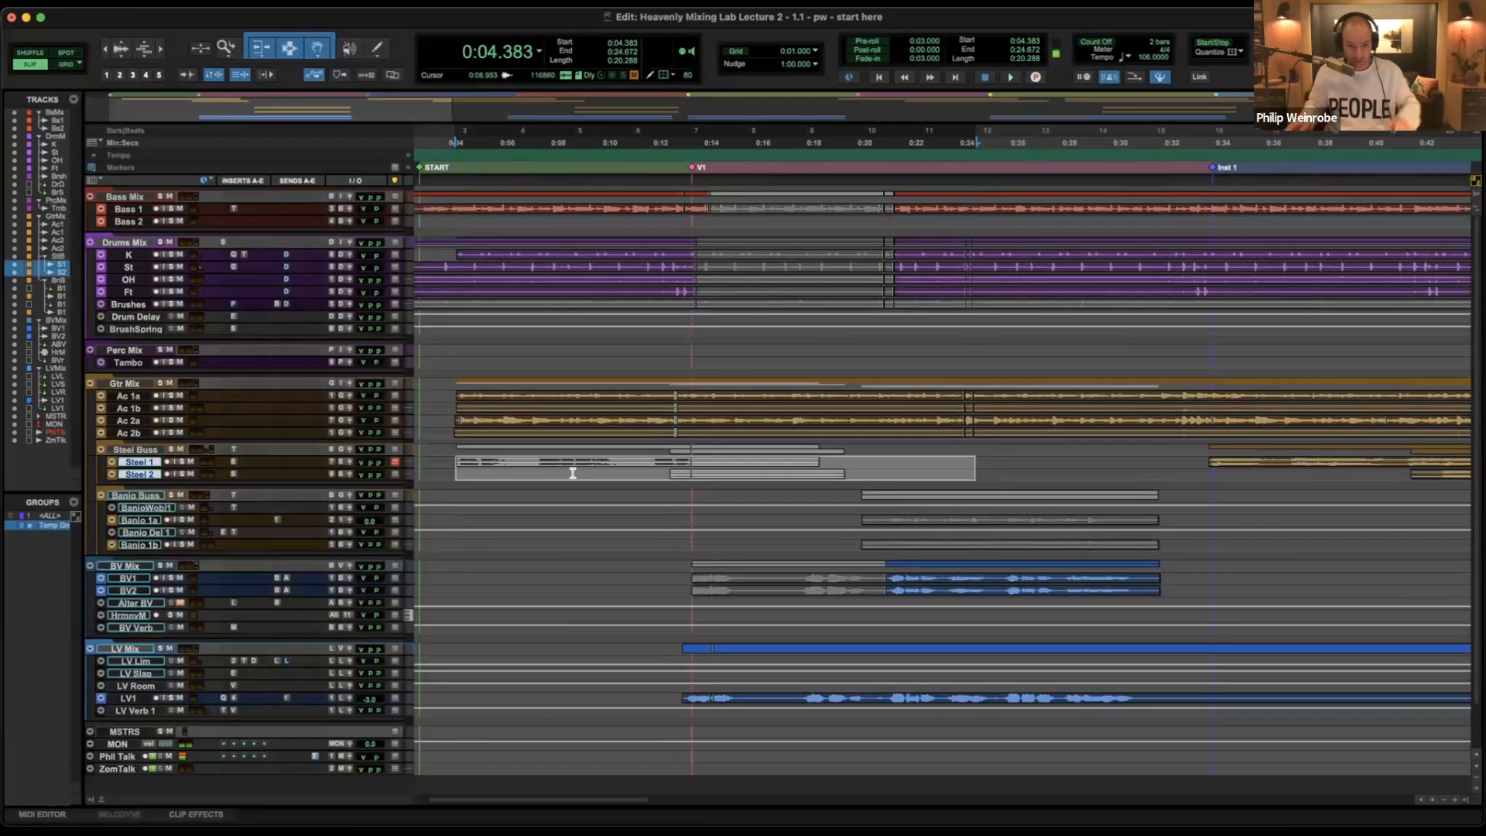
# Recall the START marker at 0:02.924, play the full mix from there, and stop.
pyautogui.hotkey('ctrl', '[')
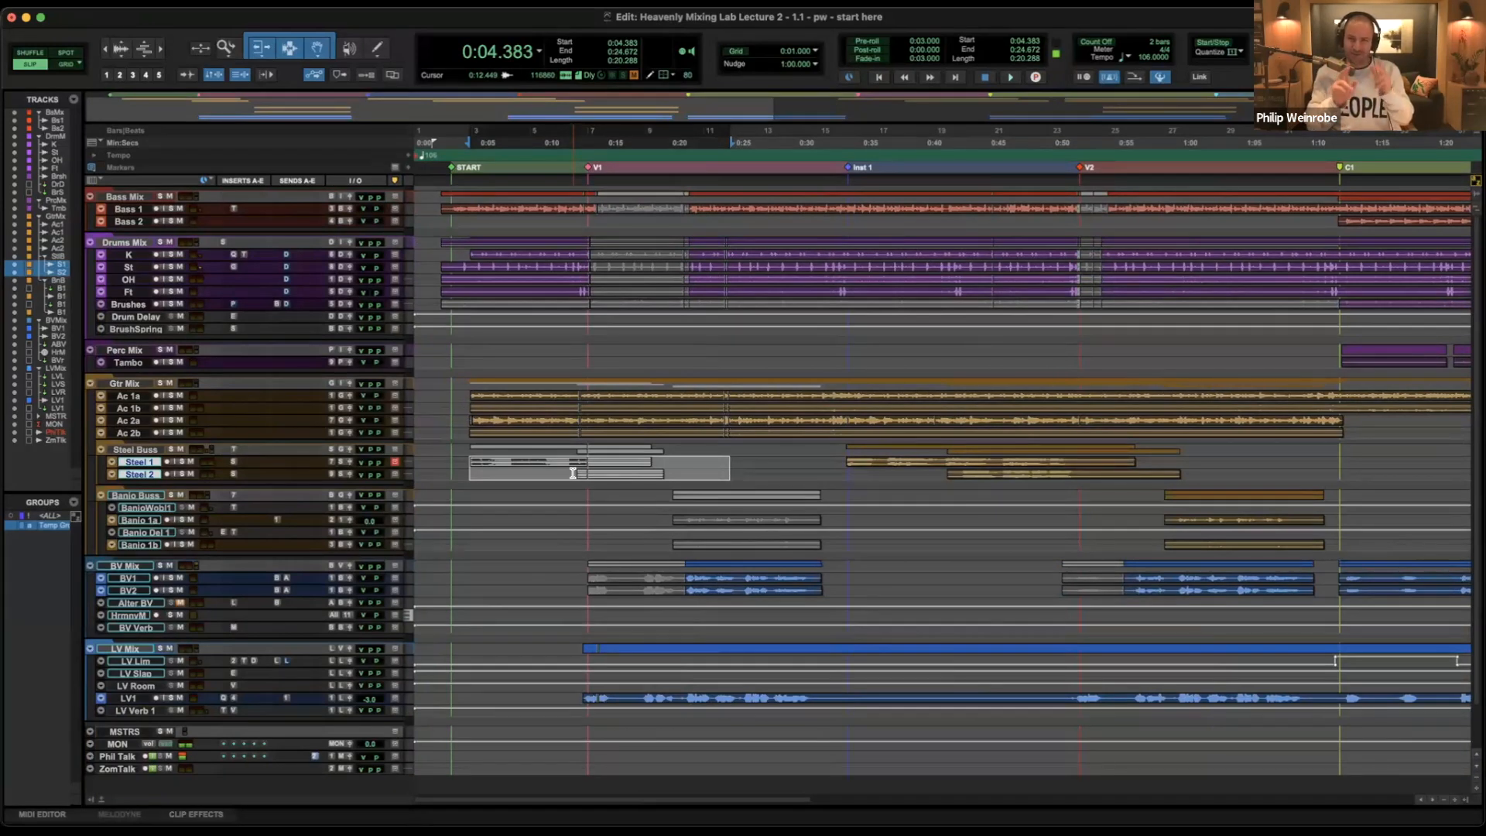
pyautogui.hotkey('ctrl', '[')
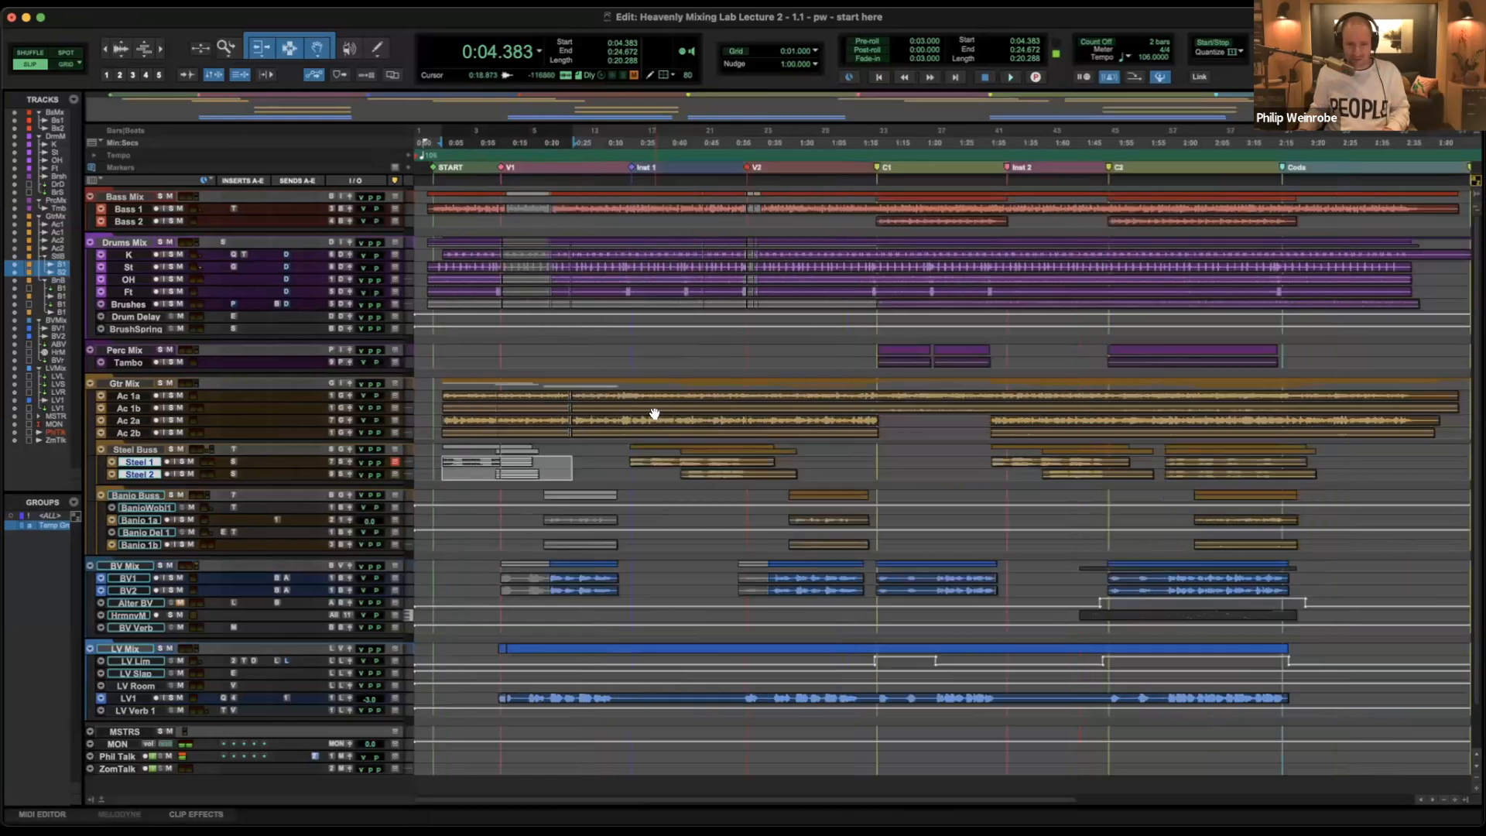
pyautogui.hscroll(2, 654, 414)
pyautogui.hotkey('ctrl', '[')
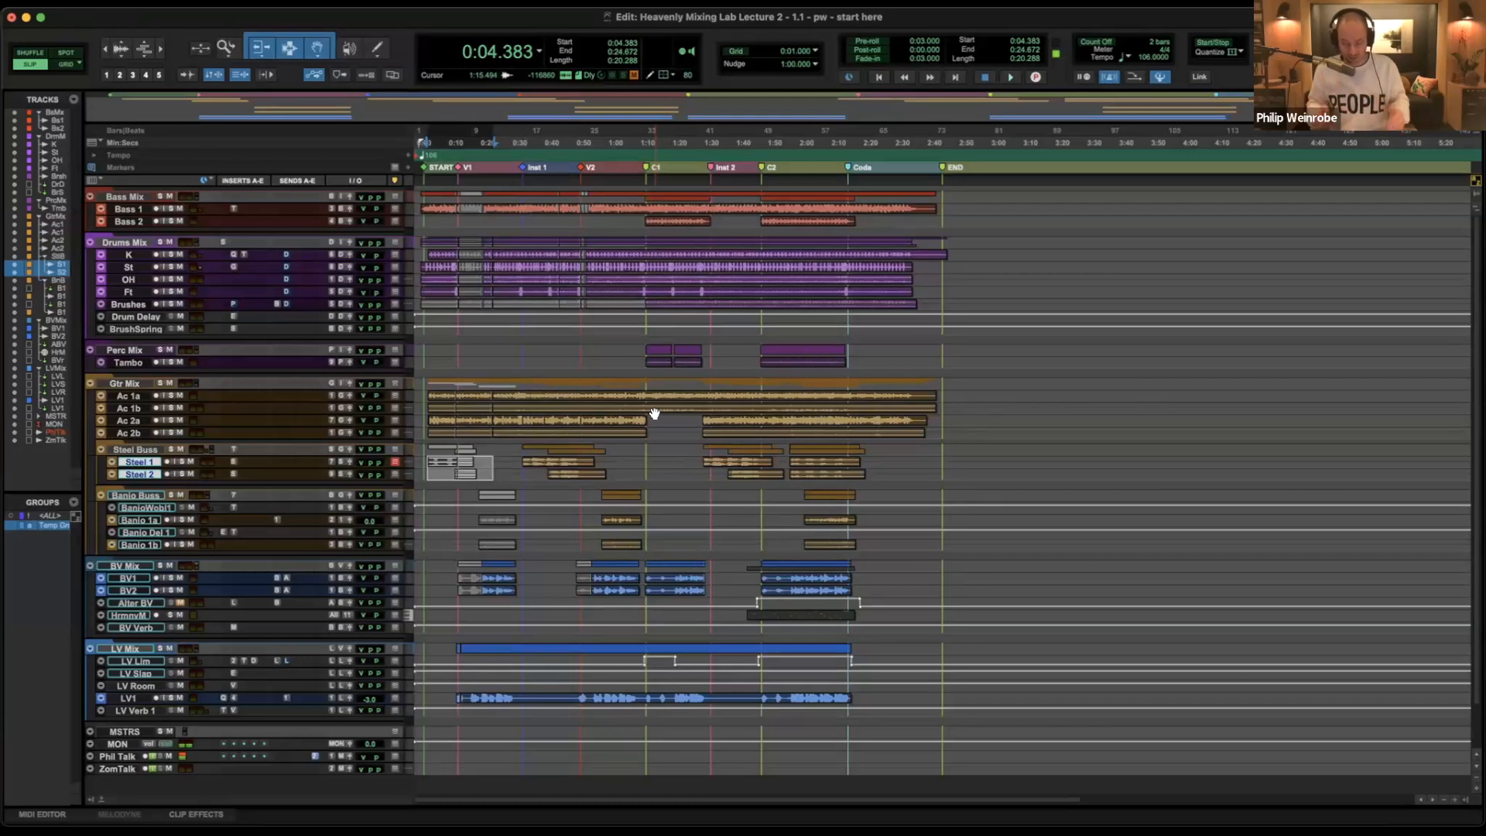
pyautogui.press('super+5')
pyautogui.press('.')
pyautogui.press('1')
pyautogui.press('.')
pyautogui.press('super+5')
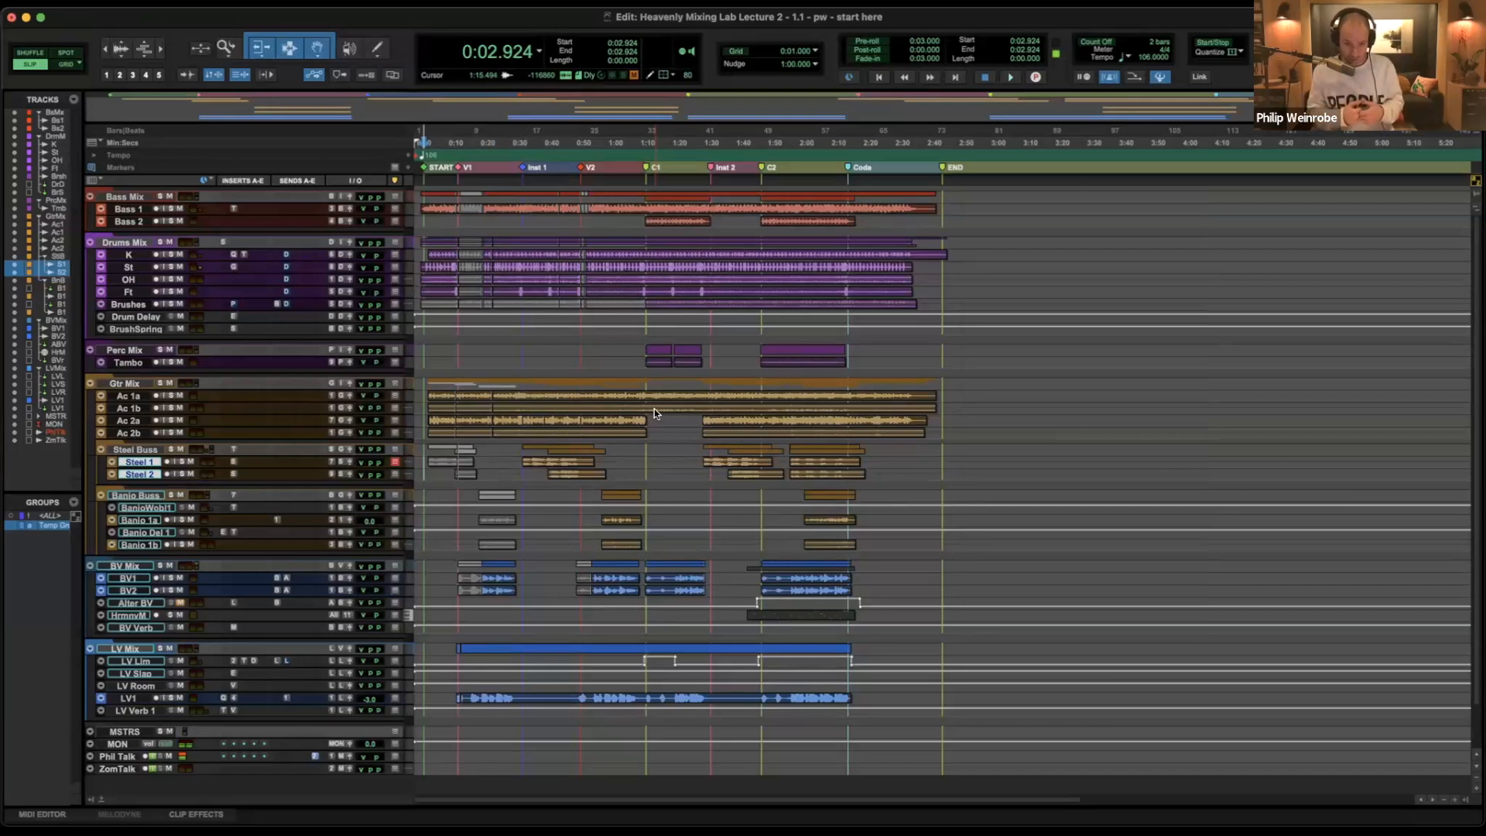
pyautogui.press('space')
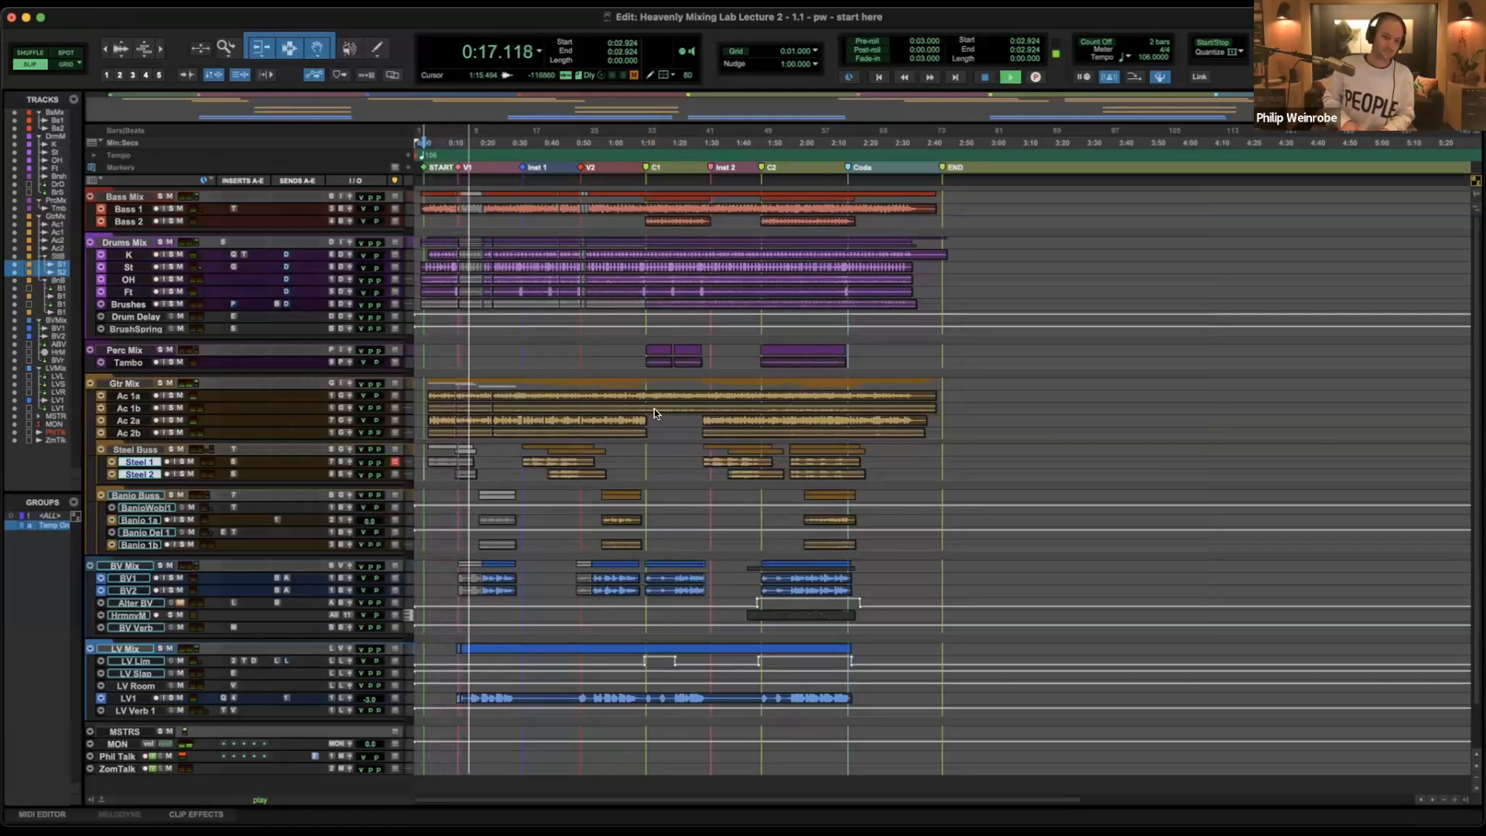
pyautogui.press('space')
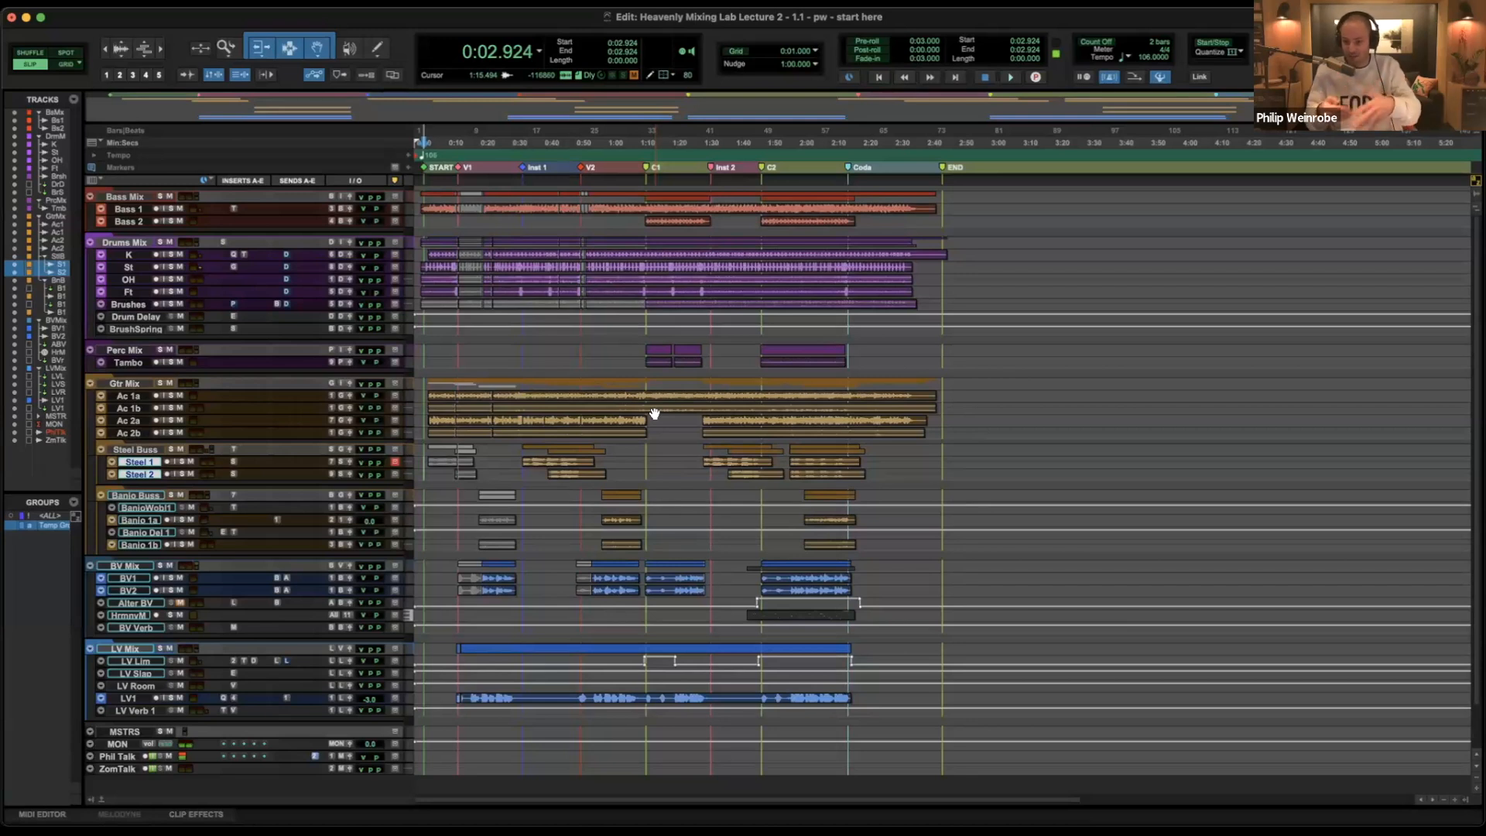
# Play the mix from the V1 marker at 0:13.584 to review the first verse, and stop.
pyautogui.click(458, 169)
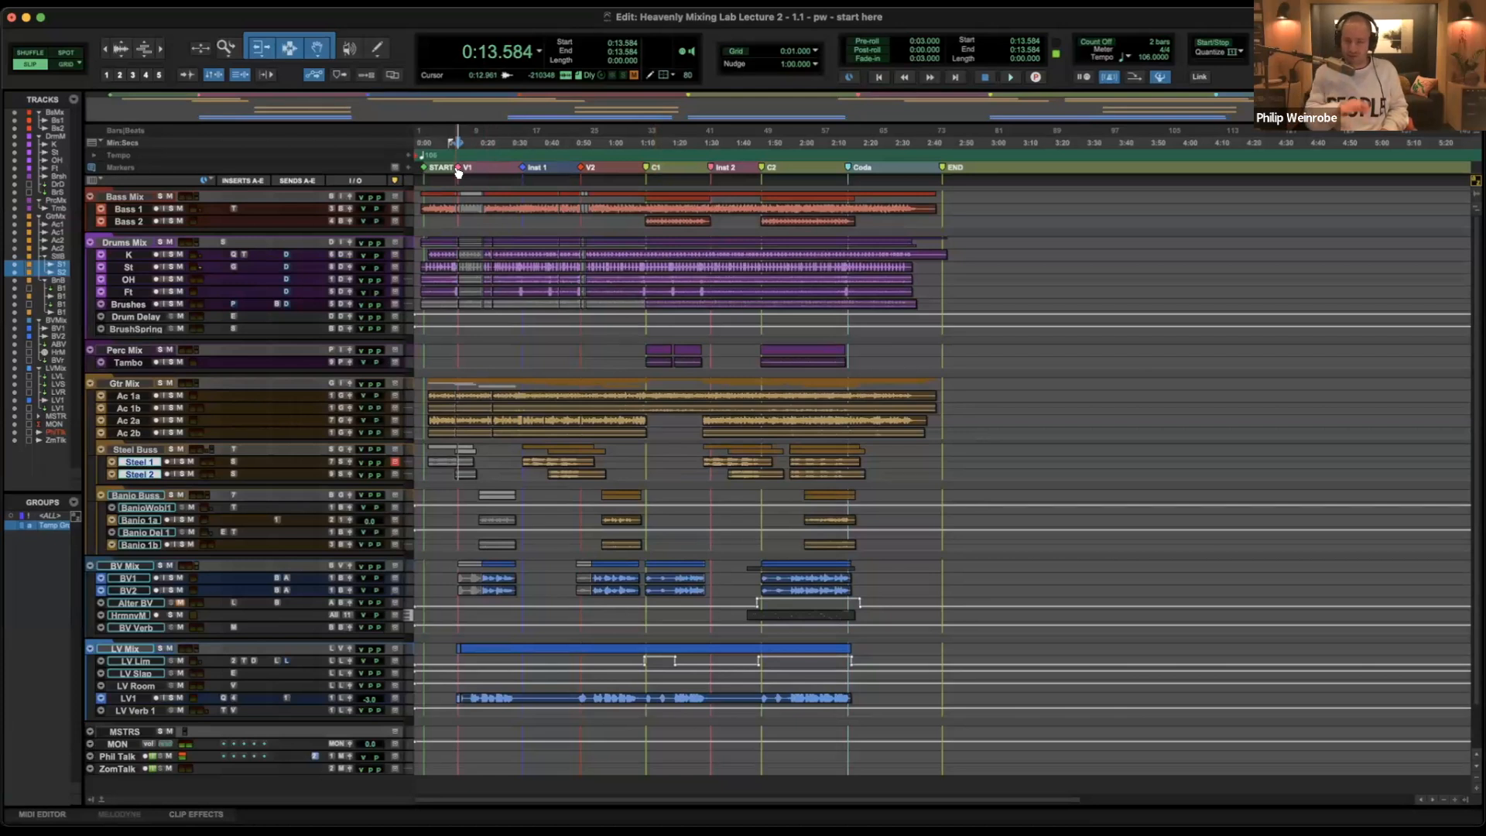
pyautogui.press('t')
pyautogui.press('t')
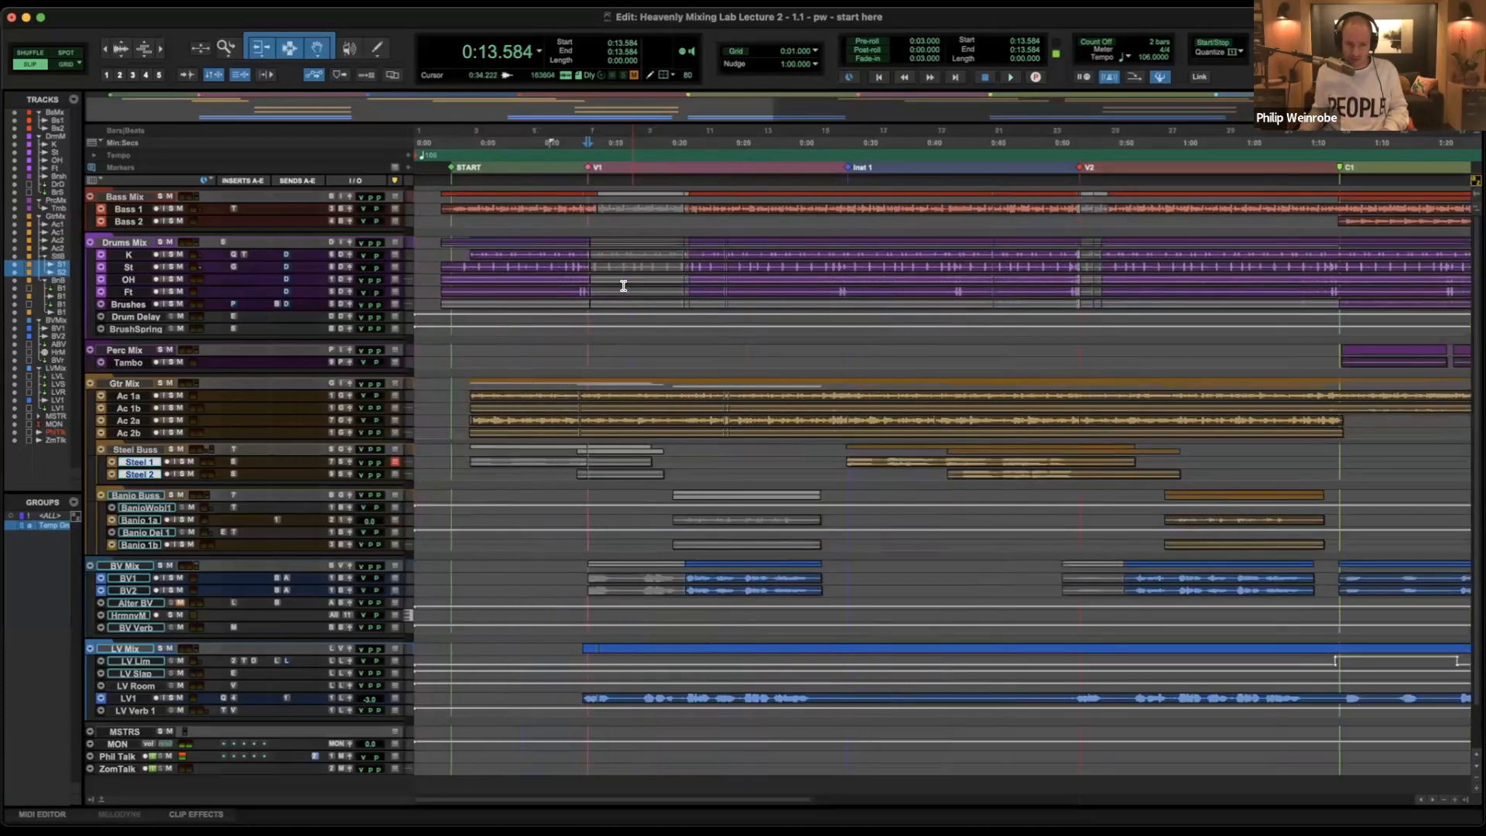
pyautogui.press('space')
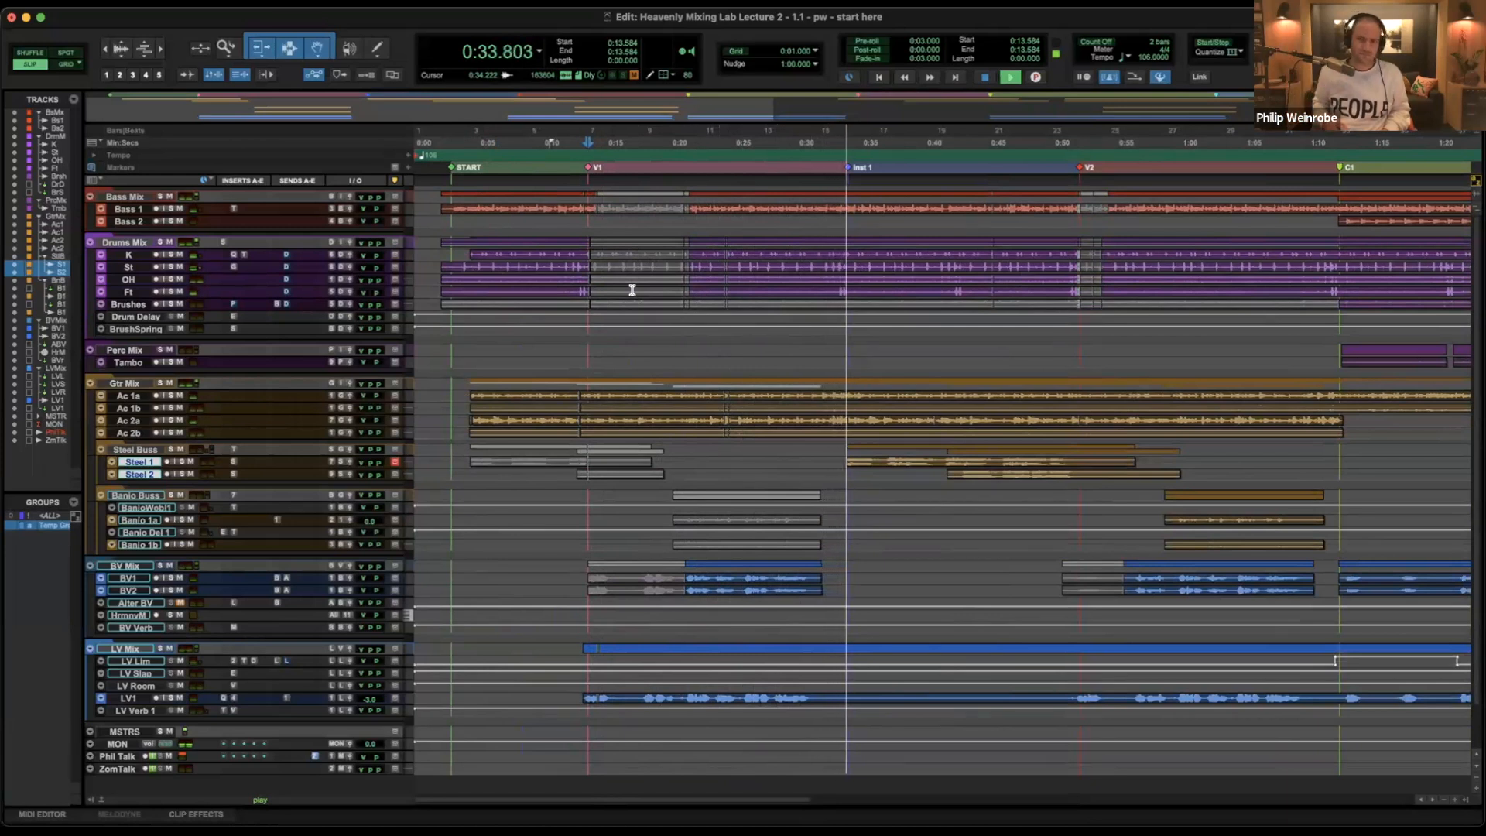
pyautogui.press('space')
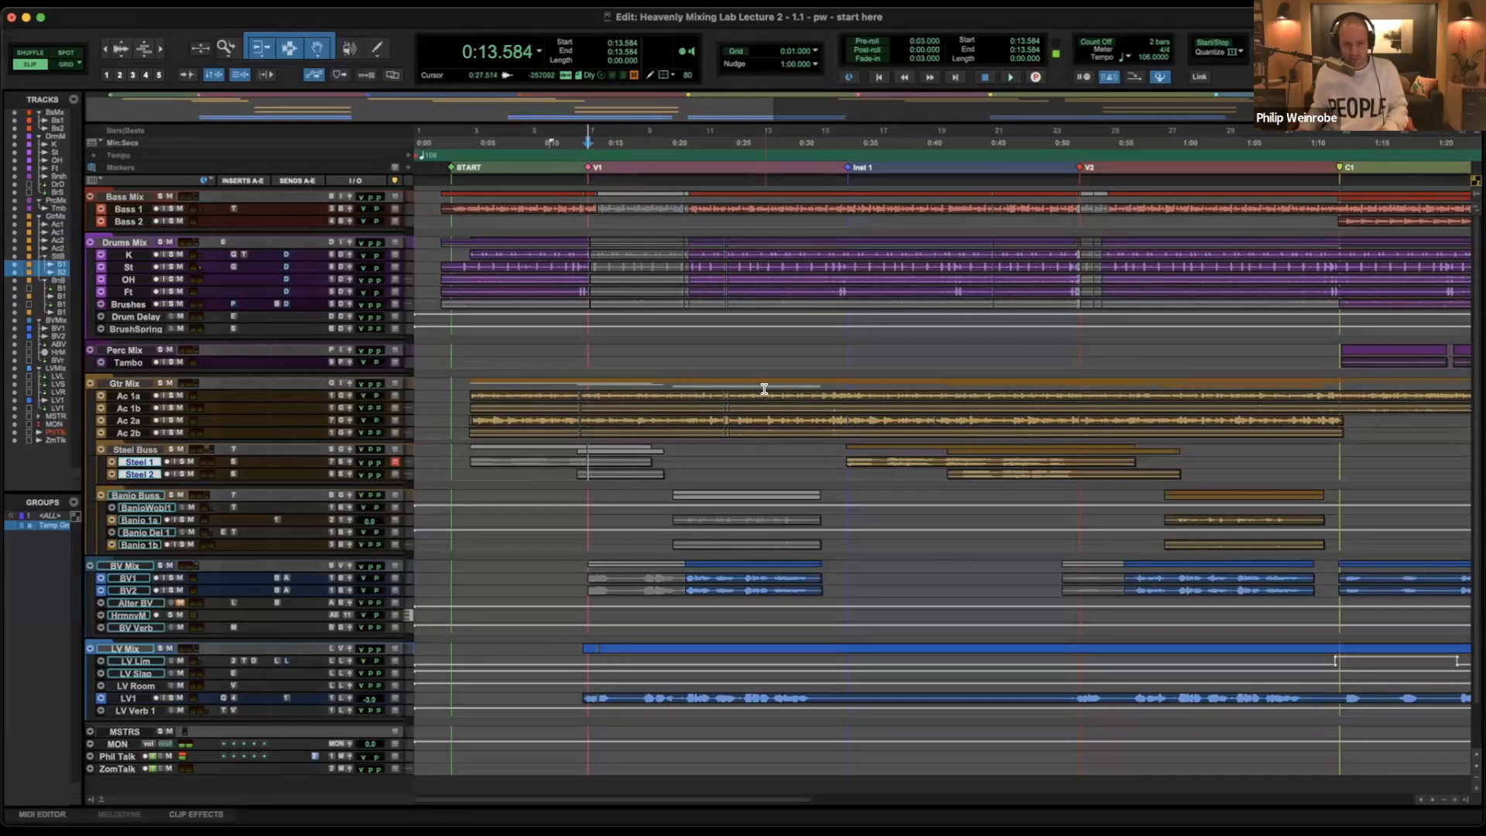
# Play the mix from 0:27.059 on the Steel 1 track through the first instrumental section, and stop.
pyautogui.click(758, 461)
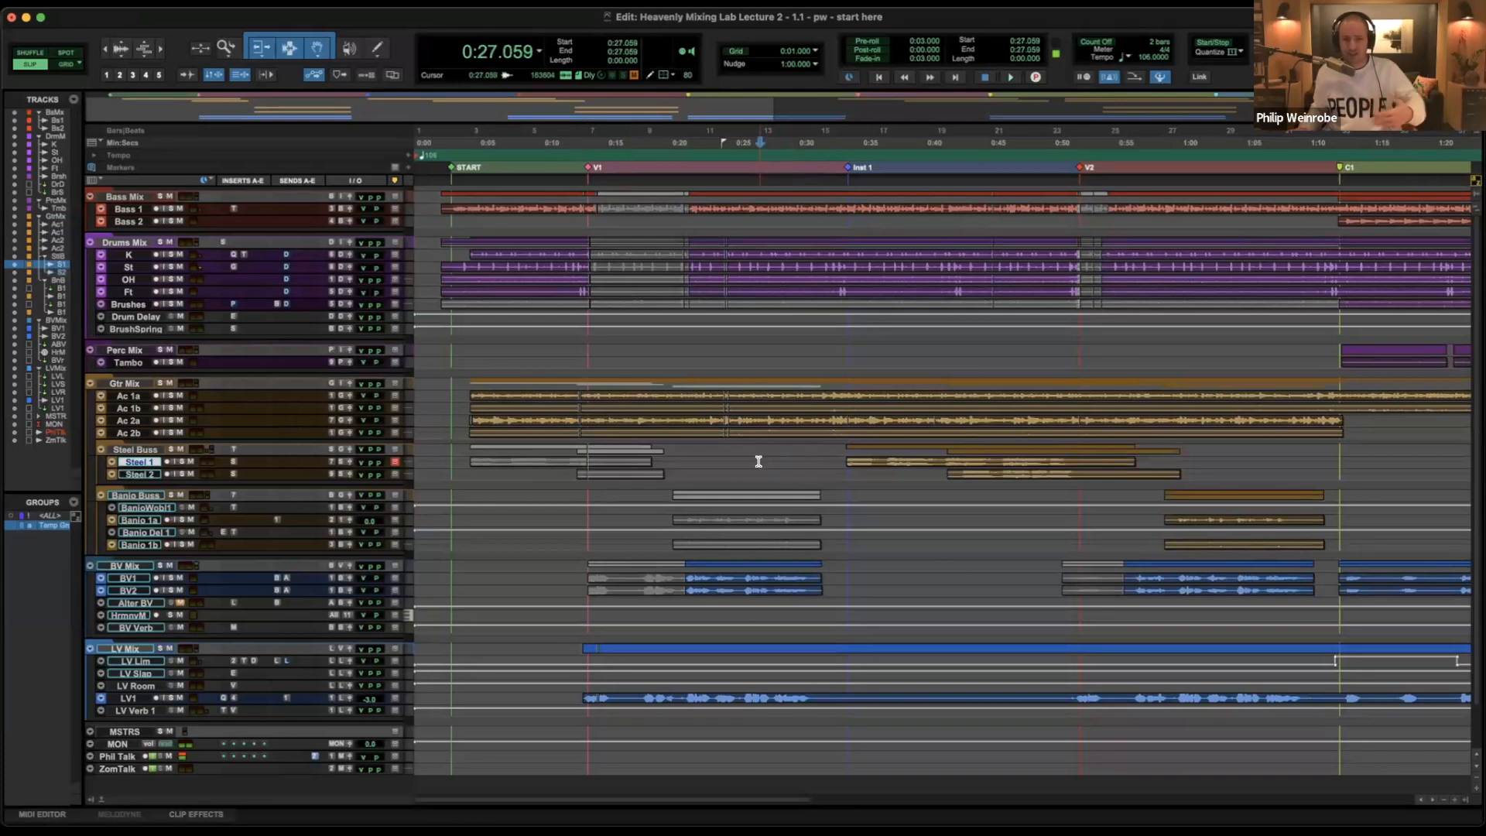
pyautogui.press('space')
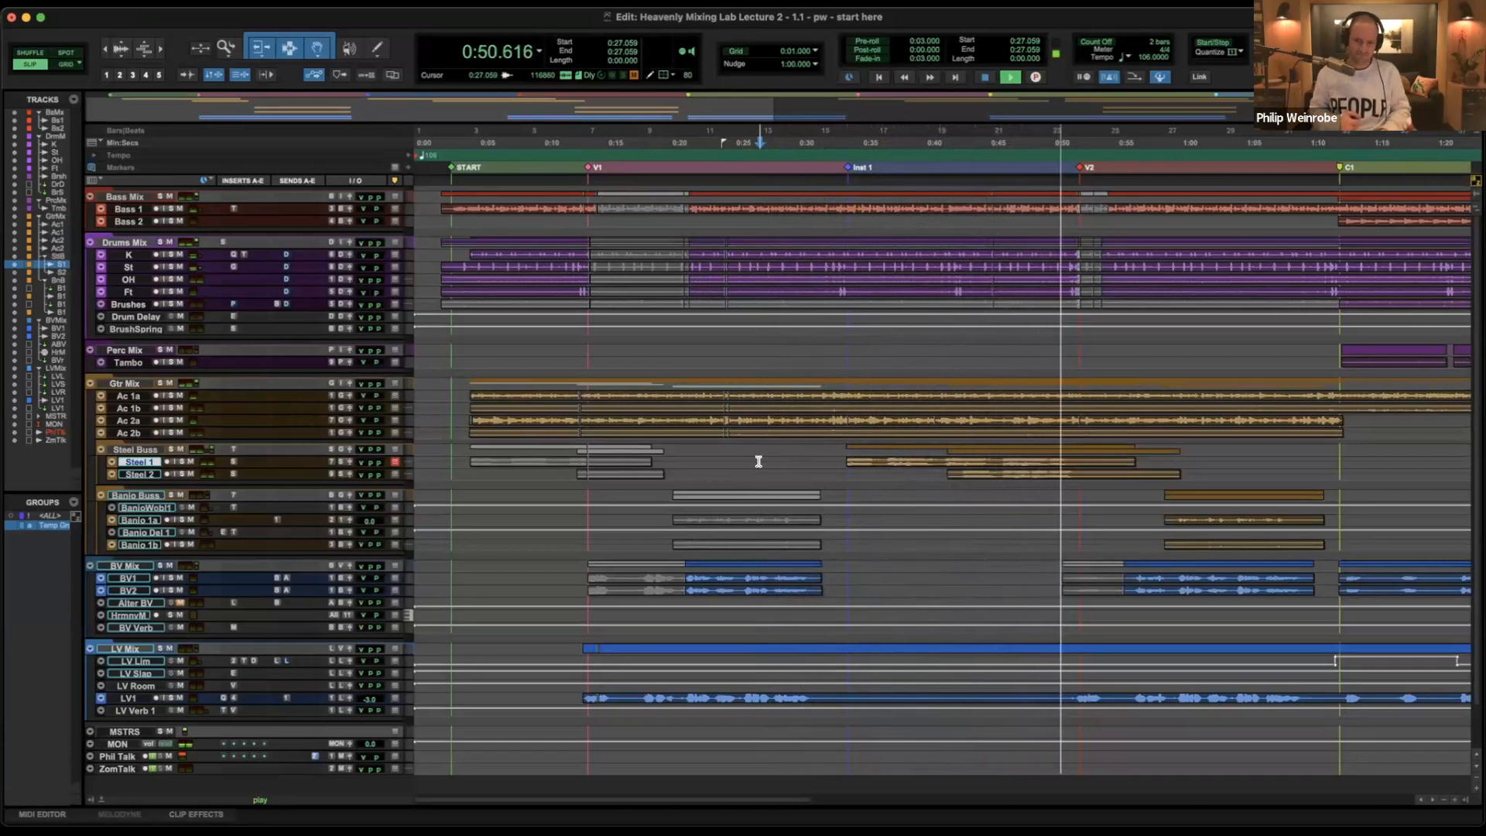
pyautogui.press('space')
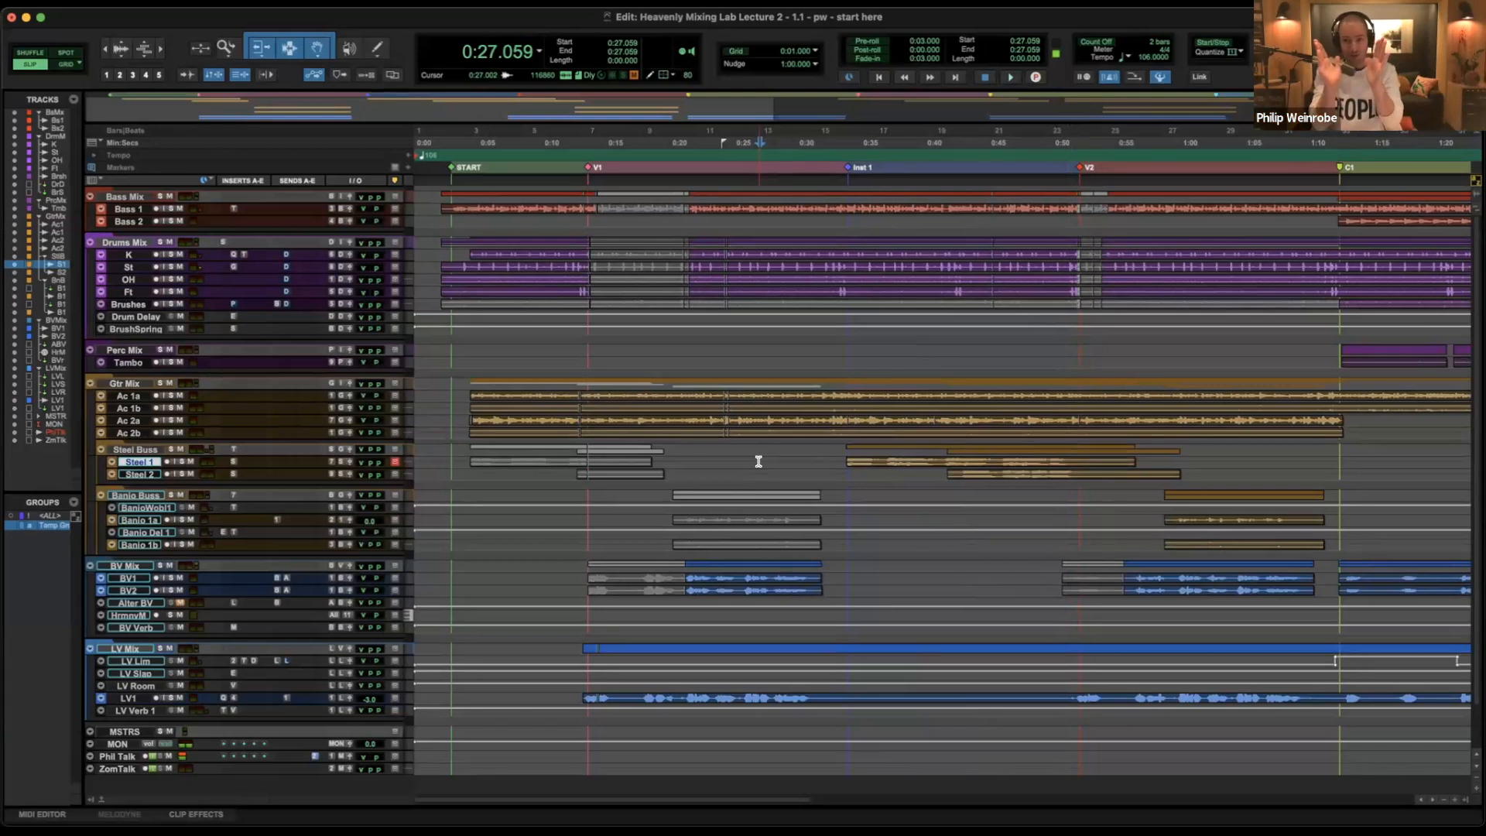
# Place the edit cursor at 0:39.111 in the drum tracks and remove the temporary group from the Groups list.
pyautogui.click(913, 299)
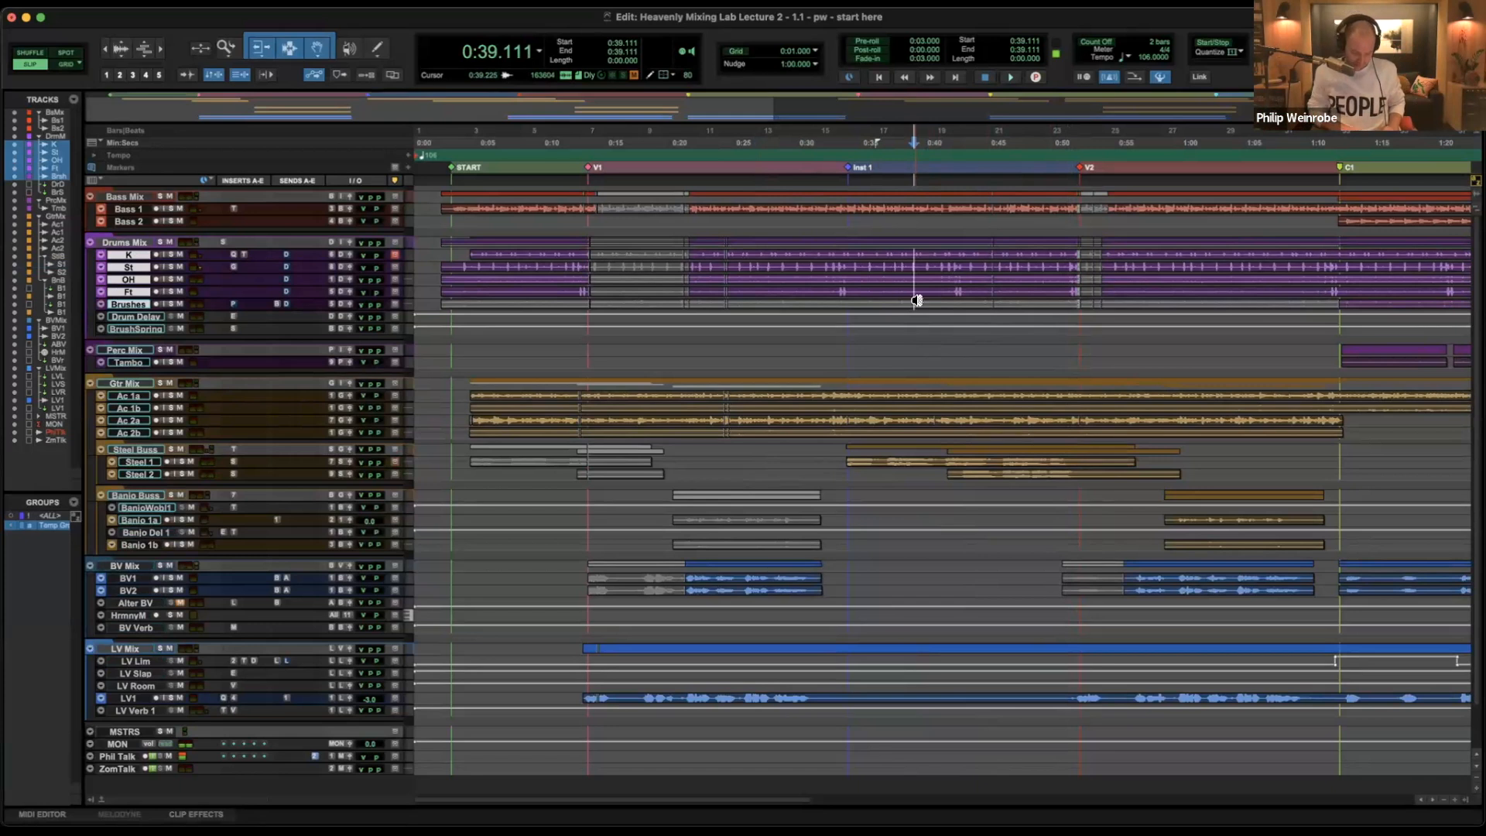
pyautogui.press('super+shift+g')
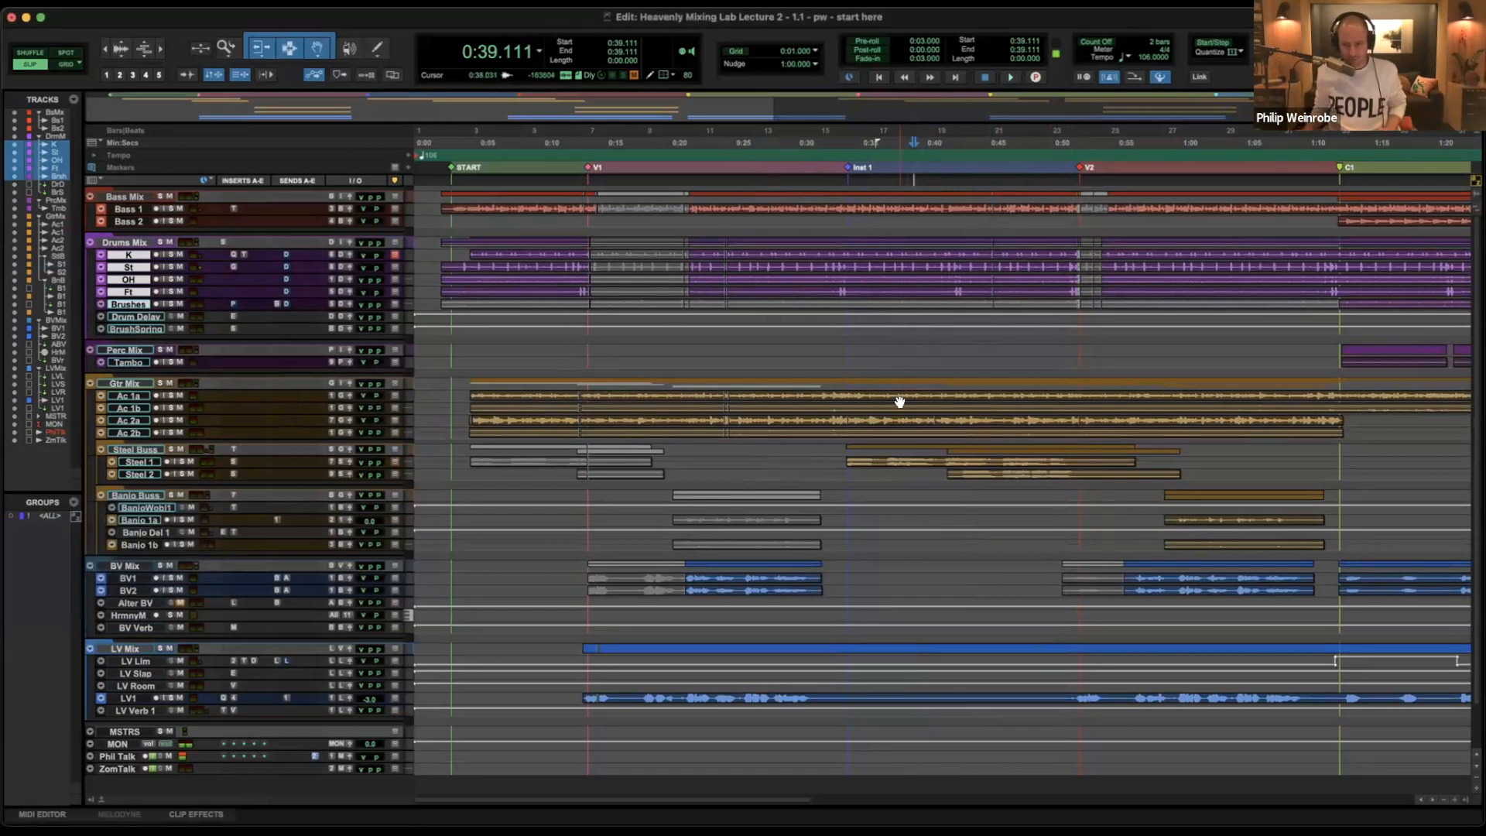
# Play the mix from 0:48.946 through the second verse, set the edit cursor to 1:10.377 during playback, and stop.
pyautogui.hscroll(3, 899, 401)
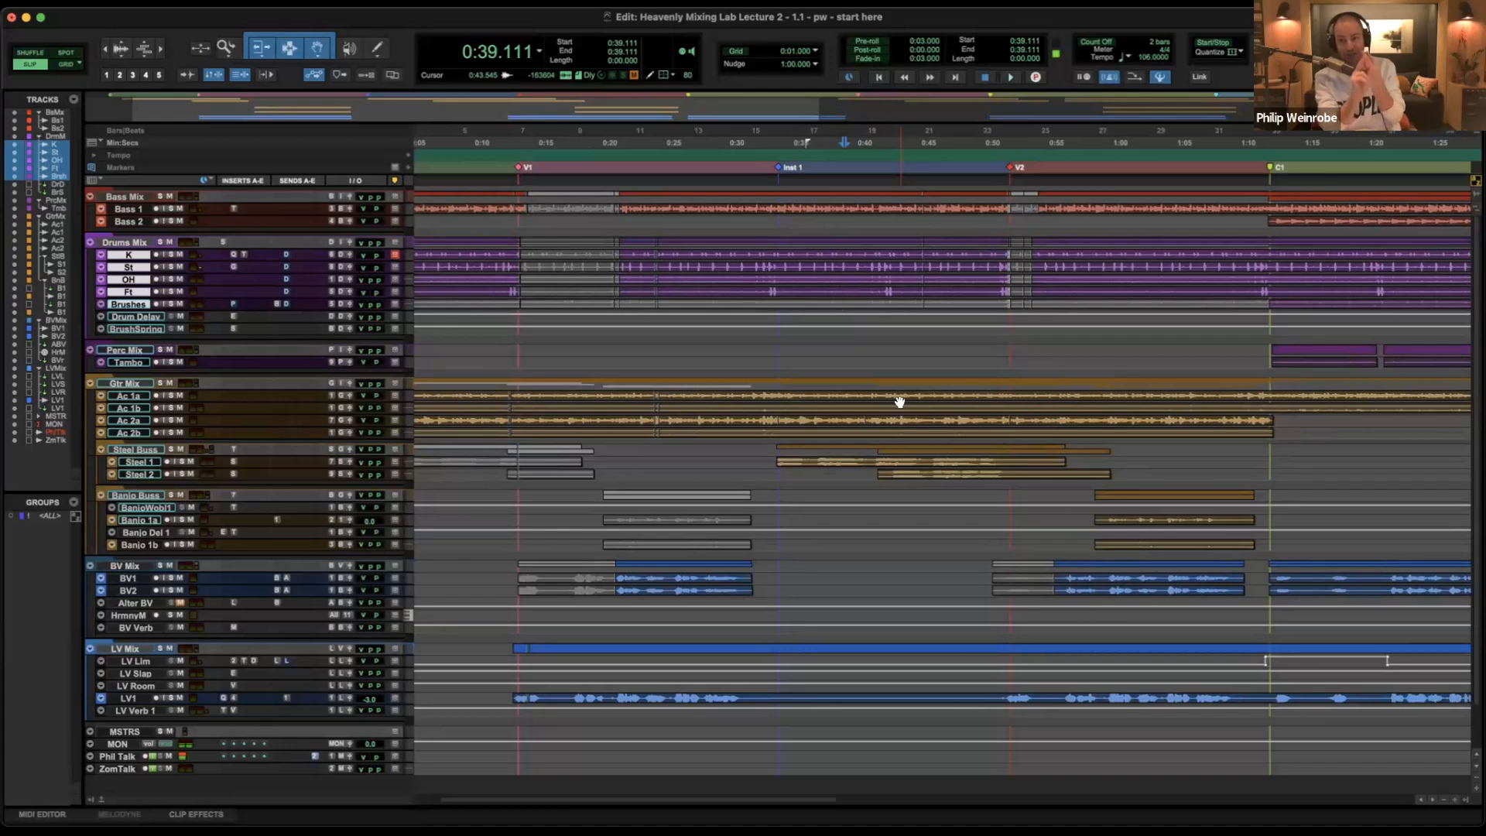
pyautogui.click(969, 251)
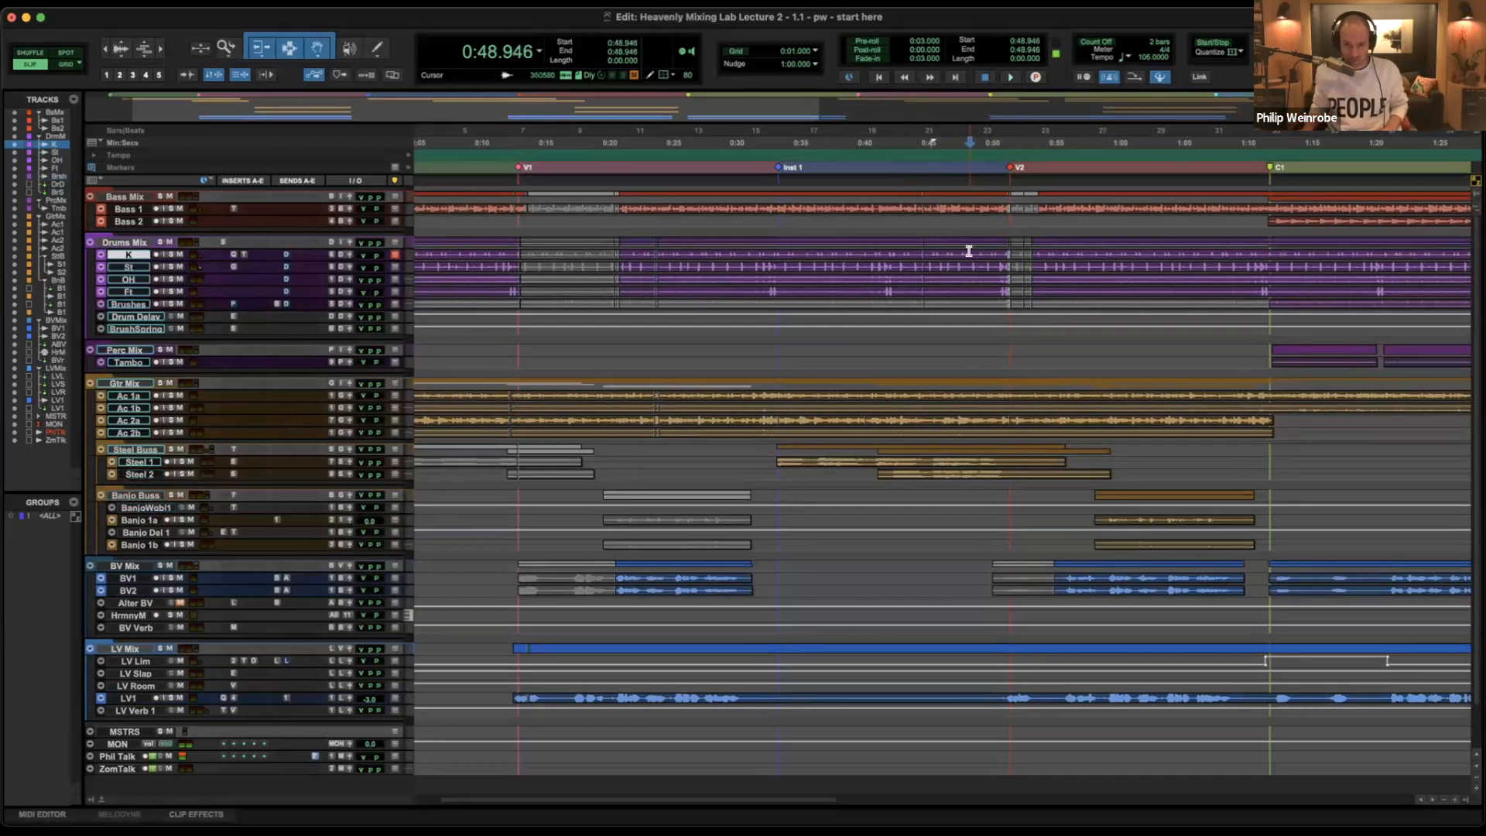
pyautogui.press('space')
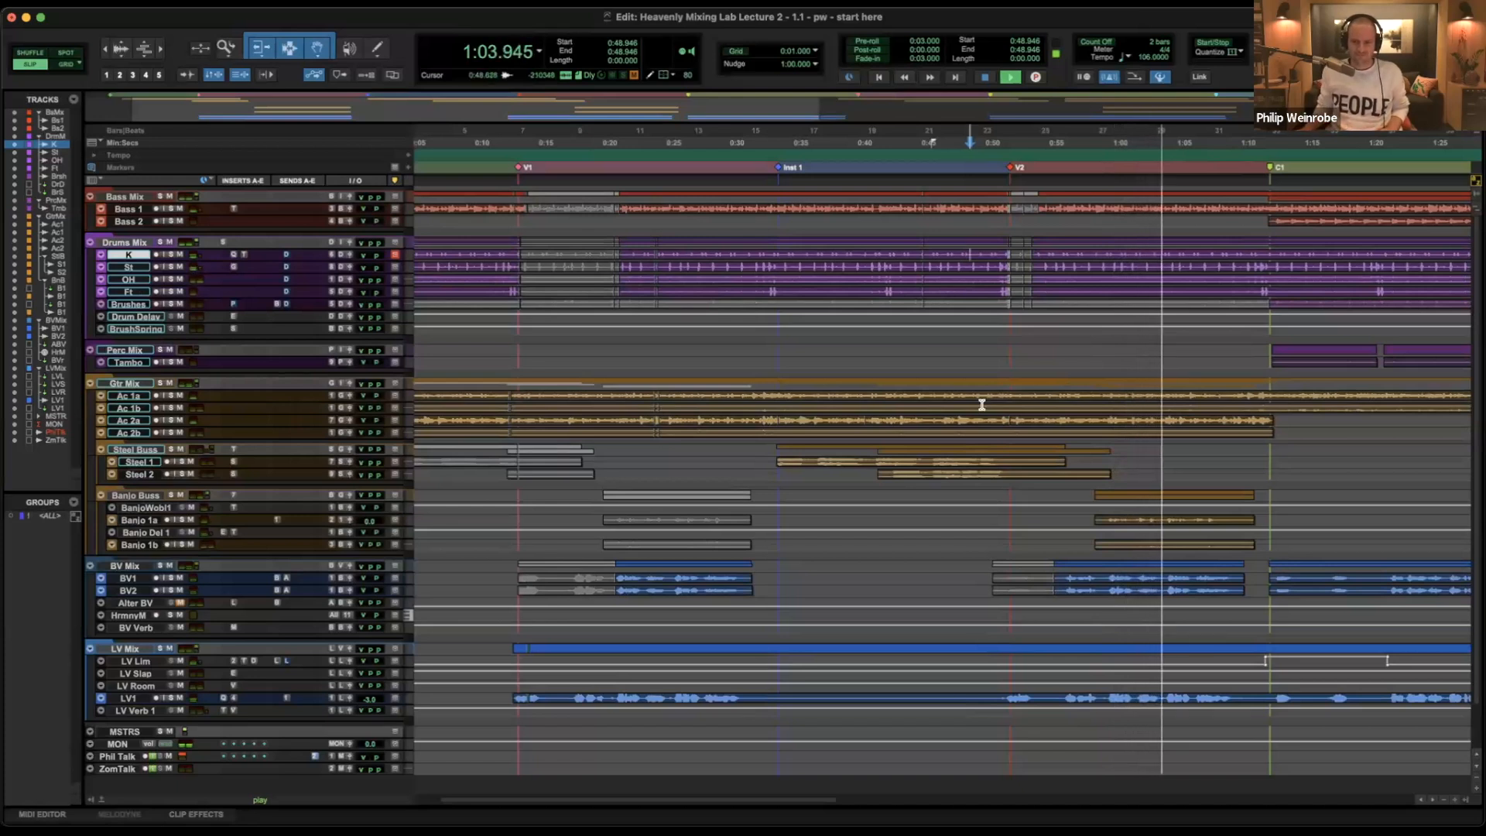
pyautogui.hscroll(2, 982, 405)
pyautogui.hscroll(3, 982, 404)
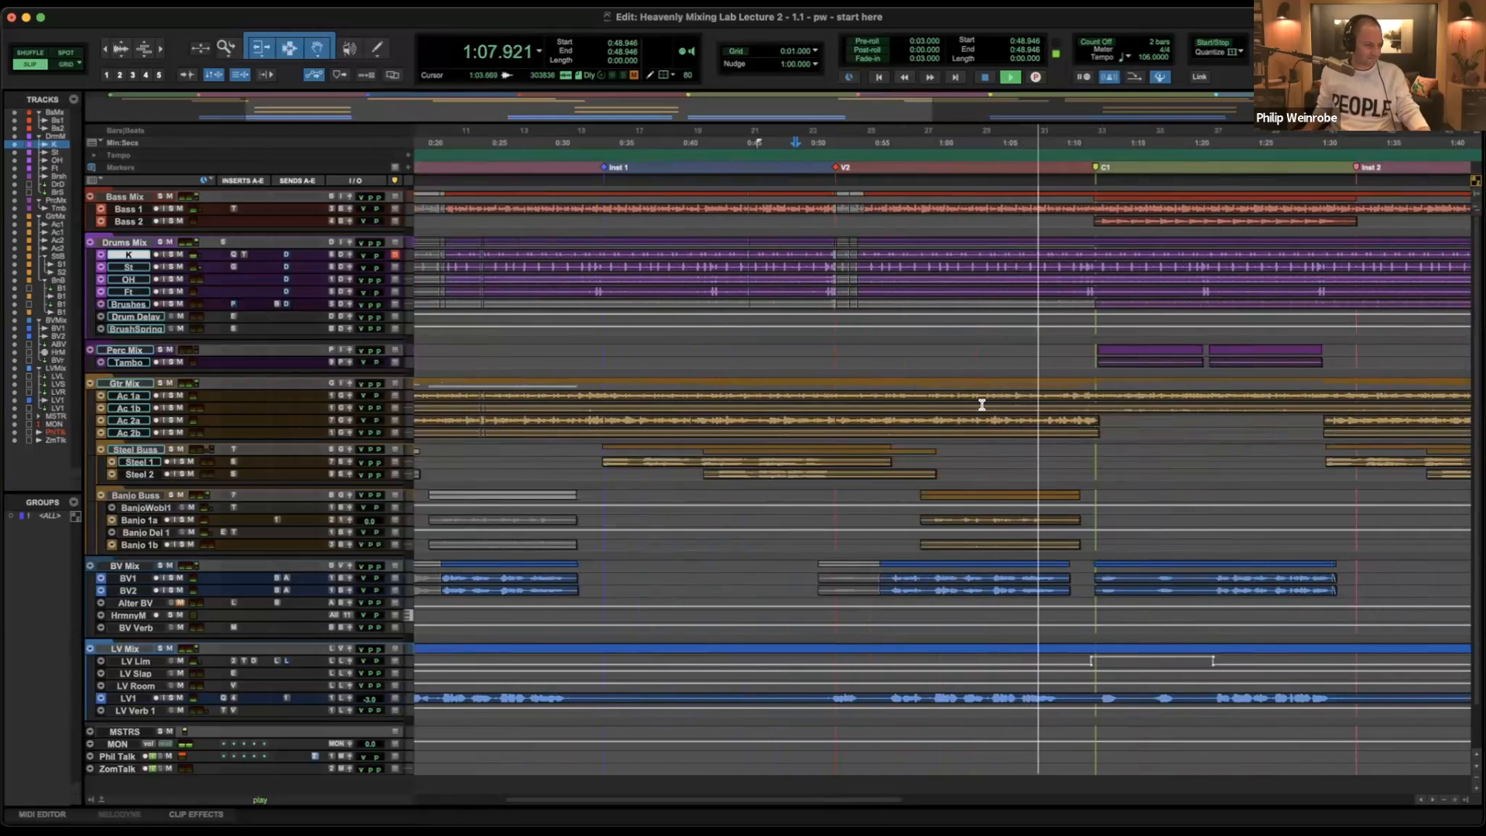
pyautogui.click(1068, 393)
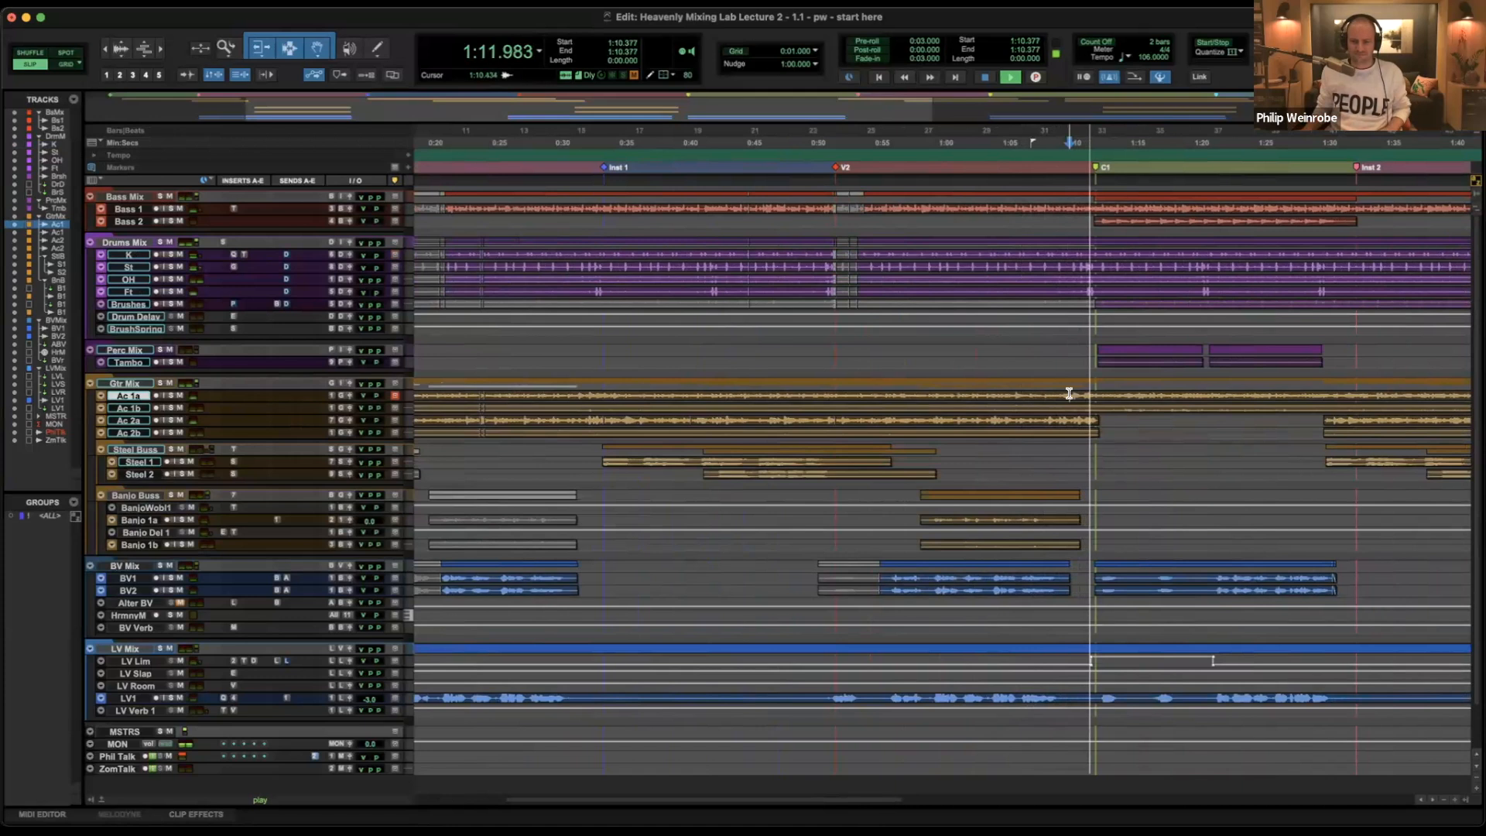
pyautogui.press('space')
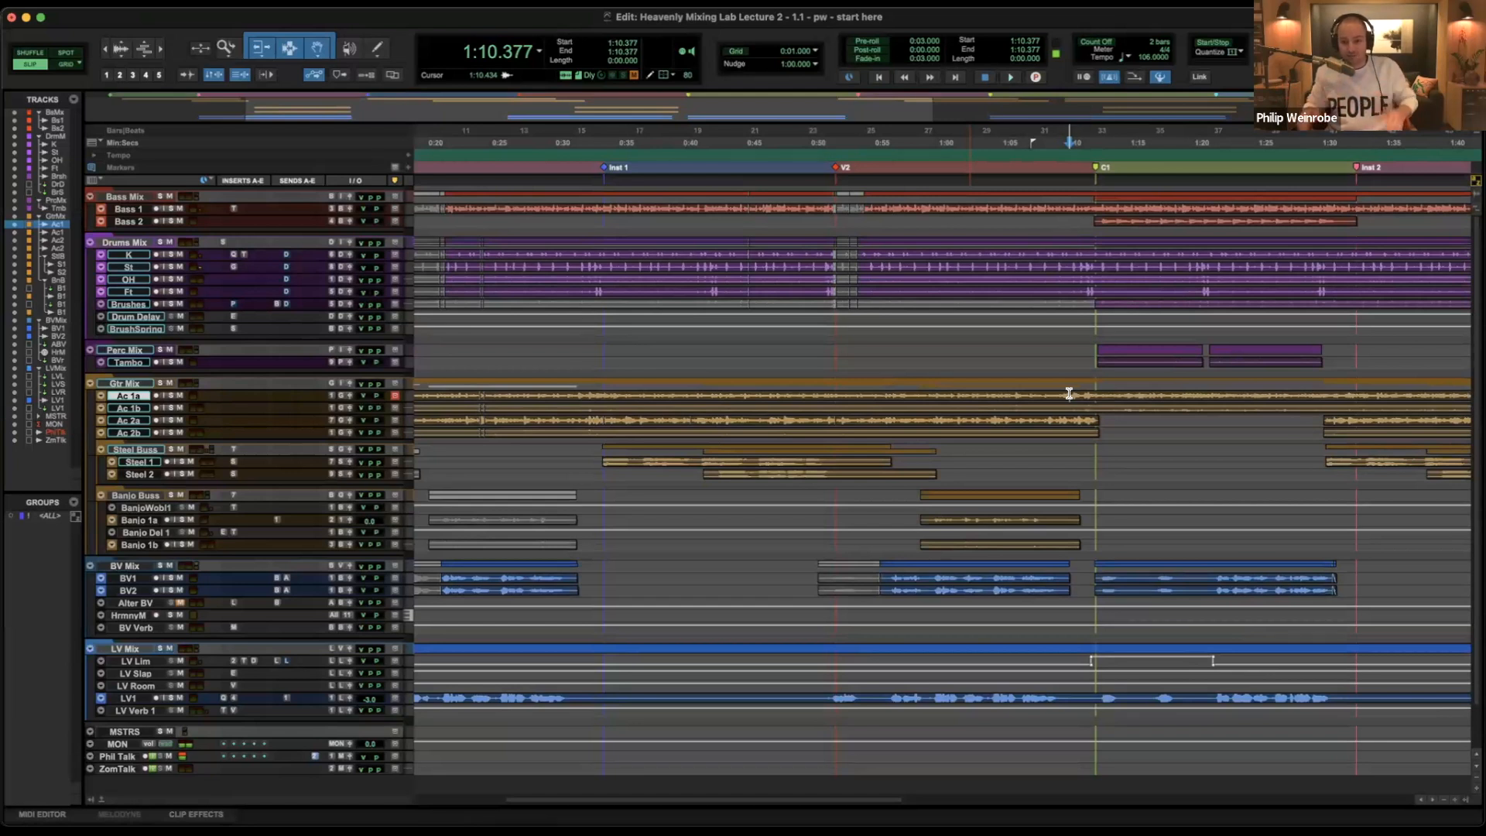
# Play the mix from 1:06.171 to review the transition into the first chorus, and stop.
pyautogui.hscroll(6, 1069, 393)
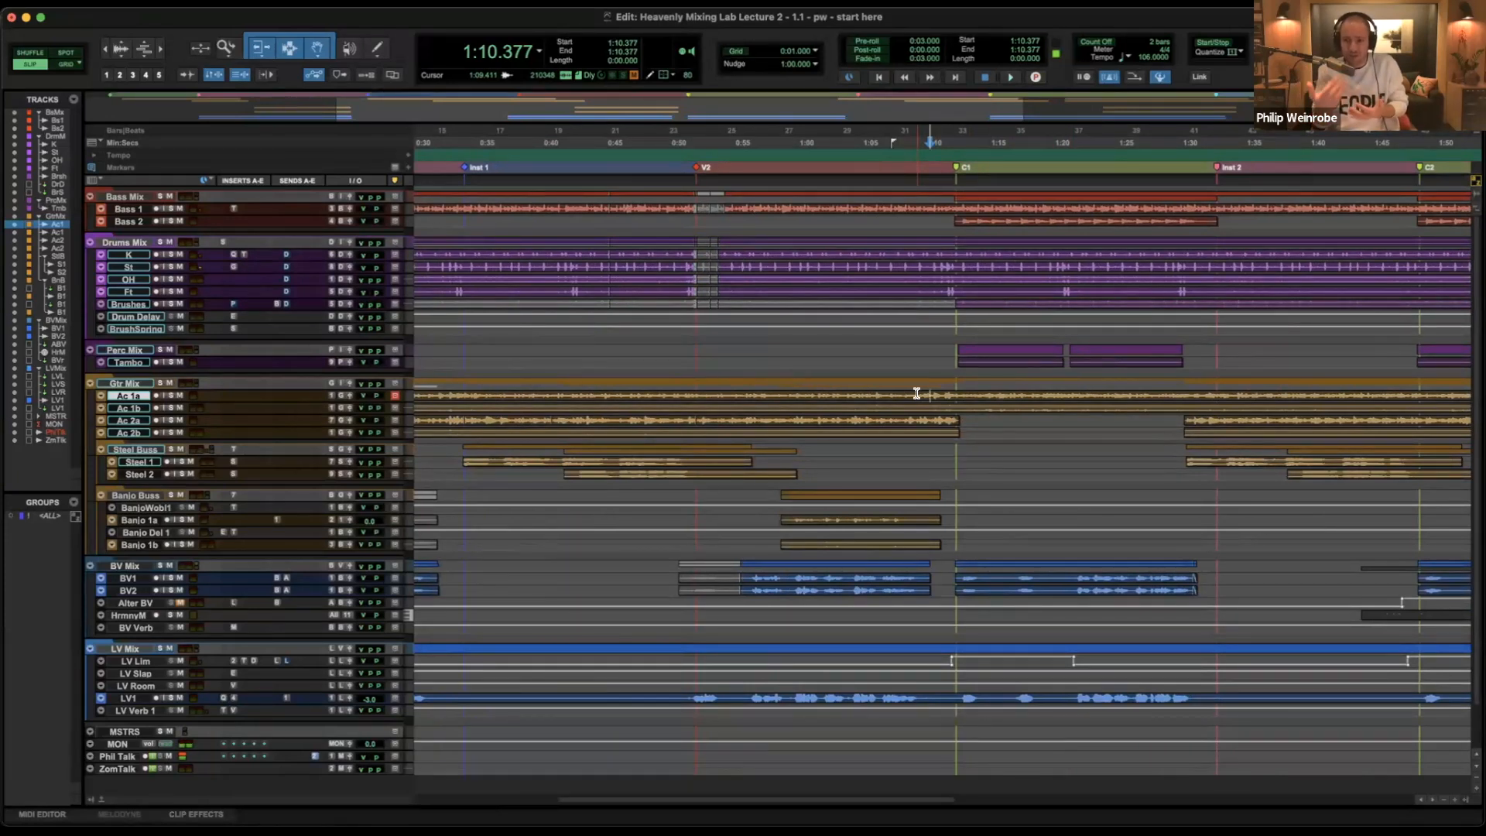
pyautogui.click(887, 406)
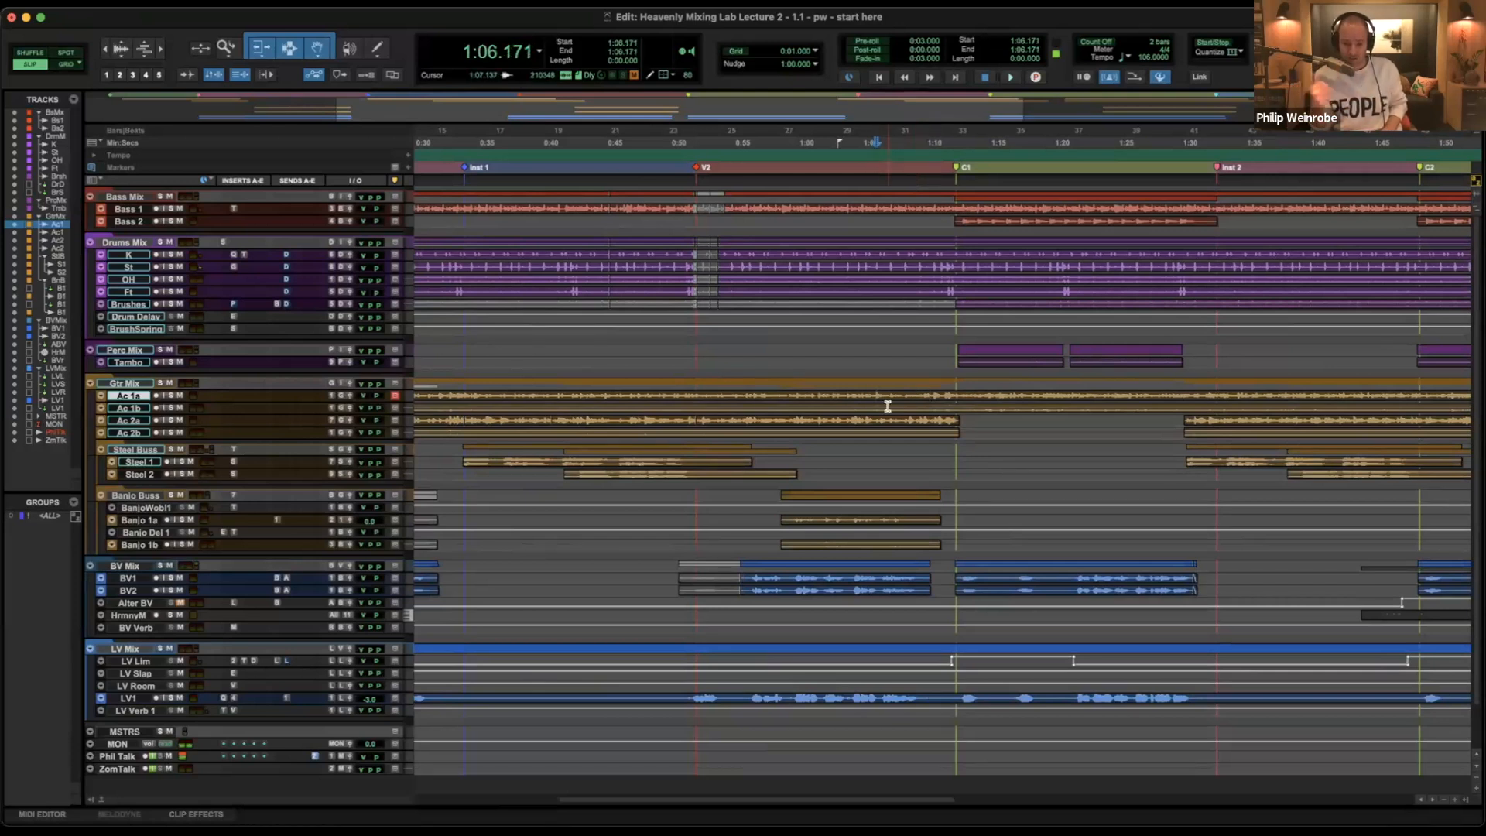
pyautogui.press('space')
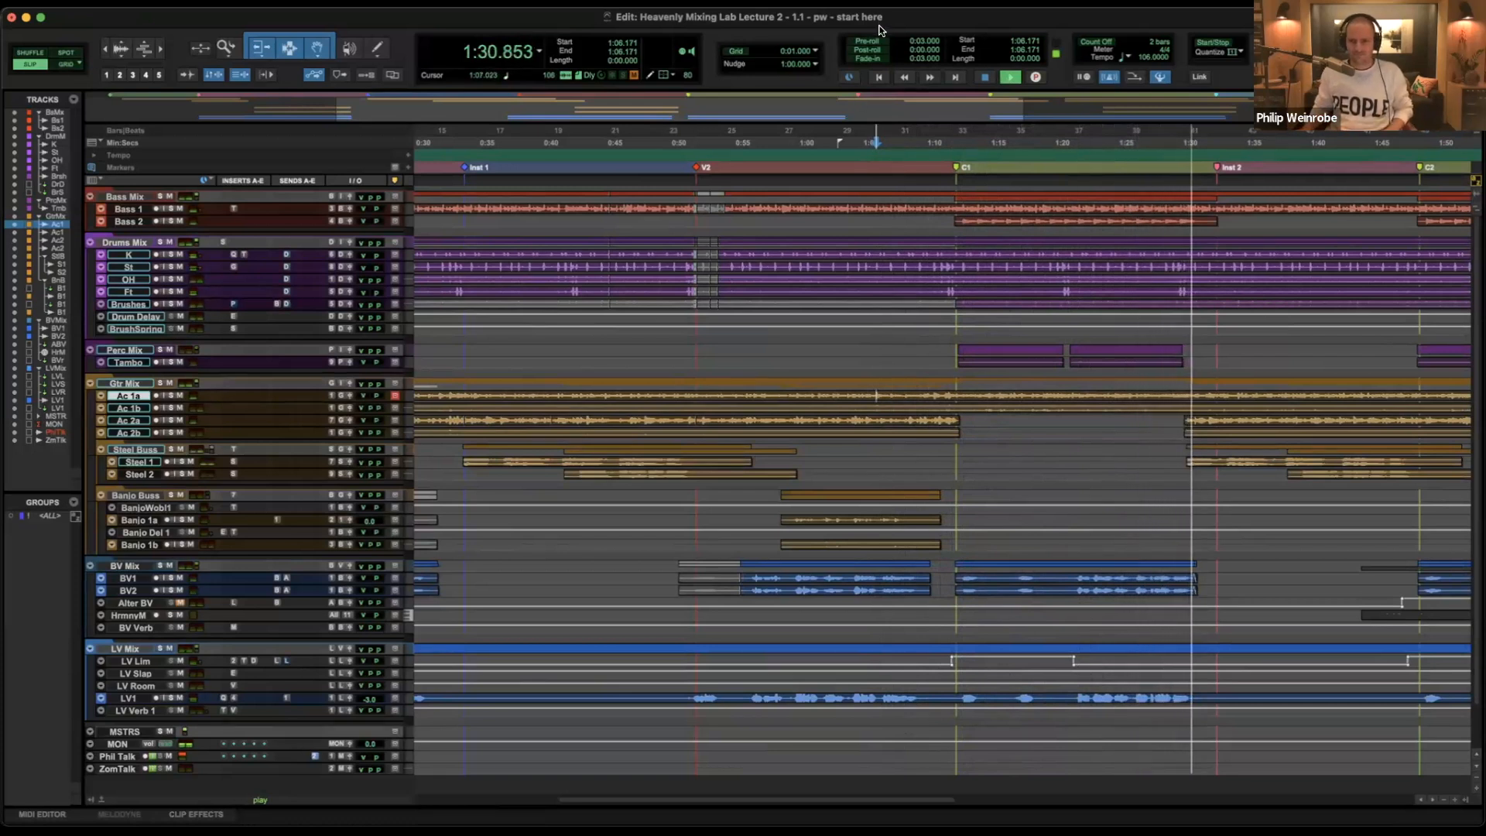
pyautogui.press('space')
# Move the Inst 2 marker earlier so it lines up with the start of the Steel 1 clip.
pyautogui.hscroll(3, 1041, 327)
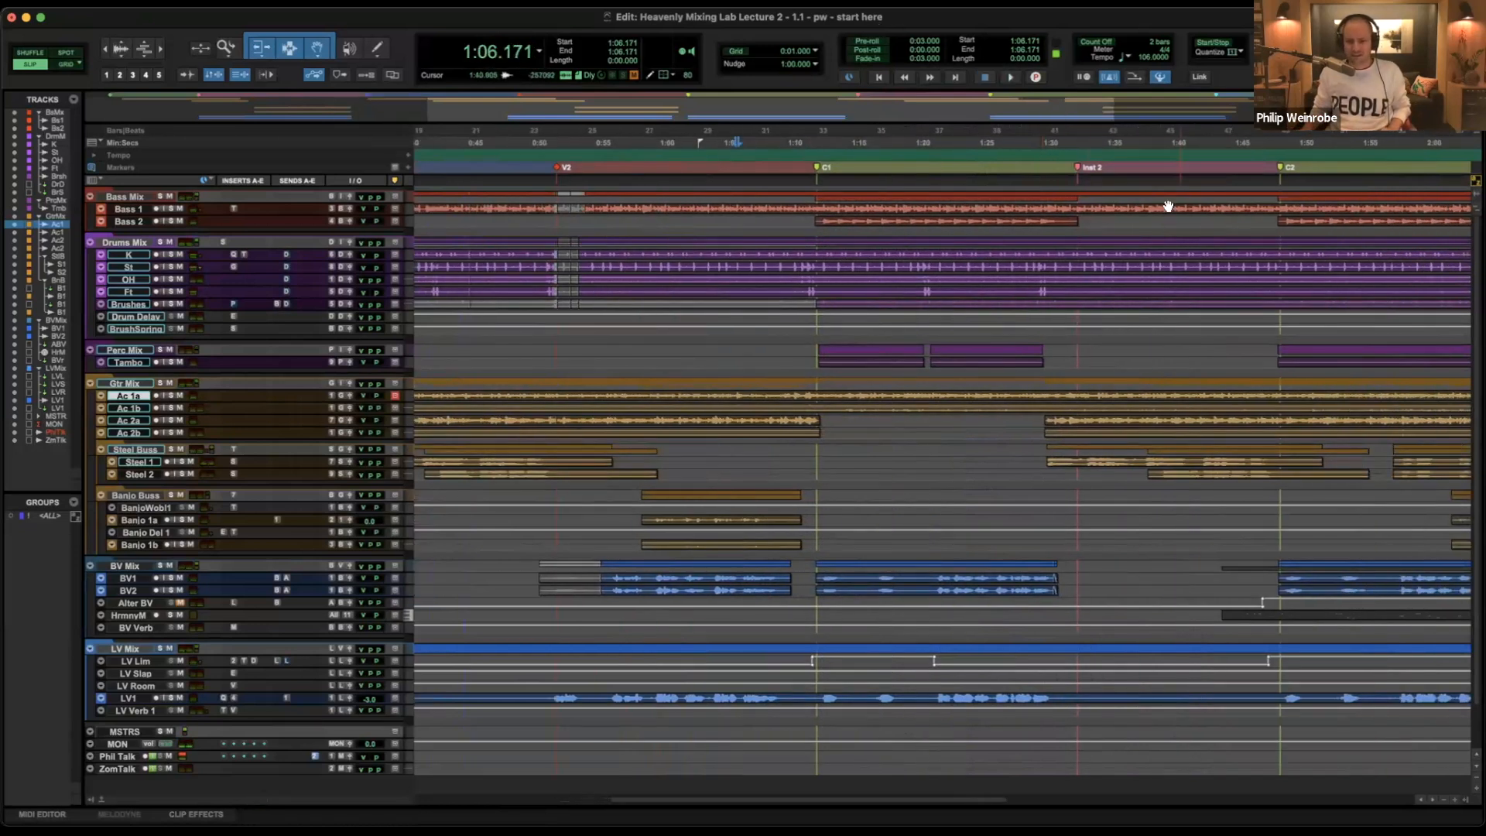
pyautogui.moveTo(1080, 169); pyautogui.dragTo(1048, 171)
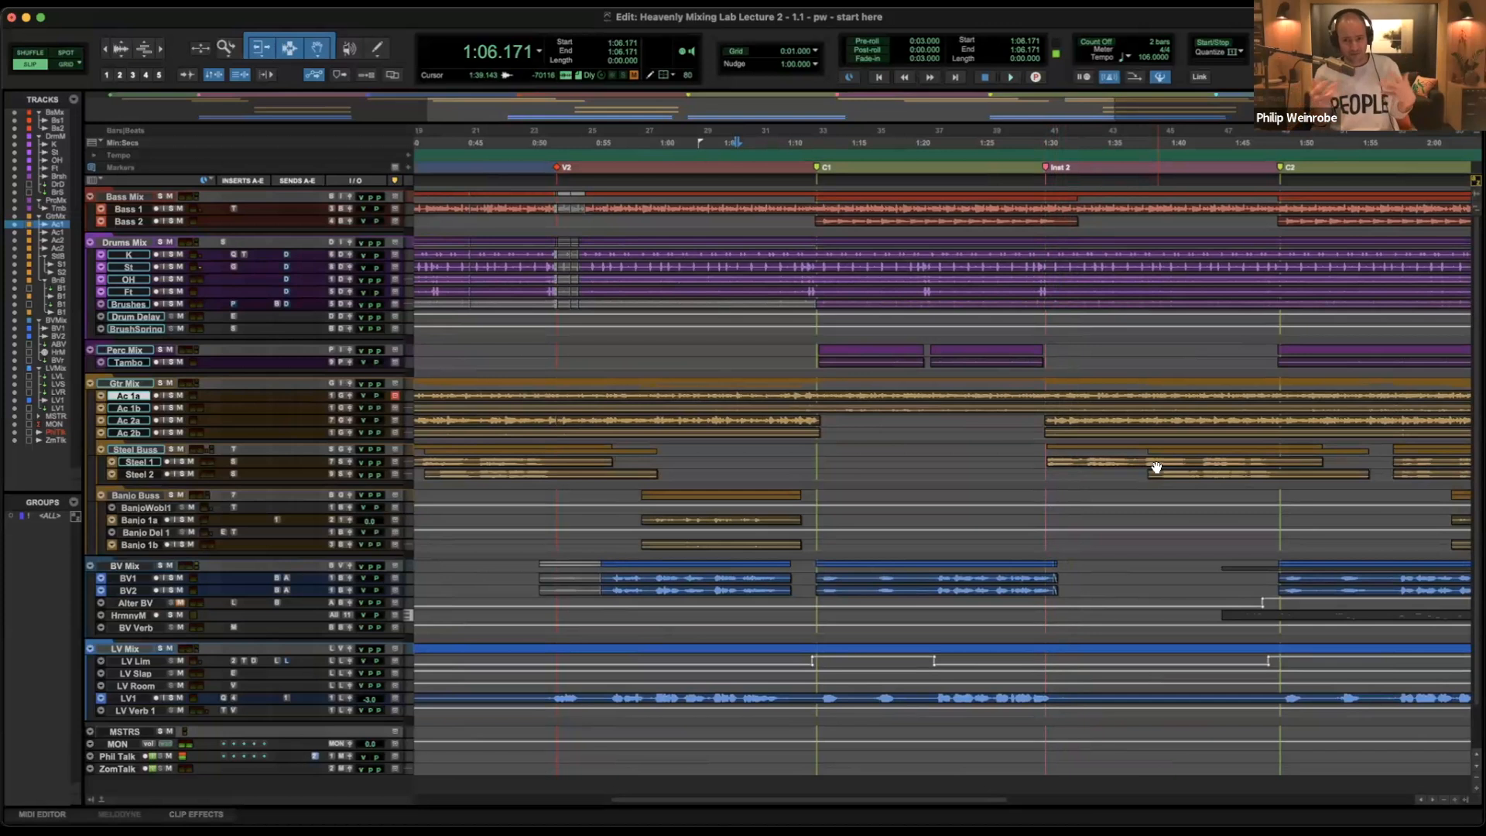
# Play the mix from 1:28.853 through Inst 2, set the edit cursor to 1:47.897 just before C2, and stop.
pyautogui.hscroll(5, 1156, 467)
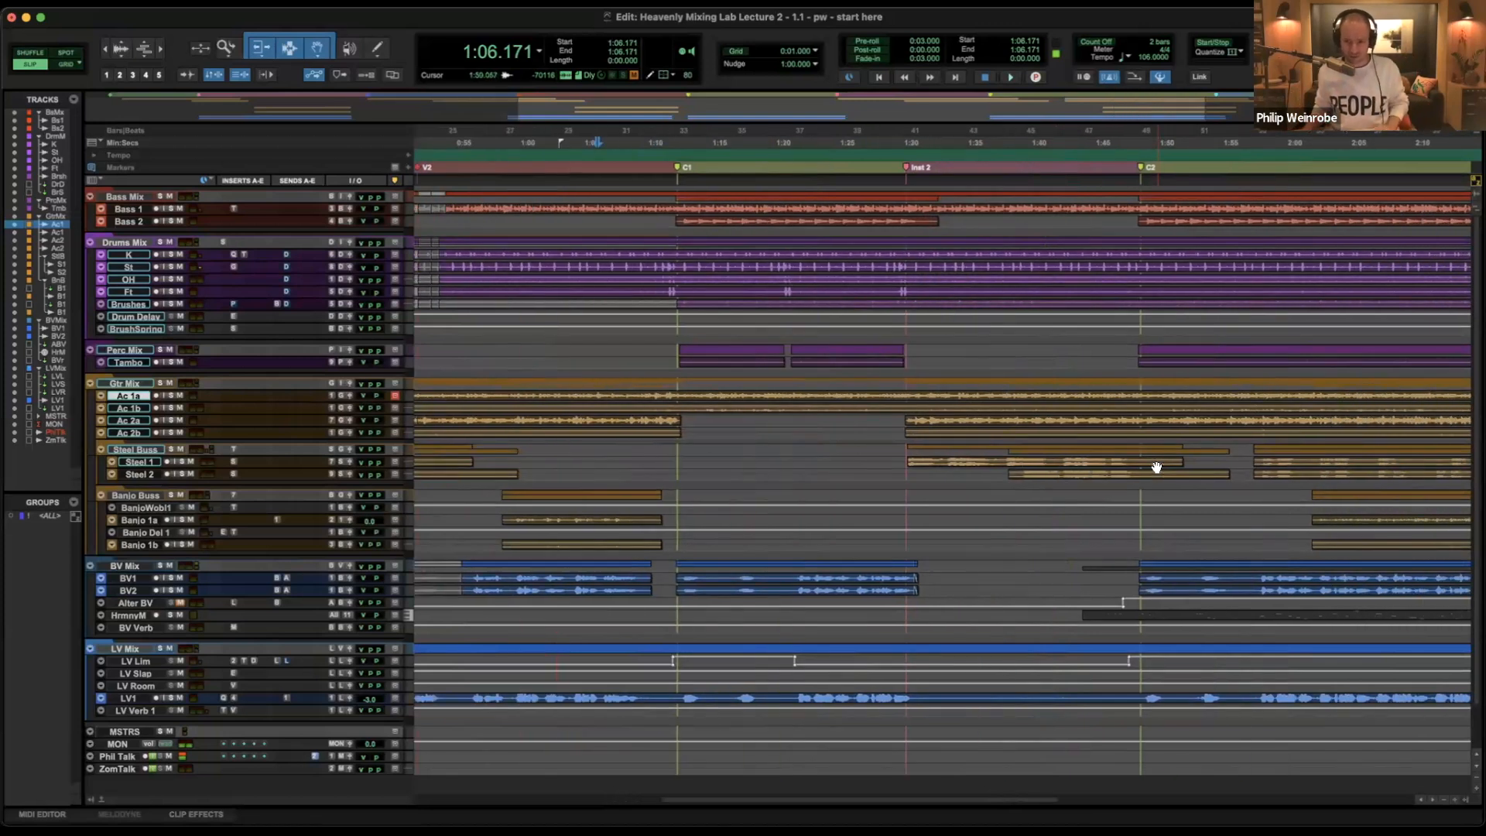
pyautogui.click(886, 418)
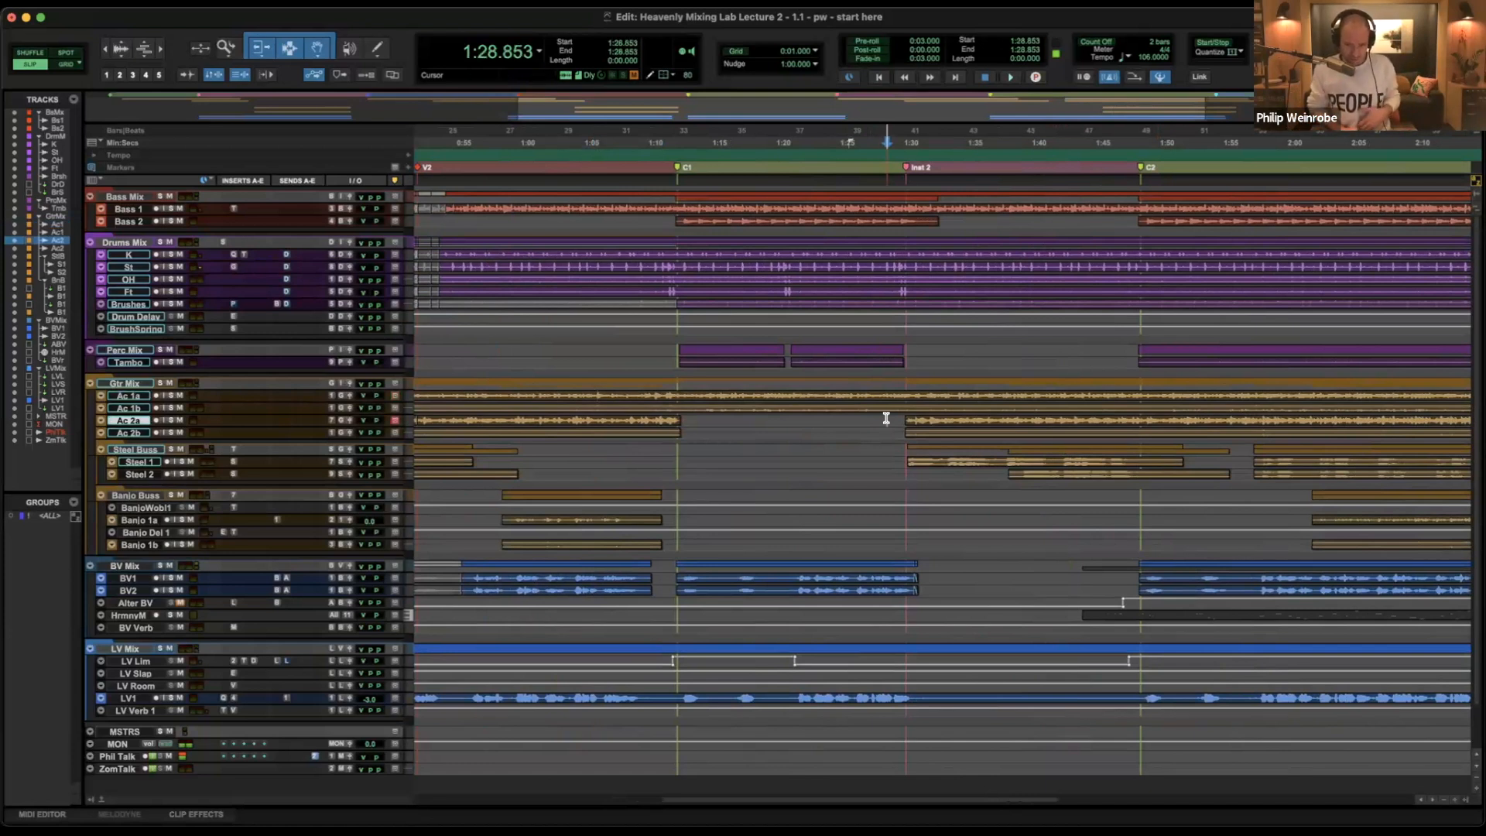
pyautogui.press('space')
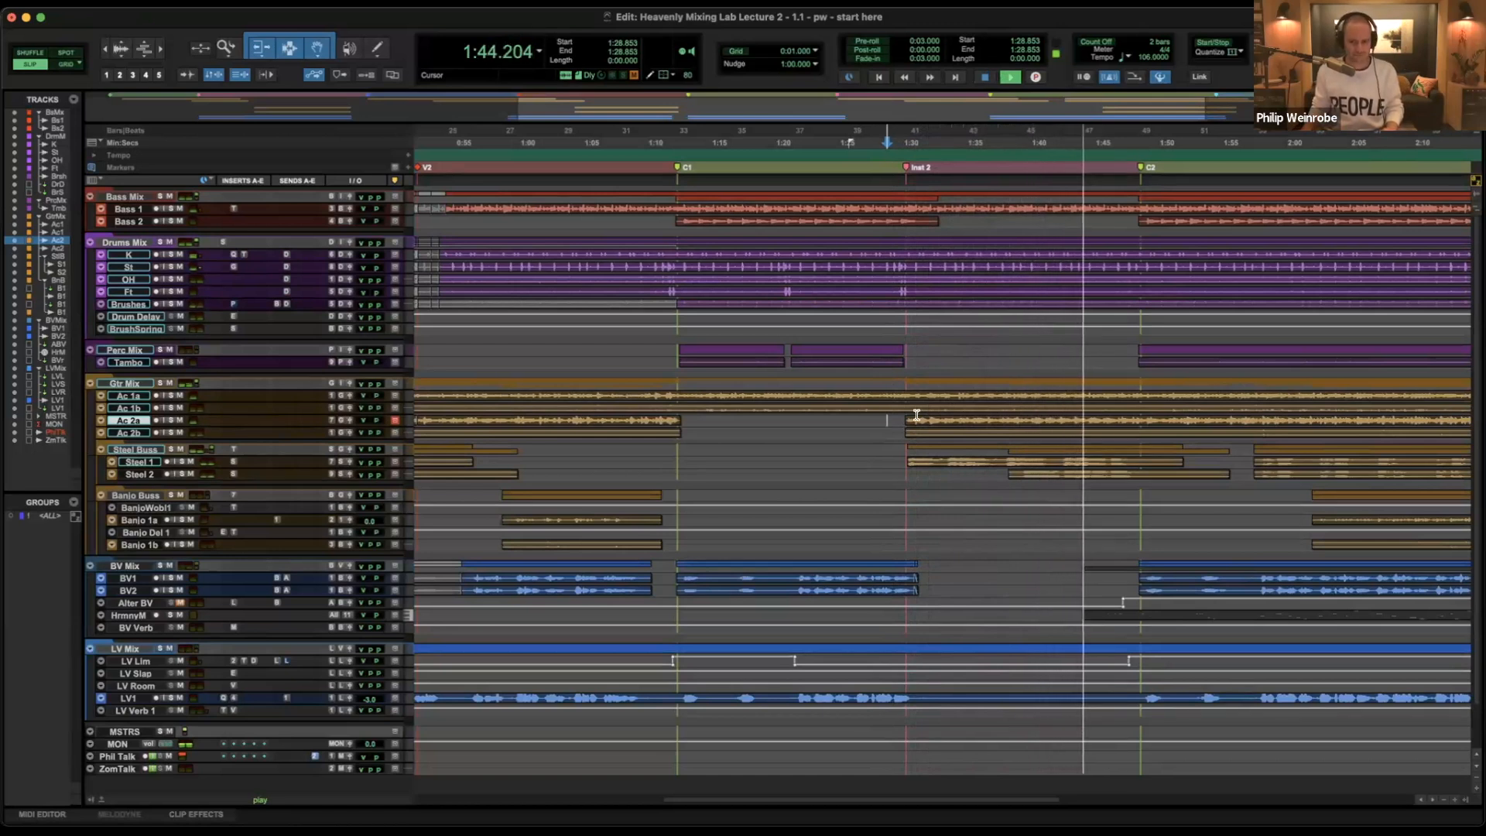
pyautogui.hscroll(3, 1100, 393)
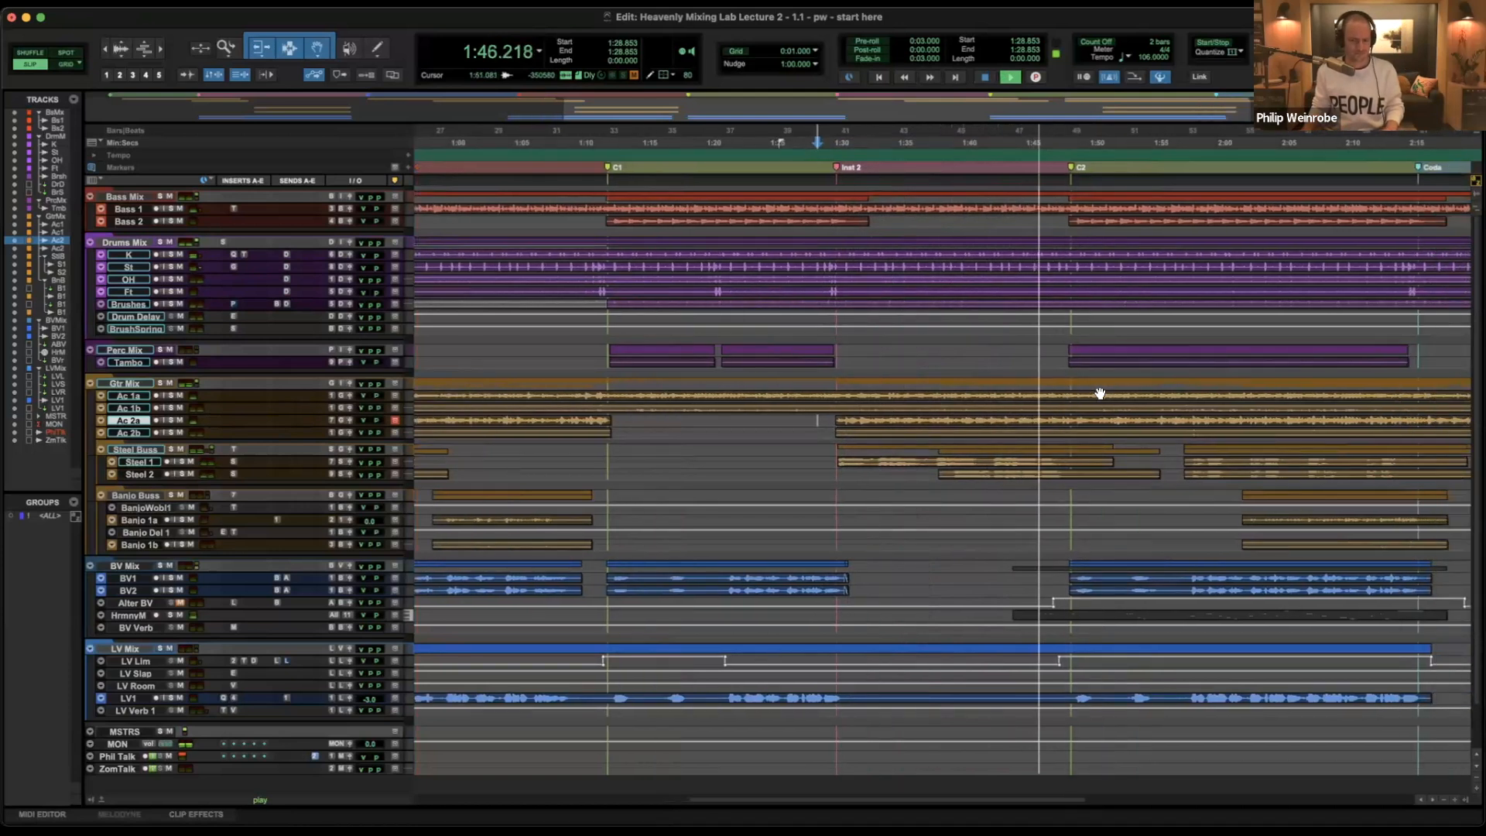
pyautogui.click(1059, 358)
pyautogui.press('space')
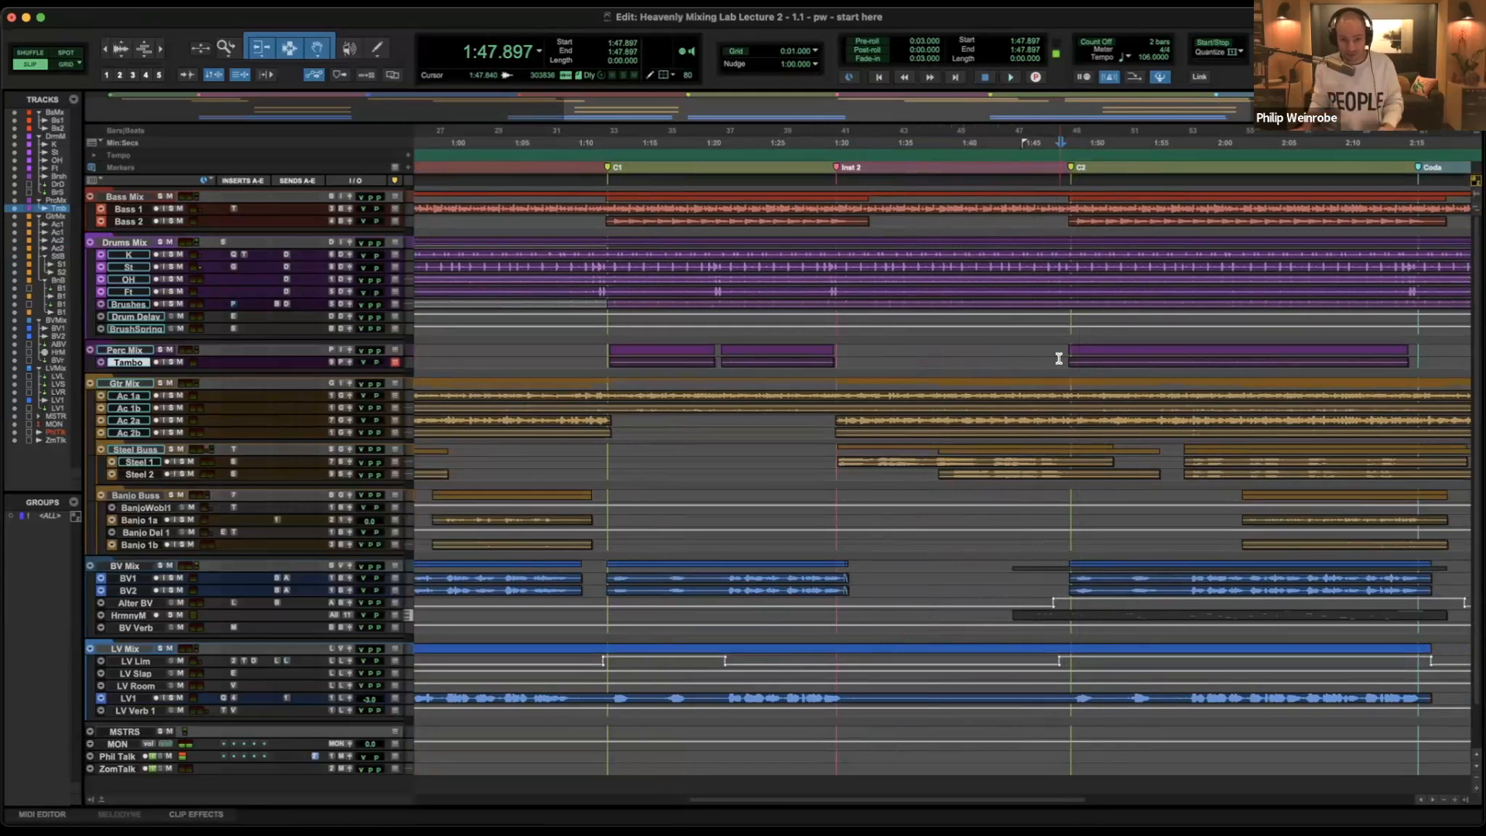
# Recall the C1 marker at 1:12.452, play the first chorus again, and stop.
pyautogui.hscroll(4, 1059, 358)
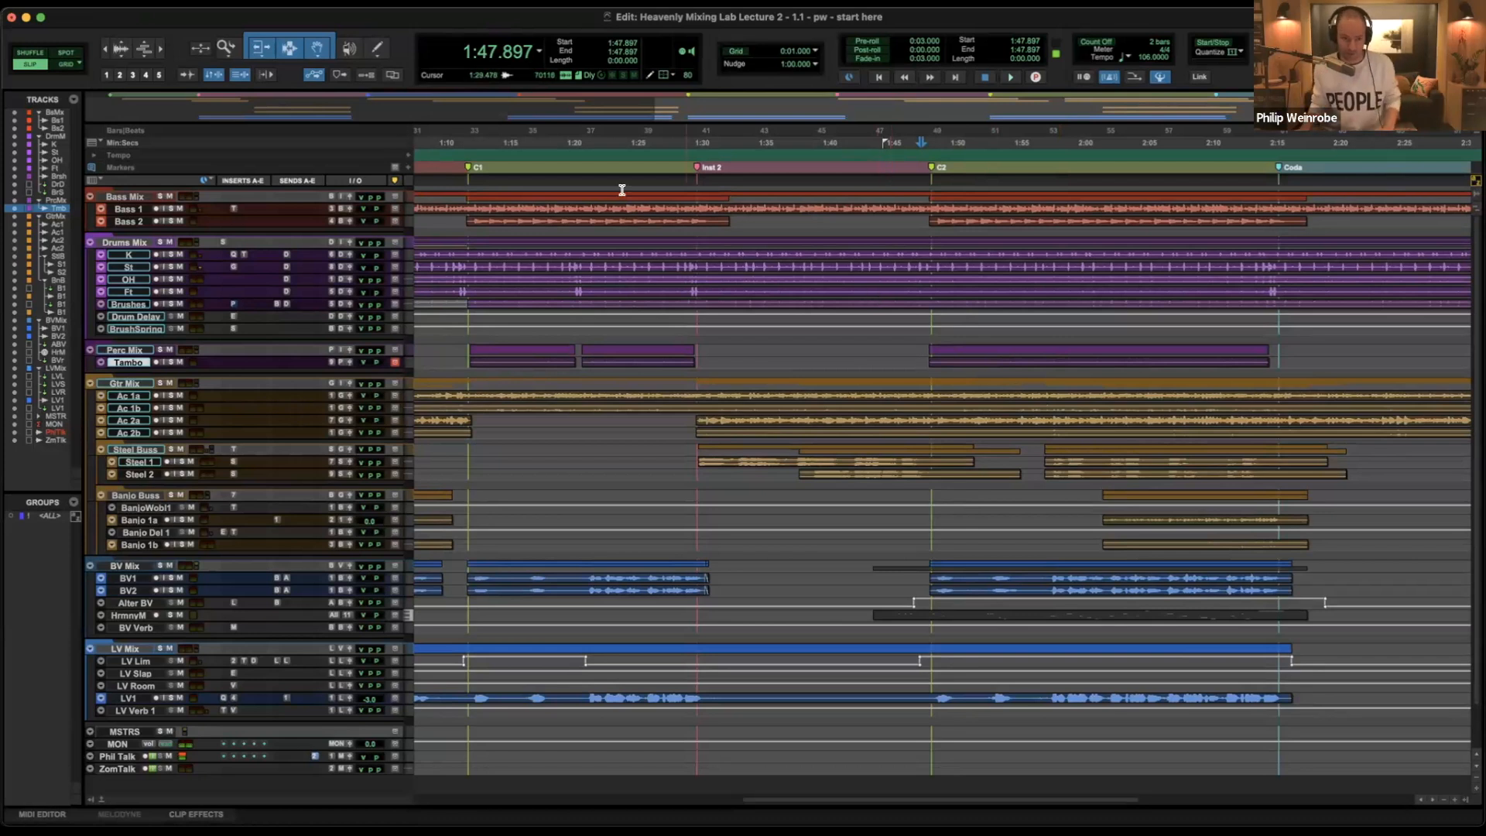
pyautogui.click(469, 170)
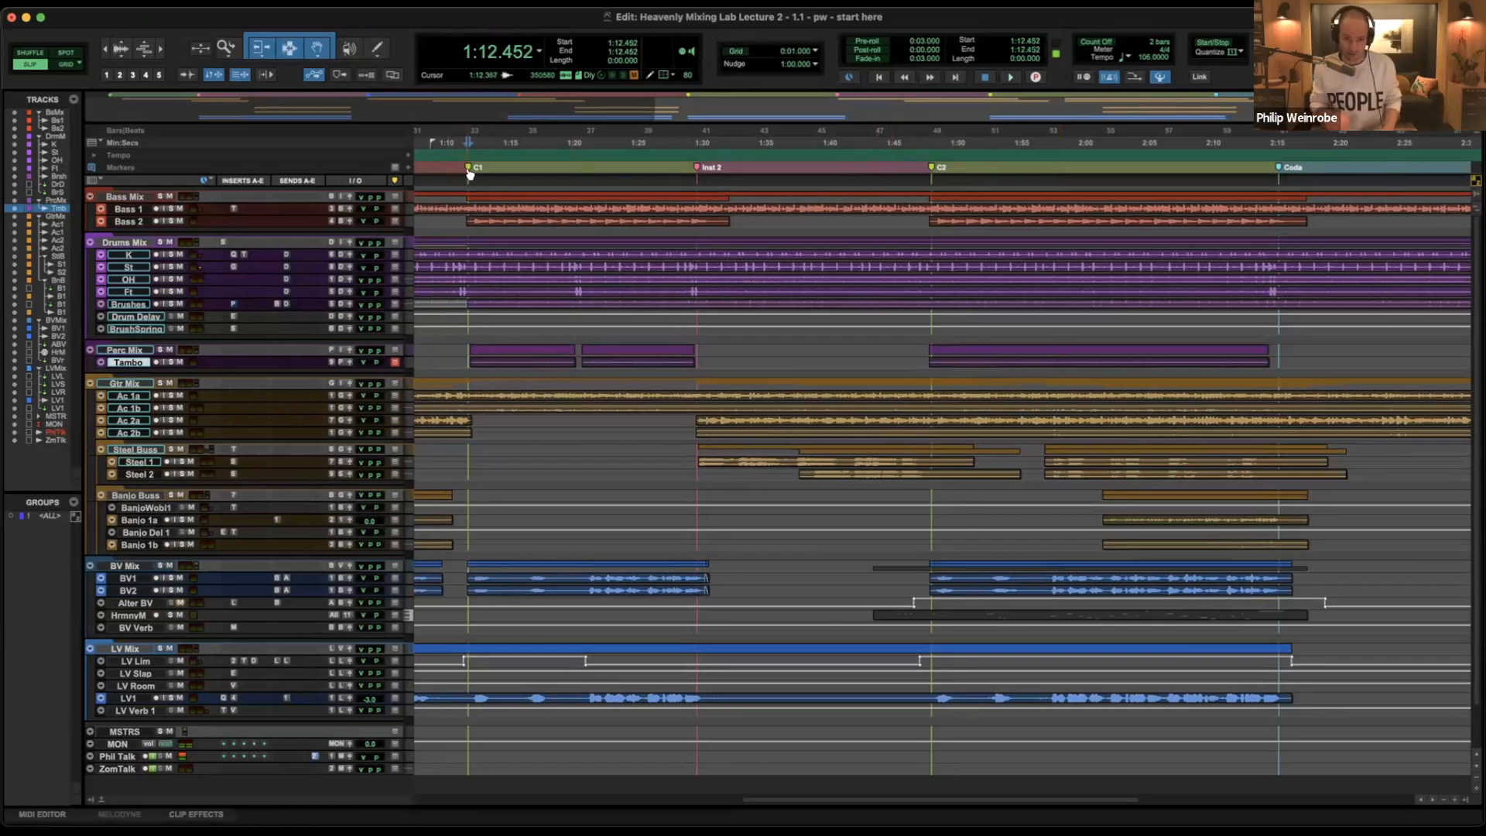
pyautogui.press('space')
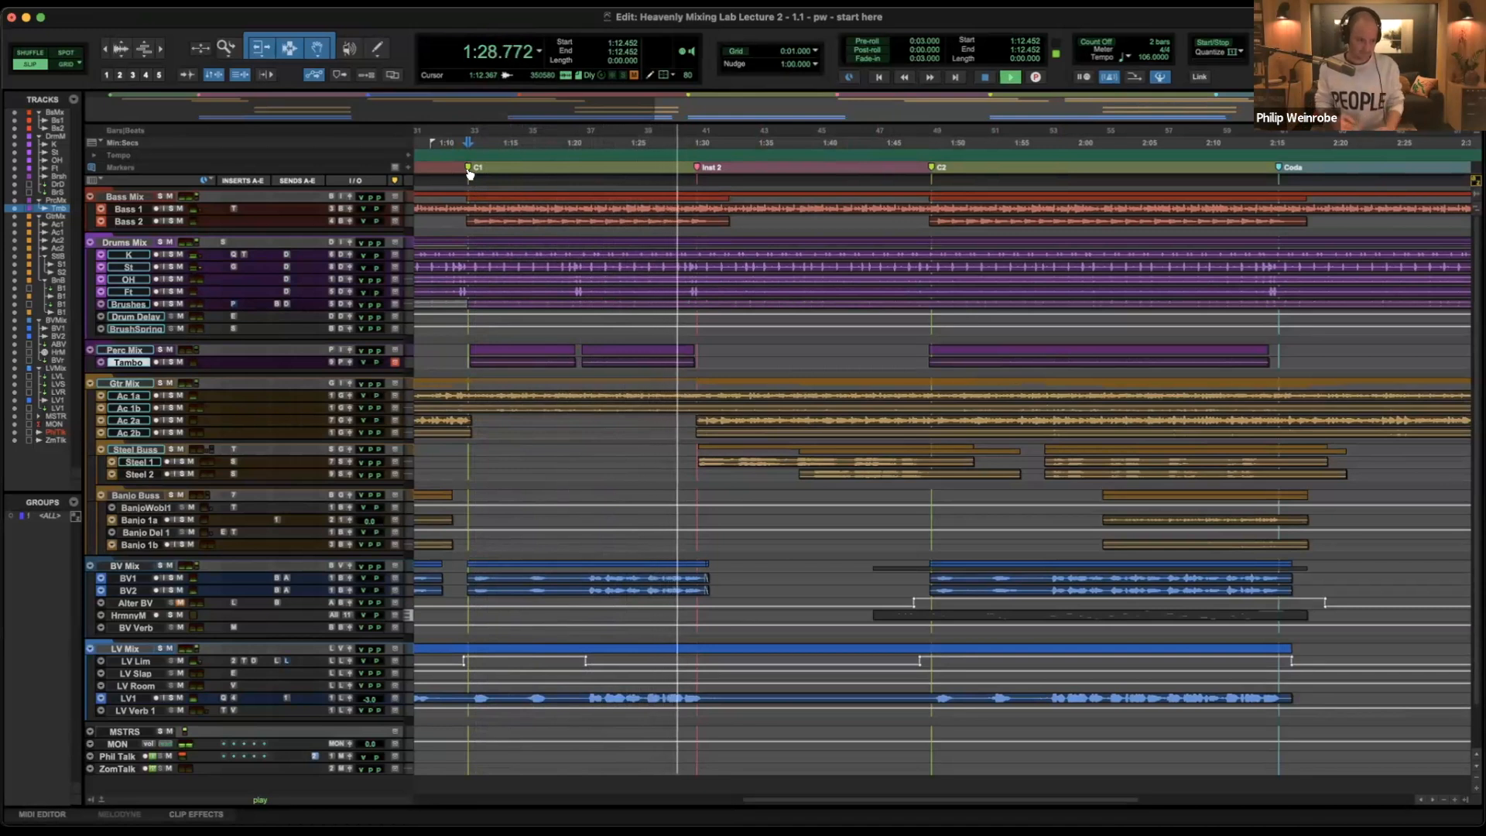
pyautogui.press('space')
# Recall the C2 marker at 1:48.679, play the second chorus into the coda, and stop.
pyautogui.click(931, 168)
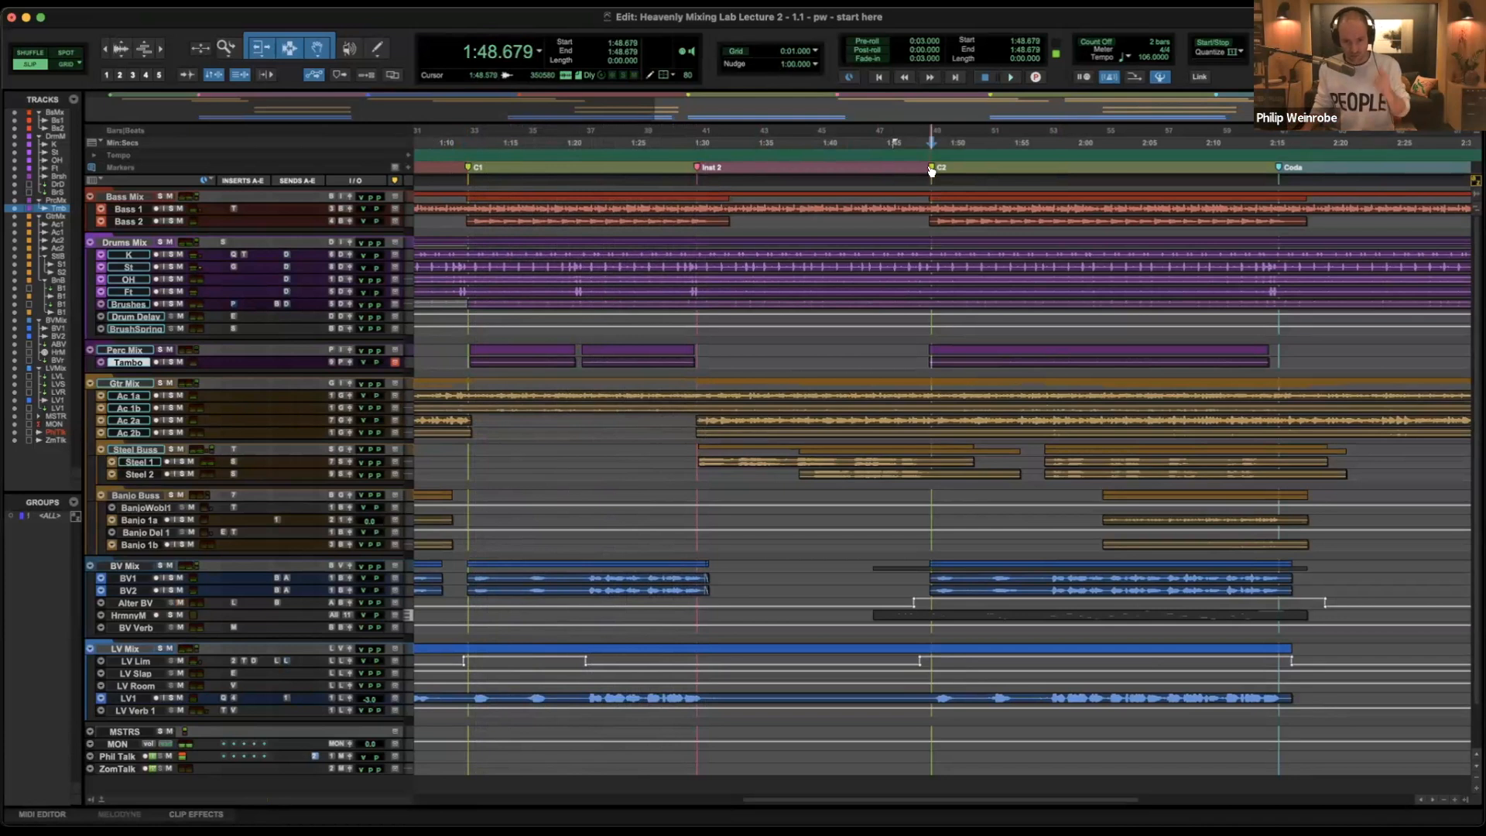
pyautogui.hscroll(3, 945, 263)
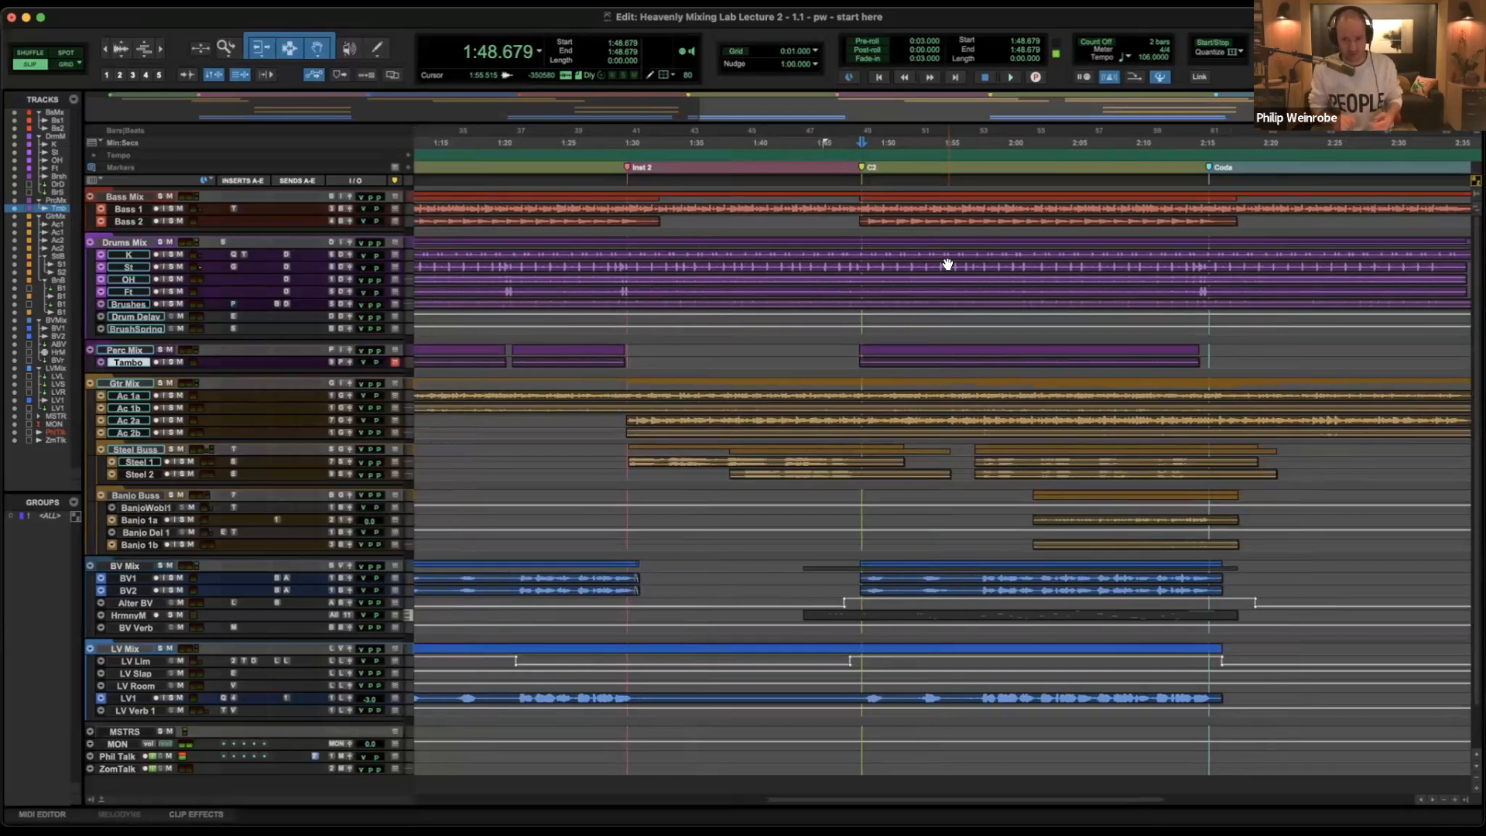
pyautogui.press('space')
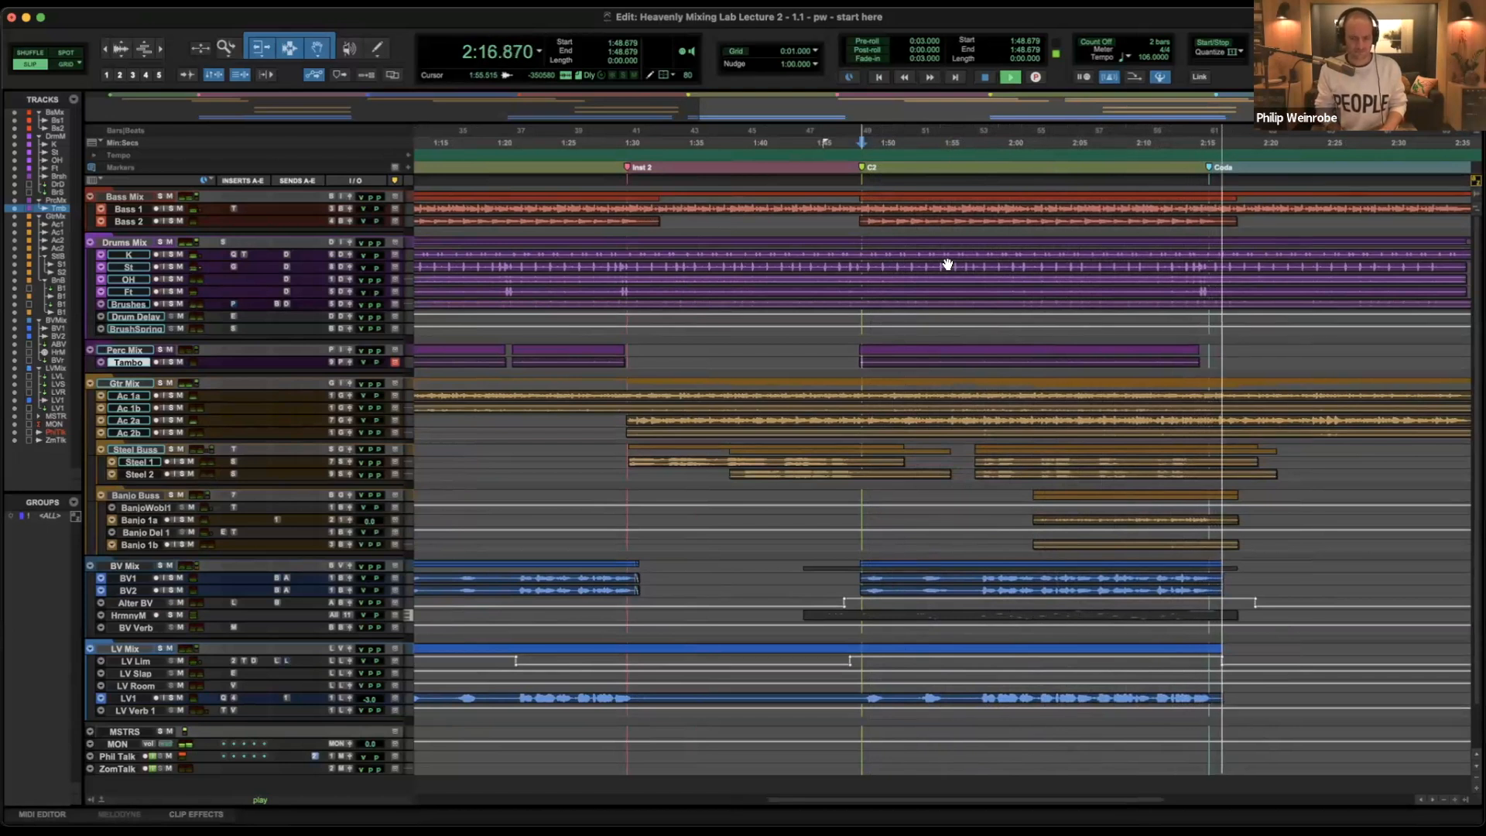
pyautogui.press('r')
pyautogui.press('space')
pyautogui.press('space')
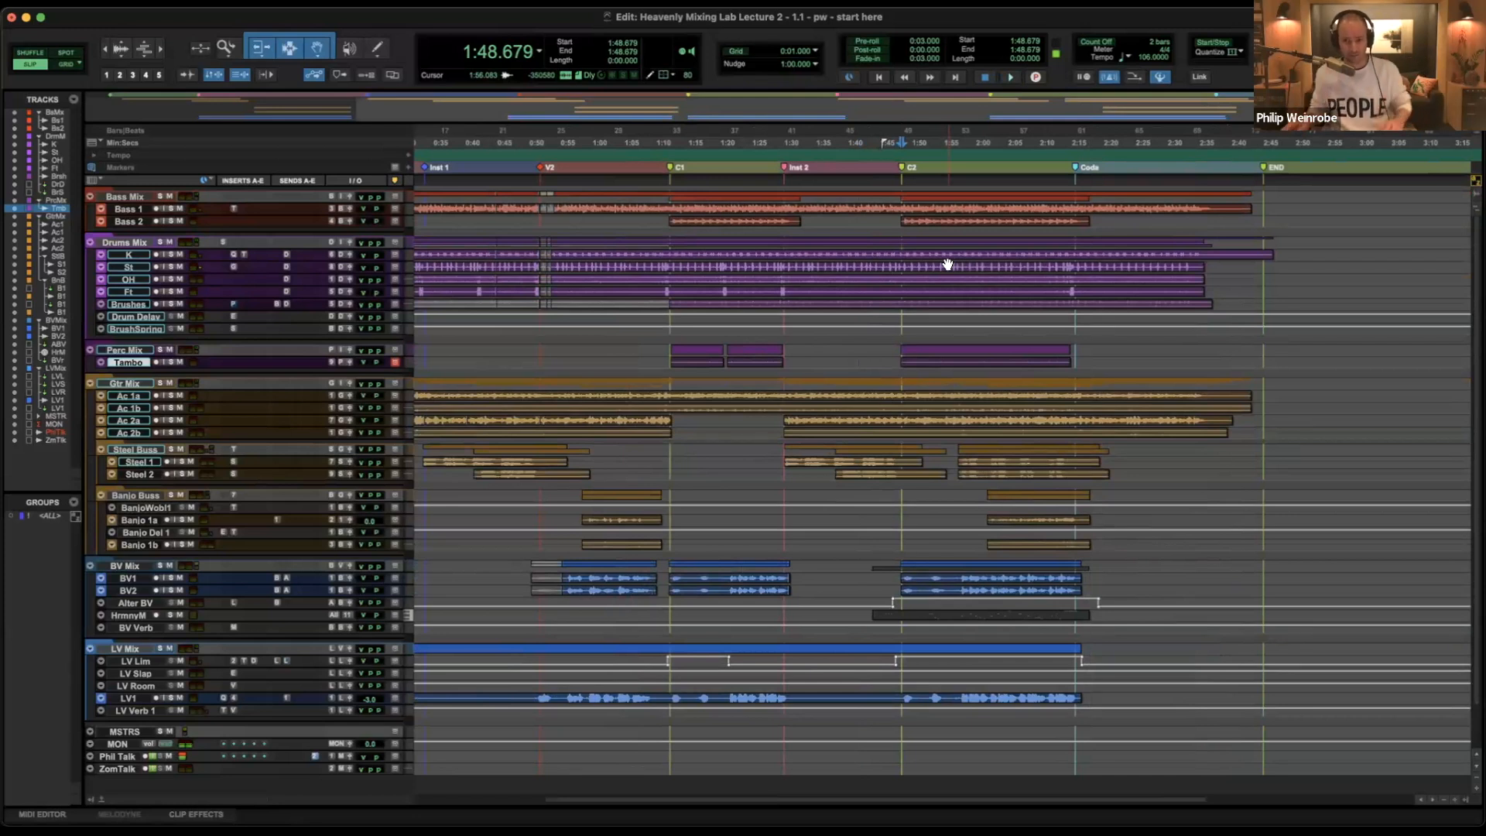
# Recall memory location 1, the START marker at 0:02.924, play the intro again, and stop.
pyautogui.click(1059, 252)
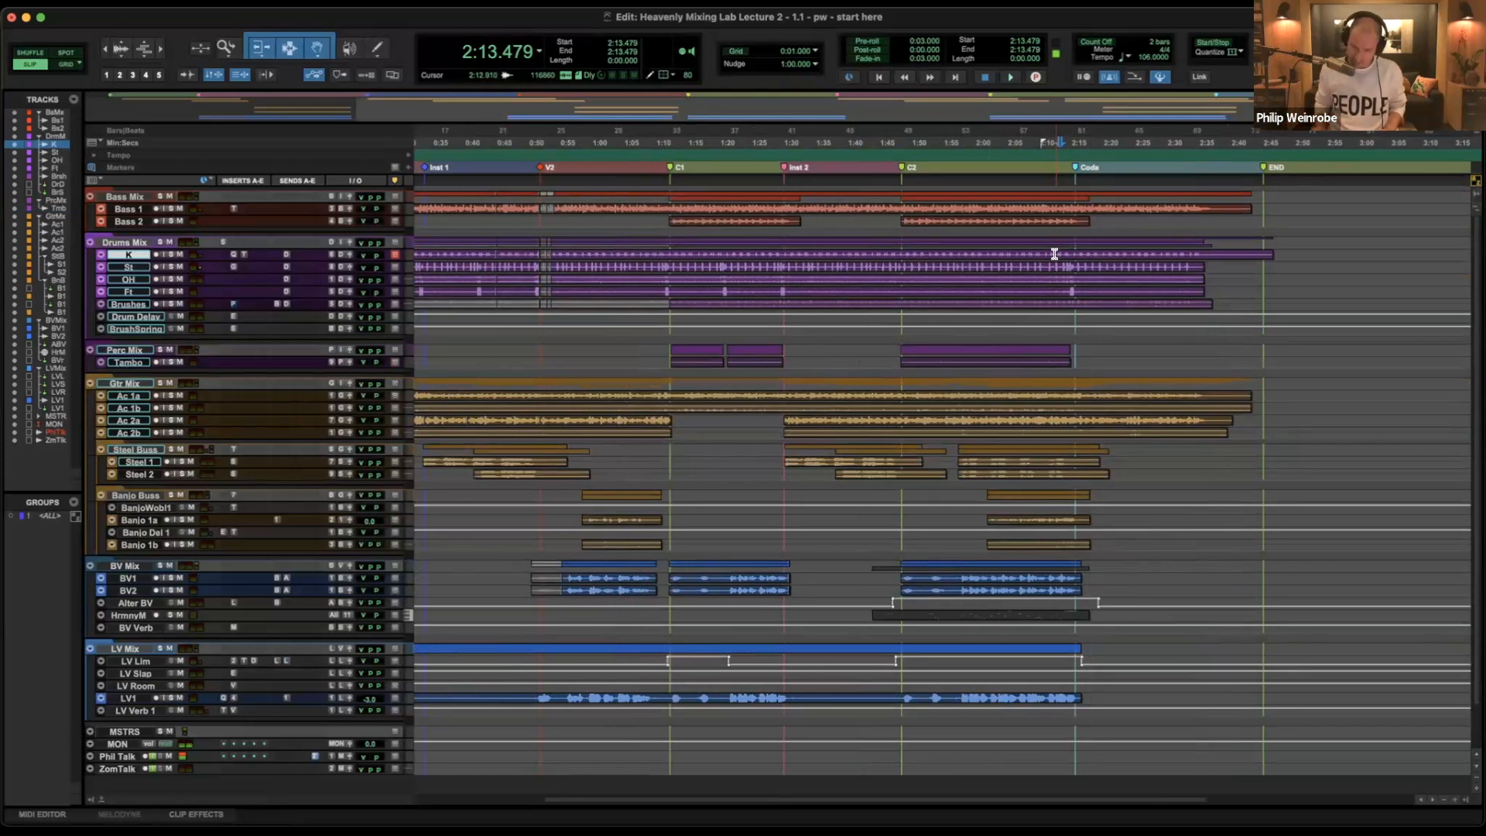
pyautogui.press('.')
pyautogui.press('1')
pyautogui.press('.')
pyautogui.press('space')
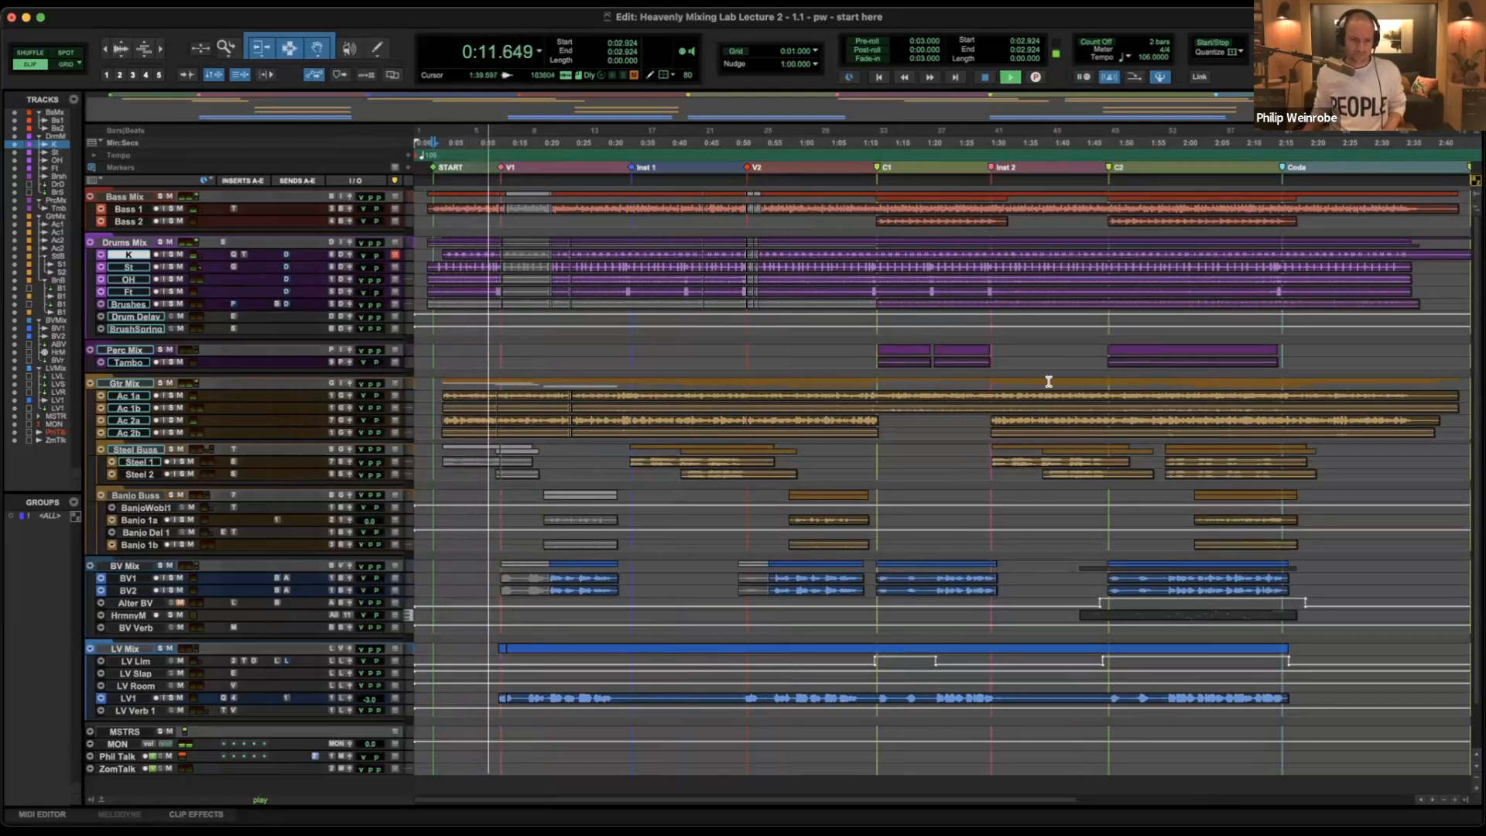
pyautogui.press('space')
# Recall memory location 8, the Coda marker at 2:15.849, play the coda to the song's end, and stop.
pyautogui.hscroll(5, 1049, 382)
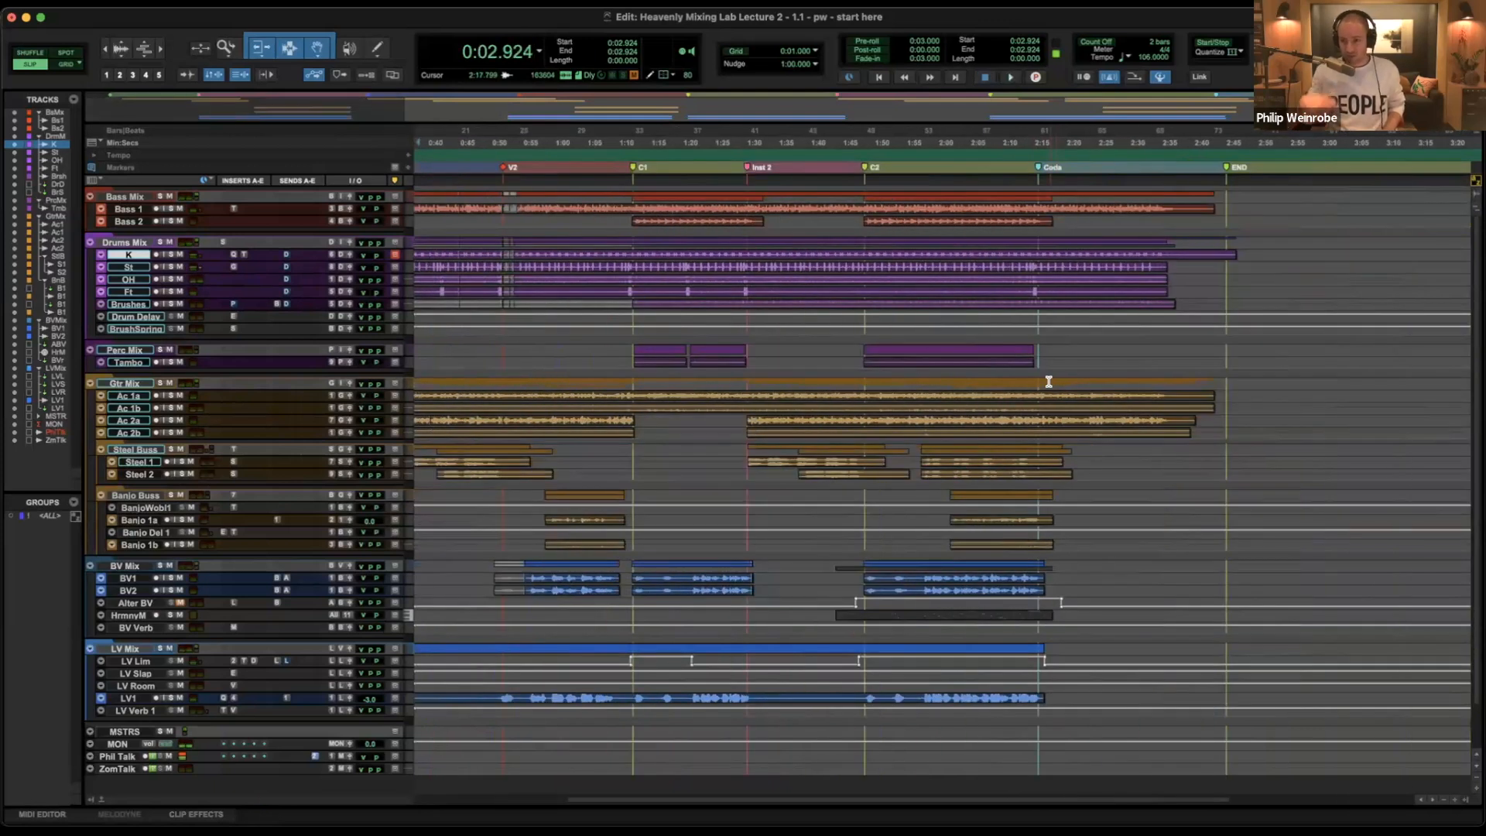
pyautogui.press('super+5')
pyautogui.press('.')
pyautogui.press('8')
pyautogui.press('.')
pyautogui.press('super+5')
pyautogui.press('space')
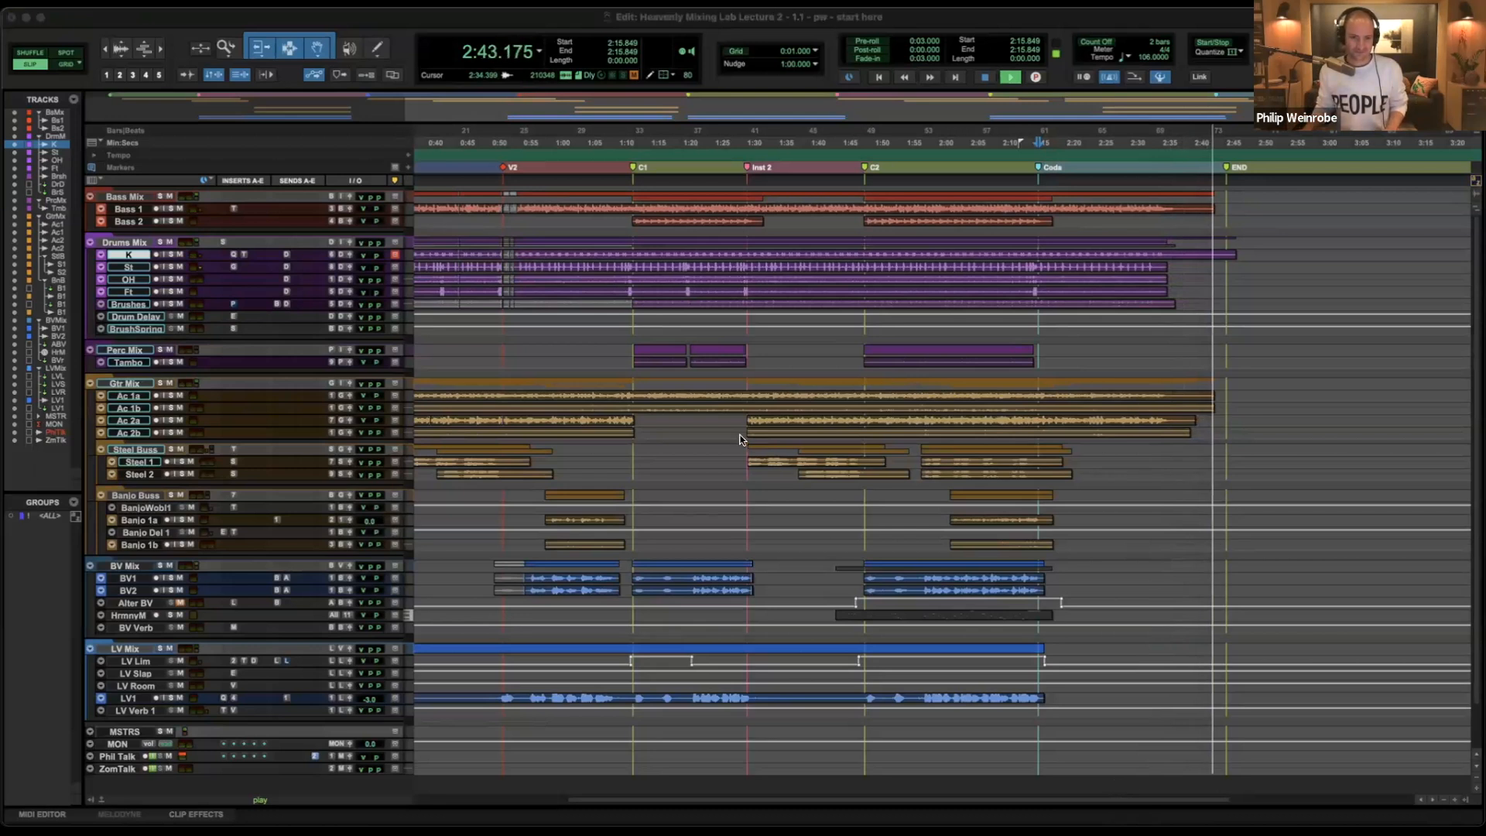
pyautogui.click(1130, 22)
pyautogui.press('space')
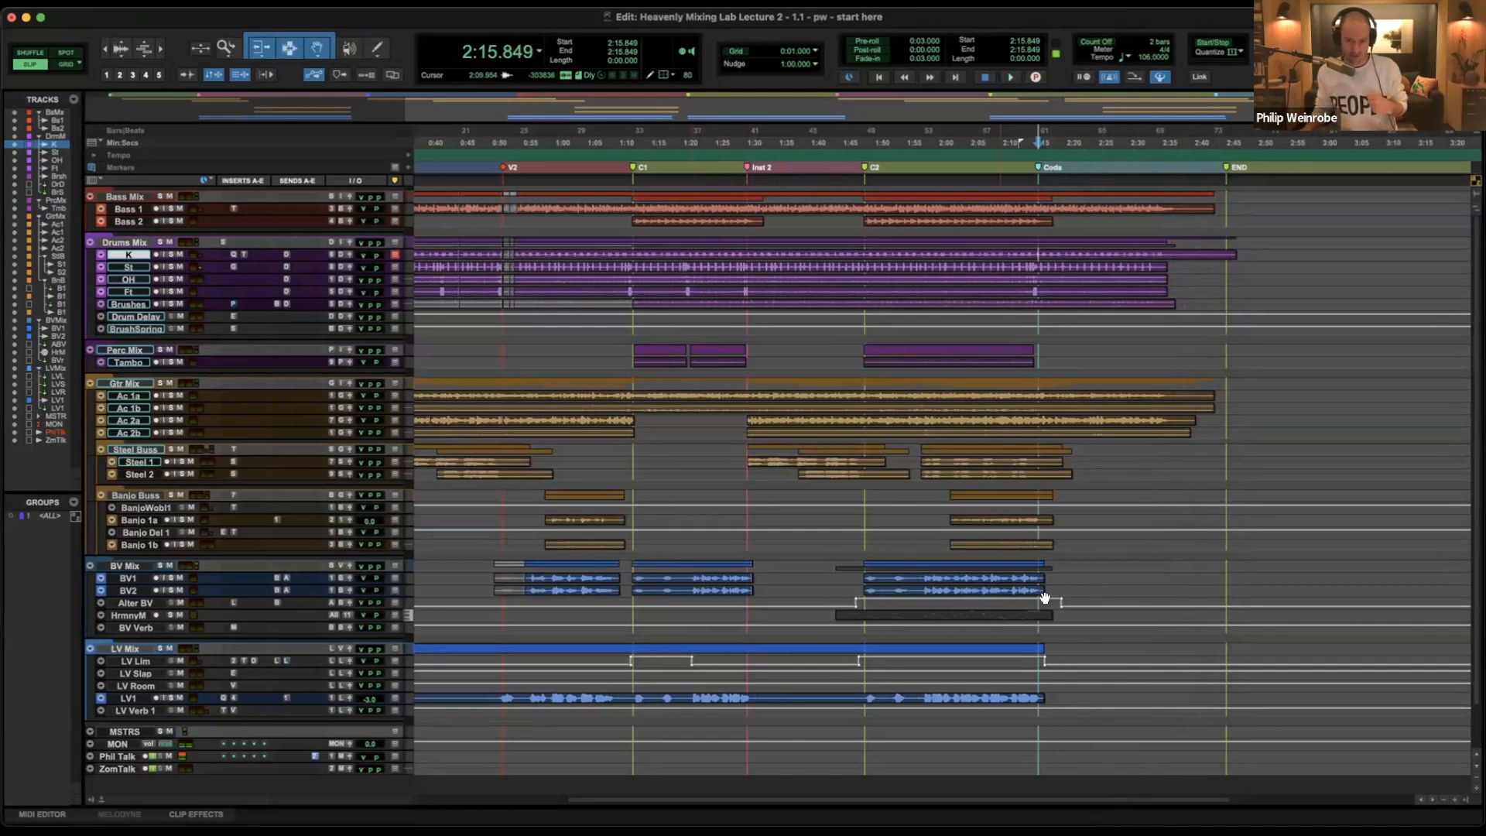
pyautogui.press('super+Tab')
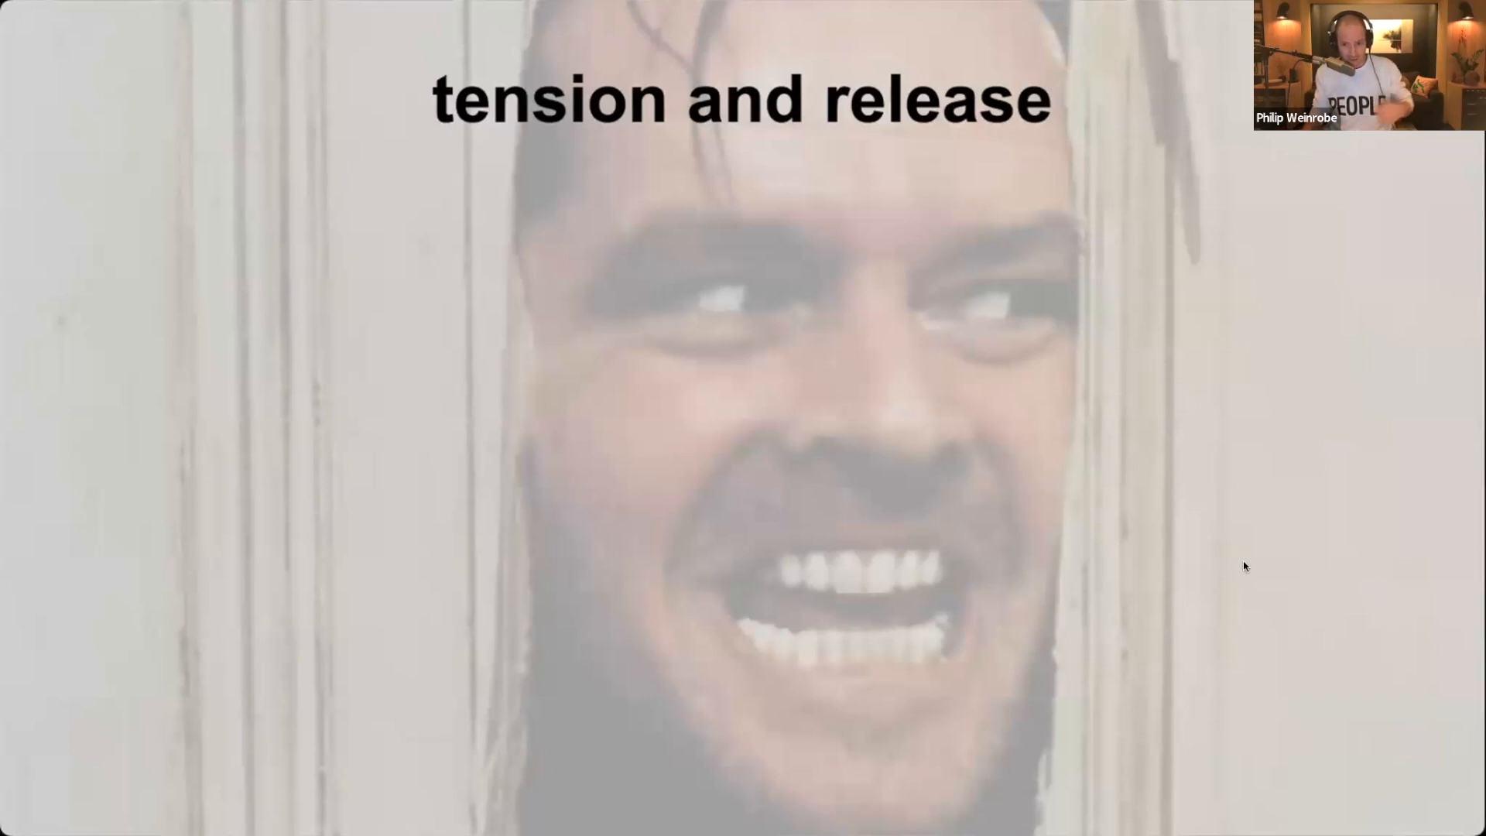
pyautogui.press('Right')
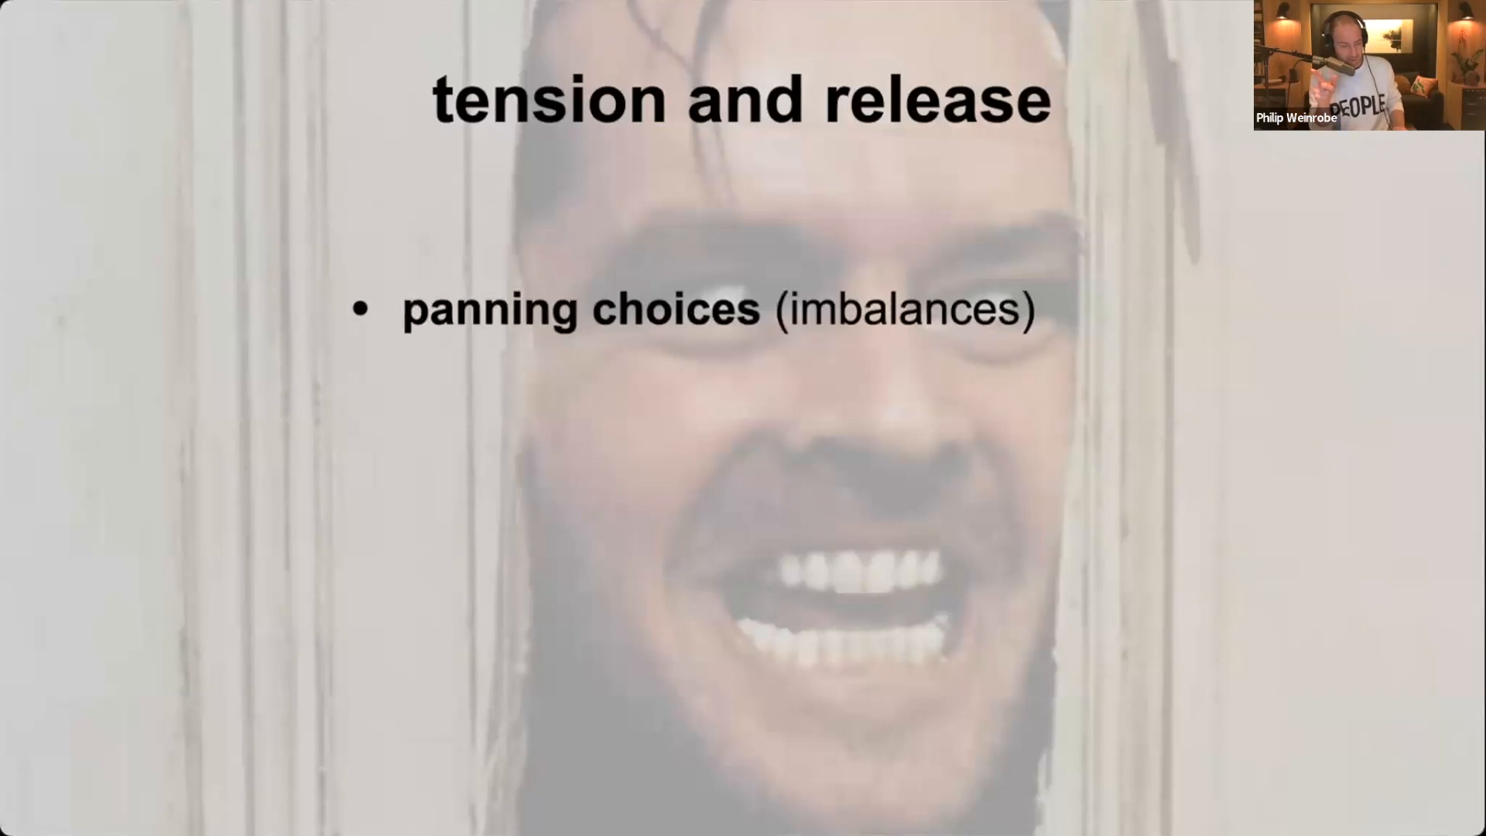
pyautogui.press('Right')
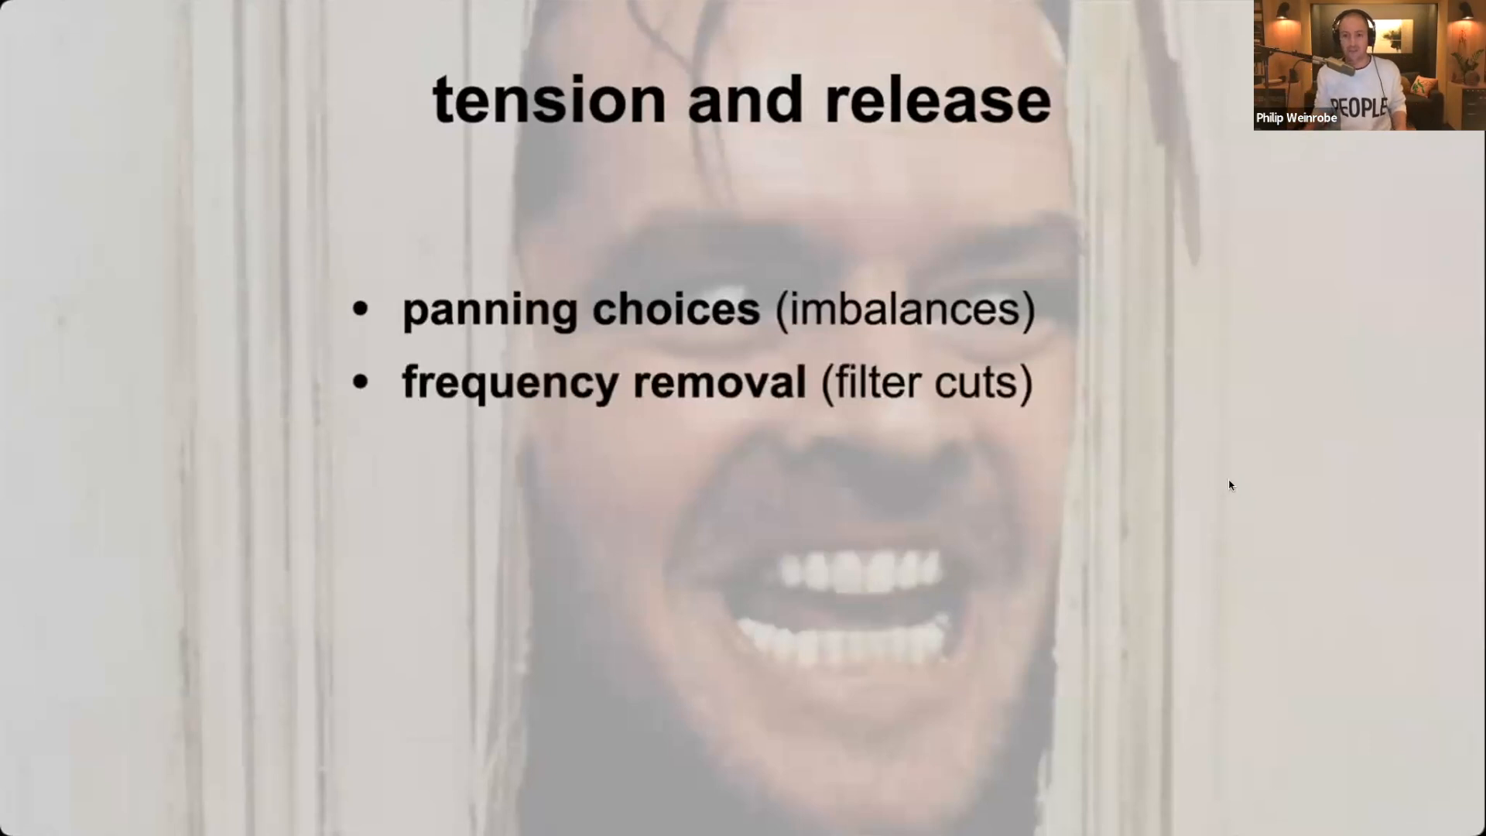
pyautogui.press('Right')
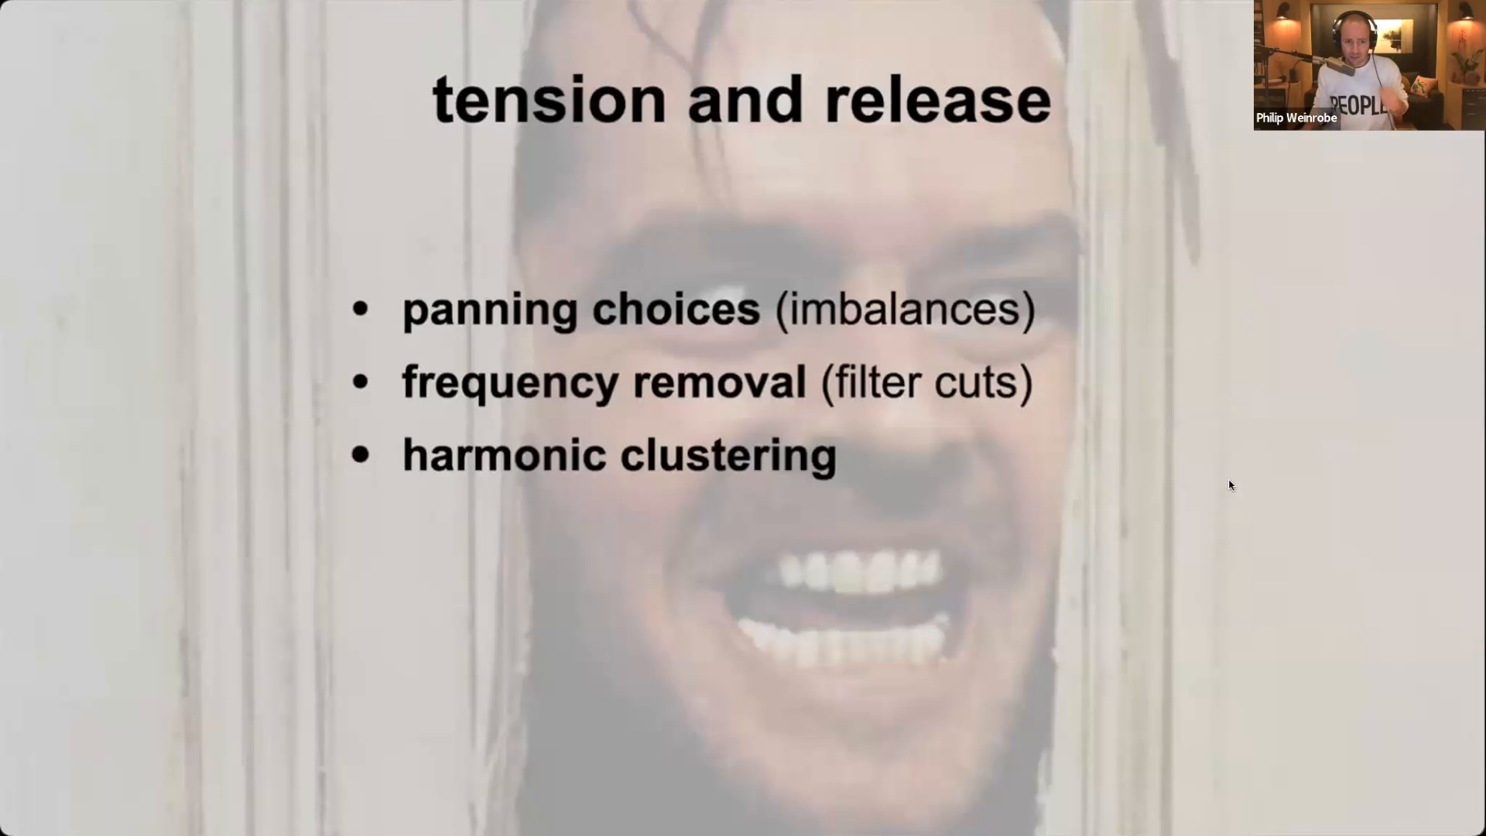
pyautogui.press('Right')
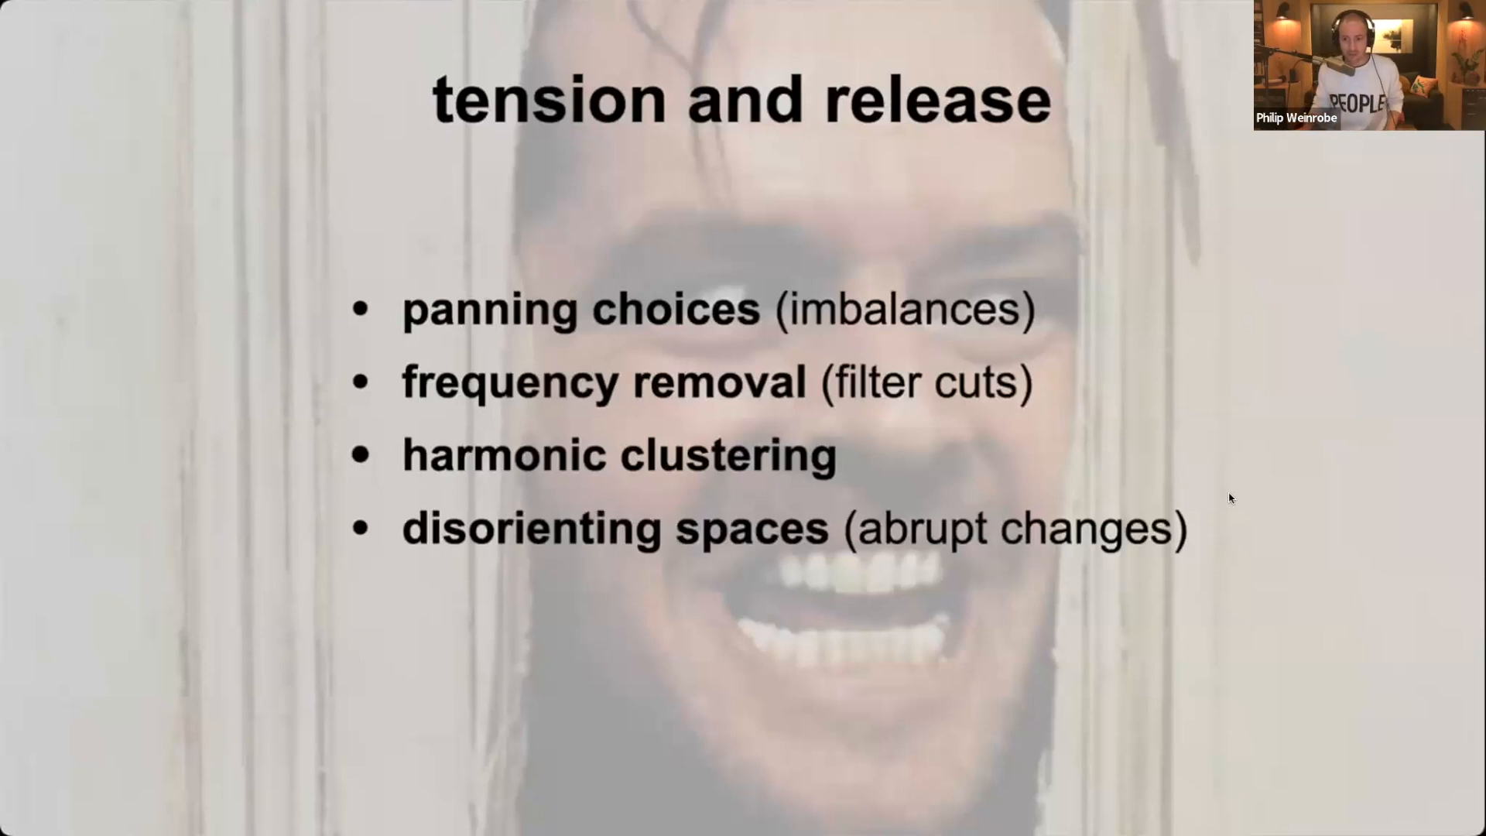
pyautogui.press('Right')
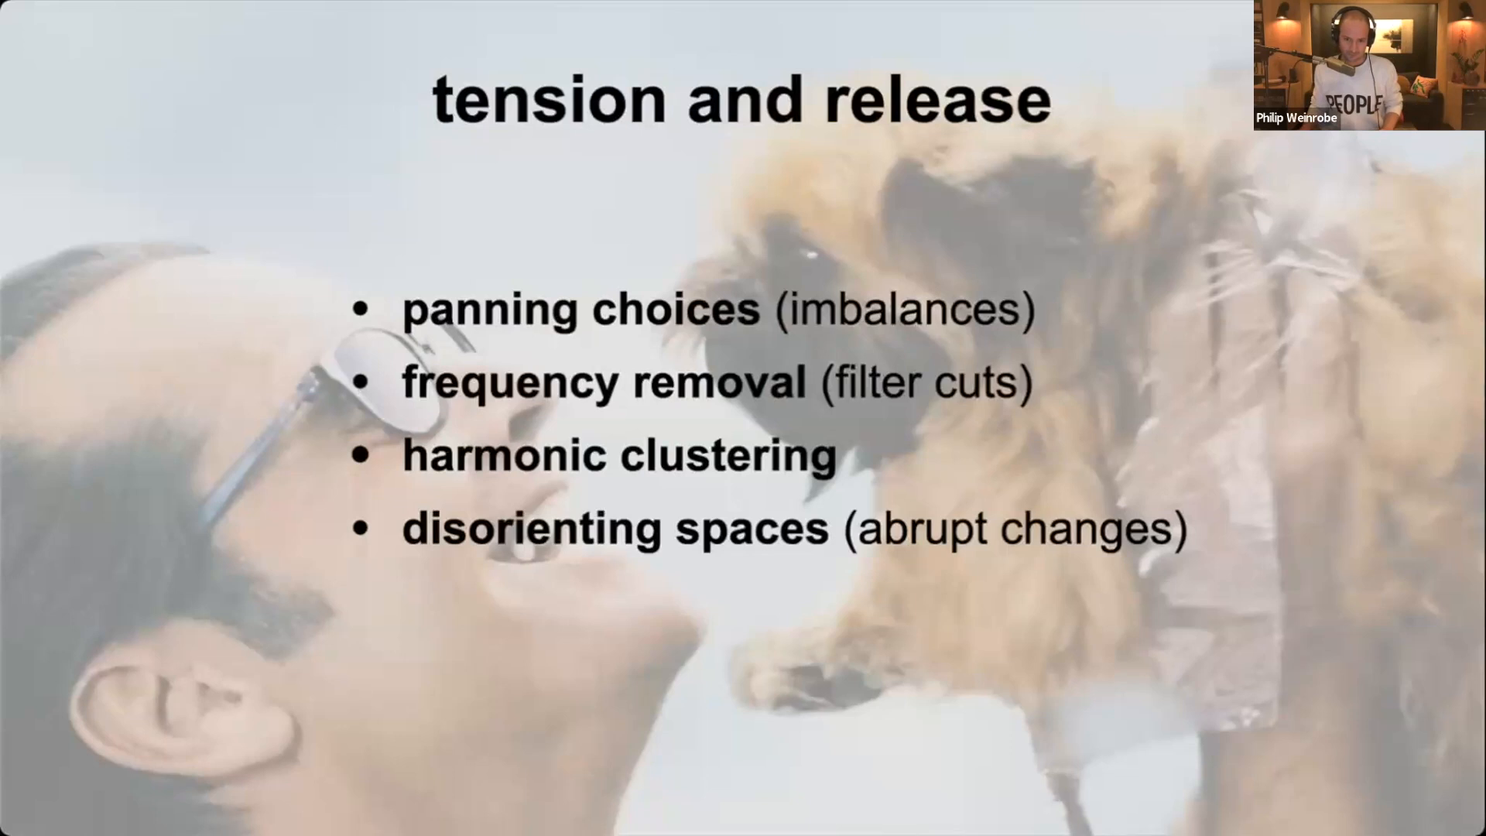
# Switch to Pro Tools, start from the START marker at 0:02.924, play the intro into the first verse, and stop.
pyautogui.press('super+Tab')
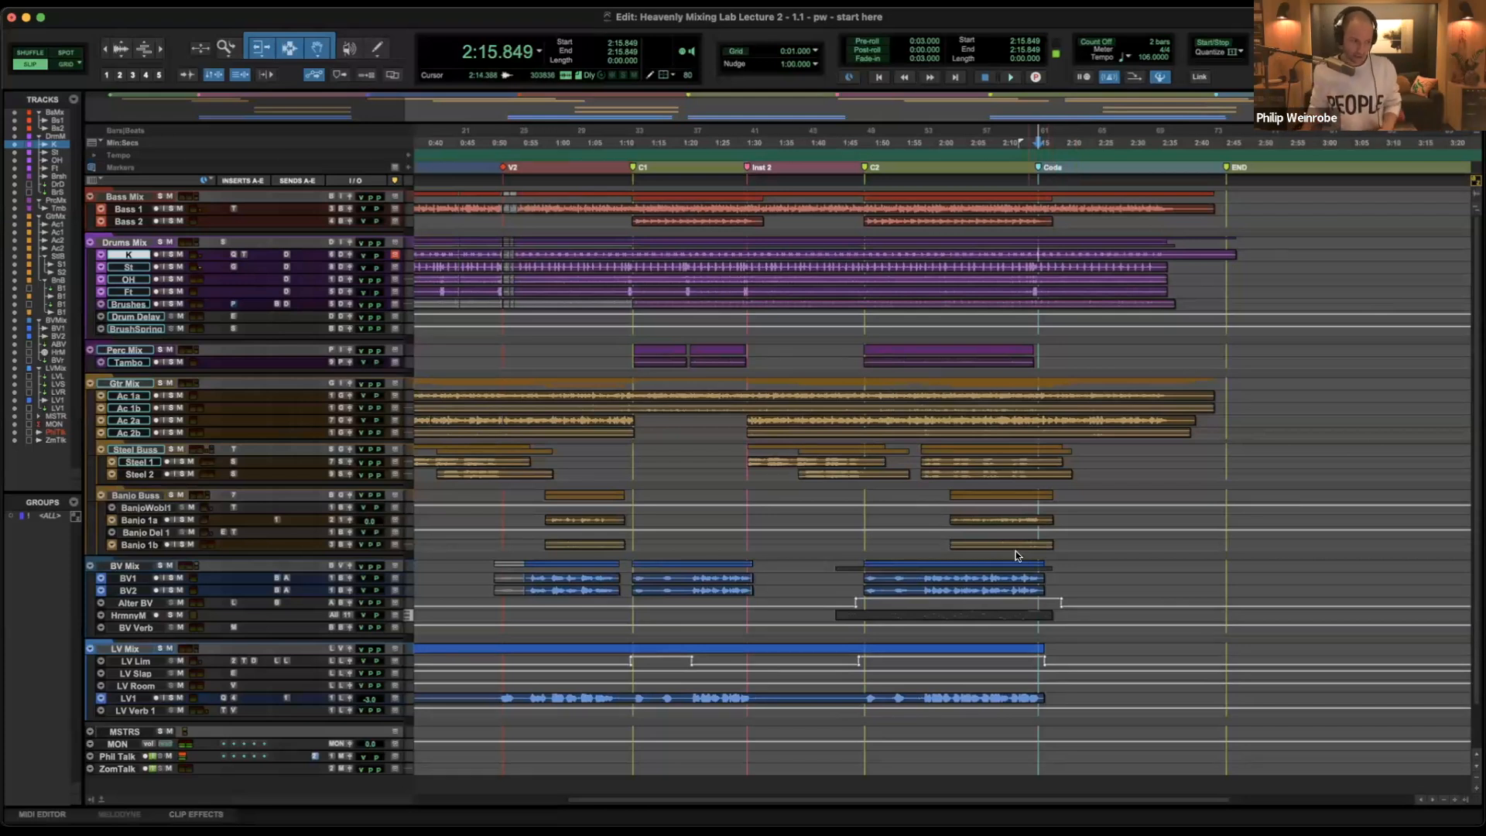
pyautogui.hscroll(-4, 1020, 562)
pyautogui.hscroll(-3, 1016, 555)
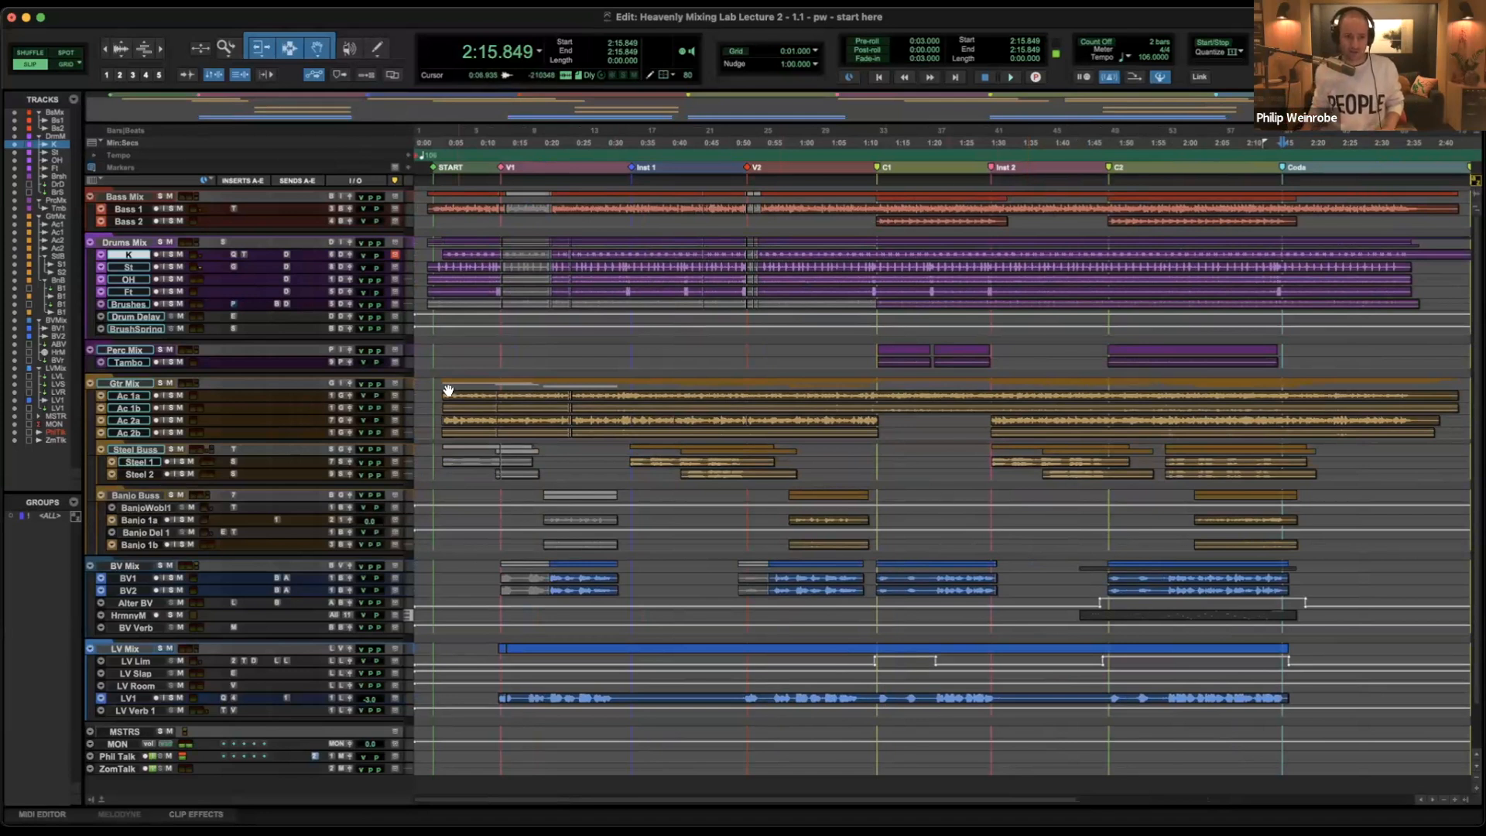
pyautogui.click(435, 169)
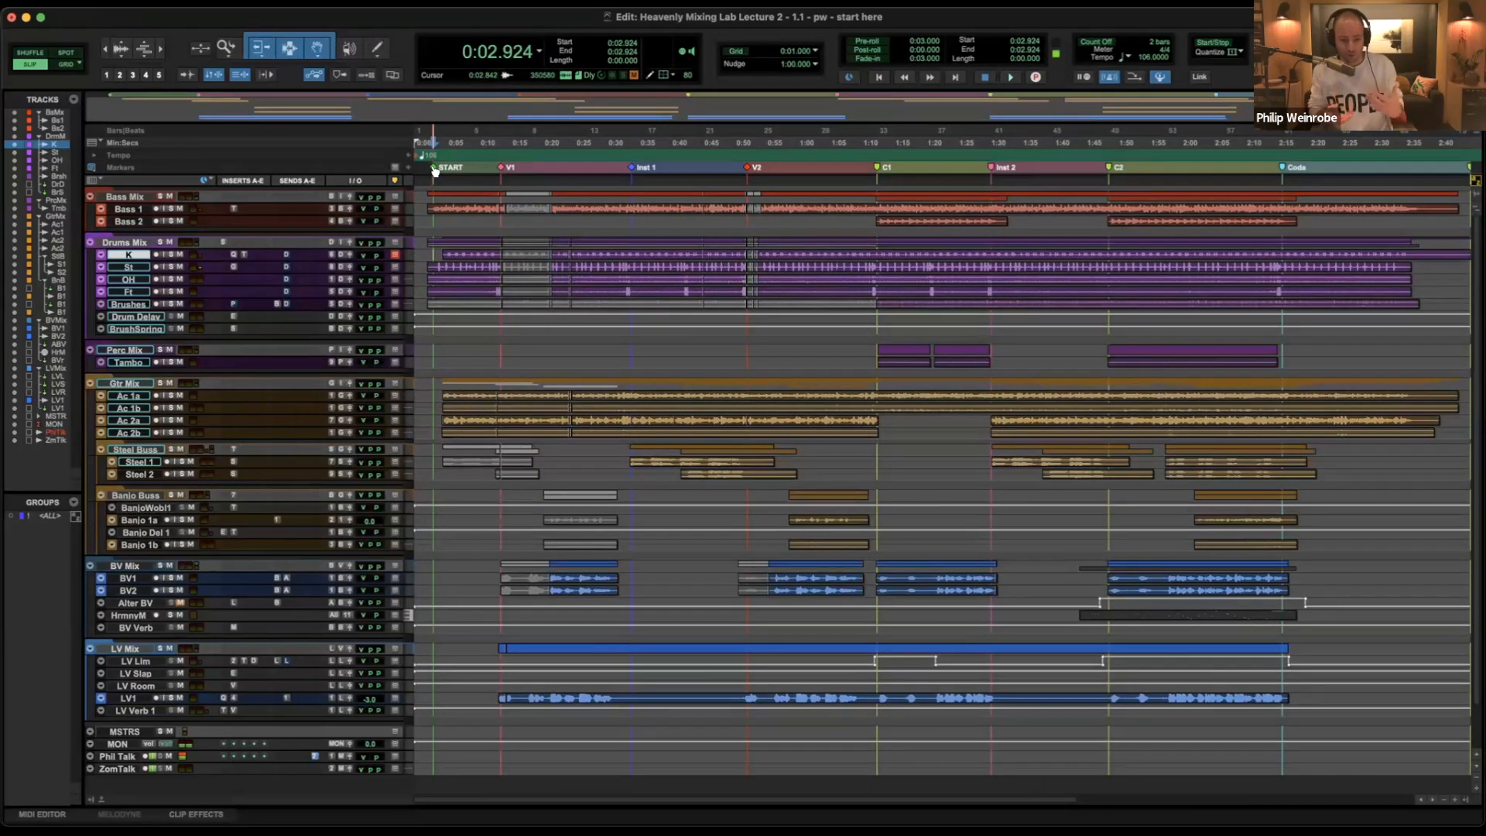
pyautogui.press('space')
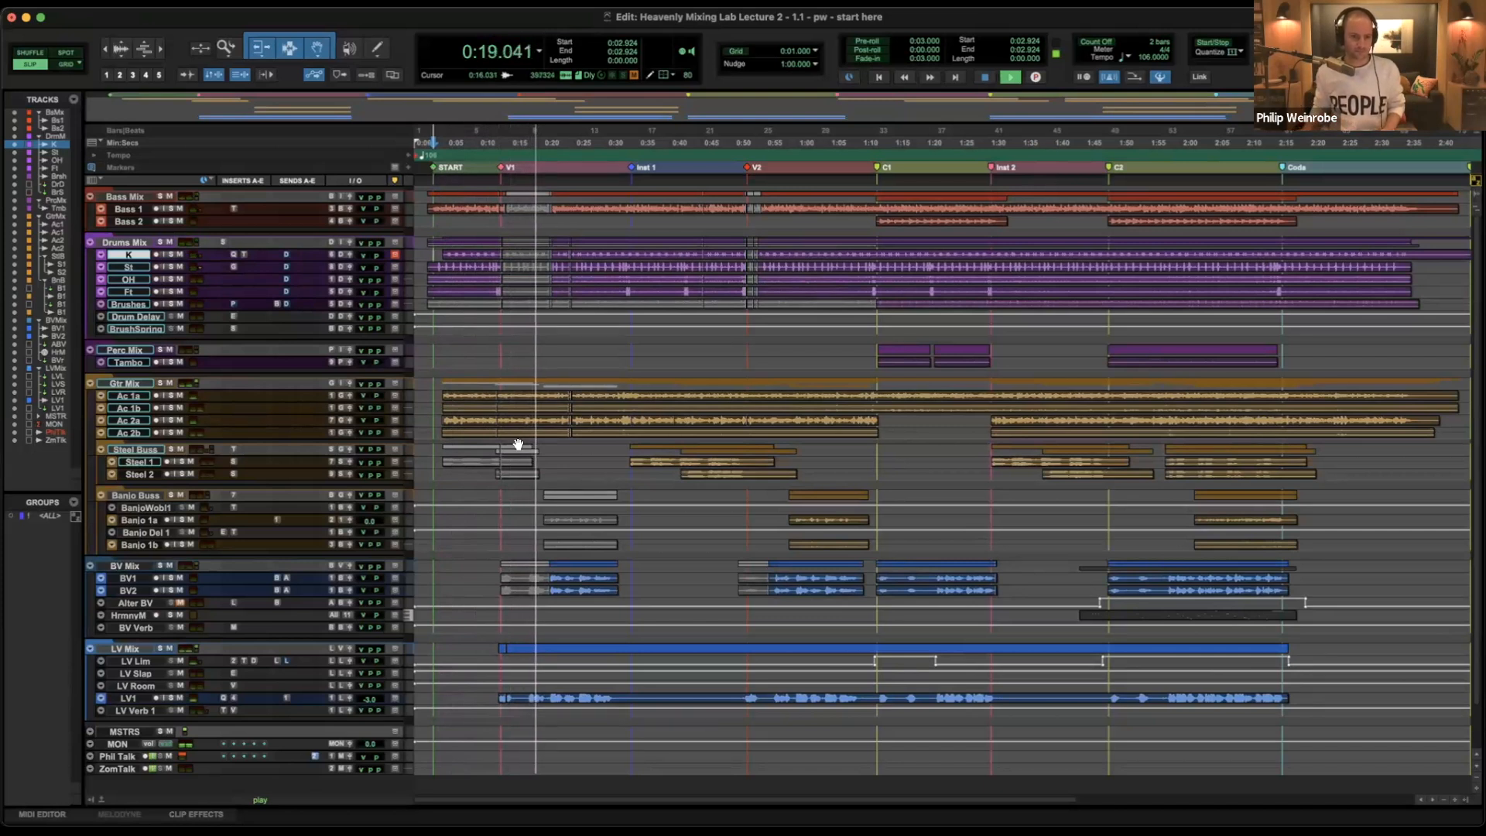
pyautogui.press('space')
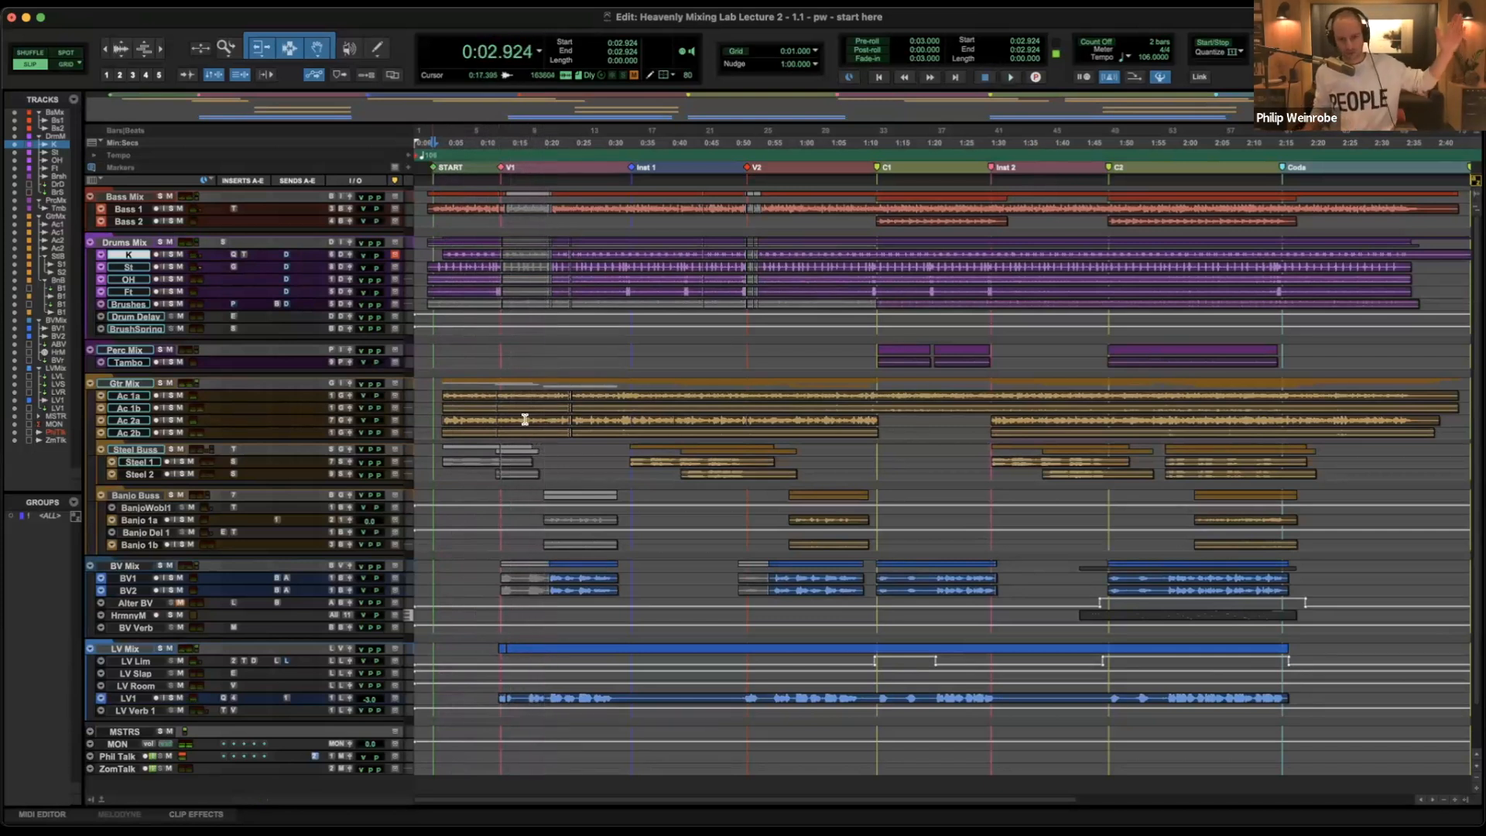
# Select the Ac 2a and Ac 2b clips spanning V1, from 0:12.964 to 0:33.540, and create an edit group for the two tracks.
pyautogui.click(525, 420)
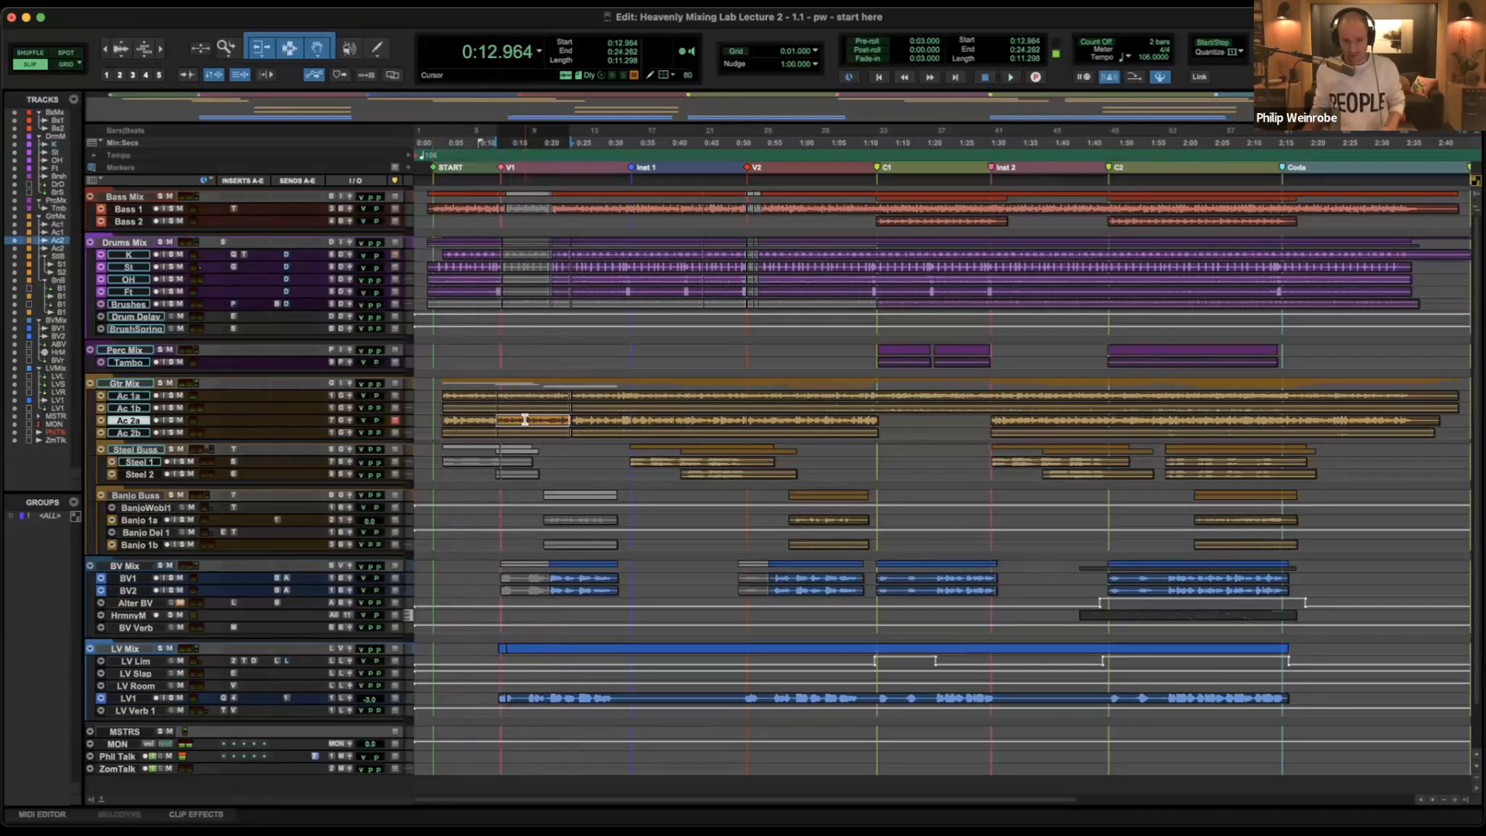
pyautogui.keyDown('shift'); pyautogui.click(625, 427); pyautogui.keyUp('shift')
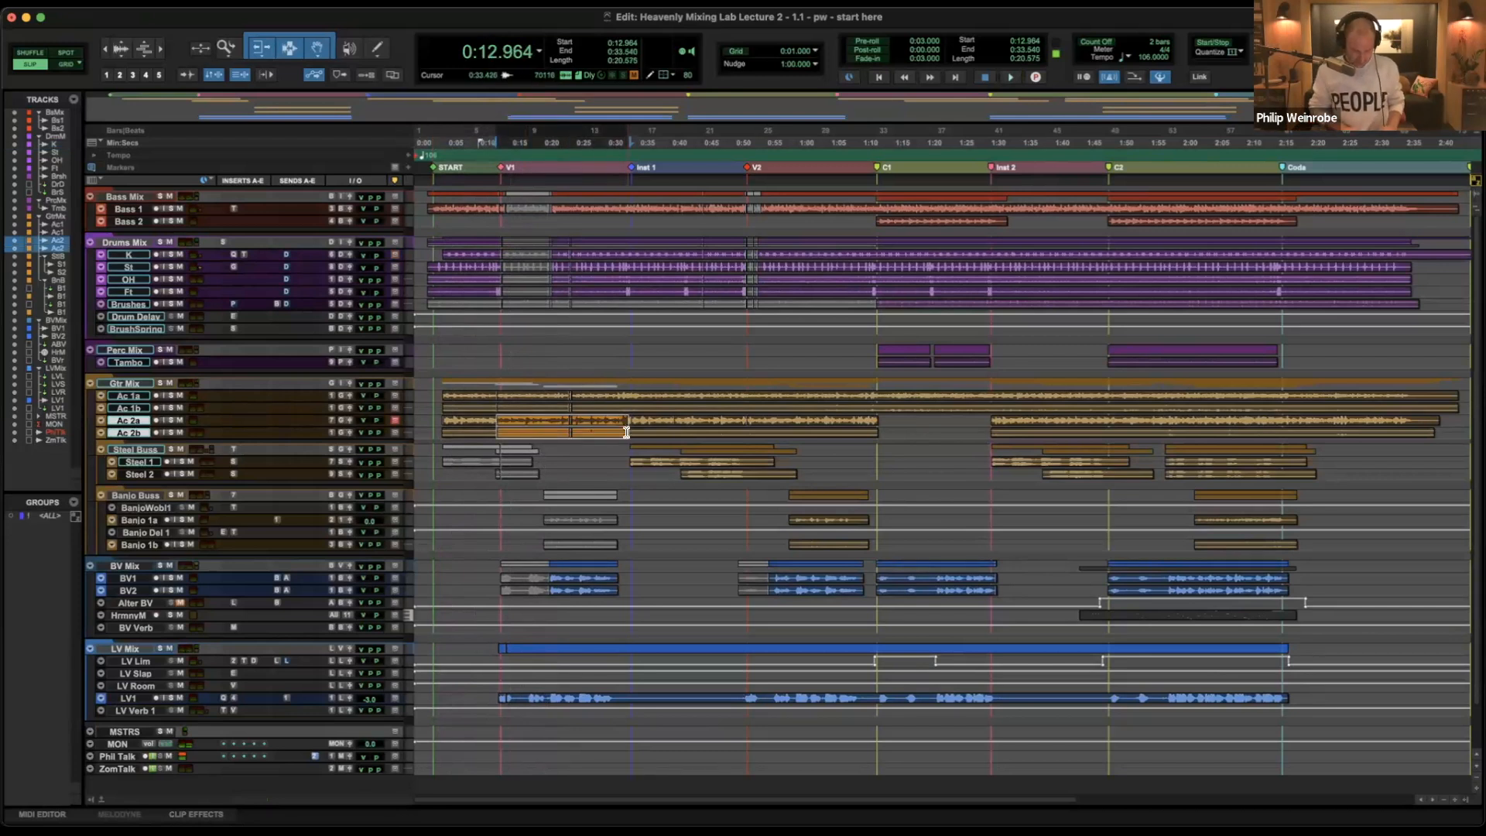
pyautogui.press('super+g')
pyautogui.press('Return')
pyautogui.press('ctrl+alt+super+Up')
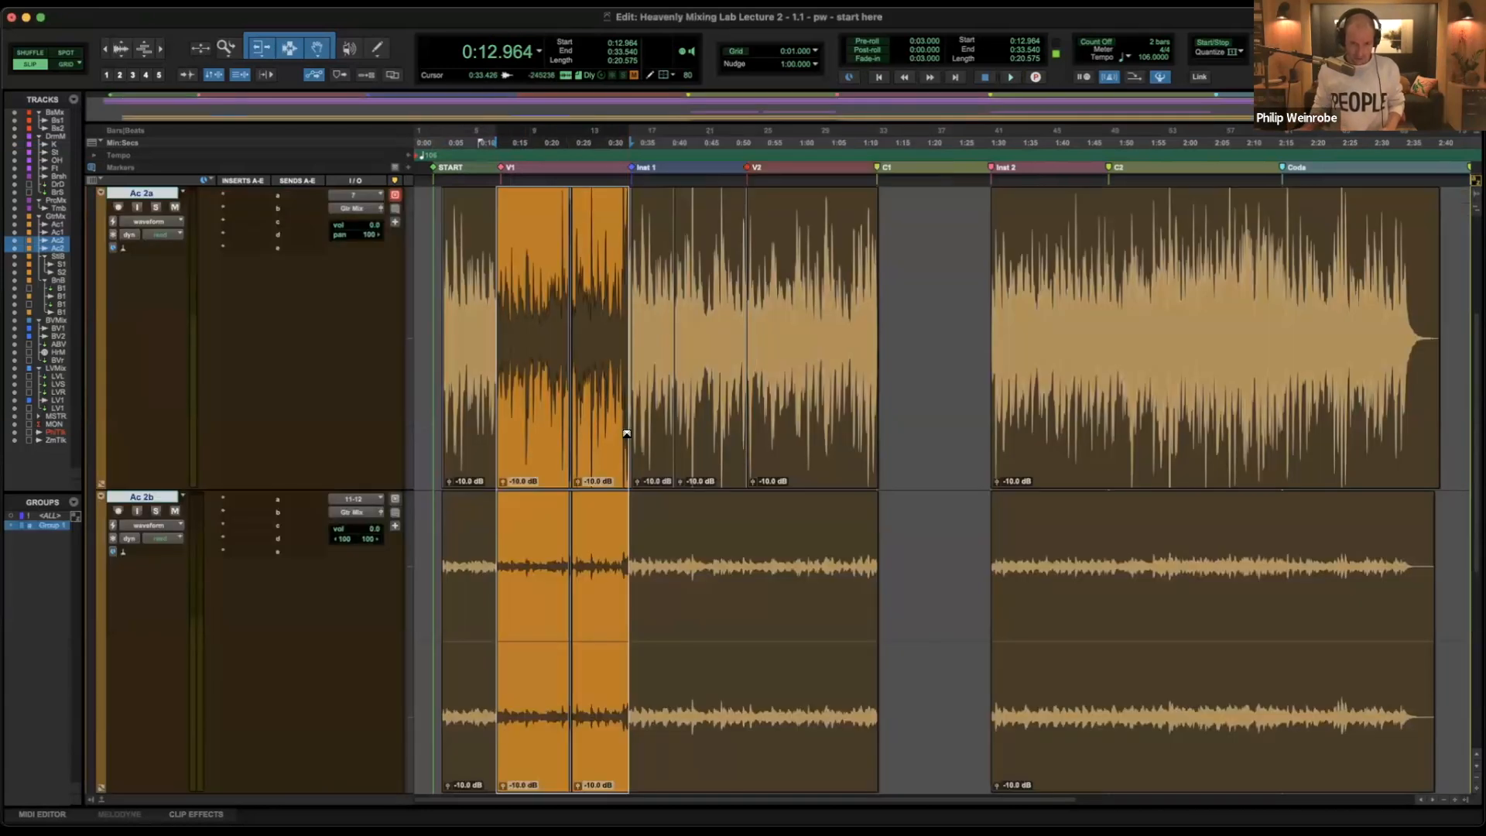
pyautogui.hotkey('alt', 'f')
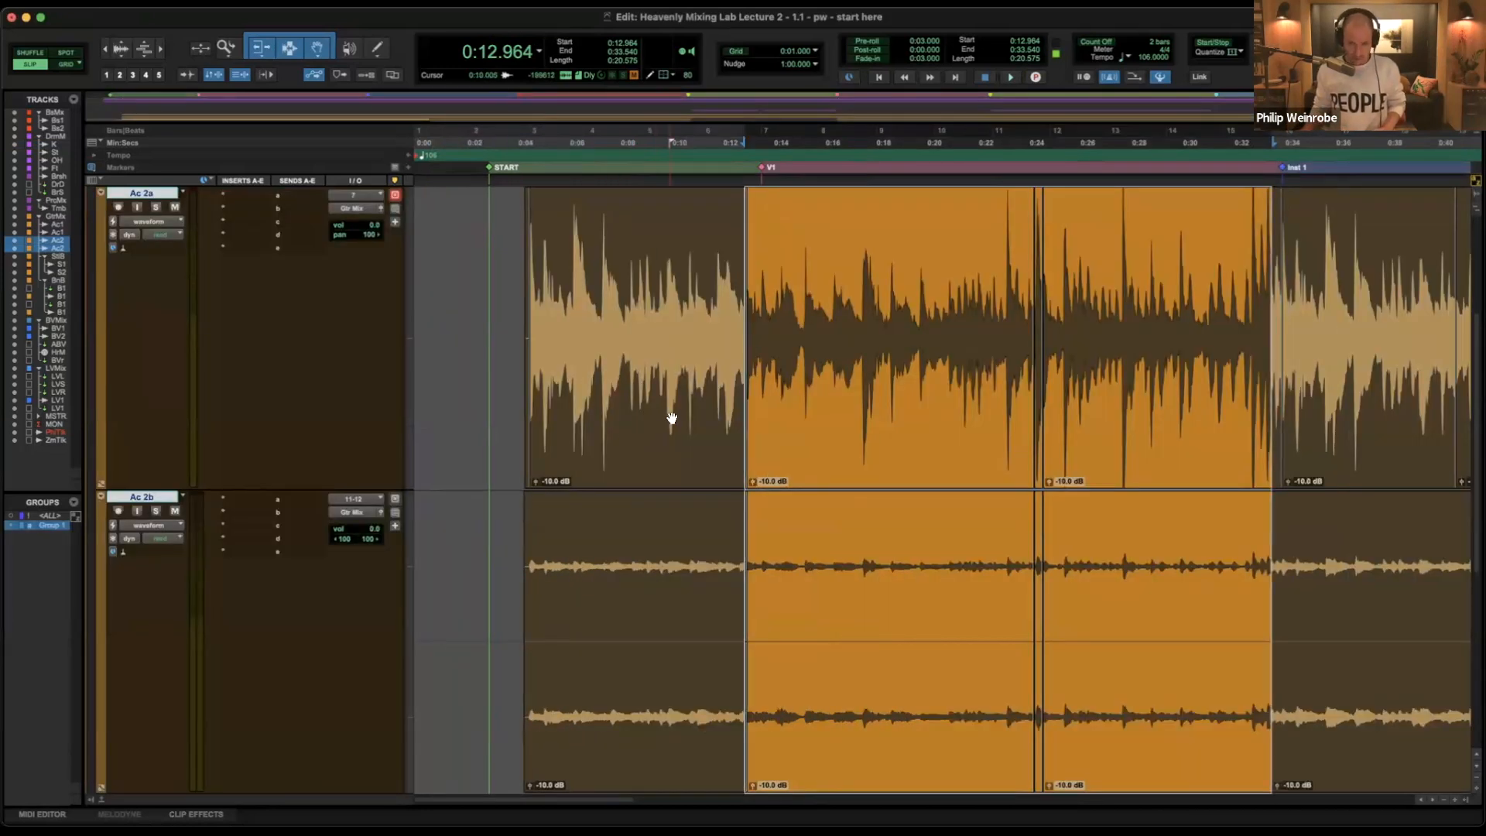
# Mute both grouped Ac 2a and Ac 2b clips across the first verse.
pyautogui.doubleClick(855, 297)
pyautogui.keyDown('shift'); pyautogui.doubleClick(1142, 294); pyautogui.keyUp('shift')
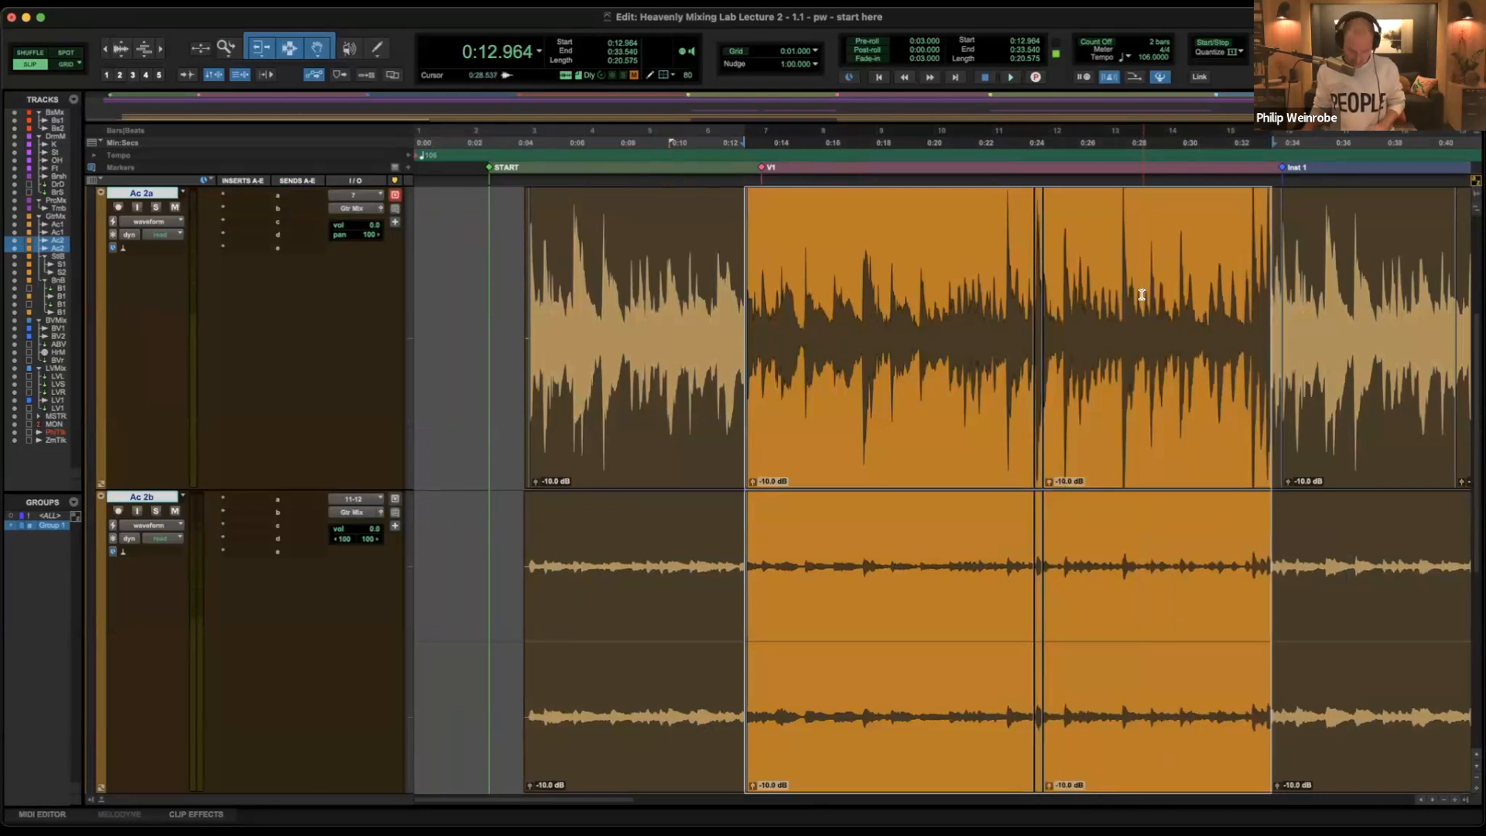
pyautogui.press('super+m')
# Split the muted Ac 2a and Ac 2b clips at the V1 marker and briefly audition from 0:12.472.
pyautogui.press('t')
pyautogui.press('t')
pyautogui.press('t')
pyautogui.press('t')
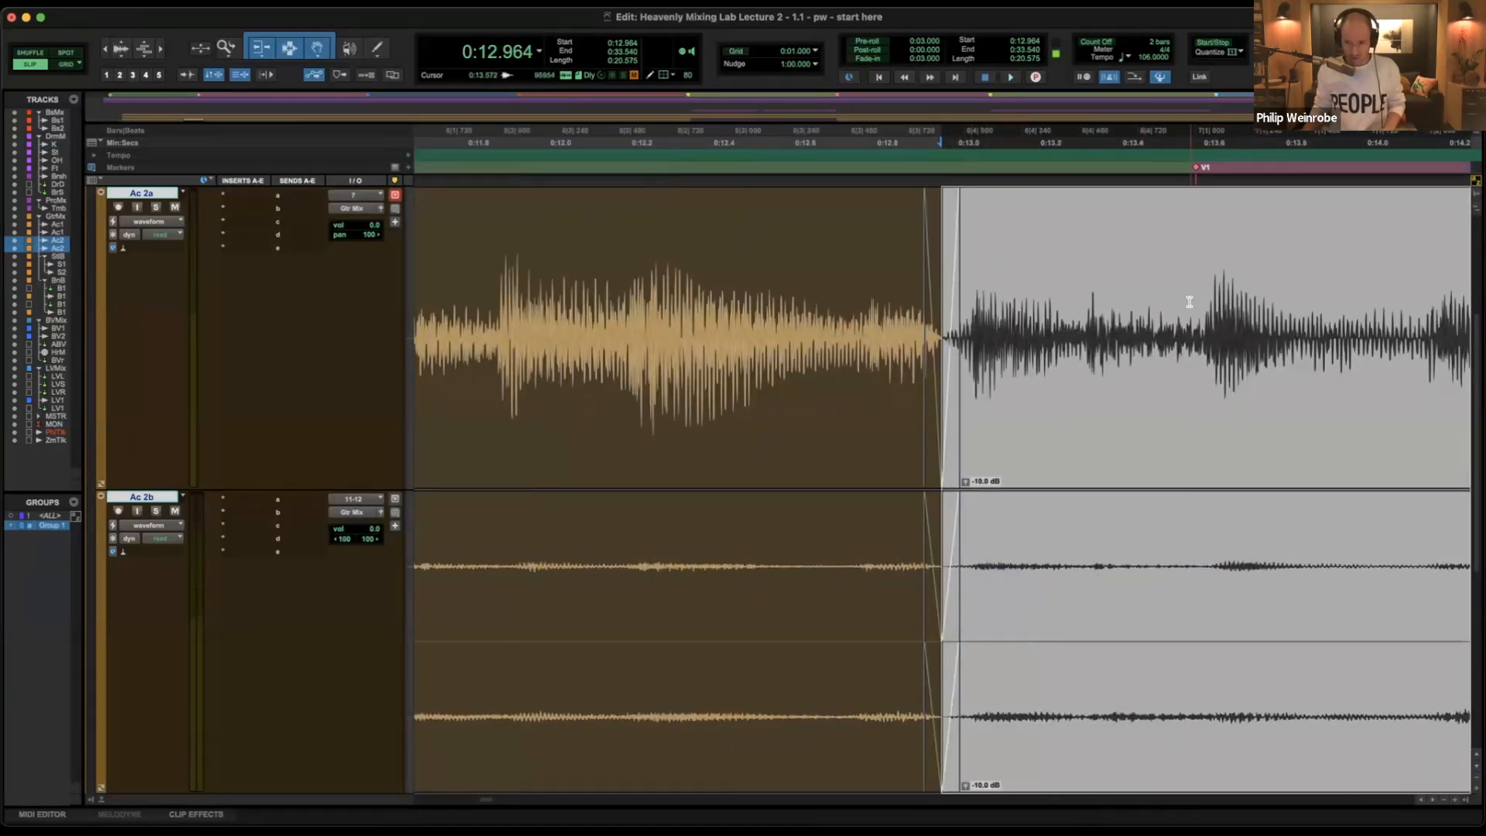
pyautogui.click(1195, 299)
pyautogui.press('b')
pyautogui.click(748, 298)
pyautogui.click(740, 297)
pyautogui.press('space')
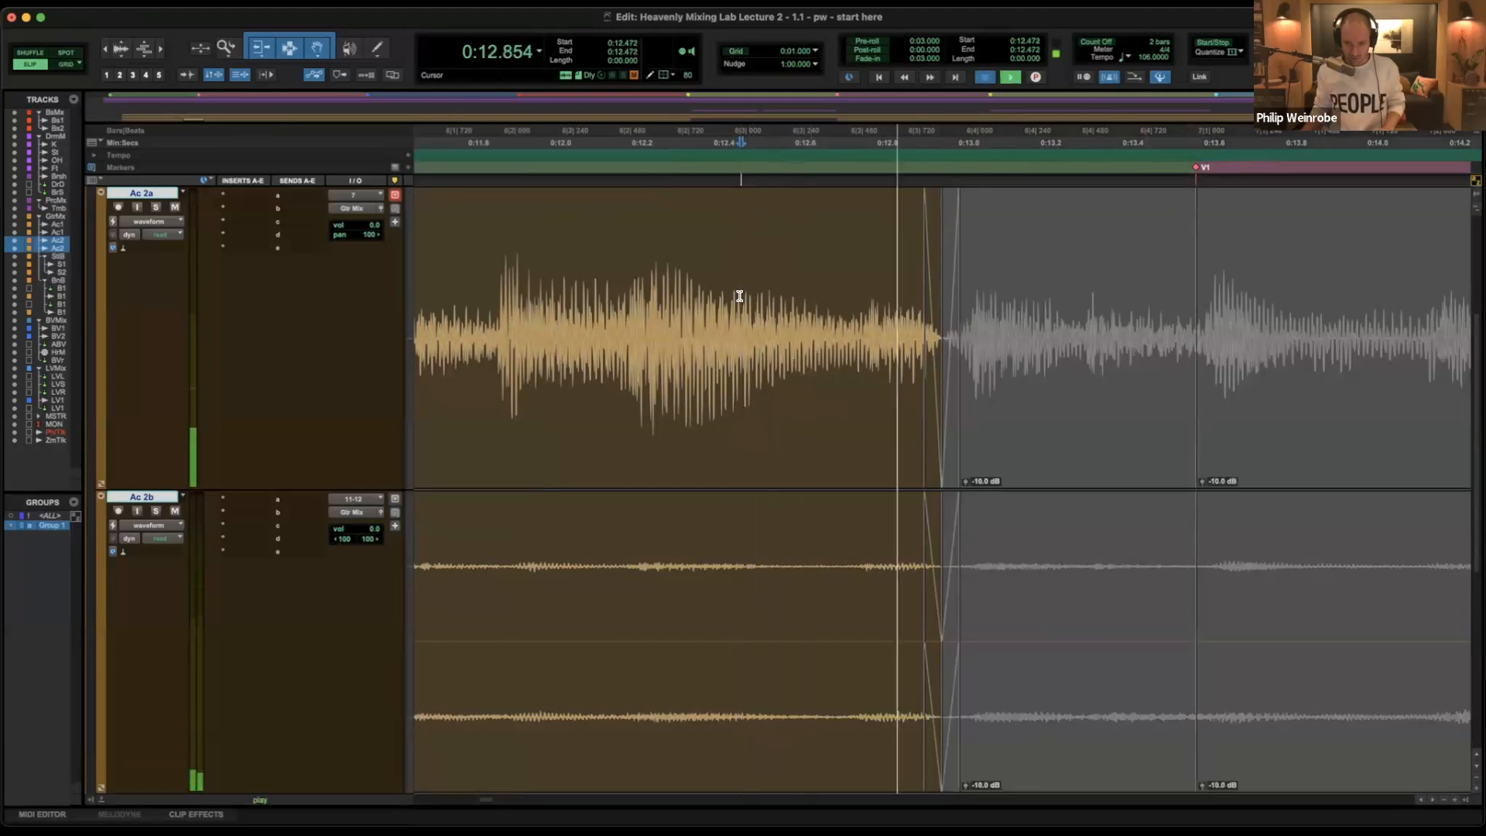
pyautogui.press('space')
# Unmute the Ac 2a and Ac 2b segment before V1 and add a short crossfade at the split.
pyautogui.doubleClick(1082, 287)
pyautogui.press('super+m')
pyautogui.moveTo(1197, 478); pyautogui.dragTo(1188, 474)
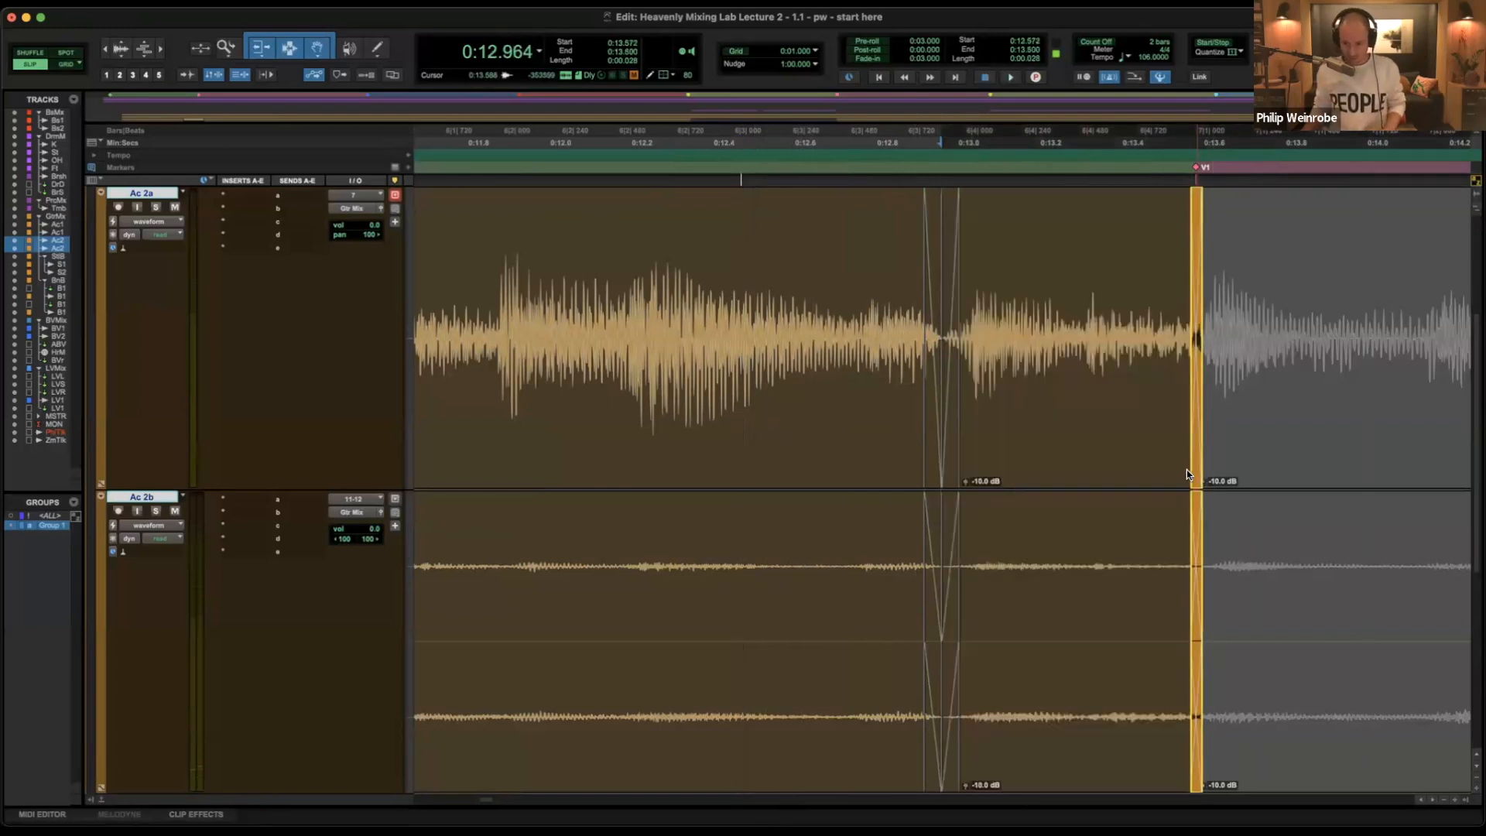
# Extend the start of the unmuted Ac 2a and Ac 2b segment before Inst 1 back to 0:32.765.
pyautogui.press('r')
pyautogui.press('r')
pyautogui.press('r')
pyautogui.press('r')
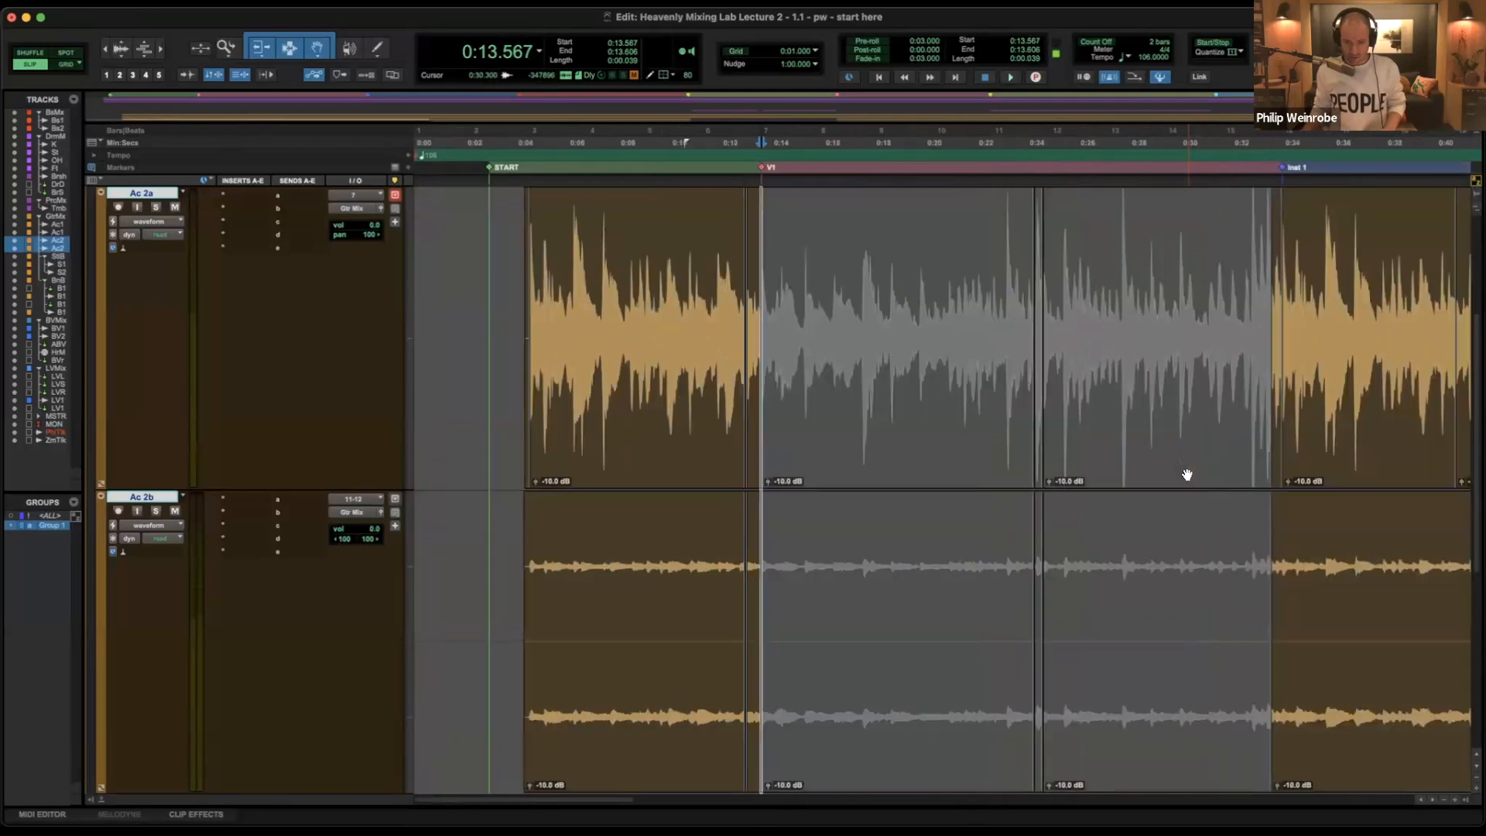
pyautogui.doubleClick(1314, 291)
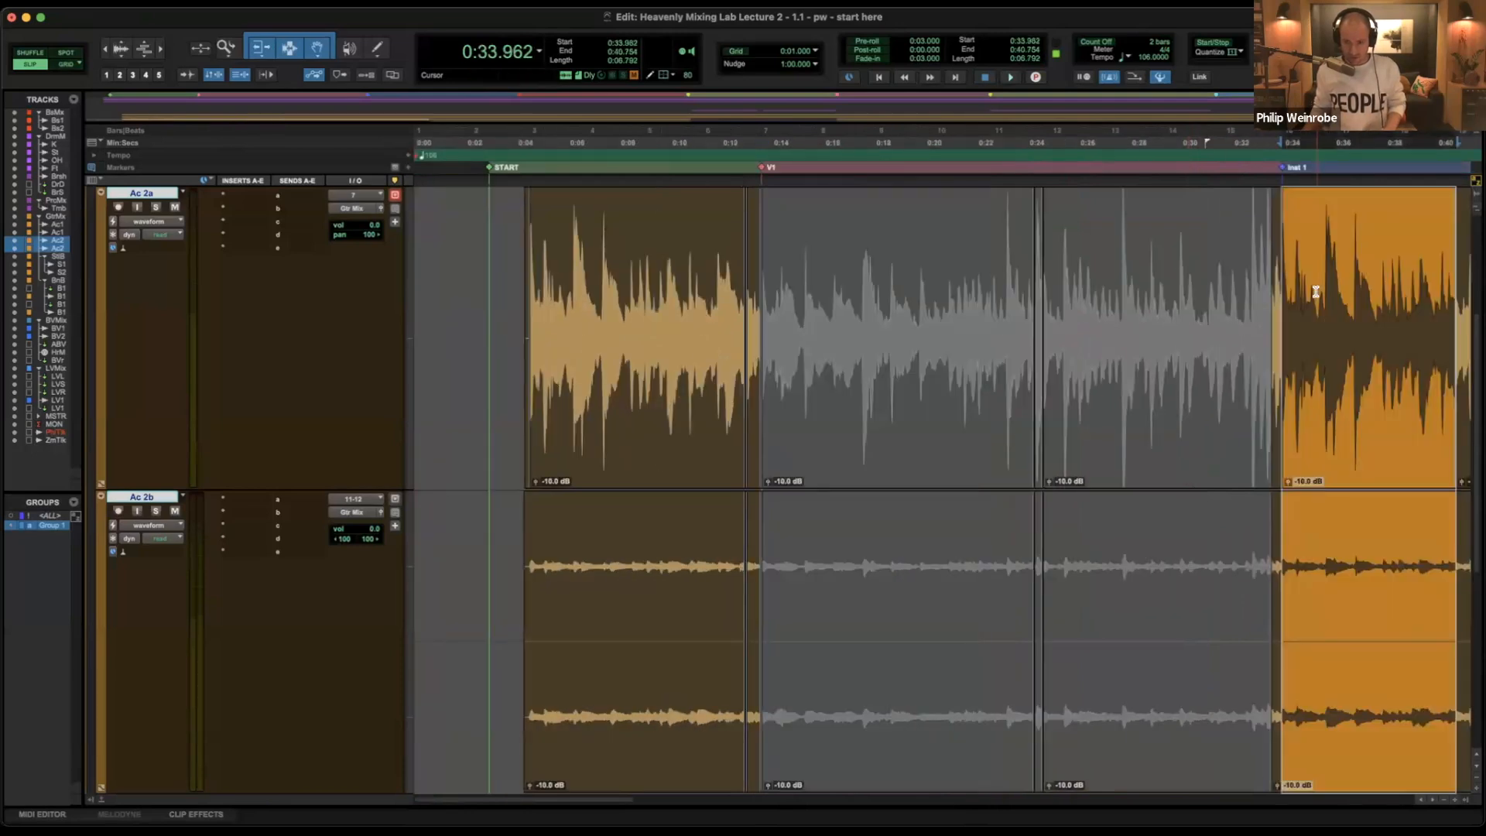
pyautogui.press('t')
pyautogui.press('t')
pyautogui.press('t')
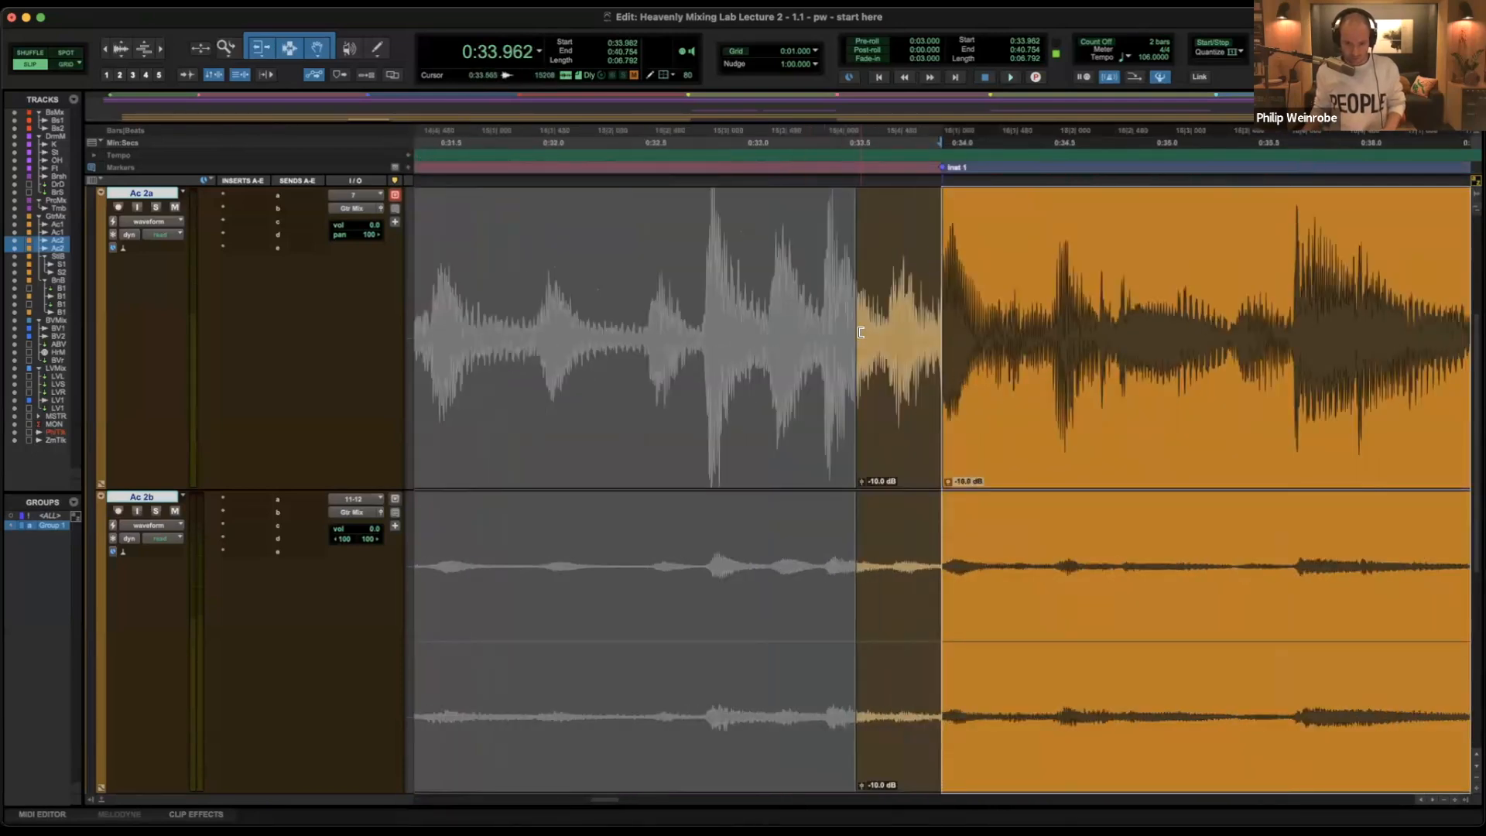
pyautogui.moveTo(861, 333); pyautogui.dragTo(699, 357)
pyautogui.click(801, 286)
# Lower the clip gain of the Ac 2a and Ac 2b segment leading into Inst 1 to -15.0 dB.
pyautogui.doubleClick(843, 288)
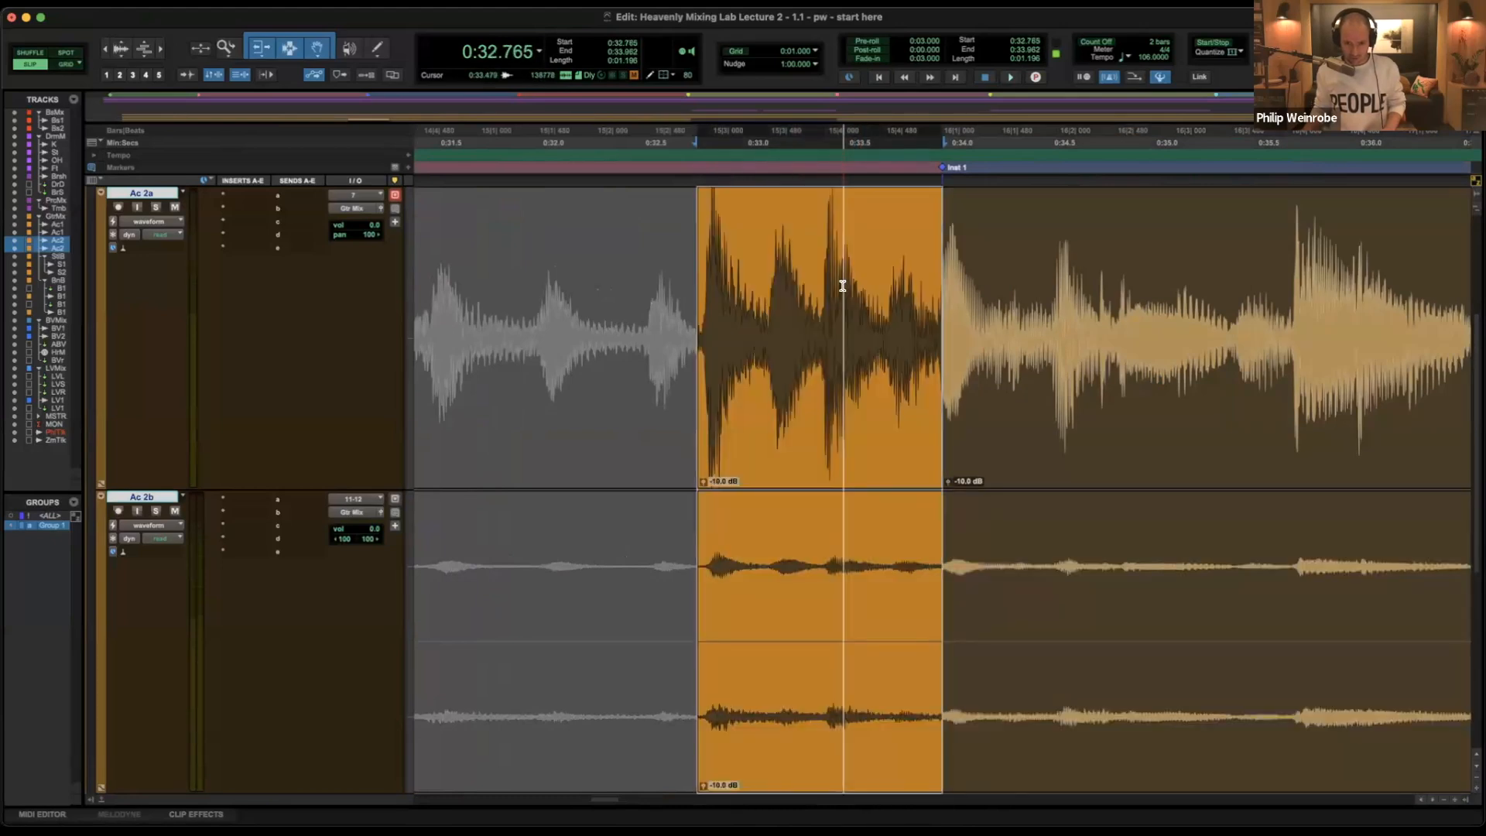
pyautogui.hotkey('ctrl', 'shift', 'Down')
pyautogui.hotkey('ctrl', 'shift', 'Down')
pyautogui.hotkey('ctrl', 'shift', 'Down')
pyautogui.hotkey('ctrl', 'shift', 'Down')
pyautogui.hotkey('ctrl', 'shift', 'Down')
pyautogui.hotkey('ctrl', 'shift', 'Down')
pyautogui.hotkey('ctrl', 'shift', 'Down')
pyautogui.hotkey('ctrl', 'shift', 'Down')
pyautogui.hotkey('ctrl', 'shift', 'Down')
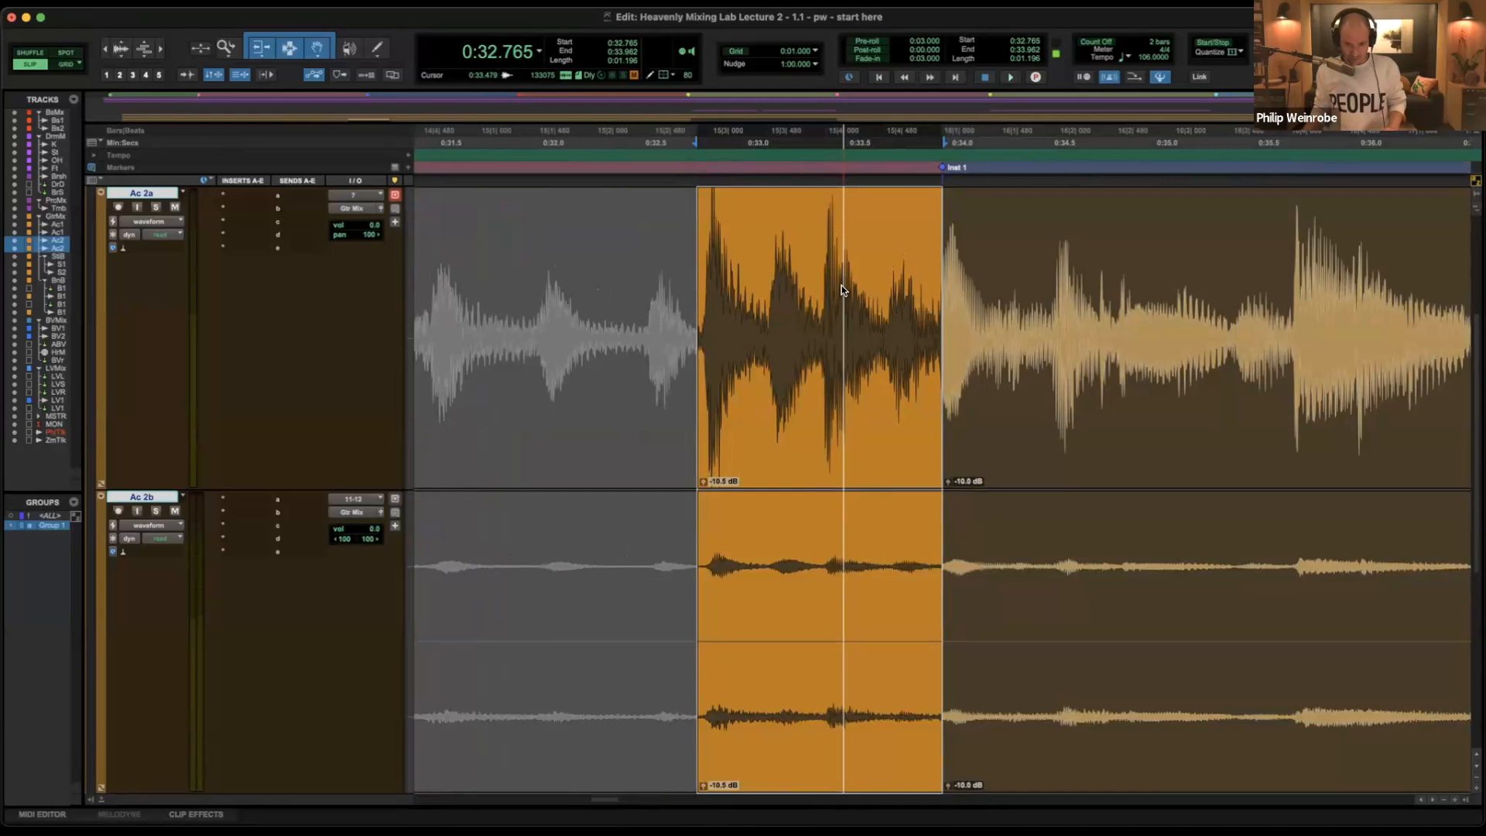
pyautogui.hotkey('ctrl', 'shift', 'Down')
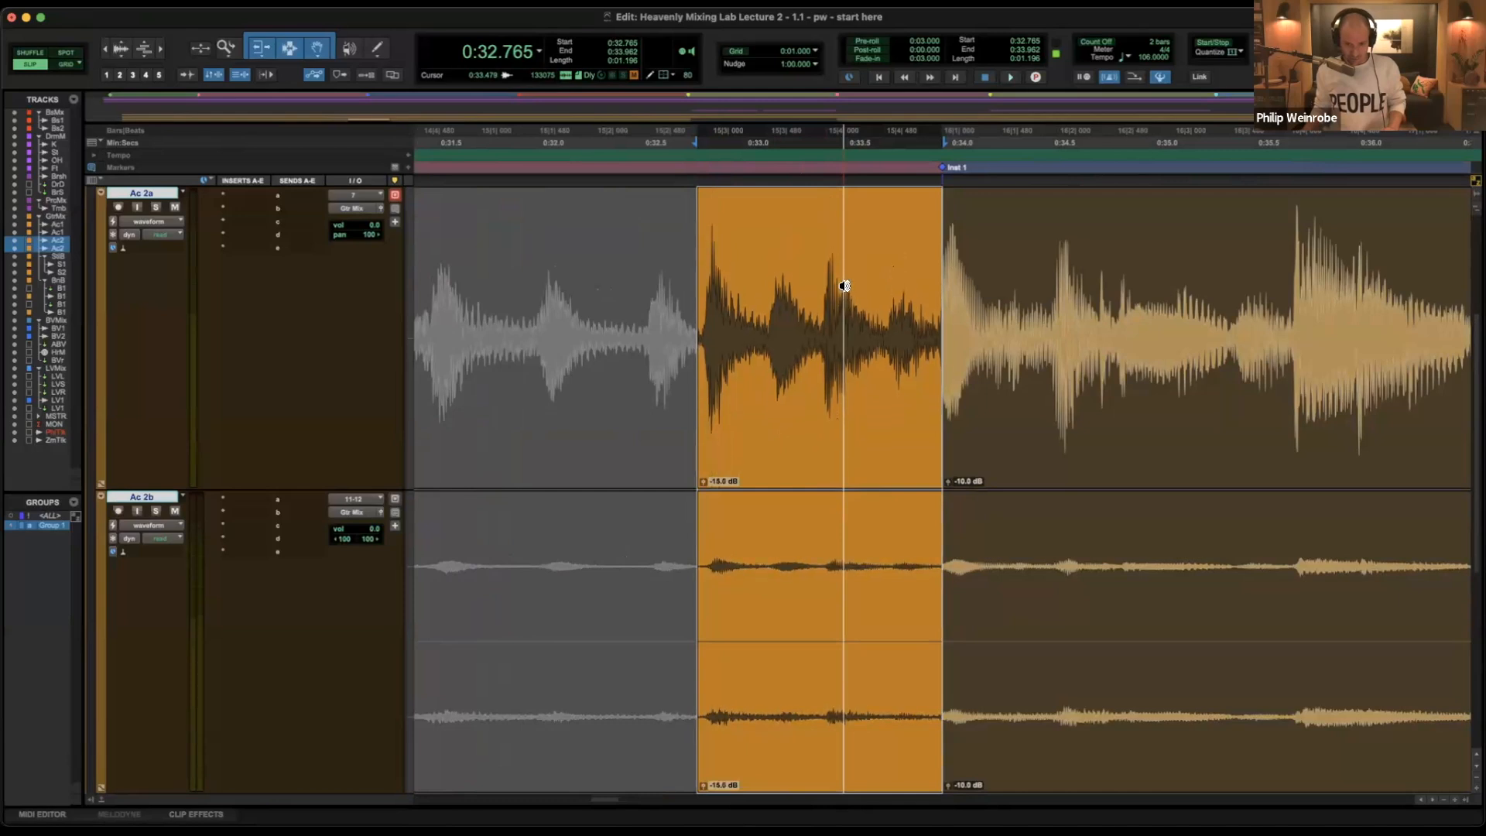
# Recall the START marker at 0:02.924, play through the first verse and instrumental with all tracks shown again, and stop.
pyautogui.press('r')
pyautogui.press('r')
pyautogui.press('r')
pyautogui.press('r')
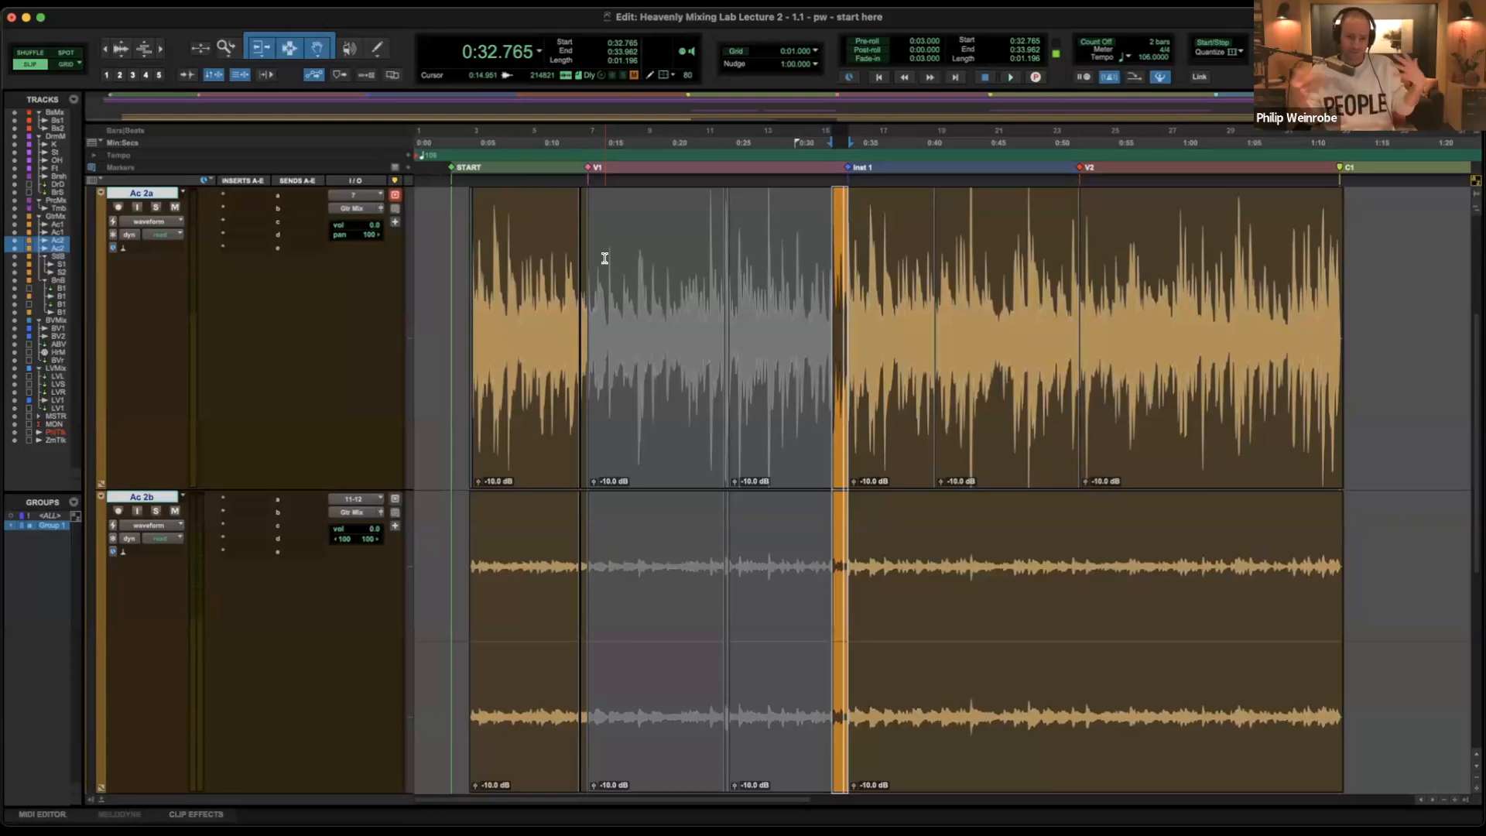
pyautogui.press('.')
pyautogui.press('1')
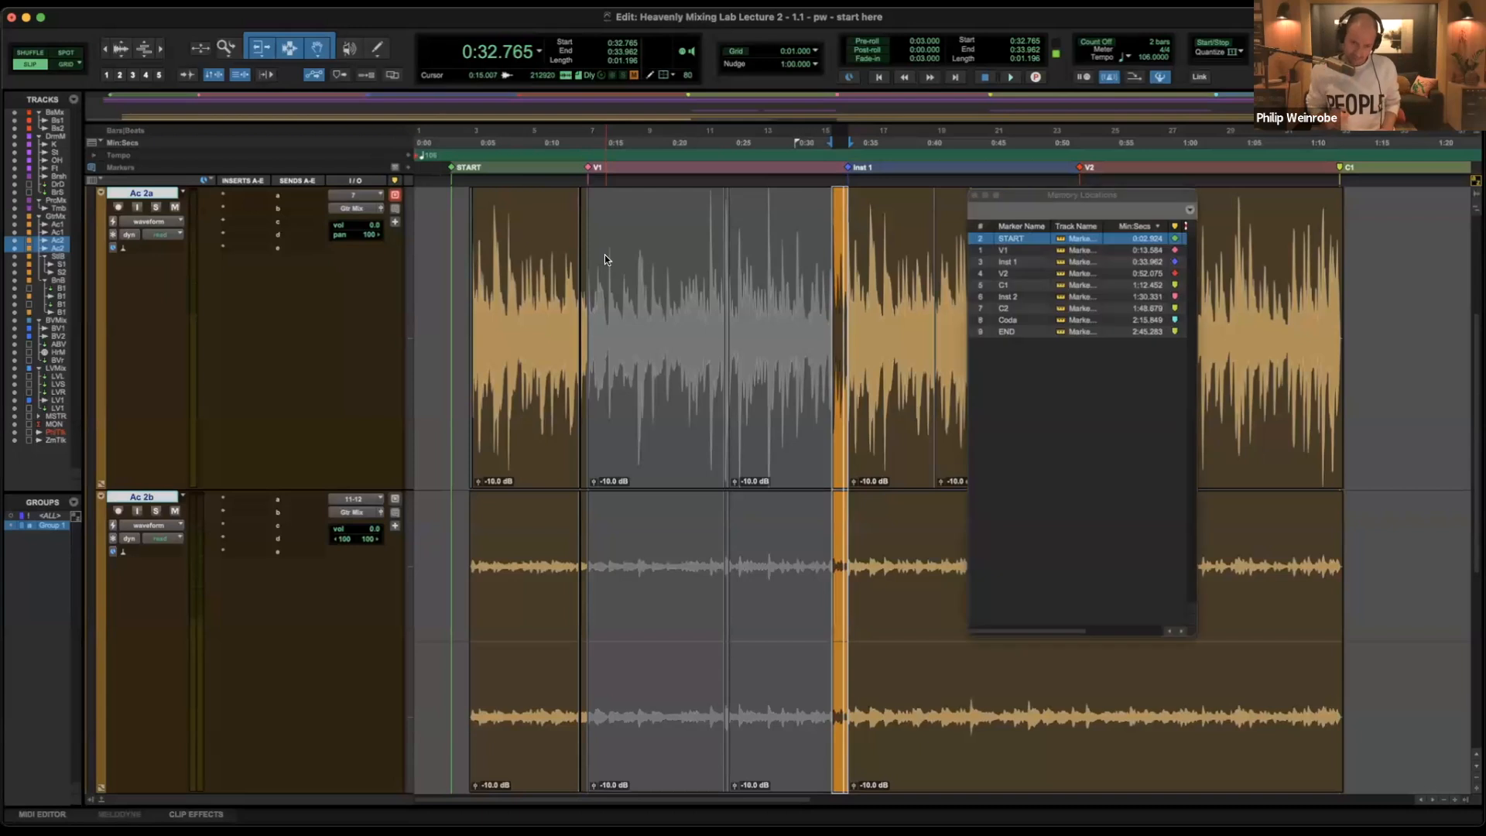
pyautogui.press('.')
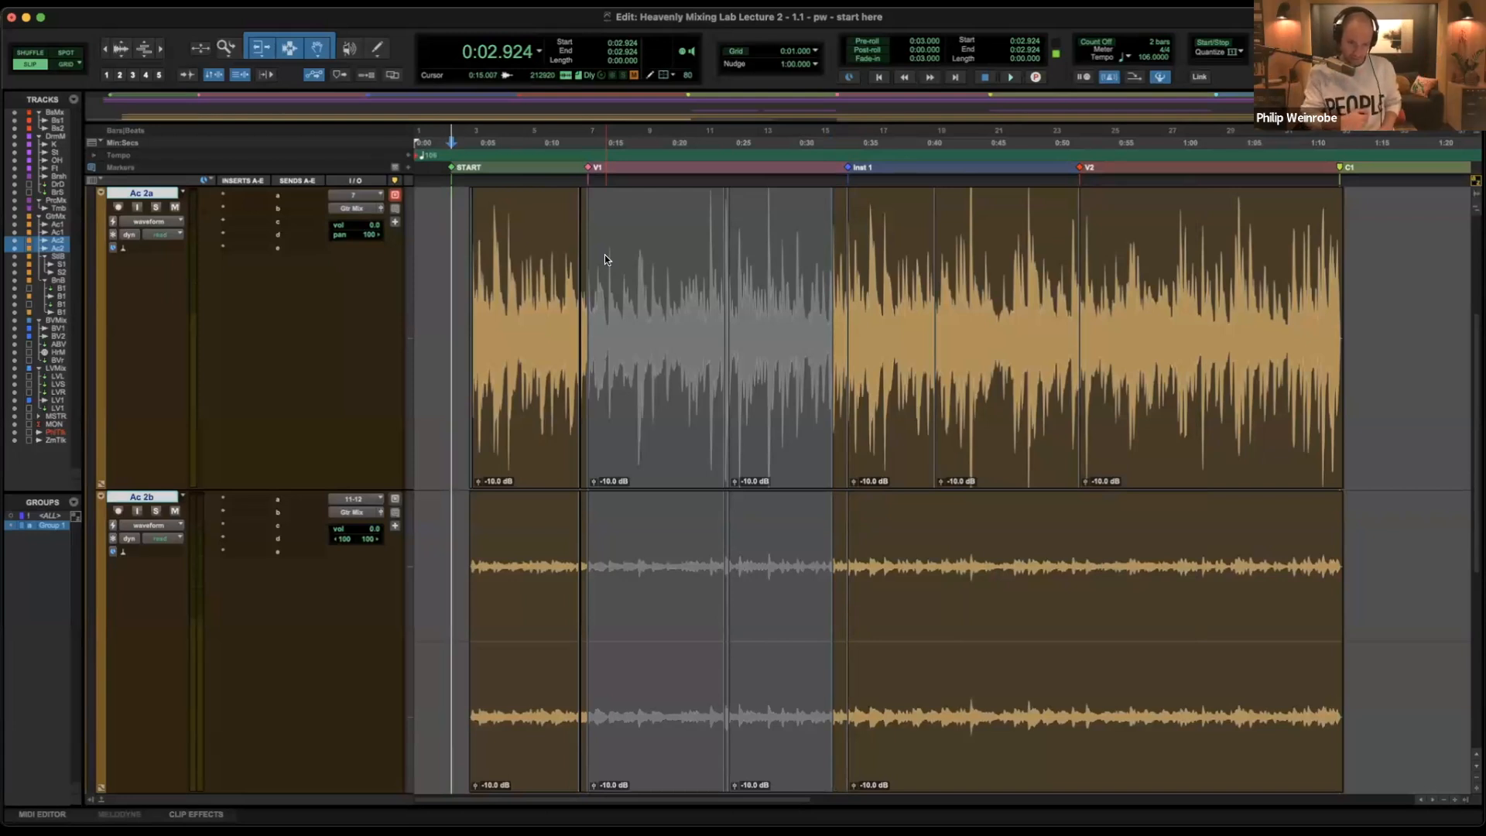
pyautogui.press('space')
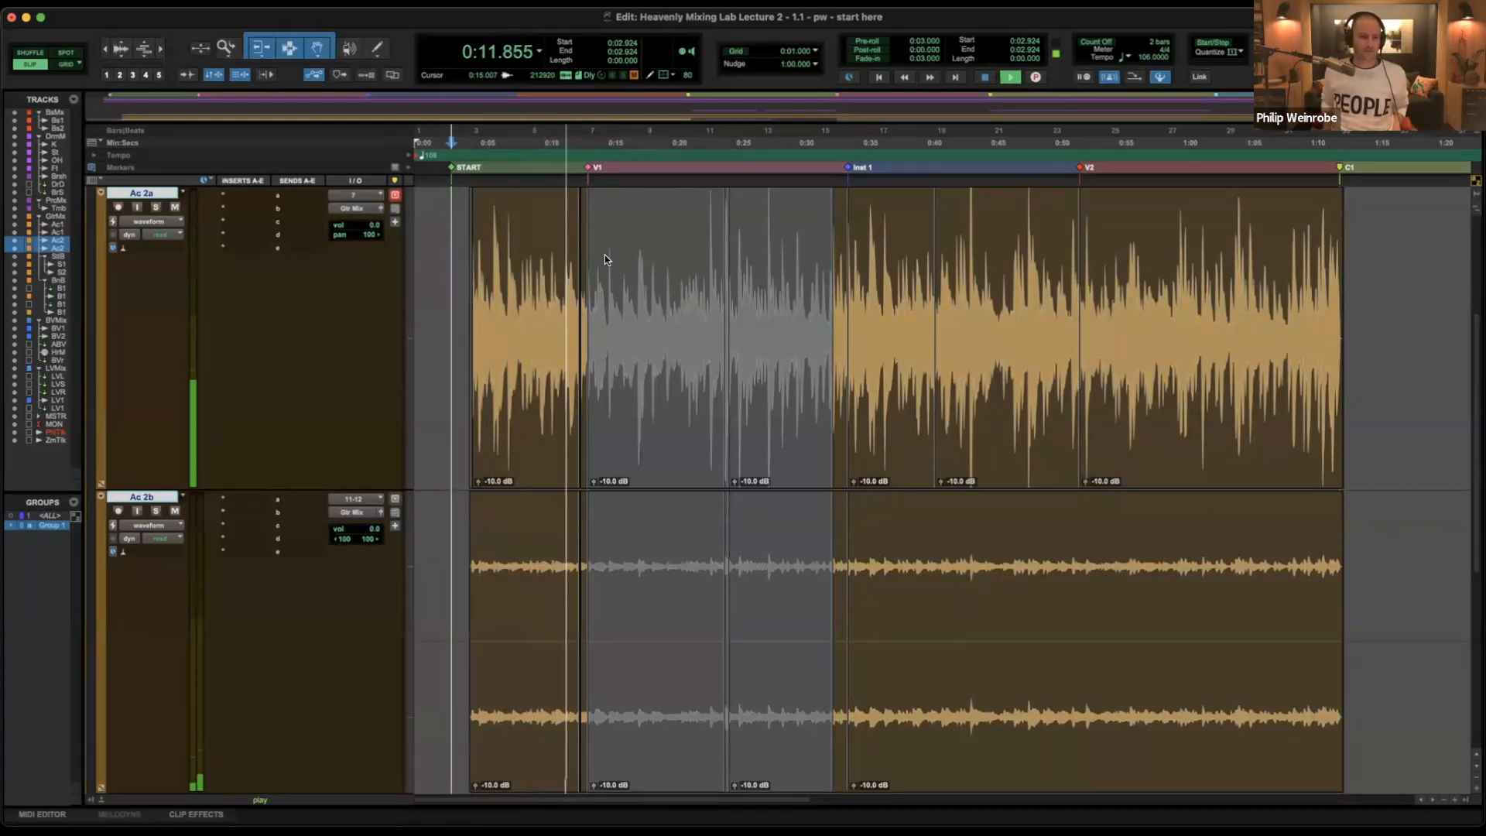
pyautogui.press('e')
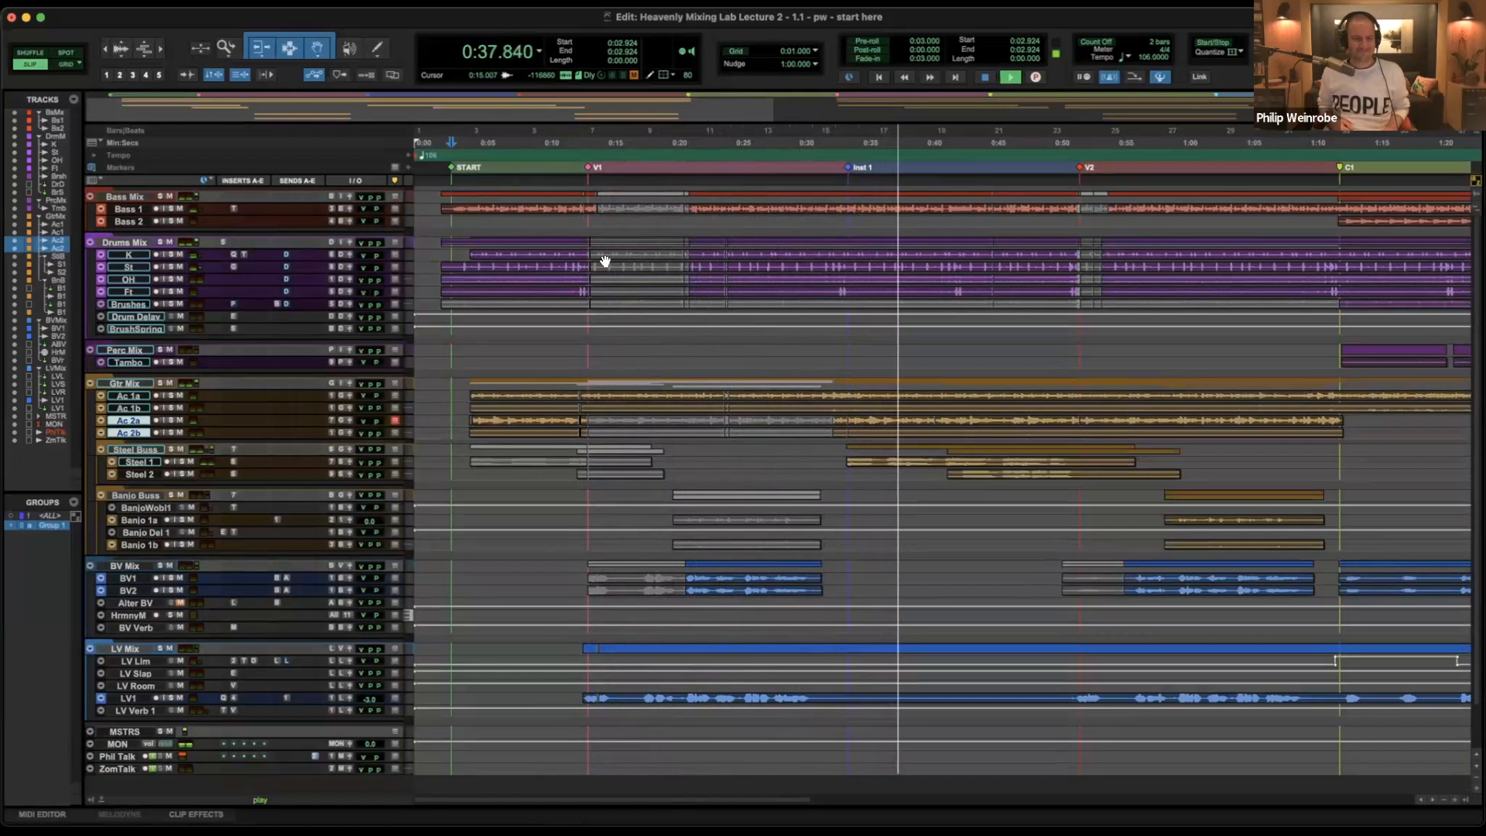
pyautogui.press('space')
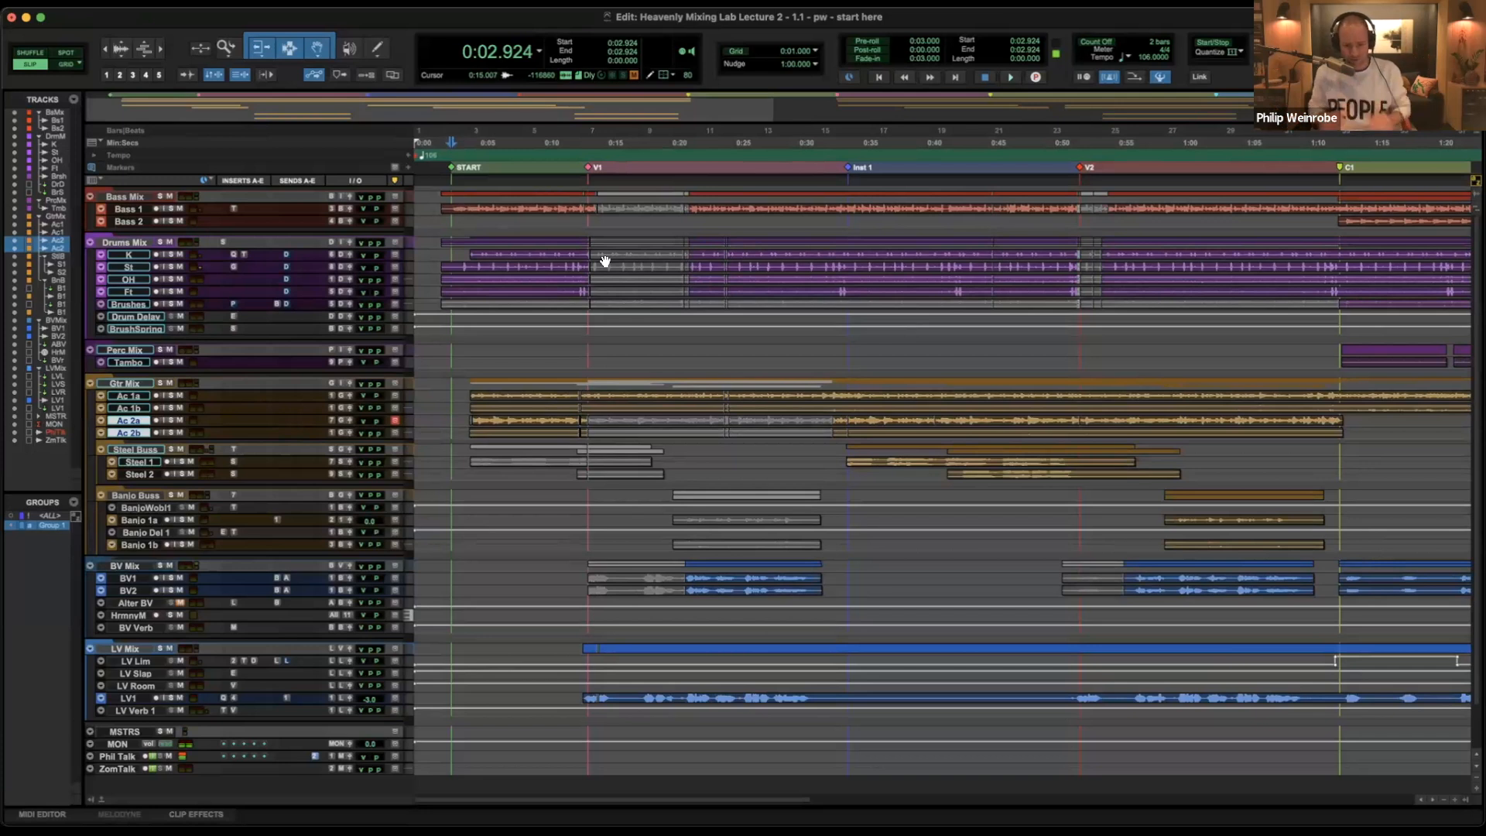
# Play from 1:06.967, just before the C1 marker, through the first chorus, and stop.
pyautogui.press('super+bracketleft')
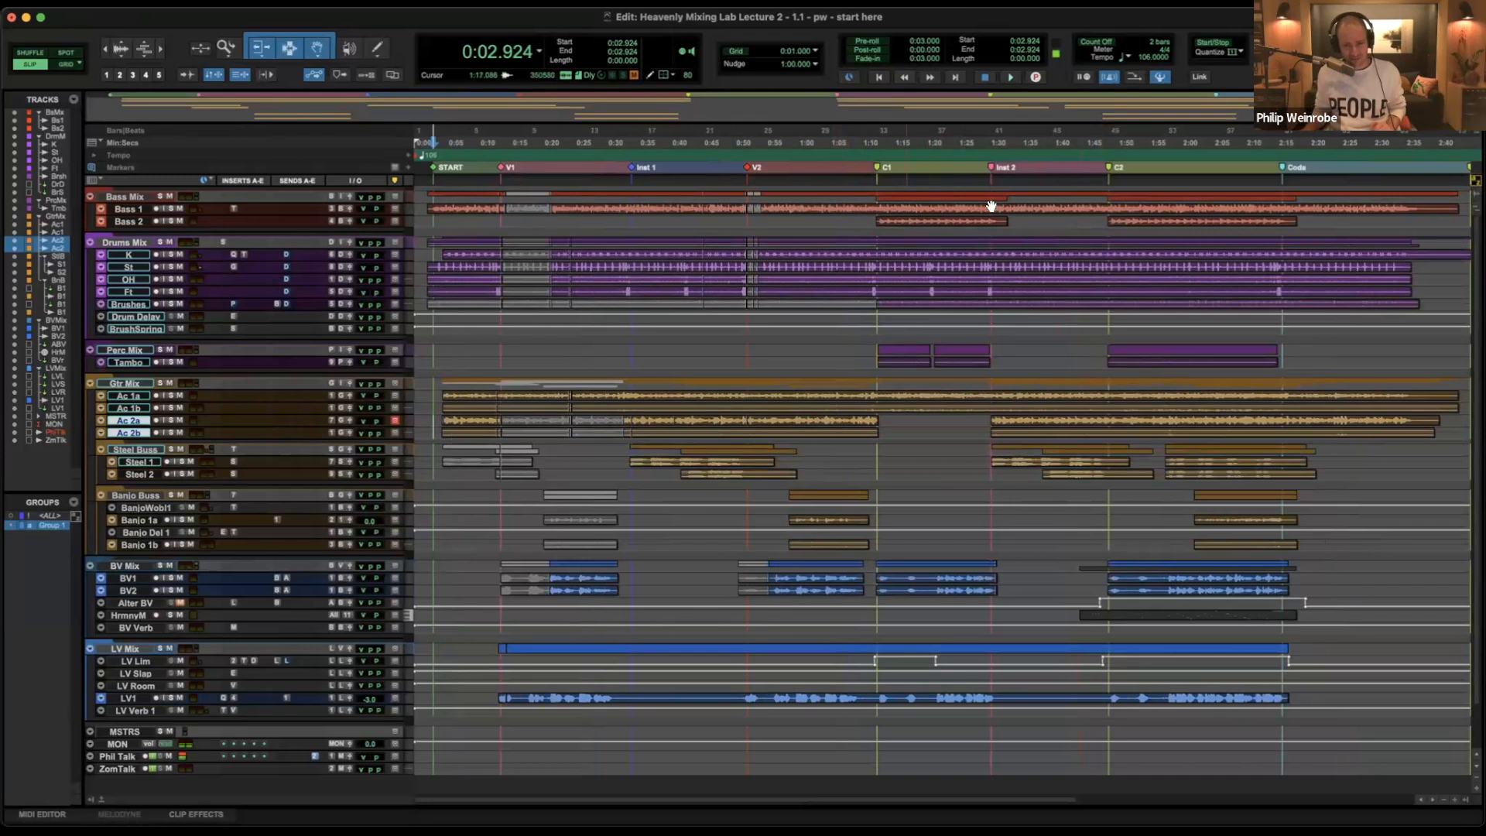
pyautogui.click(841, 206)
pyautogui.press('space')
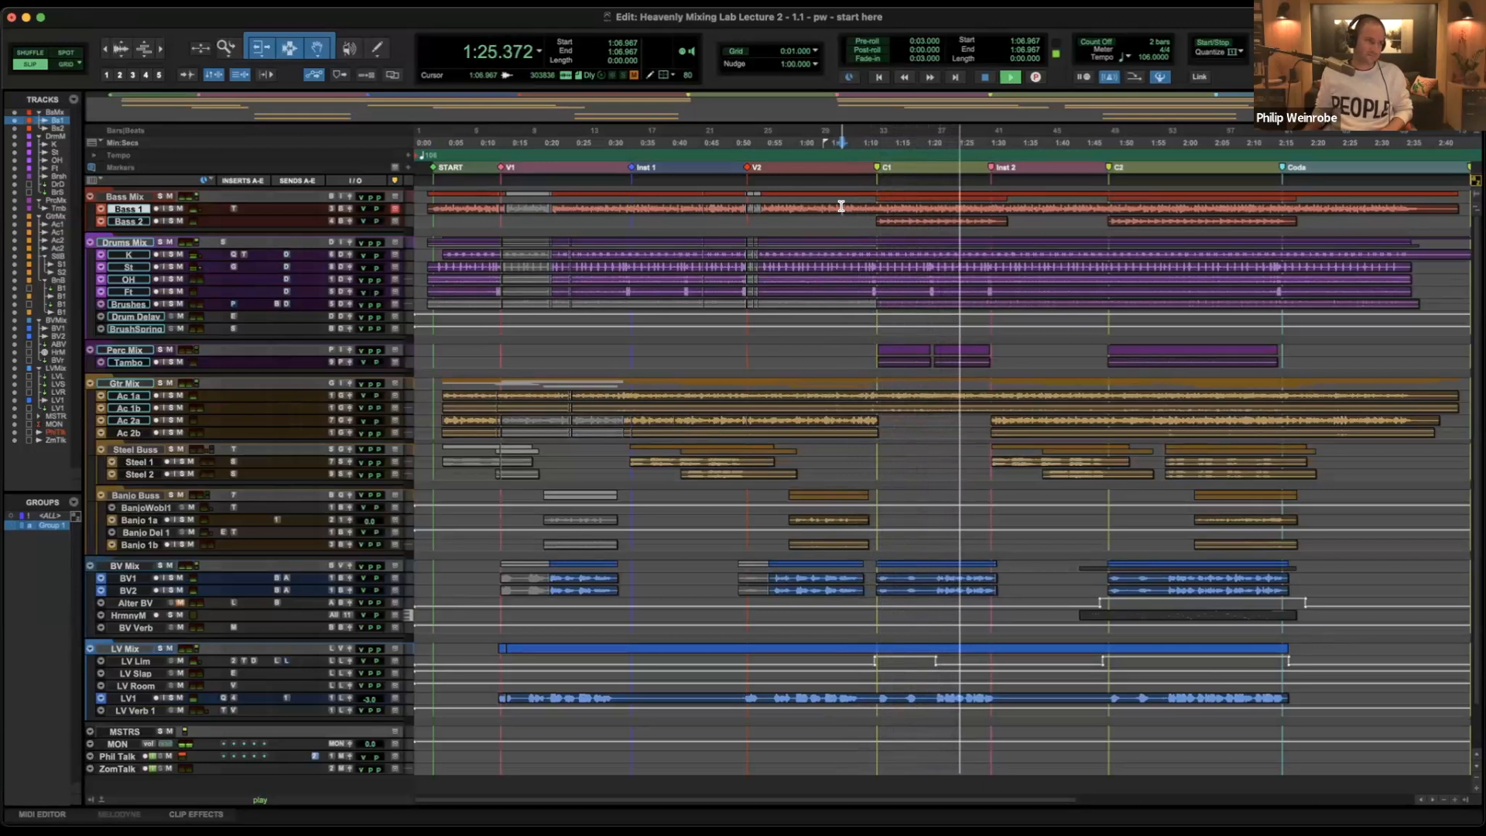
pyautogui.press('space')
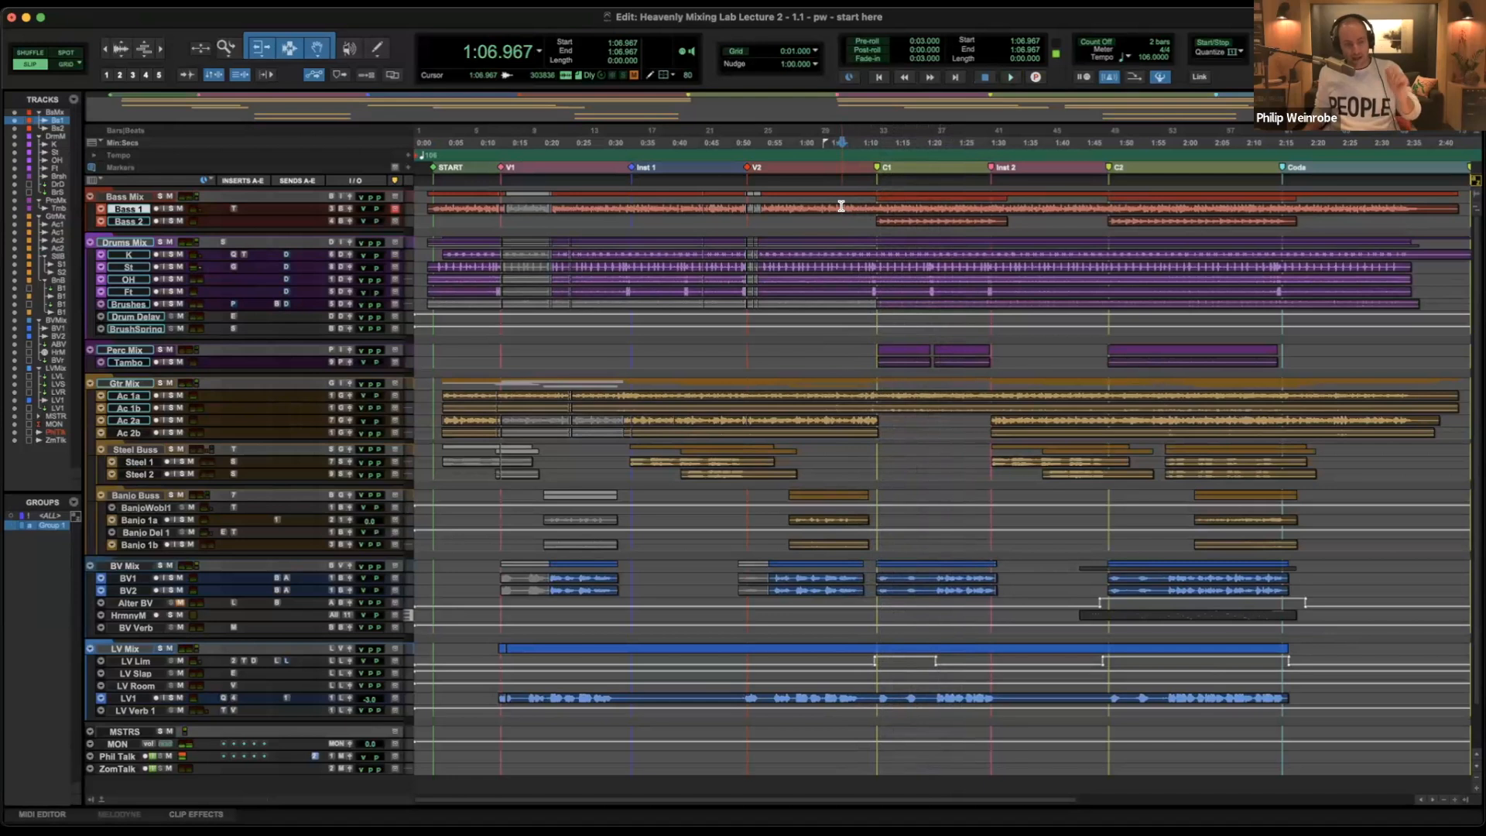
# Close all track folders, enlarge the tracks to fill the window, and select the Bass Mix and Drums Mix folders.
pyautogui.hotkey('alt', 'shift', 'f')
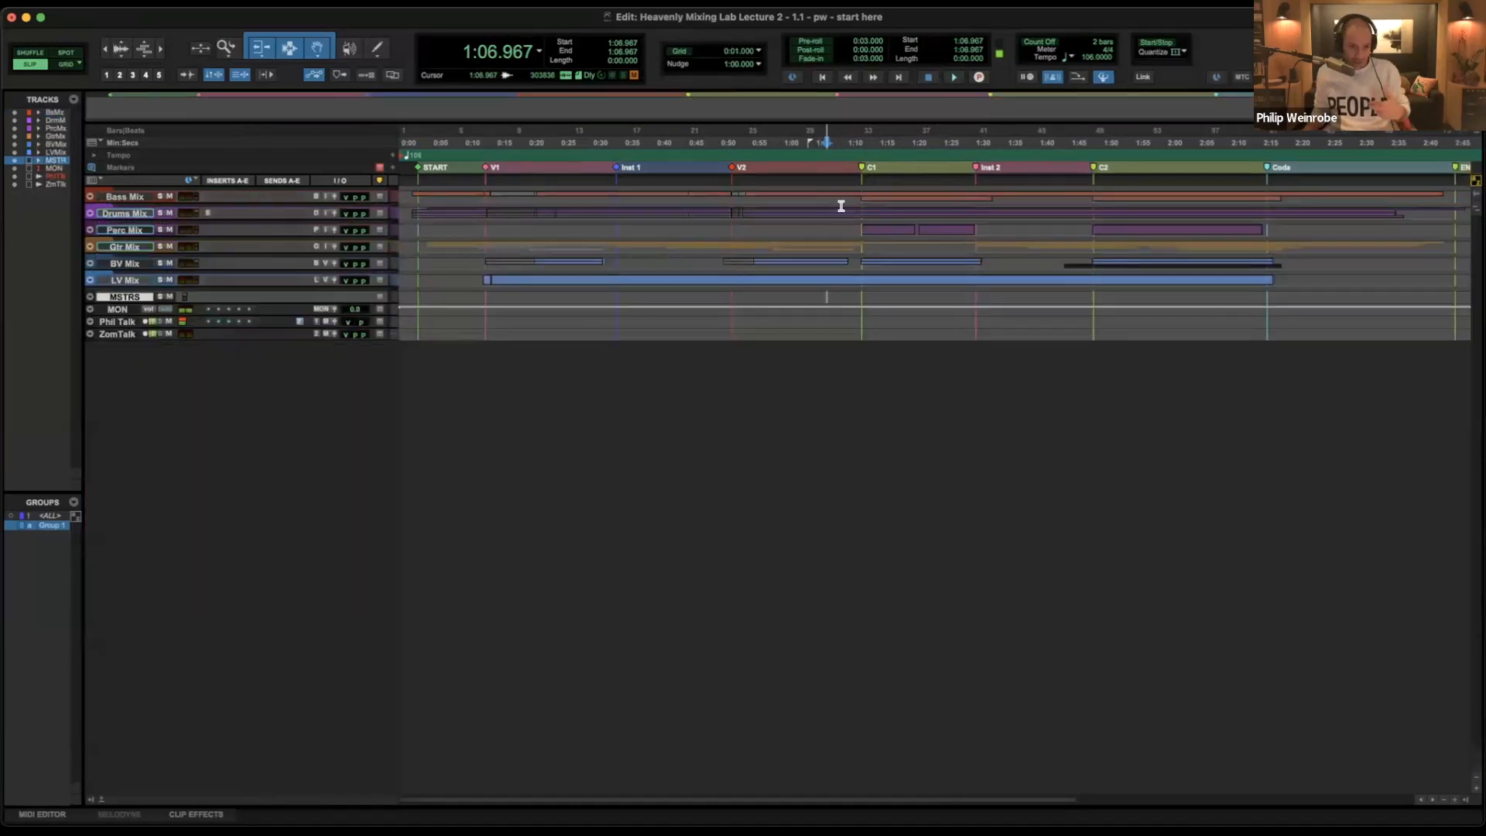
pyautogui.press('ctrl+alt+super+Up')
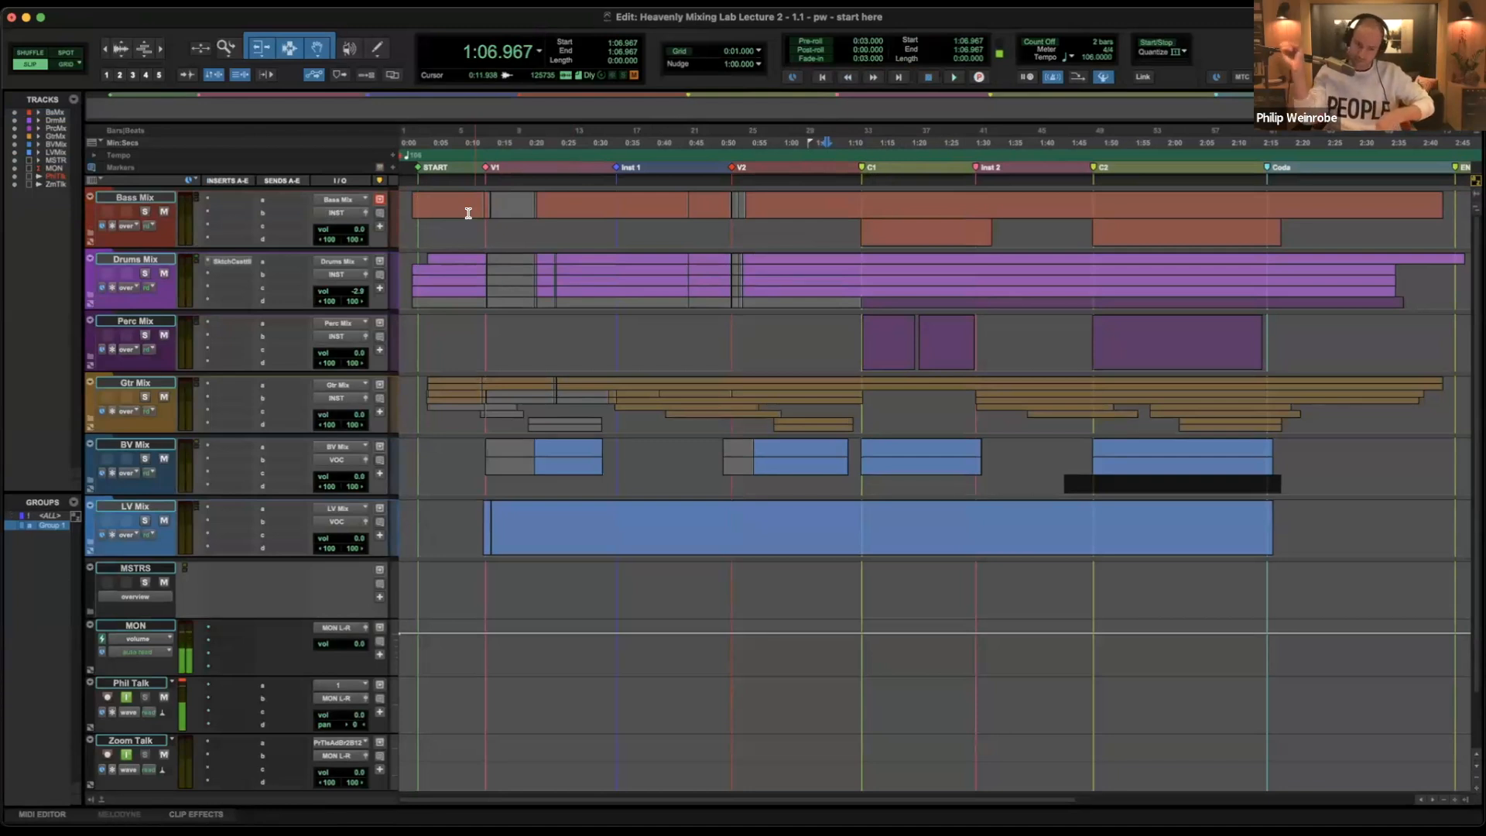
pyautogui.click(147, 259)
pyautogui.keyDown('shift'); pyautogui.click(142, 195); pyautogui.keyUp('shift')
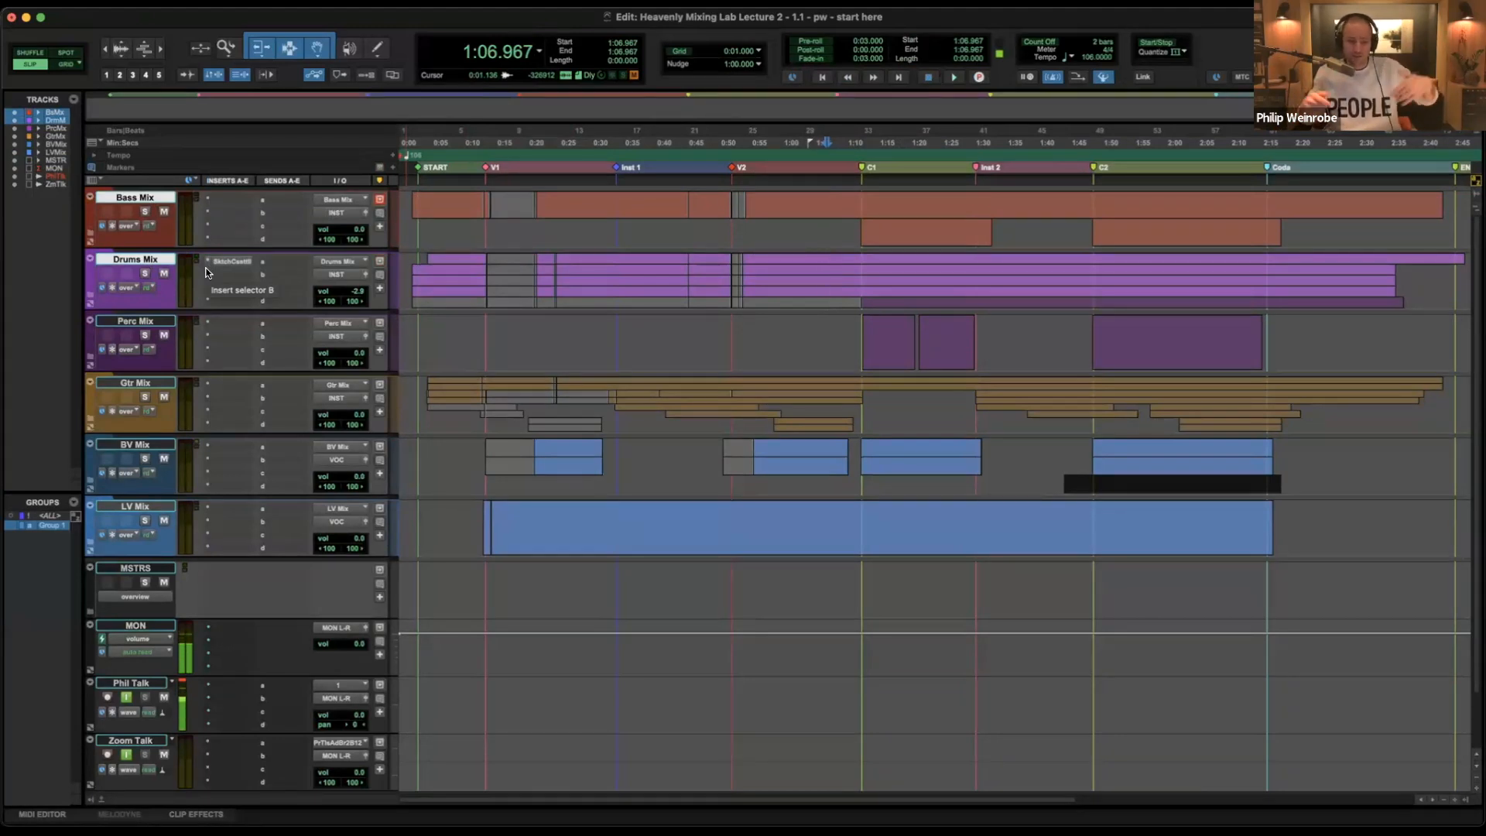
# Clear the clipped talk track meter, insert Tupe 3 on the Bass Mix and Drums Mix folders, and open the Drums Mix instance.
pyautogui.click(184, 683)
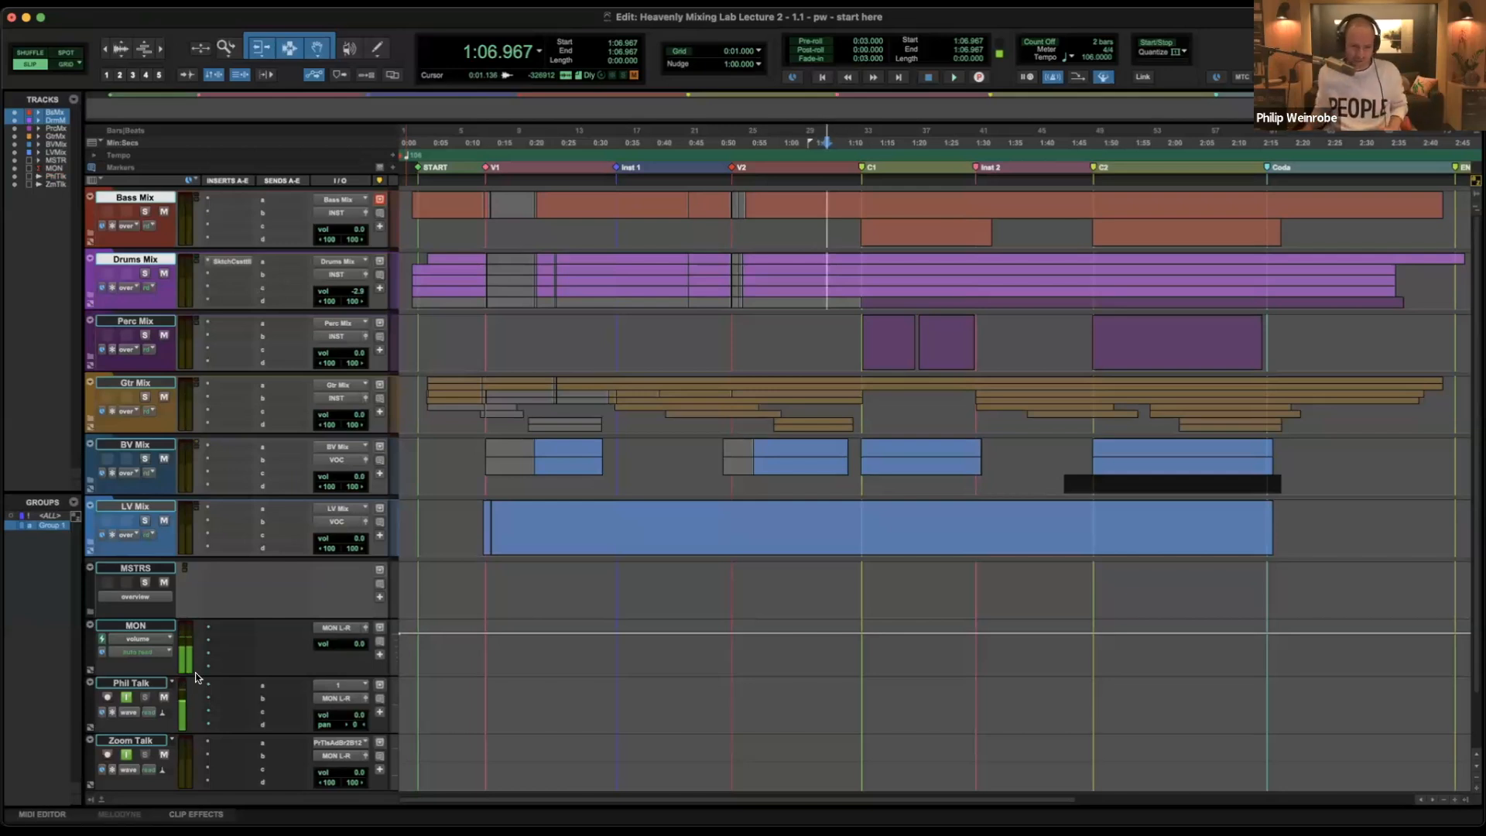
pyautogui.click(210, 210)
pyautogui.click(268, 169)
pyautogui.write('tupe')
pyautogui.press('Return')
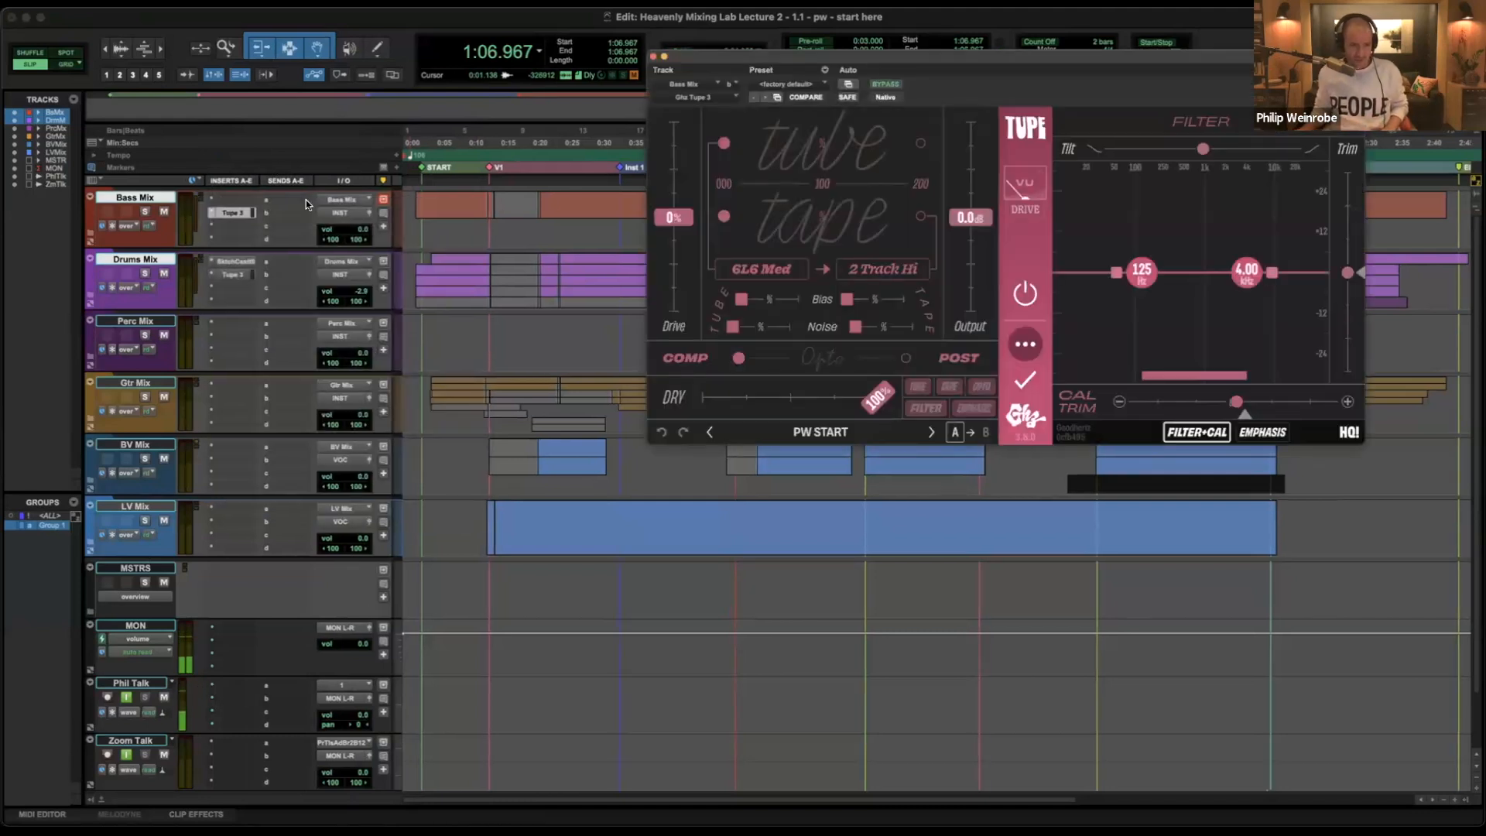
pyautogui.click(235, 274)
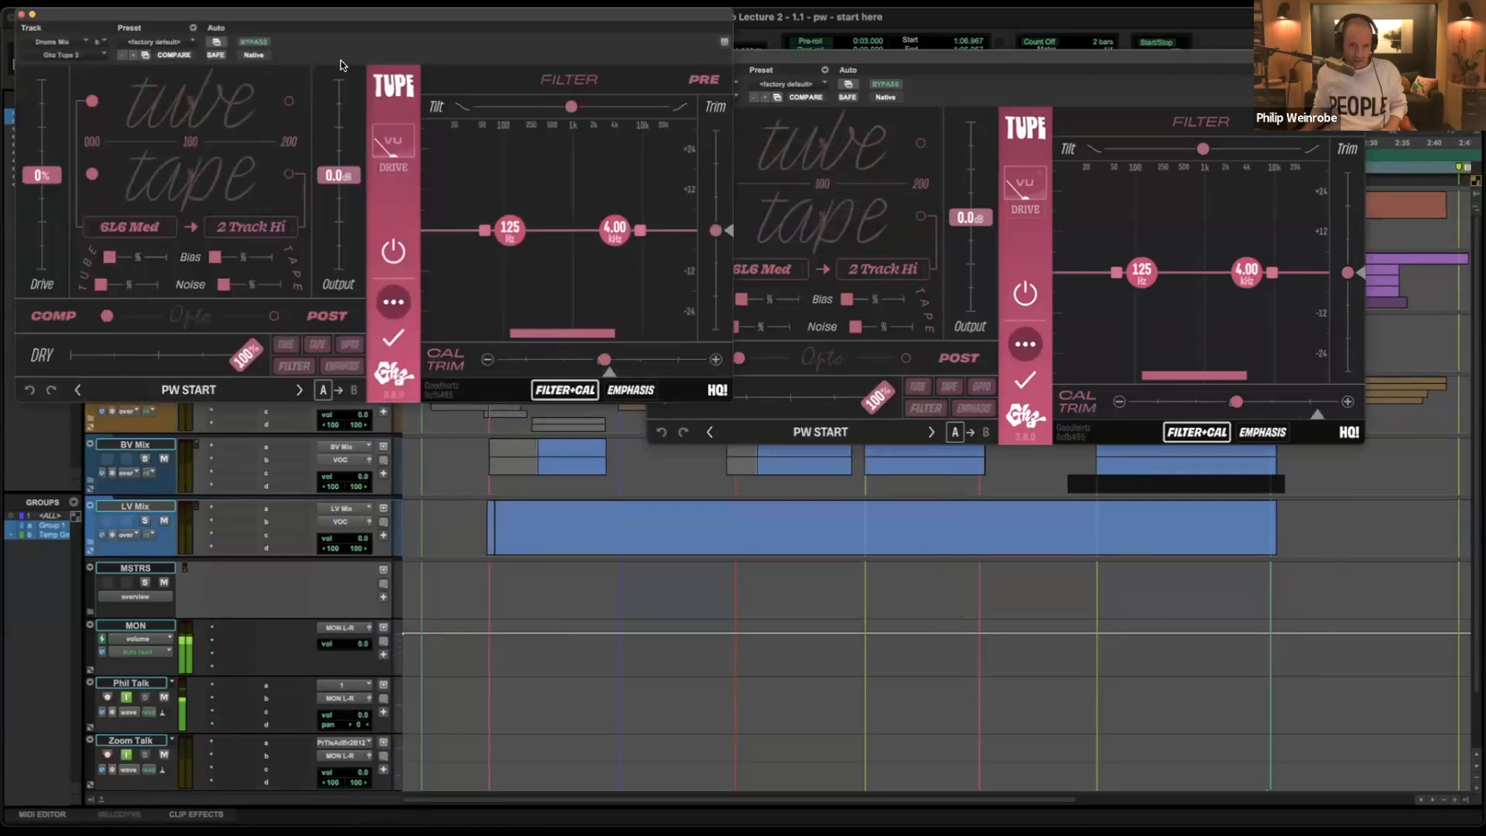
# Shape the linked Tupe filter into a low cut at 250 Hz for Bass Mix and Drums Mix, leaving only the Bass Mix plug-in window open.
pyautogui.click(1128, 259)
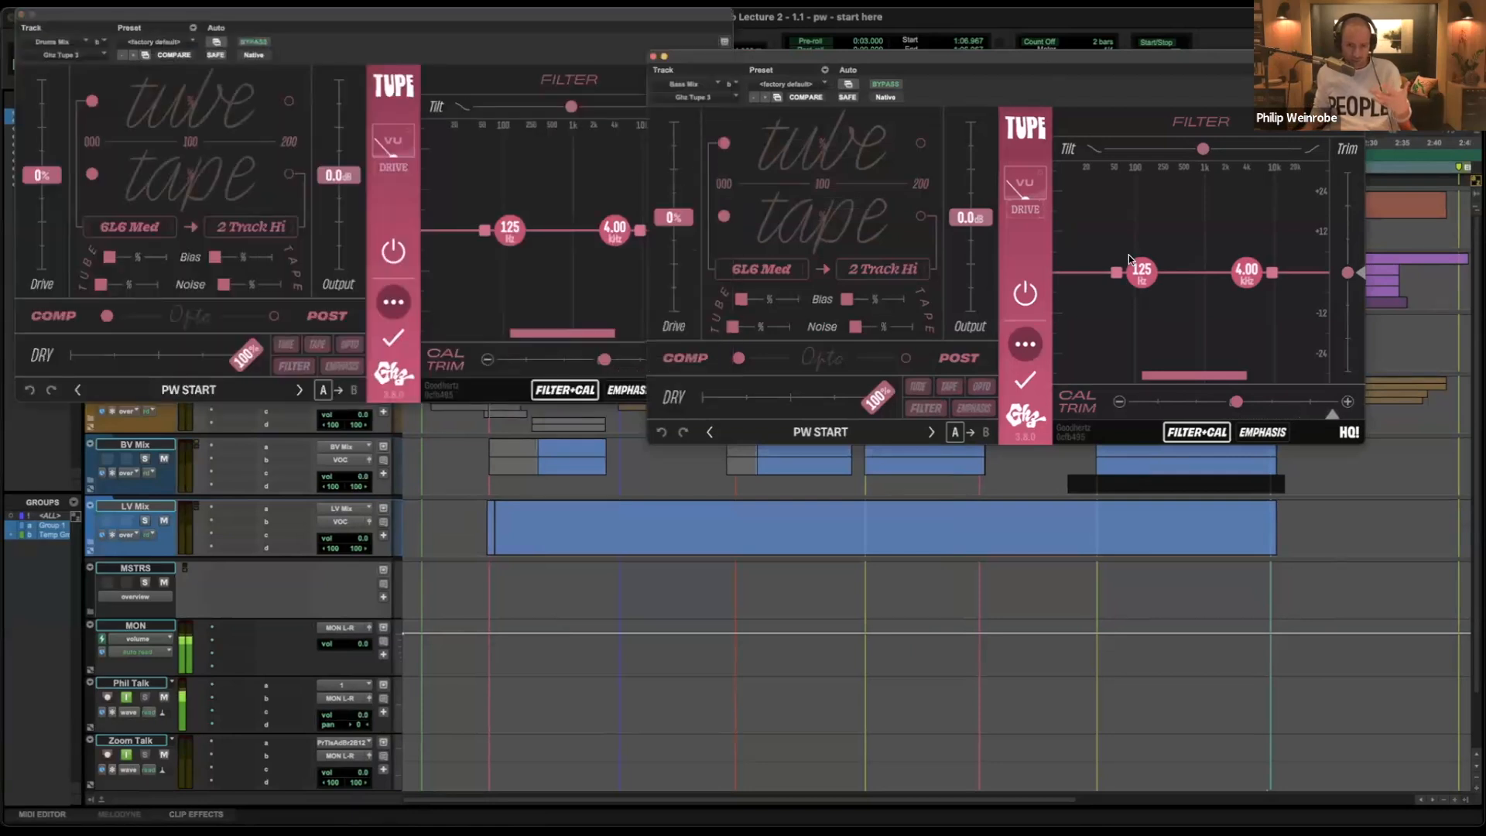
pyautogui.moveTo(1061, 62); pyautogui.dragTo(1149, 202)
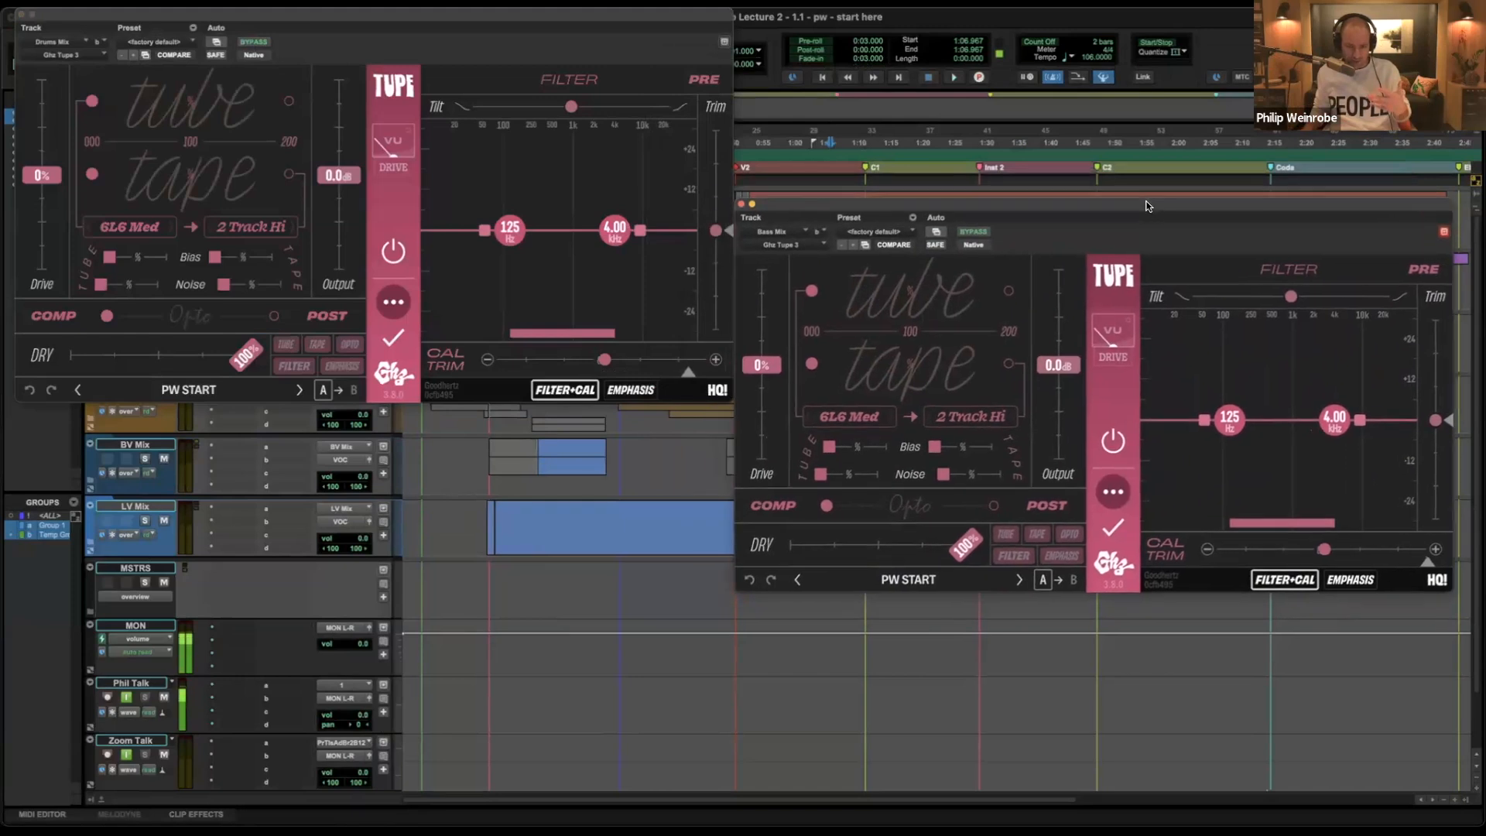
pyautogui.moveTo(1205, 413); pyautogui.dragTo(1211, 491)
pyautogui.moveTo(1223, 421); pyautogui.dragTo(1223, 391)
pyautogui.click(22, 15)
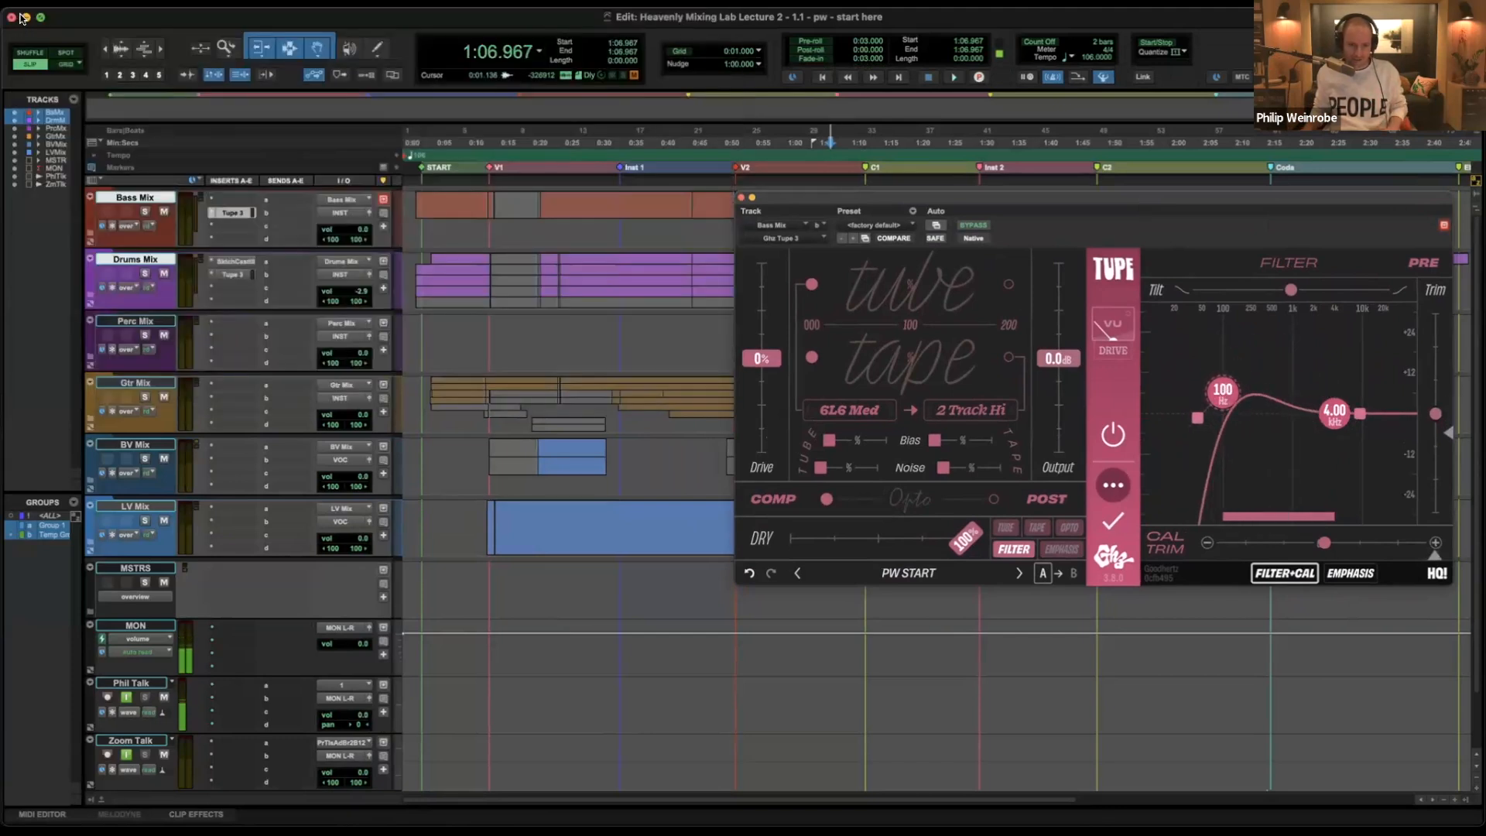
pyautogui.moveTo(763, 197); pyautogui.dragTo(522, 324)
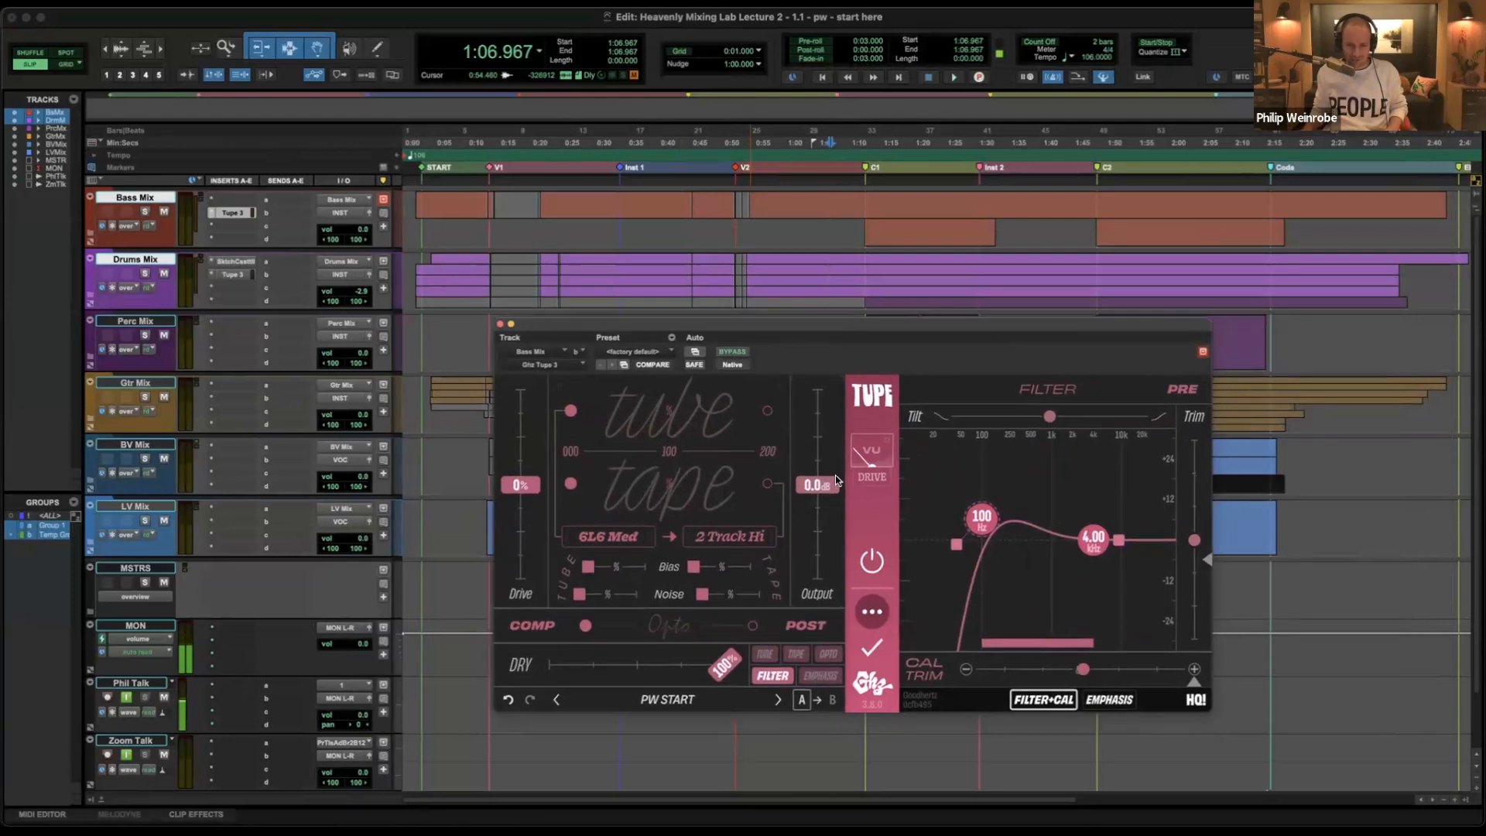
pyautogui.moveTo(978, 517); pyautogui.dragTo(1001, 512)
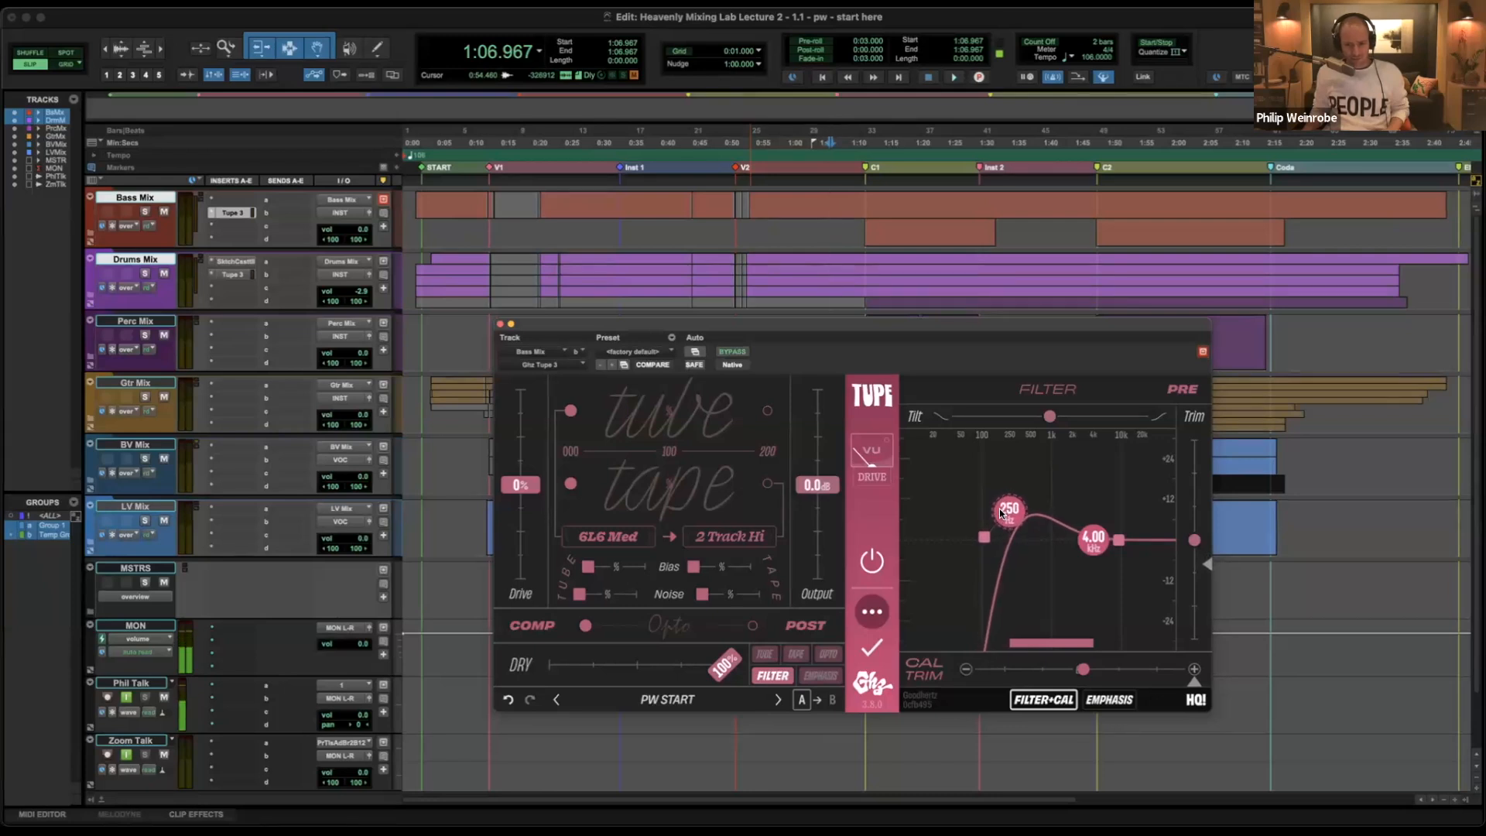
# Play the first chorus from the C1 marker to hear the filtered bass and drums, and stop.
pyautogui.click(869, 169)
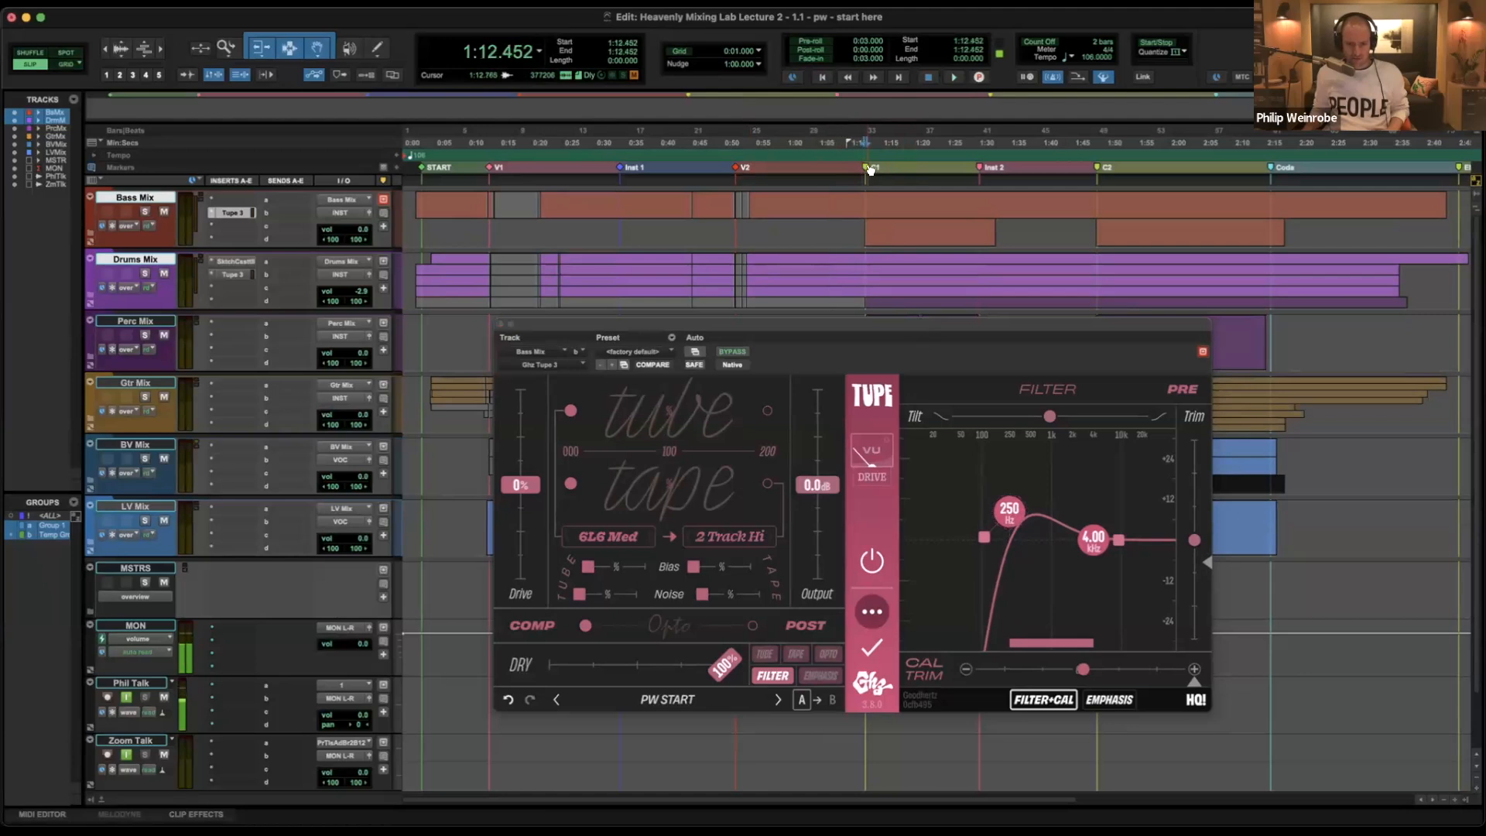
pyautogui.press('space')
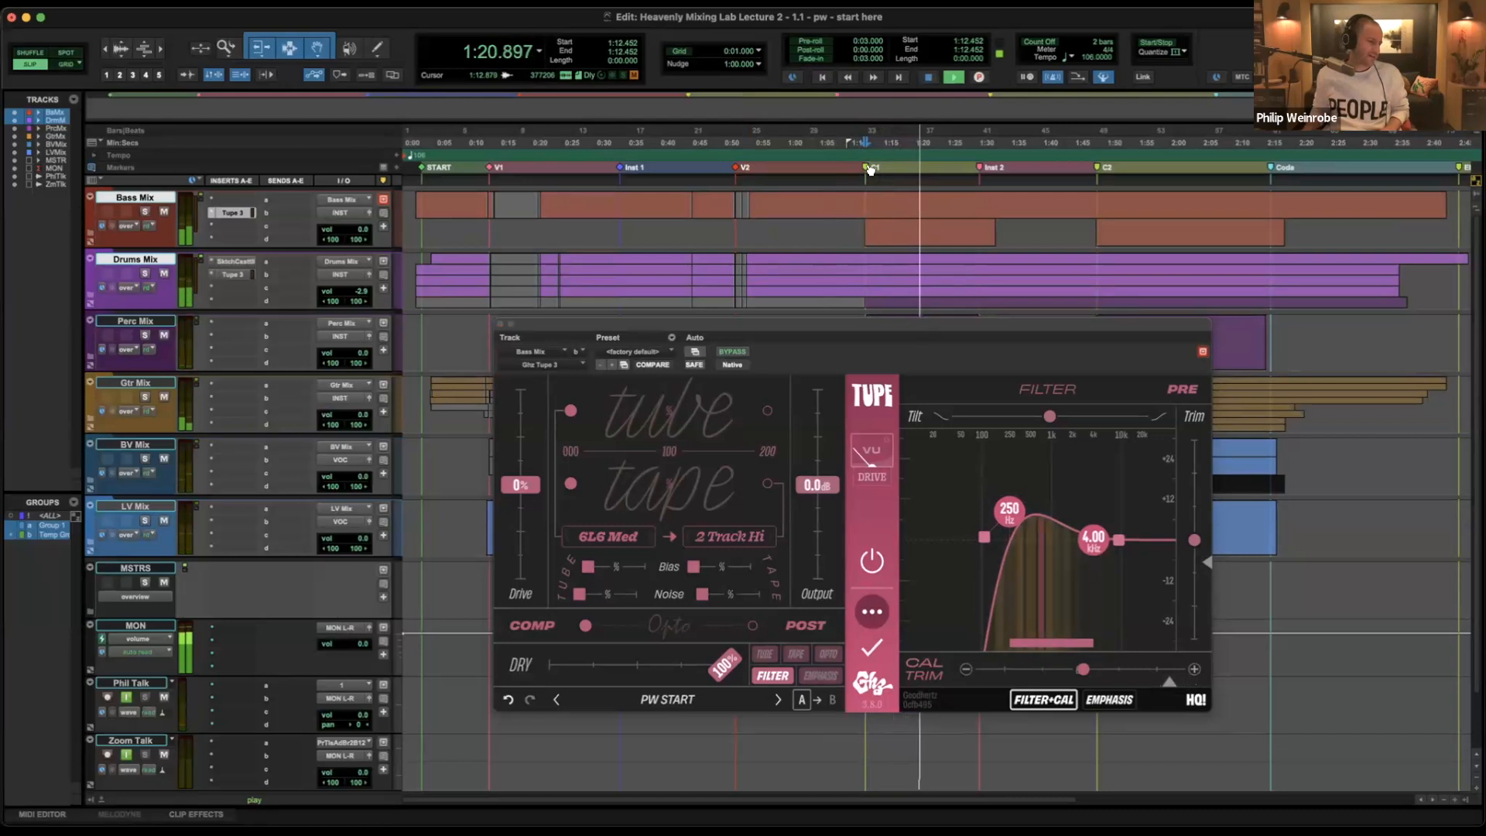
pyautogui.press('space')
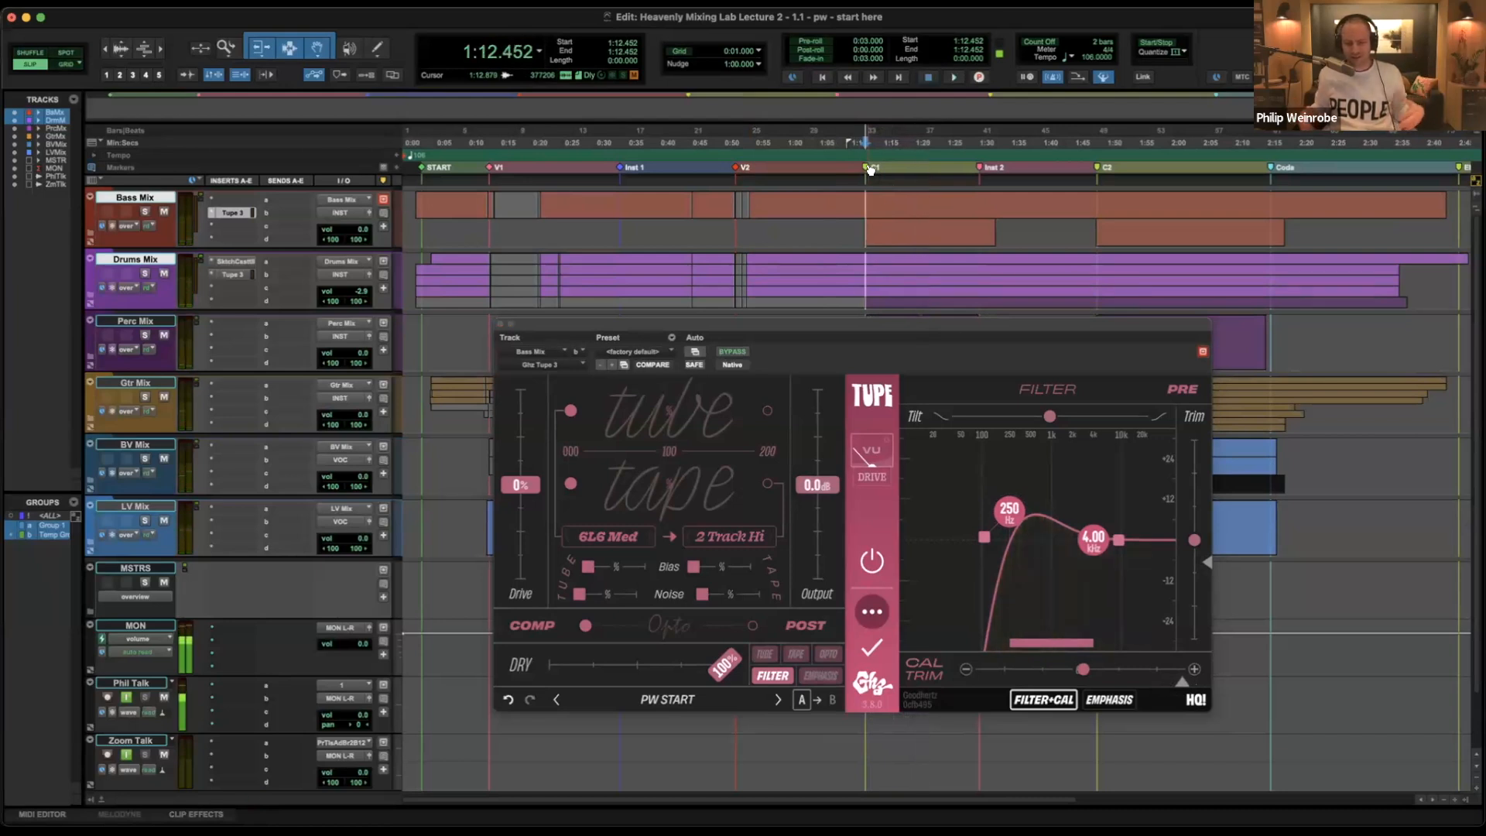
# Display the automation of Tupe's power switch on the Bass Mix and Drums Mix tracks, and switch Tupe off.
pyautogui.keyDown('ctrl'); pyautogui.keyDown('super'); pyautogui.click(876, 563); pyautogui.keyUp('super'); pyautogui.keyUp('ctrl')
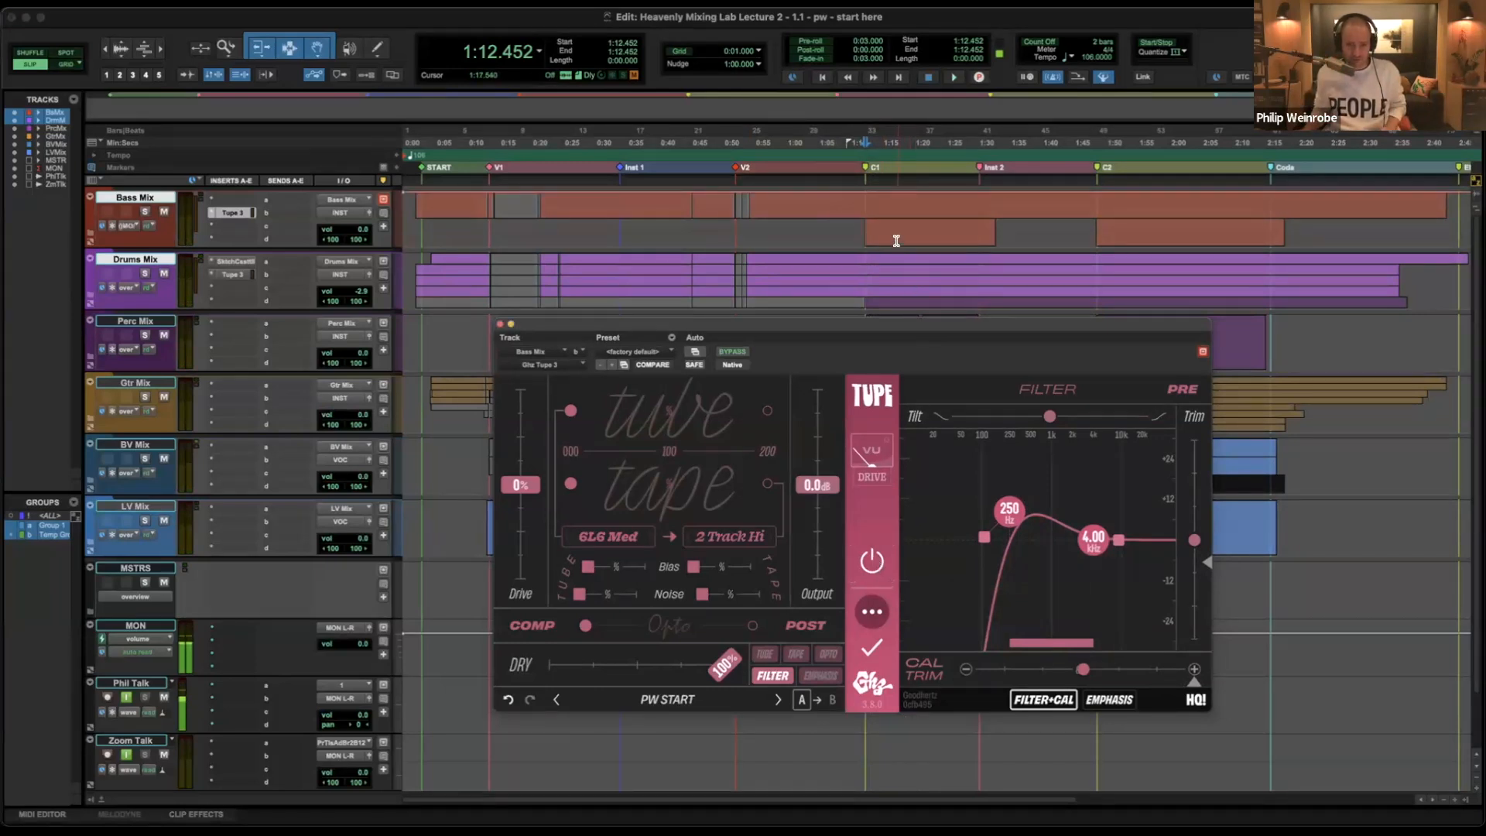
pyautogui.click(246, 274)
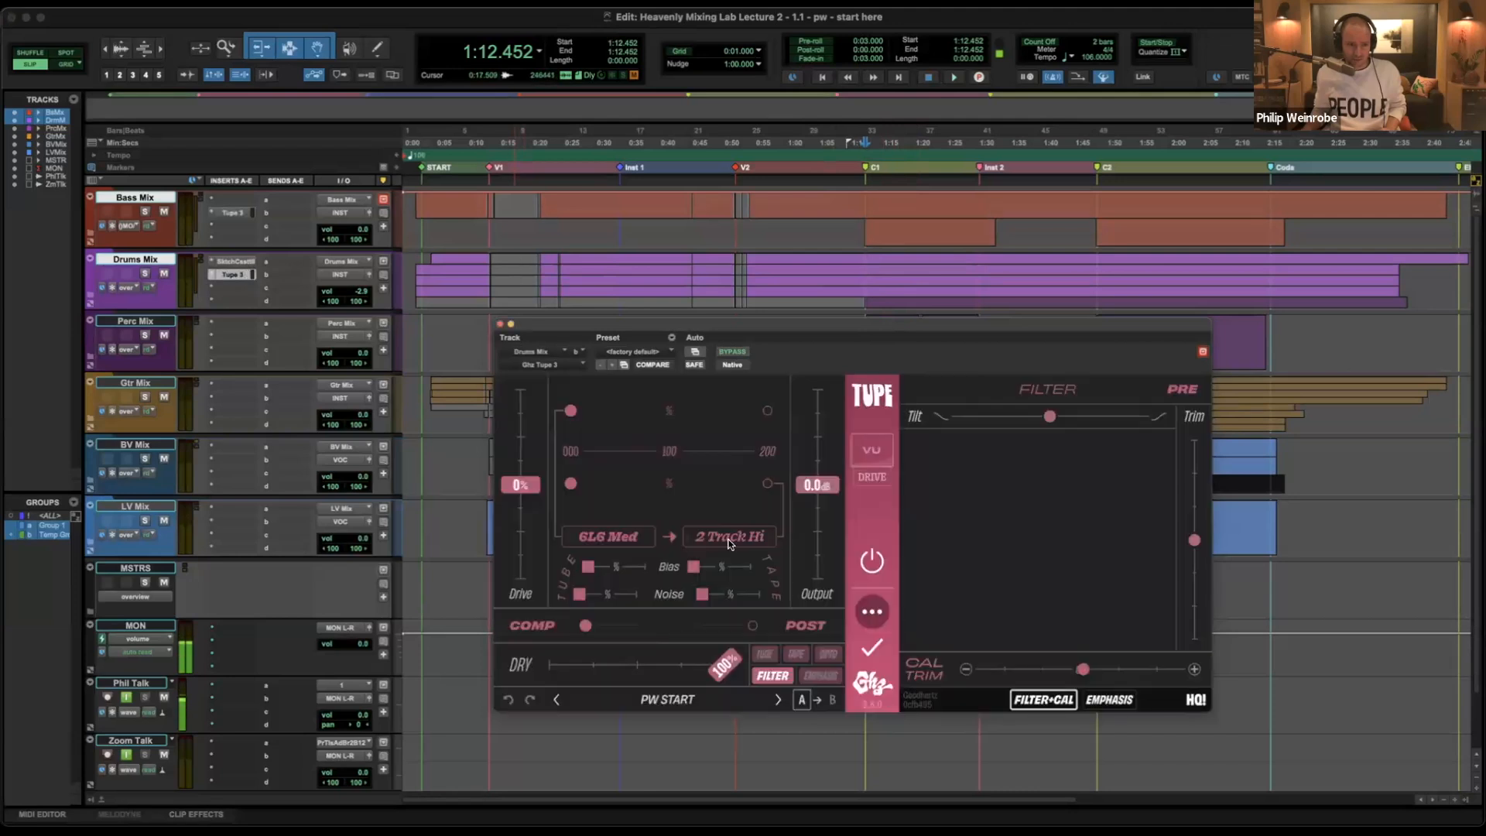
pyautogui.keyDown('ctrl'); pyautogui.keyDown('super'); pyautogui.click(858, 567); pyautogui.keyUp('super'); pyautogui.keyUp('ctrl')
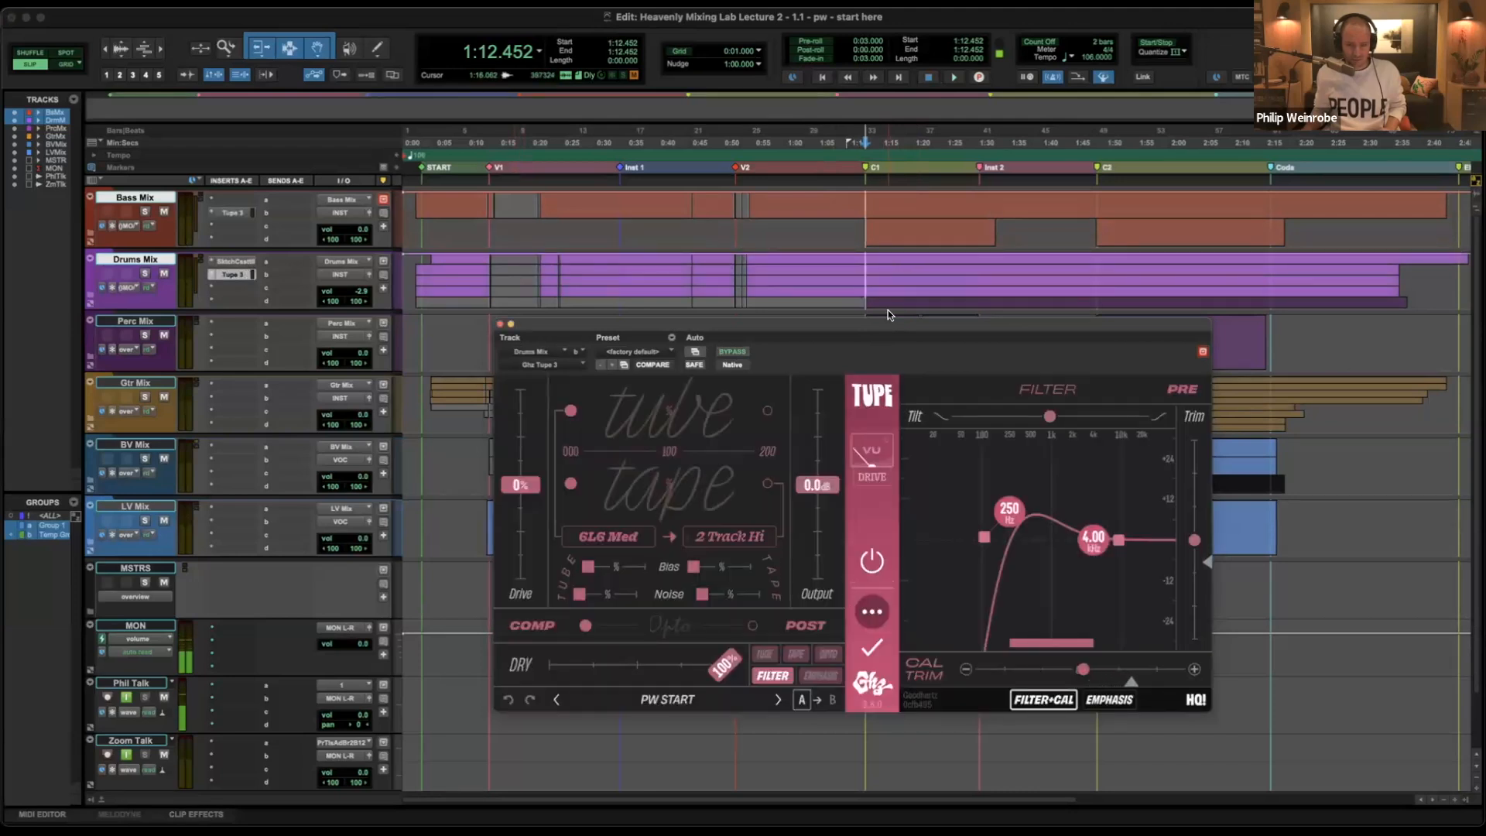
pyautogui.moveTo(889, 322); pyautogui.dragTo(869, 355)
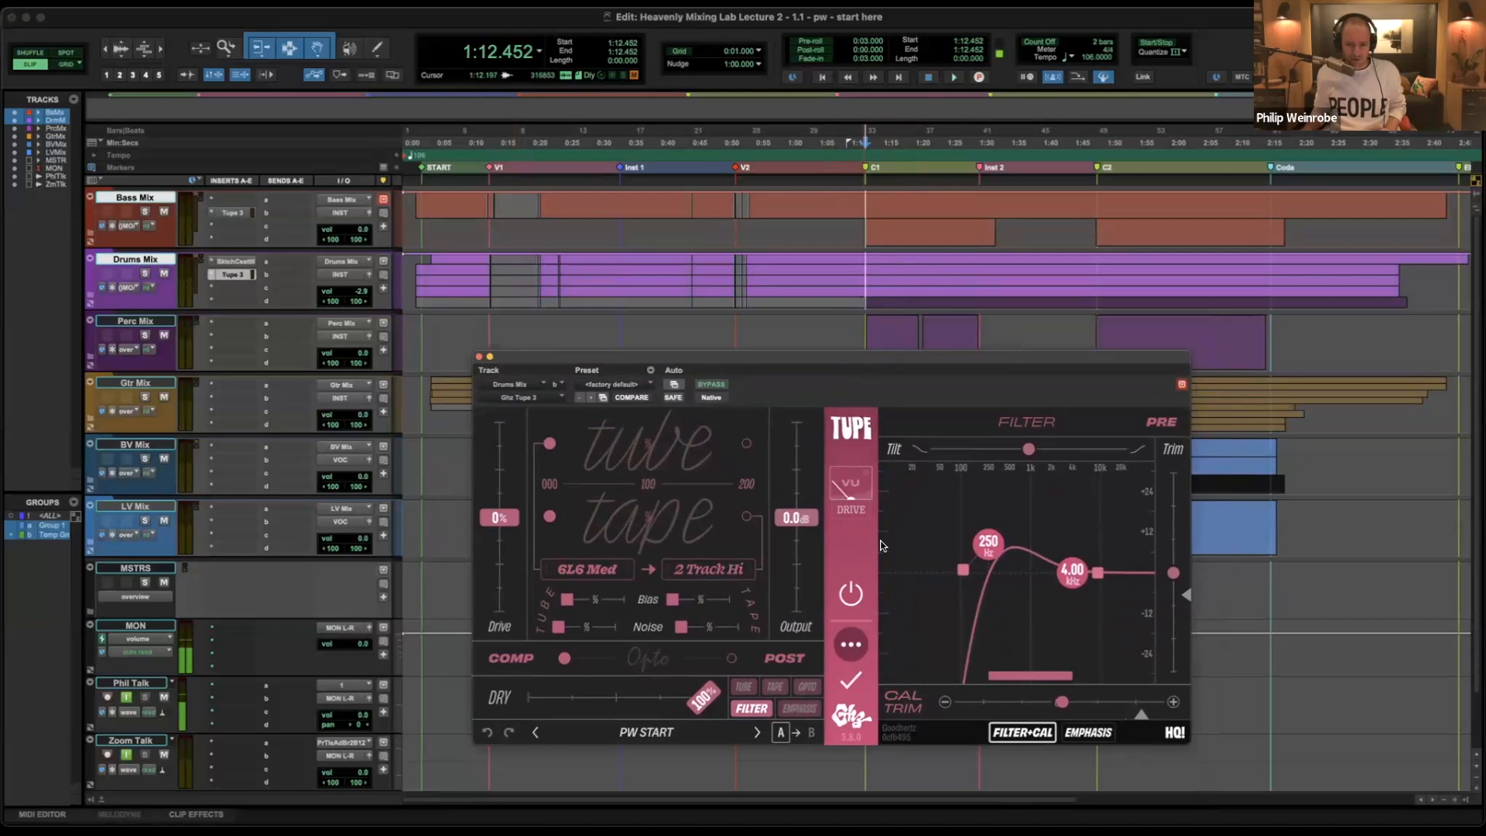
pyautogui.click(850, 592)
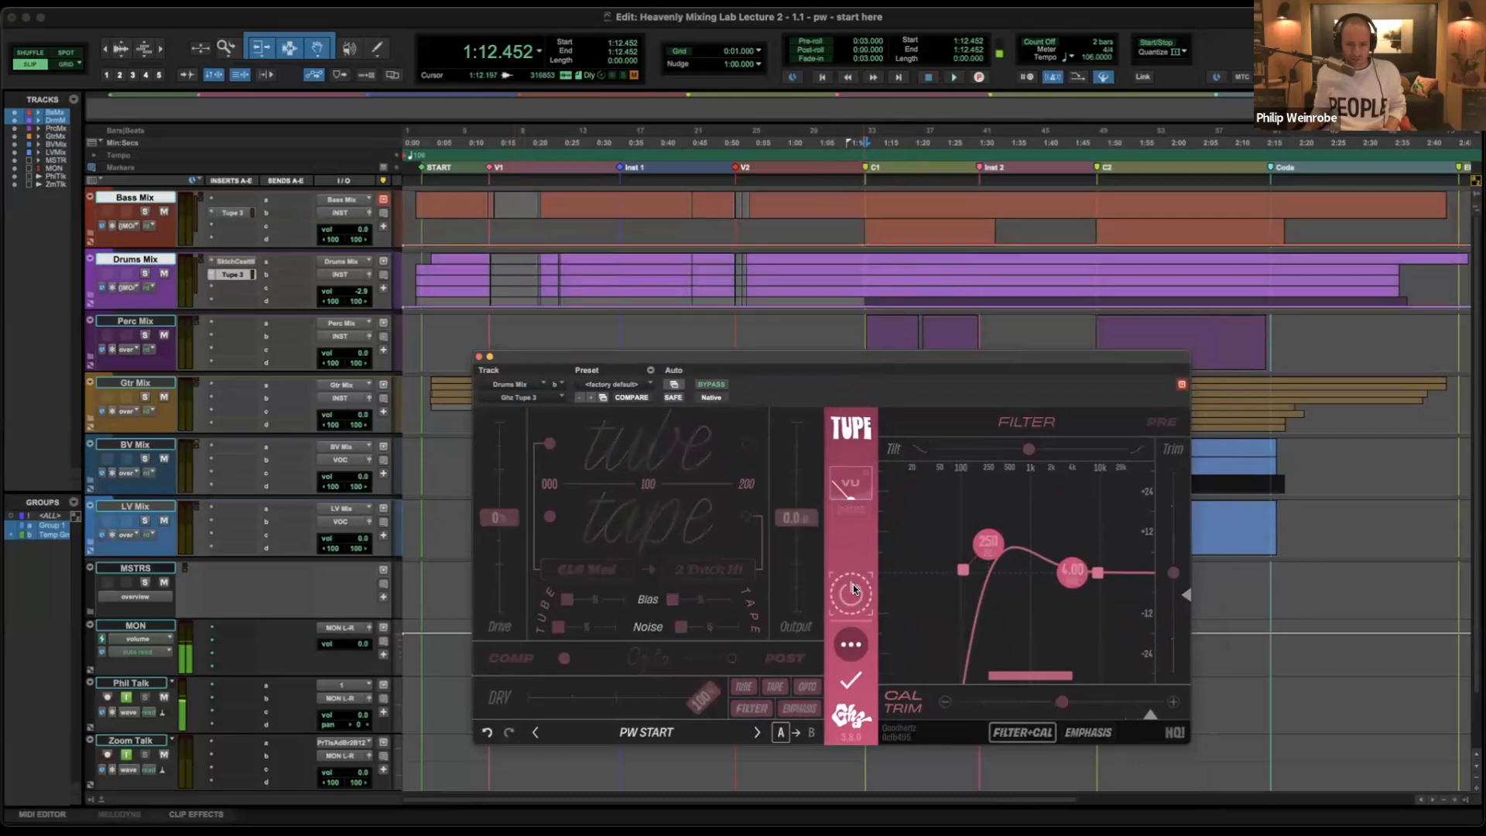
# Select the first half of chorus C1 from 1:12.225 to 1:21.179 on Bass Mix and Drums Mix, and close the plug-in window.
pyautogui.press('t')
pyautogui.press('t')
pyautogui.click(861, 227)
pyautogui.moveTo(875, 228); pyautogui.dragTo(1054, 66)
pyautogui.press('super+w')
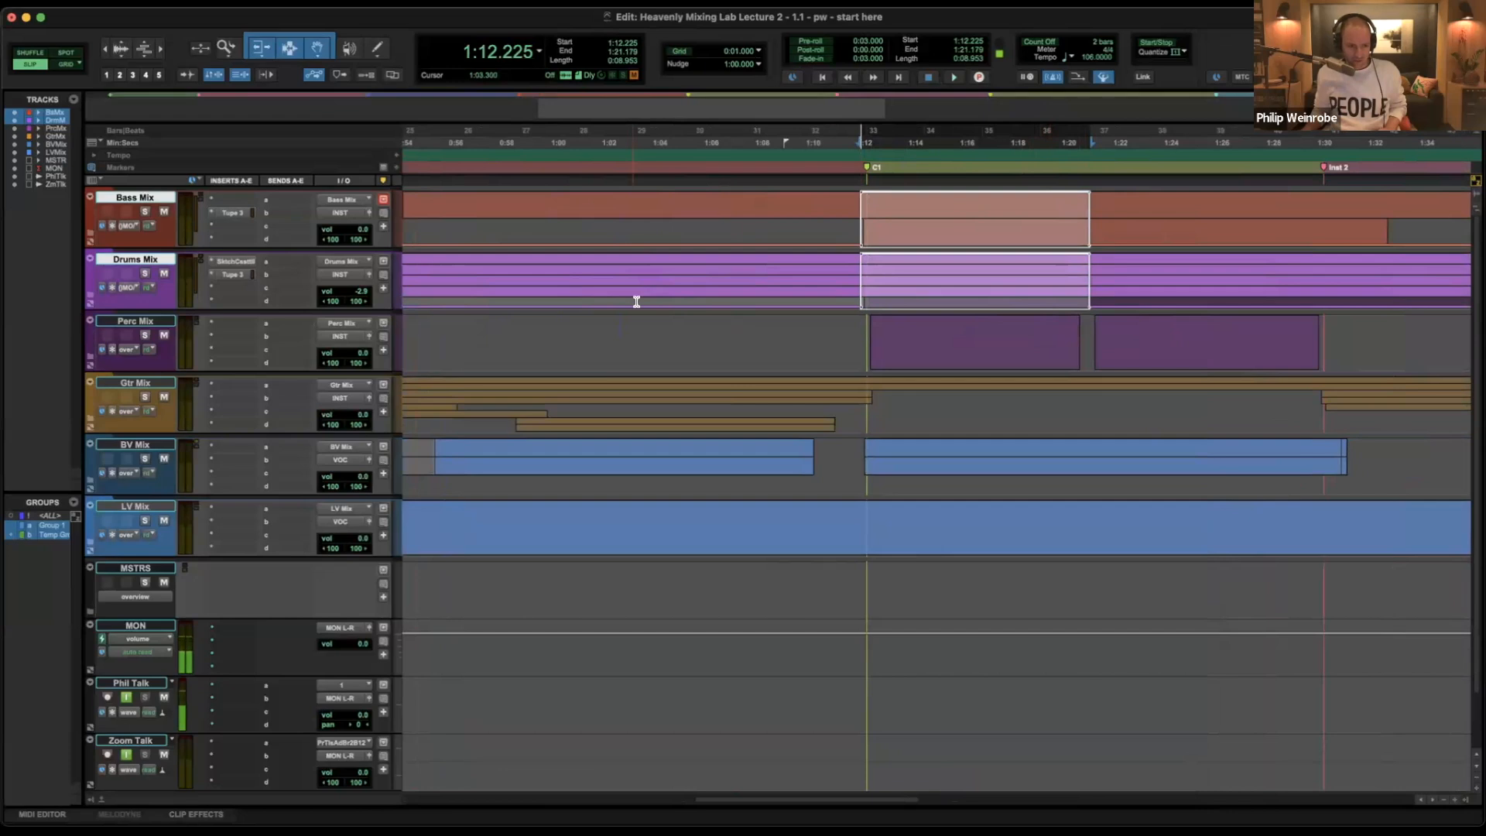
# Open the Bass Mix and Drums Mix folders and zoom in on the end of the selection against the drum hits.
pyautogui.hotkey('shift', 'f')
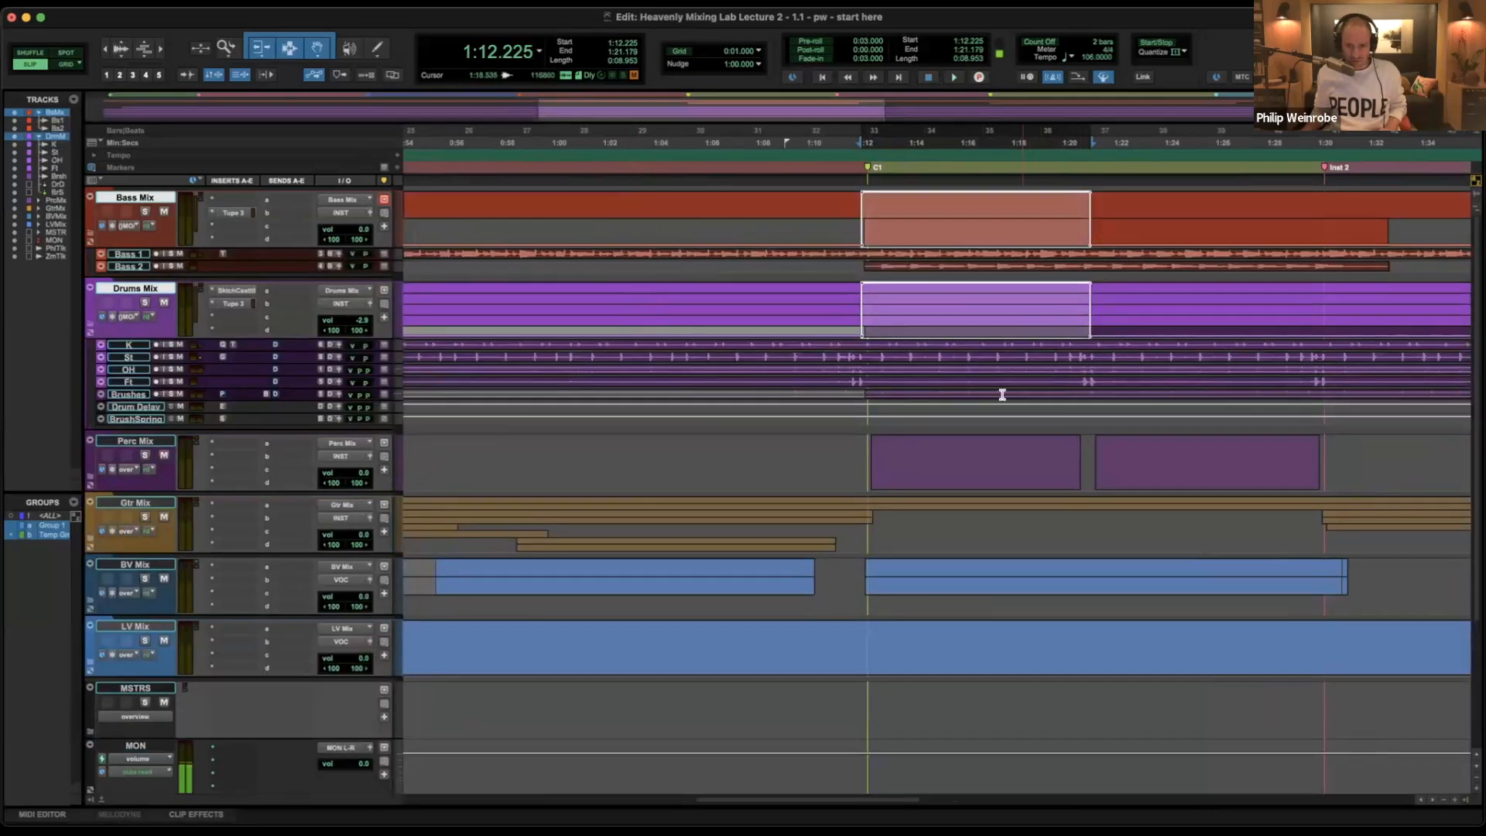
pyautogui.press('t')
pyautogui.press('t')
pyautogui.press('t')
pyautogui.hscroll(10, 1002, 395)
pyautogui.hscroll(10, 1002, 395)
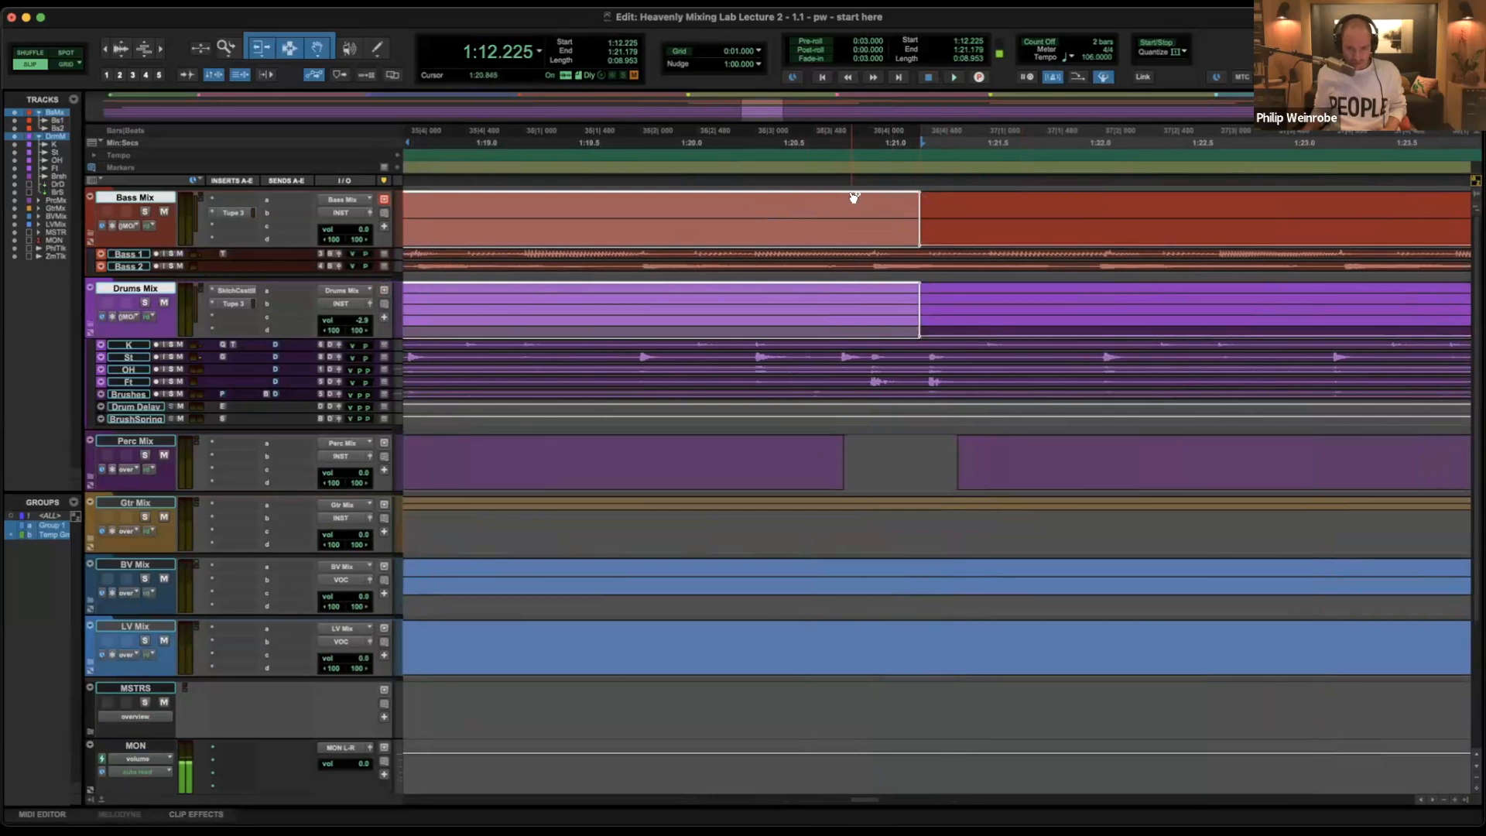
# Move the end of the Tupe 3 on/off automation on Bass Mix and Drums Mix slightly ahead of the selection's end.
pyautogui.click(918, 246)
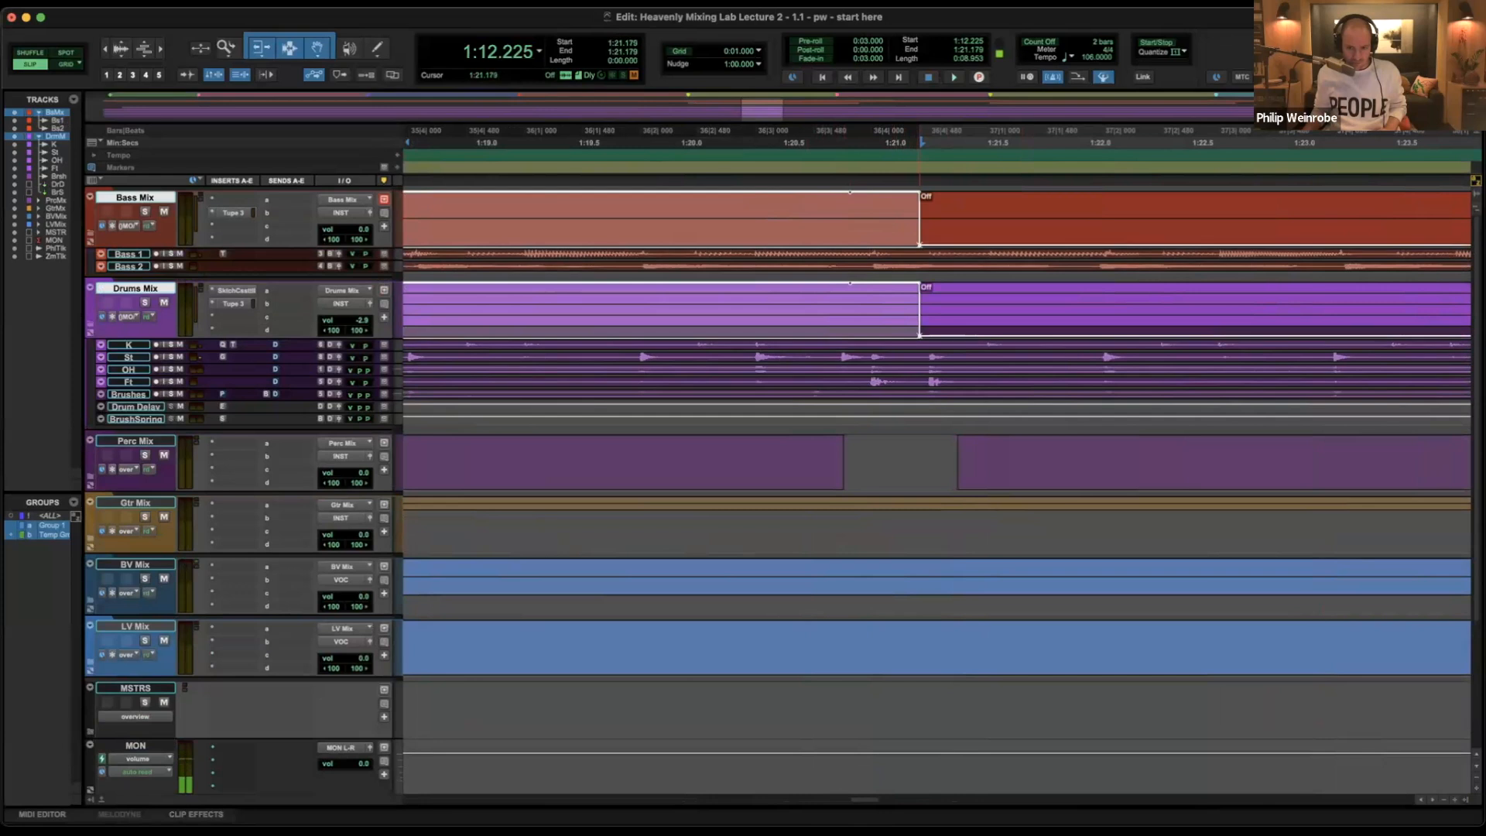
pyautogui.press('super+z')
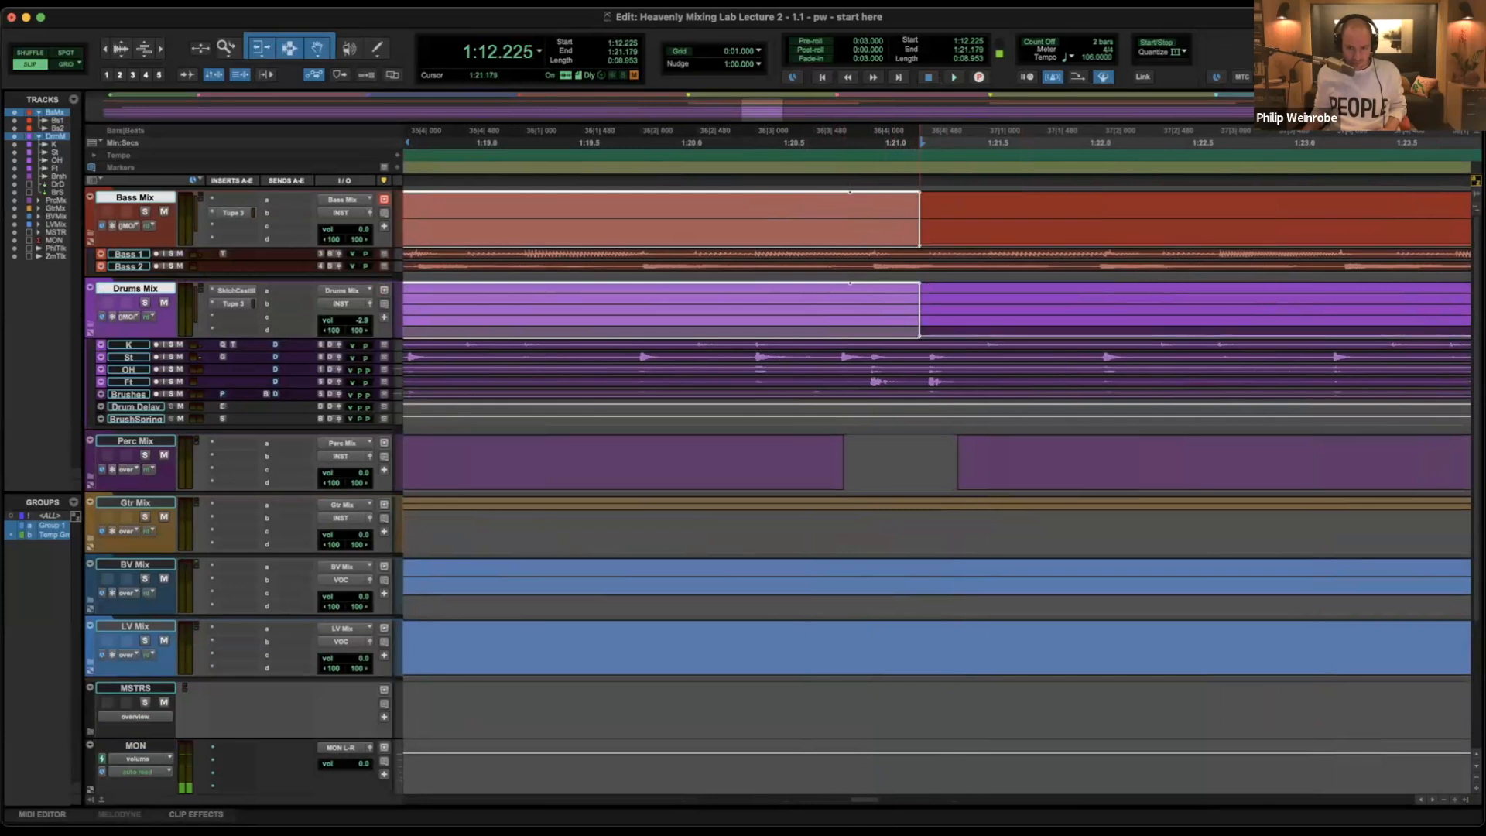
pyautogui.moveTo(921, 249); pyautogui.dragTo(870, 248)
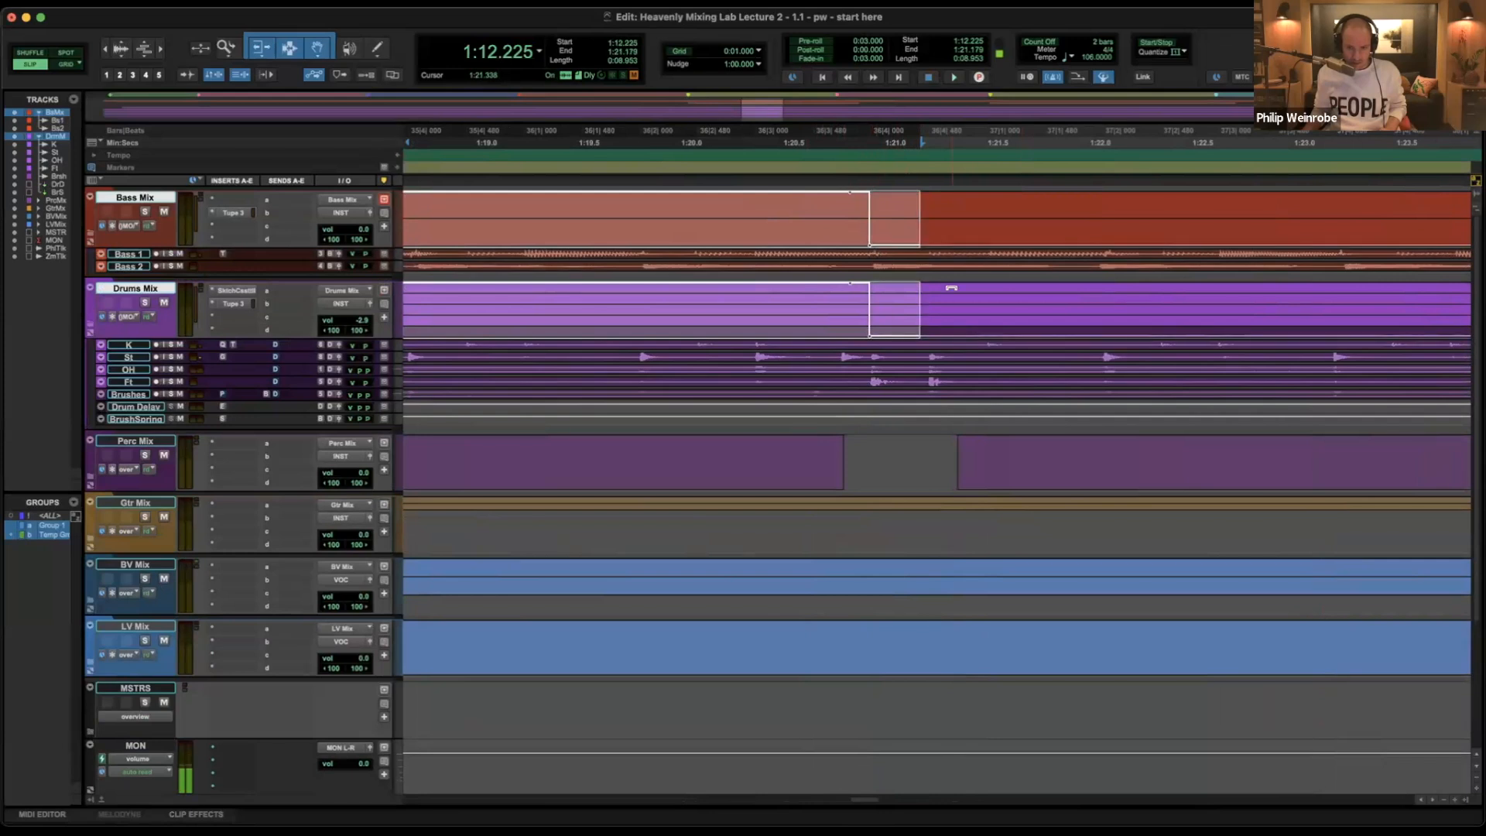
# Move the start of the Tupe 3 on/off automation on Bass Mix and Drums Mix slightly later, just before the C1 marker.
pyautogui.press('r')
pyautogui.press('r')
pyautogui.press('r')
pyautogui.press('t')
pyautogui.press('t')
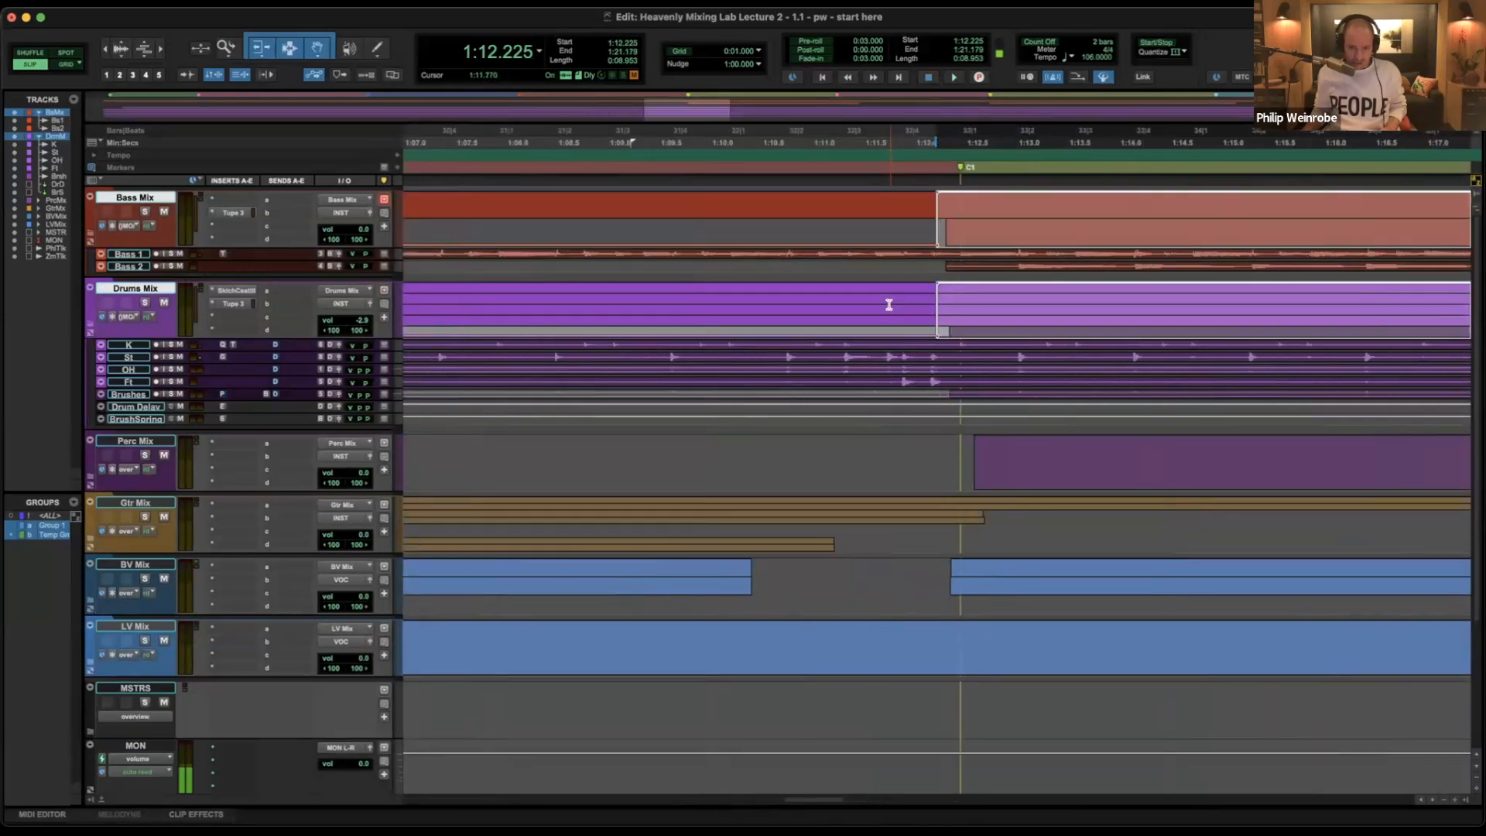
pyautogui.moveTo(869, 310); pyautogui.dragTo(886, 309)
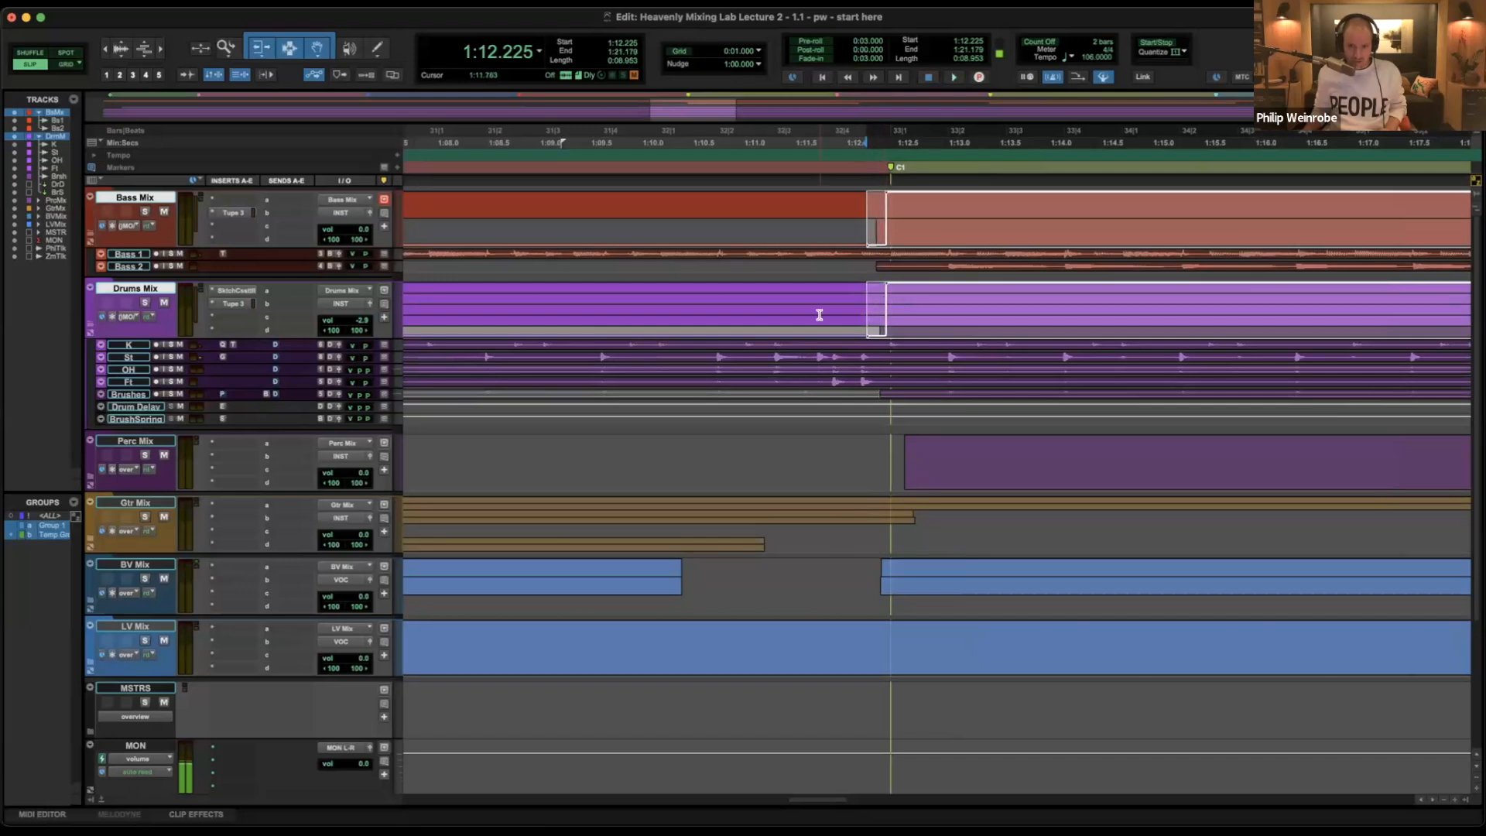
# Play the song from about 1:06.853 through the C1 section to check the adjusted automation.
pyautogui.press('r')
pyautogui.press('r')
pyautogui.hscroll(2, 819, 315)
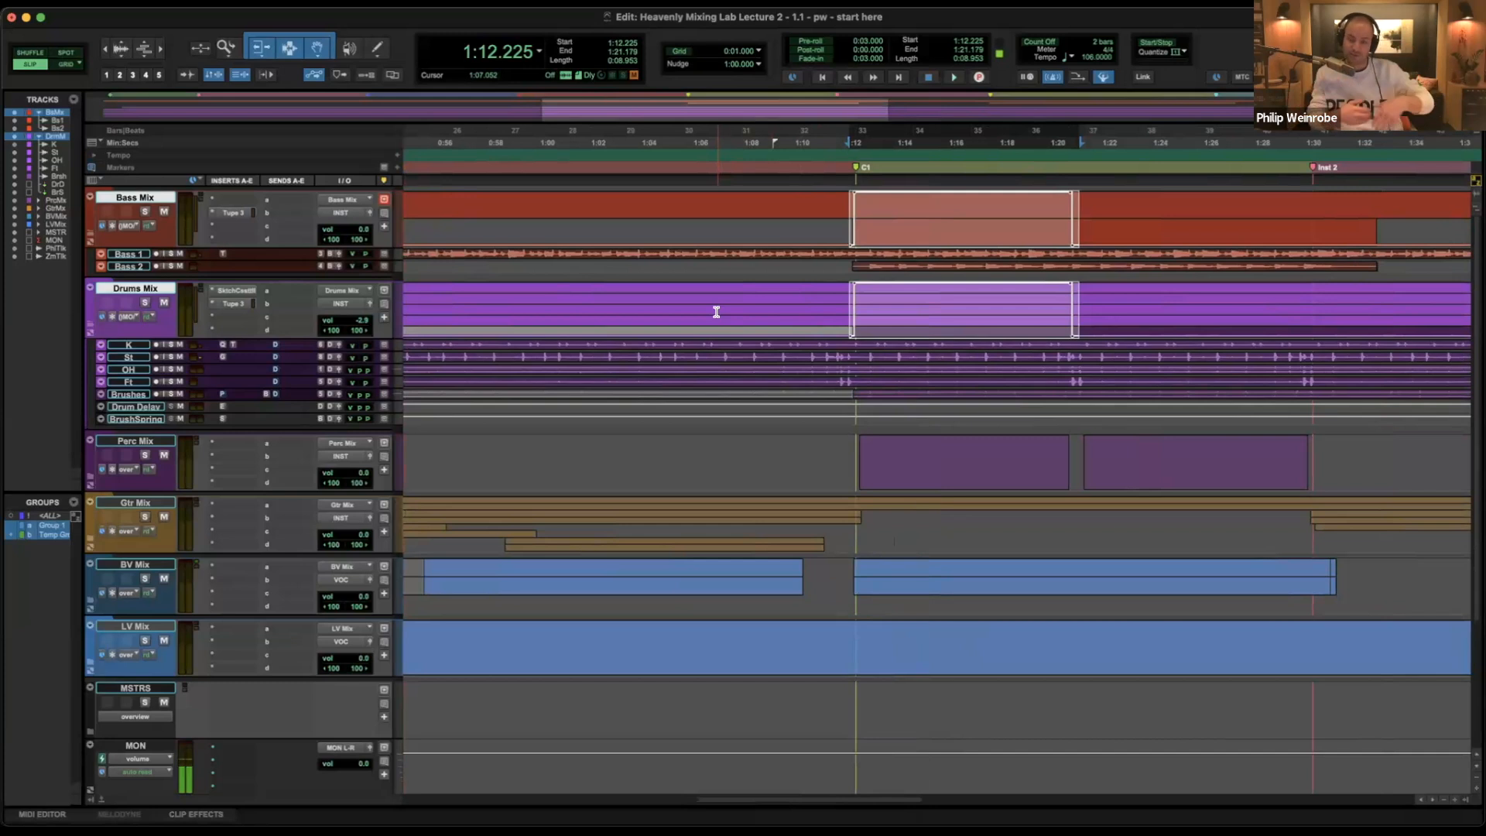
pyautogui.click(712, 307)
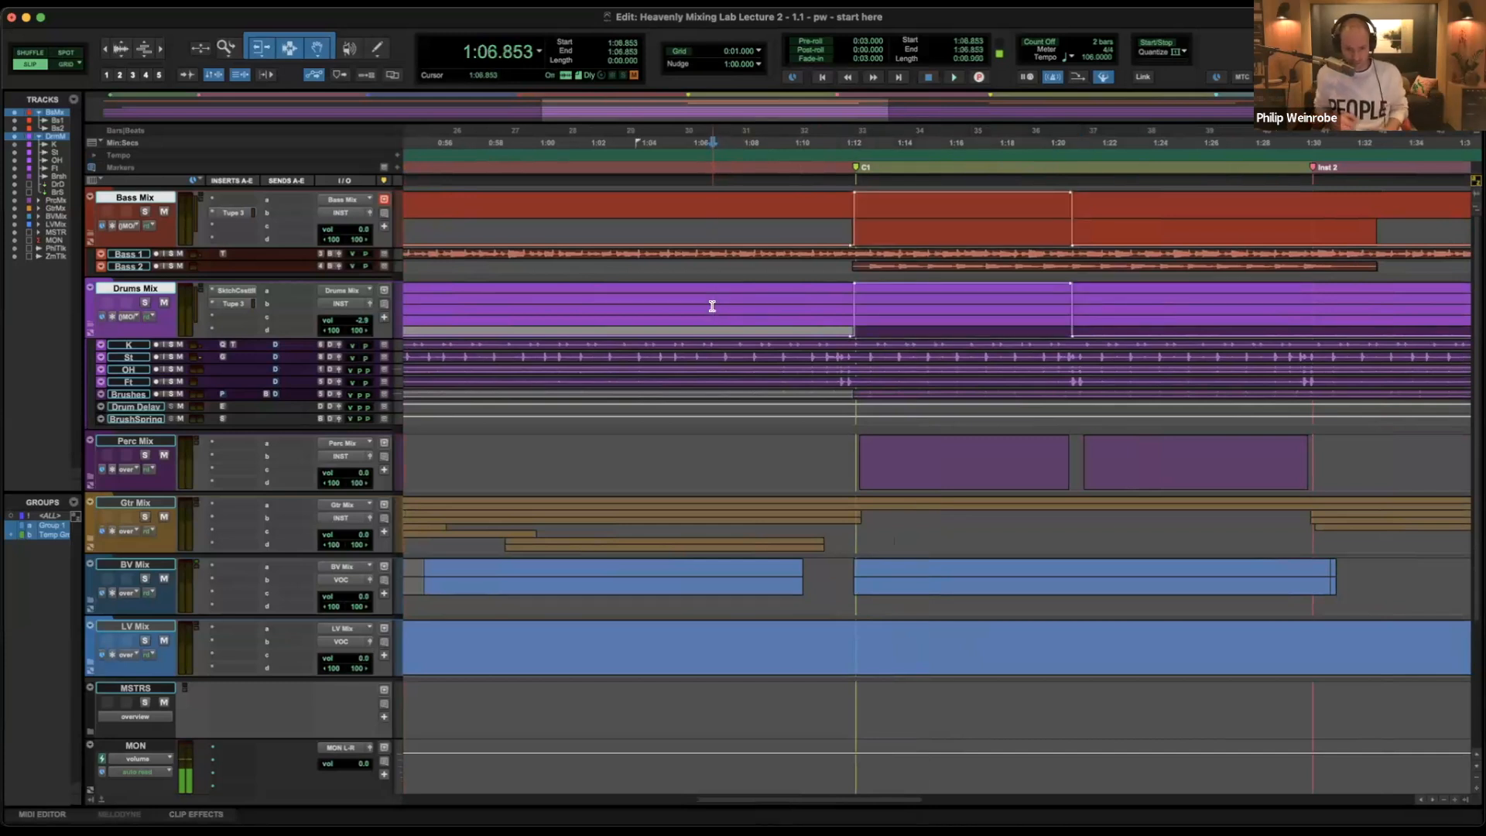
pyautogui.press('space')
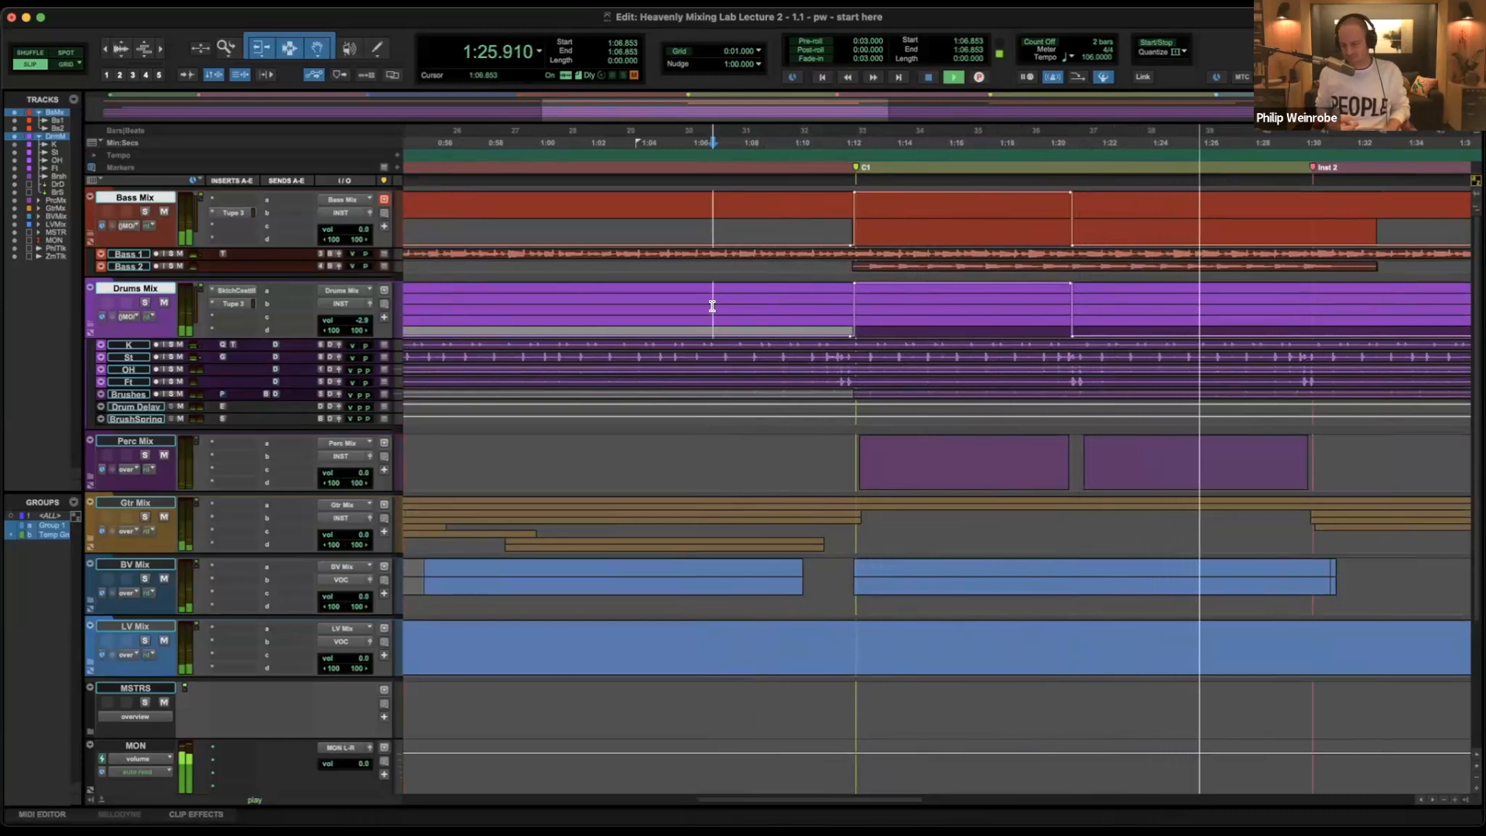
pyautogui.press('space')
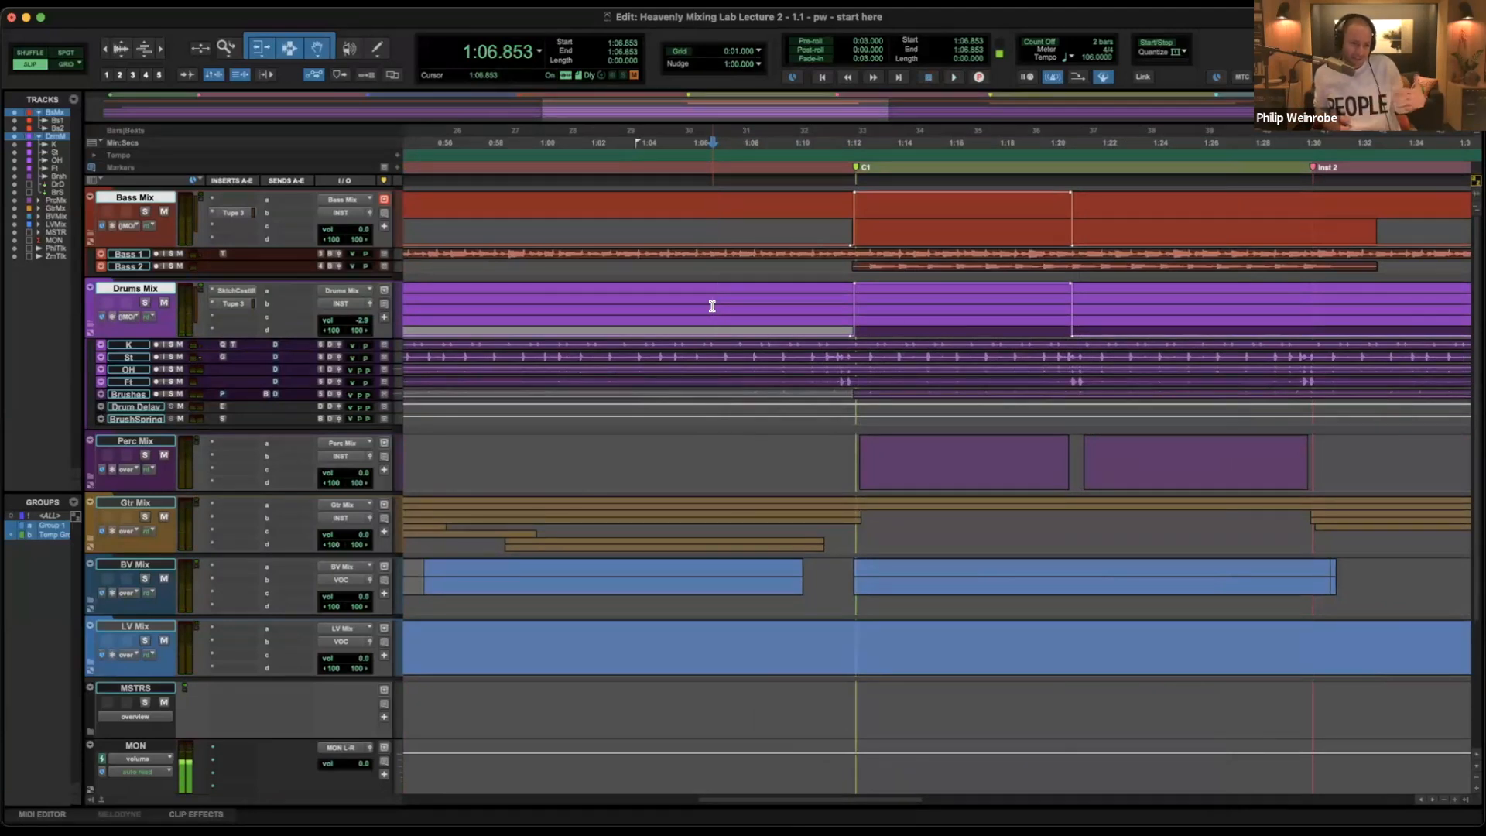
# Collapse the Bass Mix and Drums Mix folders, and select the Gtr Mix and Drums Mix tracks.
pyautogui.hotkey('shift', 'f')
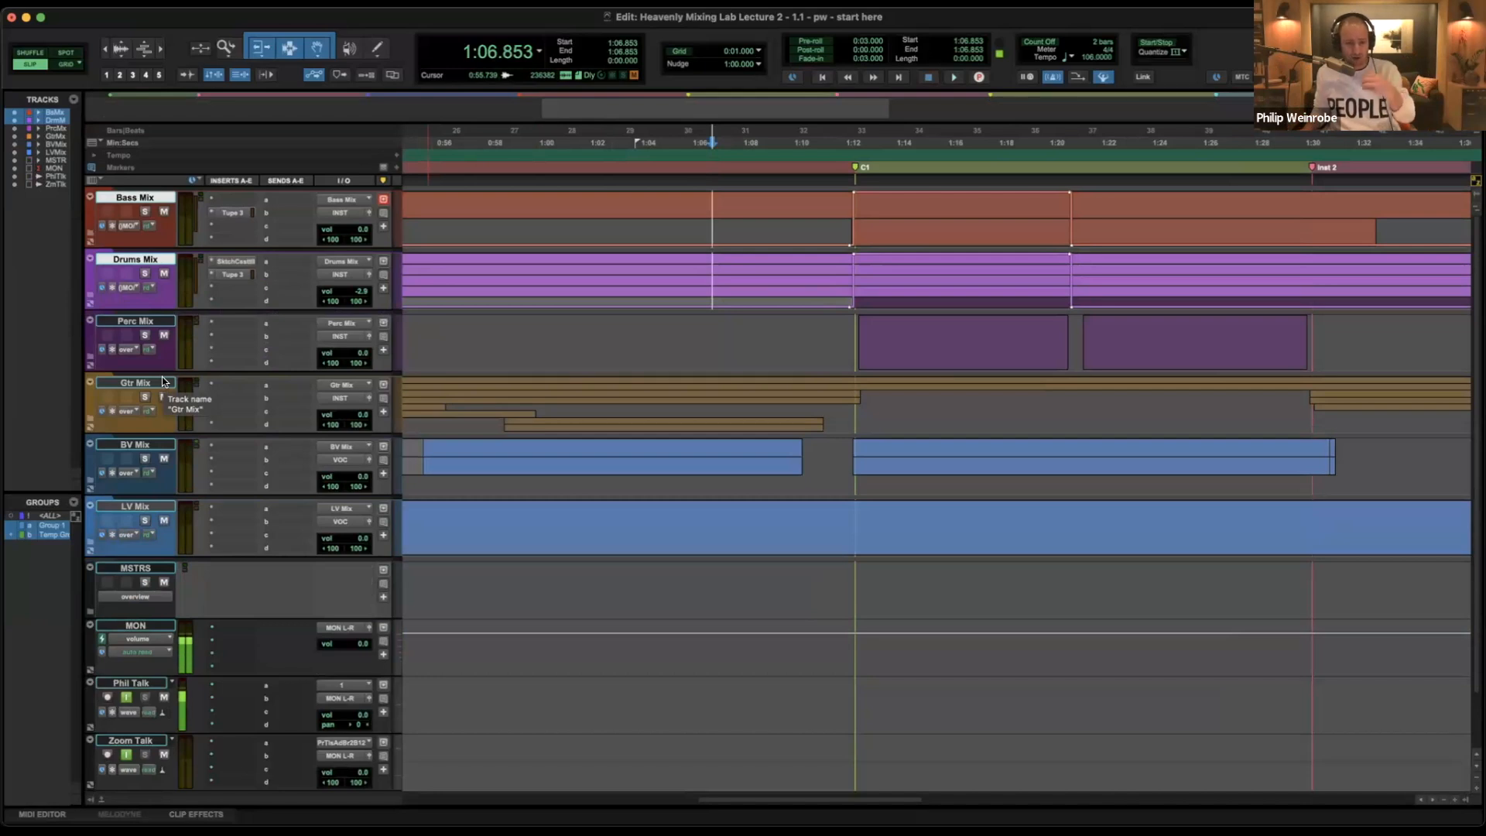
pyautogui.click(135, 382)
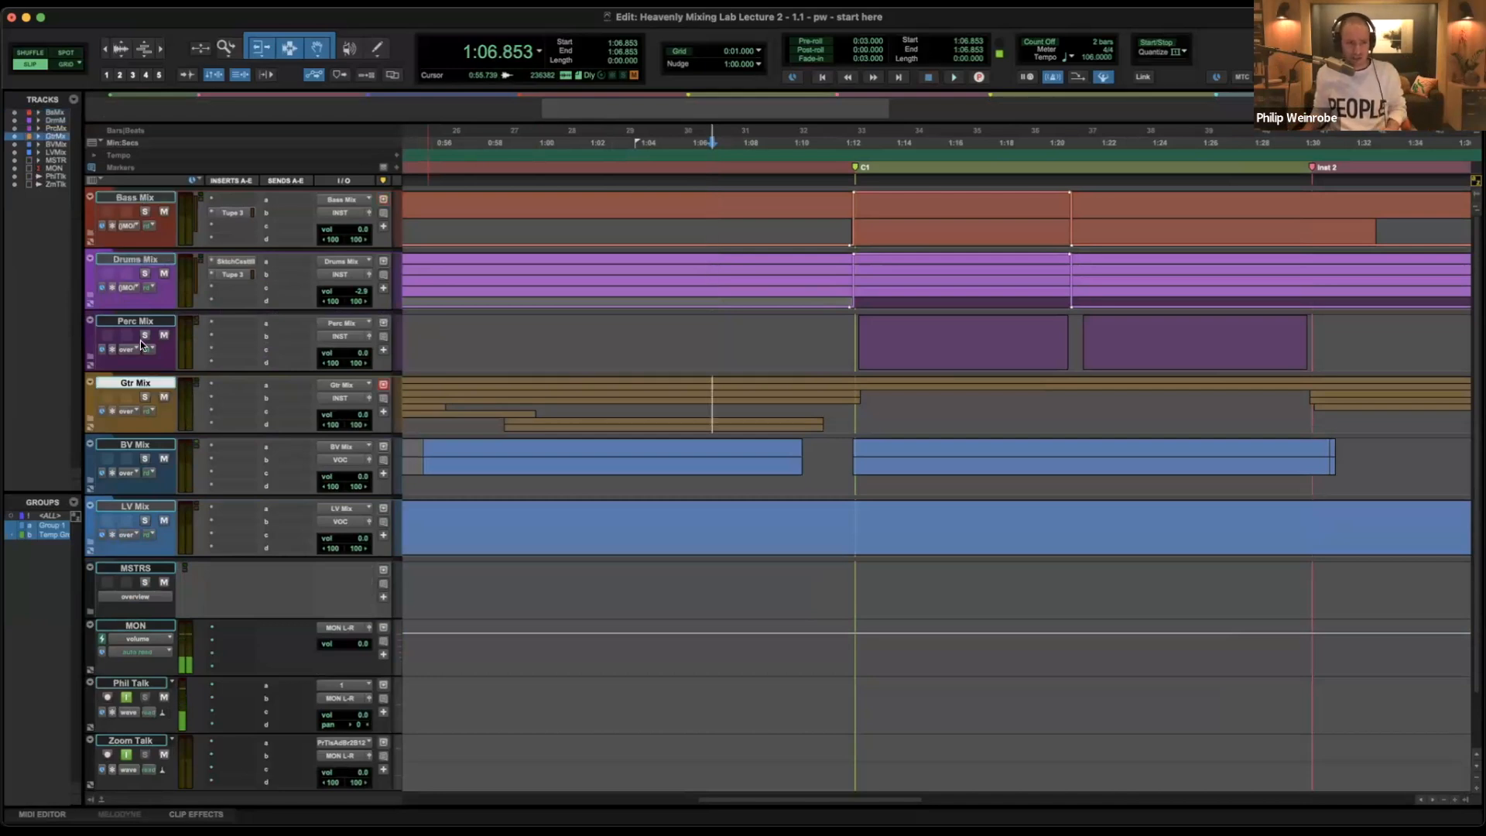
pyautogui.keyDown('super'); pyautogui.click(144, 261); pyautogui.keyUp('super')
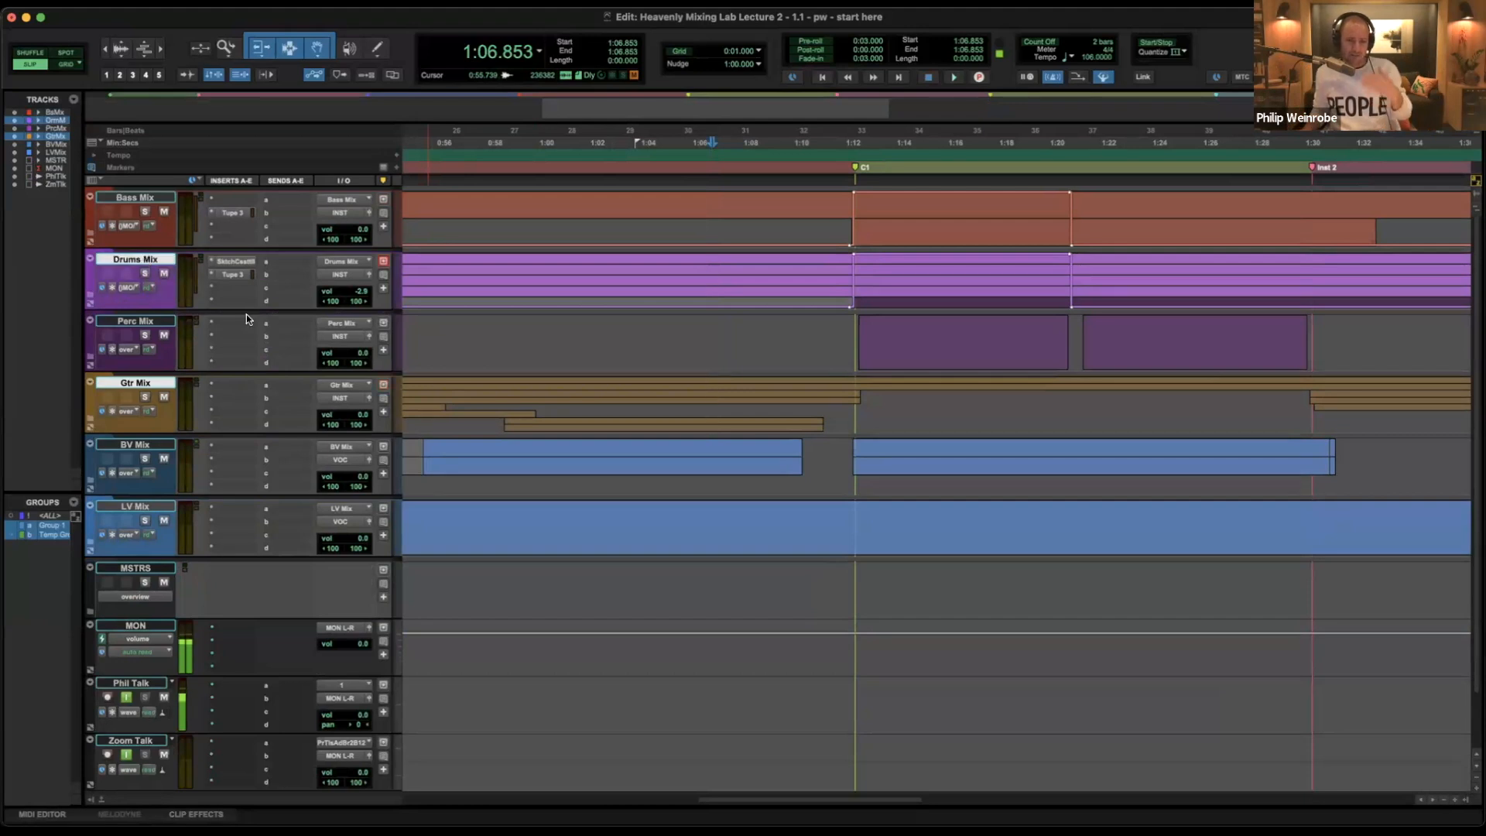
# Play the Inst 2 section from about 1:30.331 up to the C2 marker to review it.
pyautogui.hscroll(-3, 692, 335)
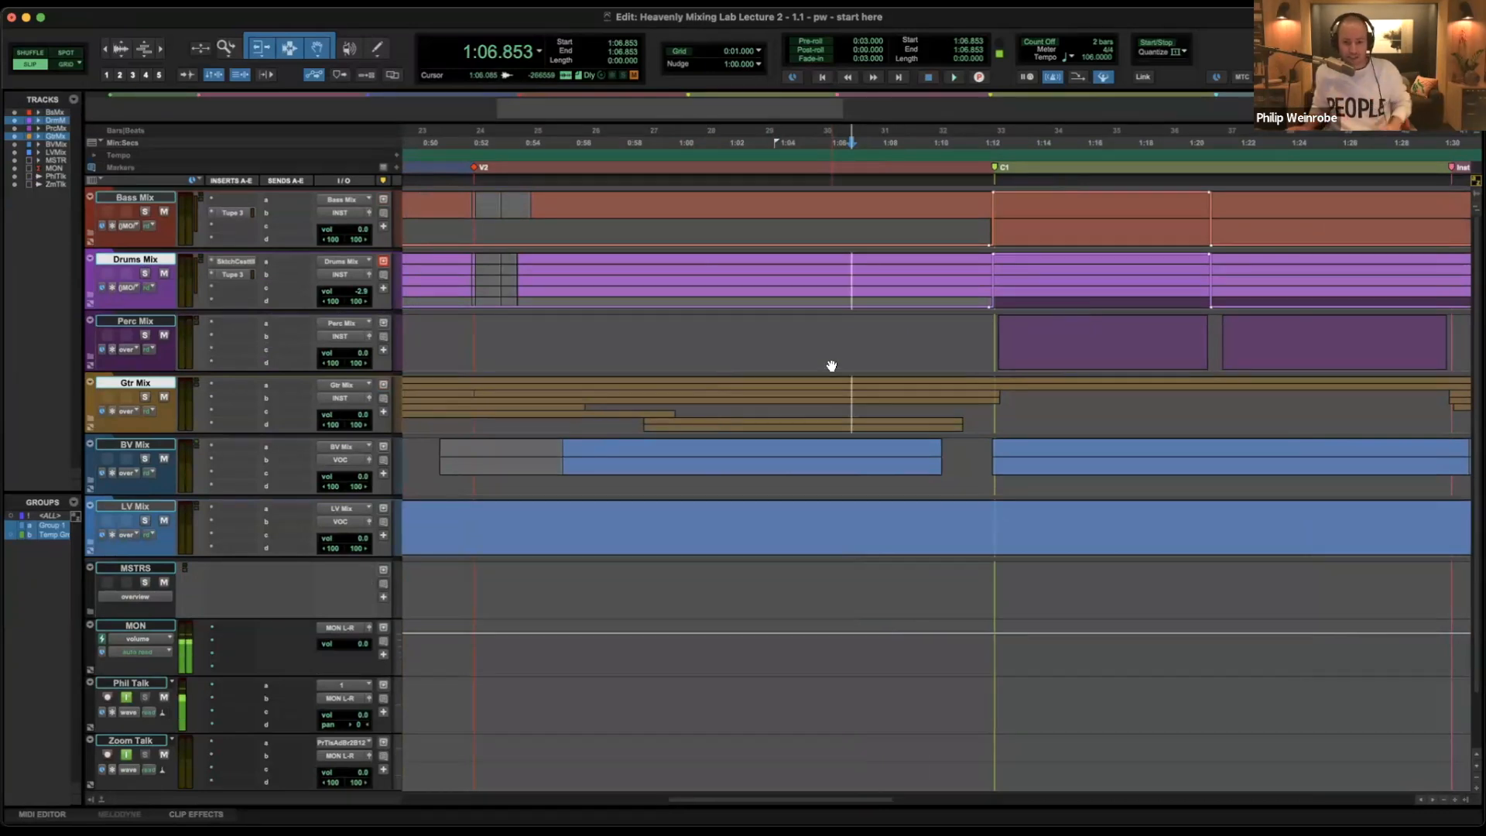
pyautogui.press('r')
pyautogui.hscroll(4, 831, 366)
pyautogui.hscroll(3, 831, 366)
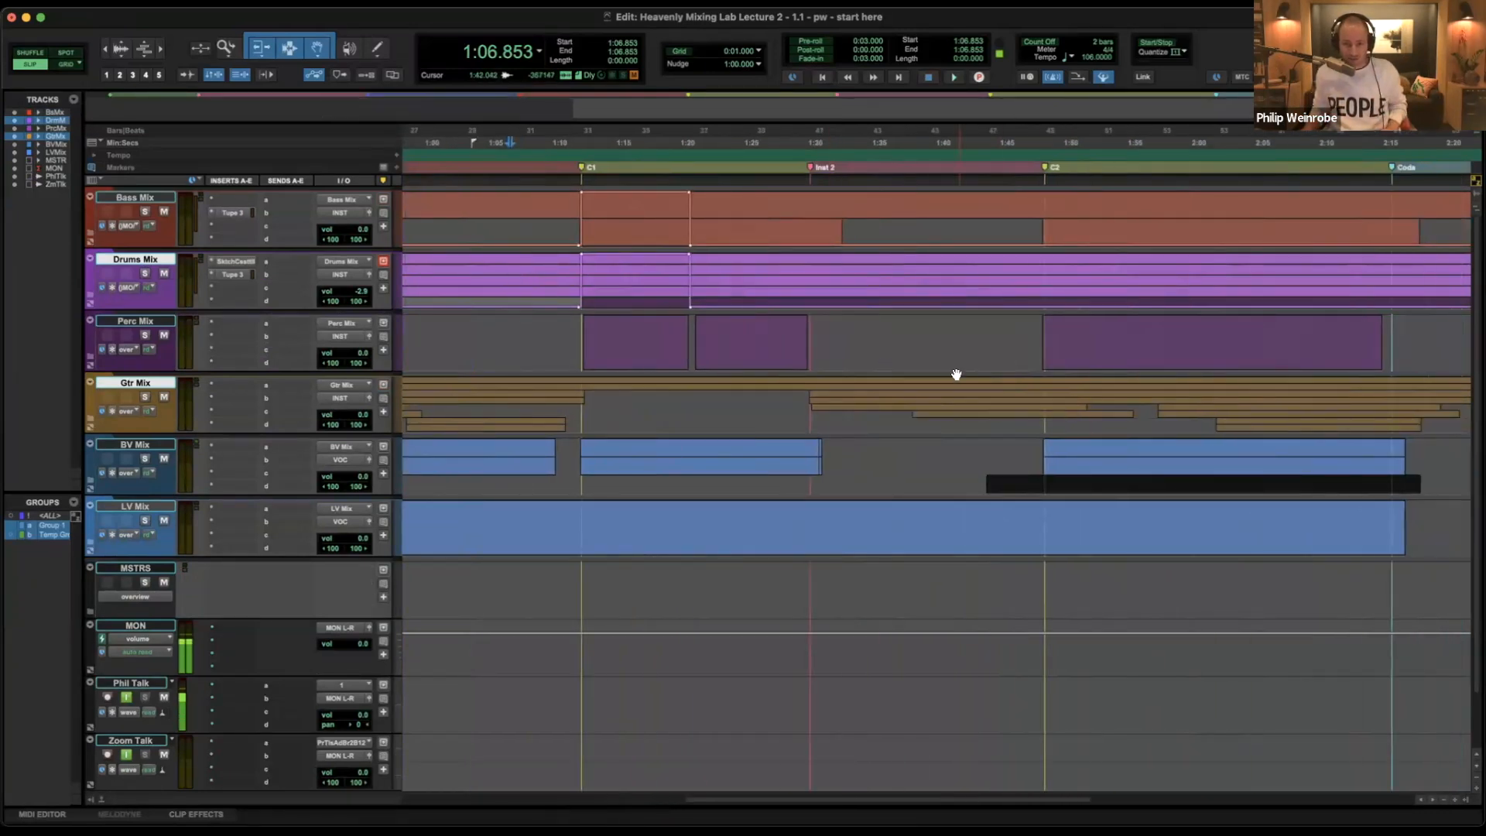
pyautogui.click(809, 338)
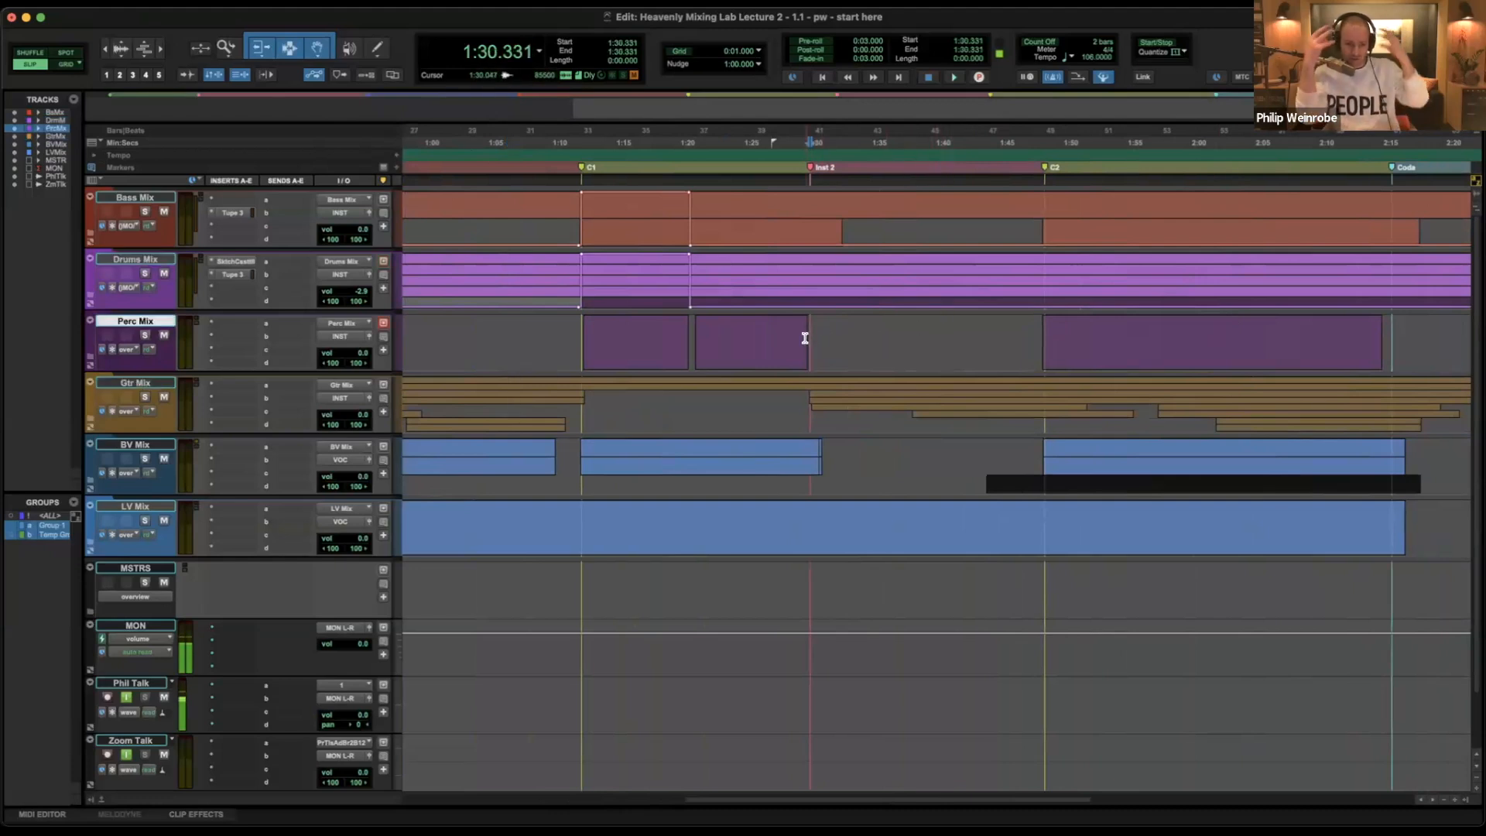
pyautogui.press('space')
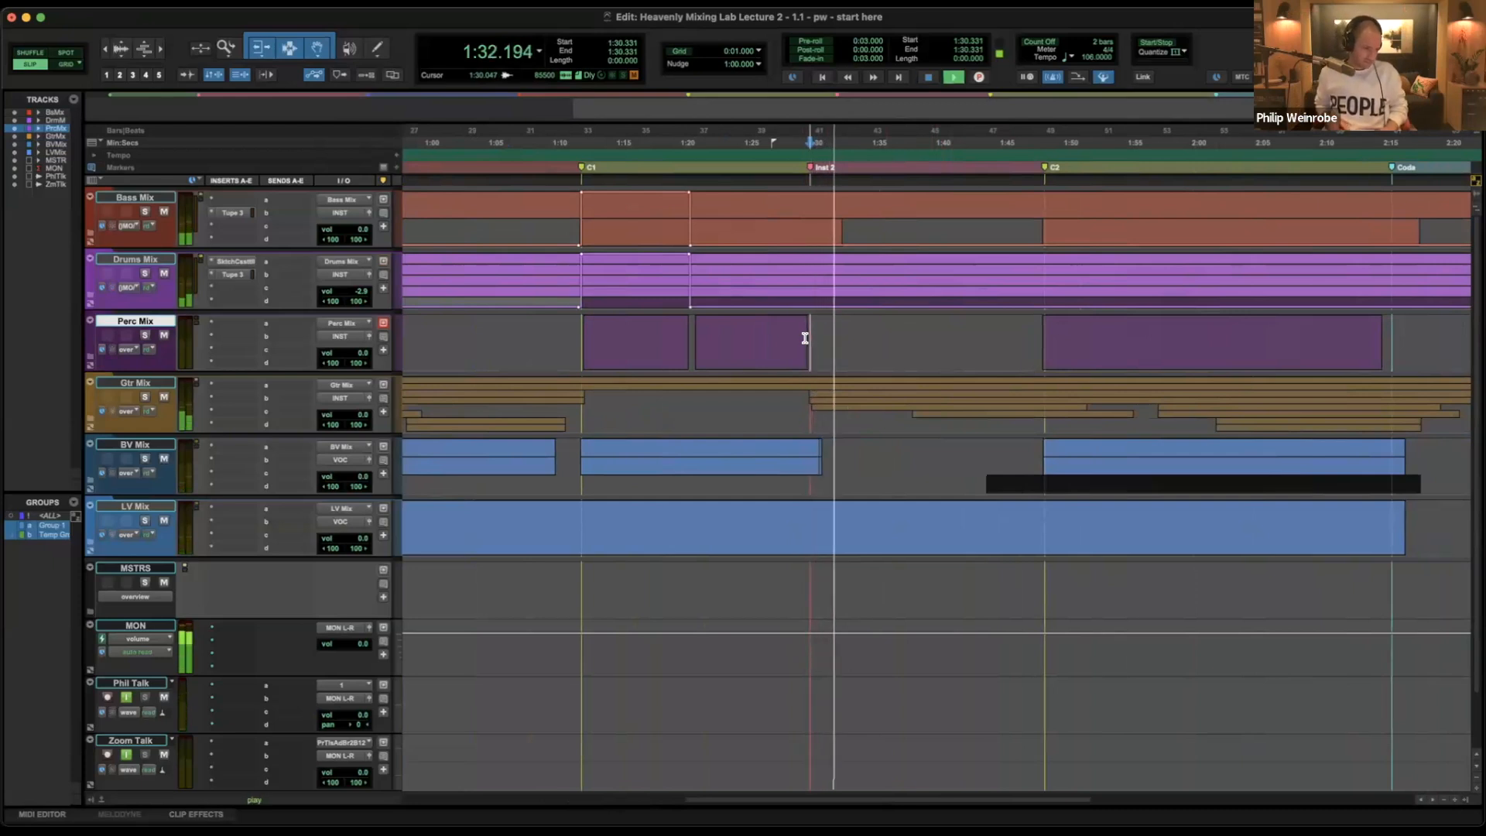
pyautogui.press('space')
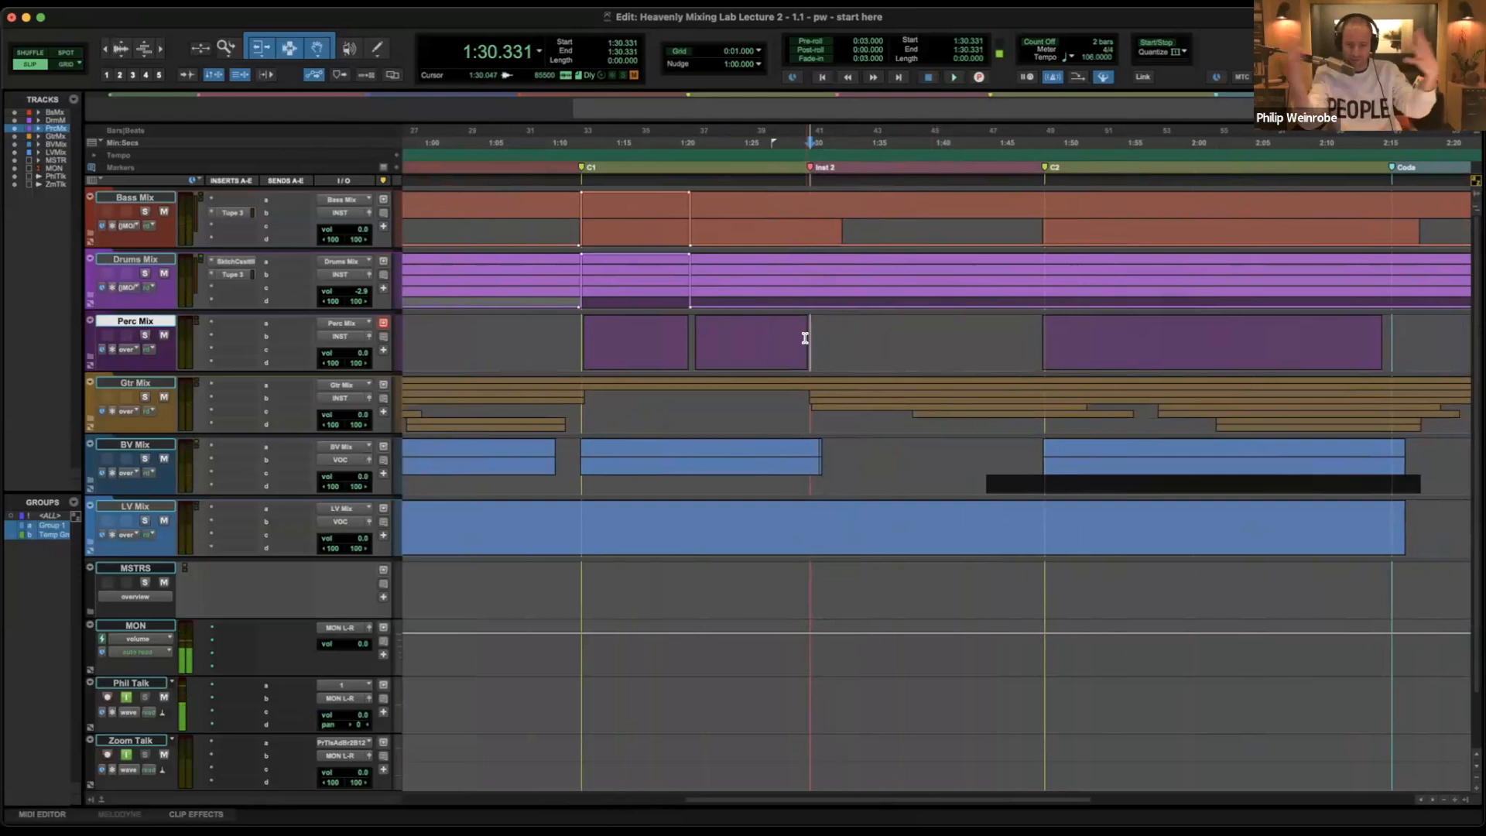
pyautogui.press('space')
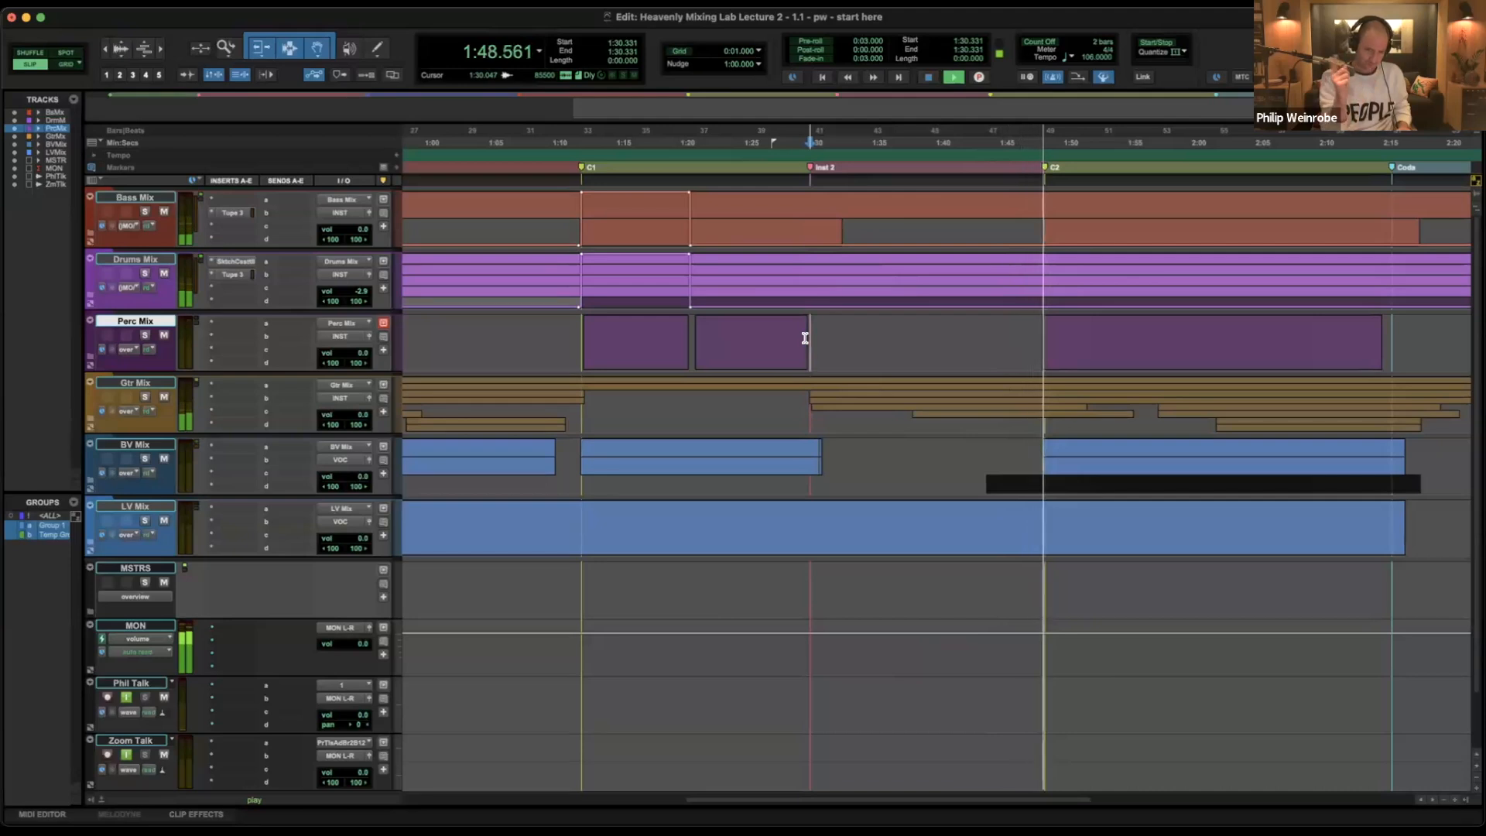
pyautogui.press('space')
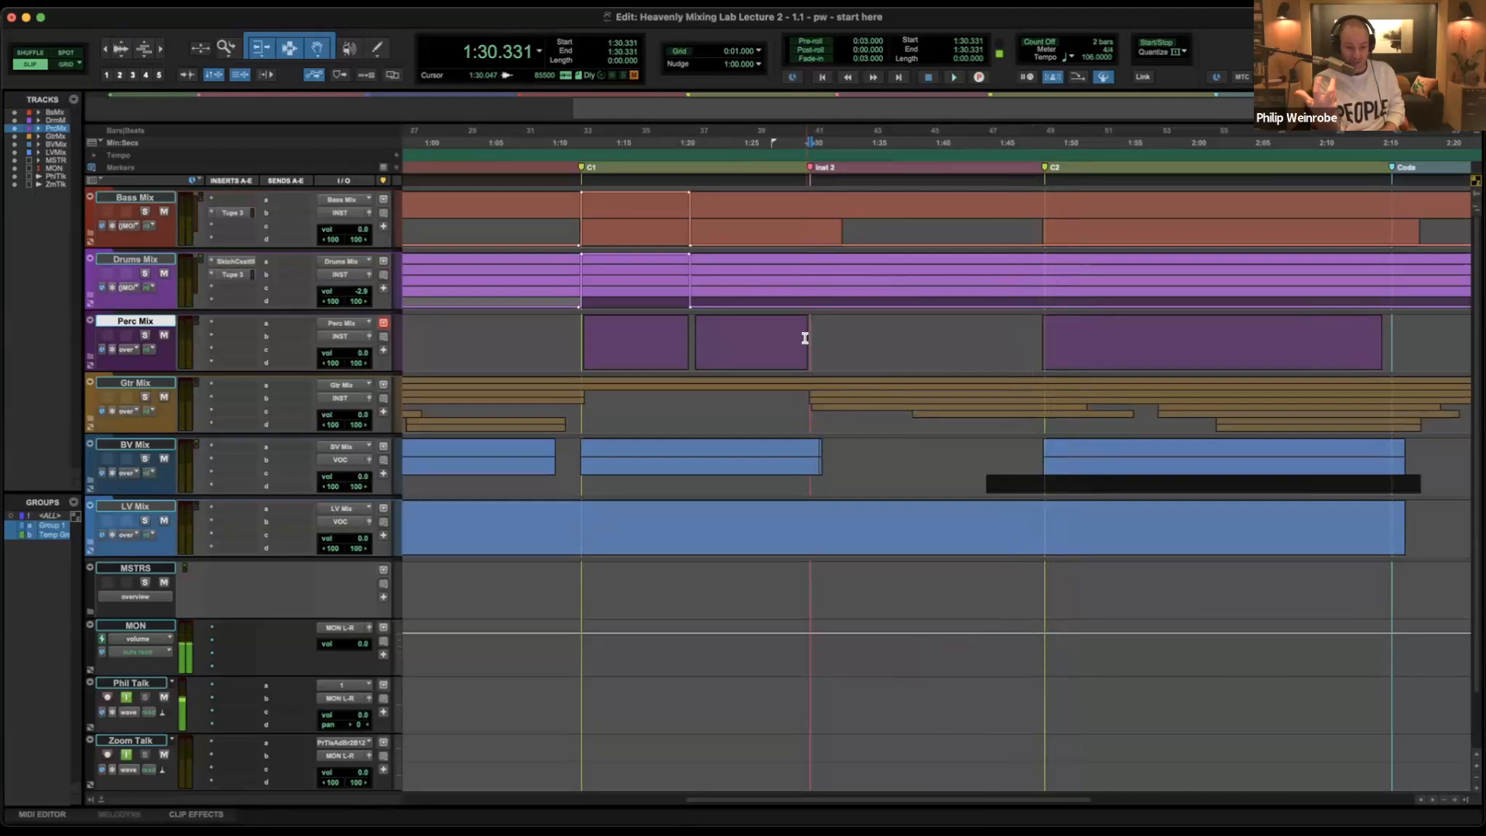
# Create a stereo Aux Input track named Cluster Mix, fed by new sends from the Drums Mix and Gtr Mix tracks.
pyautogui.press('p')
pyautogui.keyDown('super'); pyautogui.click(154, 381); pyautogui.keyUp('super')
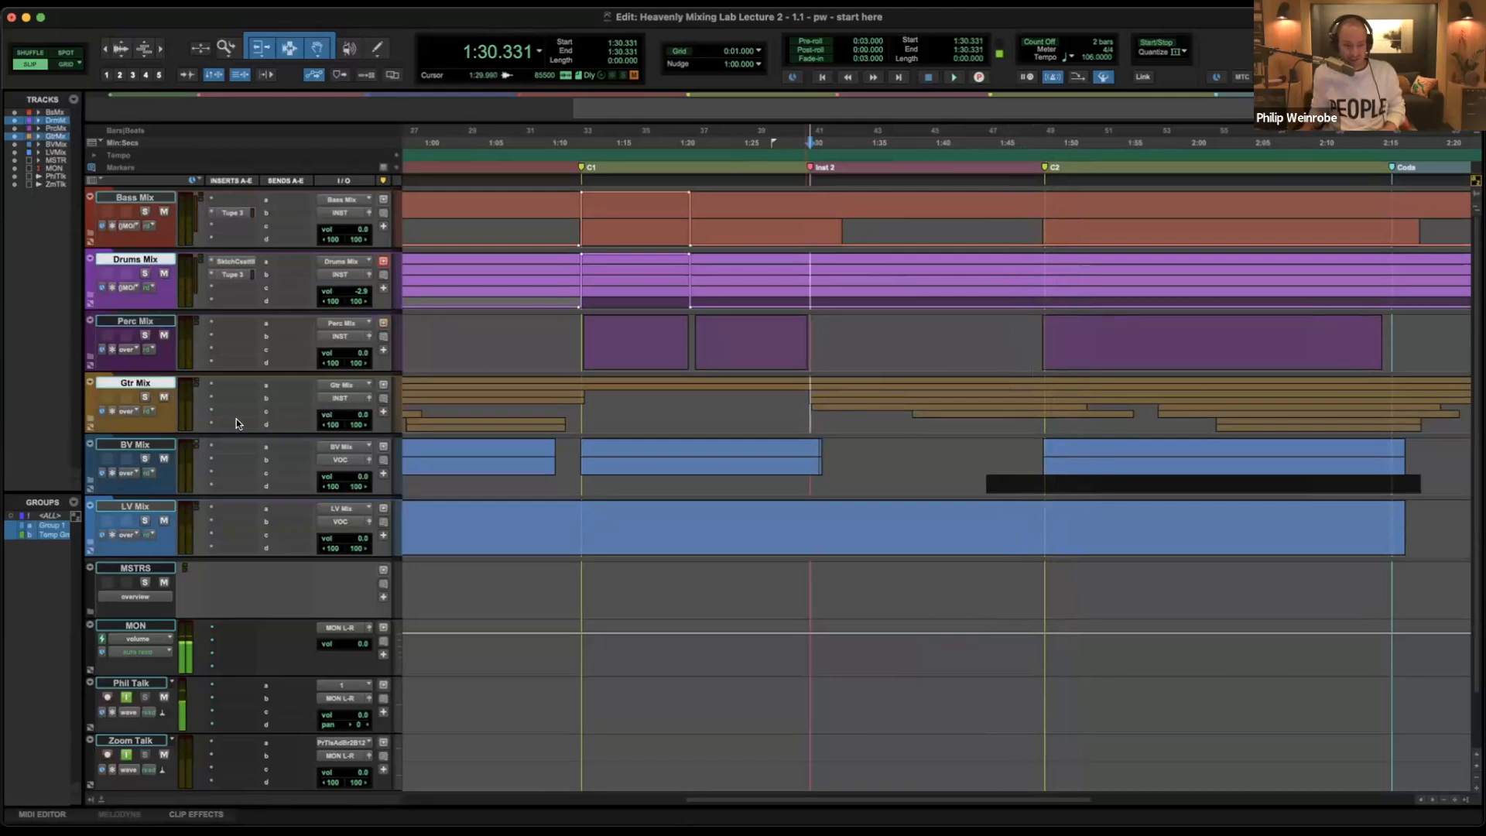
pyautogui.press('e')
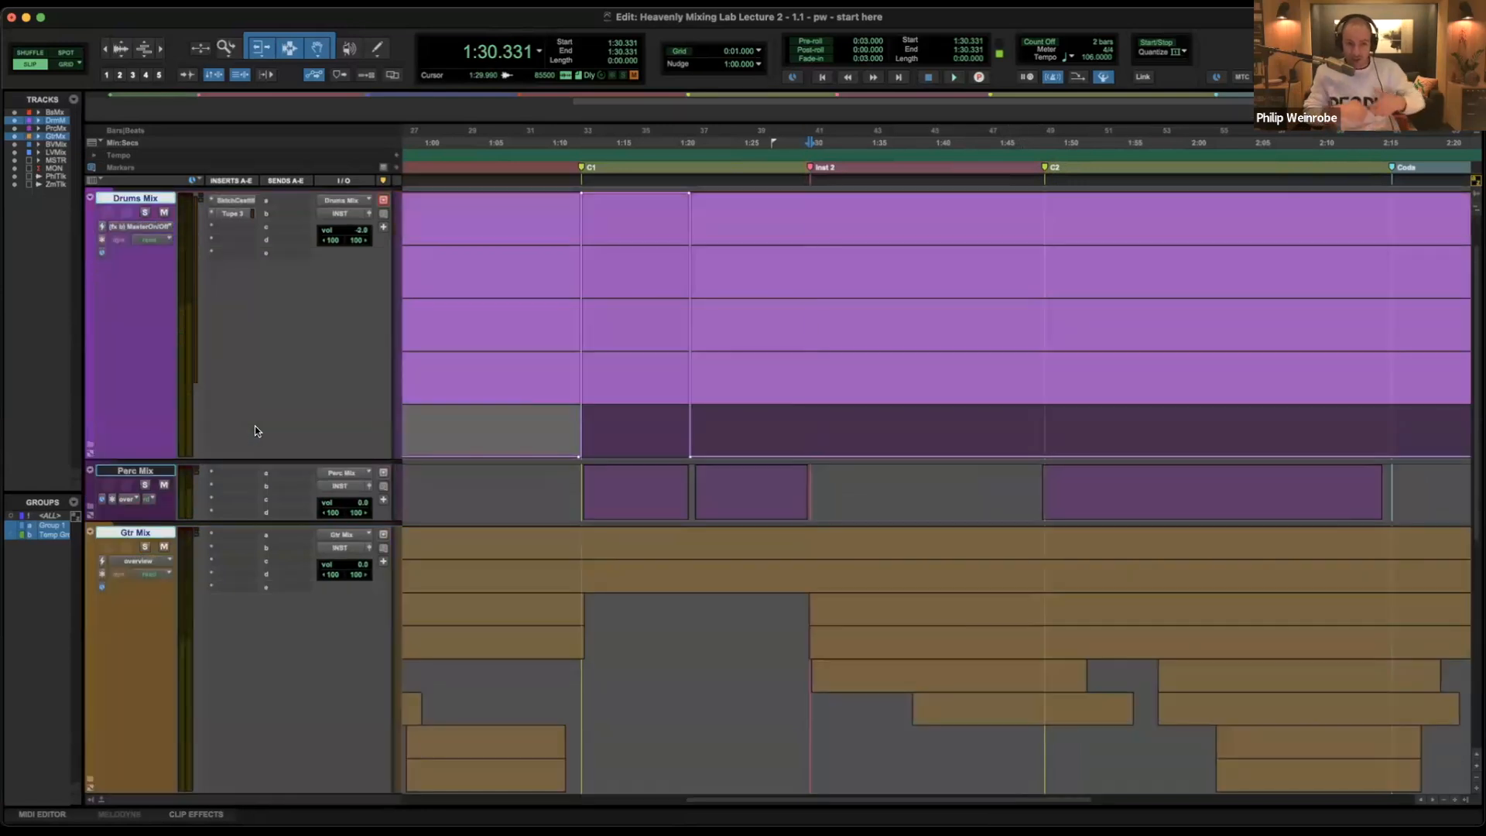
pyautogui.press('super+shift+n')
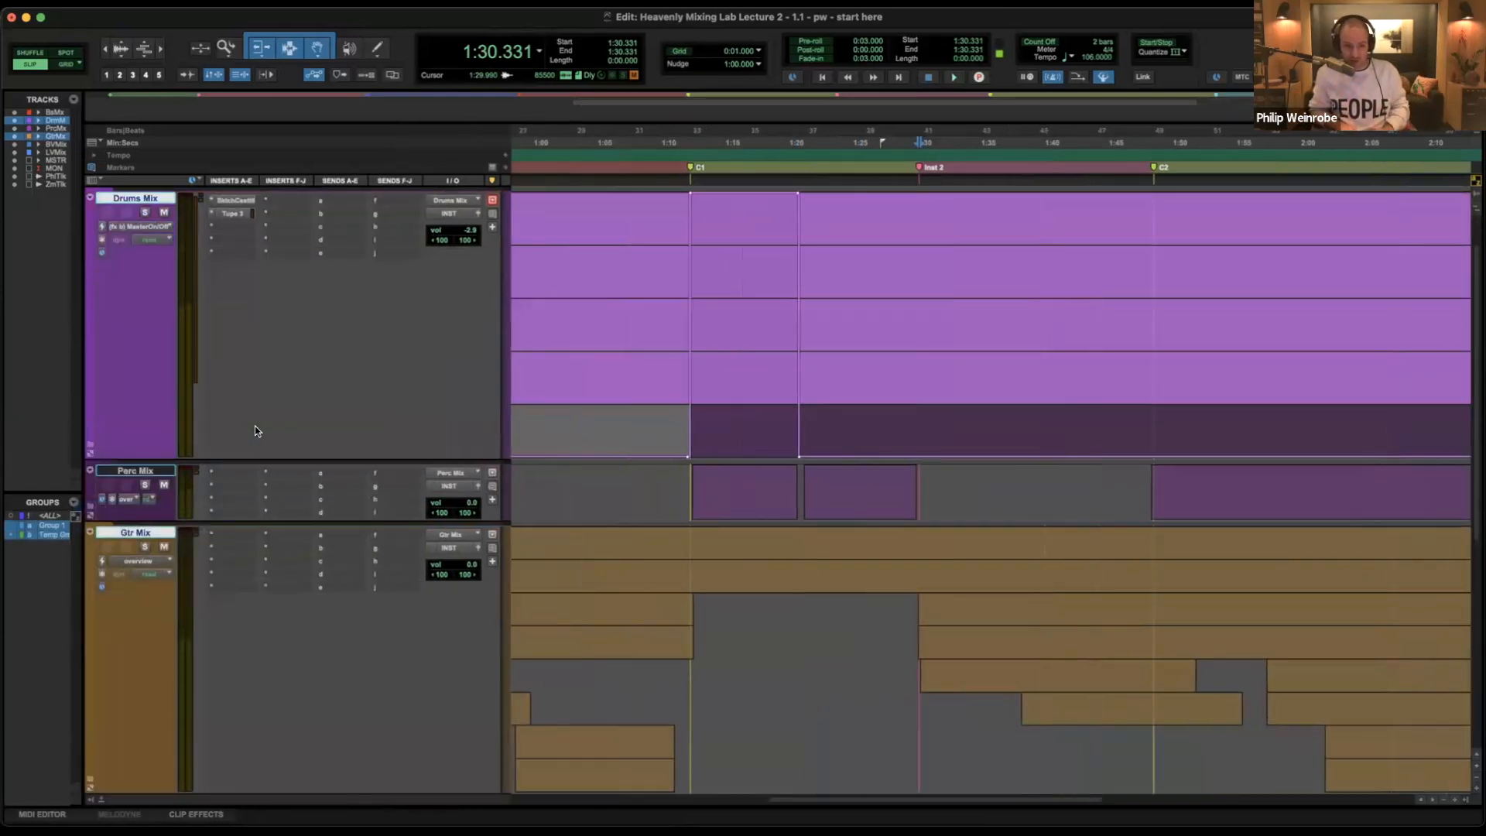
pyautogui.write('Cluster Mix')
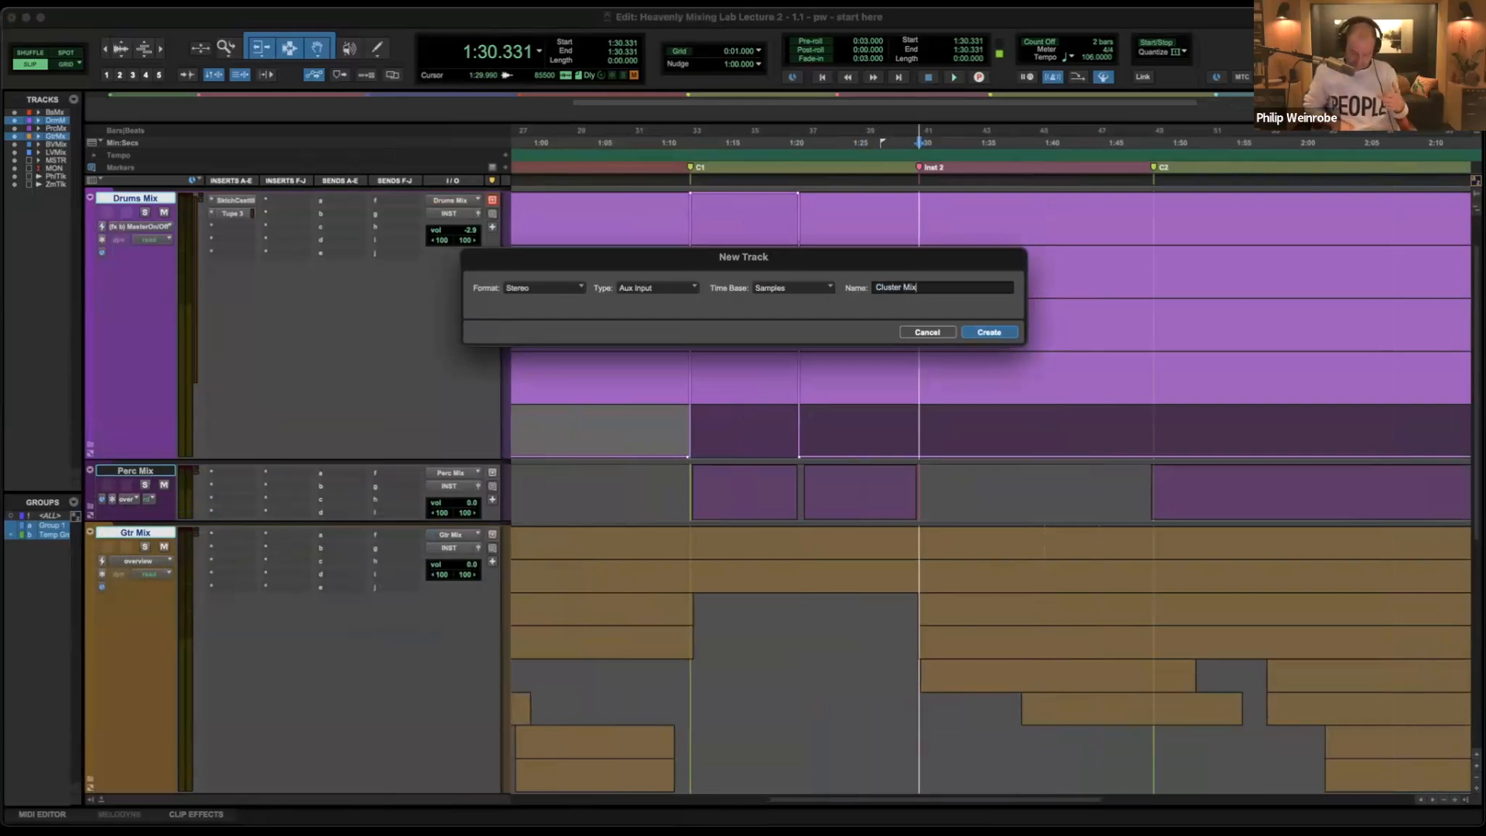
pyautogui.press('Return')
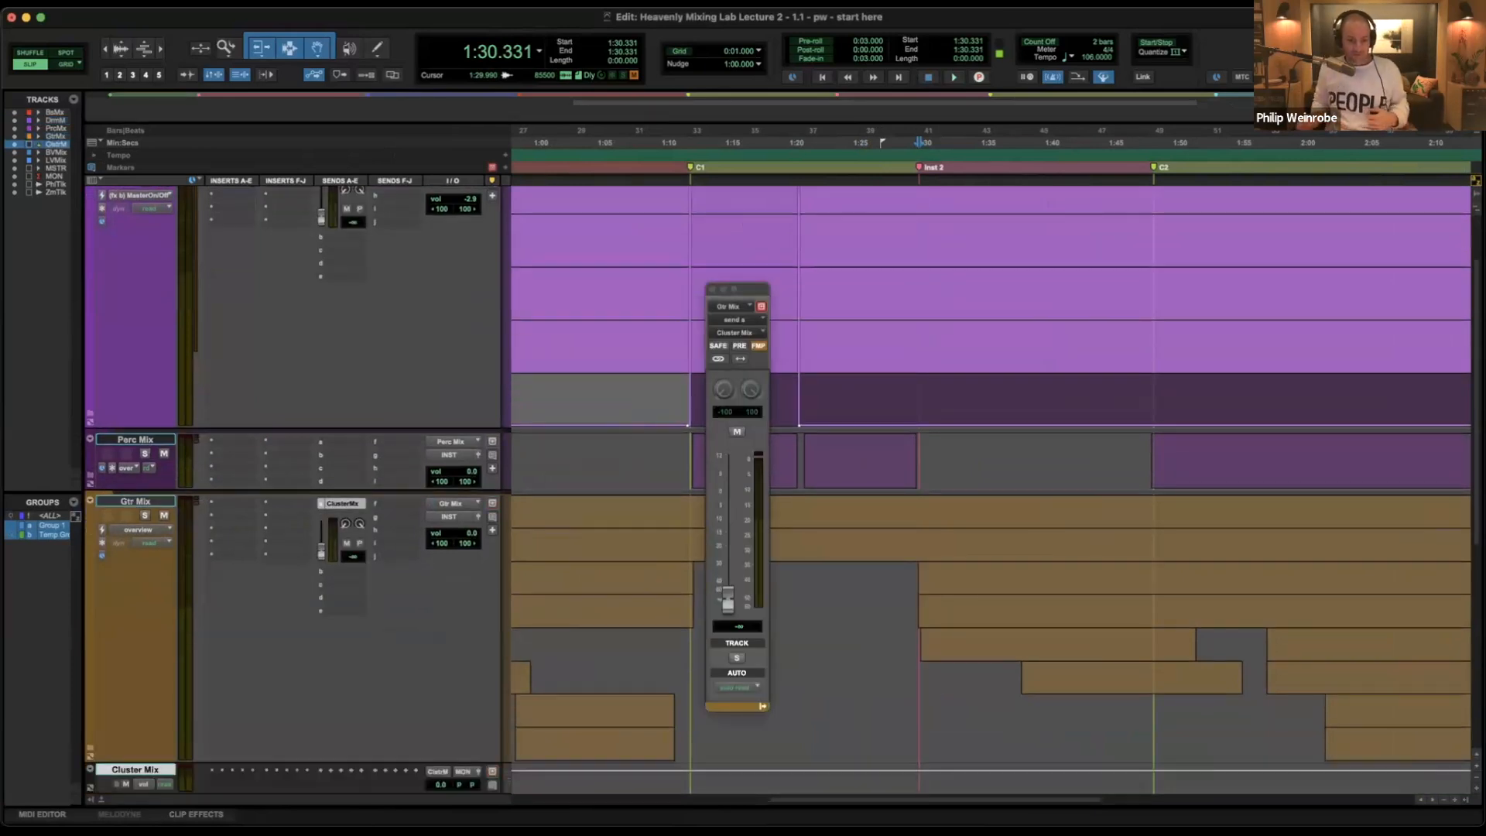
# Hide the Sends F-J column and enlarge the Cluster Mix track's height.
pyautogui.keyDown('alt'); pyautogui.click(394, 181); pyautogui.keyUp('alt')
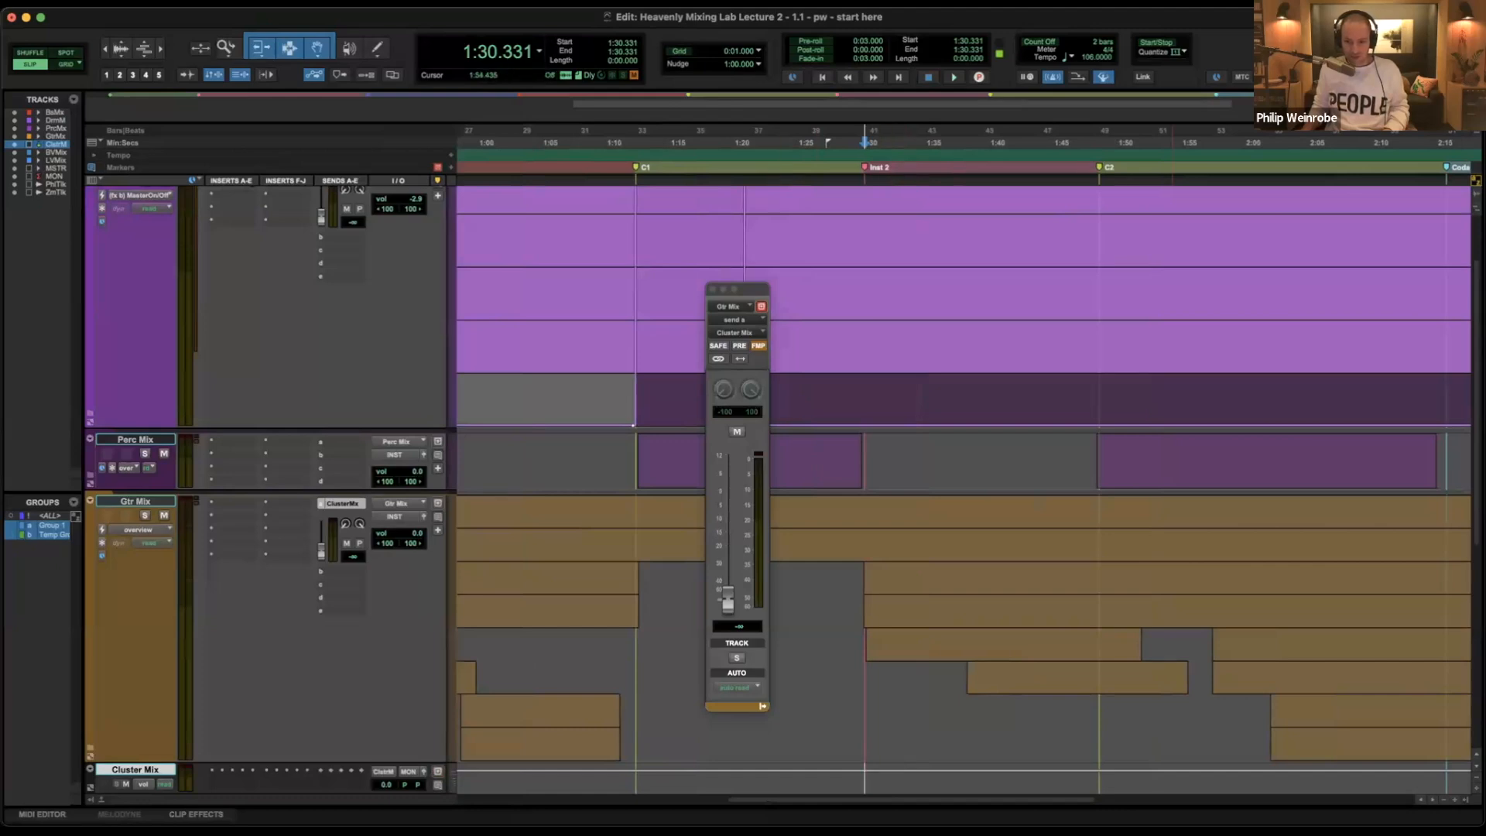
pyautogui.scroll(-5, 865, 472)
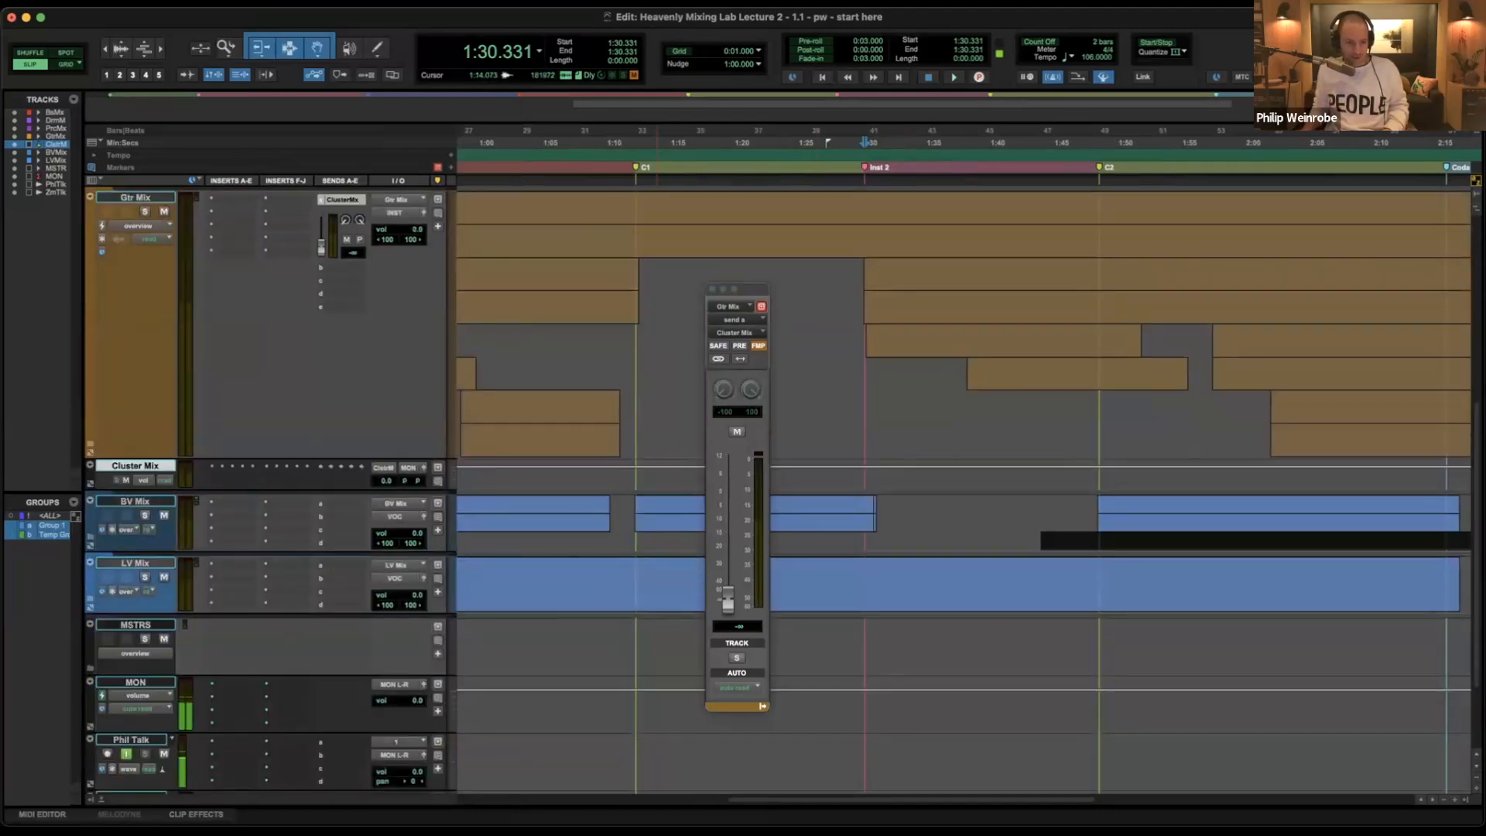
pyautogui.moveTo(183, 492); pyautogui.dragTo(183, 599)
# Route the Cluster Mix track's output to INST.
pyautogui.click(394, 480)
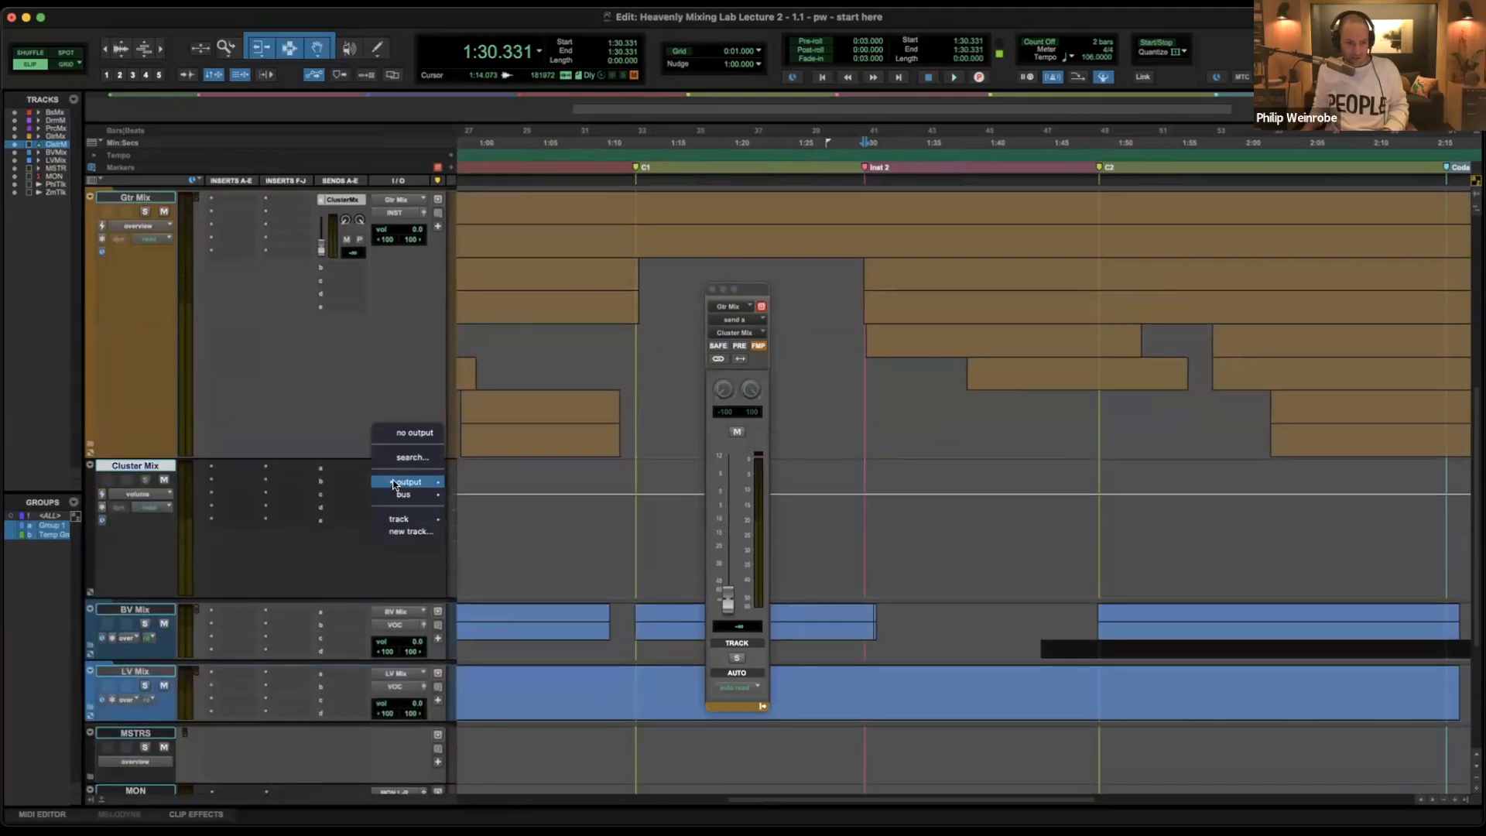
pyautogui.click(406, 453)
pyautogui.write('inst')
pyautogui.press('Return')
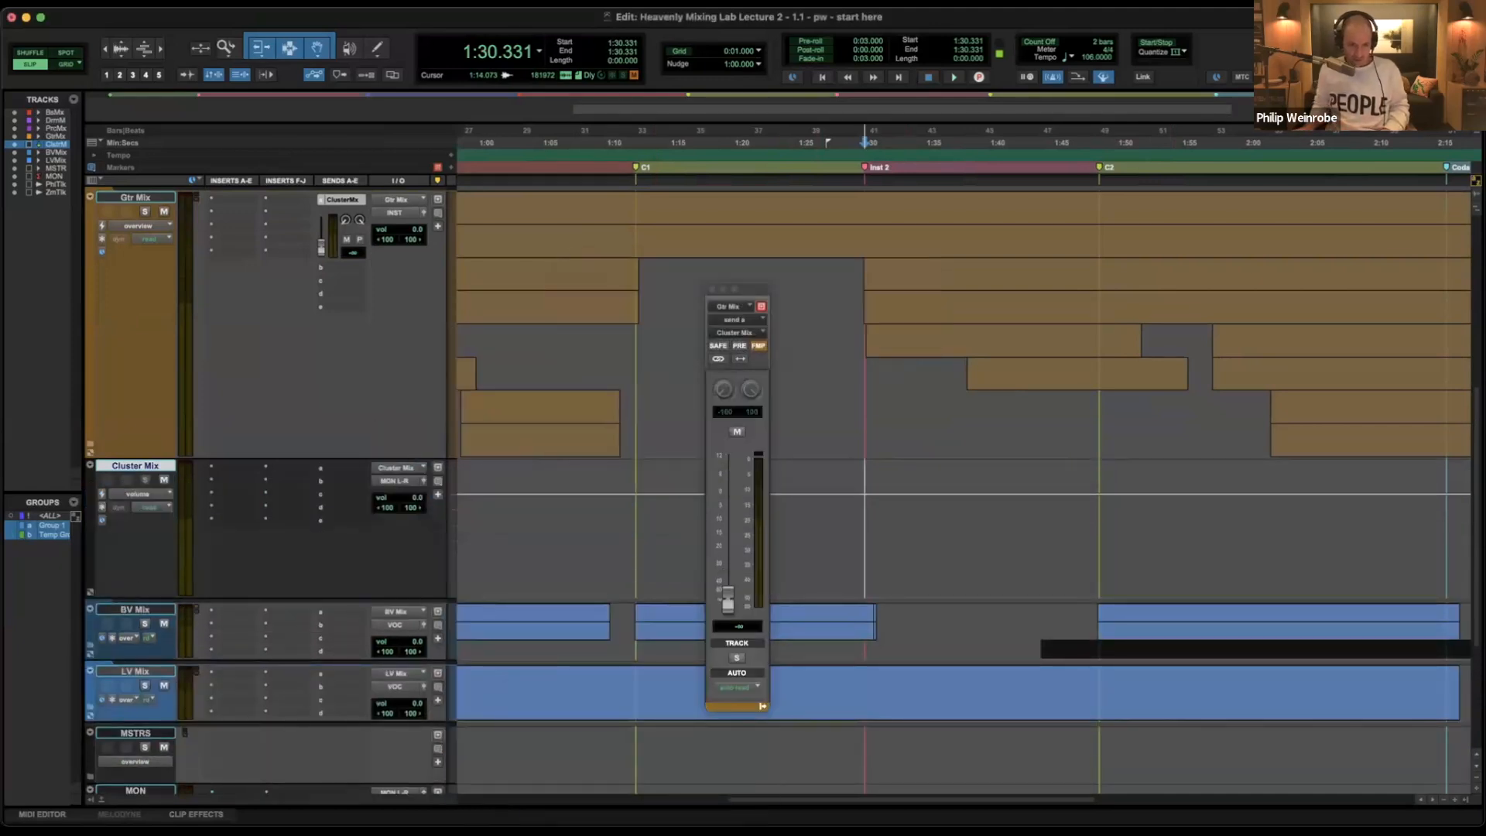
# Insert the Megaverb 3 reverb plug-in in insert slot b of the Cluster Mix track.
pyautogui.click(223, 479)
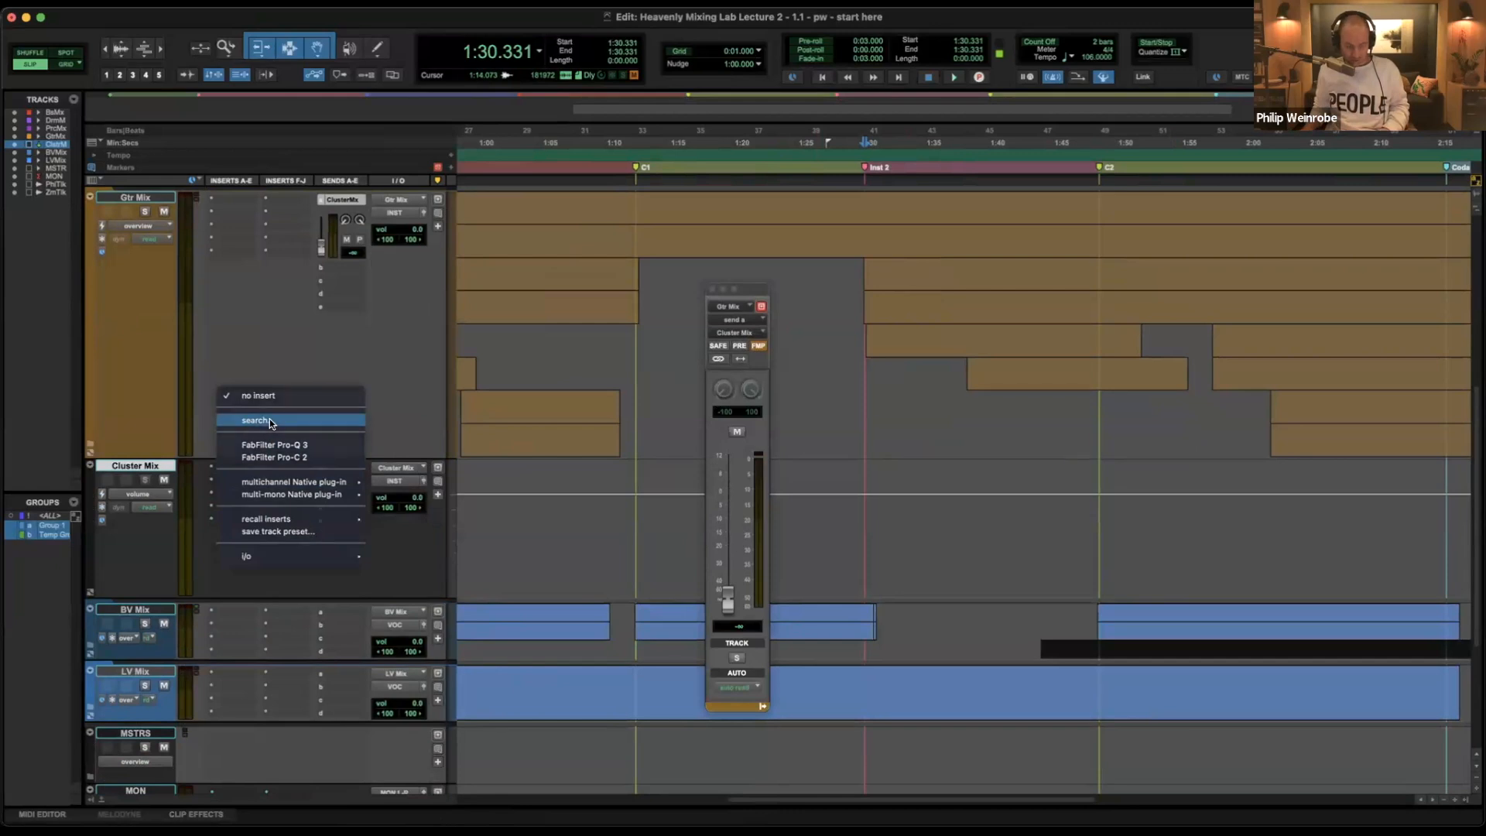
pyautogui.click(270, 423)
pyautogui.write('mega')
pyautogui.press('Up')
pyautogui.press('Up')
pyautogui.press('Return')
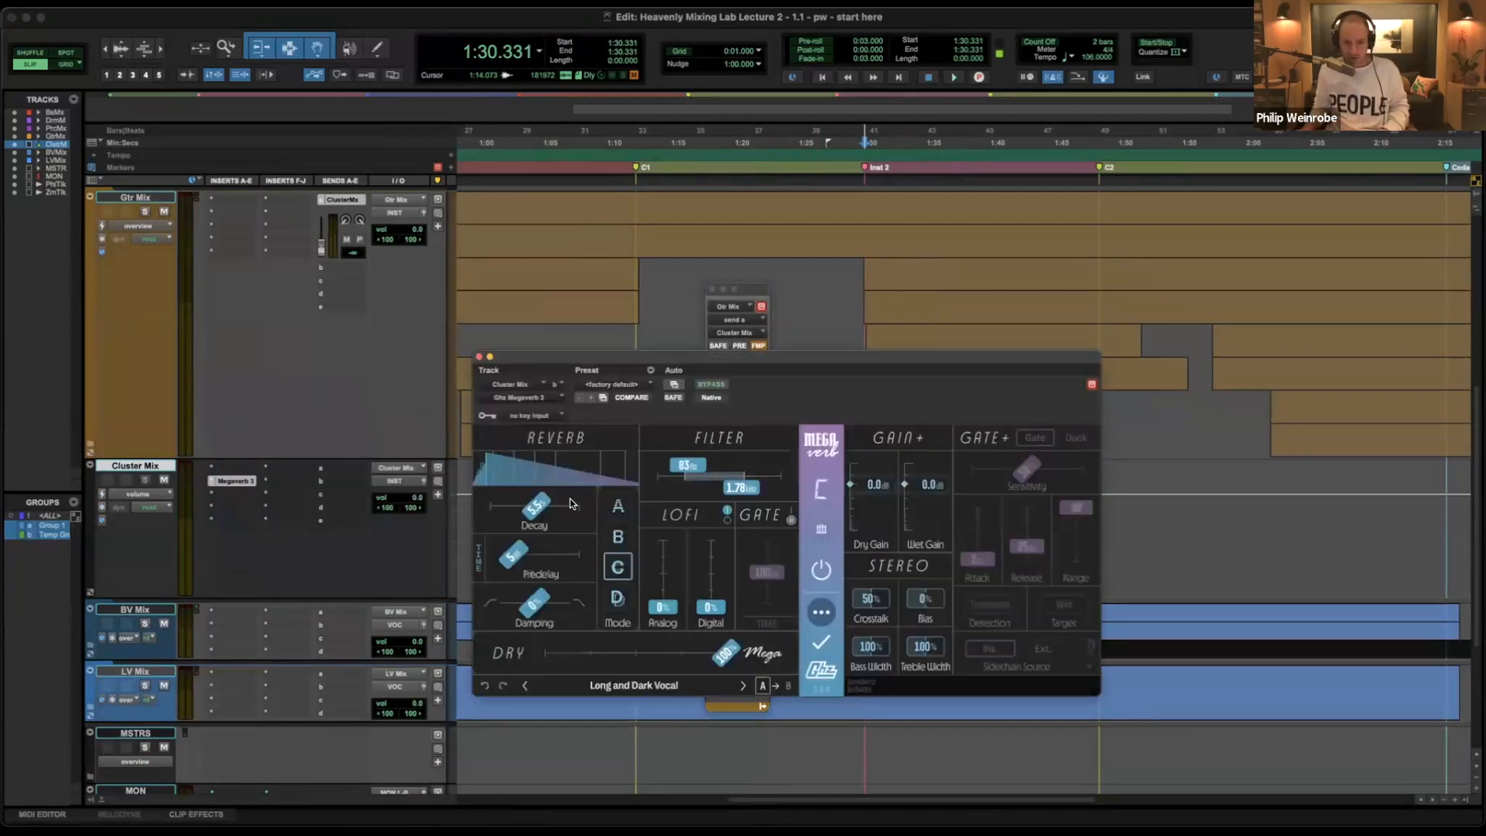
# Set Megaverb's decay to INF, its filter range to 266 Hz–5.72 kHz, and its lofi to 10% analog and 12% digital.
pyautogui.moveTo(536, 507); pyautogui.dragTo(577, 537)
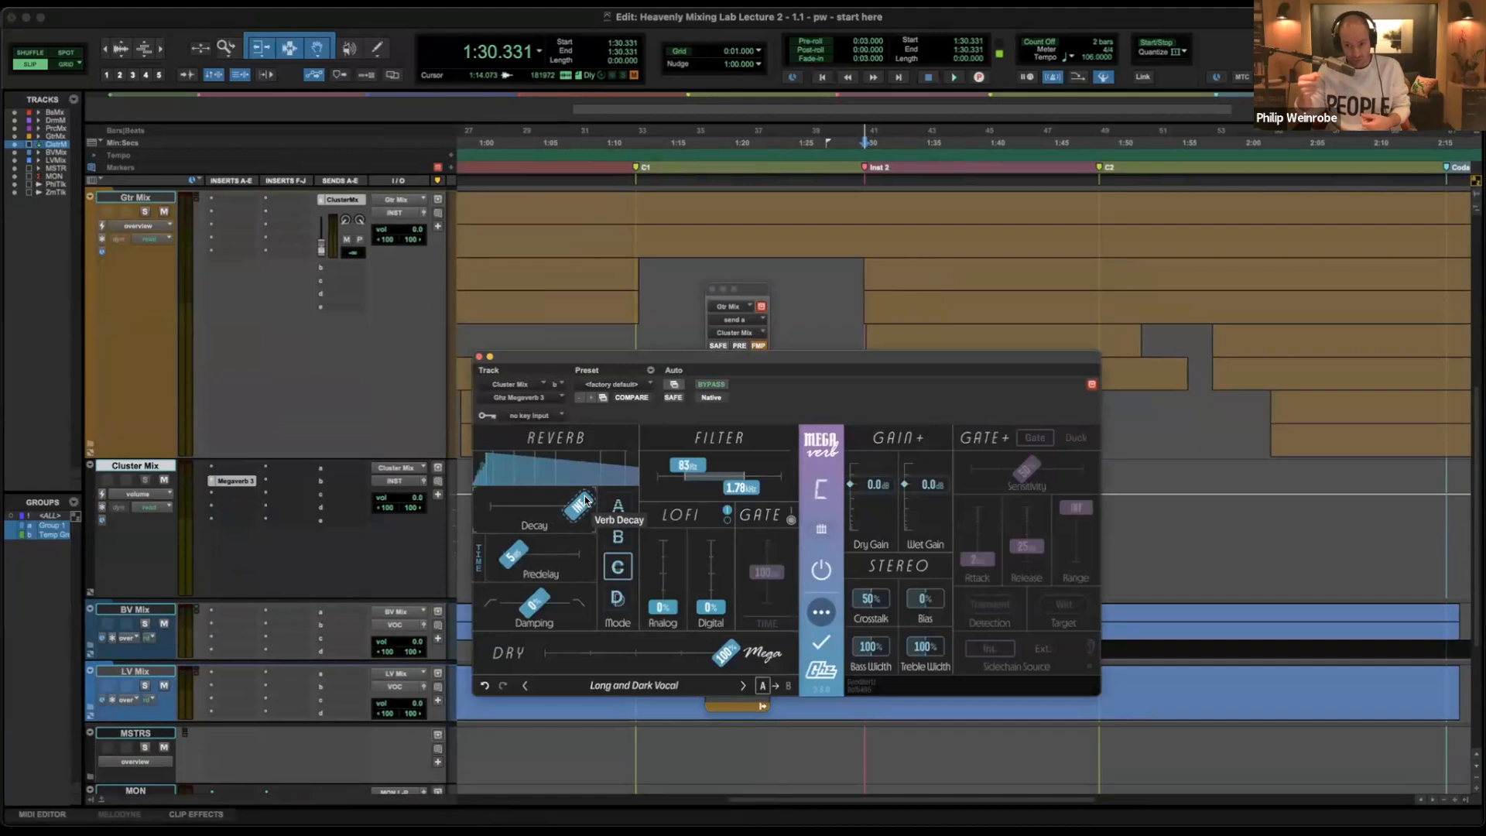
pyautogui.moveTo(708, 482); pyautogui.dragTo(729, 484)
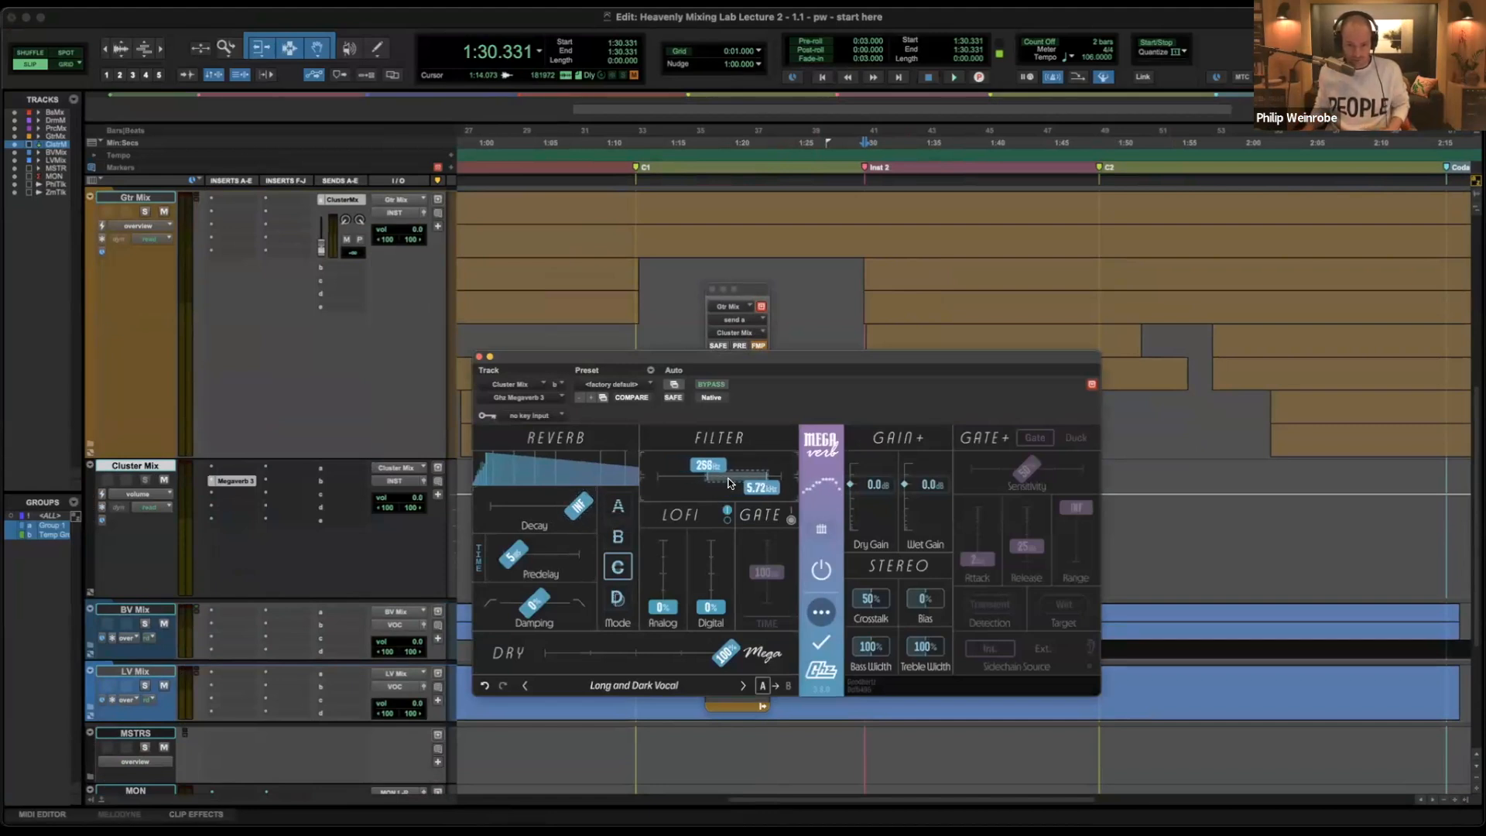
pyautogui.moveTo(663, 605); pyautogui.dragTo(709, 601)
# Raise the Cluster Mix sends on Gtr Mix and Drums Mix to 0.0 dB, and close the send window.
pyautogui.moveTo(676, 353); pyautogui.dragTo(1066, 358)
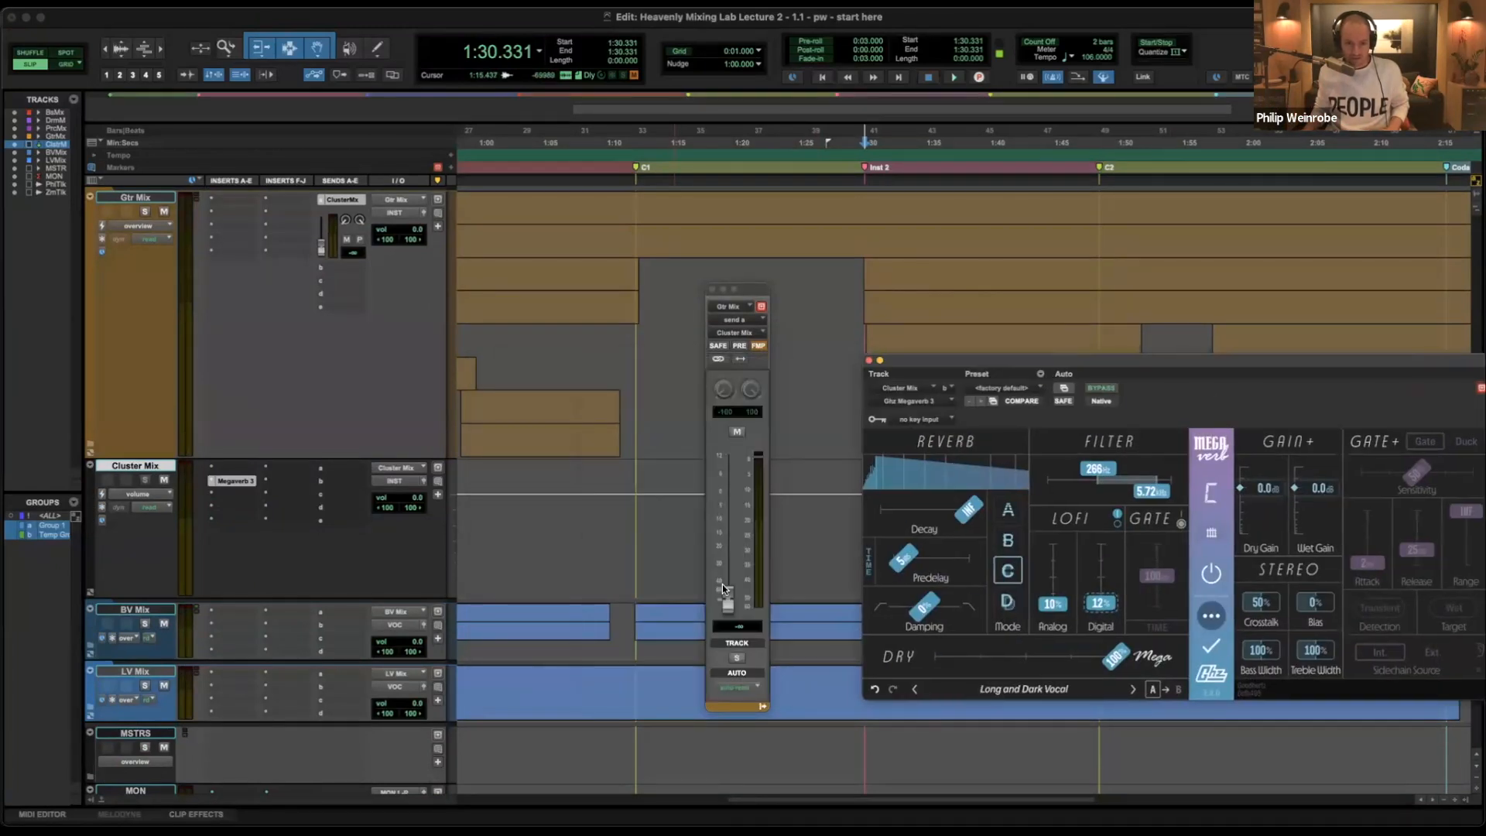
pyautogui.scroll(5, 467, 444)
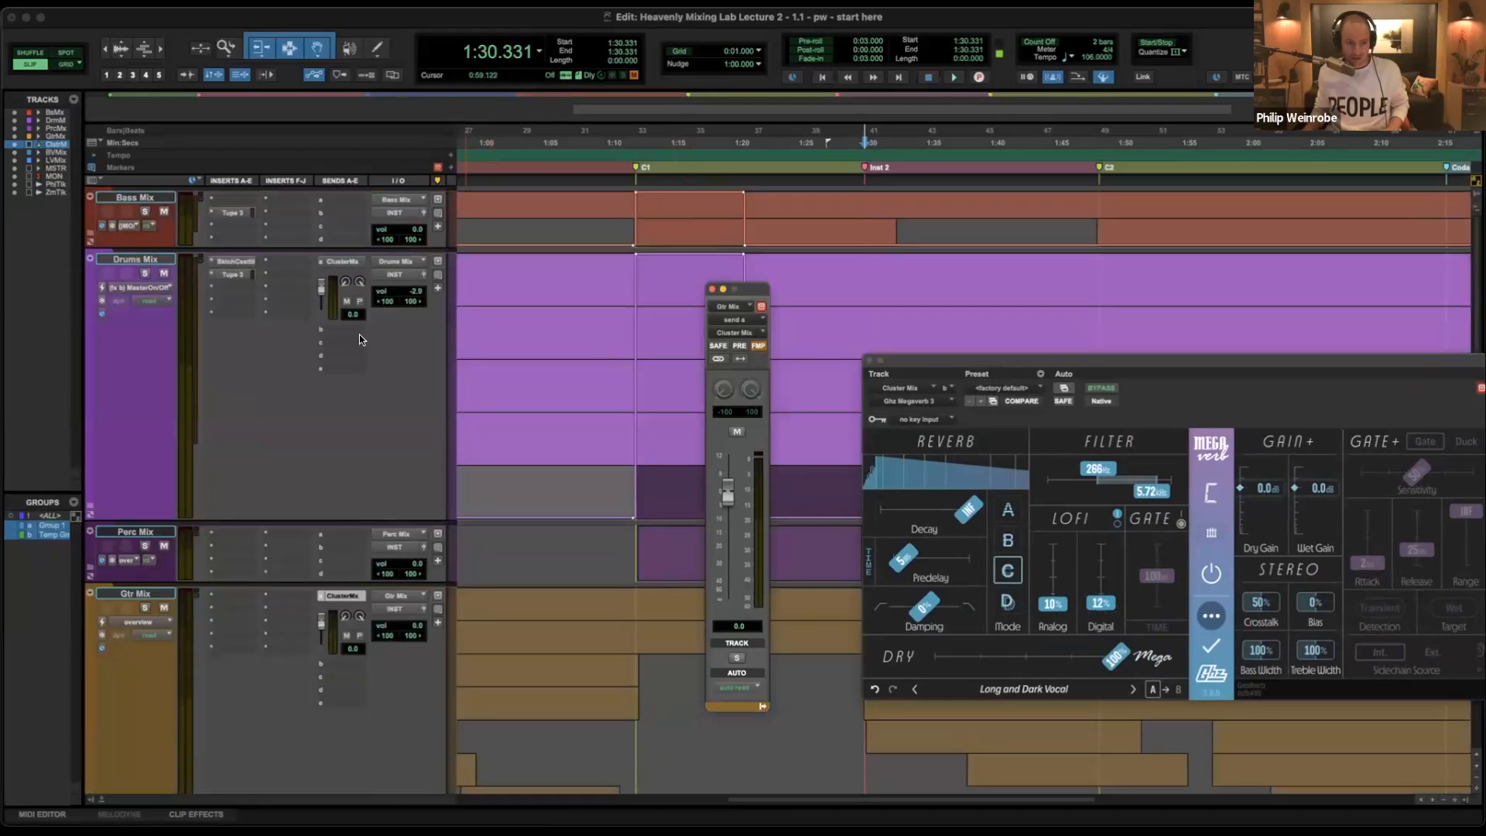
pyautogui.moveTo(1001, 357); pyautogui.dragTo(568, 169)
pyautogui.click(712, 291)
pyautogui.scroll(-5, 700, 538)
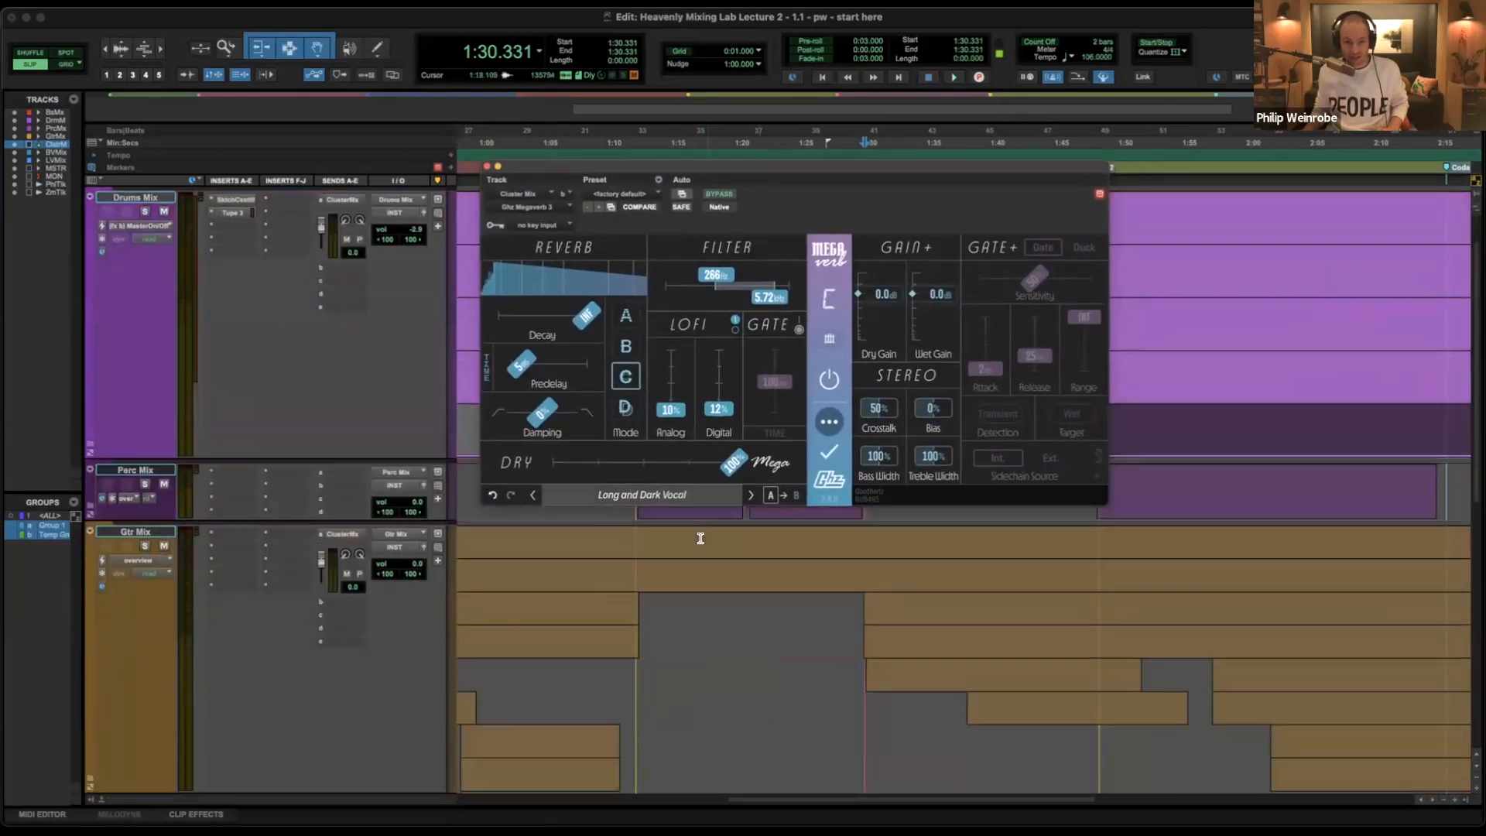
# Open the Cluster Mix output fader and lower the track's volume all the way to -∞.
pyautogui.click(424, 546)
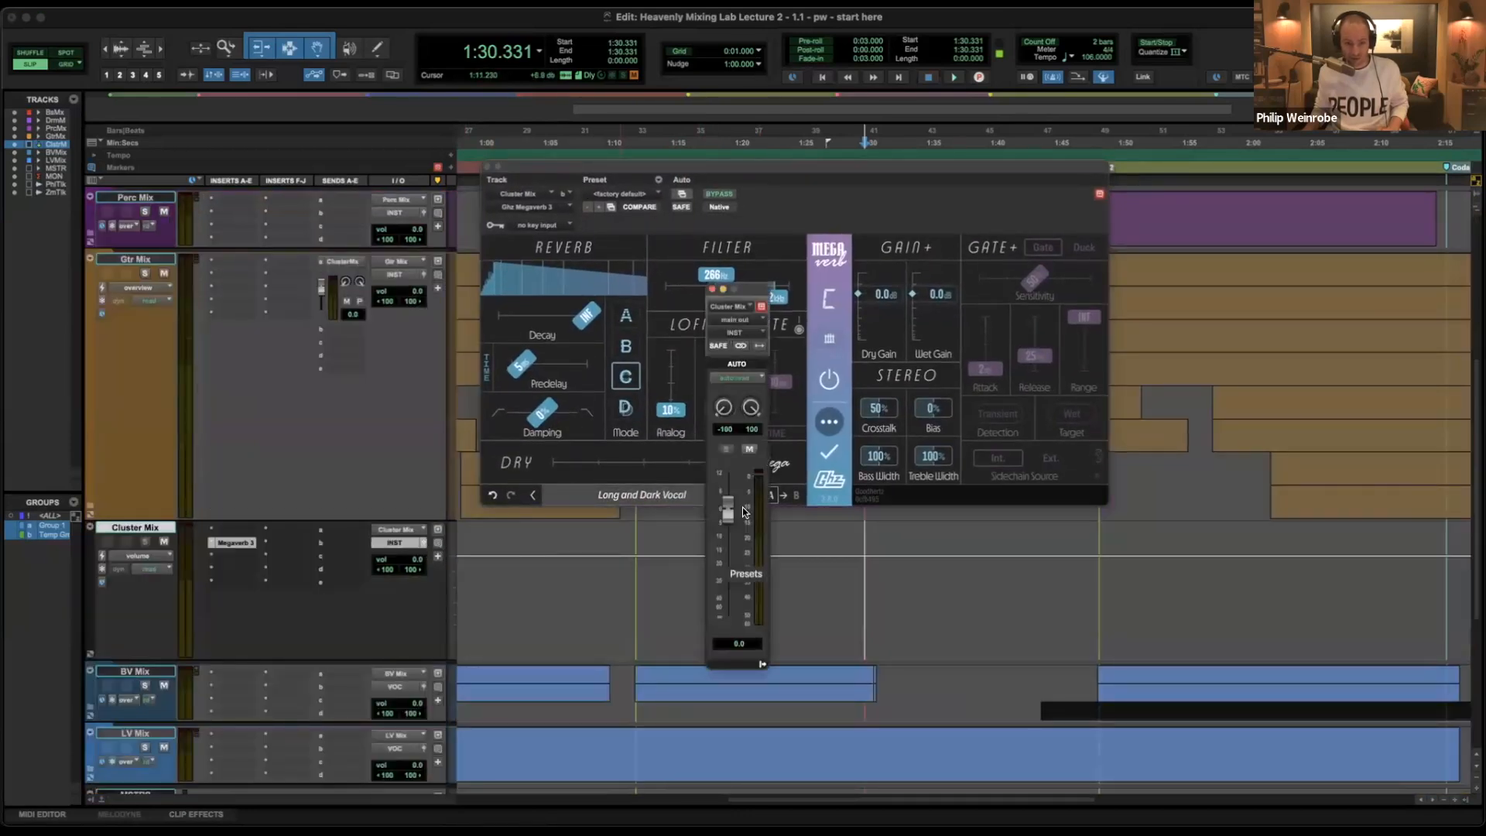
pyautogui.moveTo(728, 513)
pyautogui.mouseDown()
pyautogui.moveTo(726, 556)
pyautogui.moveTo(726, 540)
pyautogui.mouseUp()
pyautogui.press('super+equal')
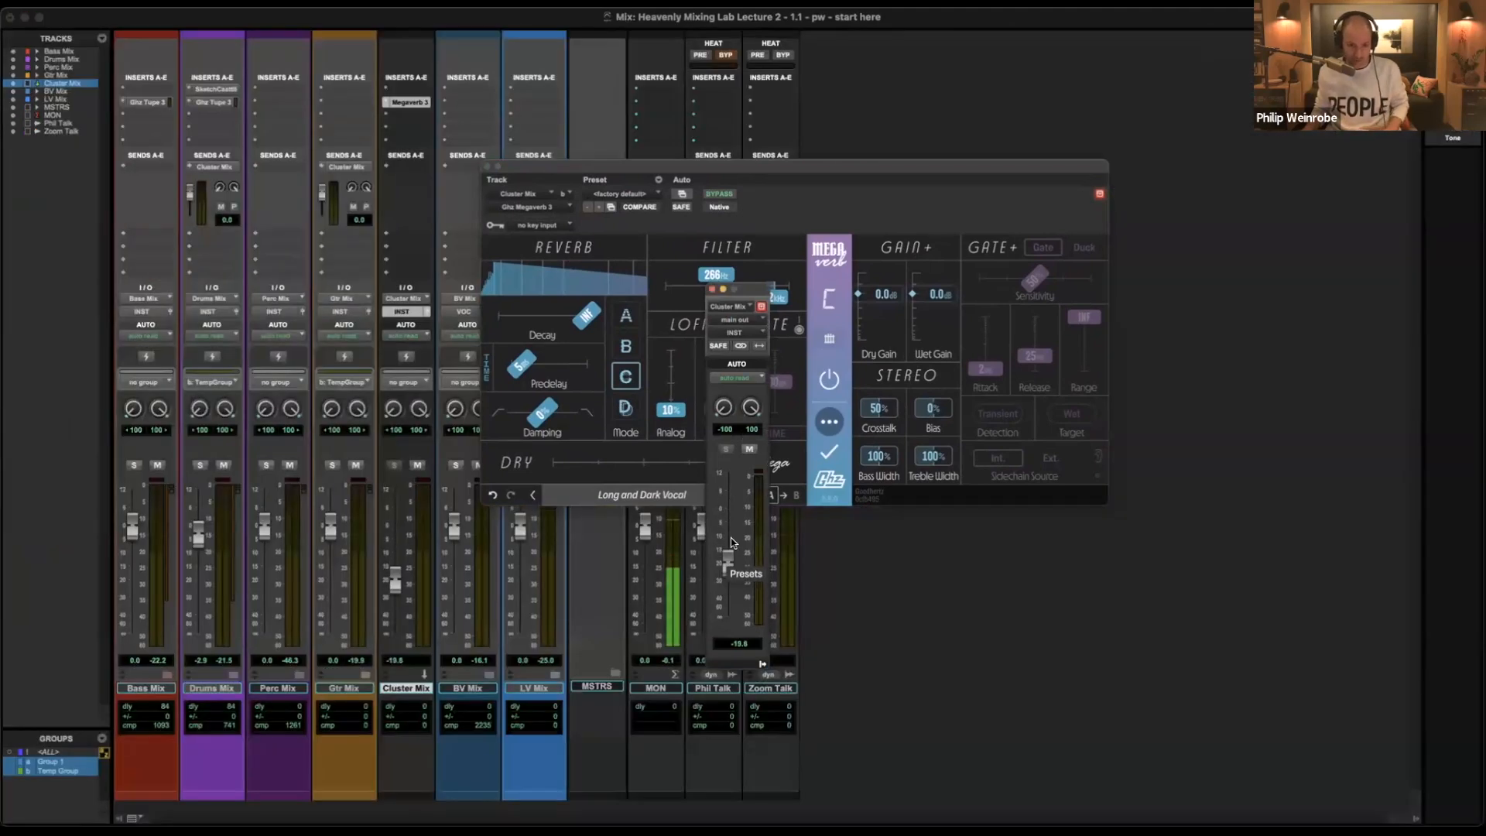
pyautogui.moveTo(396, 633)
pyautogui.mouseDown()
pyautogui.moveTo(425, 525)
pyautogui.moveTo(402, 521)
pyautogui.moveTo(402, 648)
pyautogui.mouseUp()
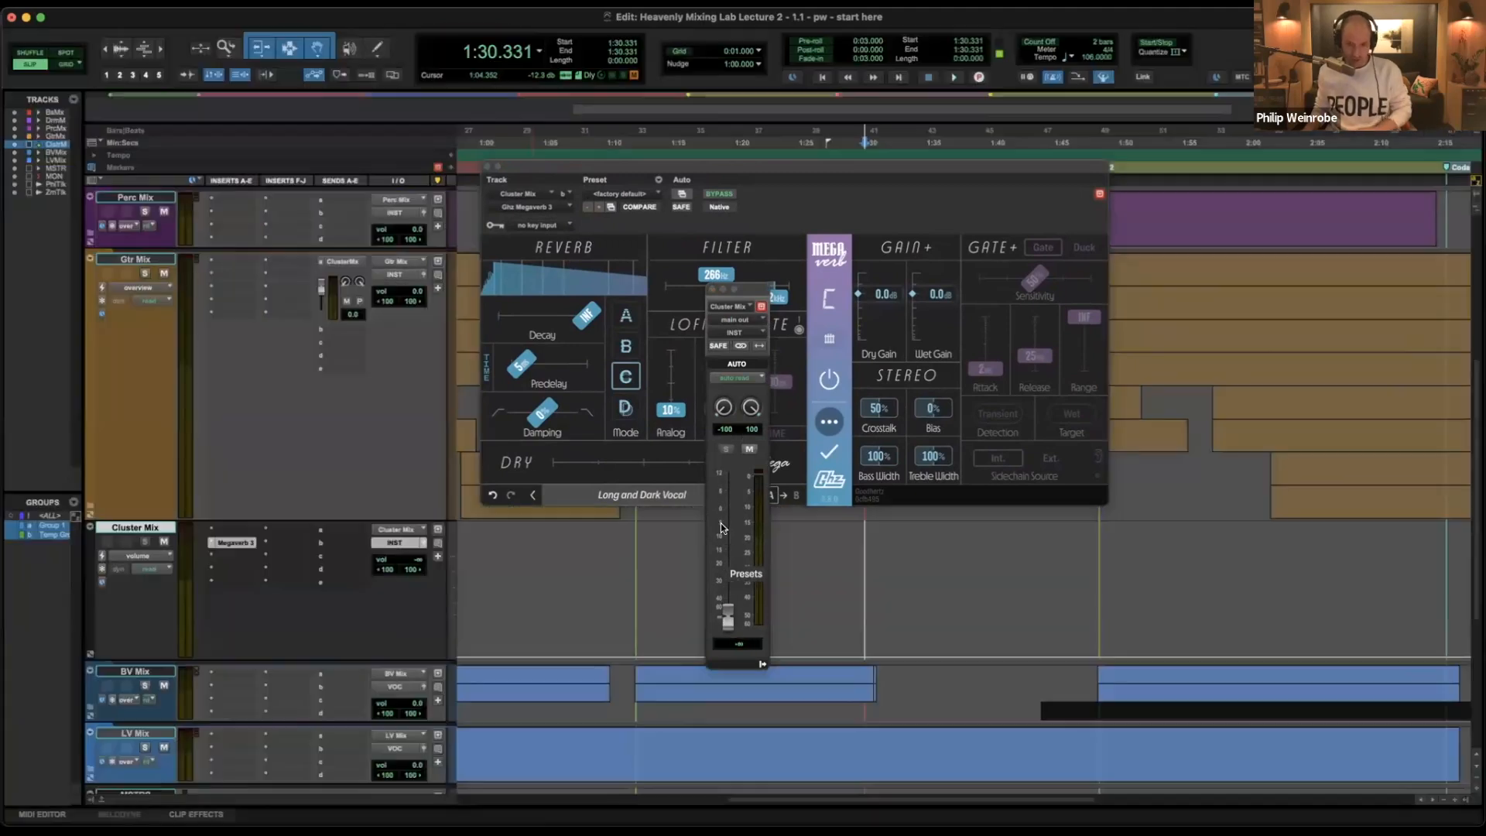
pyautogui.press('super+equal')
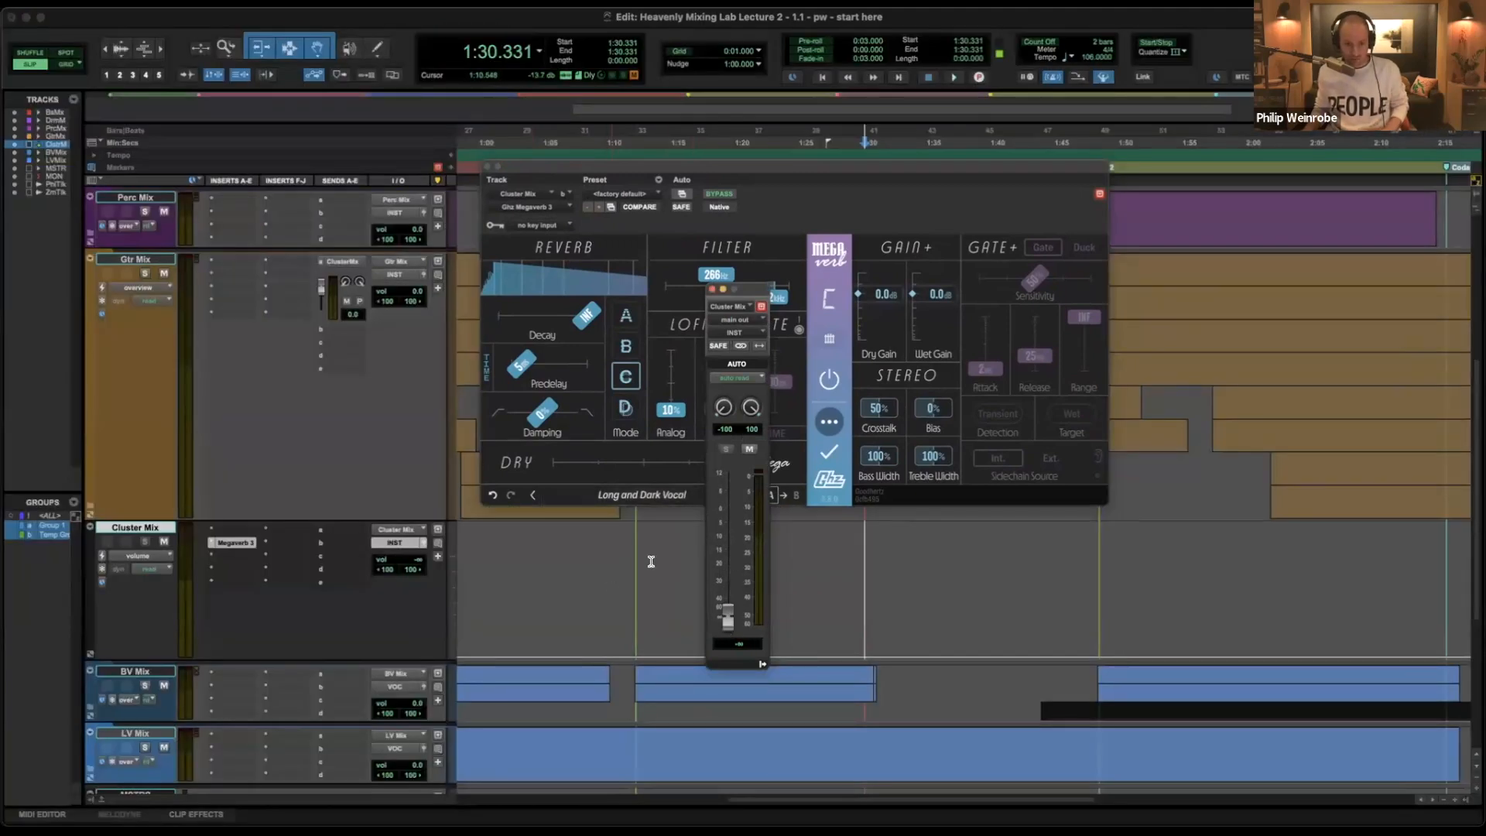
# Move the Megaverb window clear of the Cluster Mix fader and audition the song from the Inst 2 marker.
pyautogui.moveTo(902, 167); pyautogui.dragTo(770, 13)
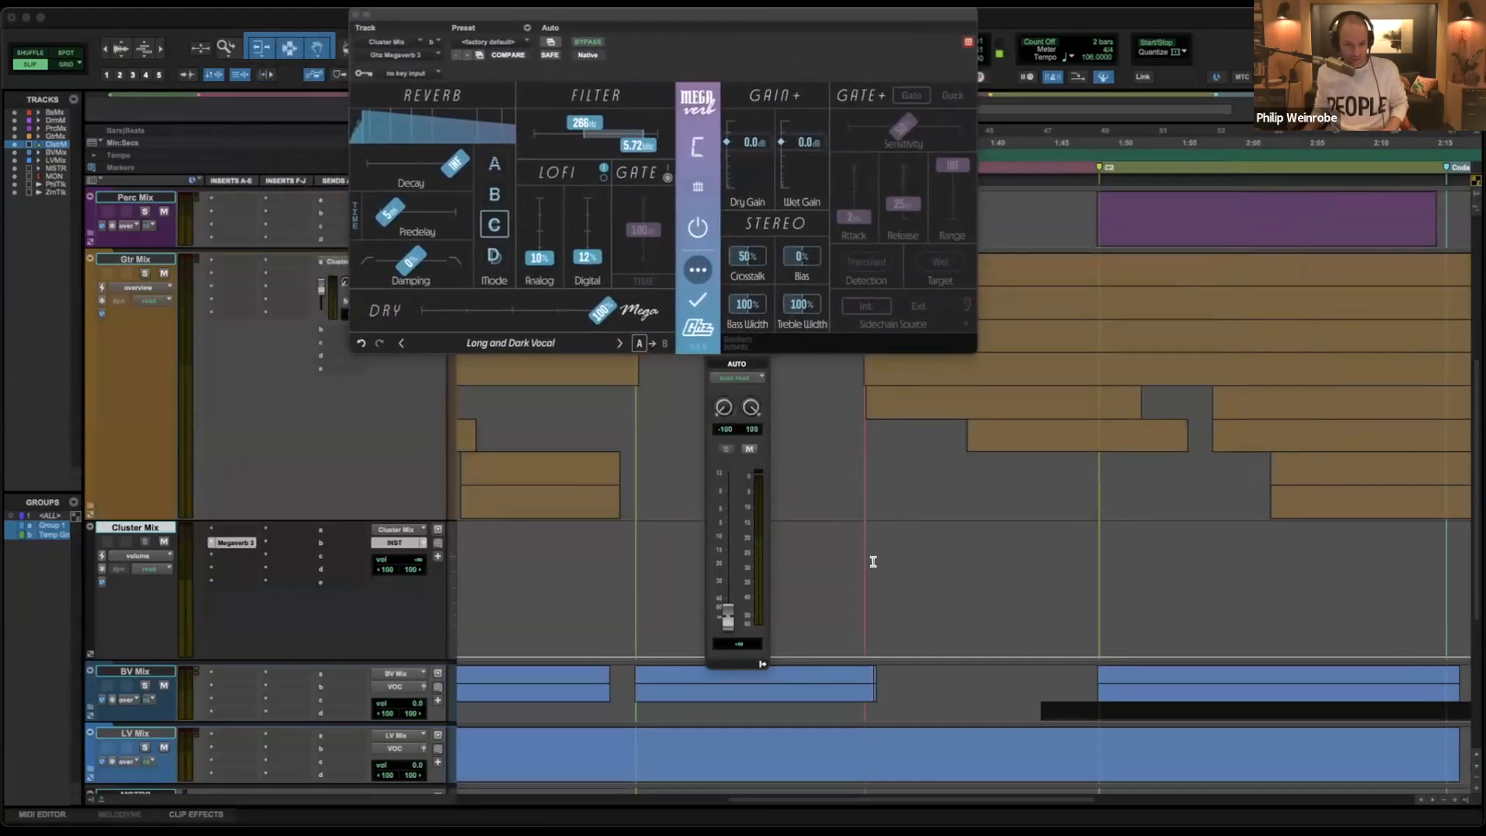
pyautogui.press('space')
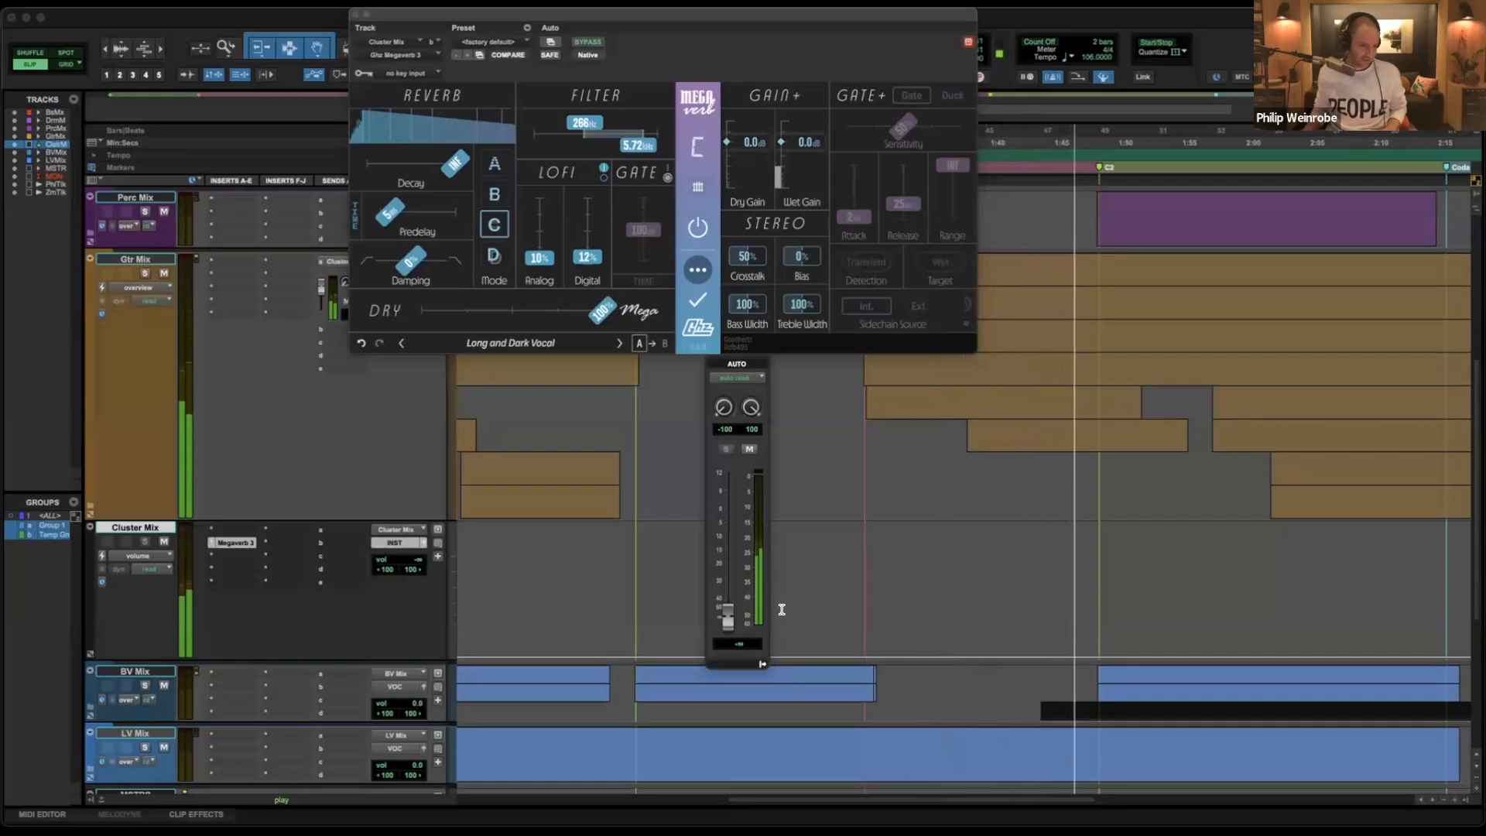
pyautogui.press('space')
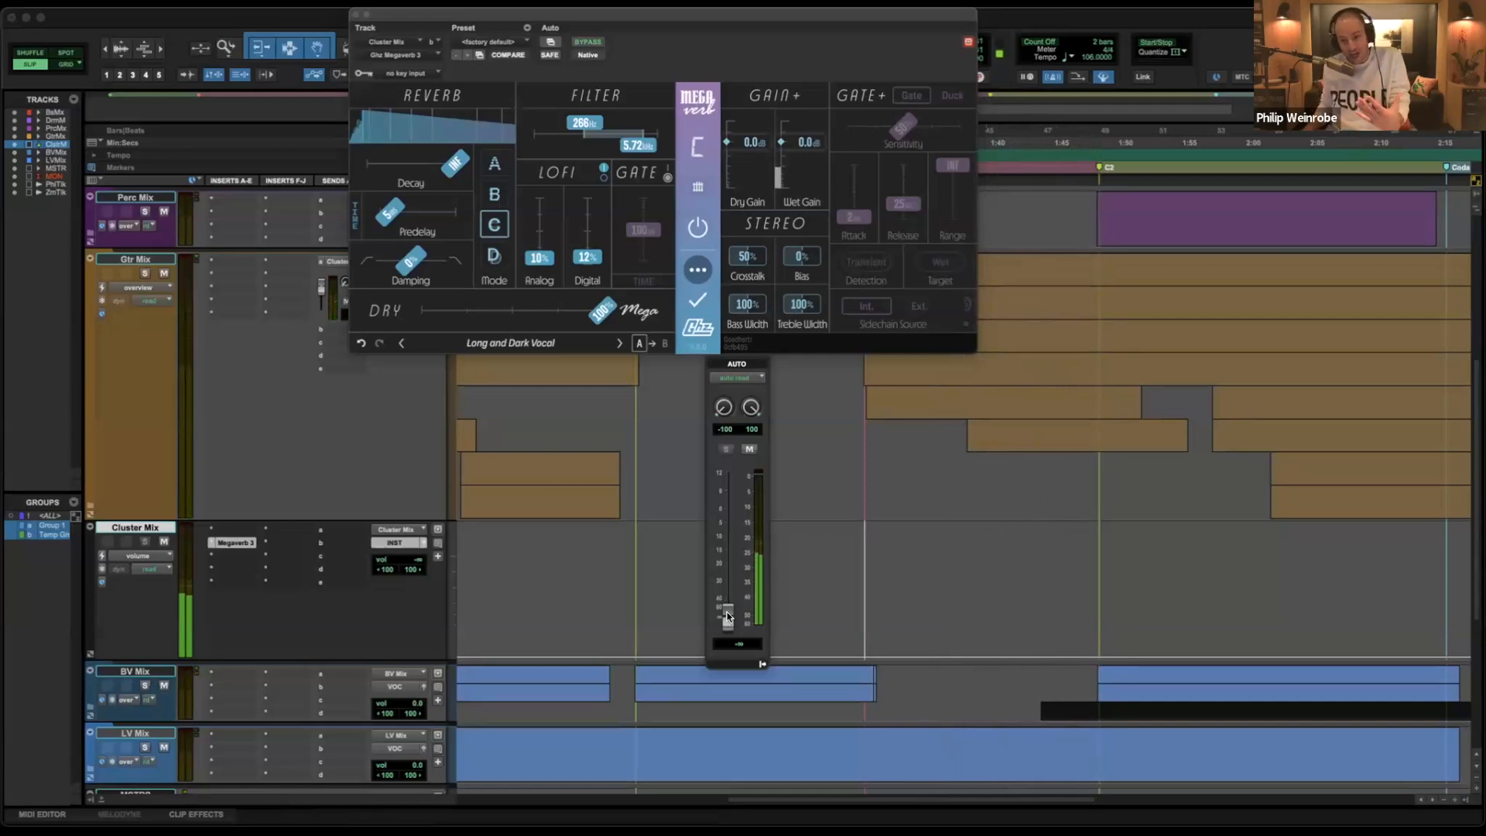
# Set Cluster Mix automation to touch and record a gradual volume rise through Inst 2, releasing the fader at the C2 marker.
pyautogui.click(731, 377)
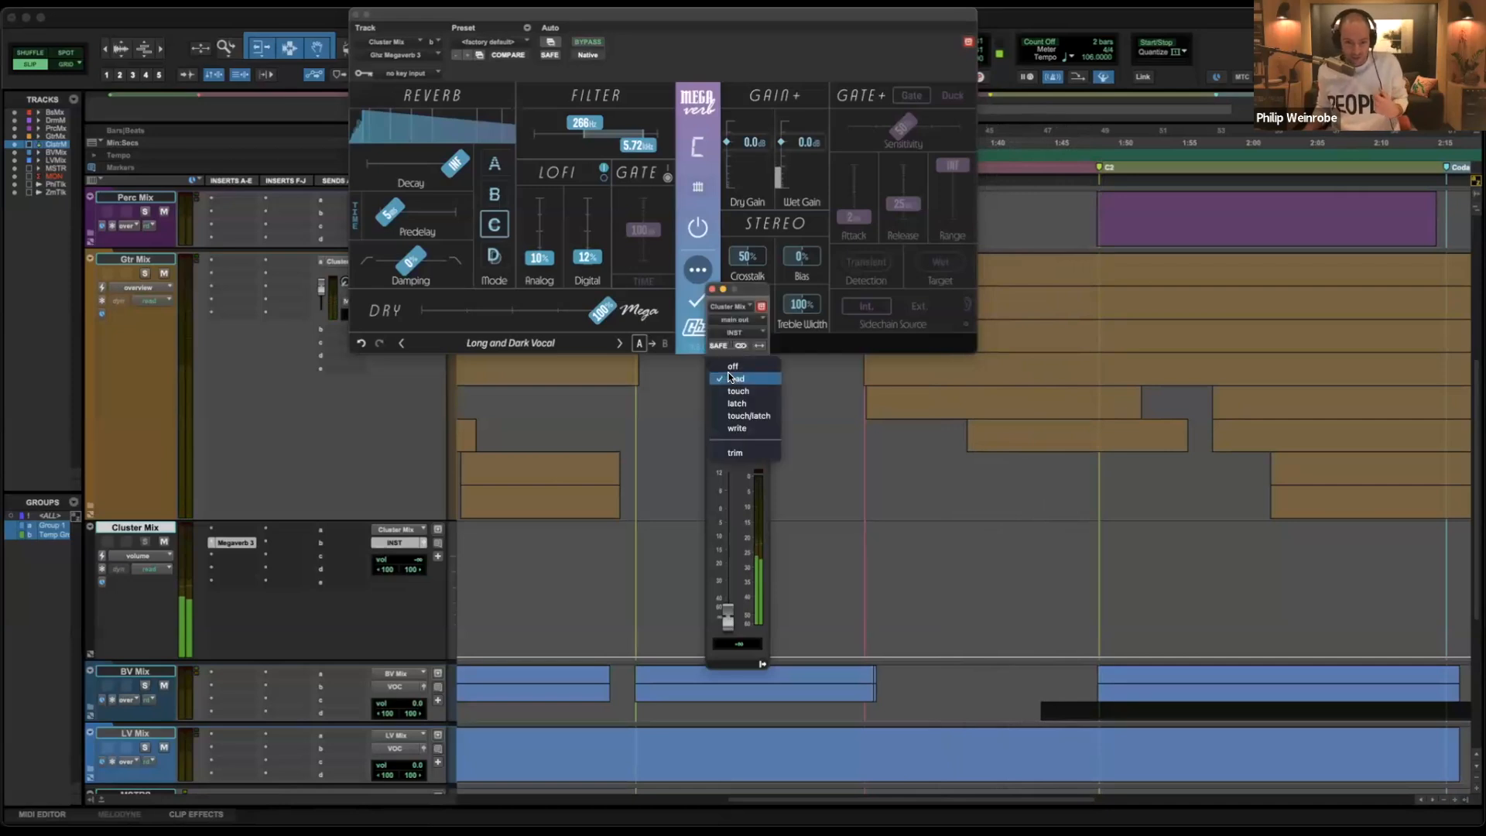
pyautogui.click(737, 387)
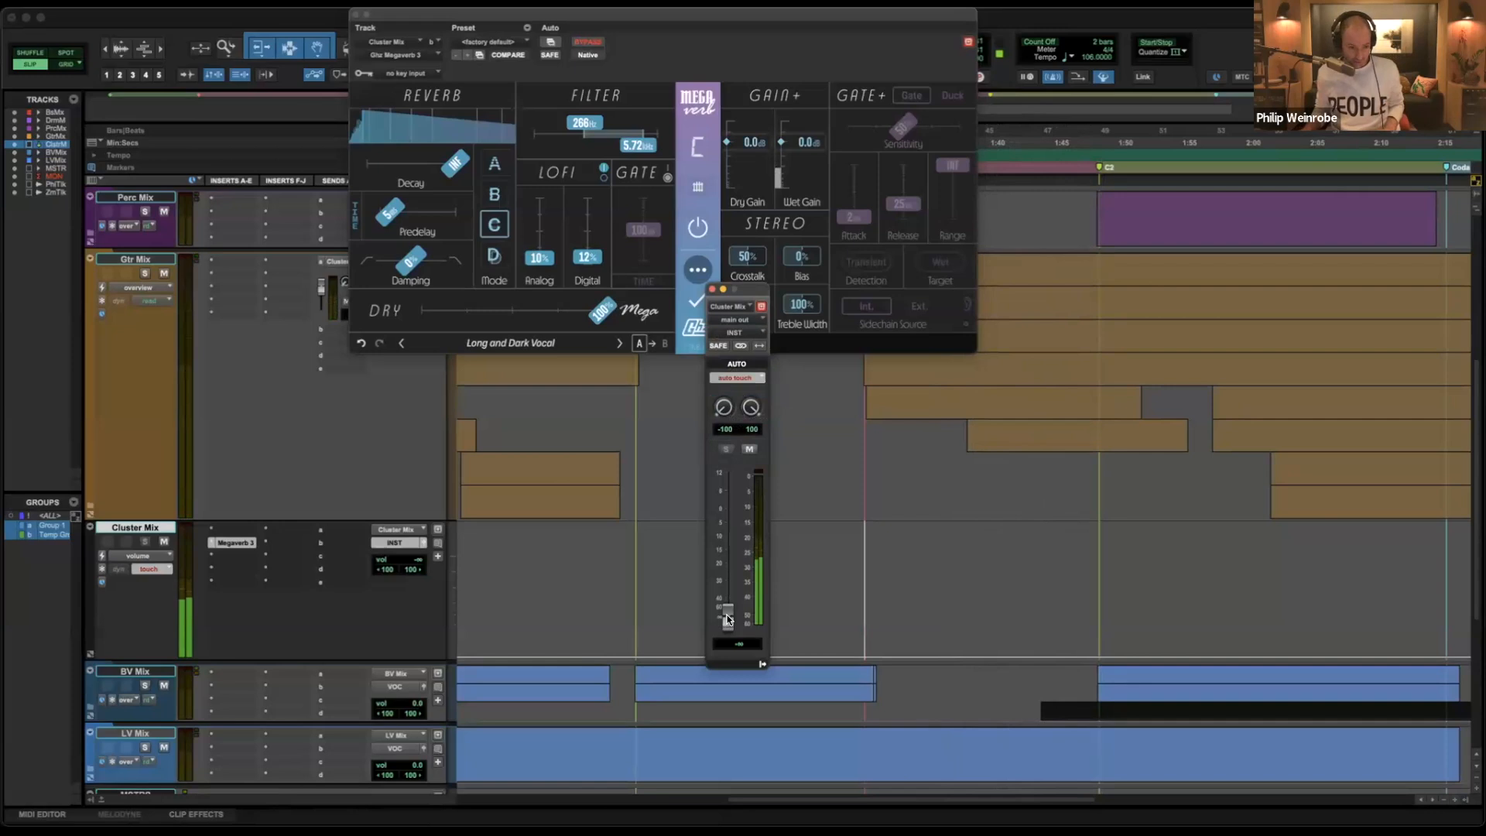
pyautogui.press('space')
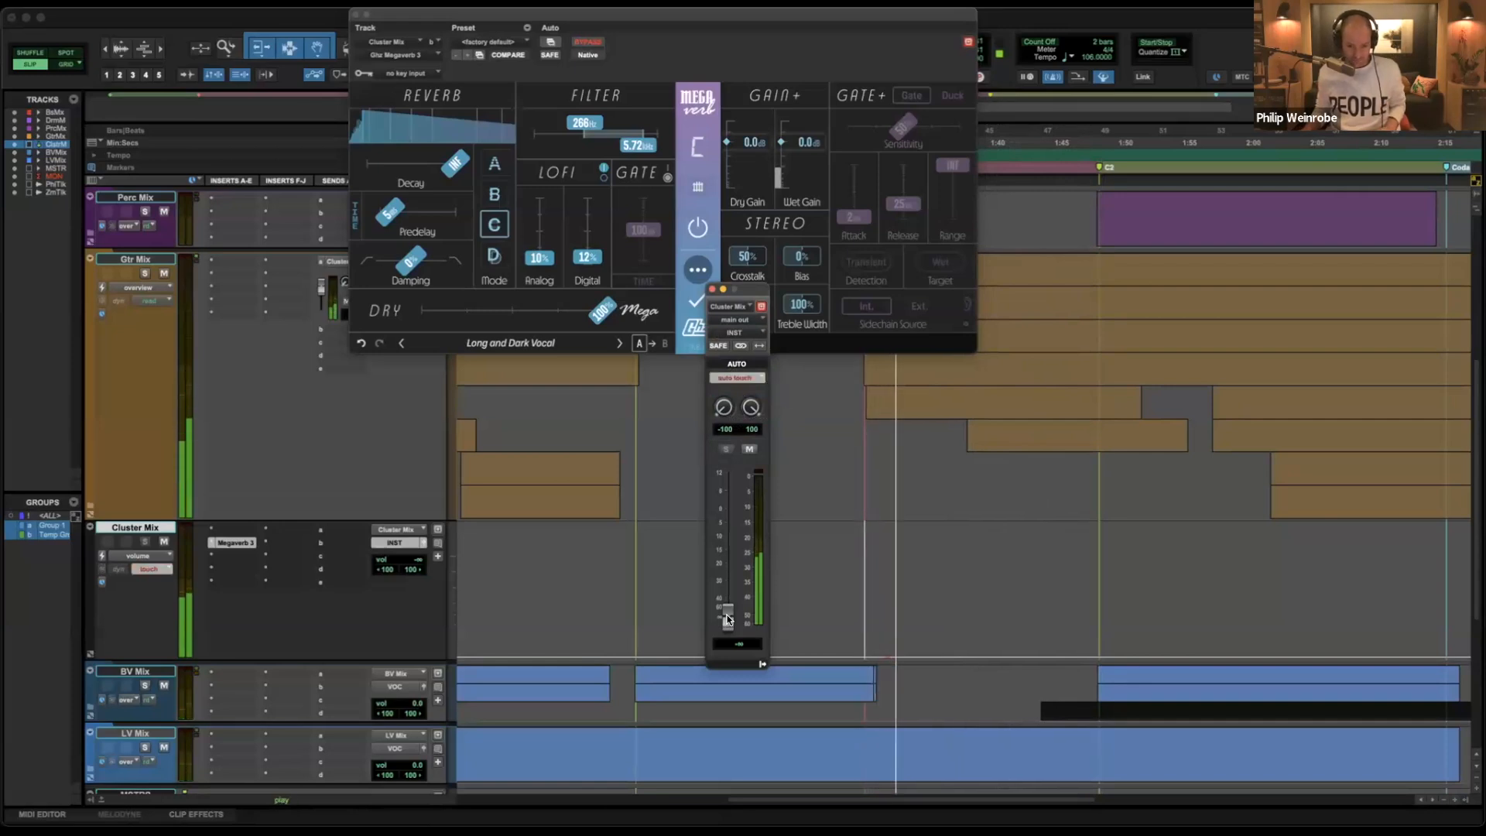
pyautogui.moveTo(727, 615); pyautogui.dragTo(719, 524)
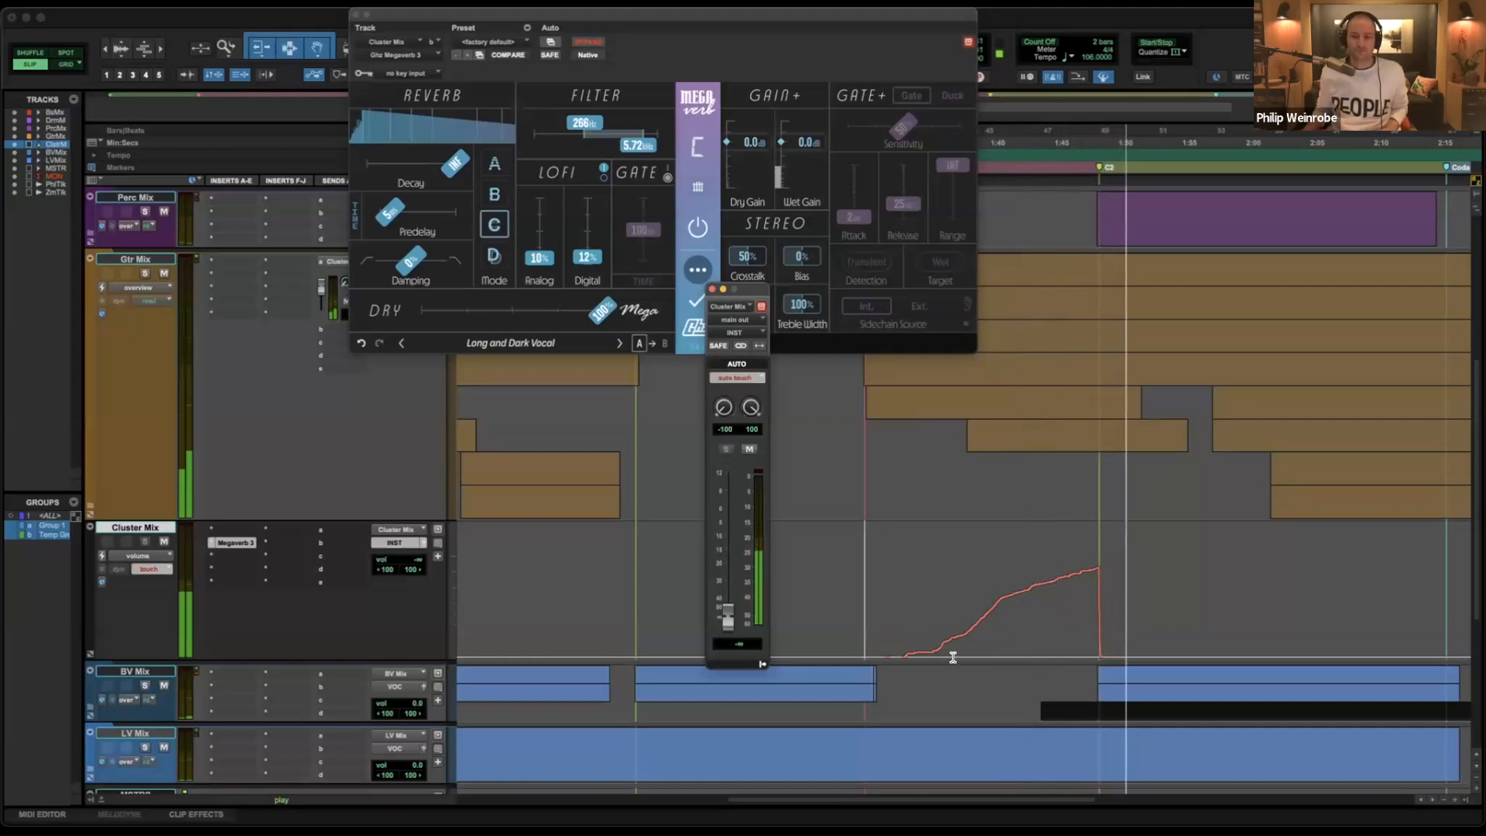
pyautogui.press('space')
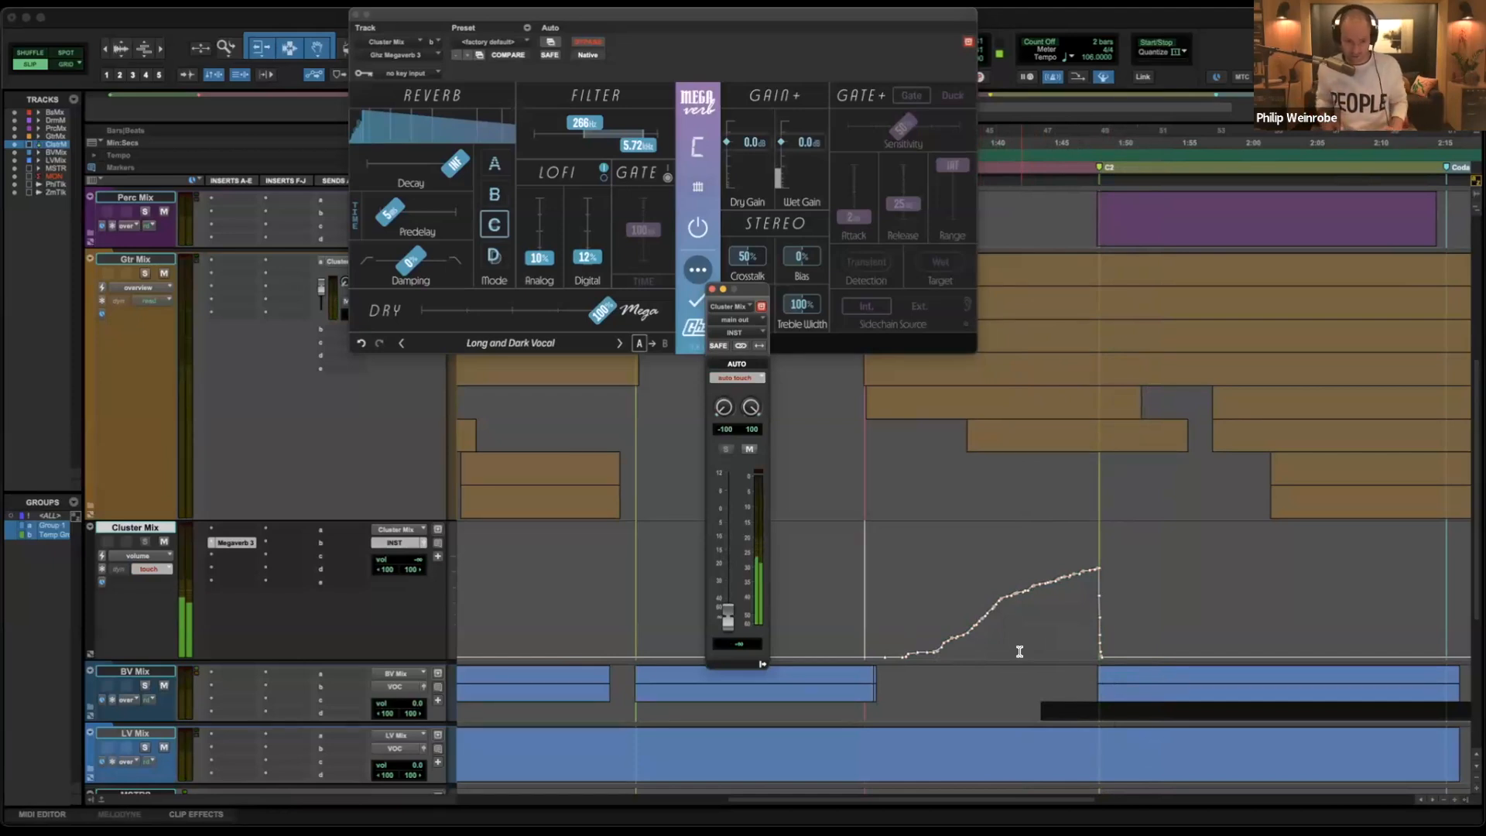
# Return Cluster Mix automation to read mode and close the floating plug-in and output windows.
pyautogui.click(147, 570)
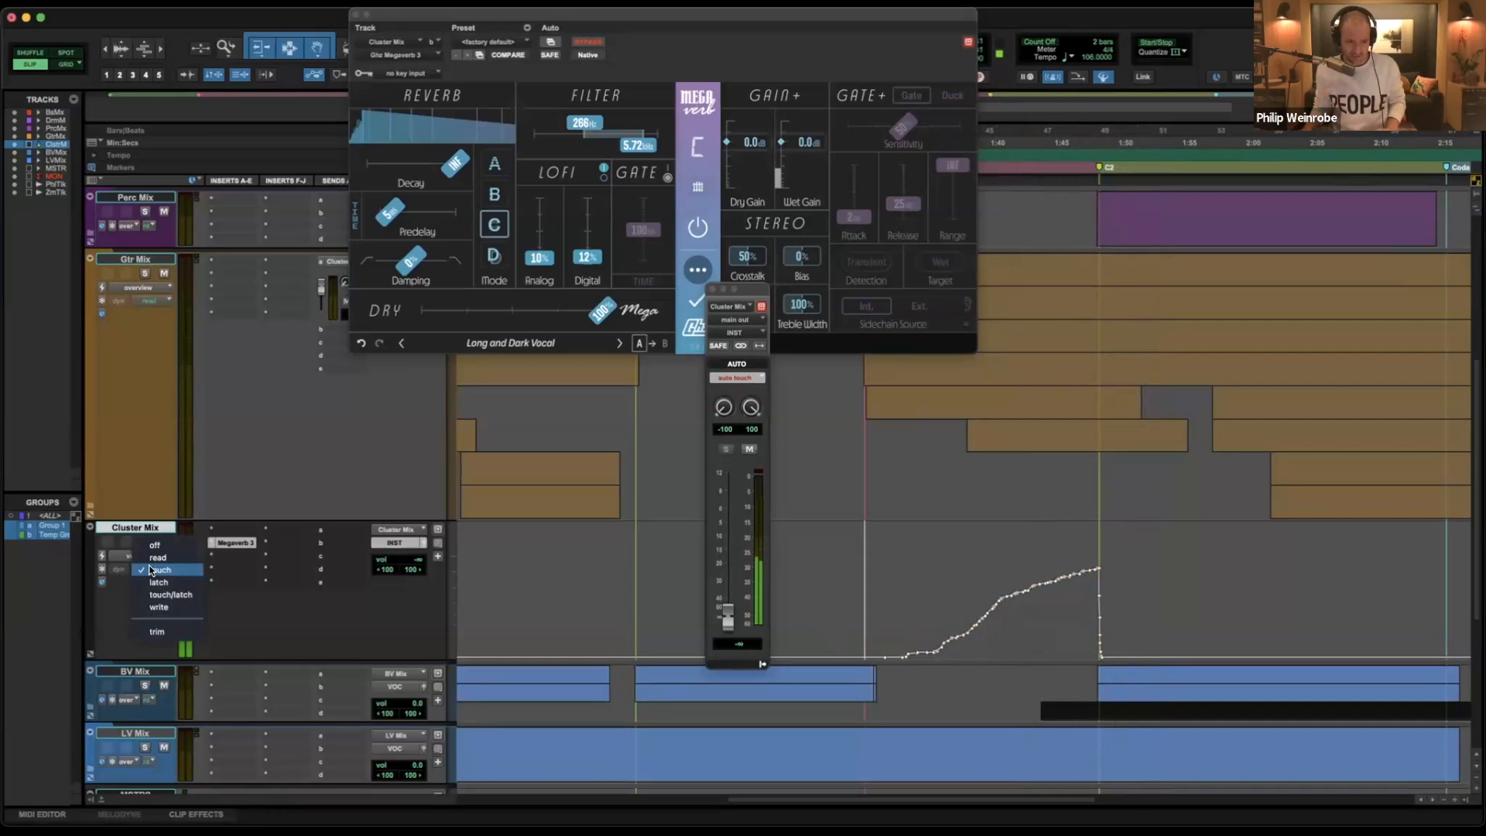
pyautogui.click(163, 562)
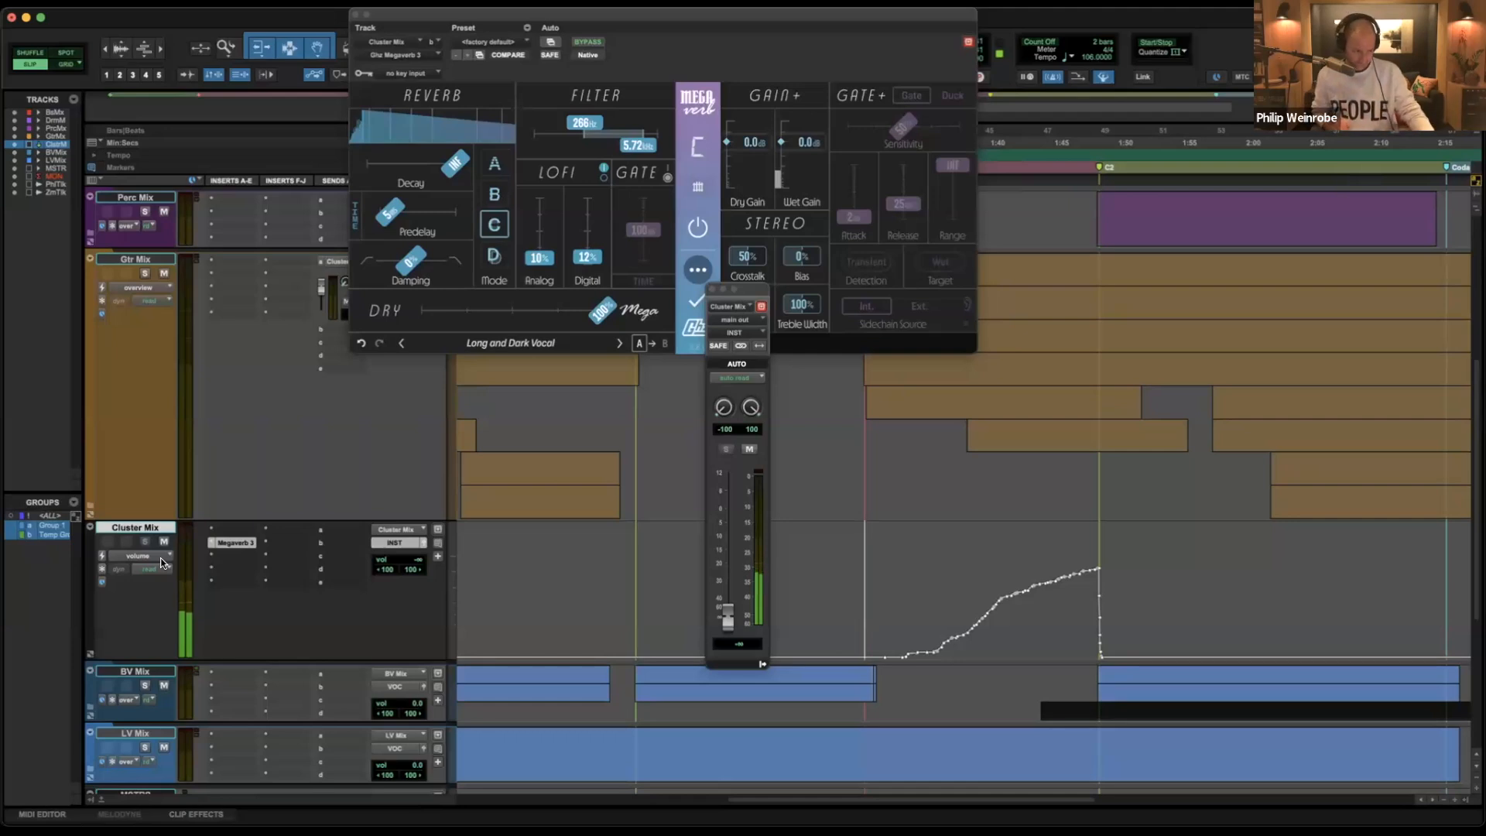
pyautogui.press('ctrl+alt+super+w')
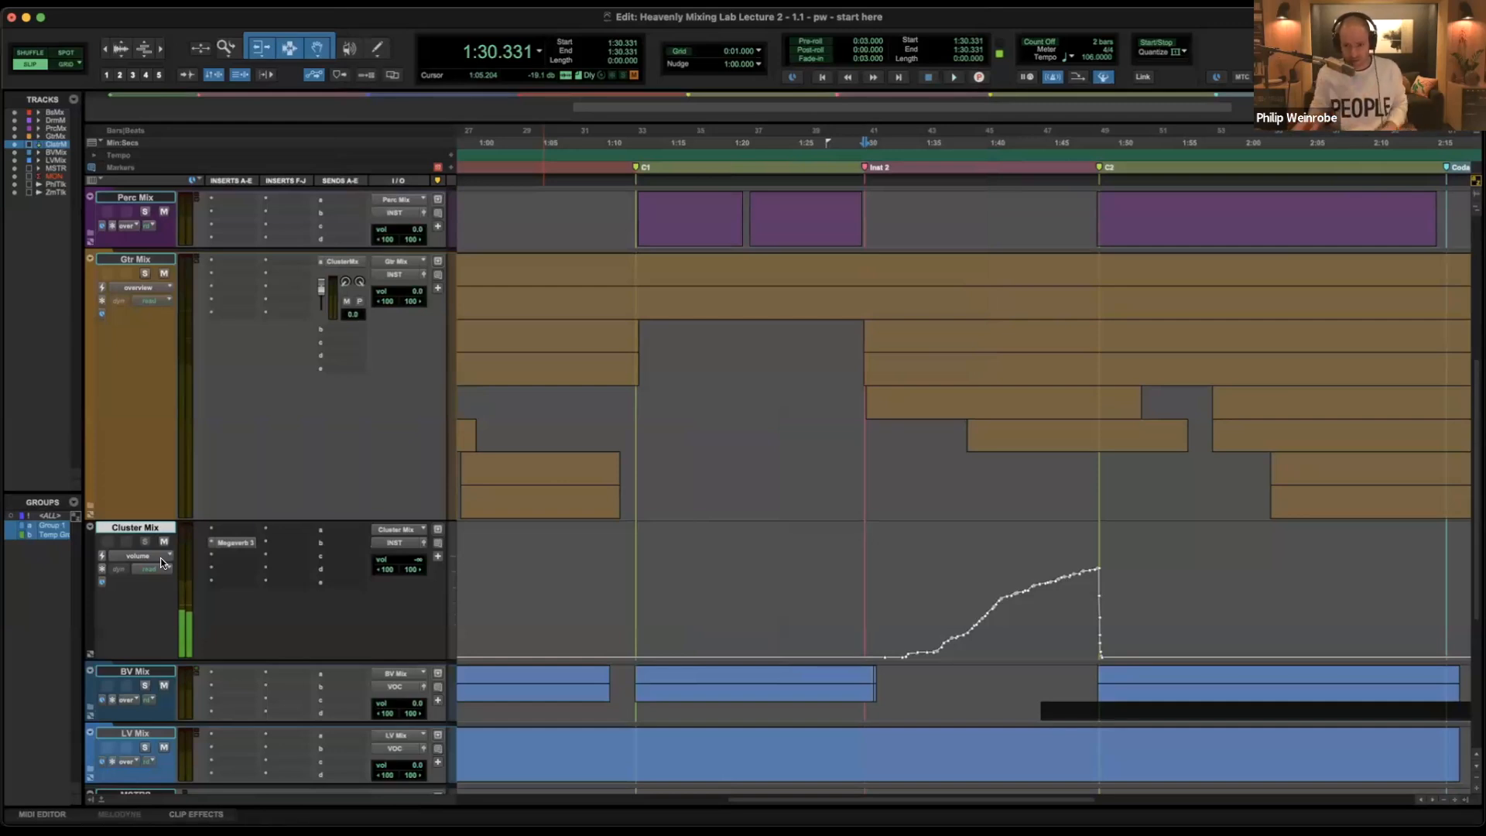
# Recall memory location 1, collapse all track folders to the mix-level tracks, and fit the tracks to the window height.
pyautogui.hscroll(5, 532, 541)
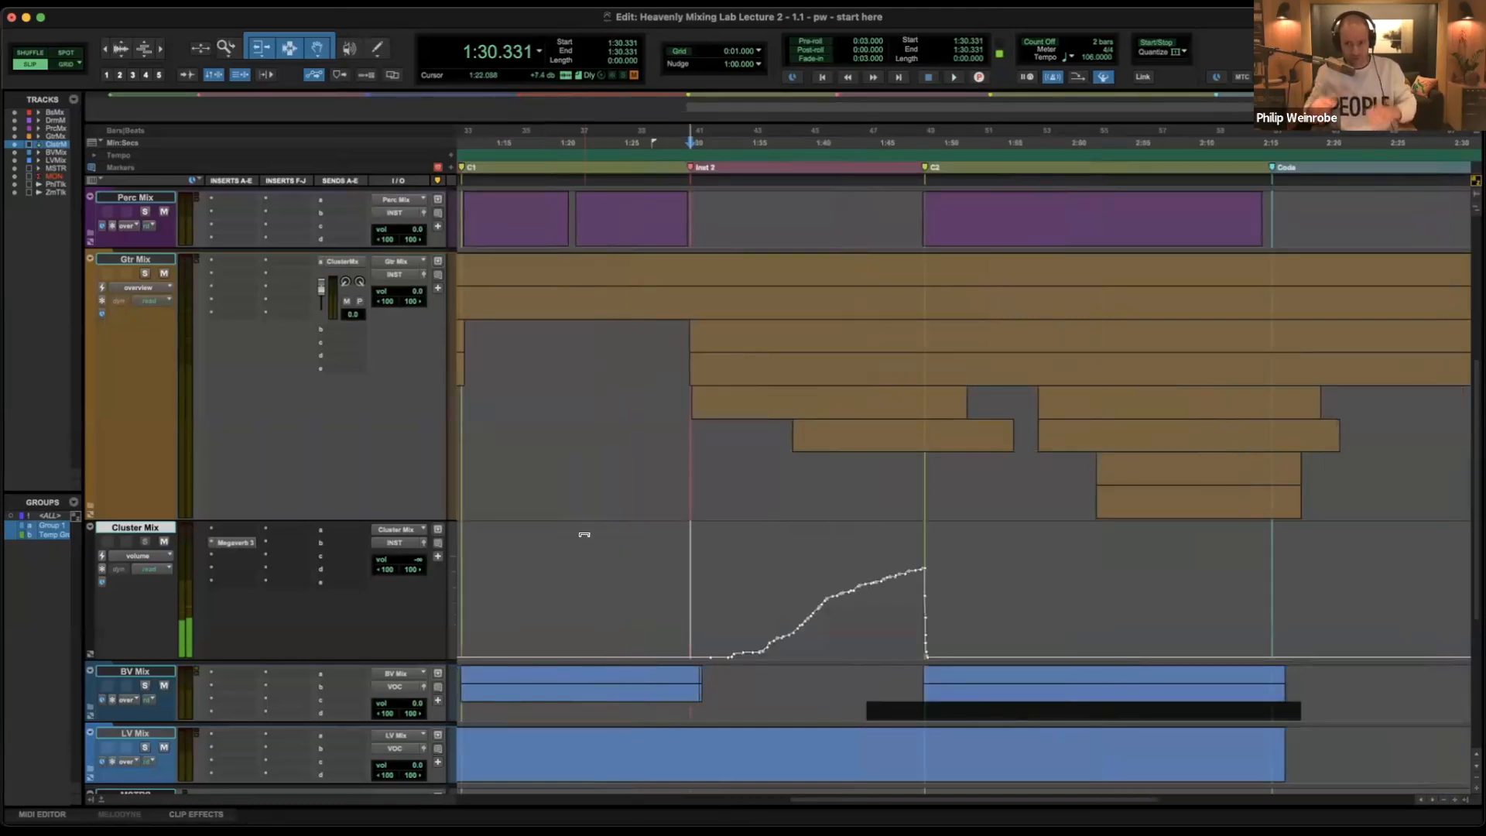
pyautogui.hscroll(4, 584, 535)
pyautogui.press('.')
pyautogui.press('1')
pyautogui.press('.')
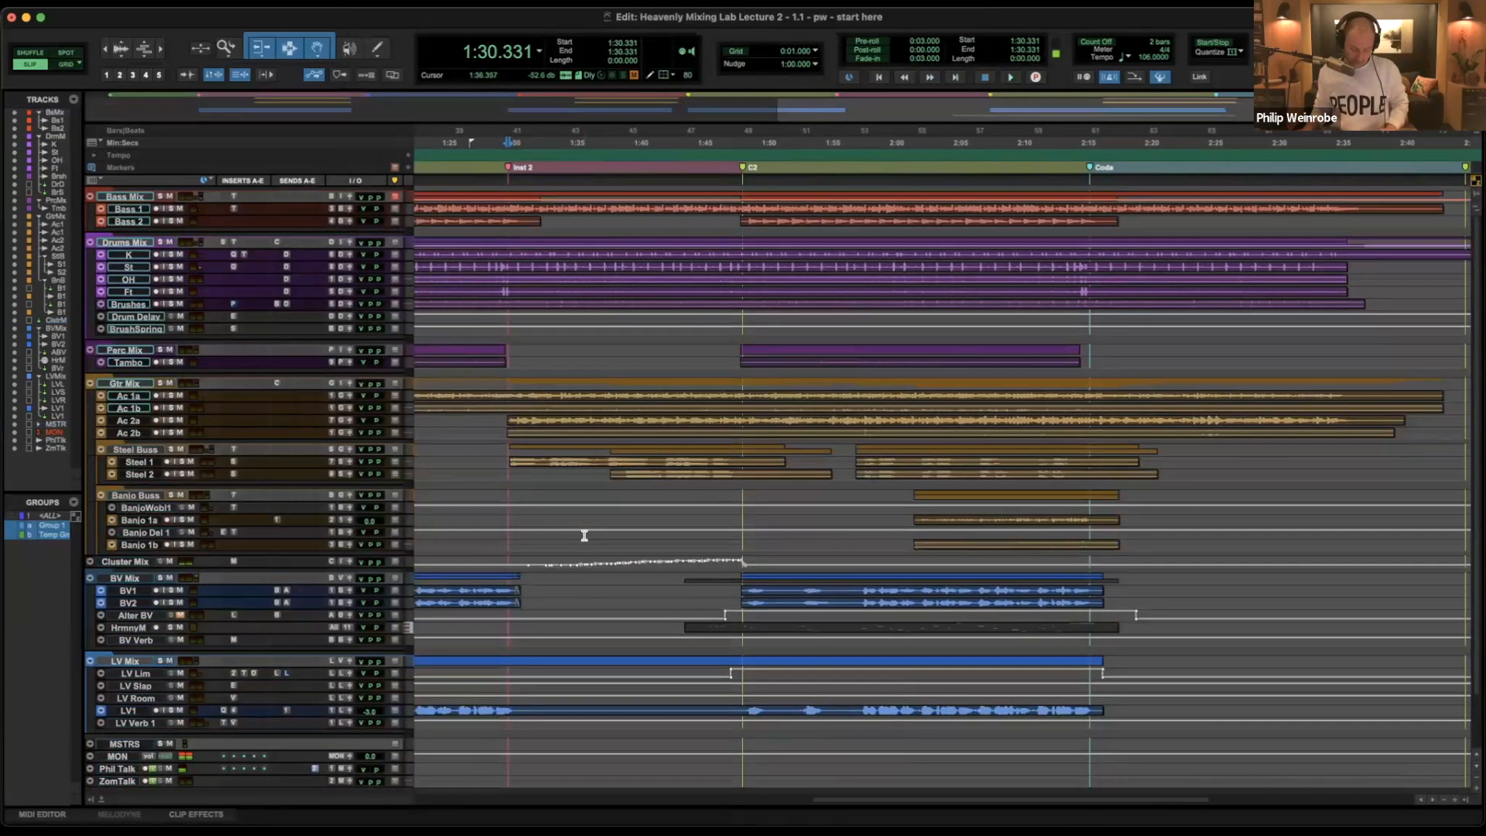
pyautogui.hotkey('shift', 'f')
pyautogui.press('ctrl+alt+super+Down')
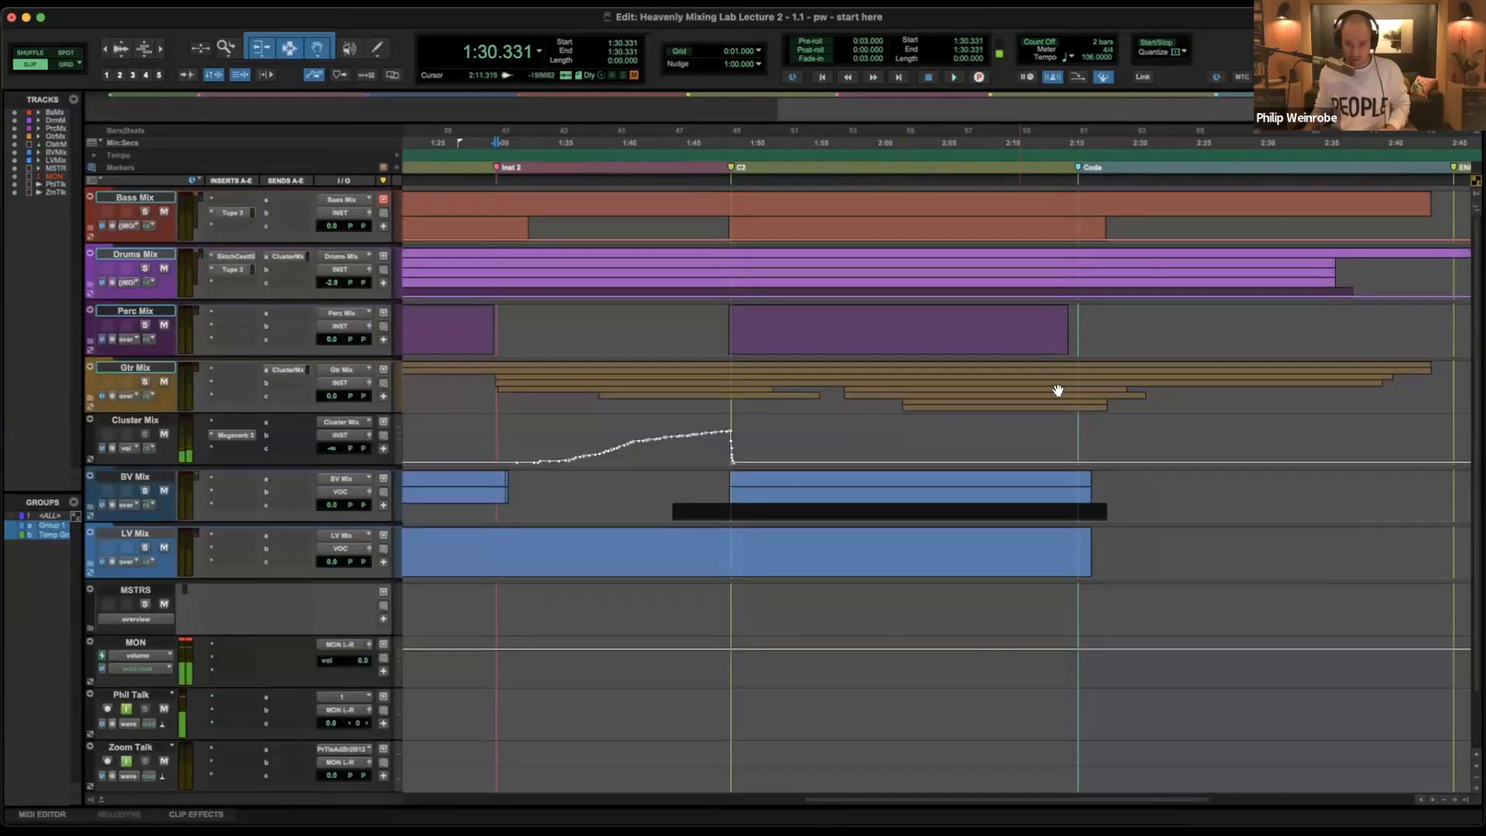
# Audition the transition from the end of C2 into the Coda, starting at 2:11.489.
pyautogui.click(1021, 210)
pyautogui.press('space')
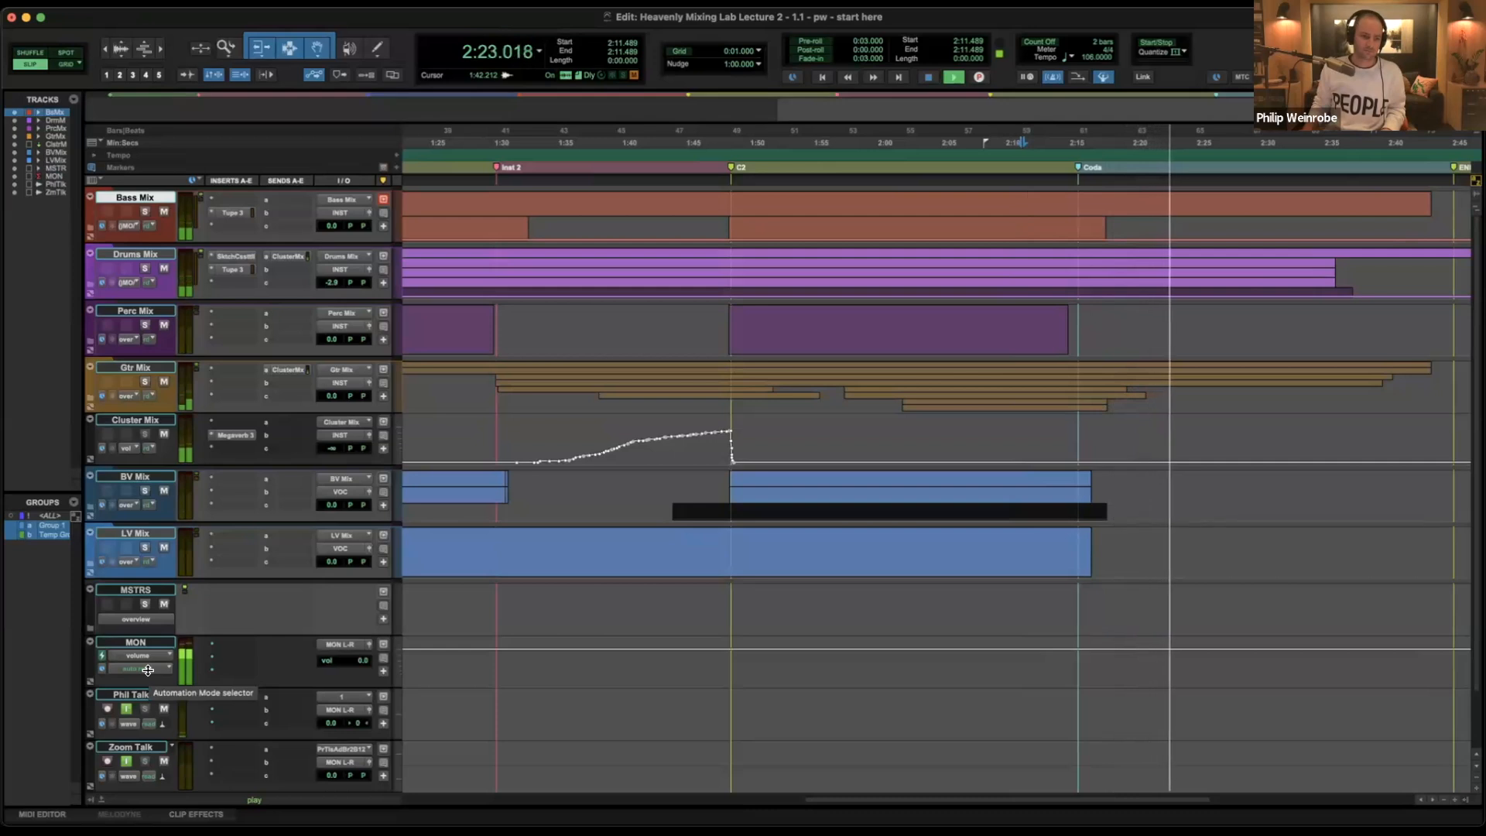
pyautogui.press('space')
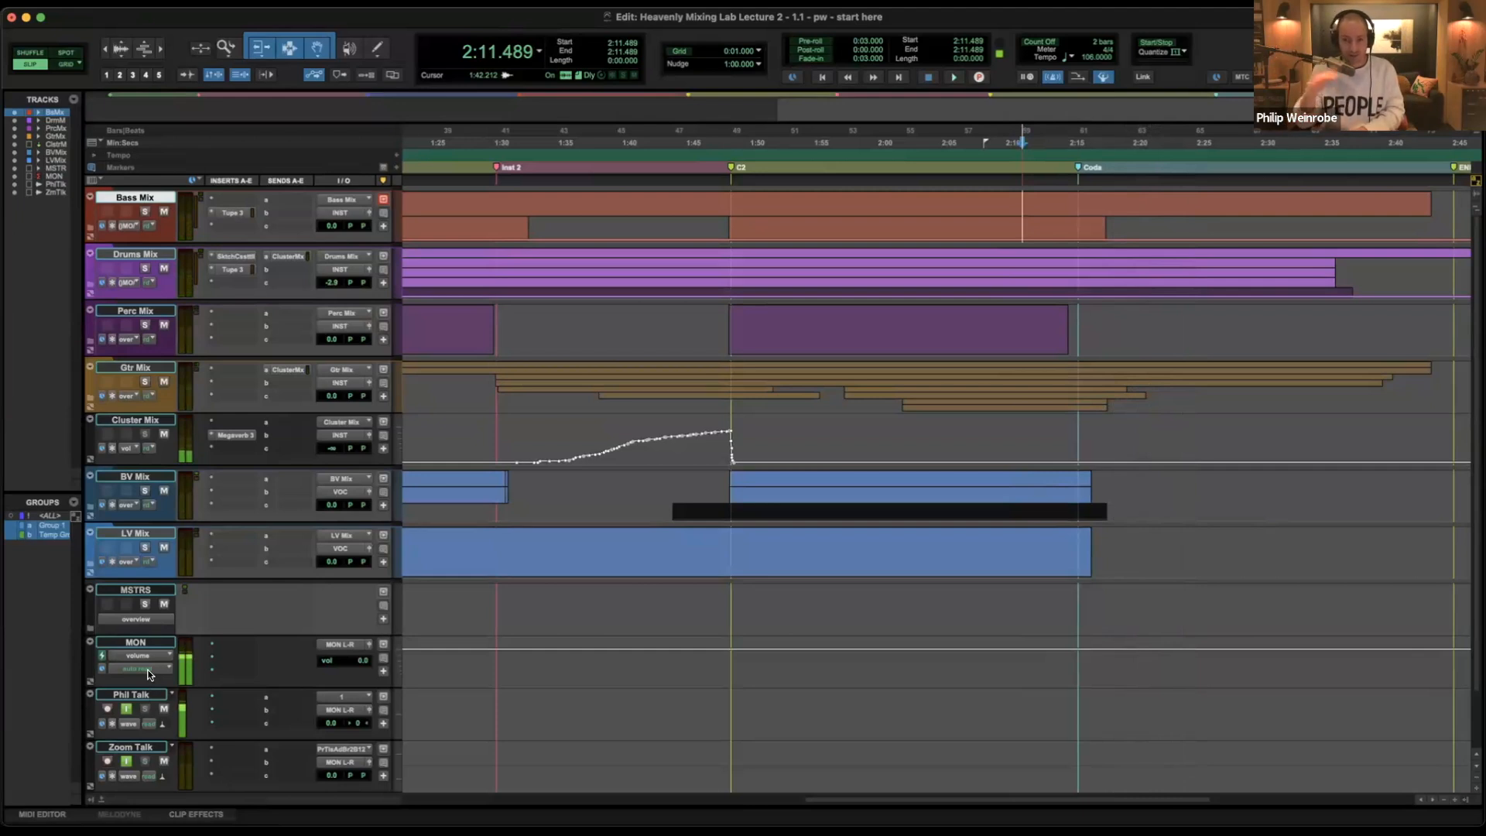
# Expand the MSTRS folder in the Mix window and insert the Lossy 3 plug-in in insert slot b of INST.
pyautogui.press('super+equal')
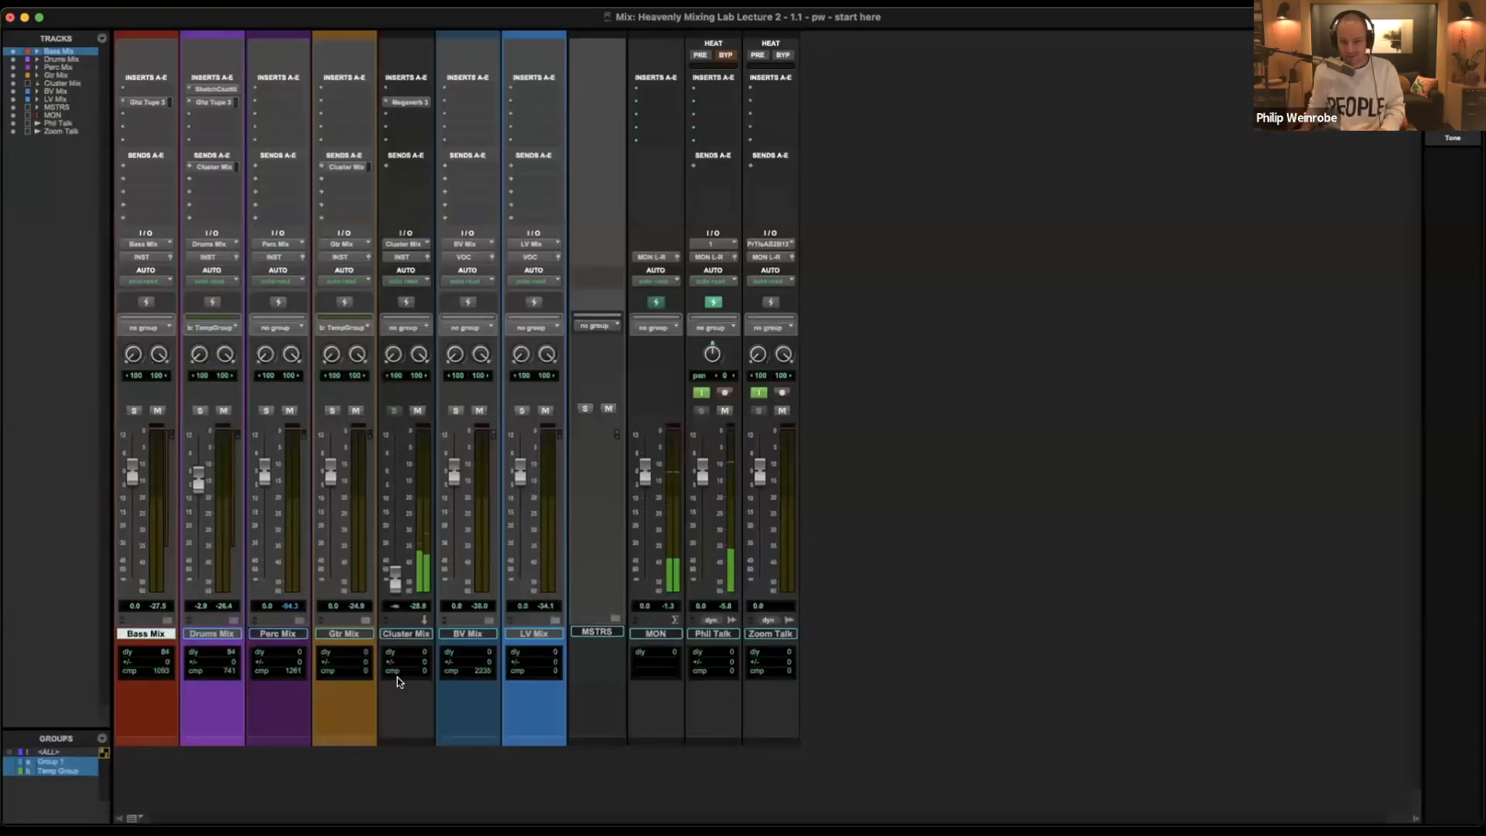
pyautogui.click(605, 634)
pyautogui.hotkey('shift', 'f')
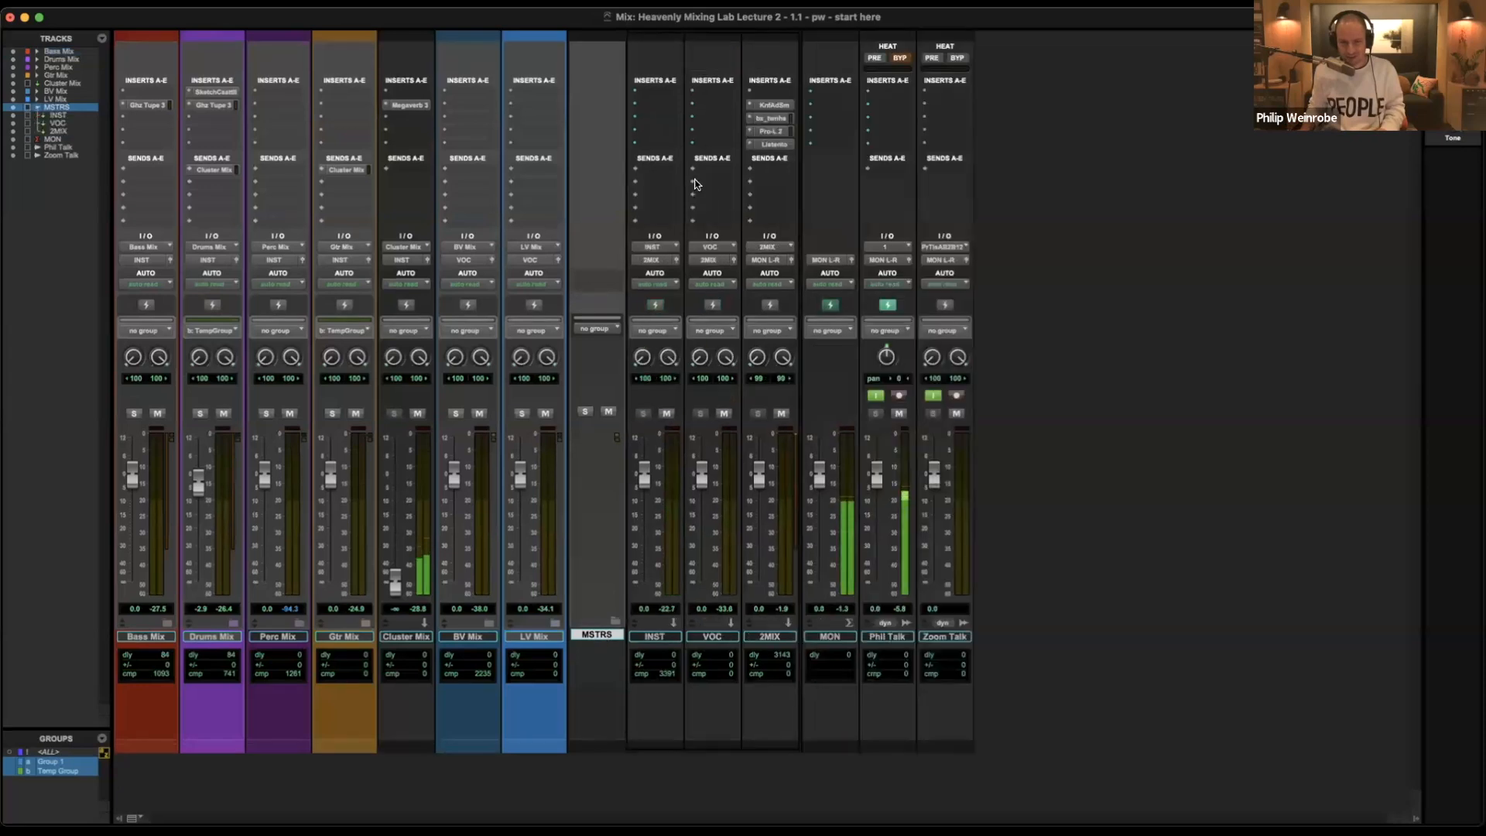
pyautogui.click(641, 107)
pyautogui.click(689, 45)
pyautogui.write('loss')
pyautogui.press('Return')
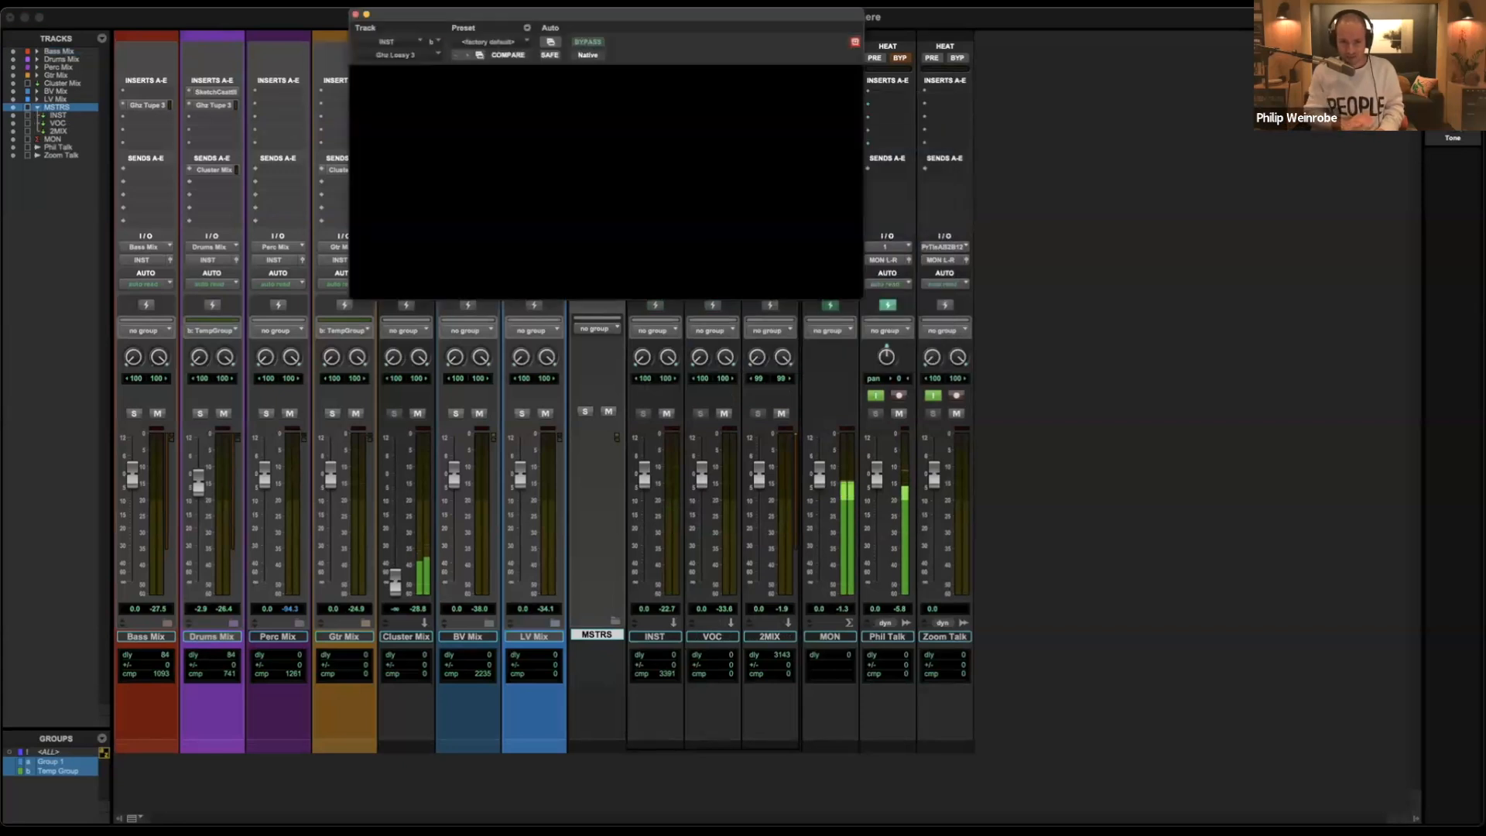
# Return to the Edit window and place the playback cursor at the Coda marker.
pyautogui.press('super+equal')
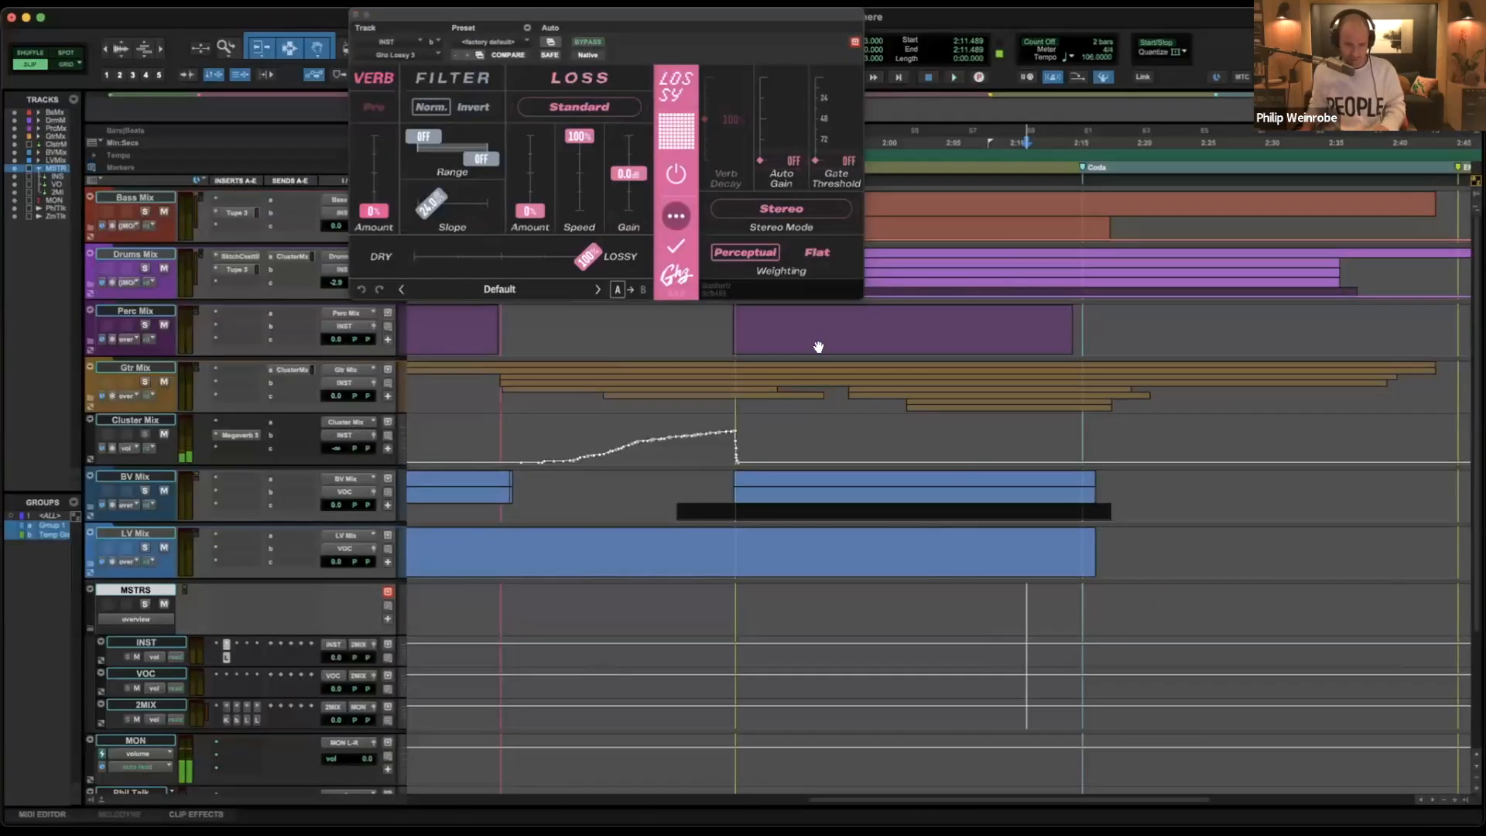
pyautogui.hscroll(5, 953, 381)
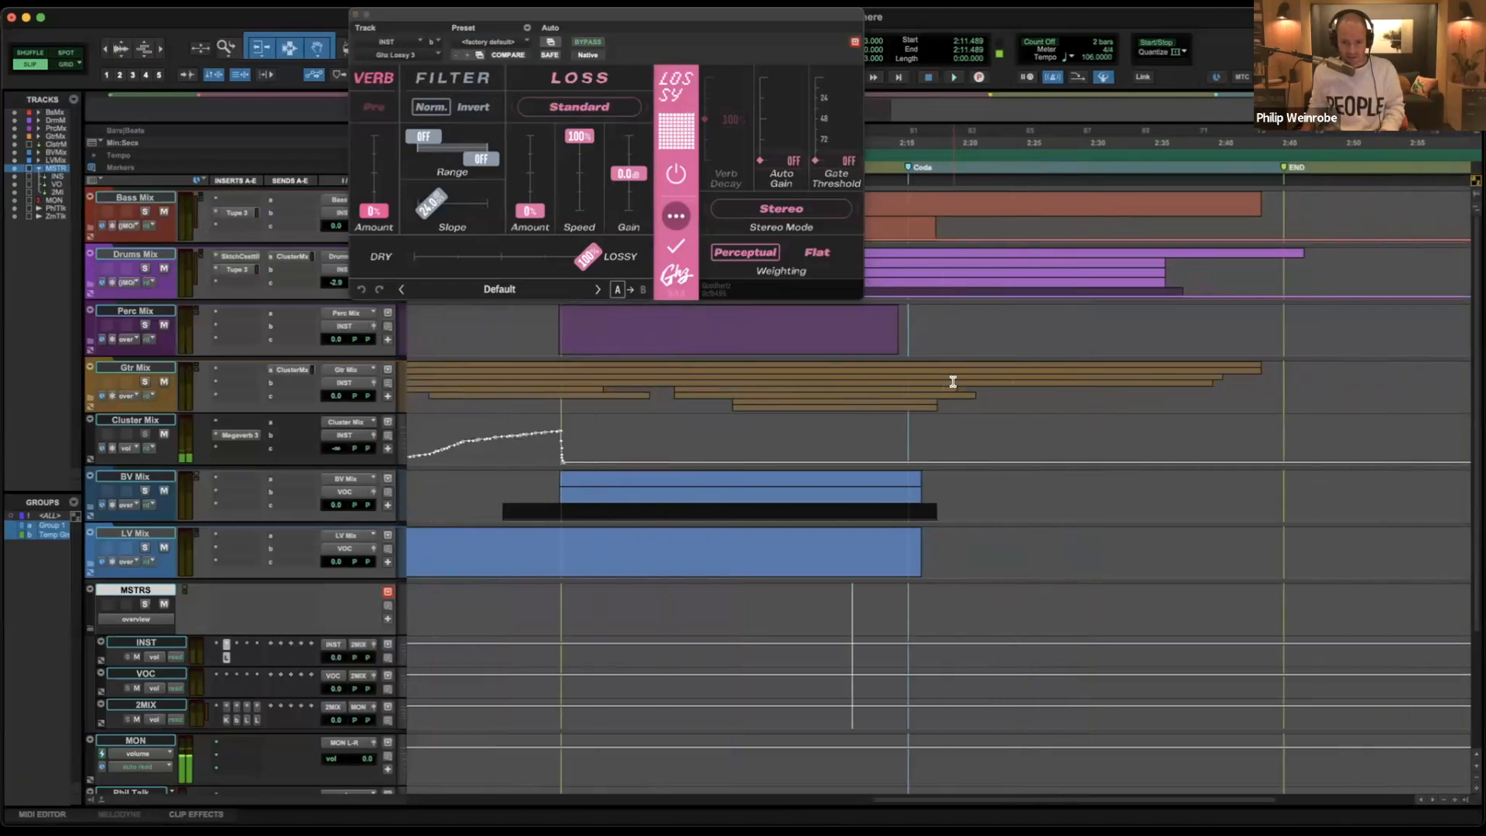
pyautogui.click(907, 168)
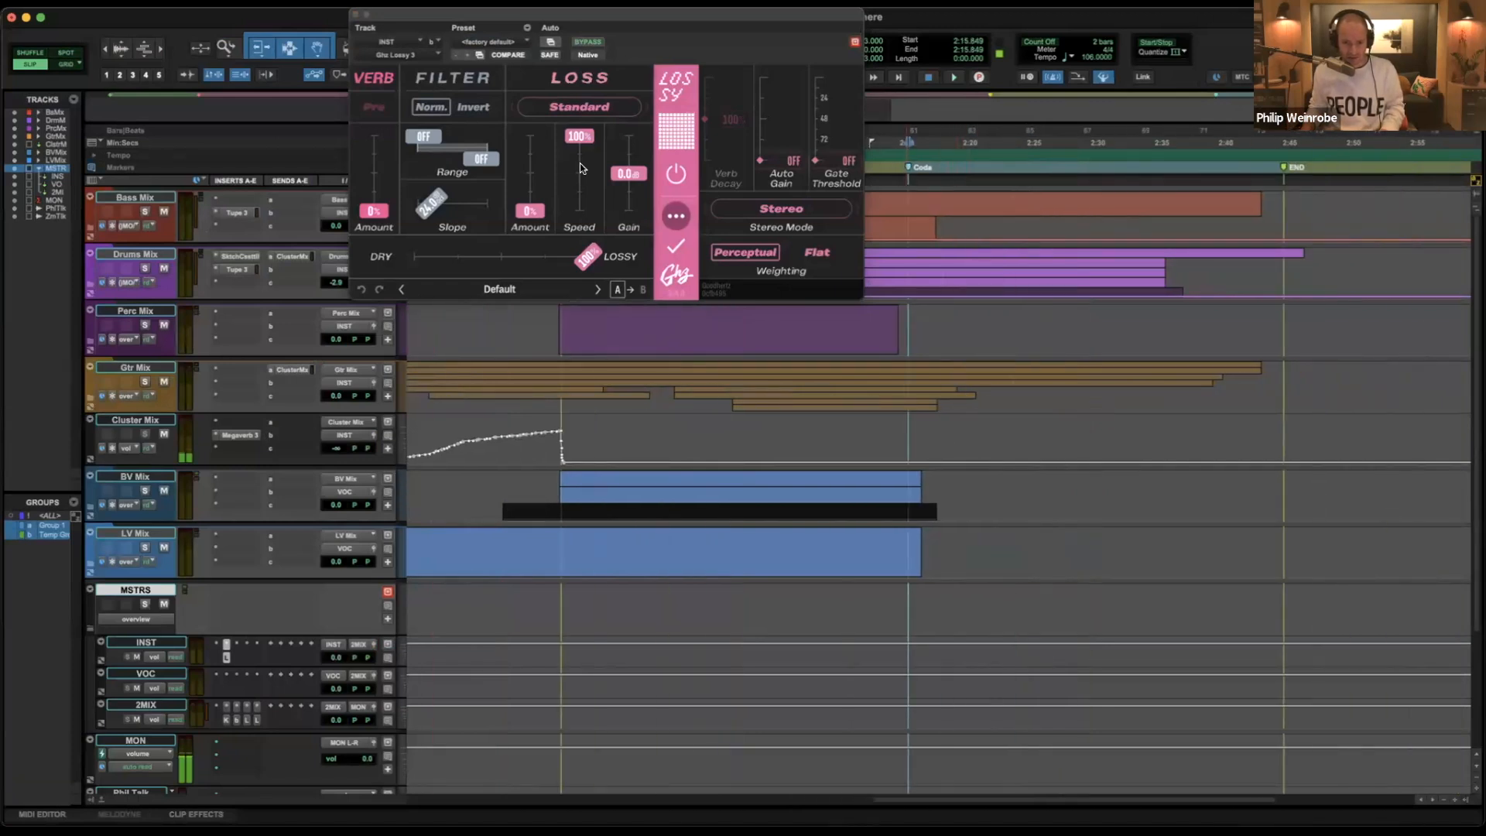
# Set Lossy to Standard + Packet Loss with 40% loss amount, 73% speed, and a 267 Hz–2.97 kHz filter range.
pyautogui.moveTo(530, 211); pyautogui.dragTo(539, 189)
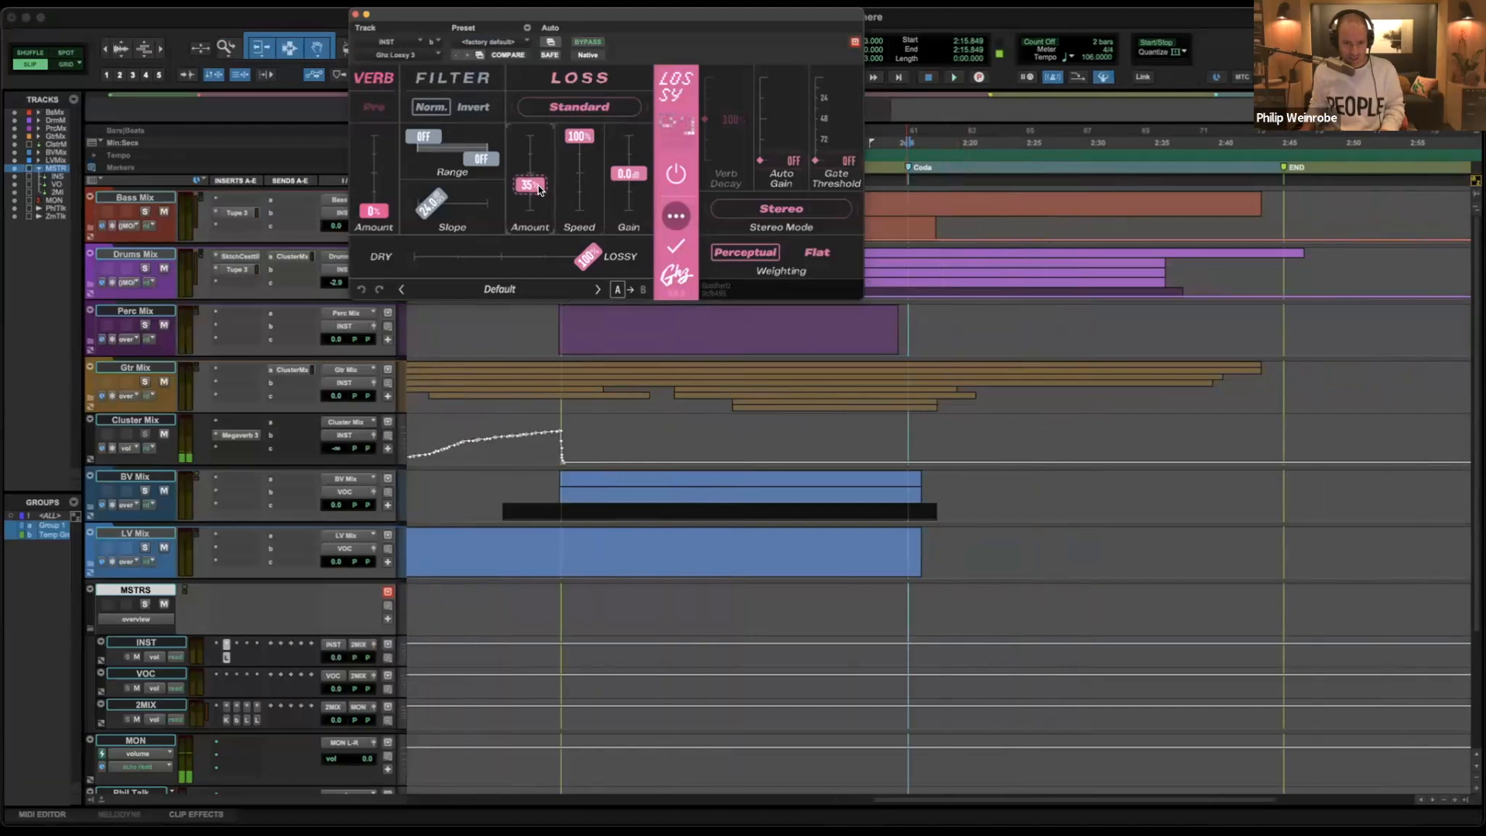
pyautogui.moveTo(579, 137); pyautogui.dragTo(583, 161)
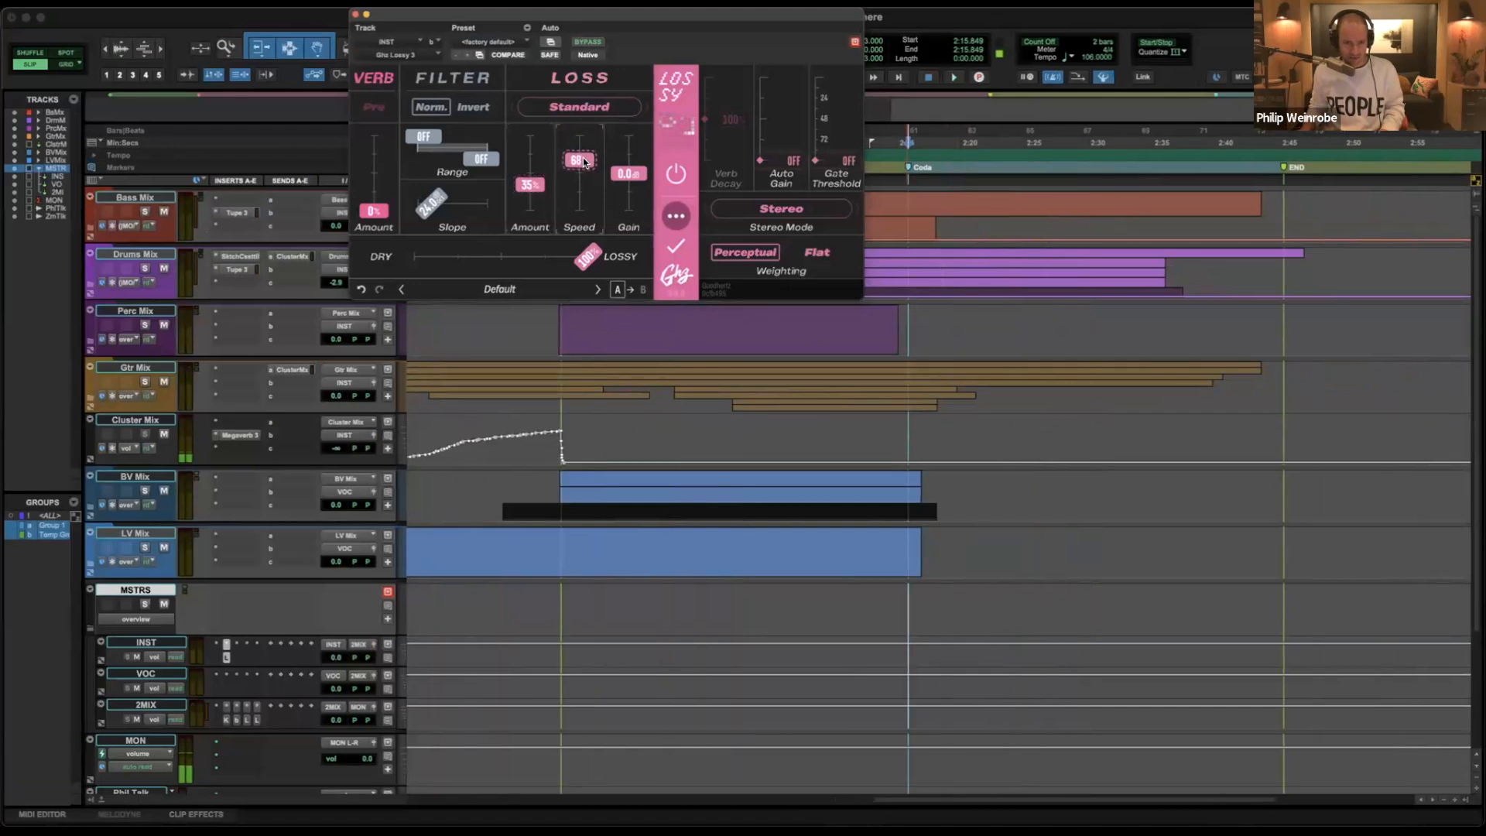
pyautogui.moveTo(444, 138)
pyautogui.mouseDown()
pyautogui.moveTo(460, 137)
pyautogui.moveTo(458, 155)
pyautogui.mouseUp()
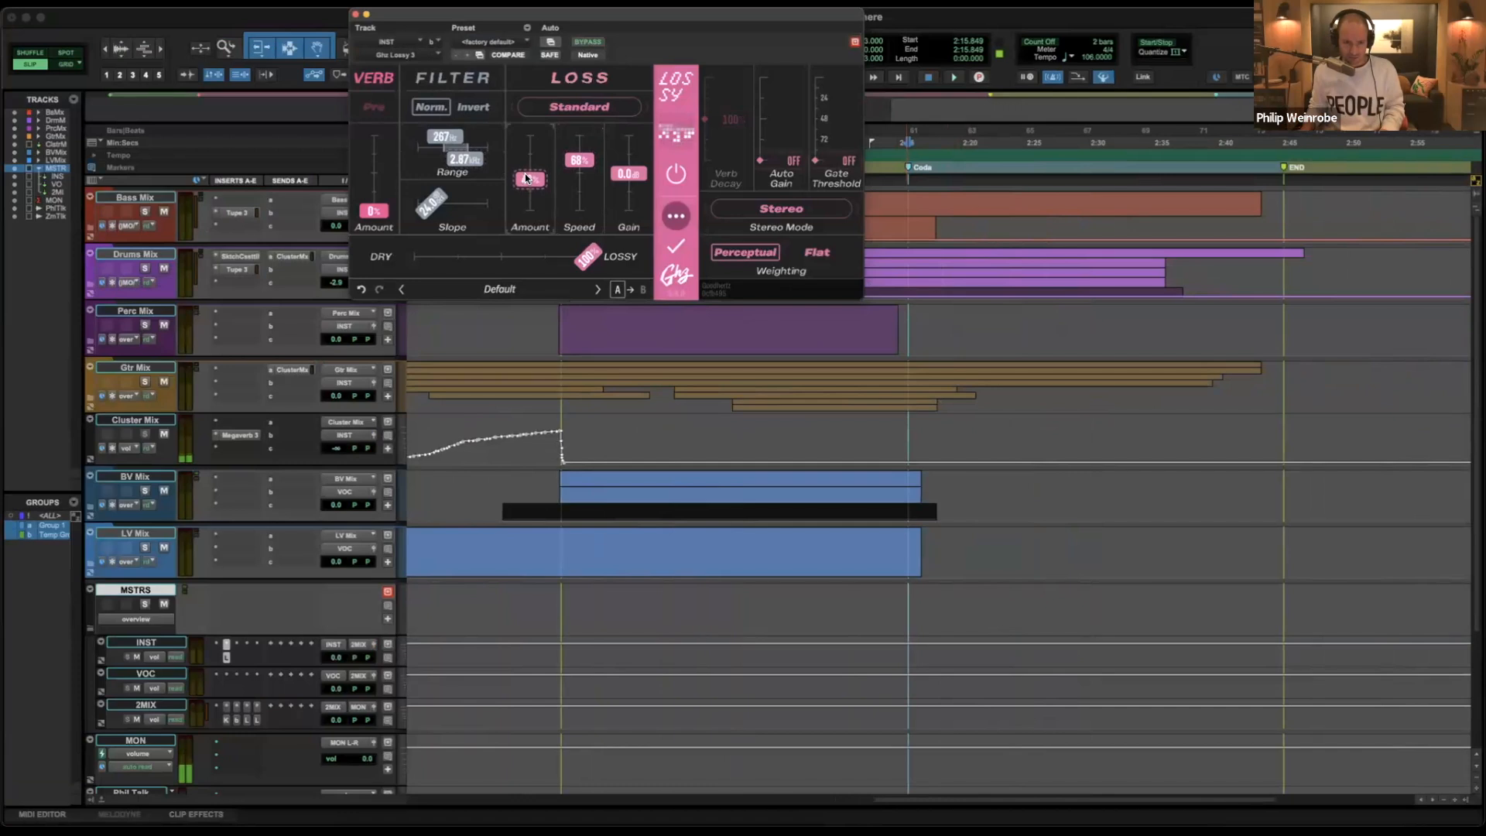
pyautogui.click(567, 110)
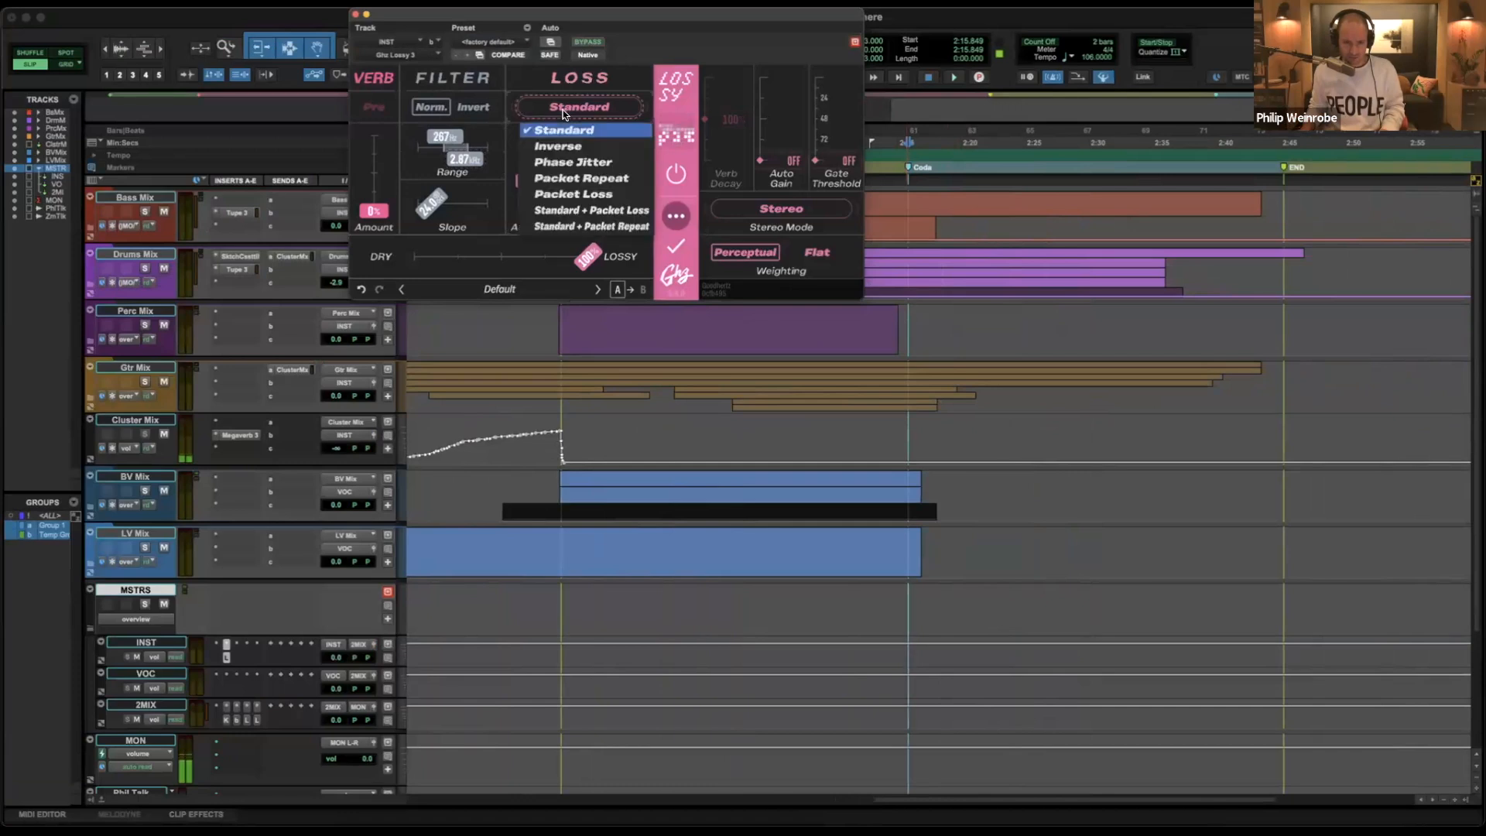
pyautogui.click(571, 210)
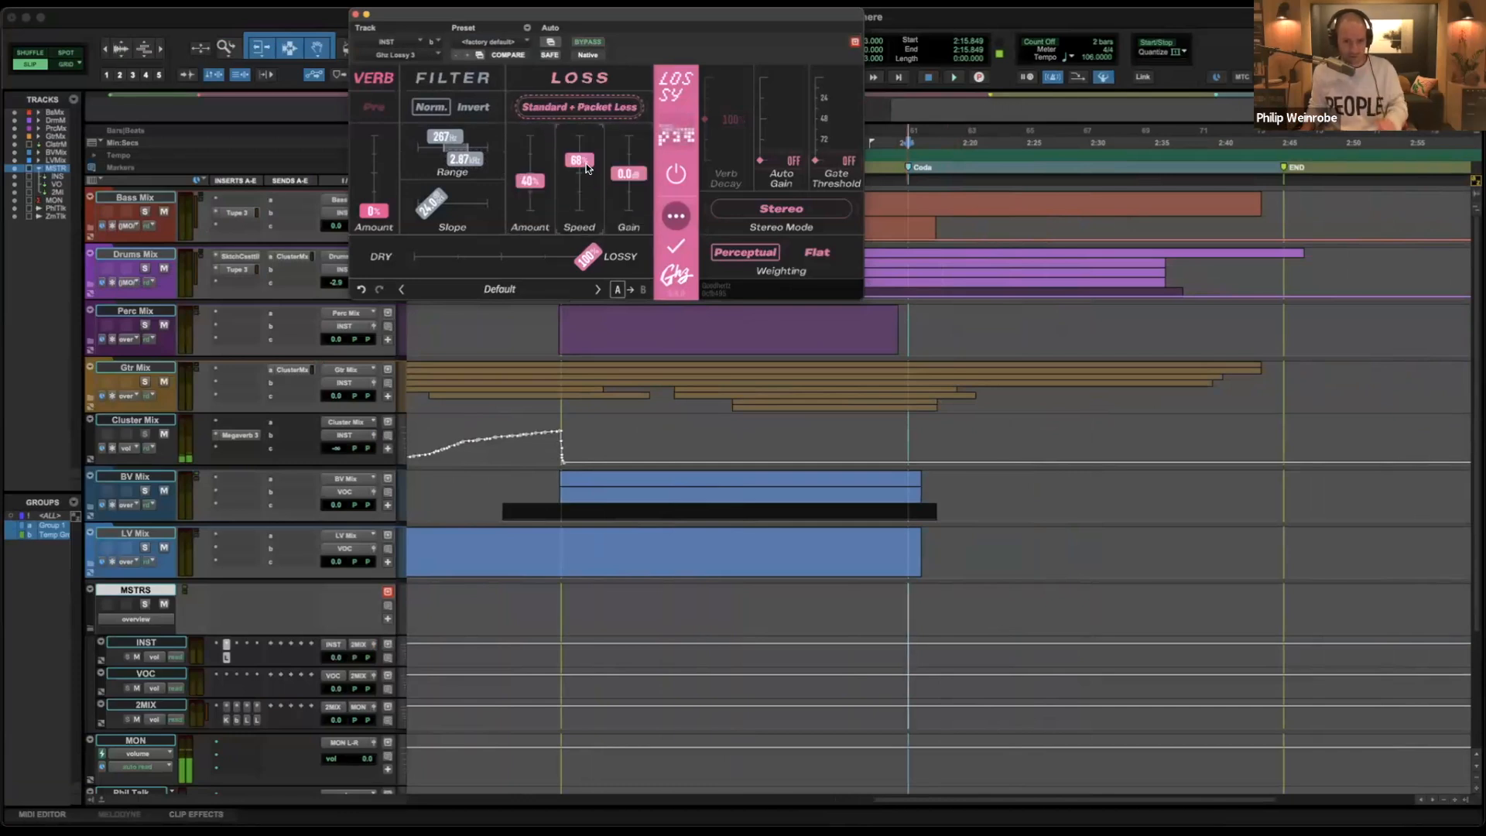
pyautogui.scroll(5, 585, 161)
pyautogui.click(542, 181)
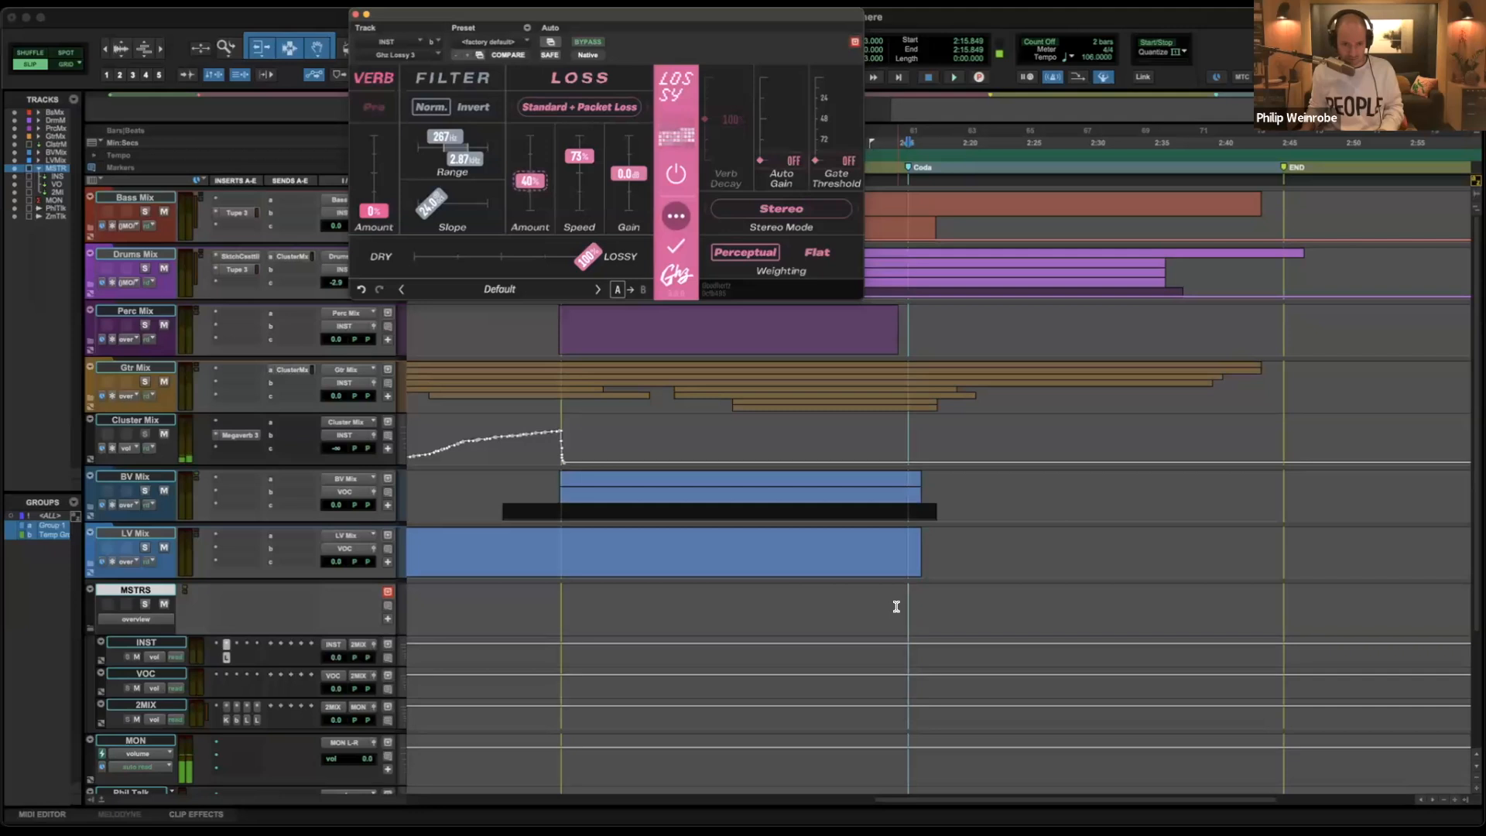
# Audition Lossy from the Coda marker, and switch off its Master On/Off control with that automation shown on INST.
pyautogui.press('space')
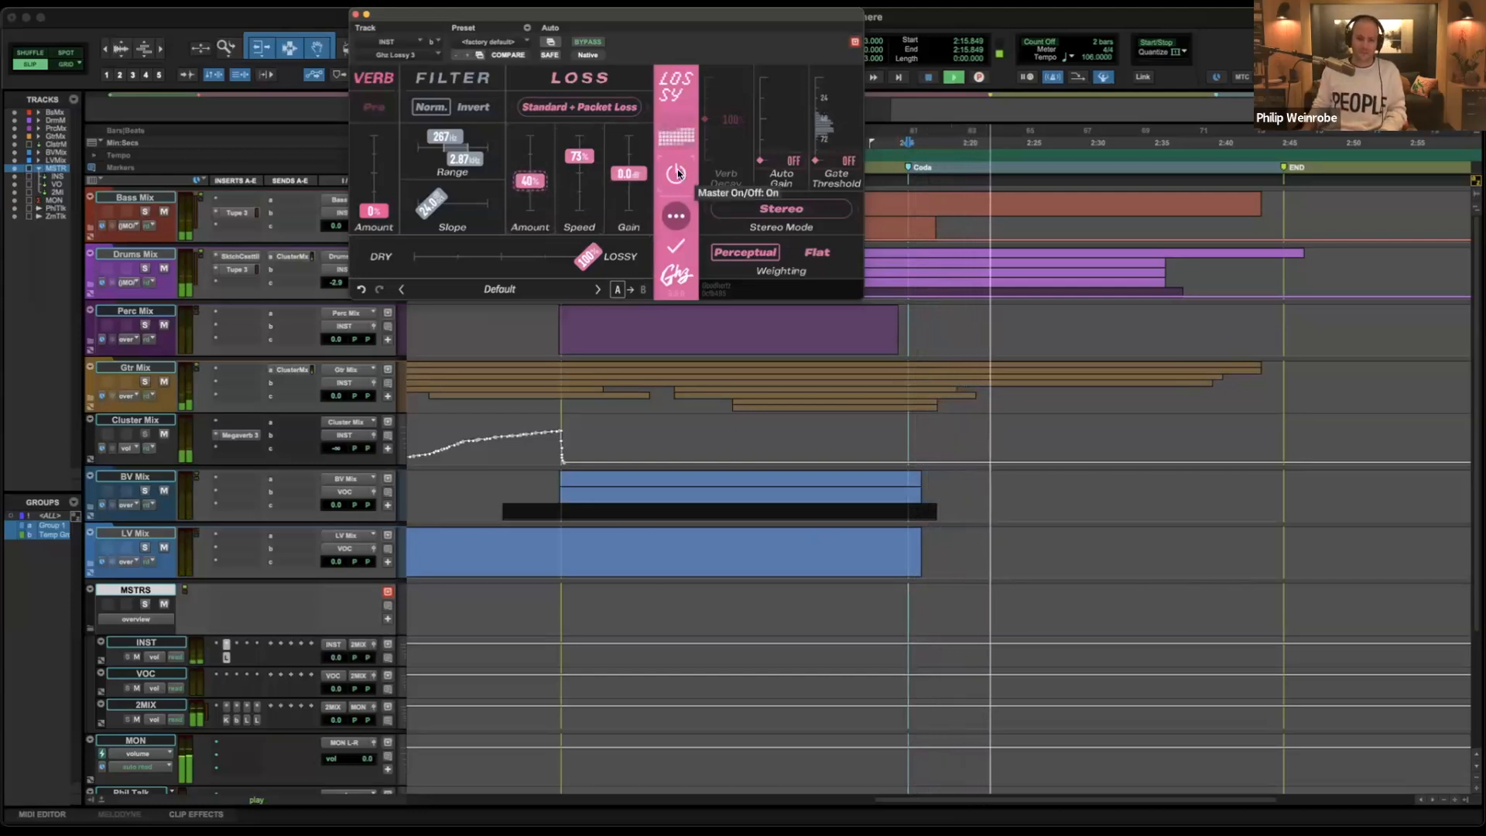
pyautogui.press('space')
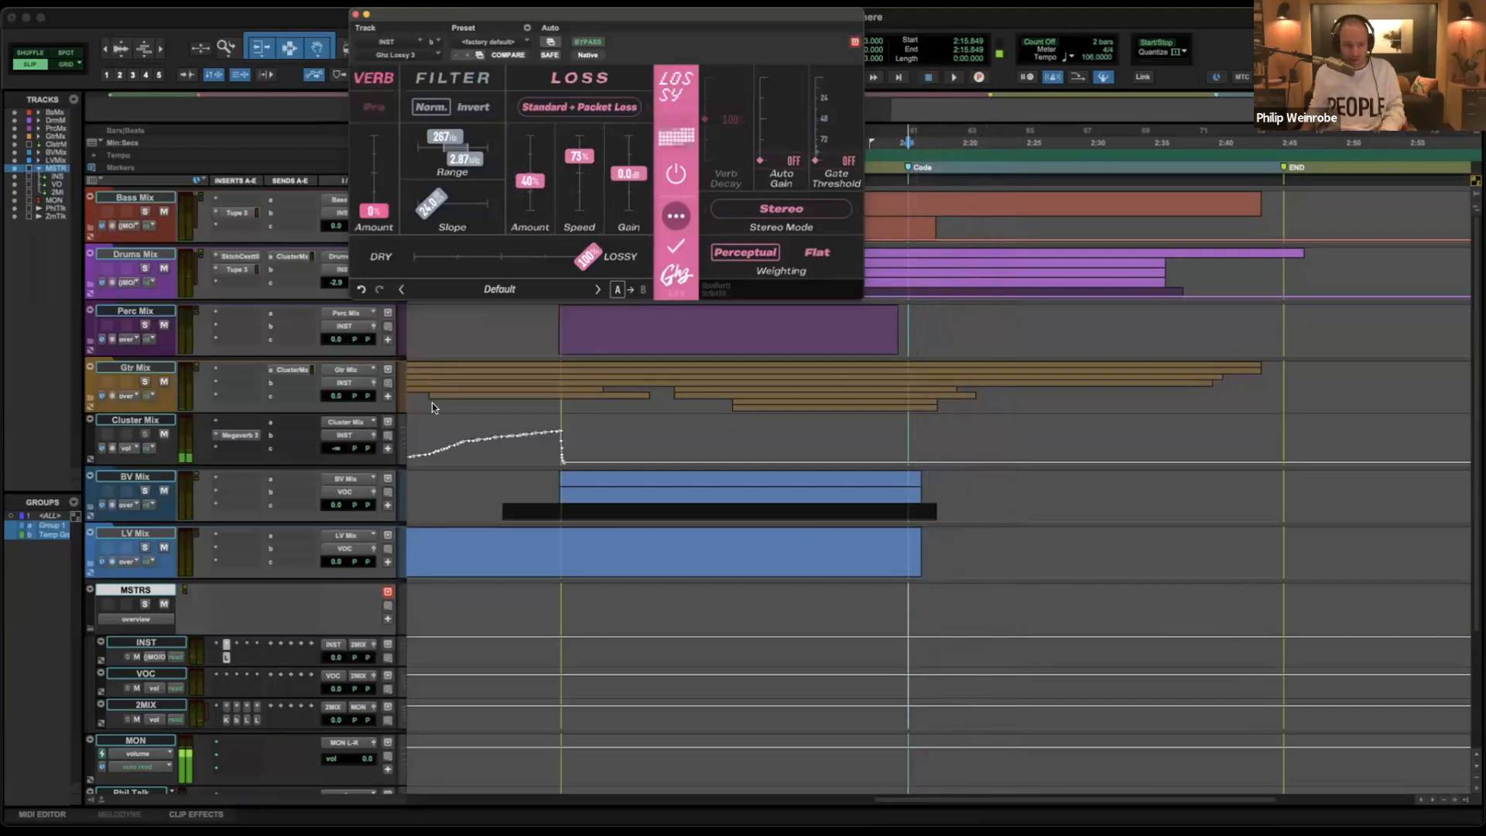
pyautogui.click(677, 175)
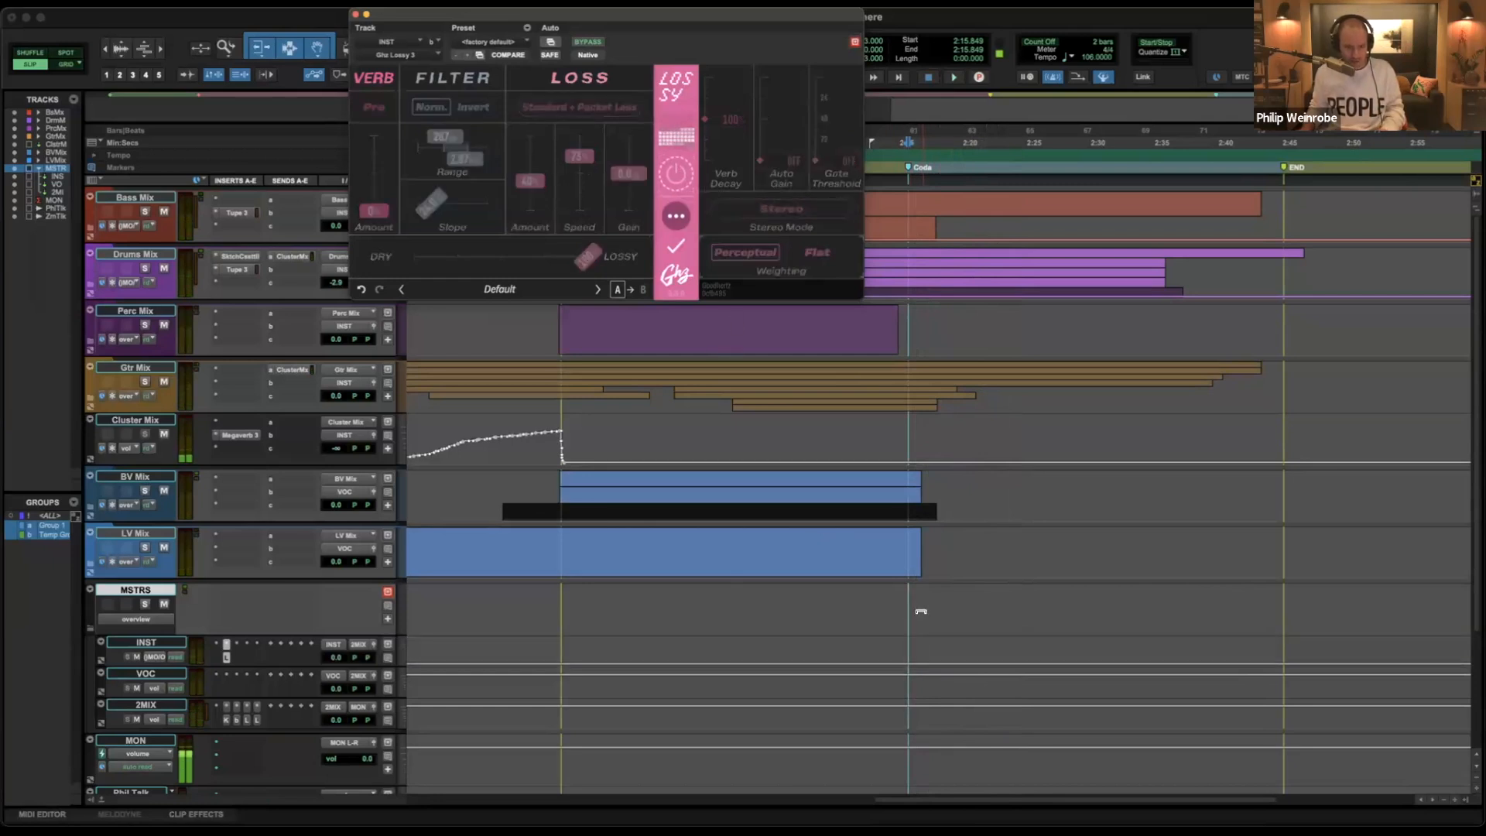
pyautogui.click(908, 654)
pyautogui.moveTo(940, 652); pyautogui.dragTo(1100, 647)
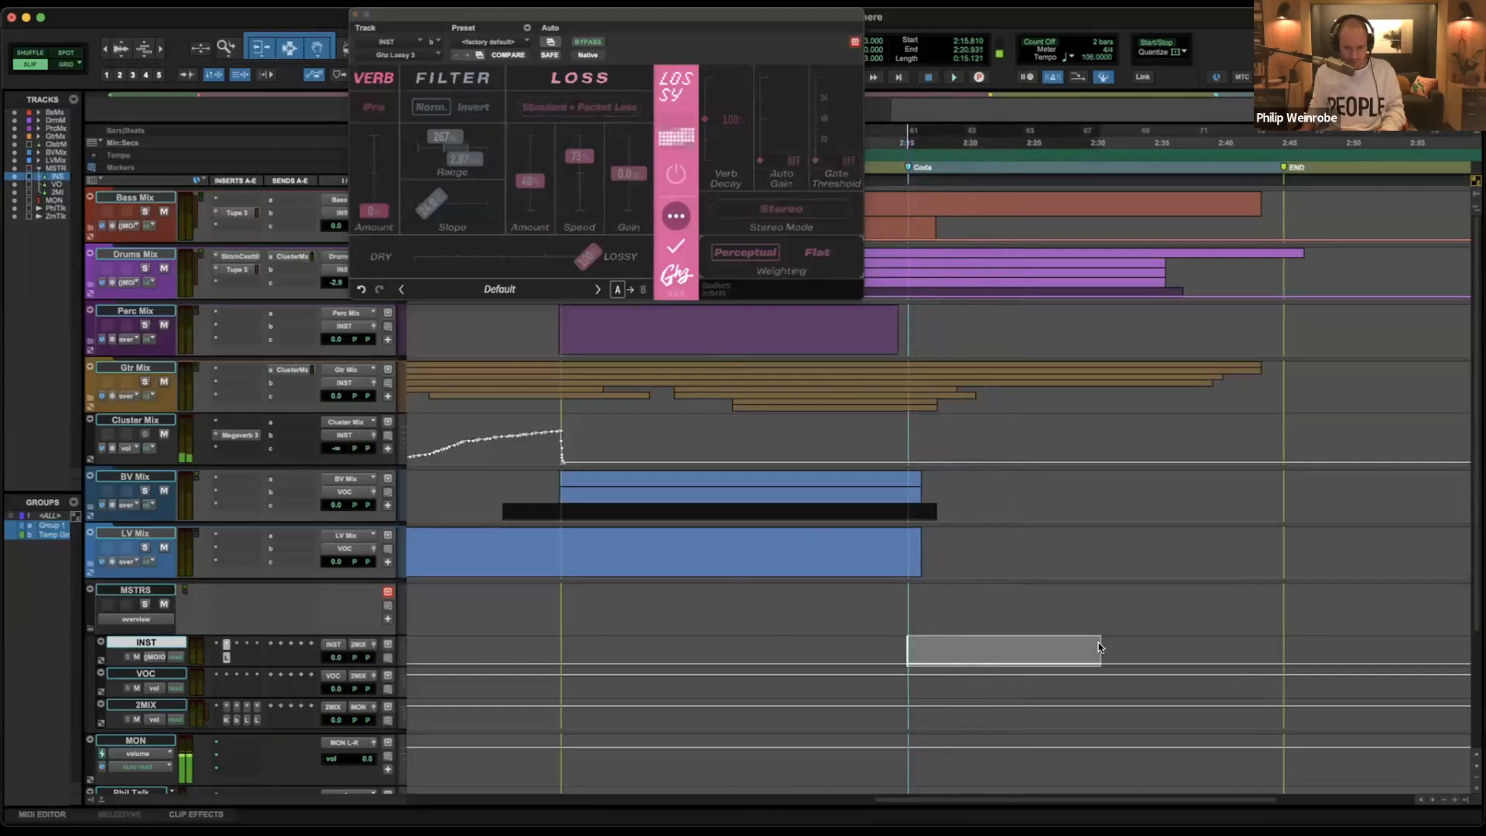
pyautogui.moveTo(1222, 648); pyautogui.dragTo(1226, 648)
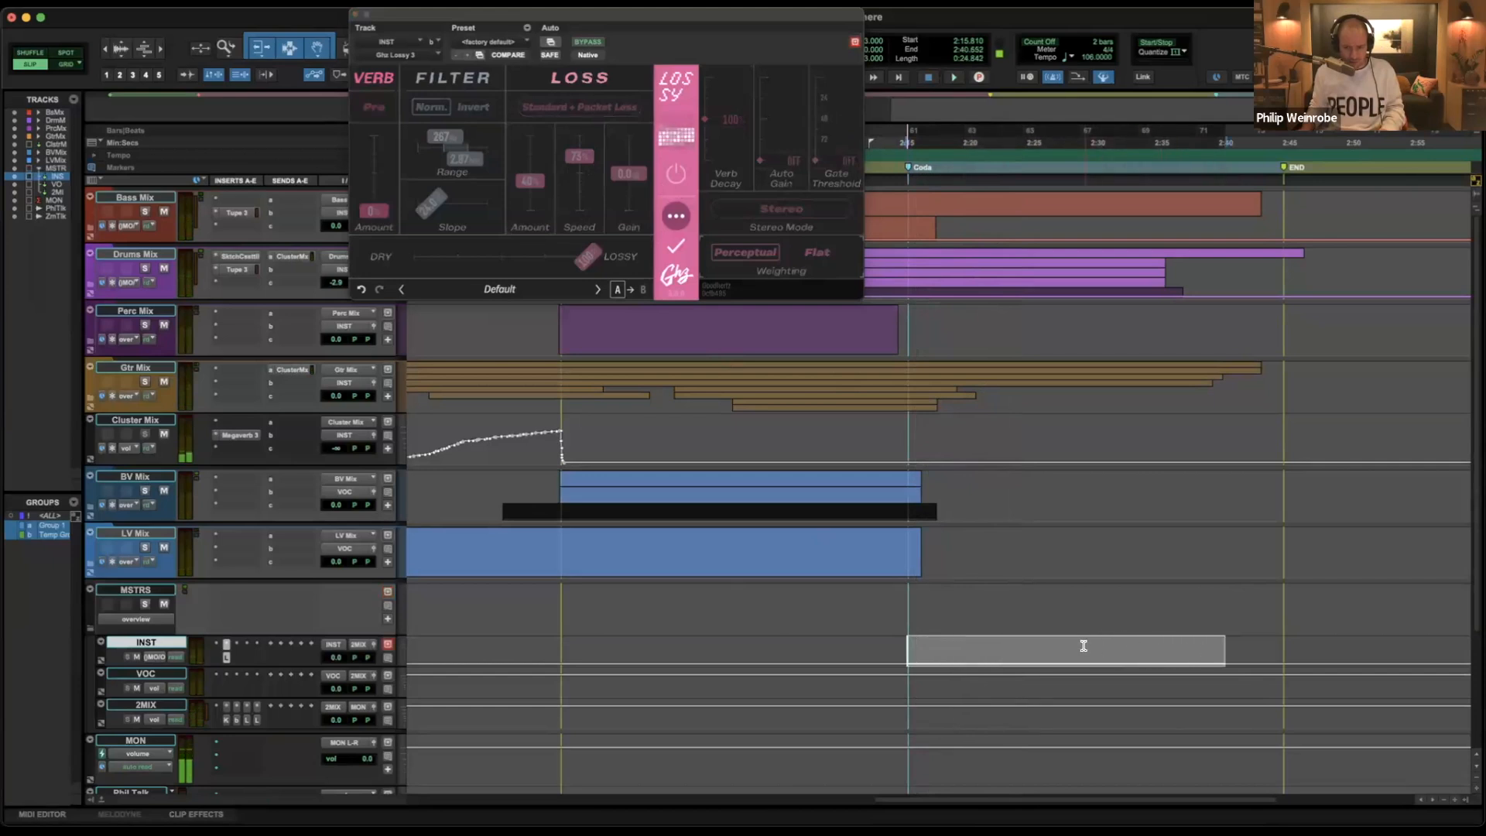
# Switch editing to Grid mode and move the Lossy window clear of the timeline ruler and the Coda marker.
pyautogui.press('F4')
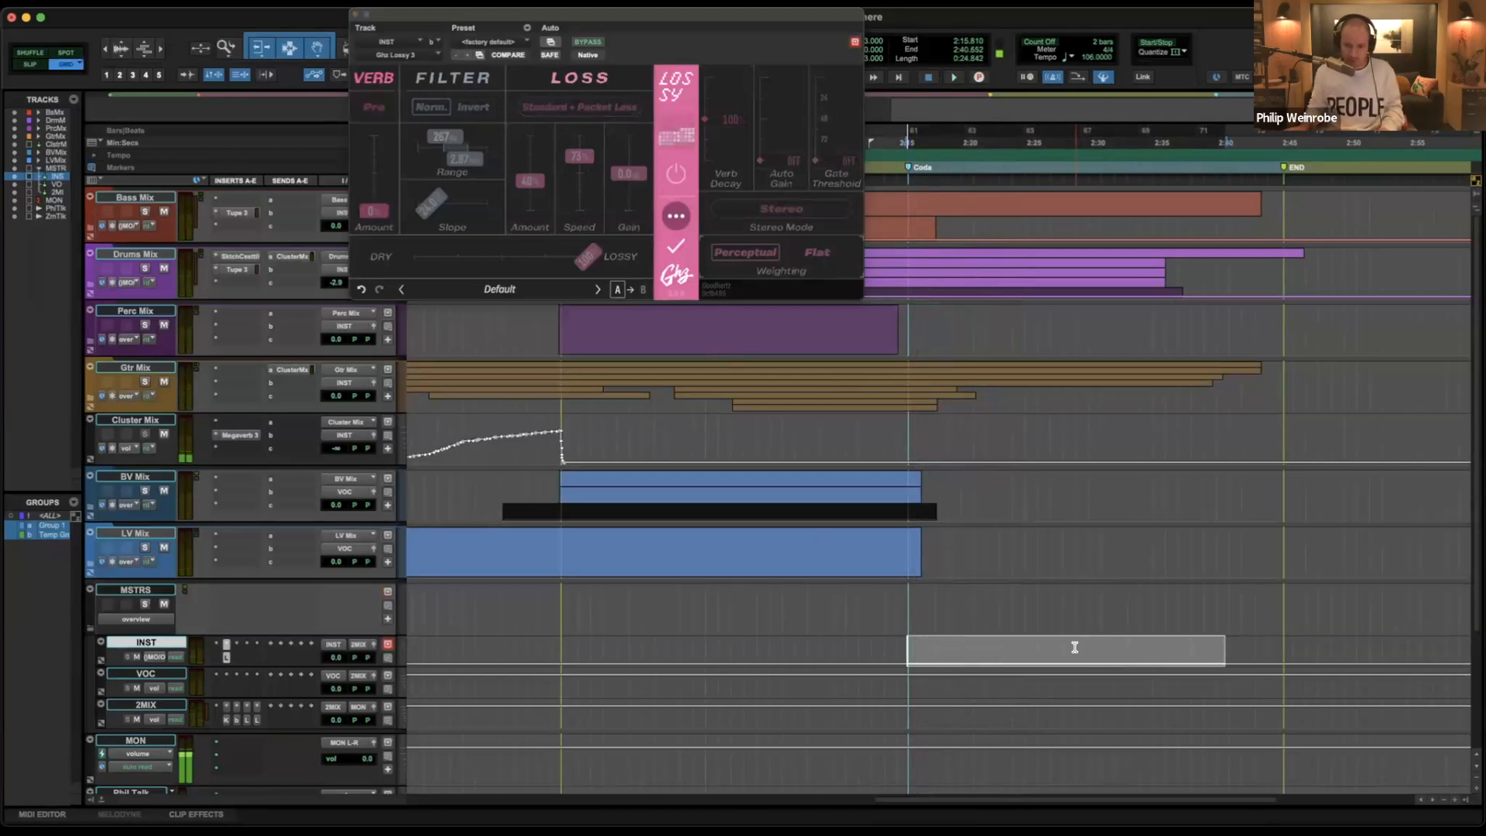
pyautogui.press('Return')
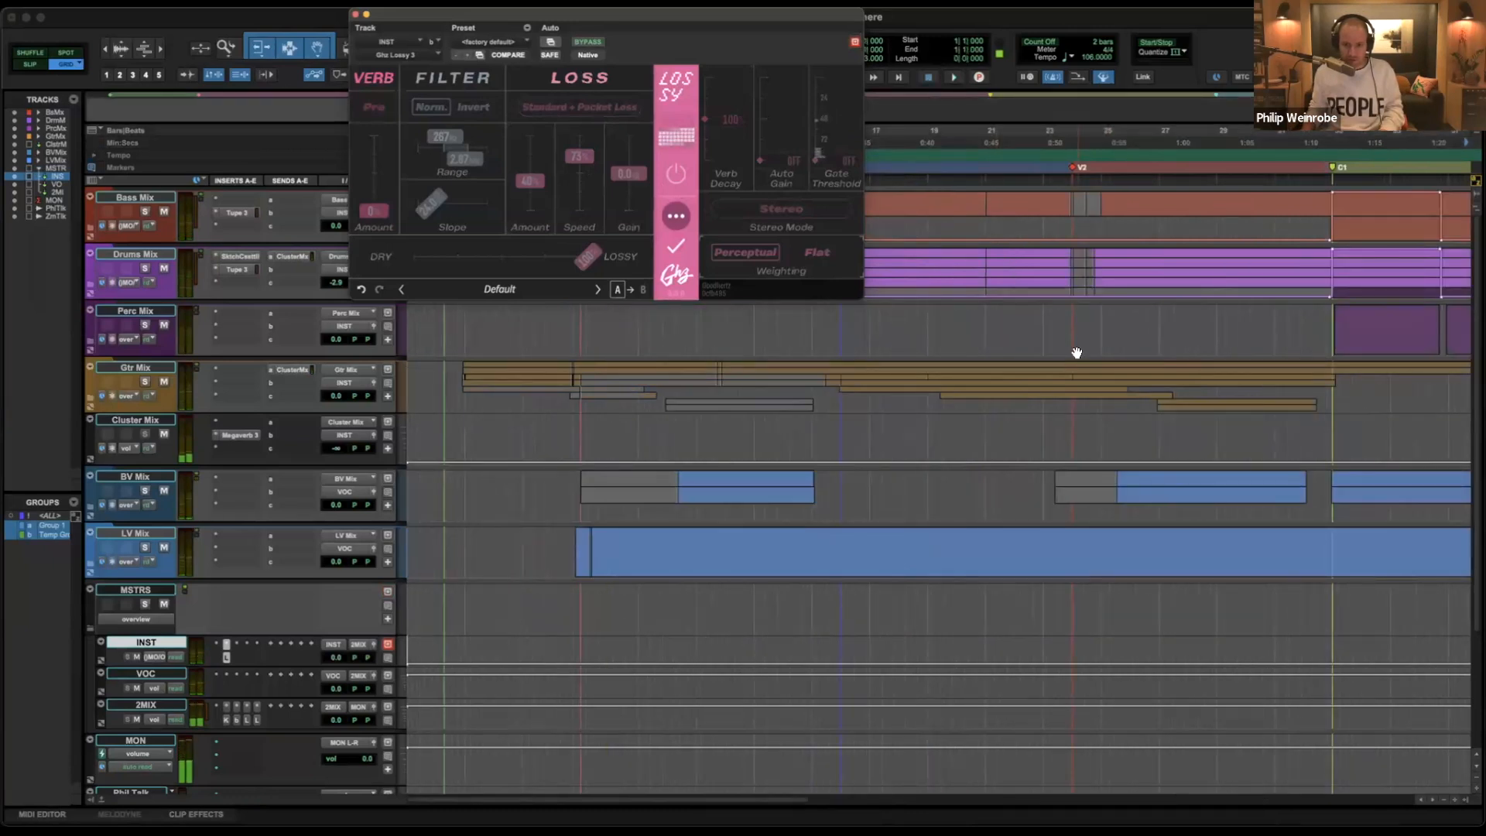
pyautogui.hscroll(15, 1077, 353)
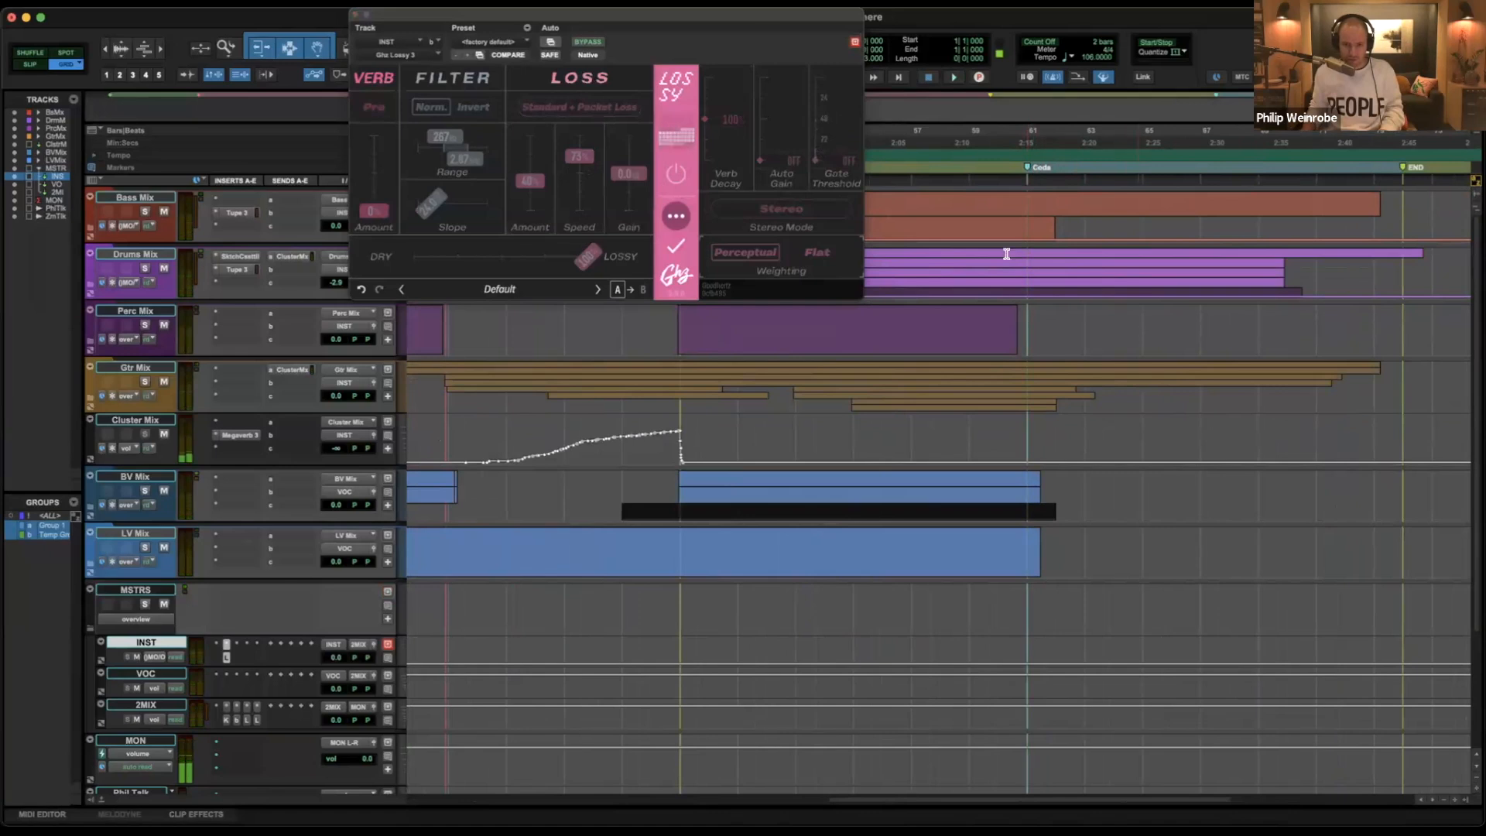
pyautogui.moveTo(759, 16); pyautogui.dragTo(854, 252)
pyautogui.hotkey('ctrl', 'alt', '+')
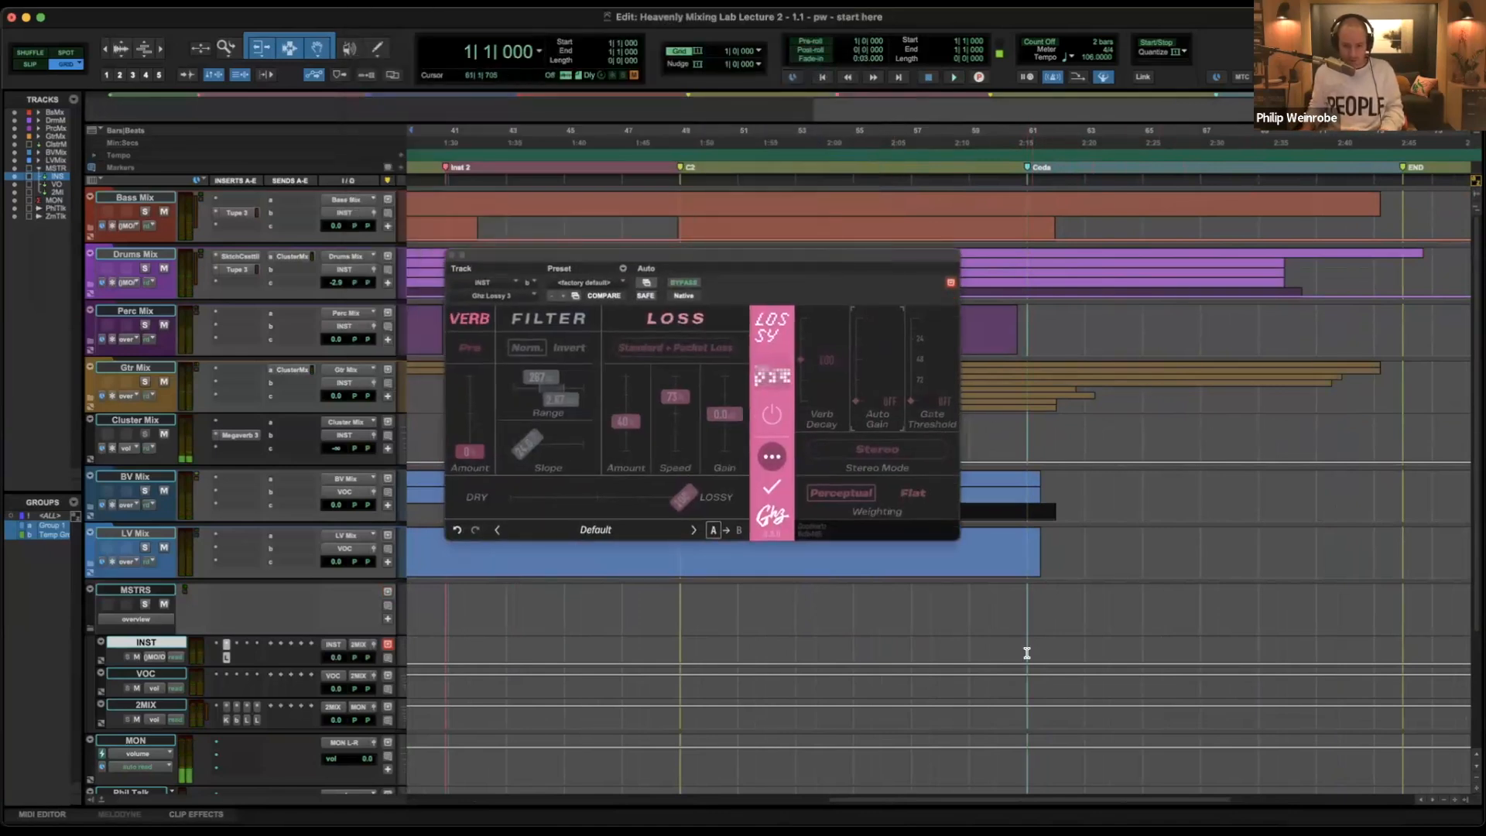
# Select bars 61 to 71 on the INST automation lane and raise Lossy's Master On/Off automation to on.
pyautogui.moveTo(1040, 647); pyautogui.dragTo(1154, 650)
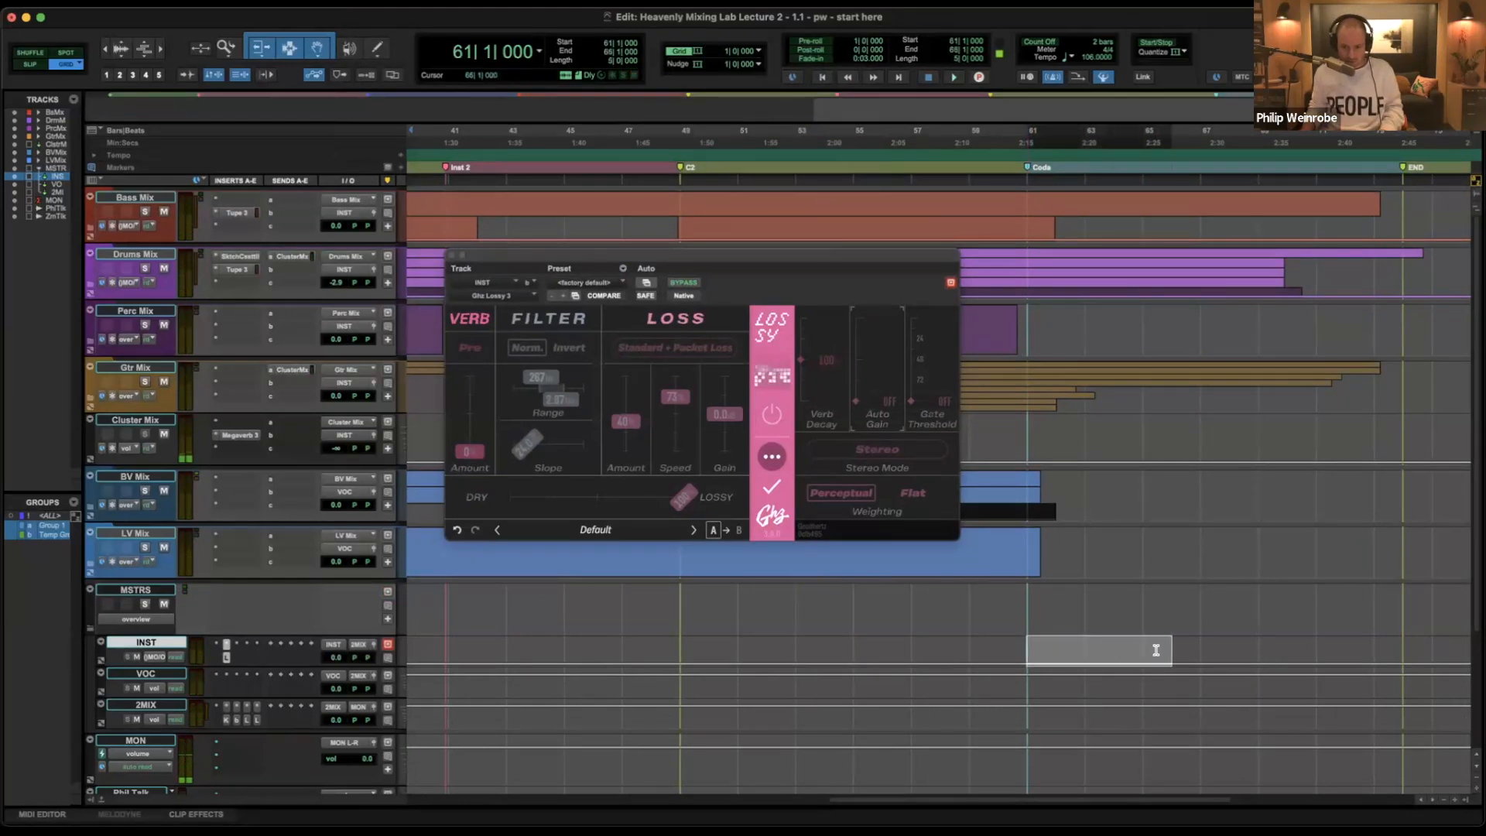
pyautogui.hscroll(3, 1155, 651)
pyautogui.keyDown('shift'); pyautogui.click(1142, 646); pyautogui.keyUp('shift')
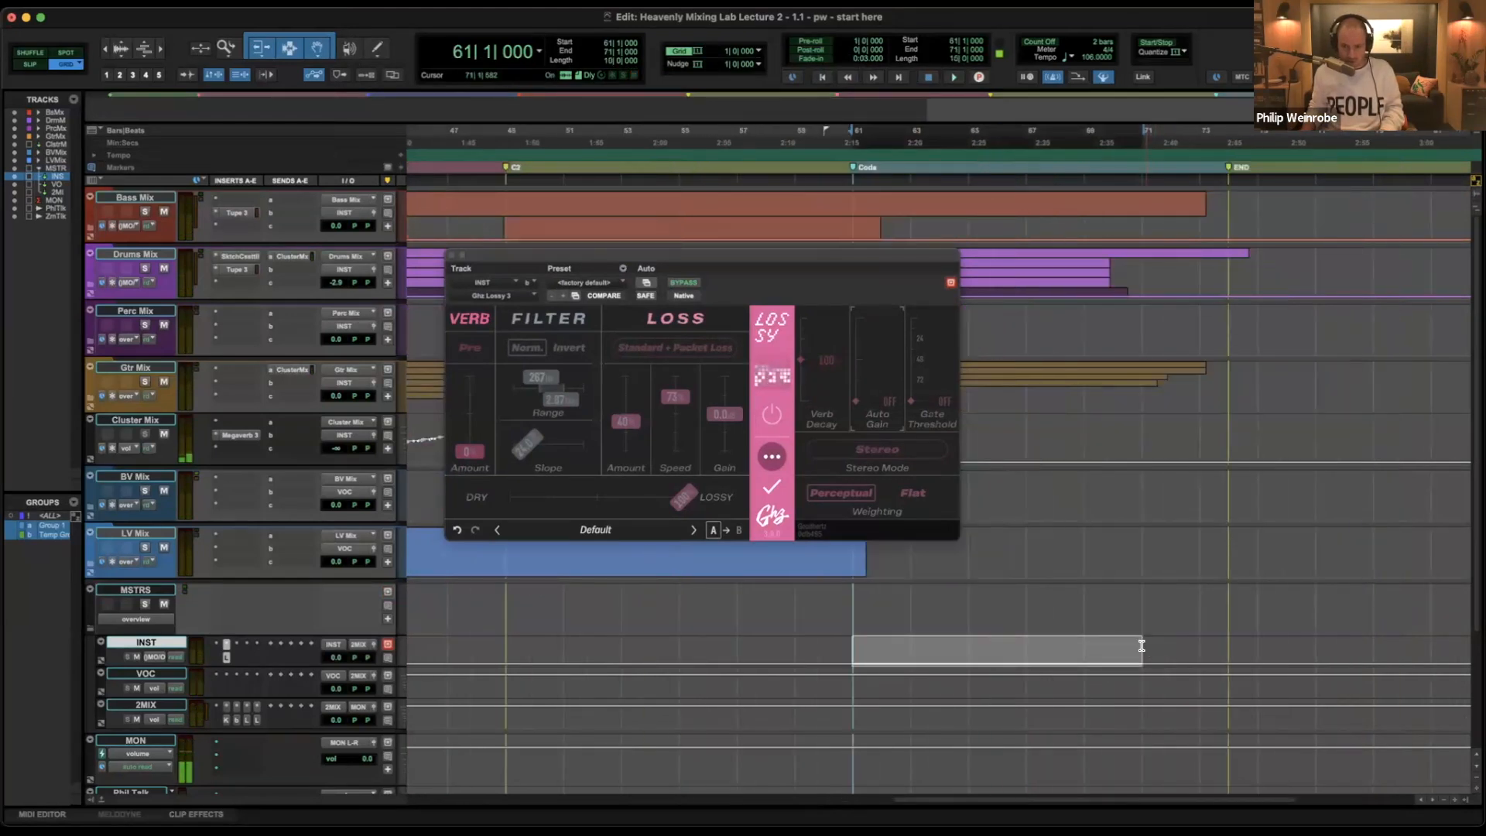
pyautogui.moveTo(1114, 569); pyautogui.dragTo(1118, 576)
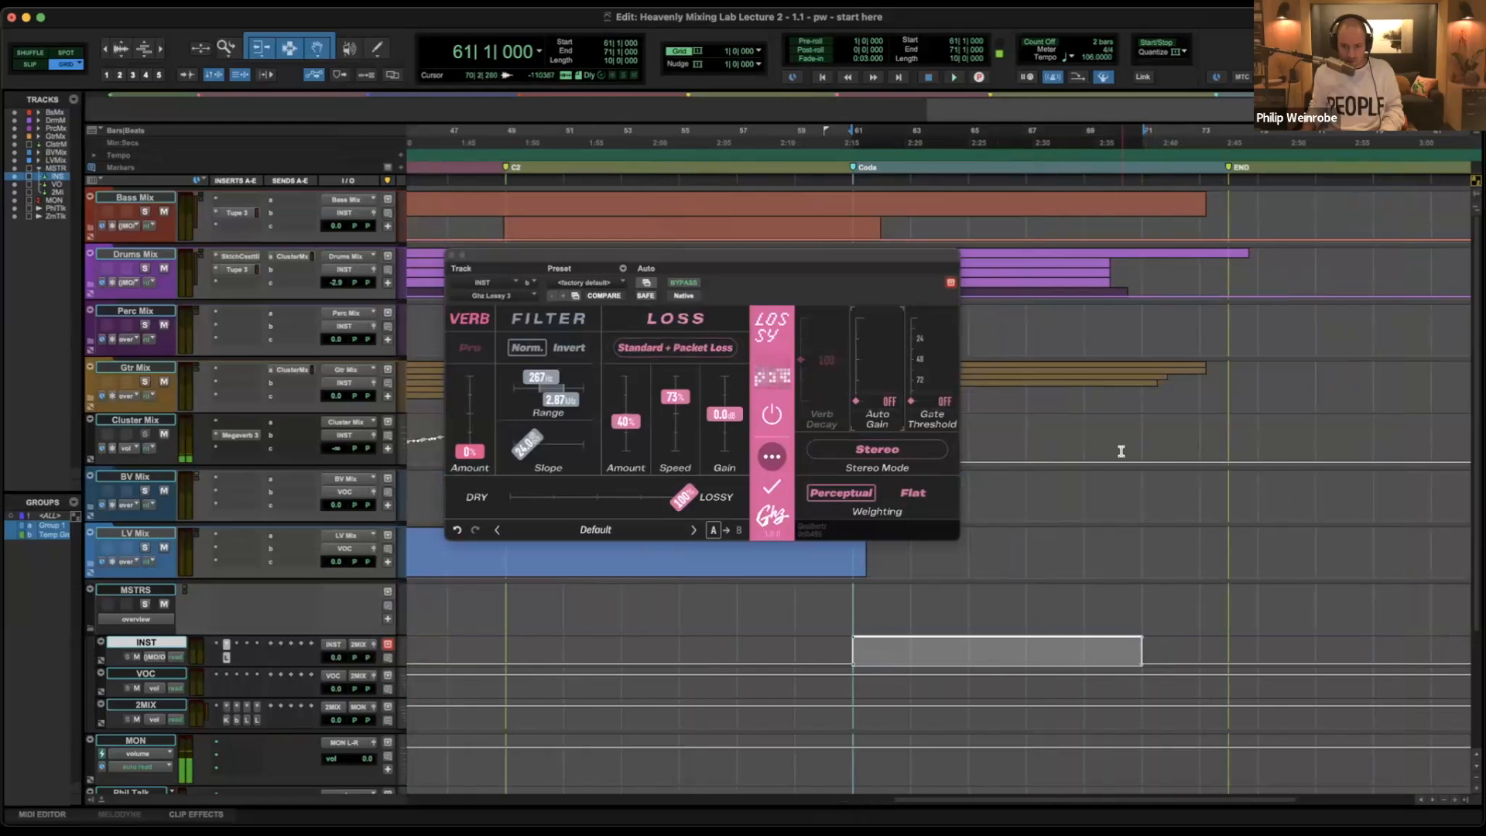
# Expand the Drums Mix and Gtr Mix folders and place the edit cursor at 69|3|000, where the acoustic guitars ring out.
pyautogui.click(1112, 372)
pyautogui.hotkey('shift', 'f')
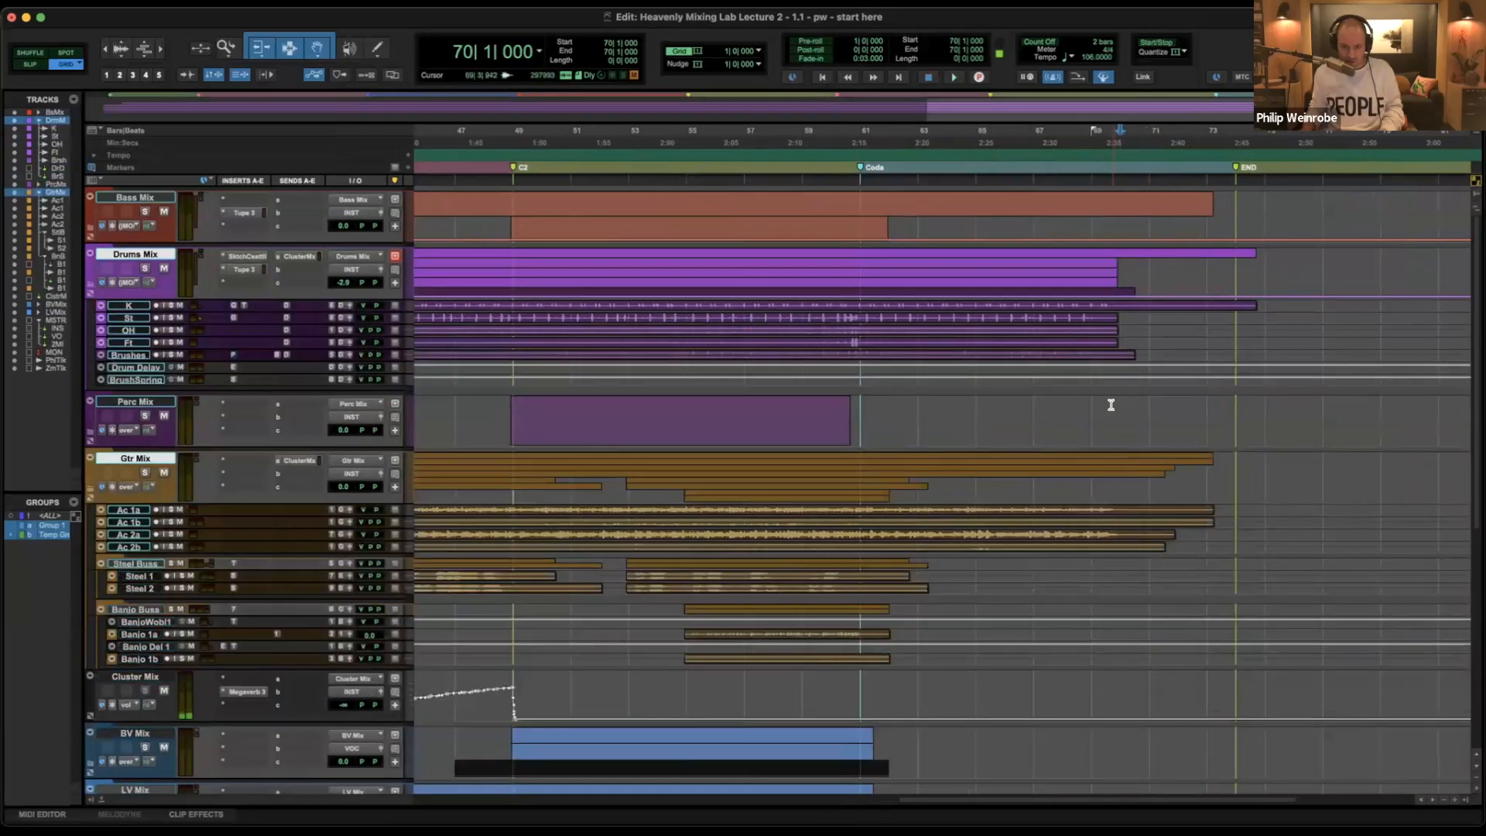
pyautogui.press('t')
pyautogui.press('t')
pyautogui.press('t')
pyautogui.hscroll(-1, 1111, 405)
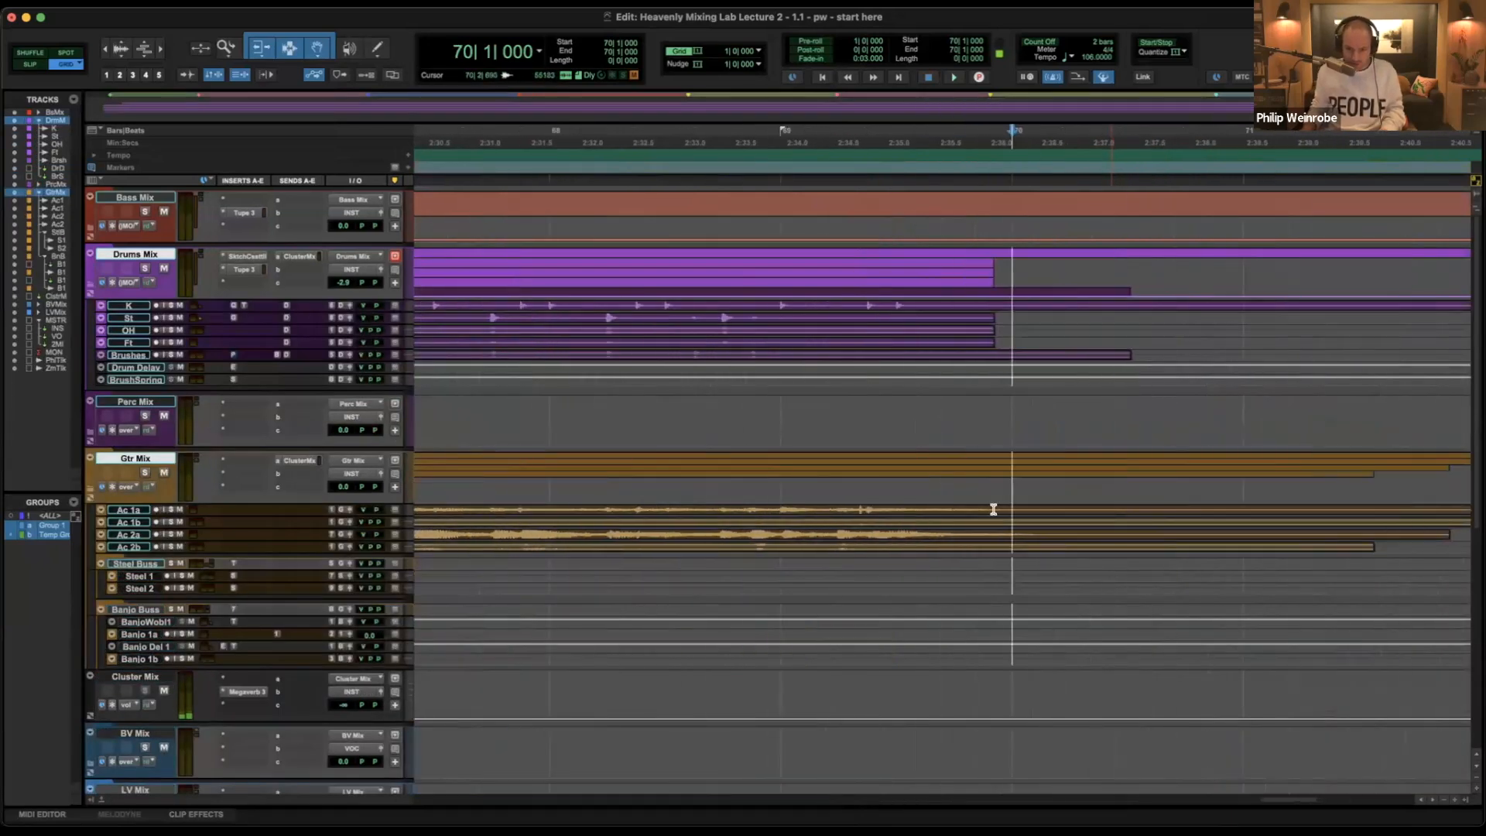
pyautogui.hotkey('ctrl', 'alt', '-')
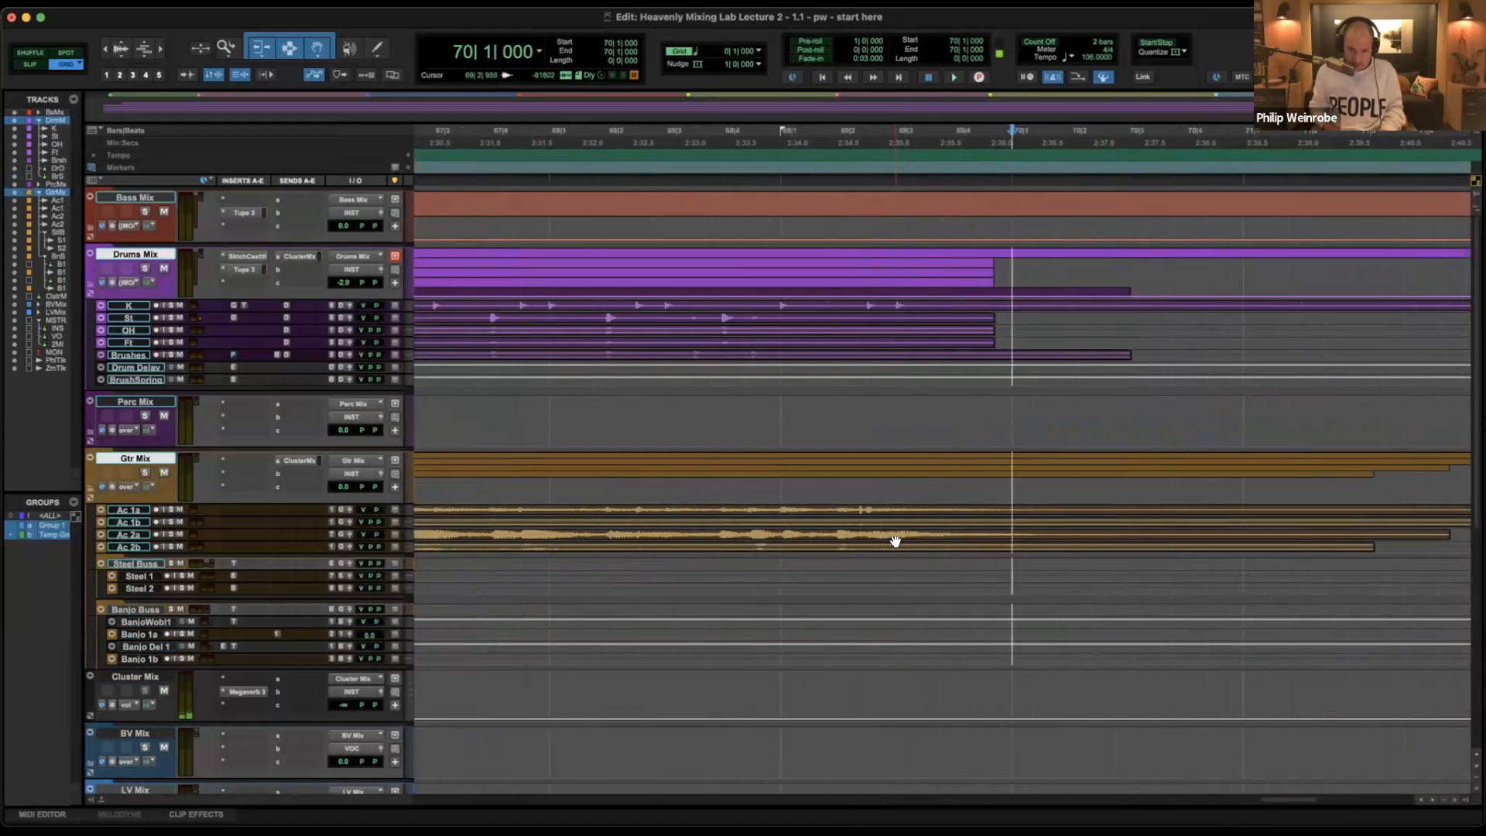
pyautogui.click(896, 535)
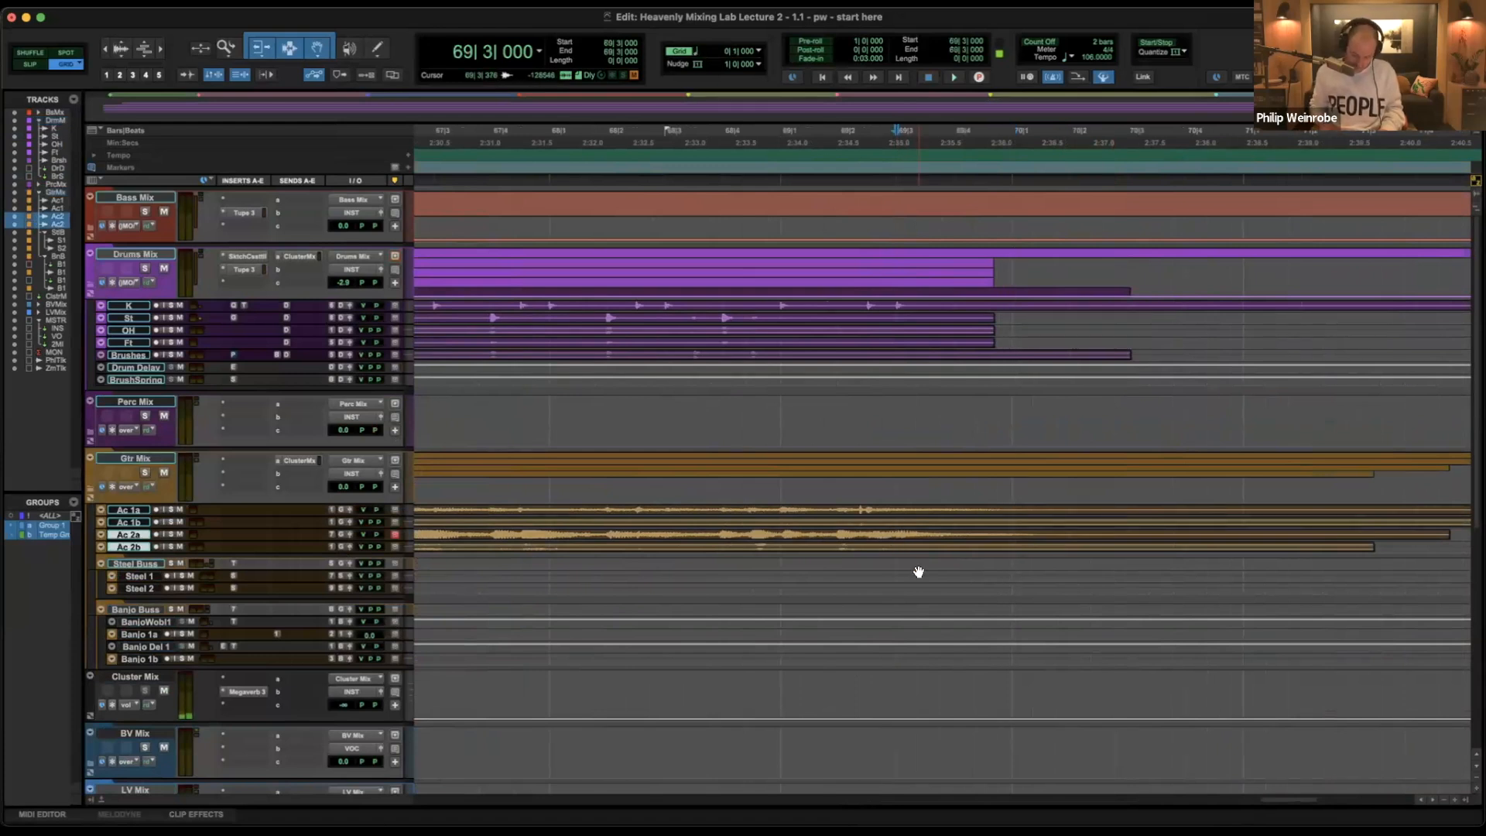
# Select 69|3|000 to 71|1|000 on INST and lower Lossy's Master On/Off automation to off there.
pyautogui.press(';')
pyautogui.press(';')
pyautogui.press(';')
pyautogui.press(';')
pyautogui.press(';')
pyautogui.press(';')
pyautogui.press(';')
pyautogui.press(';')
pyautogui.press(';')
pyautogui.press(';')
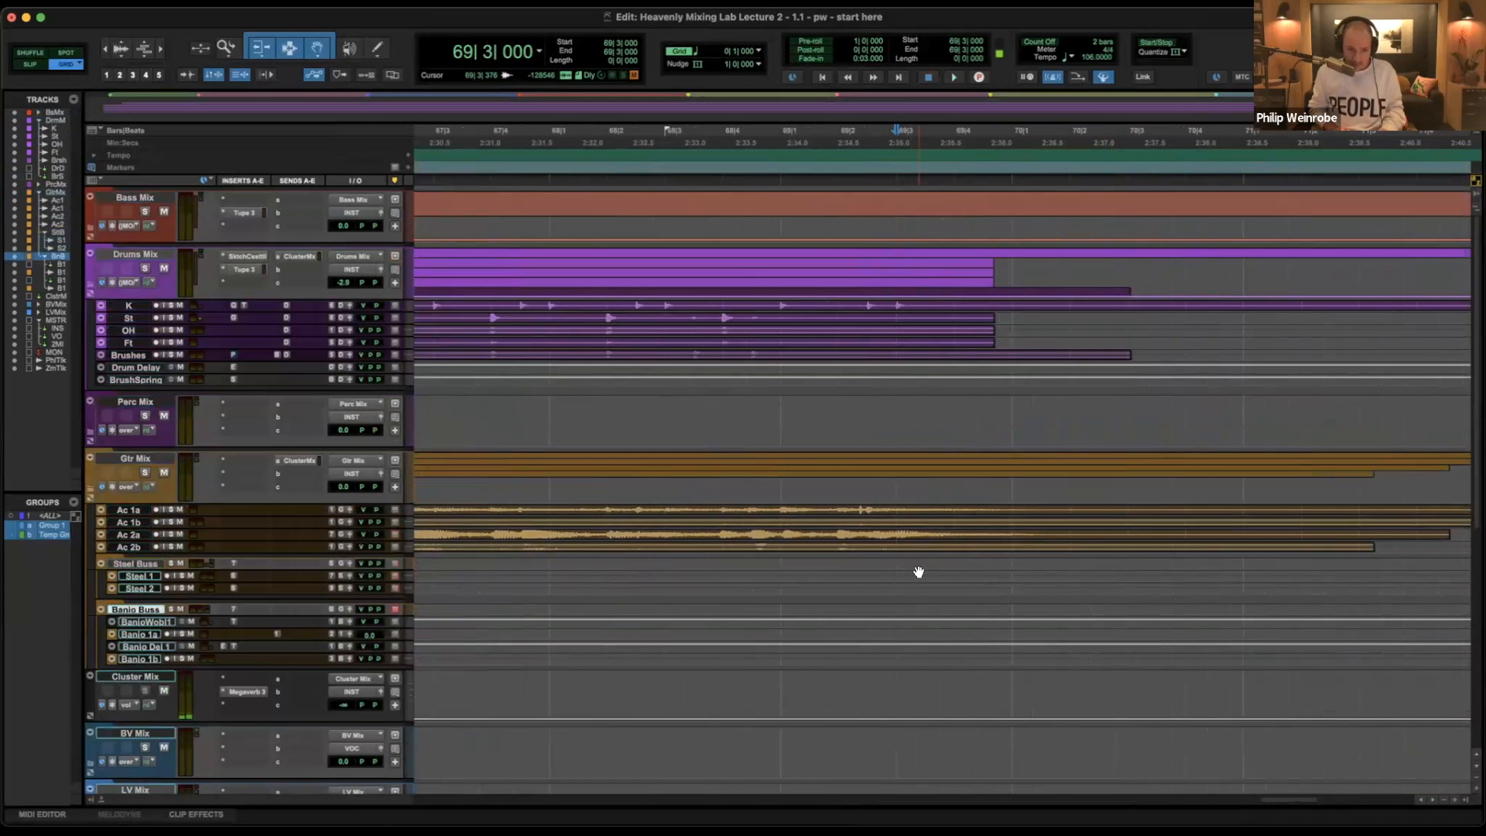
pyautogui.press(';')
pyautogui.press(';')
pyautogui.press(';')
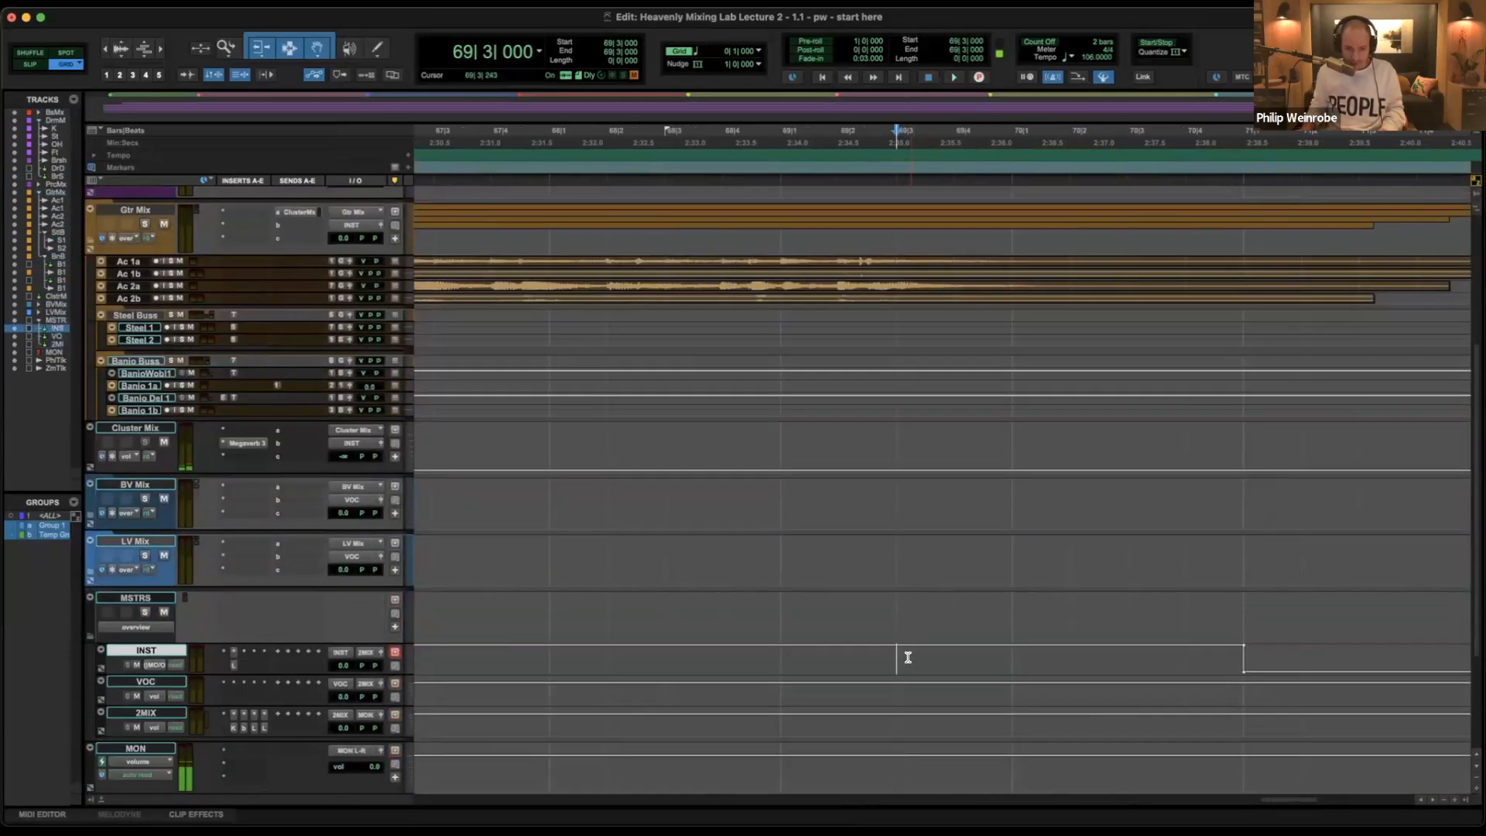
pyautogui.moveTo(896, 656); pyautogui.dragTo(1216, 672)
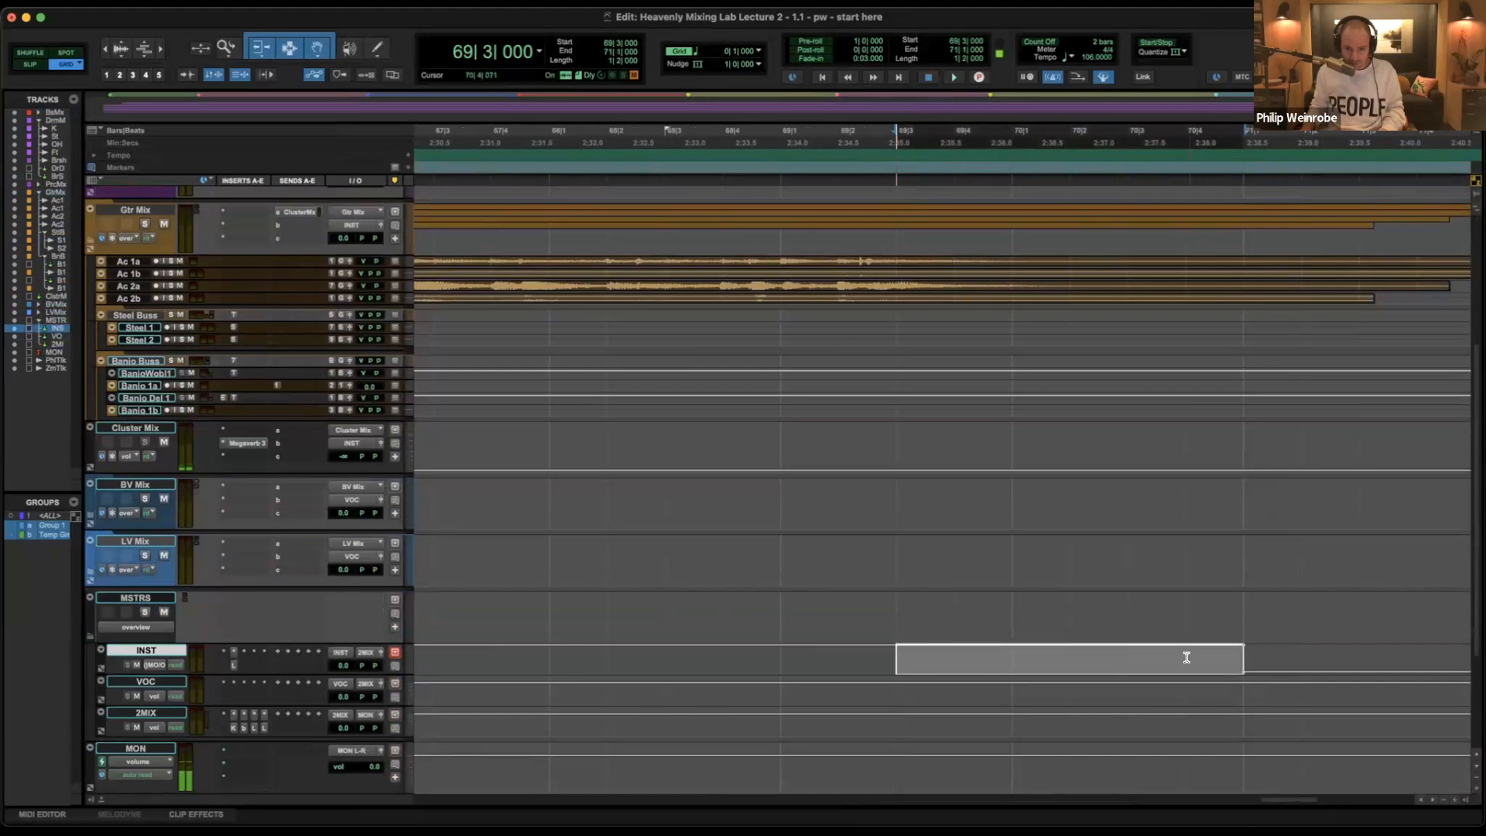
pyautogui.press('r')
pyautogui.press('r')
pyautogui.press('r')
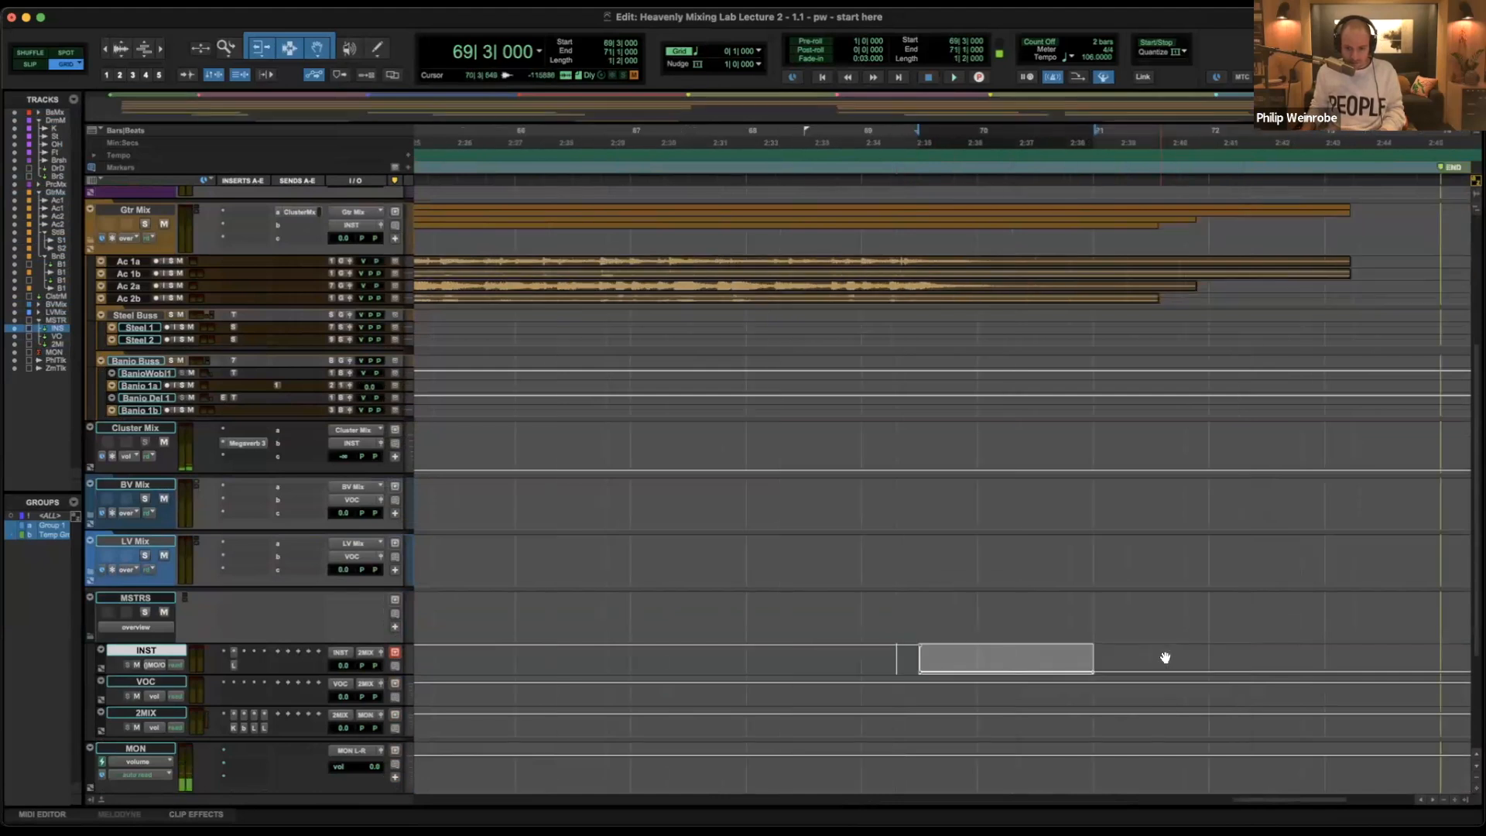
# Audition the Coda from bar 59 with the Lossy window open to check its automated switching, closing the window when done.
pyautogui.click(783, 666)
pyautogui.moveTo(647, 652); pyautogui.dragTo(1043, 657)
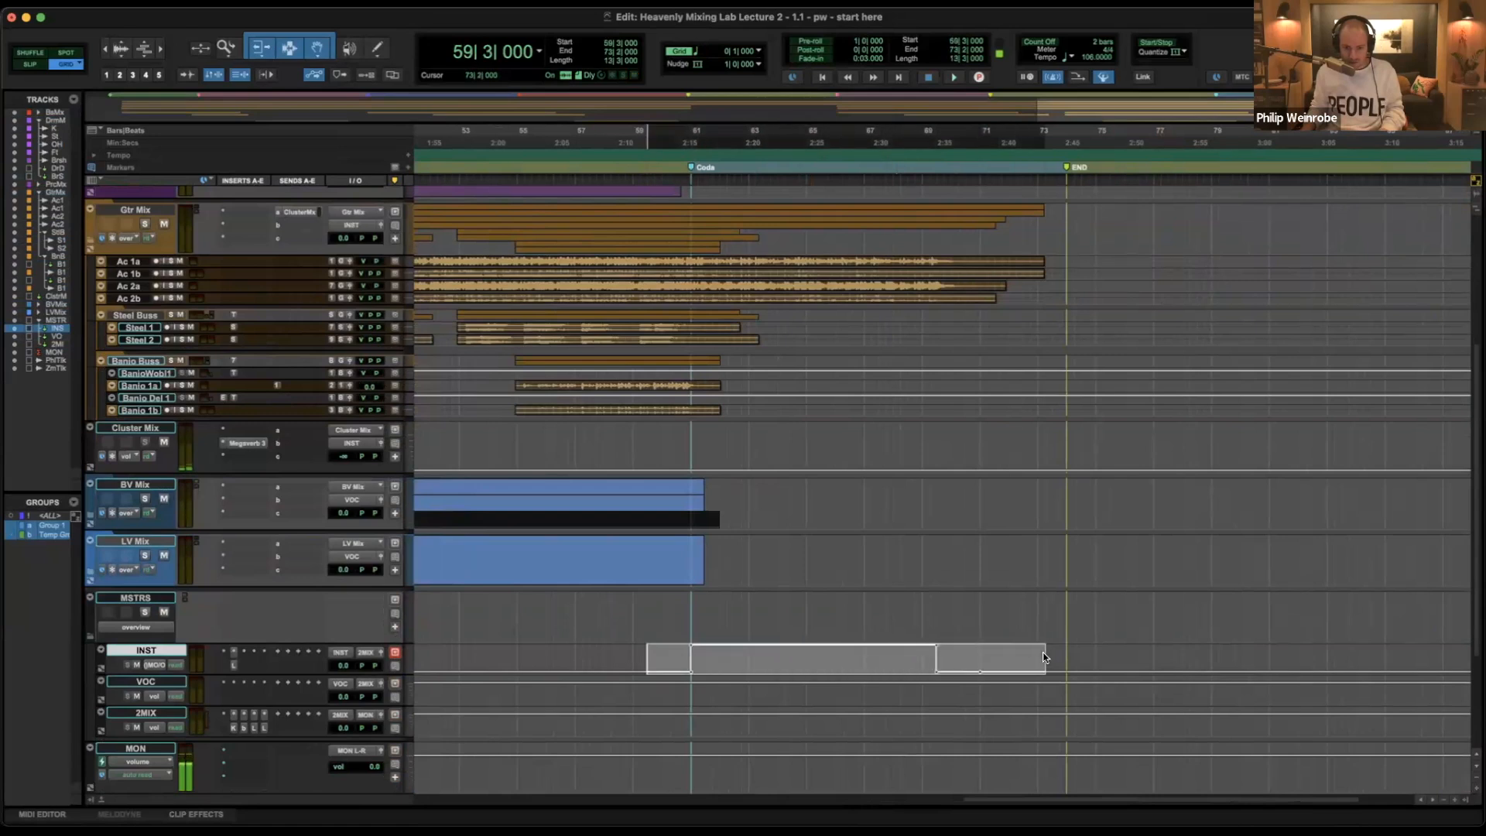
pyautogui.click(631, 656)
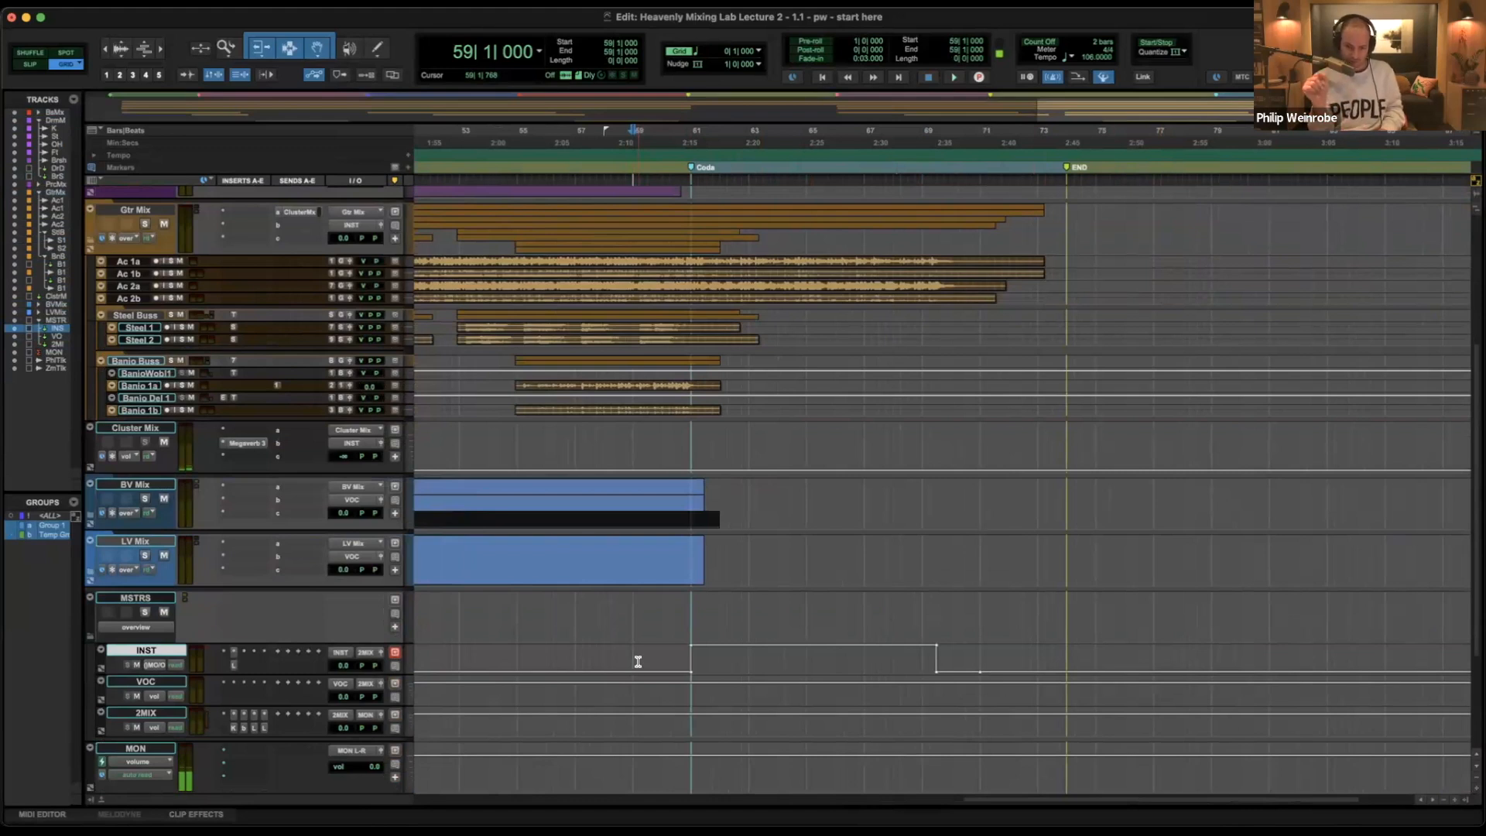
pyautogui.press('space')
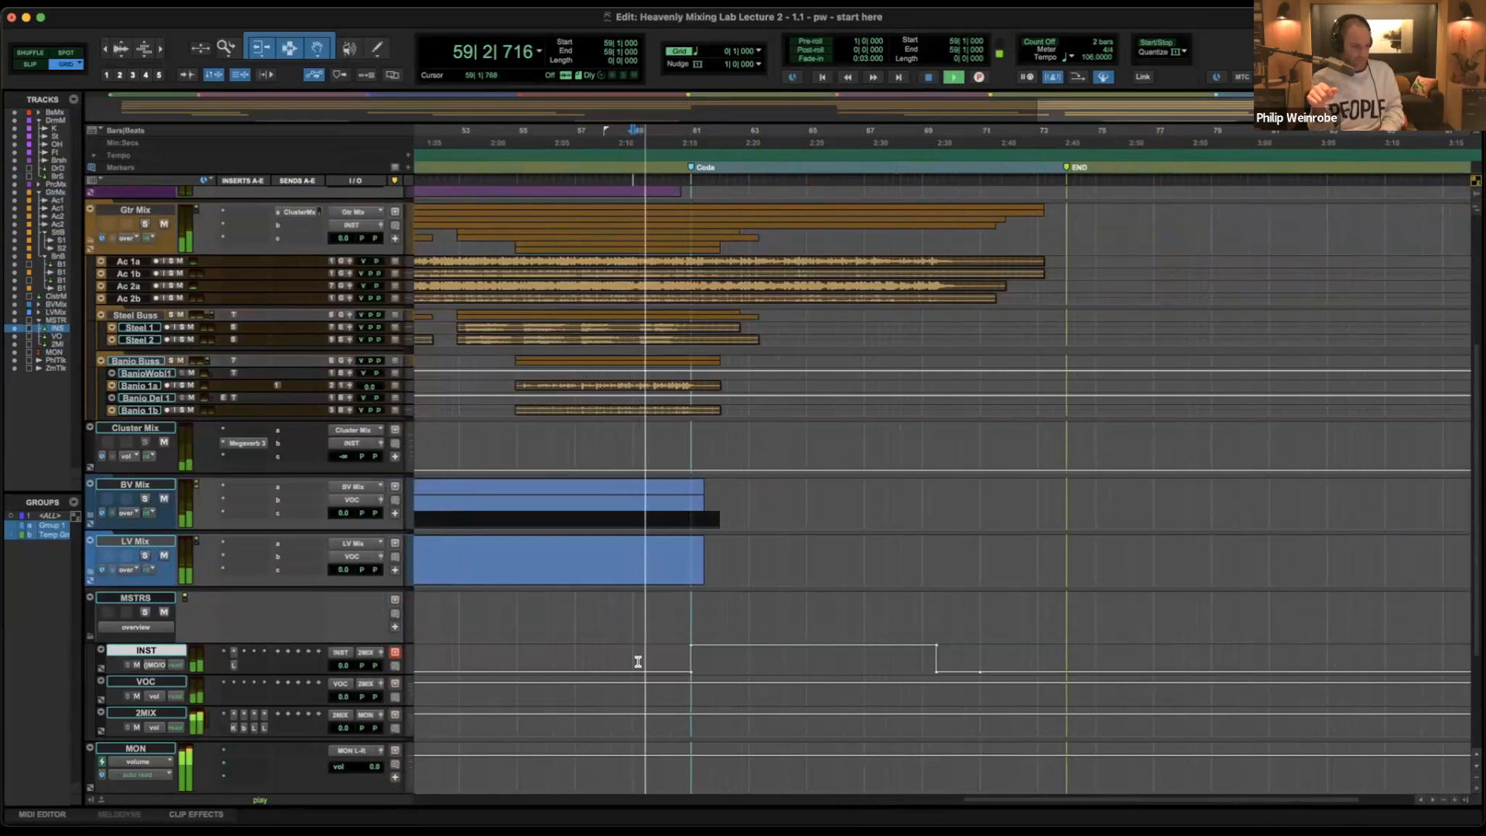
pyautogui.click(234, 659)
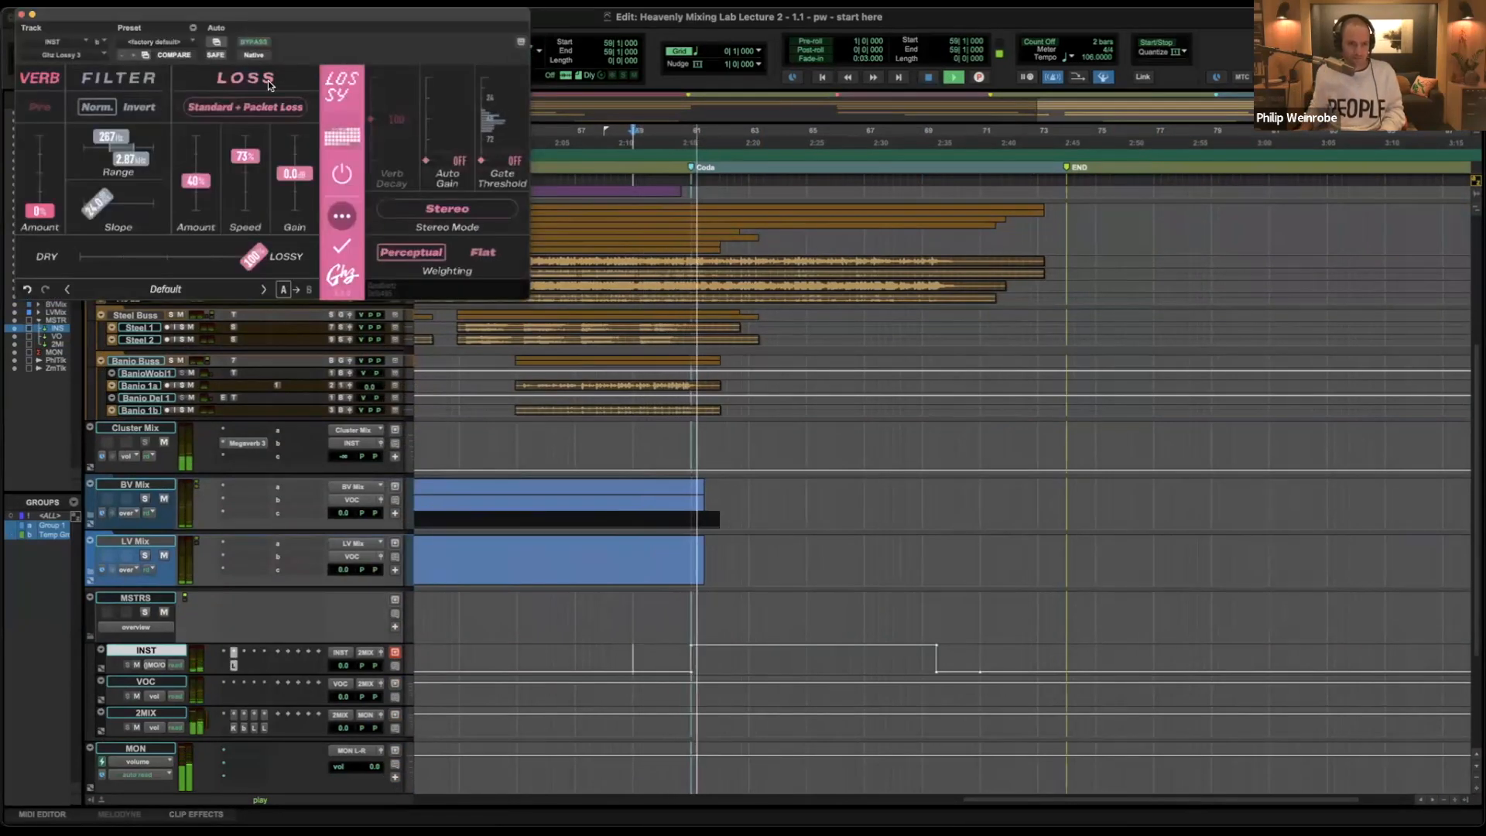
pyautogui.moveTo(260, 25); pyautogui.dragTo(370, 91)
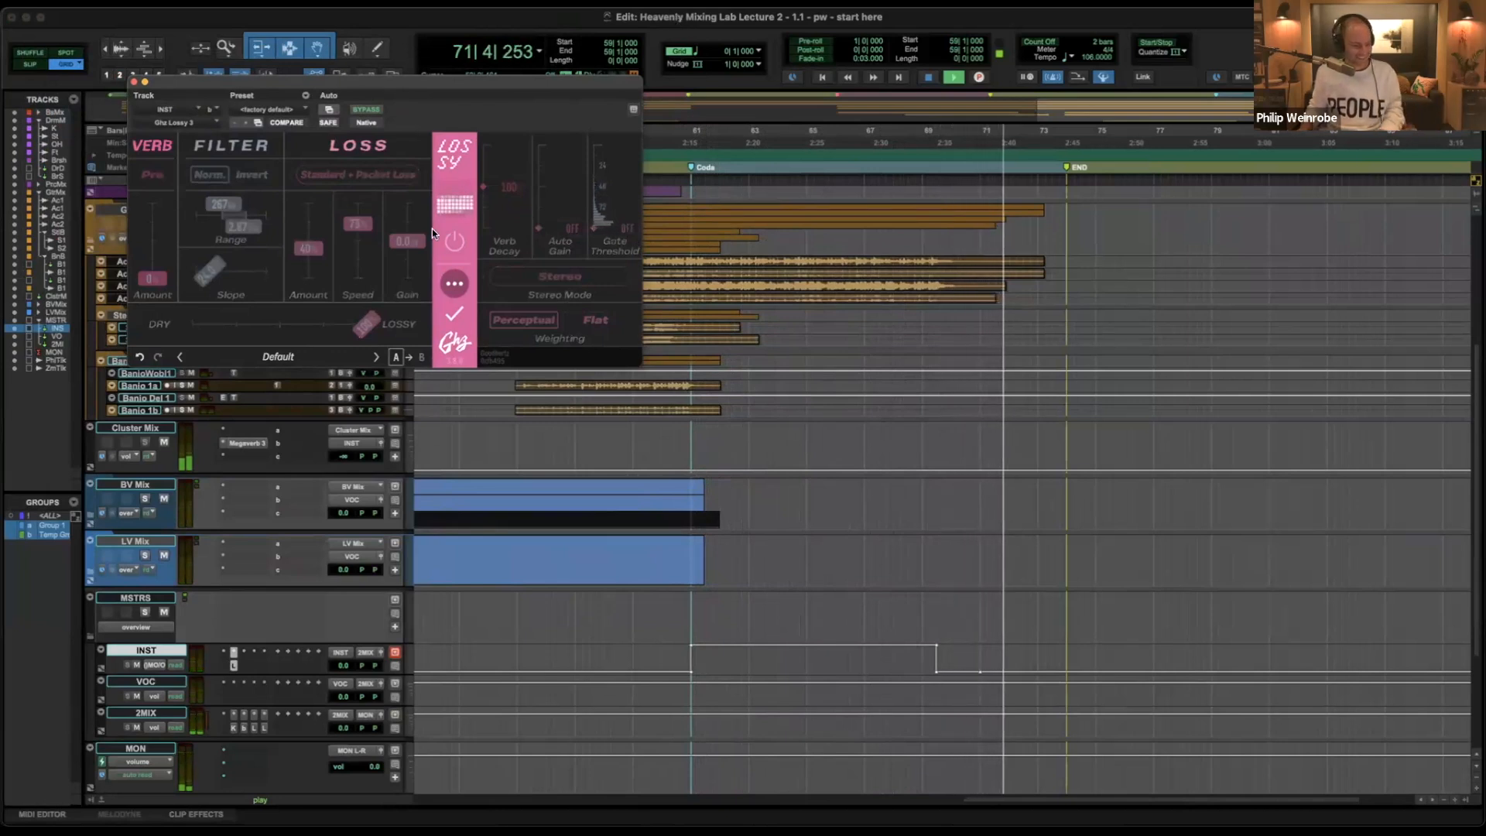
pyautogui.press('space')
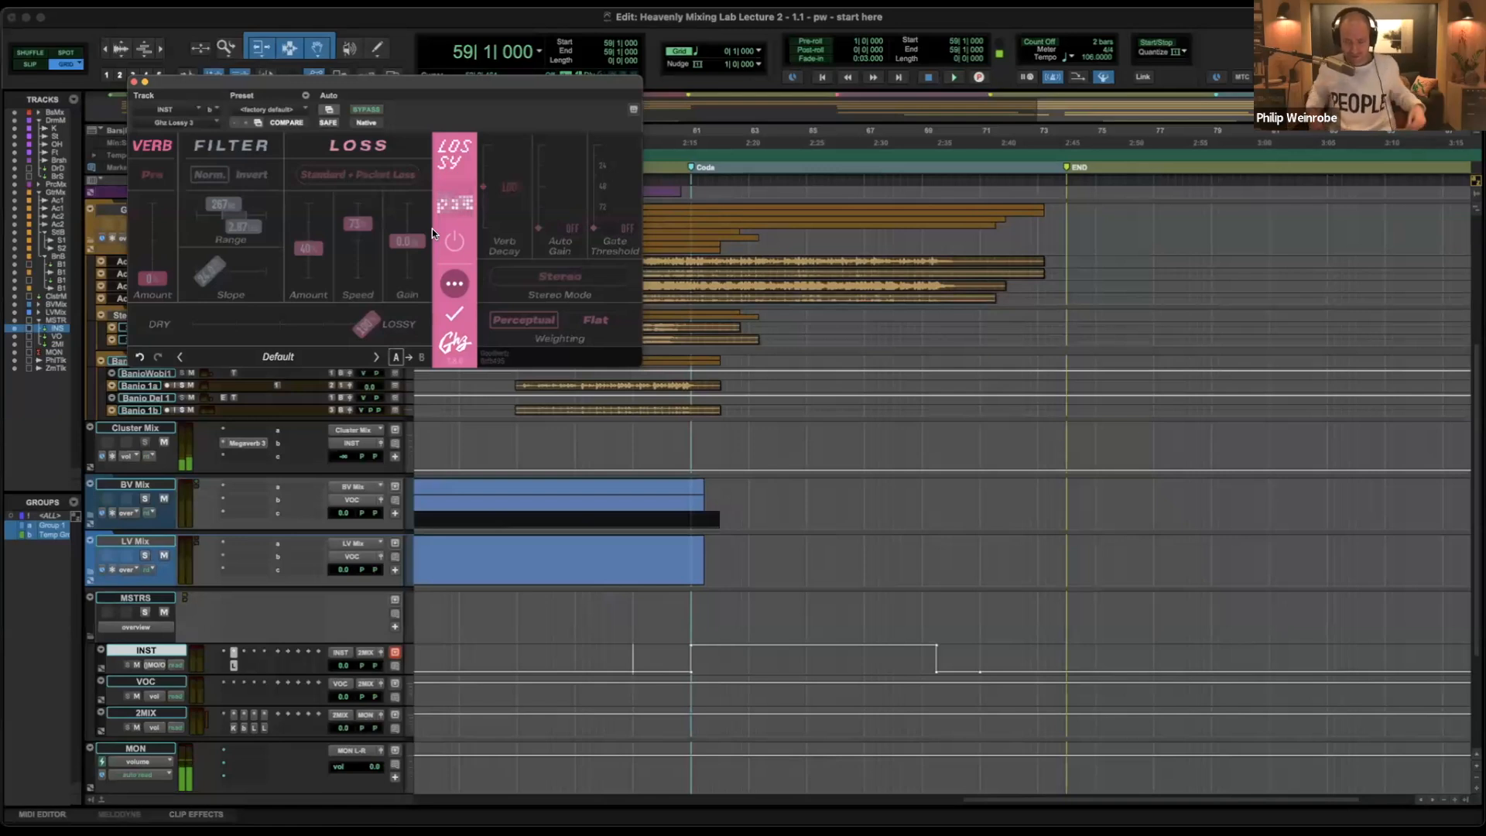
pyautogui.click(134, 83)
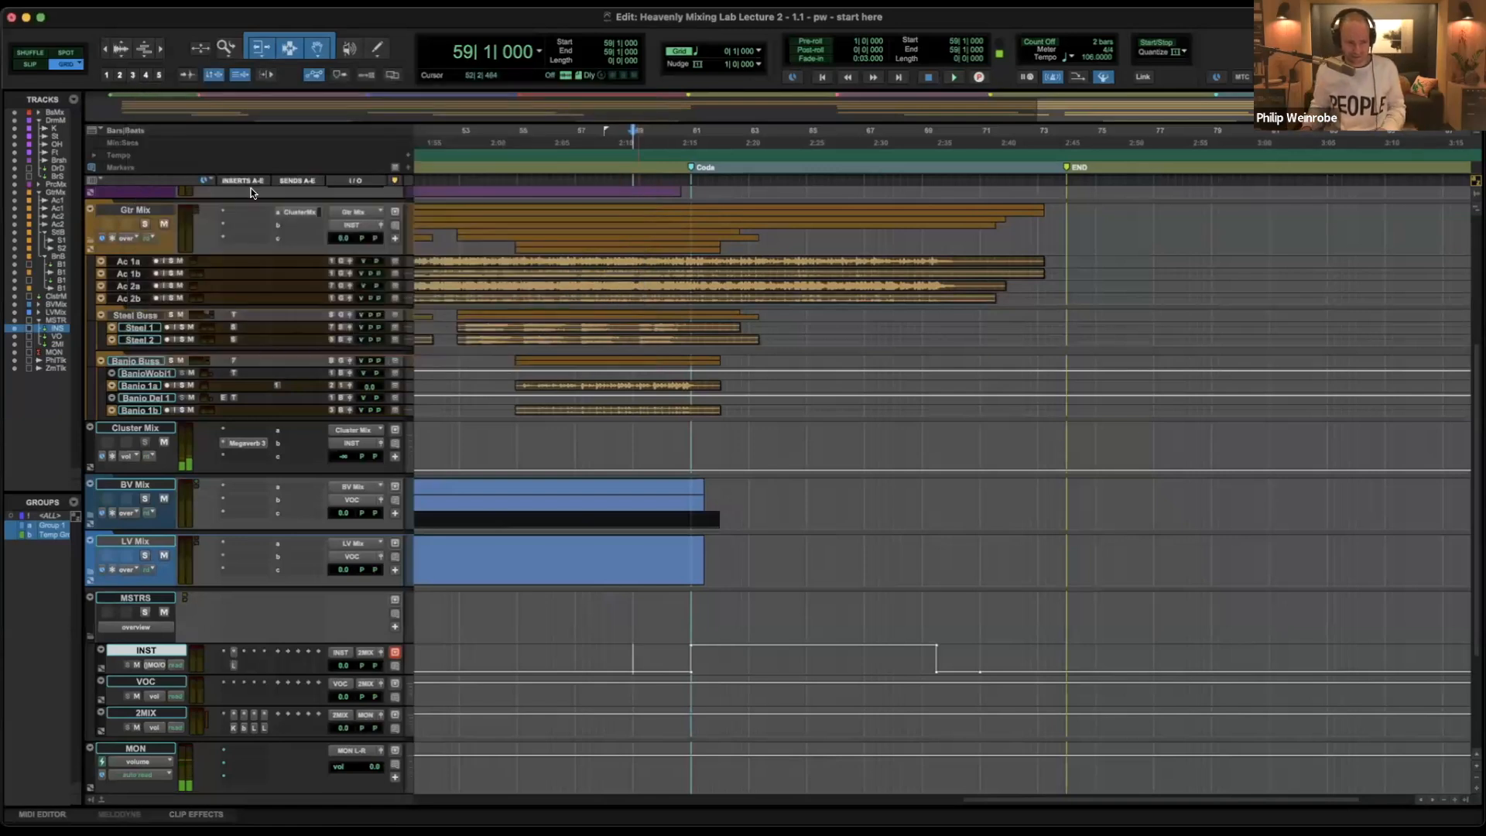
# Recall memory location 1 and finally memory location 2 to return to the collapsed overview of the mix folders.
pyautogui.press('KP_Decimal')
pyautogui.press('KP_1')
pyautogui.press('KP_Decimal')
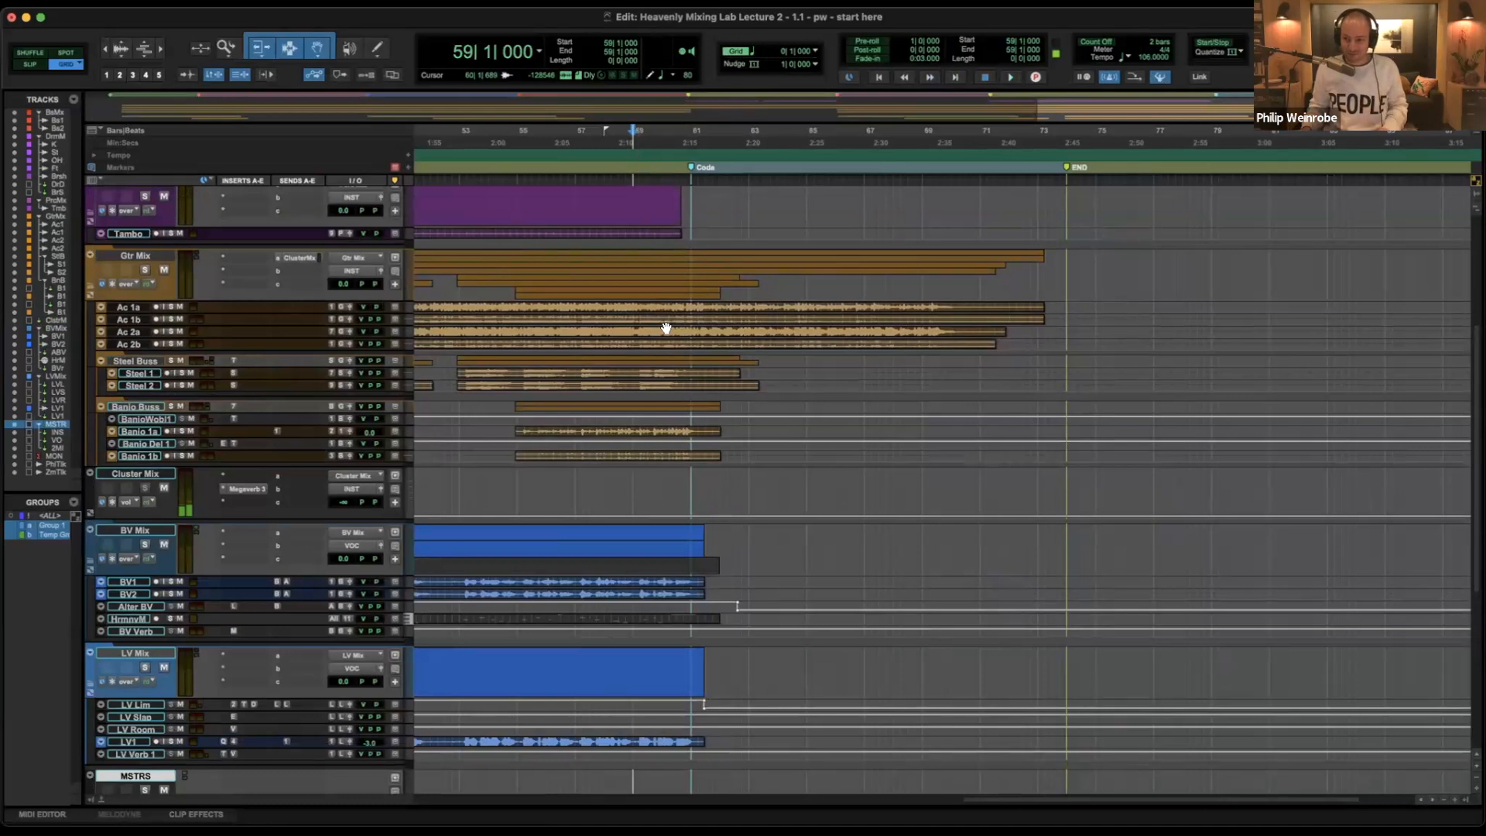
pyautogui.press('KP_Decimal')
pyautogui.press('KP_2')
pyautogui.press('KP_Decimal')
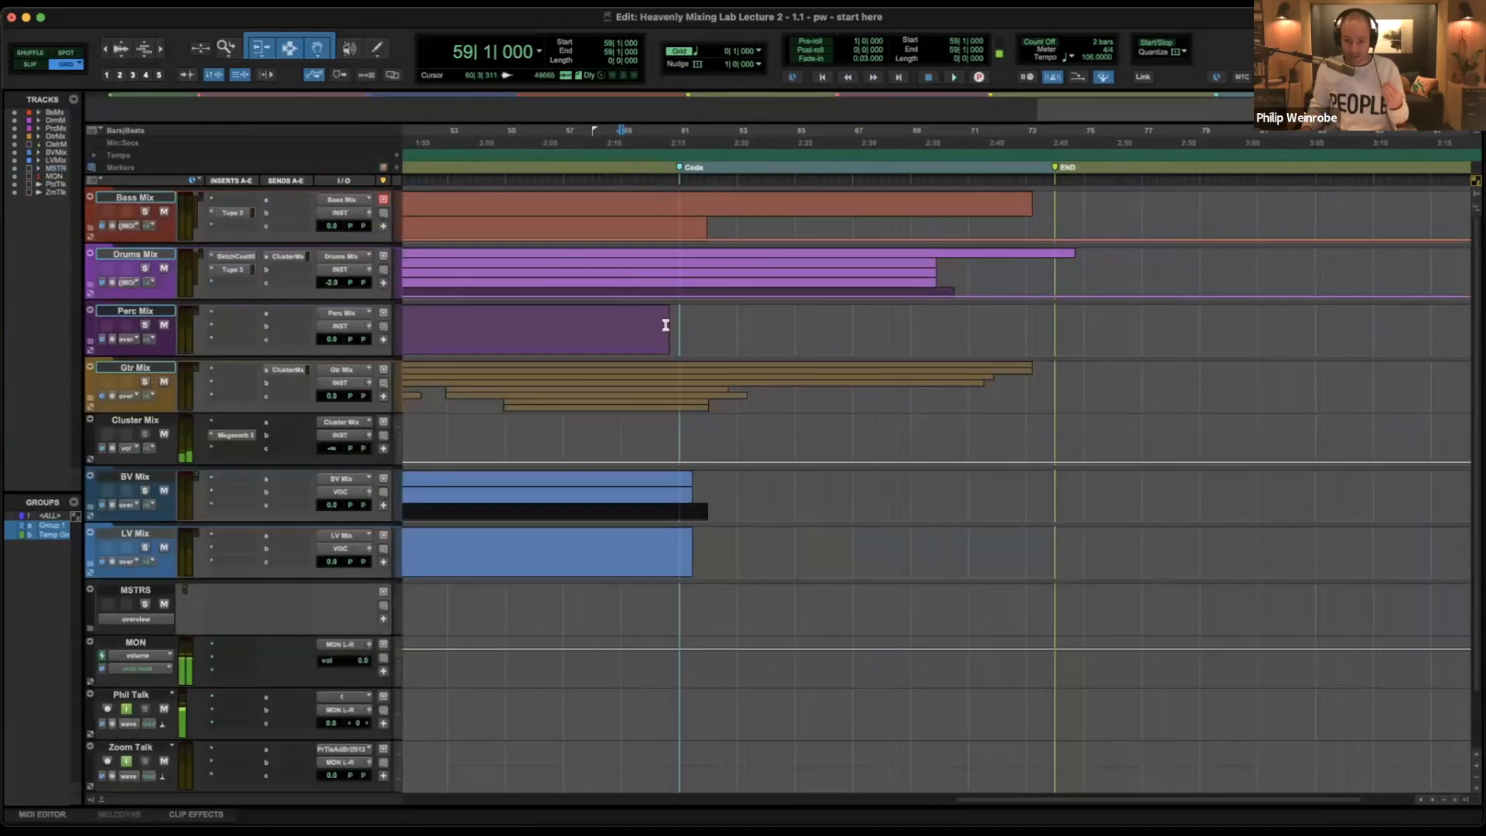
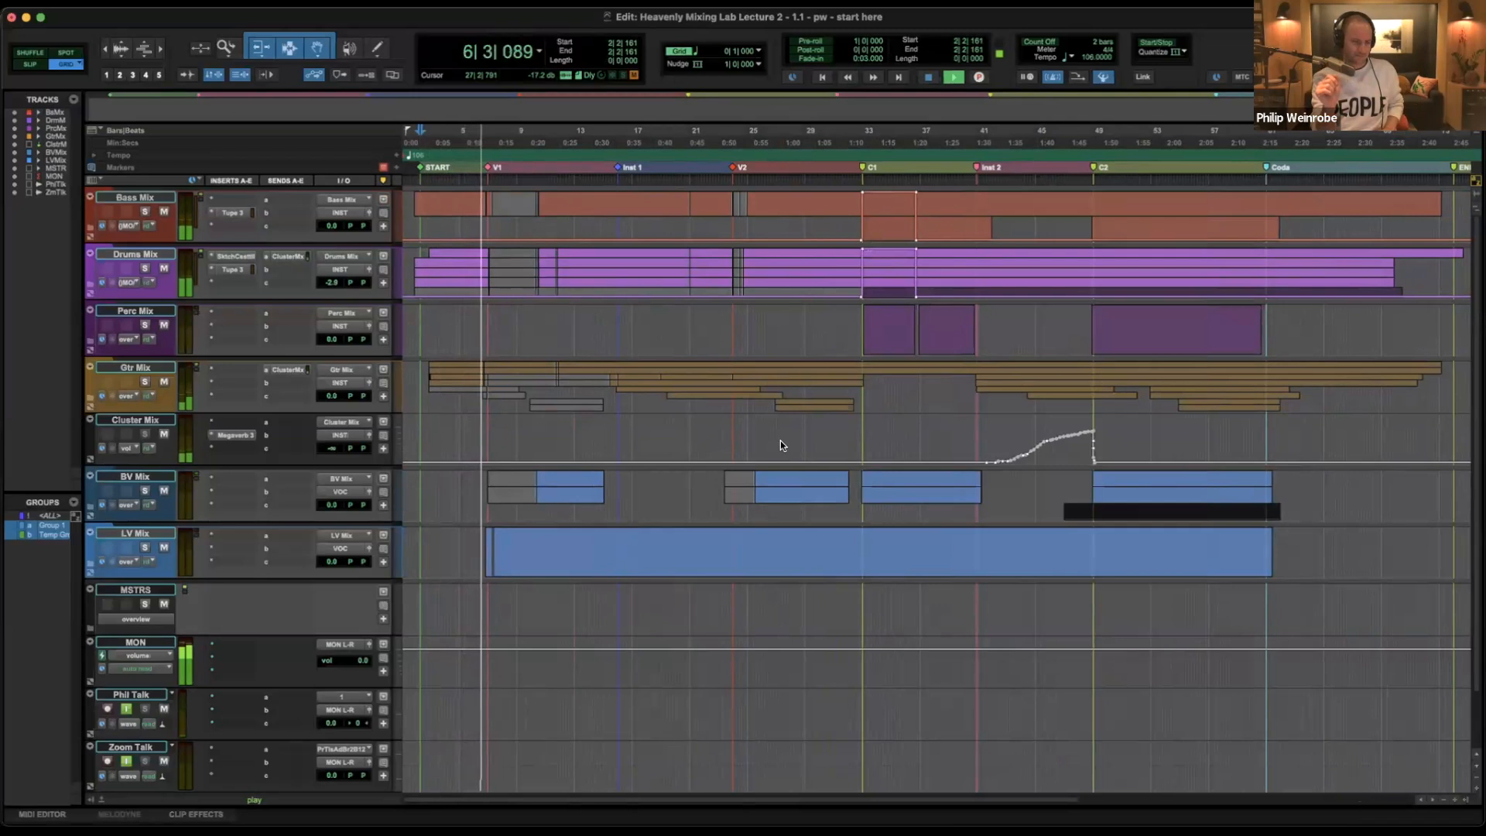
# Play the song's opening from 2|2|161 to listen to the mix.
pyautogui.press('space')
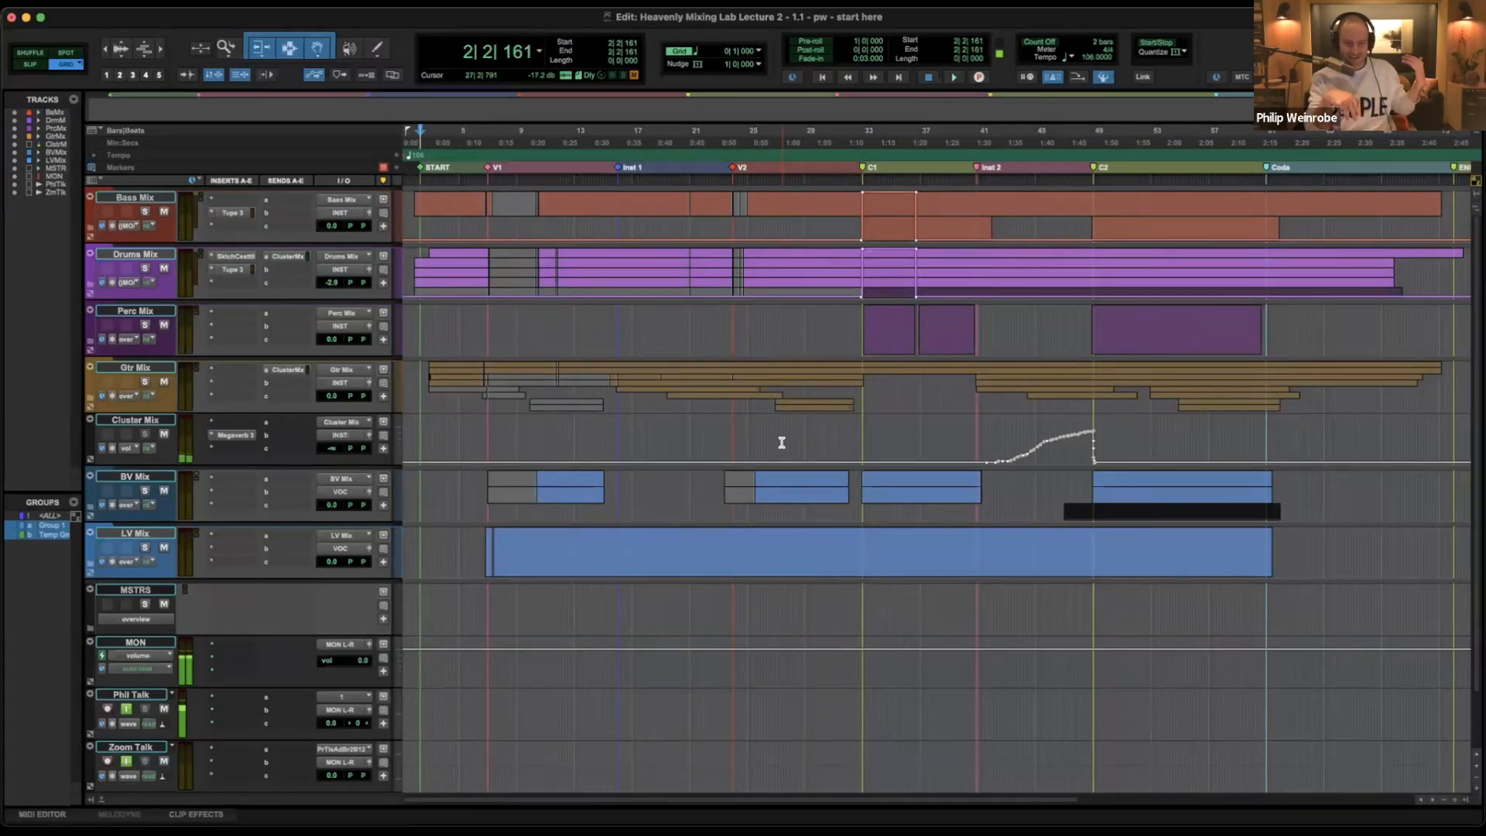
pyautogui.press('space')
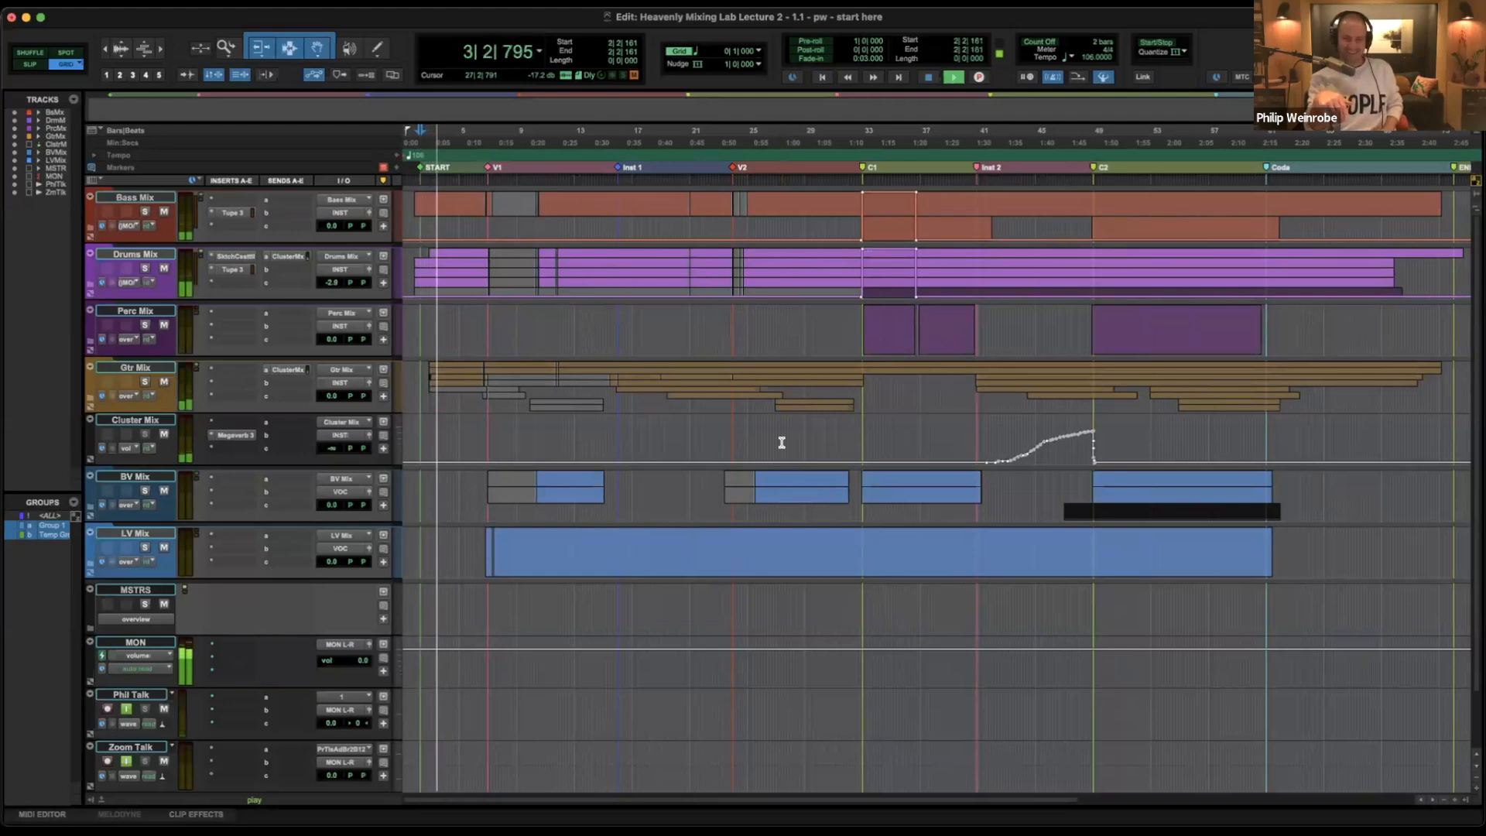
pyautogui.press('space')
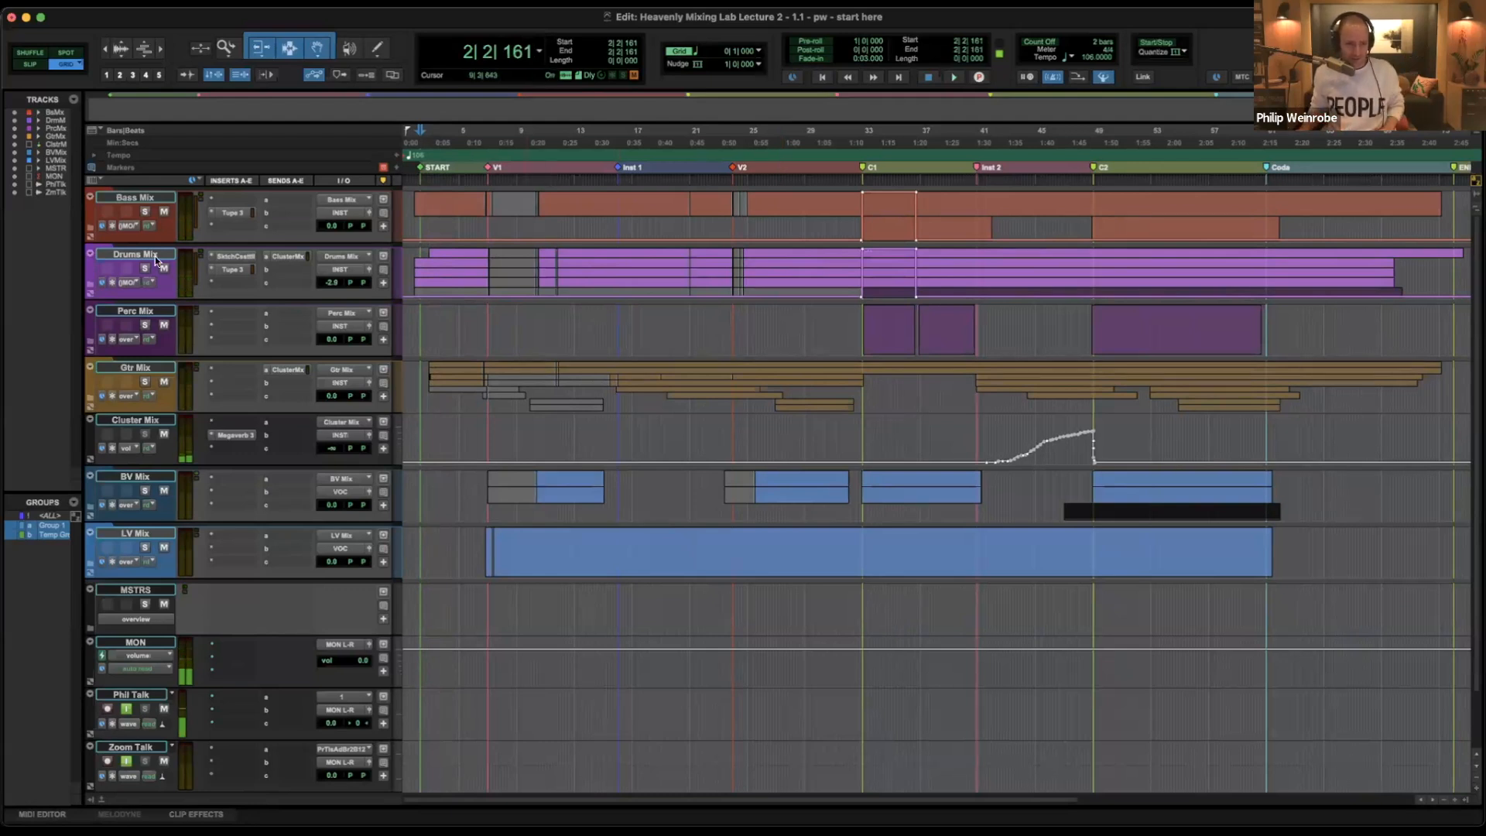
# Increase the Bass Mix track height and insert the stereo PhaseMistress plug-in in its insert slot c.
pyautogui.moveTo(159, 242); pyautogui.dragTo(178, 287)
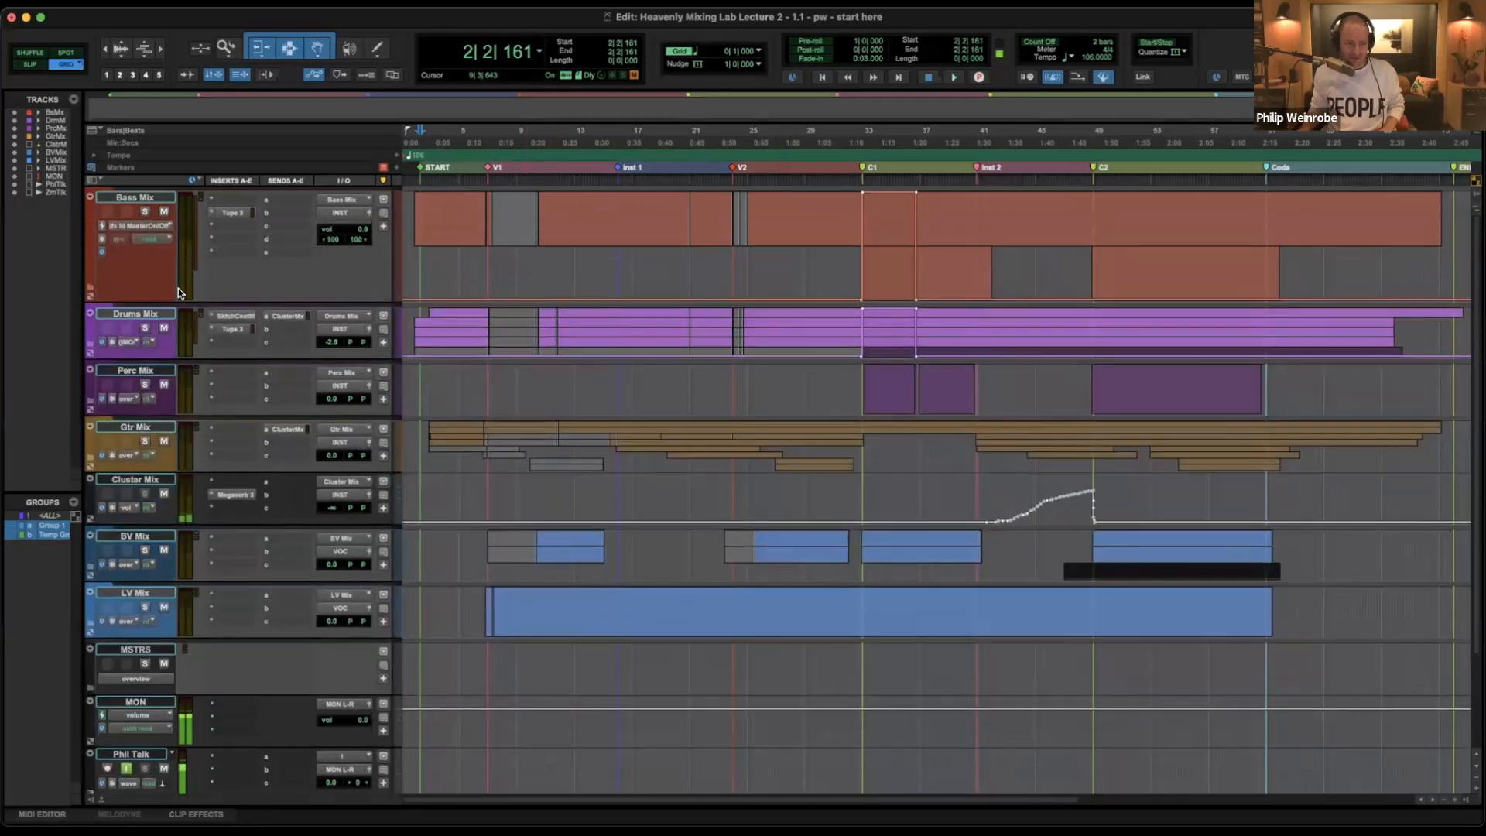
pyautogui.click(214, 226)
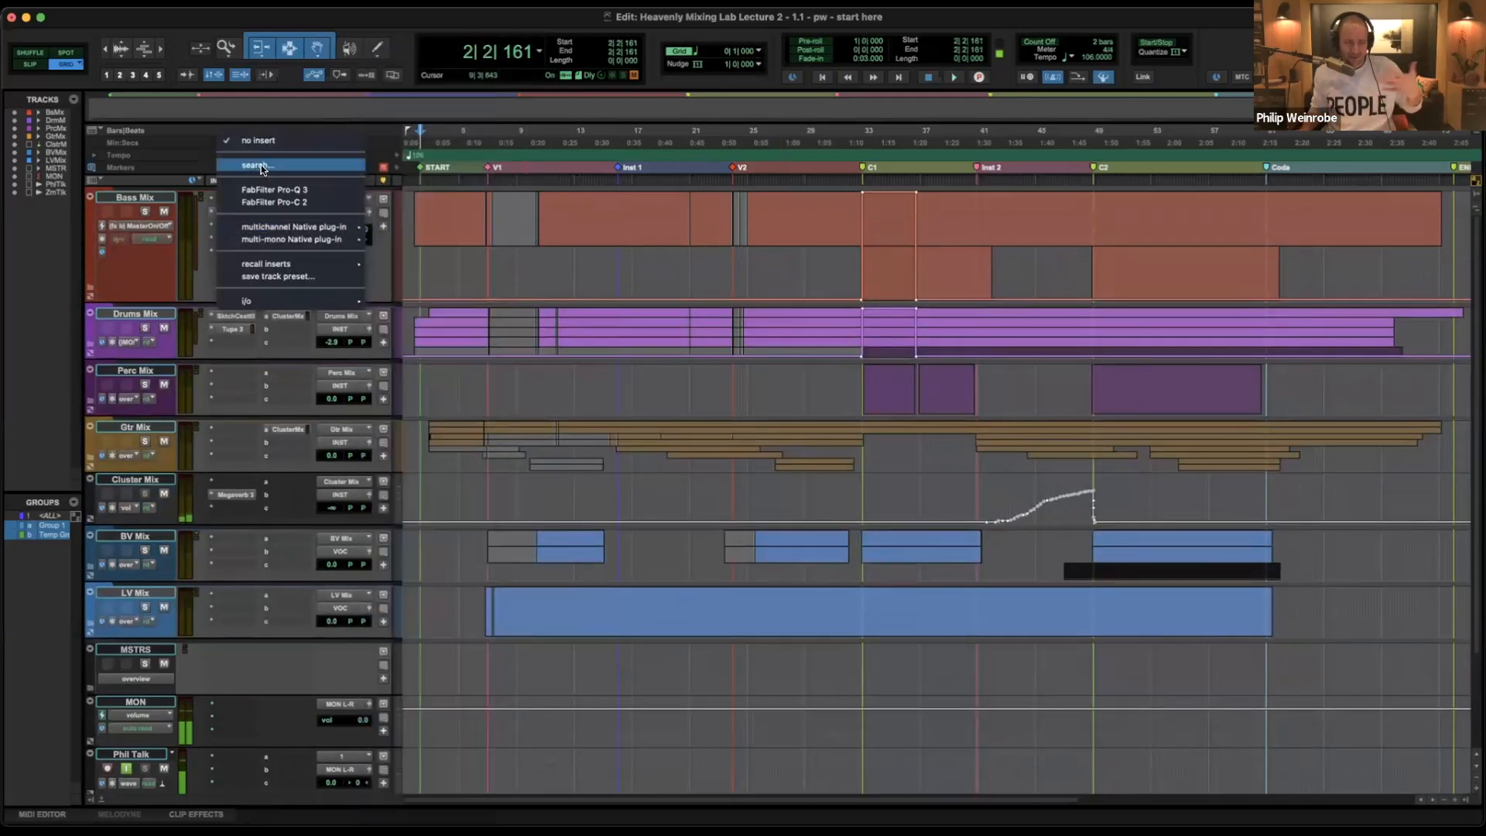
pyautogui.click(262, 164)
pyautogui.click(246, 226)
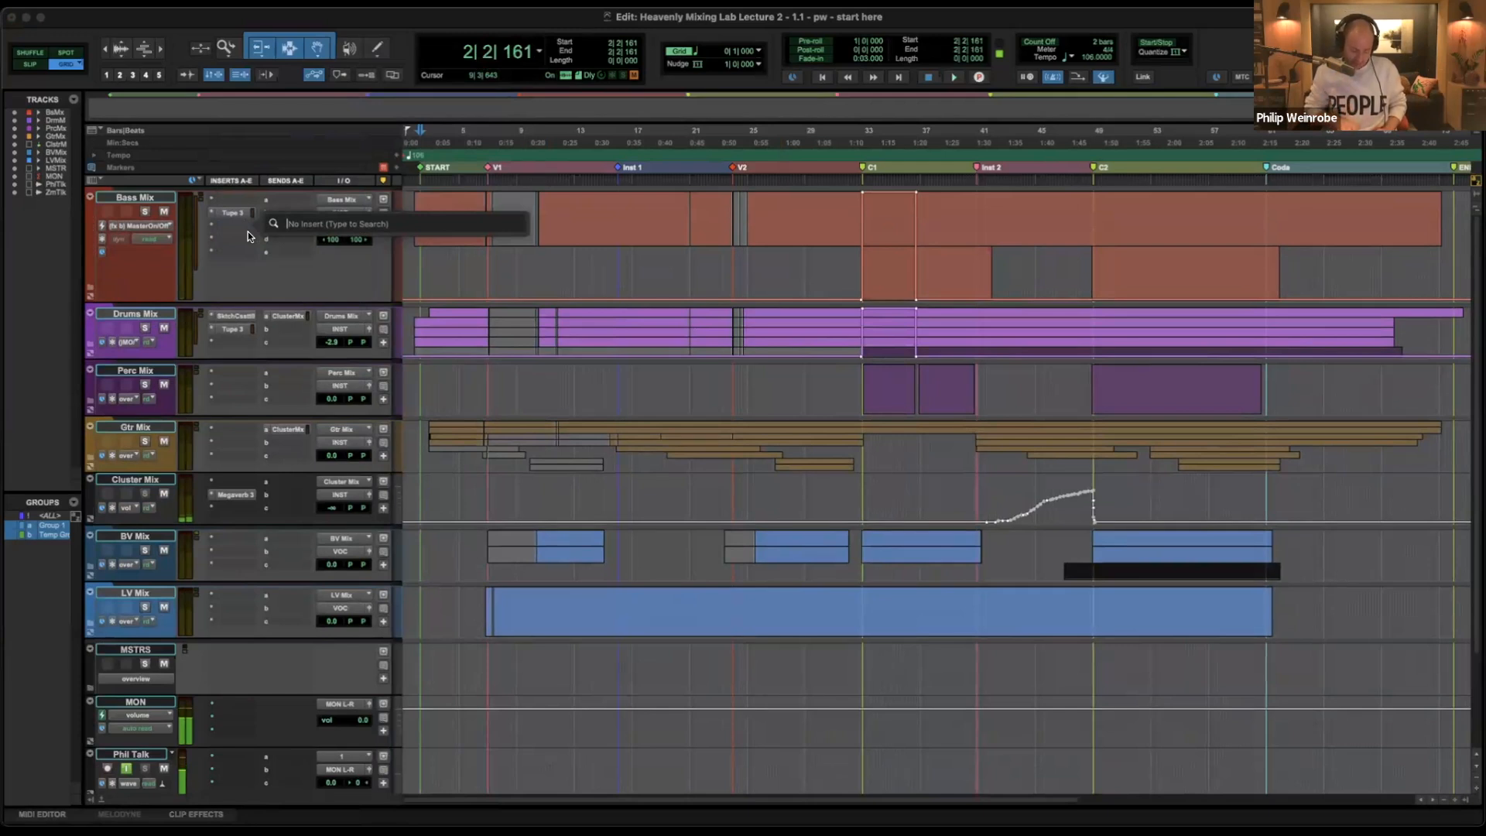
pyautogui.write('phase')
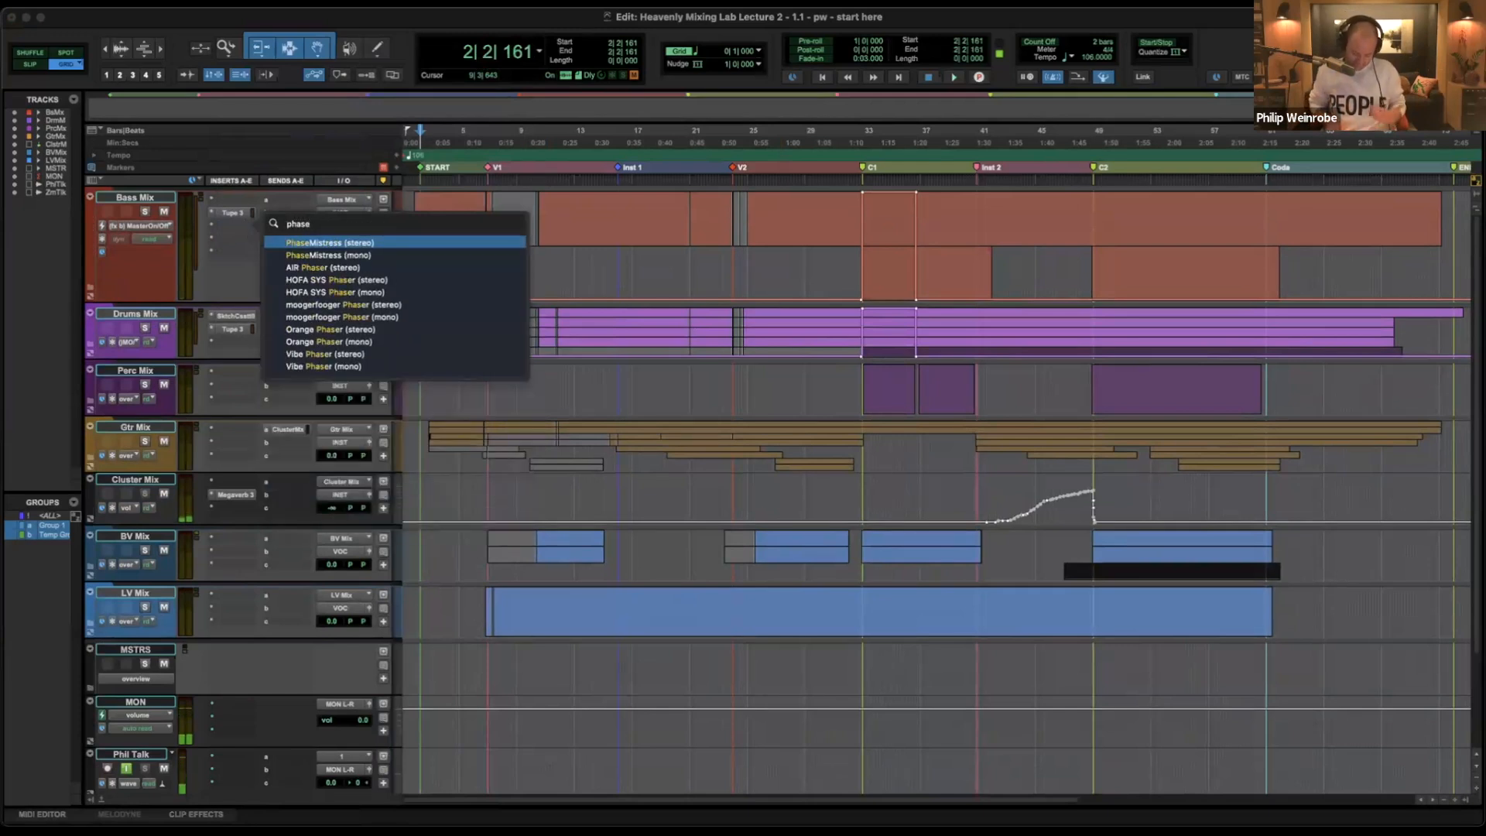
pyautogui.press('Return')
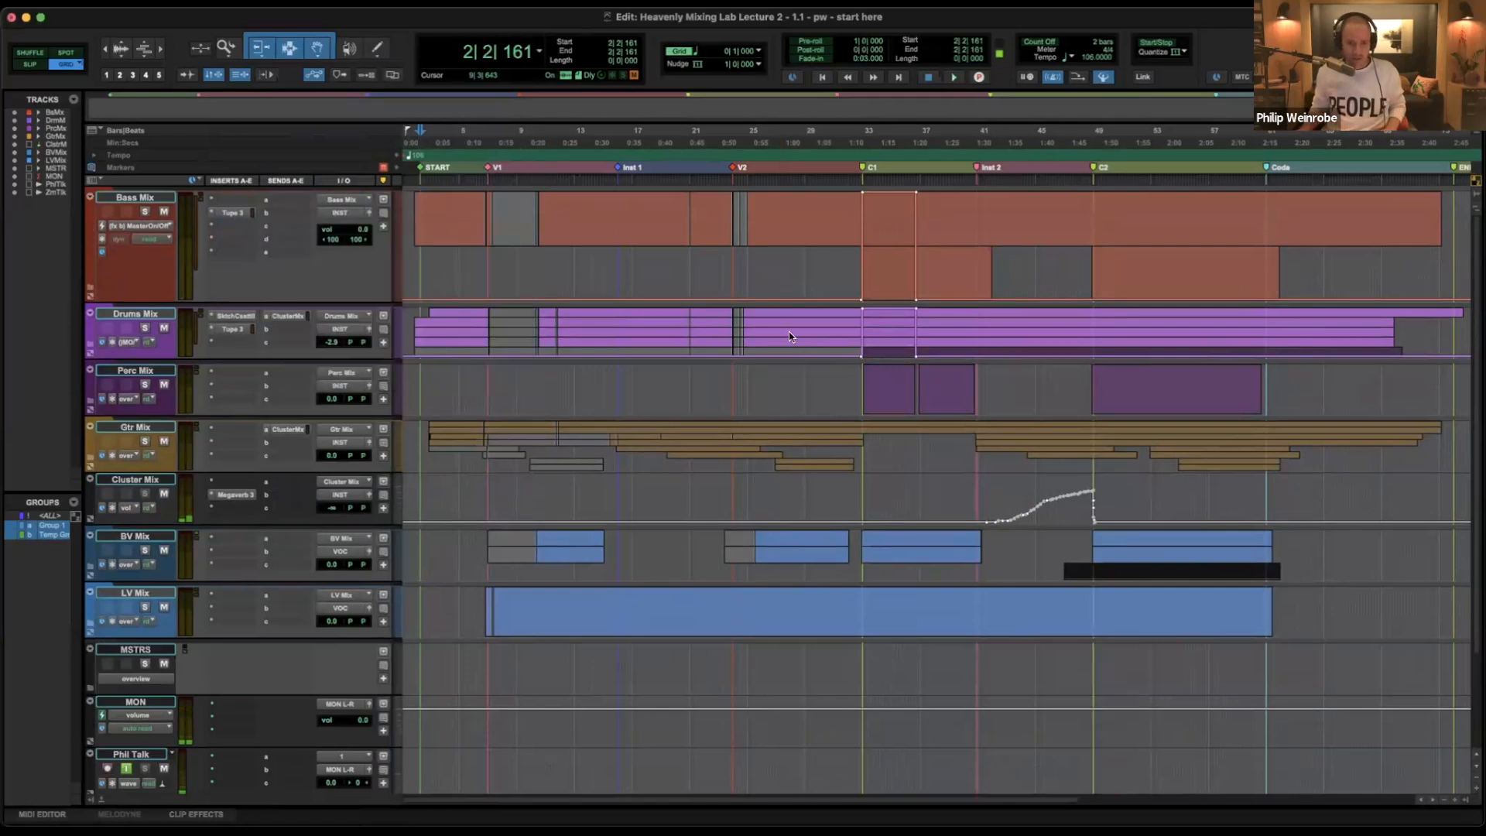
# Bypass PhaseMistress on the Bass Mix track and audition the song's opening from 2|2|161.
pyautogui.moveTo(697, 257); pyautogui.dragTo(908, 285)
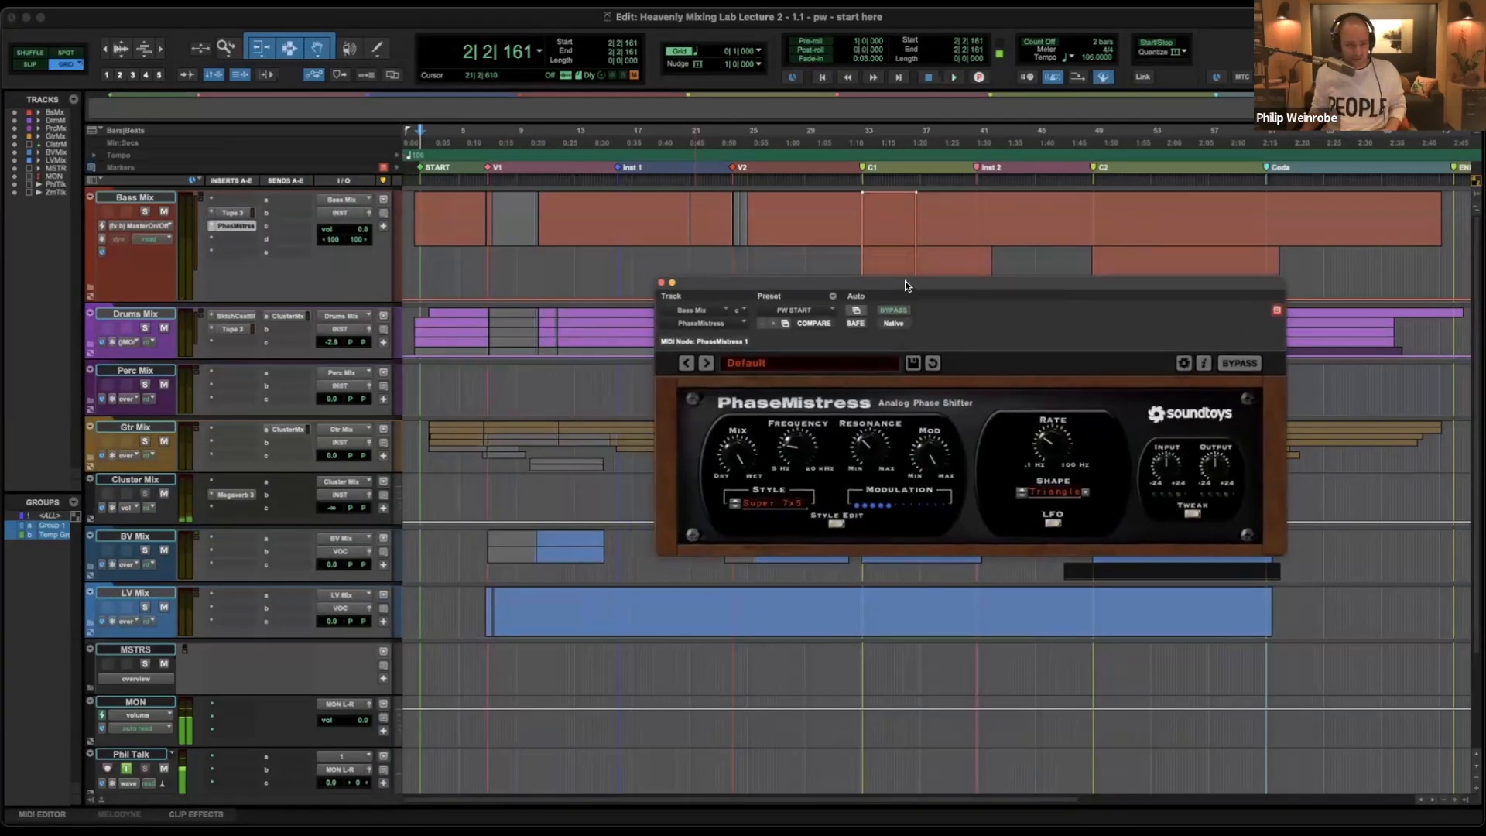
pyautogui.keyDown('super'); pyautogui.click(245, 225); pyautogui.keyUp('super')
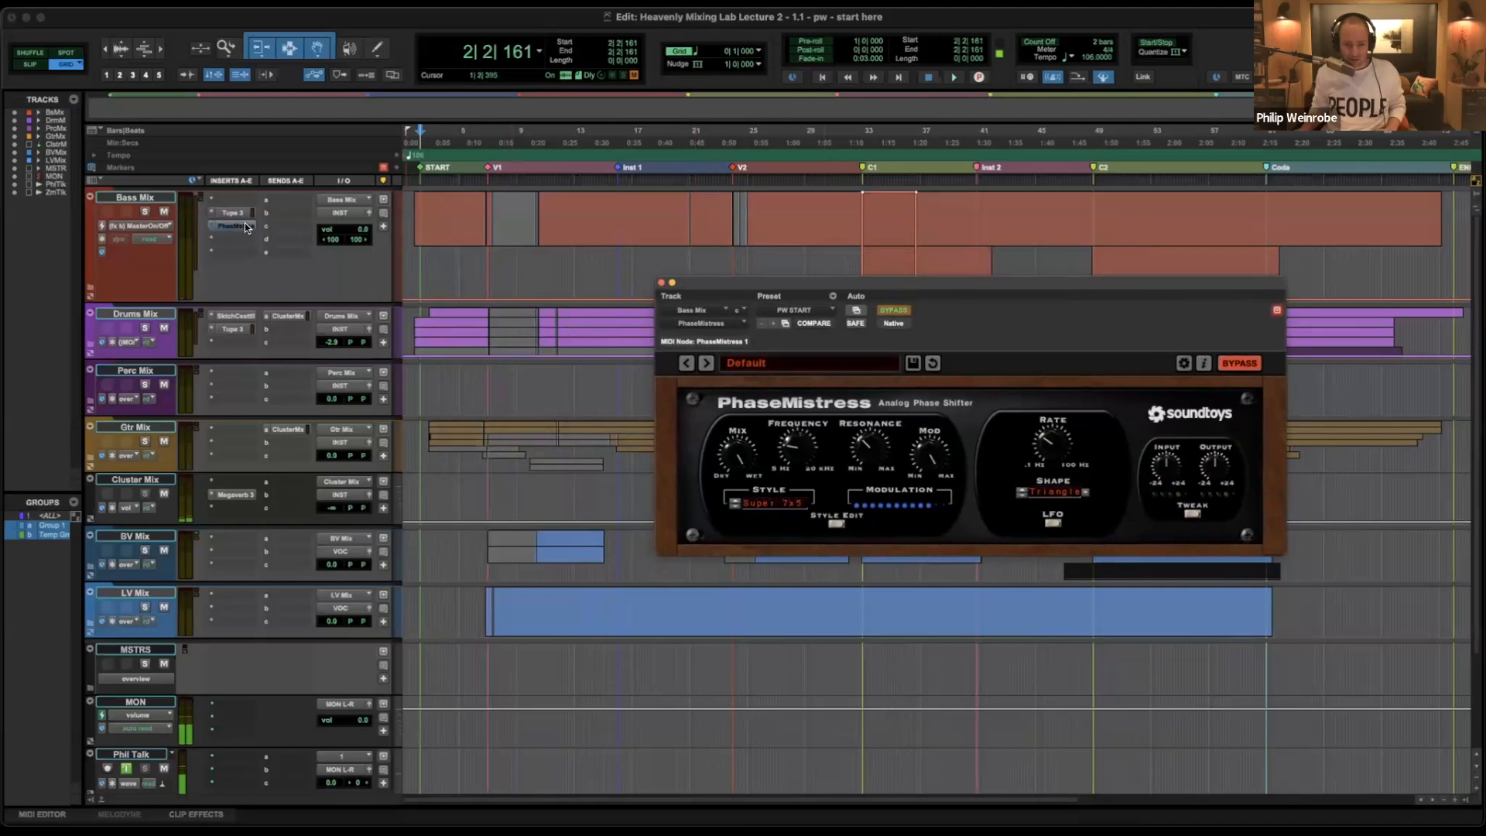
pyautogui.press('space')
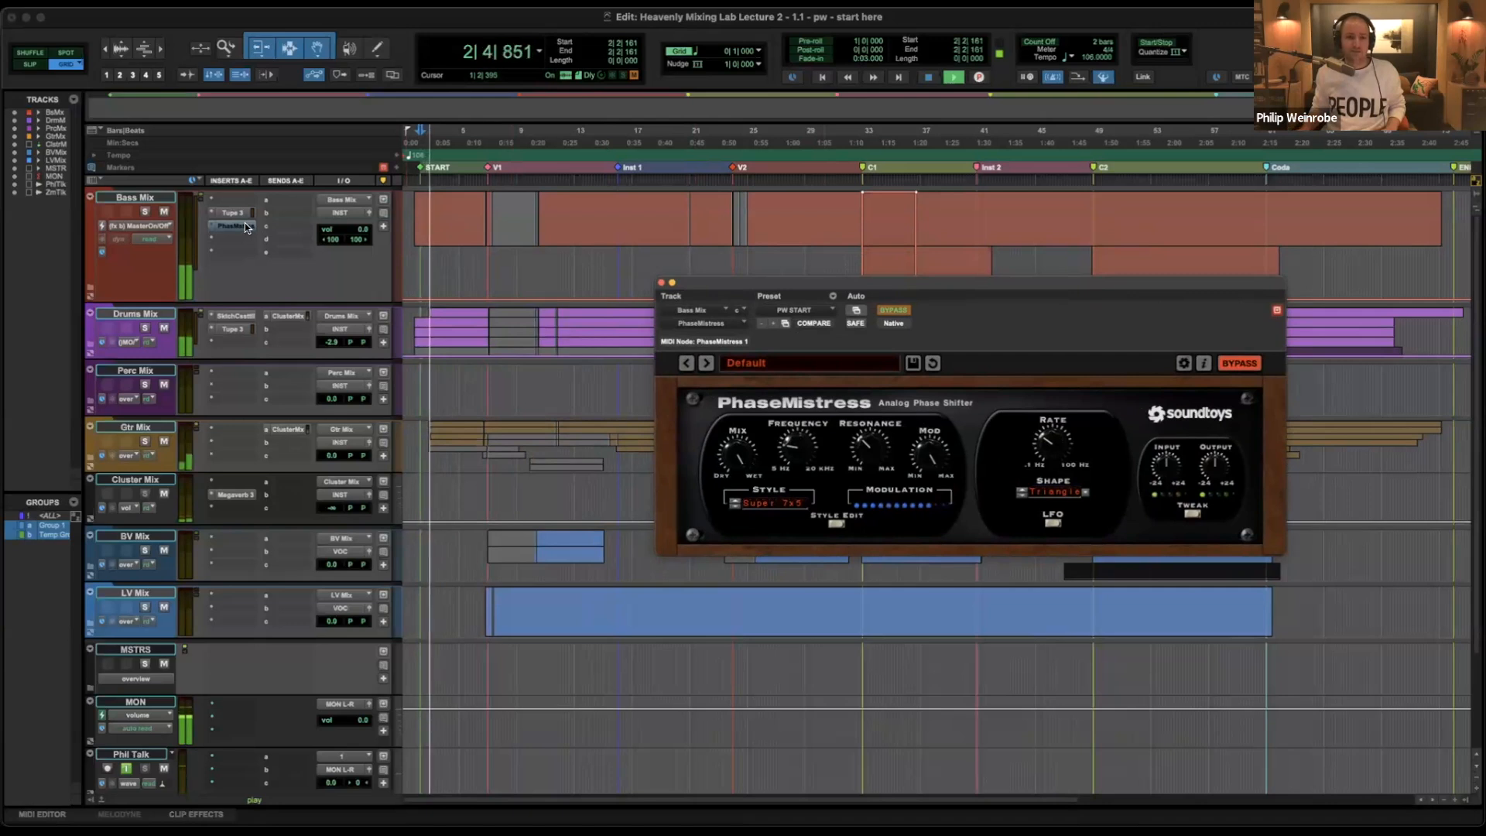
pyautogui.press('space')
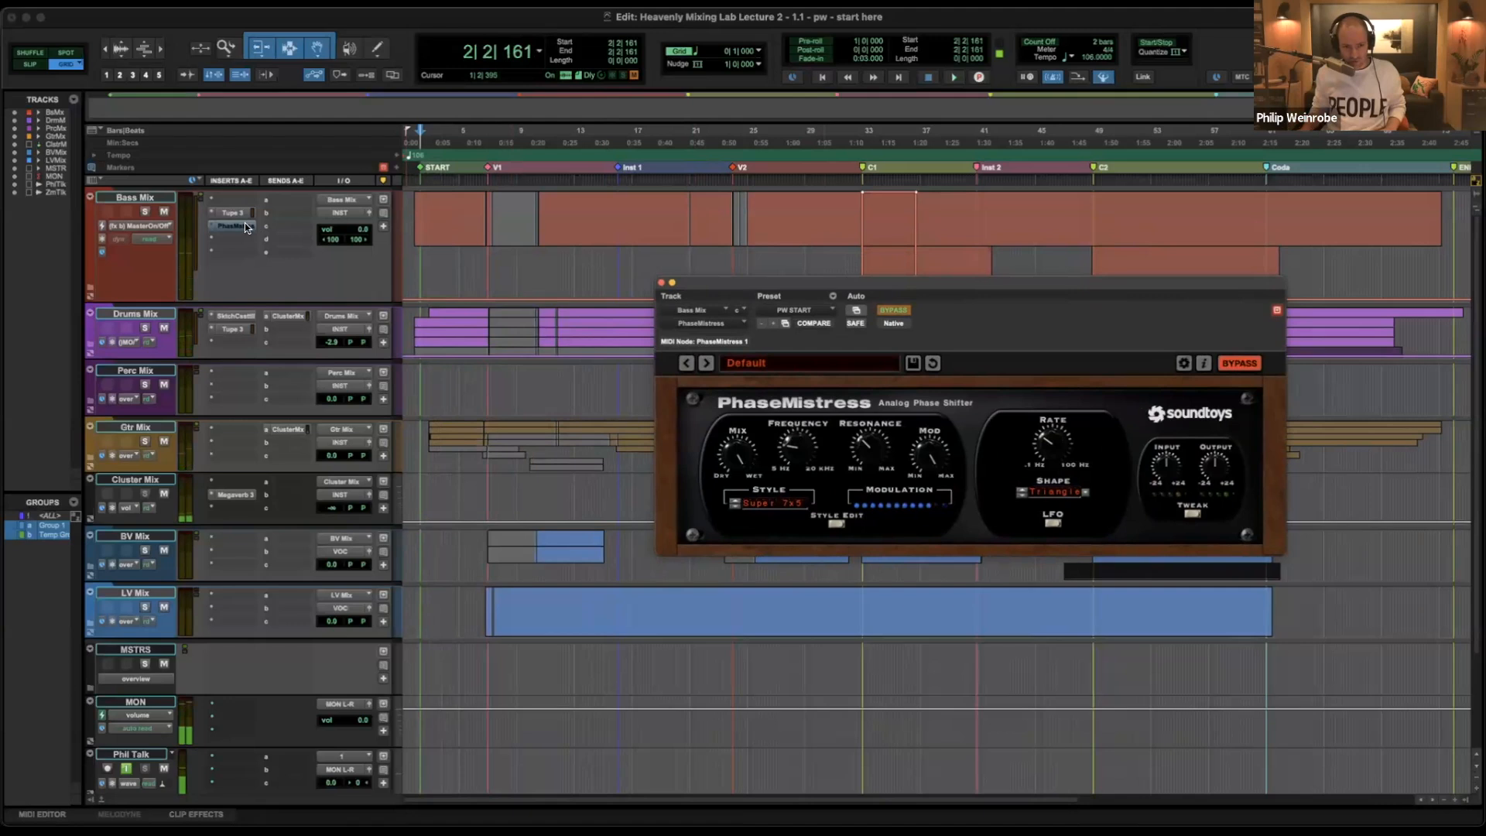
# Show the PhaseMistress bypass automation on Bass Mix and turn bypass off between 2|2|000 and 2|4|319.
pyautogui.keyDown('ctrl'); pyautogui.keyDown('super'); pyautogui.click(898, 311); pyautogui.keyUp('super'); pyautogui.keyUp('ctrl')
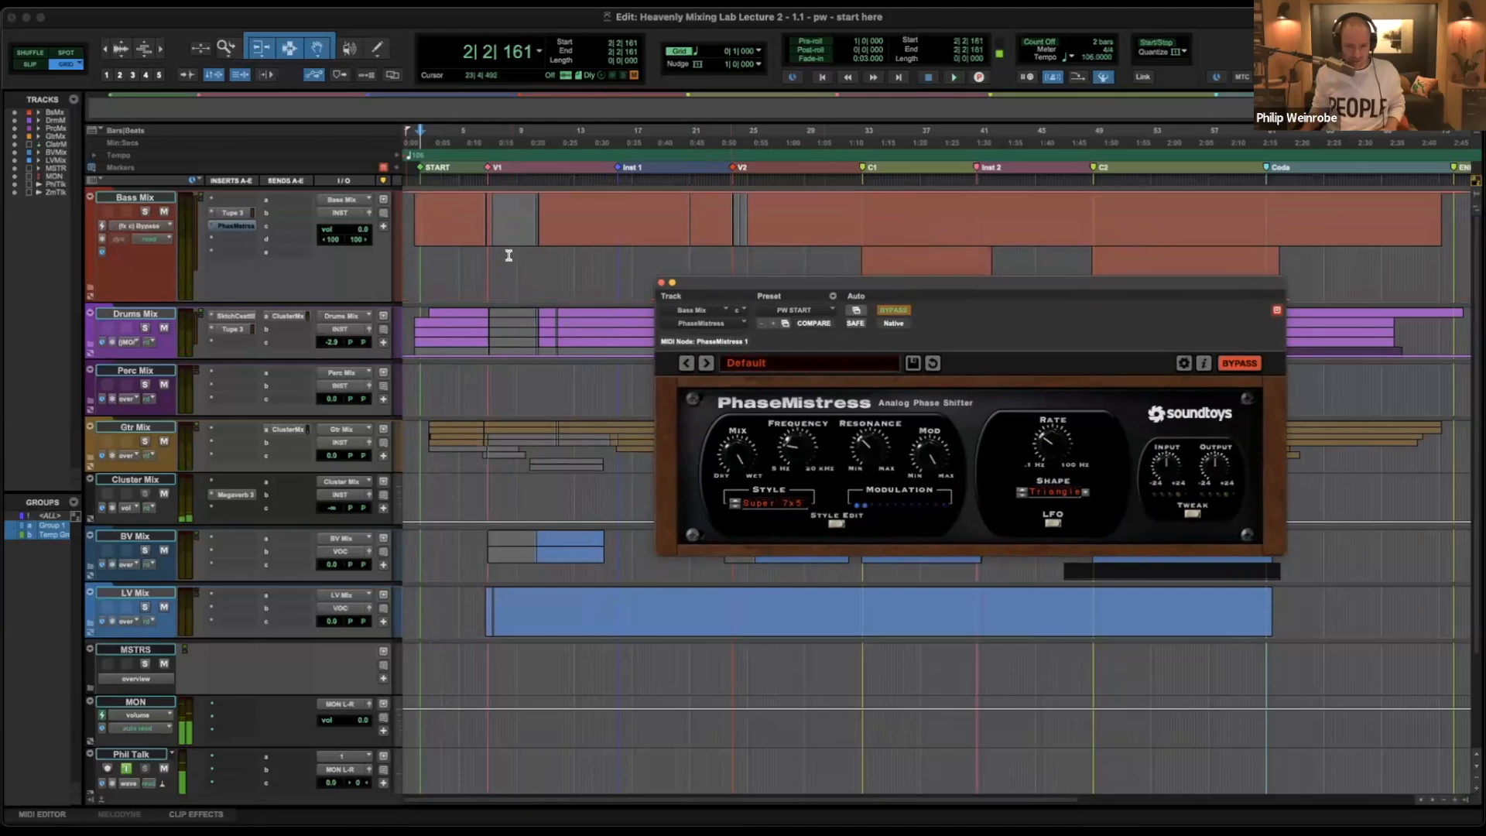
pyautogui.press('t')
pyautogui.press('t')
pyautogui.press('t')
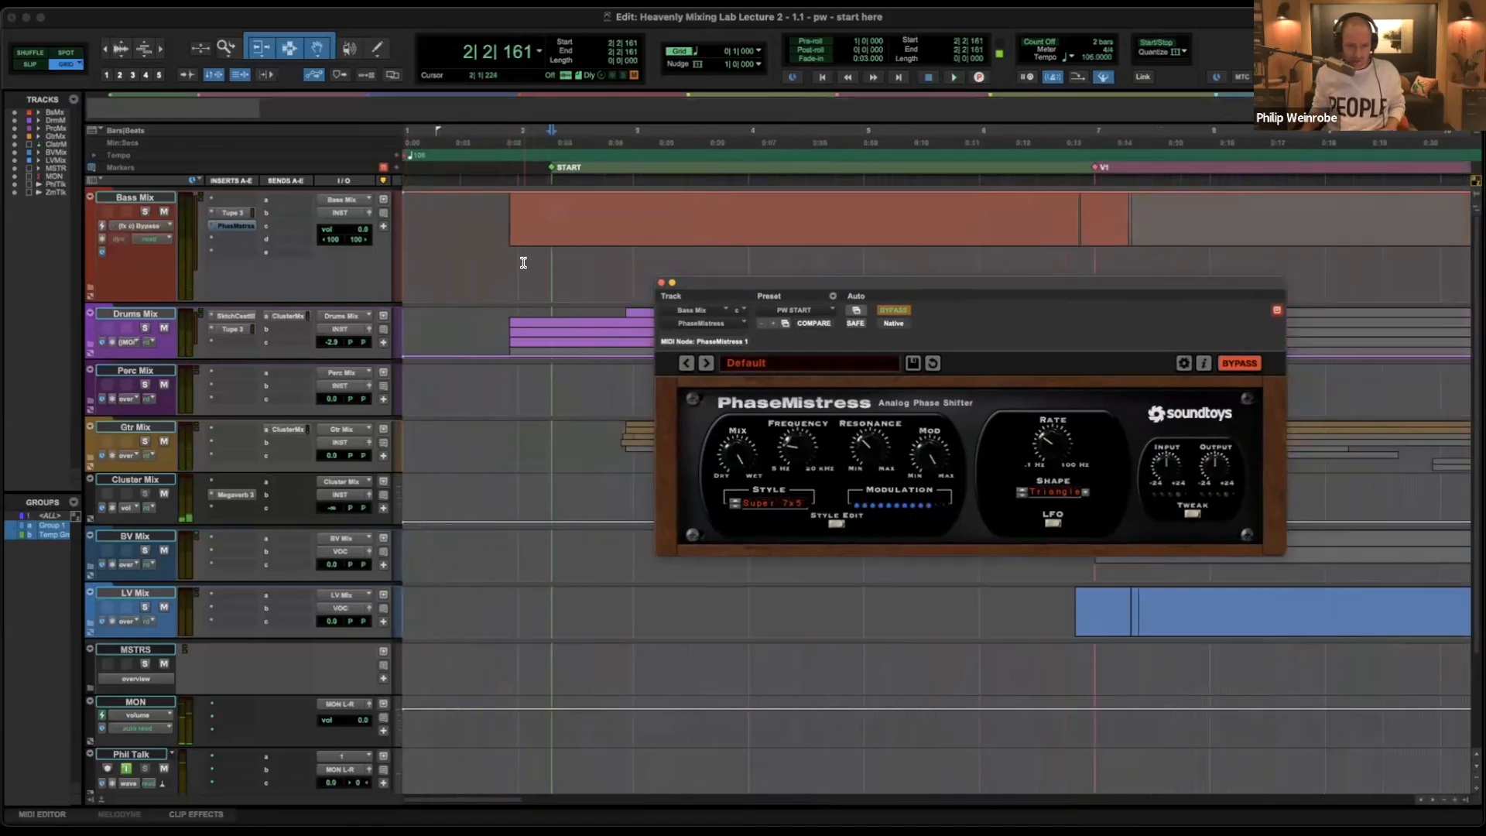
pyautogui.click(137, 199)
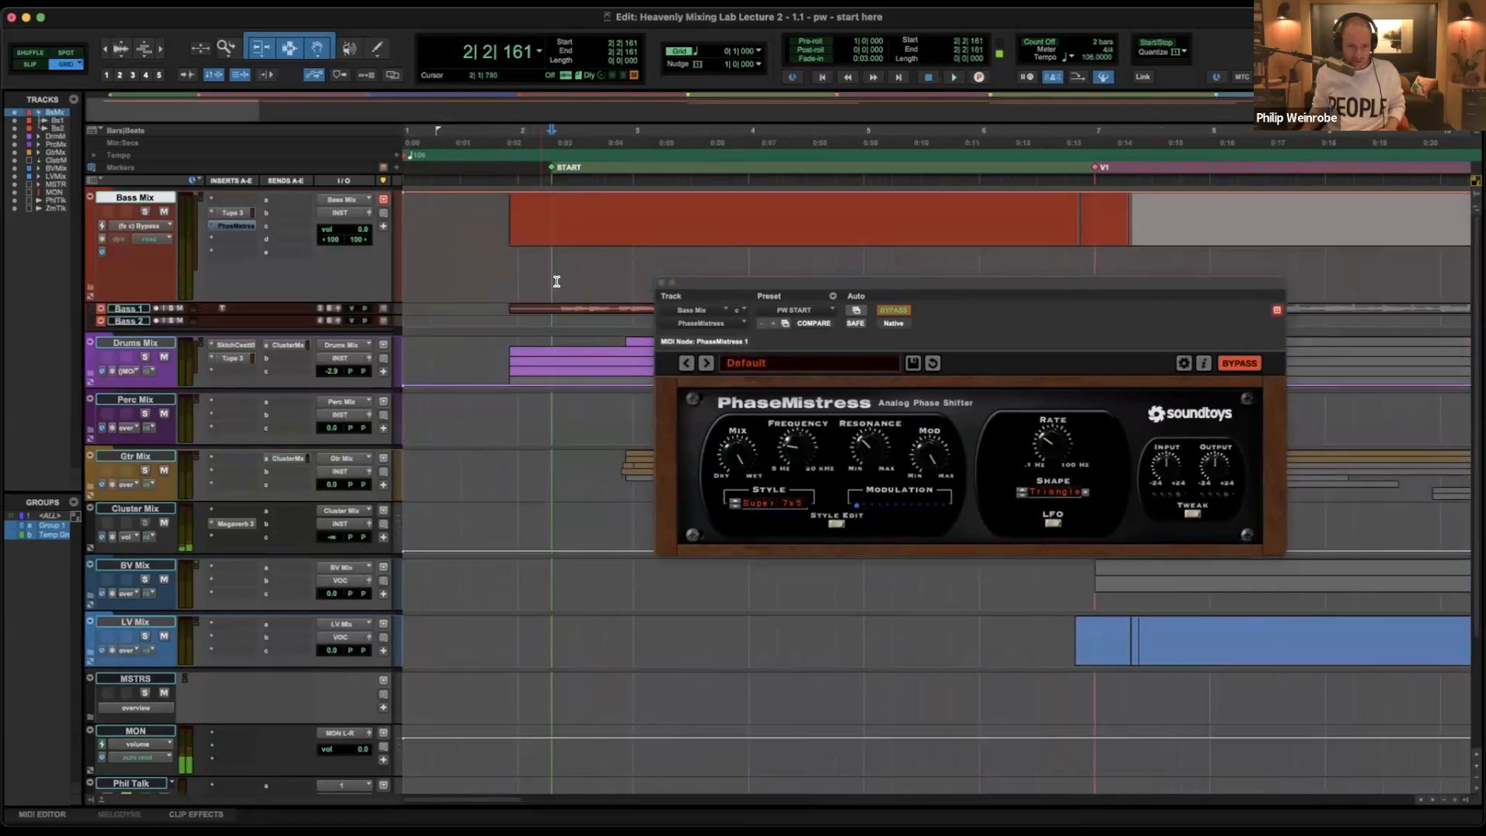
pyautogui.moveTo(548, 276); pyautogui.dragTo(615, 279)
pyautogui.moveTo(585, 215); pyautogui.dragTo(593, 396)
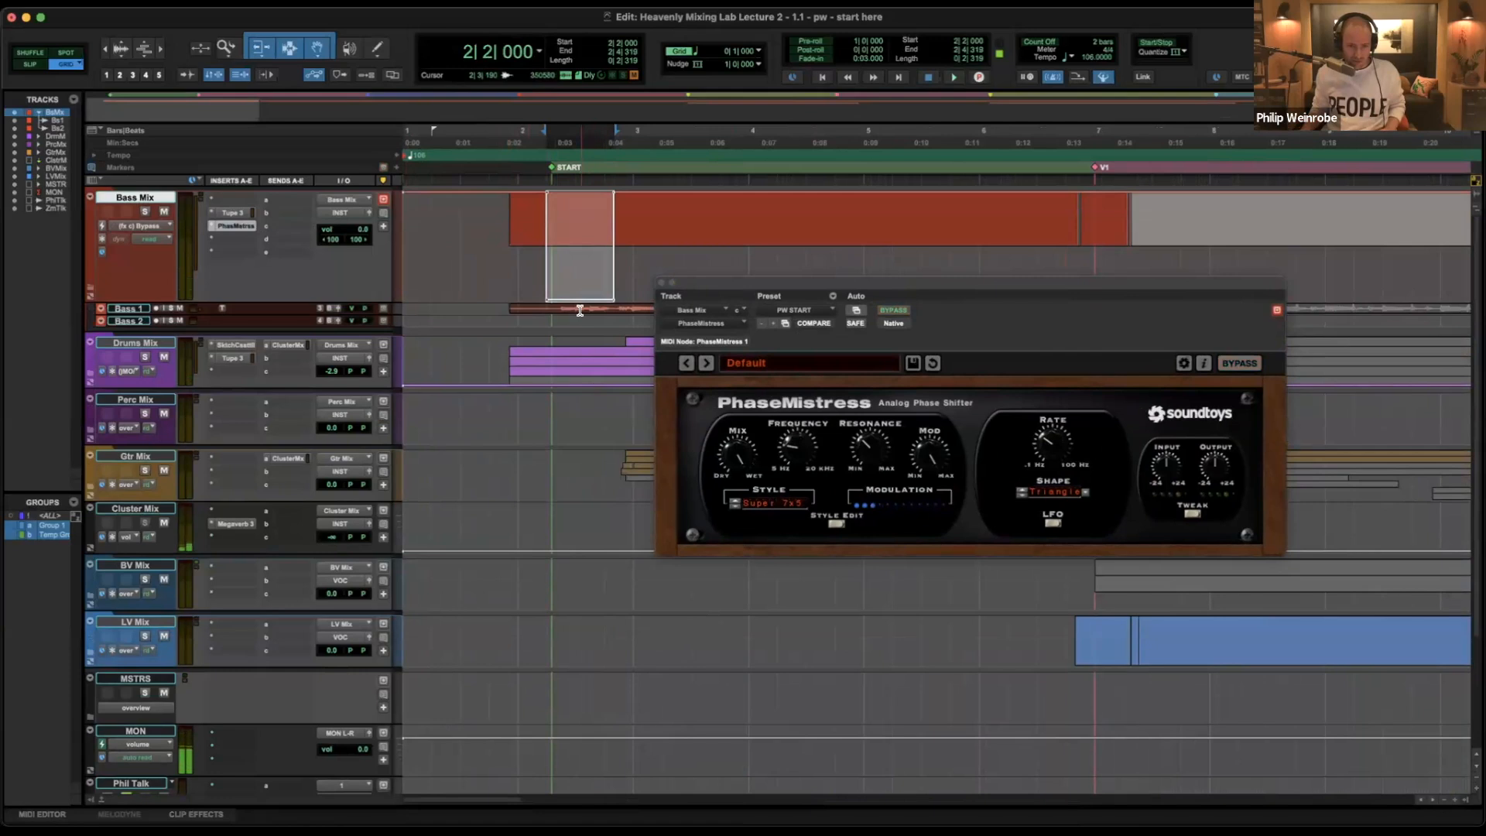
# Play the opening from 2|2|161 repeatedly to check the automated PhaseMistress bypass, closing the plug-in window when done.
pyautogui.click(559, 188)
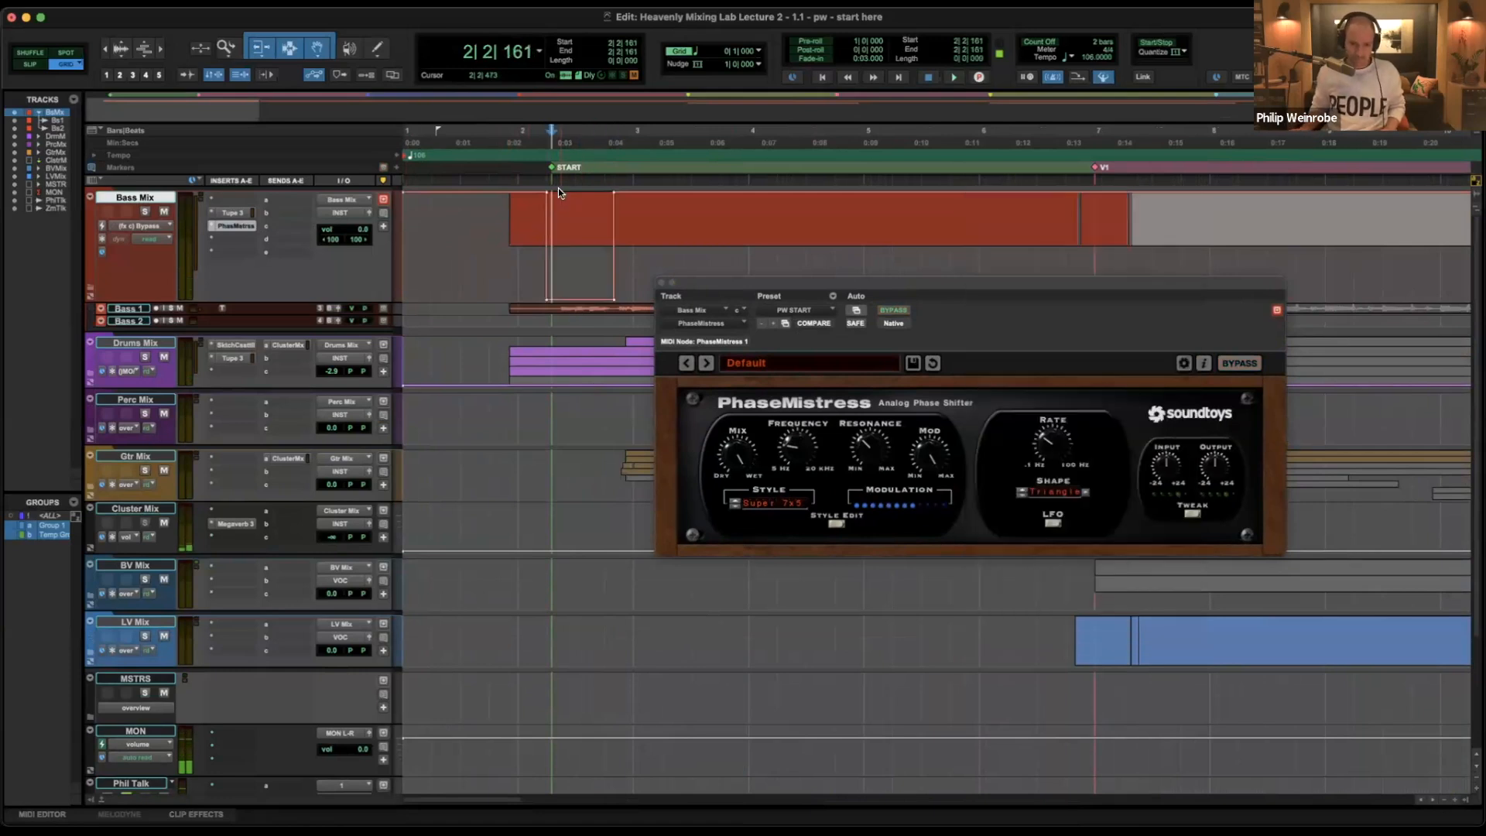
pyautogui.press('space')
pyautogui.click(894, 311)
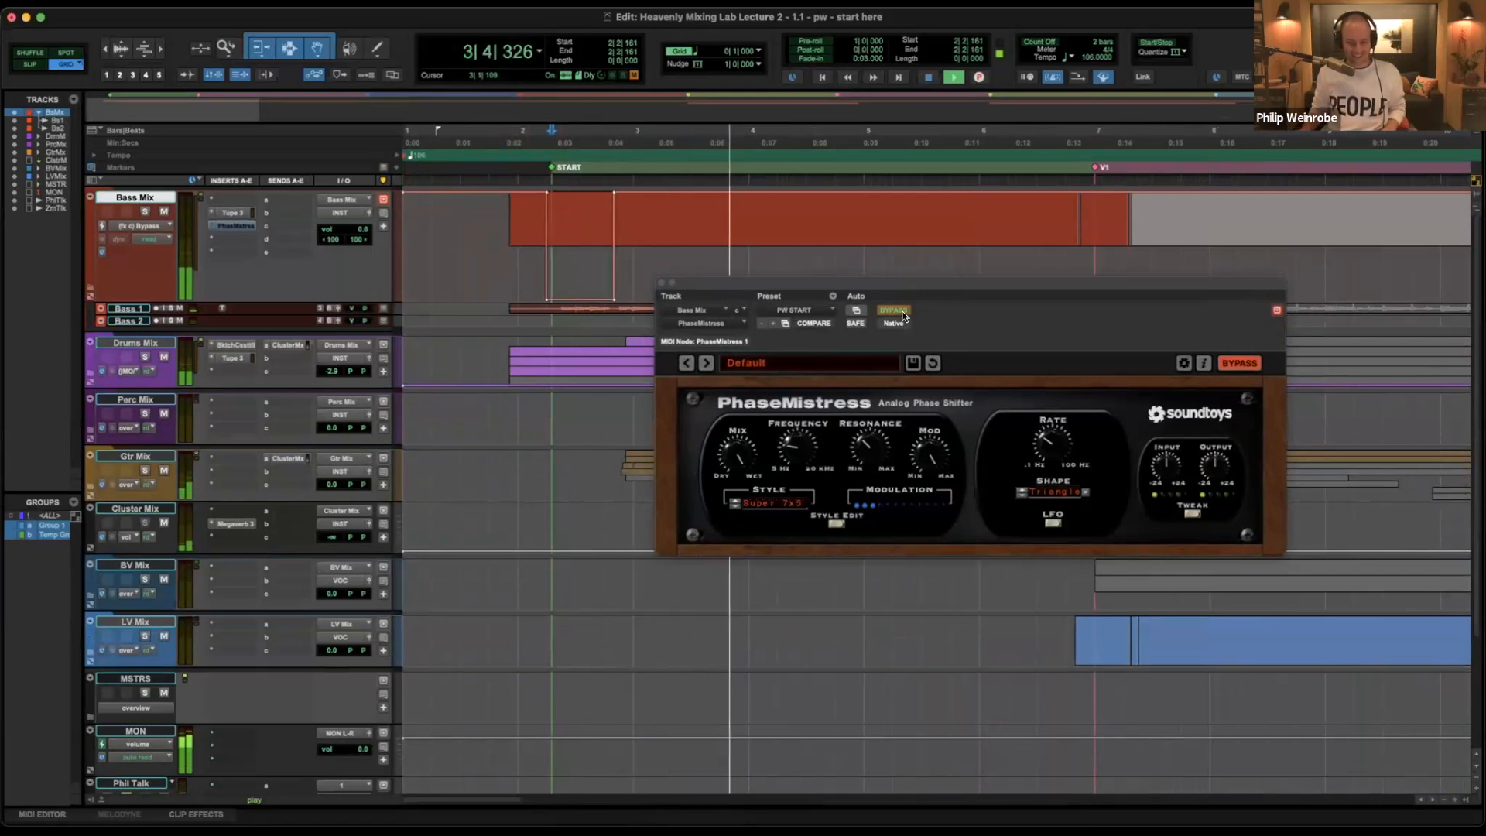
pyautogui.click(894, 311)
pyautogui.press('space')
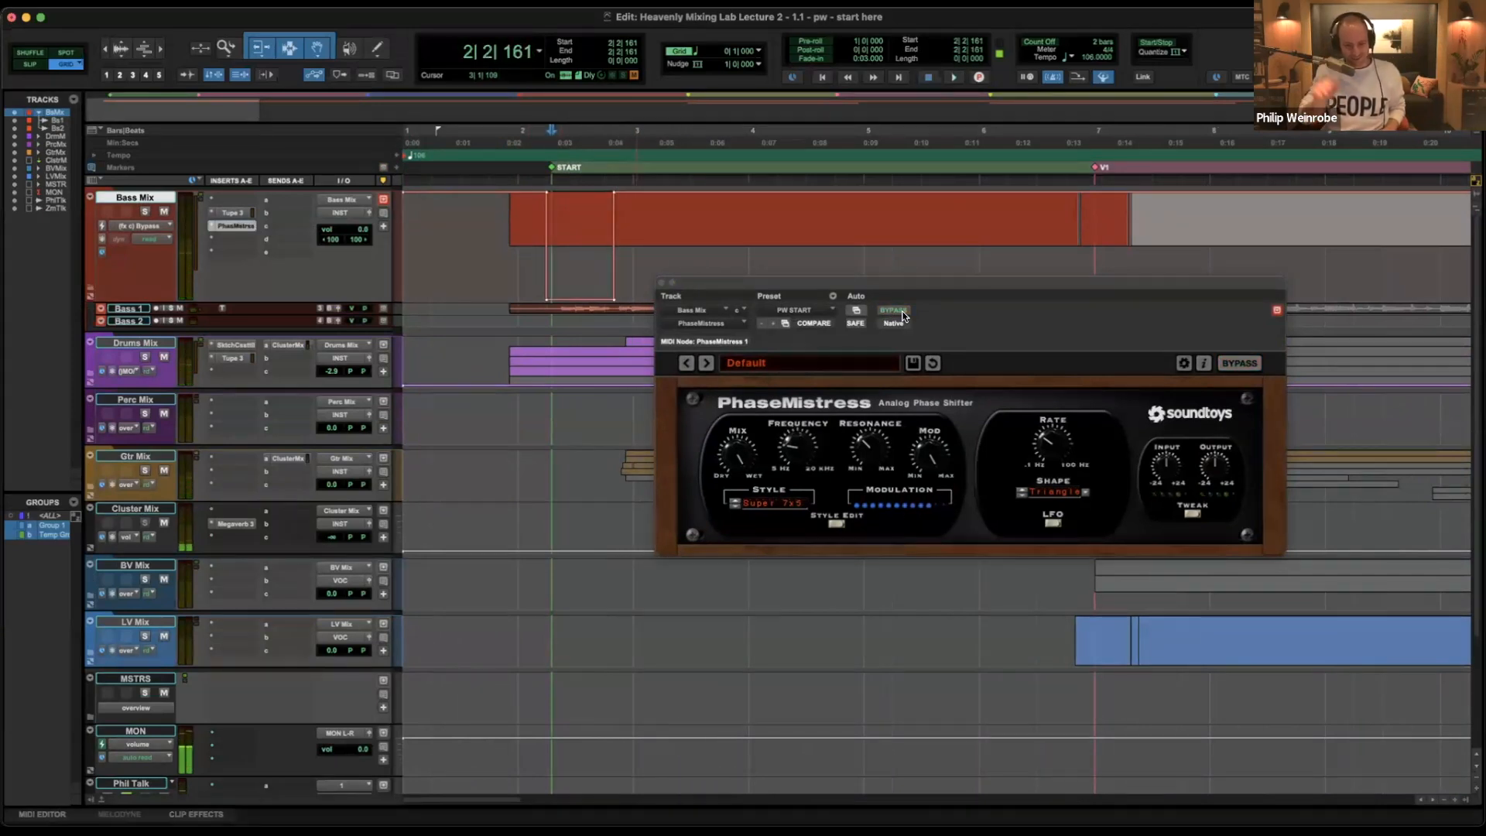
pyautogui.press('space')
pyautogui.click(900, 311)
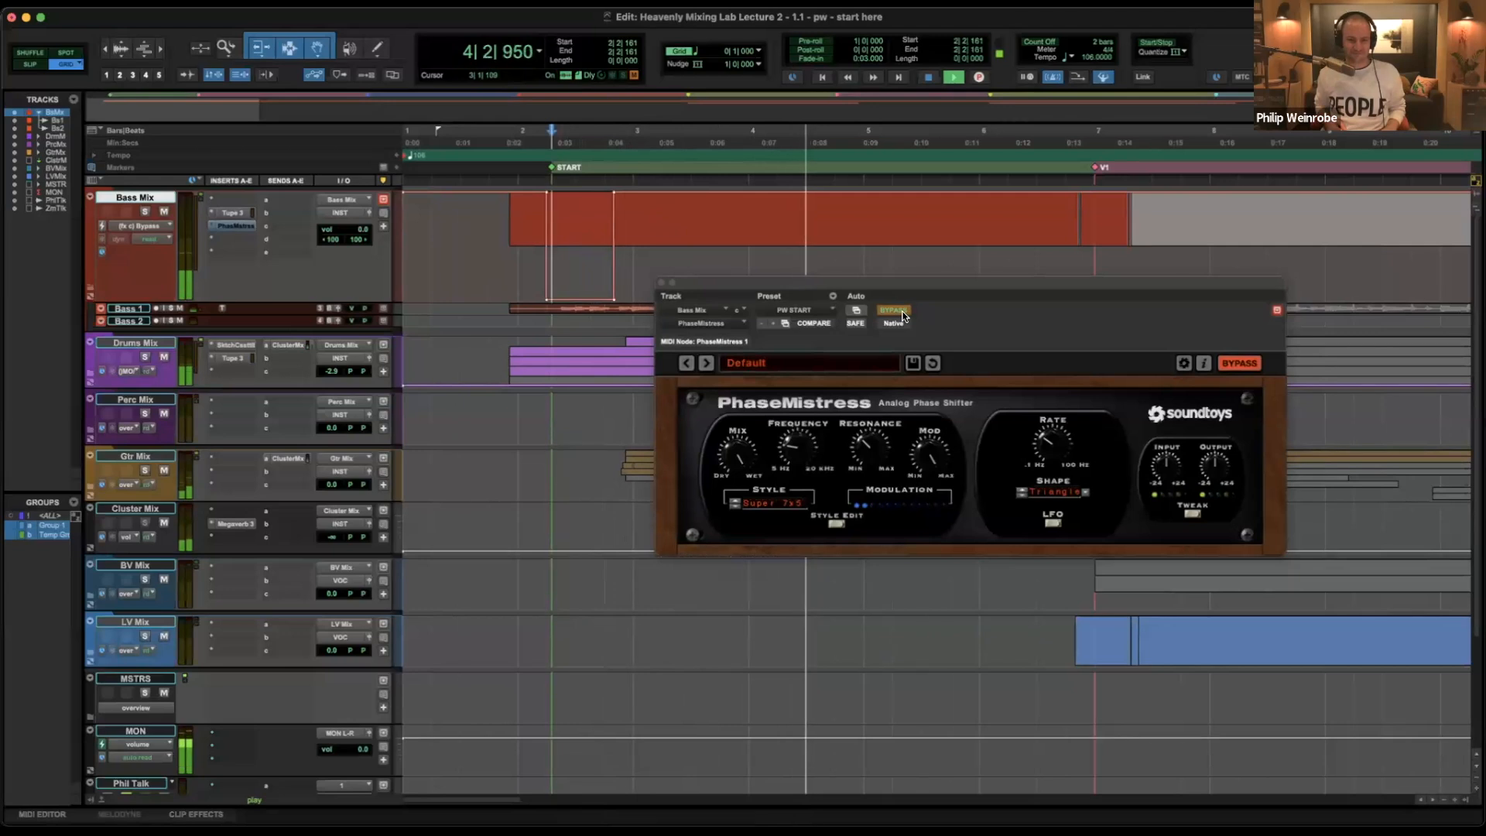
pyautogui.press('space')
pyautogui.press('super+w')
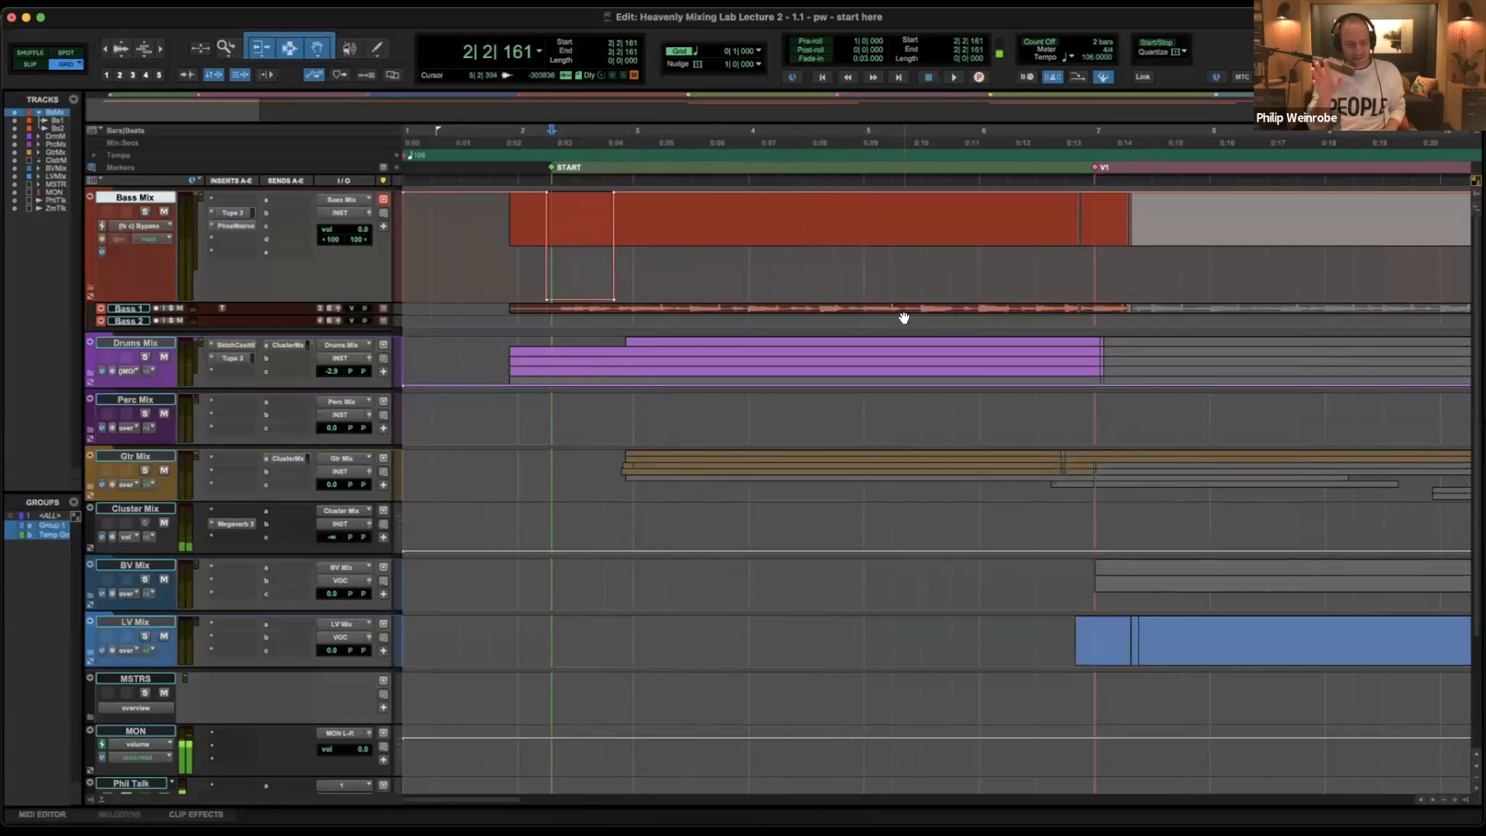
# Fit the tracks to the window height and open the Drums Mix folder to reveal its individual drum tracks.
pyautogui.press('ctrl+alt+super+Down')
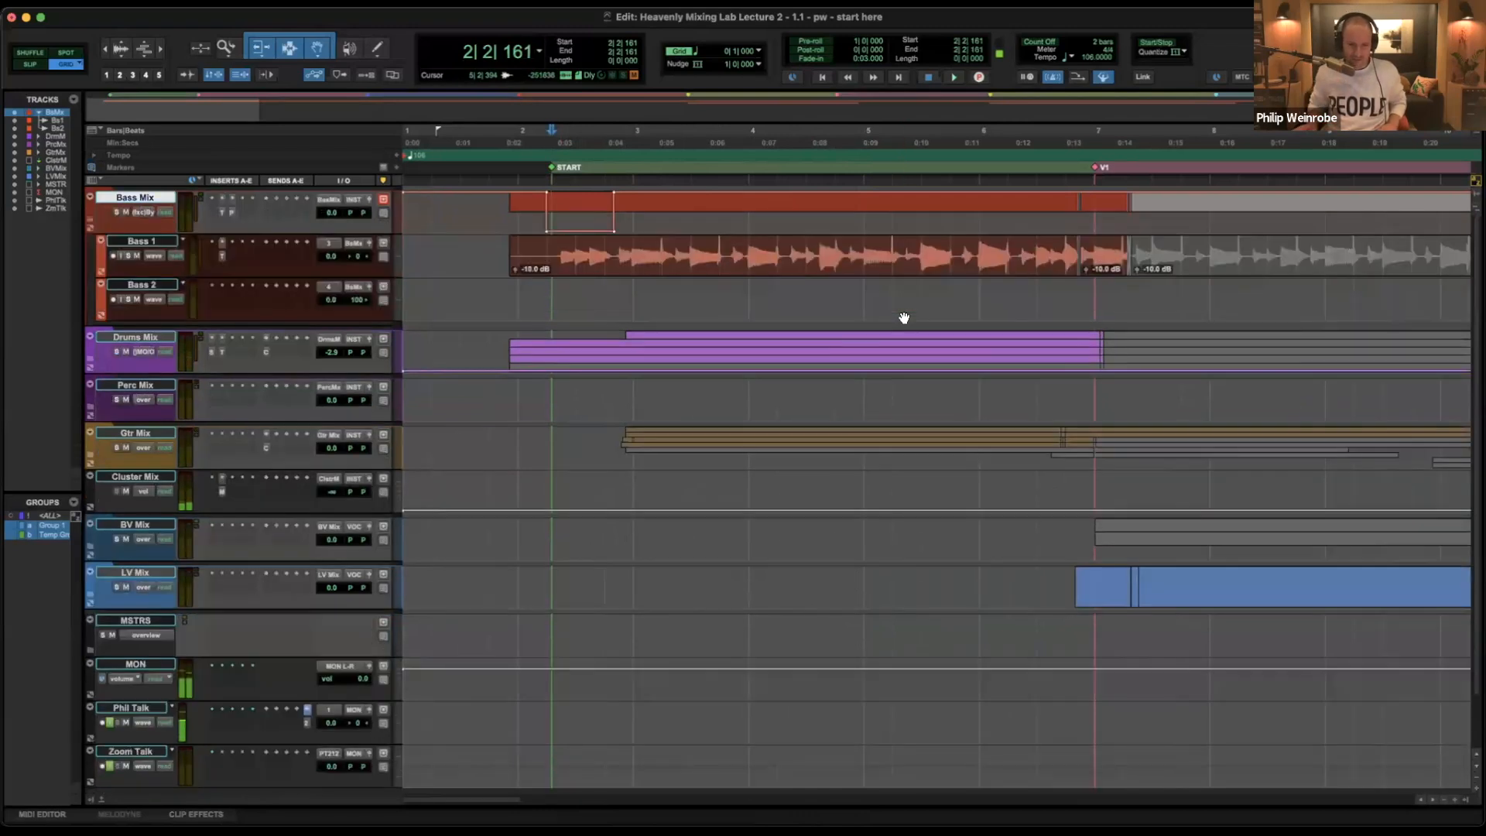
pyautogui.press('r')
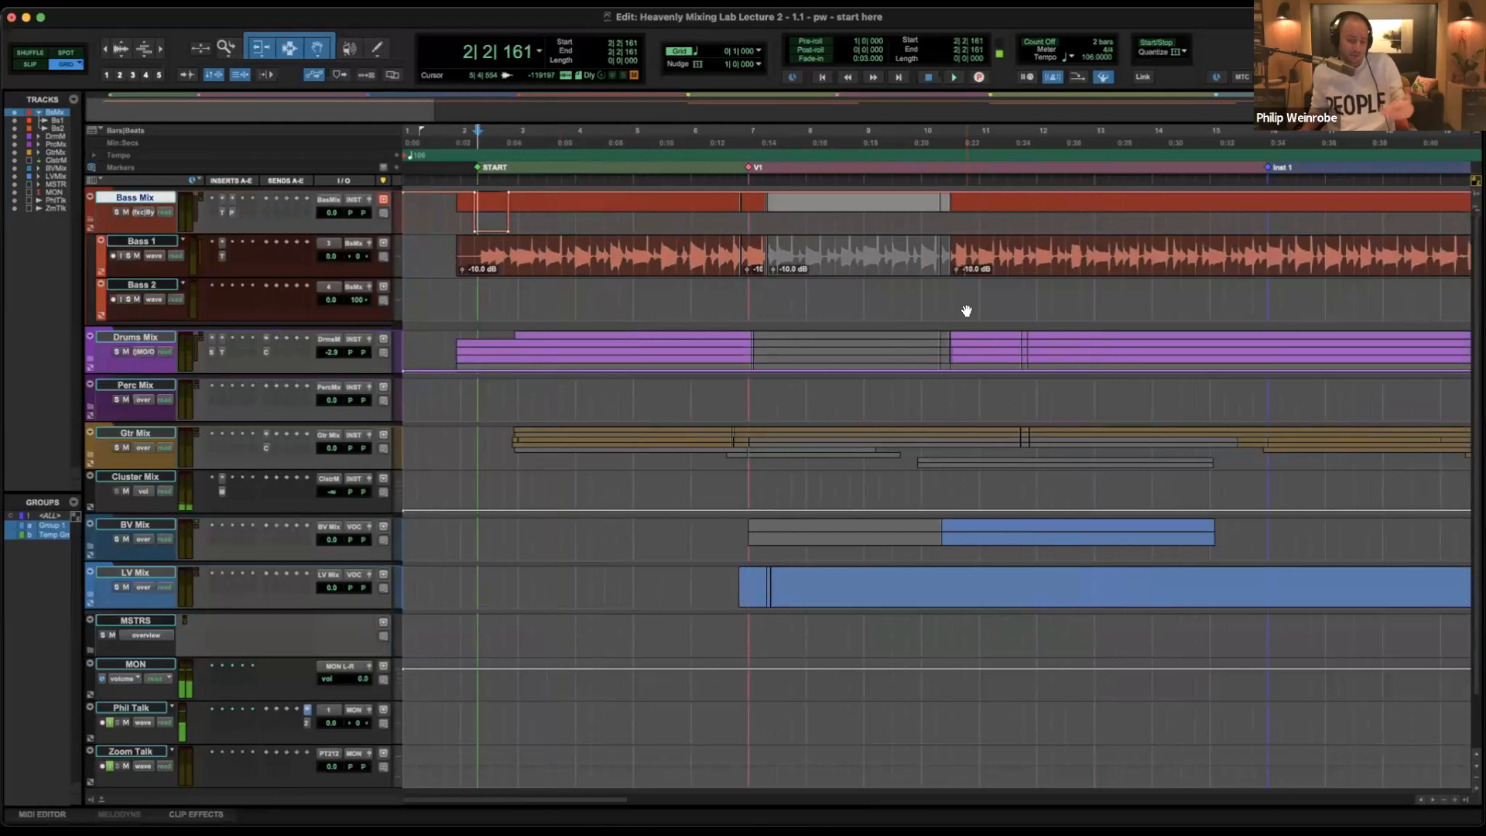
pyautogui.hscroll(3, 966, 311)
pyautogui.press('r')
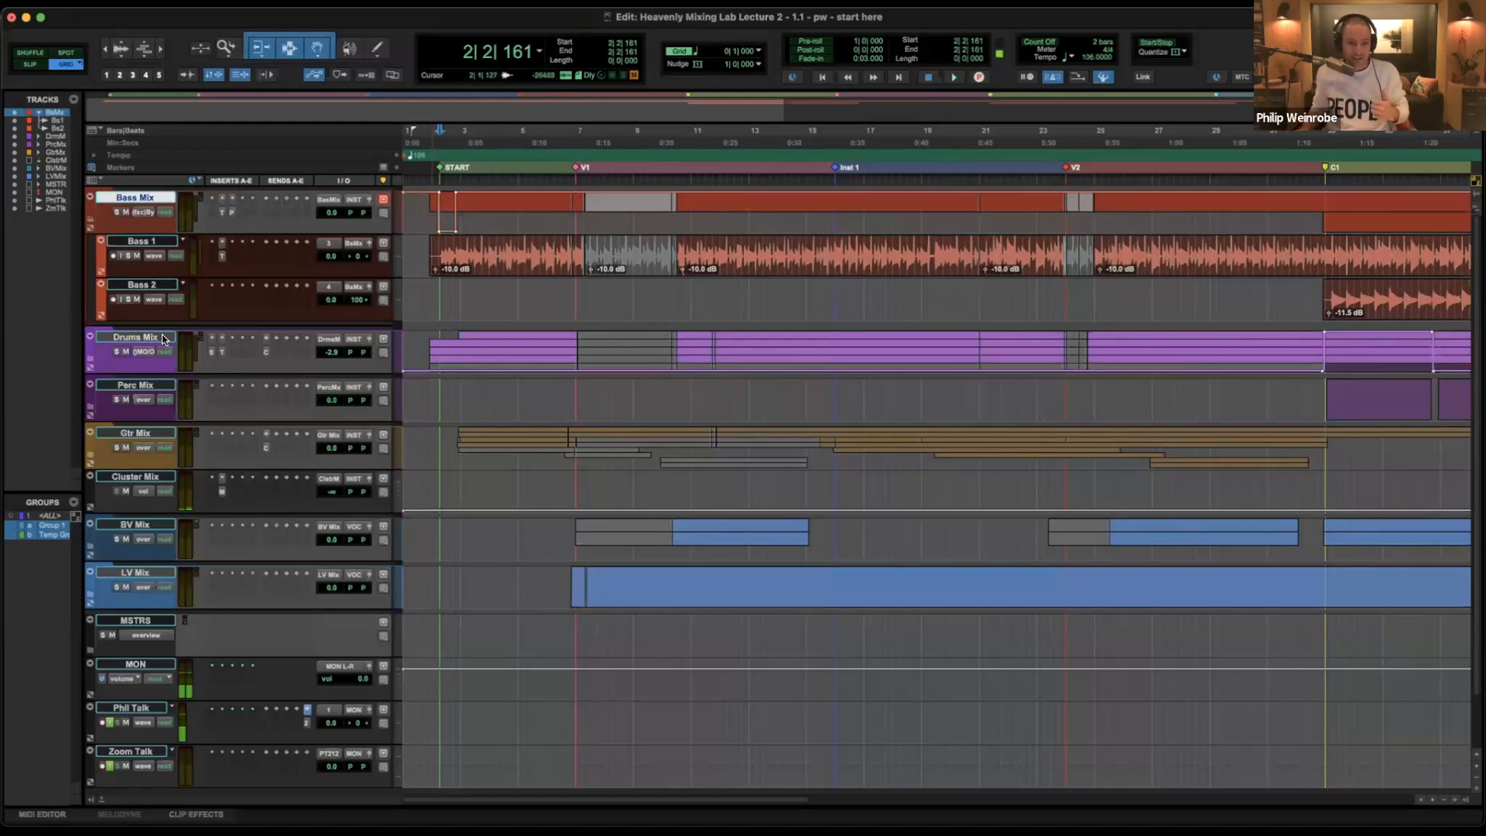
pyautogui.click(135, 336)
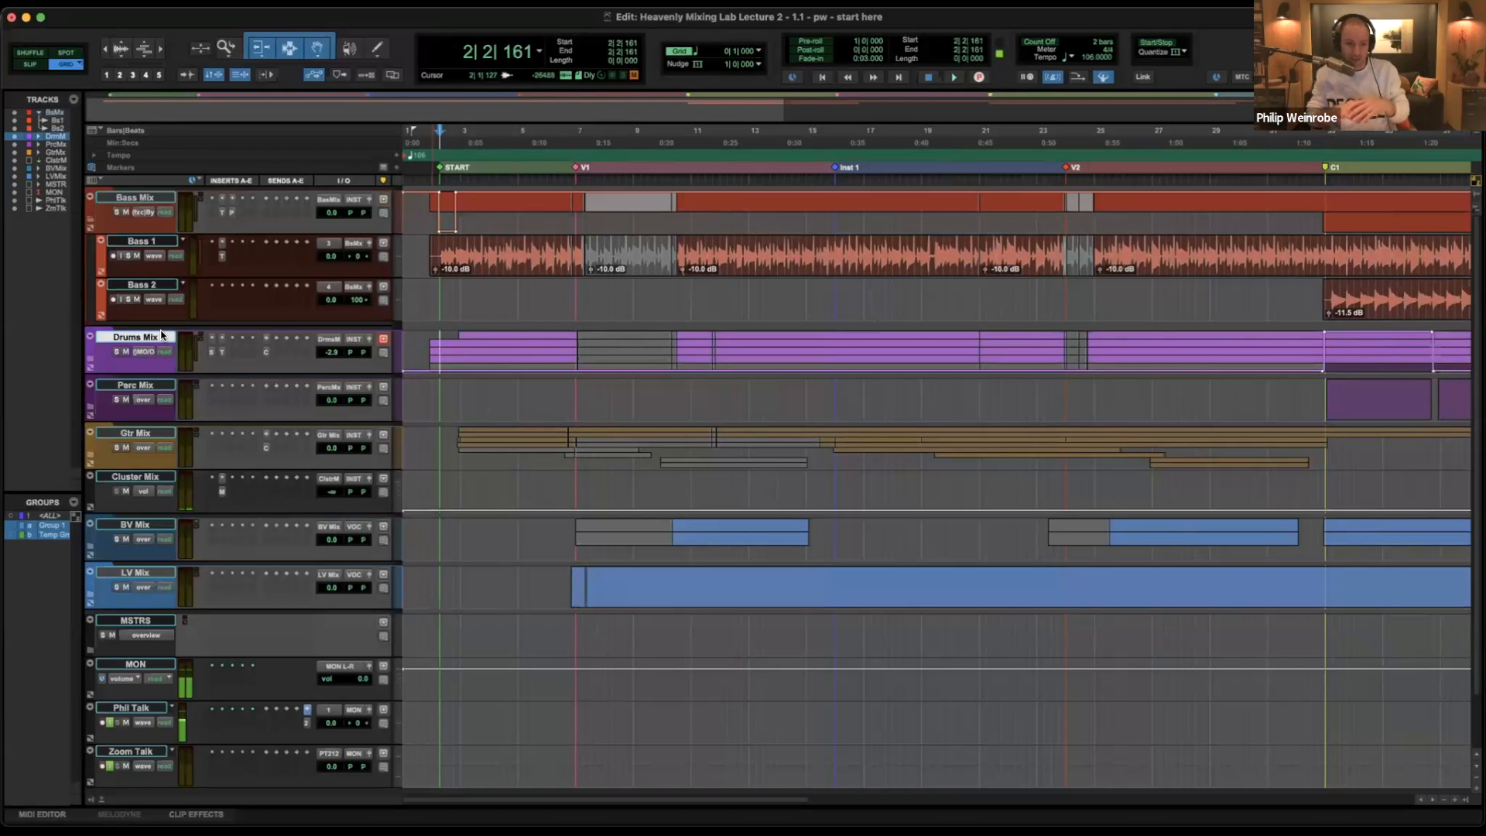
pyautogui.click(91, 358)
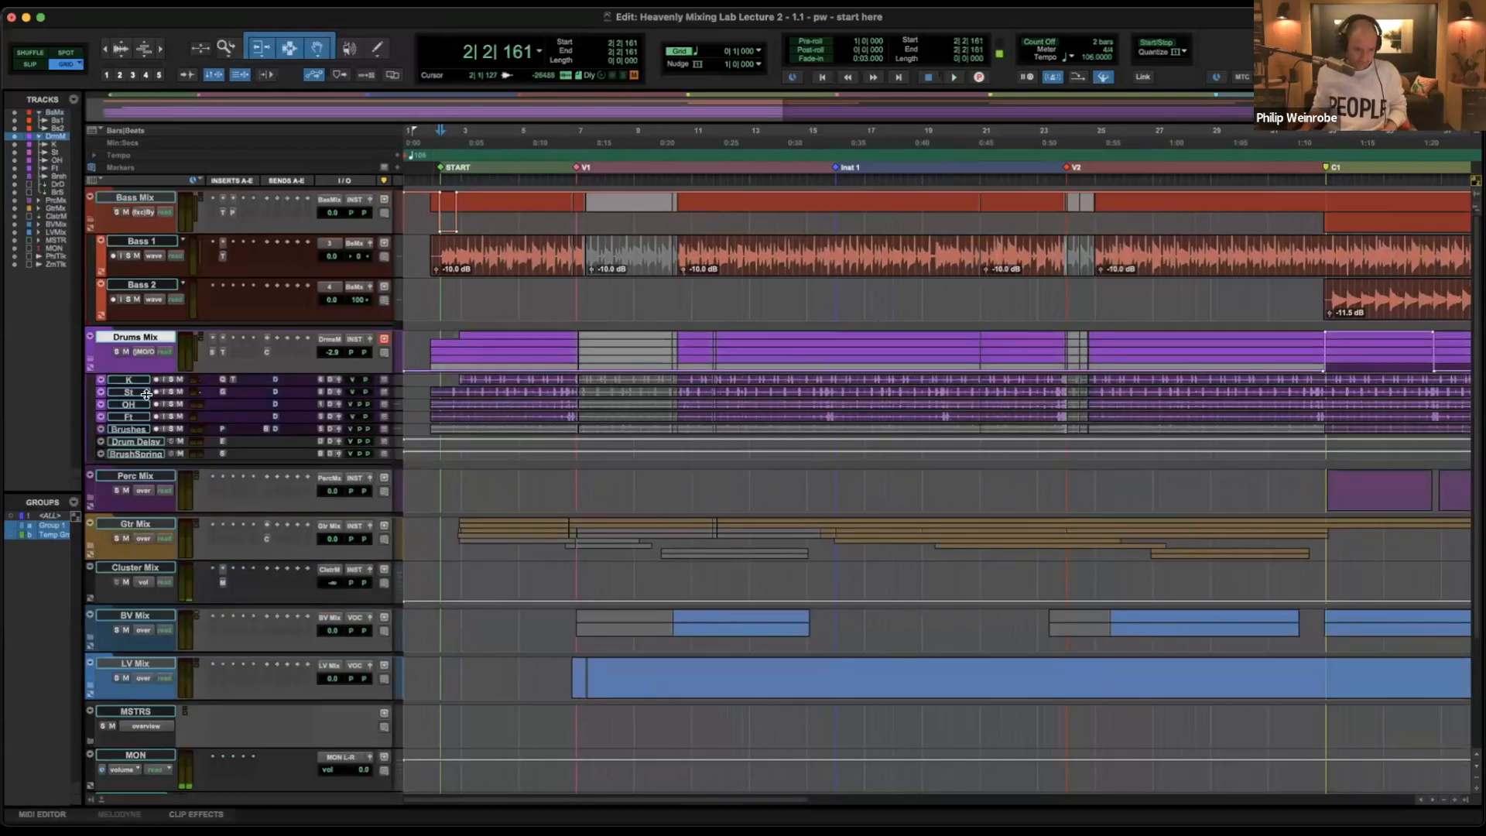
# Enlarge the Drums Mix folder and its member tracks by selecting across them shortly before bar 11.
pyautogui.press('e')
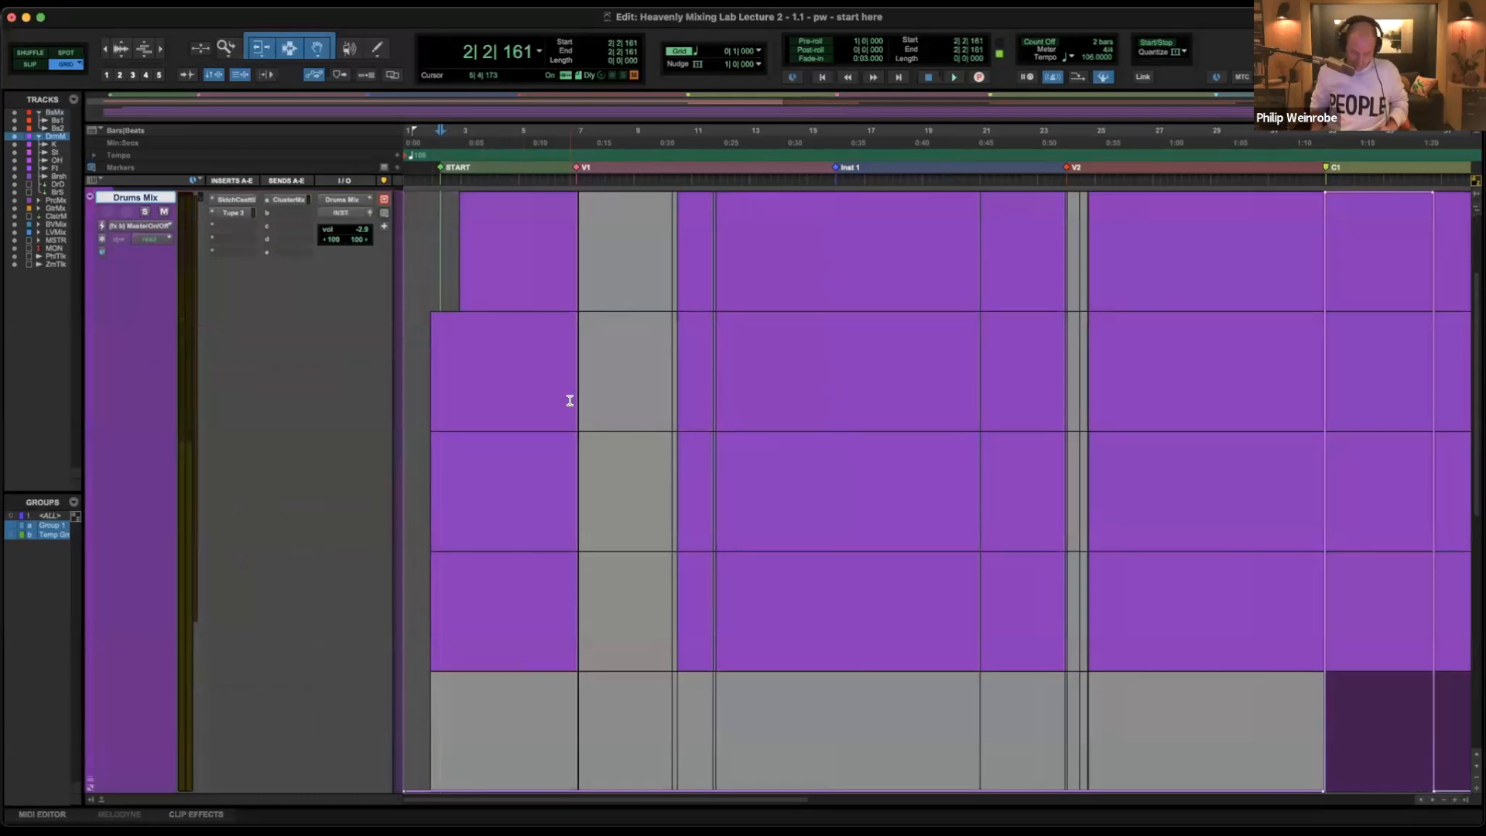
pyautogui.press('e')
pyautogui.moveTo(658, 298); pyautogui.dragTo(683, 451)
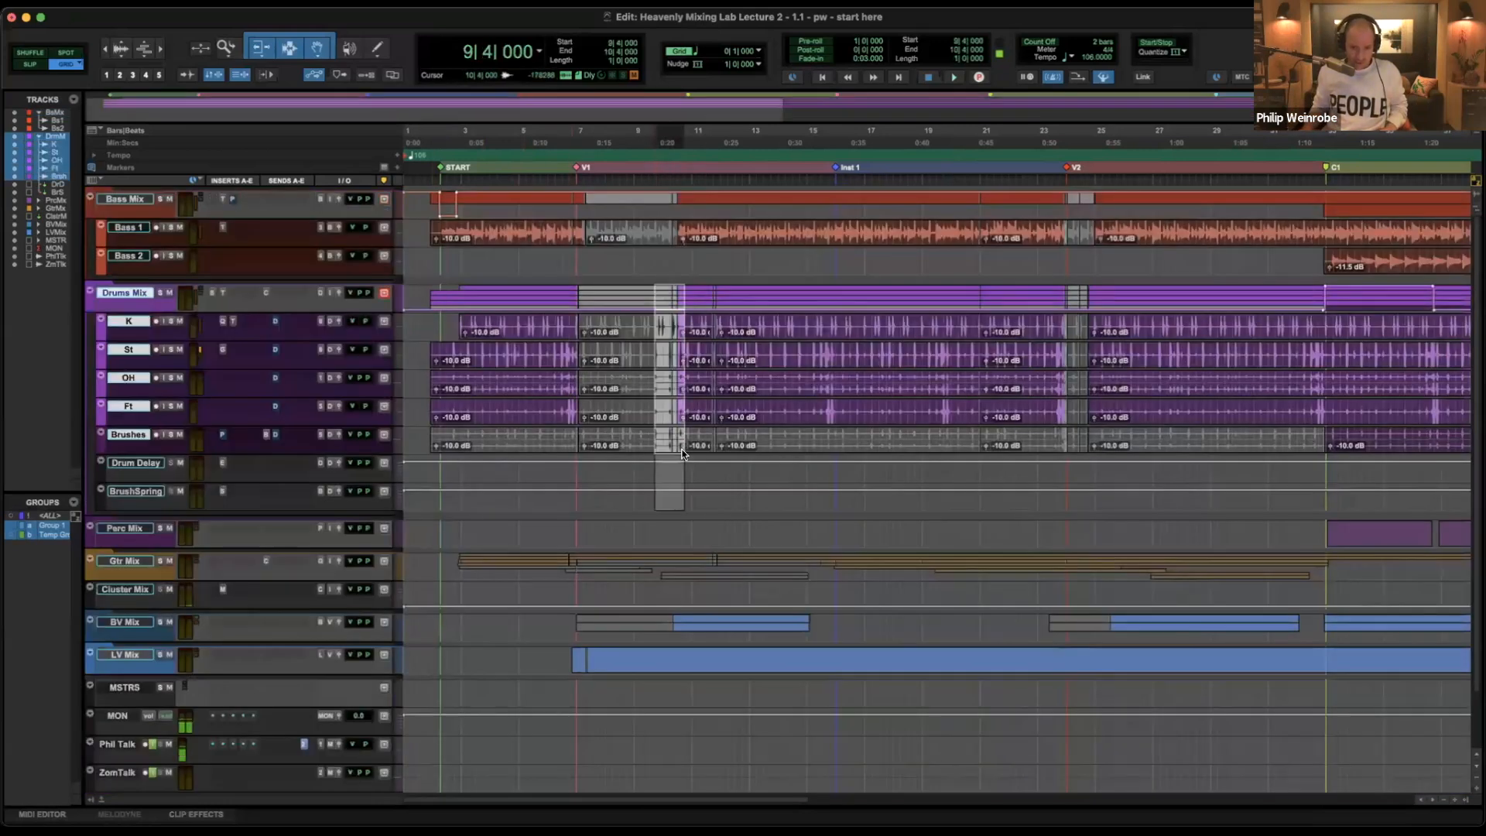
pyautogui.press('e')
pyautogui.press('t')
pyautogui.press('t')
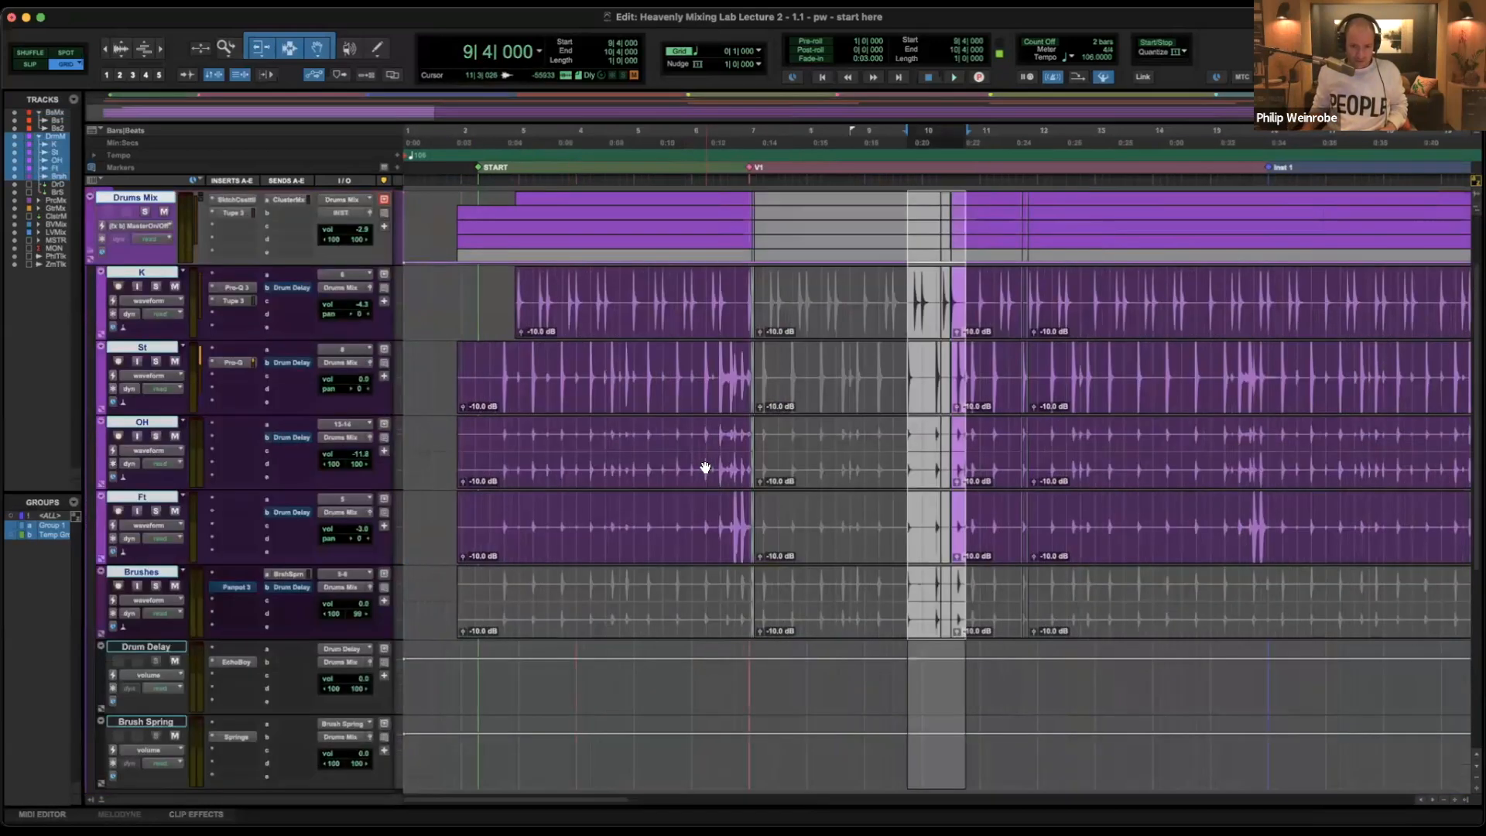
# Select the Ft track's fill from 6|3|000 to 7|1|000 and display that track's pan automation.
pyautogui.moveTo(566, 506); pyautogui.dragTo(629, 509)
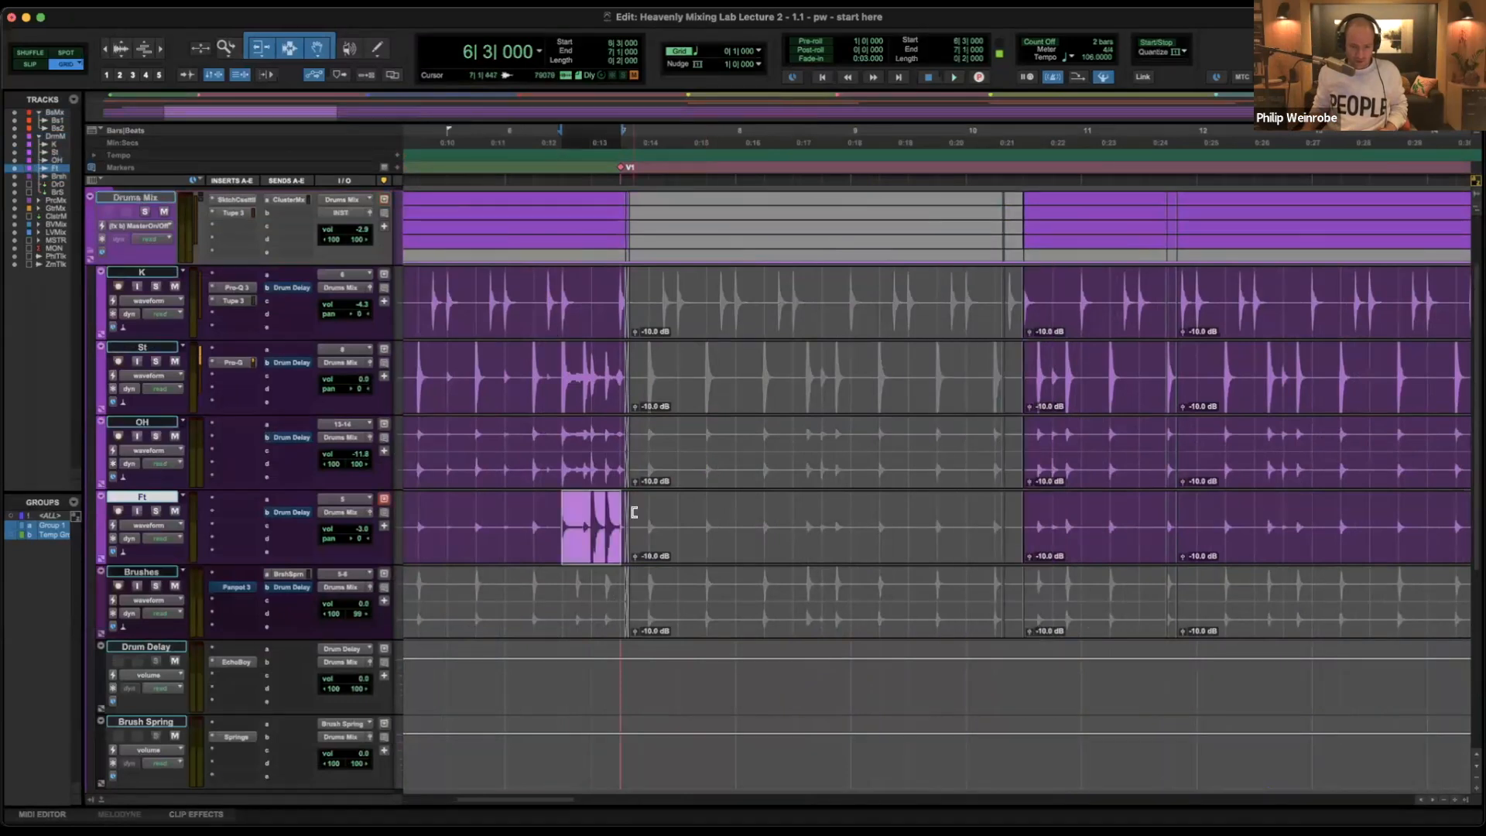
pyautogui.press('t')
pyautogui.press('t')
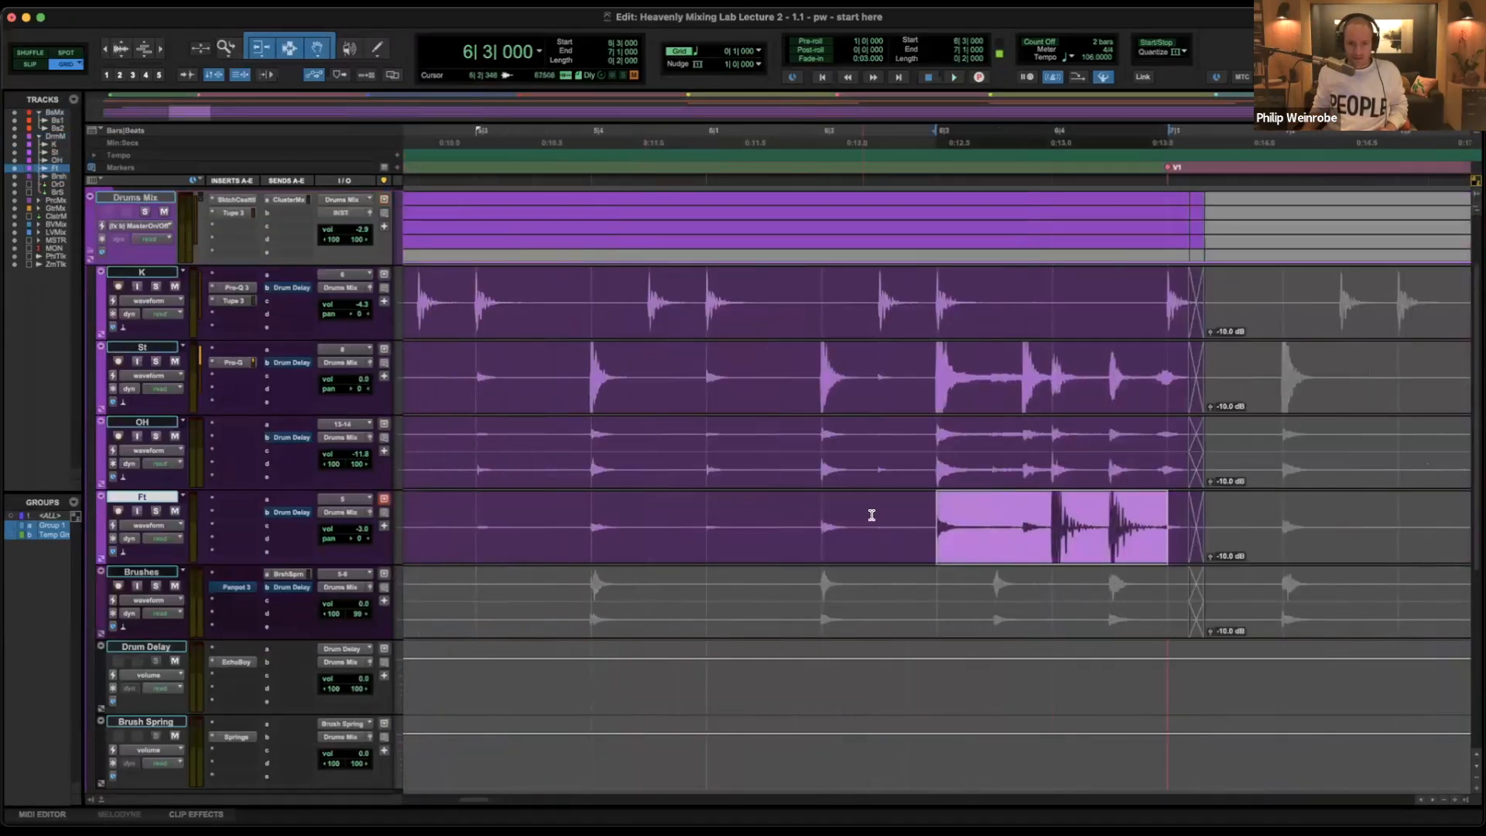
pyautogui.keyDown('ctrl'); pyautogui.keyDown('super'); pyautogui.click(357, 539); pyautogui.keyUp('super'); pyautogui.keyUp('ctrl')
pyautogui.hscroll(1, 728, 521)
pyautogui.hscroll(1, 727, 521)
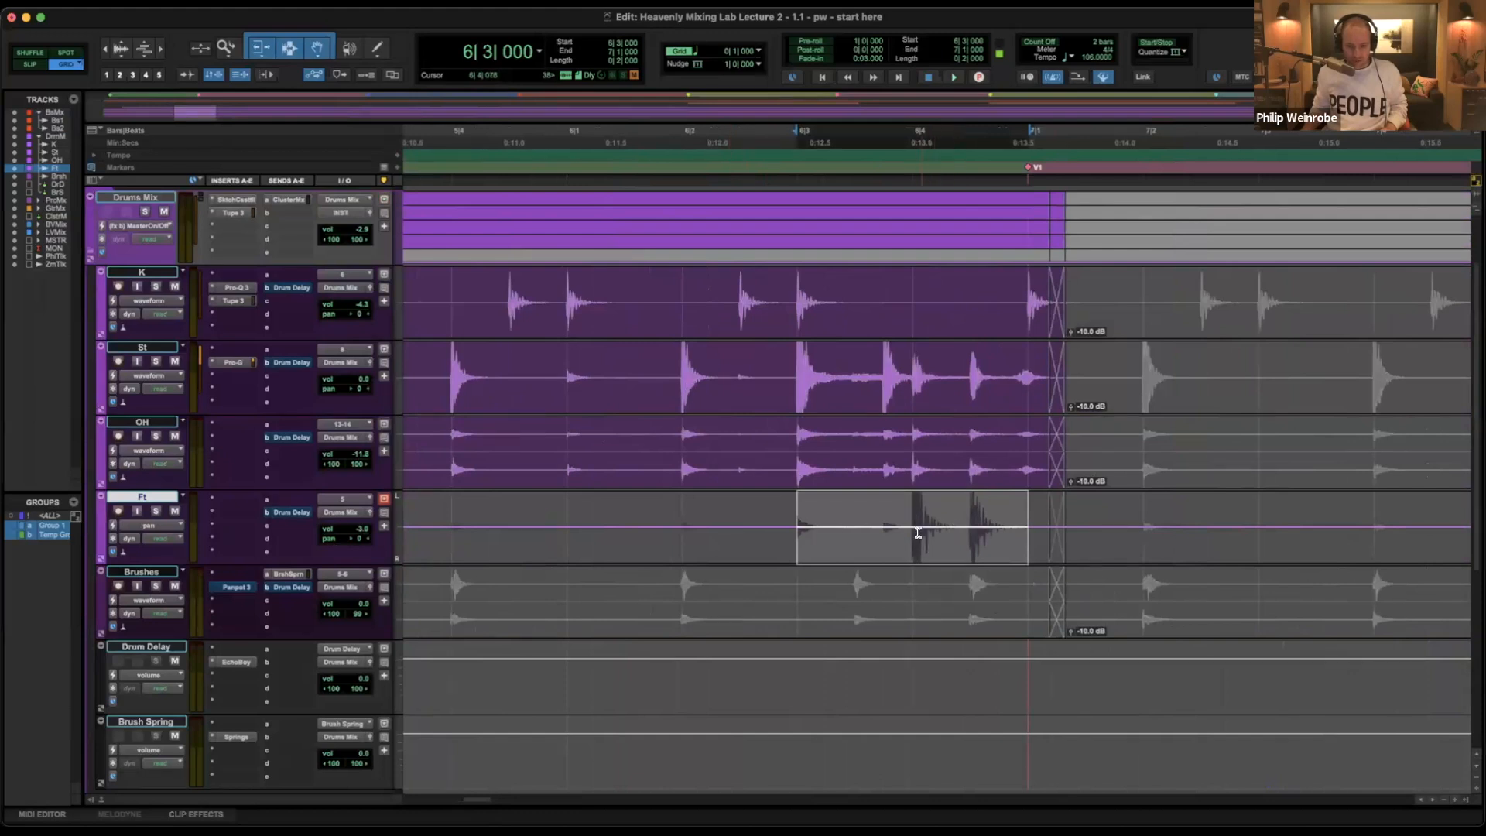
# Add pan breakpoints around the two Ft fill hits and move the first hit's pan to the 100 extreme at the lane's top.
pyautogui.click(879, 527)
pyautogui.click(906, 528)
pyautogui.click(959, 527)
pyautogui.click(1018, 527)
pyautogui.moveTo(907, 528); pyautogui.dragTo(959, 492)
pyautogui.keyDown('super'); pyautogui.click(958, 525); pyautogui.keyUp('super')
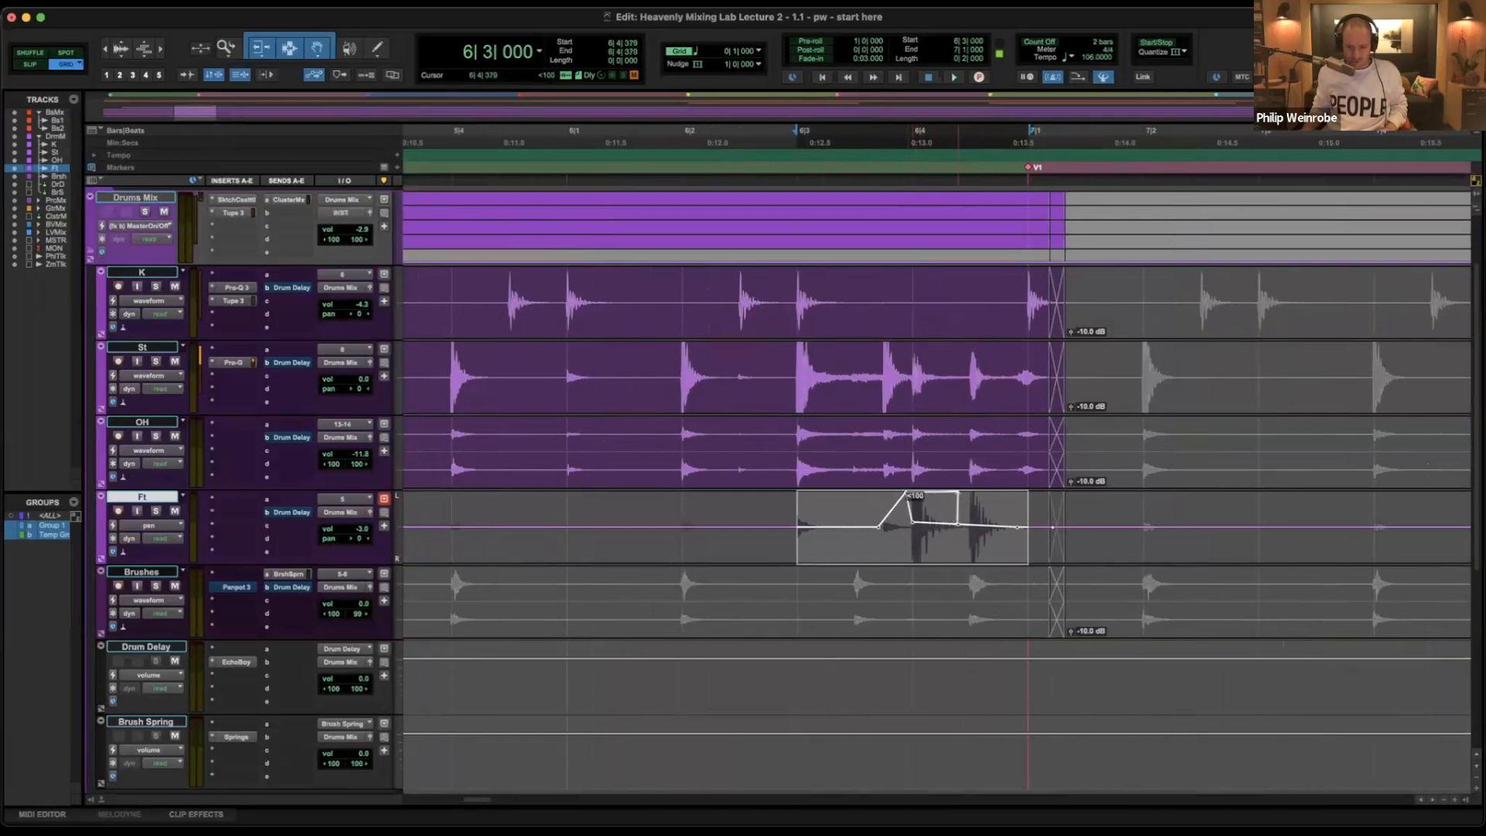
# In Slip mode, pan the second Ft hit to the opposite extreme and hold it there until just past the V1 marker.
pyautogui.press('F2')
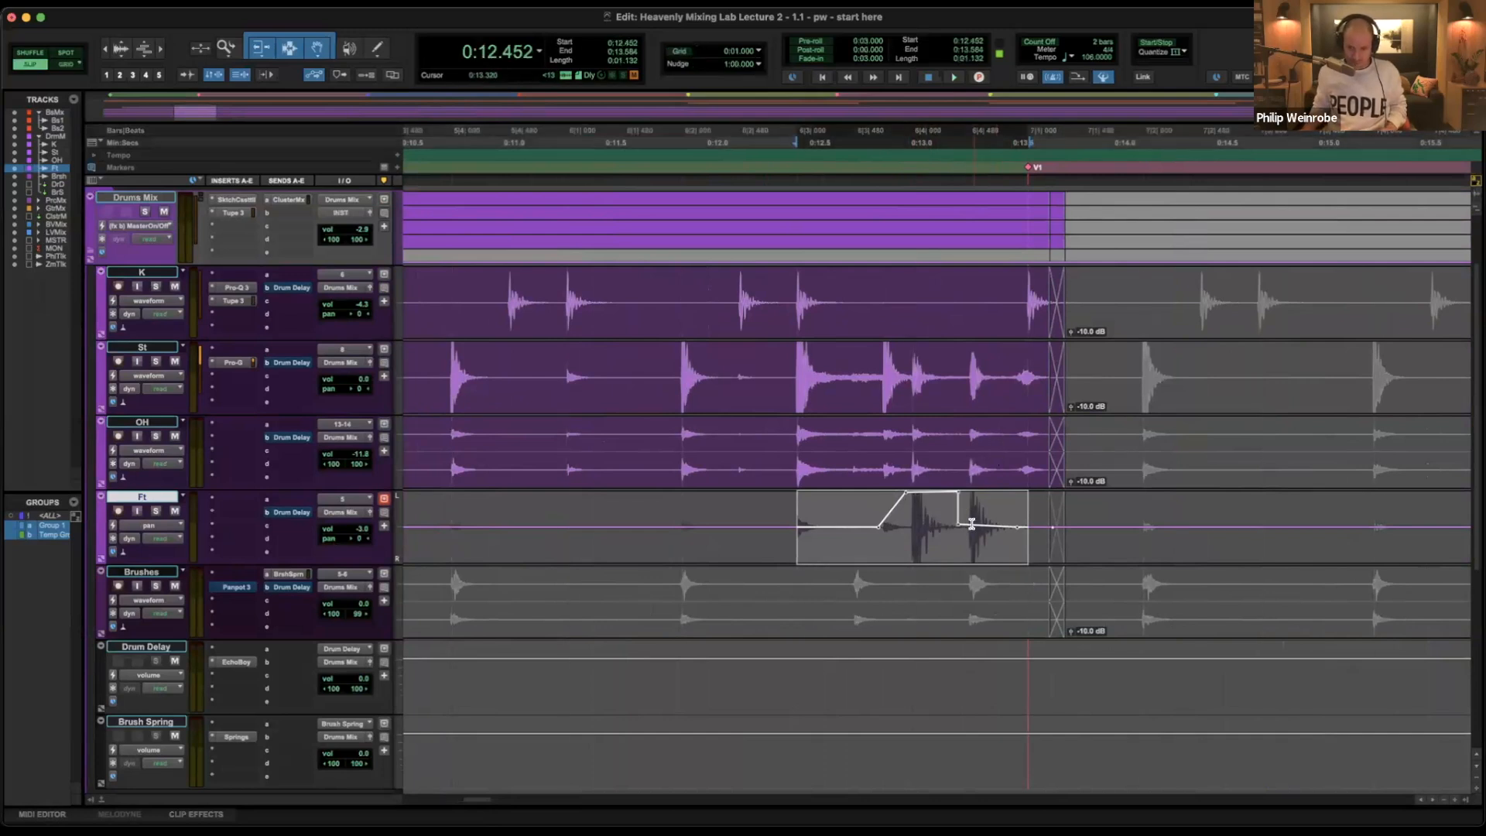
pyautogui.press('t')
pyautogui.press('t')
pyautogui.hscroll(6, 972, 525)
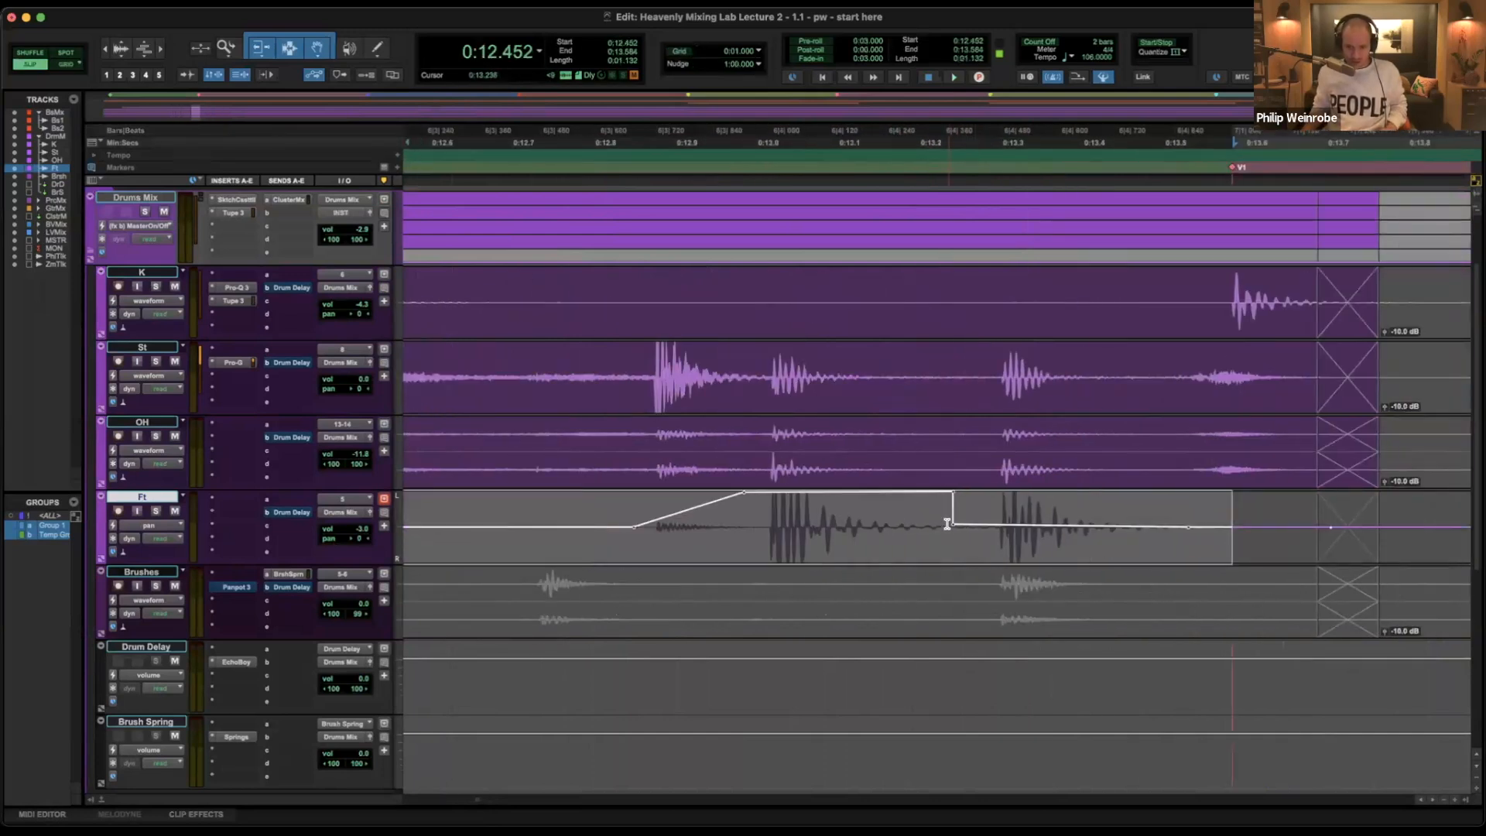
pyautogui.moveTo(954, 525); pyautogui.dragTo(998, 593)
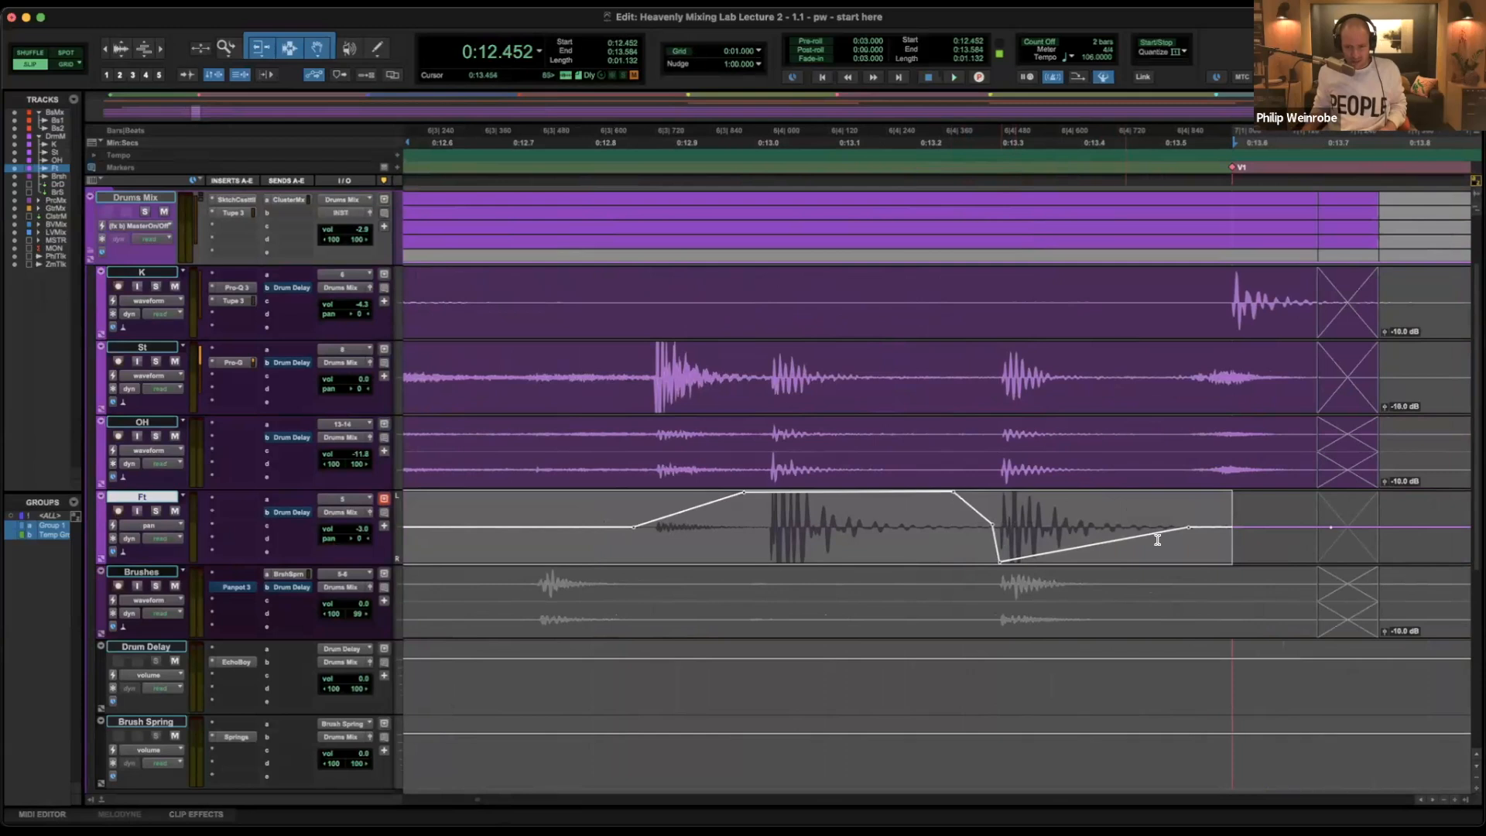
pyautogui.moveTo(1191, 531); pyautogui.dragTo(1303, 562)
pyautogui.press('r')
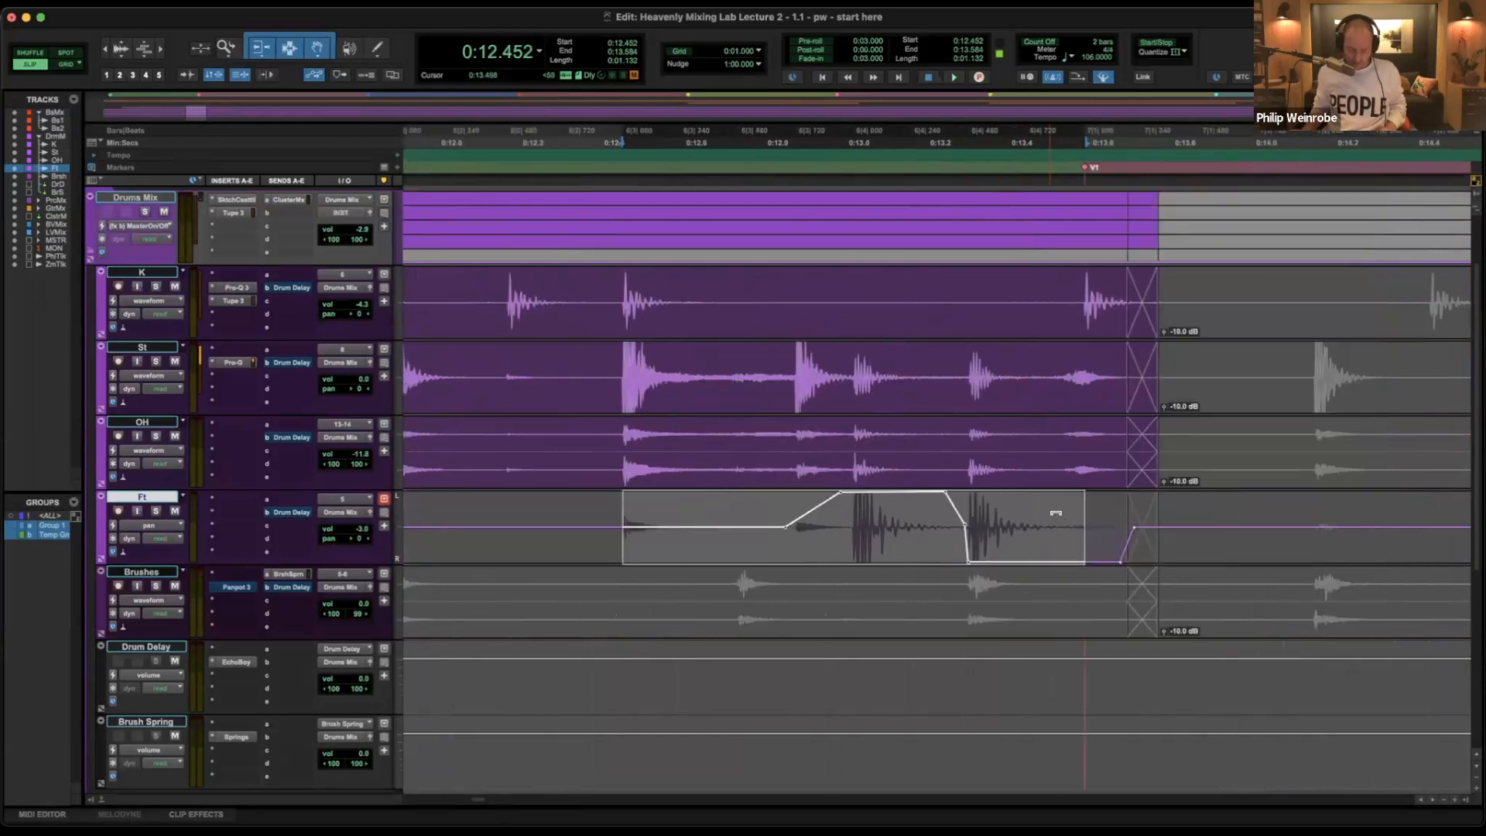
# Return the Ft track to waveform view, split its clip at 0:12.992, and raise the clip gain of the two hits.
pyautogui.press('-')
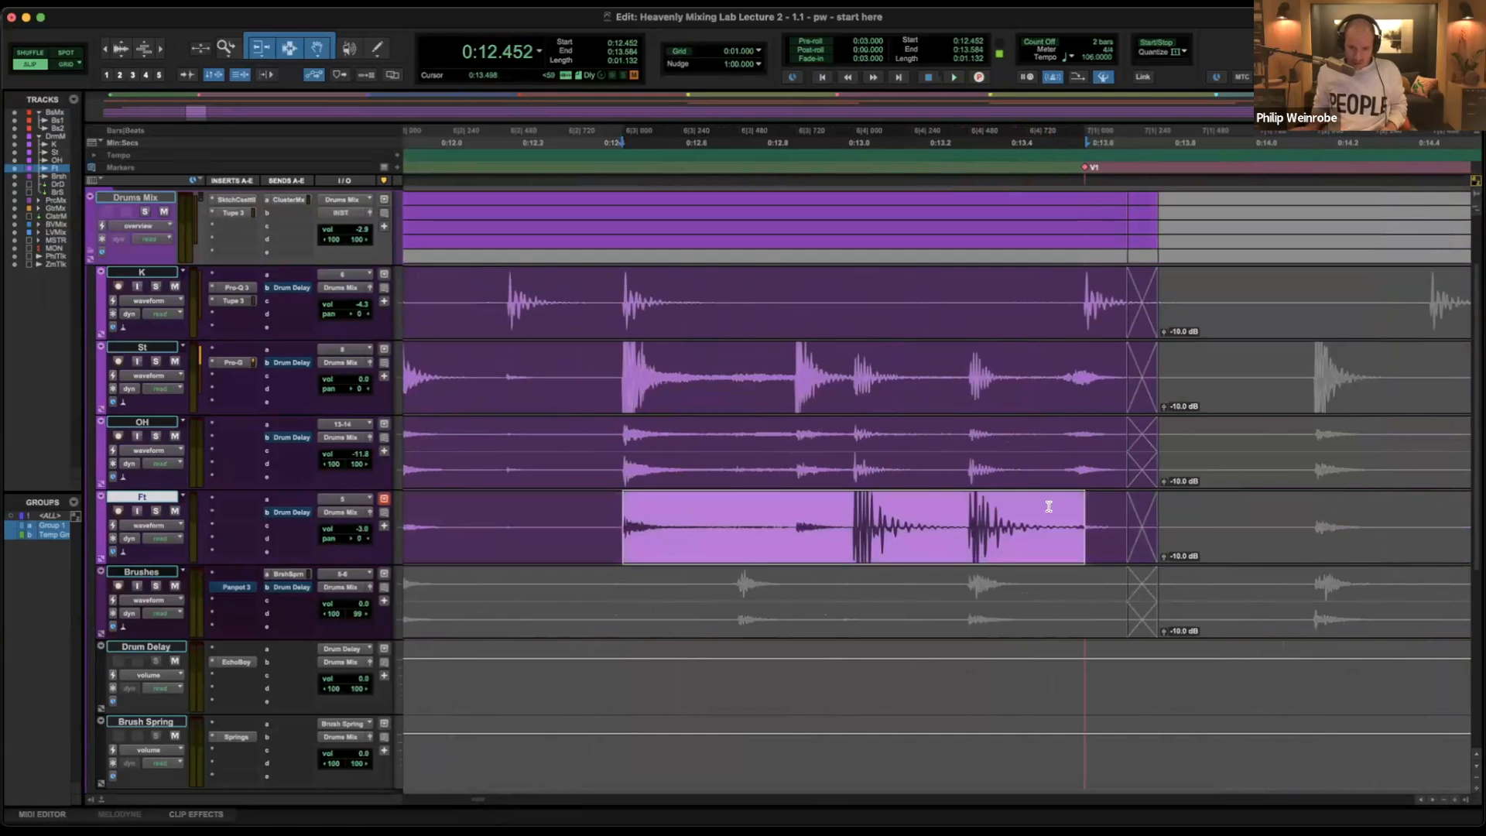
pyautogui.click(843, 522)
pyautogui.press('b')
pyautogui.doubleClick(931, 515)
pyautogui.hotkey('ctrl', 'shift', 'Up')
pyautogui.hotkey('ctrl', 'shift', 'Up')
pyautogui.hotkey('ctrl', 'shift', 'Up')
pyautogui.hotkey('ctrl', 'shift', 'Up')
pyautogui.hotkey('ctrl', 'shift', 'Up')
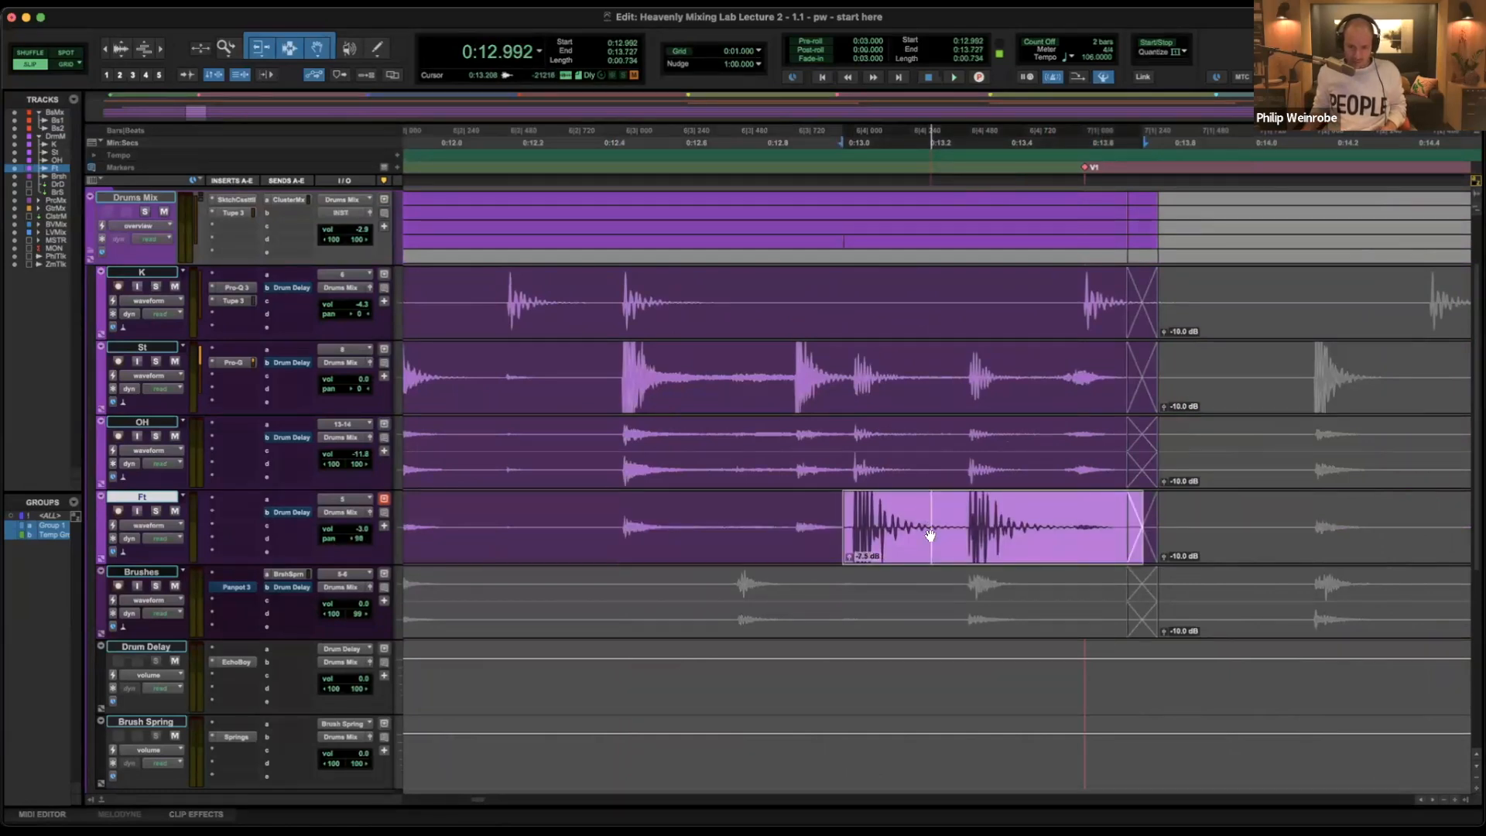
# Audition the drum fill leading into Inst 1, playing from 0:33.118 and again from 0:30.007.
pyautogui.press('r')
pyautogui.press('r')
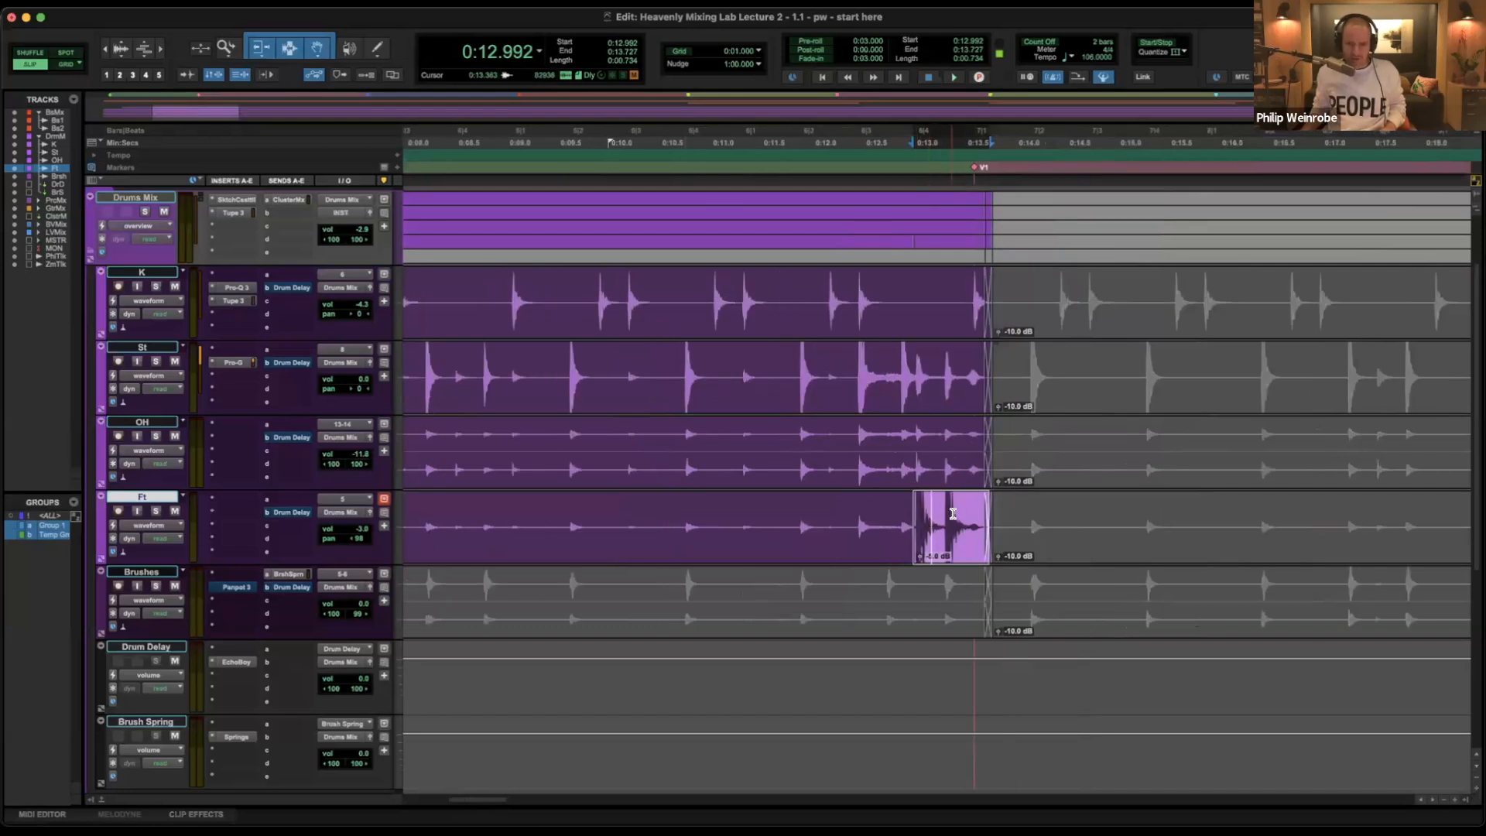
pyautogui.hscroll(1, 953, 514)
pyautogui.press('r')
pyautogui.press('r')
pyautogui.hscroll(1, 953, 513)
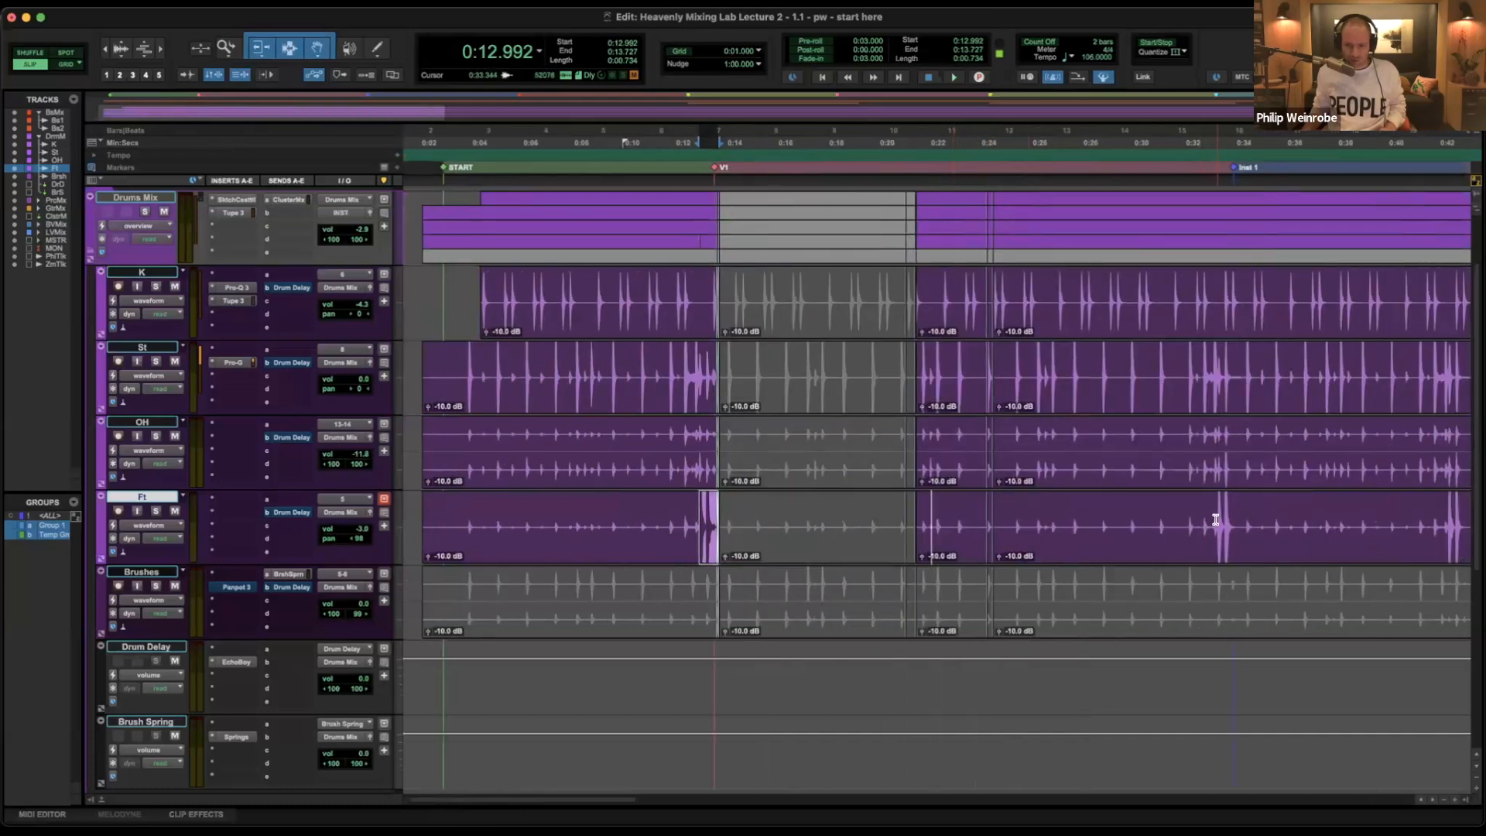
pyautogui.click(1214, 523)
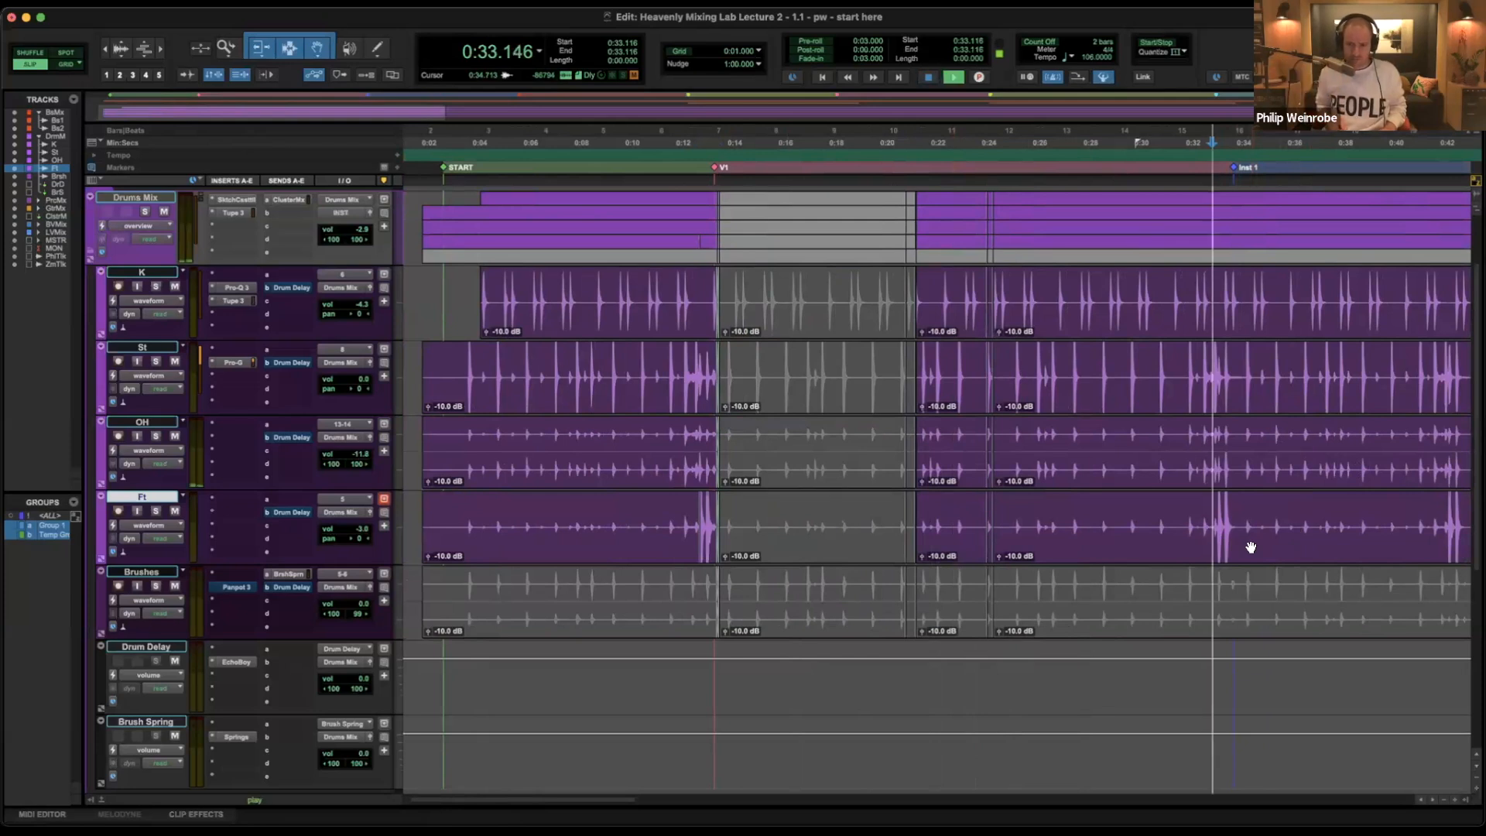
pyautogui.click(1132, 513)
pyautogui.press('space')
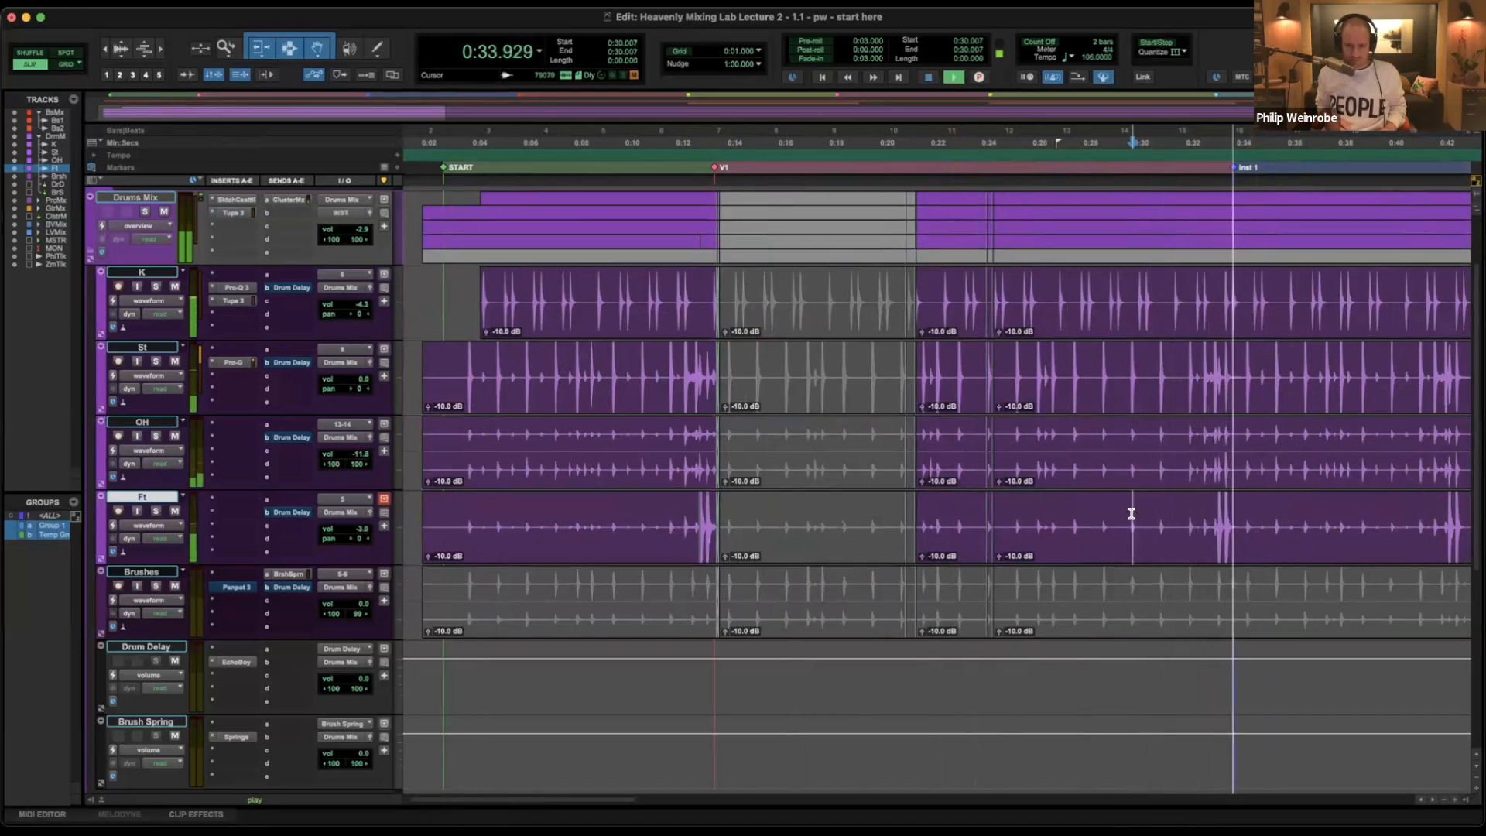
# Stop playback and audition the floor-tom fill leading into V1, starting from 0:11.751.
pyautogui.press('space')
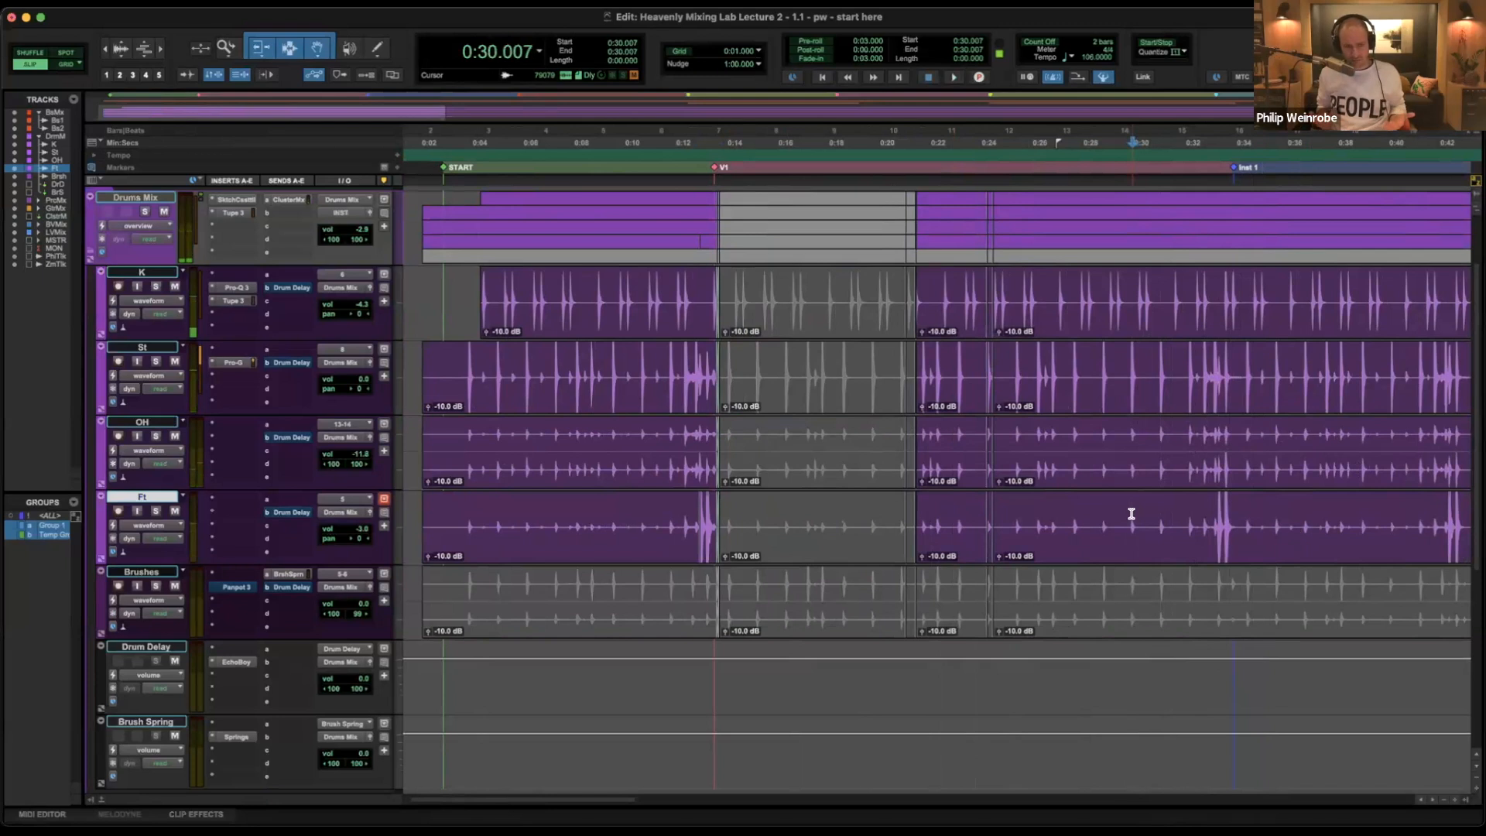
pyautogui.click(681, 515)
pyautogui.click(667, 515)
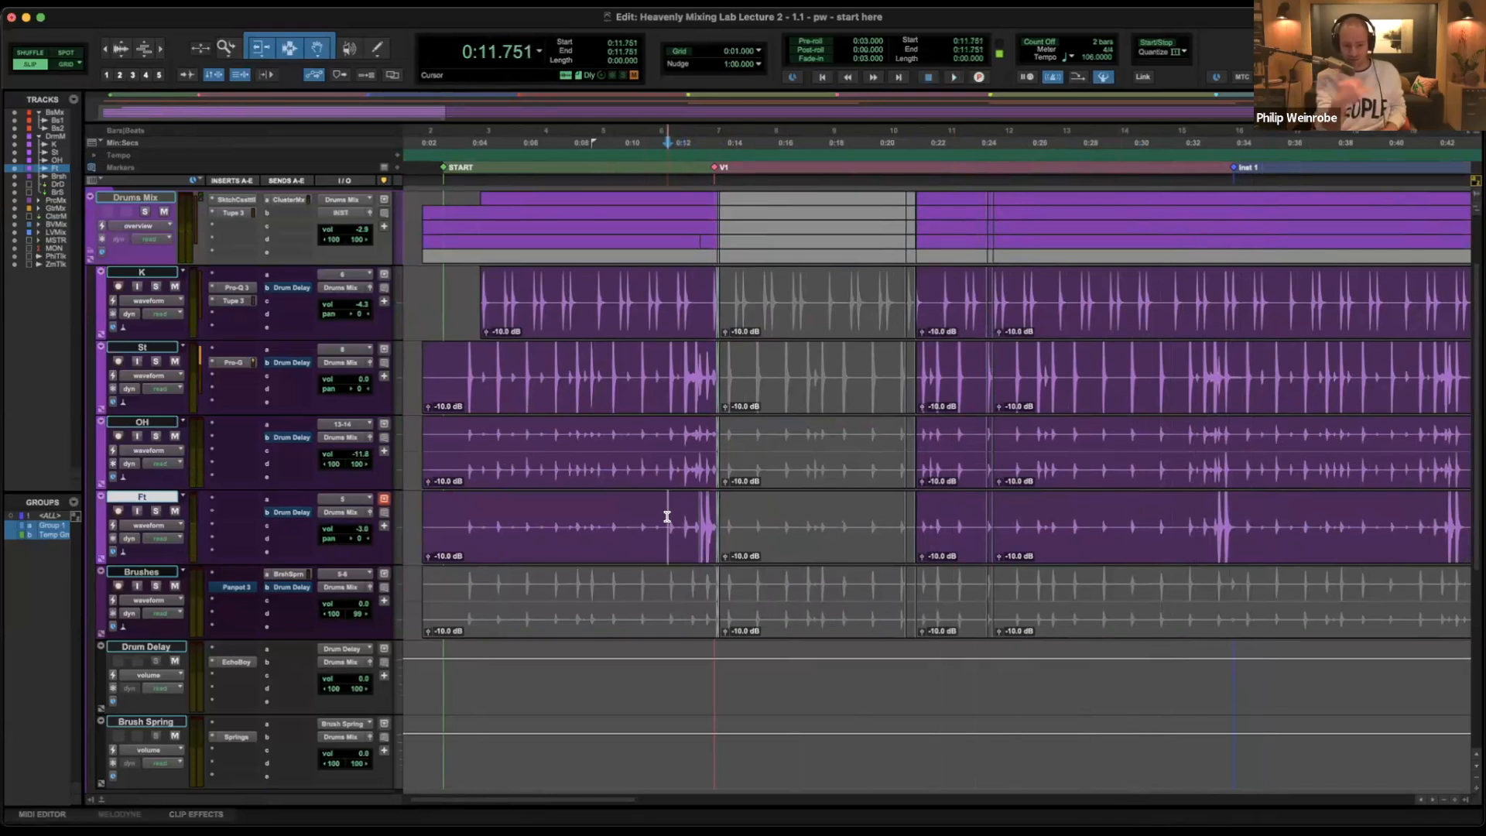
pyautogui.press('space')
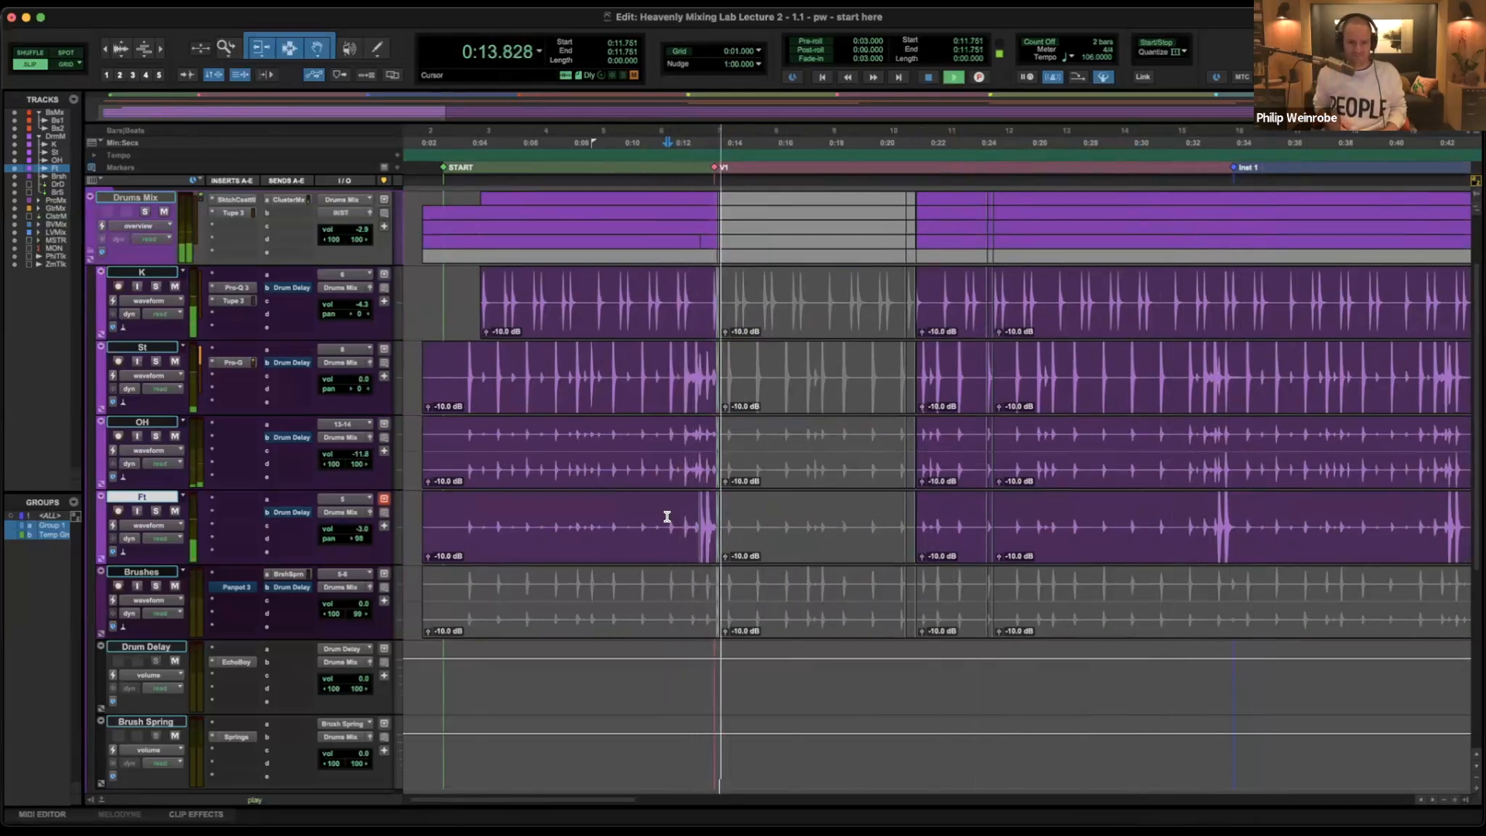
pyautogui.press('space')
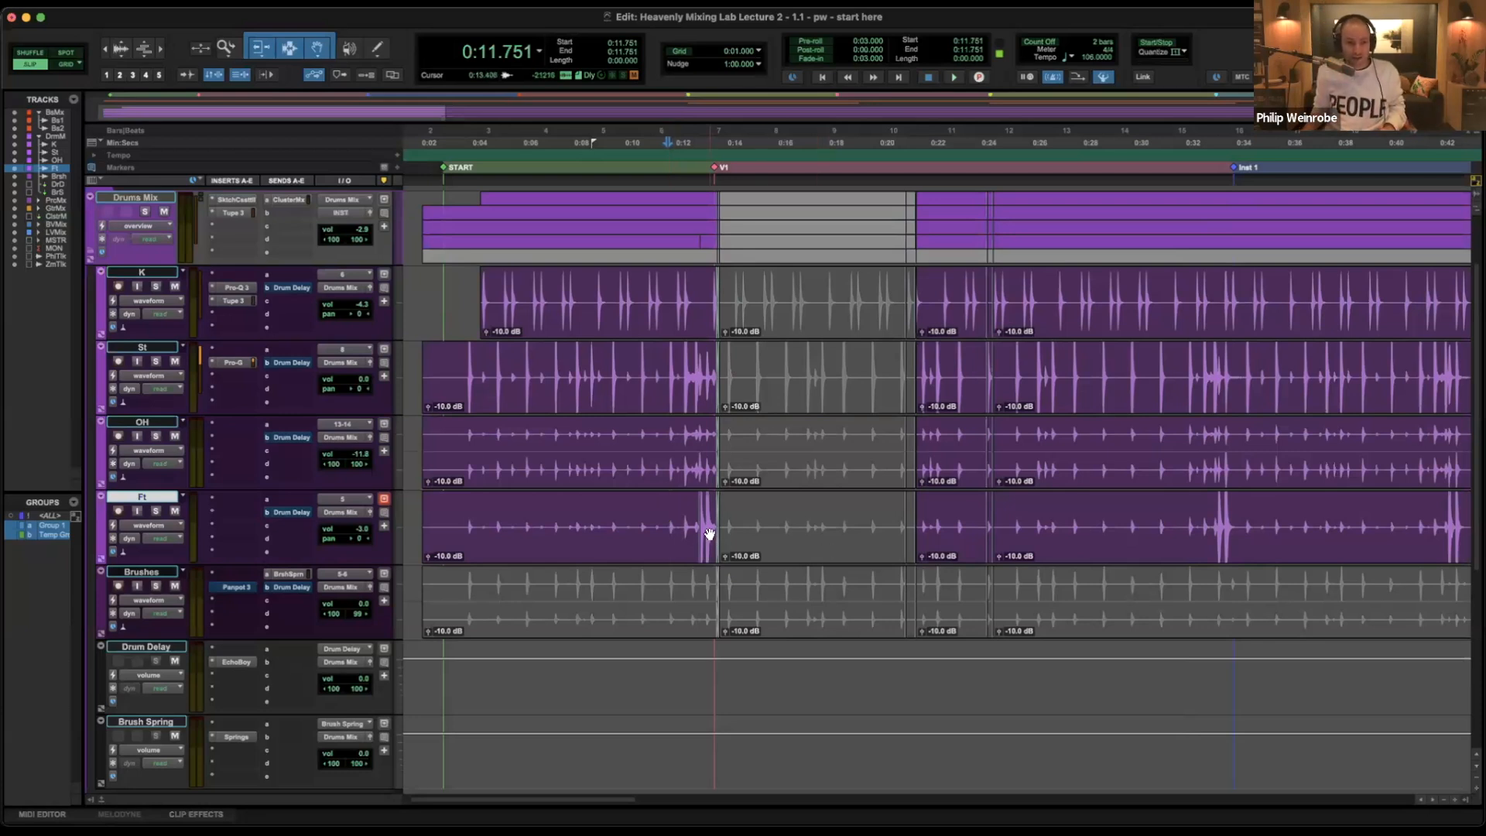
# Copy all automation from the louder Ft fill clip at 0:12.992, just before V1.
pyautogui.press('t')
pyautogui.press('t')
pyautogui.hscroll(5, 710, 534)
pyautogui.click(786, 534)
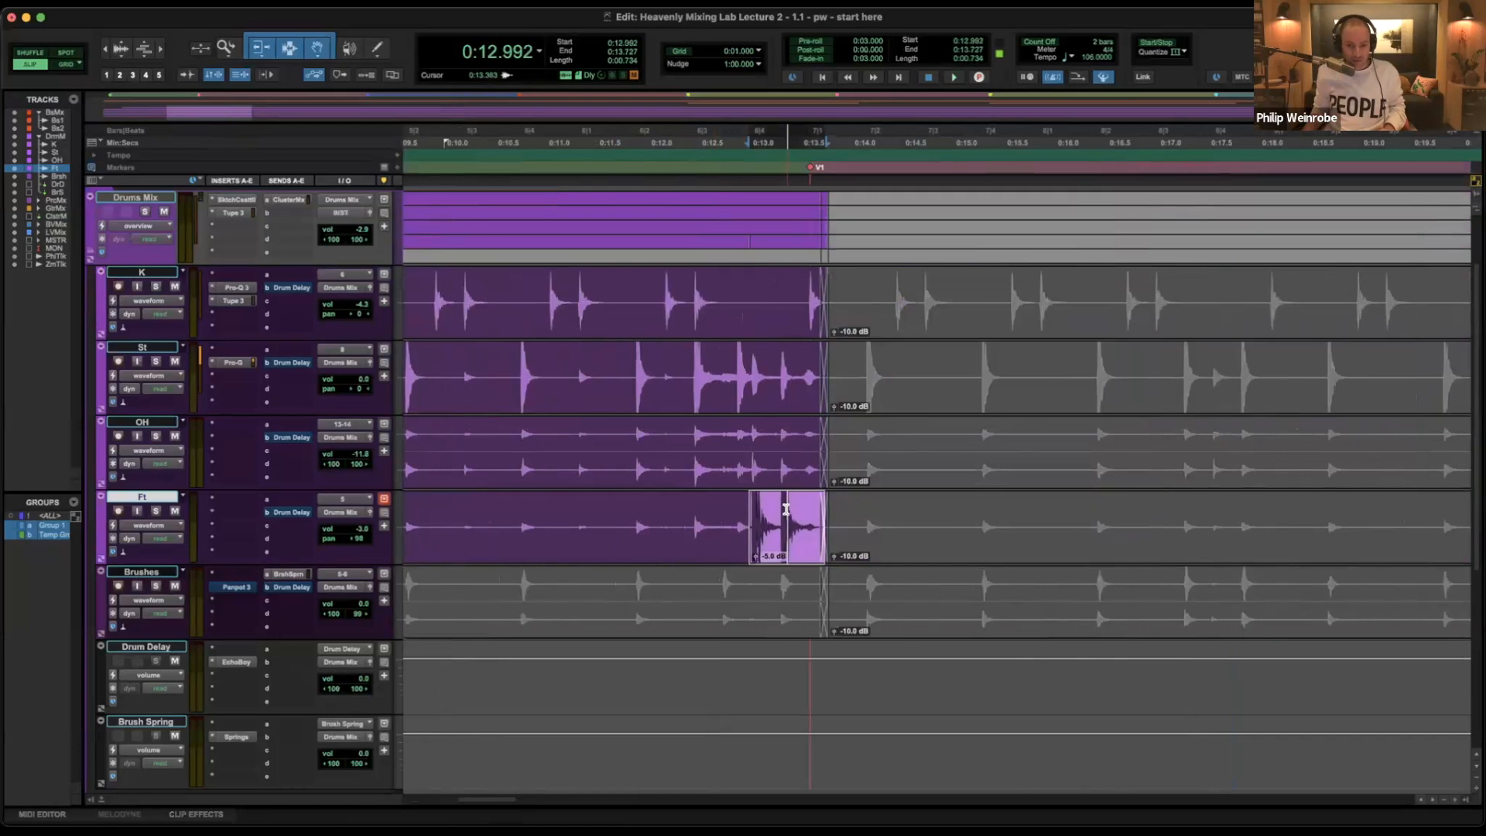
pyautogui.press('t')
pyautogui.click(133, 3)
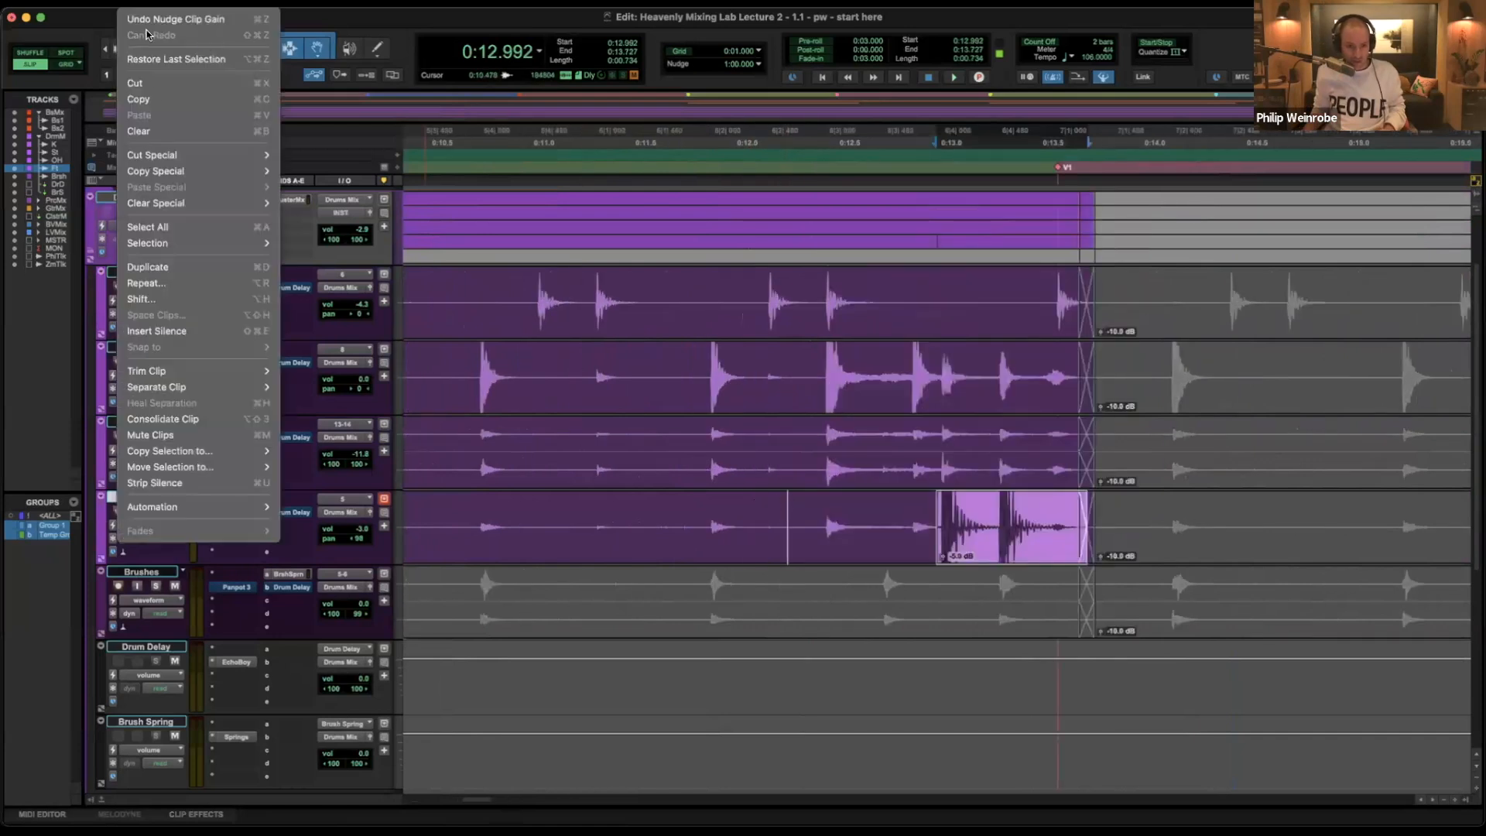
pyautogui.moveTo(174, 170)
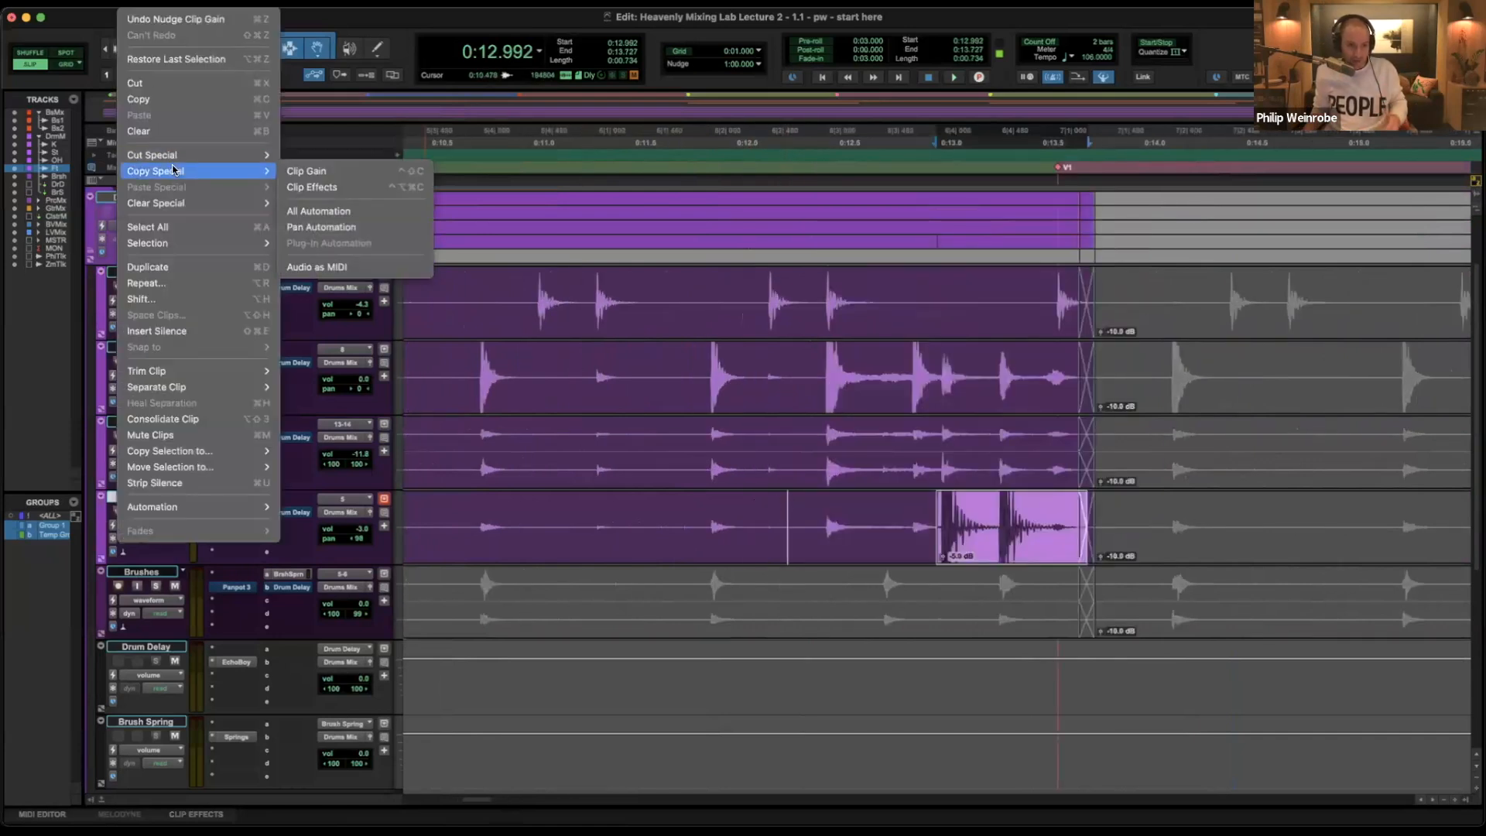
pyautogui.click(367, 211)
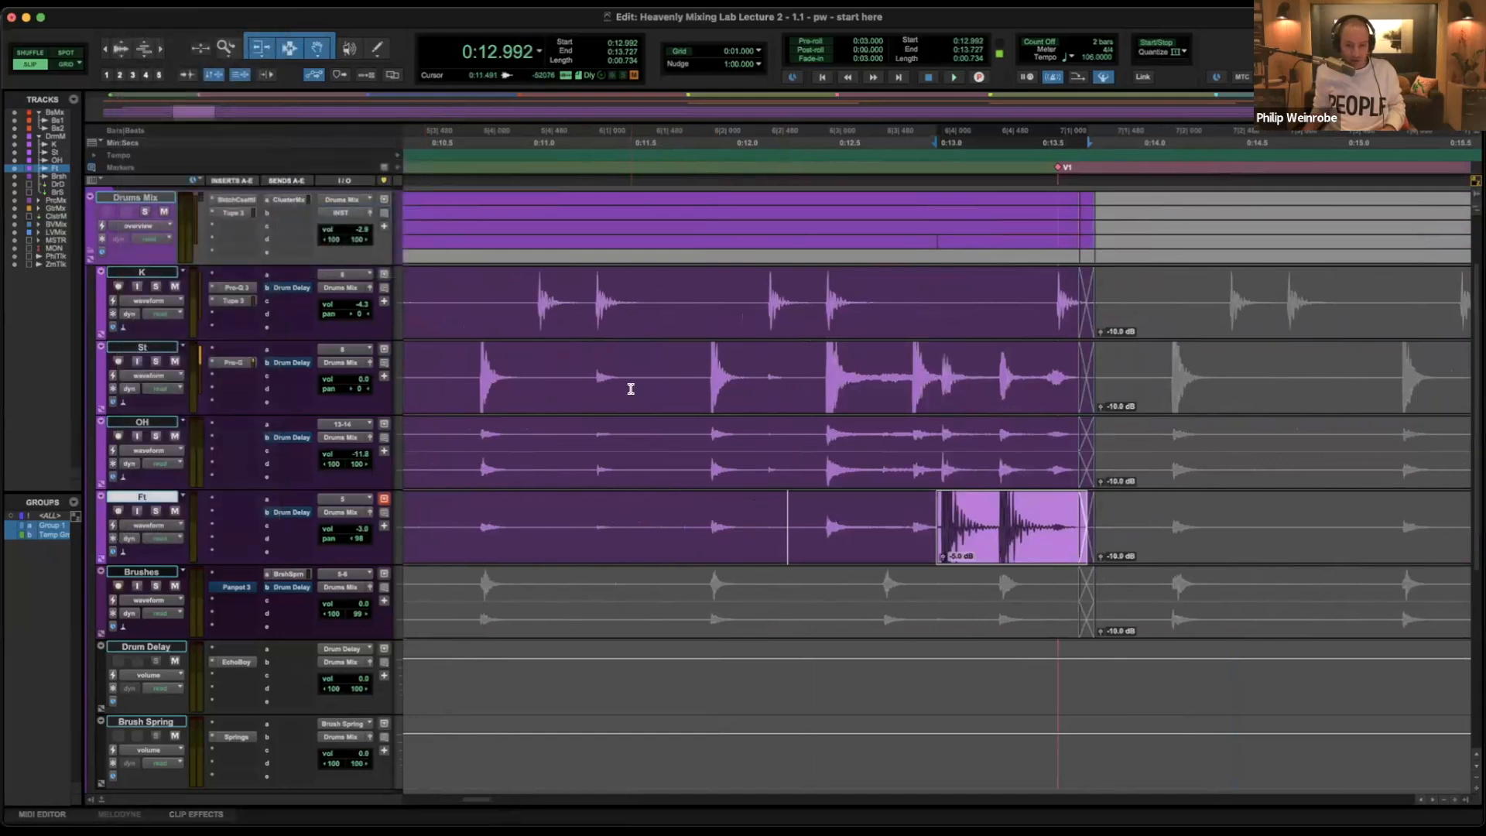
# Paste the copied automation onto the Ft fill at 0:33.374 before Inst 1, and separate that fill with its clip gain at -5.0 dB.
pyautogui.hscroll(15, 631, 390)
pyautogui.press('r')
pyautogui.hscroll(3, 759, 432)
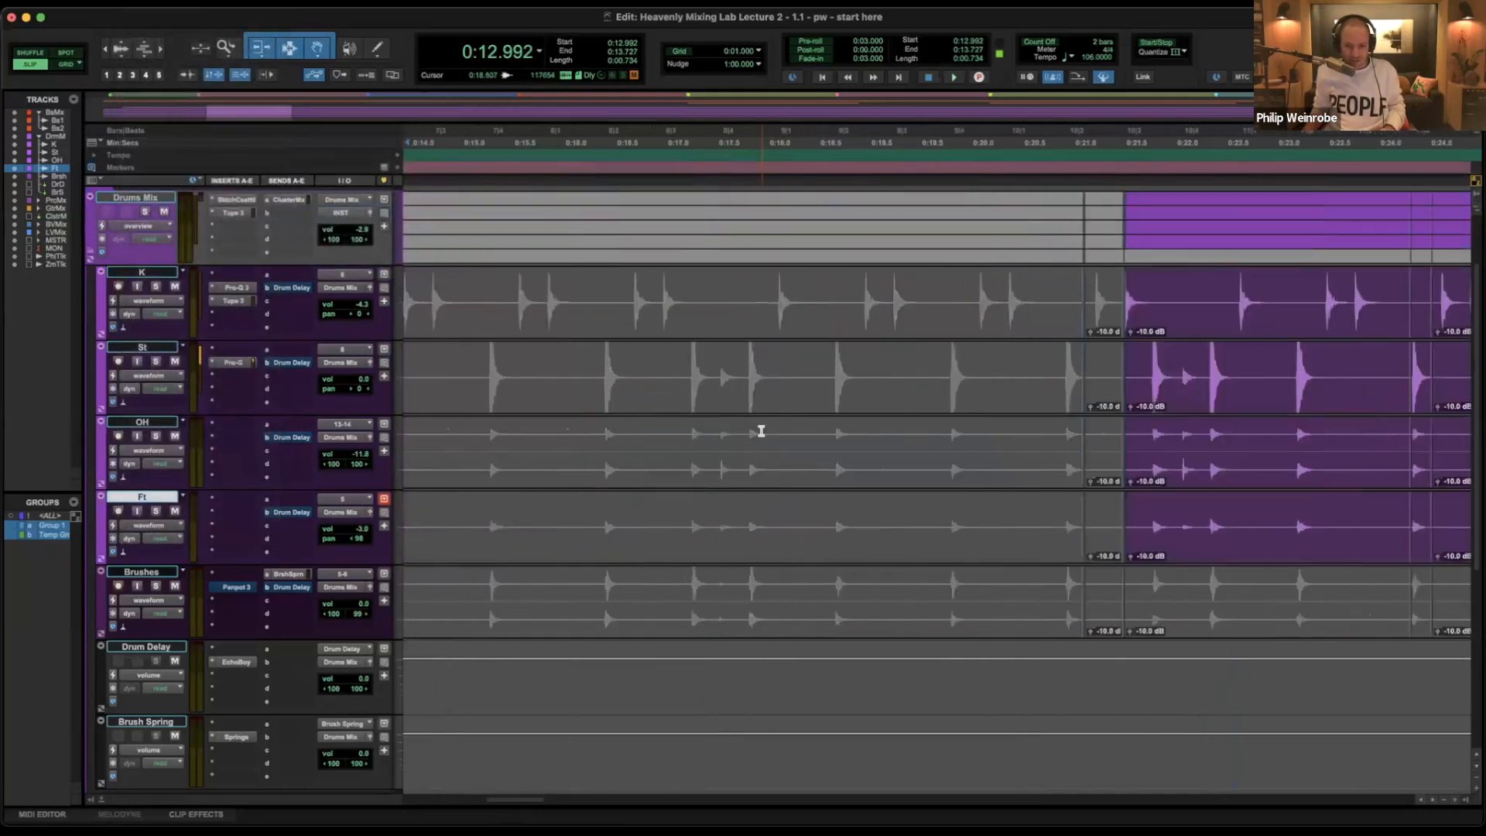
pyautogui.press('r')
pyautogui.hscroll(5, 762, 432)
pyautogui.hscroll(3, 761, 431)
pyautogui.click(1135, 519)
pyautogui.press('t')
pyautogui.press('t')
pyautogui.press('t')
pyautogui.click(949, 523)
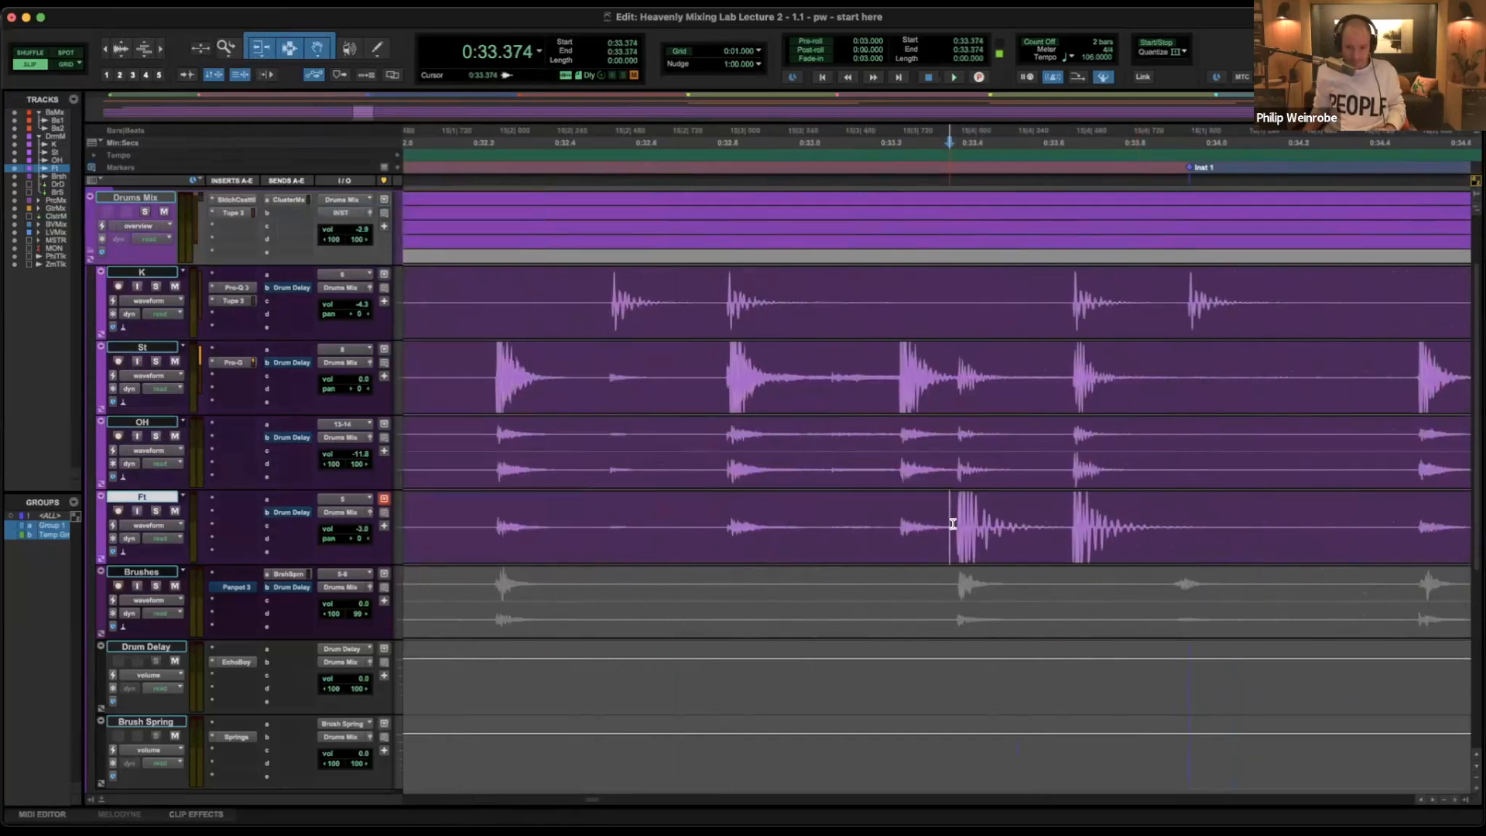
pyautogui.press('super+v')
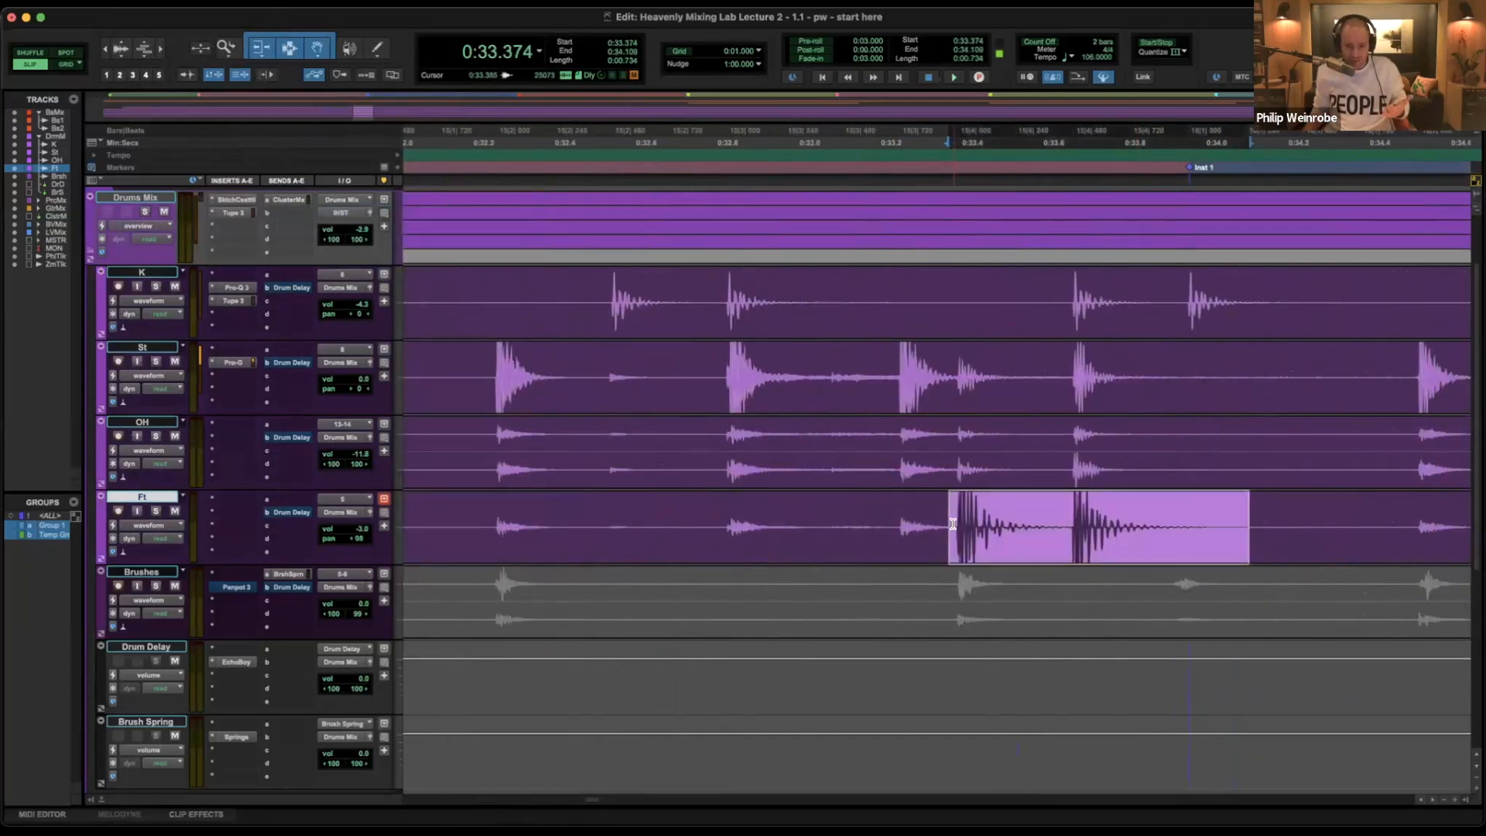
pyautogui.press('b')
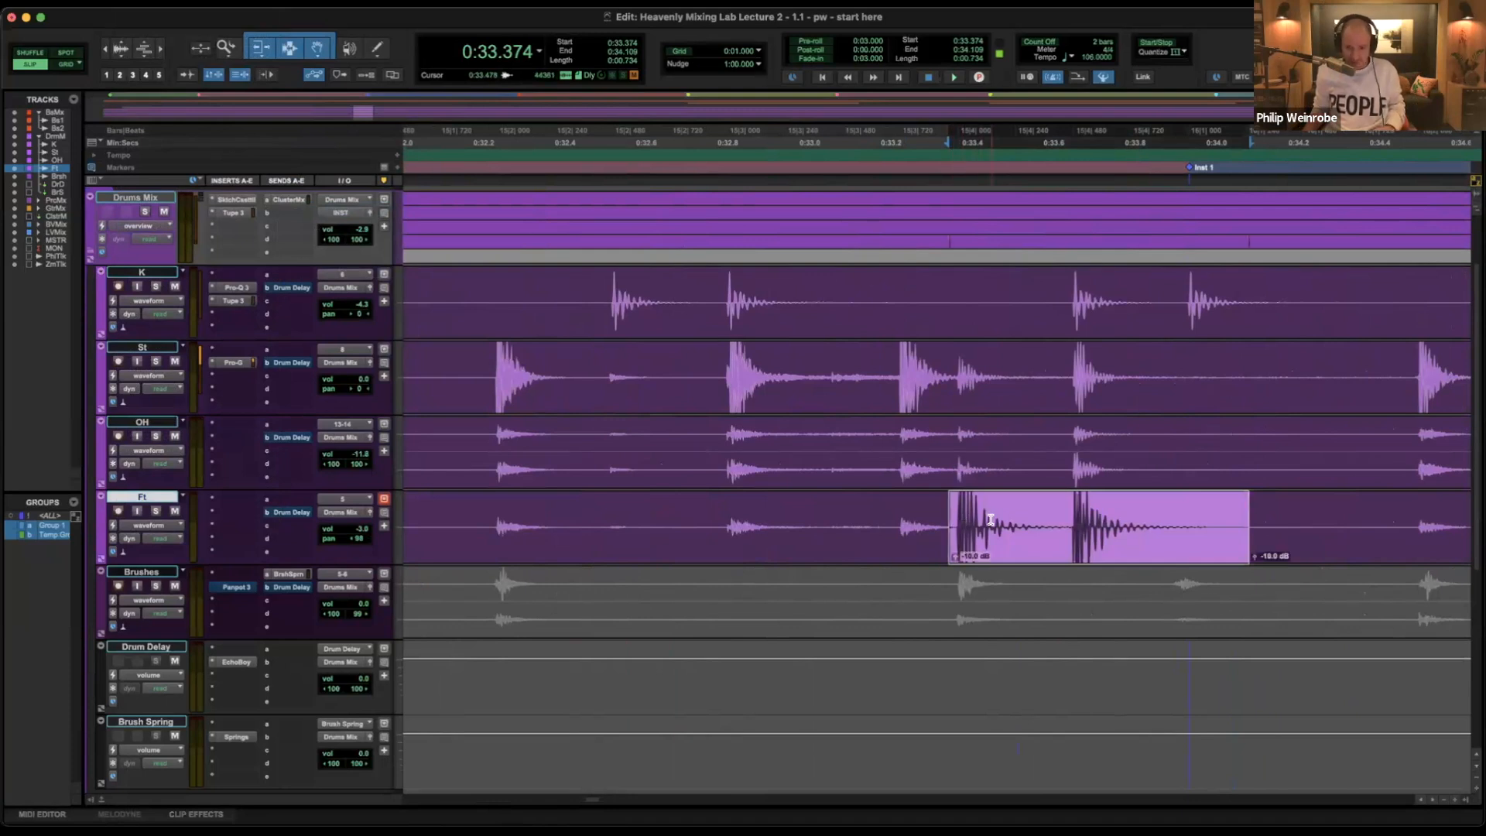
pyautogui.scroll(9, 993, 518)
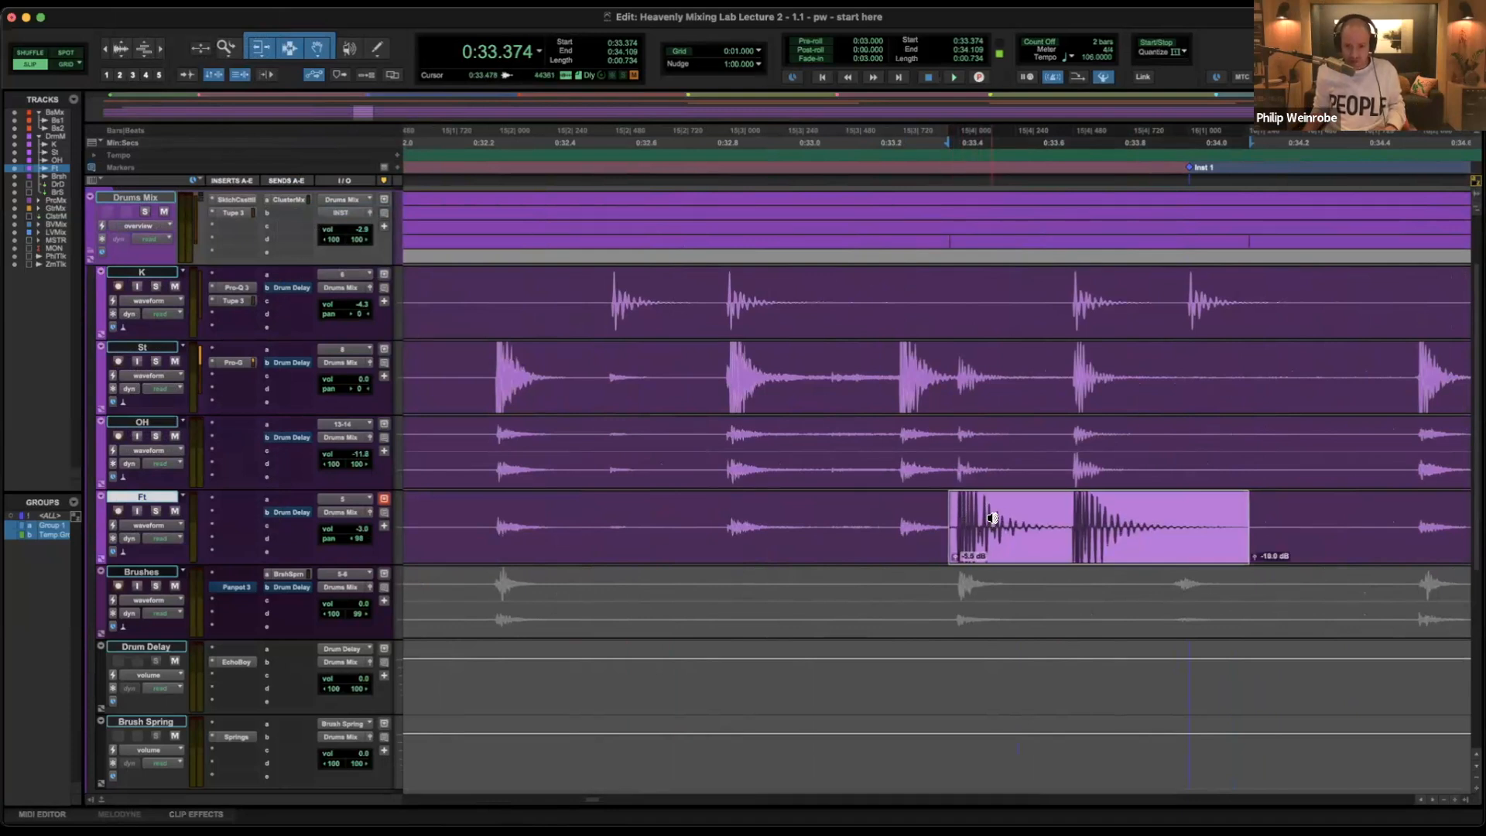
# Paste the fill automation on the Ft track at 0:42.440, and separate those two hits with their clip gain at -5.0 dB.
pyautogui.press('r')
pyautogui.press('r')
pyautogui.press('r')
pyautogui.hscroll(5, 991, 518)
pyautogui.click(1215, 514)
pyautogui.press('t')
pyautogui.press('t')
pyautogui.press('t')
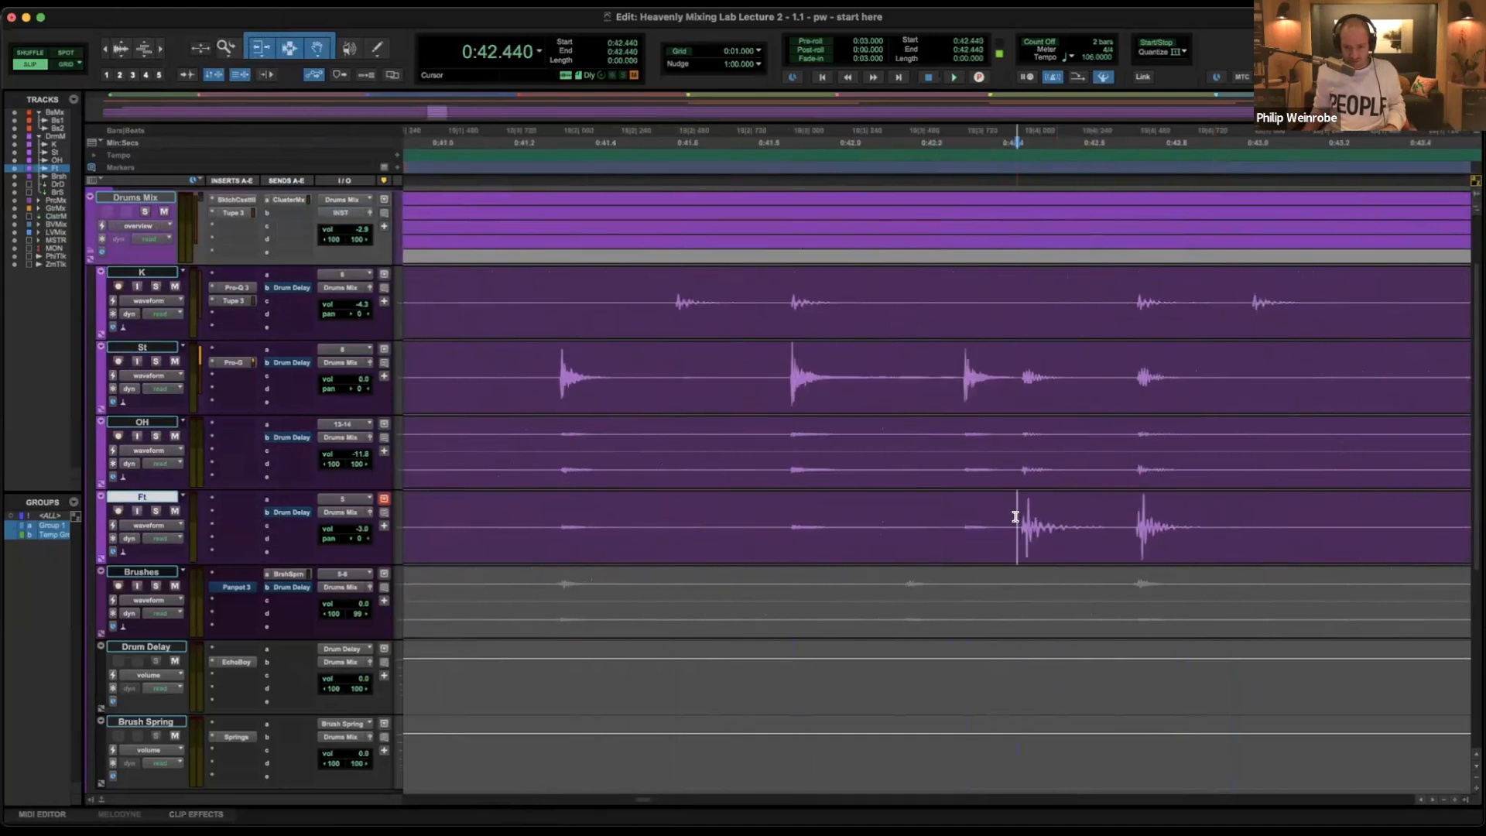
pyautogui.doubleClick(1016, 514)
pyautogui.press('b')
pyautogui.scroll(4, 1096, 519)
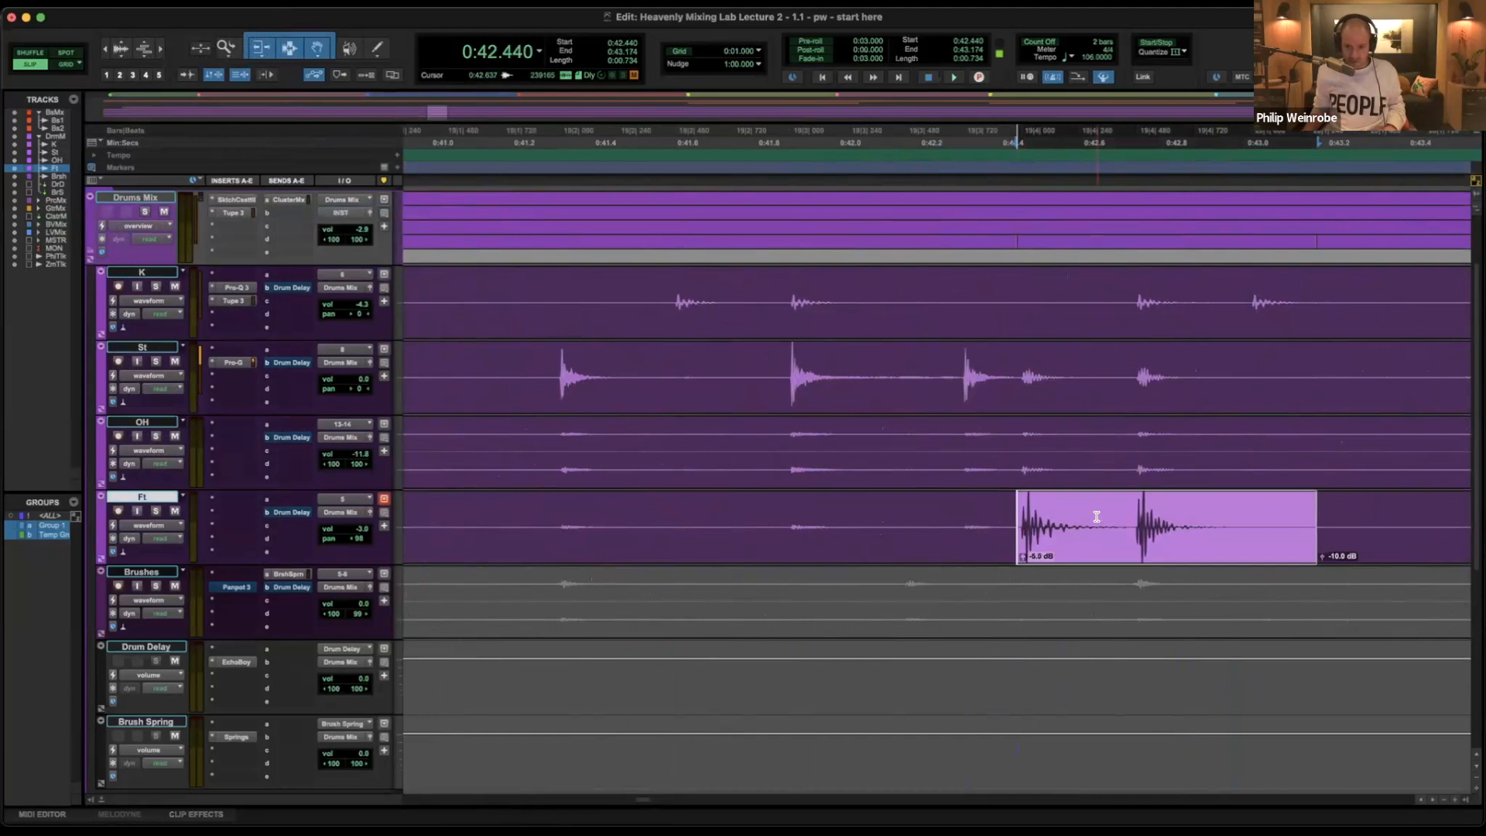
# Paste the copied automation onto the Ft fill at 0:51.491, just before V2.
pyautogui.press('r')
pyautogui.press('r')
pyautogui.press('r')
pyautogui.click(1235, 522)
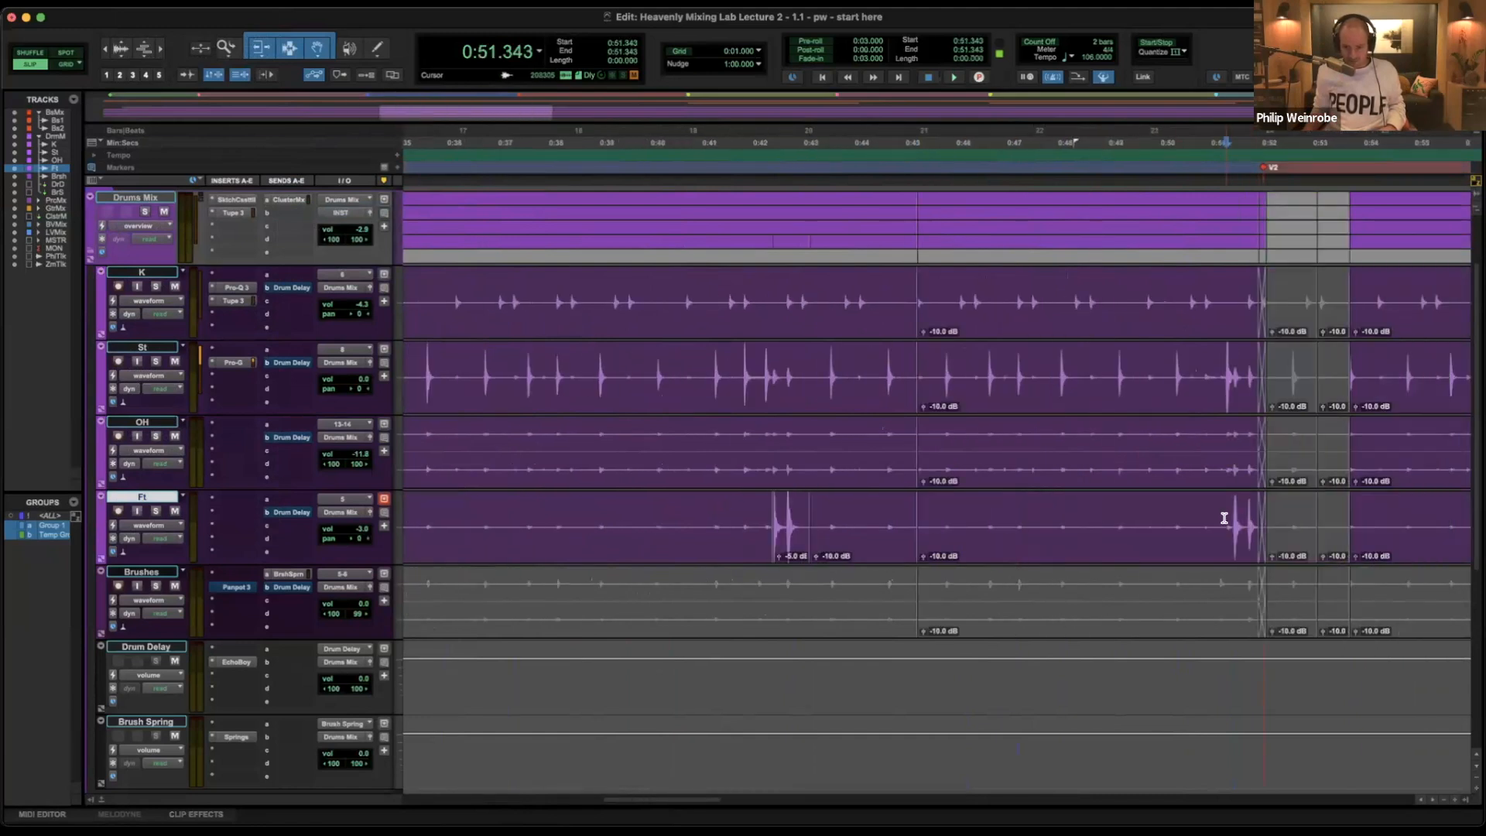
pyautogui.press('t')
pyautogui.press('t')
pyautogui.press('t')
pyautogui.click(996, 517)
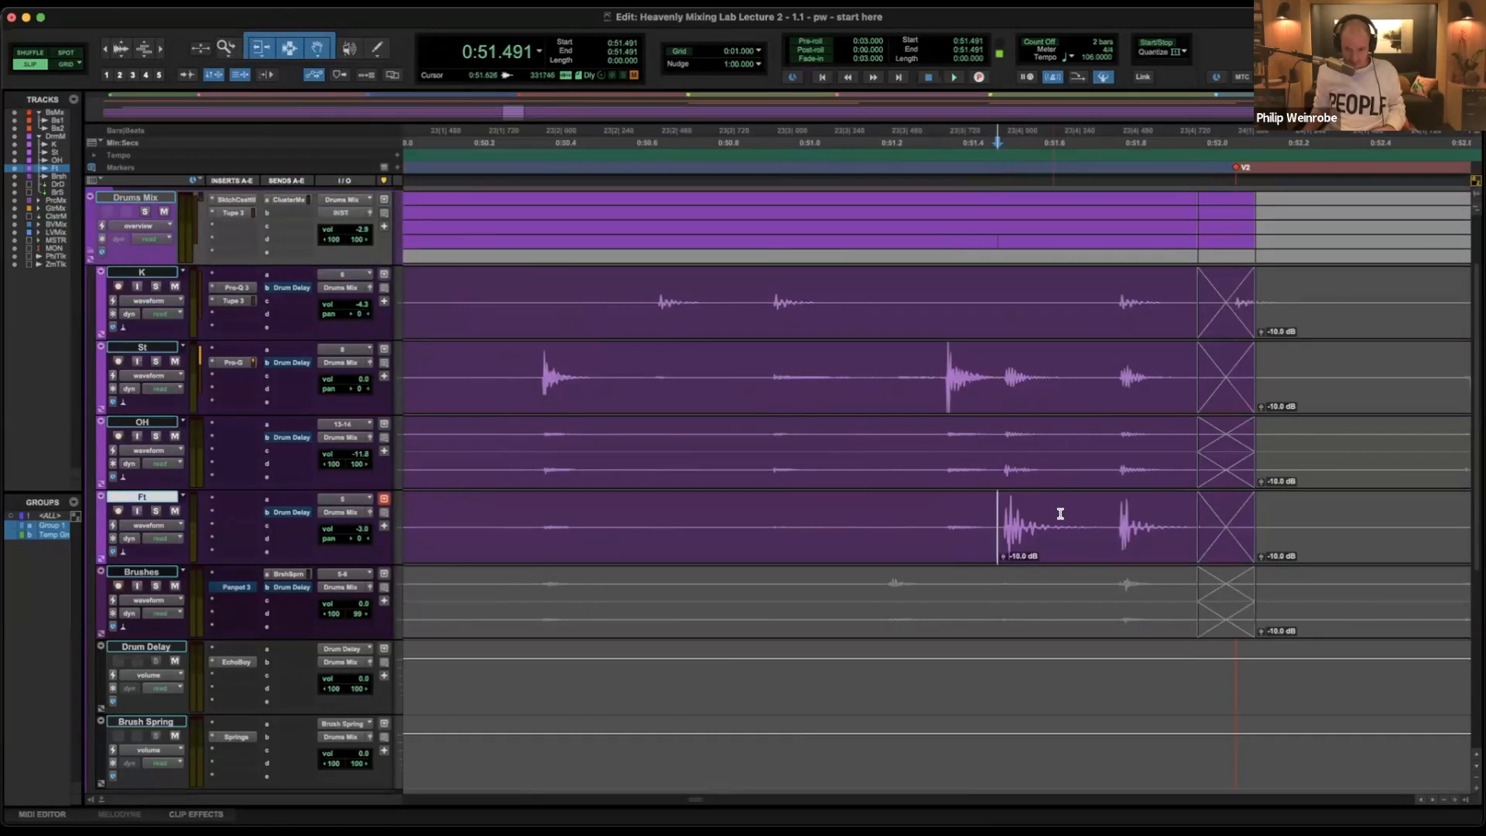
pyautogui.press('super+v')
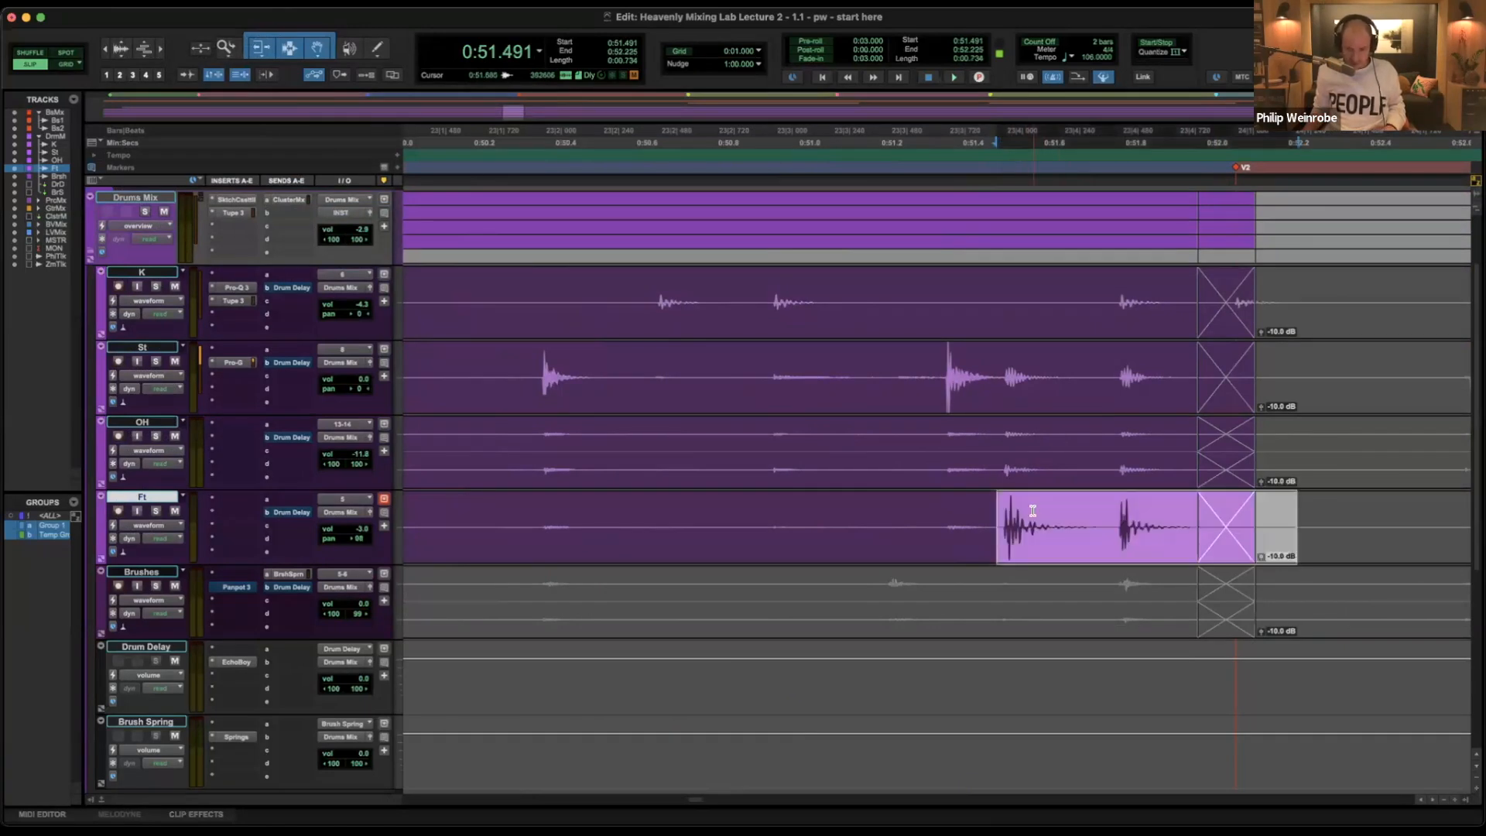
# Separate the Ft fill before V2 into its own clip and raise its clip gain to -4.0 dB.
pyautogui.hotkey('ctrl', 'shift', 'Up')
pyautogui.hotkey('ctrl', 'shift', 'Up')
pyautogui.hotkey('ctrl', 'shift', 'Up')
pyautogui.hotkey('ctrl', 'shift', 'Up')
pyautogui.hotkey('ctrl', 'shift', 'Up')
pyautogui.hotkey('ctrl', 'shift', 'Up')
pyautogui.hotkey('ctrl', 'shift', 'Up')
pyautogui.hotkey('ctrl', 'shift', 'Up')
pyautogui.hotkey('ctrl', 'shift', 'Up')
pyautogui.hotkey('ctrl', 'shift', 'Up')
pyautogui.hotkey('ctrl', 'shift', 'Up')
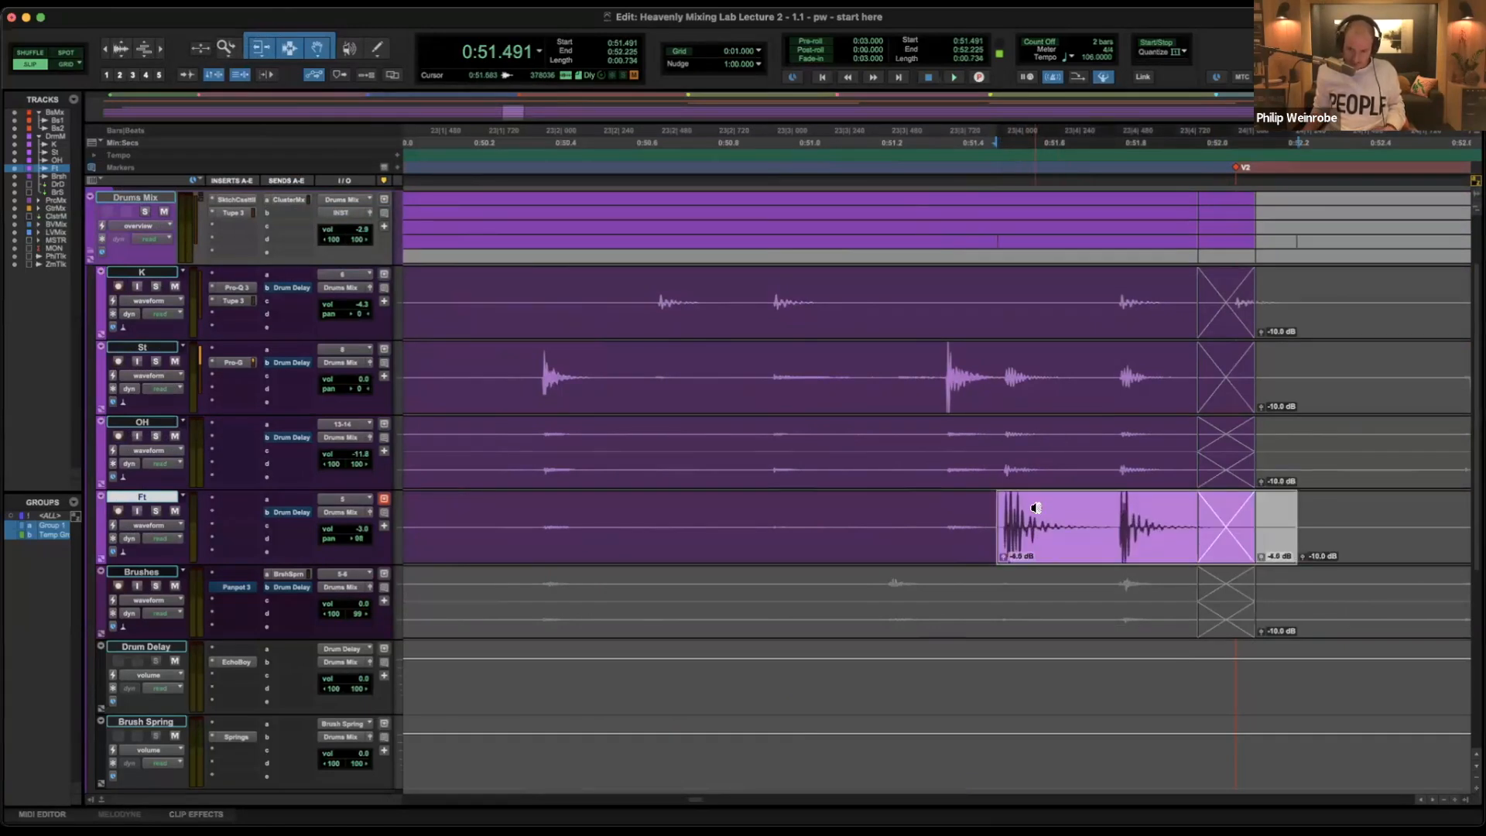
# Paste the fill automation on the Ft track at 1:11.855 before C1 and separate the two hits into their own clip.
pyautogui.press('r')
pyautogui.press('r')
pyautogui.press('r')
pyautogui.press('r')
pyautogui.hscroll(5, 1035, 511)
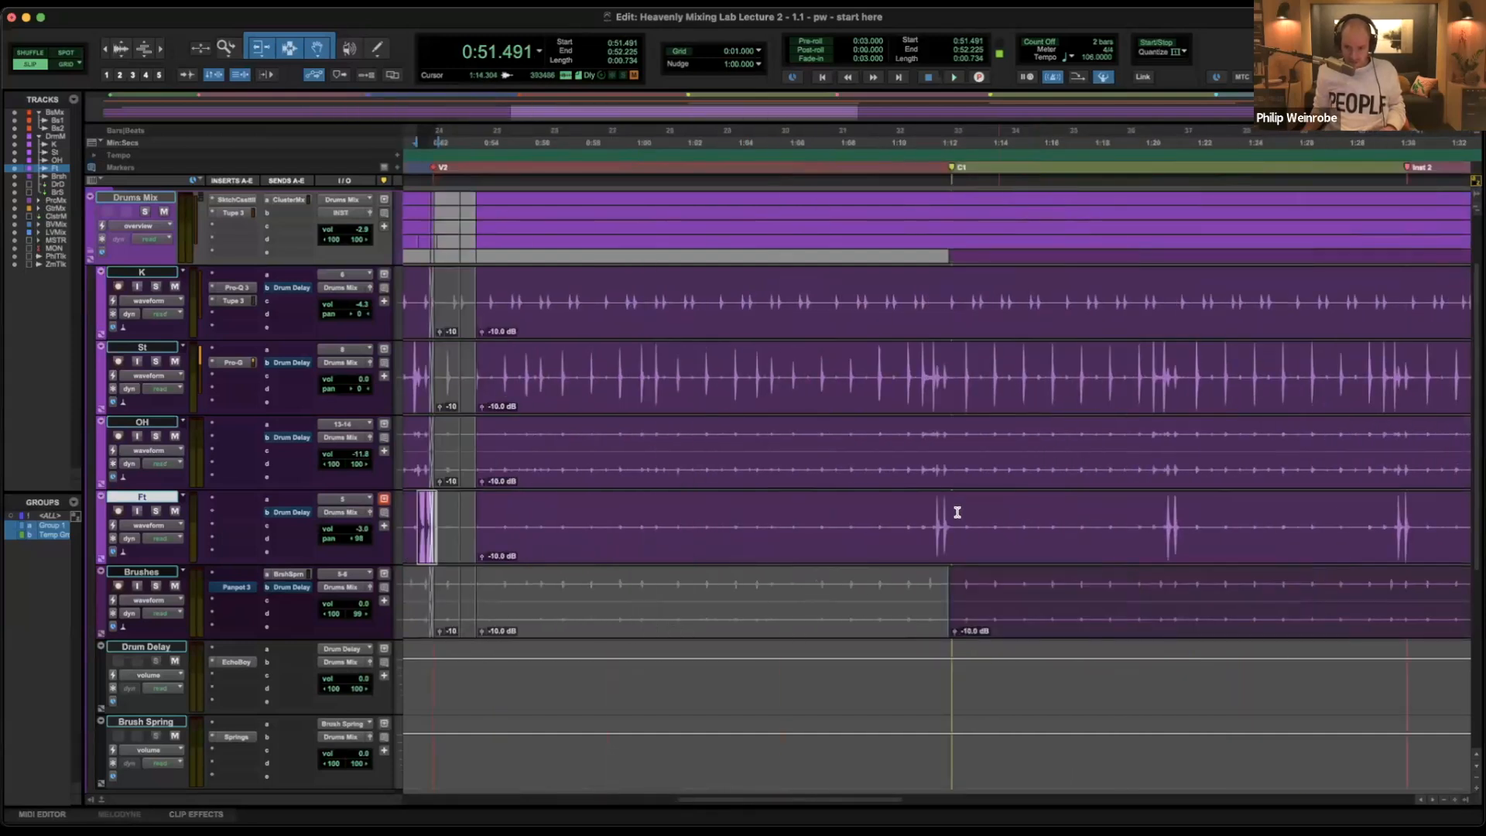
pyautogui.click(934, 515)
pyautogui.press('t')
pyautogui.press('t')
pyautogui.press('t')
pyautogui.press('t')
pyautogui.click(982, 514)
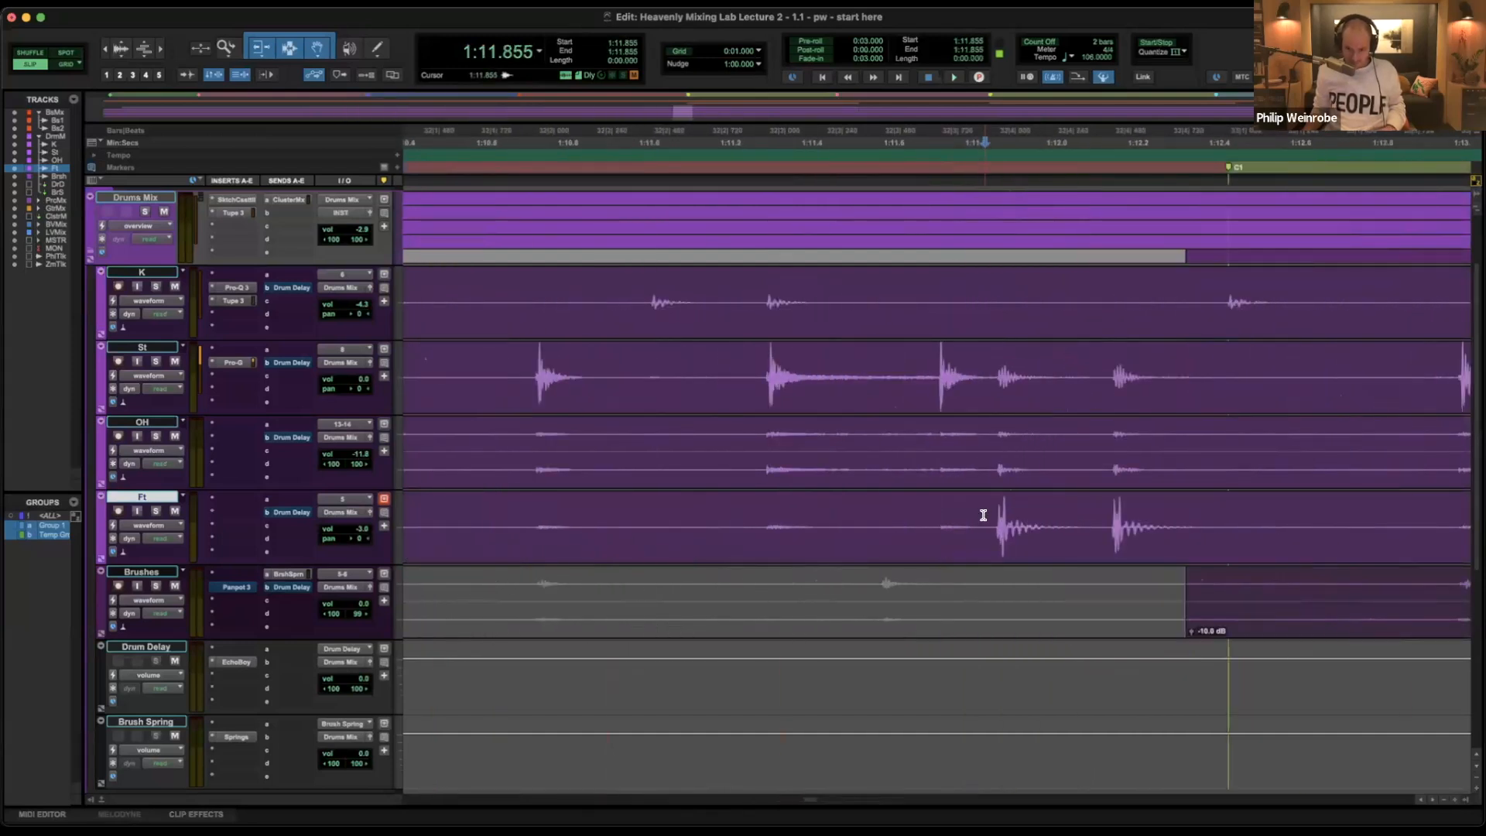
pyautogui.press('super+v')
pyautogui.doubleClick(1101, 512)
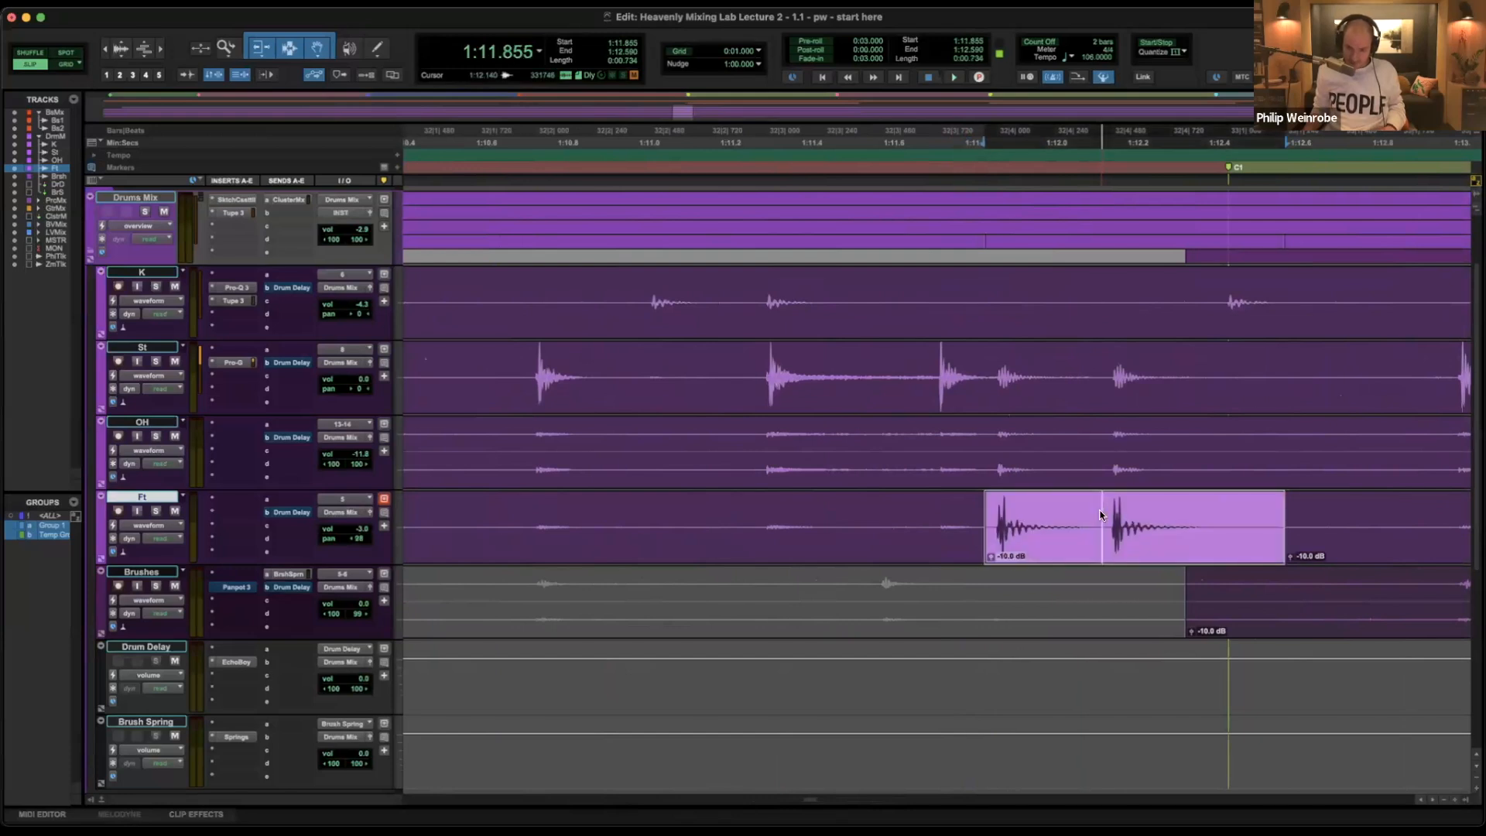
# Separate the Ft fill between 1:20.900 and 1:21.435 and raise its clip gain to -6.0 dB.
pyautogui.hscroll(10, 1103, 511)
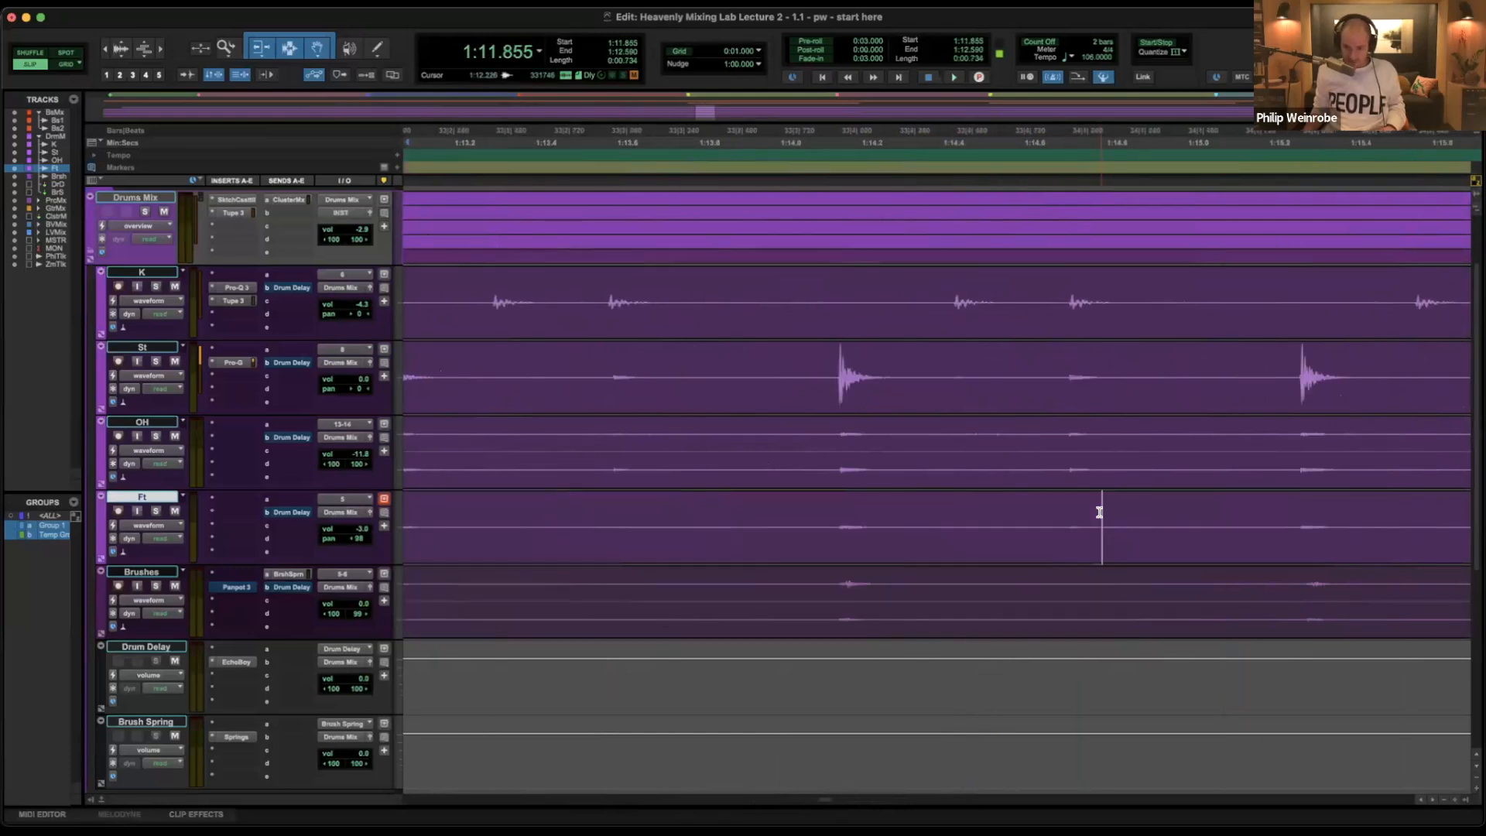
pyautogui.hscroll(4, 1100, 511)
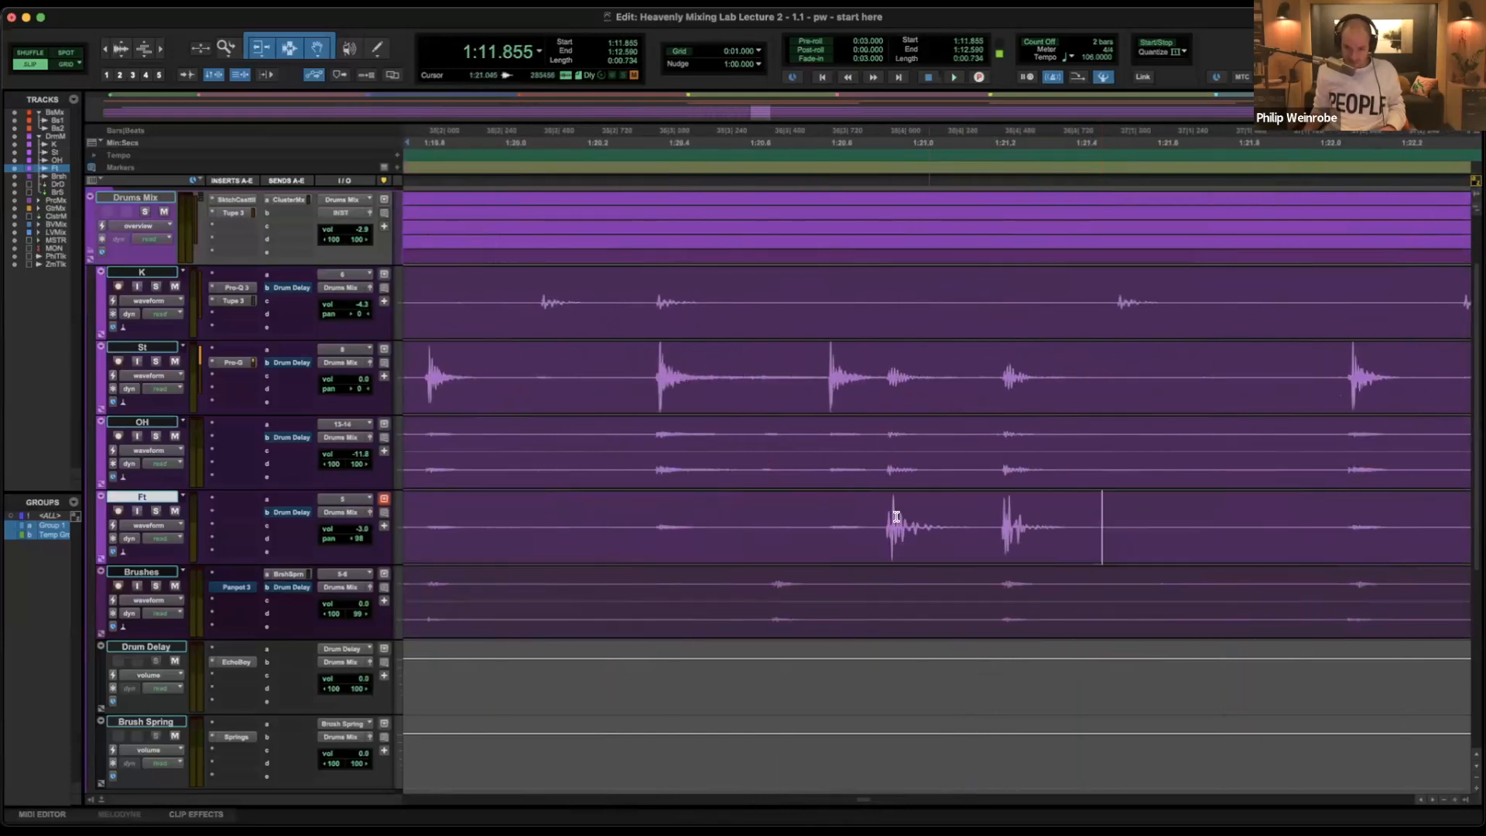
pyautogui.doubleClick(872, 521)
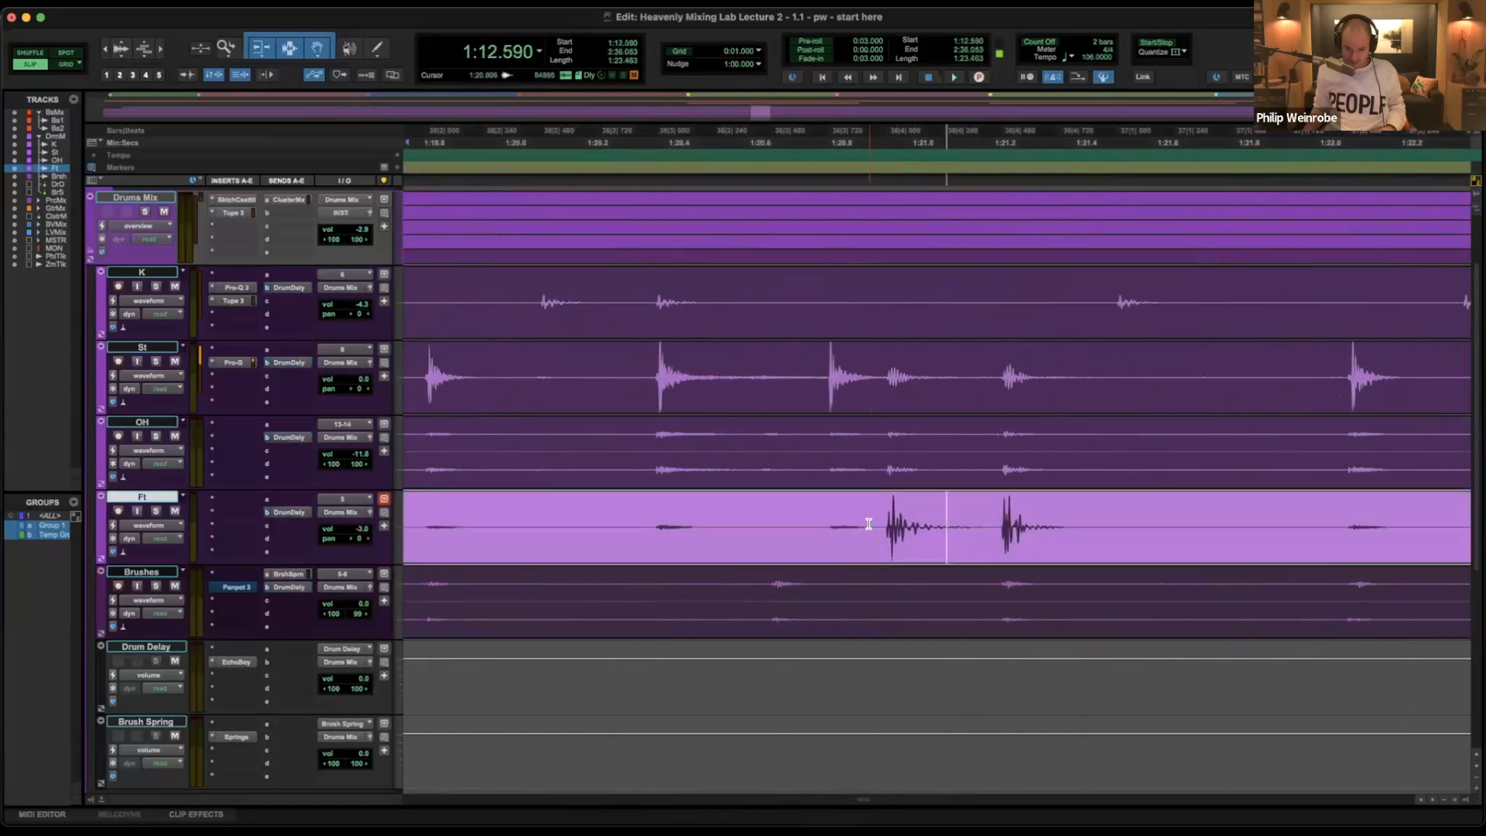
pyautogui.click(875, 523)
pyautogui.moveTo(870, 523); pyautogui.dragTo(1089, 524)
pyautogui.scroll(6, 1025, 524)
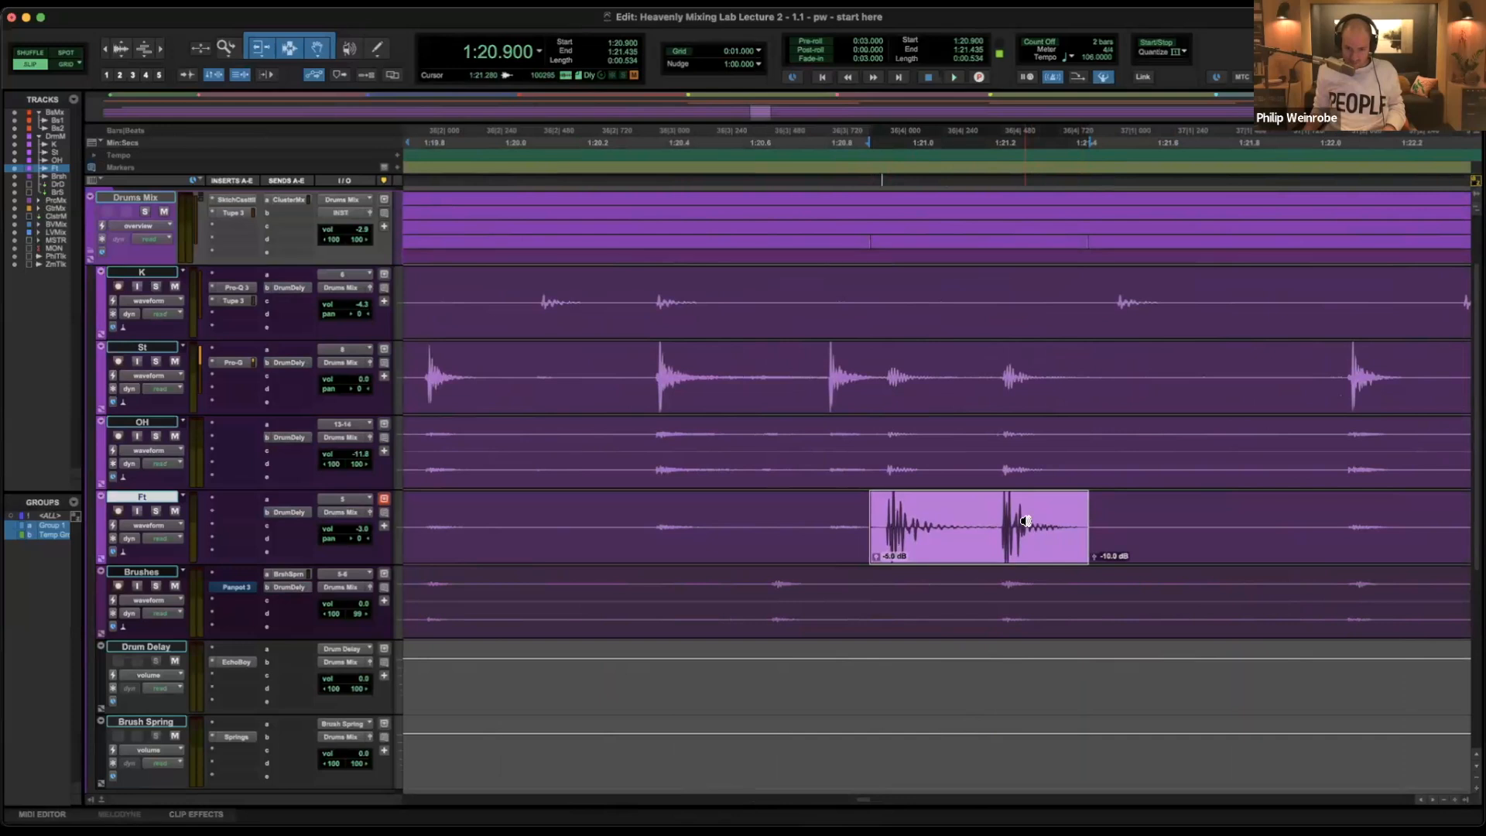
# Paste the automation onto the Ft fill at 1:29.976 before Inst 2, and separate the fill with a raised clip gain.
pyautogui.hscroll(15, 1024, 524)
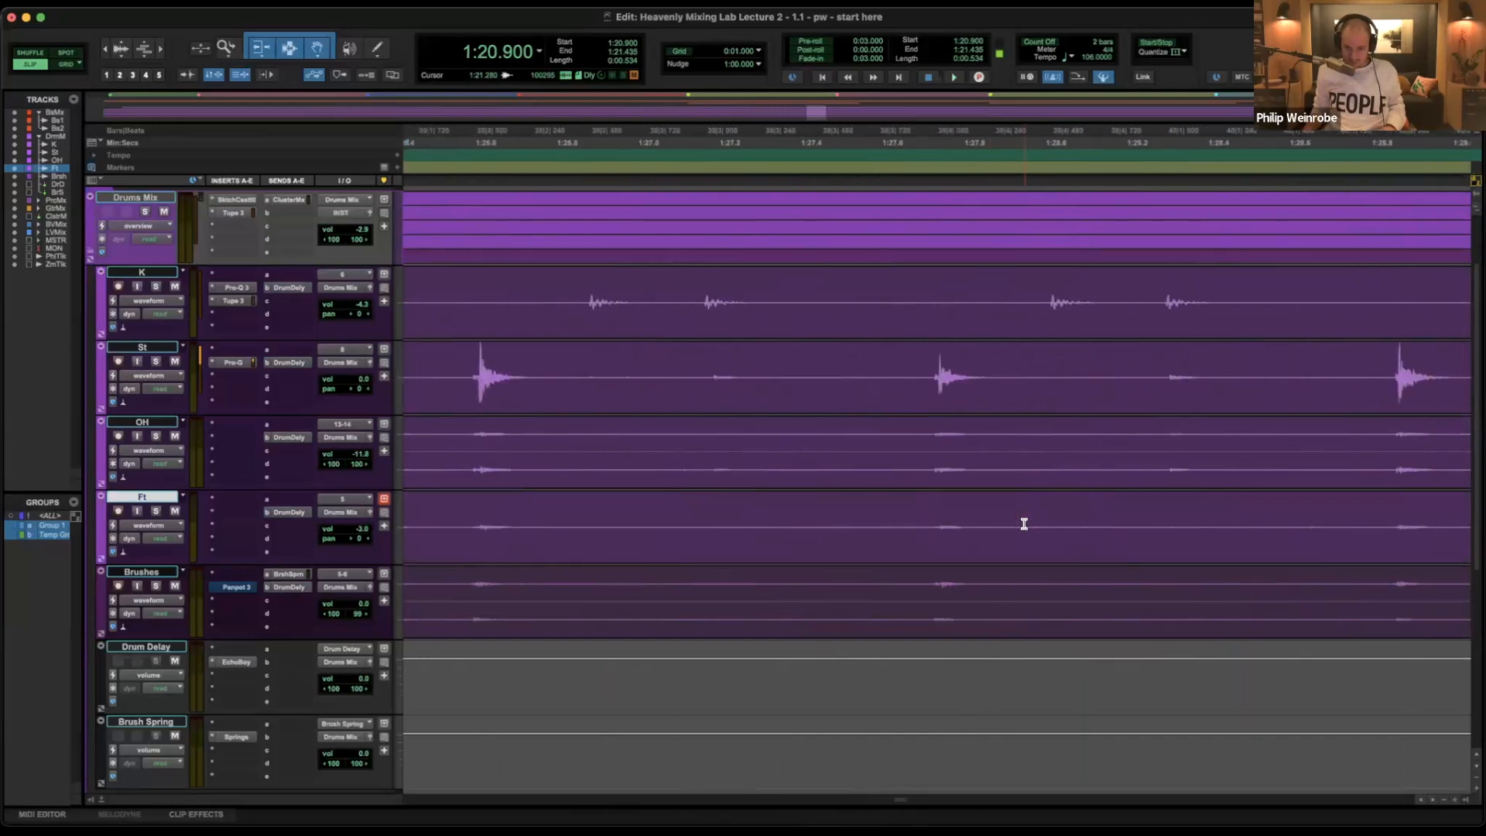
pyautogui.hscroll(2, 1025, 524)
pyautogui.click(1015, 521)
pyautogui.doubleClick(1022, 521)
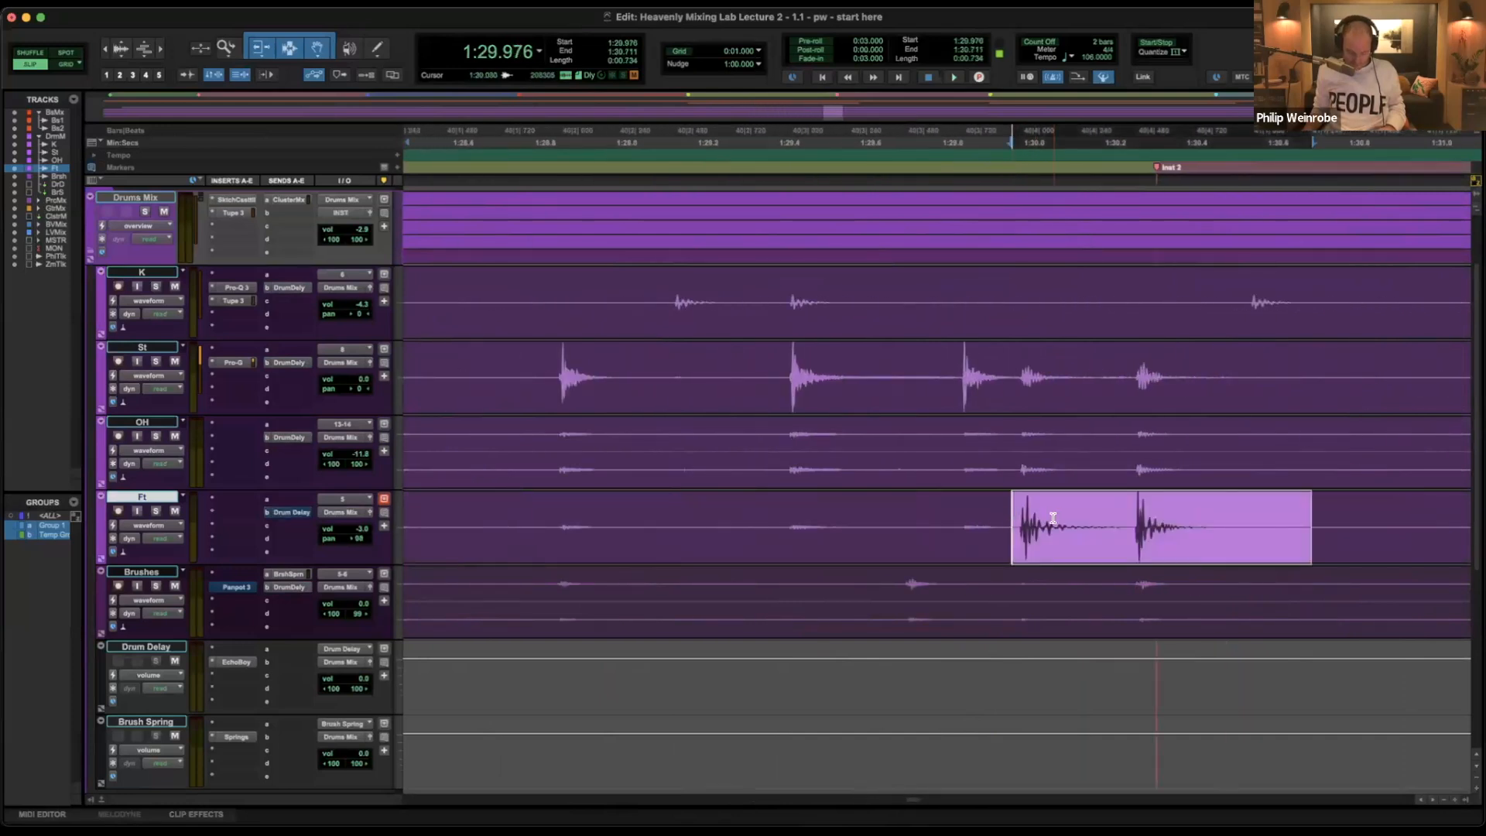
pyautogui.scroll(6, 1070, 520)
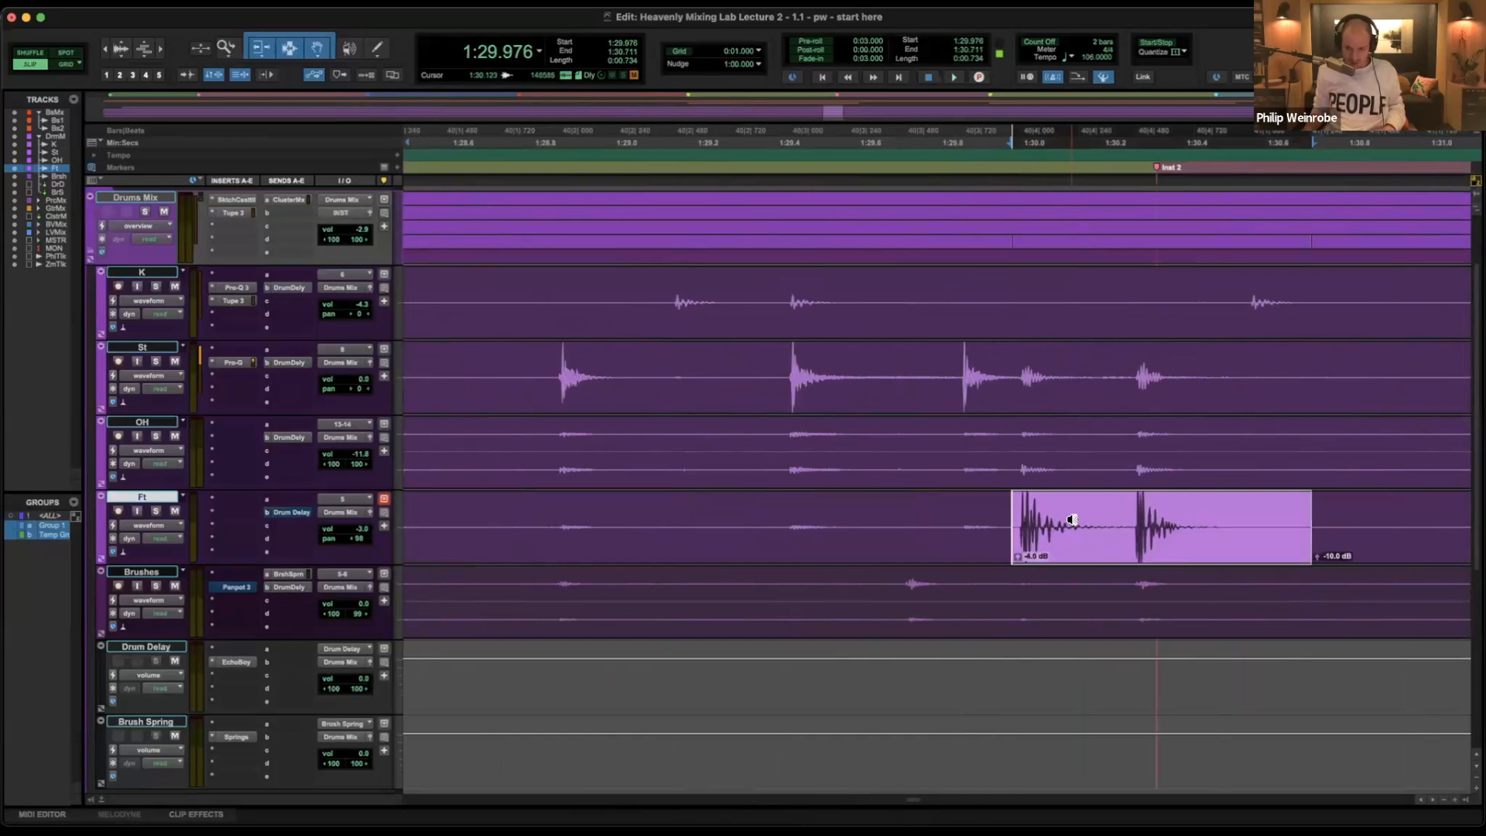
# Paste the automation onto the Ft fill at 2:15.246 before the Coda, and separate it with its clip gain at -5.0 dB.
pyautogui.press('r')
pyautogui.press('r')
pyautogui.press('r')
pyautogui.press('r')
pyautogui.press('r')
pyautogui.press('r')
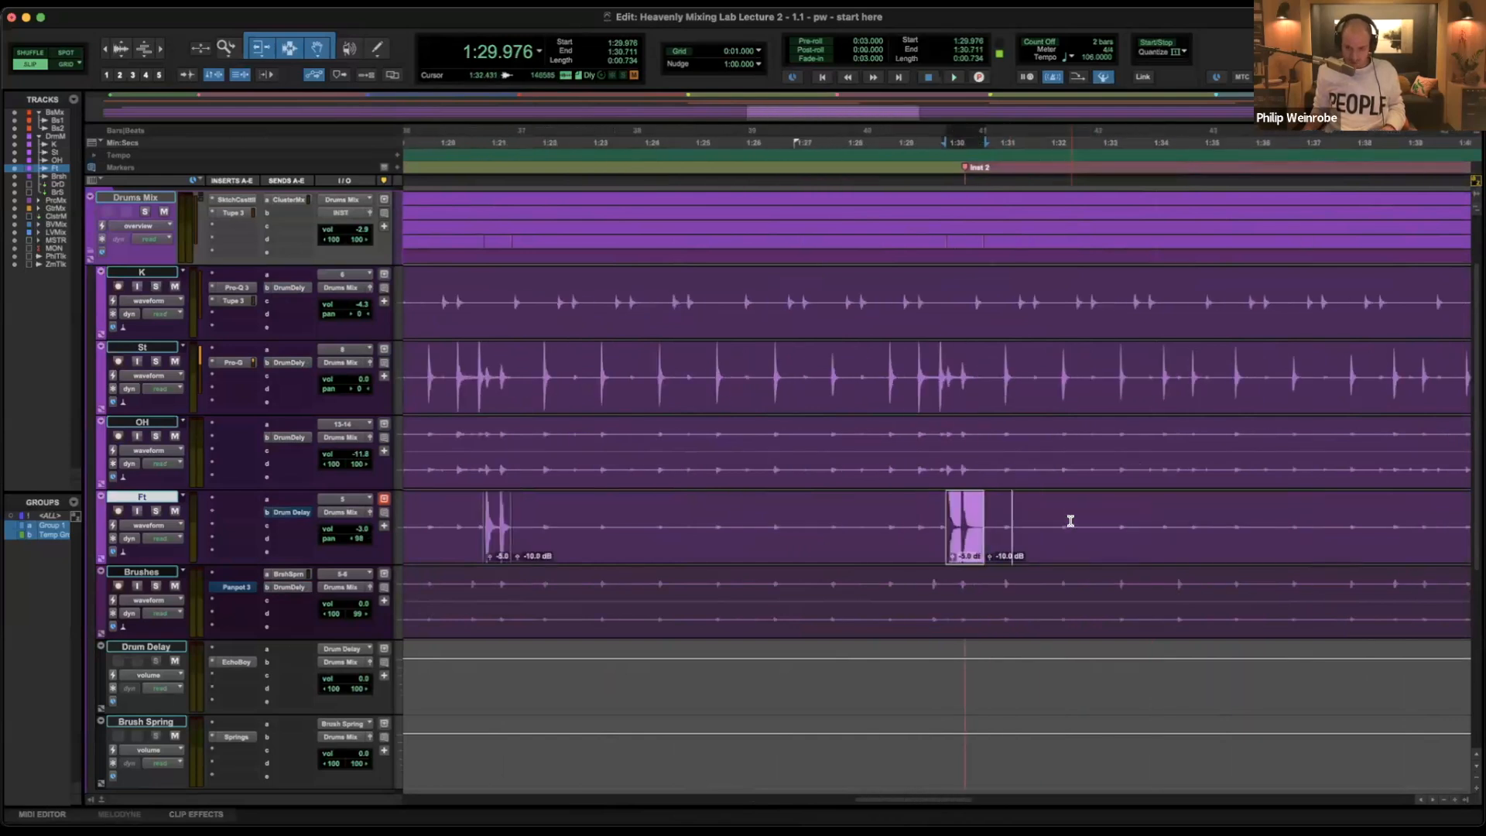
pyautogui.press('t')
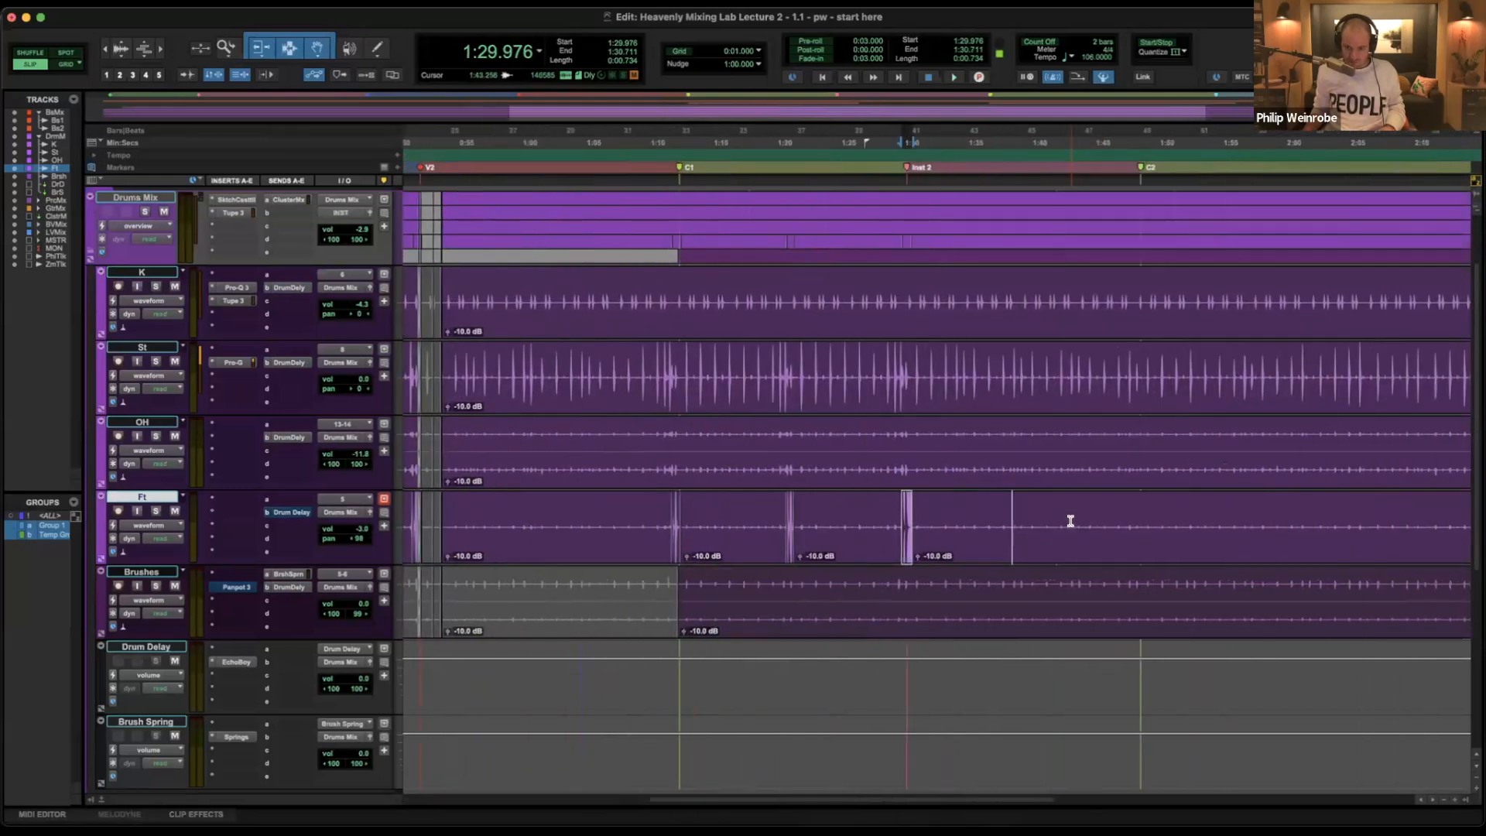
pyautogui.click(985, 524)
pyautogui.press('t')
pyautogui.press('t')
pyautogui.press('t')
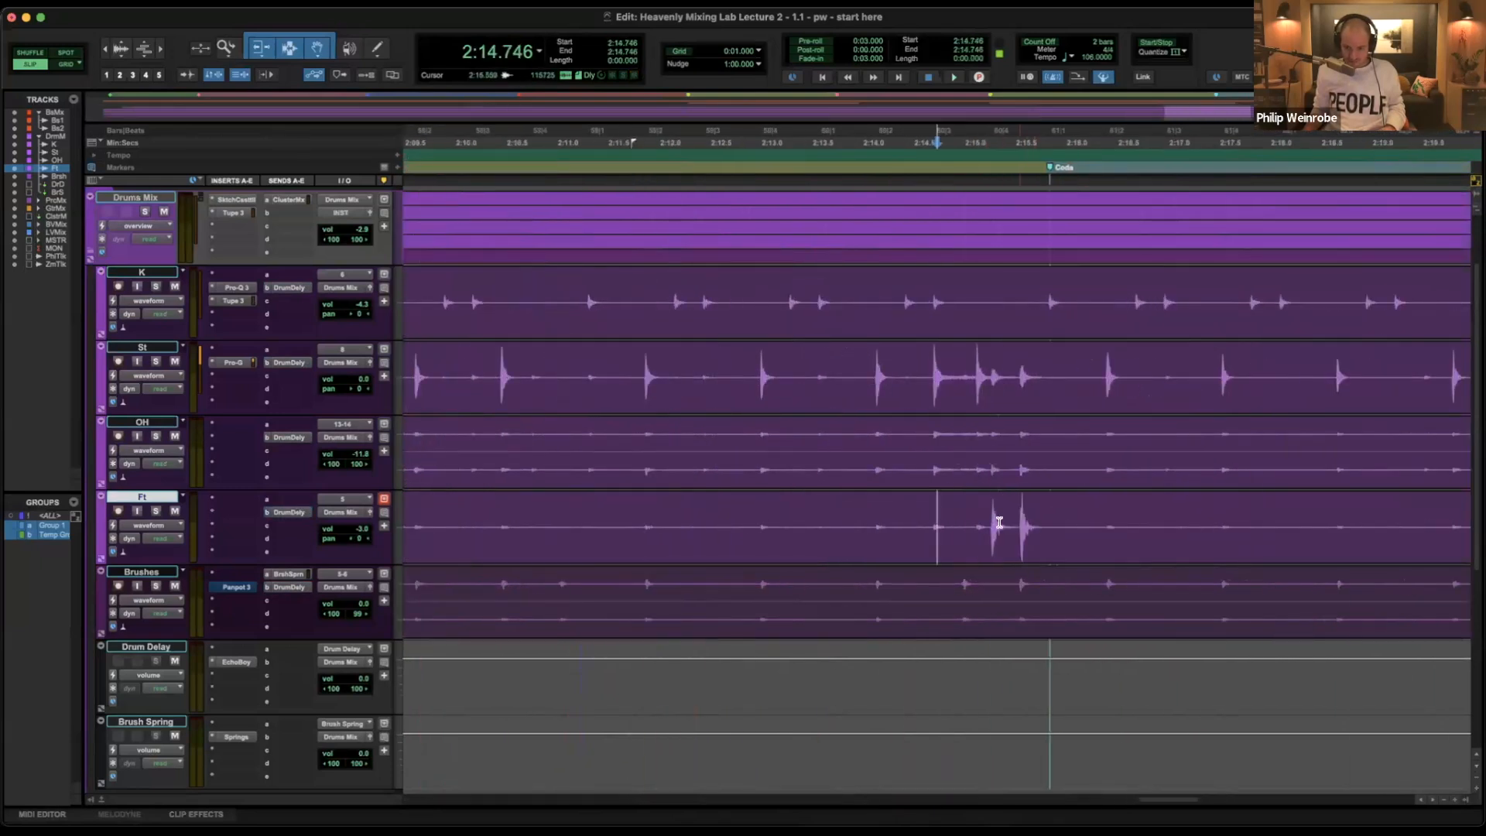
pyautogui.moveTo(988, 523); pyautogui.dragTo(1063, 523)
pyautogui.press('b')
pyautogui.scroll(5, 1024, 522)
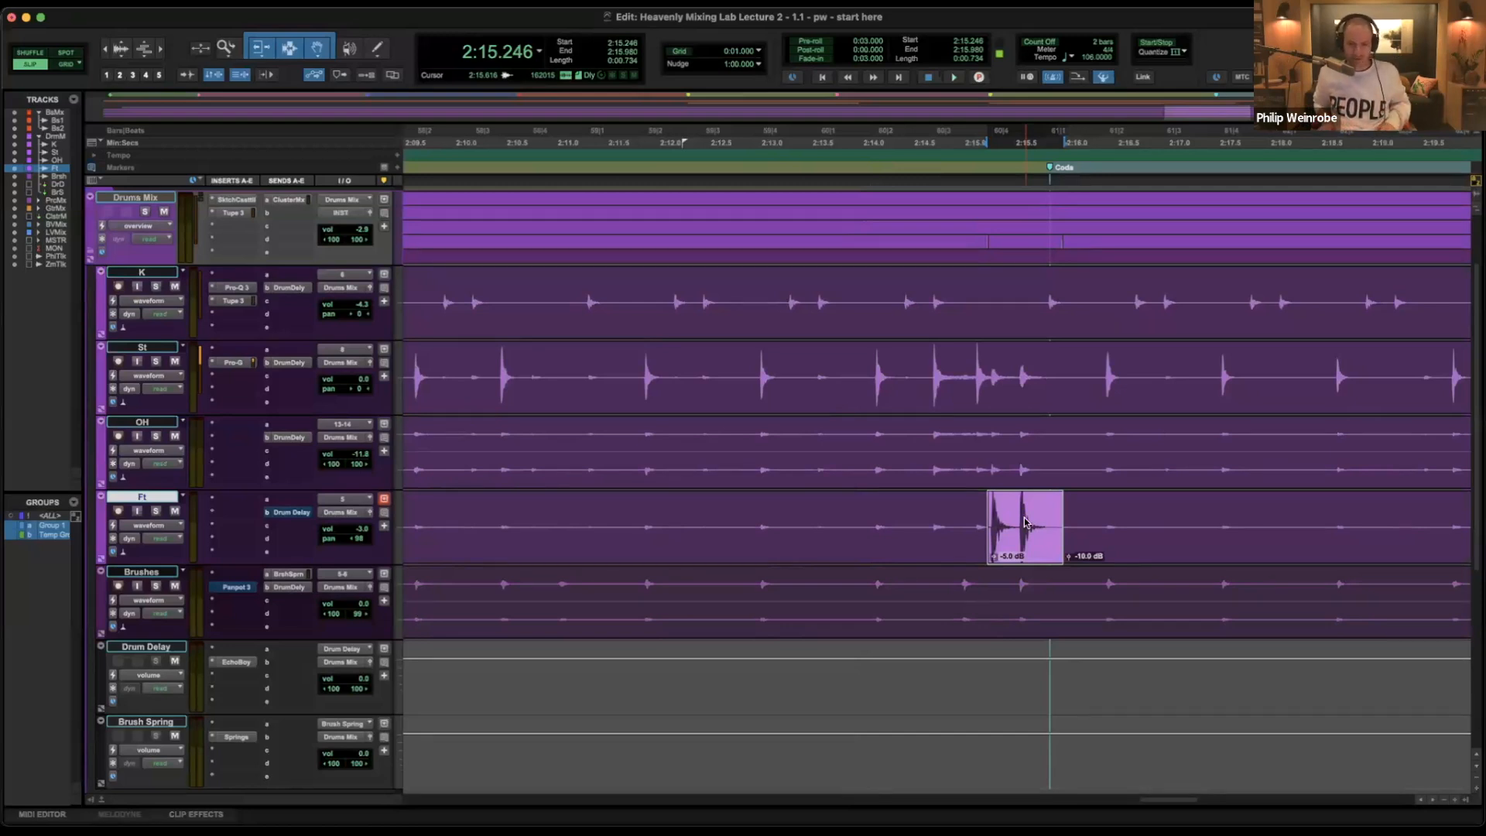
# Restore the compact overview of all tracks and place the playback position at 0:10.382 on the Ft track, ahead of V1.
pyautogui.press('e')
pyautogui.press('r')
pyautogui.press('r')
pyautogui.press('r')
pyautogui.press('r')
pyautogui.hscroll(-3, 1025, 522)
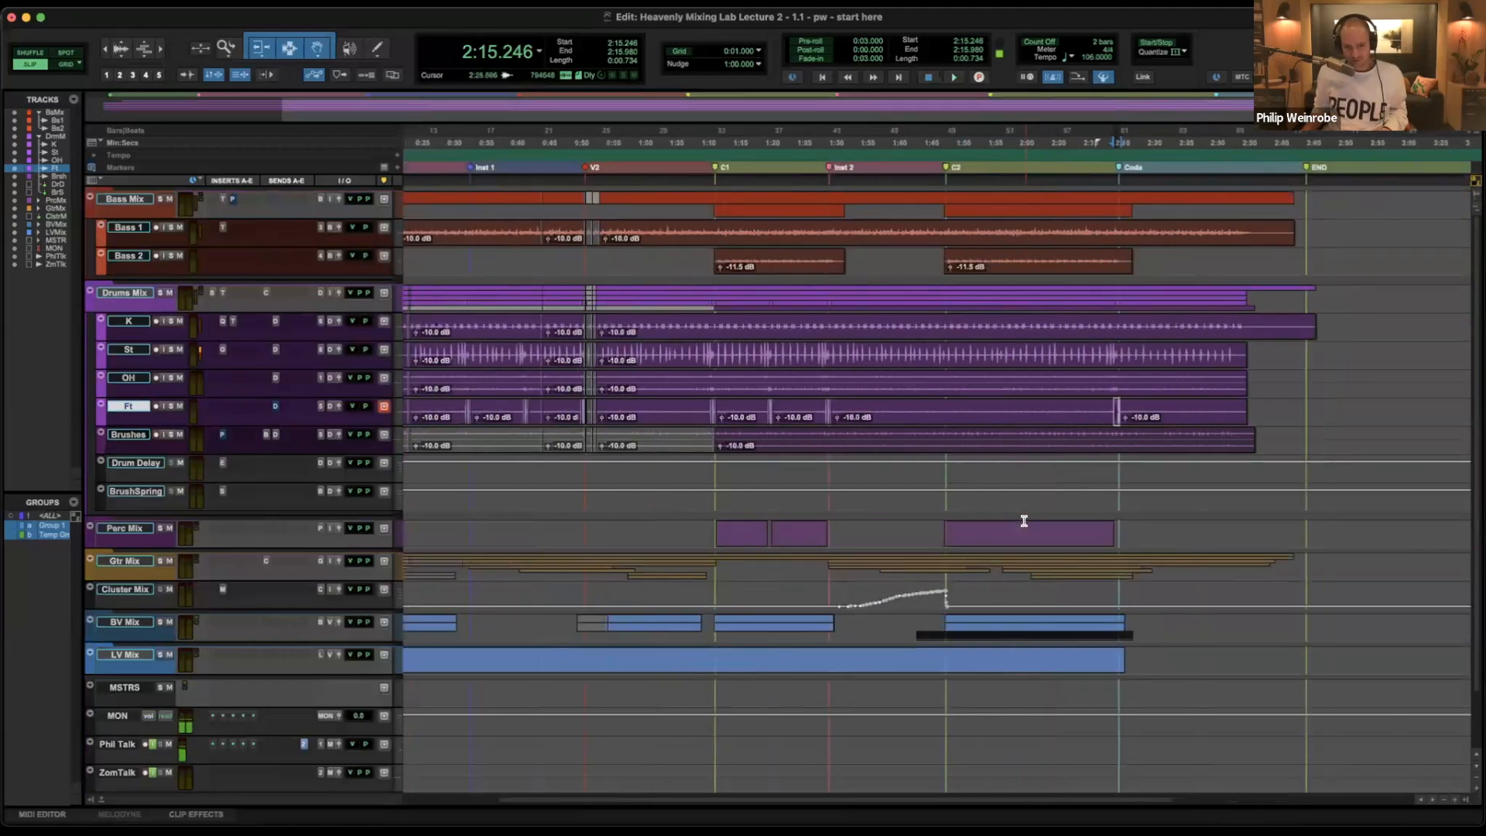
pyautogui.hscroll(-2, 1025, 521)
pyautogui.click(468, 408)
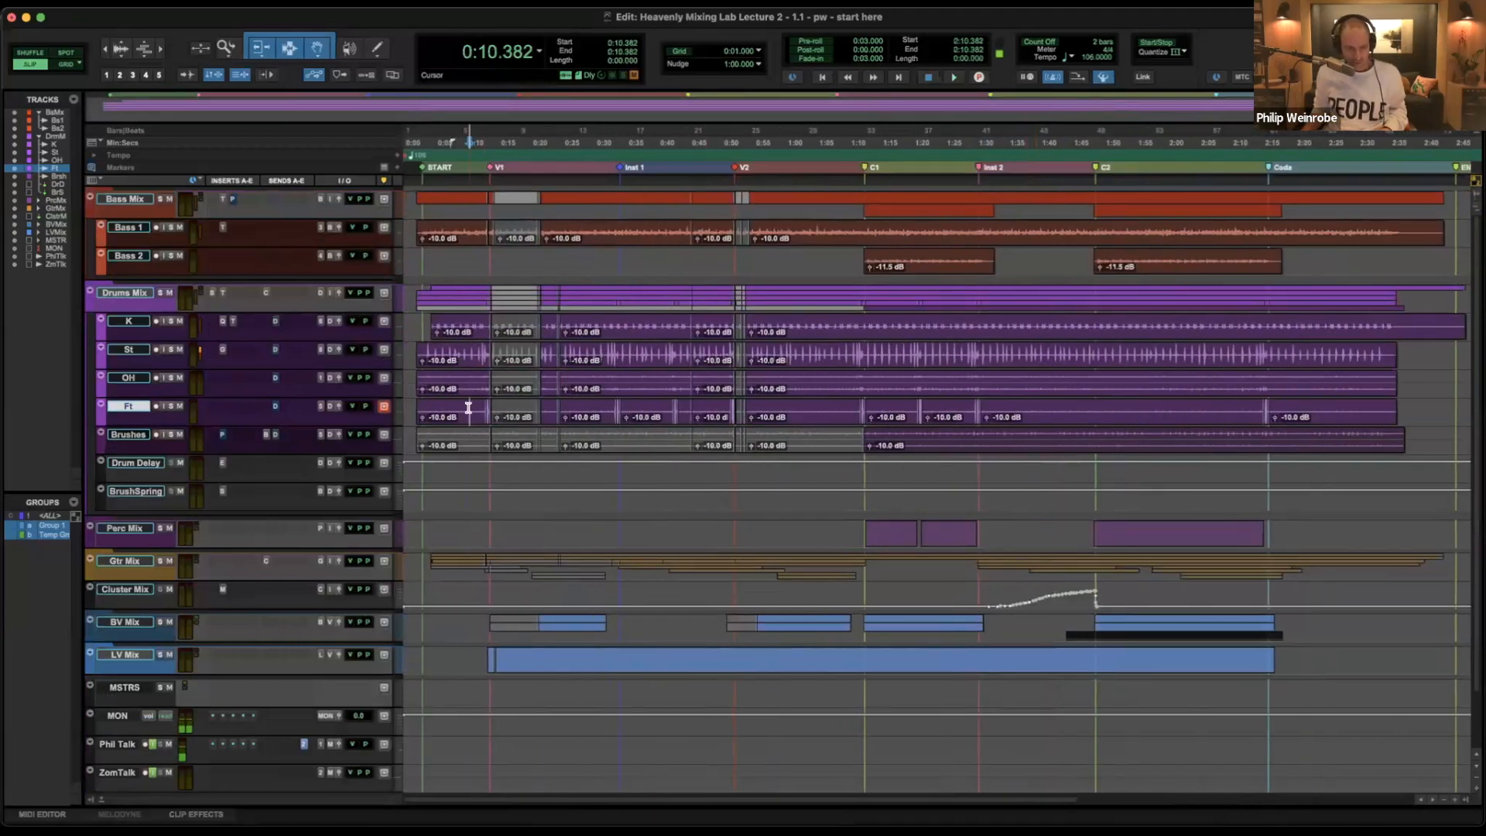
# Place the playback position at 0:32.517 on the Ft track, just before Inst 1, and audition the floor-tom fills.
pyautogui.press('t')
pyautogui.press('t')
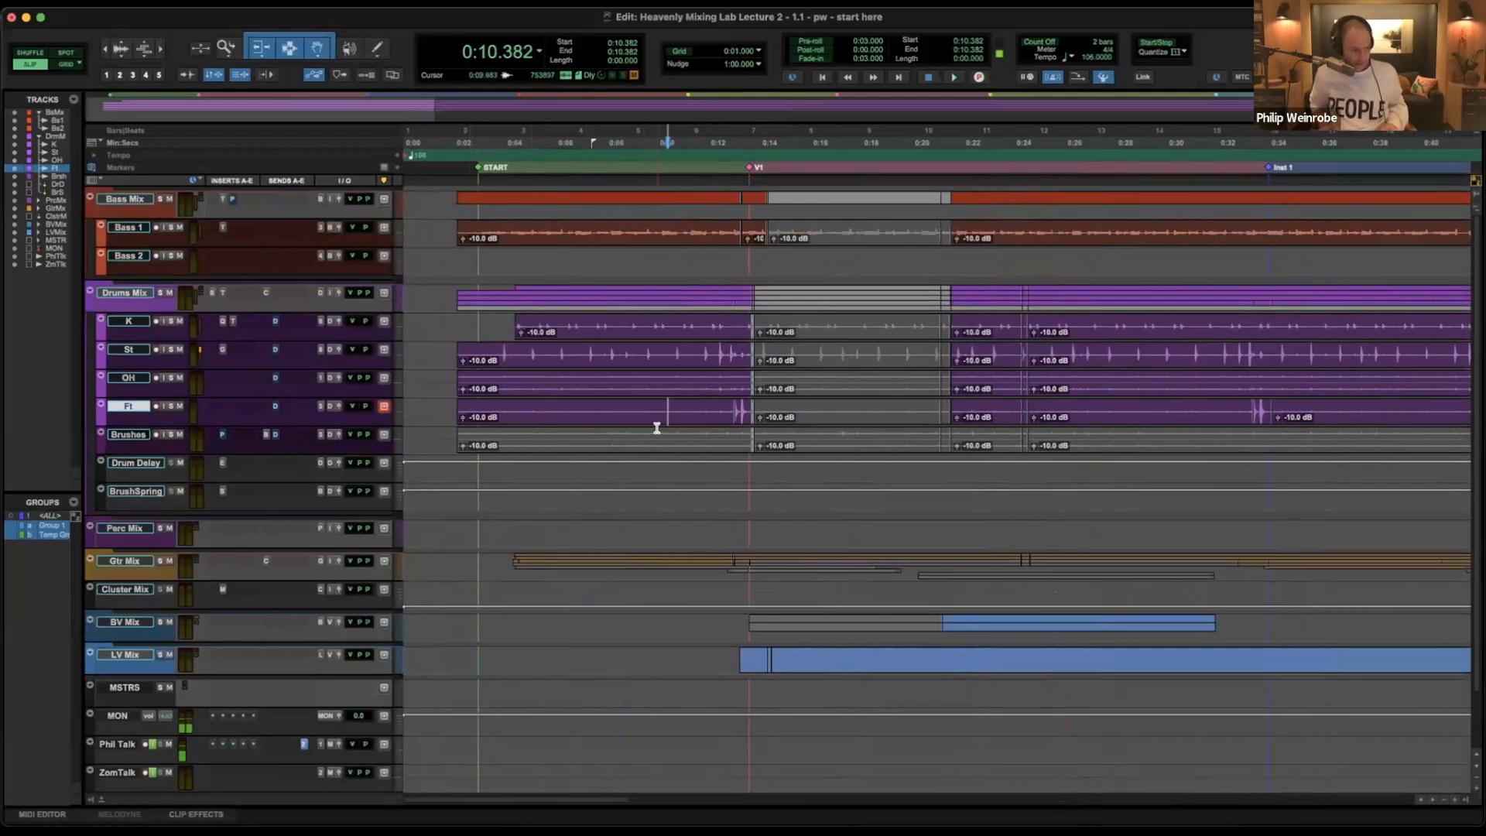
pyautogui.click(1230, 402)
pyautogui.press('space')
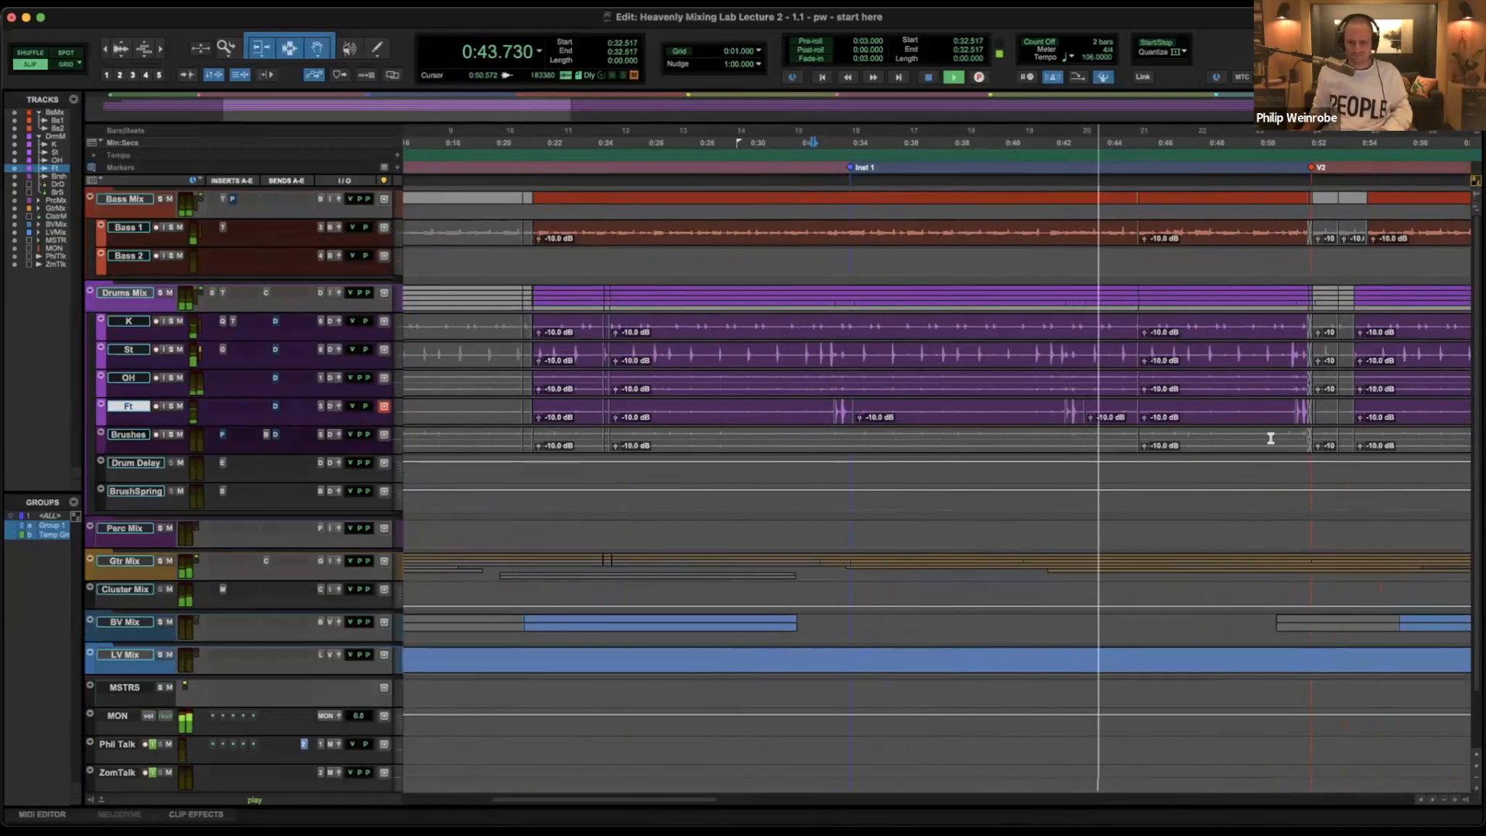
pyautogui.press('space')
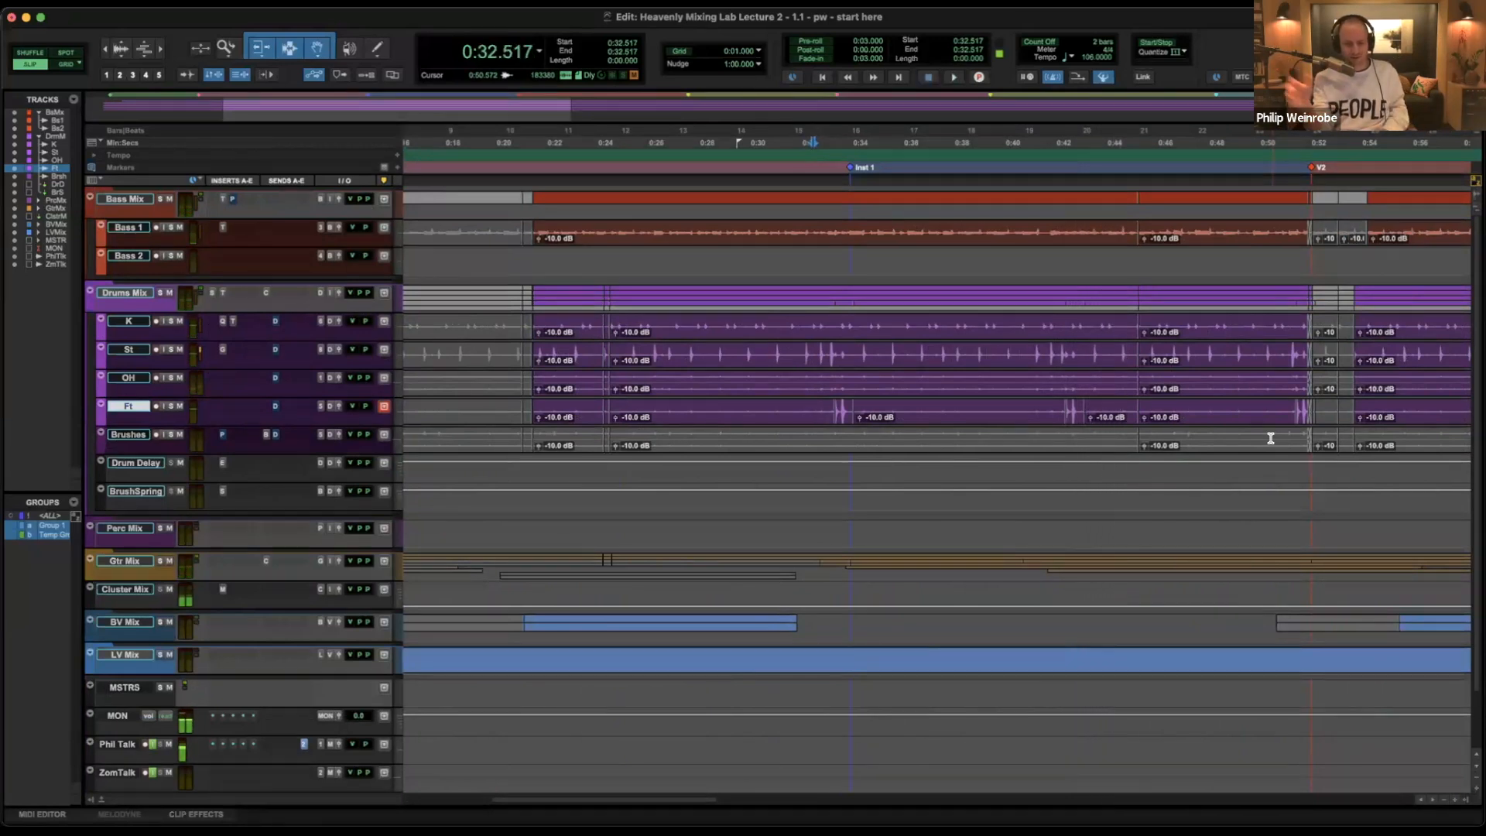
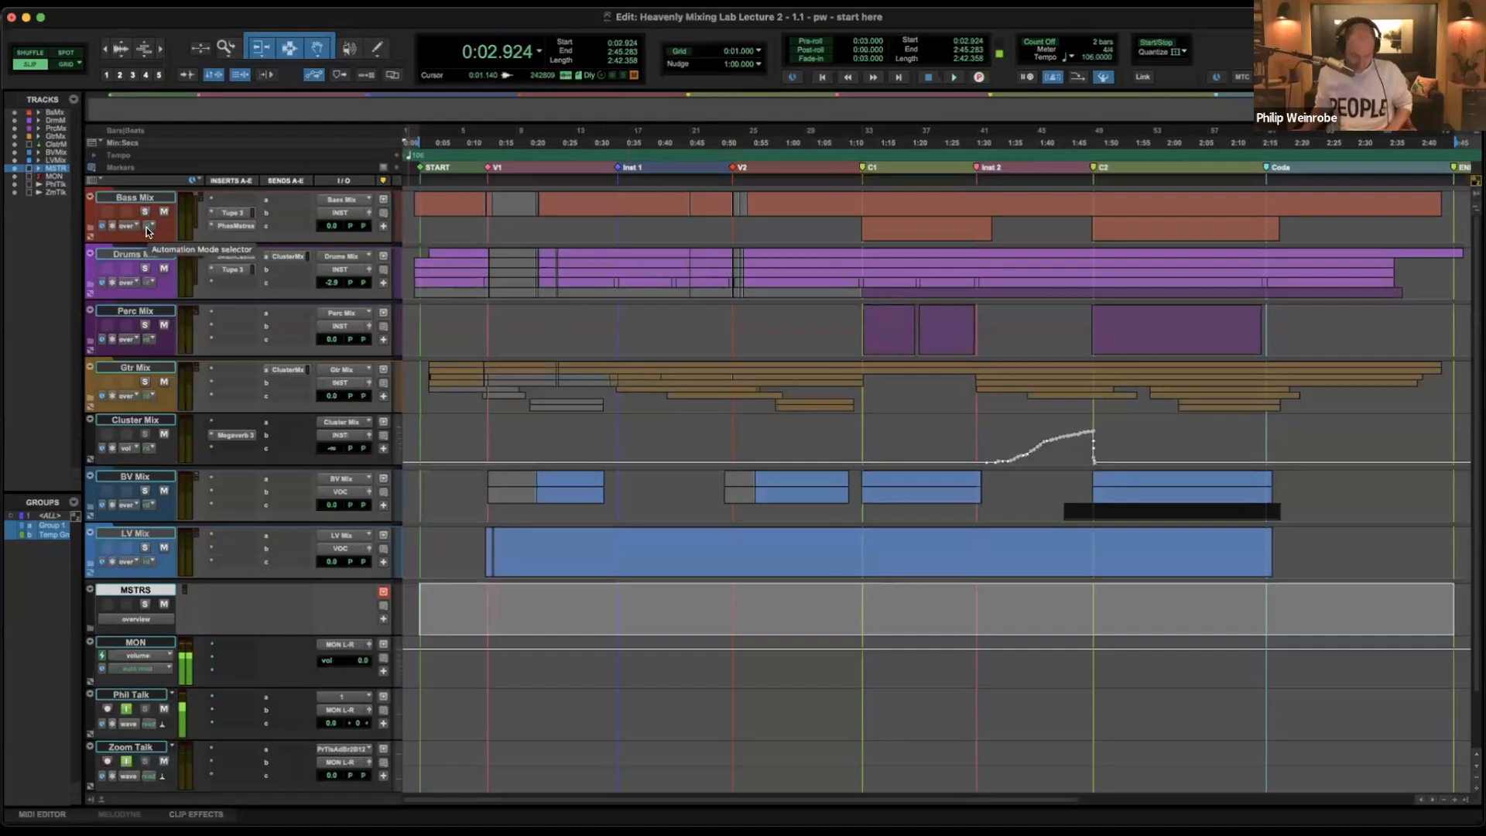
# Expand all track folders, compact the tracks, and enlarge Bass Mix, Bass 1 and Bass 2 around the START and V1 sections.
pyautogui.hotkey('alt', 'shift', 'f')
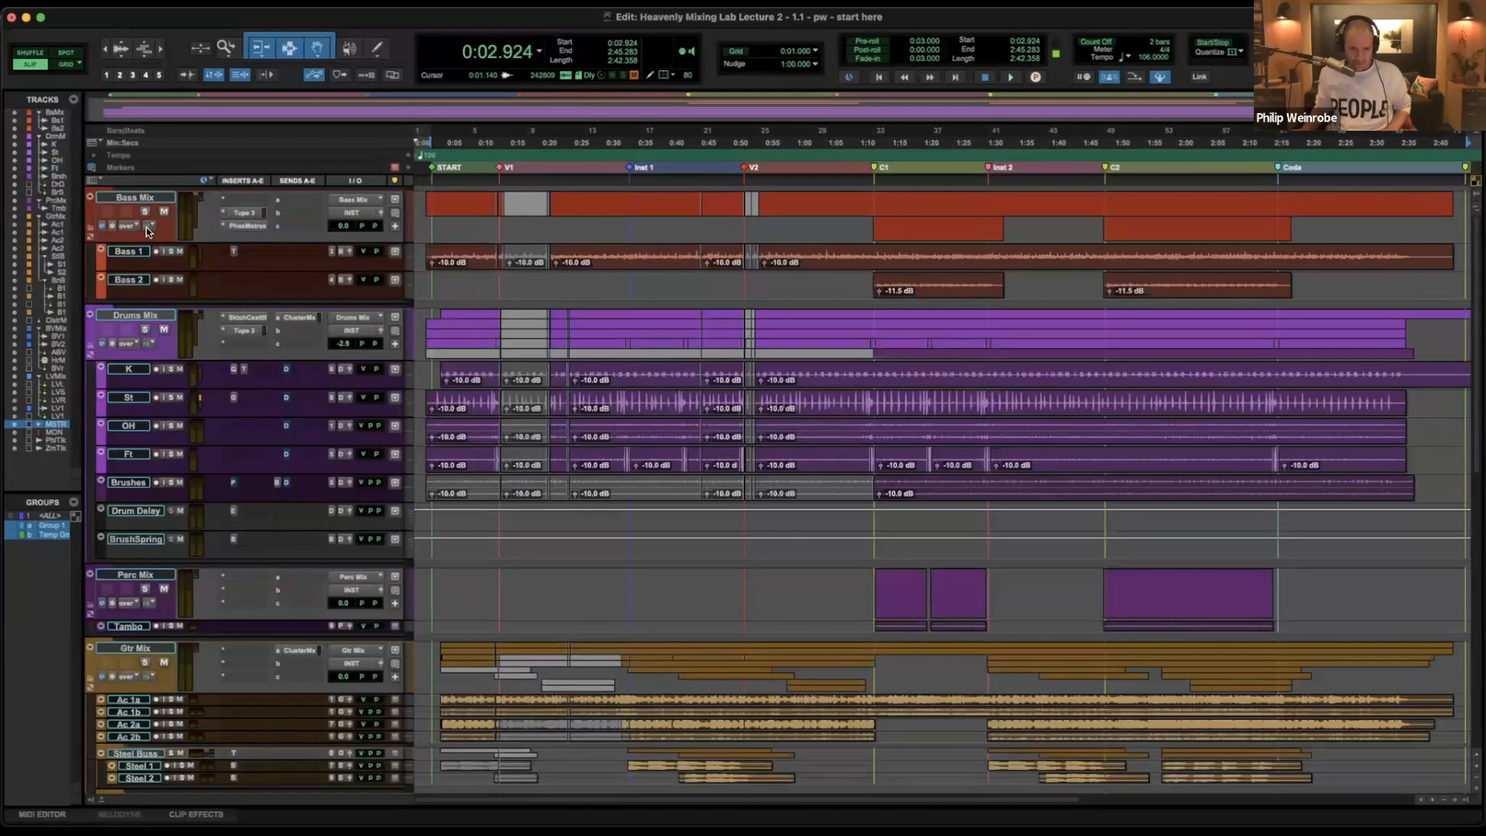
pyautogui.press('ctrl+alt+super+Down')
pyautogui.click(130, 197)
pyautogui.keyDown('shift'); pyautogui.click(134, 222); pyautogui.keyUp('shift')
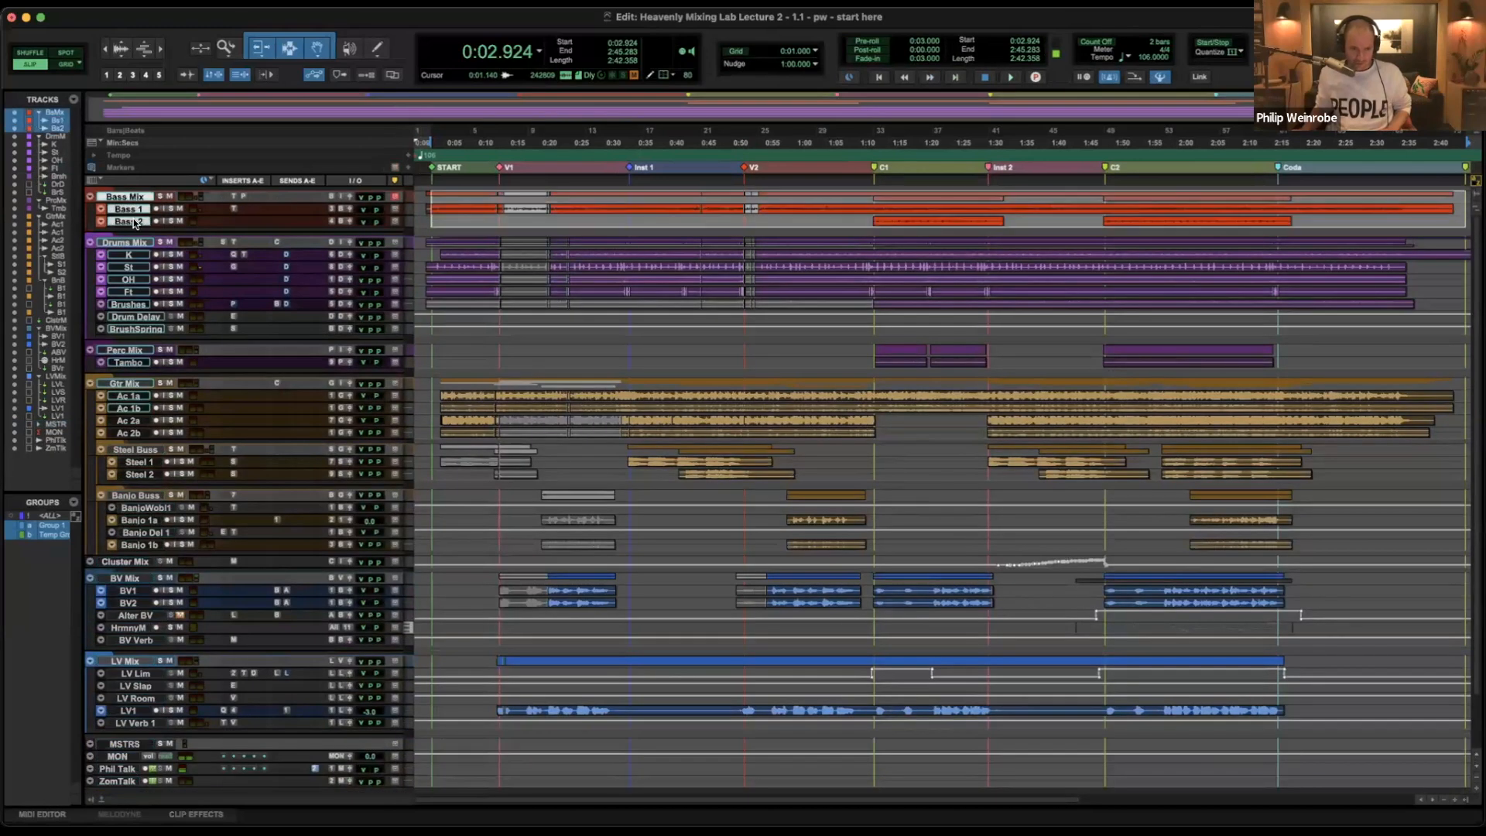
pyautogui.press('ctrl+alt+super+Up')
pyautogui.press('super+bracketright')
pyautogui.press('super+bracketright')
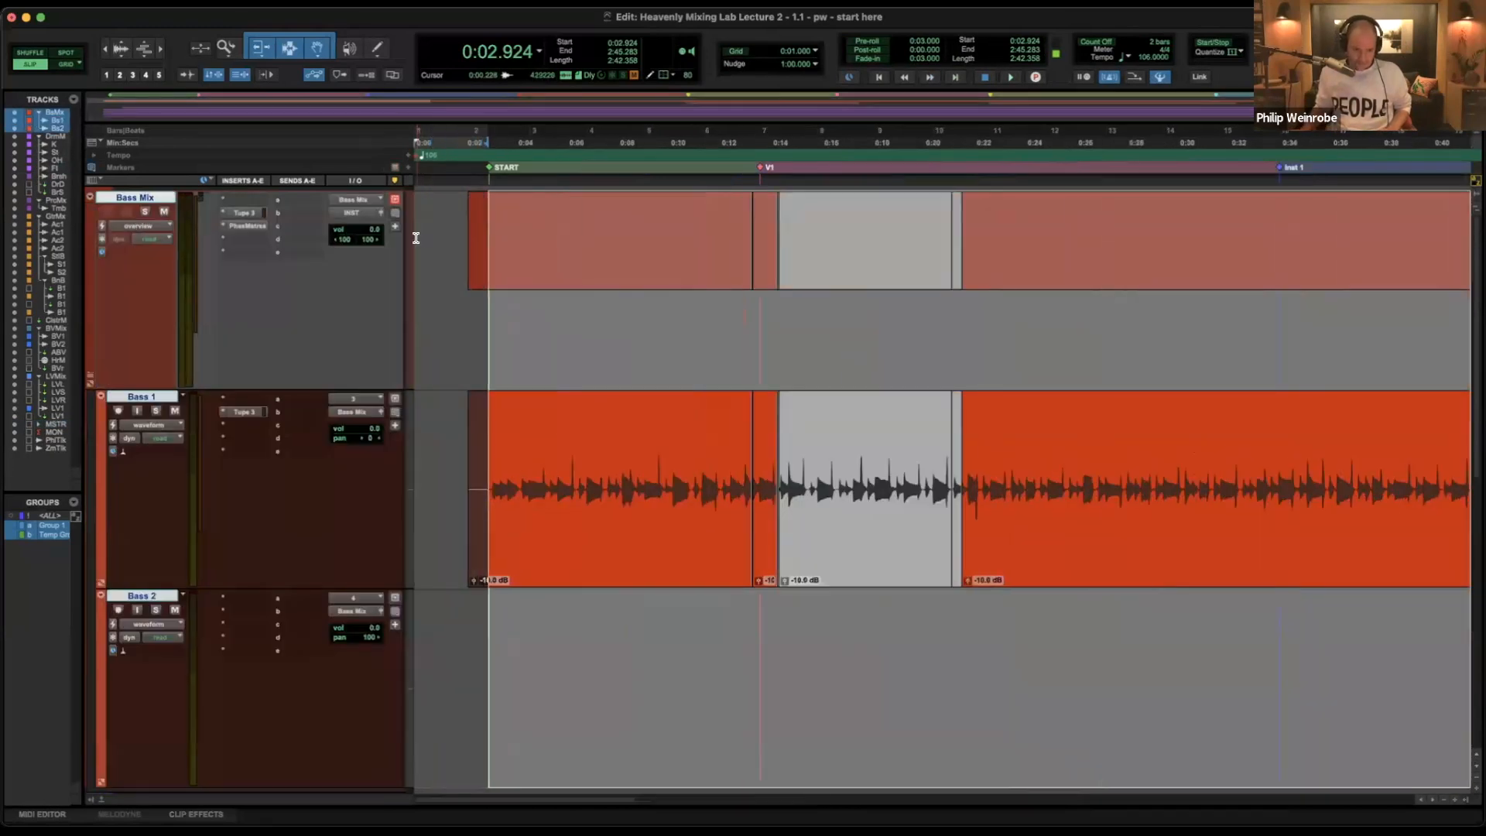
# Open the Tupe 3 insert on Bass 1 and examine its drive, tube/tape and filter settings.
pyautogui.click(262, 413)
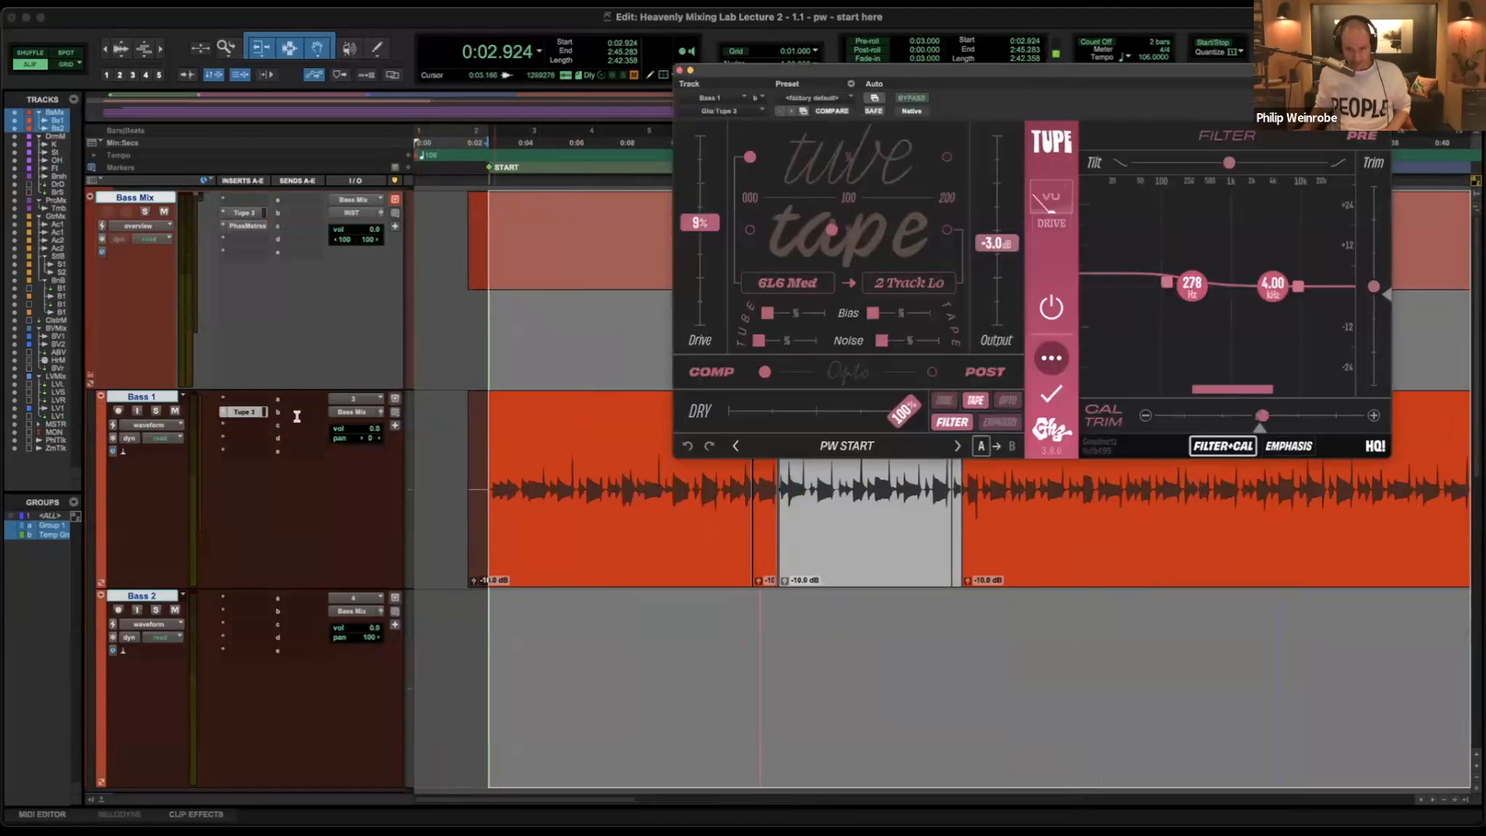
pyautogui.moveTo(1160, 289)
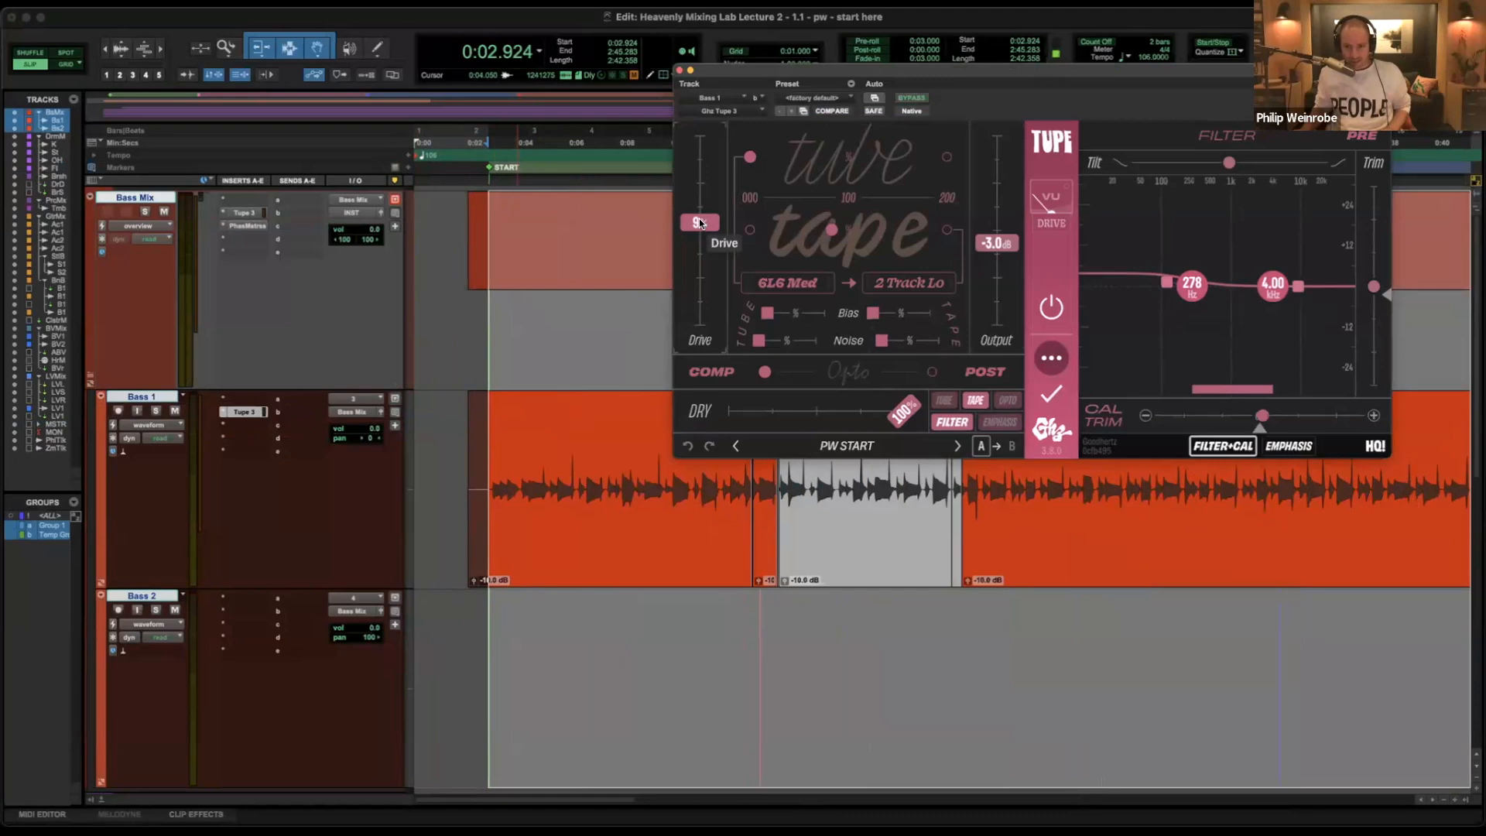
pyautogui.moveTo(833, 232)
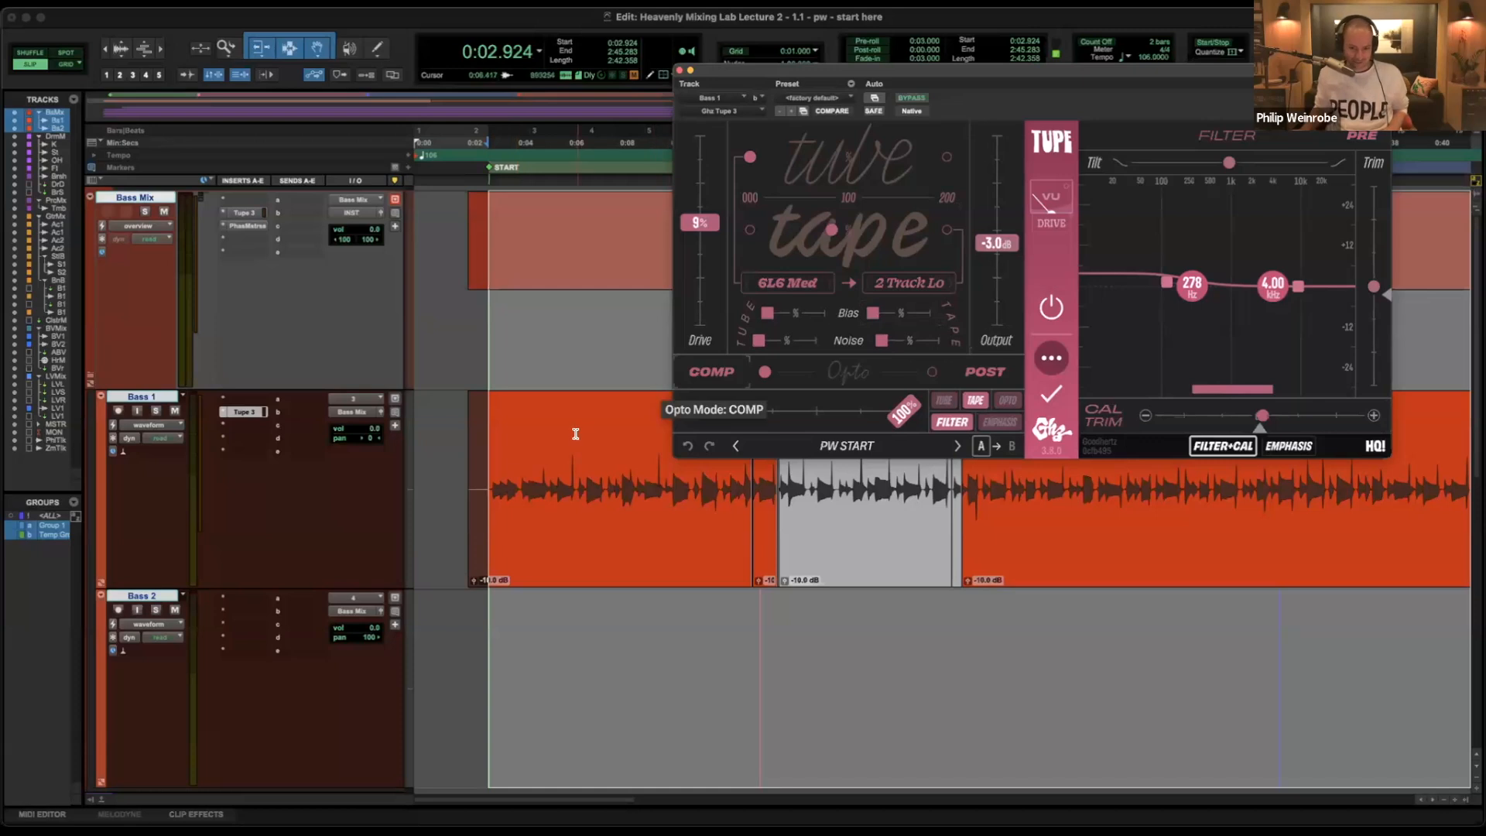
# Solo Bass Mix and inspect its Tupe 3 and PhaseMistress inserts.
pyautogui.click(146, 207)
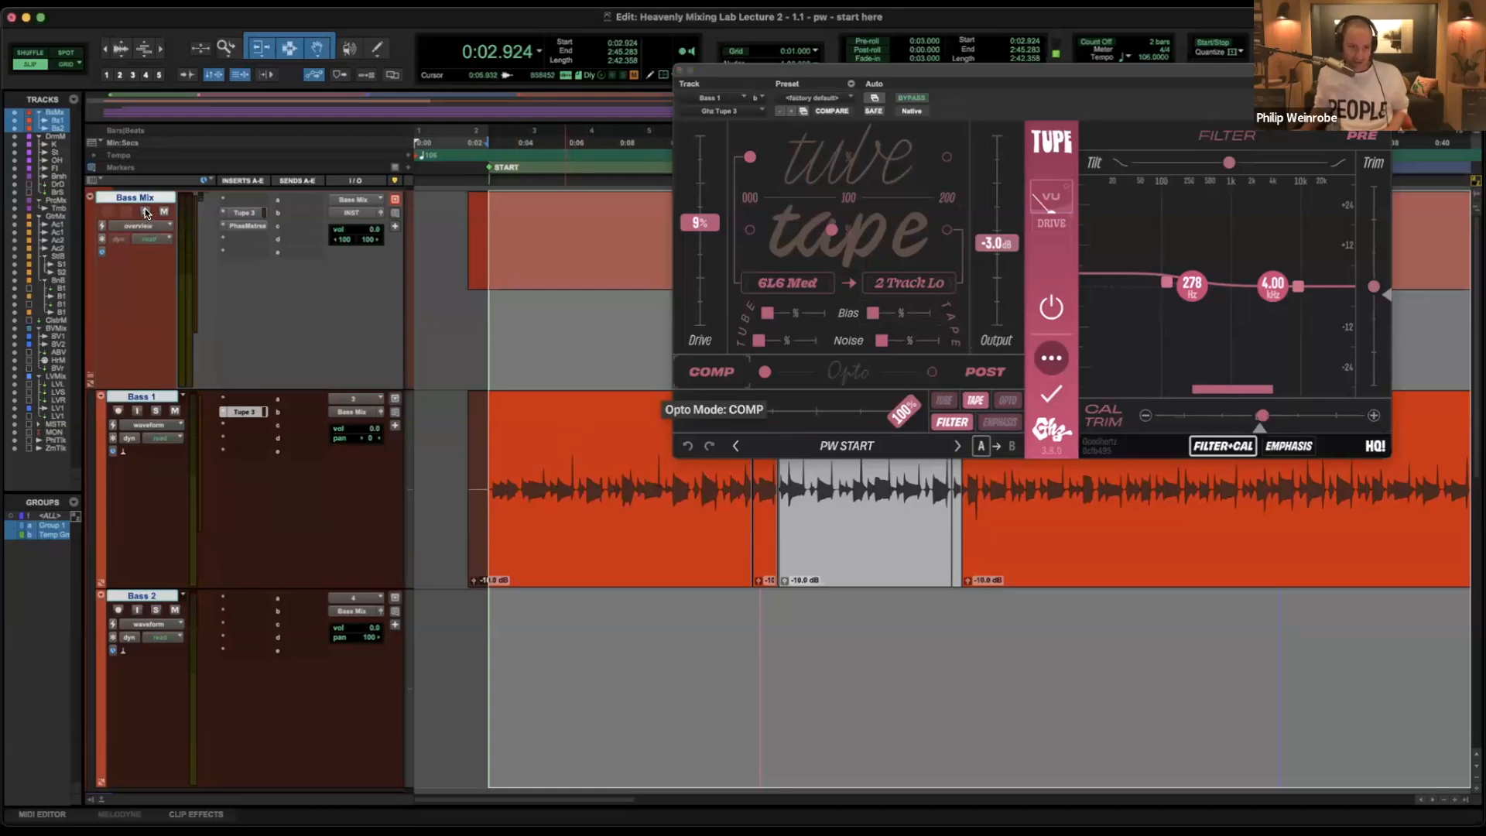
pyautogui.click(244, 213)
pyautogui.click(246, 226)
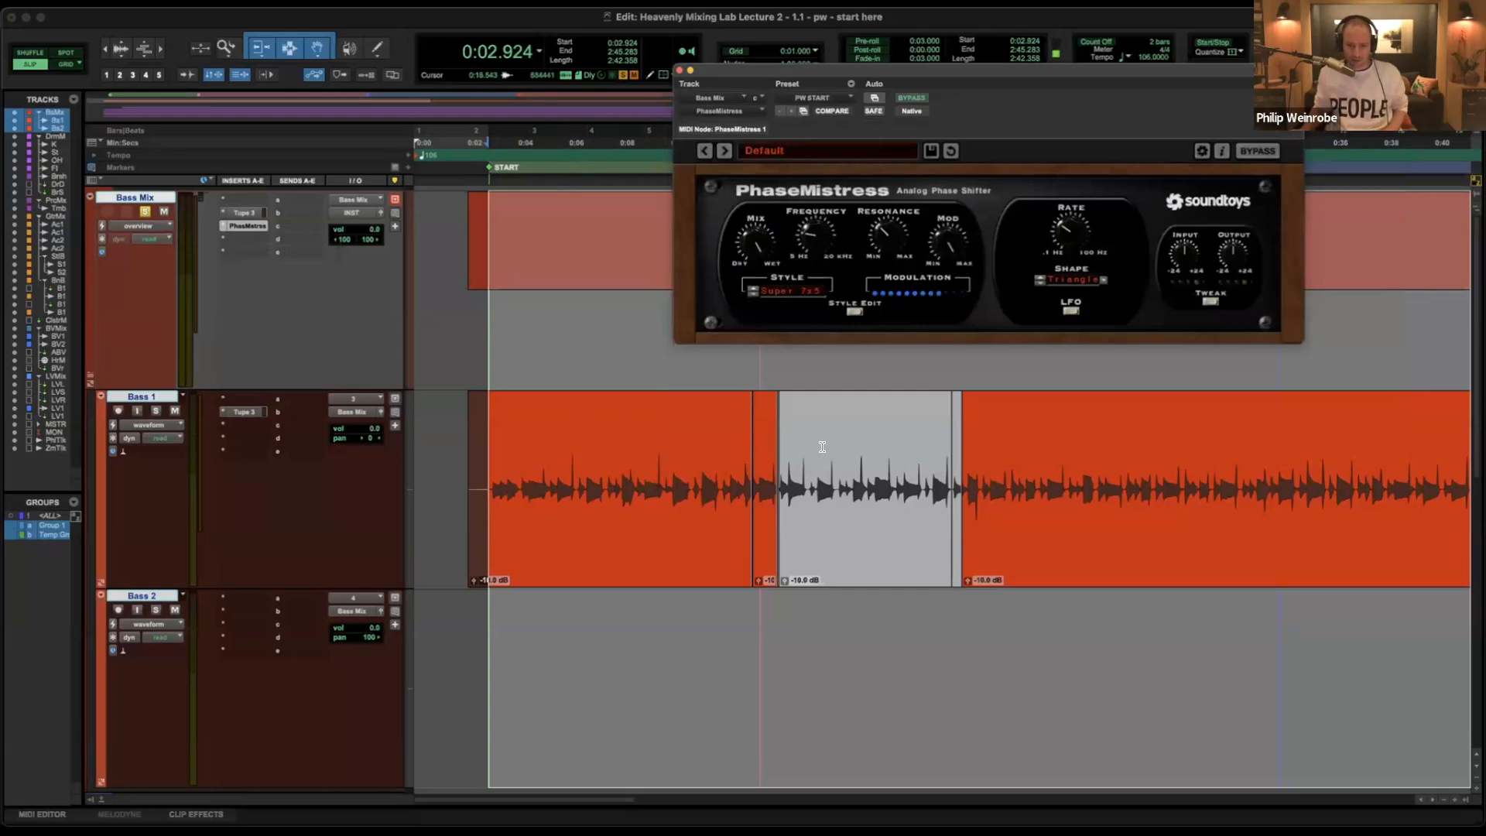
# Select the Bass 1 clip starting at 0:21.499 in V1 and solo Bass 1 instead of Bass Mix.
pyautogui.click(623, 448)
pyautogui.doubleClick(1045, 445)
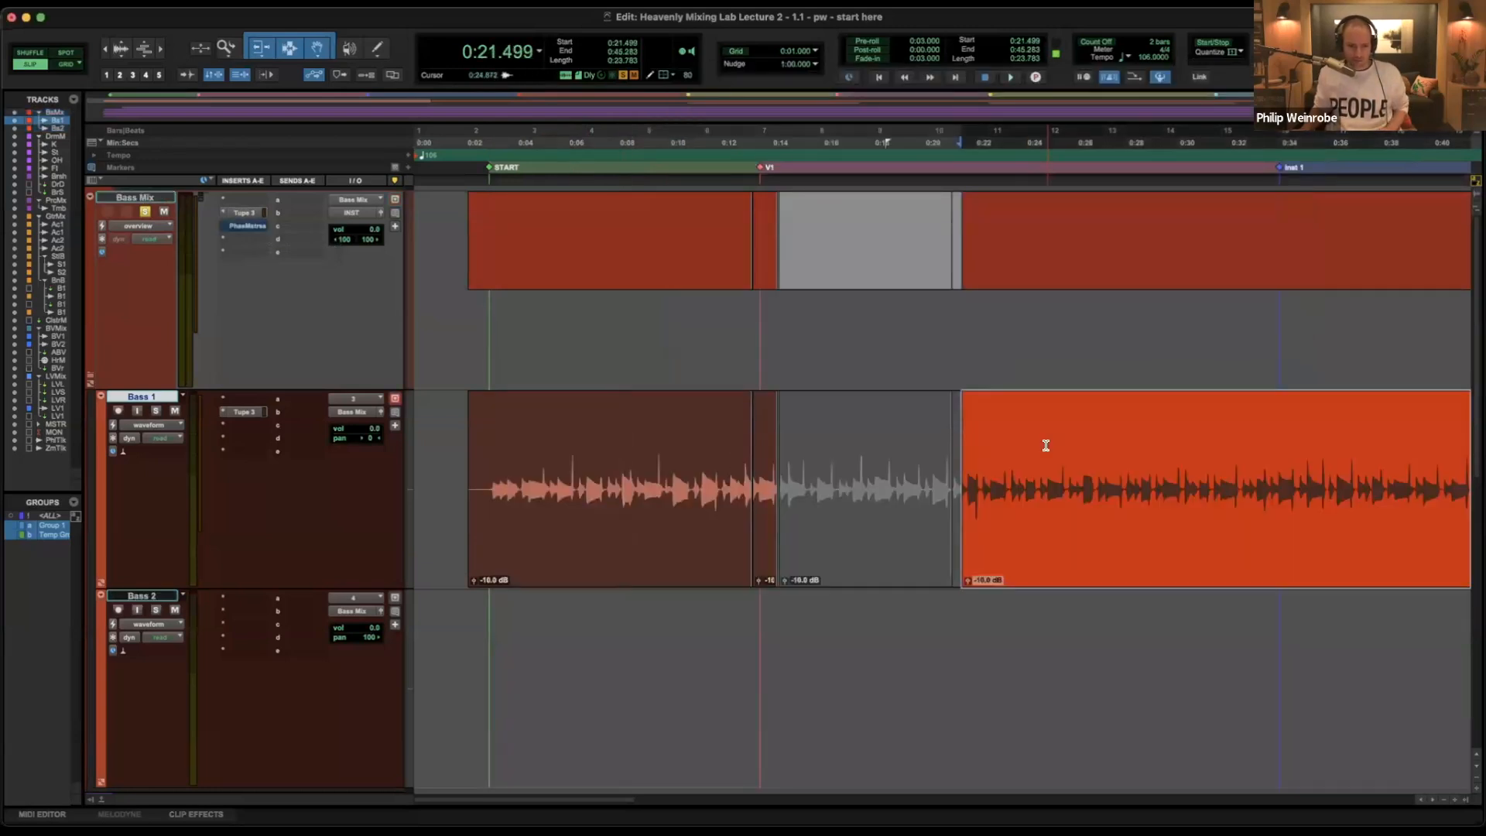
pyautogui.hotkey('shift', 's')
pyautogui.hscroll(5, 1046, 445)
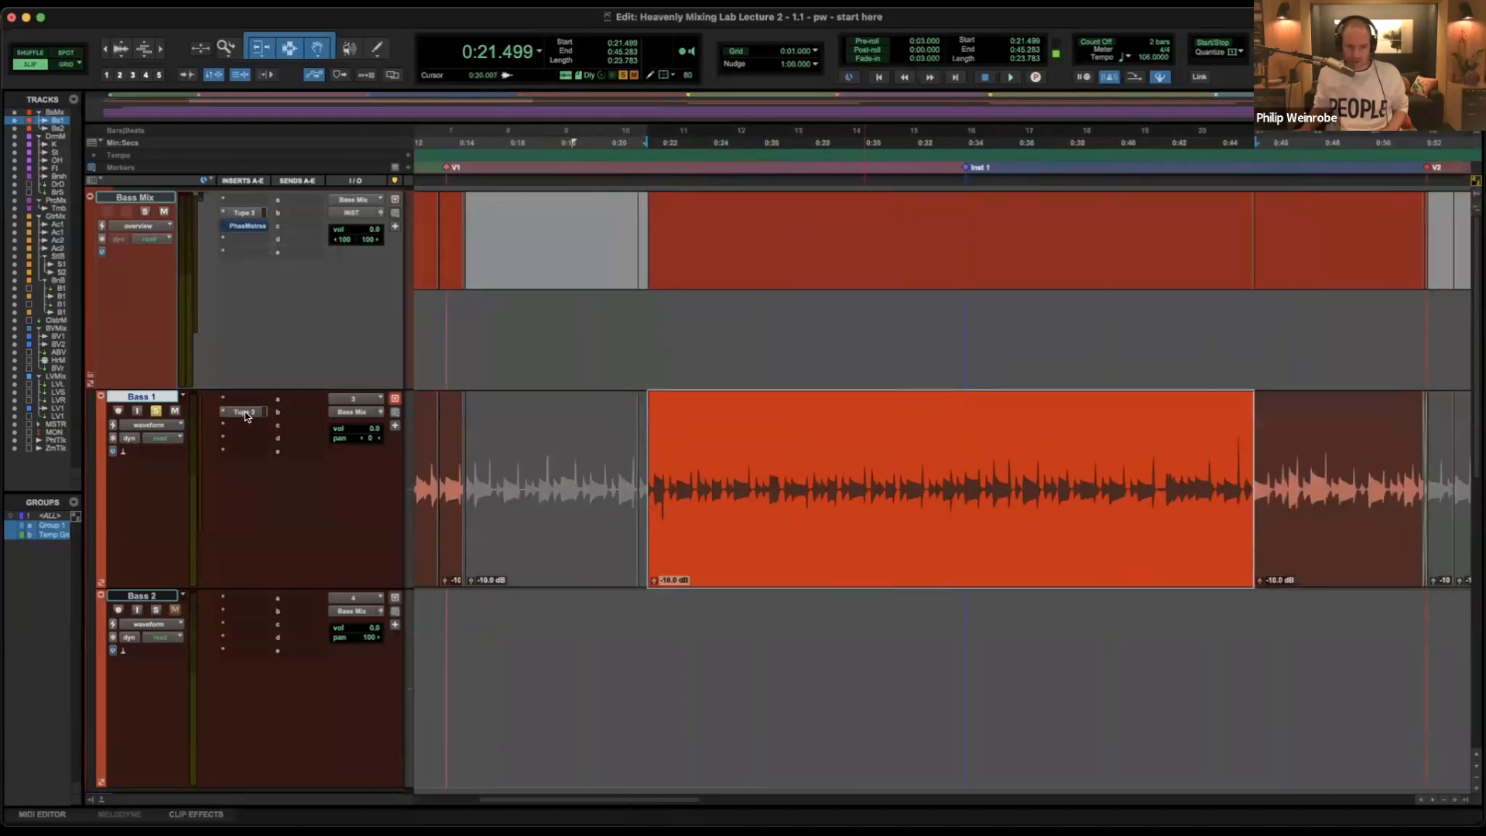
# Audition the selected Bass 1 clip with Tupe 3 bypassed and with it active again.
pyautogui.press('space')
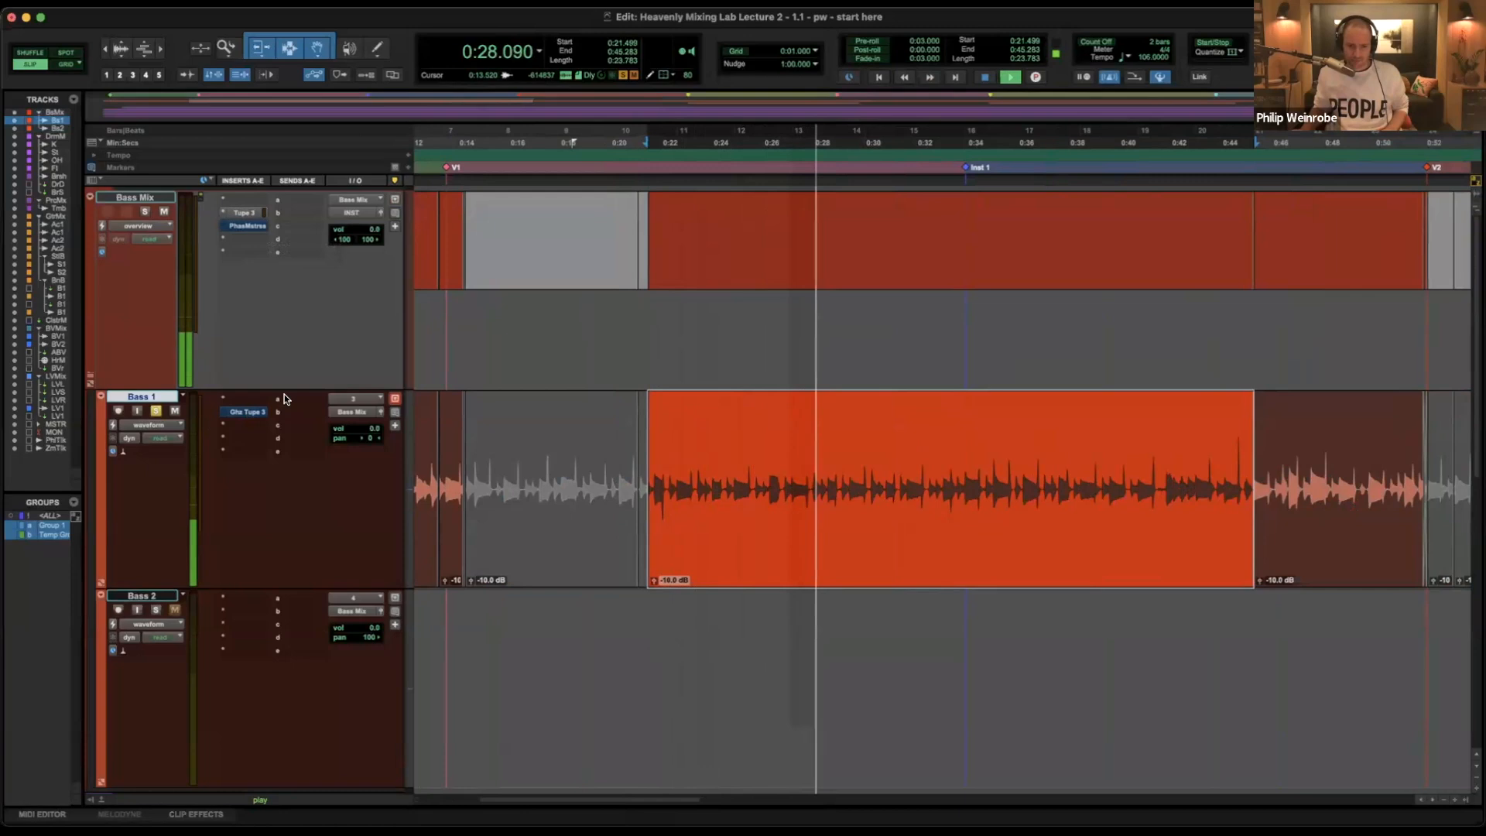
pyautogui.press('space')
pyautogui.keyDown('super'); pyautogui.click(252, 412); pyautogui.keyUp('super')
pyautogui.press('space')
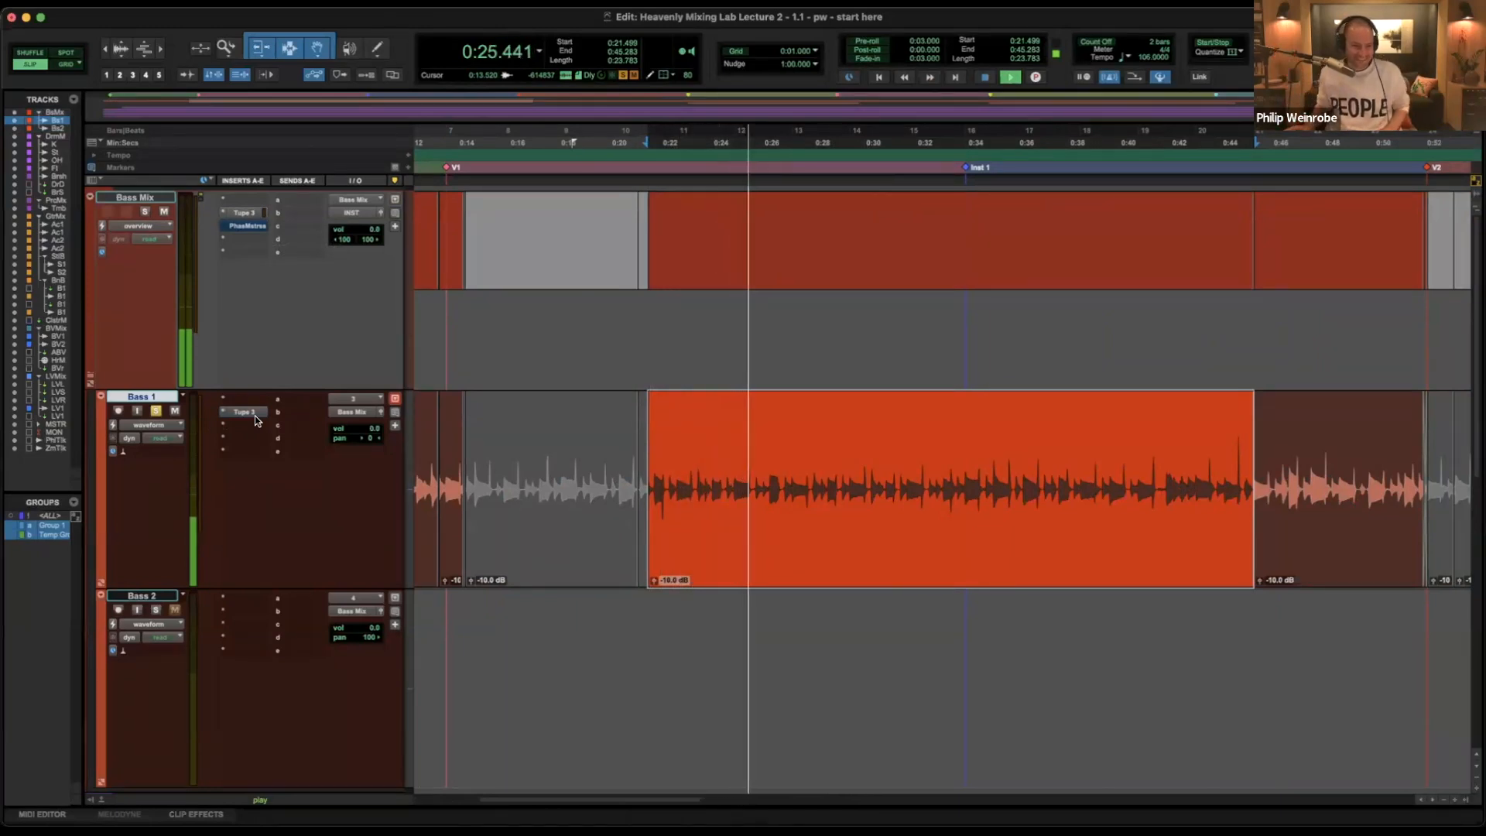
pyautogui.press('space')
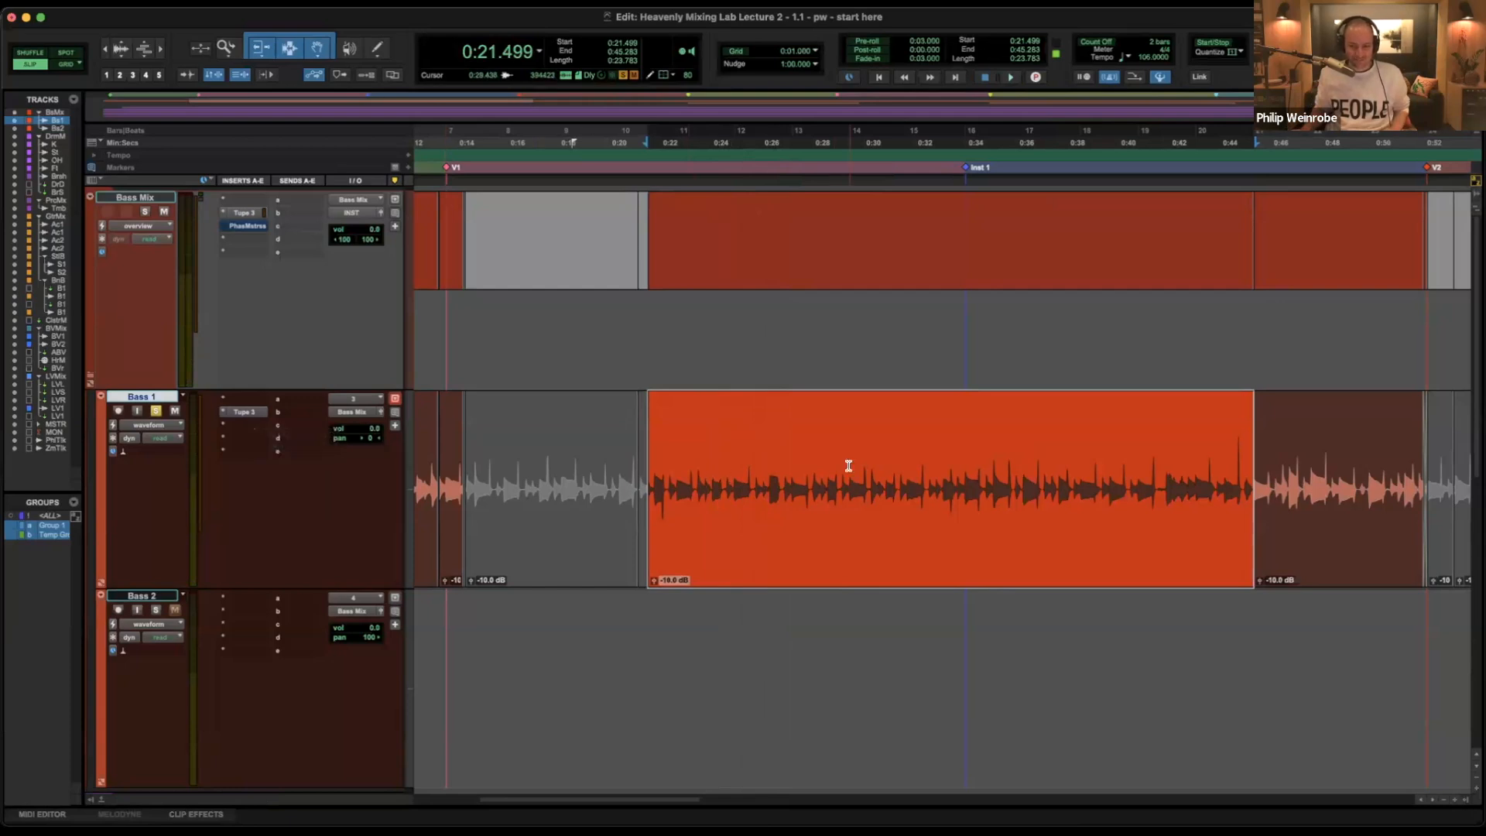
# Select the drum tracks from Drums Mix through Brush Spring and enlarge them to fill the edit area.
pyautogui.press('r')
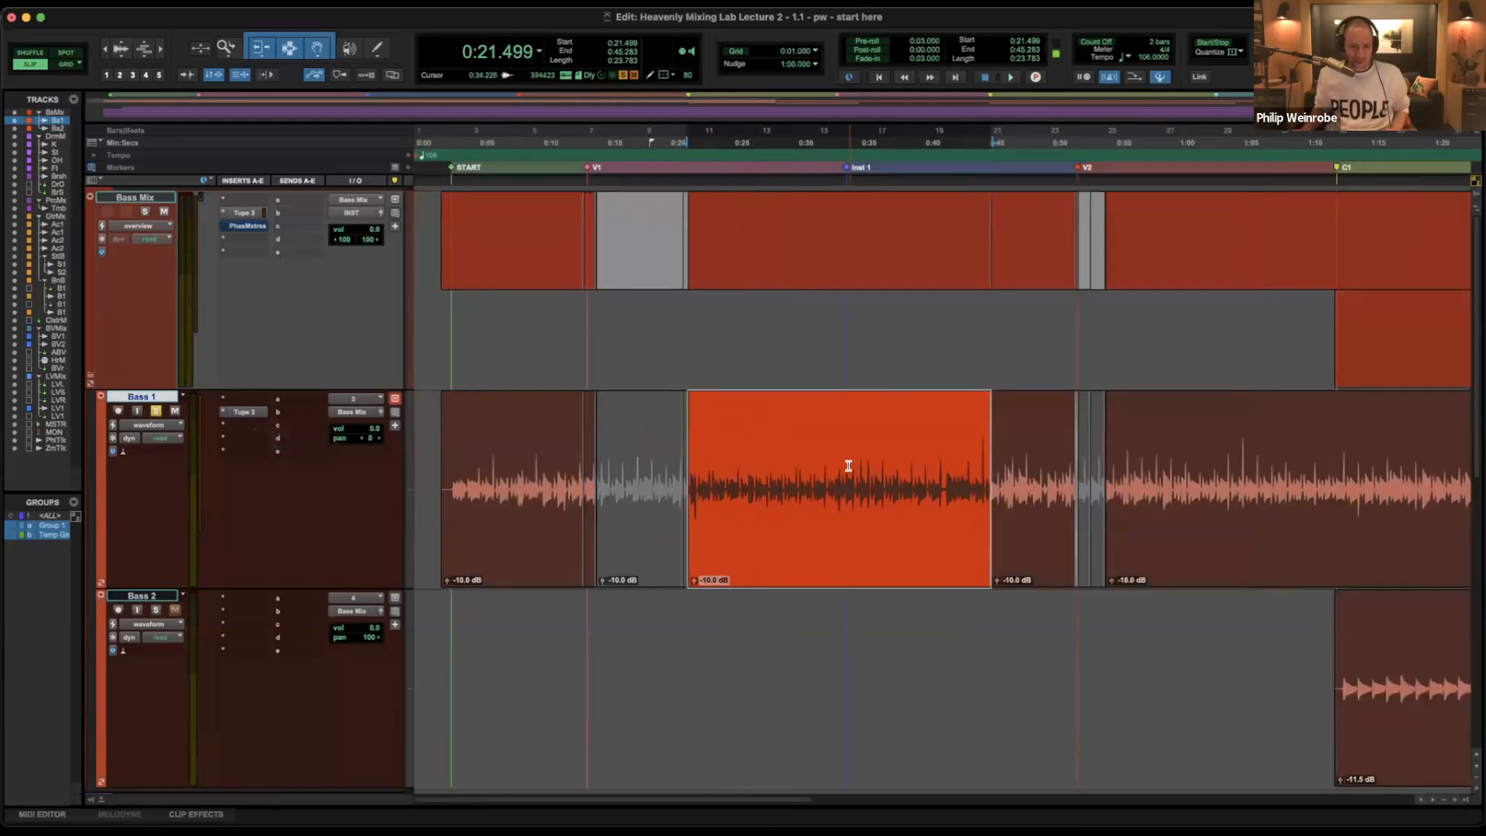
pyautogui.press('r')
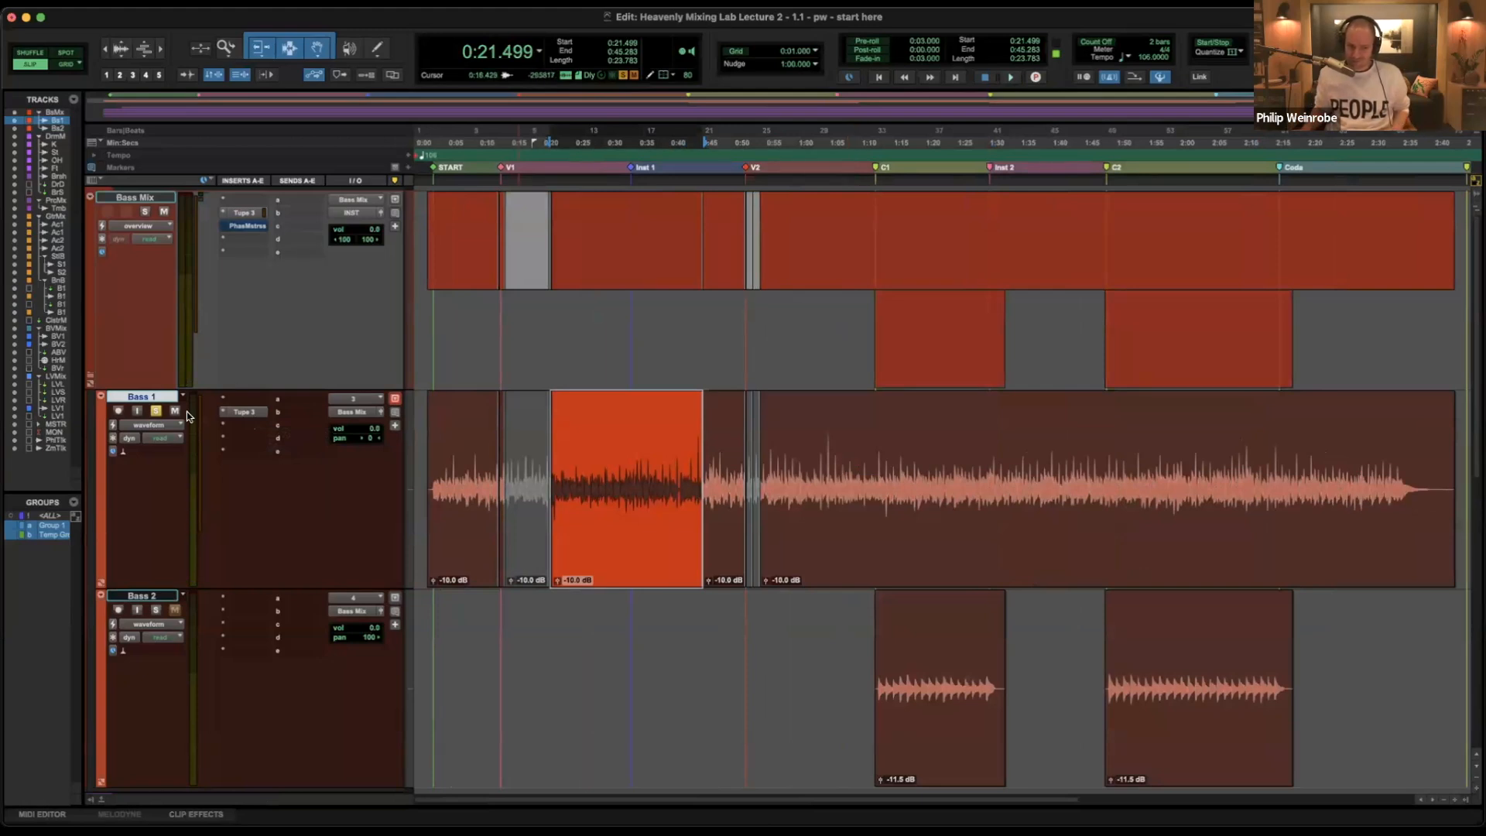
pyautogui.scroll(-3, 729, 419)
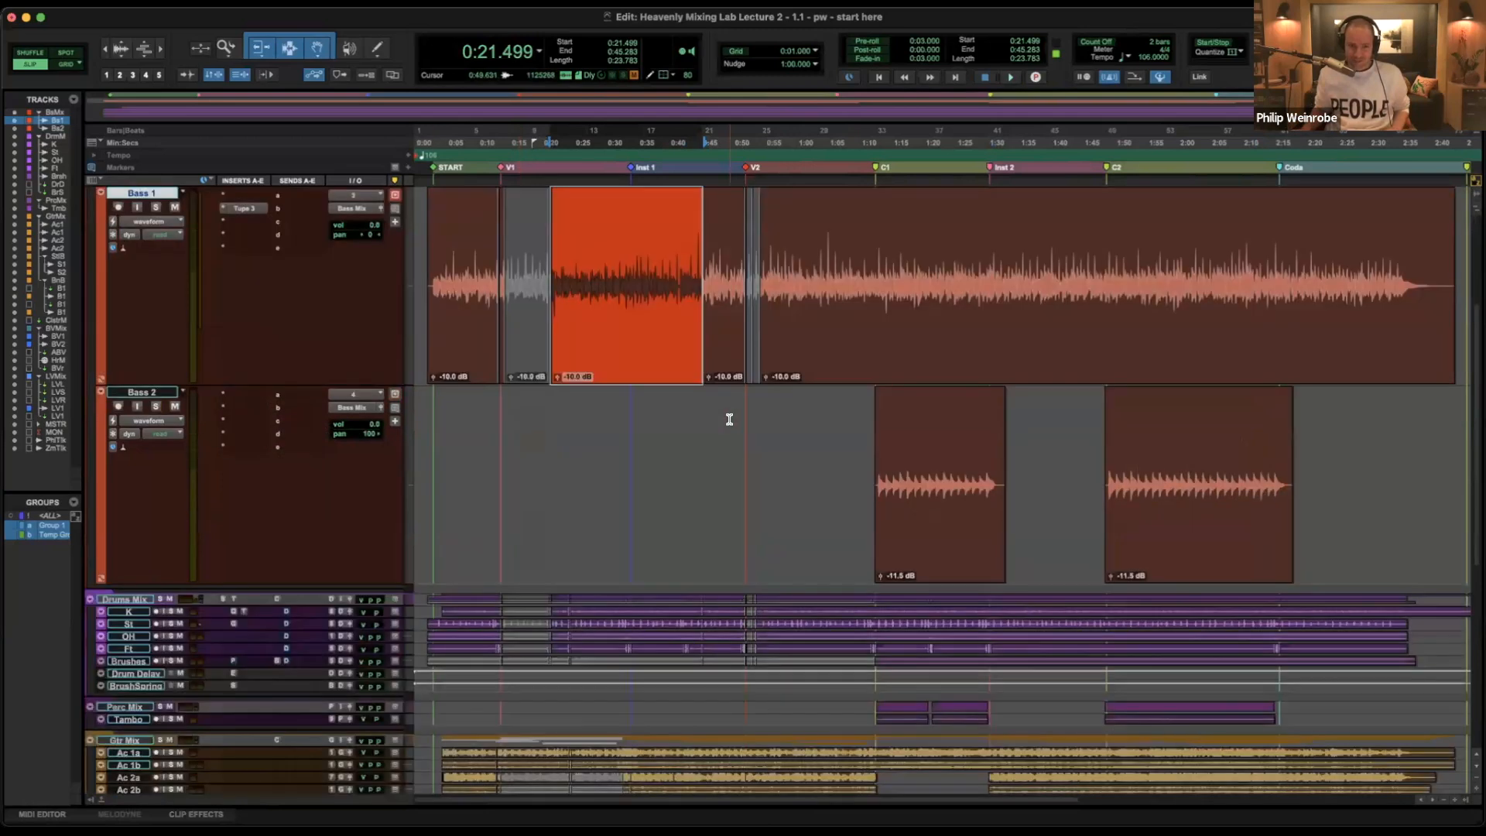
pyautogui.scroll(3, 729, 419)
pyautogui.scroll(-3, 730, 419)
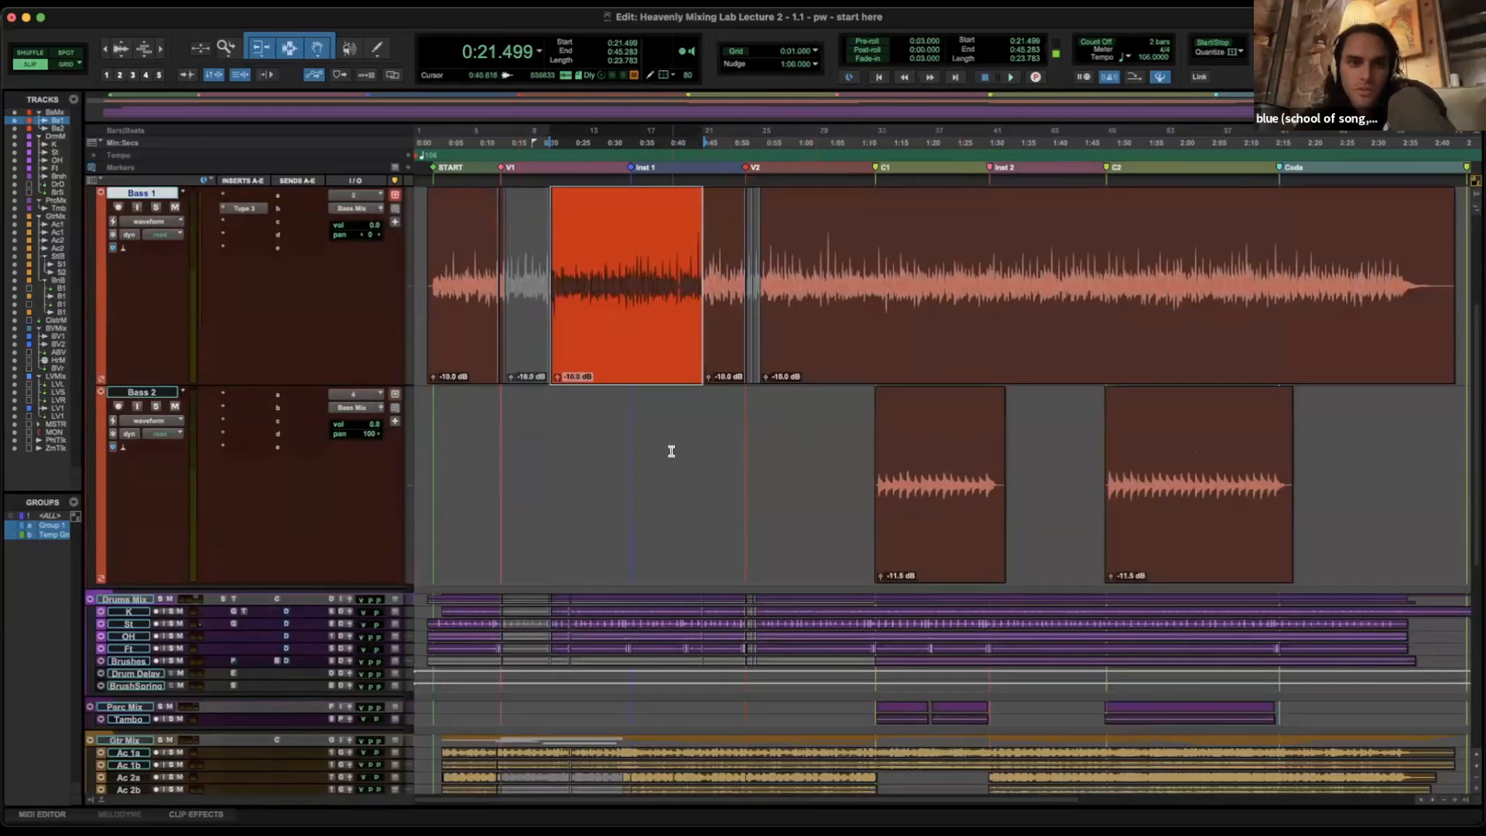
pyautogui.click(124, 600)
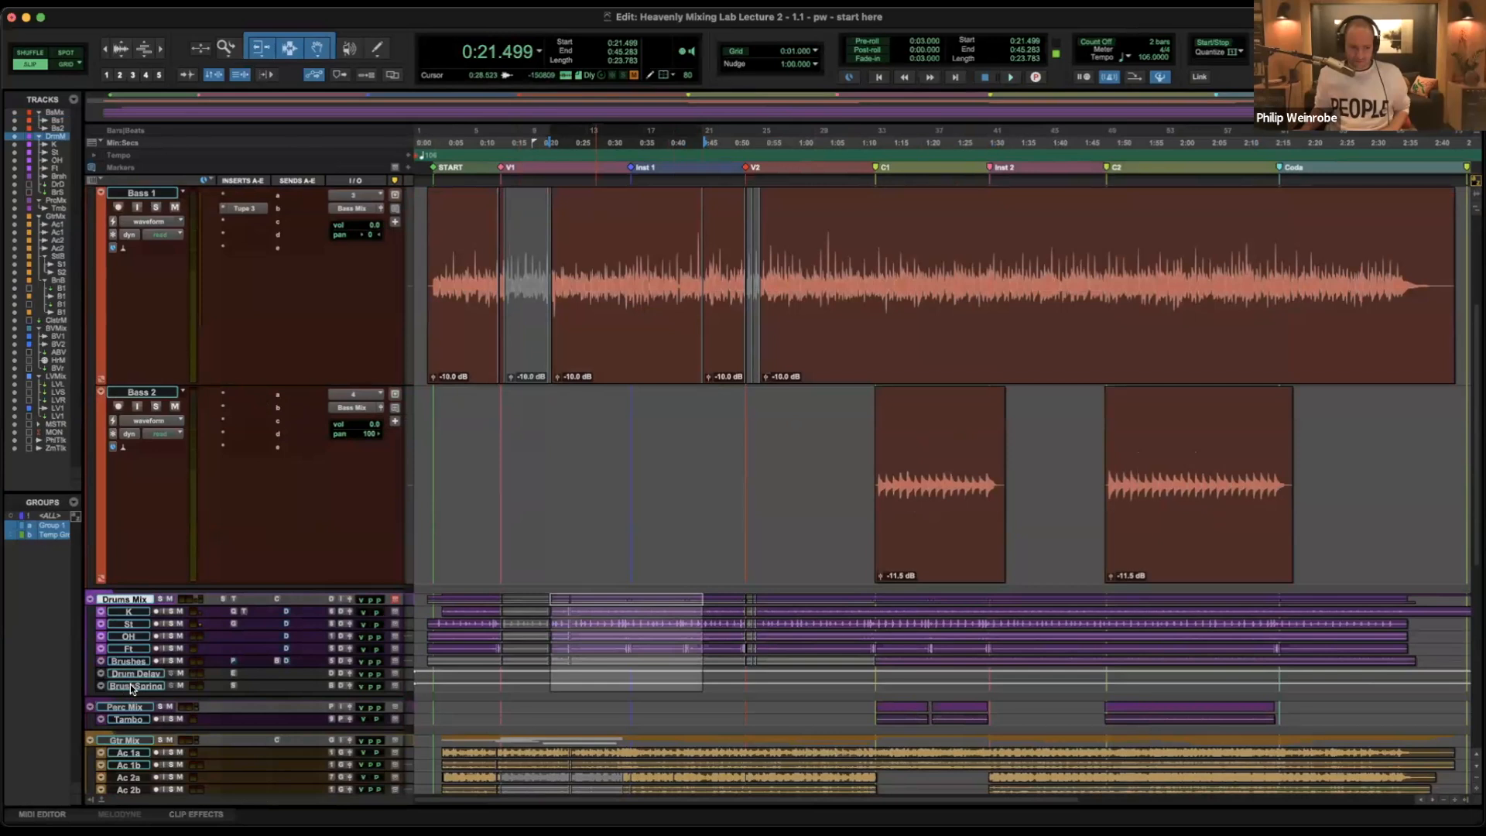
pyautogui.keyDown('shift'); pyautogui.click(131, 685); pyautogui.keyUp('shift')
pyautogui.press('e')
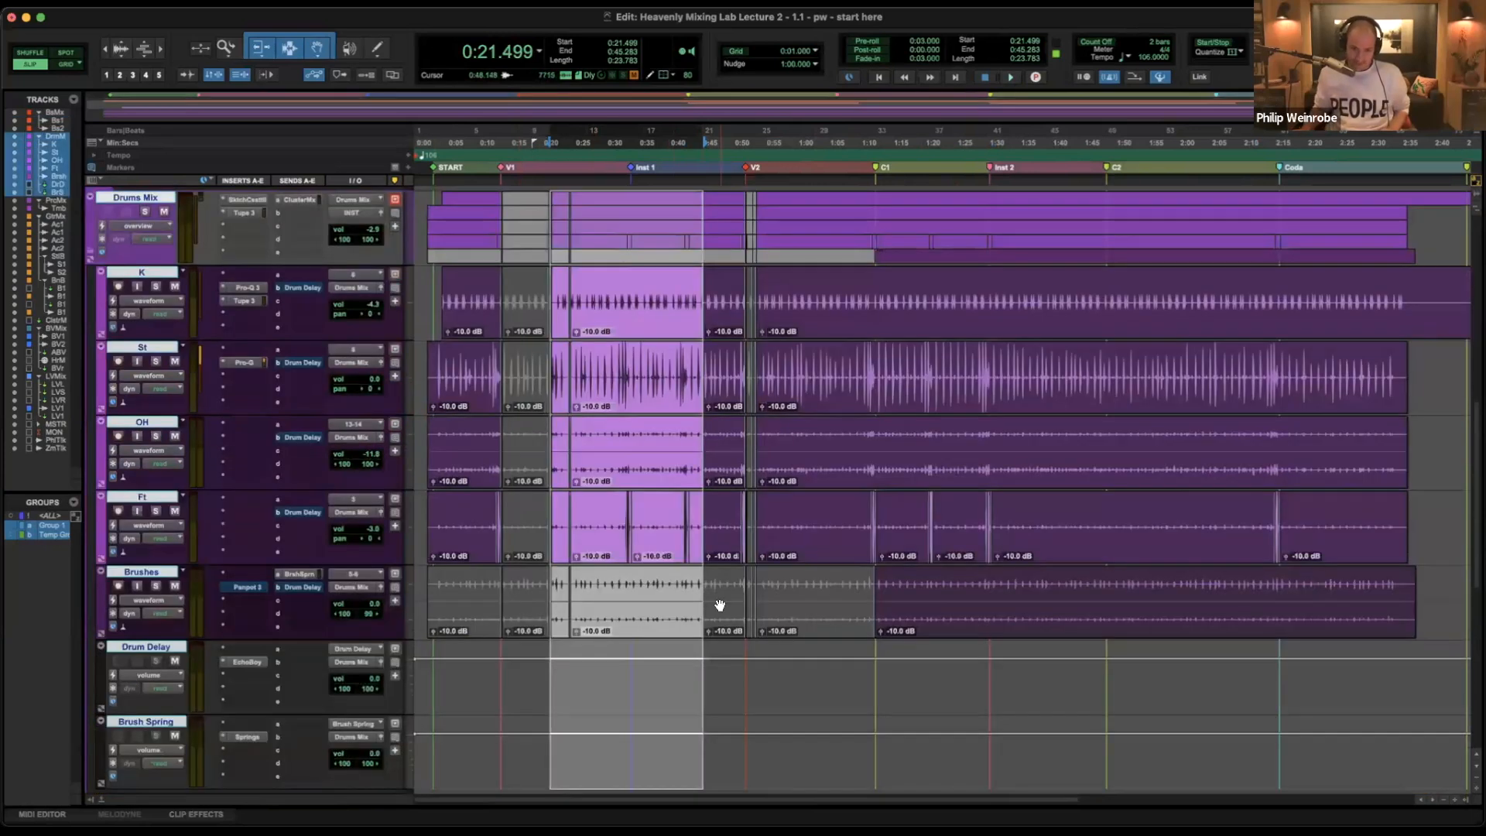
# Move the playback position to the Inst 1 marker at 0:33.962 with the drum tracks magnified around it.
pyautogui.press('t')
pyautogui.press('t')
pyautogui.hscroll(6, 720, 606)
pyautogui.press('r')
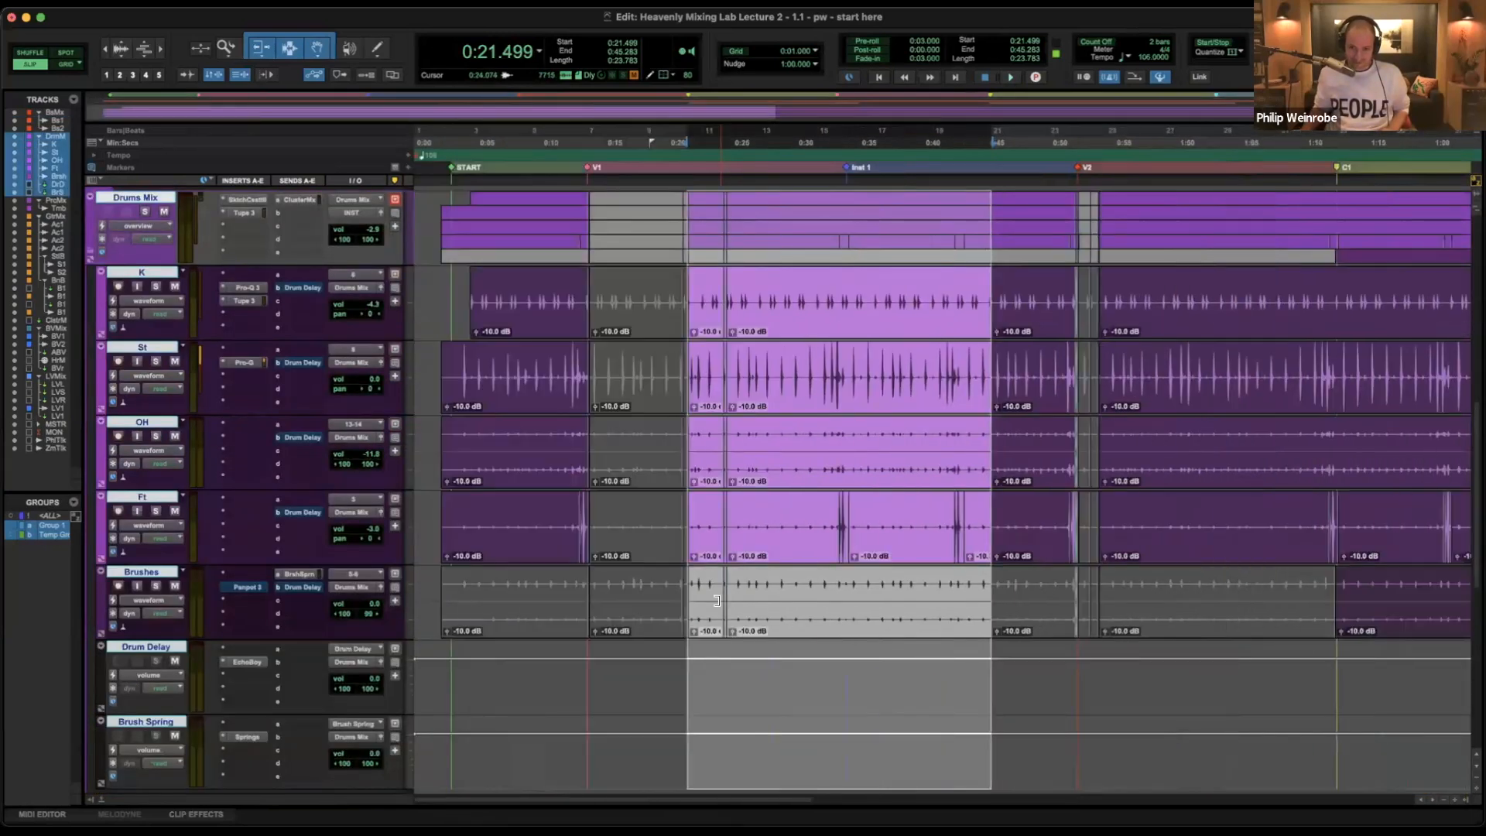
pyautogui.click(849, 170)
pyautogui.press('t')
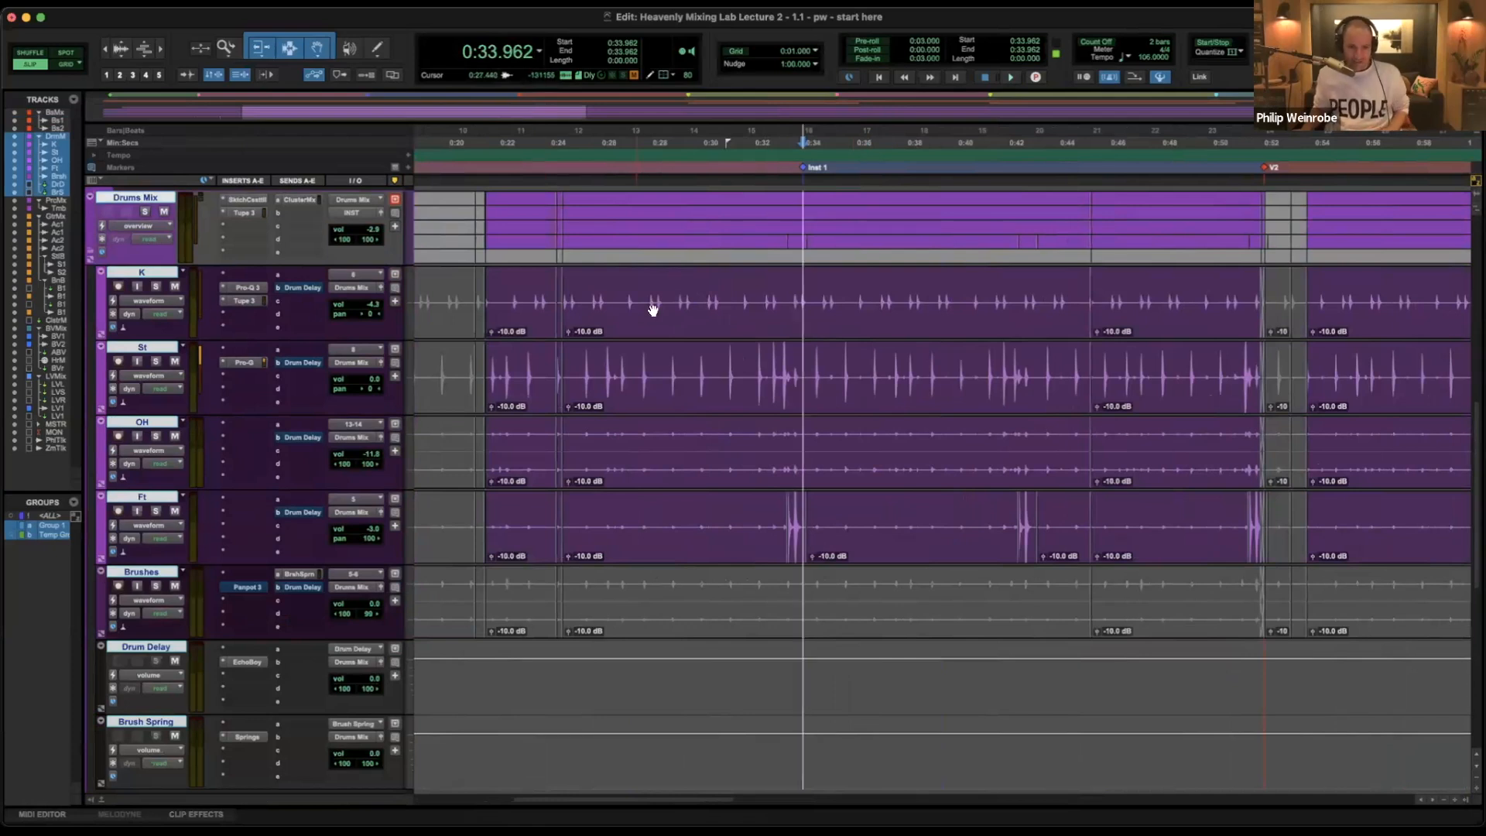
# Open Pro-Q 3 on the K track and examine its gain scale, low cut, low-end boosts, low-mid cut and upper-mid boost.
pyautogui.click(246, 288)
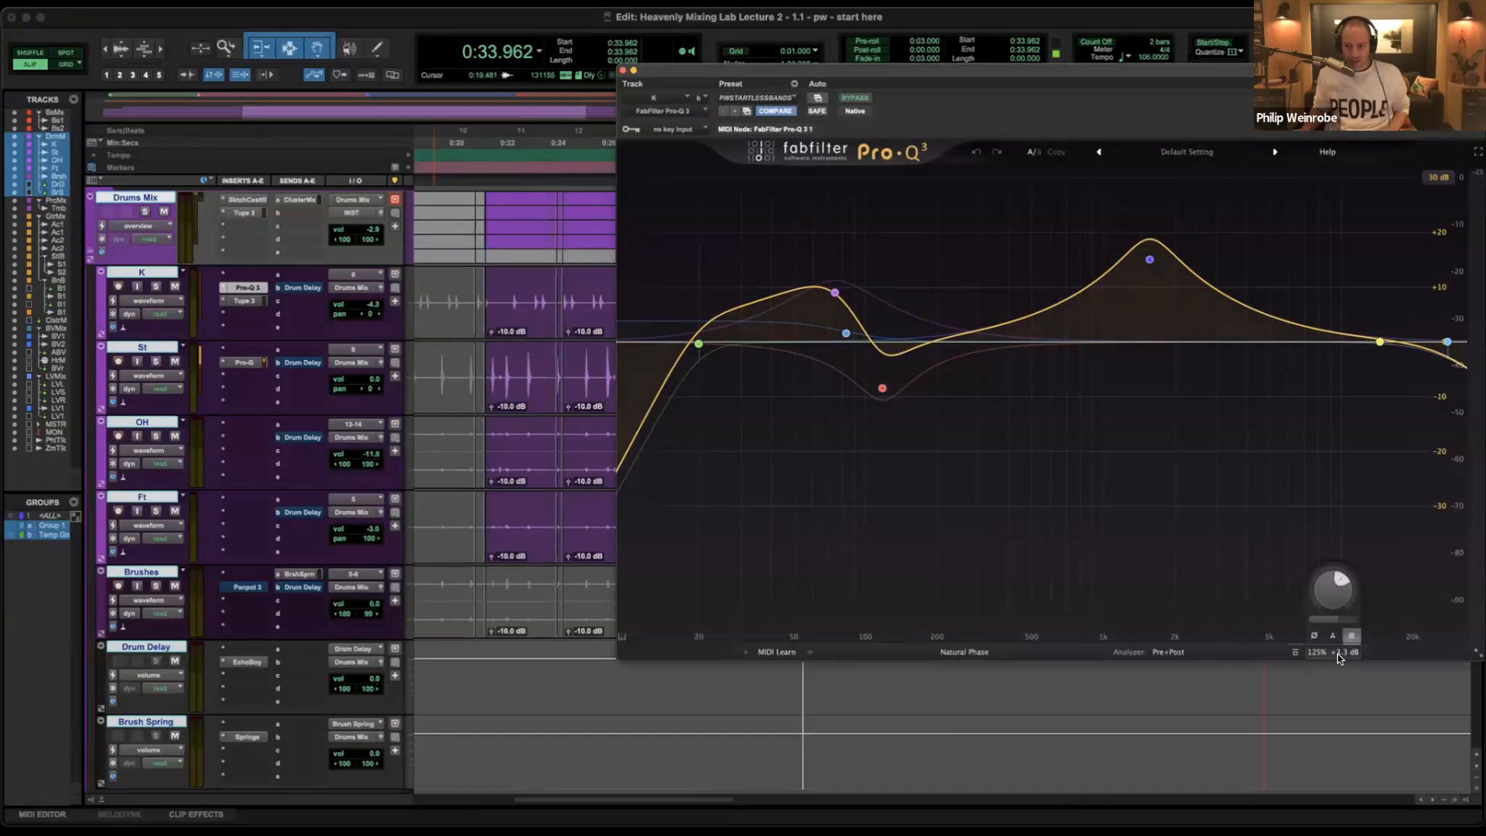
pyautogui.moveTo(834, 295)
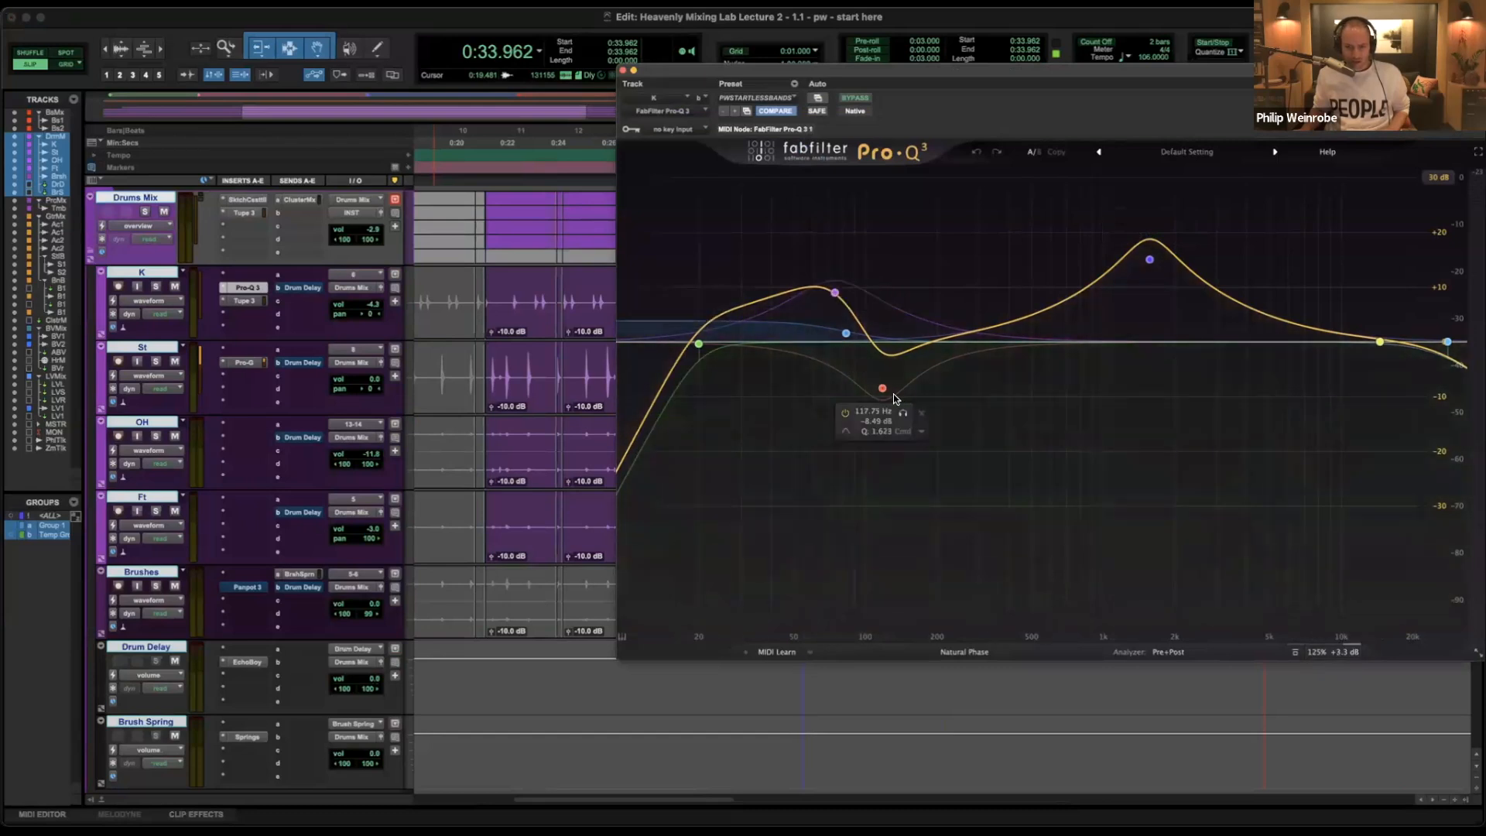
pyautogui.moveTo(845, 338)
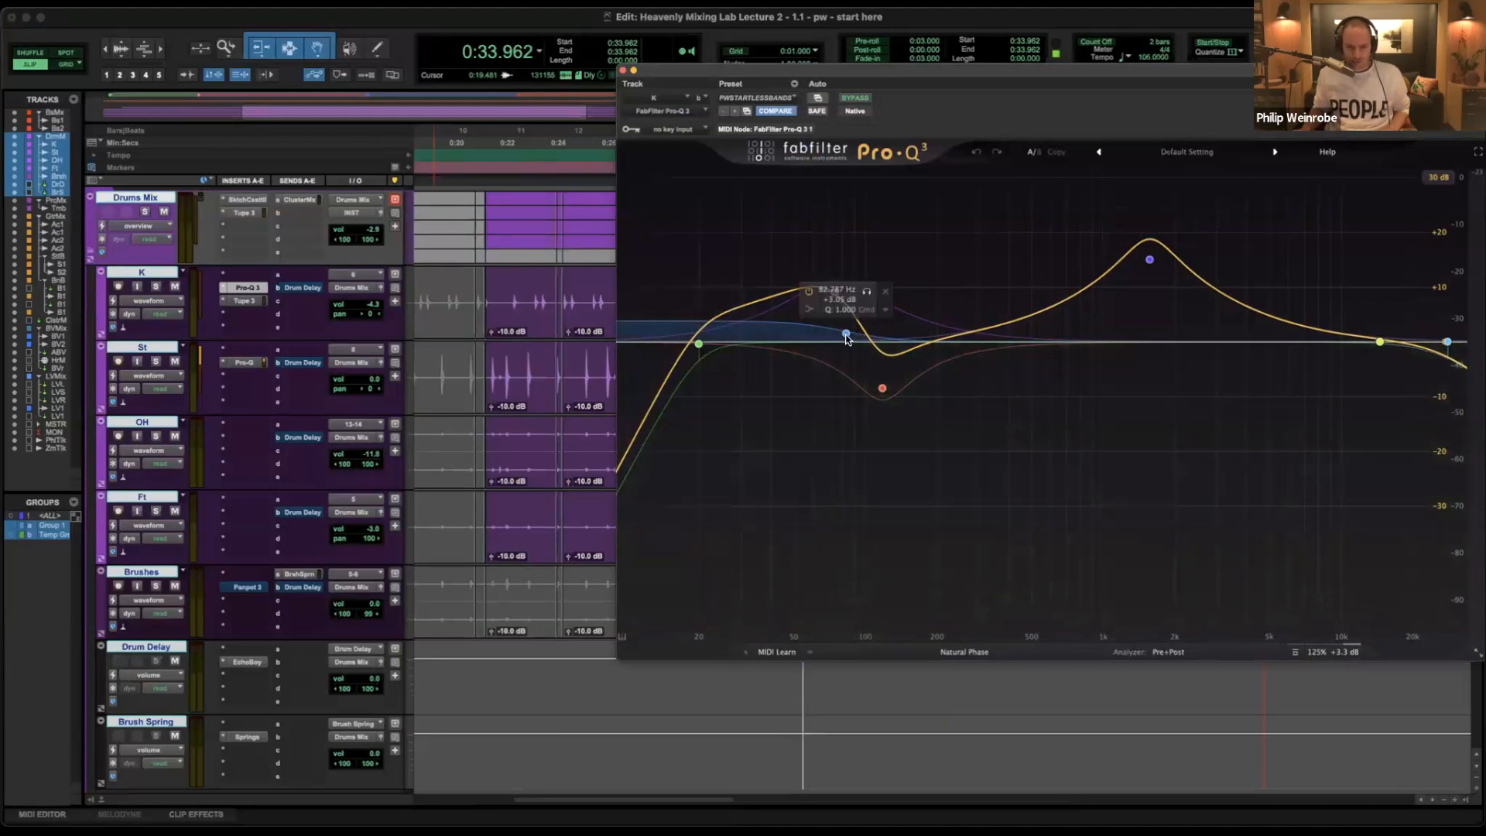
pyautogui.click(834, 295)
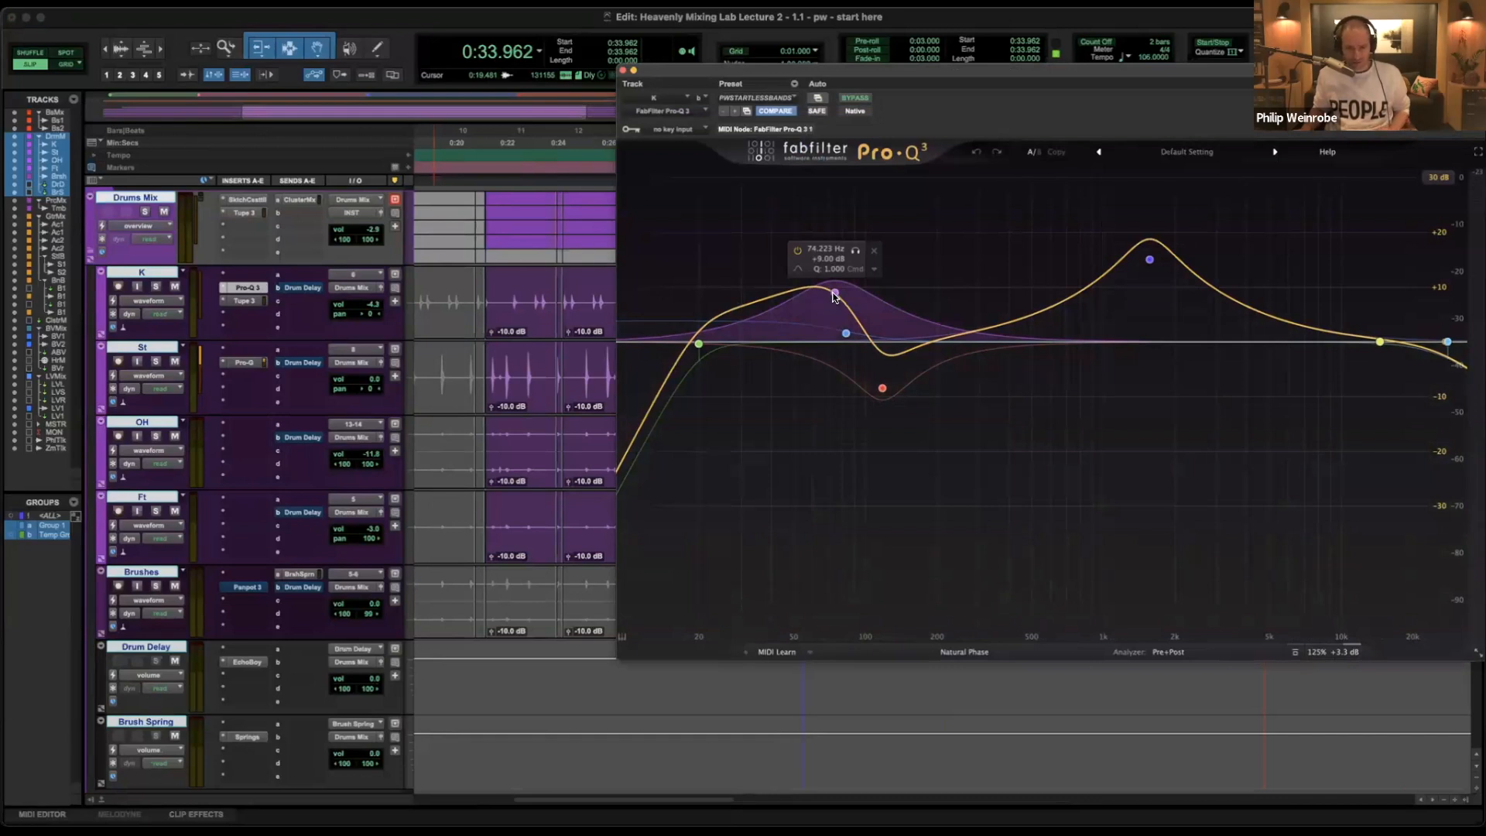
pyautogui.click(698, 346)
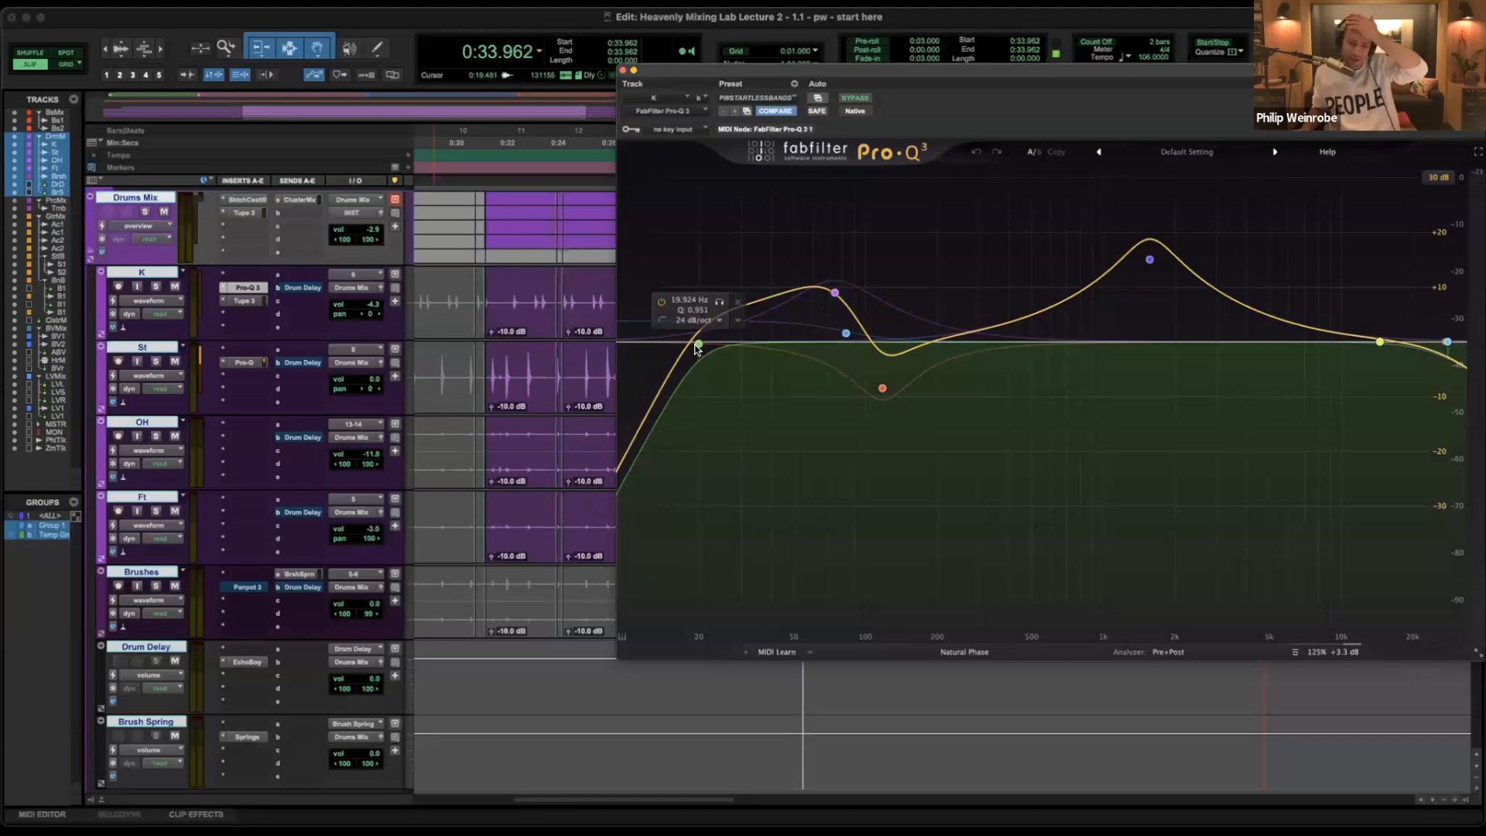
pyautogui.click(698, 345)
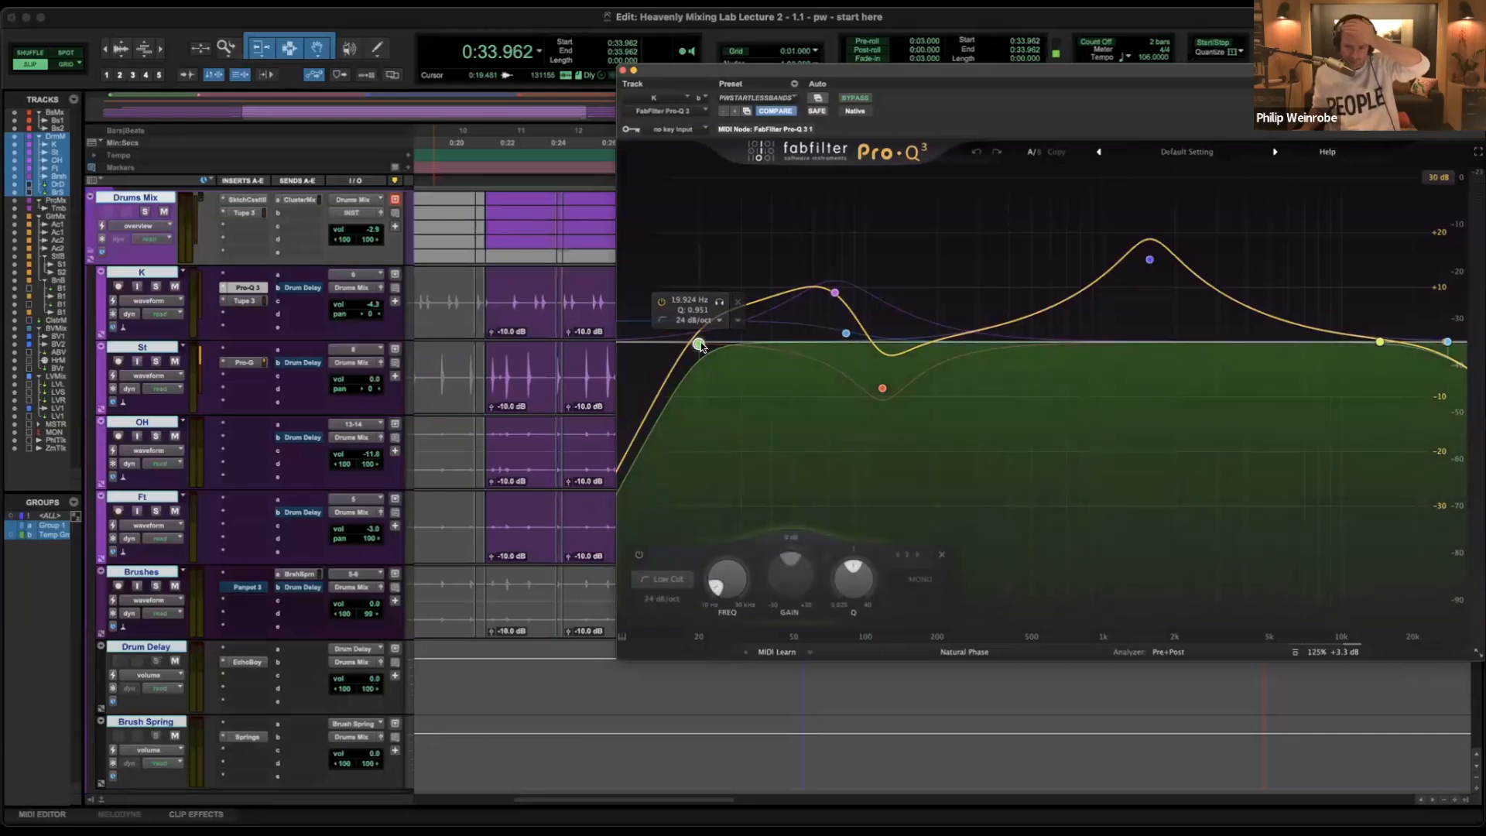
pyautogui.click(883, 390)
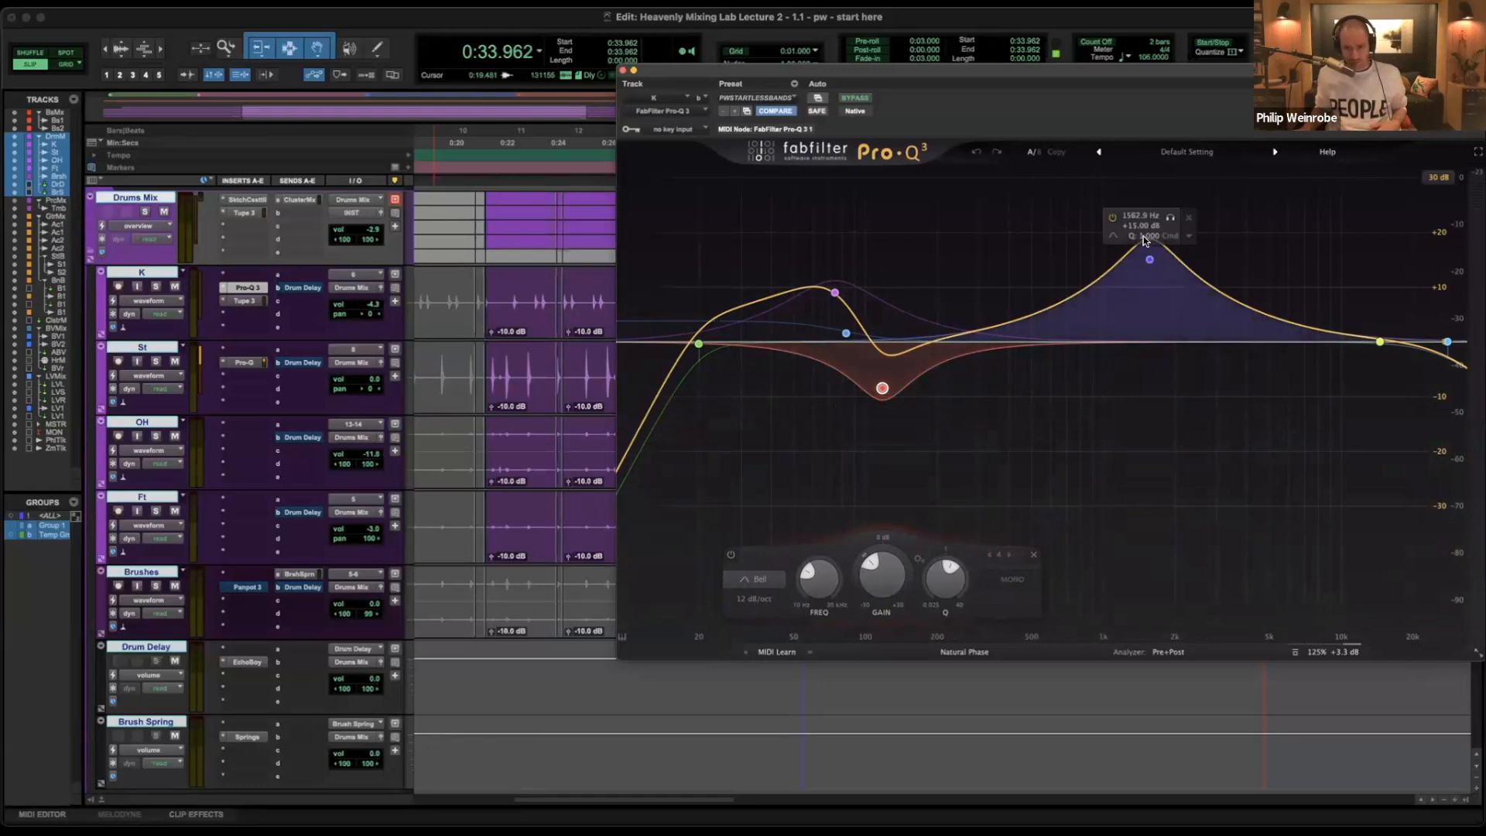
# Compare the kick's Pro-Q 3 curve at 100% gain scale and back at 125%, checking the low-end and upper-mid boosts.
pyautogui.moveTo(1325, 592)
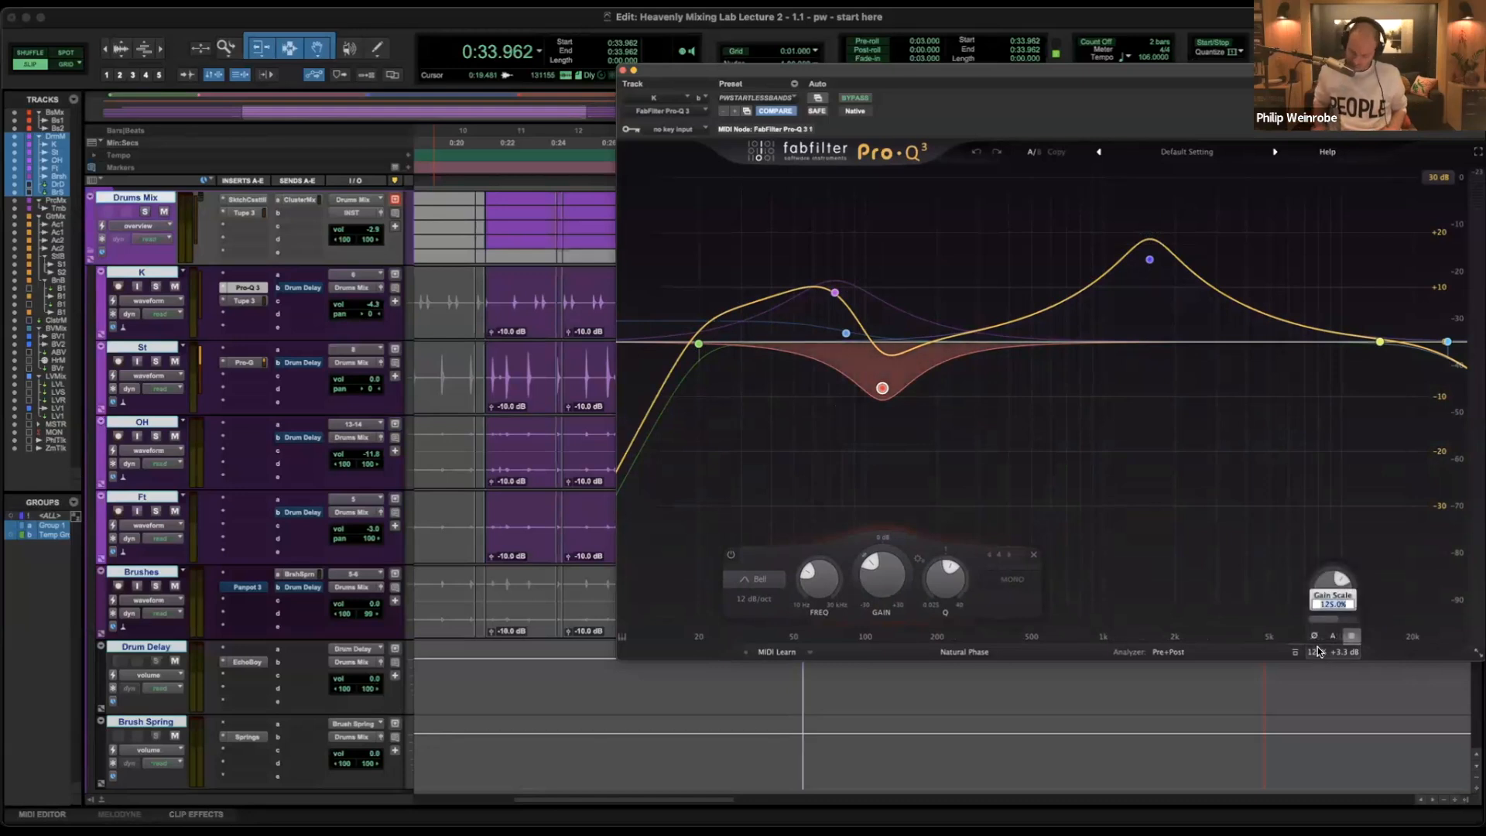
pyautogui.doubleClick(1333, 582)
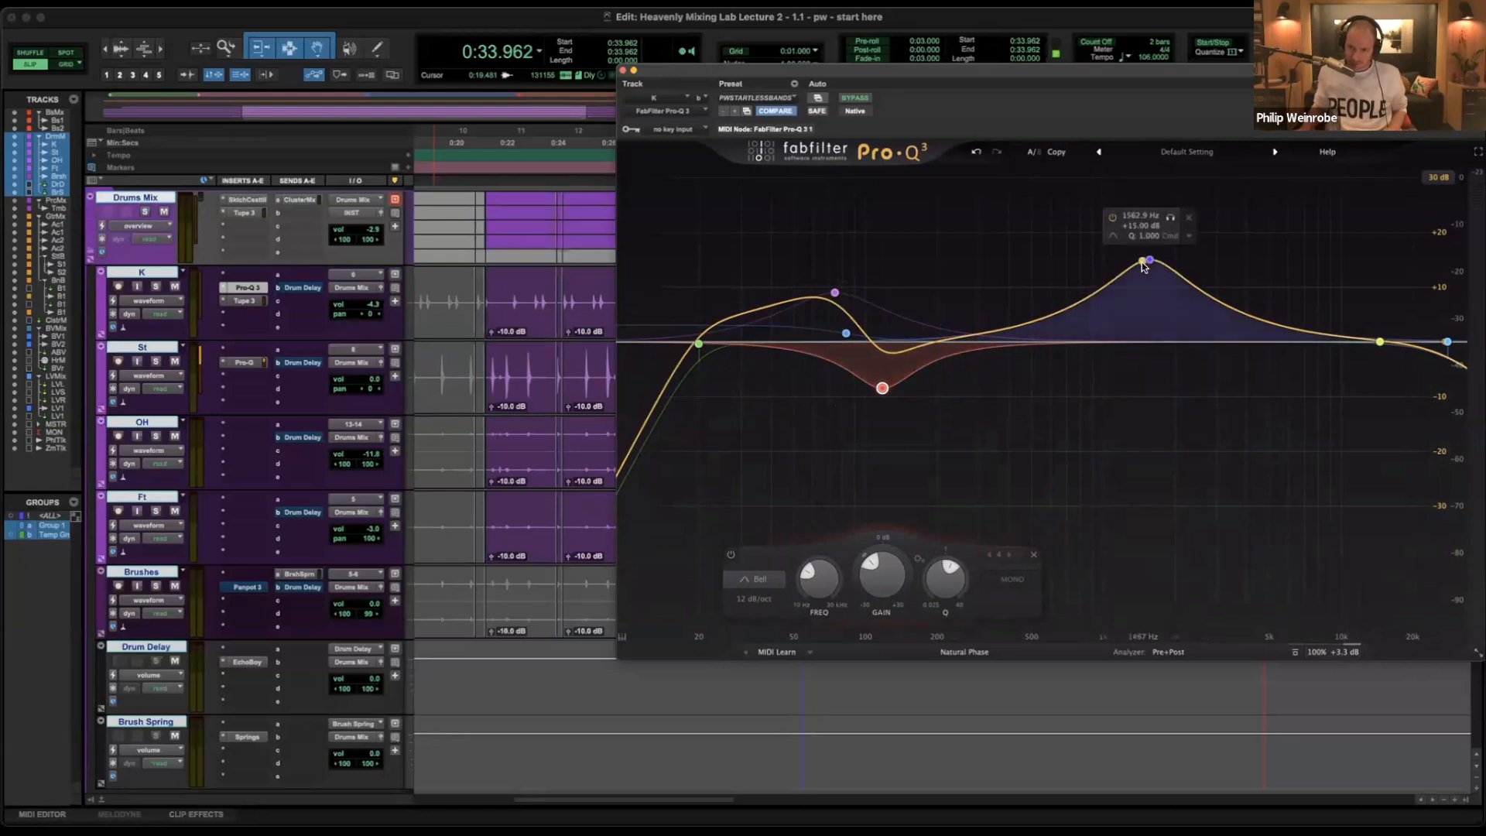
pyautogui.doubleClick(1321, 655)
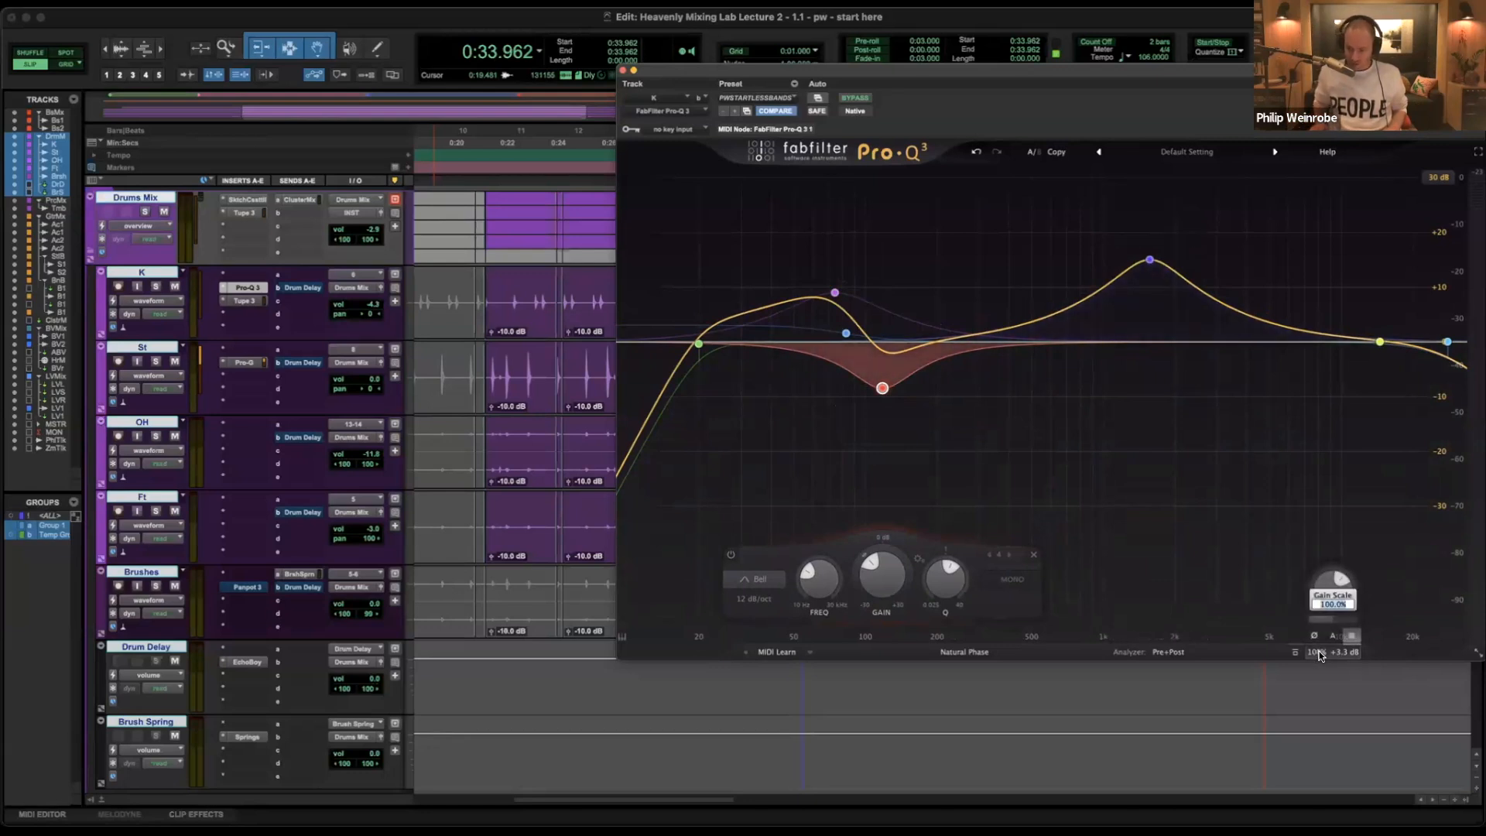
pyautogui.write('125')
pyautogui.press('Return')
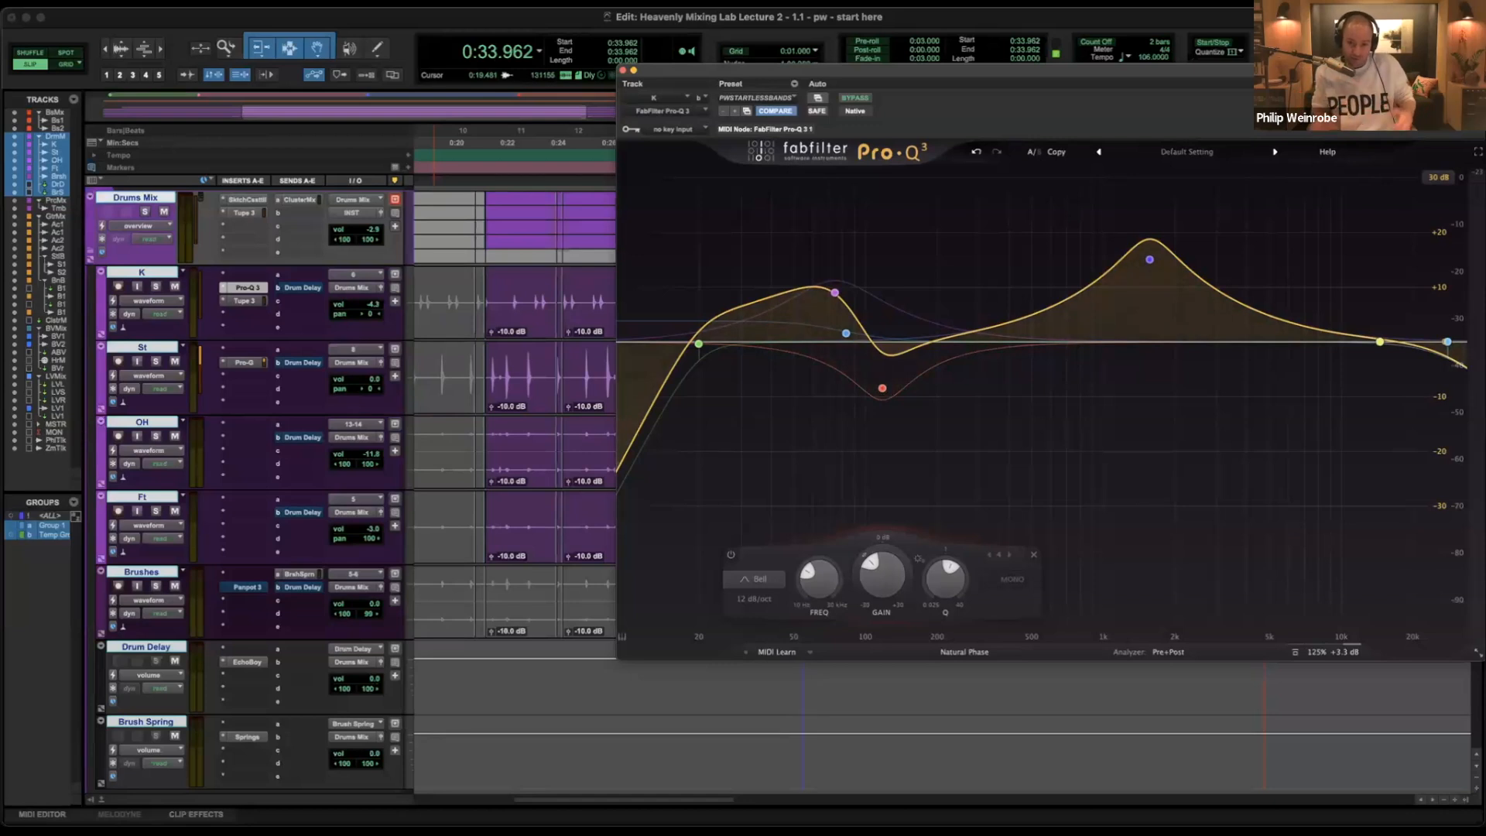
pyautogui.moveTo(835, 294)
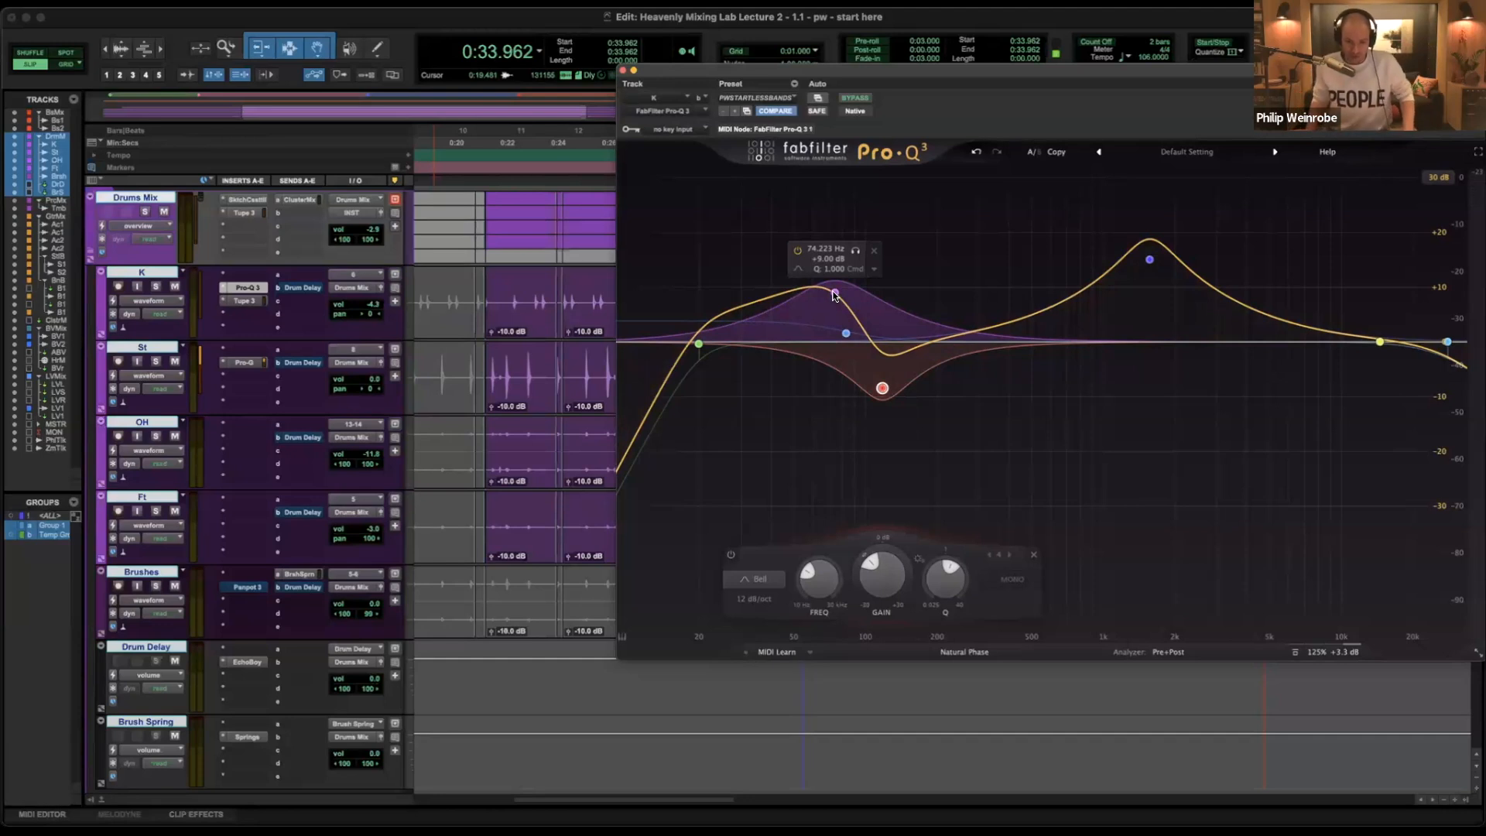
pyautogui.moveTo(1150, 262)
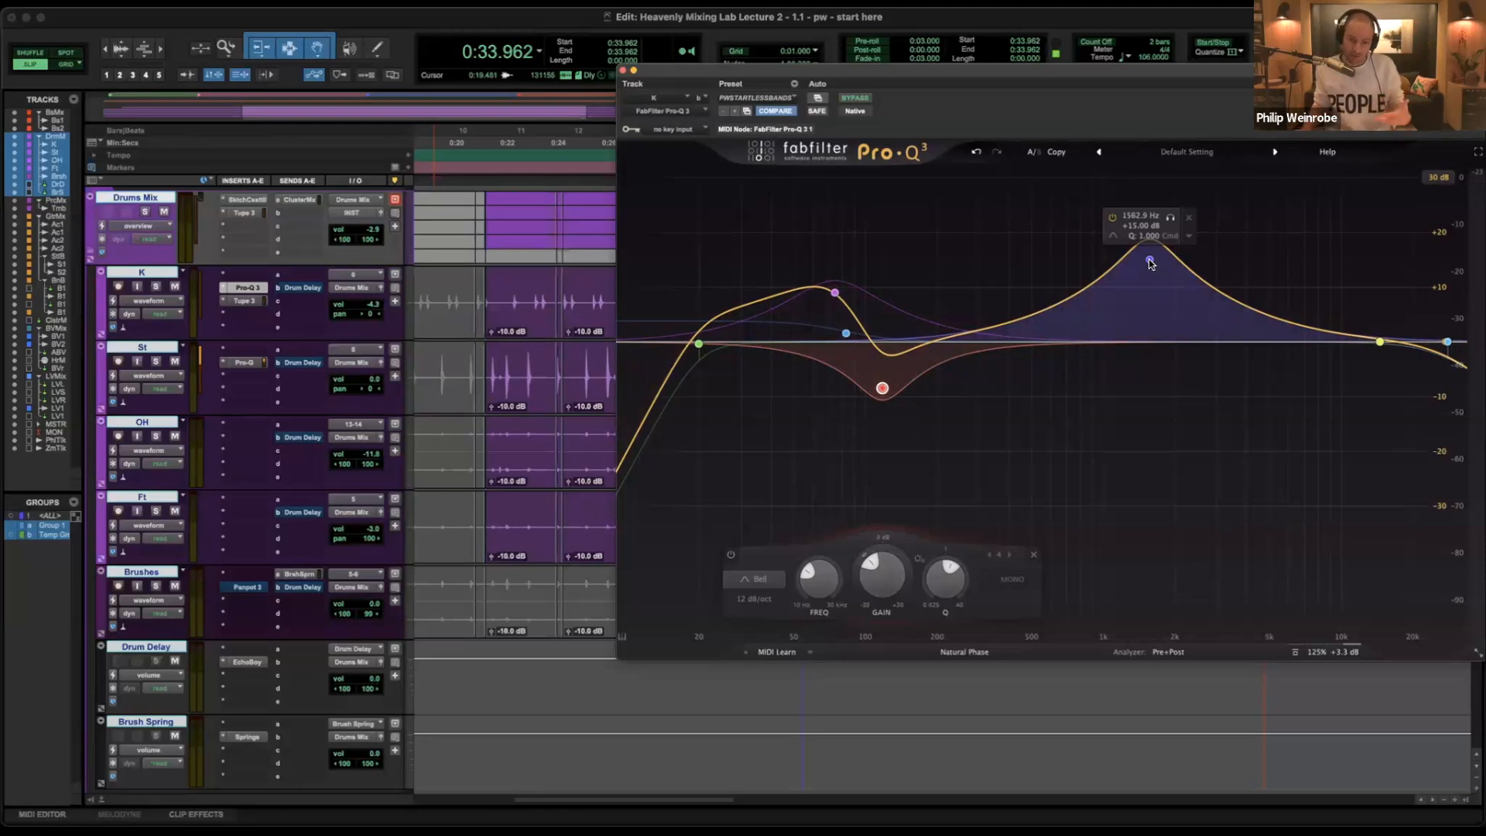
# Select the K track's clip starting at 0:24.522 and open the track's Tupe 3 with the tracks beside it uncovered.
pyautogui.click(572, 286)
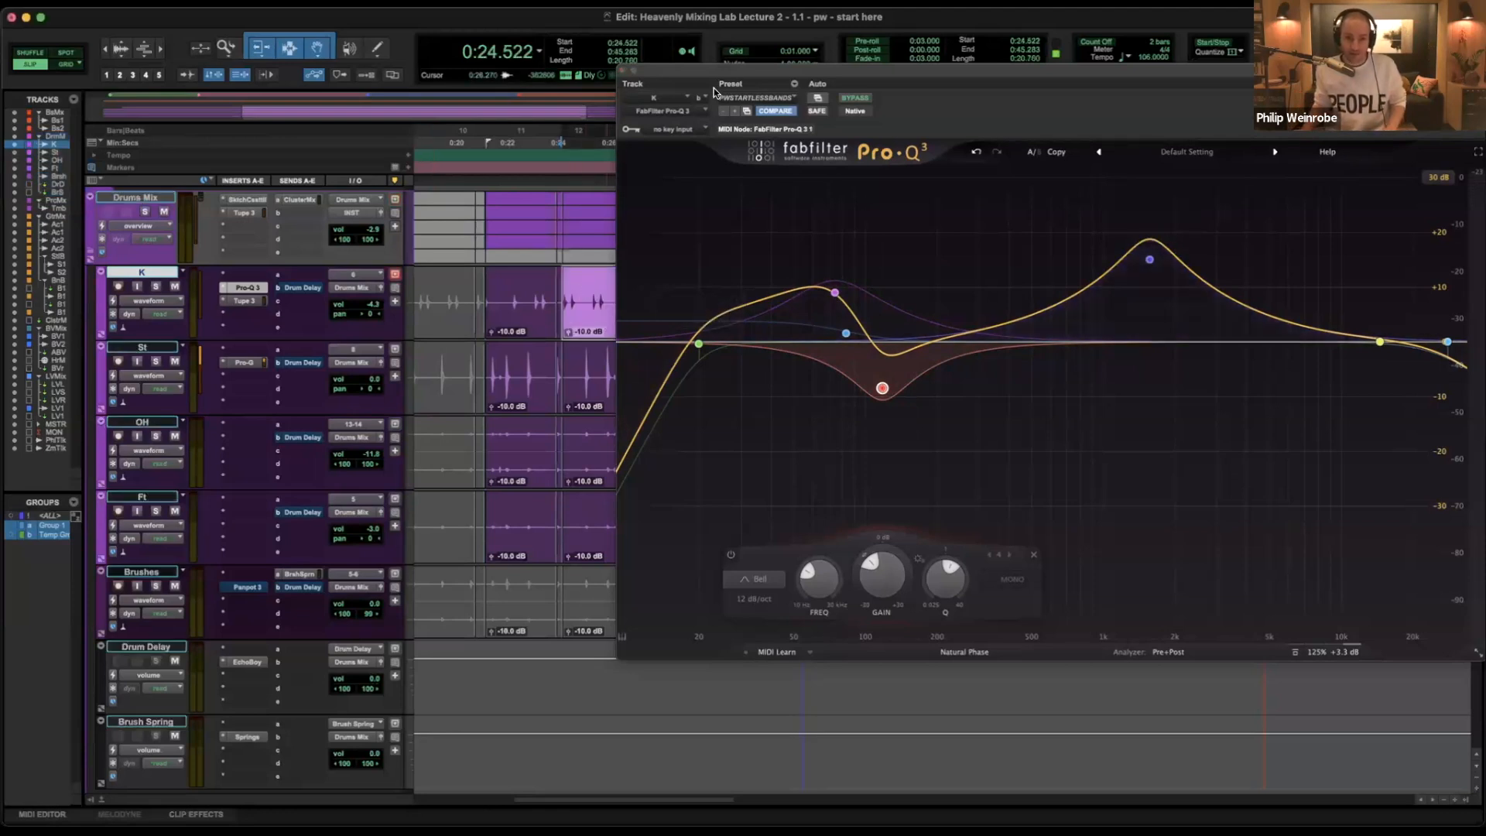
pyautogui.moveTo(718, 77); pyautogui.dragTo(1028, 426)
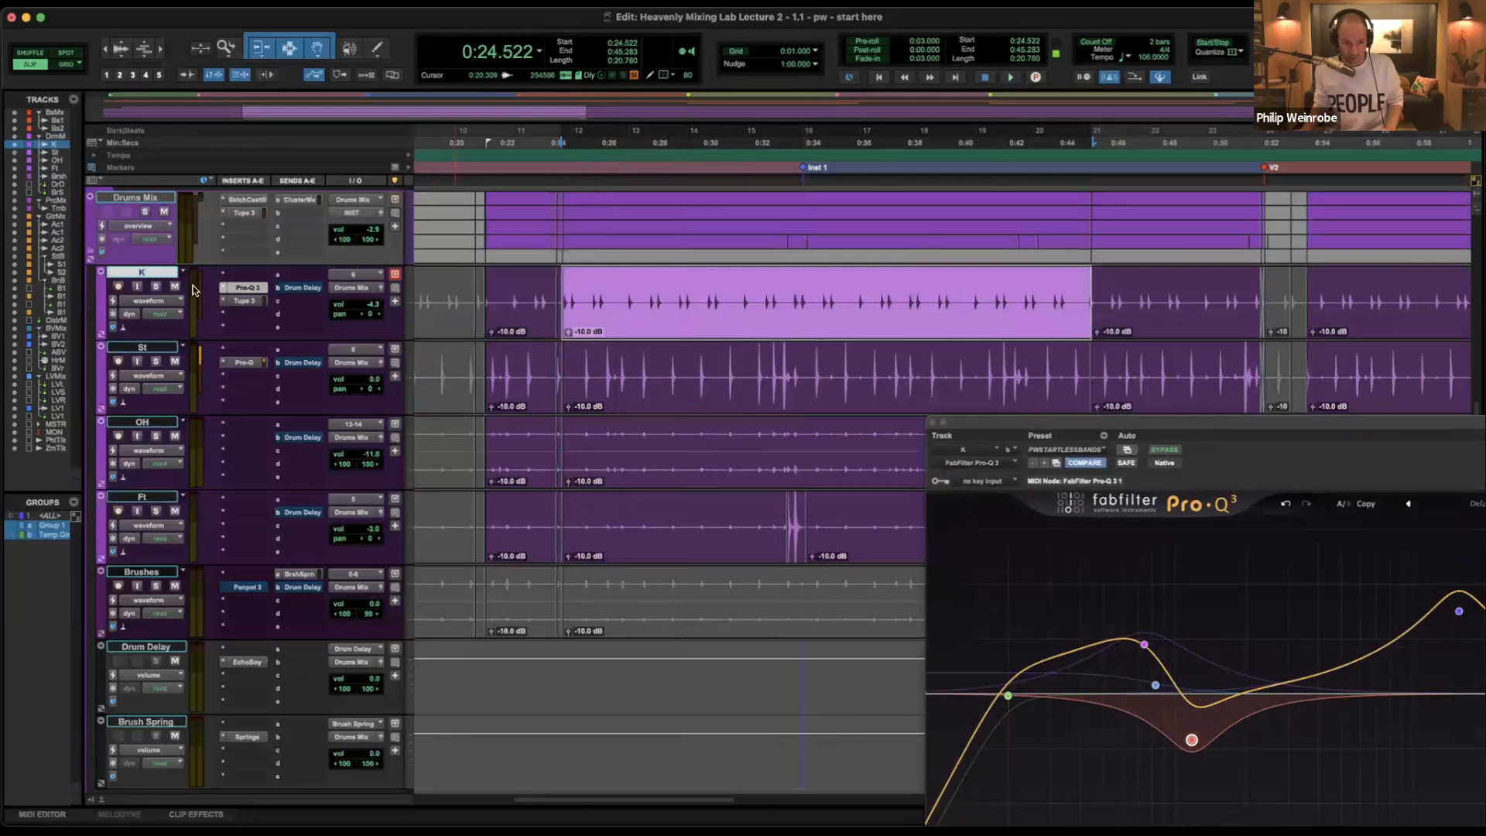
pyautogui.click(257, 301)
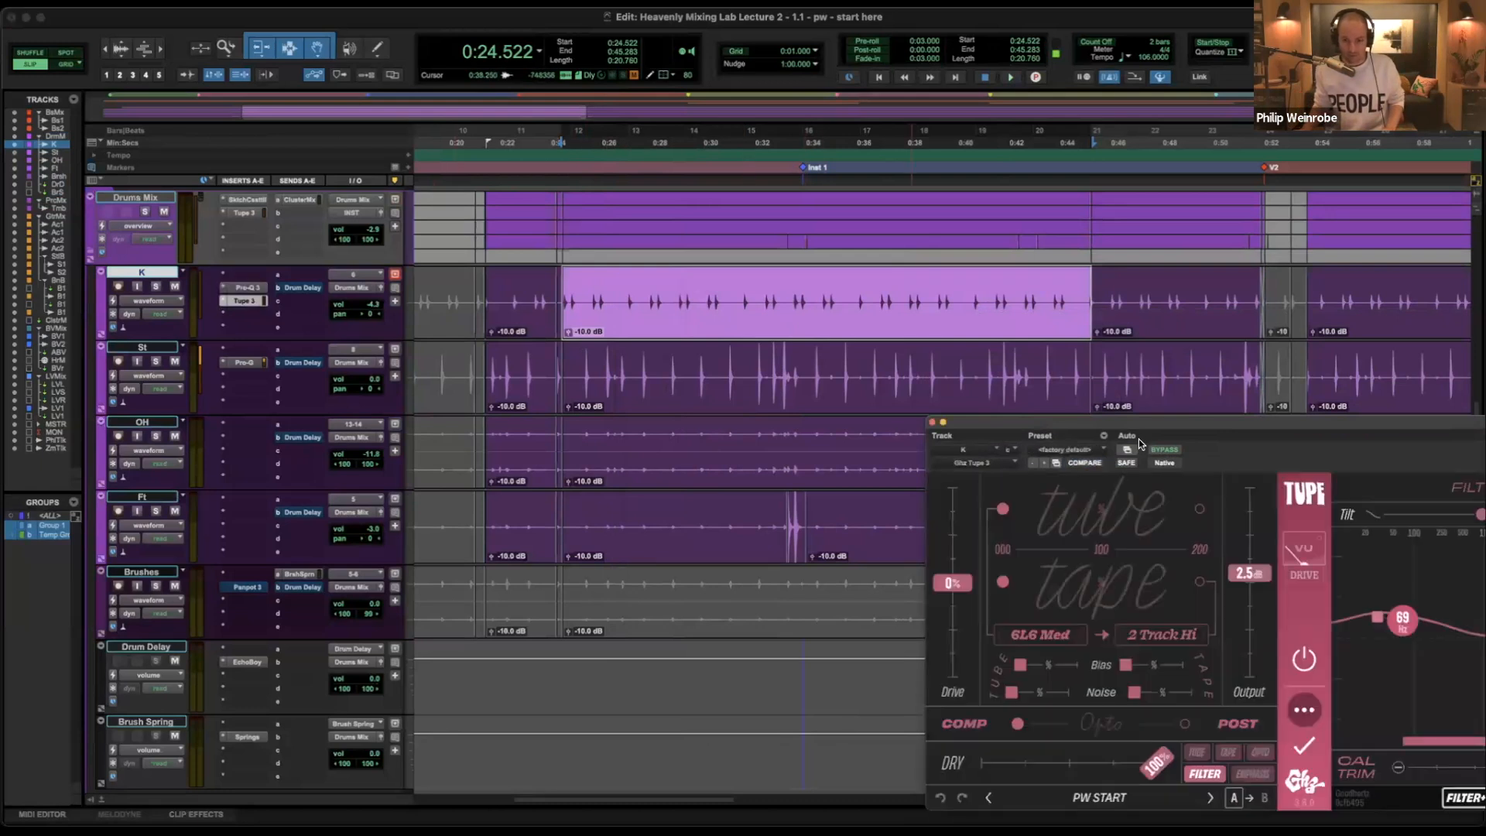
pyautogui.moveTo(1127, 424); pyautogui.dragTo(889, 223)
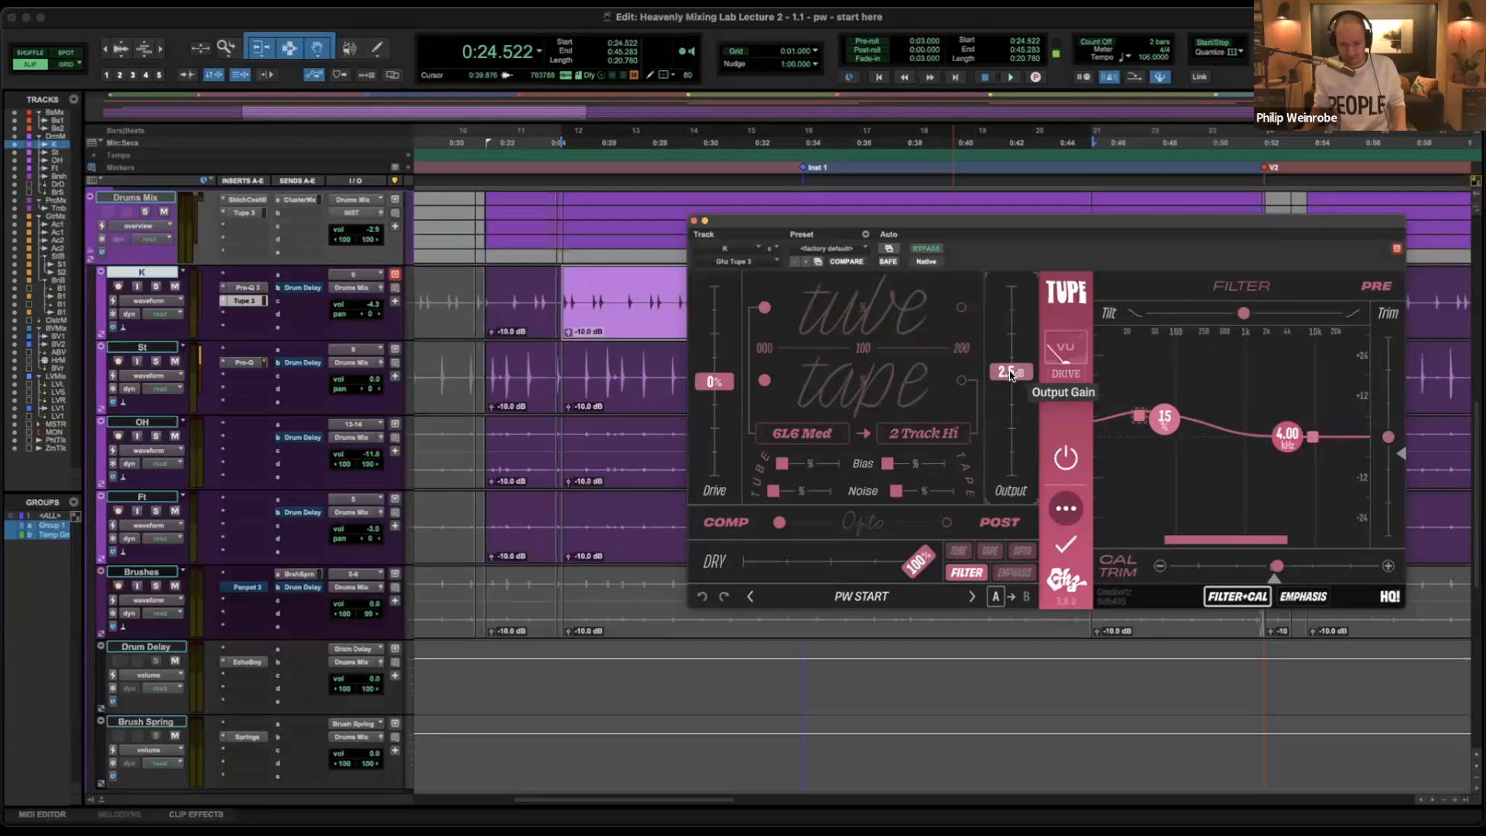
# Solo the K track and audition its selected clip with Pro-Q 3 and Tupe 3 bypassed and with both active again.
pyautogui.keyDown('super'); pyautogui.click(257, 288); pyautogui.keyUp('super')
pyautogui.keyDown('super'); pyautogui.click(257, 301); pyautogui.keyUp('super')
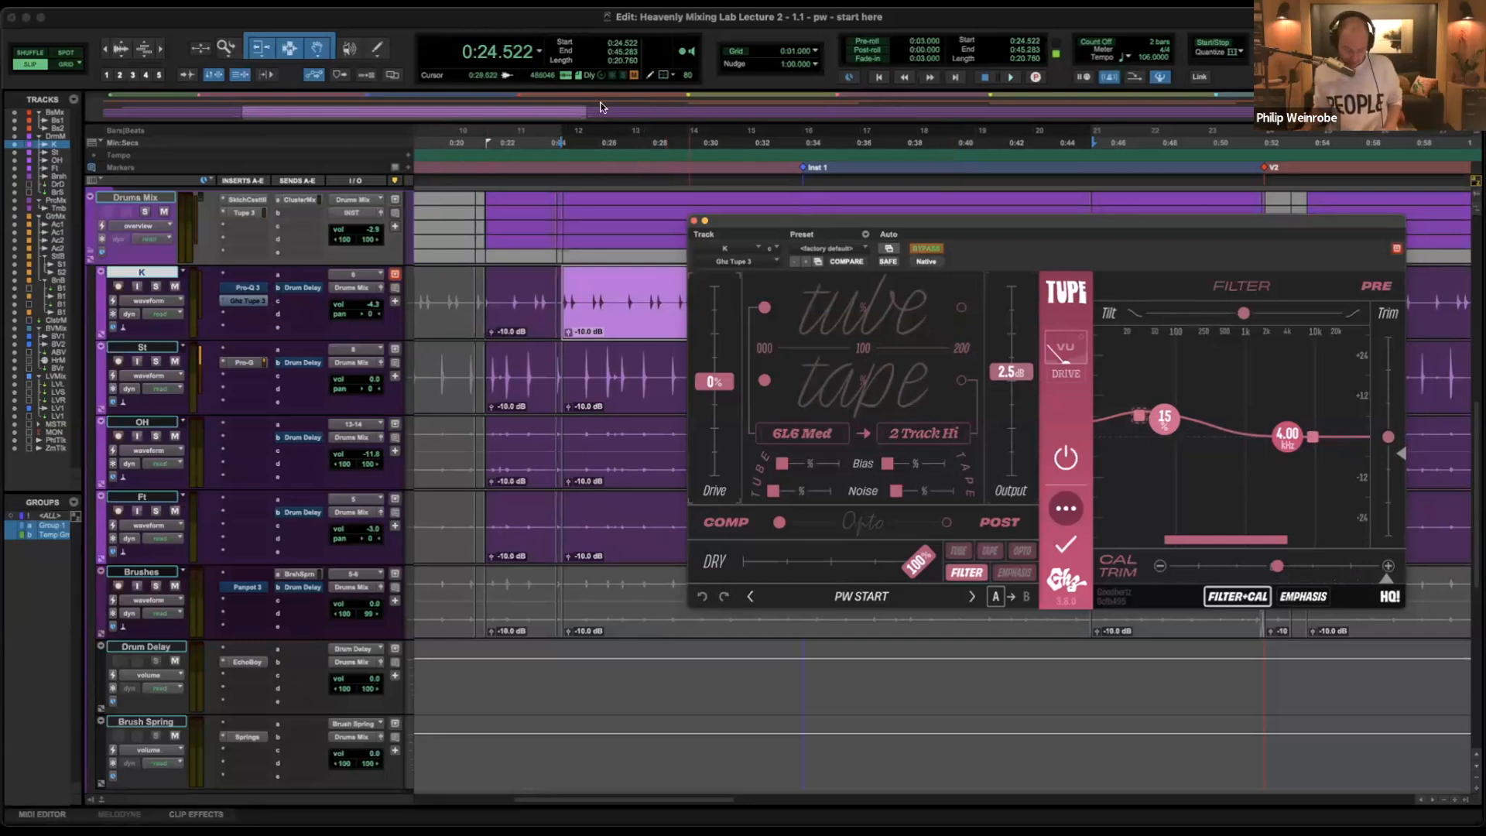
pyautogui.hotkey('shift', 's')
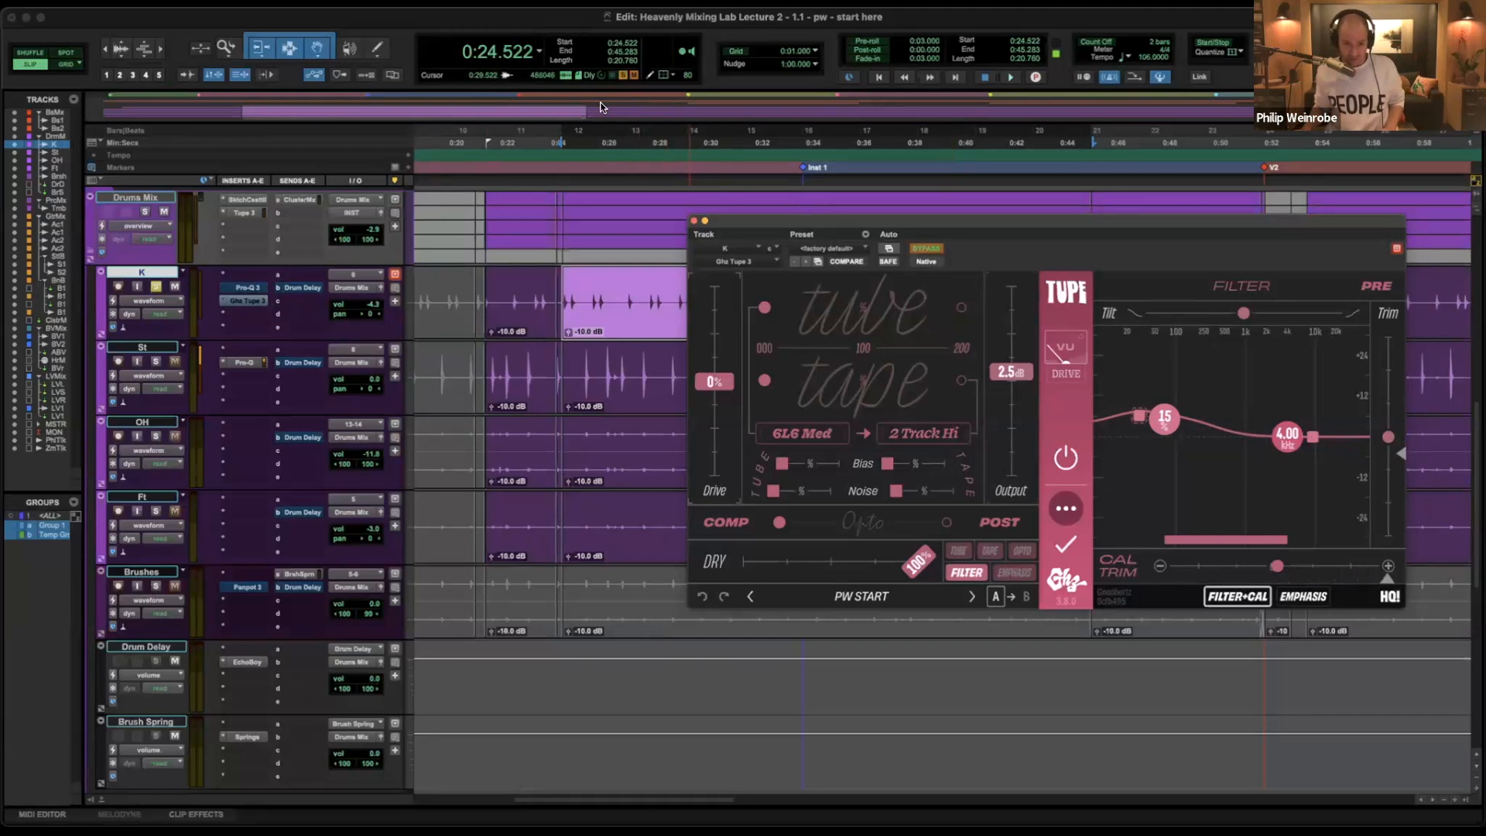
pyautogui.press('space')
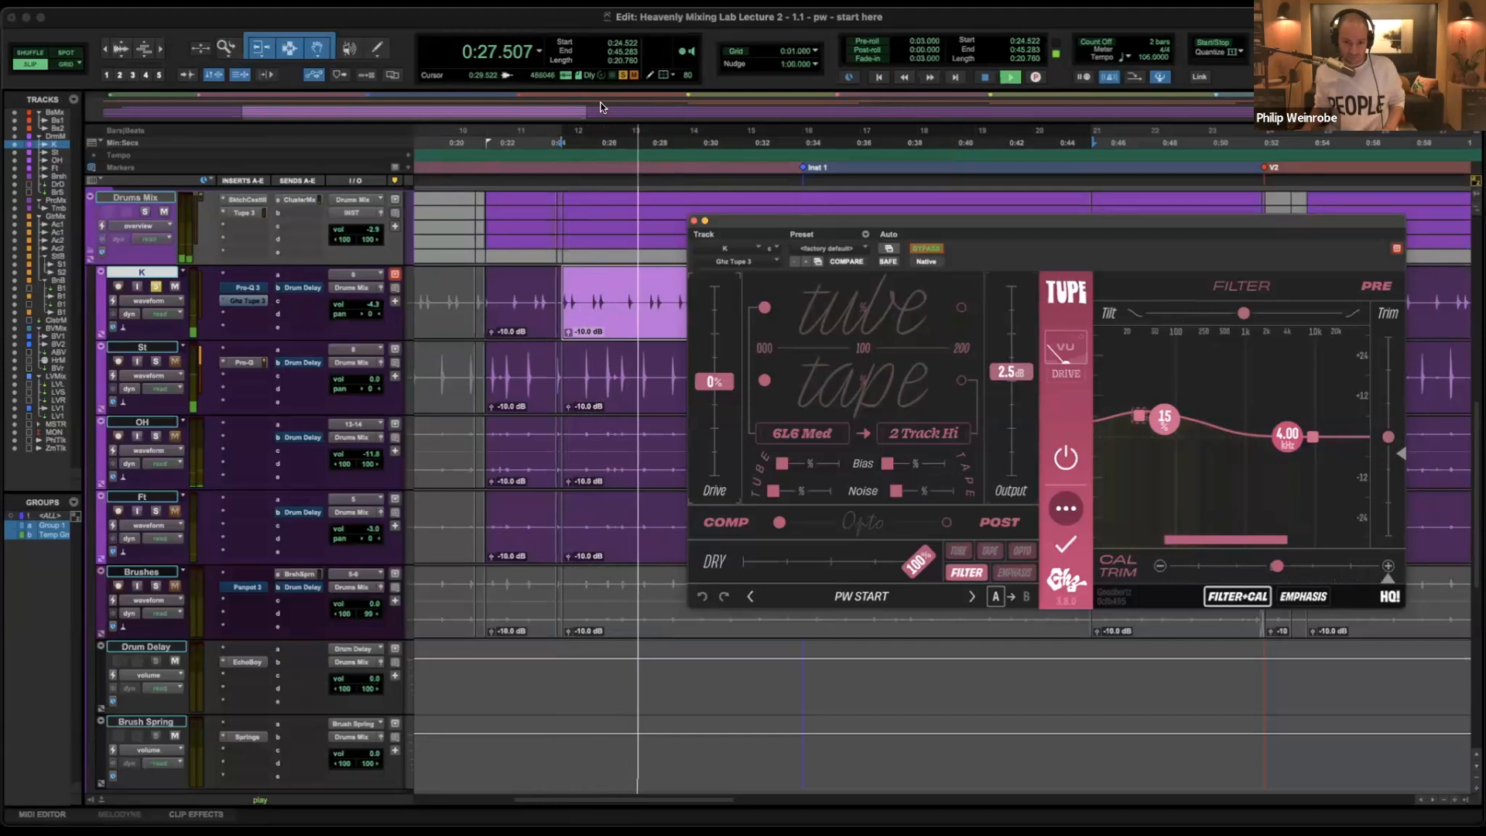
pyautogui.press('space')
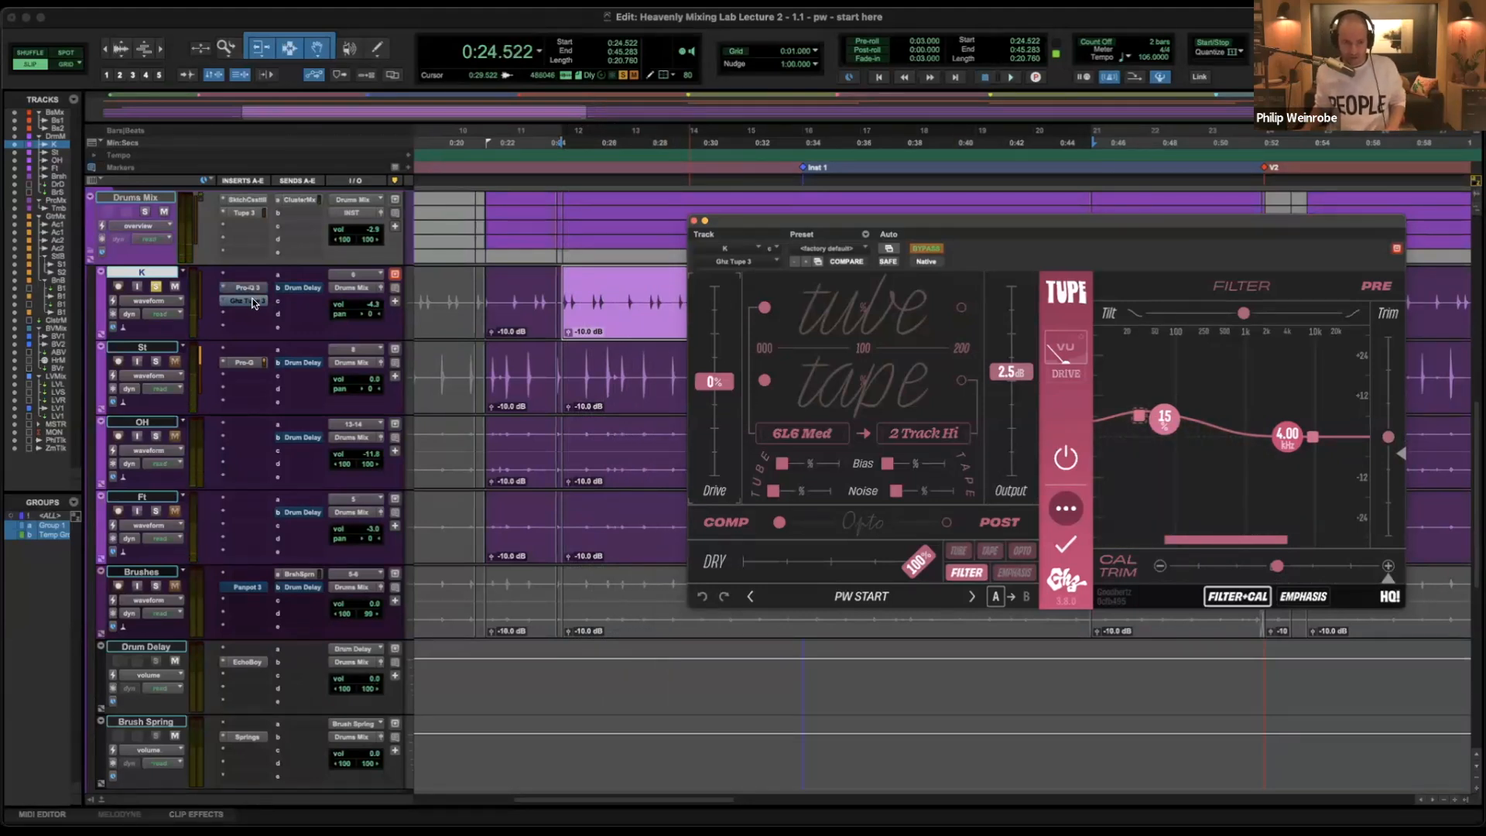
pyautogui.press('space')
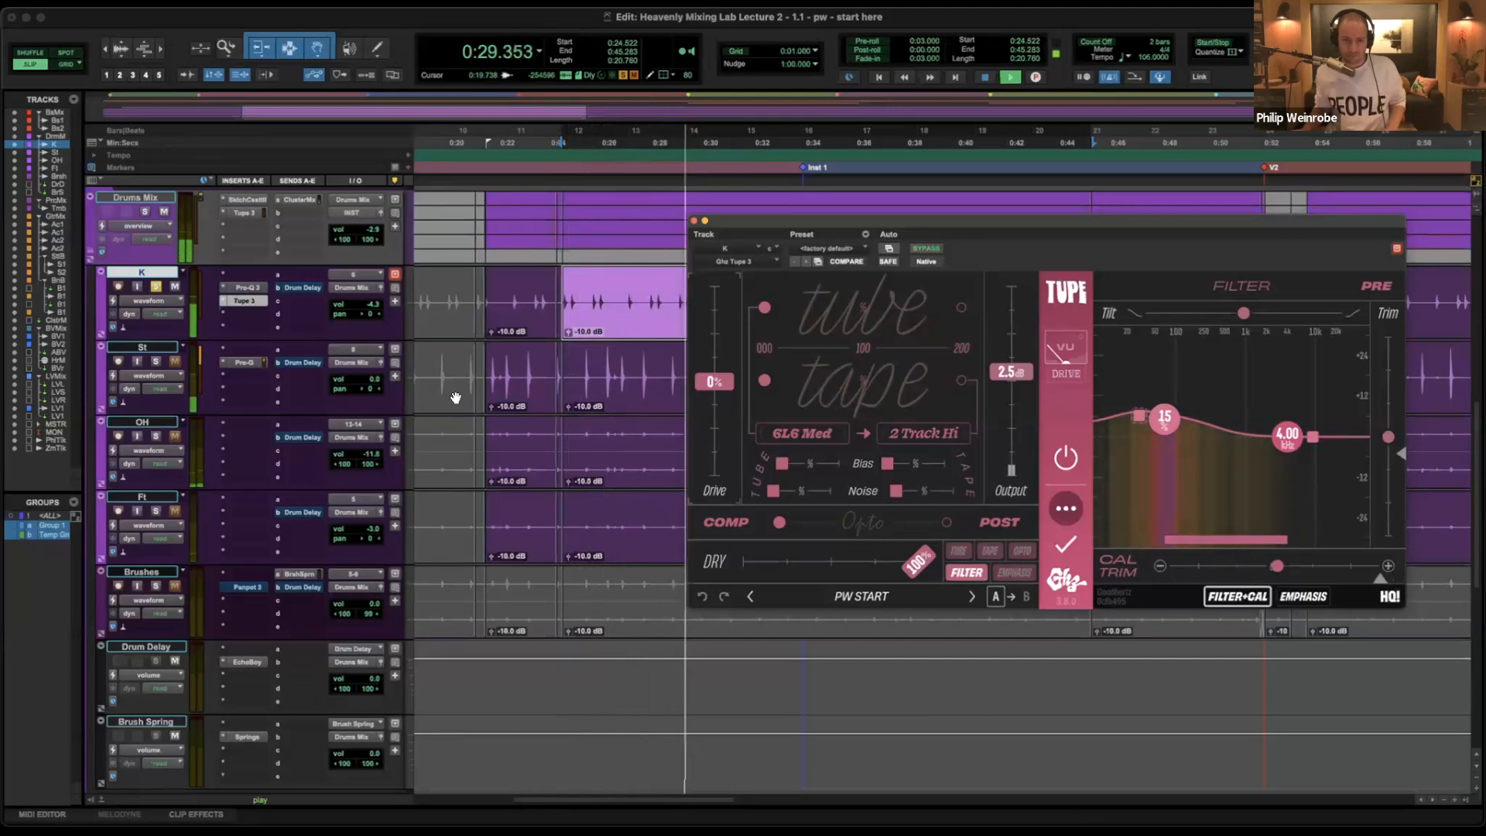
pyautogui.press('space')
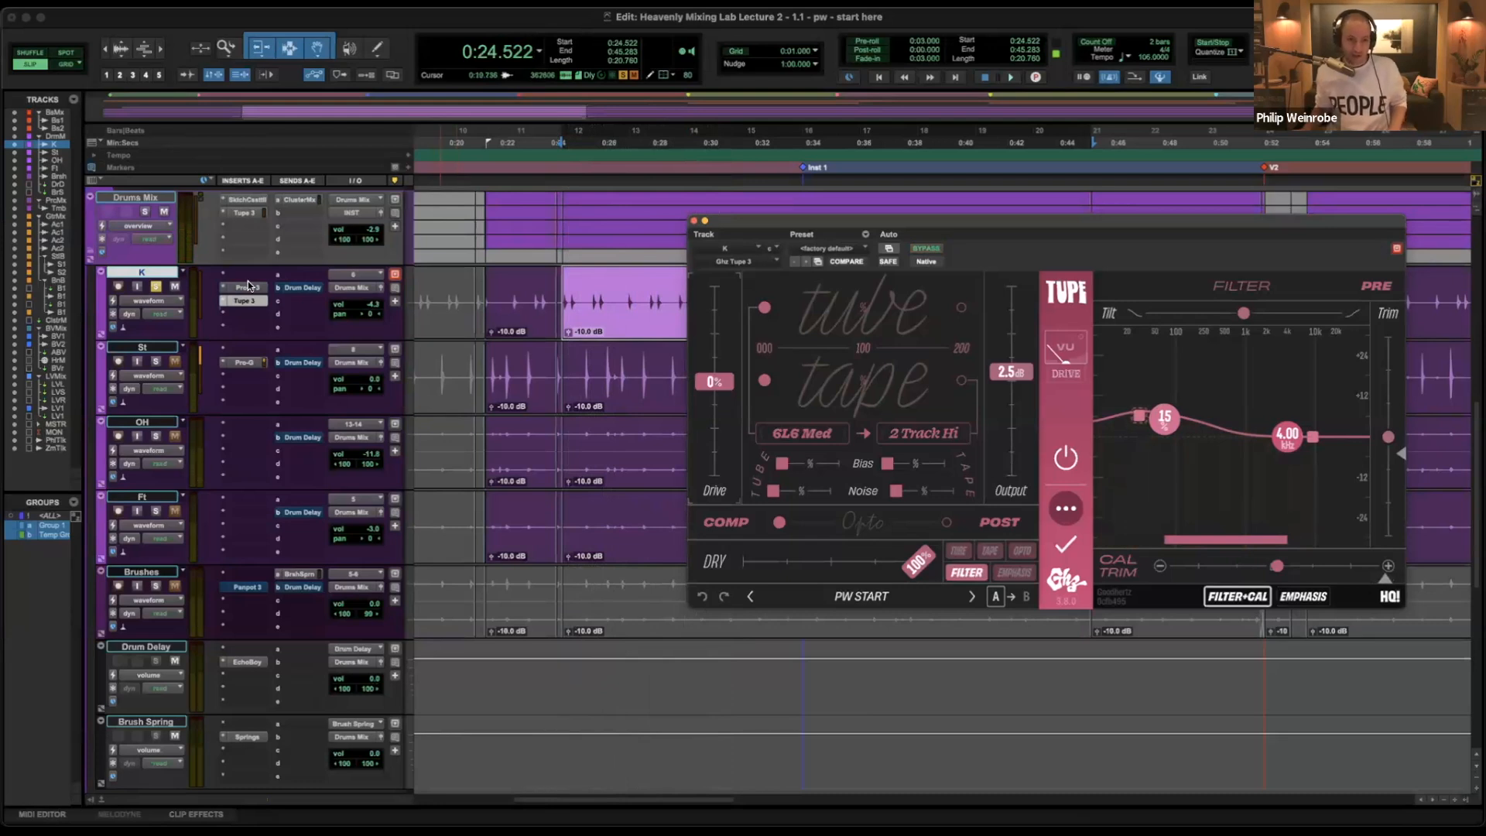
# Open SketchCassette II on the Drums Mix track and examine its tape type, age, saturation and noise reduction settings.
pyautogui.click(245, 201)
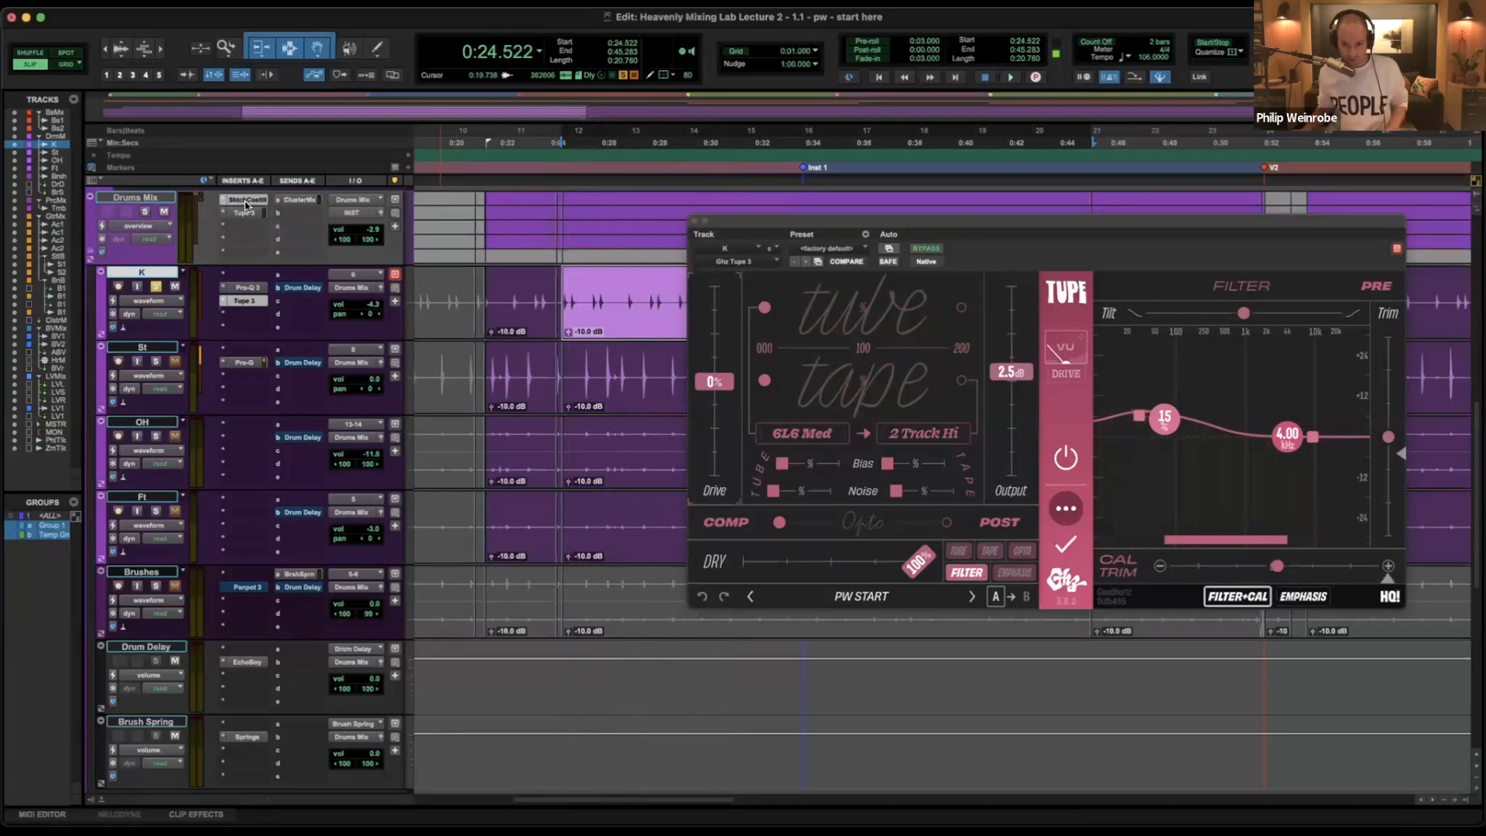
pyautogui.moveTo(744, 218)
pyautogui.mouseDown()
pyautogui.moveTo(522, 75)
pyautogui.moveTo(668, 16)
pyautogui.mouseUp()
pyautogui.moveTo(929, 331)
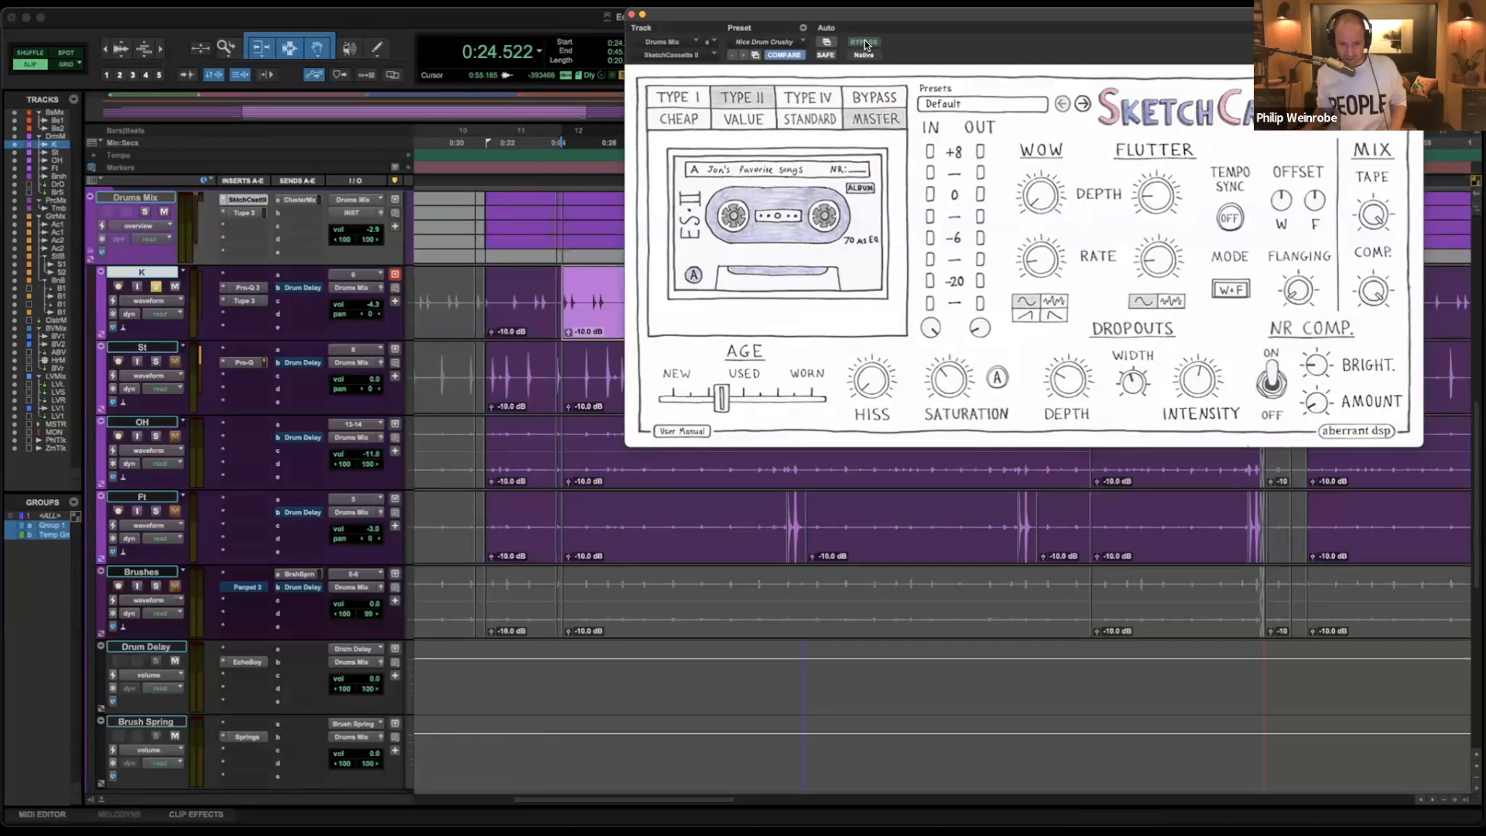
# Switch the solo from K to Drums Mix and play the selected range with SketchCassette II bypassed.
pyautogui.click(155, 286)
pyautogui.click(145, 211)
pyautogui.click(861, 45)
pyautogui.click(861, 45)
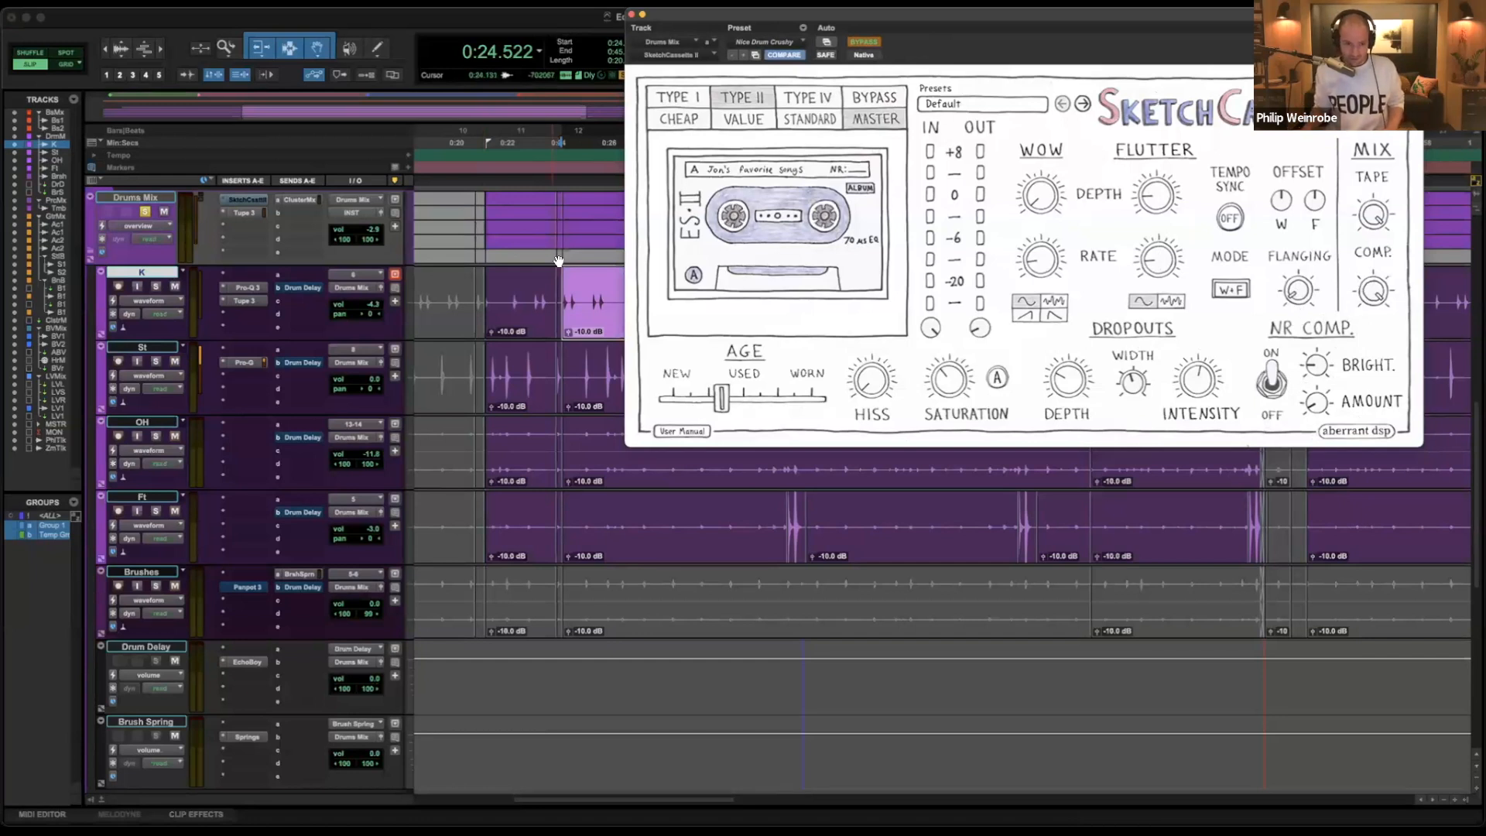
pyautogui.press('space')
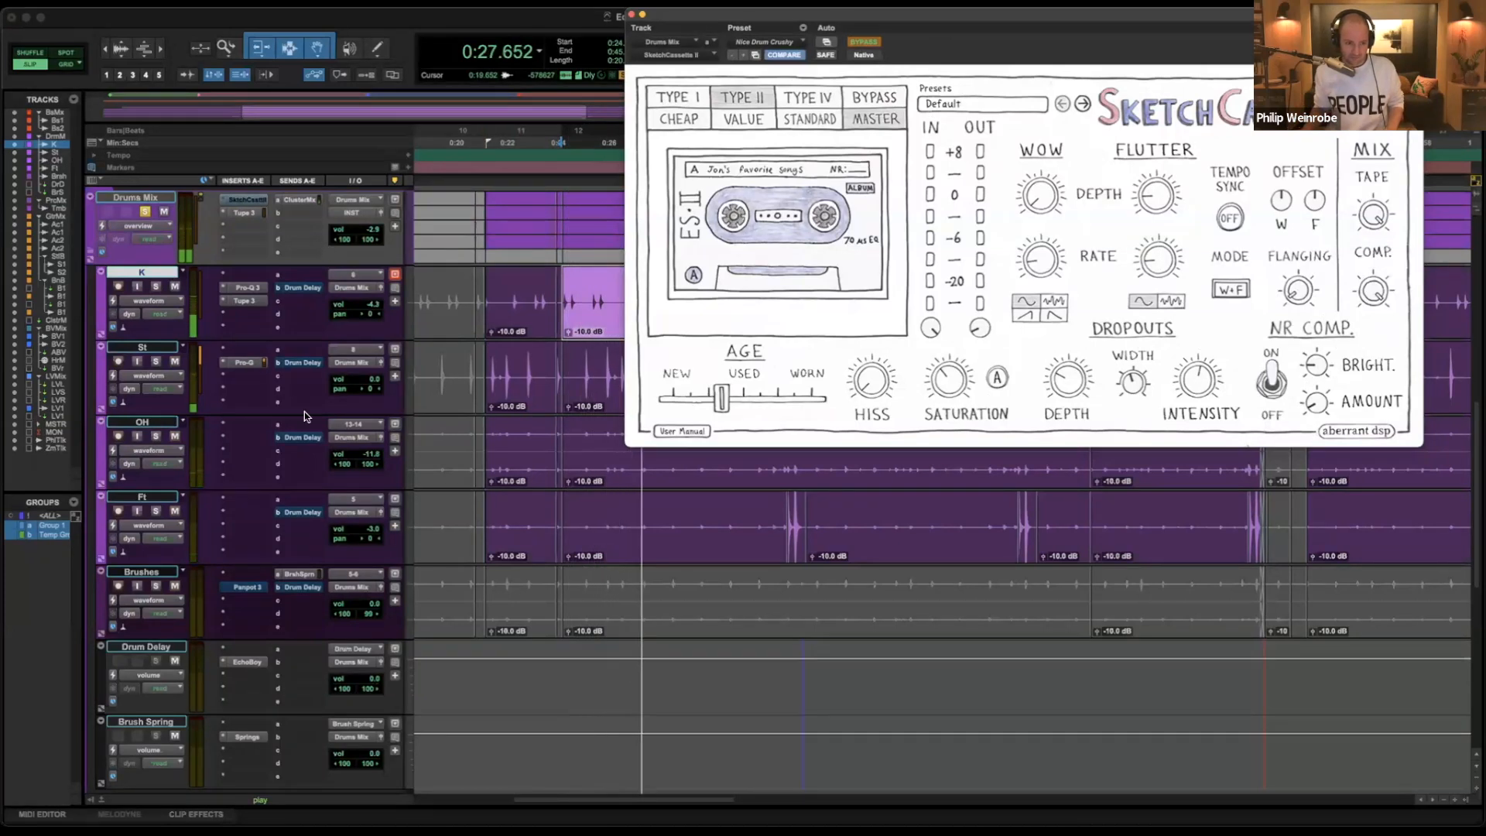
# Close the plug-in window, collapse the drum folder to the mix-level overview, and take Gtr Mix out of solo.
pyautogui.scroll(-3, 305, 411)
pyautogui.press('ctrl+alt+super+w')
pyautogui.press('ctrl+alt+super+Down')
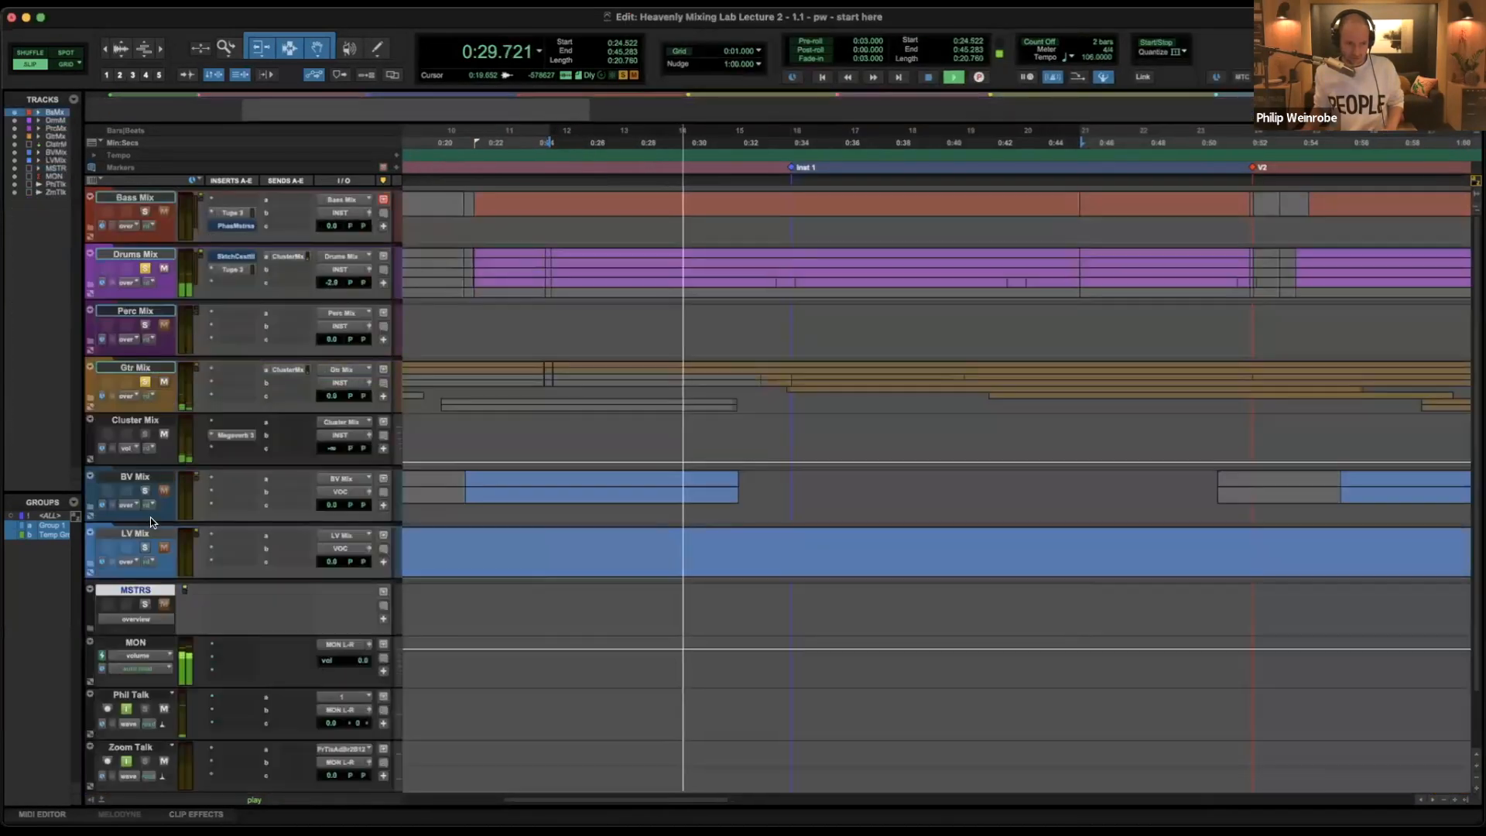
pyautogui.click(143, 380)
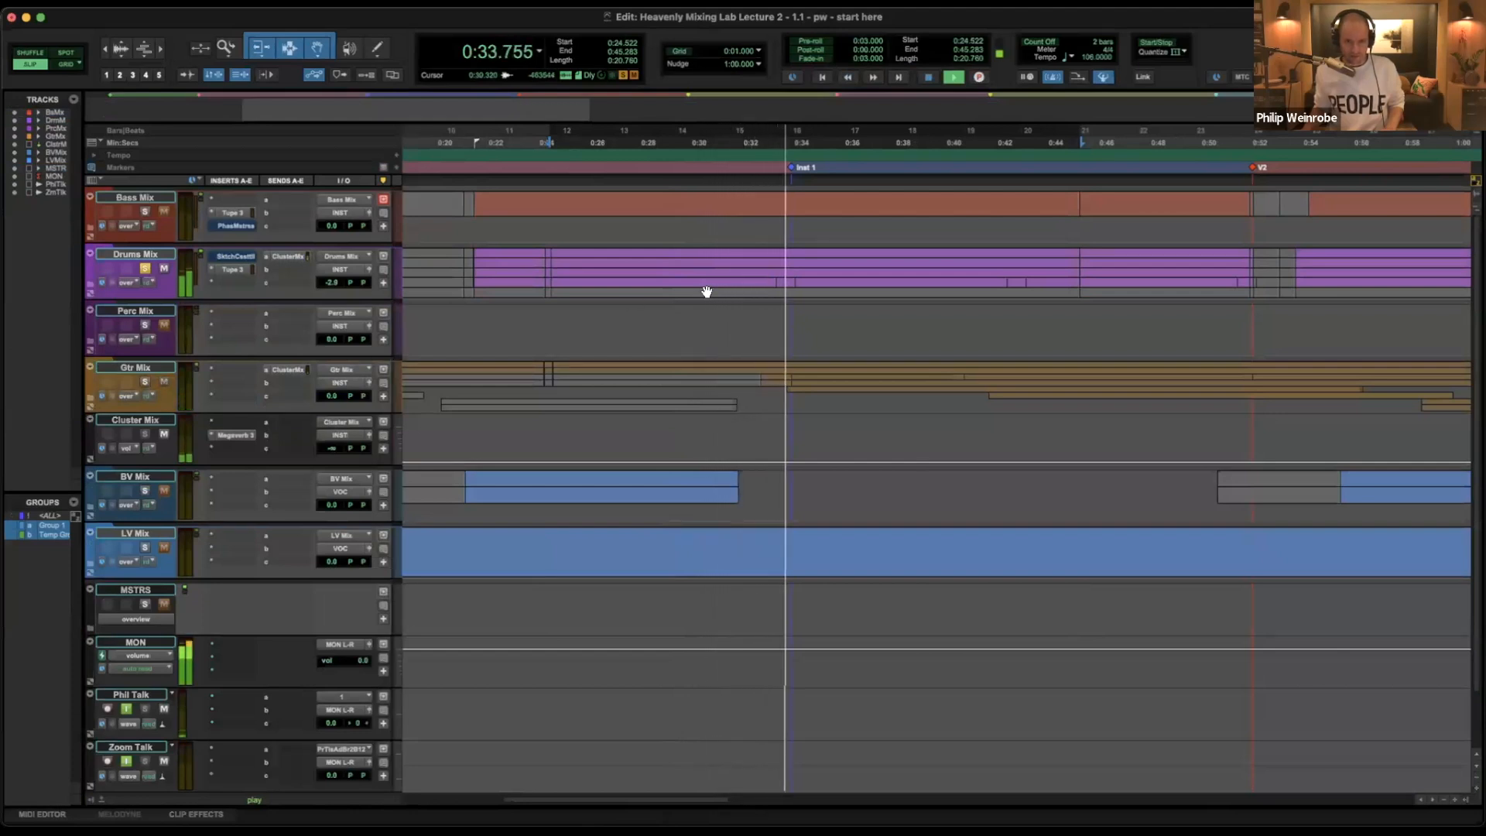
# Audition the soloed Drums Mix from 0:24.522 repeatedly, comparing SketchCassette II bypassed and active.
pyautogui.press('space')
pyautogui.press('space')
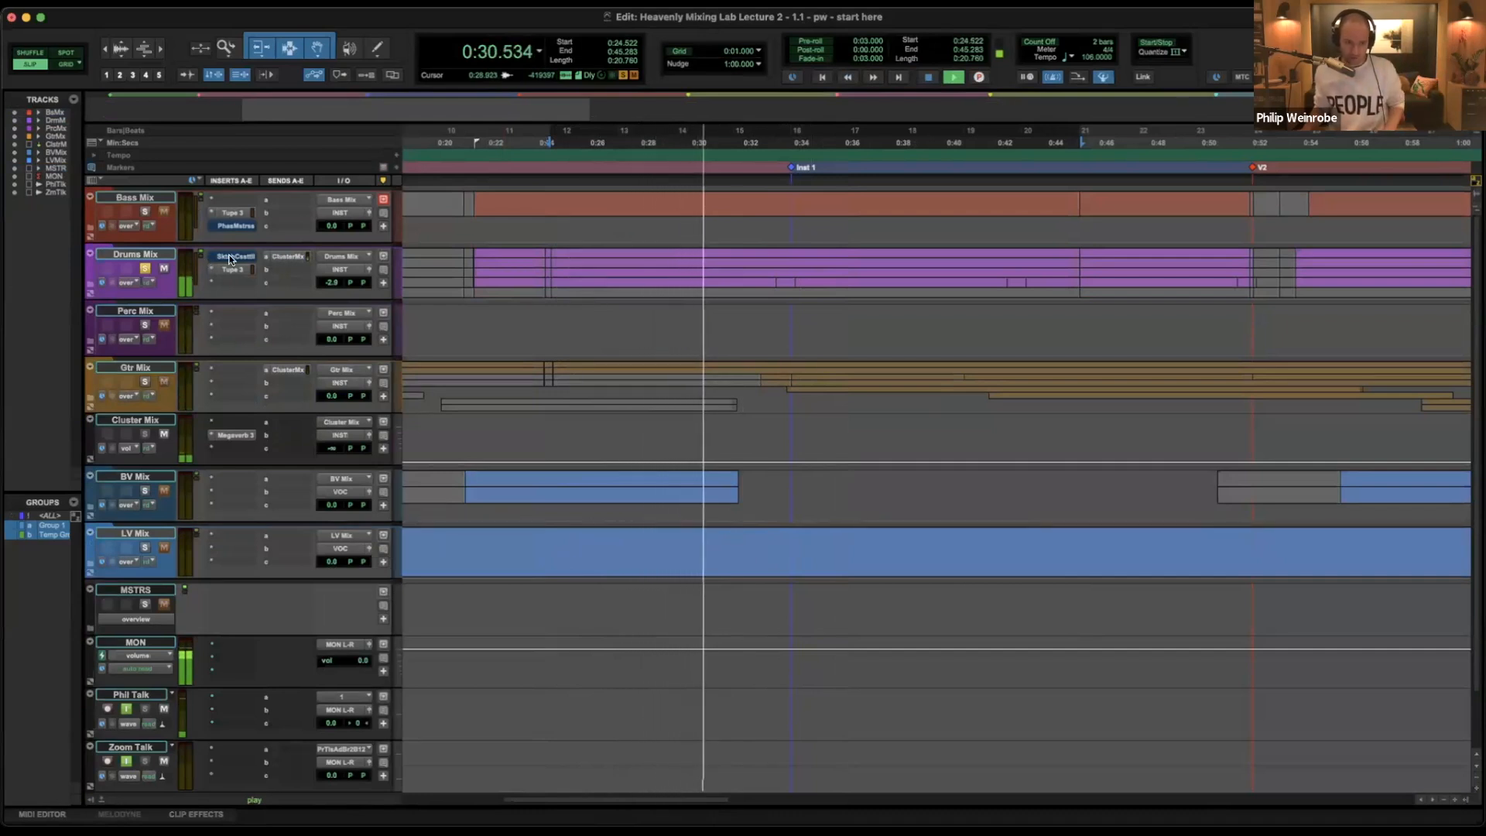
pyautogui.press('space')
pyautogui.press('space')
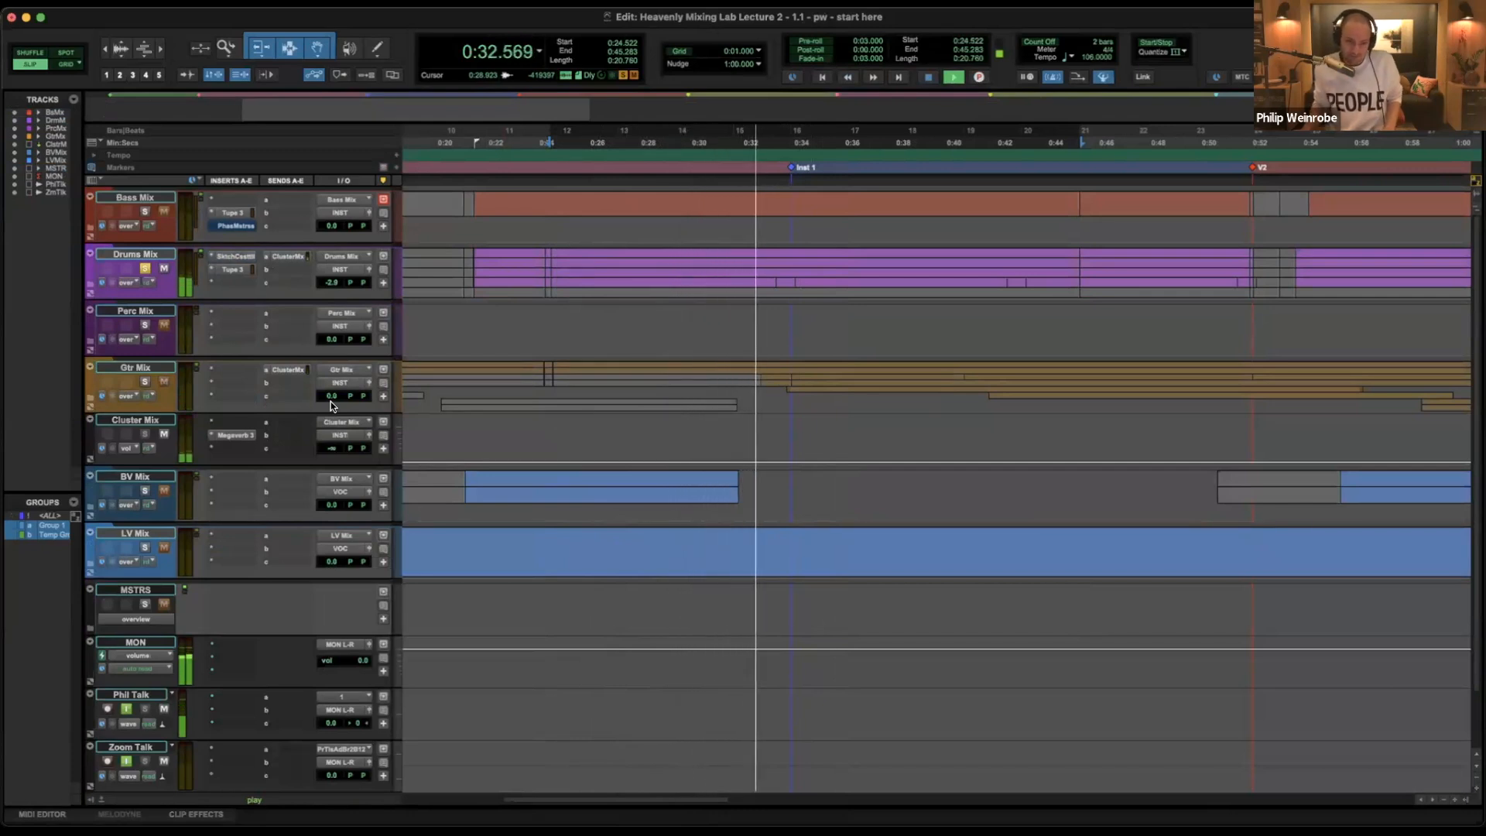
pyautogui.press('space')
pyautogui.click(249, 257)
pyautogui.press('space')
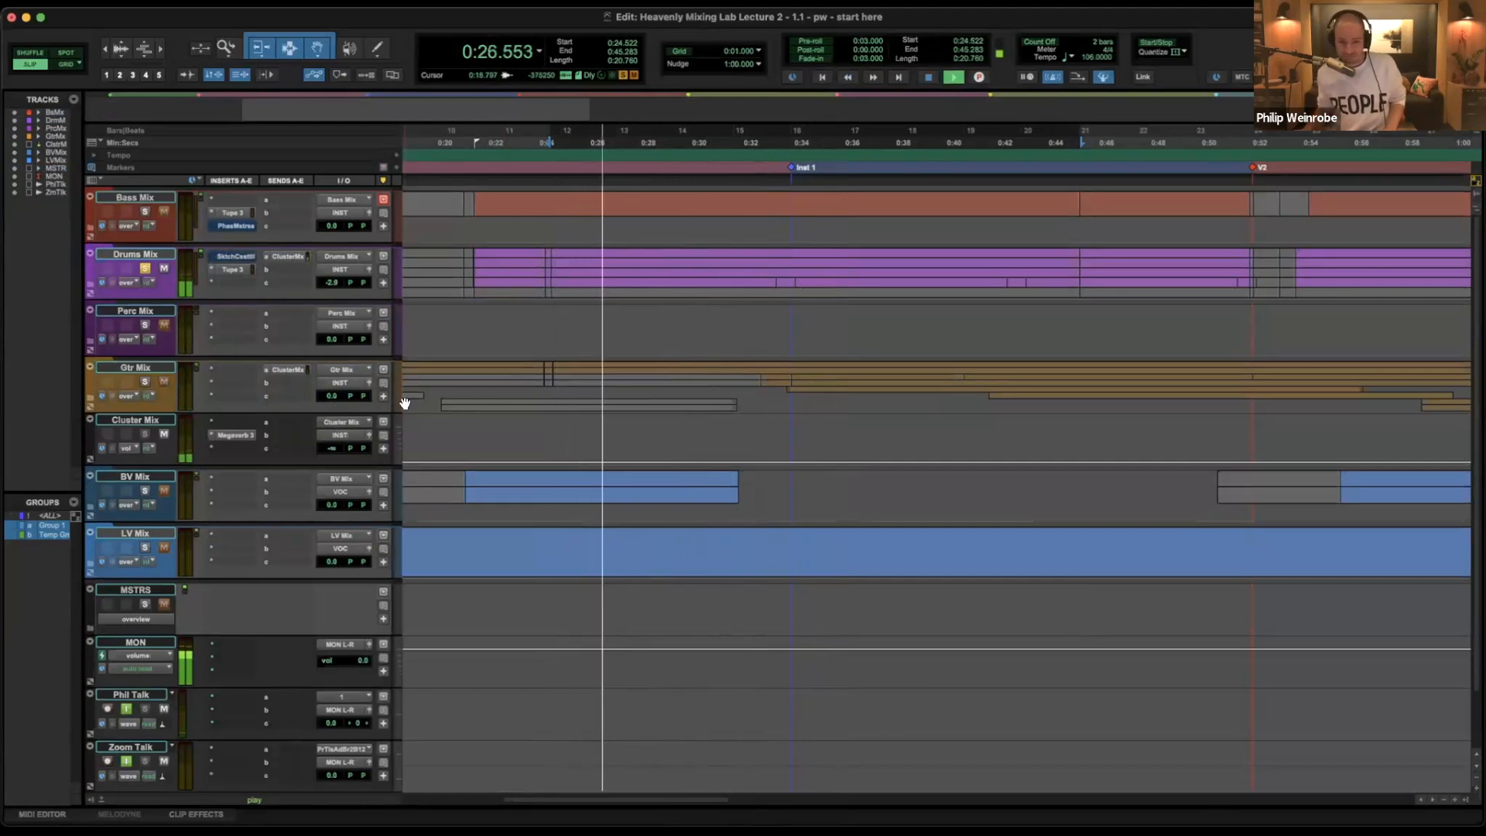
pyautogui.press('space')
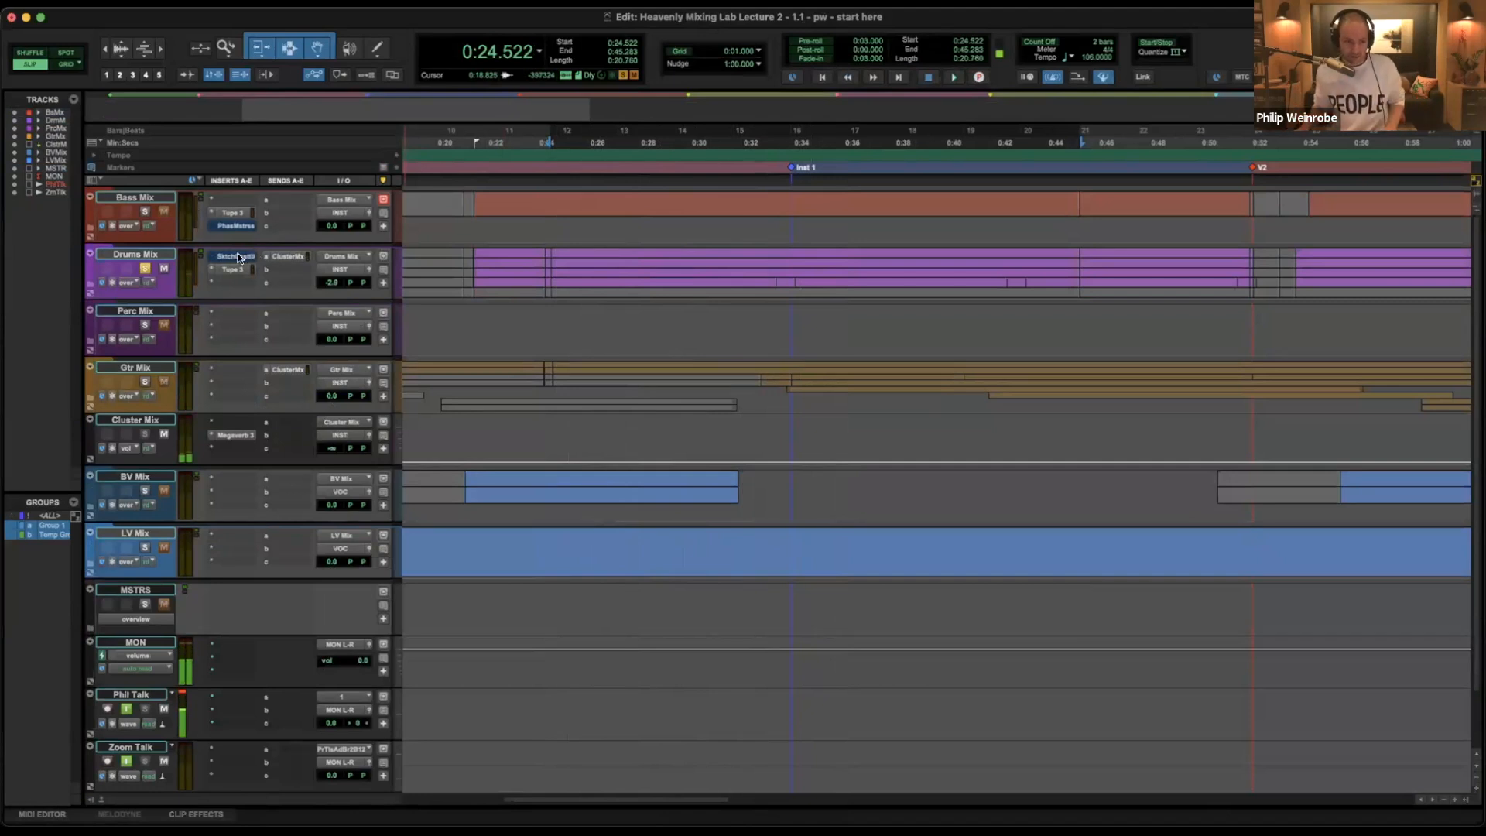
# Expand the Drums Mix folder to reveal its tracks and switch to the Mix window.
pyautogui.click(151, 258)
pyautogui.hotkey('shift', 'f')
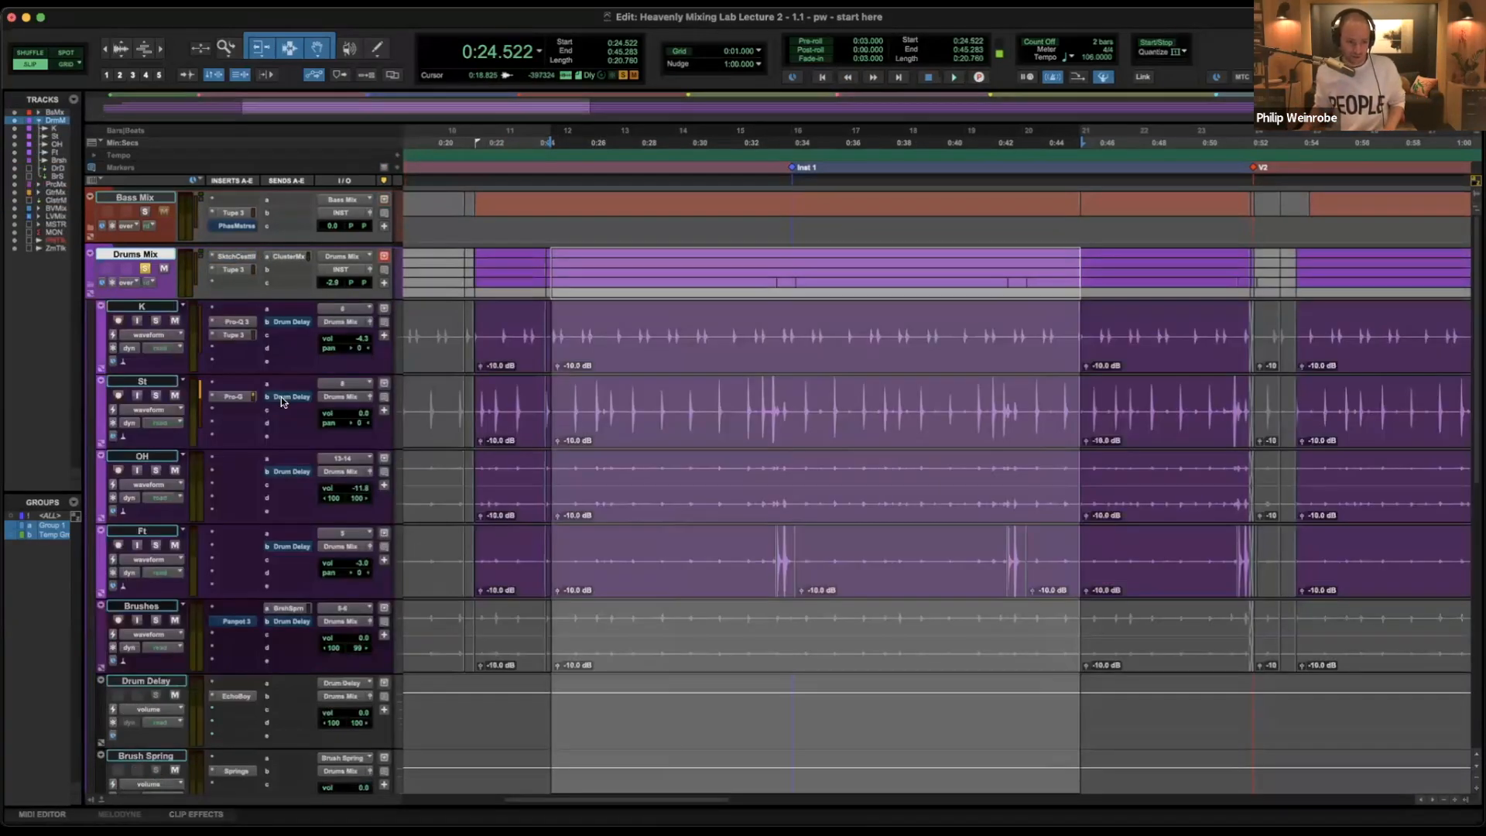
pyautogui.press('super+equal')
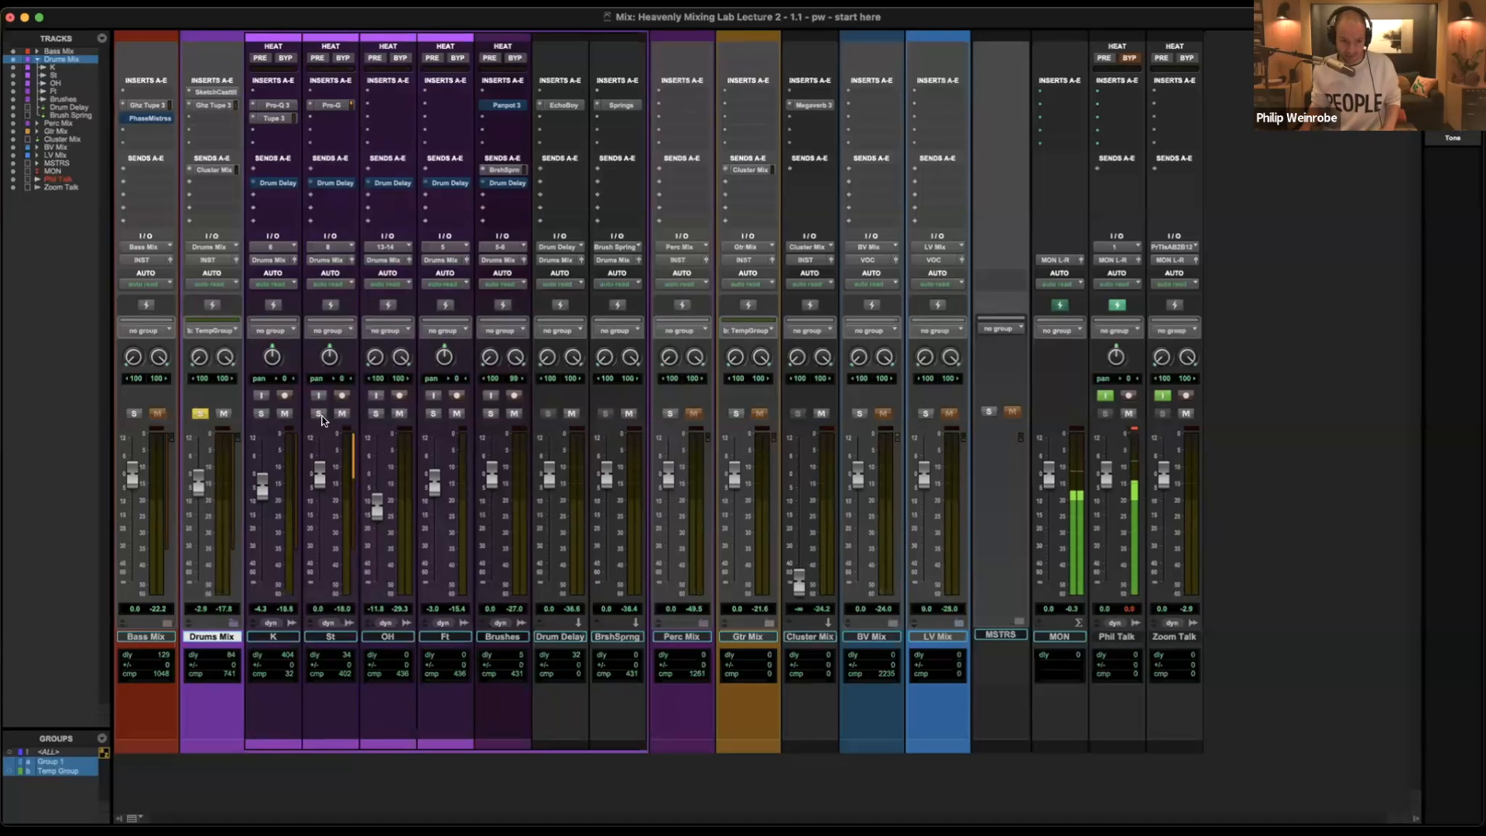
# Audition the drums, including from 0:36.938, with Pro-G on St bypassed and OH at 0.0 dB against their original settings.
pyautogui.keyDown('super'); pyautogui.click(328, 103); pyautogui.keyUp('super')
pyautogui.keyDown('alt'); pyautogui.click(378, 507); pyautogui.keyUp('alt')
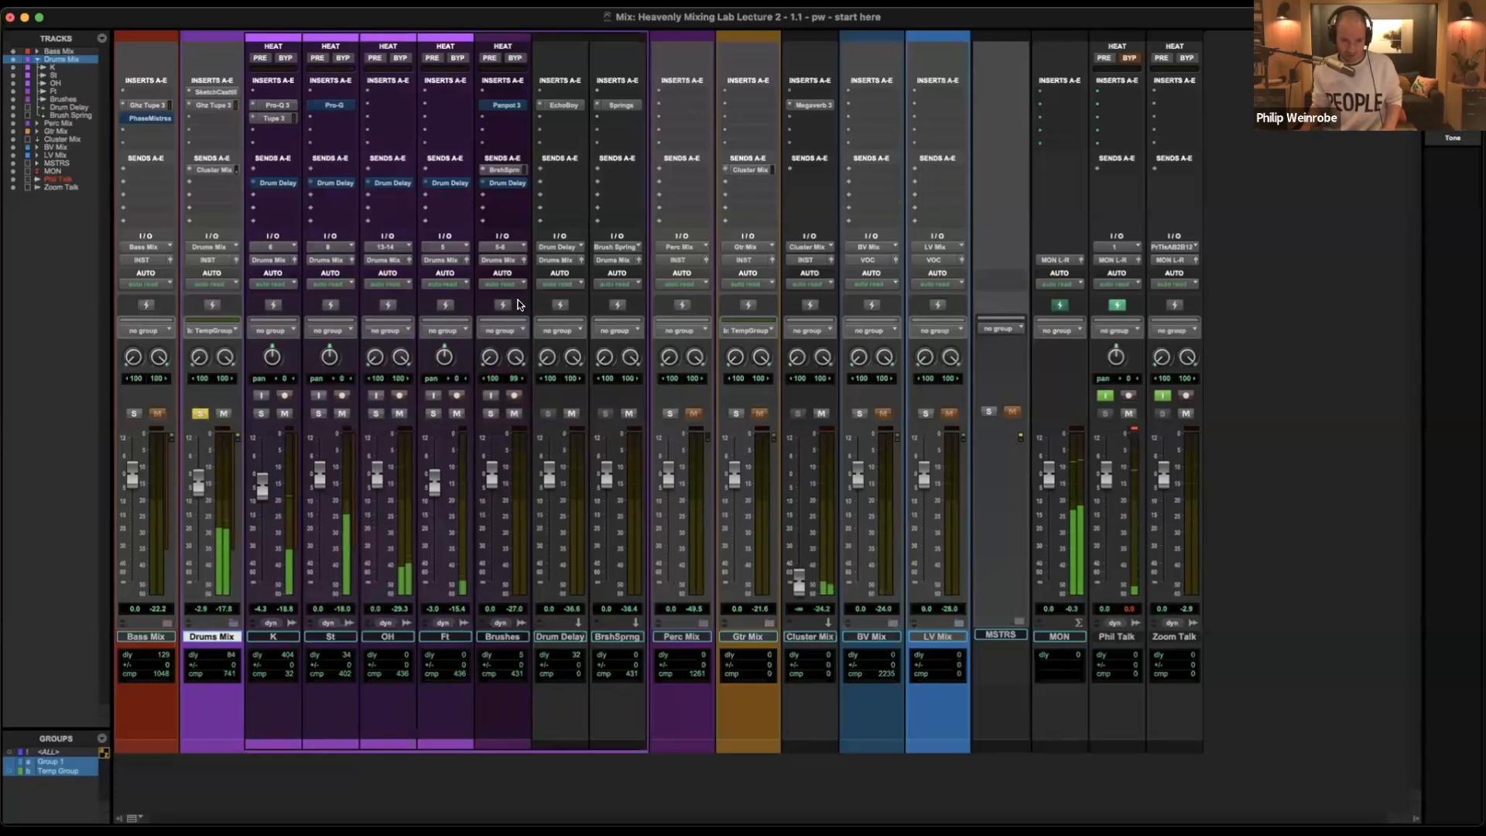
pyautogui.press('super+equal')
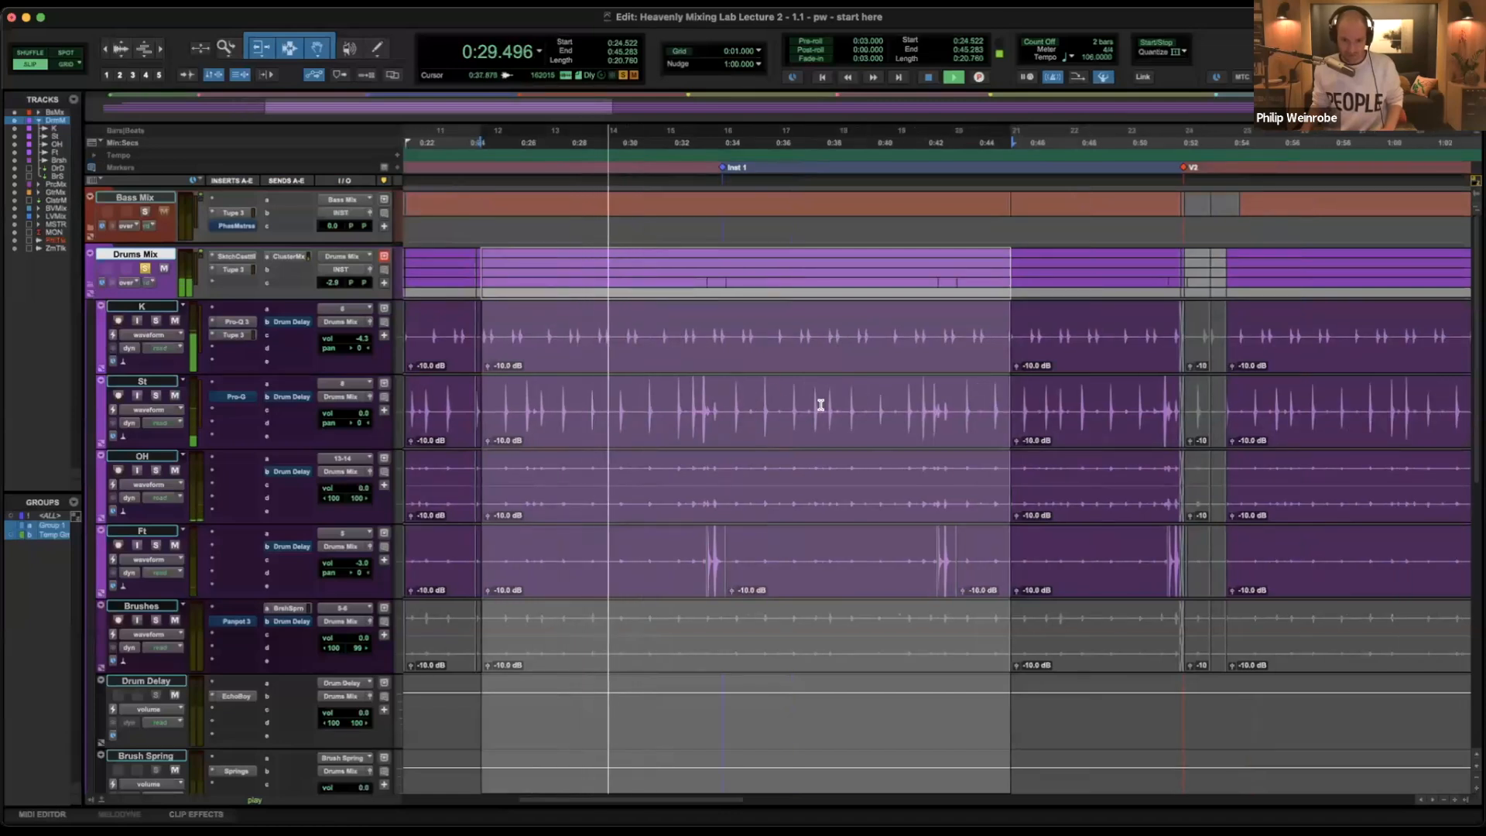
pyautogui.hscroll(2, 742, 404)
pyautogui.press('space')
pyautogui.click(728, 392)
pyautogui.press('space')
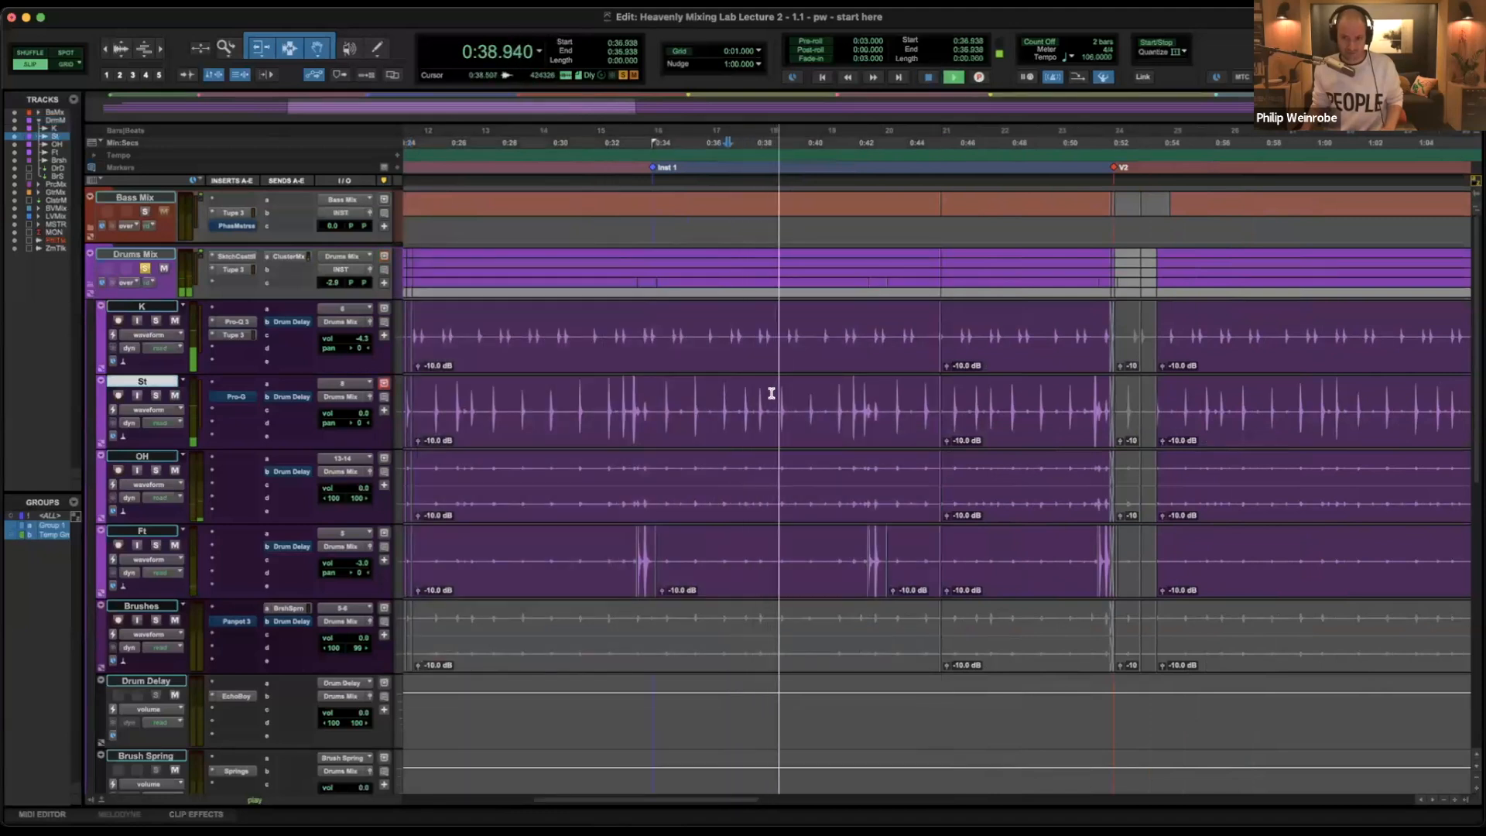
pyautogui.press('super+equal')
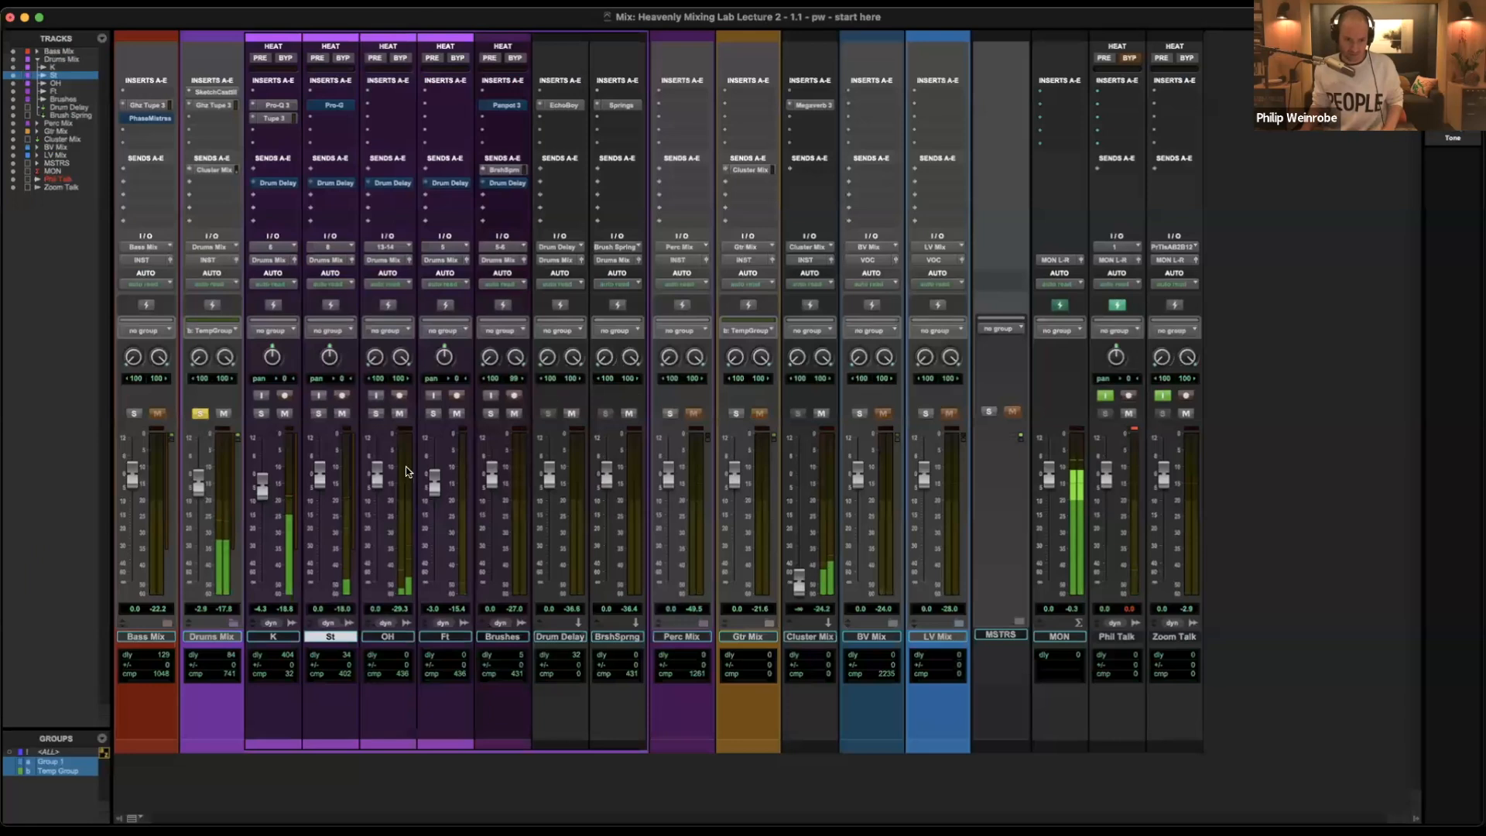
pyautogui.press('space')
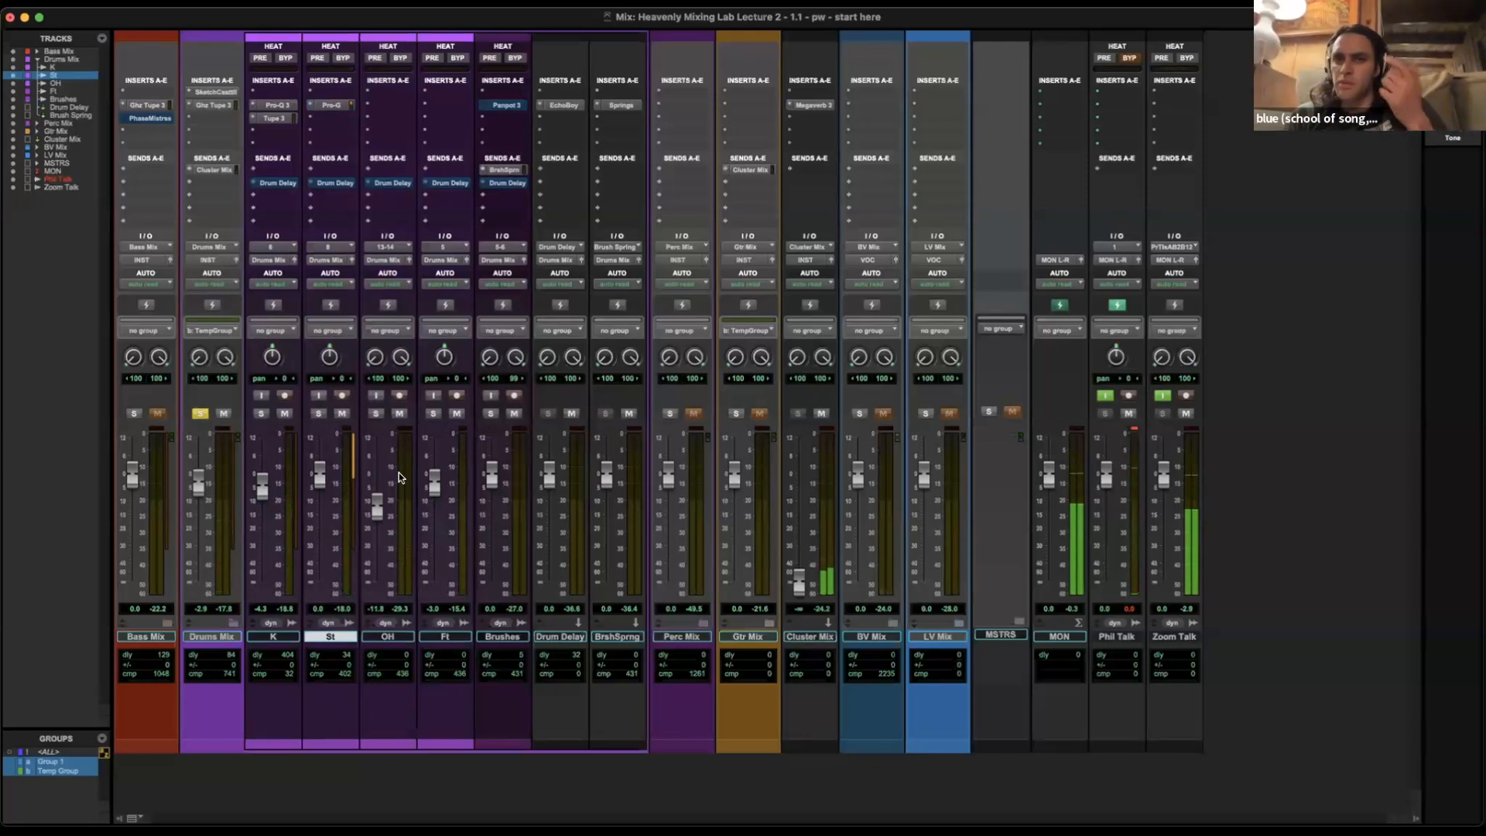
# Expand the MSTRS folder in the mixer and open the Listento plug-in on the 2MIX track.
pyautogui.click(1008, 636)
pyautogui.hotkey('shift', 'f')
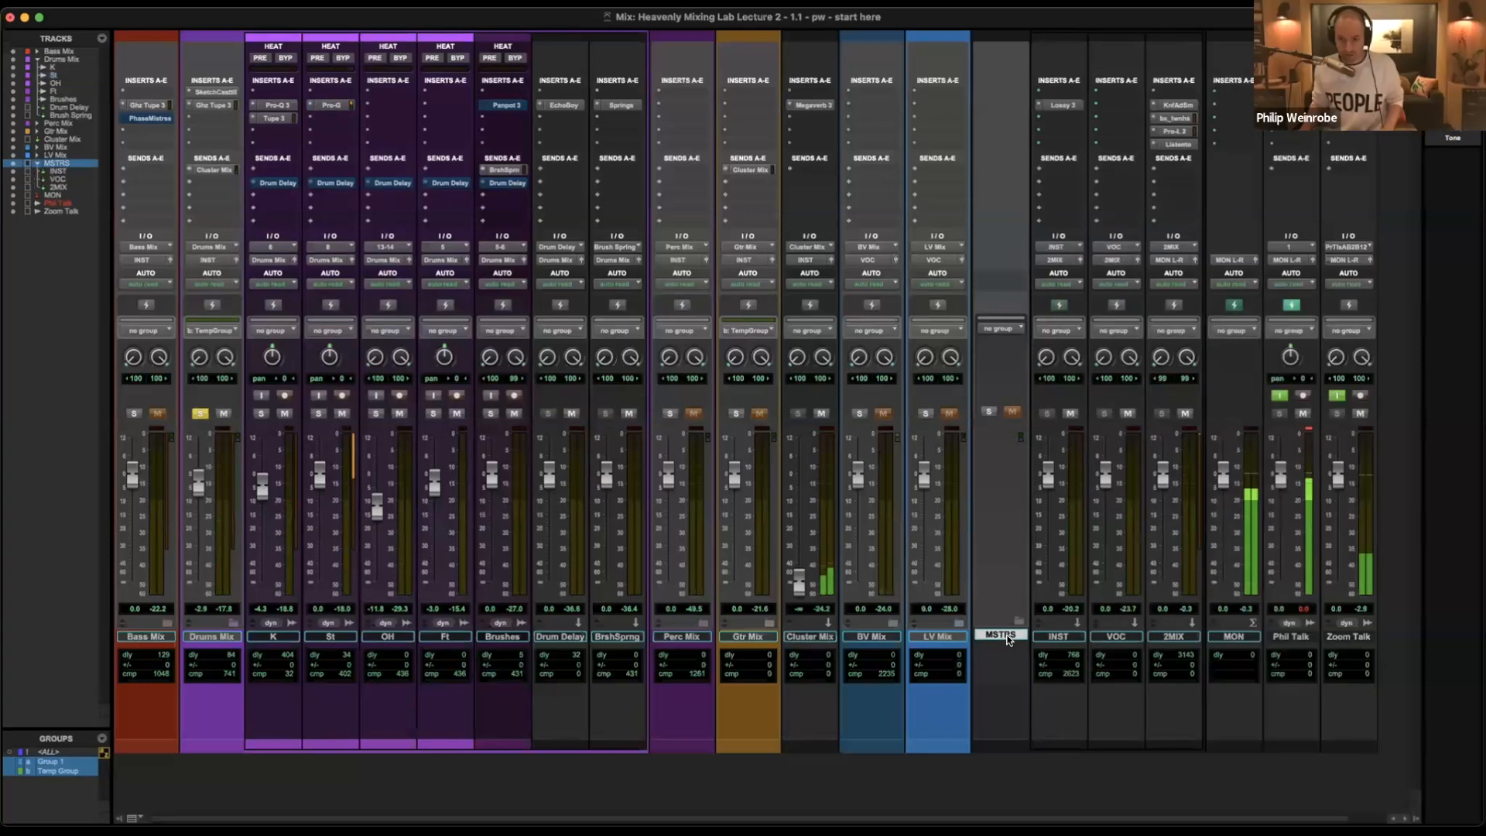
pyautogui.hscroll(1, 1008, 636)
pyautogui.click(1132, 144)
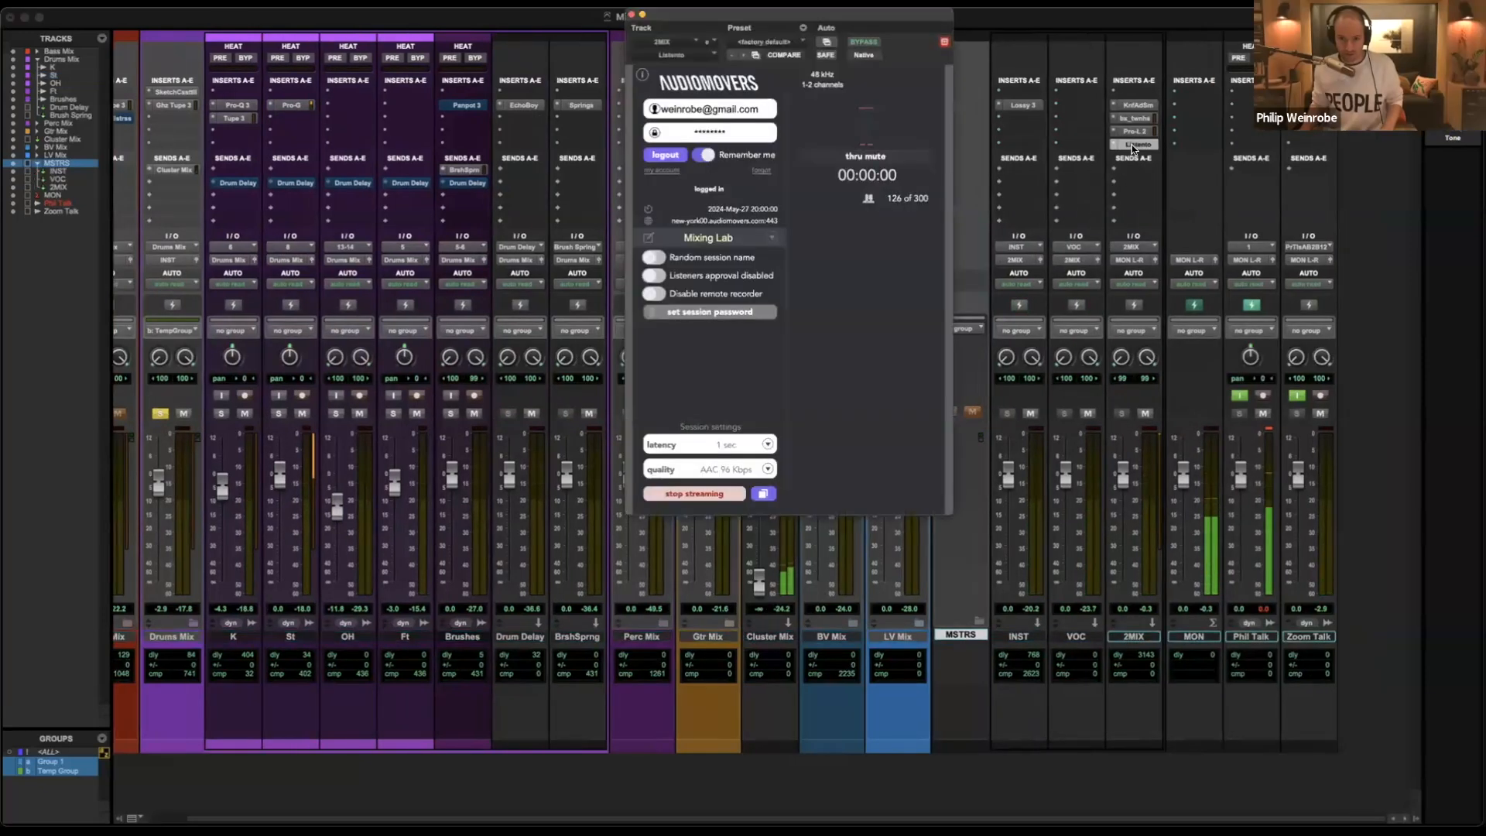
# Close the Listento plug-in window and bring the full set of drum channels into view in the mixer.
pyautogui.click(1132, 145)
pyautogui.click(1132, 145)
pyautogui.click(1133, 145)
pyautogui.hscroll(-1, 648, 554)
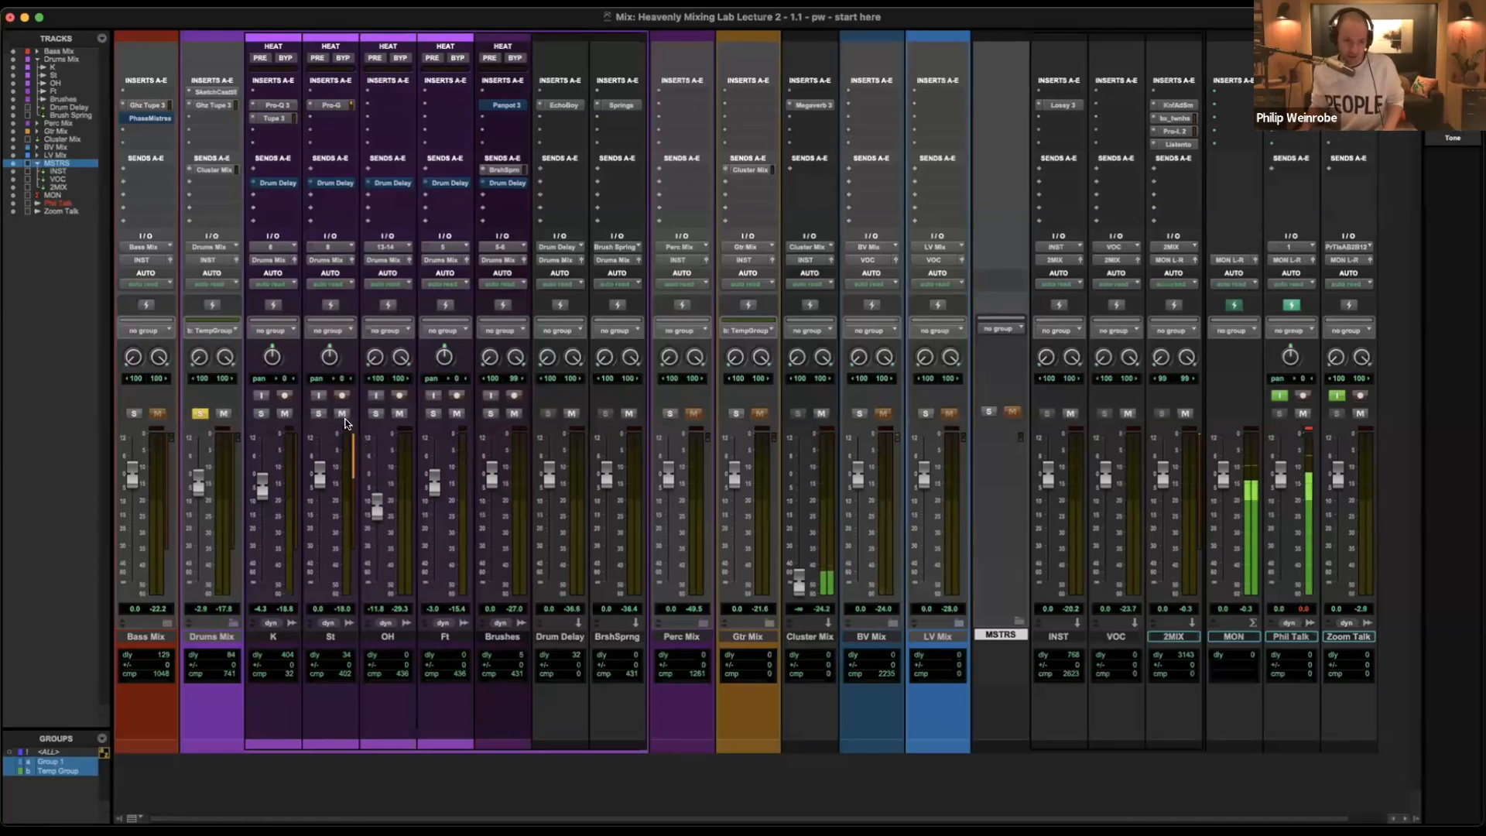
# Solo St and audition it with Pro-G open, comparing the gate bypassed and active, and unsolo the track.
pyautogui.click(331, 104)
pyautogui.click(318, 413)
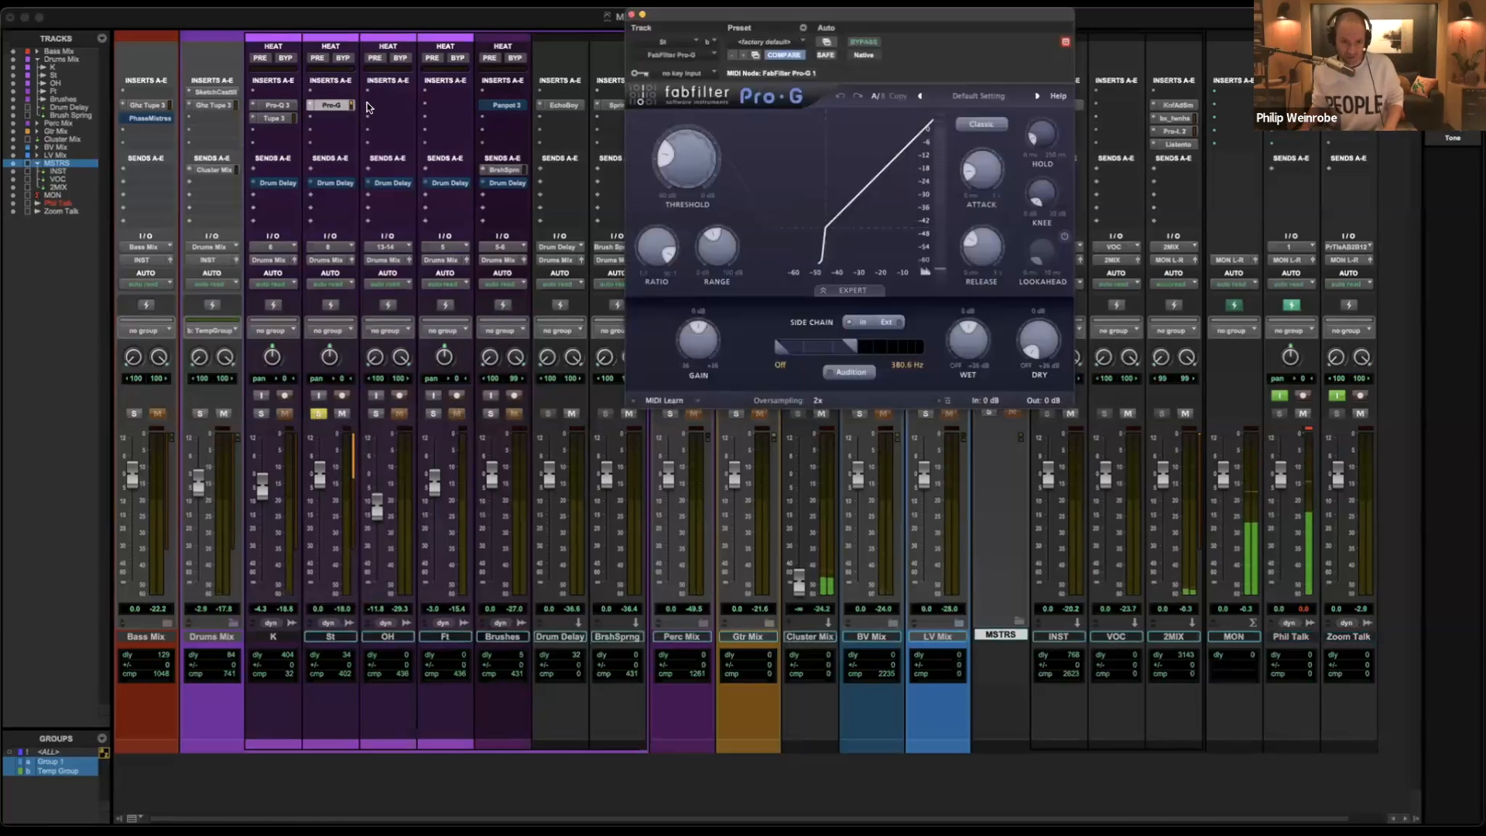
pyautogui.press('space')
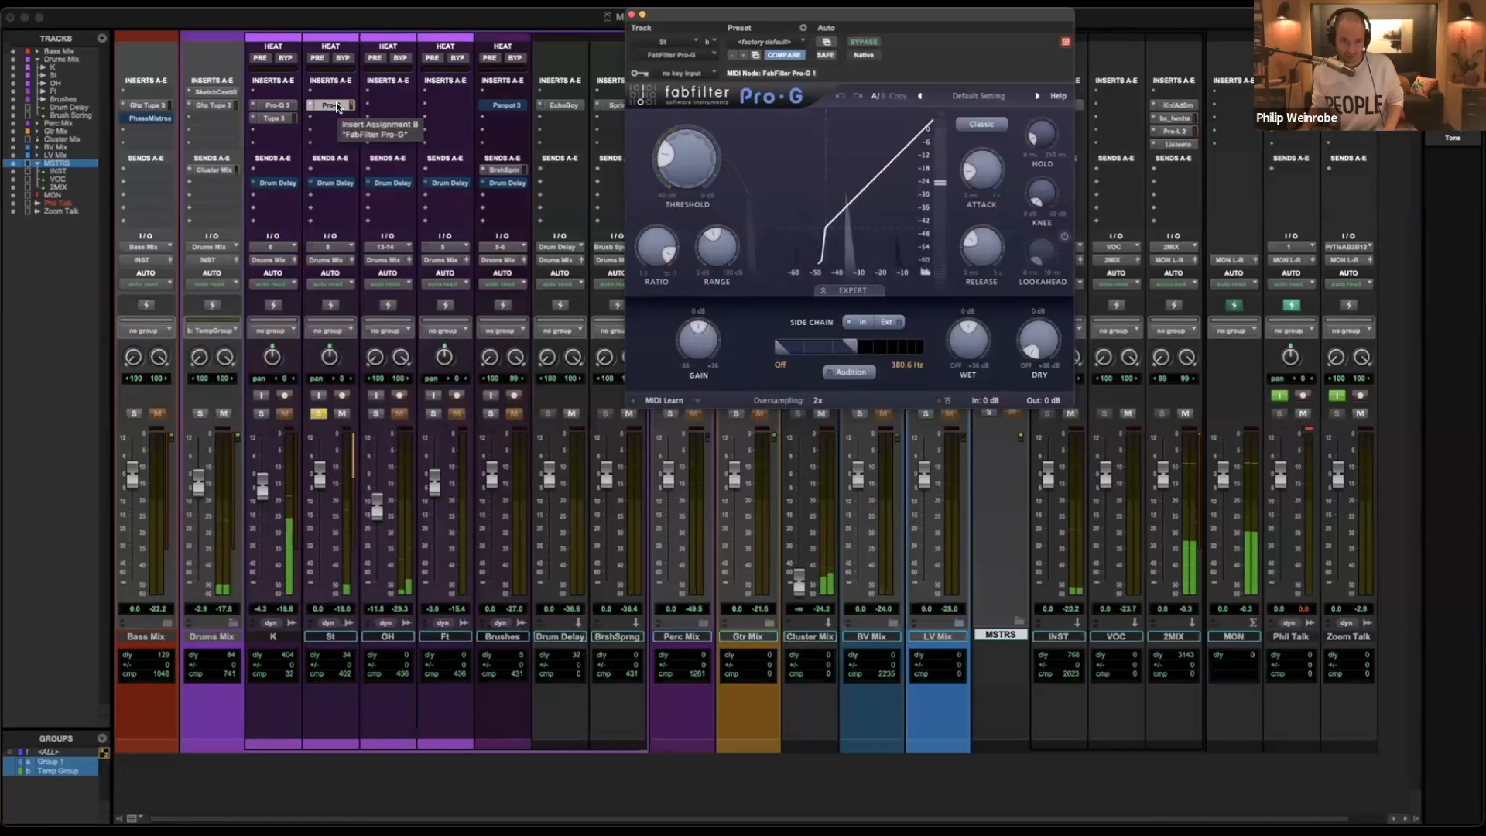
pyautogui.keyDown('super'); pyautogui.click(333, 105); pyautogui.keyUp('super')
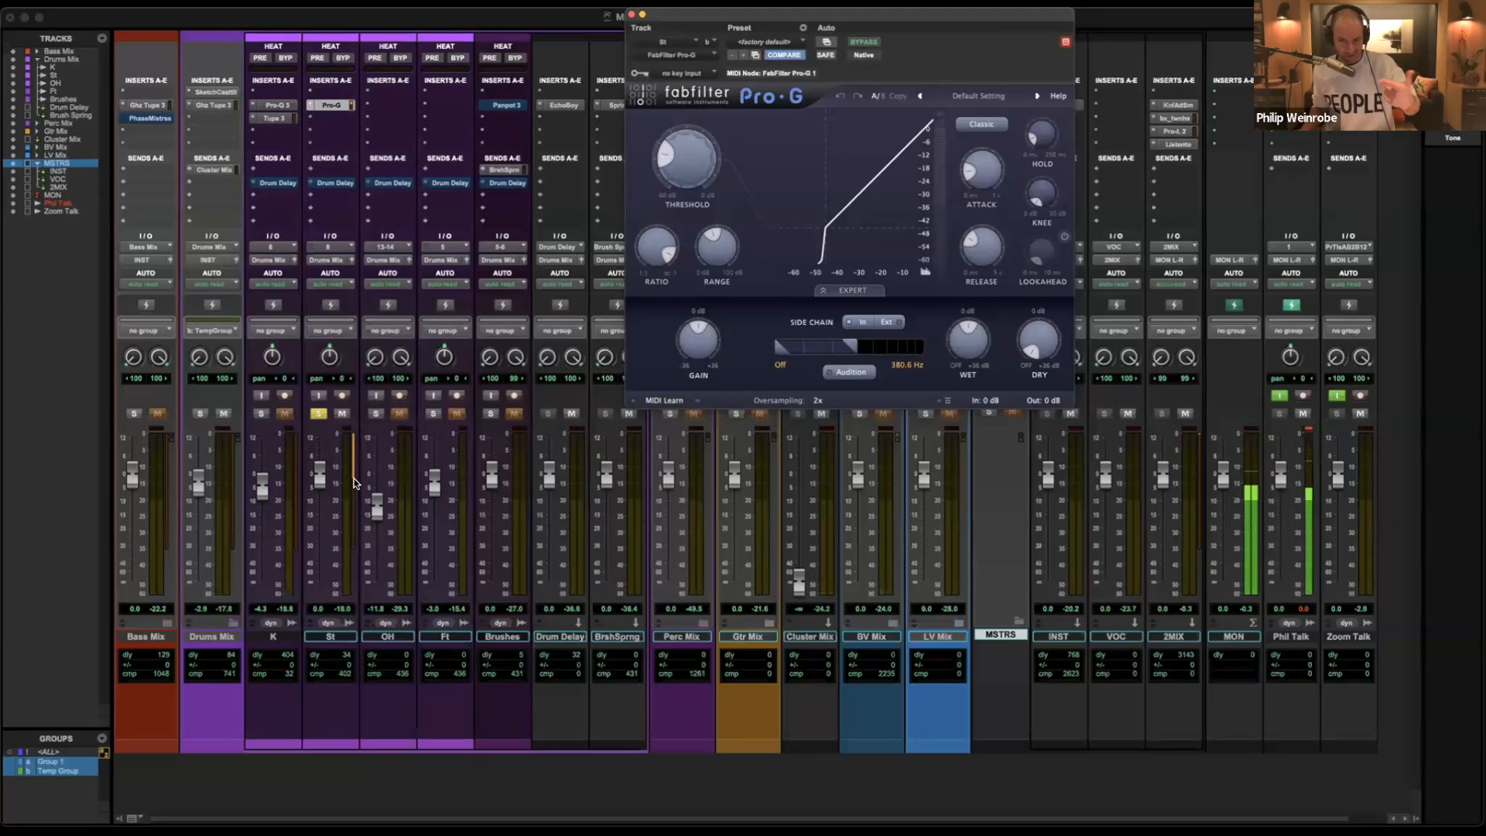
pyautogui.moveTo(716, 261)
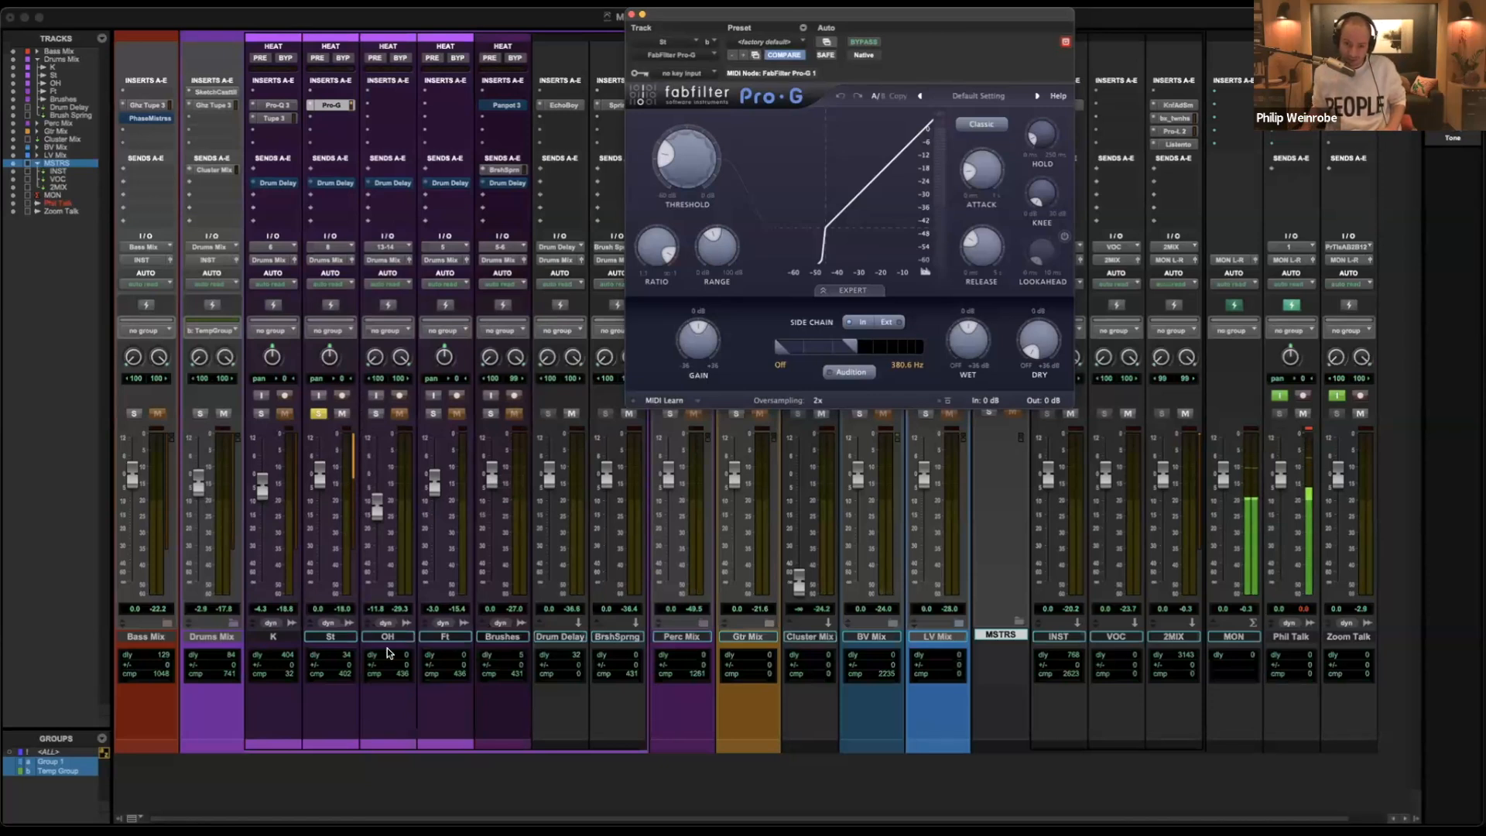
pyautogui.press('space')
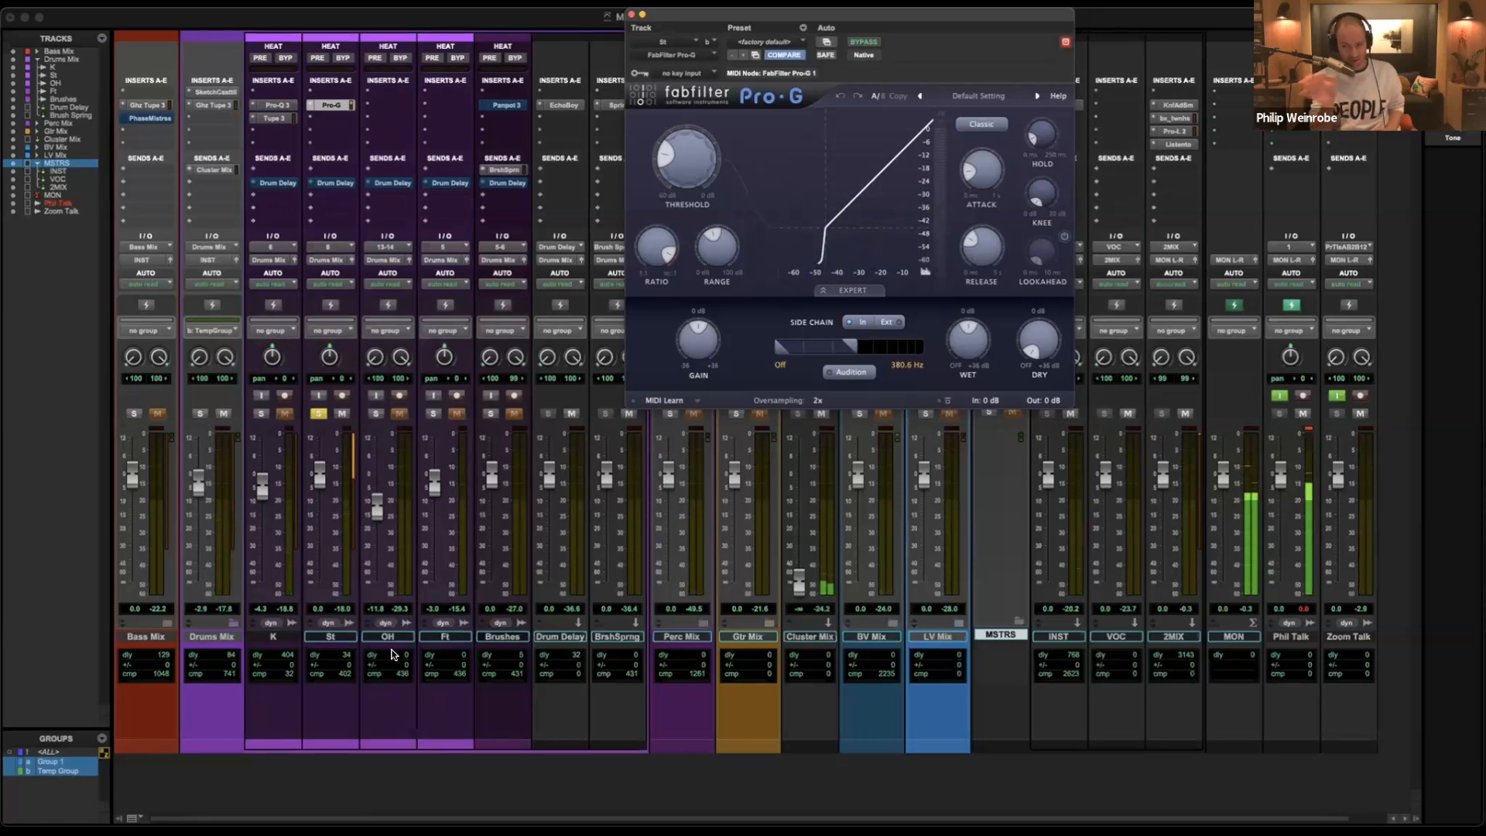
pyautogui.click(319, 416)
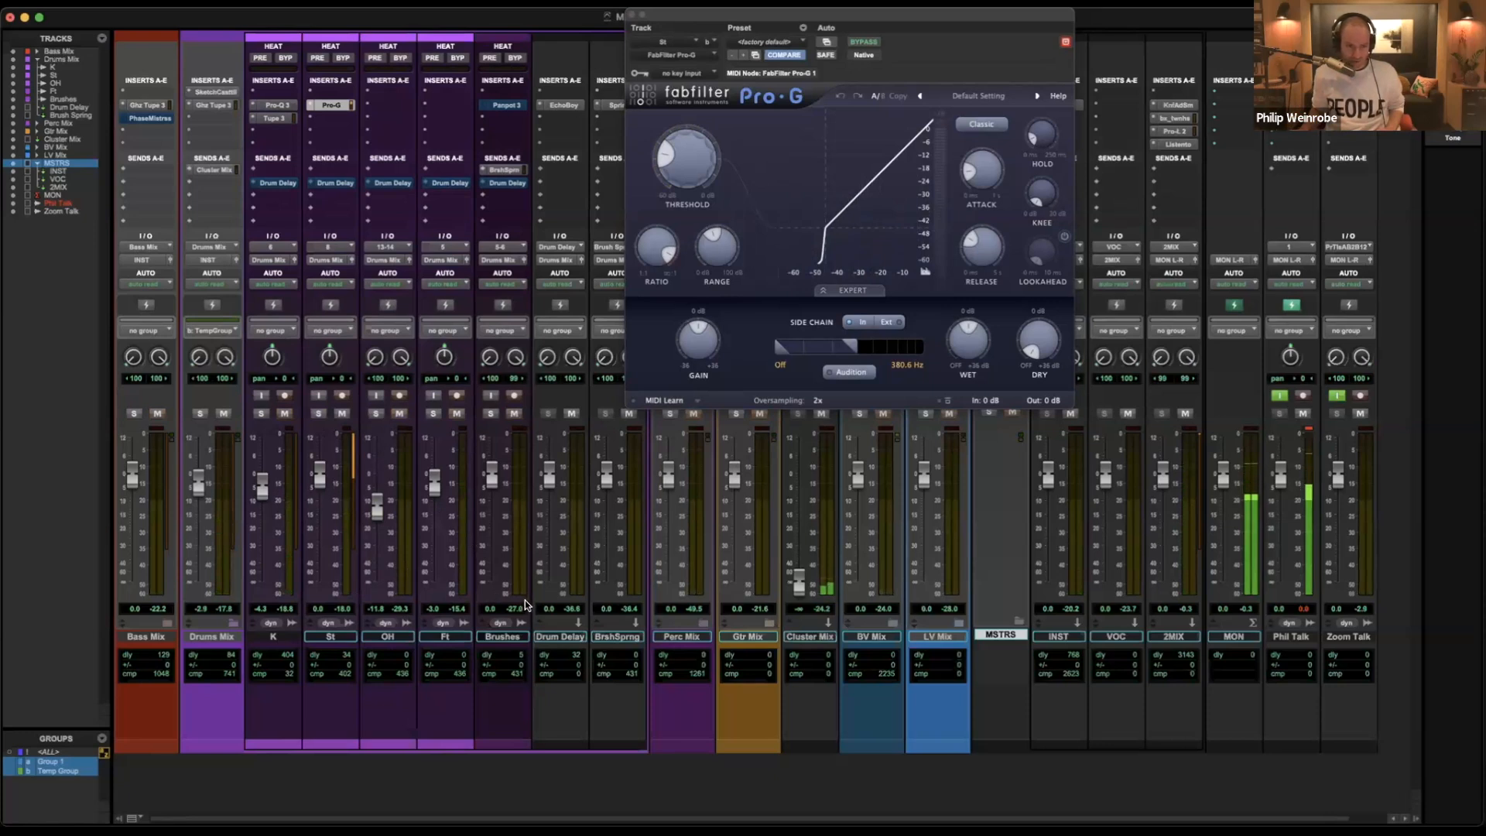
# Open the bypassed Panpot 3 on the Brushes track and remove it from the insert slot.
pyautogui.click(504, 107)
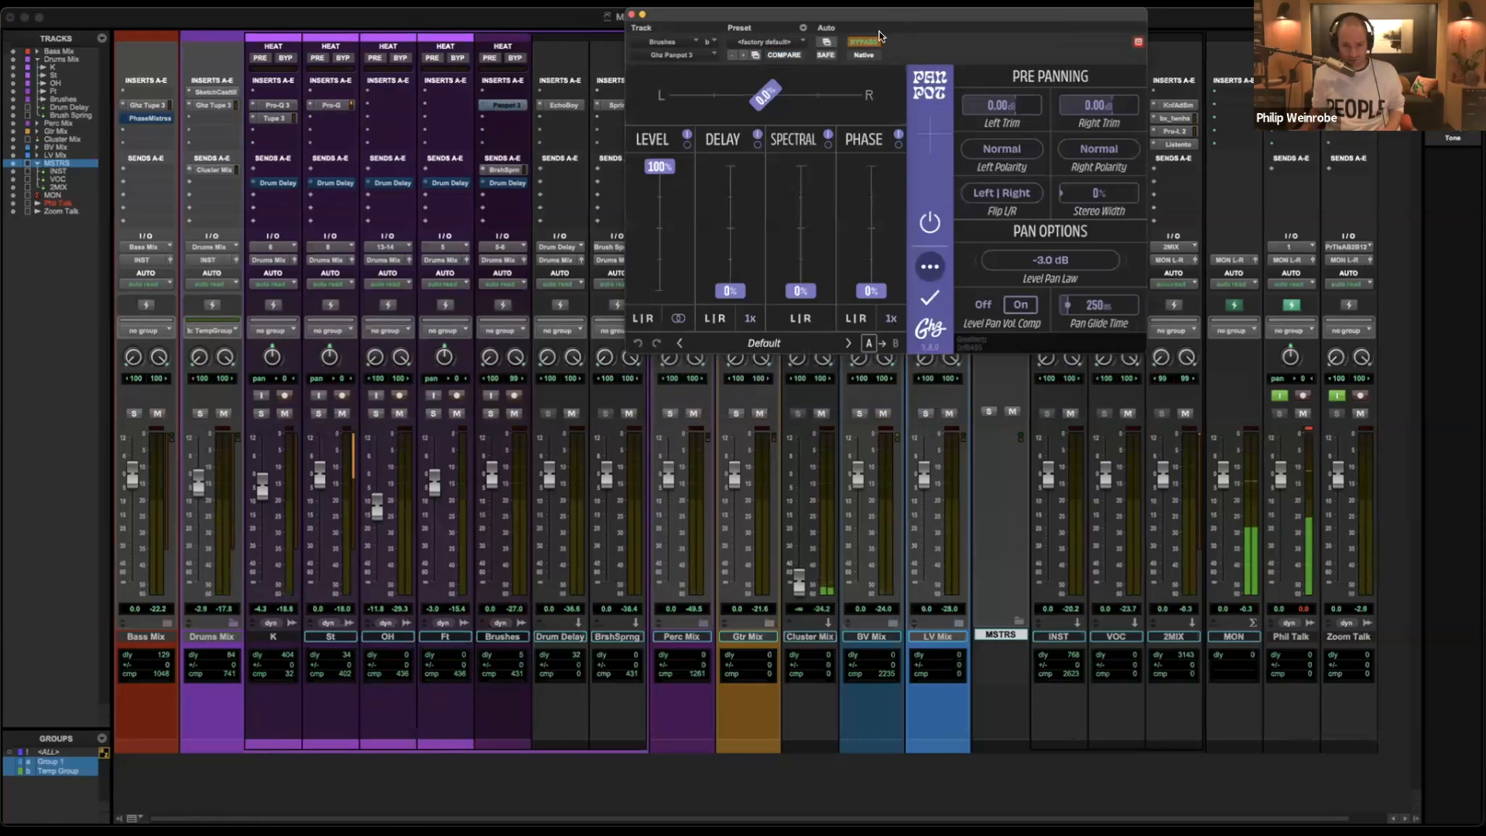
pyautogui.click(483, 103)
pyautogui.click(511, 17)
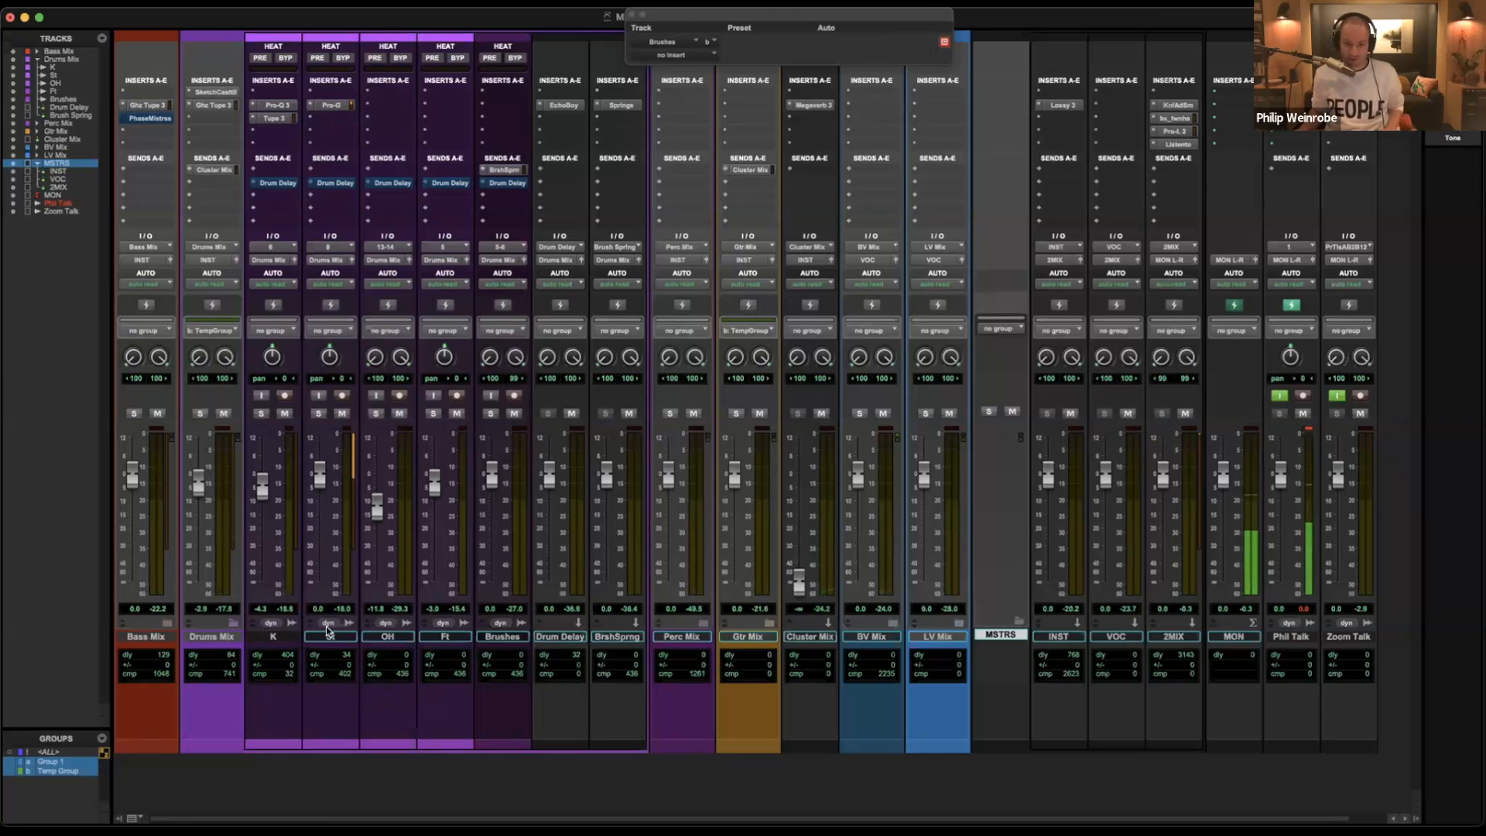
# Collapse the Drums Mix folder and show a wider span of the song in the Edit window.
pyautogui.click(234, 635)
pyautogui.hotkey('shift', 'f')
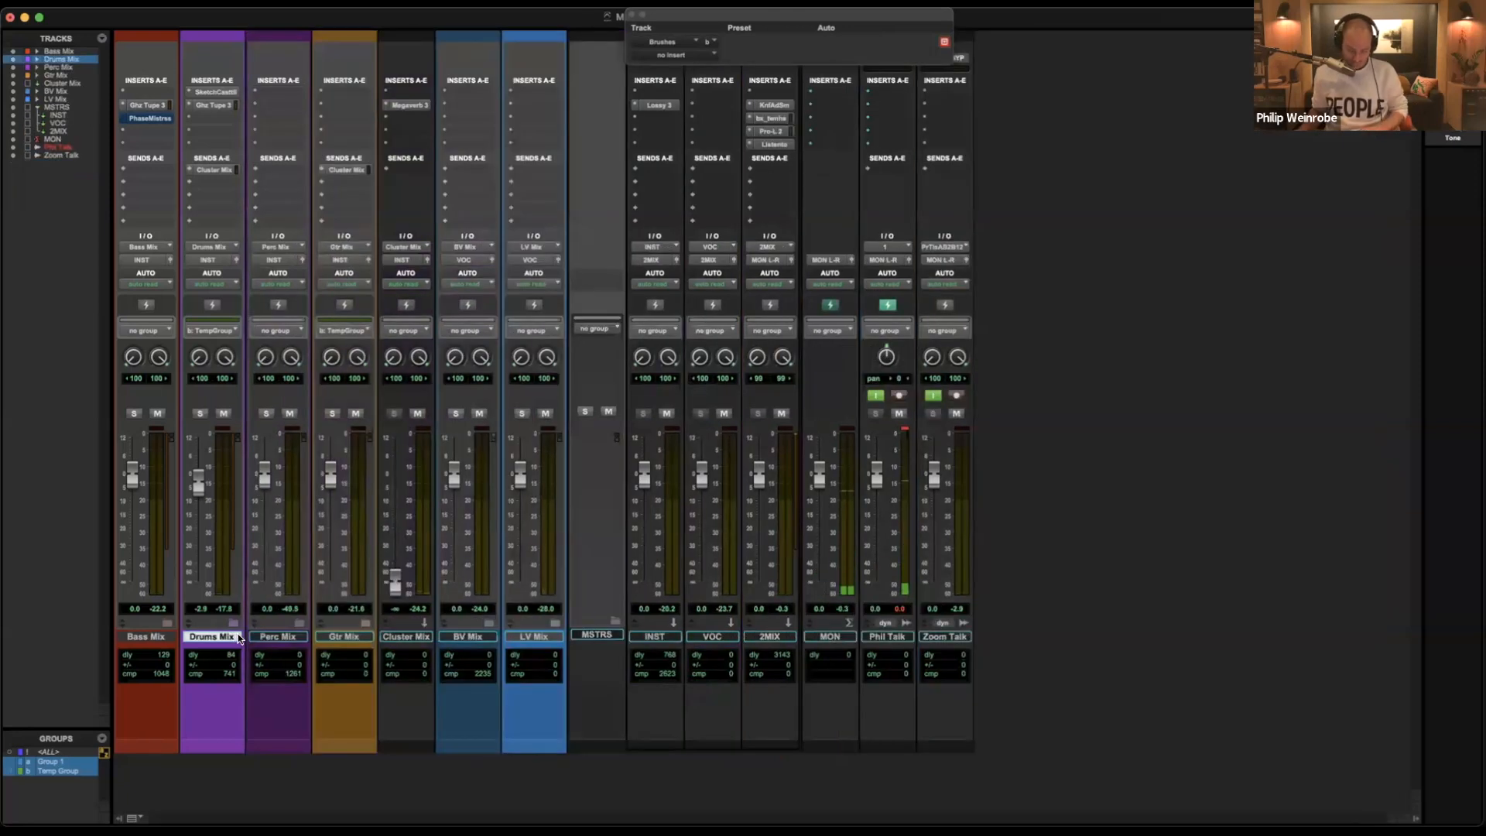
pyautogui.press('super+equal')
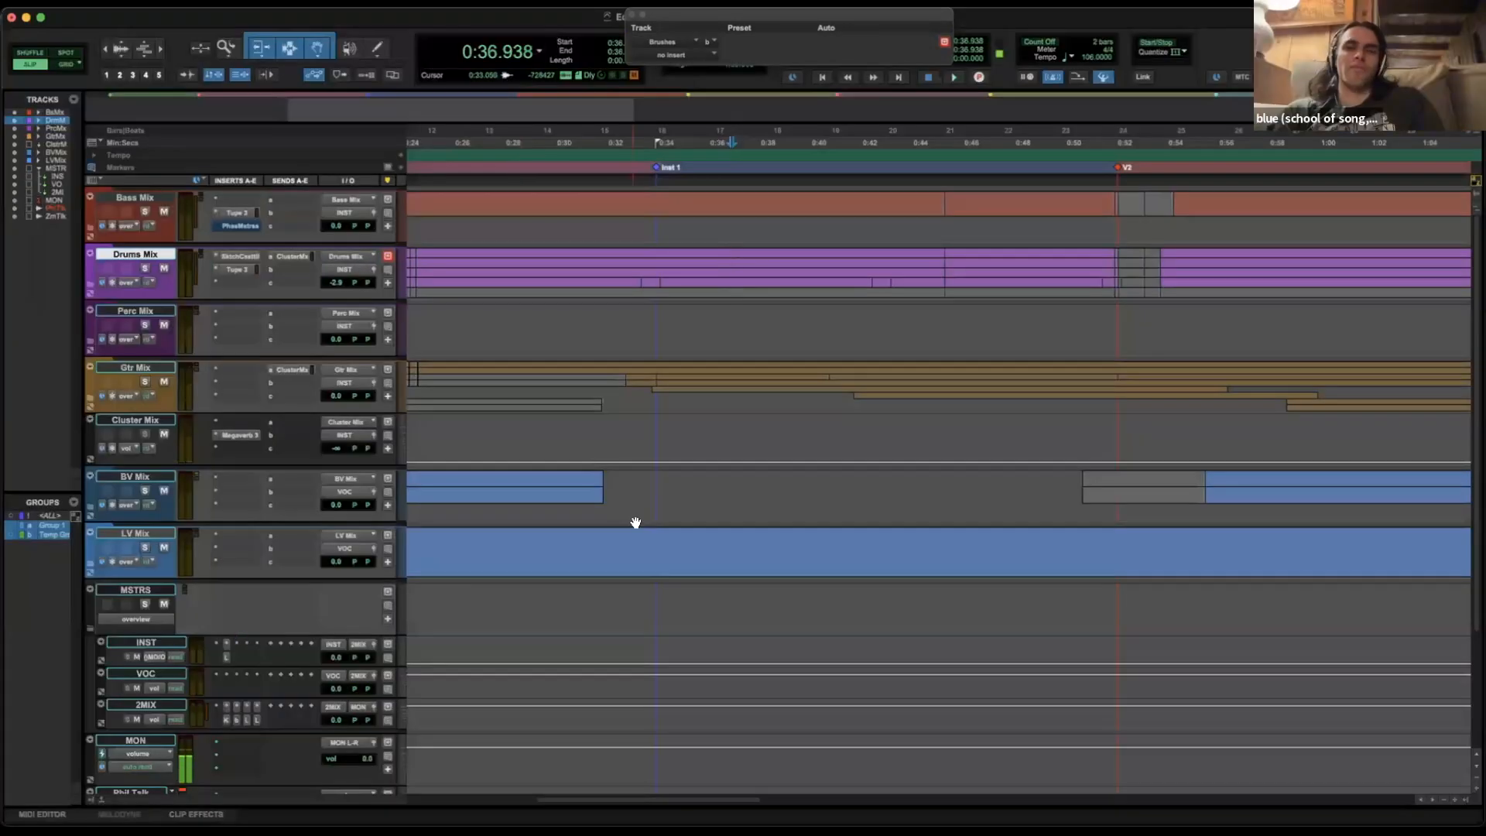
pyautogui.press('super+bracketleft')
pyautogui.press('super+bracketleft')
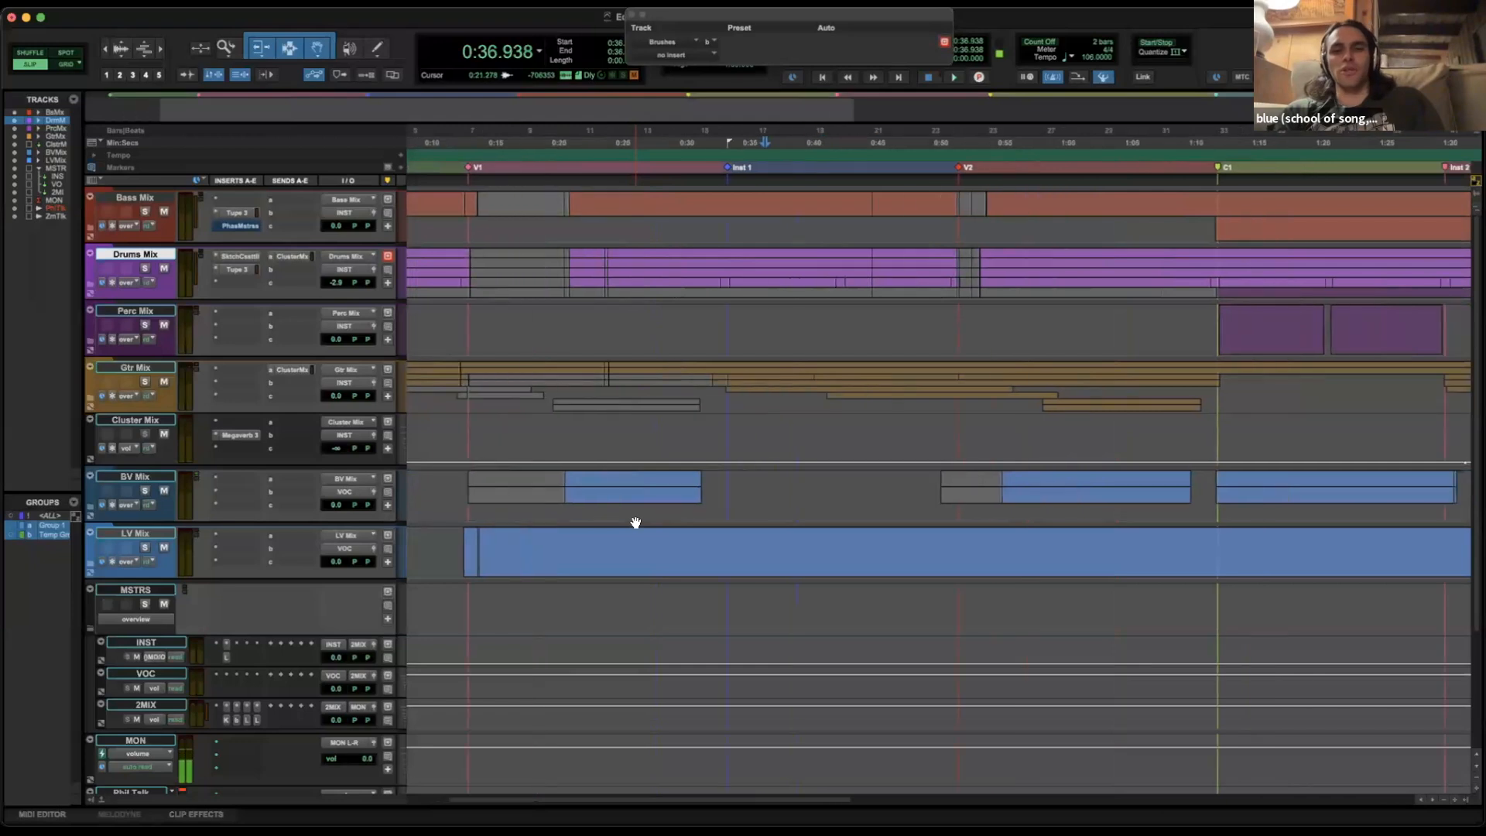
# Expand the Drums Mix folder again, review the Pro-G settings on St from the mixer, and close the plug-in.
pyautogui.hotkey('shift', 'f')
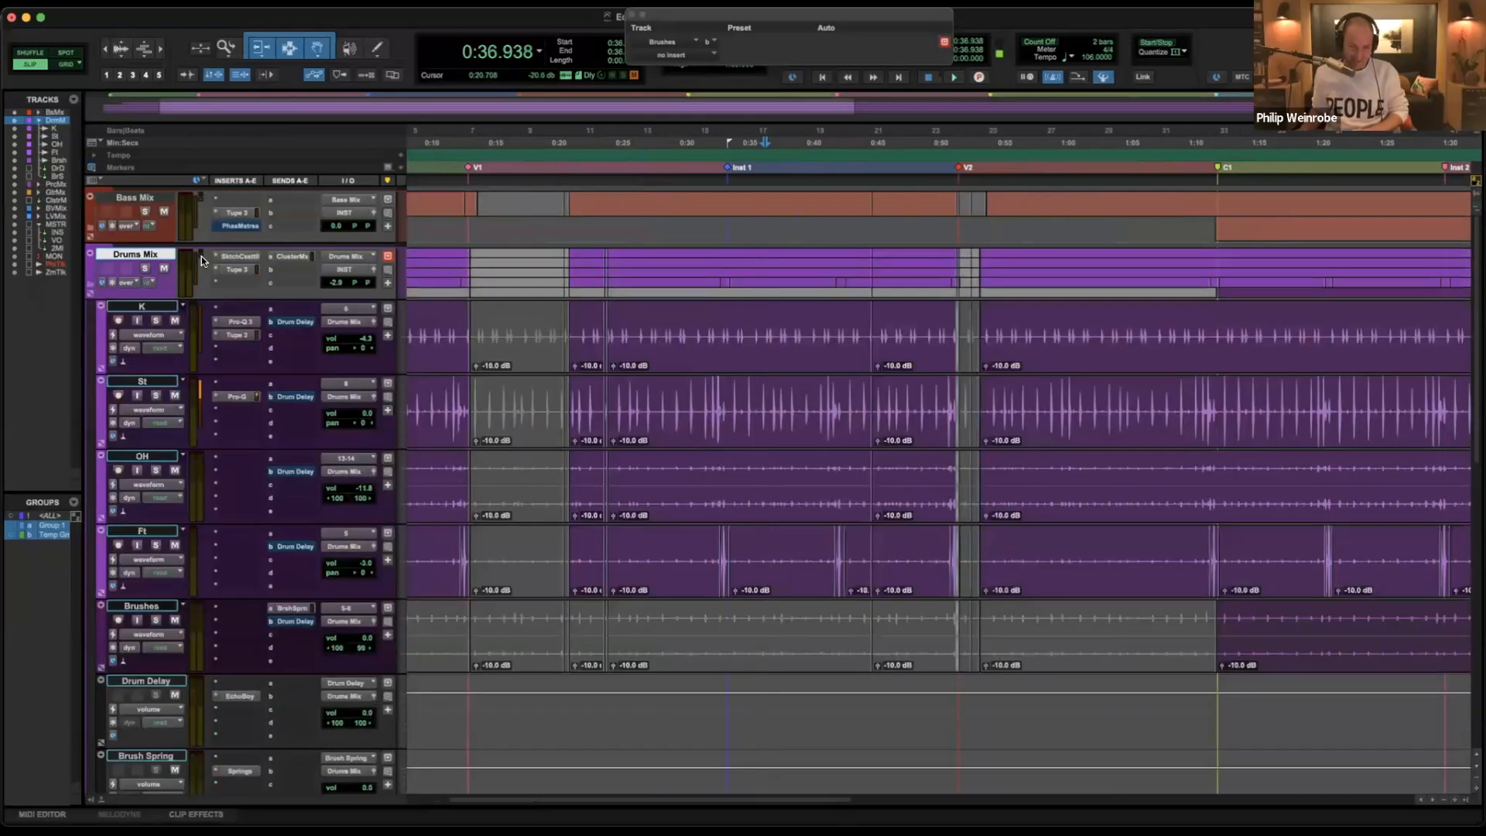
pyautogui.press('super+equal')
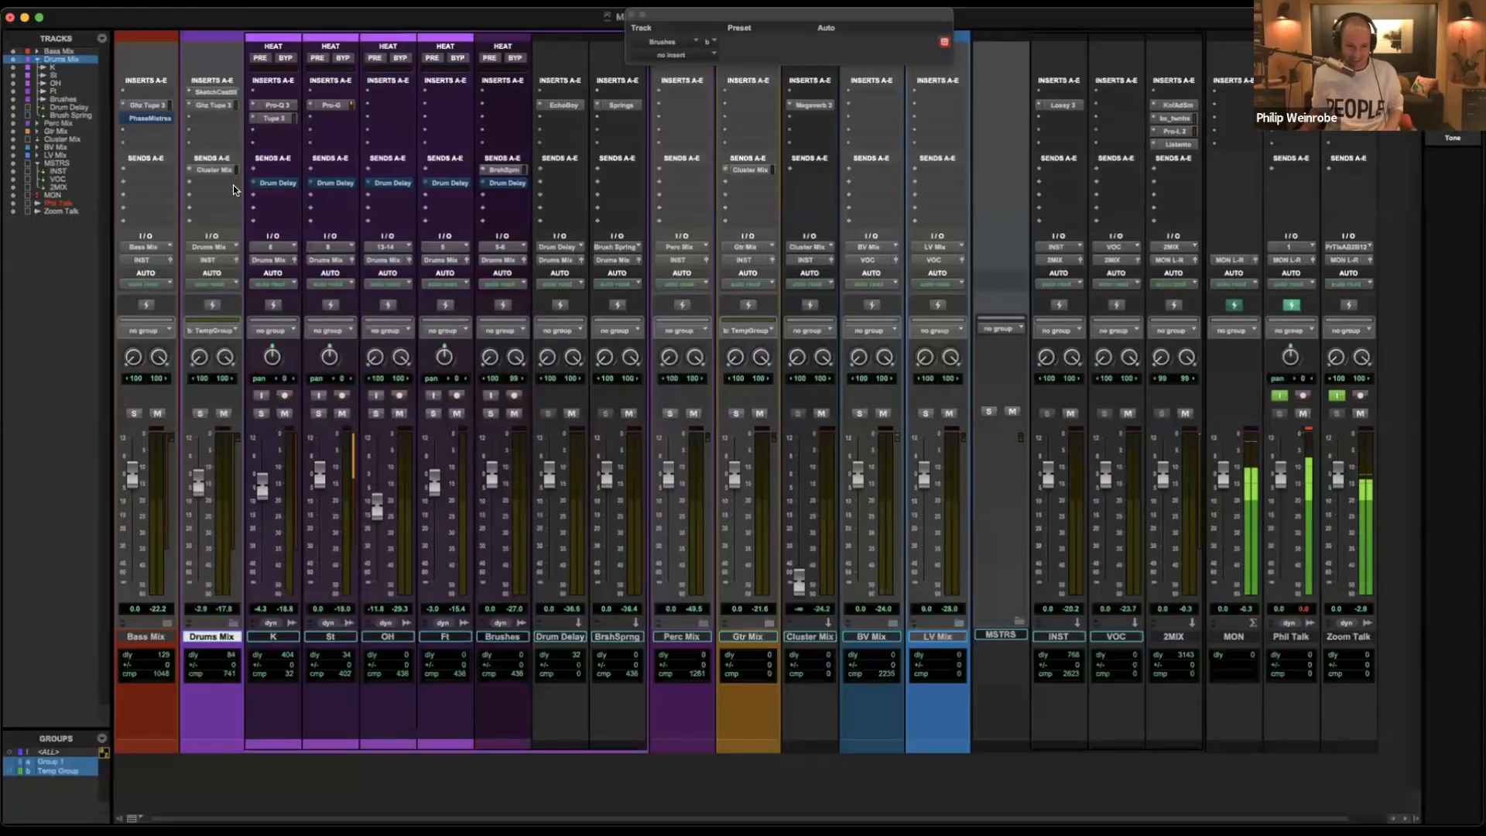
pyautogui.click(339, 107)
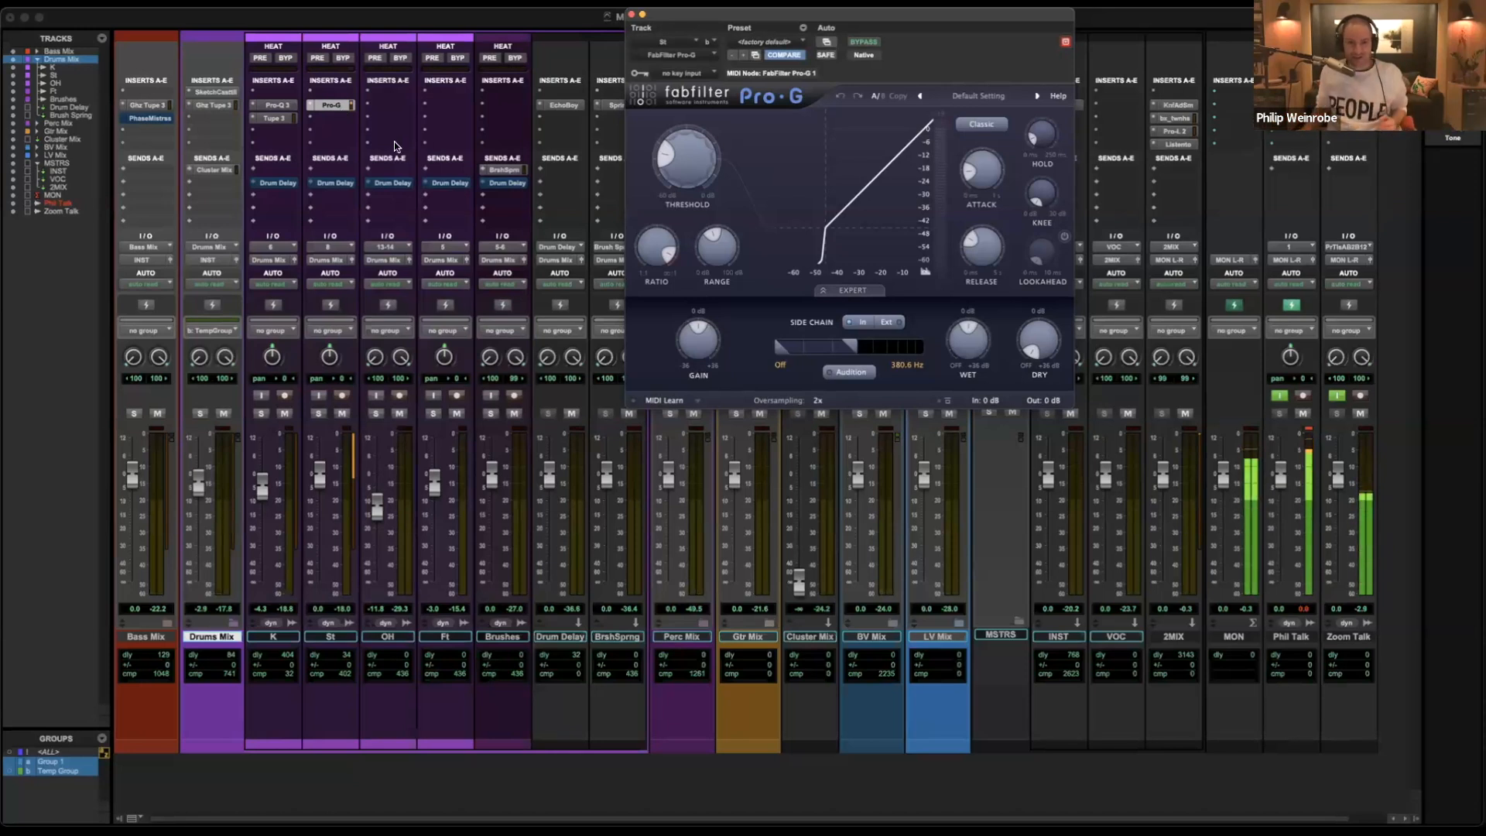
pyautogui.moveTo(684, 160)
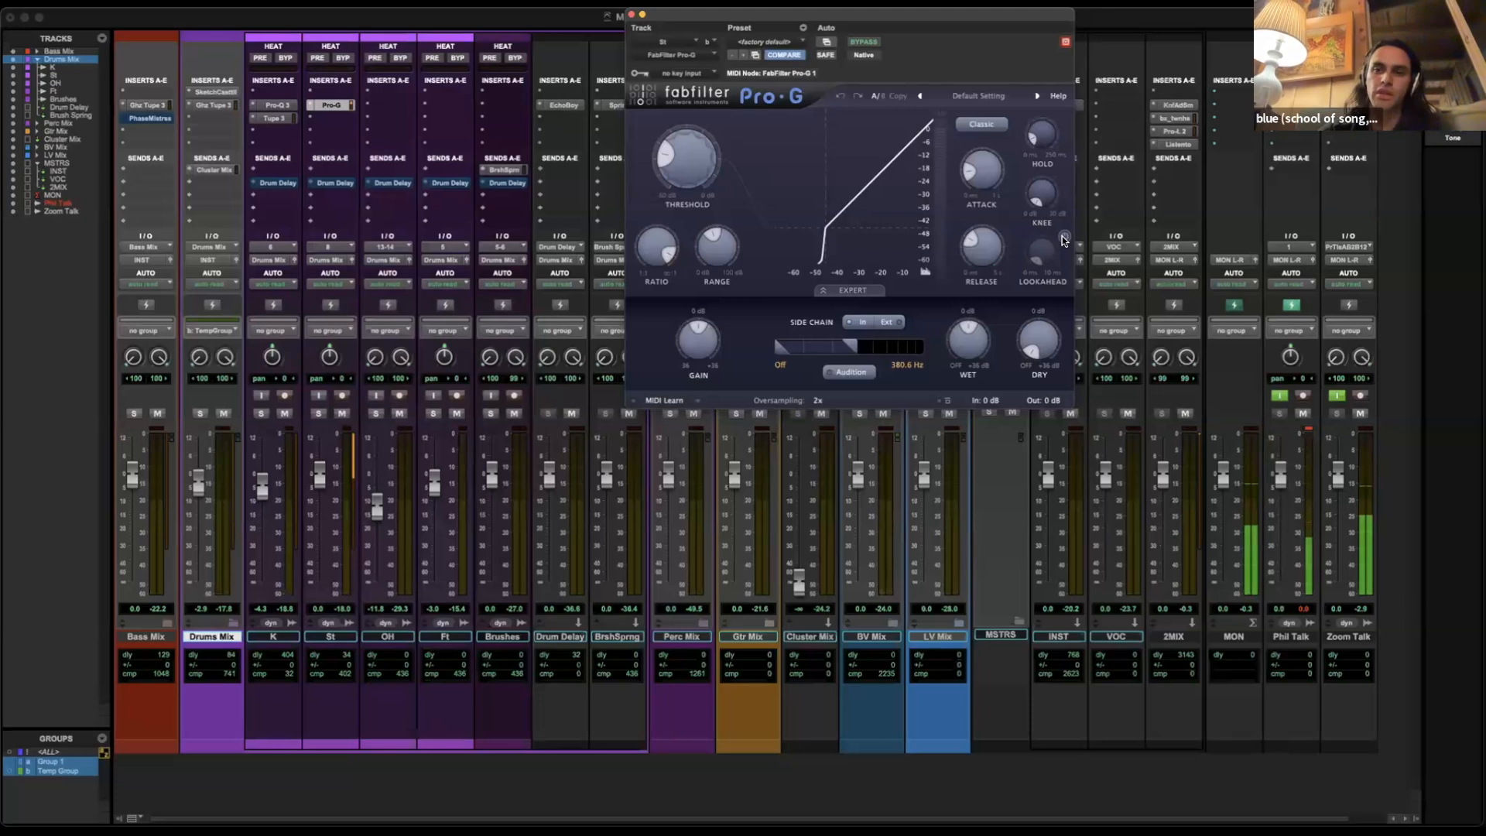
pyautogui.press('super+w')
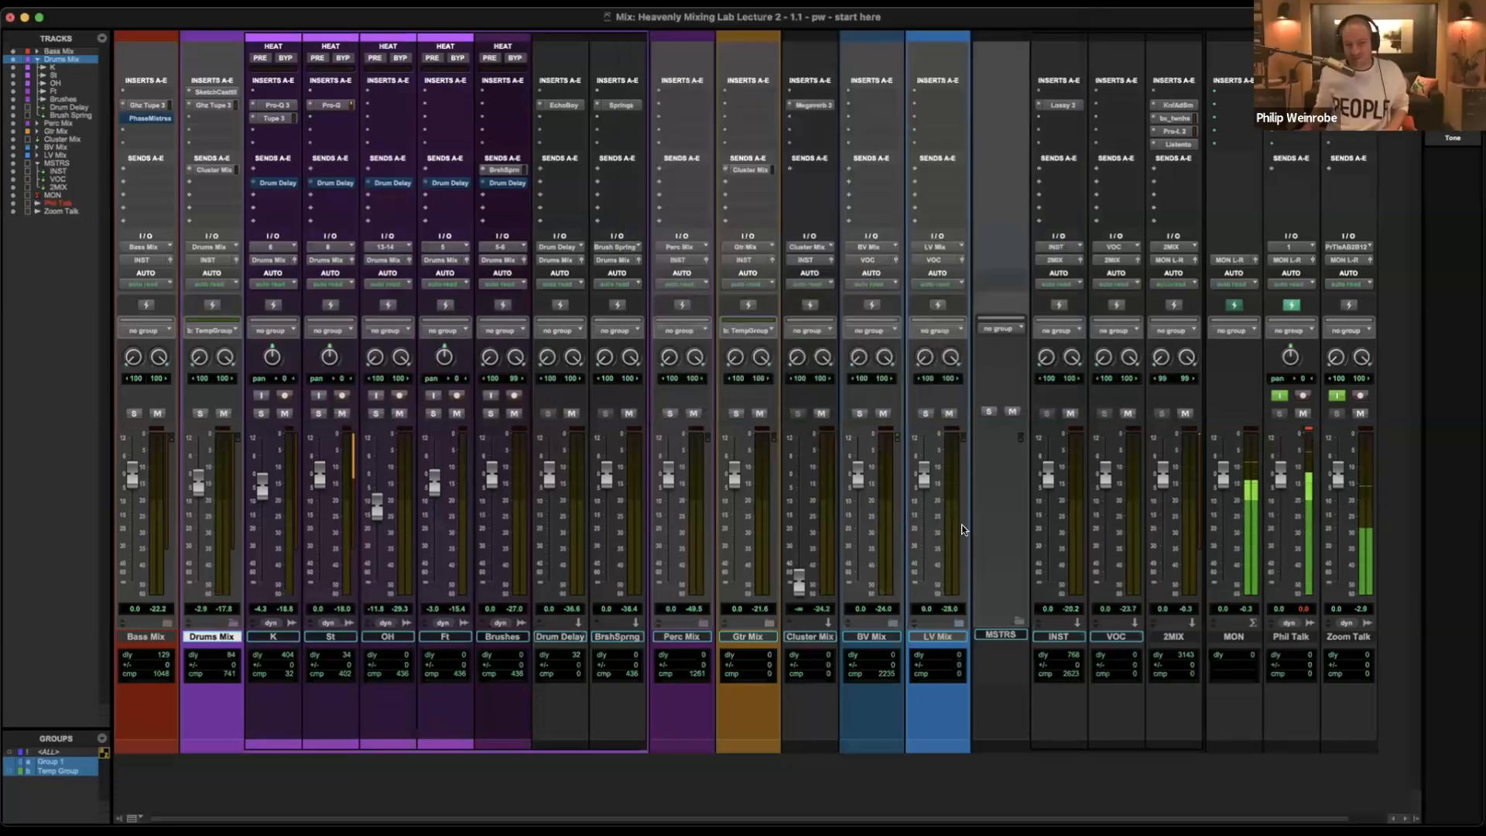
# Expand the Gtr Mix folder and show its acoustic, steel and banjo tracks in the Edit window.
pyautogui.click(743, 637)
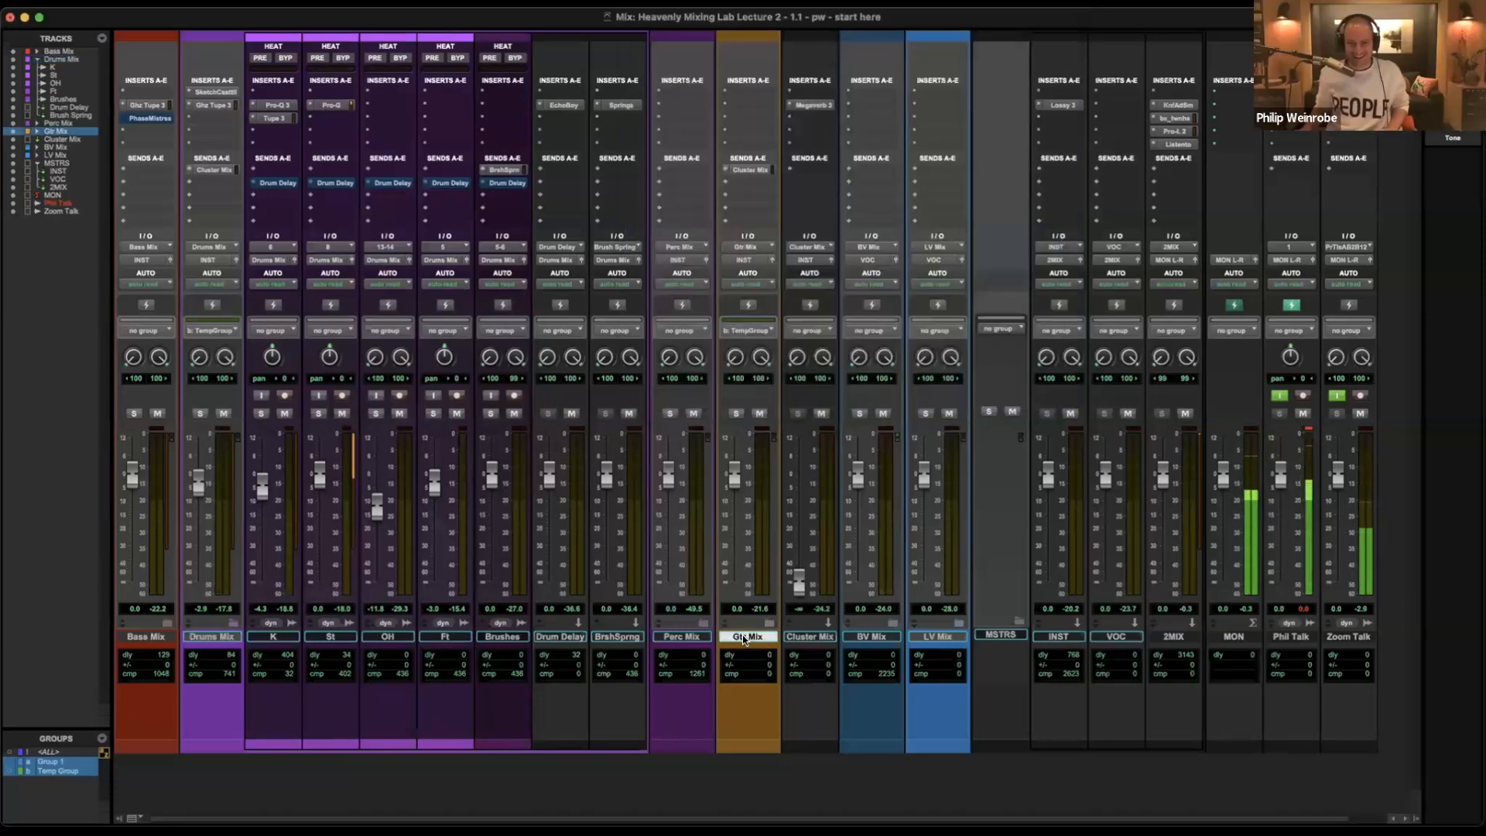
pyautogui.hotkey('shift', 'f')
pyautogui.hscroll(3, 743, 639)
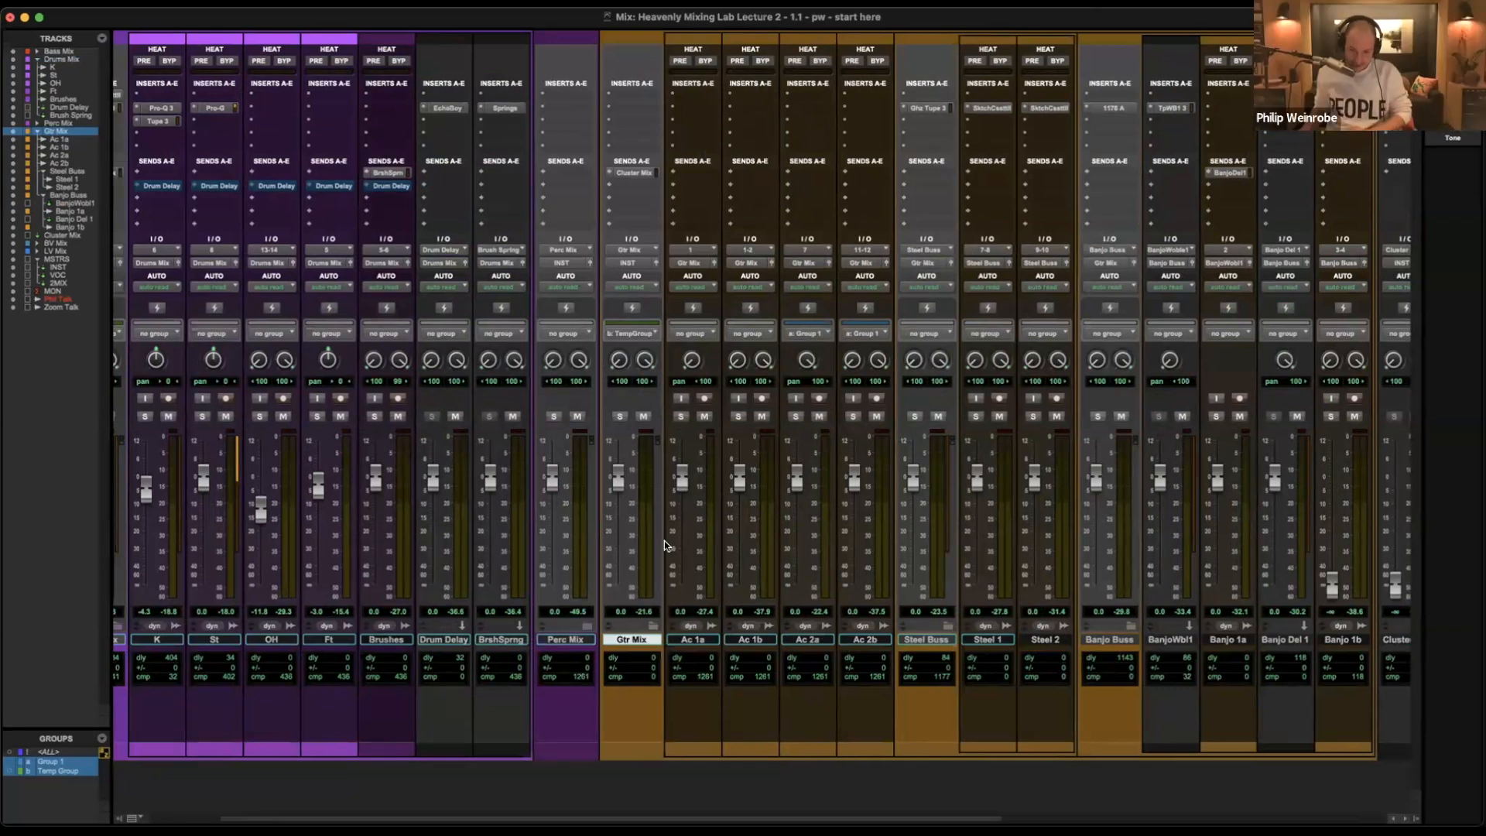
pyautogui.press('super+equal')
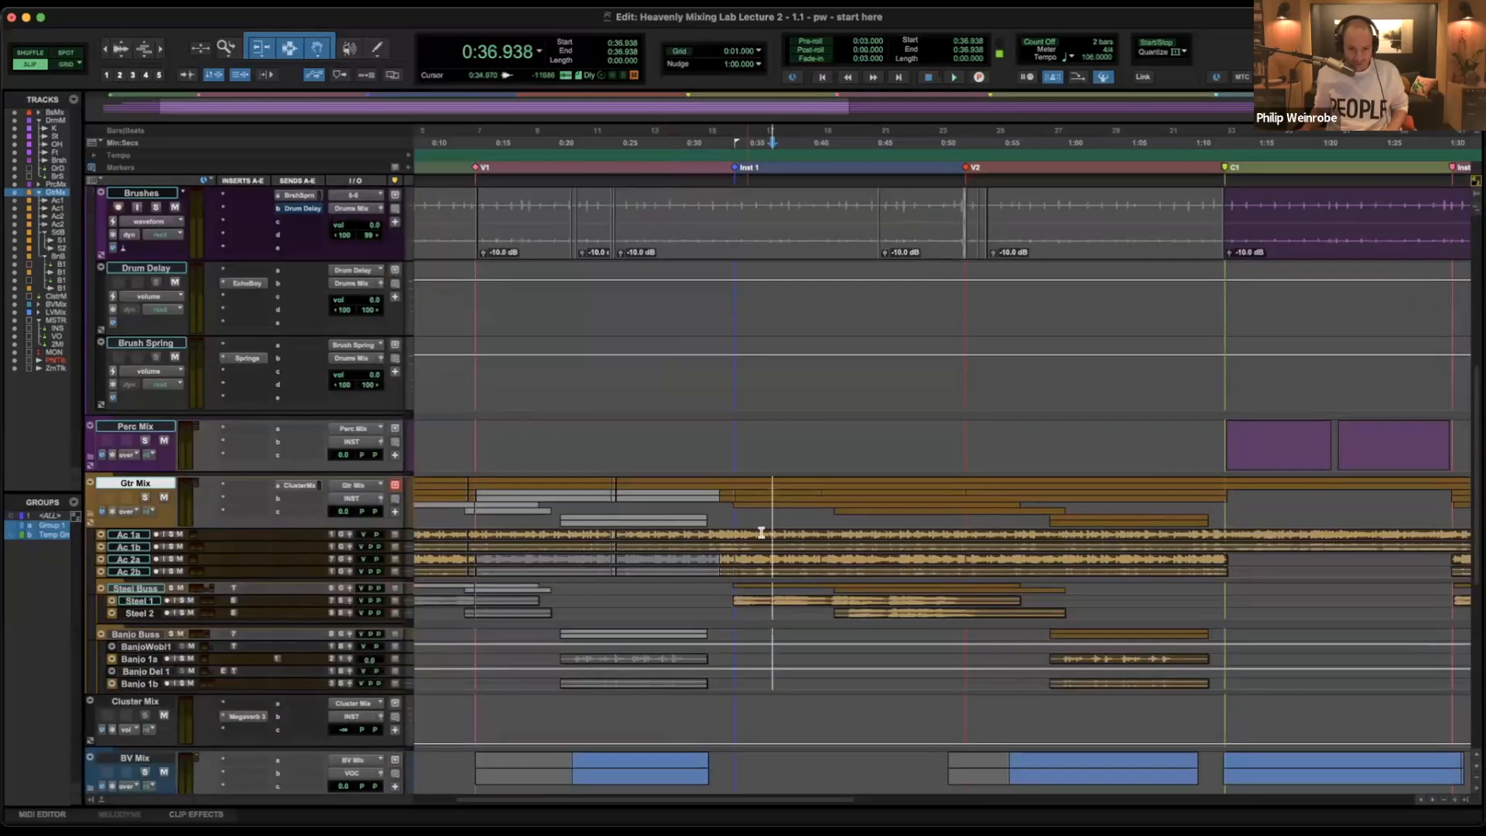
# Select 0:35.940 to 0:40.332 across Ac 1a, Ac 1b, Ac 2a and Ac 2b, and enlarge those tracks to examine their waveforms.
pyautogui.click(759, 534)
pyautogui.moveTo(768, 539); pyautogui.dragTo(815, 570)
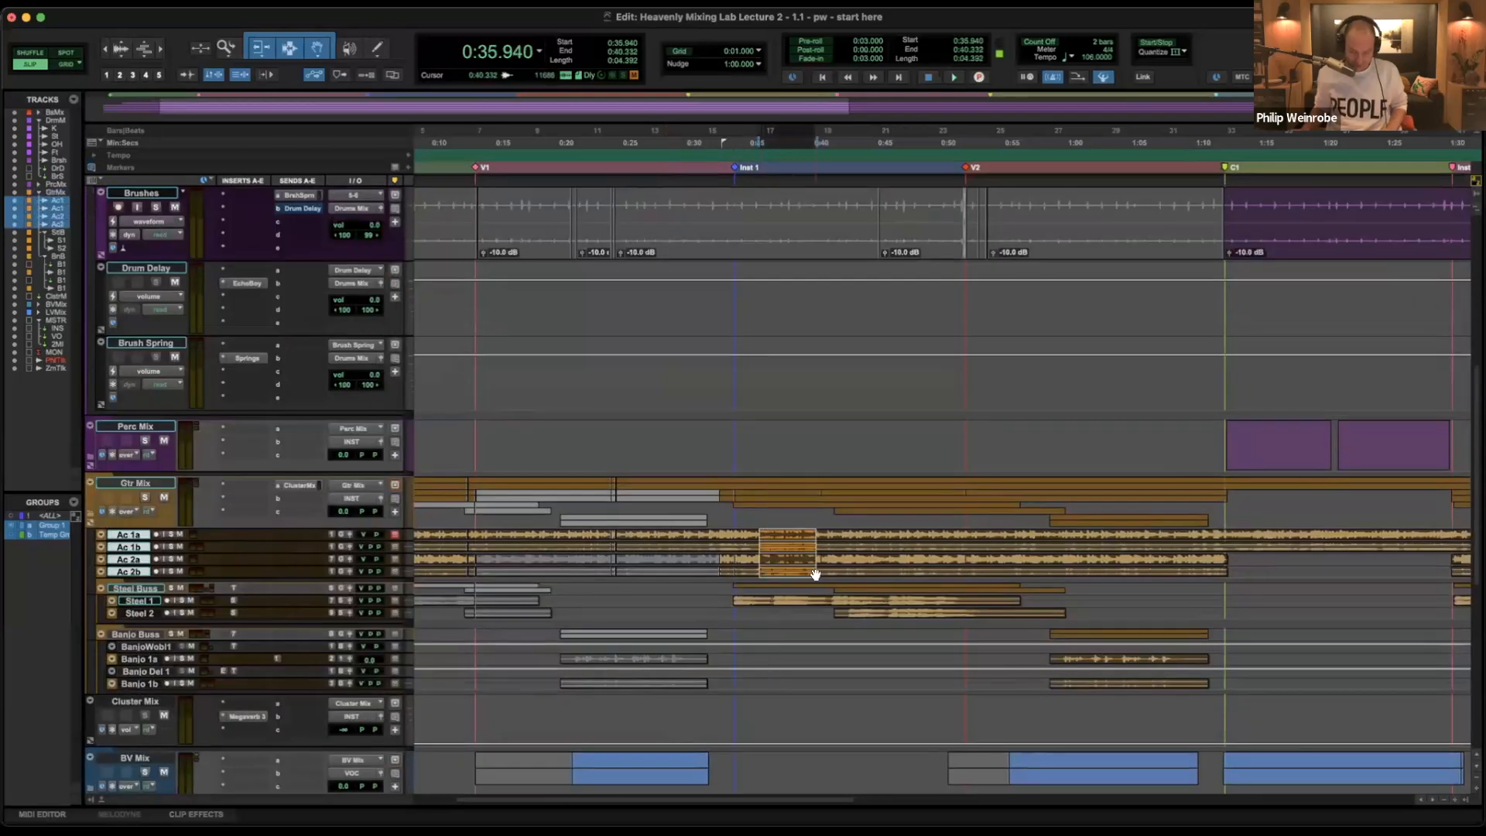
pyautogui.hotkey('ctrl', 'e')
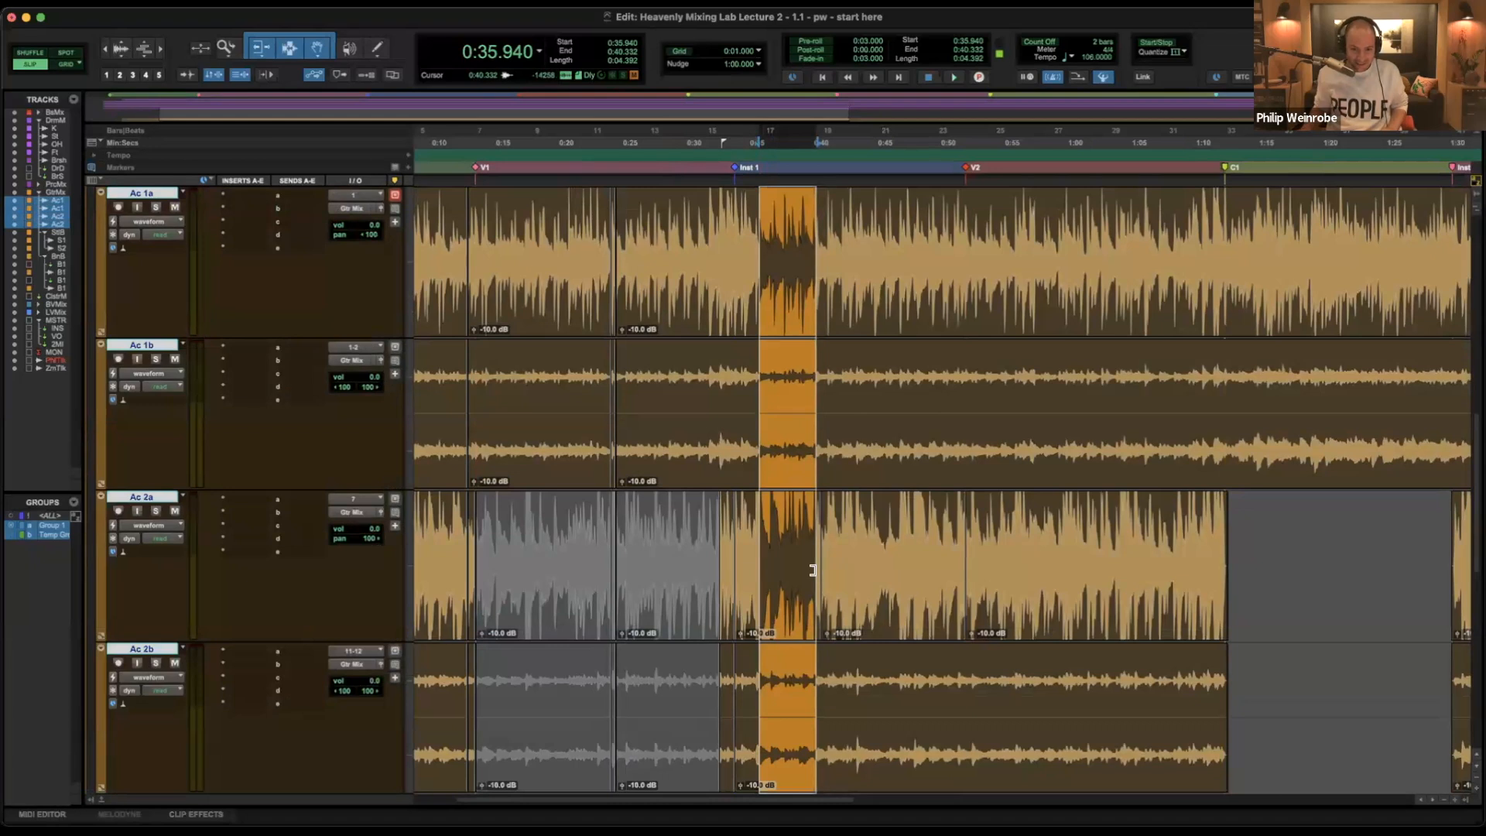
pyautogui.scroll(-2, 813, 571)
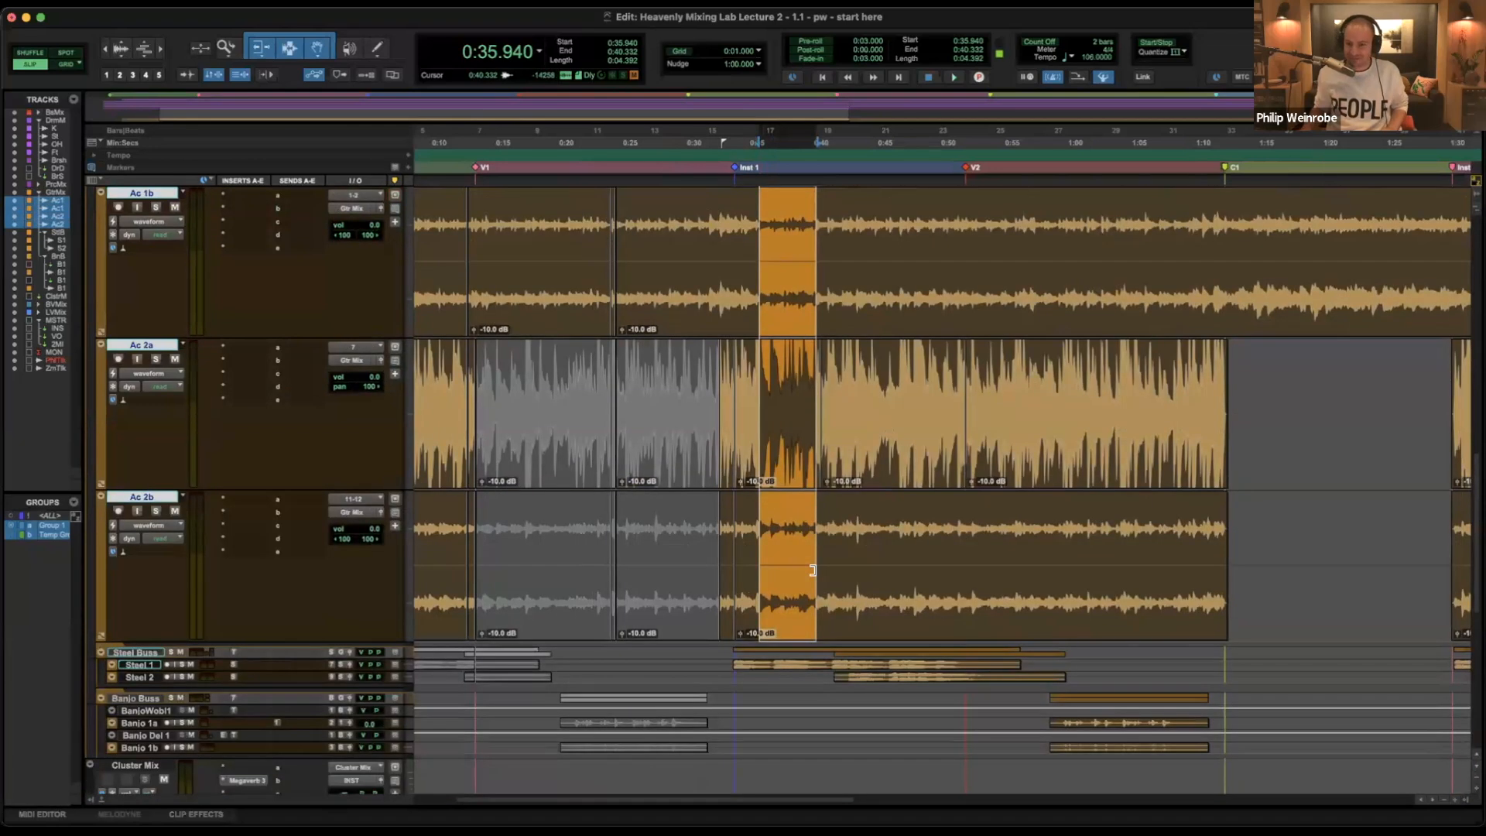
pyautogui.scroll(2, 813, 571)
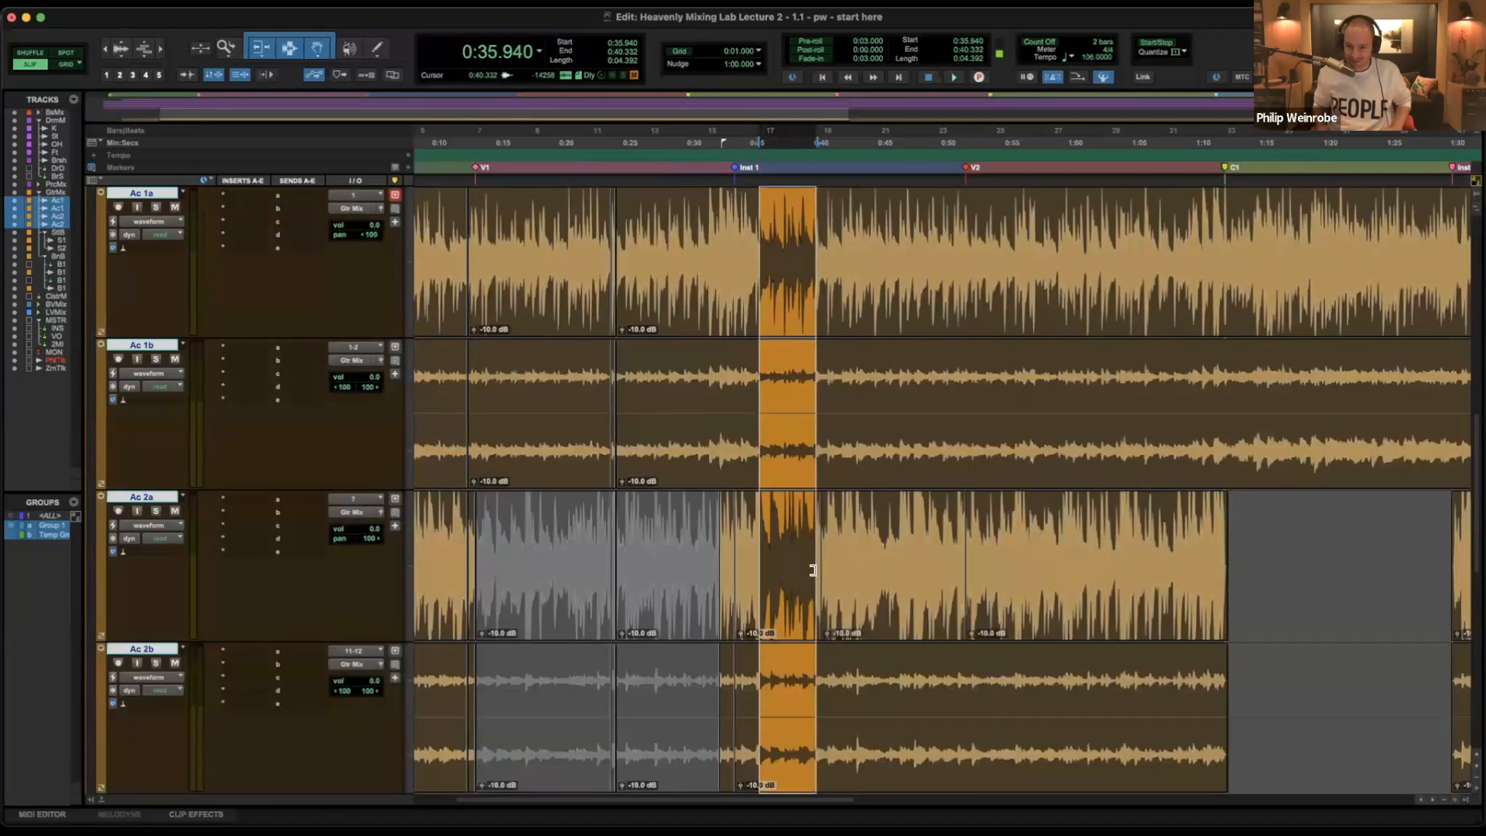
# Examine the Gtr Mix channels in the Mix window, from the acoustic guitars through the steel and banjo busses.
pyautogui.hotkey('ctrl', '=')
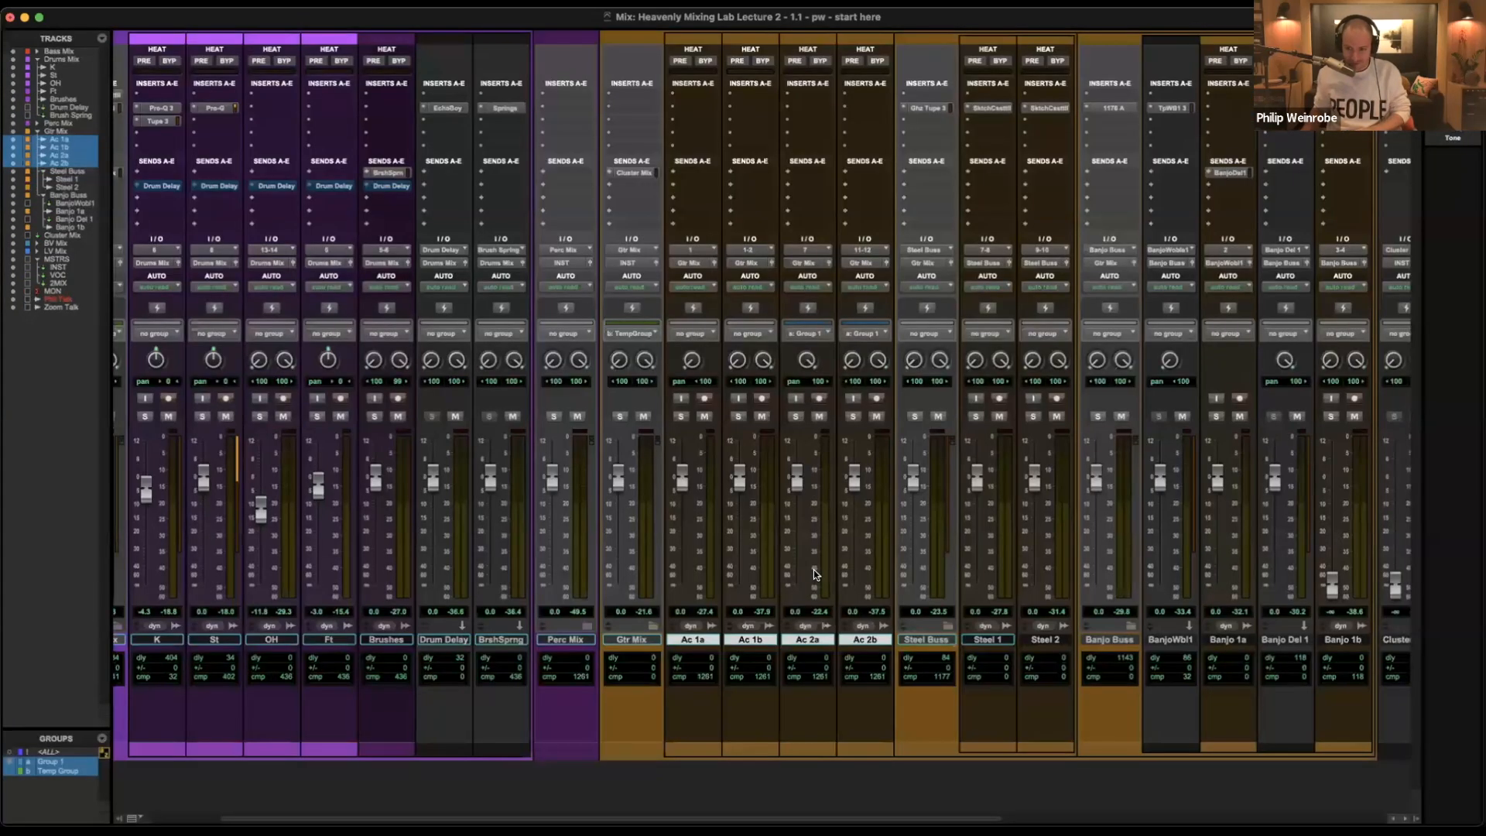
pyautogui.press('super+equal')
pyautogui.press('r')
pyautogui.press('r')
pyautogui.press('t')
pyautogui.press('super+equal')
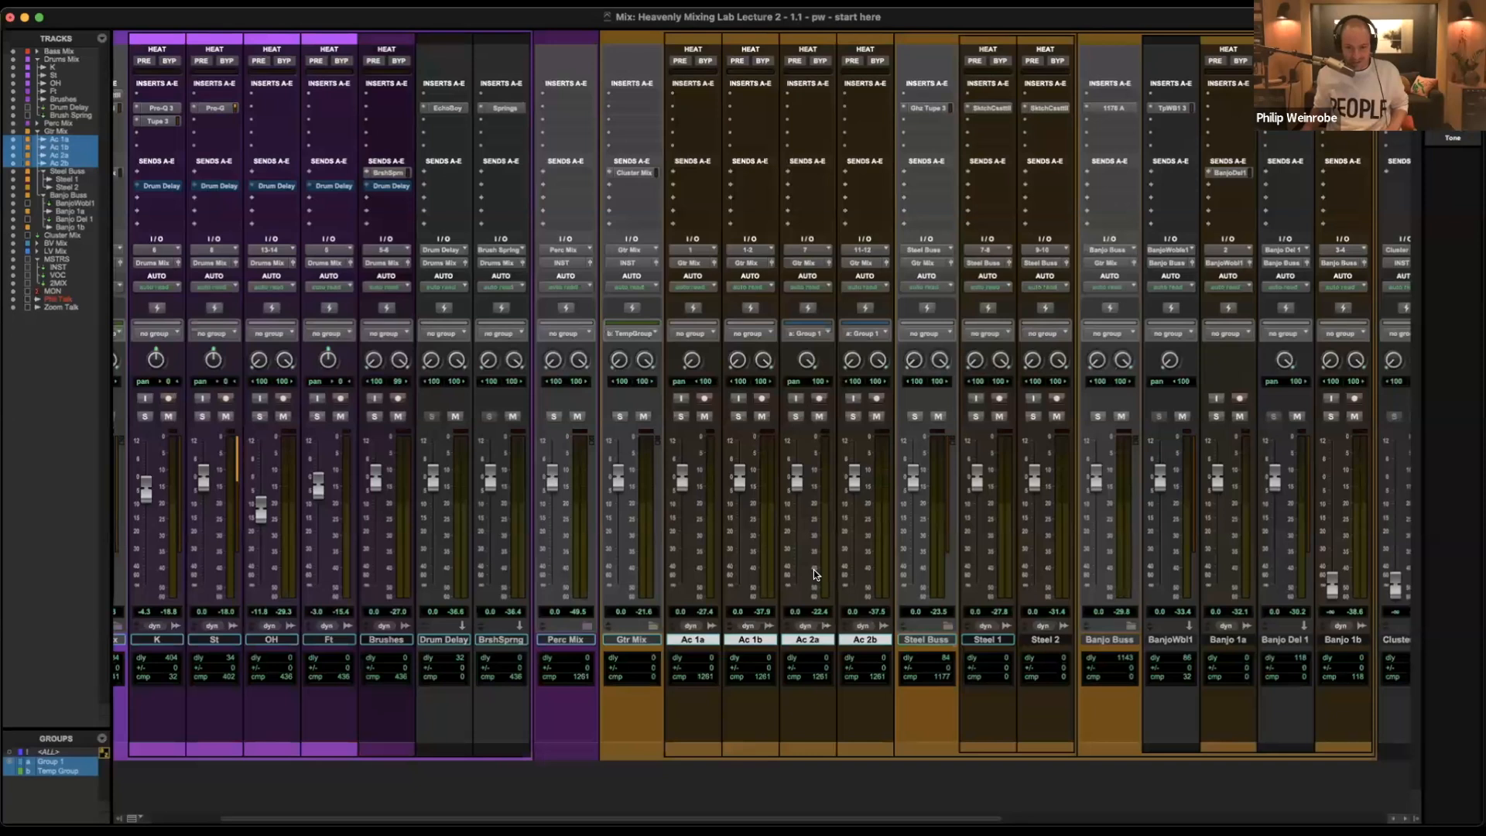
pyautogui.hscroll(2, 814, 569)
pyautogui.hscroll(1, 814, 569)
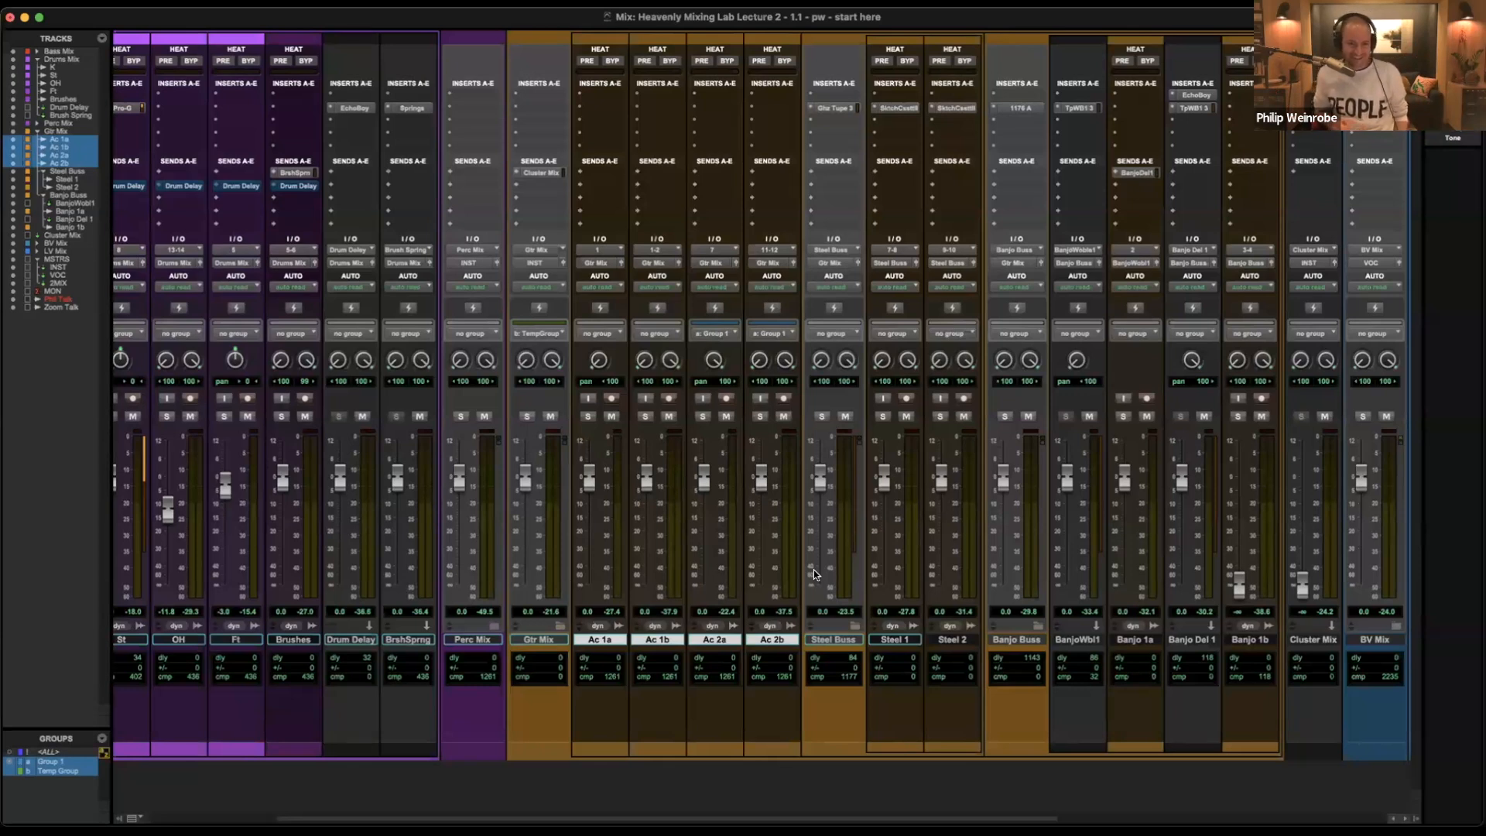
pyautogui.hscroll(5, 891, 738)
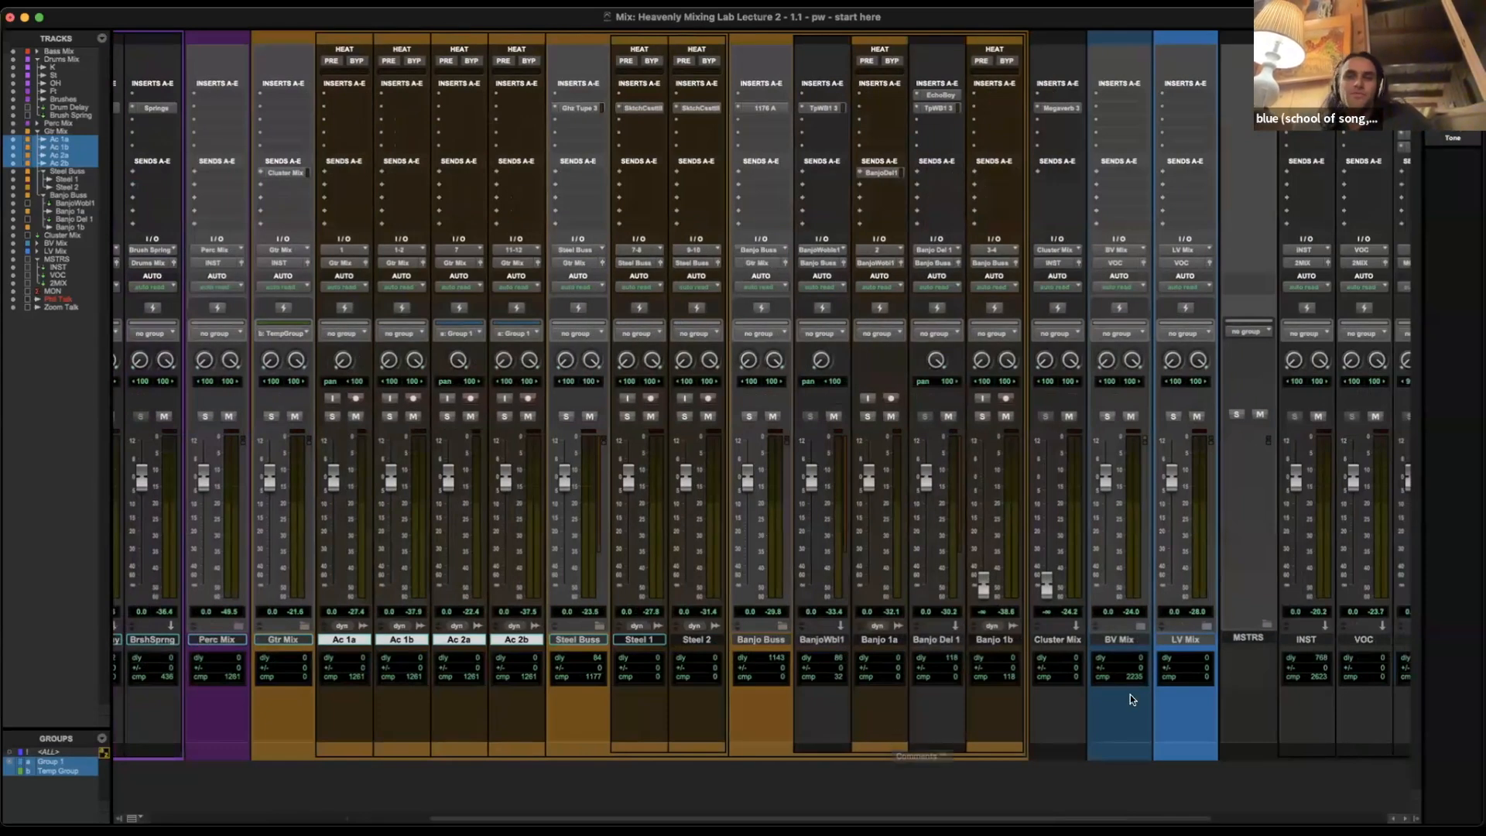
pyautogui.hscroll(-1, 1131, 694)
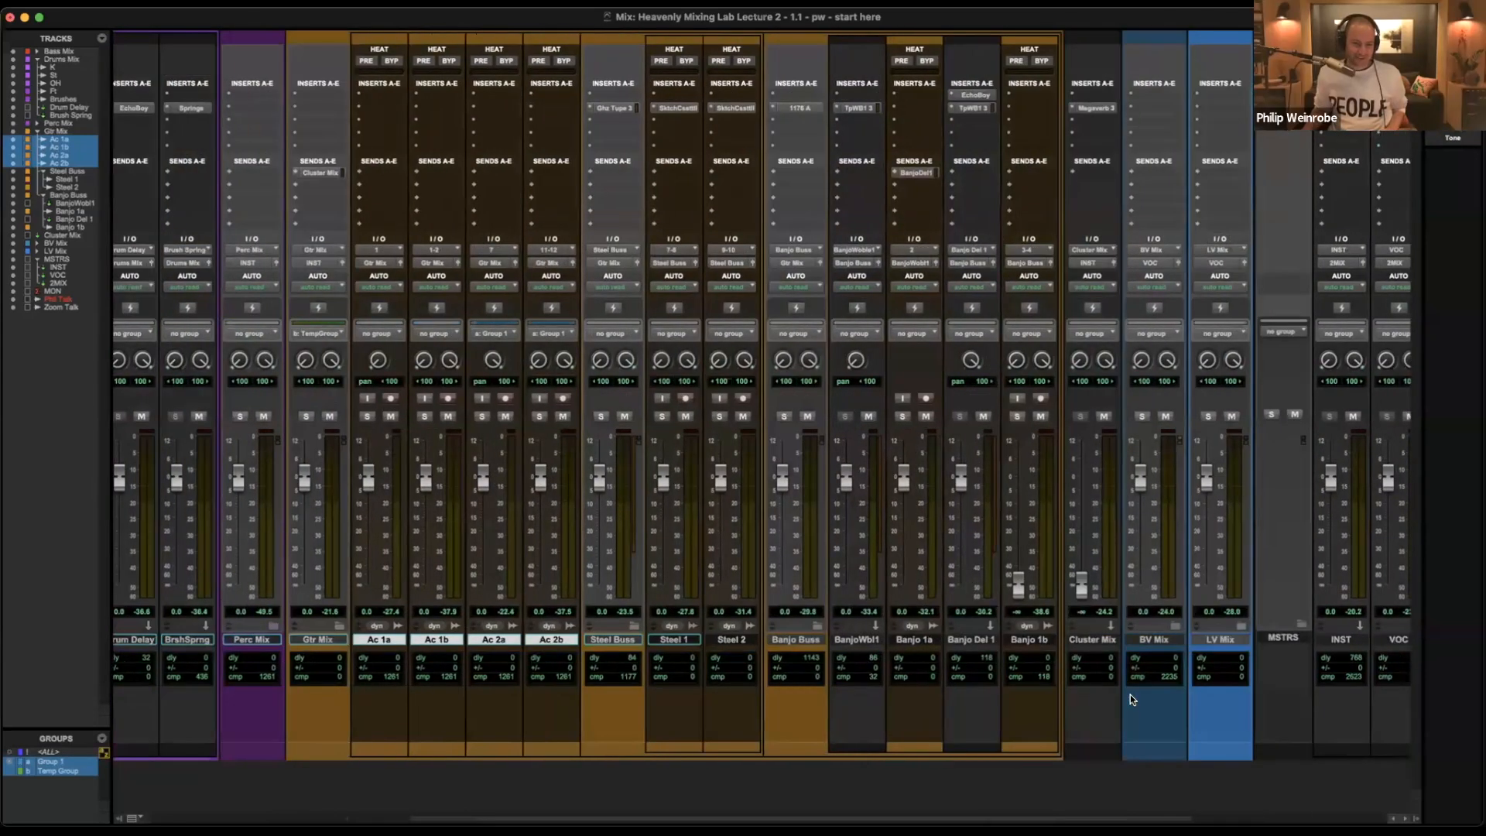
# Collapse the Gtr Mix folder and expand the LV Mix folder to reveal the lead vocal channels.
pyautogui.hotkey('shift', 'f')
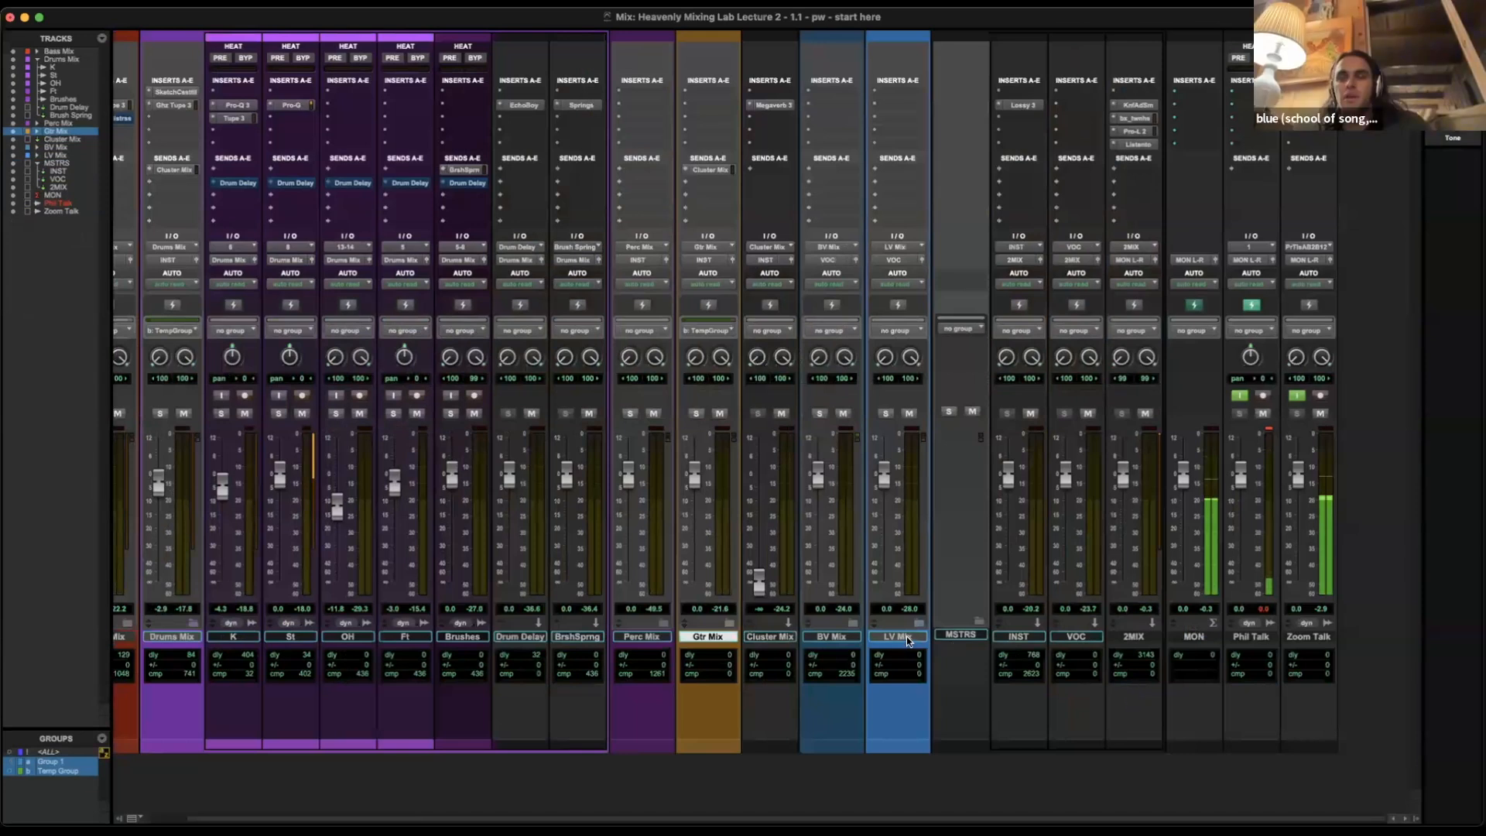
pyautogui.click(907, 636)
pyautogui.hotkey('shift', 'f')
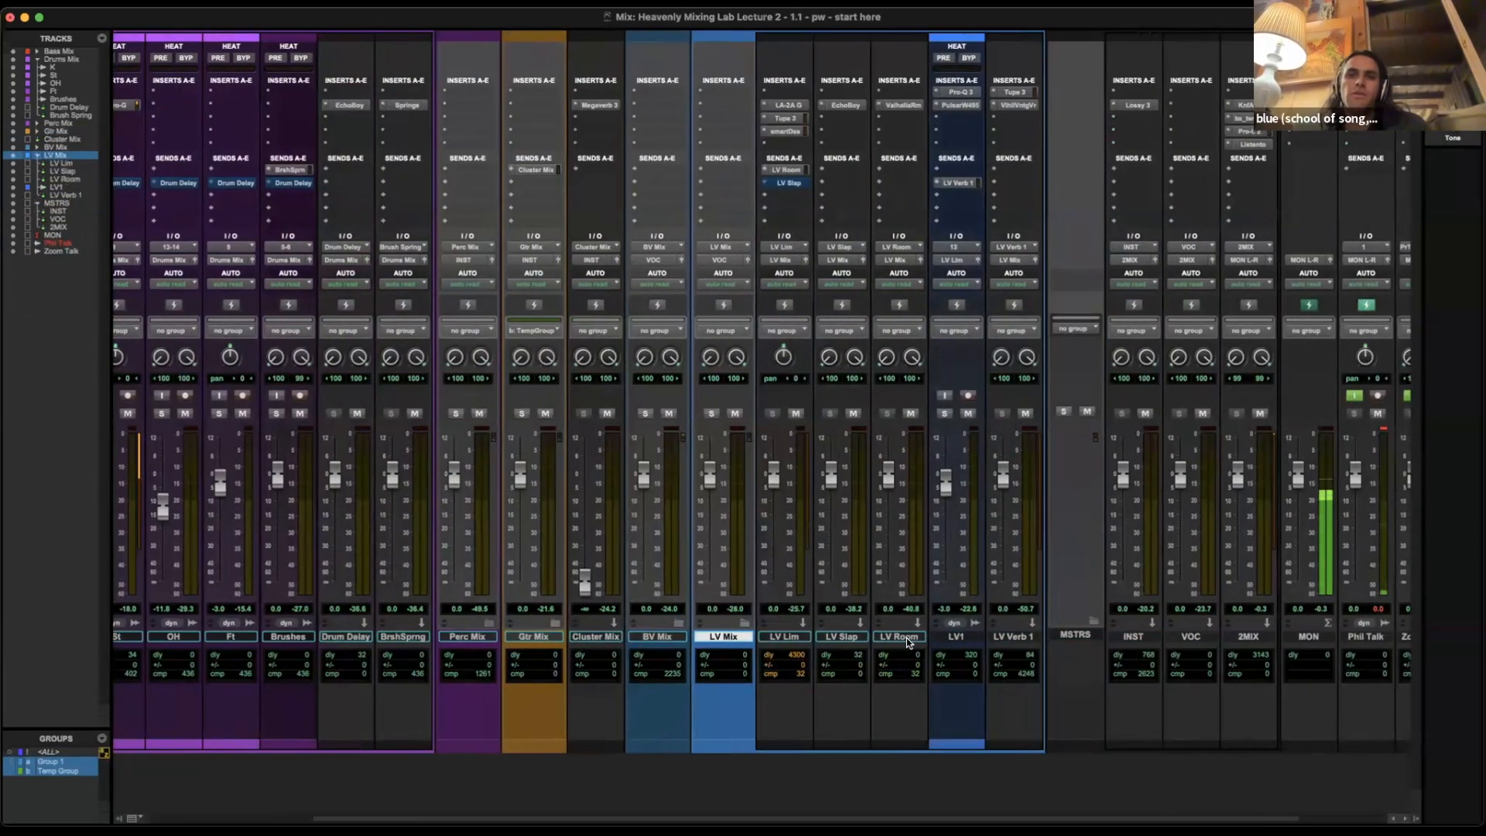
pyautogui.hscroll(-6, 908, 638)
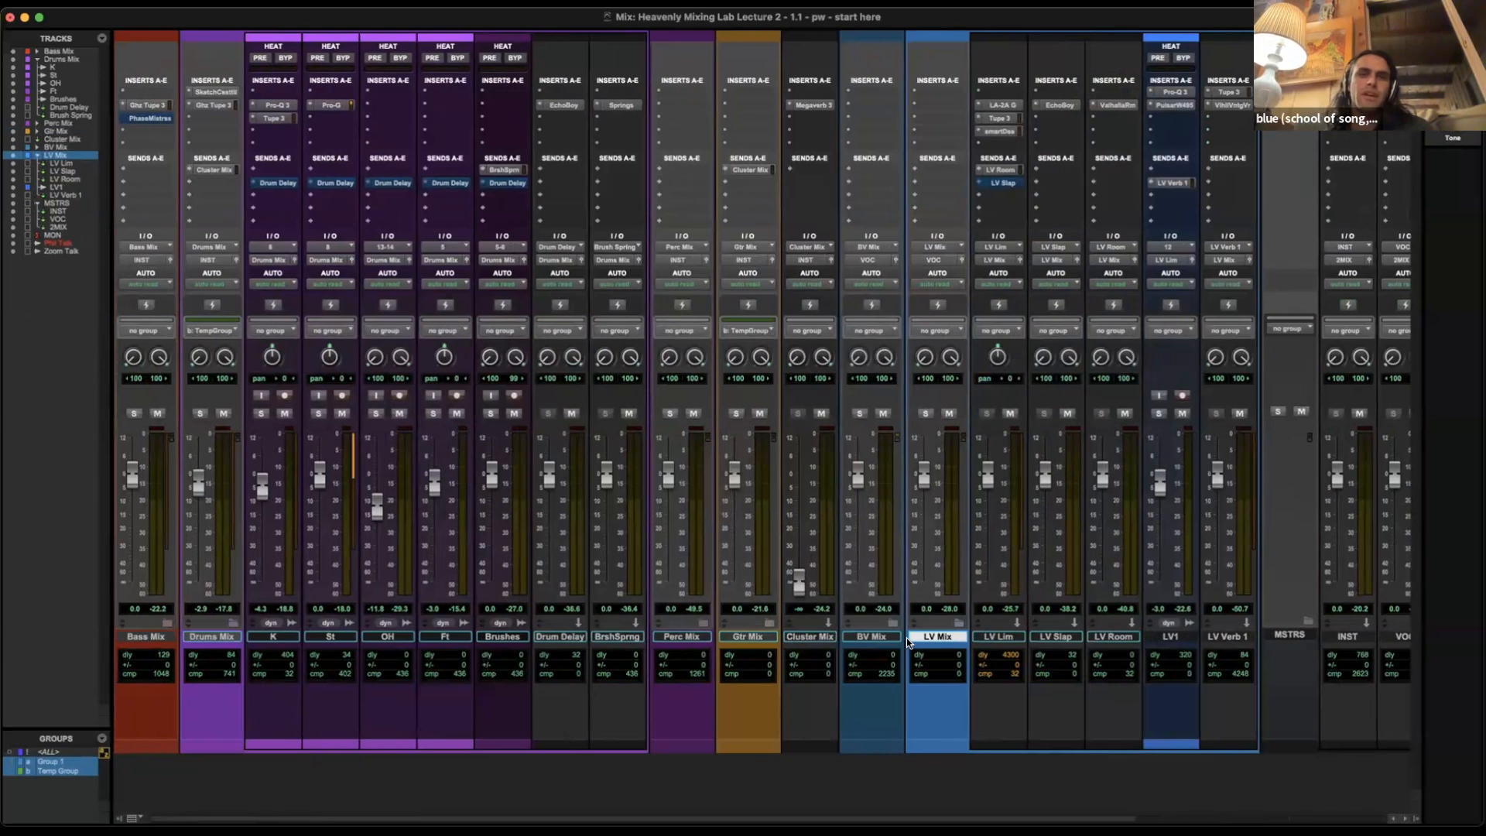
# Expand the Gtr Mix folder briefly to look across its channels in the mixer, and collapse it again.
pyautogui.click(735, 638)
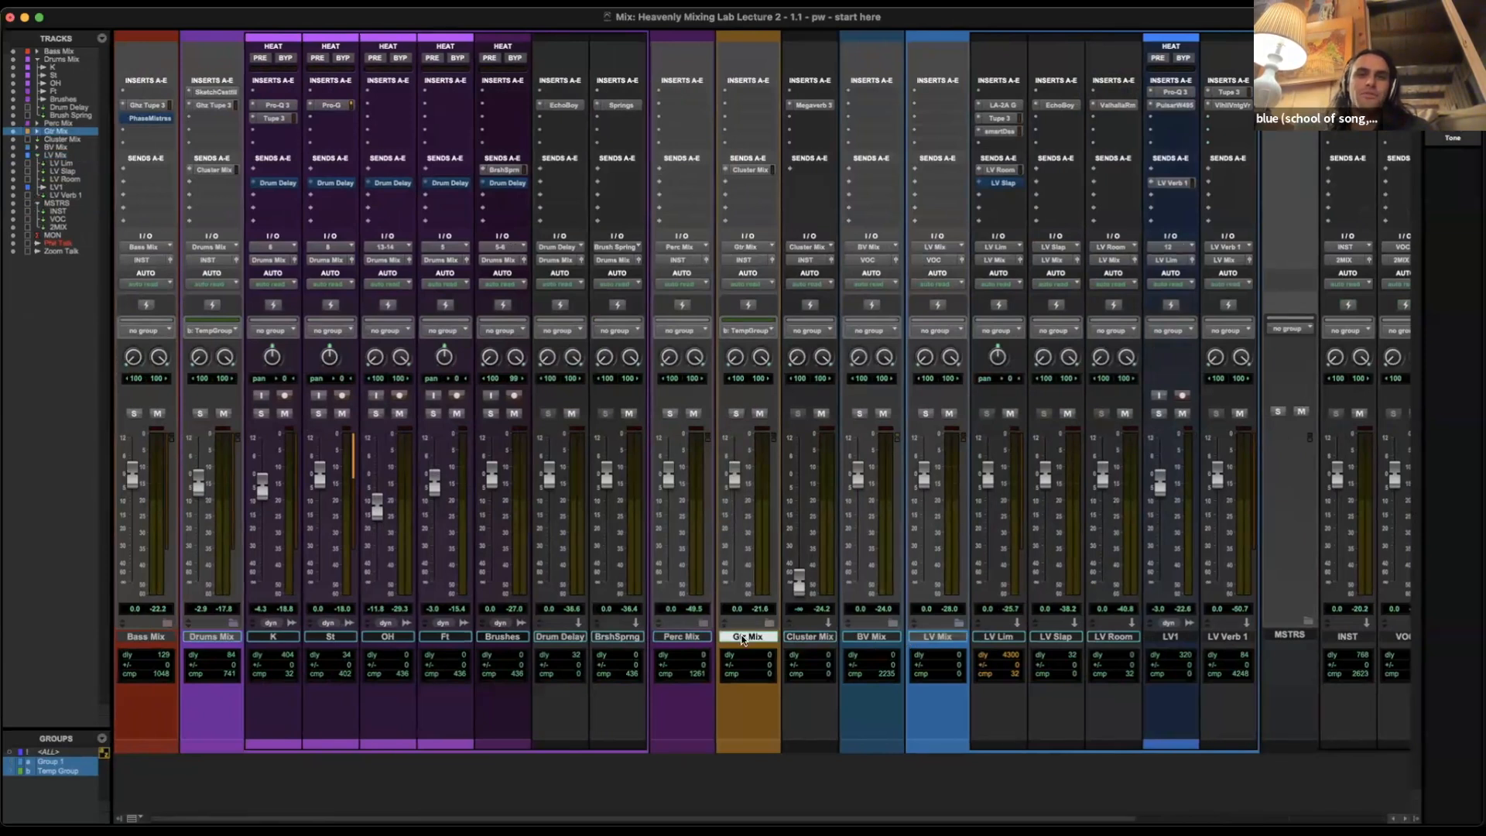
pyautogui.hotkey('shift', 'f')
pyautogui.hscroll(9, 743, 641)
pyautogui.hotkey('shift', 'f')
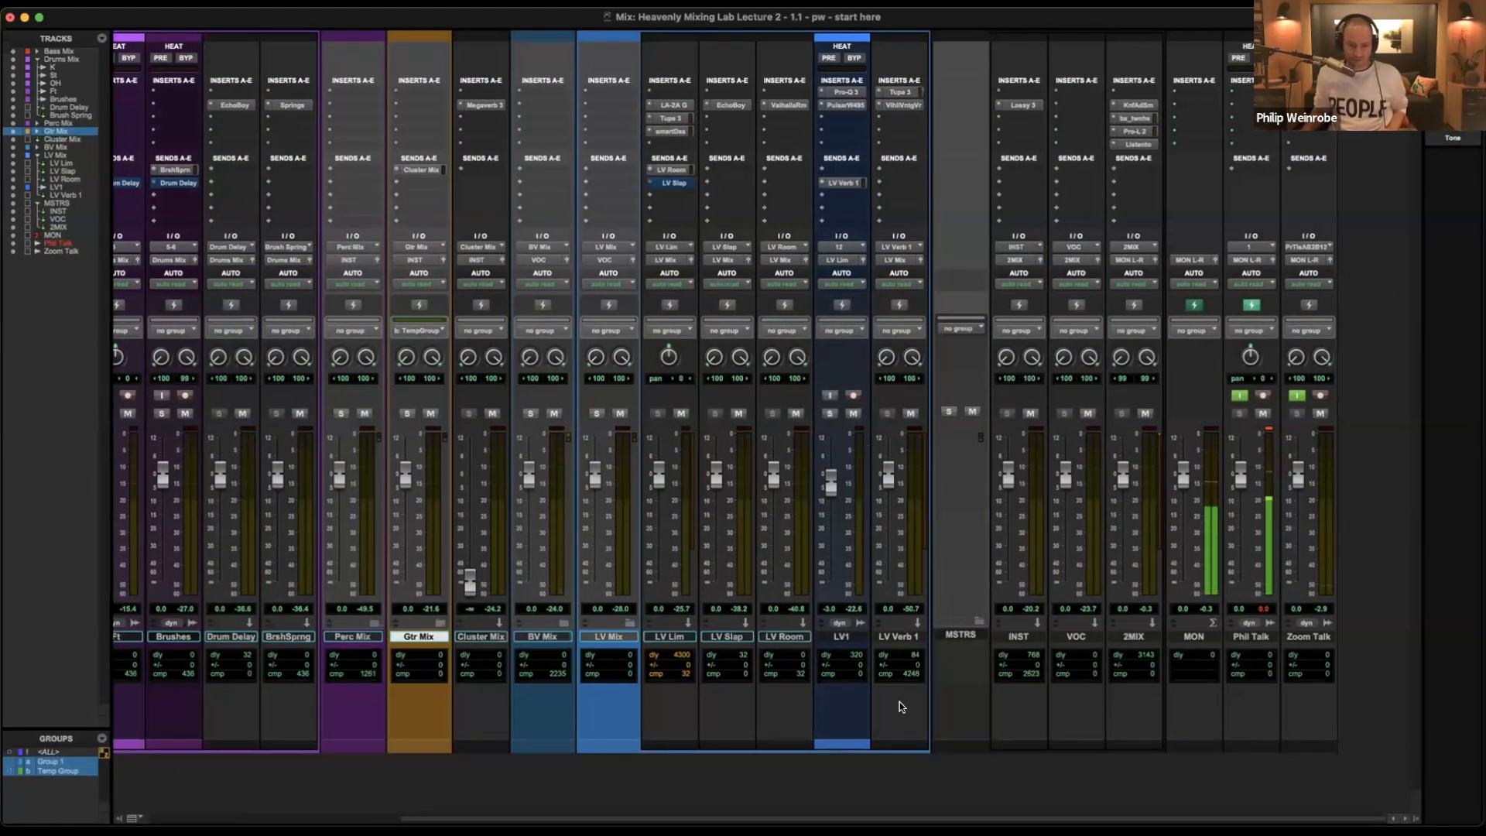
pyautogui.hscroll(-5, 219, 644)
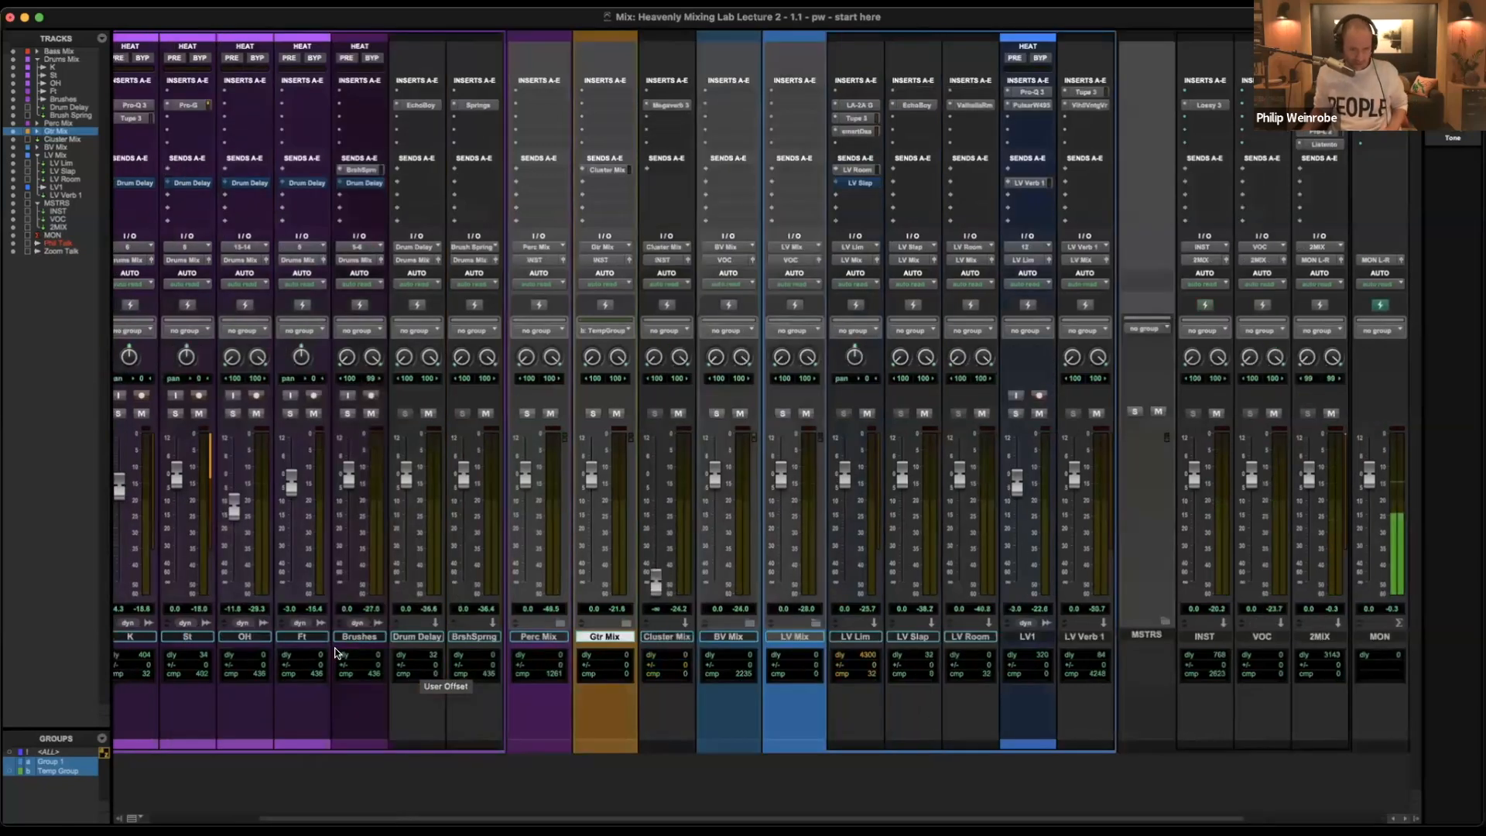
# Collapse the Drums Mix folder in the mixer and select the LV Mix folder track.
pyautogui.click(219, 644)
pyautogui.click(233, 624)
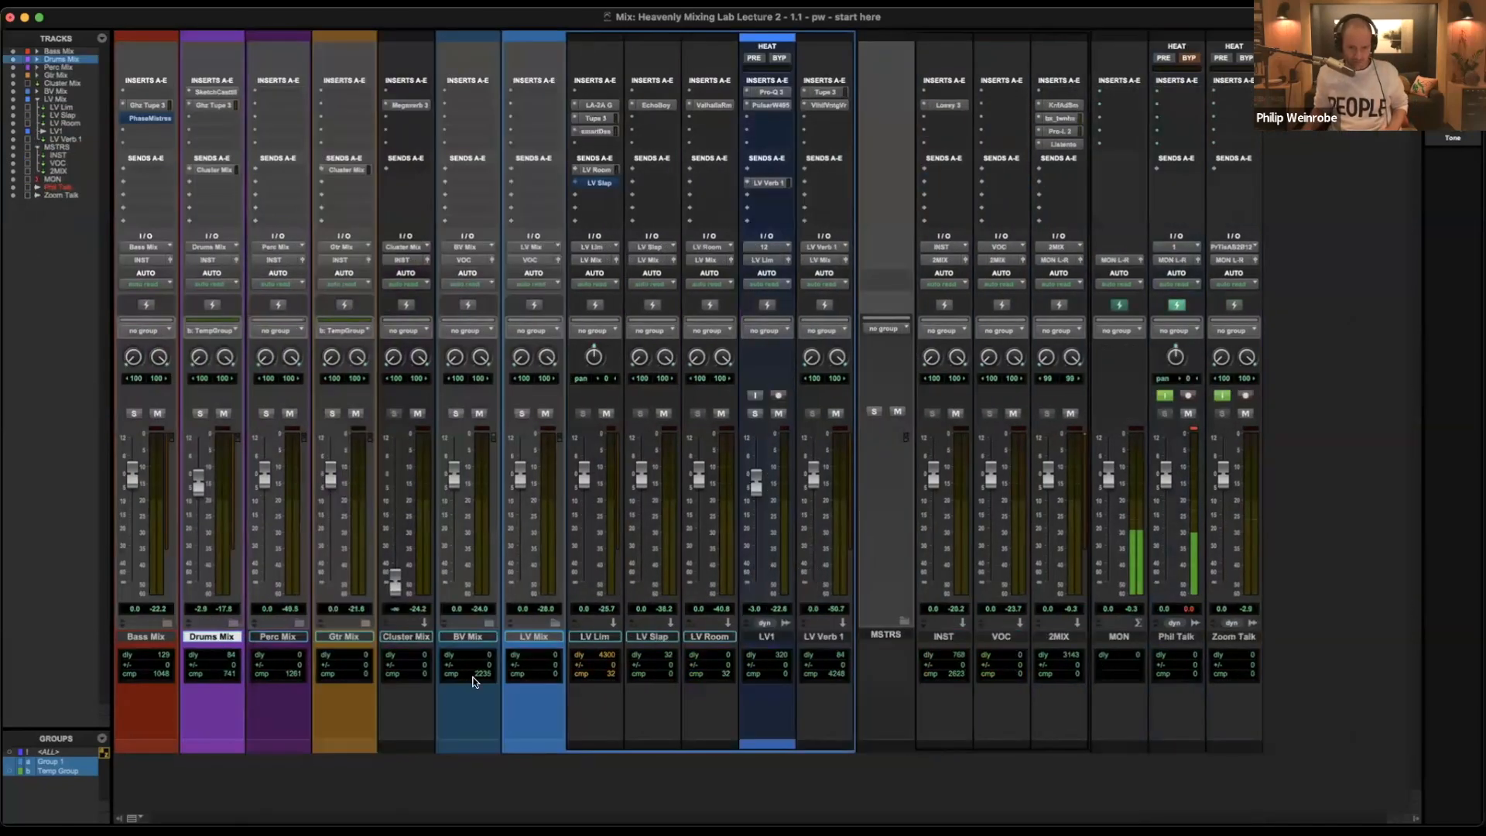
pyautogui.click(553, 638)
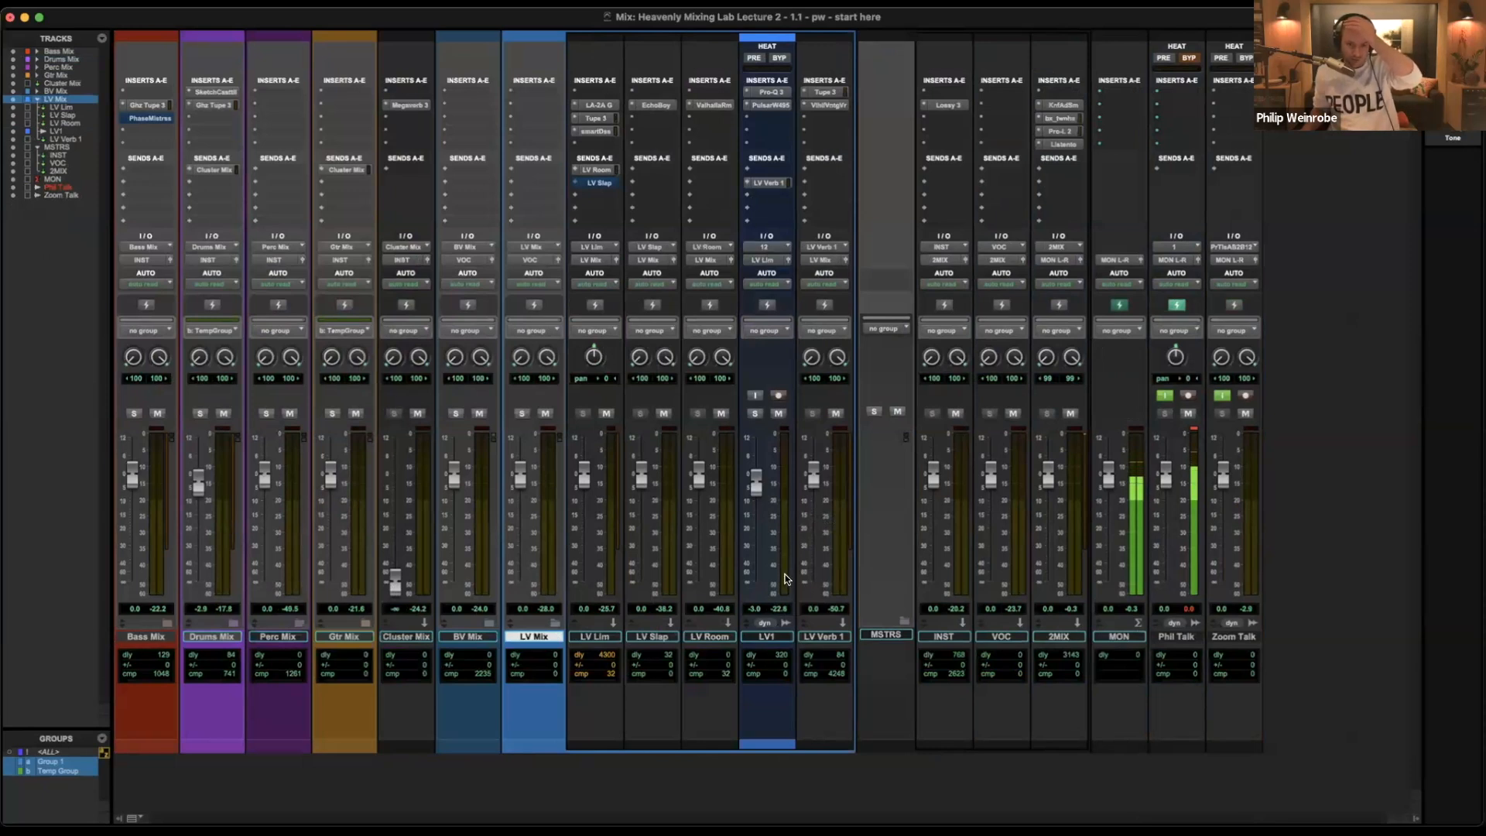
# Open the Pro-Q 3 on LV1 and examine its low-cut, high-shelf and high-cut bands.
pyautogui.click(782, 637)
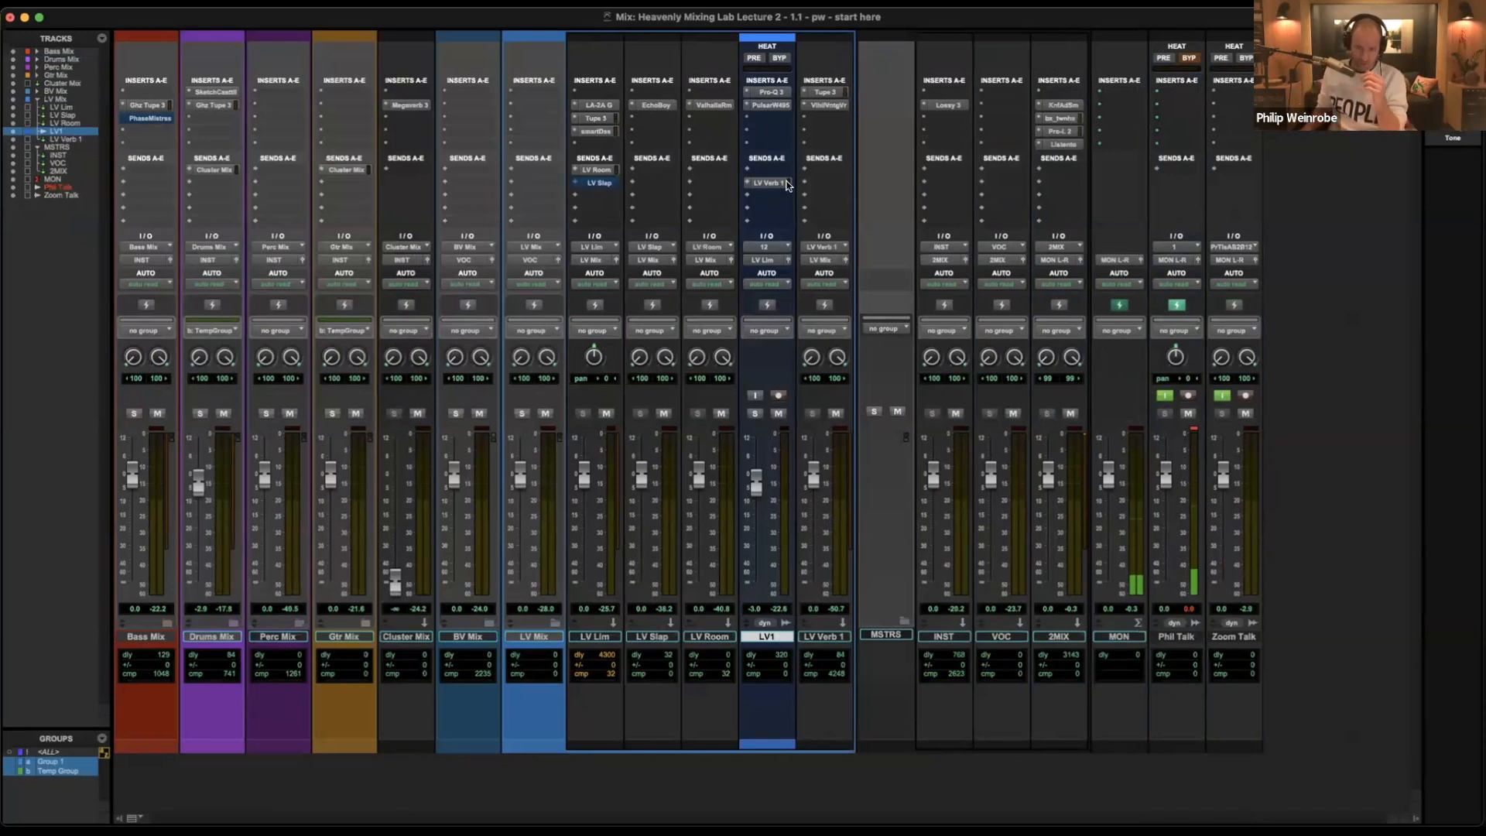
pyautogui.click(773, 91)
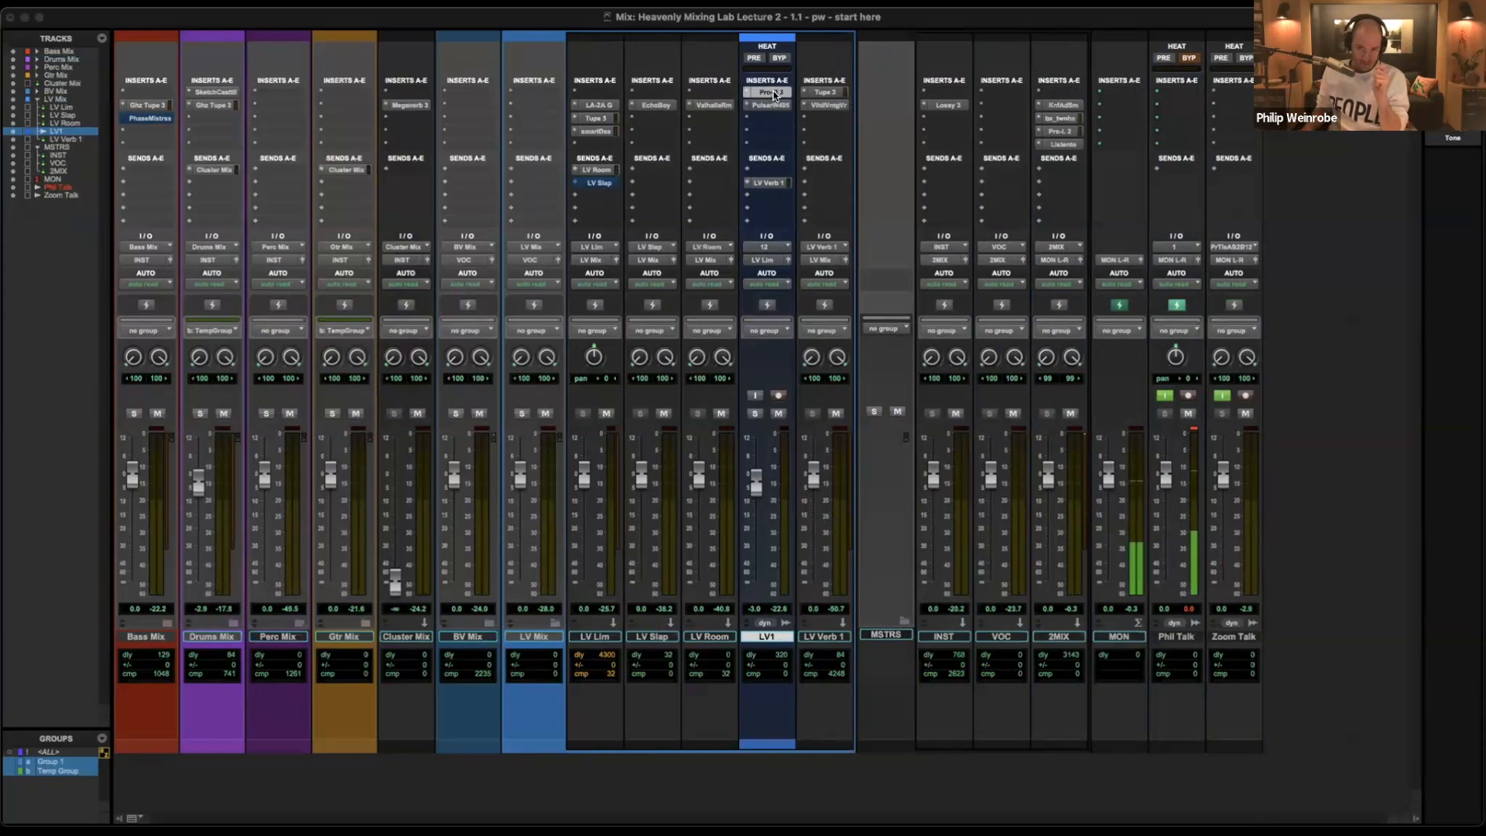
pyautogui.moveTo(901, 16); pyautogui.dragTo(629, 102)
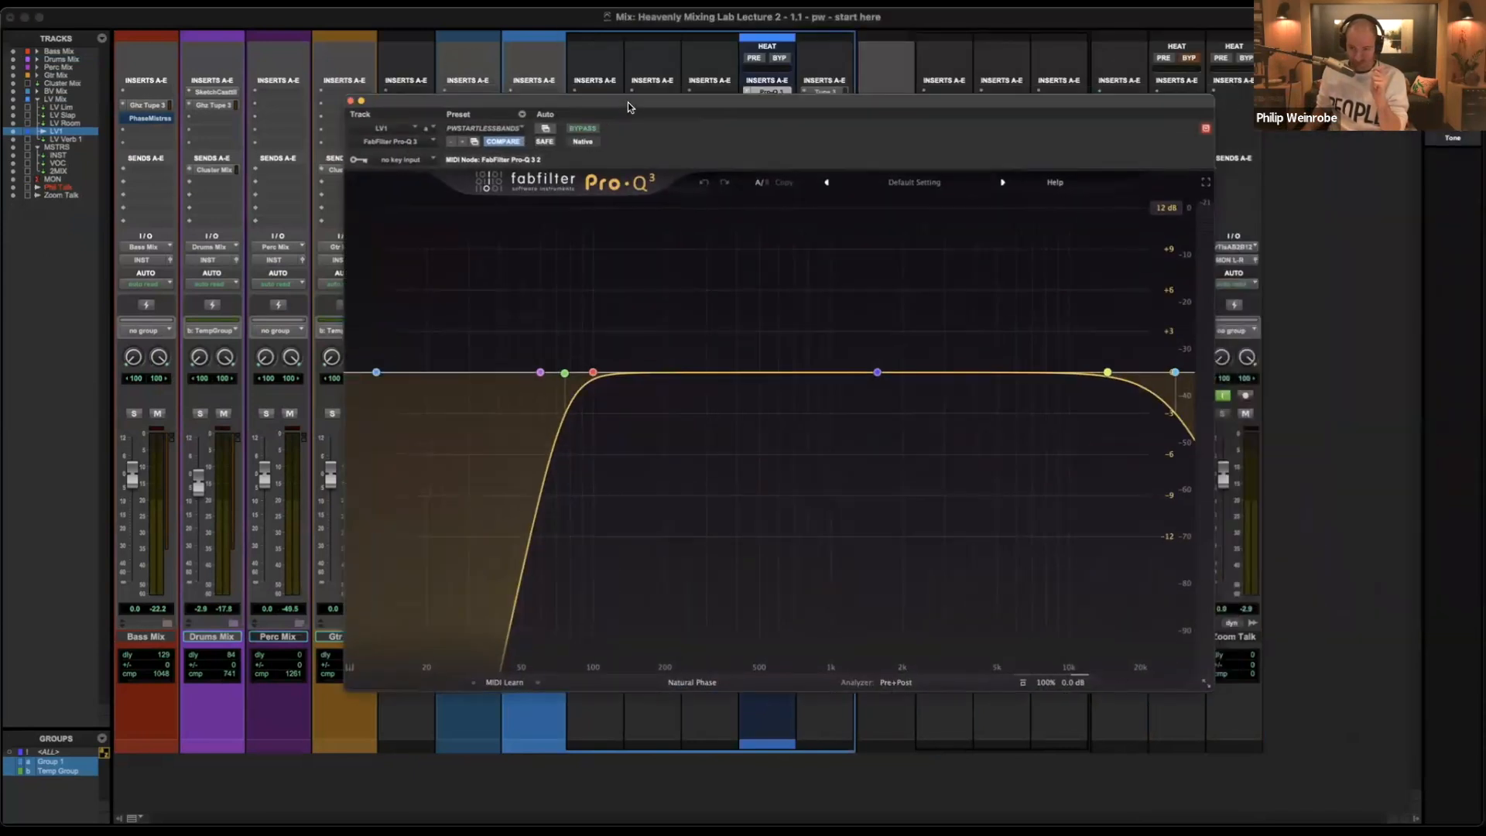
pyautogui.moveTo(564, 375)
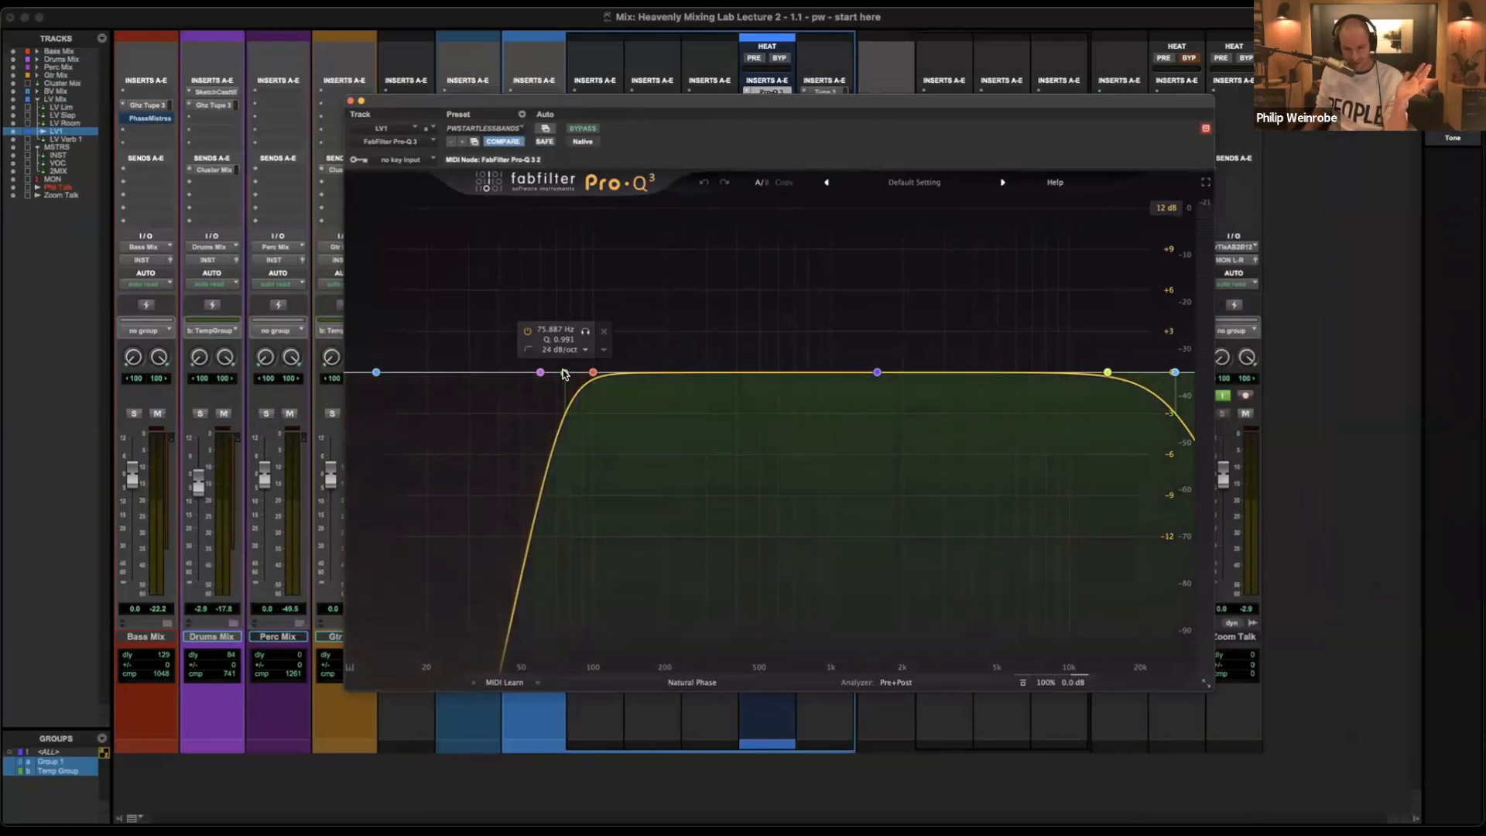
pyautogui.moveTo(1110, 374)
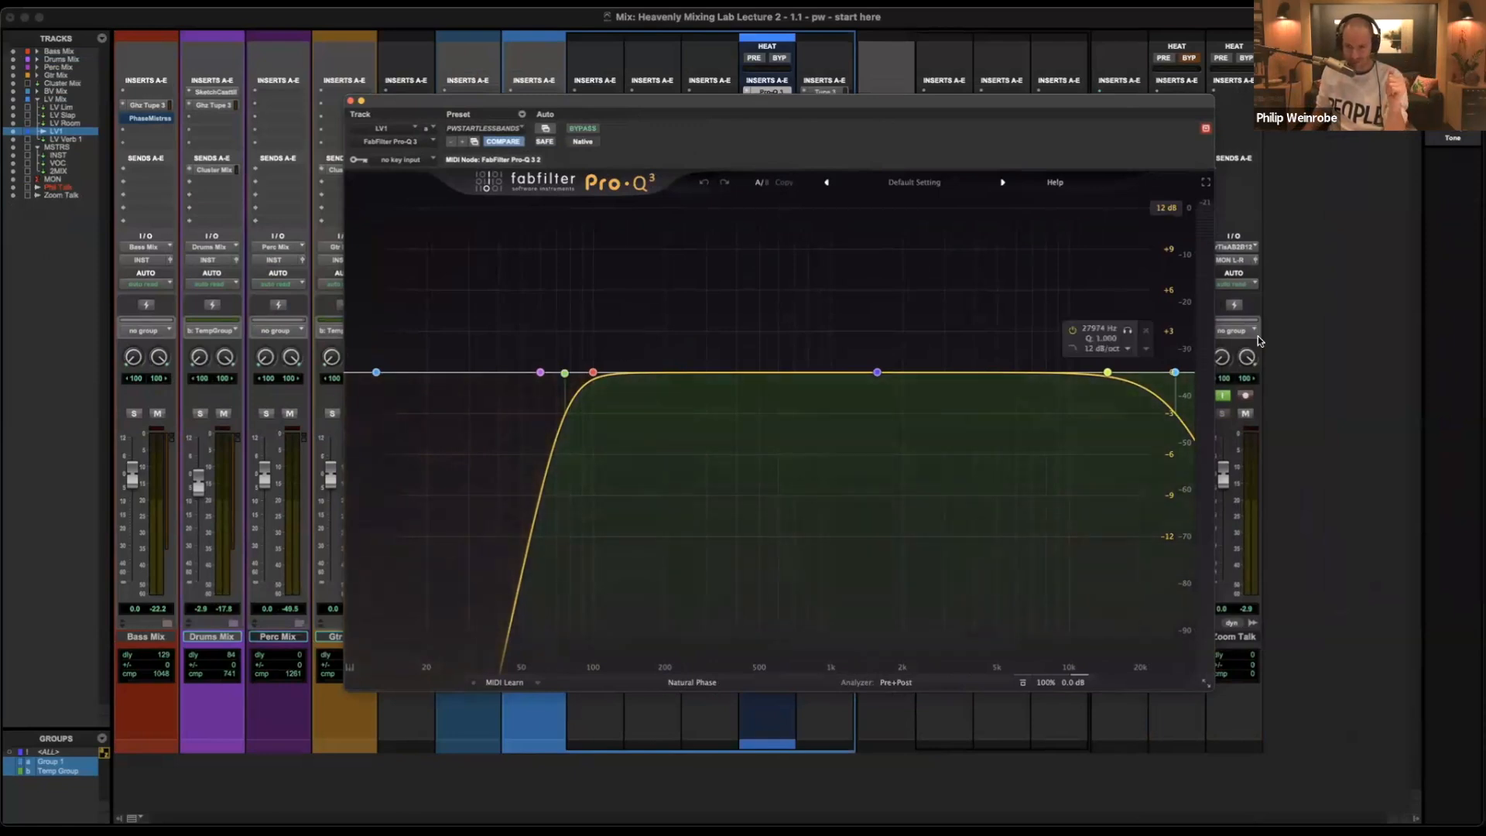
pyautogui.click(1109, 374)
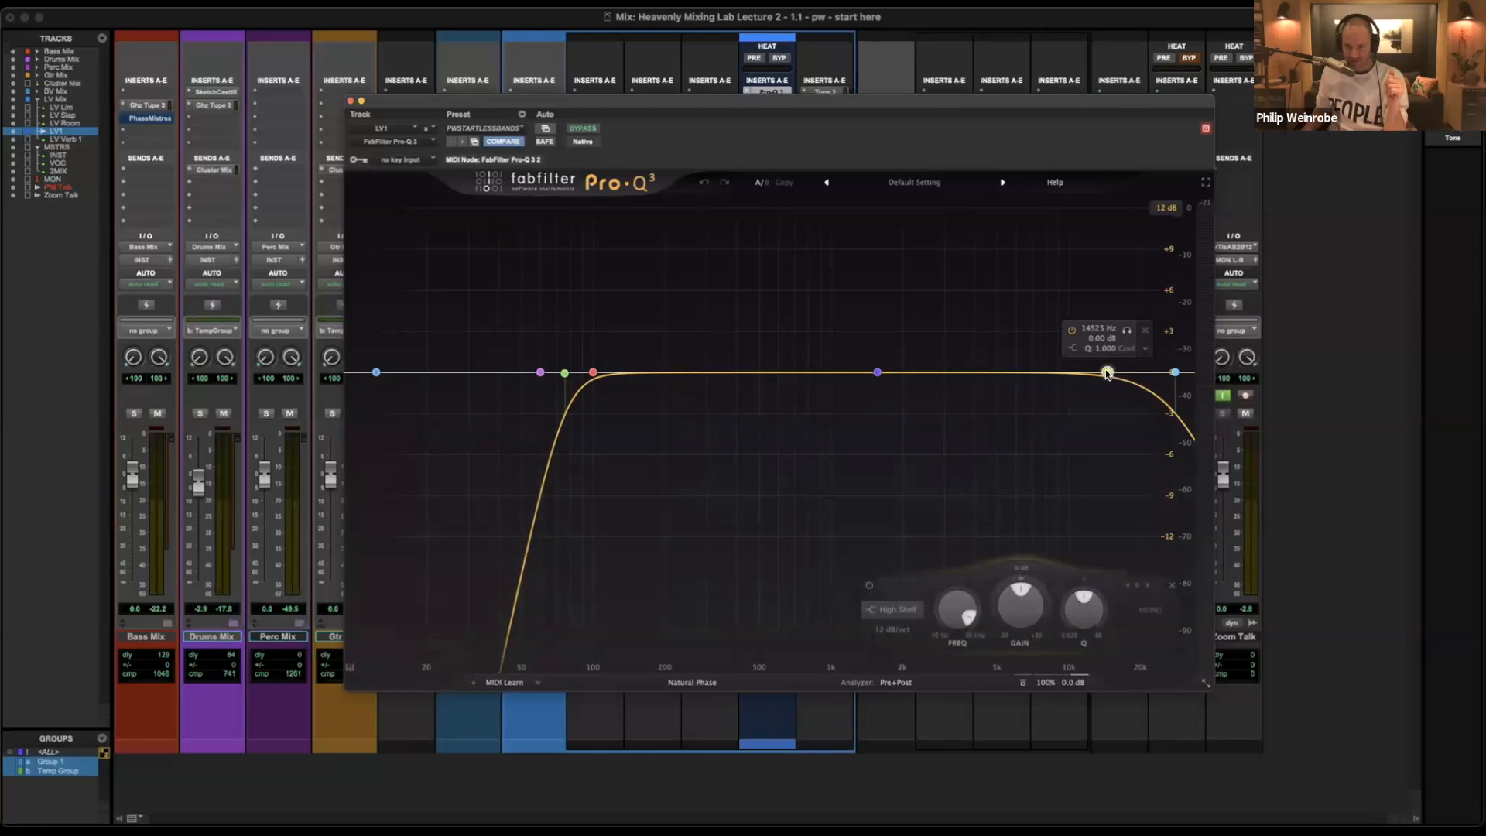
pyautogui.click(1175, 372)
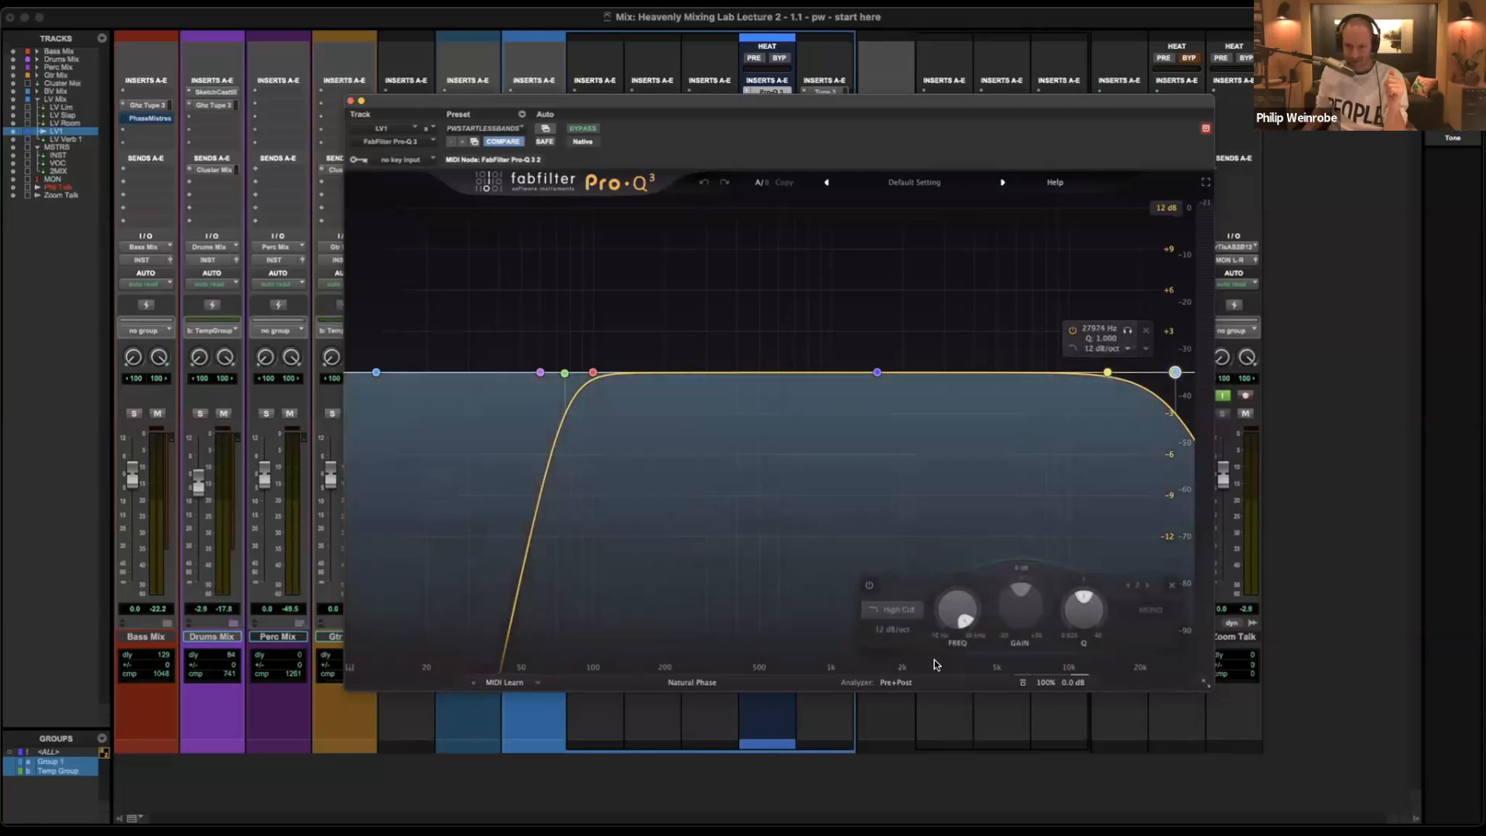
# Compare LV1's Pro-Q 3 high-cut band bypassed and active, and raise its frequency to about 29631 Hz.
pyautogui.click(869, 586)
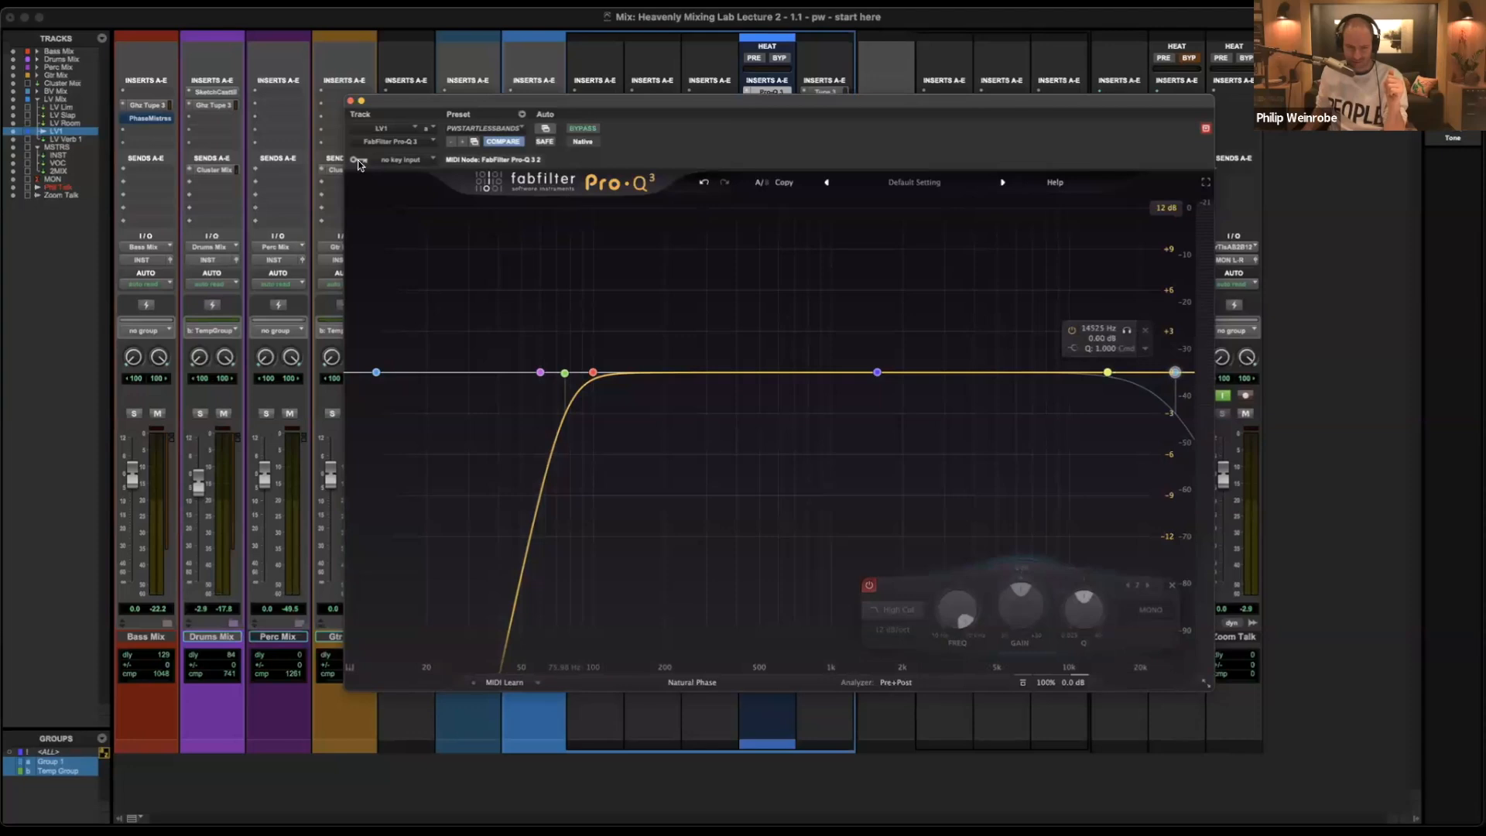
pyautogui.click(869, 586)
pyautogui.moveTo(1175, 373); pyautogui.dragTo(1180, 372)
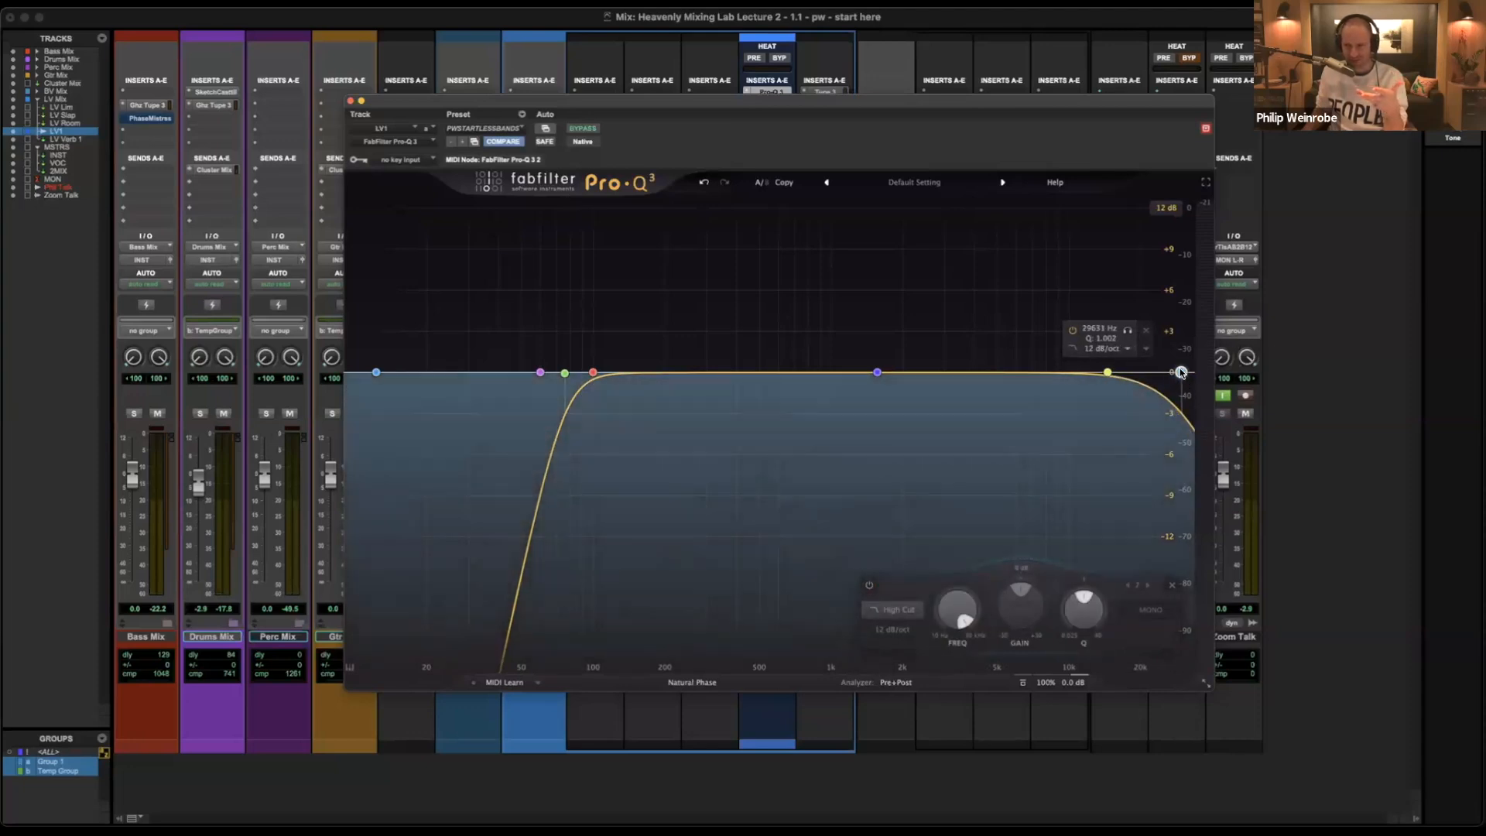
pyautogui.click(350, 101)
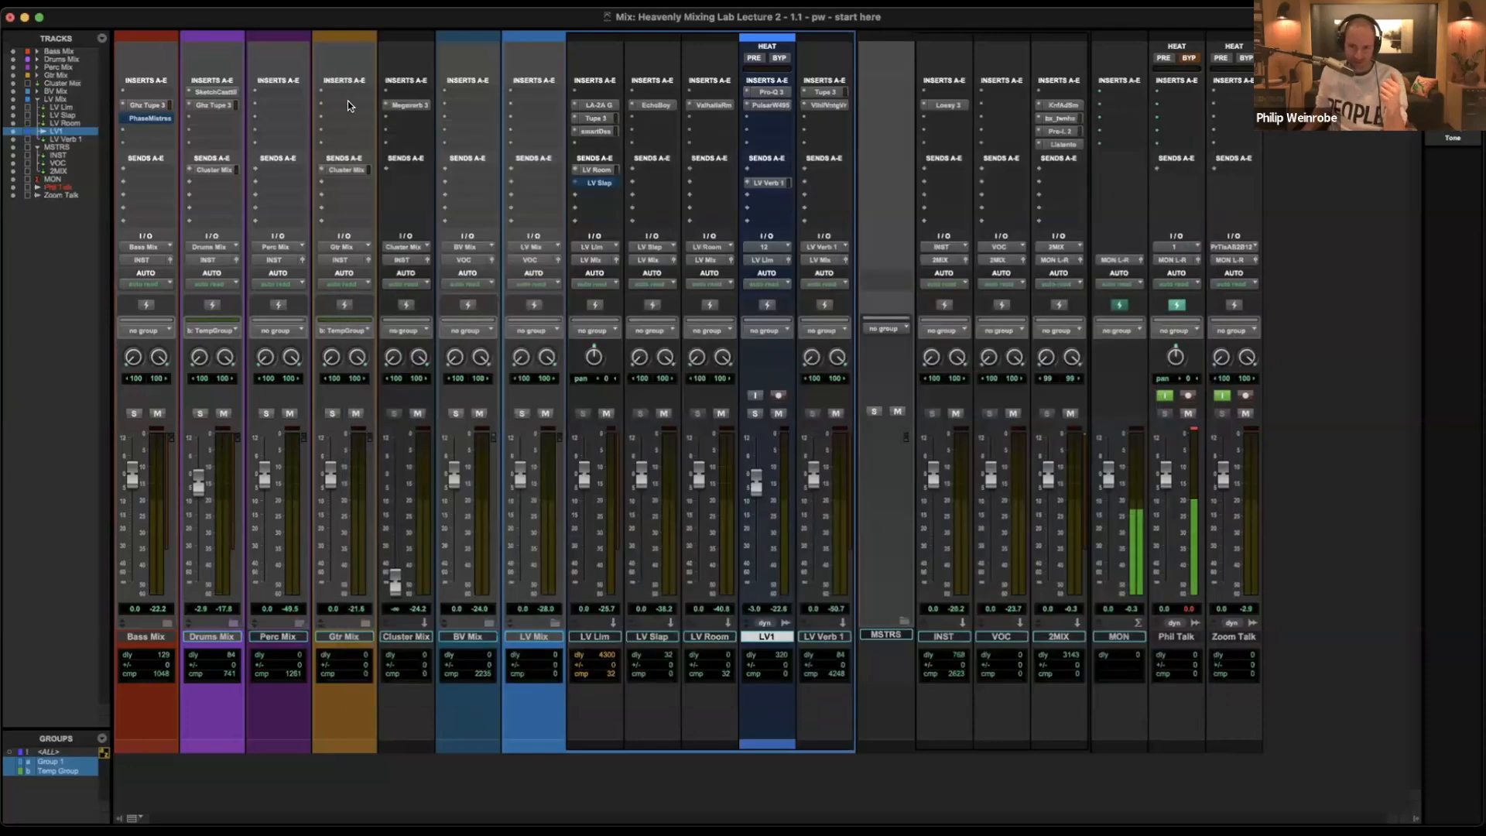
pyautogui.click(783, 91)
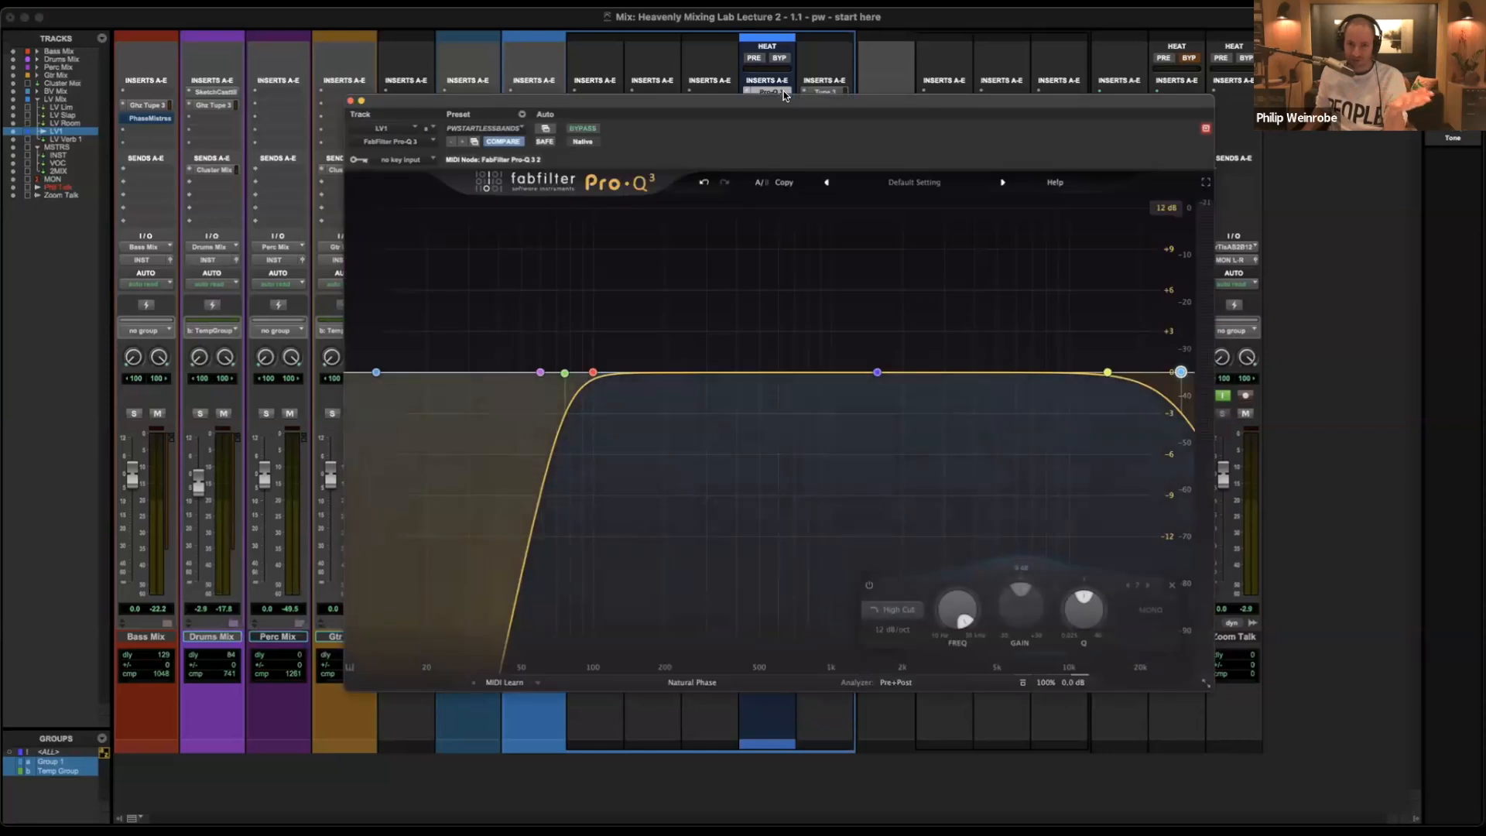
pyautogui.click(350, 104)
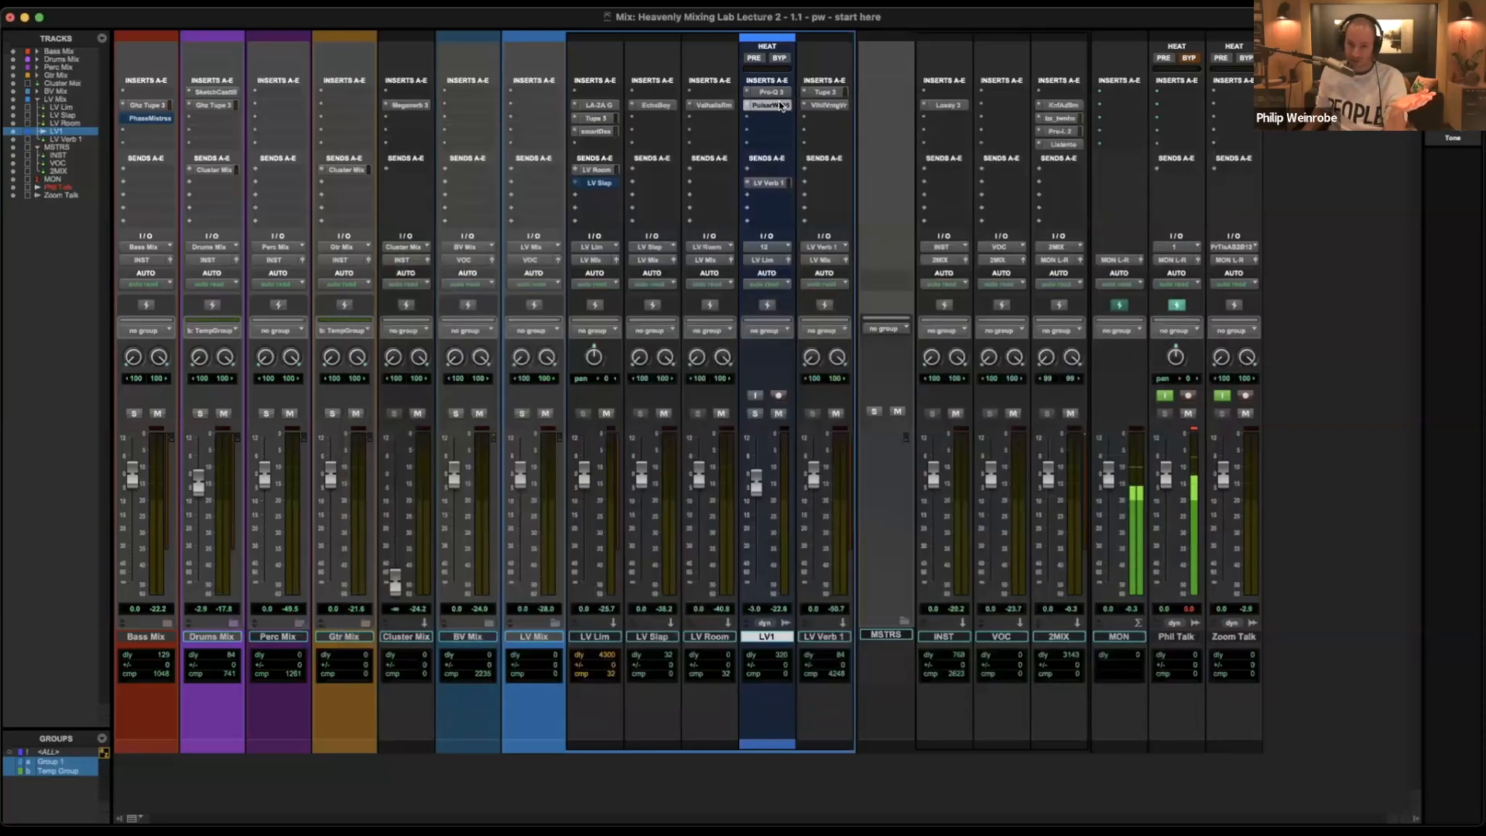
# Examine the low and mid band settings of the Pulsar W495 equalizer on LV1.
pyautogui.click(779, 100)
pyautogui.moveTo(543, 325)
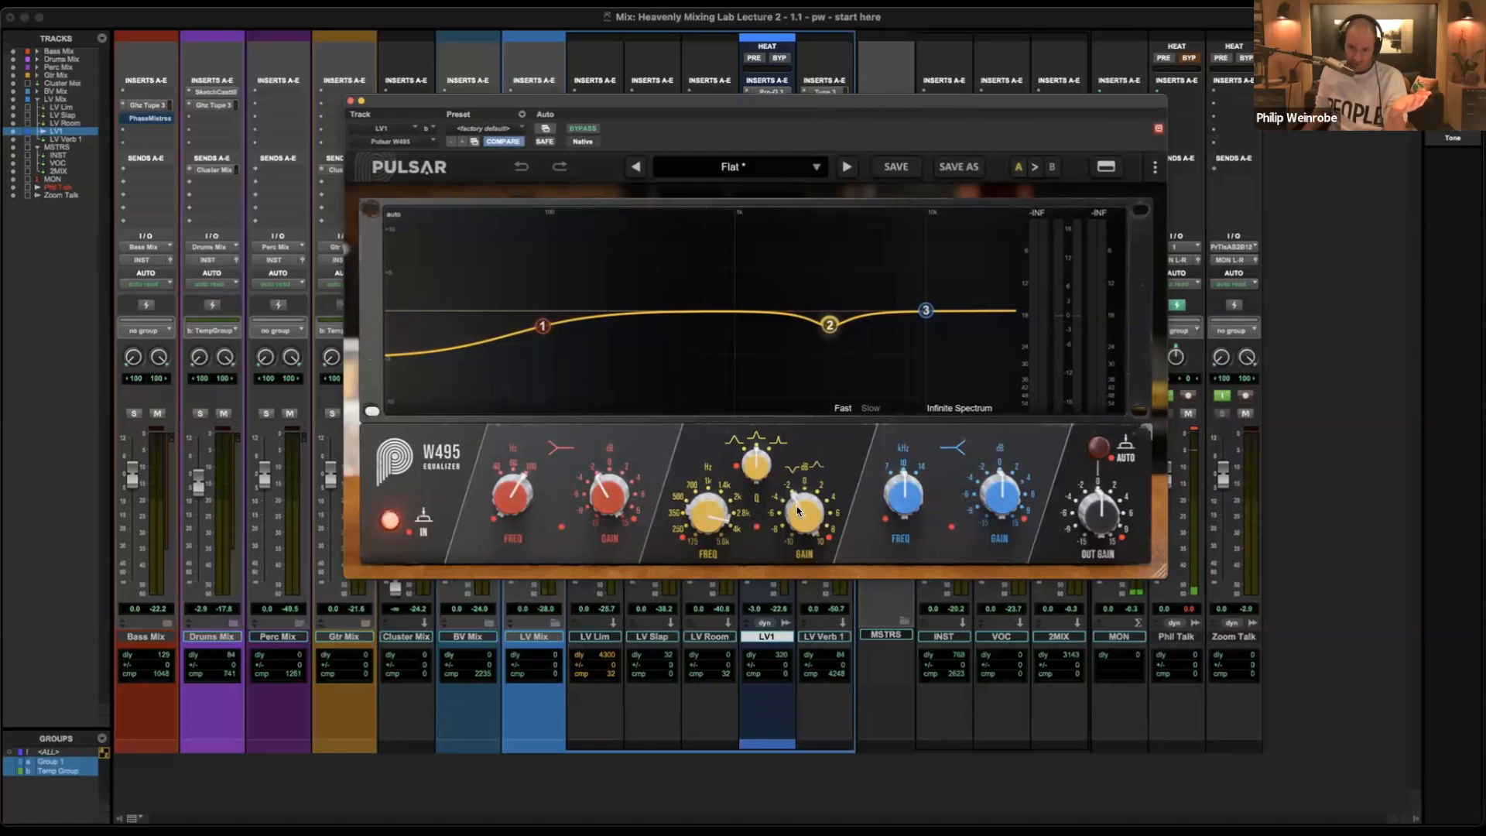
pyautogui.moveTo(706, 518)
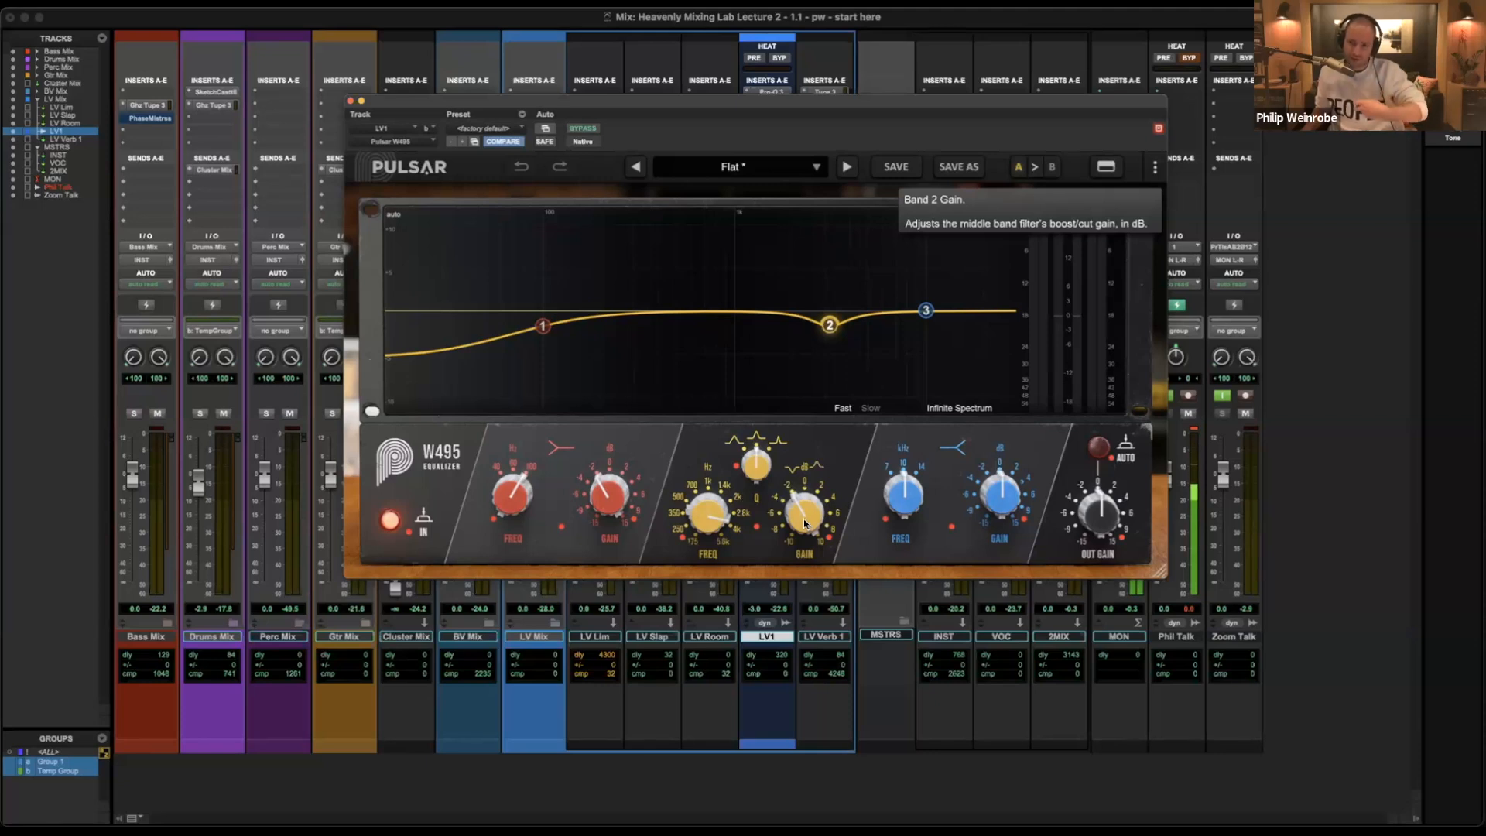
pyautogui.moveTo(713, 109); pyautogui.dragTo(672, 379)
pyautogui.moveTo(662, 311); pyautogui.dragTo(671, 124)
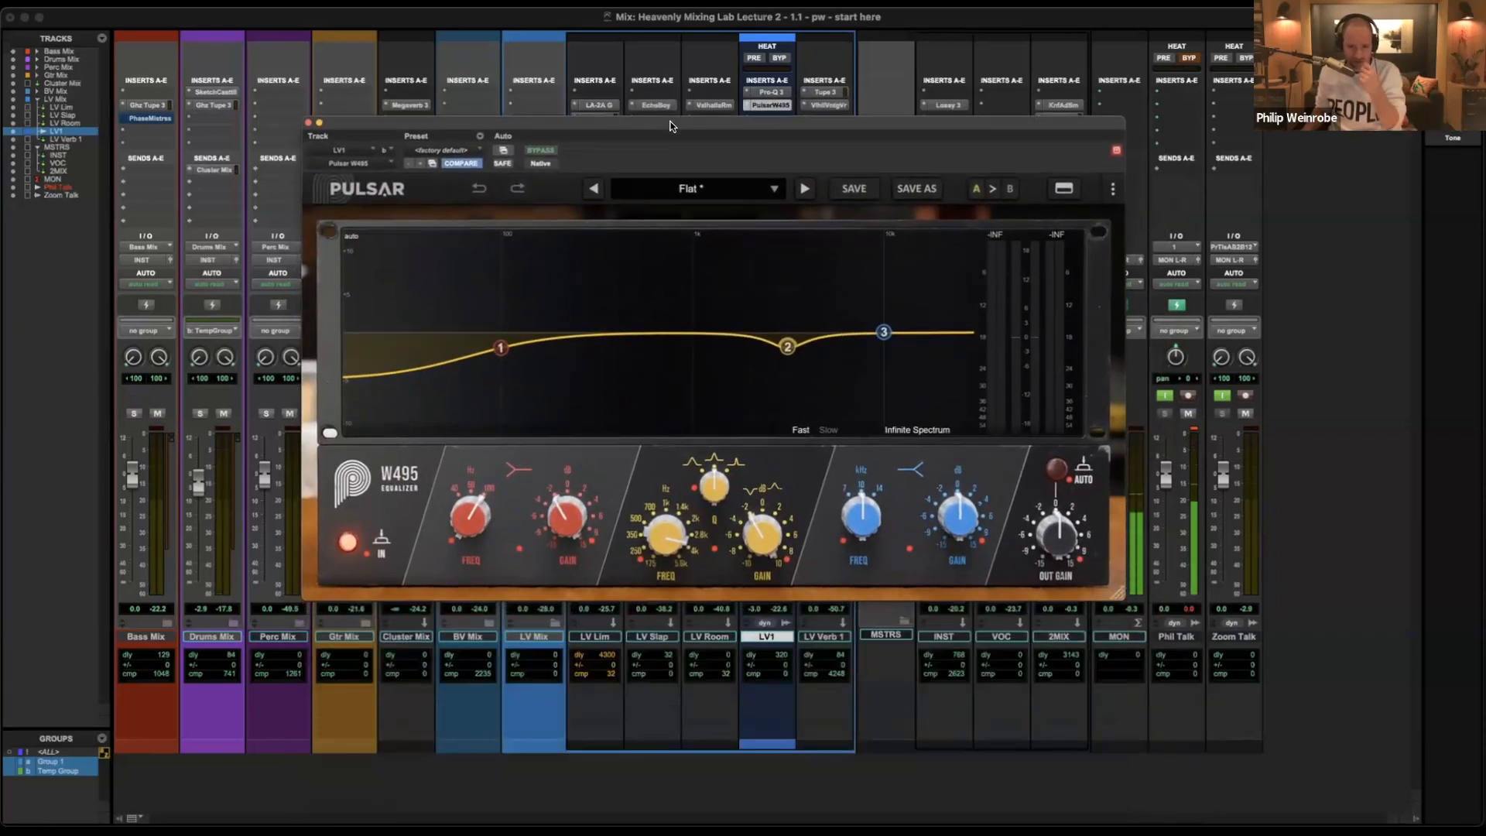
pyautogui.moveTo(788, 351)
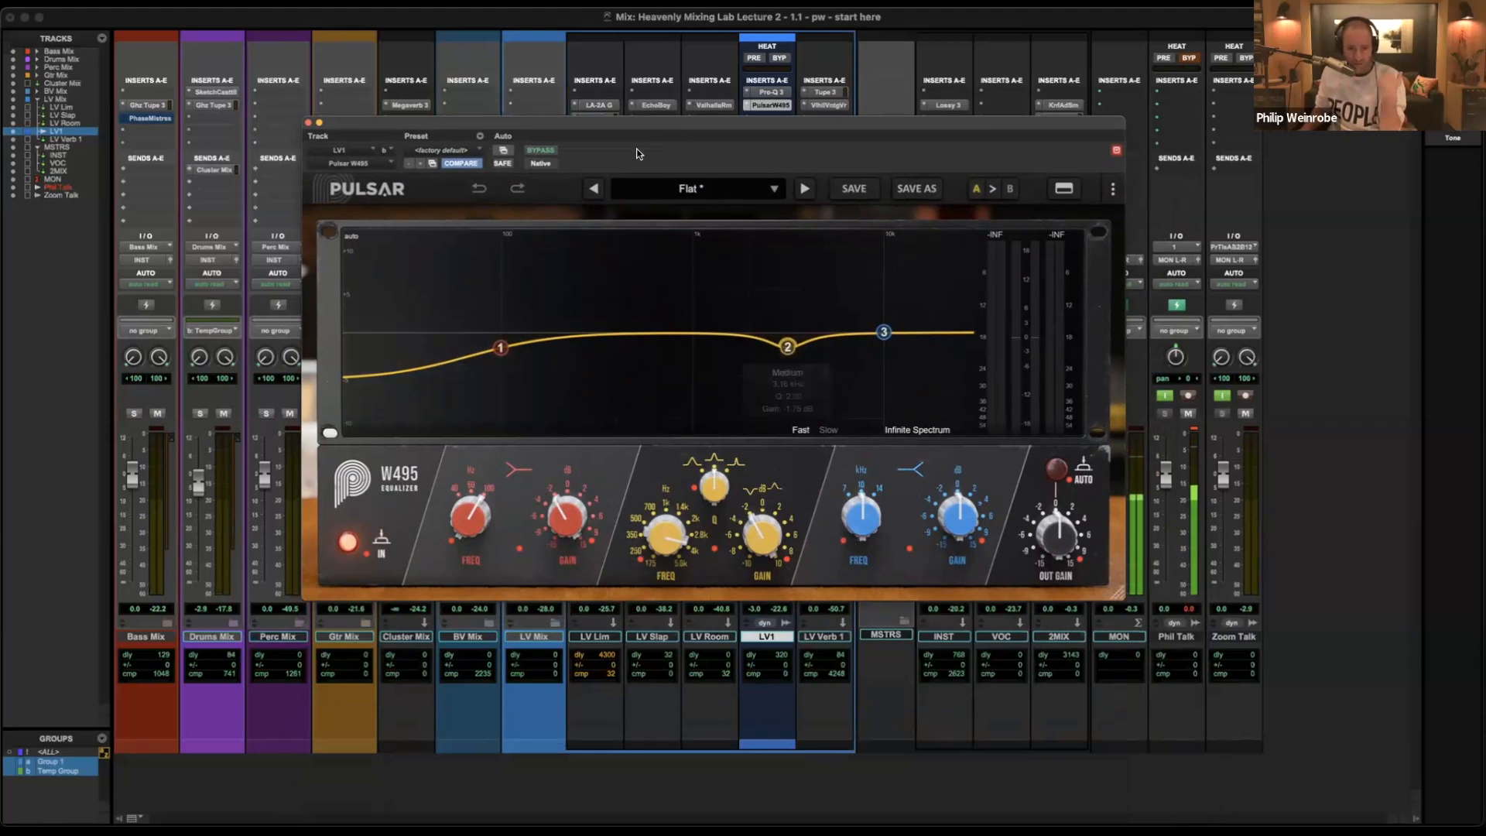
pyautogui.moveTo(657, 116); pyautogui.dragTo(751, 261)
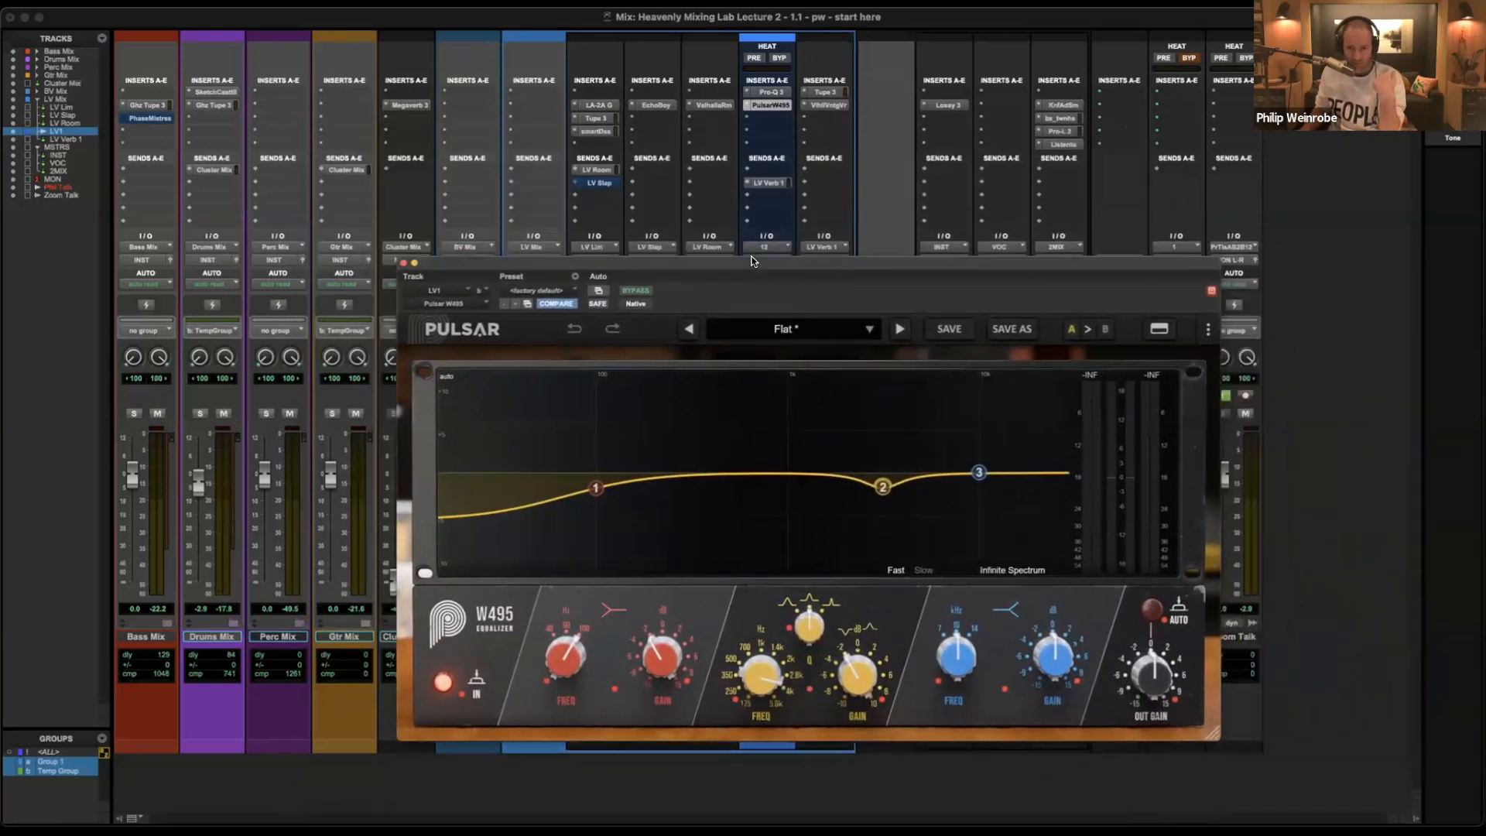
pyautogui.click(404, 264)
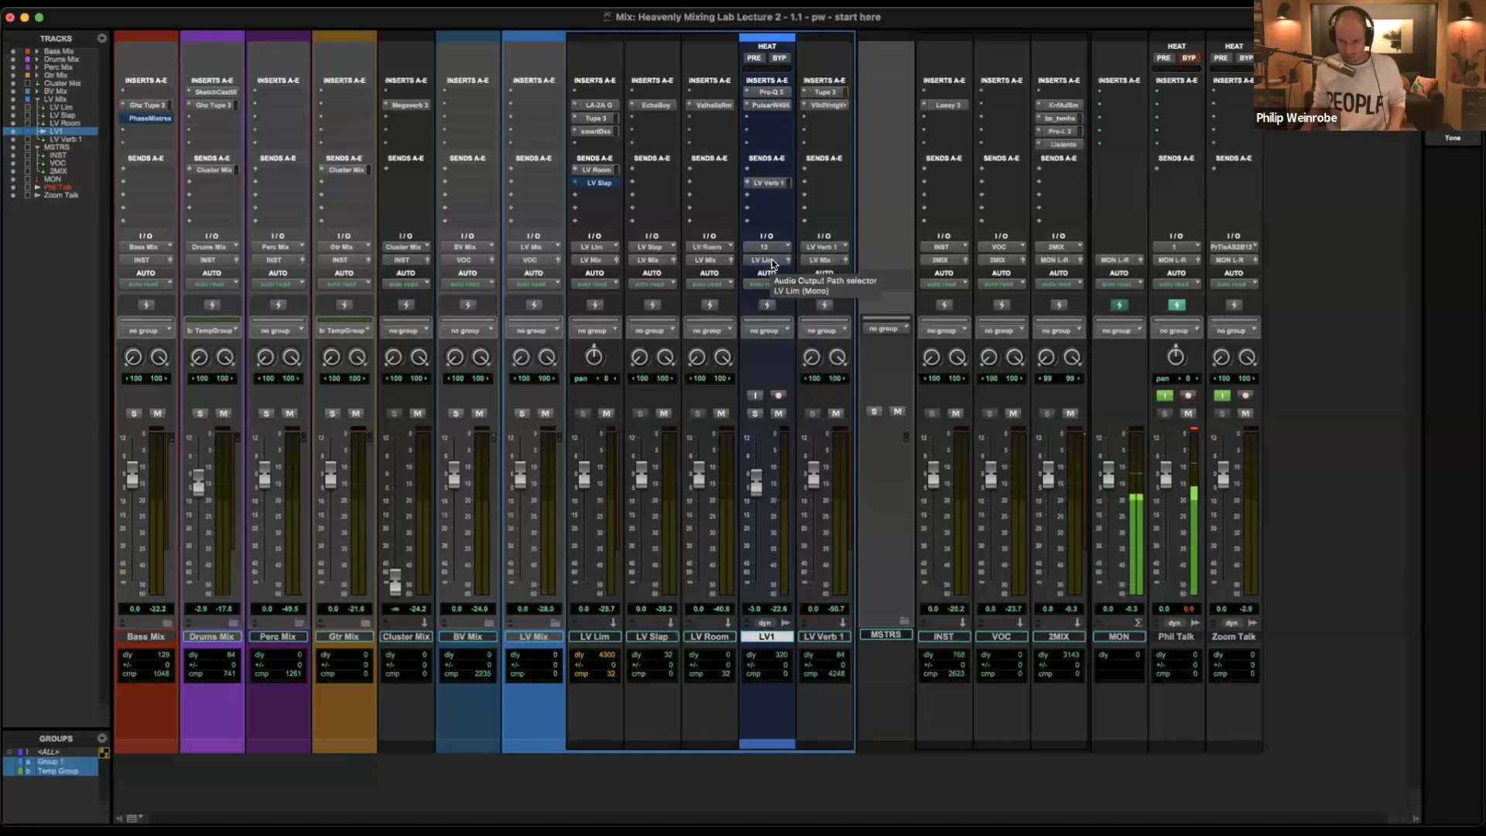
# Open the LA-2A on LV Lim and play the song from the V1 marker to watch its compression meter.
pyautogui.click(598, 636)
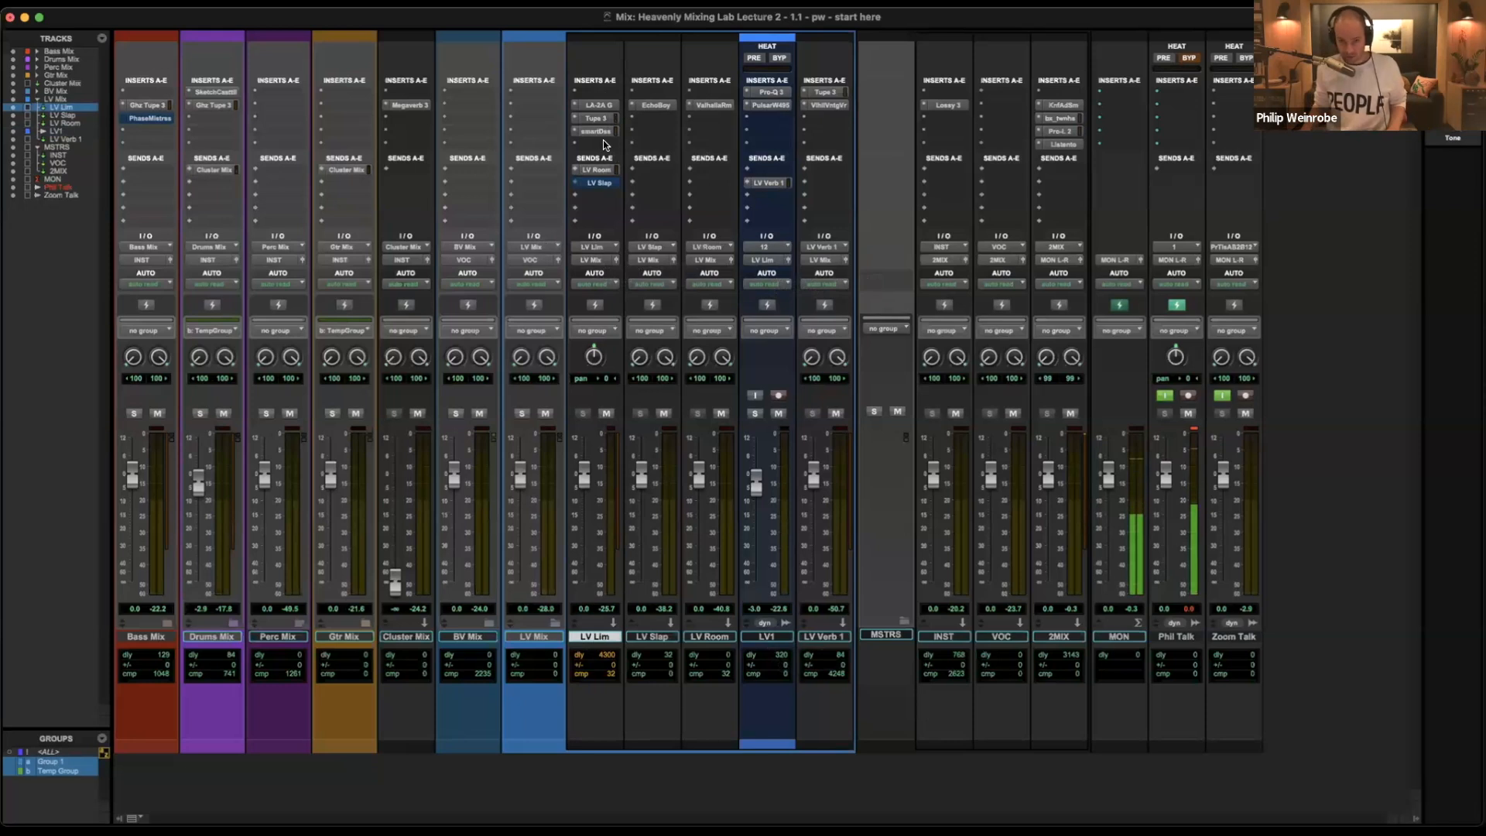
pyautogui.click(598, 103)
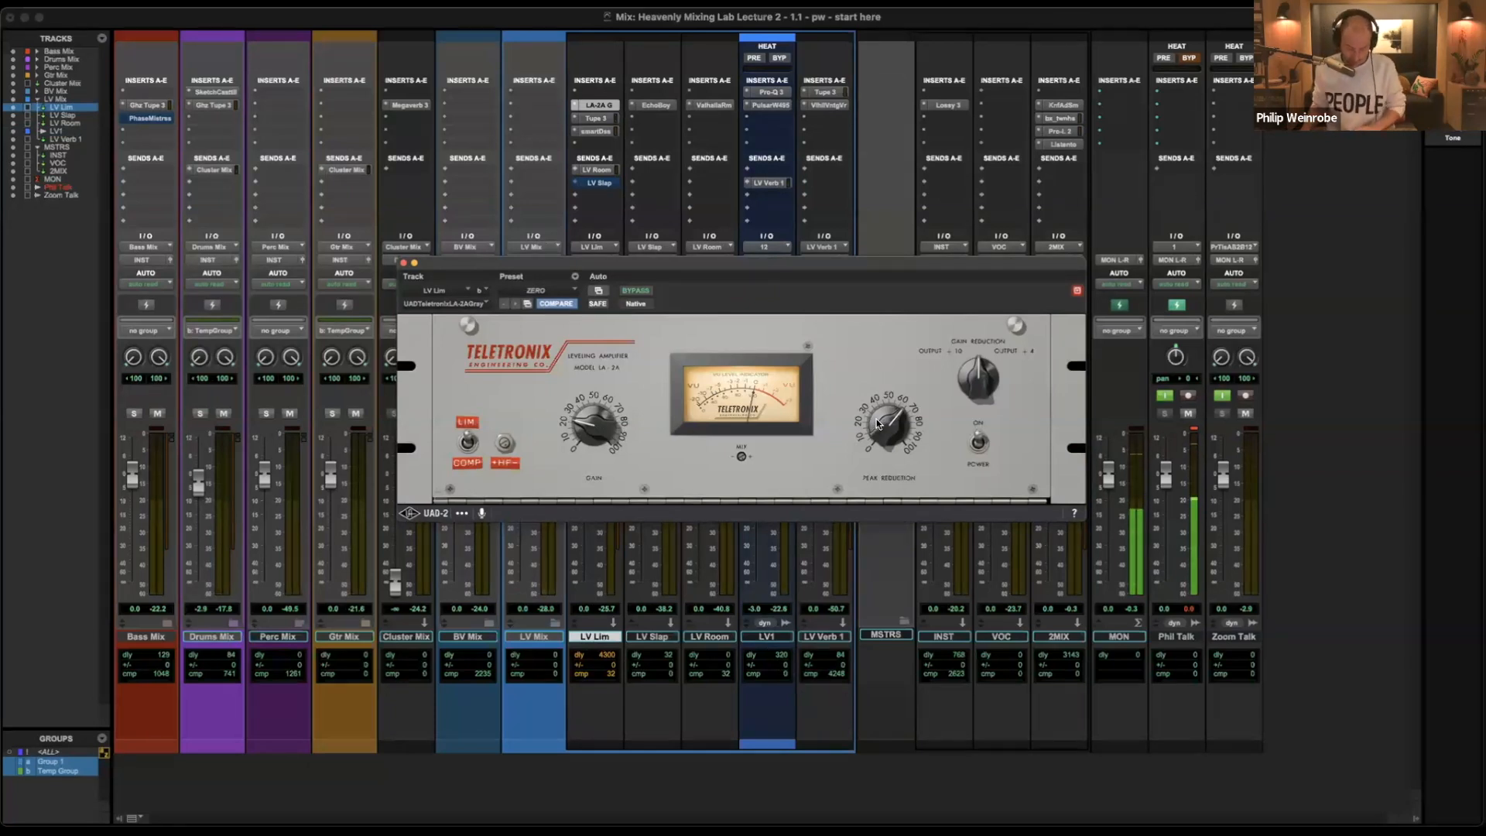
pyautogui.press('super+equal')
pyautogui.click(500, 169)
pyautogui.press('space')
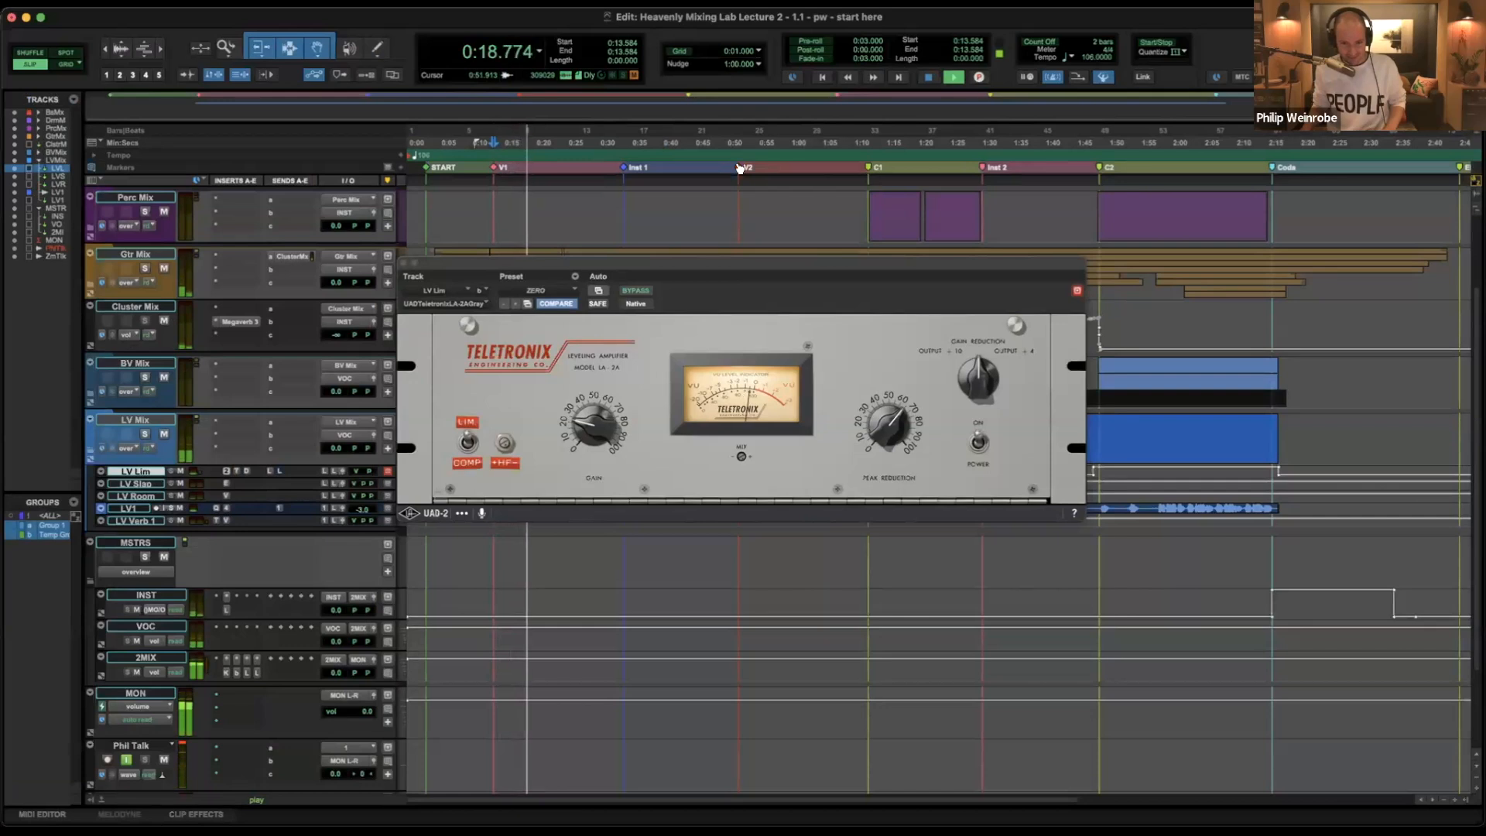
pyautogui.moveTo(720, 259); pyautogui.dragTo(801, 521)
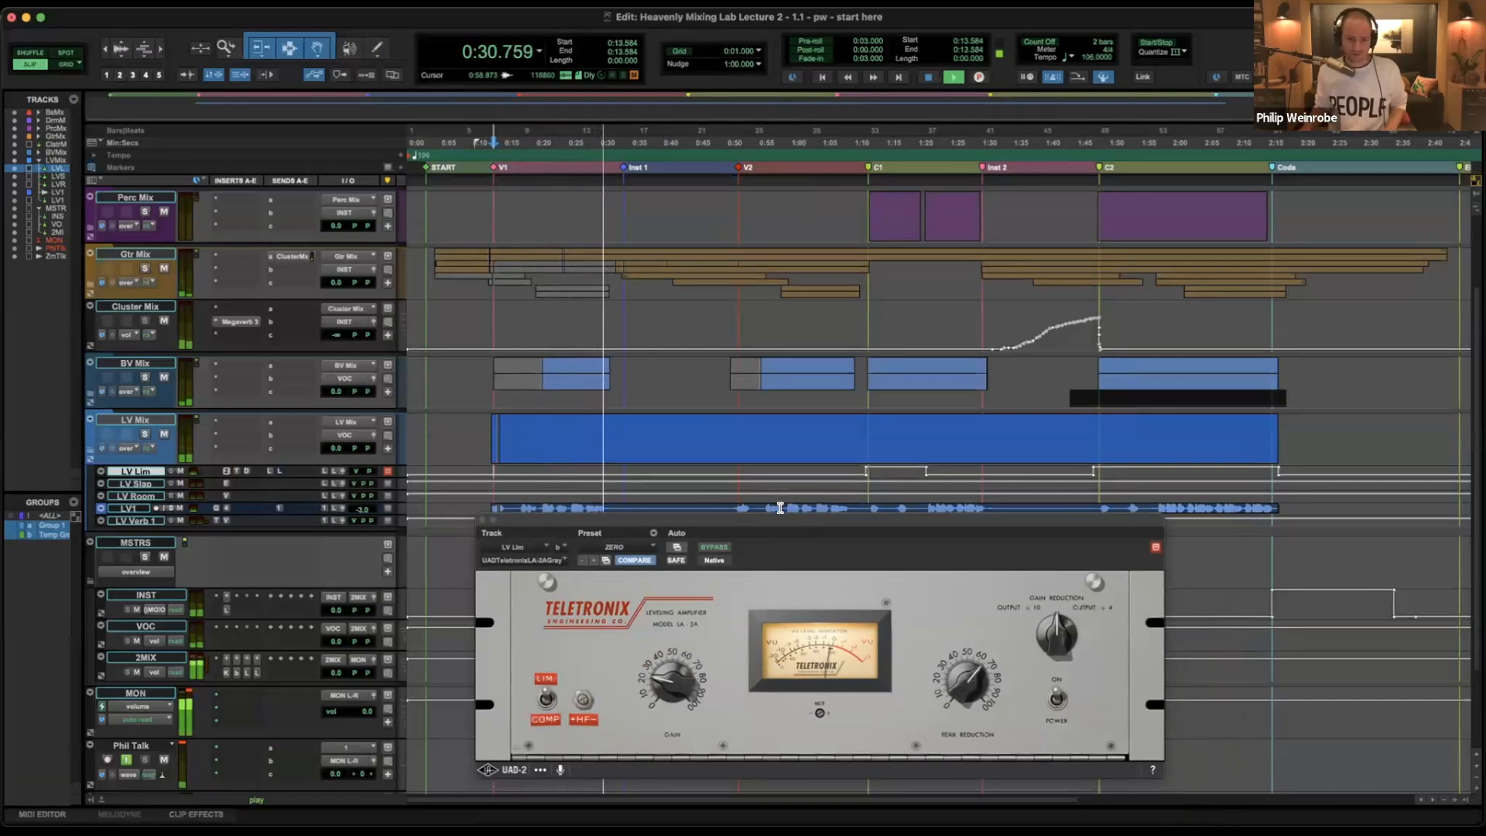
pyautogui.press('space')
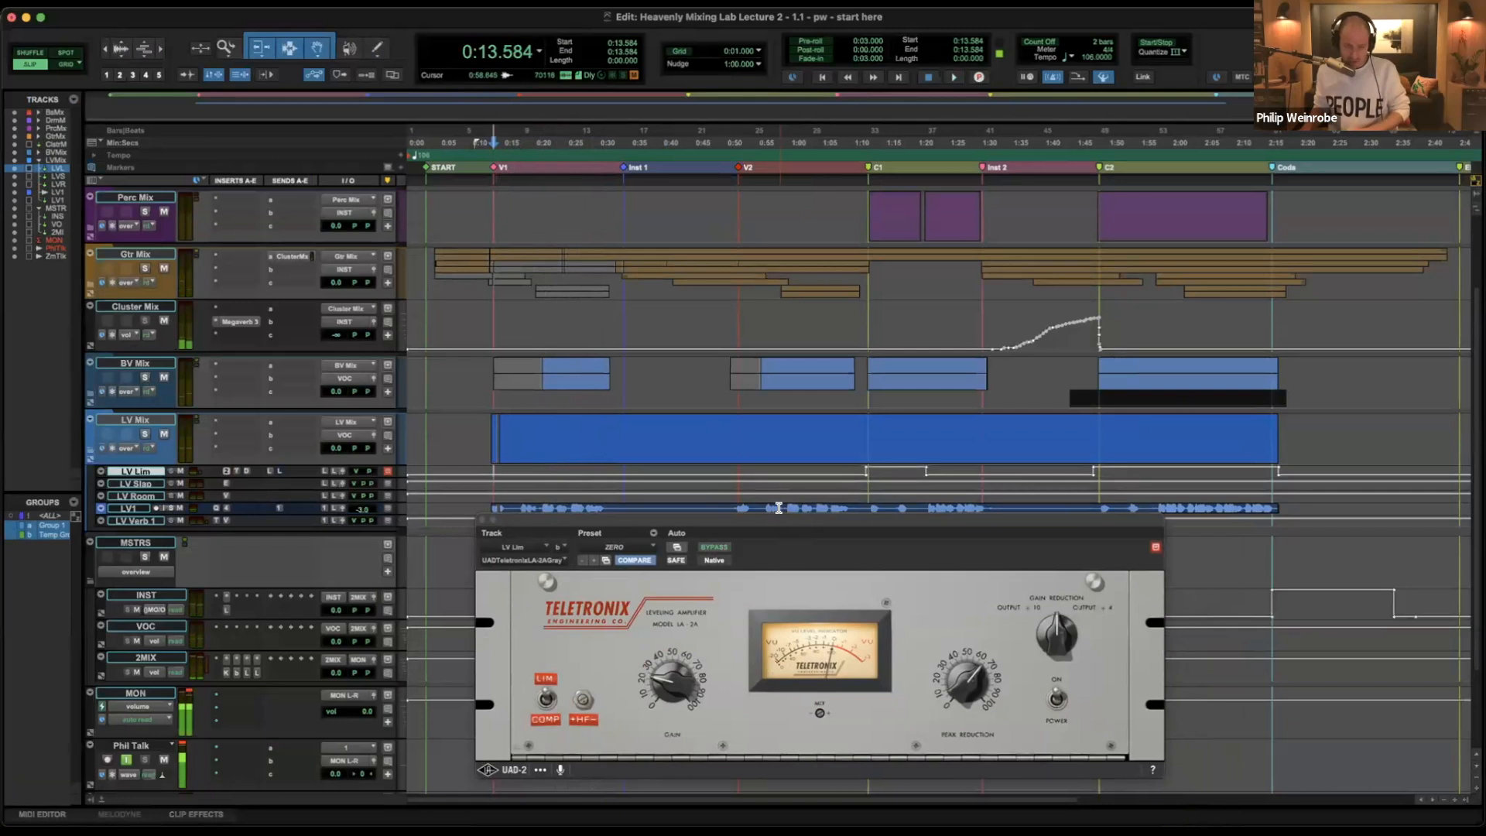
# Return to the Mix window and inspect the Tupe and smartDeess inserts on LV Lim.
pyautogui.press('super+equal')
pyautogui.moveTo(782, 515); pyautogui.dragTo(505, 421)
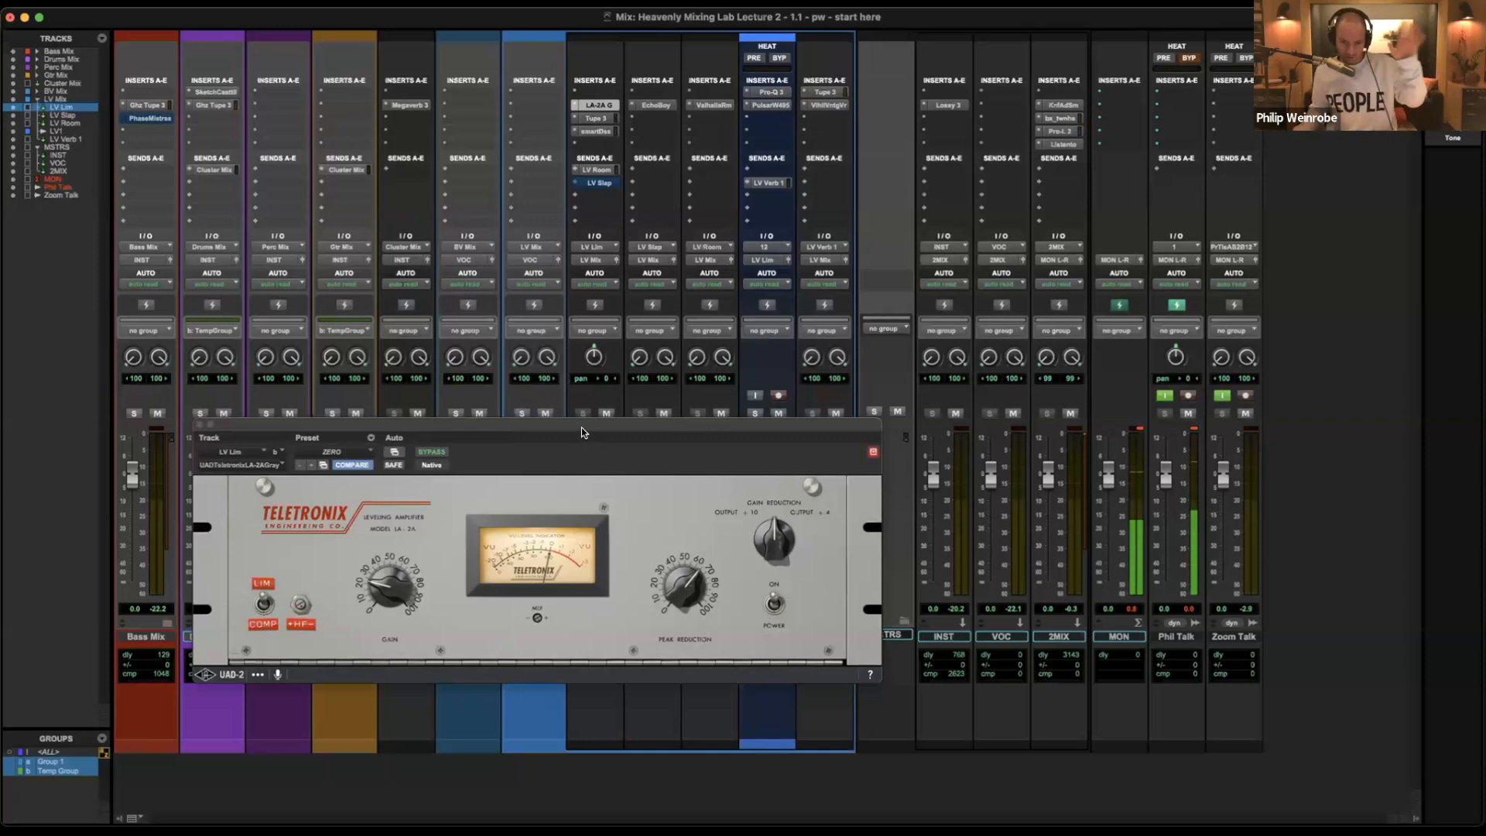
pyautogui.moveTo(620, 419); pyautogui.dragTo(1036, 508)
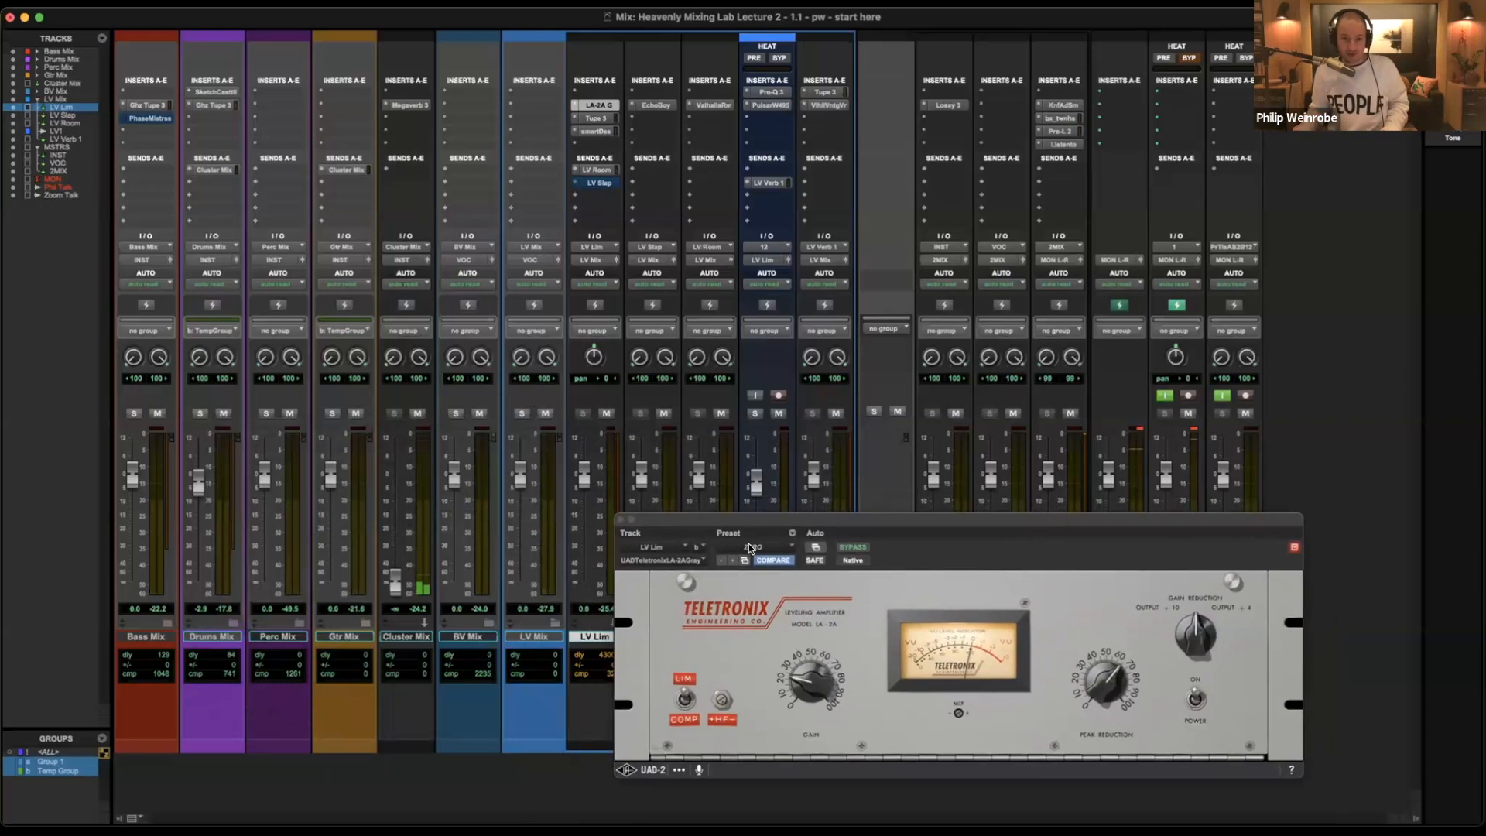
pyautogui.click(600, 120)
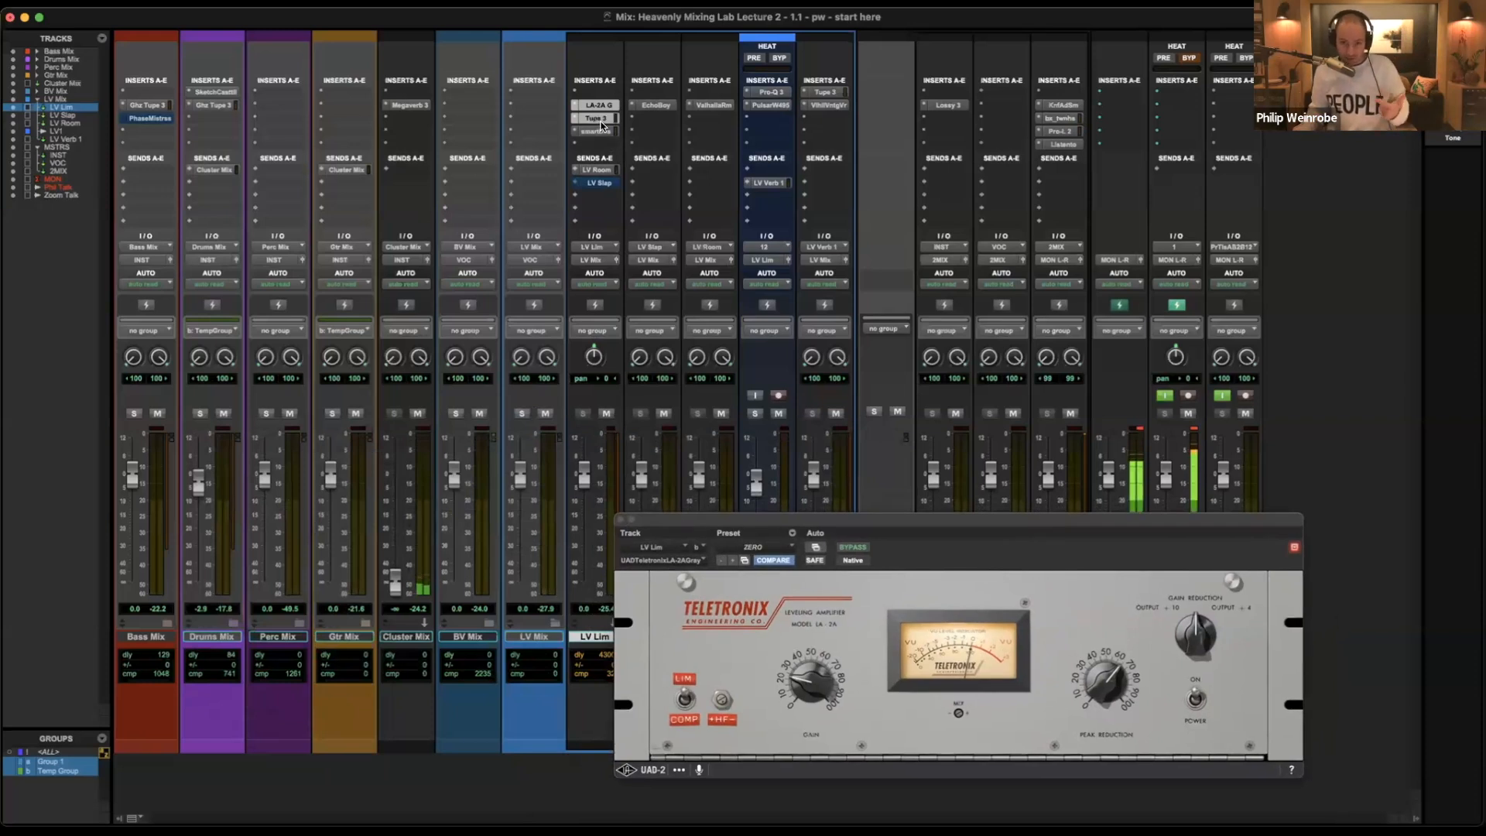
pyautogui.moveTo(967, 527); pyautogui.dragTo(802, 309)
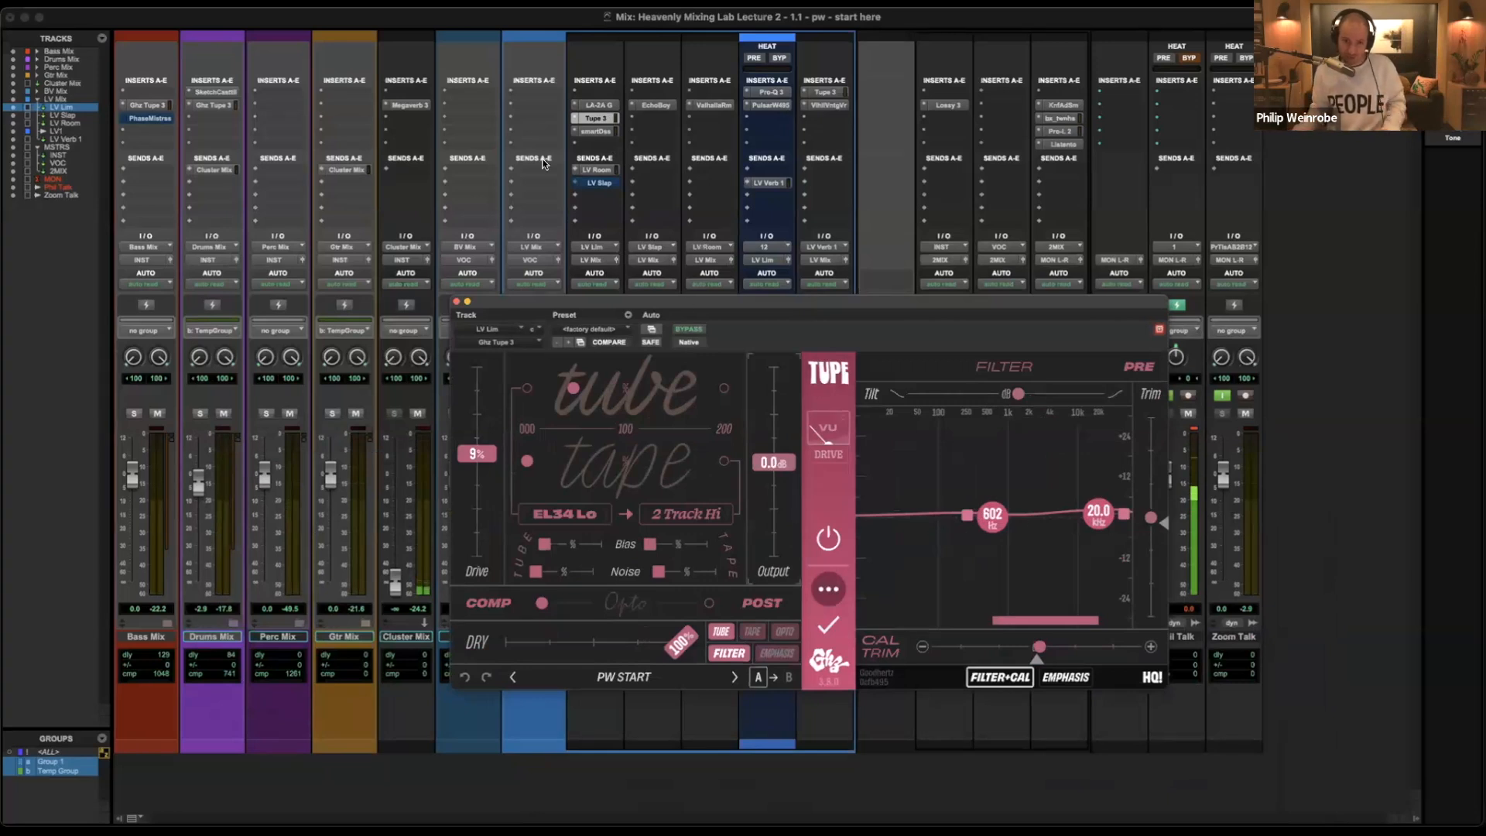
pyautogui.click(594, 129)
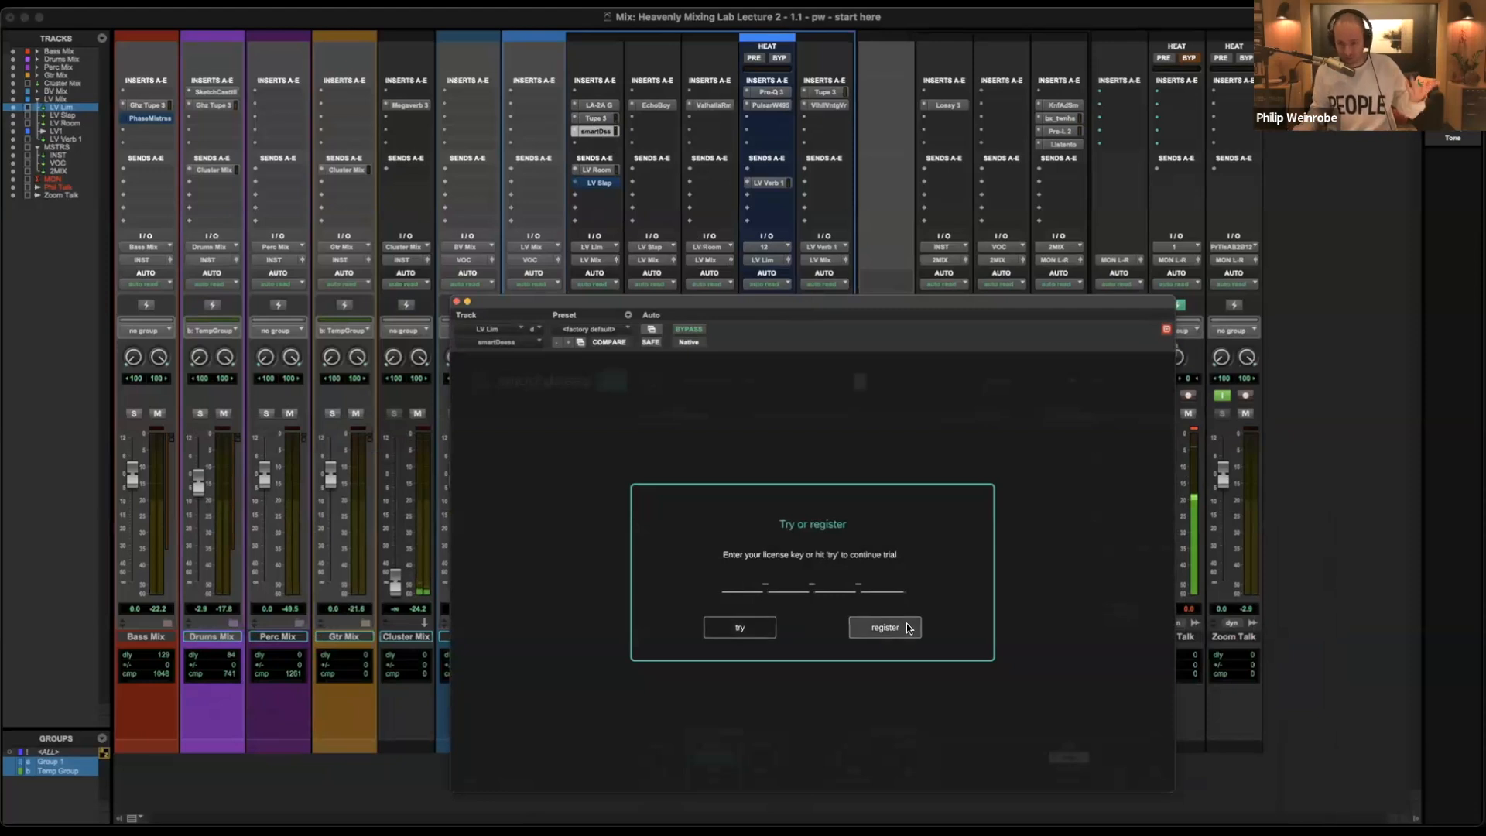
pyautogui.click(455, 301)
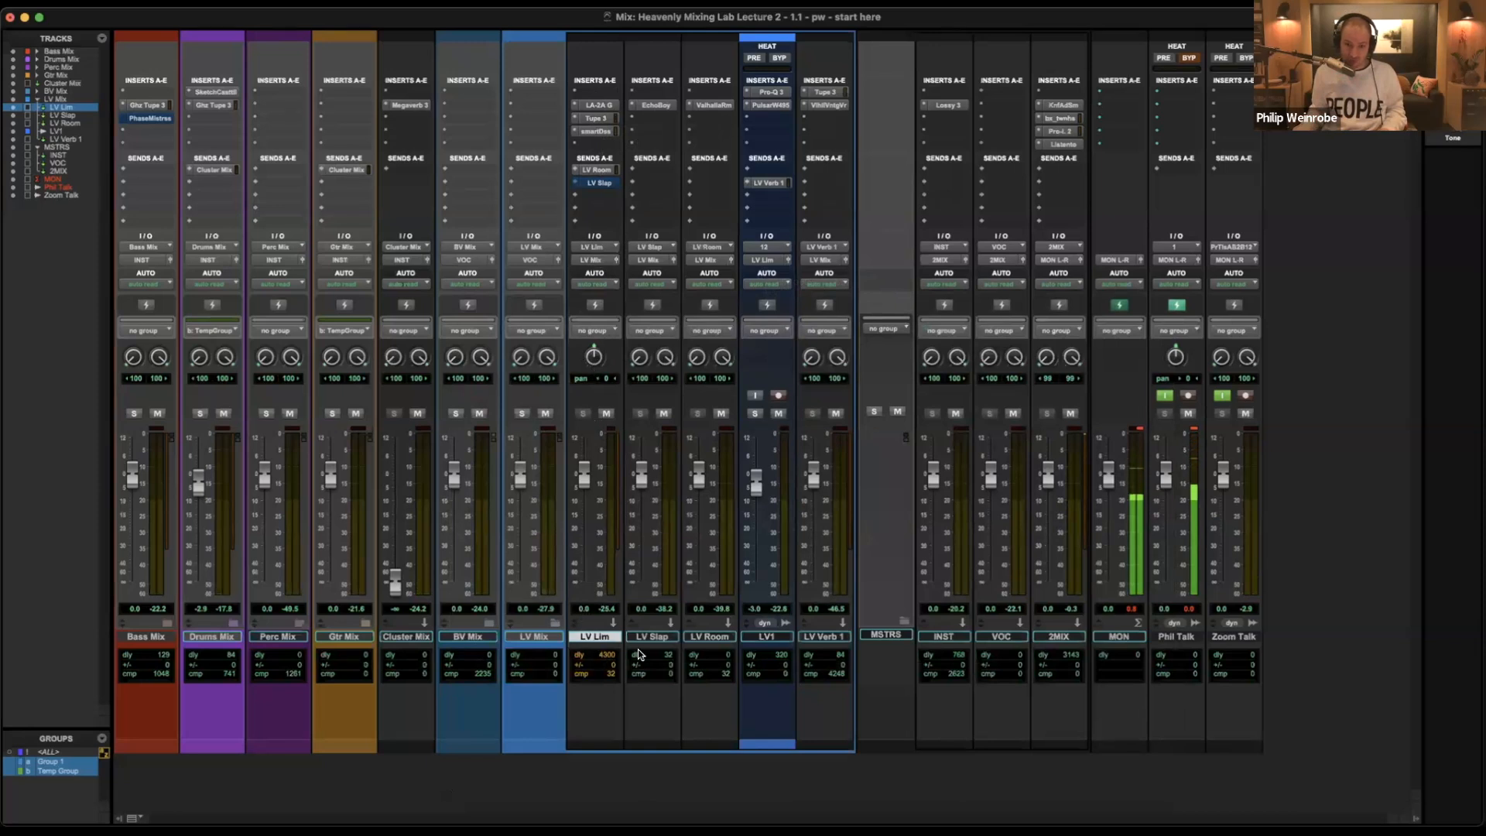
# Check LV1's send to LV Verb 1, and open the Tupe on LV Verb 1 to view its filter settings.
pyautogui.click(768, 635)
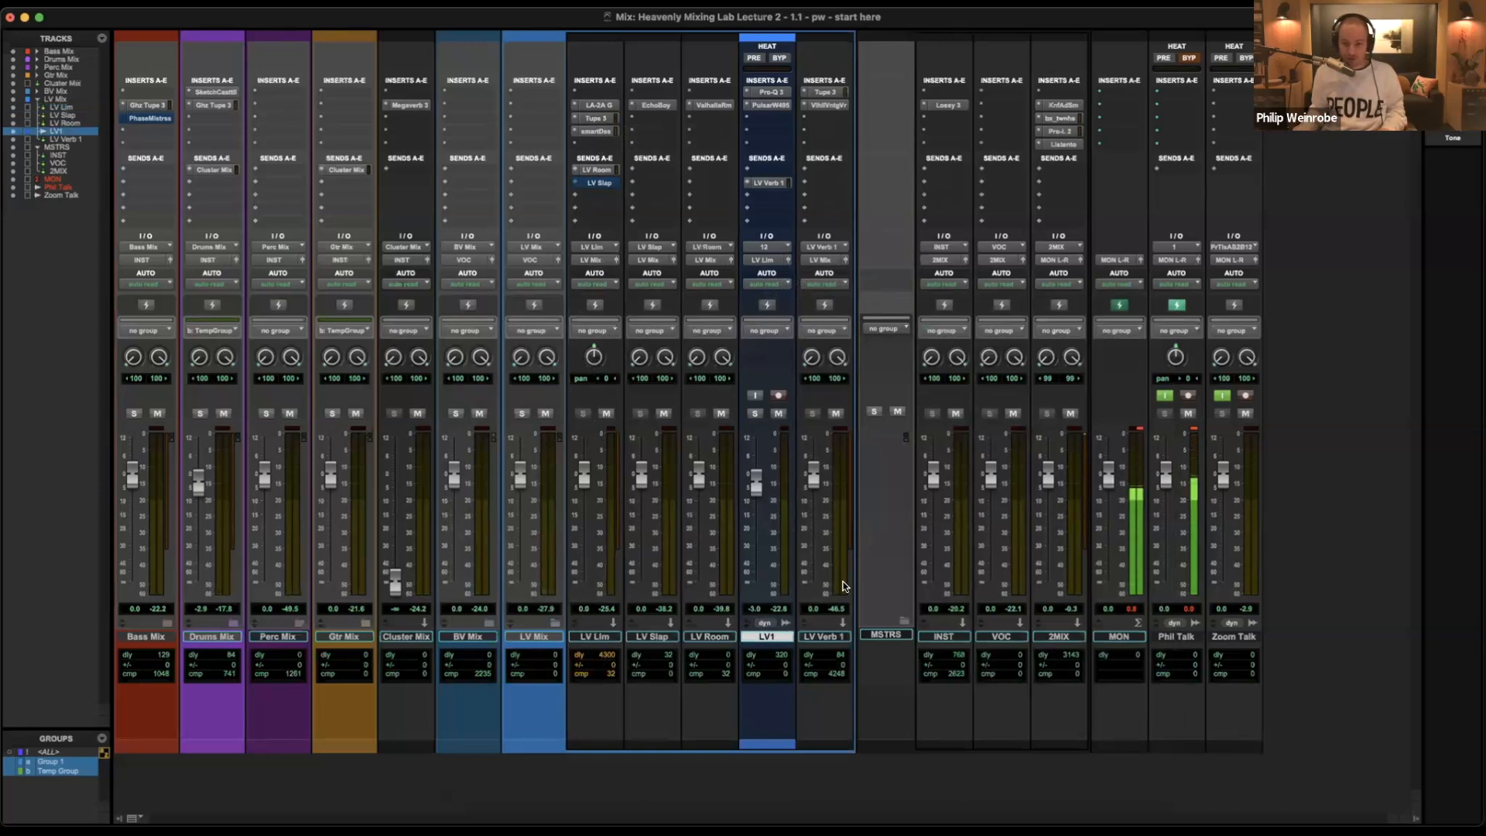
pyautogui.click(768, 184)
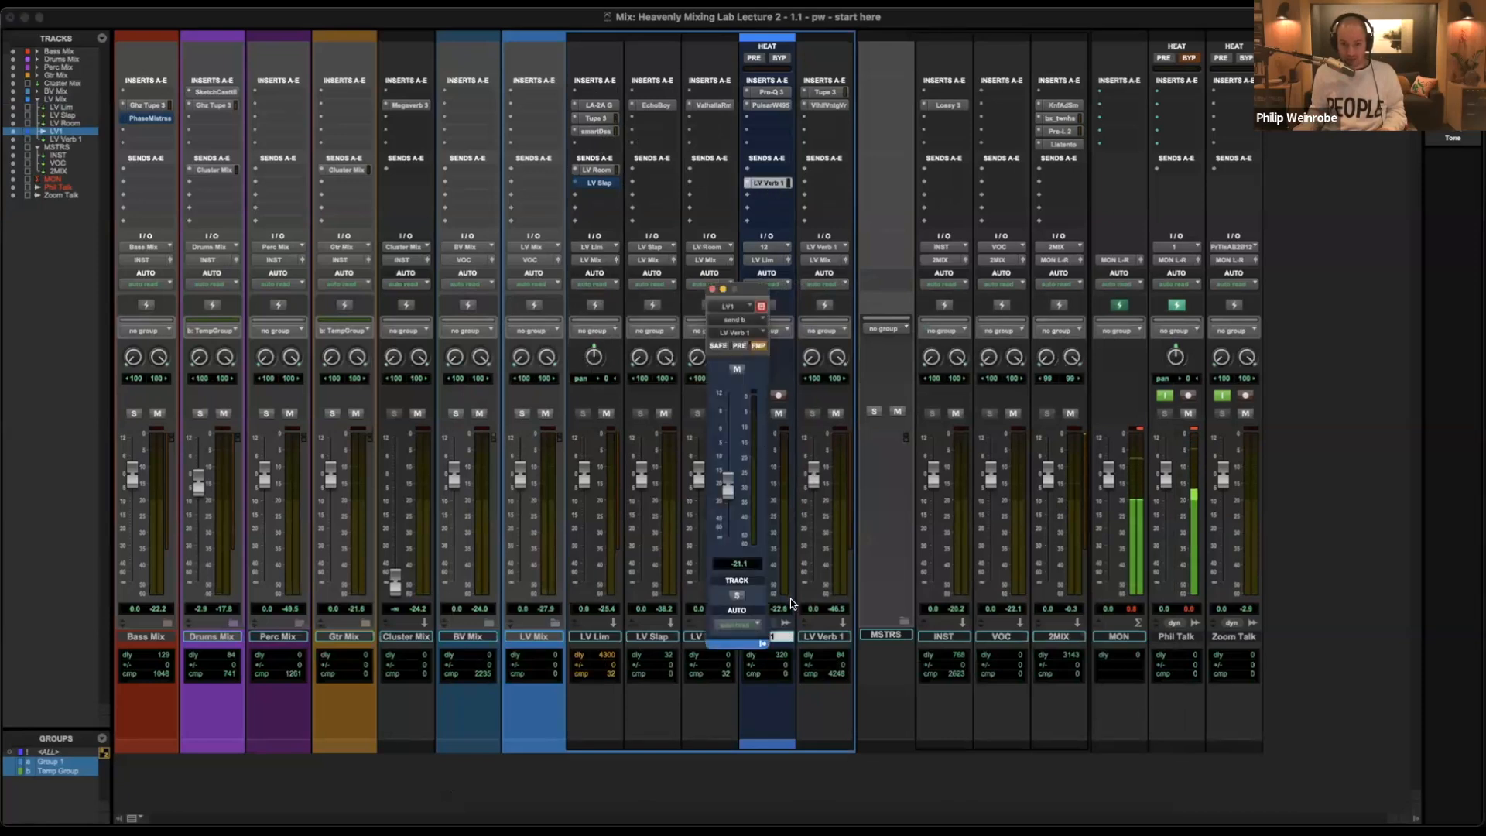
pyautogui.moveTo(745, 291); pyautogui.dragTo(677, 263)
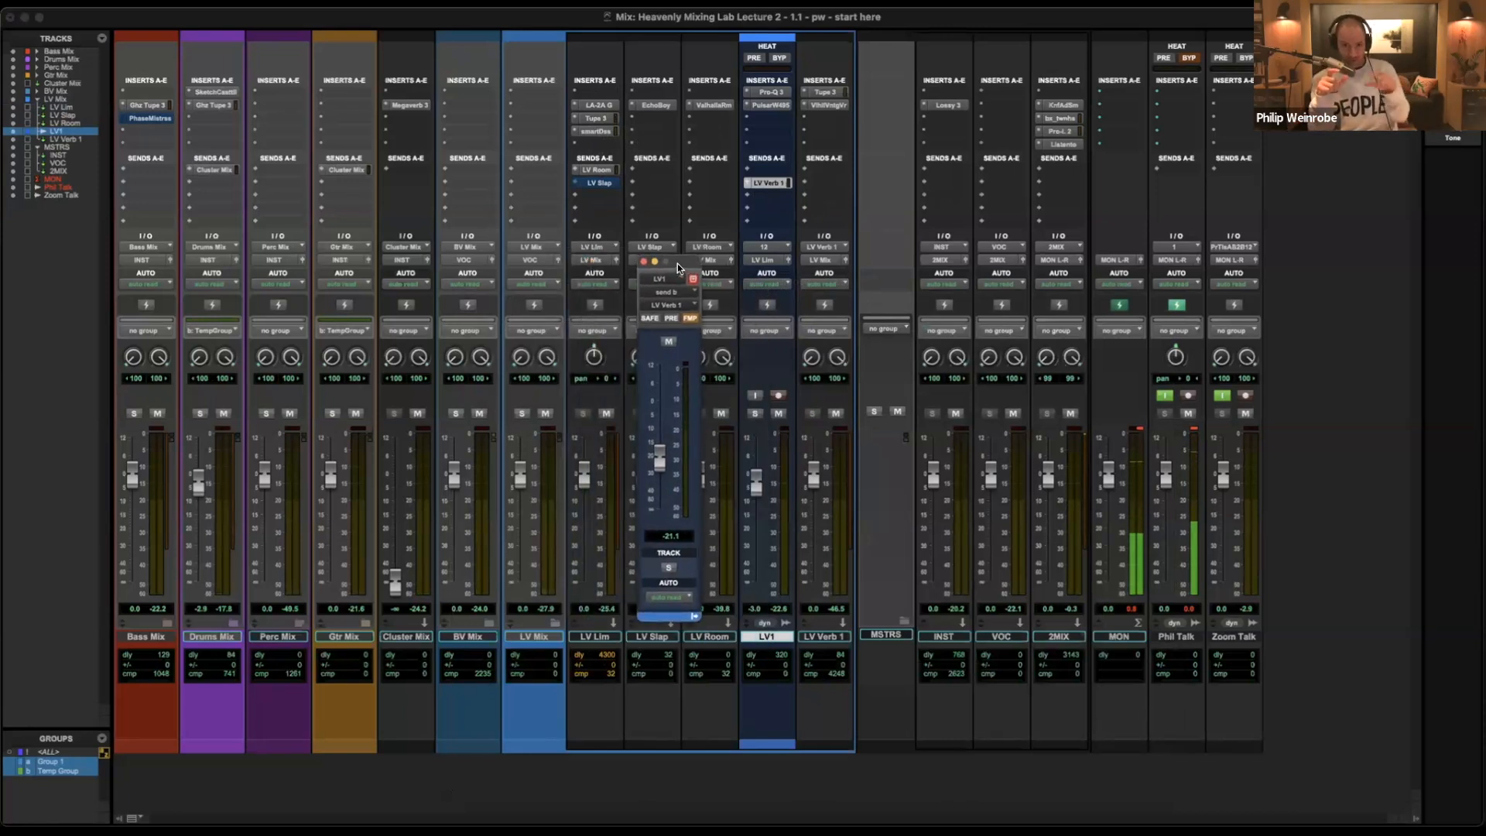
pyautogui.click(827, 92)
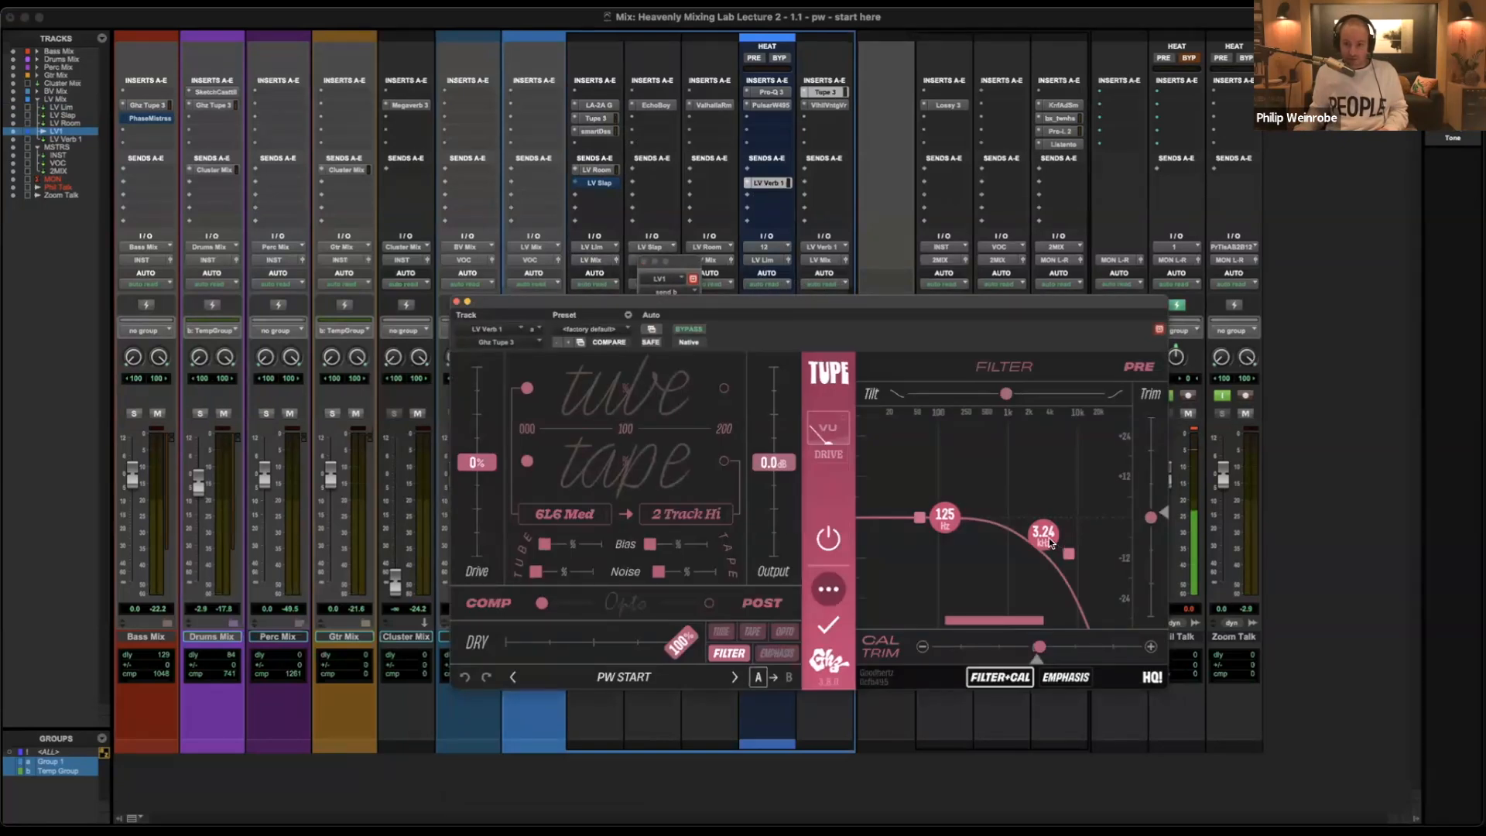
# Check the ValhallaVintageVerb on LV Verb 1, and play LV Mix soloed with the LA-2A on LV Lim open.
pyautogui.click(828, 106)
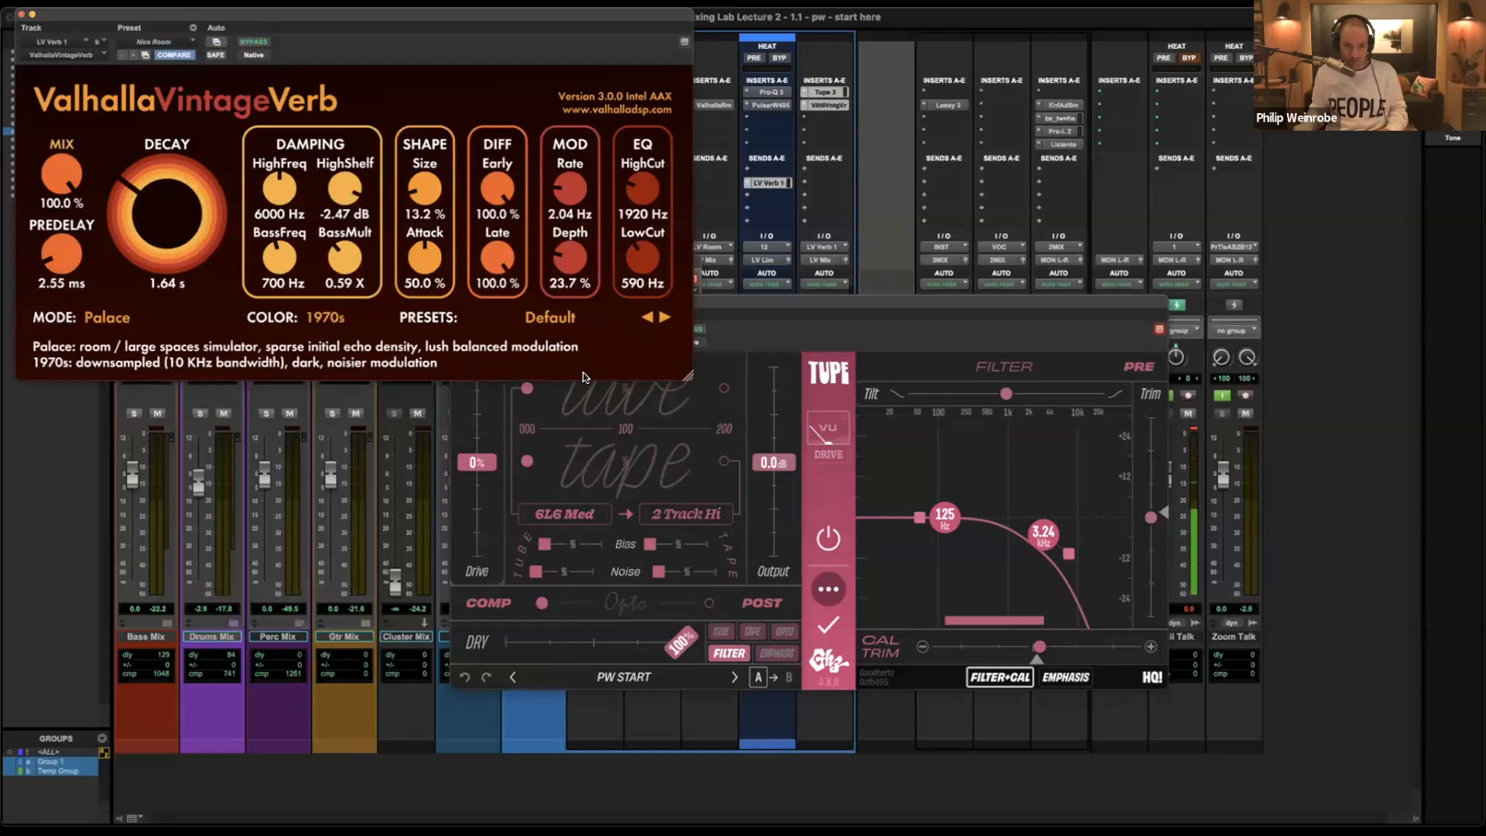
pyautogui.press('ctrl+alt+super+w')
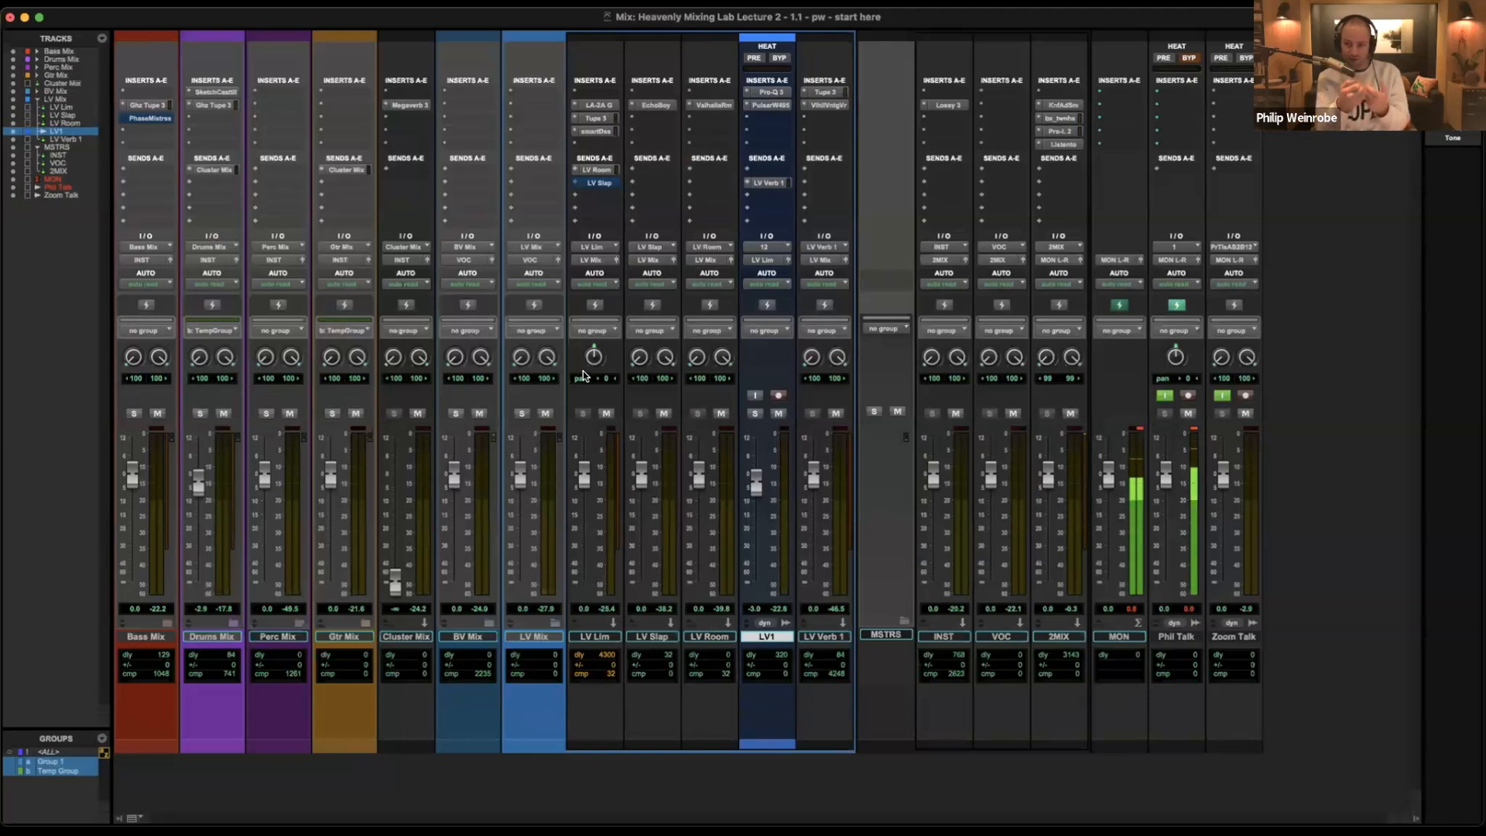
pyautogui.click(609, 105)
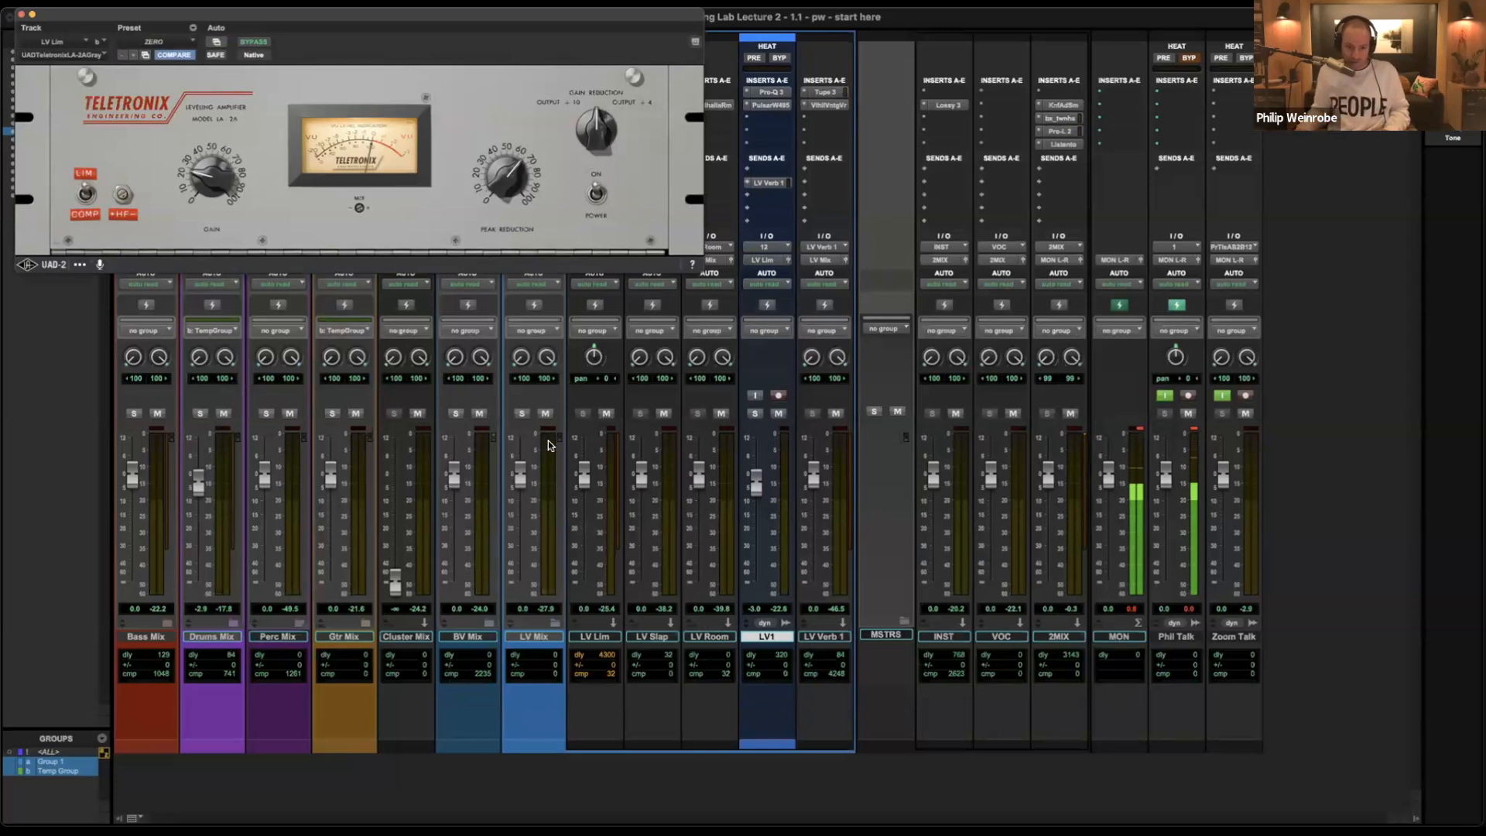
pyautogui.click(524, 415)
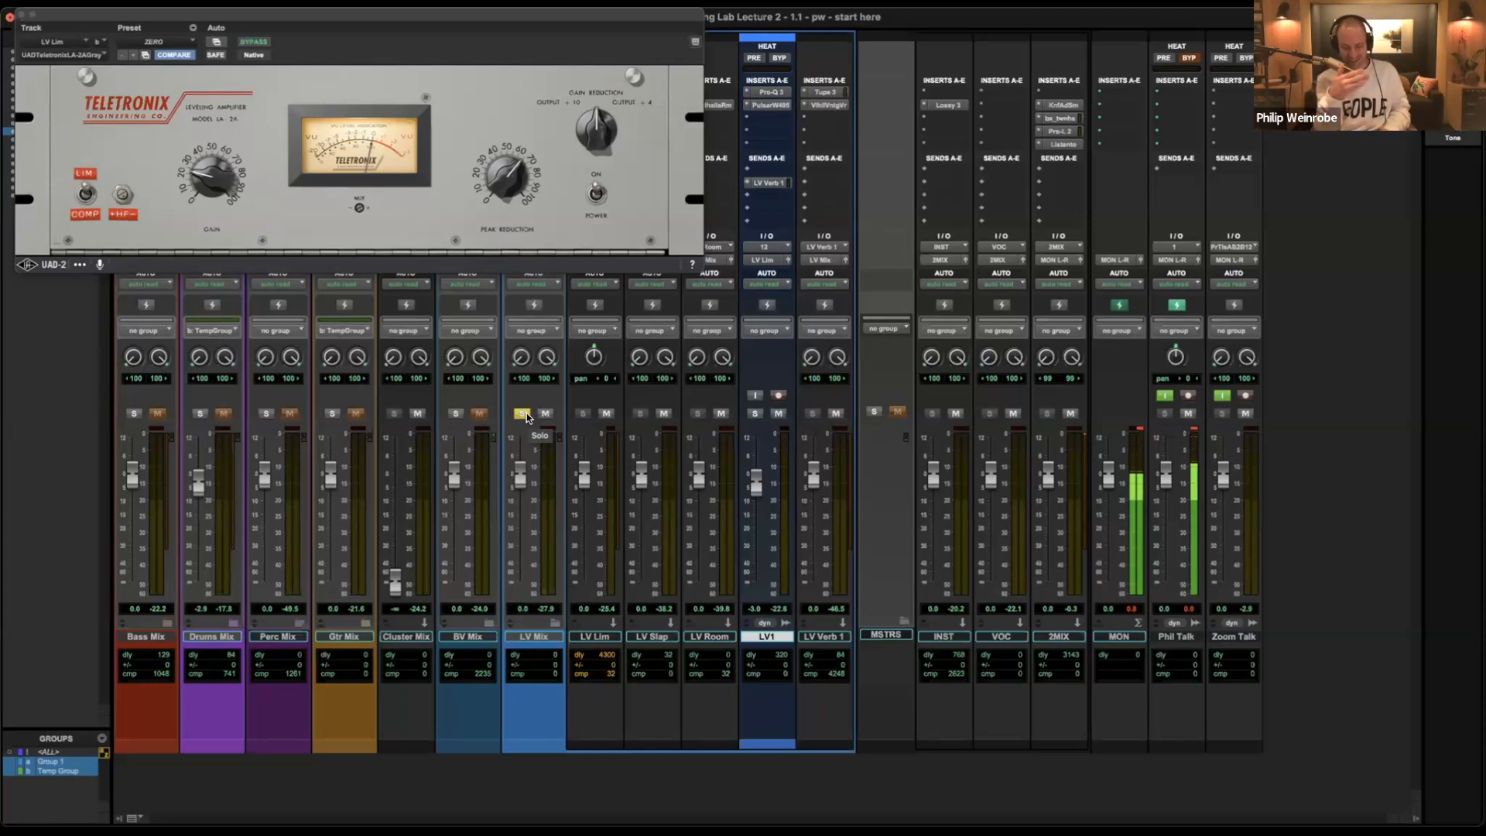
pyautogui.press('space')
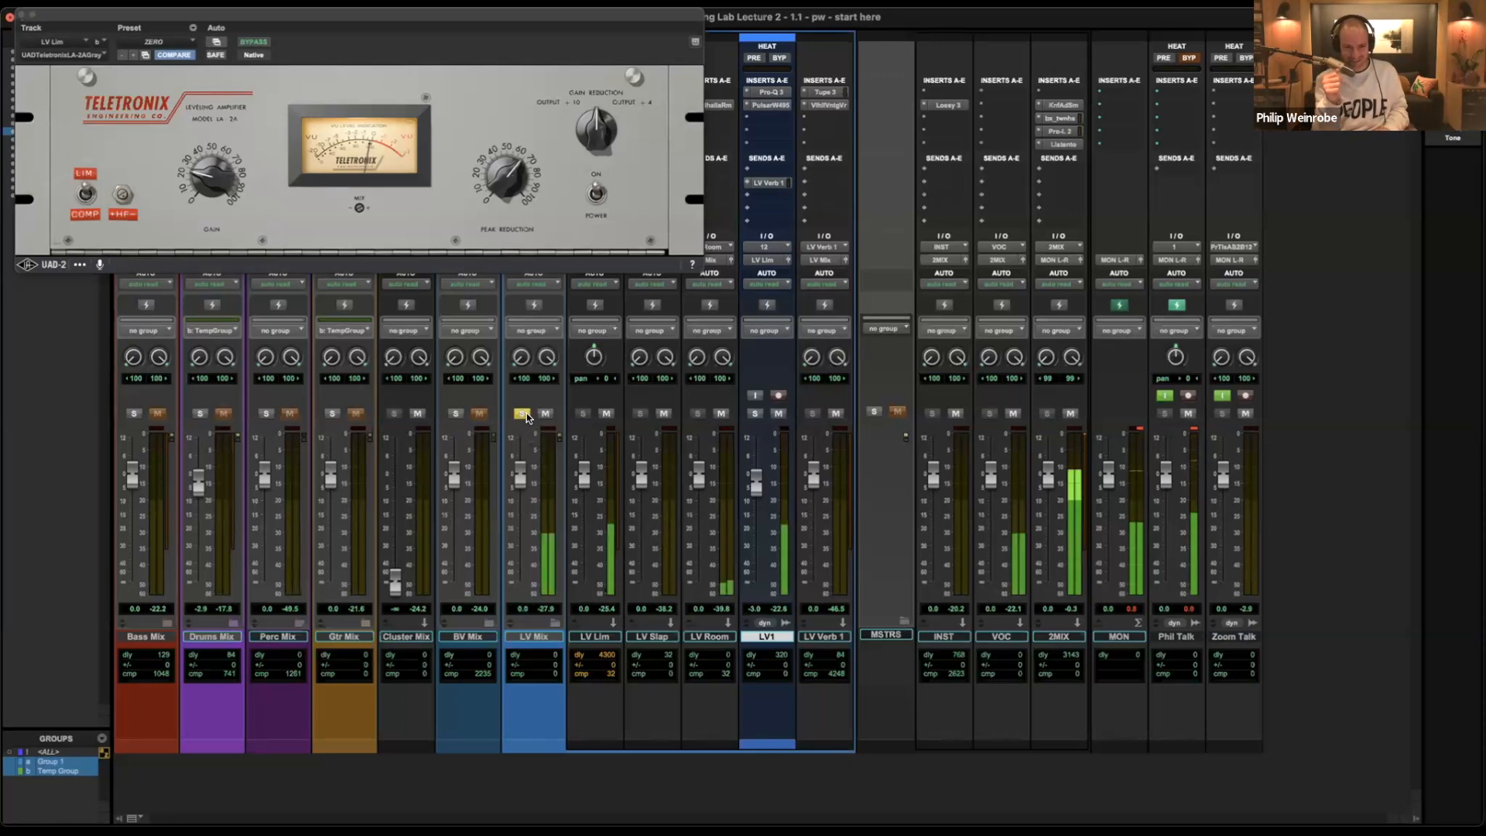
pyautogui.press('space')
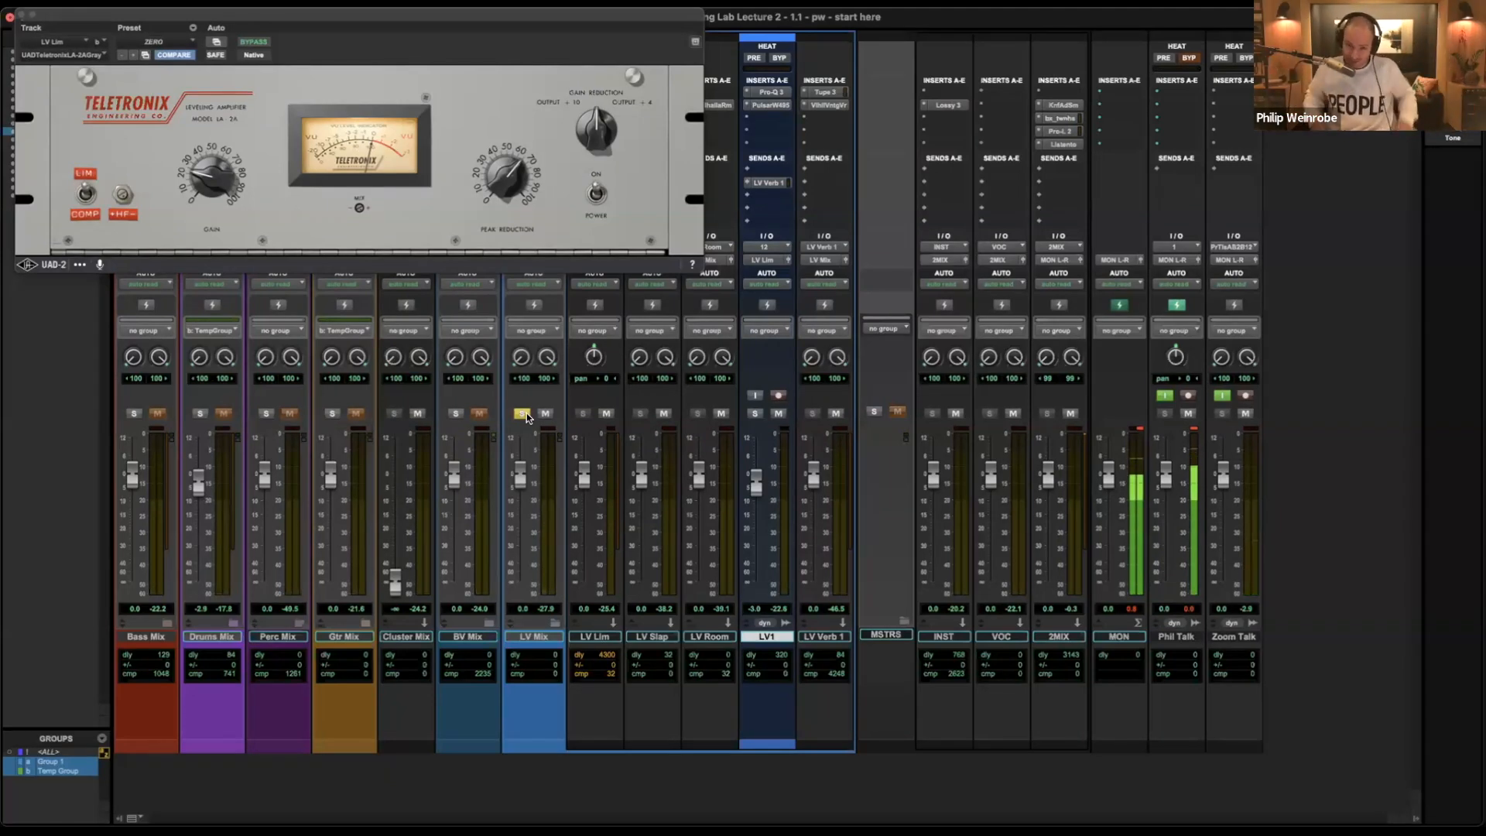
pyautogui.press('super+w')
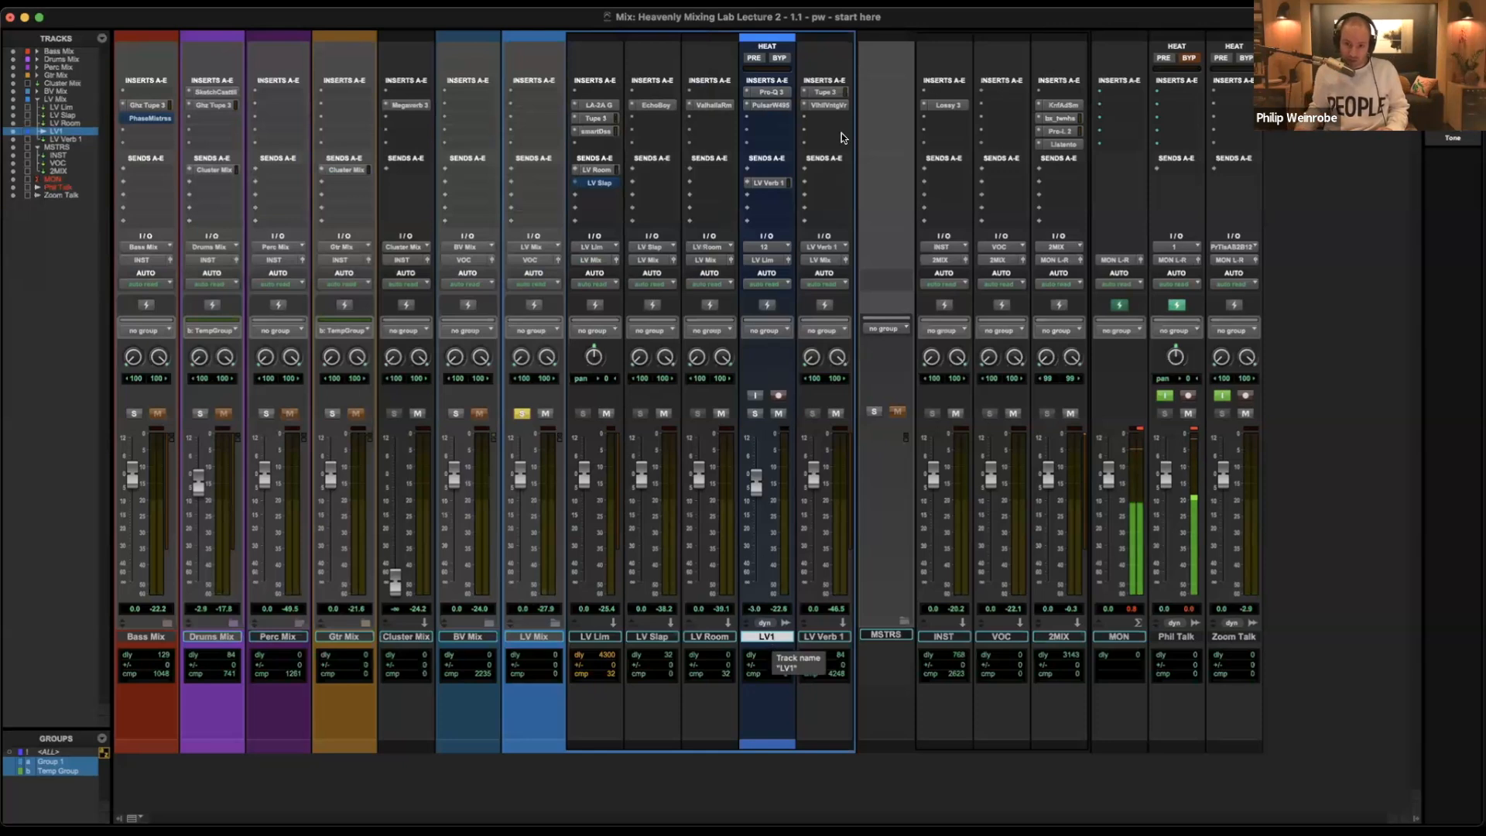
# Inspect LV Lim's send to LV Room and the ValhallaRoom, EchoBoy and ValhallaVintageVerb inserts on the lead vocal effect tracks.
pyautogui.click(602, 639)
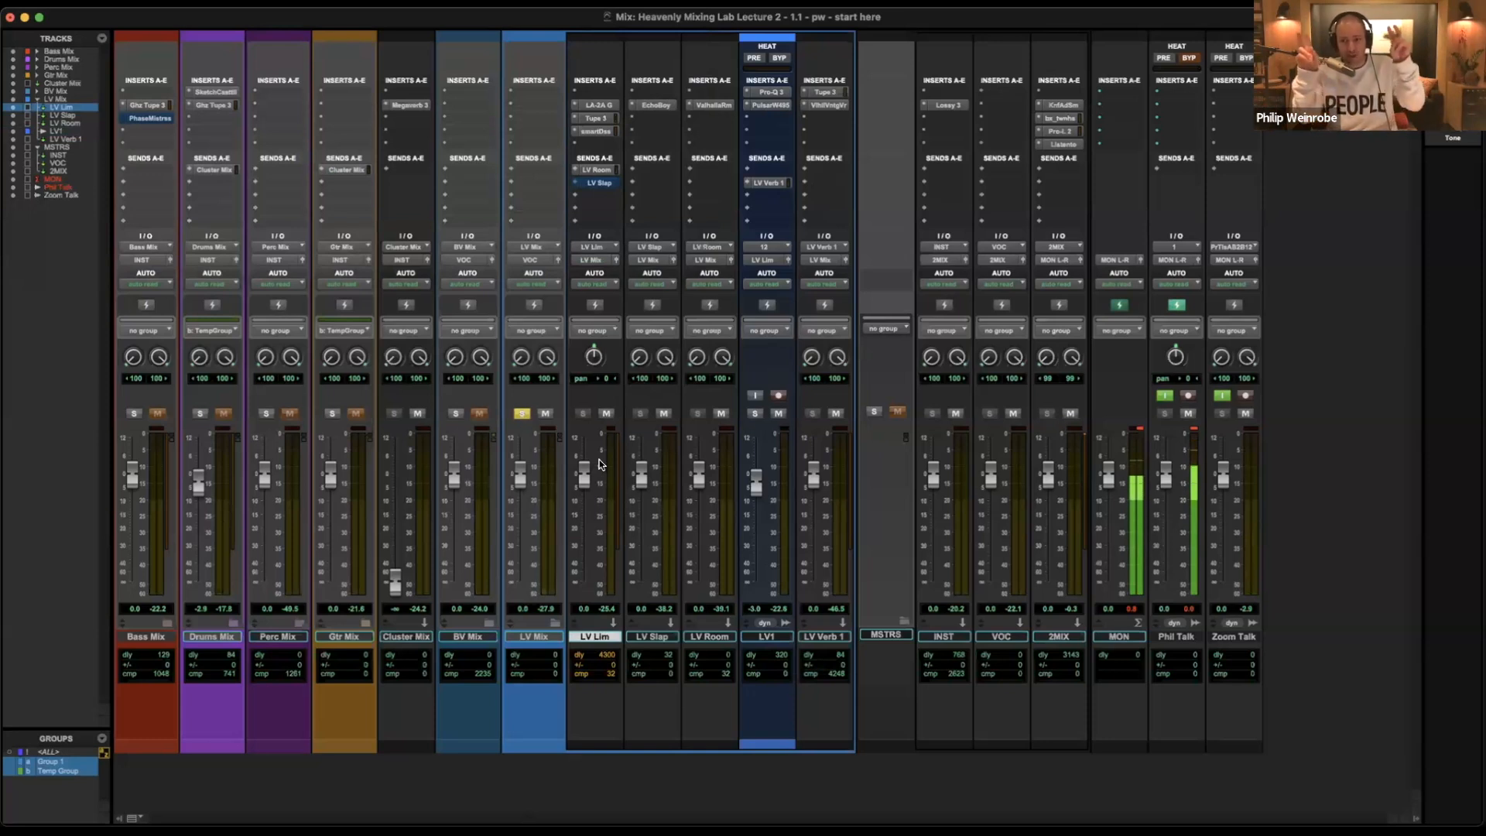
pyautogui.click(601, 170)
pyautogui.click(710, 105)
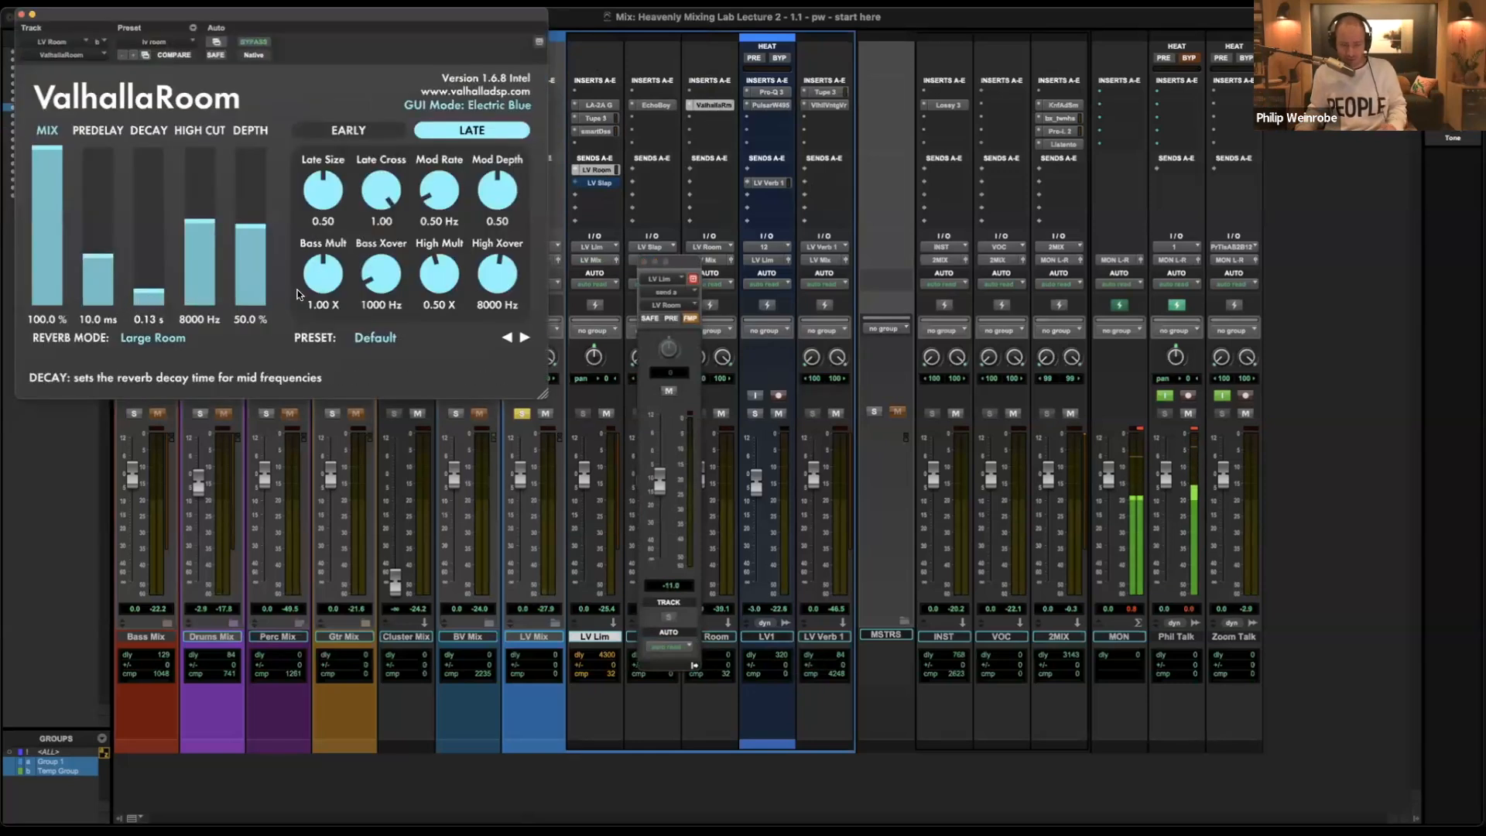
pyautogui.click(657, 104)
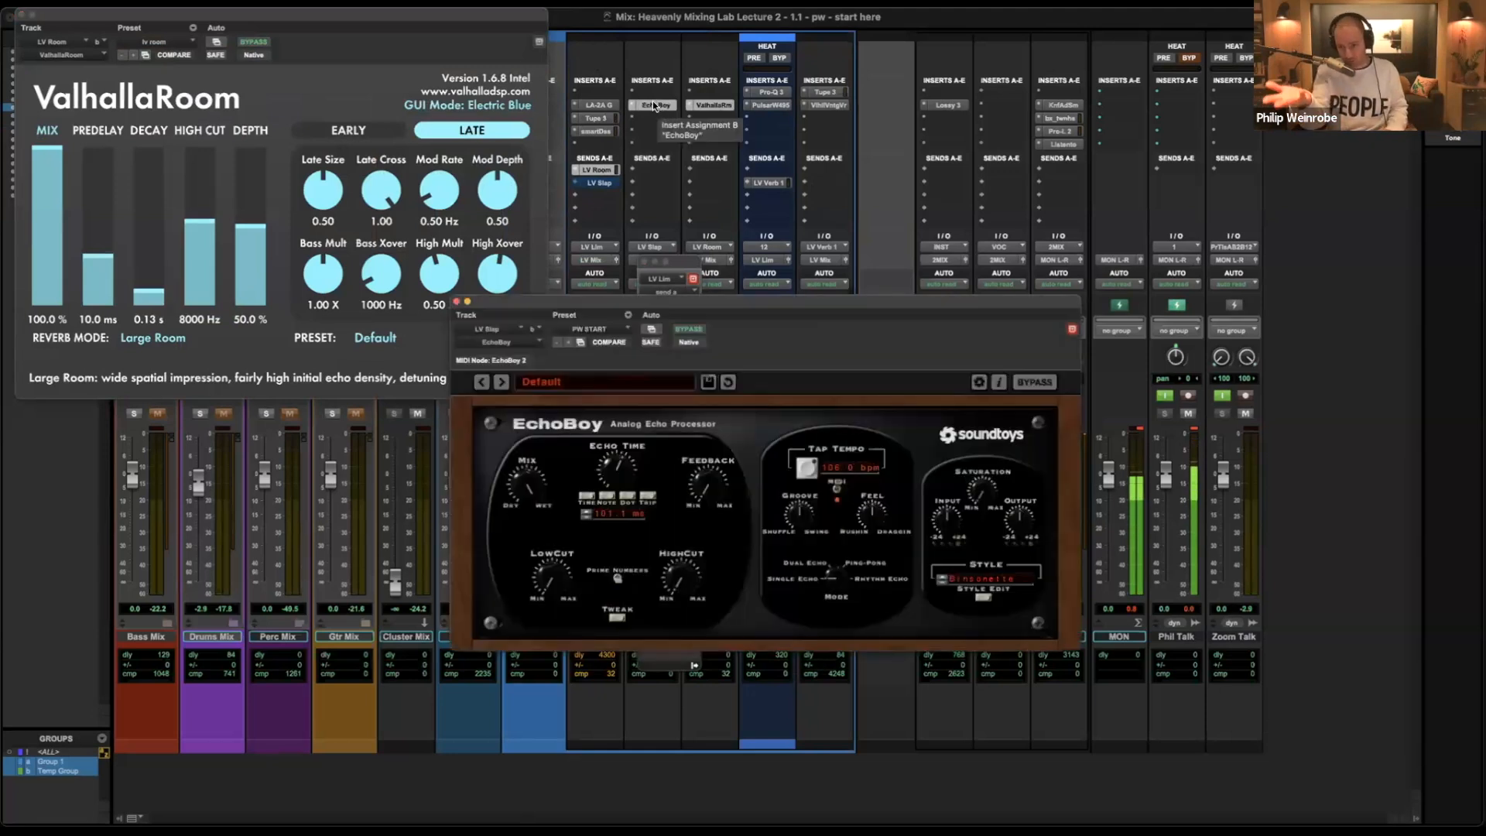
pyautogui.press('ctrl+alt+super+w')
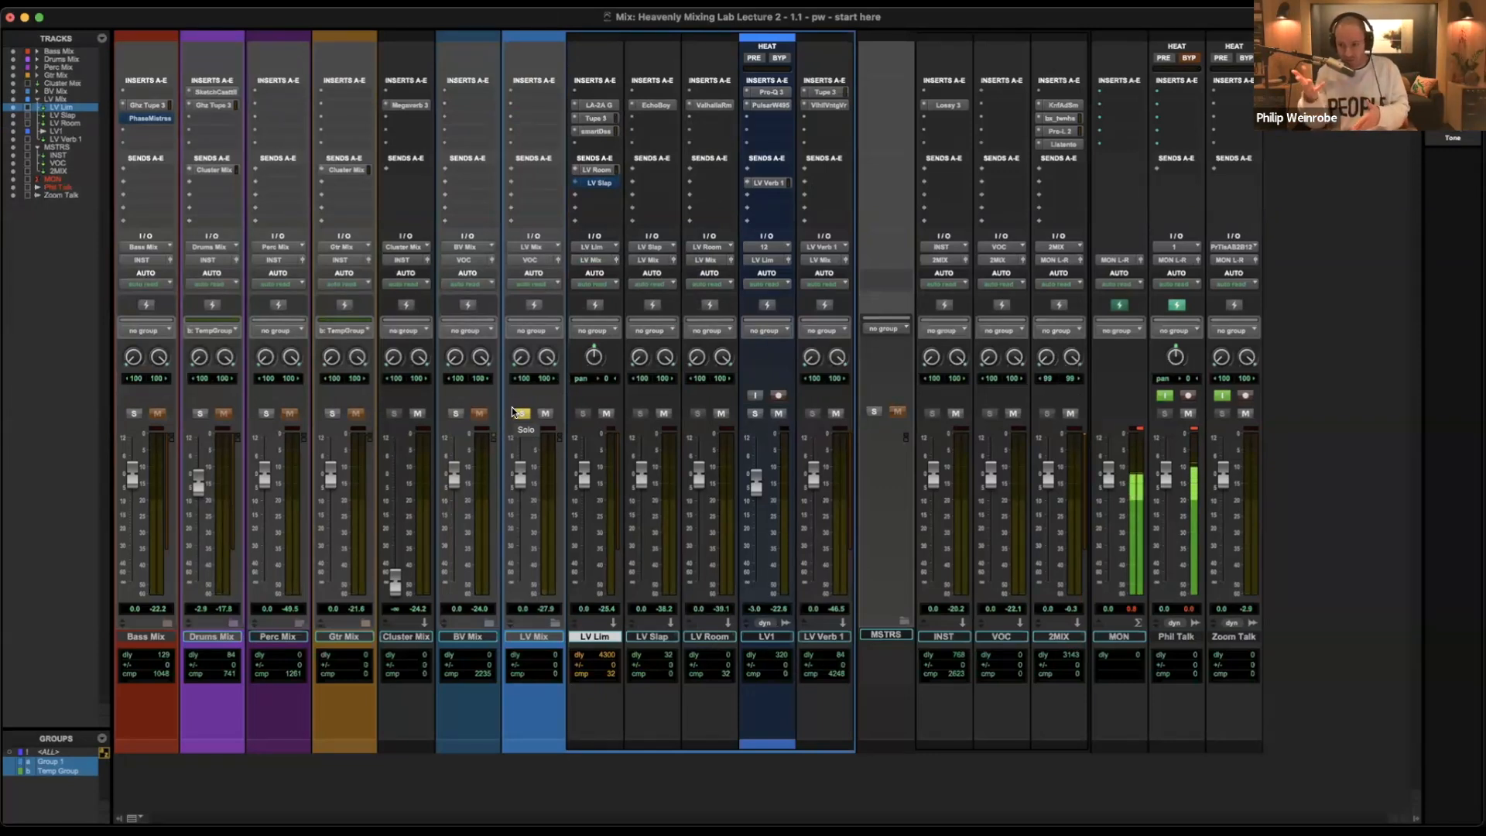
pyautogui.click(833, 106)
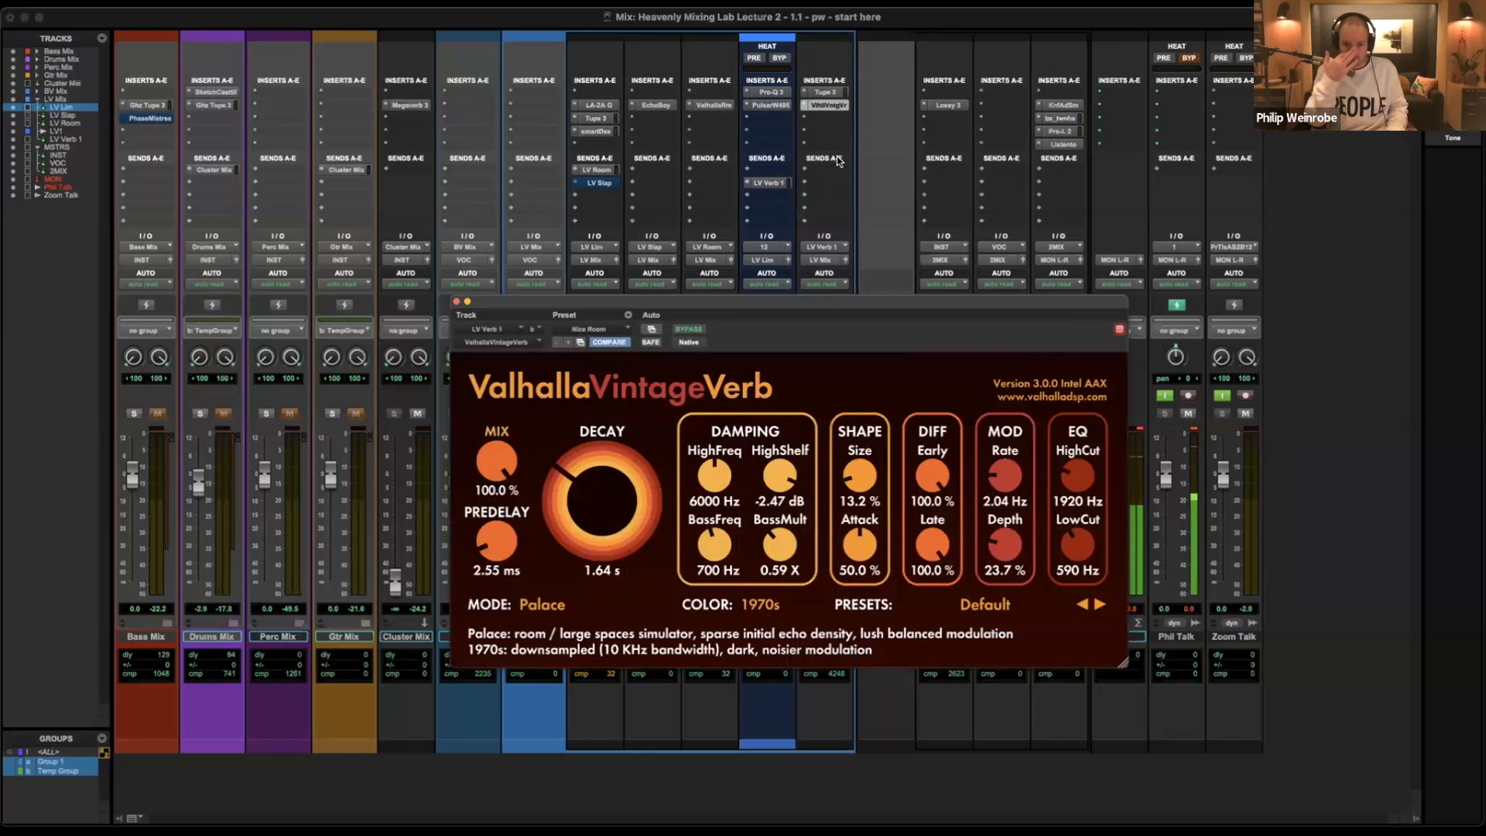
pyautogui.press('super+w')
# Expand the BV Mix folder to check the Megaverb on BV Verb, and expand the Gtr Mix folder.
pyautogui.click(471, 635)
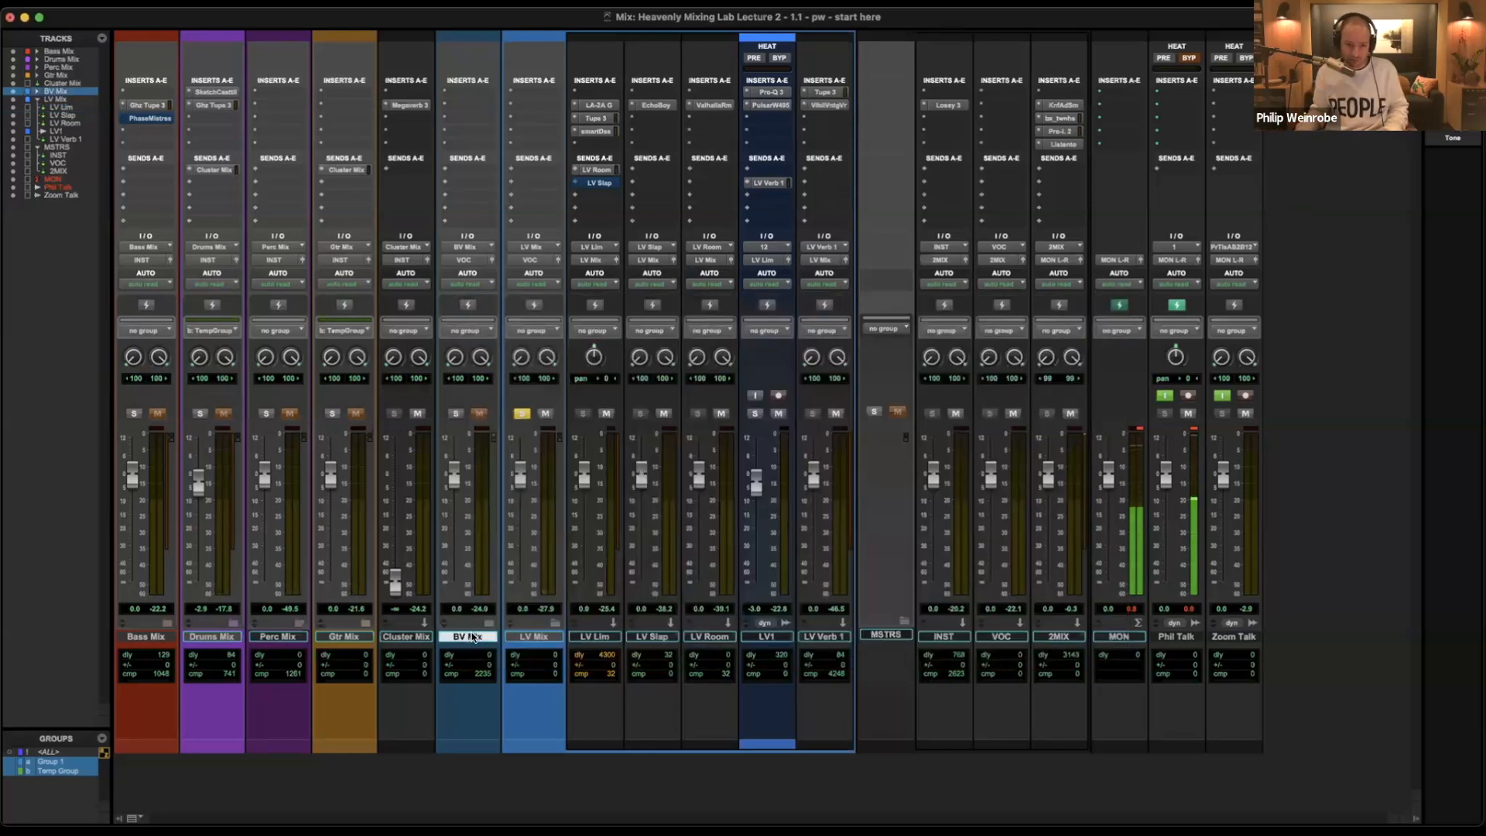
pyautogui.hotkey('shift', 'f')
pyautogui.click(758, 103)
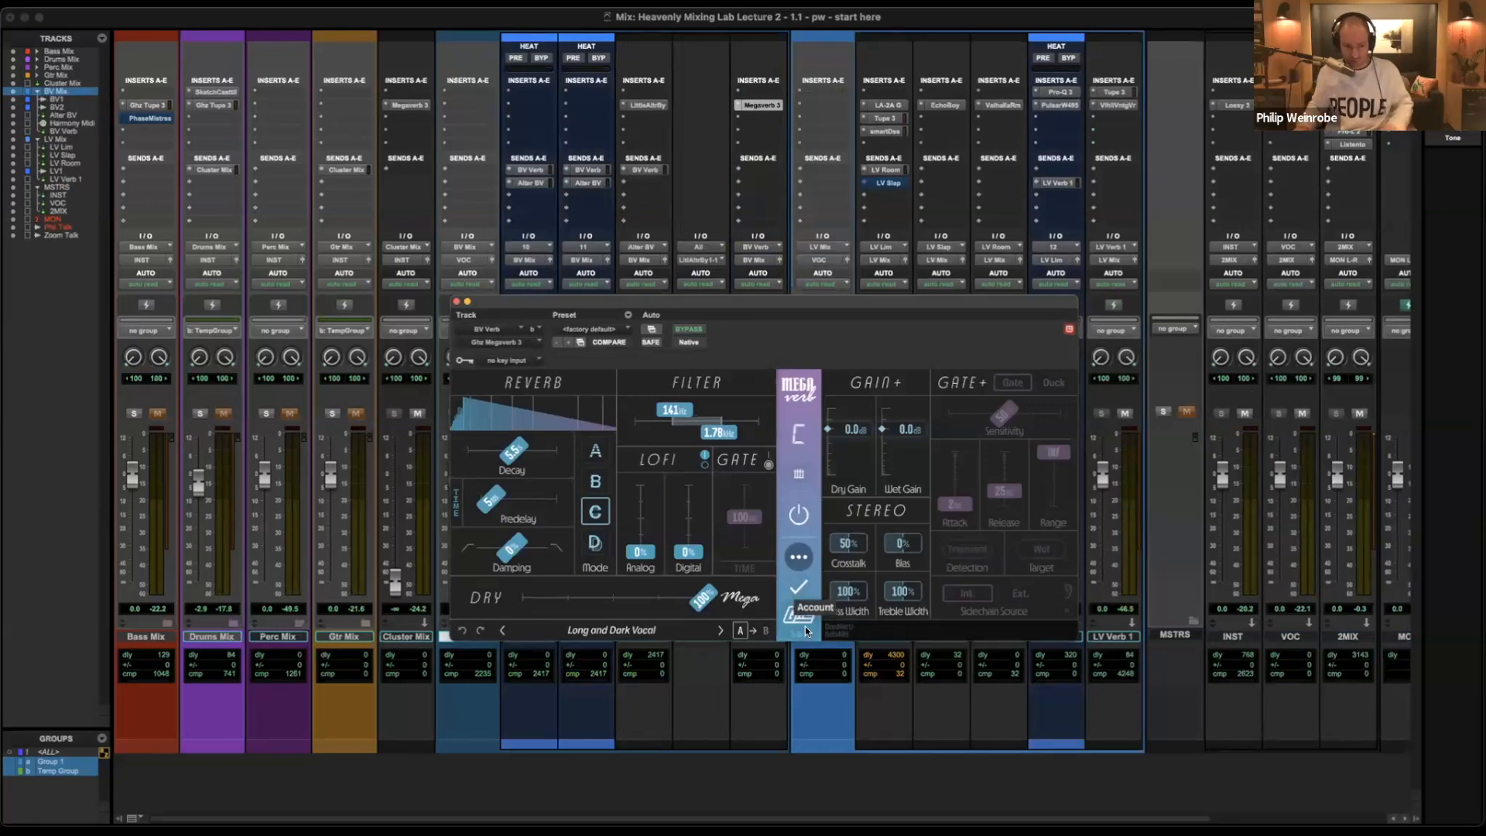
pyautogui.click(354, 636)
pyautogui.press('super+w')
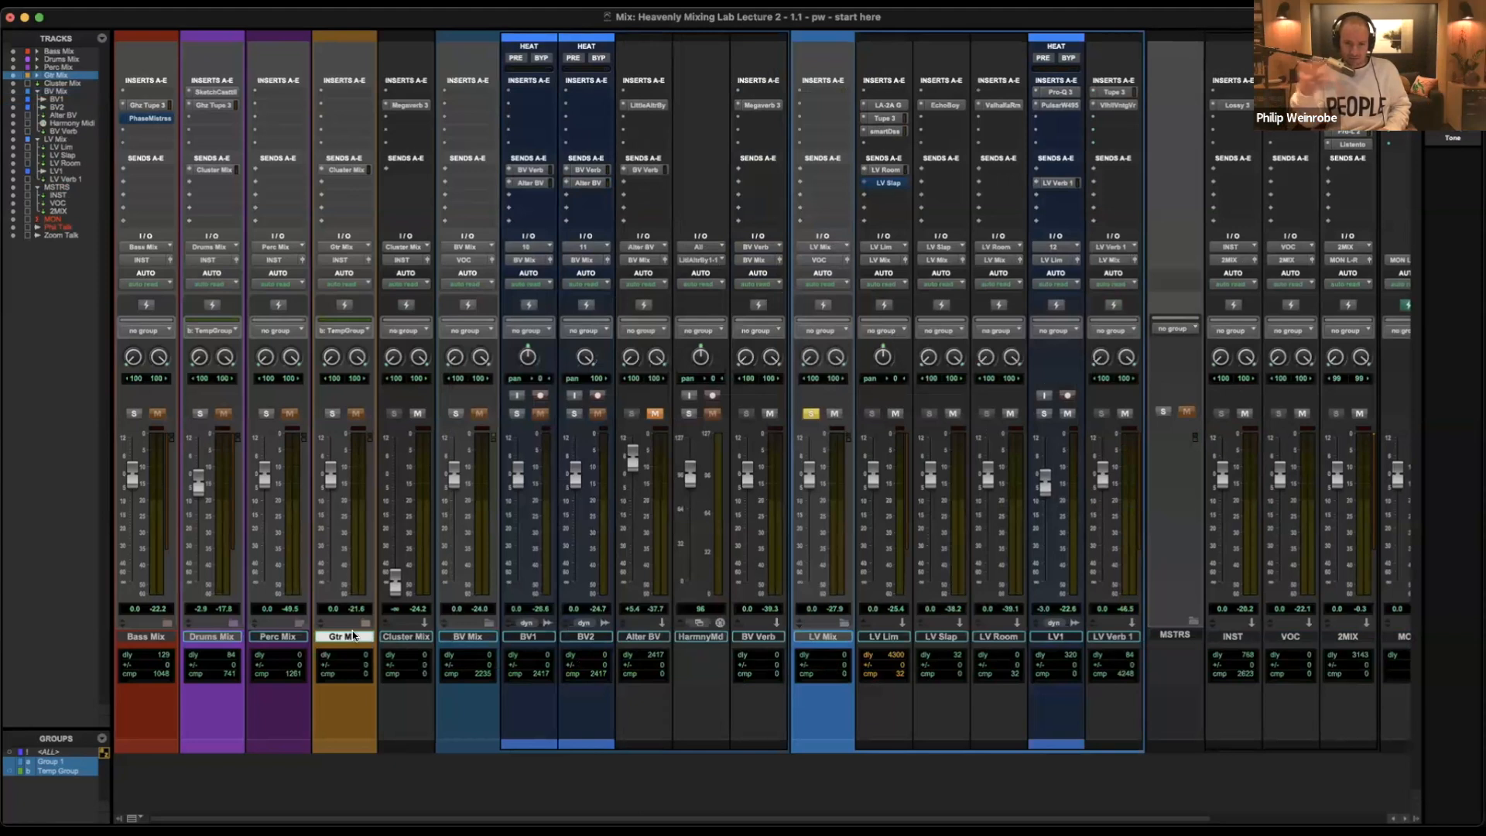
pyautogui.hotkey('shift', 'f')
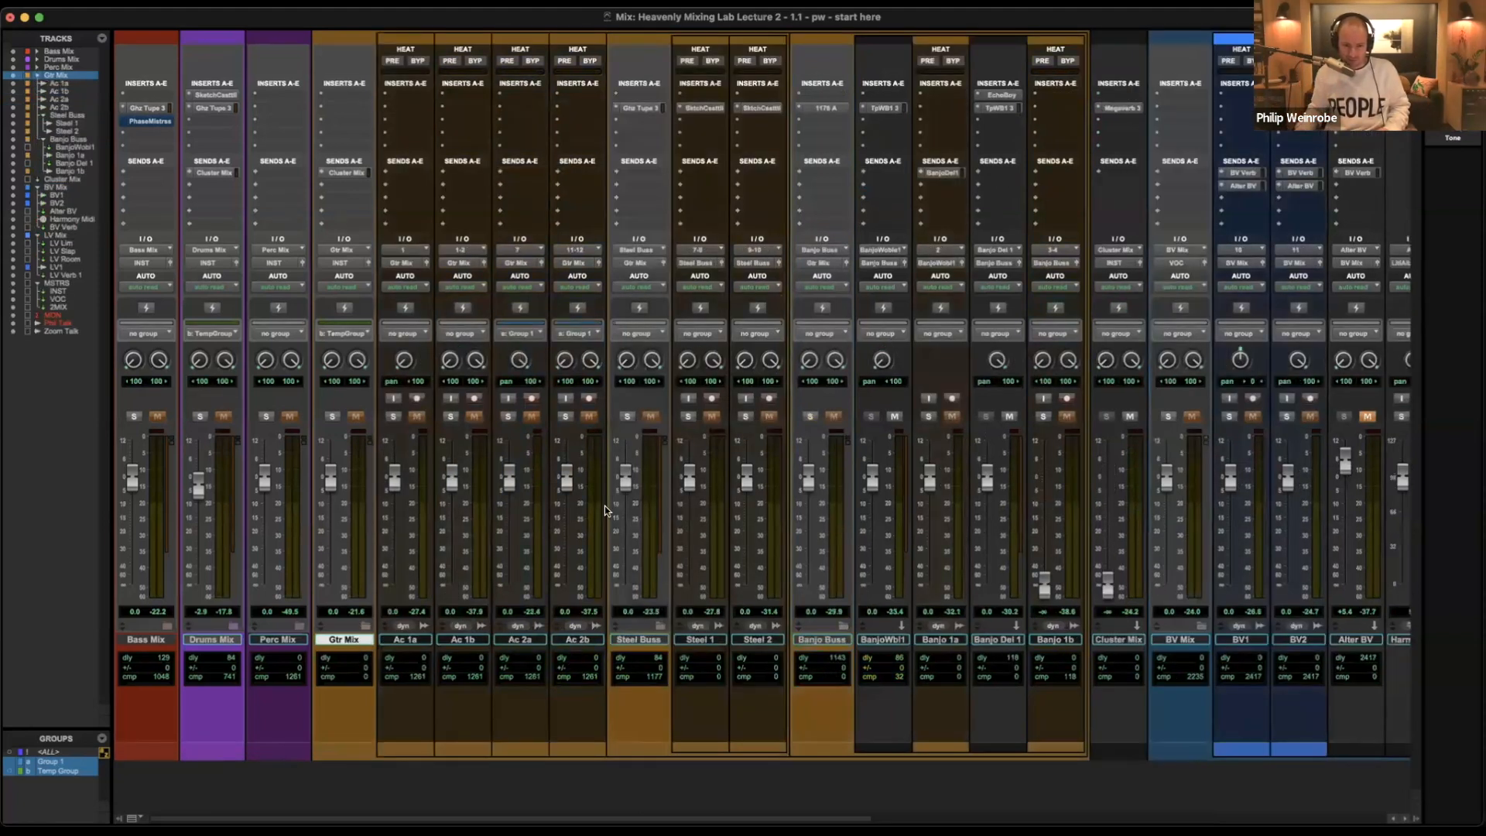
# Solo the Steel Buss for a short playback, and clear its solo.
pyautogui.hscroll(1, 605, 505)
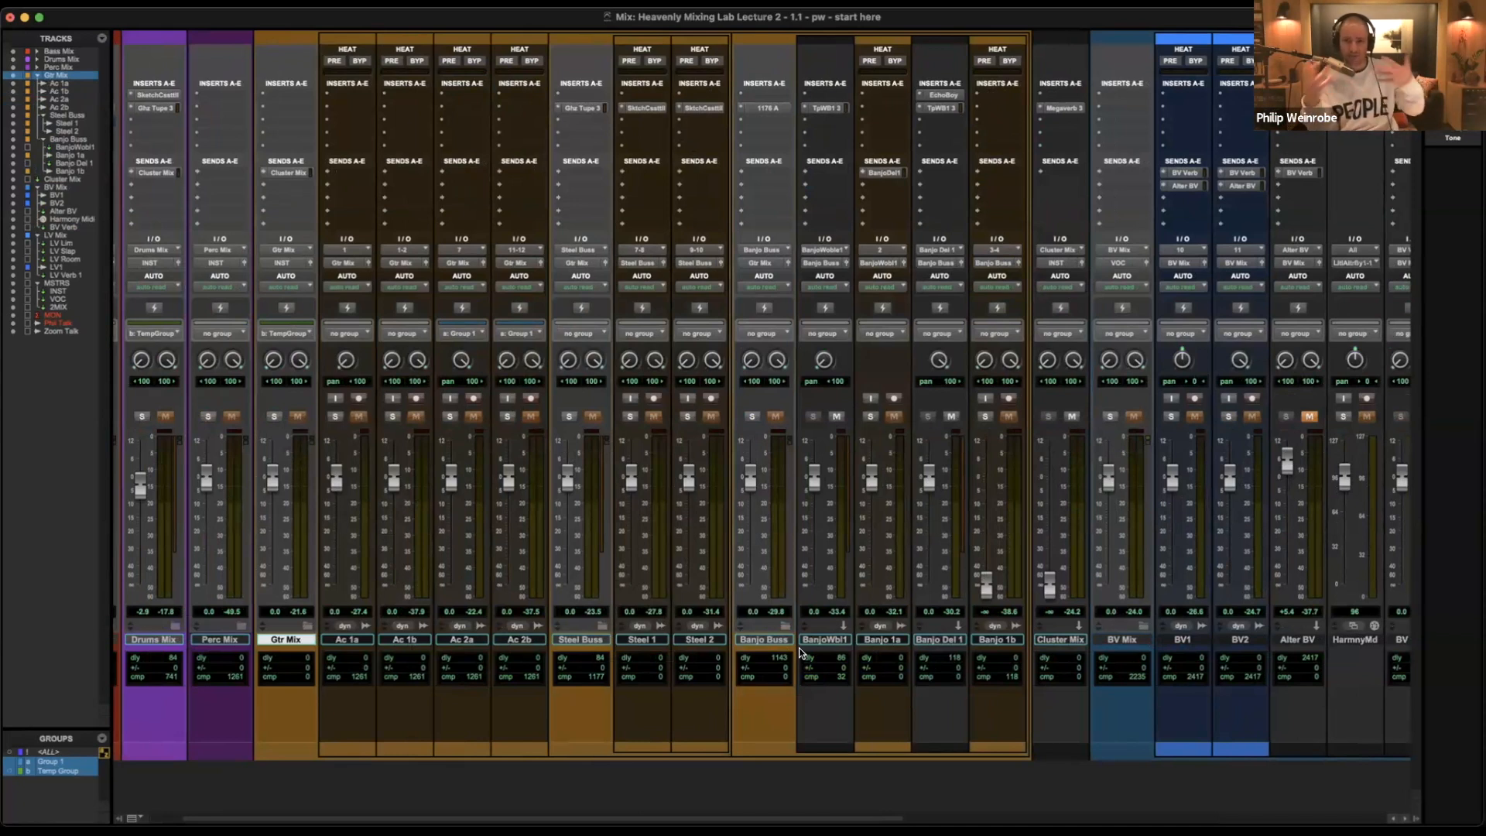
pyautogui.click(568, 417)
pyautogui.press('super+5')
pyautogui.press('super+5')
pyautogui.press('space')
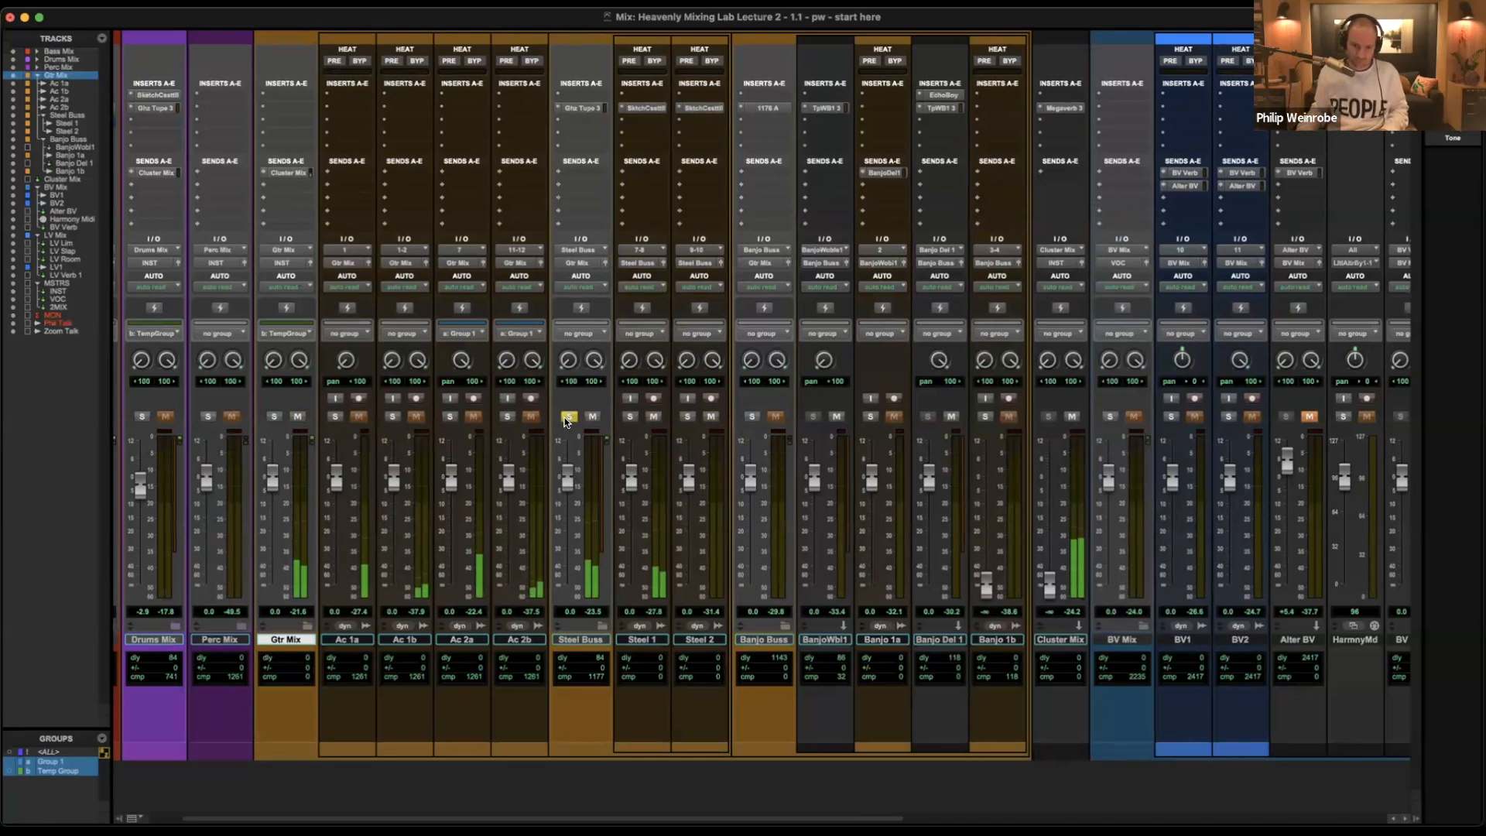
pyautogui.click(566, 416)
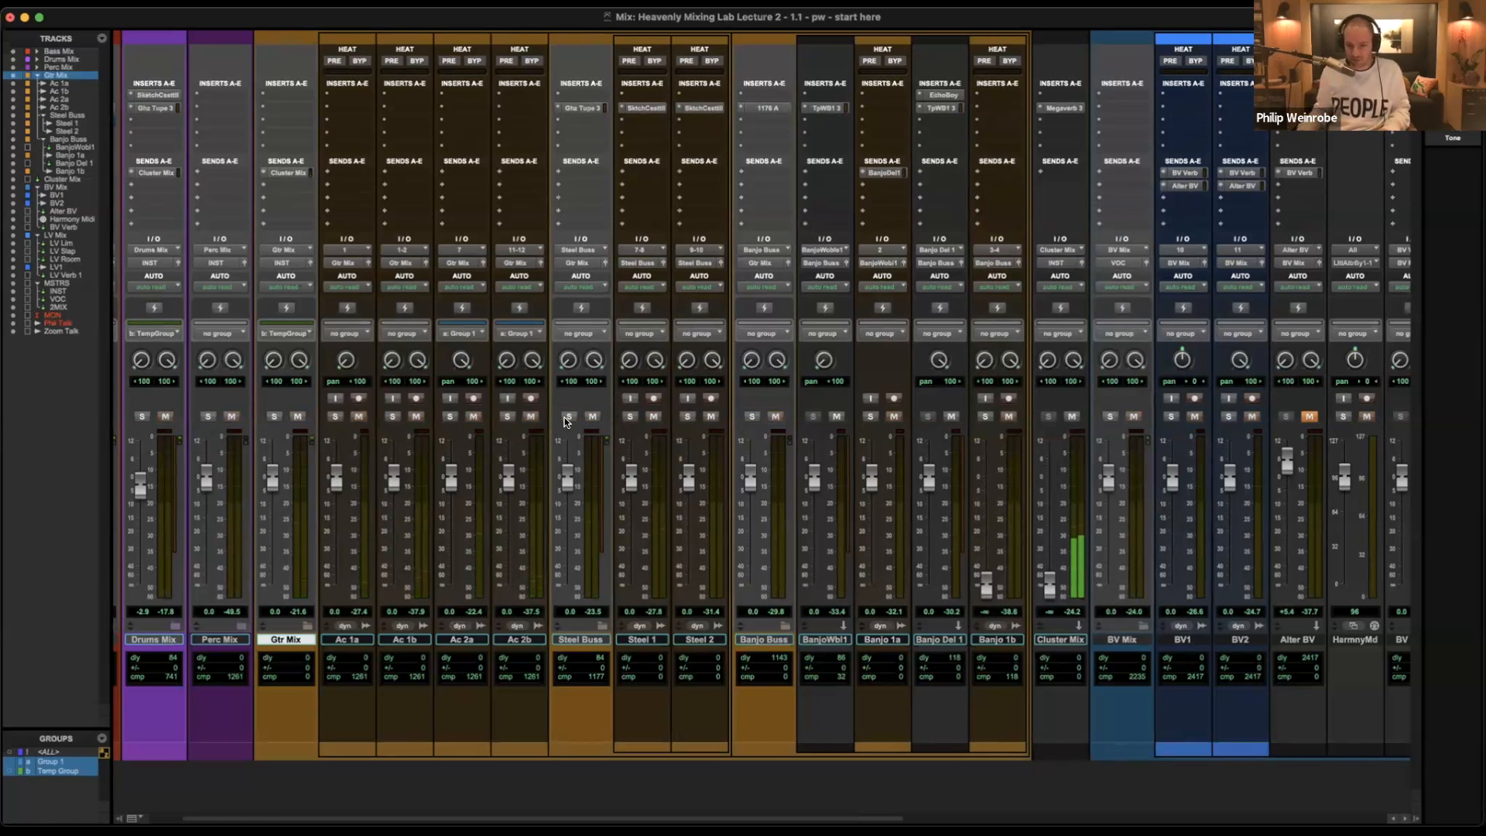
# Switch to the Edit window and look over the song's arrangement of tracks and clips.
pyautogui.press('super+equal')
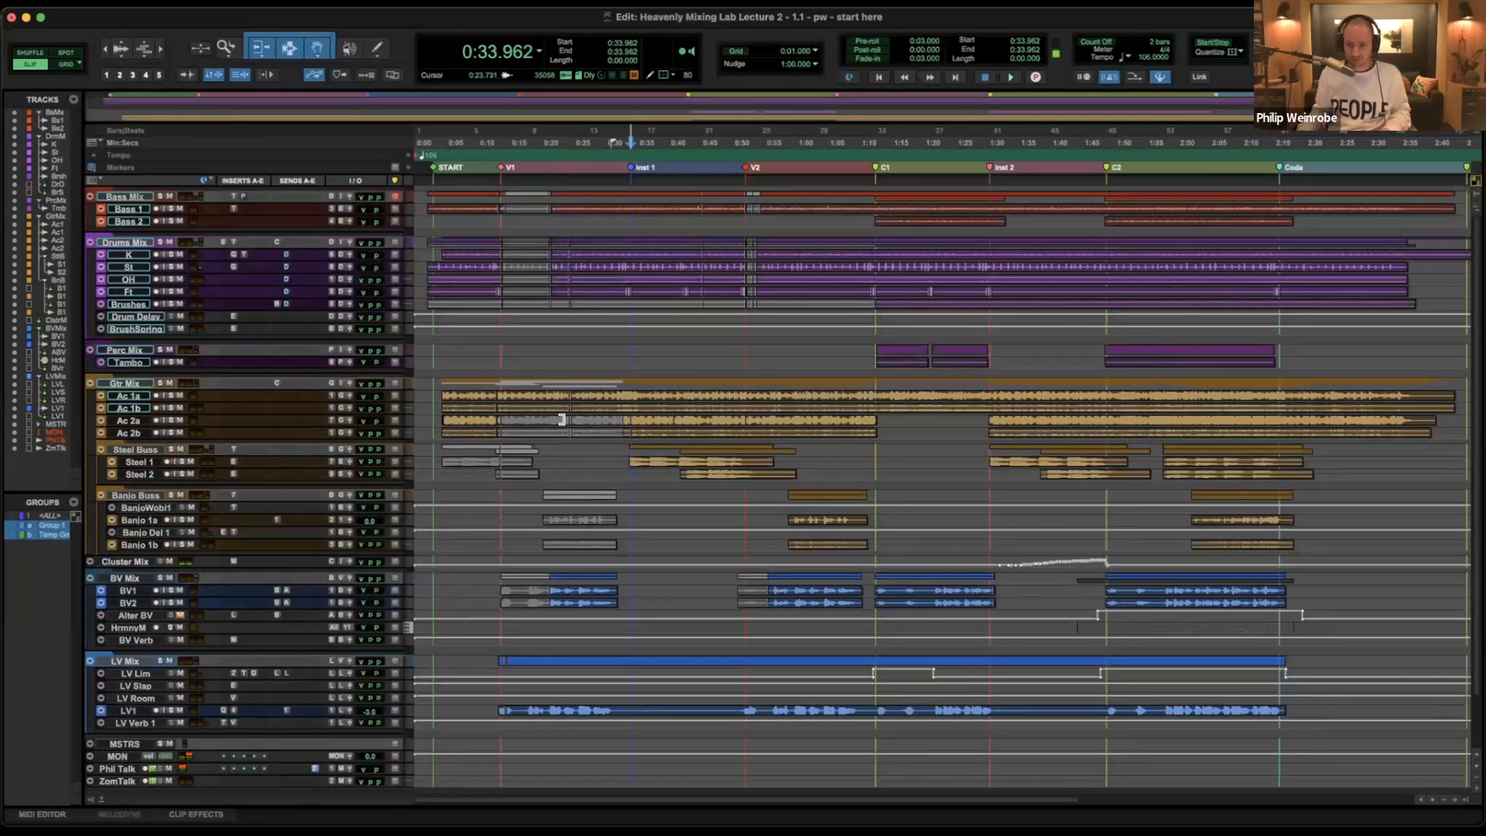
pyautogui.scroll(-2, 685, 521)
pyautogui.scroll(2, 684, 521)
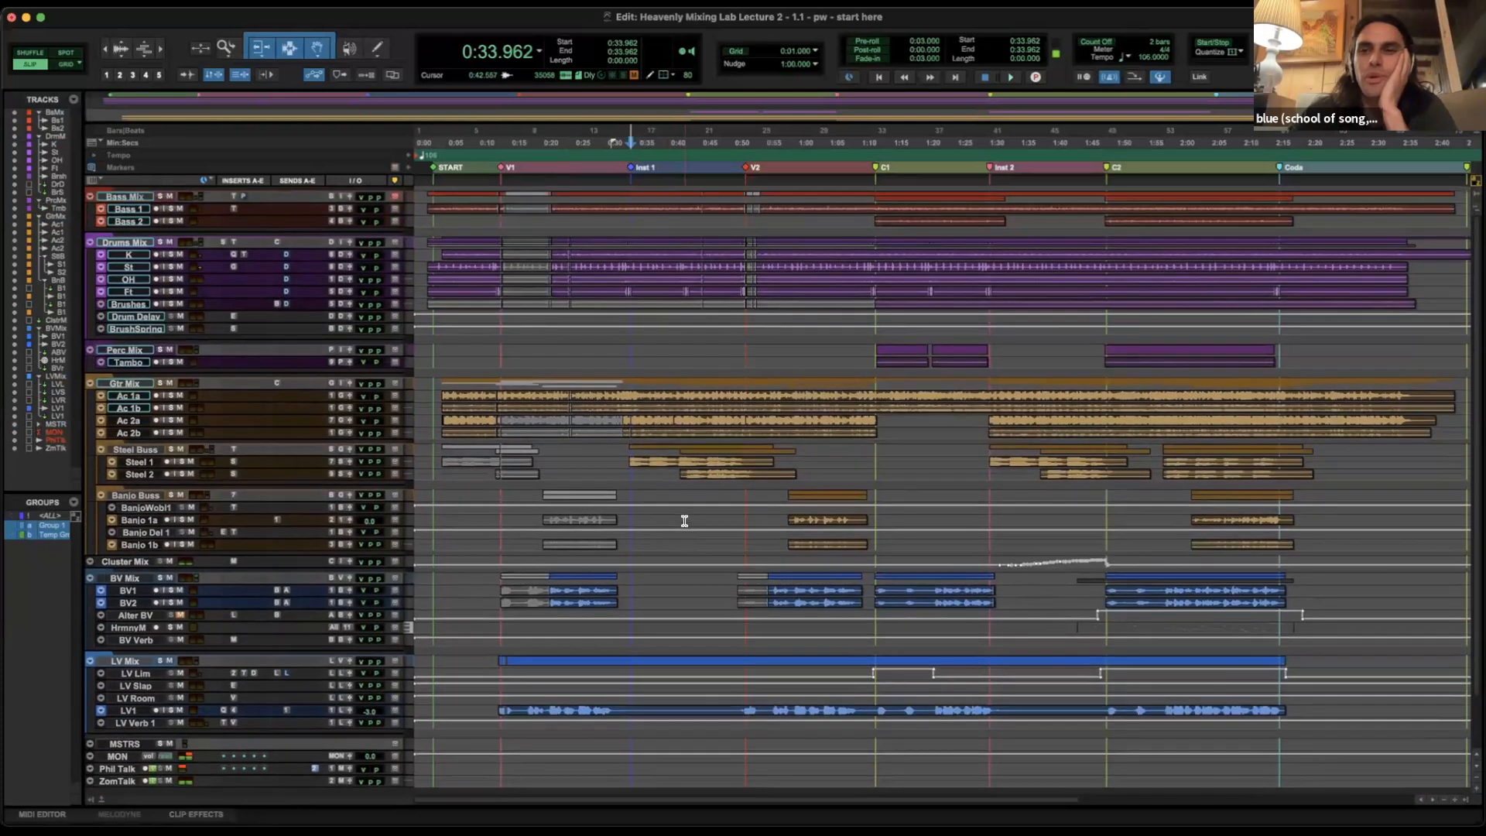